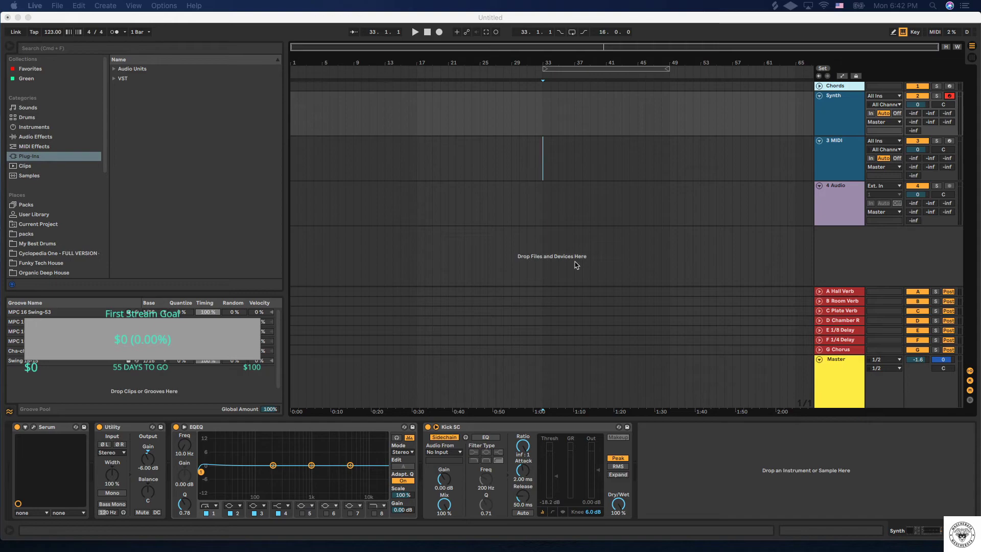
# Step: Shorten the arrangement loop to eight bars, running from bar 33 to bar 41
pyautogui.click(840, 119)
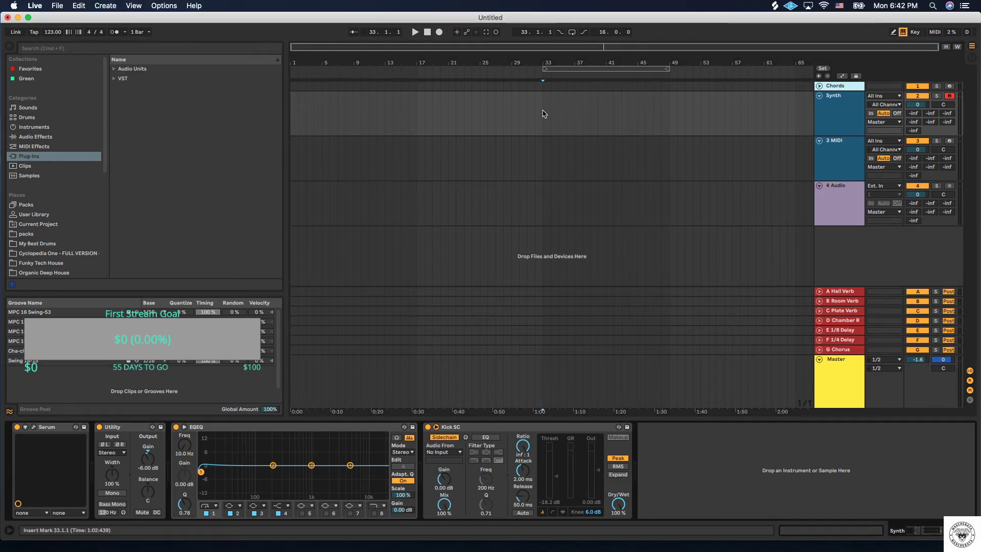
pyautogui.moveTo(544, 113); pyautogui.dragTo(574, 114)
pyautogui.scroll(5, 574, 113)
pyautogui.hscroll(1, 575, 112)
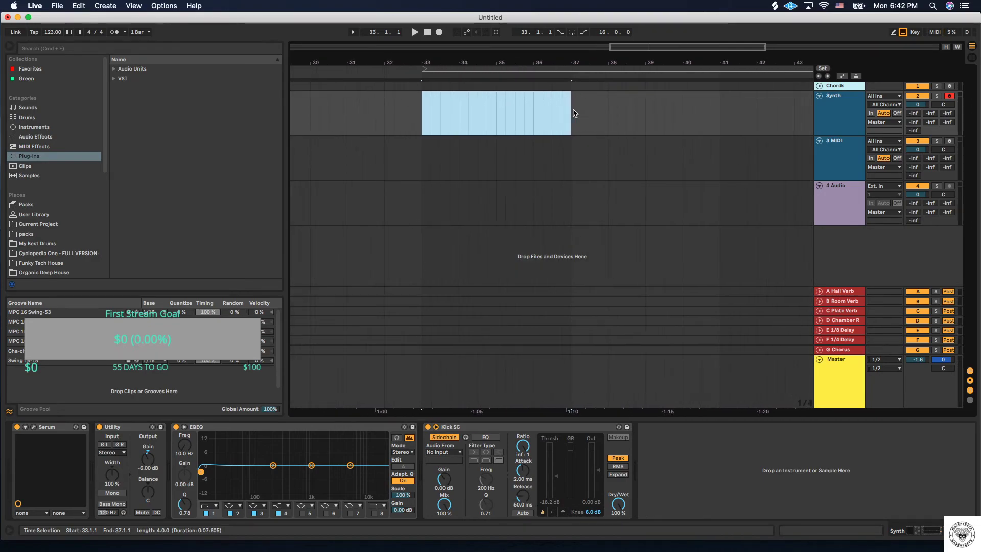
pyautogui.scroll(-1, 574, 113)
pyautogui.scroll(-2, 575, 113)
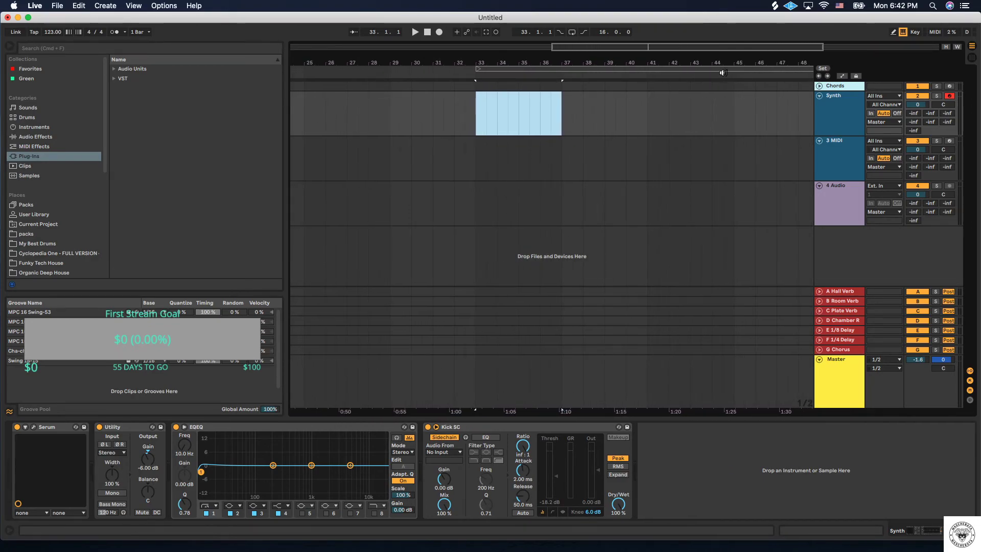
pyautogui.scroll(-3, 722, 72)
pyautogui.moveTo(789, 67); pyautogui.dragTo(783, 68)
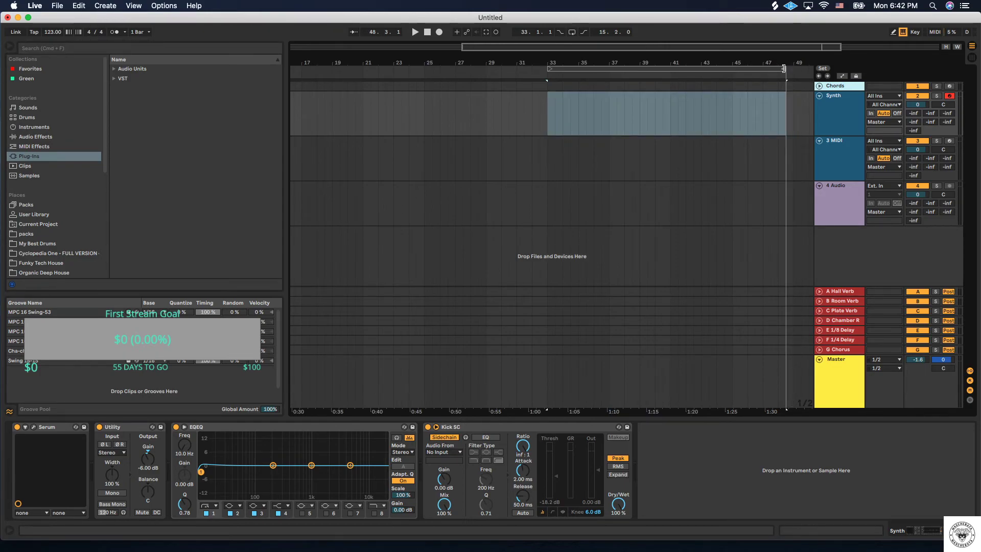
pyautogui.moveTo(783, 68); pyautogui.dragTo(669, 75)
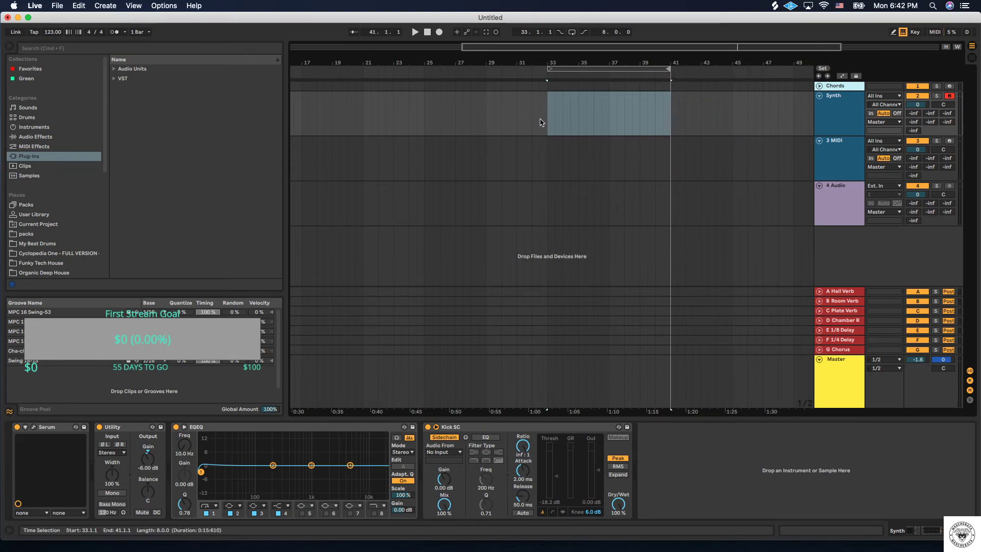
# Step: Select bars 33 to 41 on the Synth track and insert an empty eight-bar MIDI clip there
pyautogui.moveTo(544, 118); pyautogui.dragTo(608, 118)
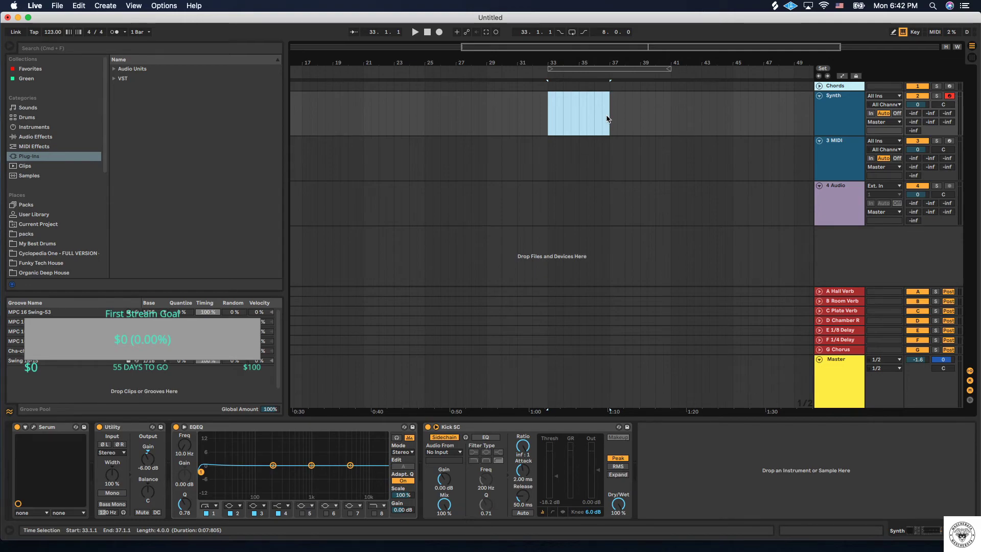
pyautogui.scroll(3, 607, 119)
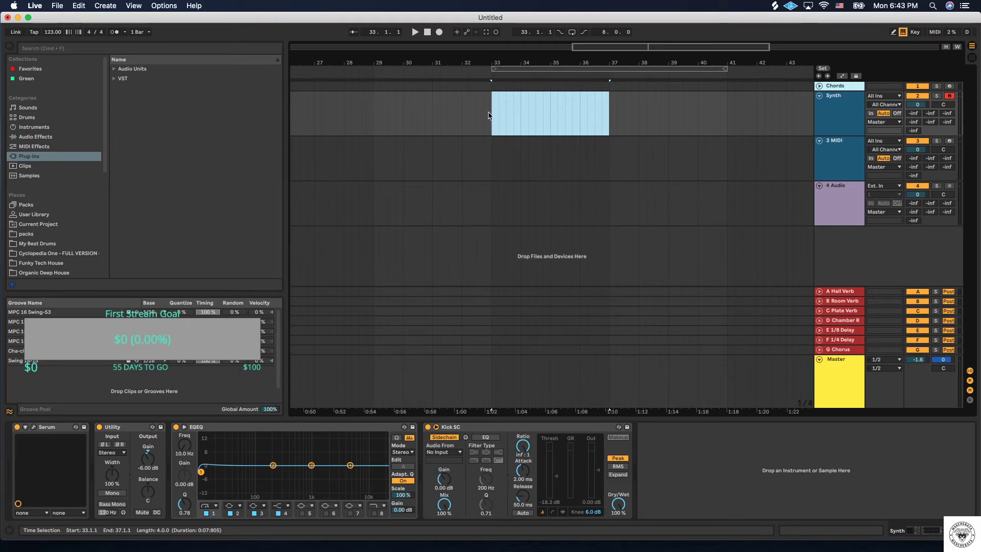
pyautogui.moveTo(490, 115); pyautogui.dragTo(609, 118)
pyautogui.moveTo(734, 113); pyautogui.dragTo(493, 116)
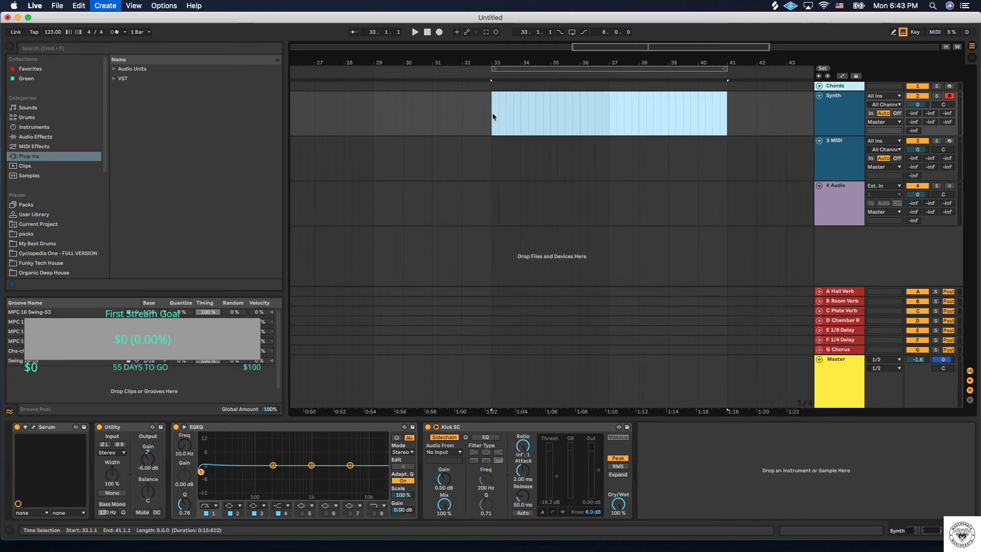
pyautogui.press('super+shift+m')
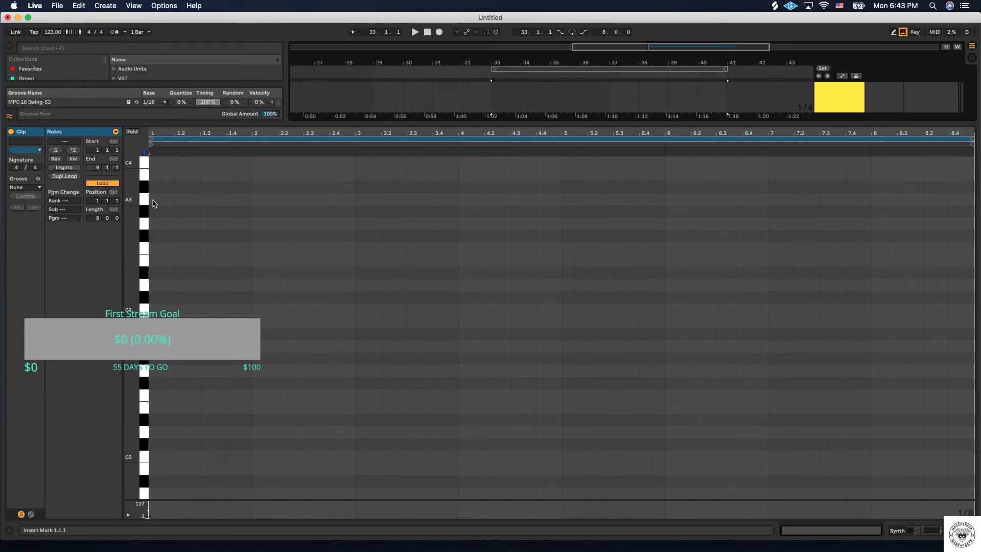
# Step: Add an A3 note at the clip's start, extend it with Legato over all eight bars, and close the clip editor
pyautogui.doubleClick(153, 198)
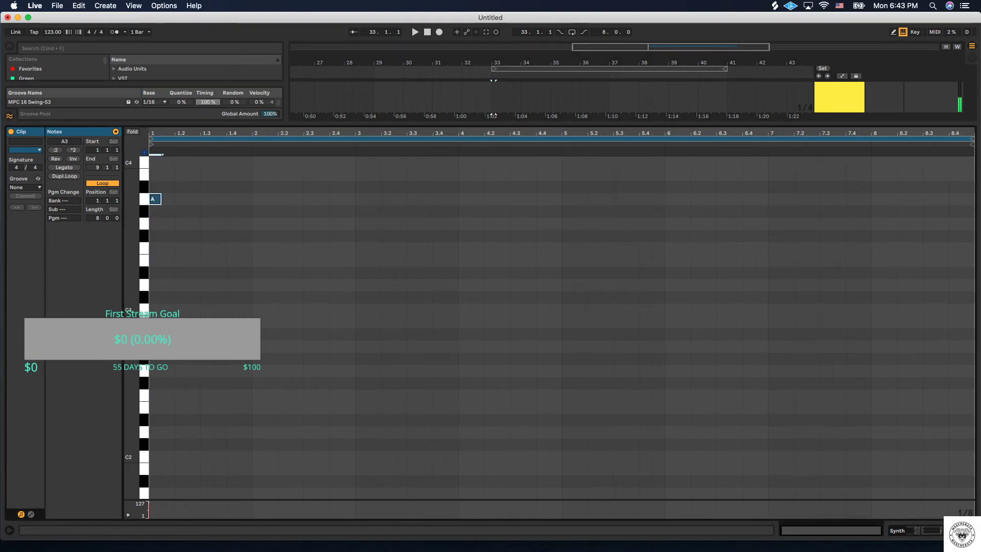
pyautogui.click(65, 168)
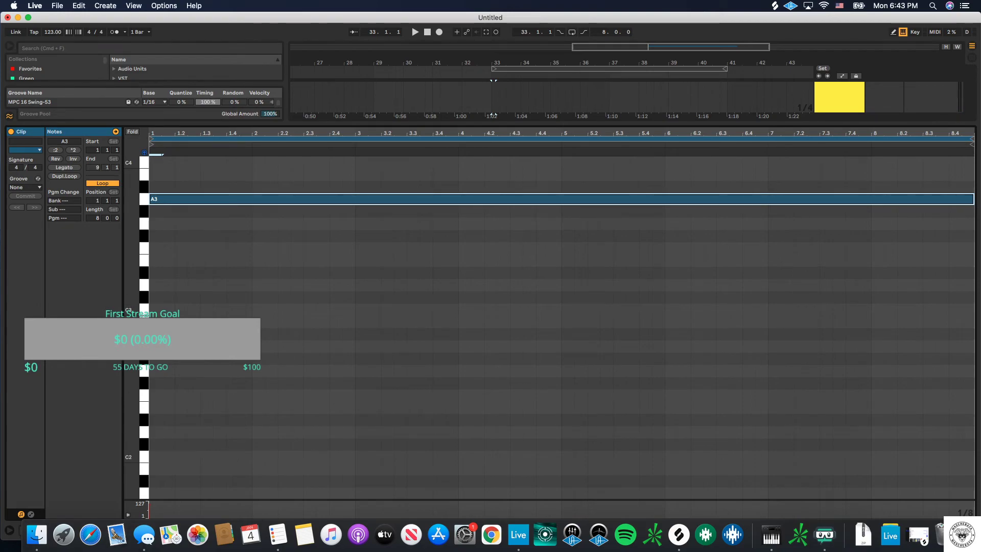
pyautogui.click(971, 530)
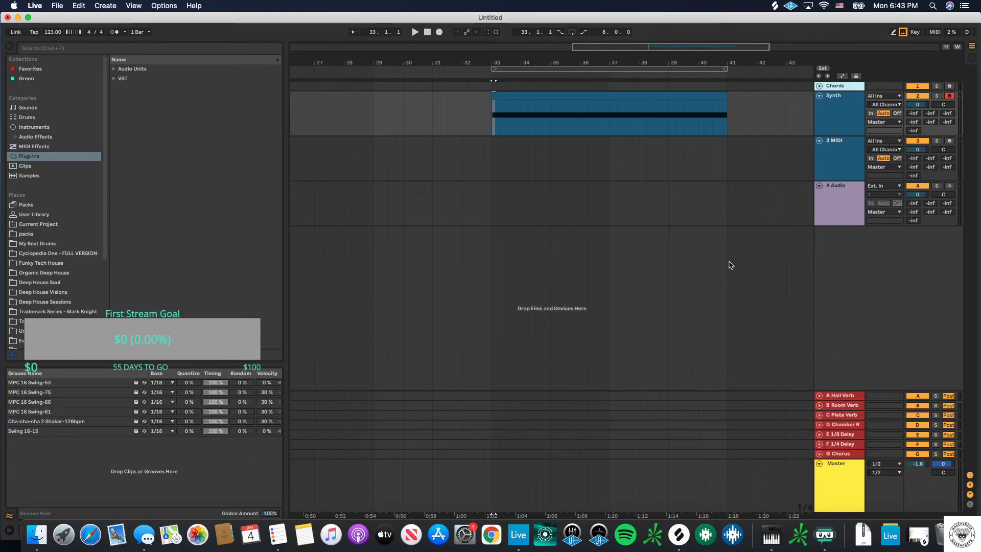
# Step: Turn on arrangement looping and open the Serum instrument on the Synth track
pyautogui.doubleClick(619, 22)
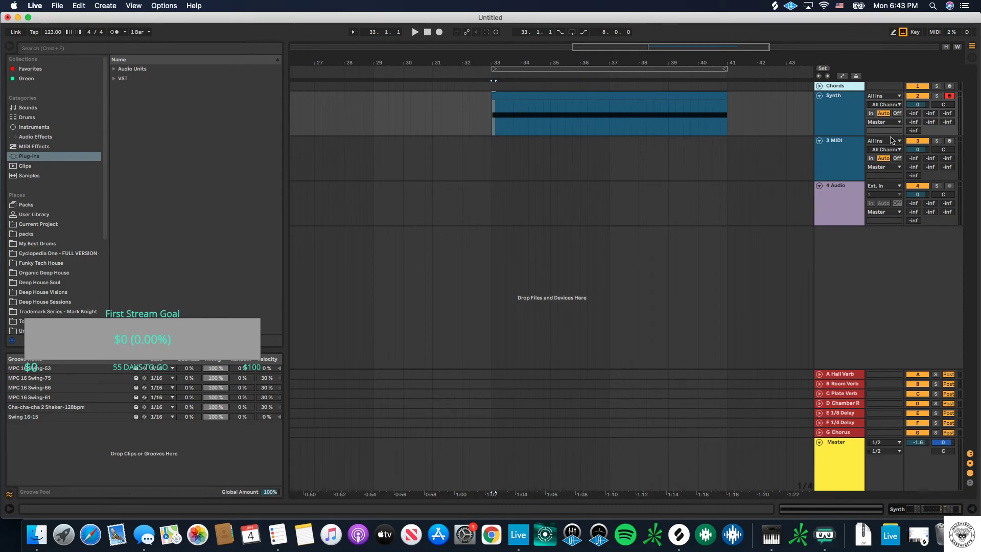
pyautogui.click(571, 32)
pyautogui.doubleClick(857, 110)
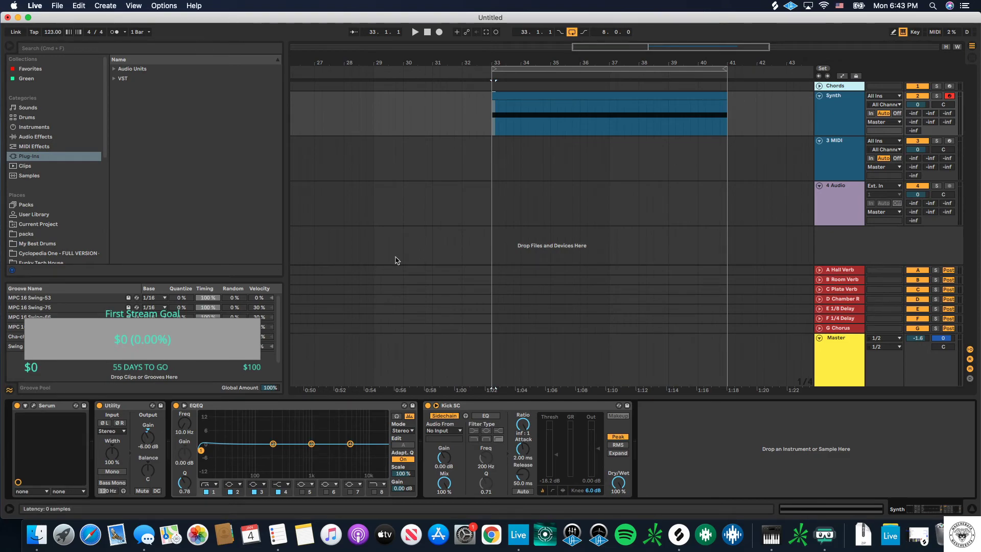
pyautogui.moveTo(0, 108); pyautogui.dragTo(405, 95)
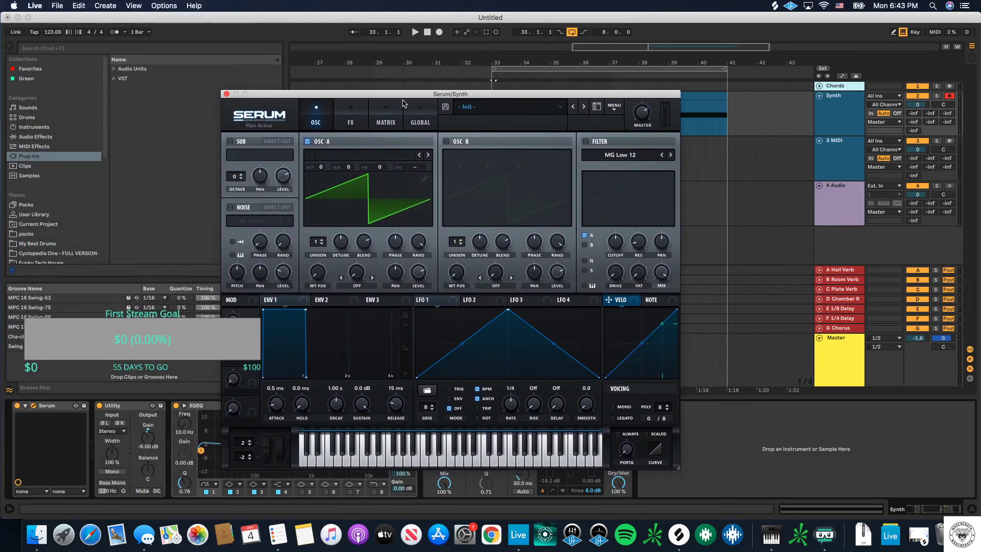
# Step: With the loop playing, enable Serum's filter as MG Low 24 and set oscillator A to 7 unison voices
pyautogui.click(587, 142)
pyautogui.click(671, 155)
pyautogui.moveTo(616, 240)
pyautogui.mouseDown()
pyautogui.moveTo(616, 252)
pyautogui.moveTo(616, 240)
pyautogui.mouseUp()
pyautogui.press('space')
pyautogui.click(671, 155)
pyautogui.moveTo(321, 245); pyautogui.dragTo(346, 268)
# Step: Enable the chorus effect in Serum and close its window
pyautogui.click(366, 124)
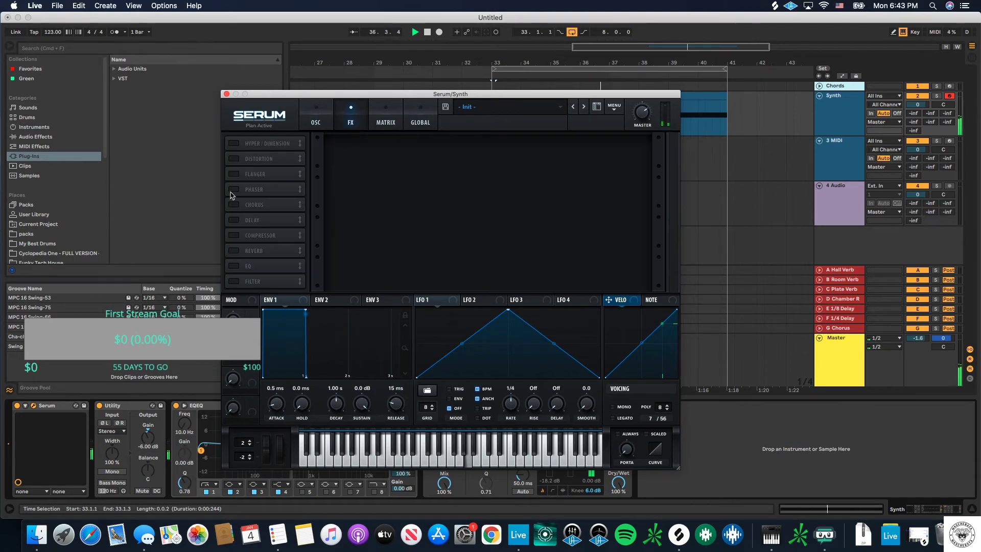
pyautogui.click(231, 206)
pyautogui.click(320, 115)
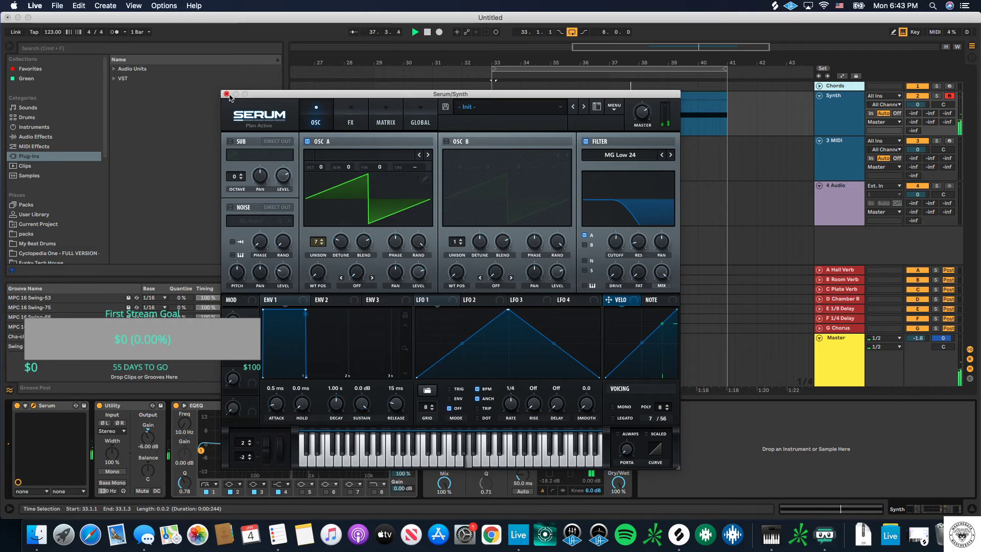
pyautogui.click(226, 94)
# Step: Transpose the sustained note in the Synth clip down one octave to A2 and close the clip editor
pyautogui.doubleClick(612, 96)
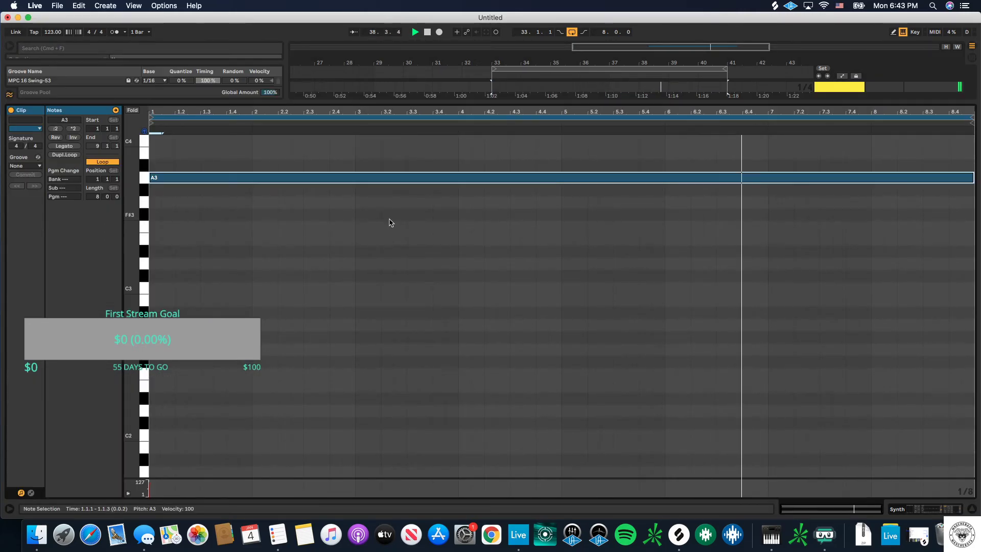
pyautogui.hotkey('shift', 'Down')
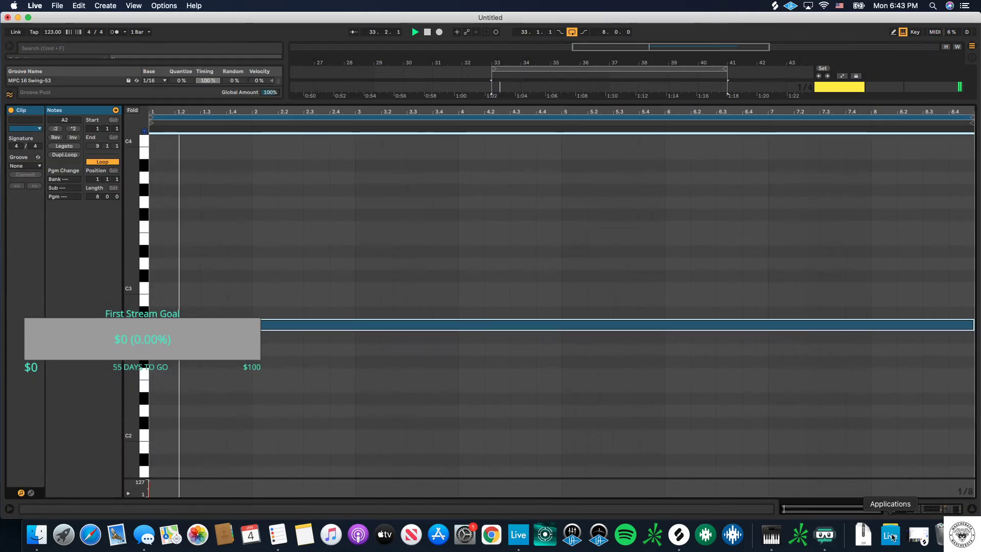
pyautogui.click(972, 510)
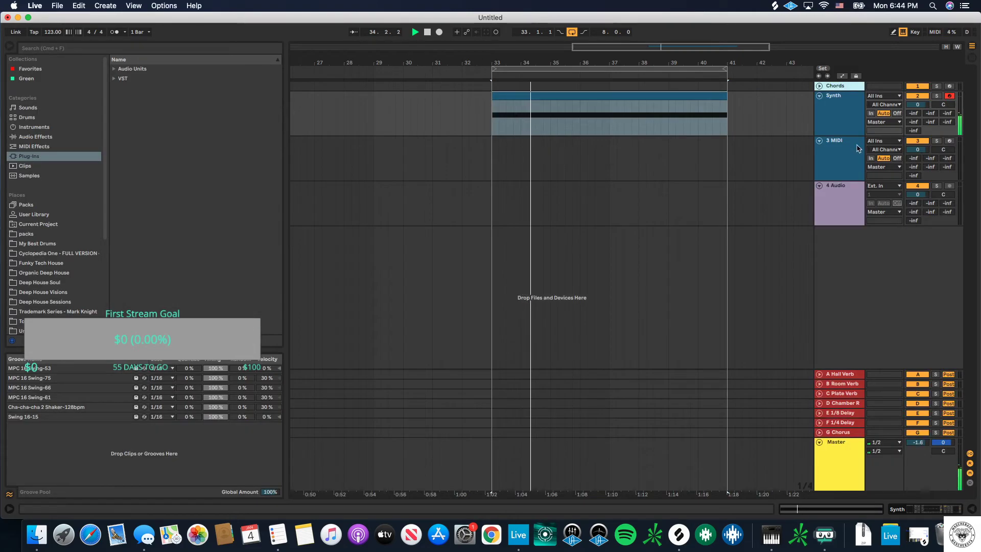
# Step: Reopen Serum and enable oscillator B with 7 unison voices and octave +1, routed through the filter
pyautogui.doubleClick(841, 117)
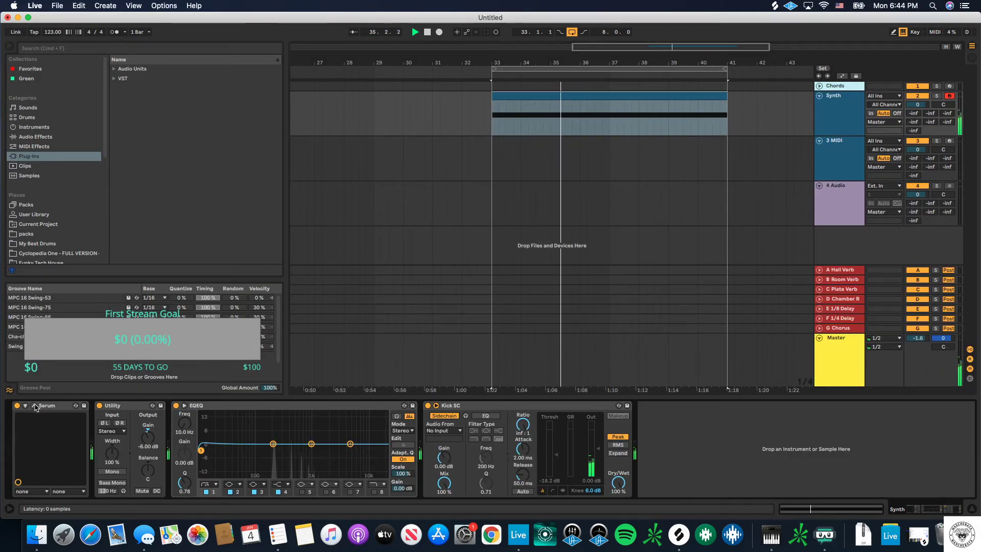
pyautogui.click(33, 405)
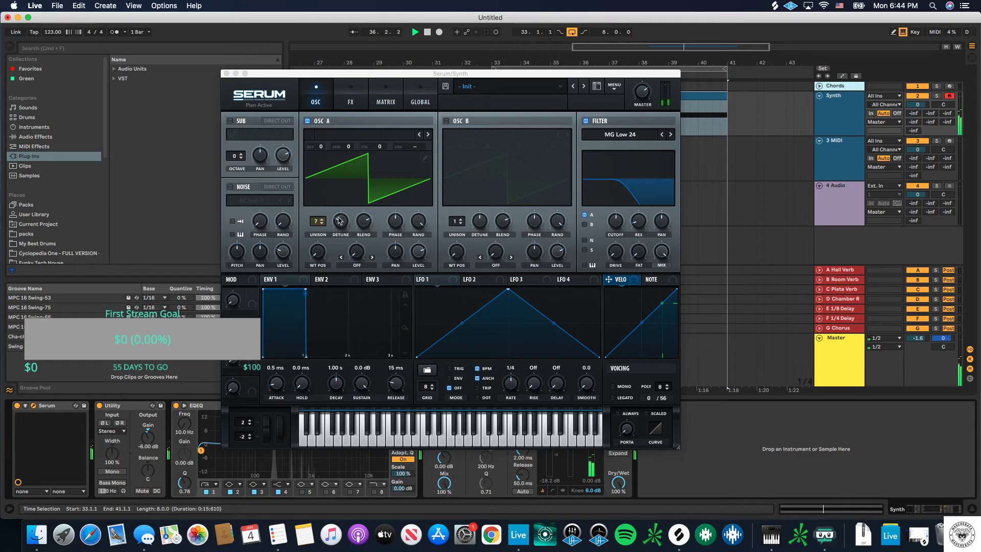
pyautogui.click(585, 225)
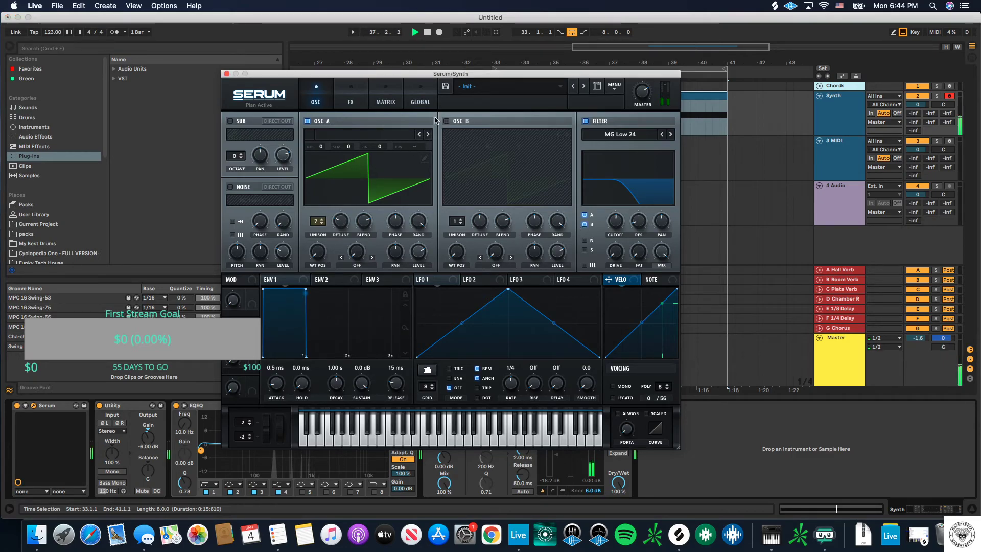
pyautogui.click(446, 120)
pyautogui.moveTo(456, 224); pyautogui.dragTo(487, 229)
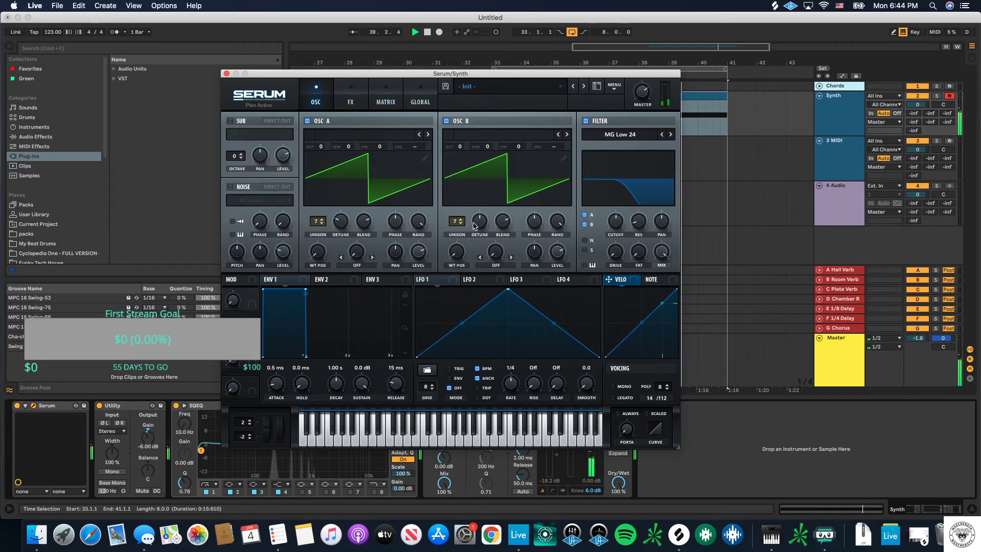
pyautogui.moveTo(461, 147); pyautogui.dragTo(461, 142)
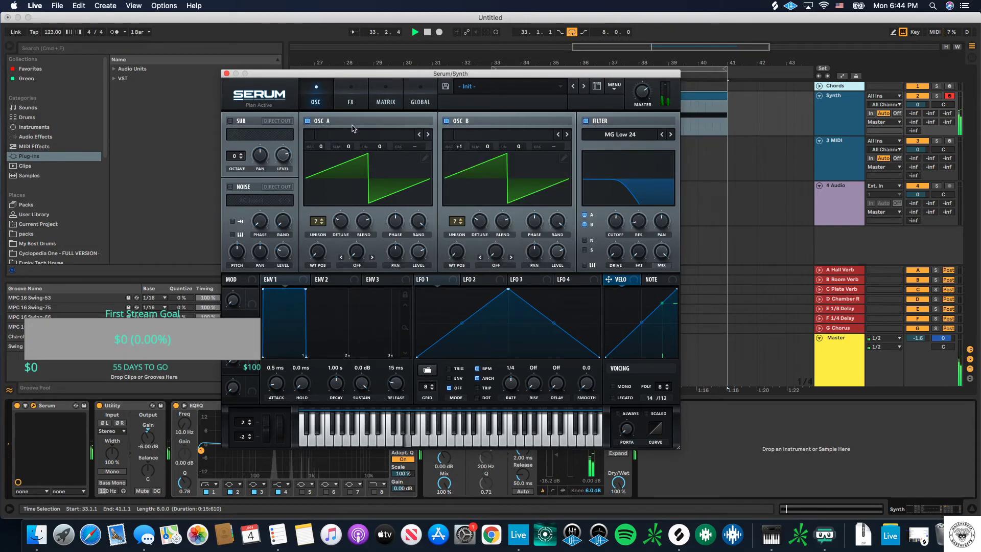
# Step: Set envelope 1's decay to 1.11 s and sustain to -2.8 dB, and enable Serum's reverb
pyautogui.moveTo(304, 300); pyautogui.dragTo(308, 299)
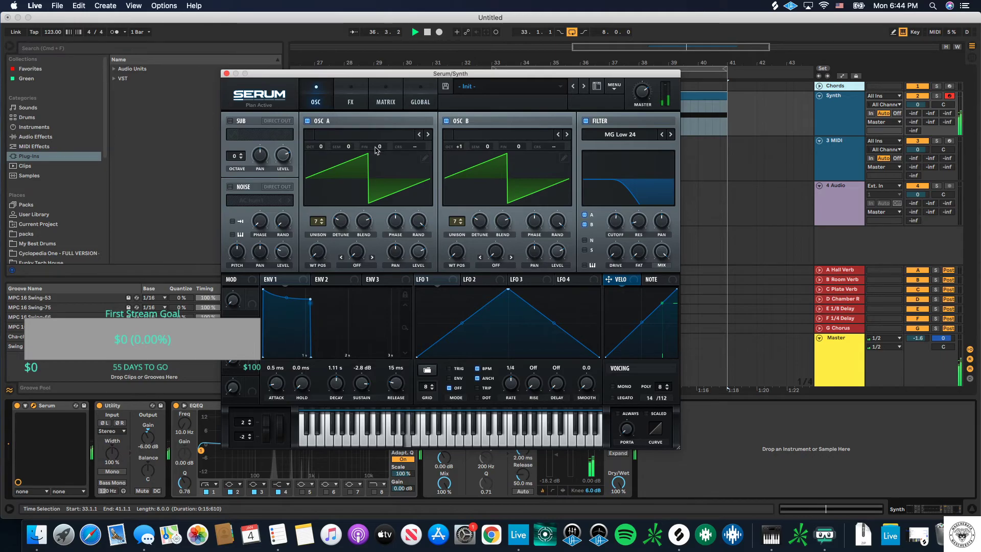
pyautogui.click(364, 97)
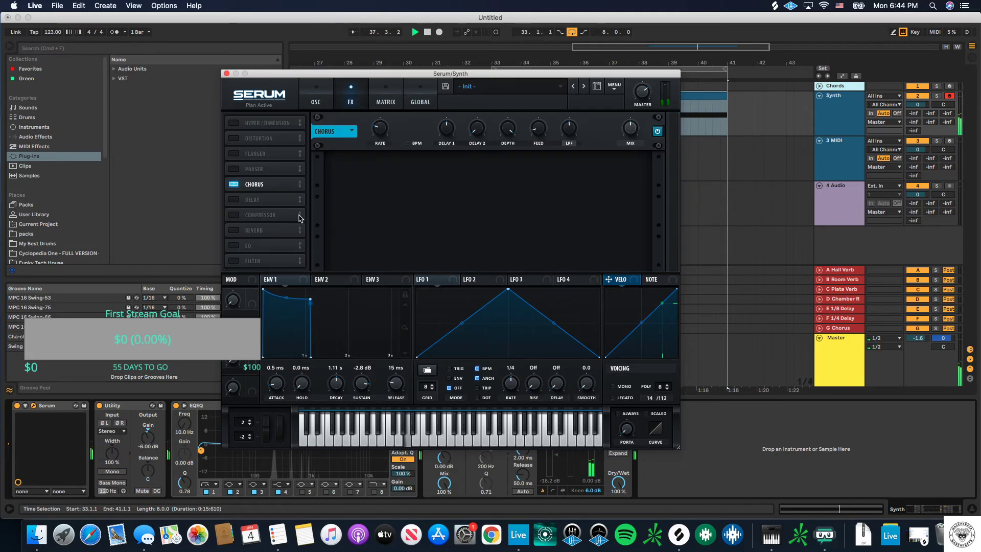
pyautogui.click(233, 229)
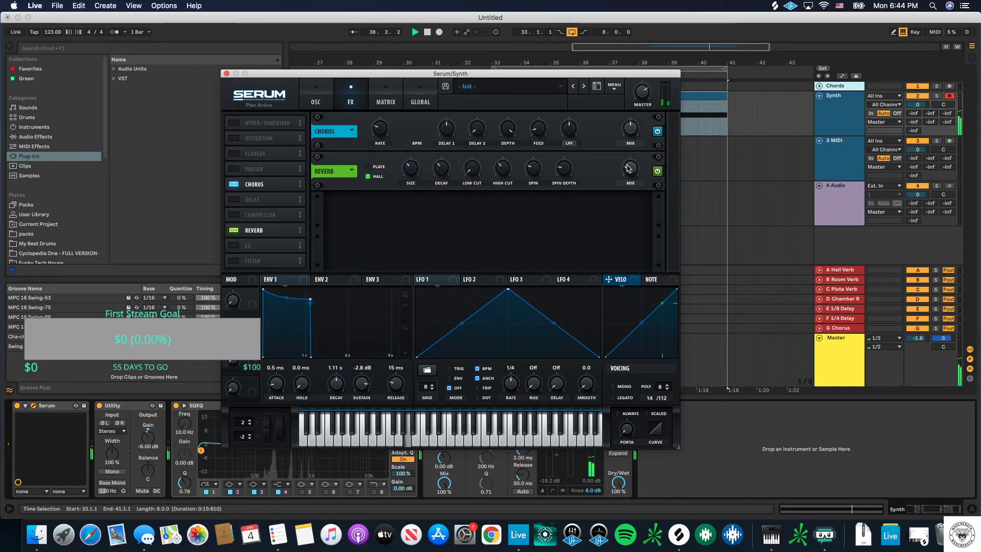
# Step: Lower the Utility gain to -12.8 dB and set the EQ's low cut to 104 Hz
pyautogui.moveTo(148, 437); pyautogui.dragTo(148, 452)
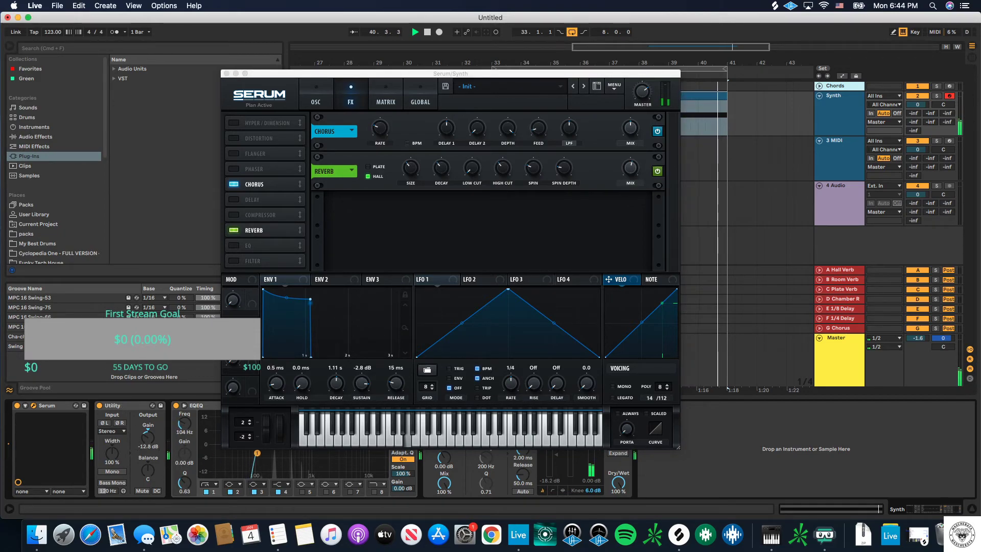
# Step: Set envelope 1's sustain to 0.0 dB with a 1.17 s decay, and enable the AC hum1 noise oscillator
pyautogui.click(315, 96)
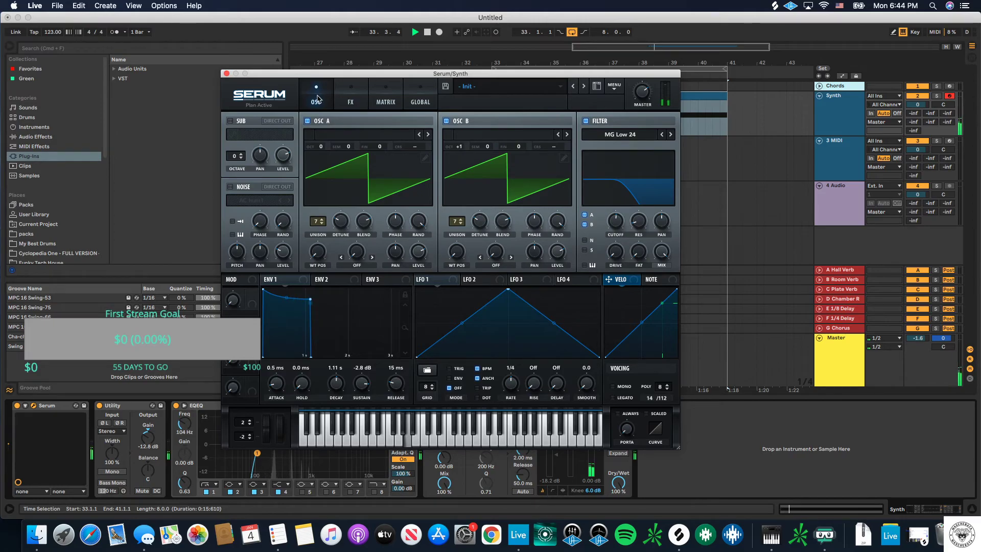
pyautogui.moveTo(313, 298); pyautogui.dragTo(271, 111)
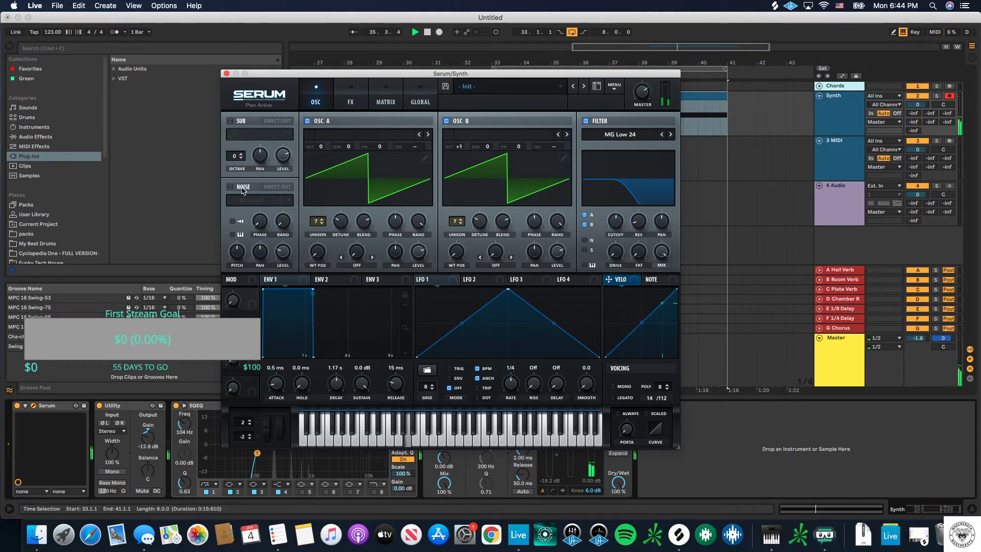
pyautogui.click(230, 187)
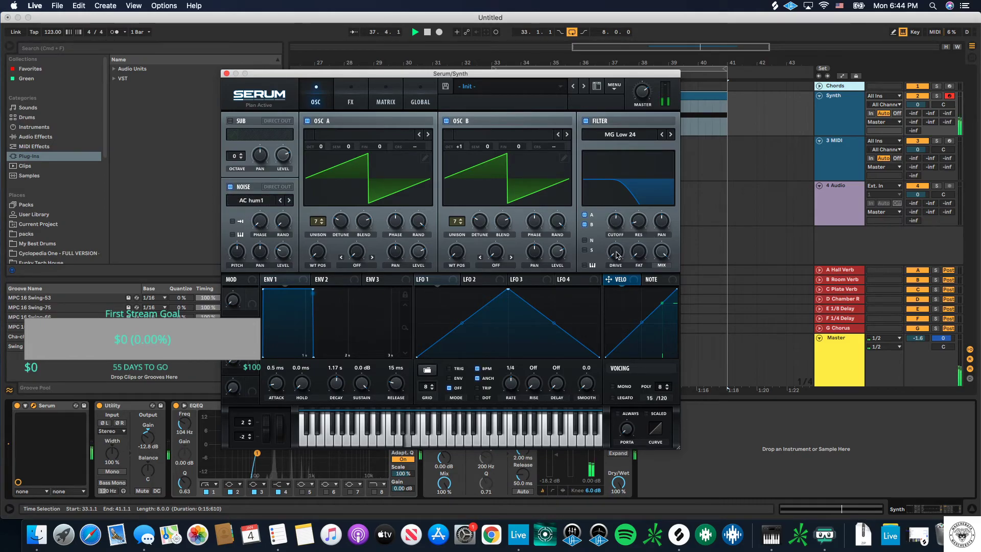
pyautogui.click(584, 241)
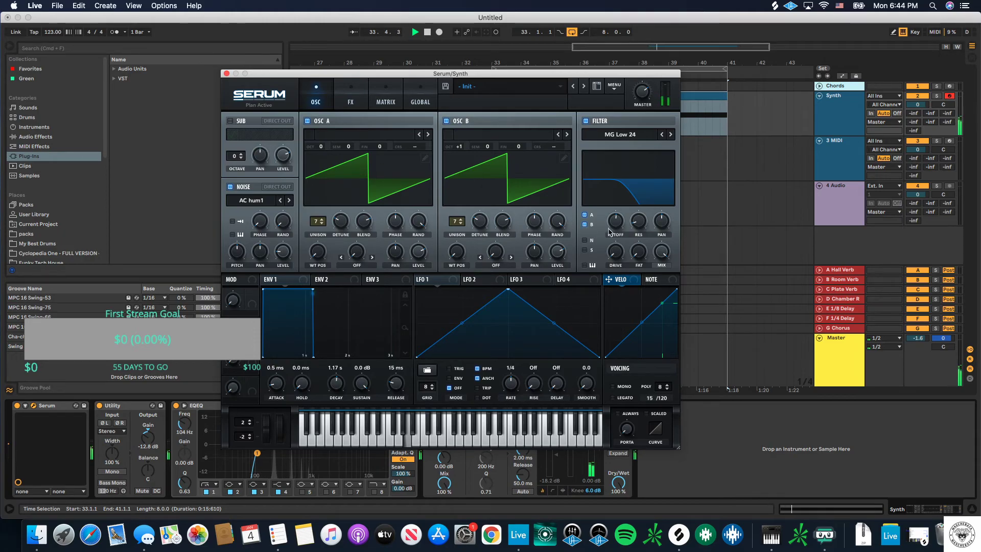
# Step: Switch oscillator A to the 4088 wavetable and adjust the low-pass filter's cutoff
pyautogui.moveTo(612, 221); pyautogui.dragTo(610, 230)
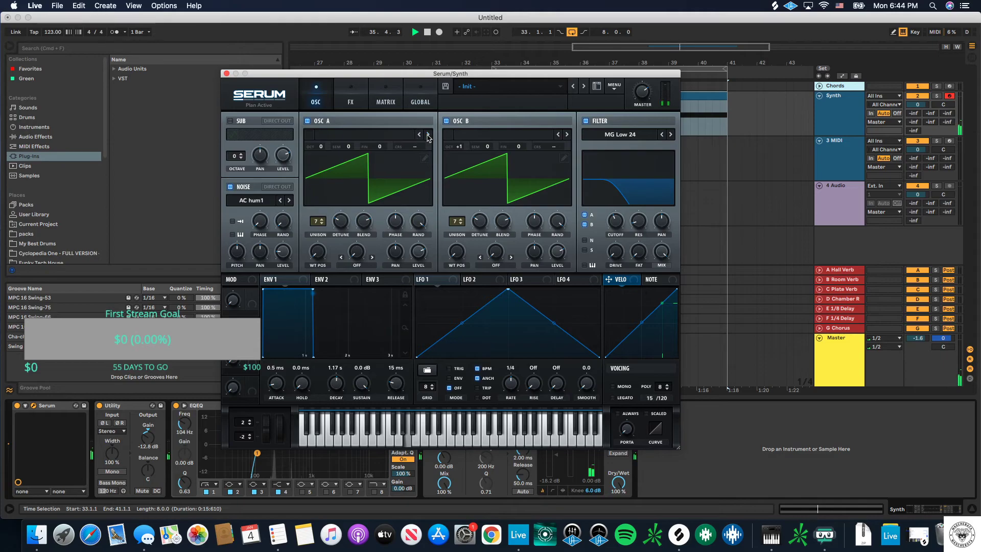
pyautogui.click(428, 135)
pyautogui.moveTo(613, 221); pyautogui.dragTo(614, 215)
pyautogui.scroll(2, 614, 220)
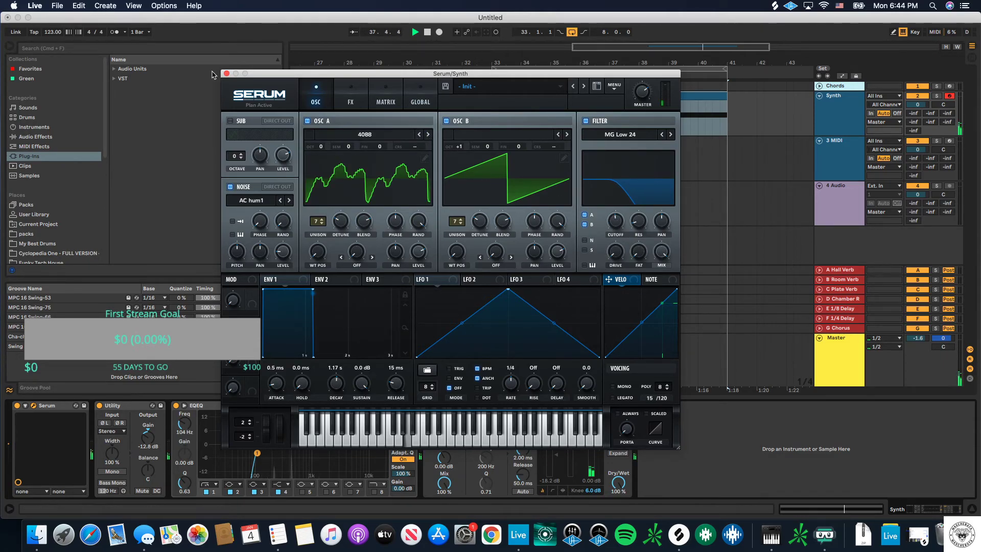
# Step: Close the Serum window and add the ValhallaRoom Audio Unit after Kick SC on the Synth track
pyautogui.click(227, 73)
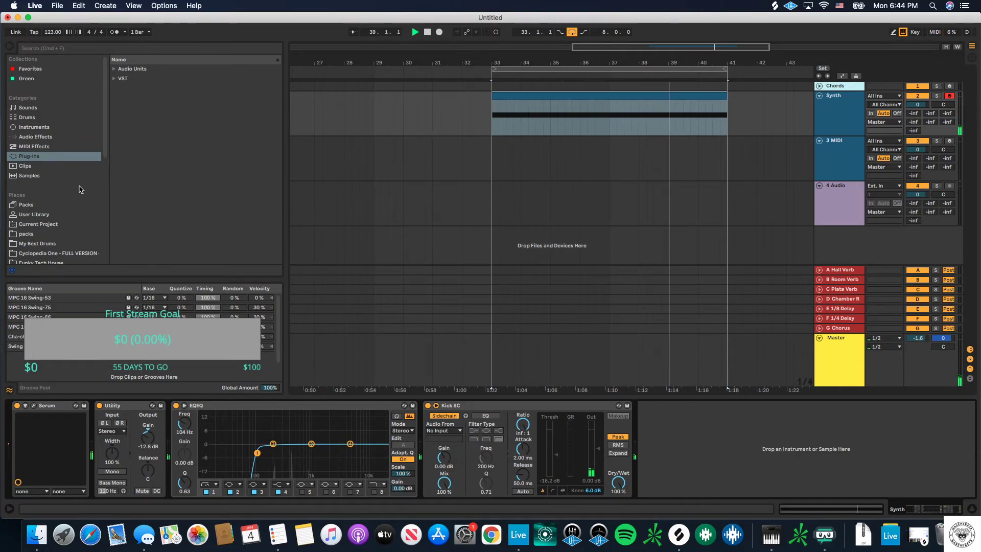
pyautogui.click(116, 70)
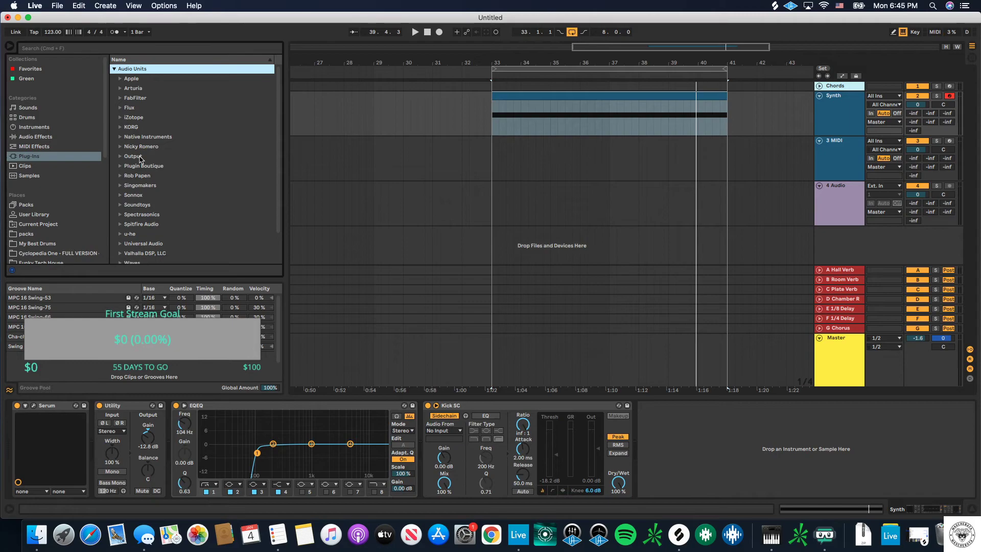
pyautogui.scroll(-1, 127, 205)
pyautogui.scroll(-3, 122, 206)
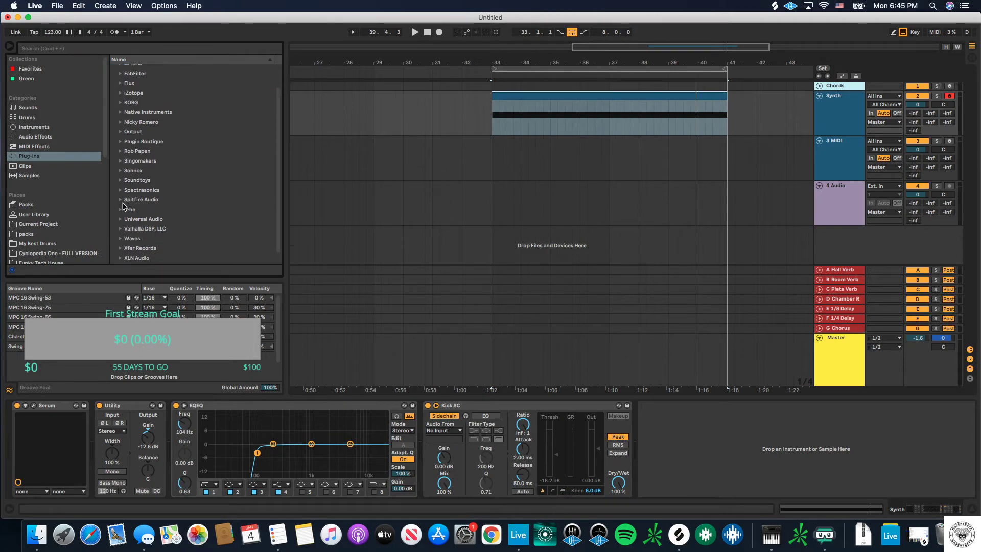
pyautogui.click(123, 219)
pyautogui.click(149, 230)
pyautogui.moveTo(149, 231); pyautogui.dragTo(679, 449)
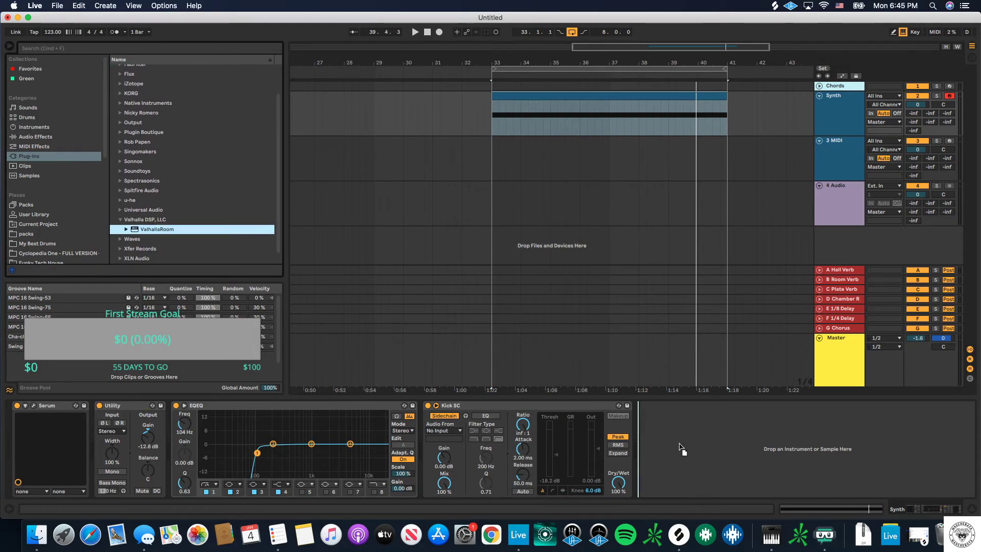
pyautogui.press('space')
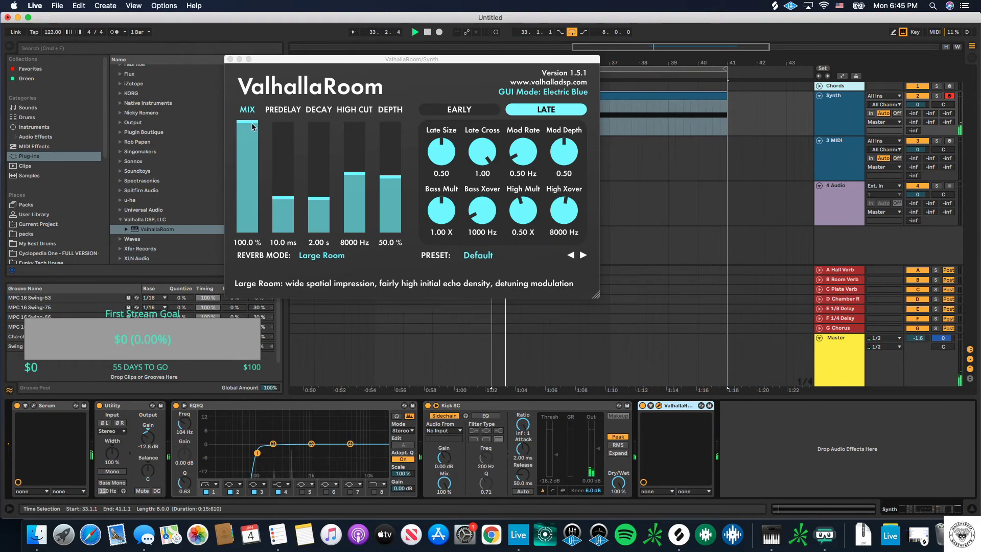
# Step: Load ValhallaRoom's BrightCistern preset from the Big Spaces category and close the plug-in window
pyautogui.click(501, 256)
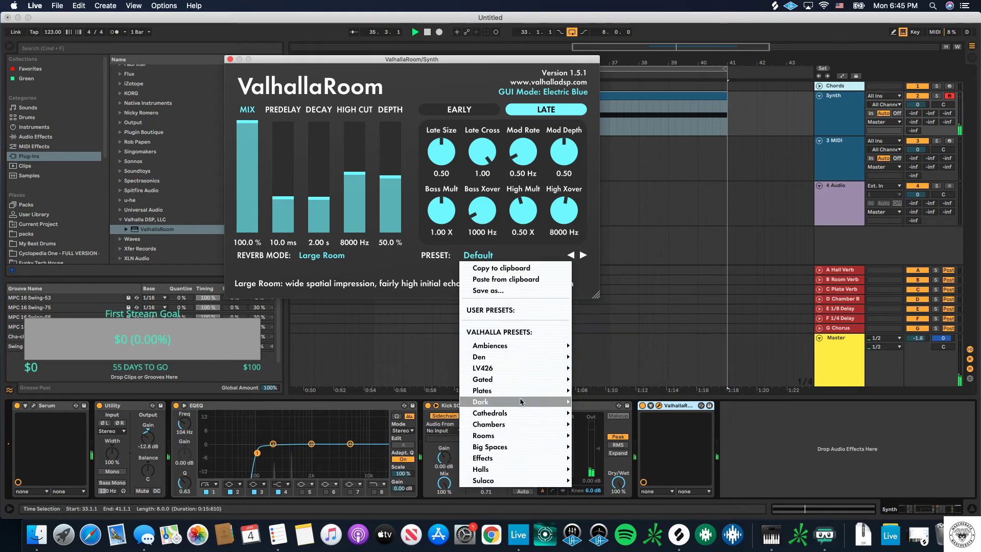
pyautogui.moveTo(536, 446)
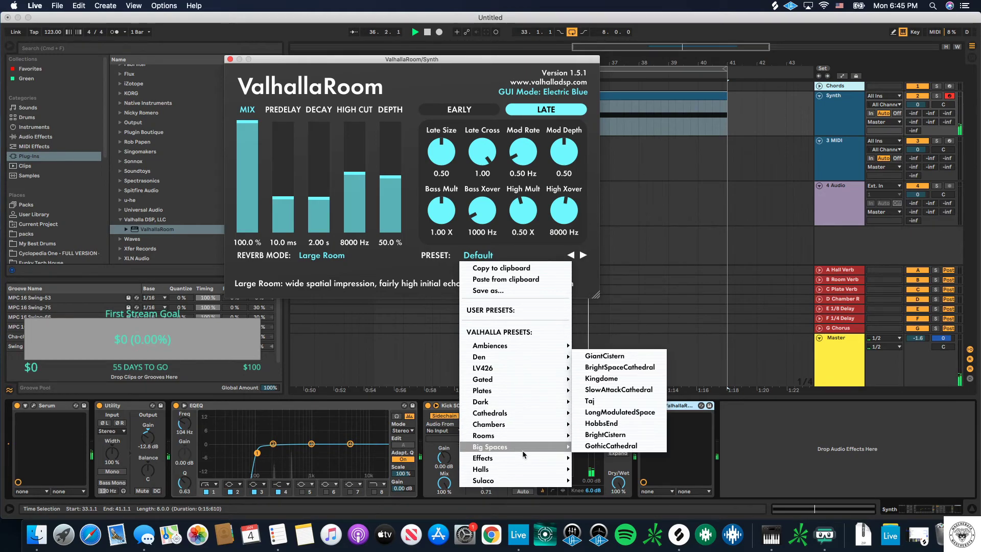
pyautogui.click(582, 435)
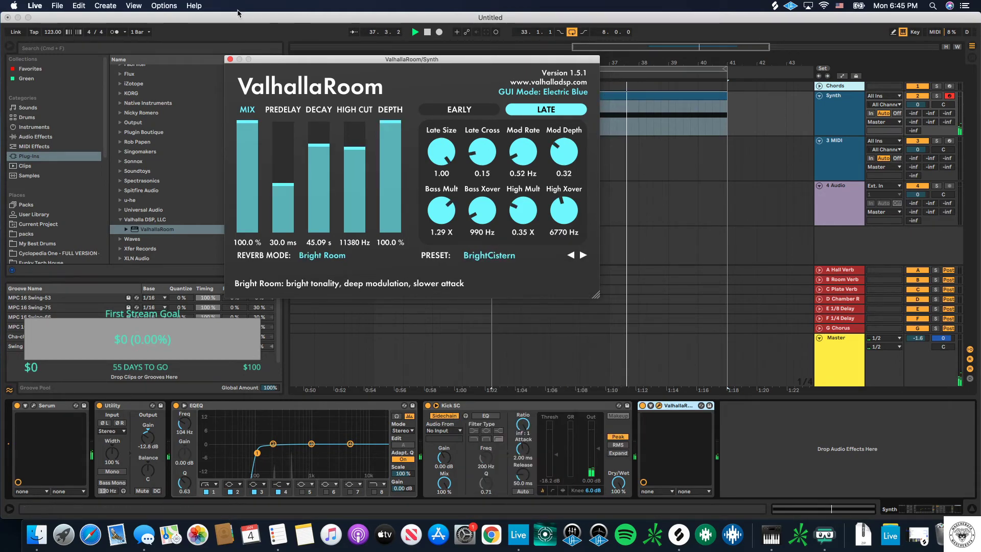
pyautogui.click(230, 59)
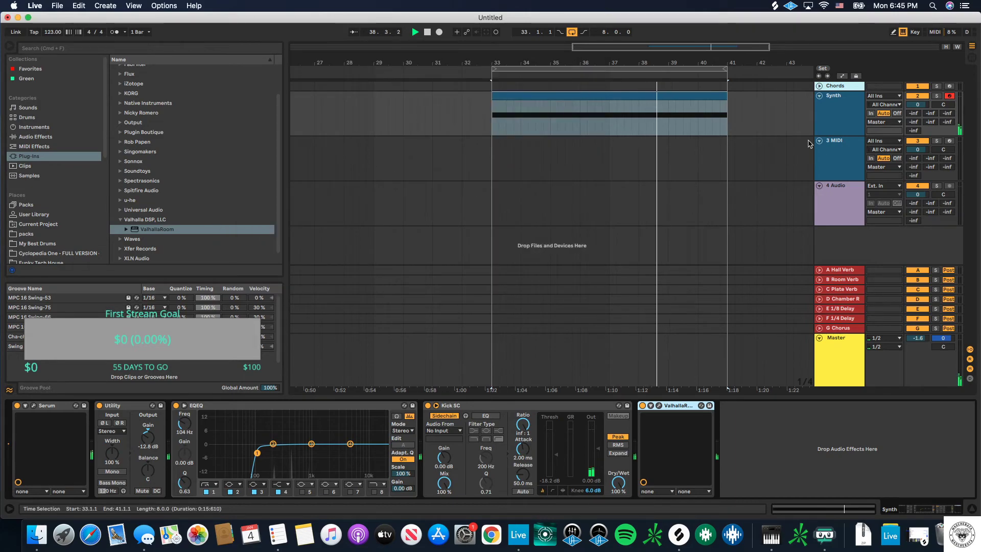
# Step: Create an empty eight-bar MIDI clip on the 3 MIDI track from bar 33 to bar 41
pyautogui.click(809, 142)
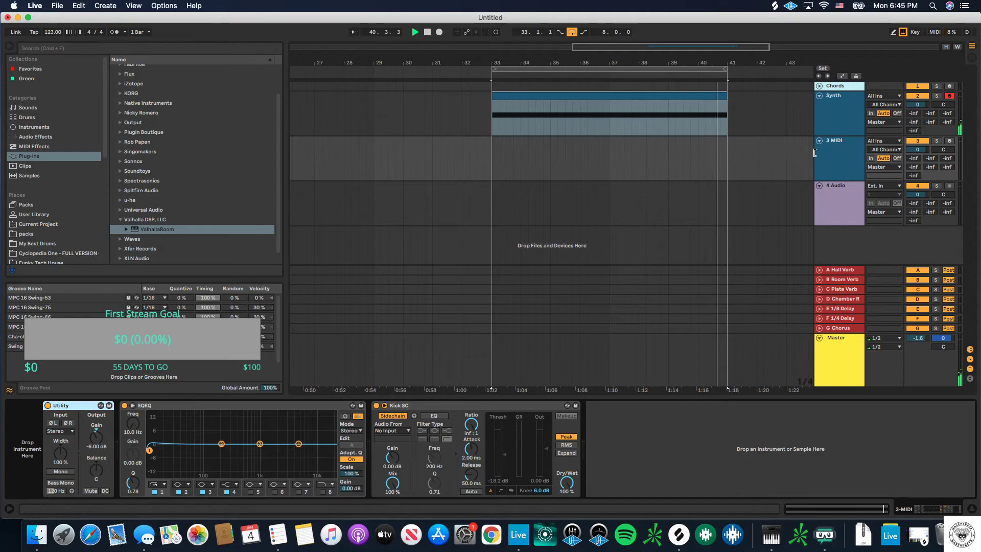
pyautogui.press('space')
pyautogui.moveTo(494, 157); pyautogui.dragTo(727, 174)
pyautogui.press('super+shift+m')
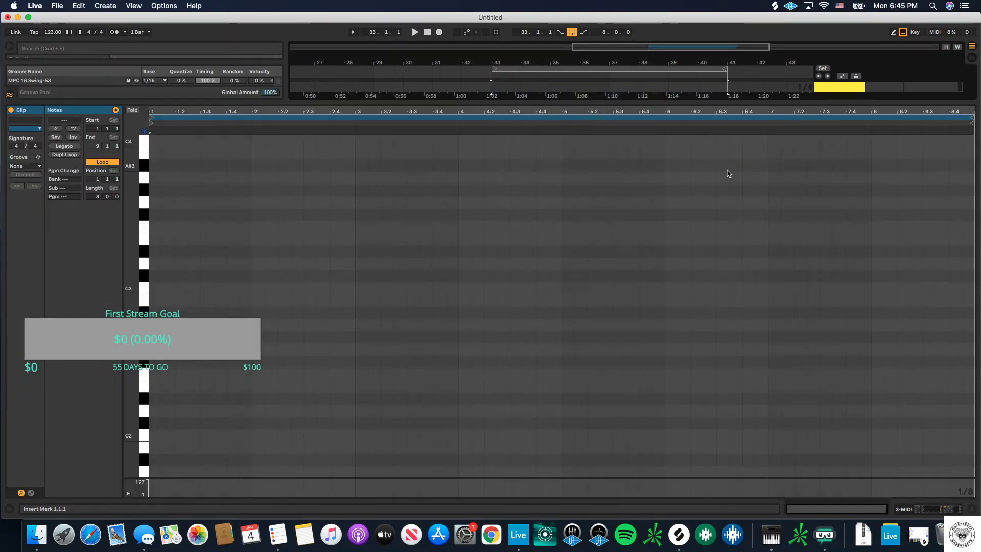
pyautogui.moveTo(660, 100); pyautogui.dragTo(678, 348)
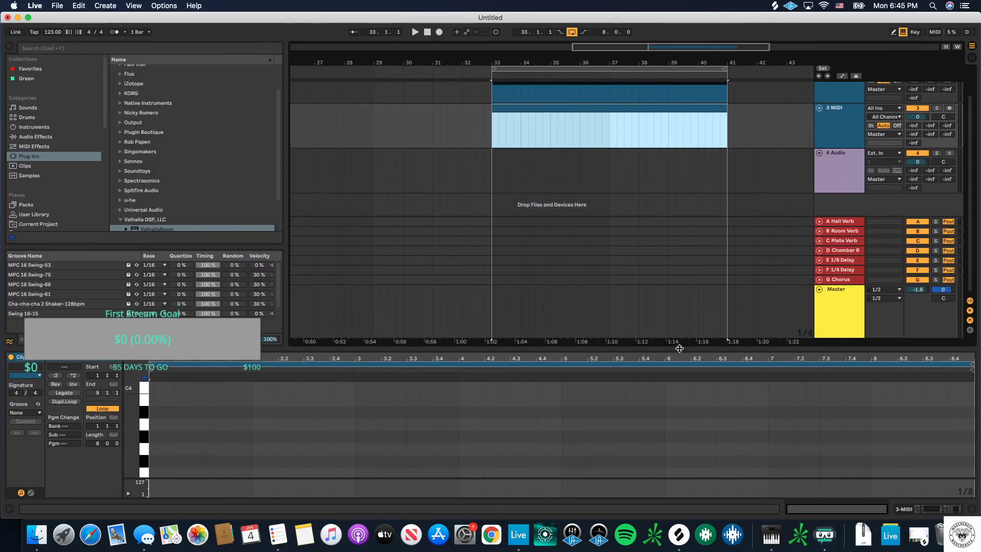
pyautogui.doubleClick(832, 144)
pyautogui.click(704, 158)
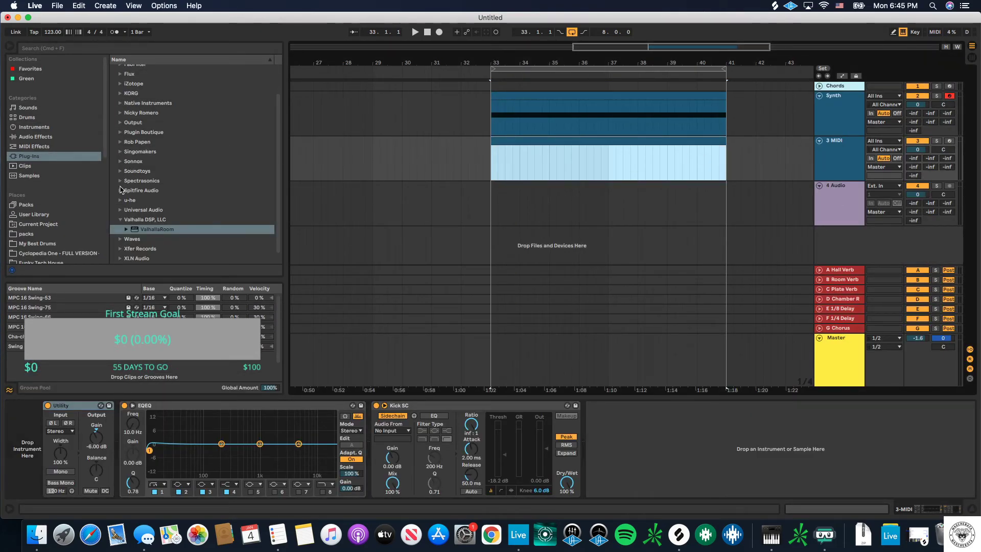
# Step: Load Spitfire Audio's LABS with Soft Piano onto the 3 MIDI track and arm it for recording
pyautogui.click(121, 189)
pyautogui.click(135, 199)
pyautogui.doubleClick(136, 200)
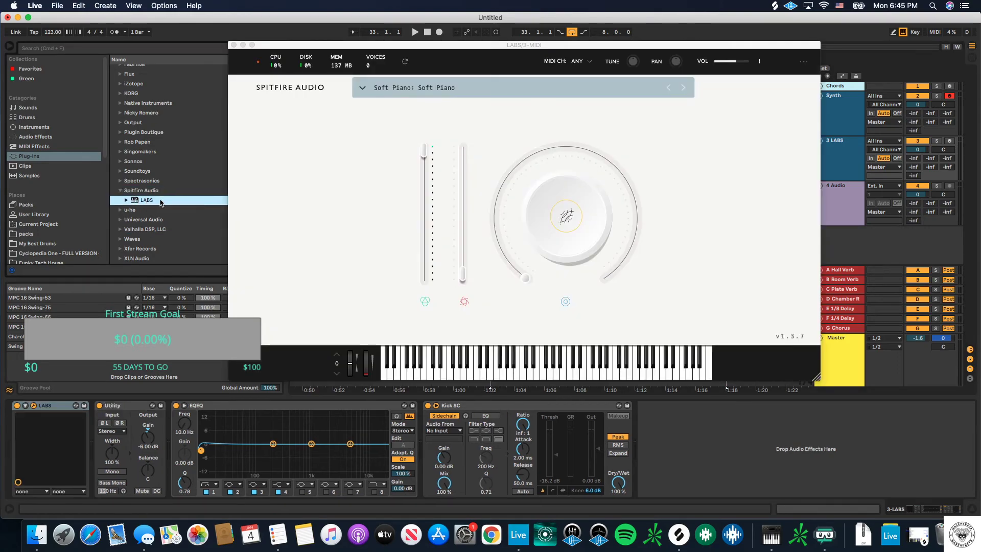
pyautogui.click(949, 141)
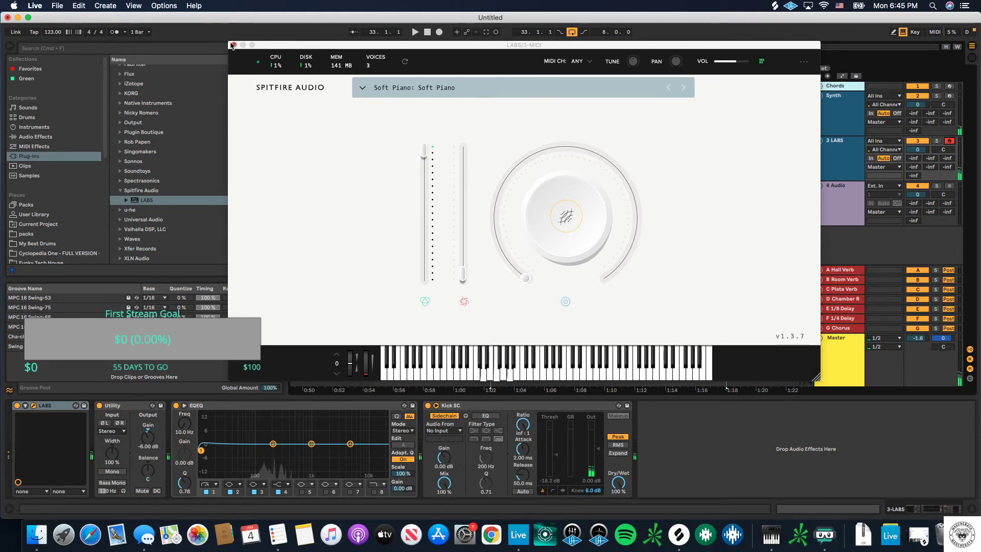
pyautogui.click(233, 45)
# Step: Open the new clip in an enlarged note editor and place a two-bar A1 note at its start
pyautogui.doubleClick(613, 145)
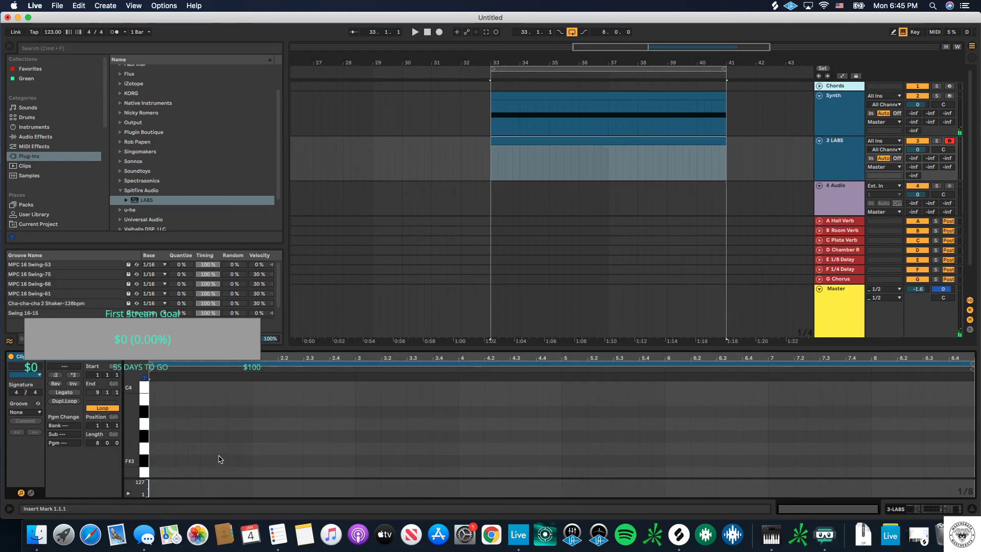
pyautogui.moveTo(329, 346); pyautogui.dragTo(346, 91)
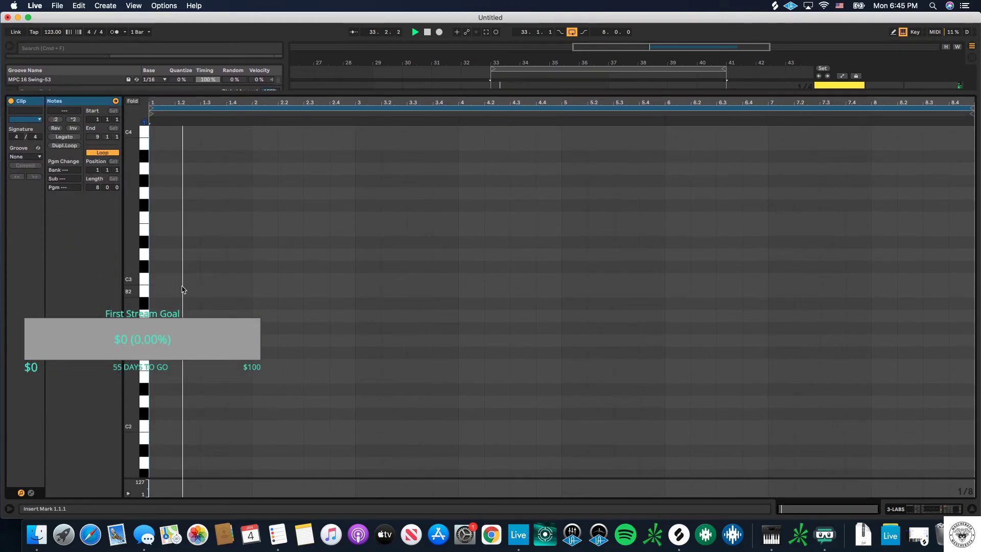
pyautogui.press('space')
pyautogui.doubleClick(154, 316)
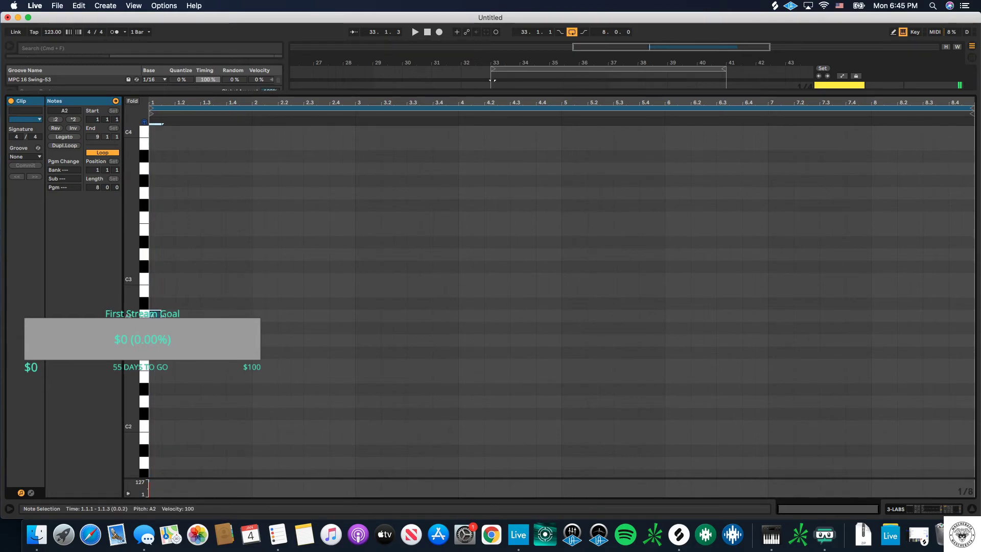
pyautogui.moveTo(160, 314); pyautogui.dragTo(360, 320)
pyautogui.hotkey('shift', 'Down')
pyautogui.scroll(-3, 361, 365)
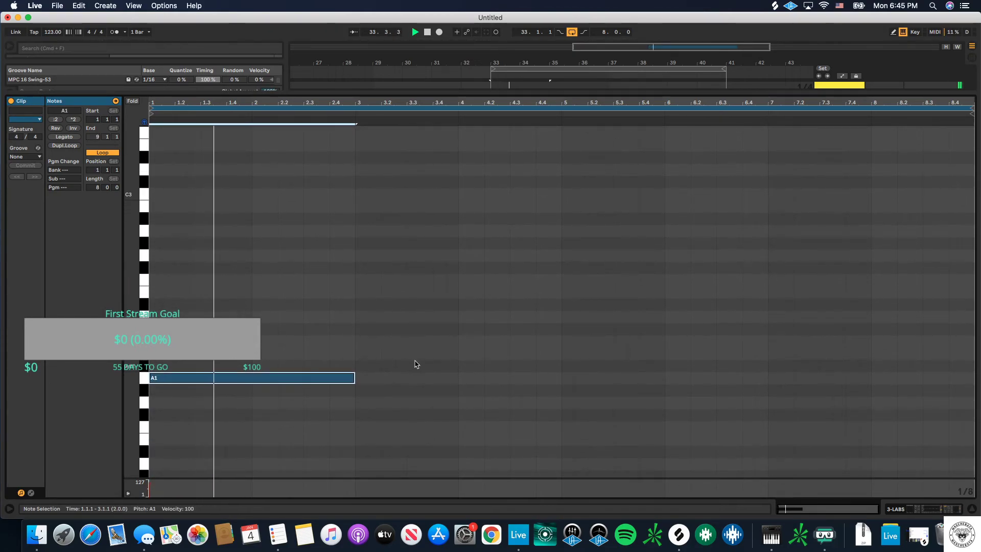
# Step: Shorten the A1 note to one bar and add a one-bar G1 note filling bar 2
pyautogui.moveTo(355, 378); pyautogui.dragTo(215, 376)
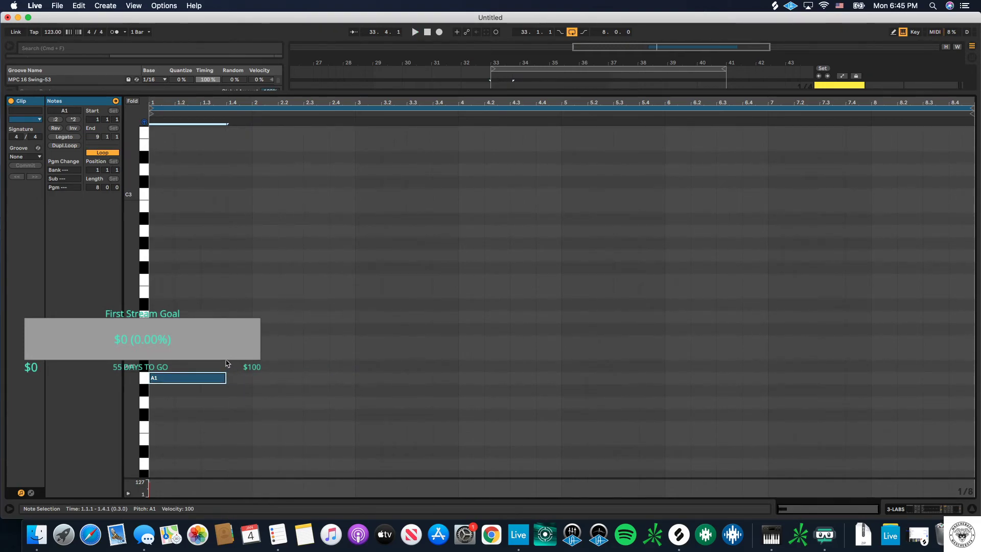
pyautogui.moveTo(223, 402); pyautogui.dragTo(341, 402)
pyautogui.press('space')
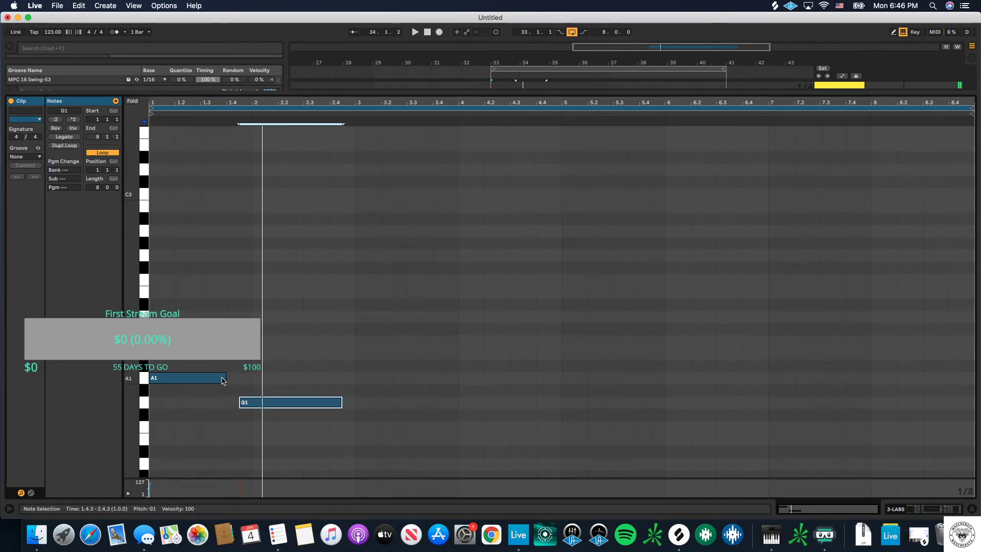
pyautogui.moveTo(224, 380); pyautogui.dragTo(274, 405)
pyautogui.moveTo(238, 378); pyautogui.dragTo(251, 377)
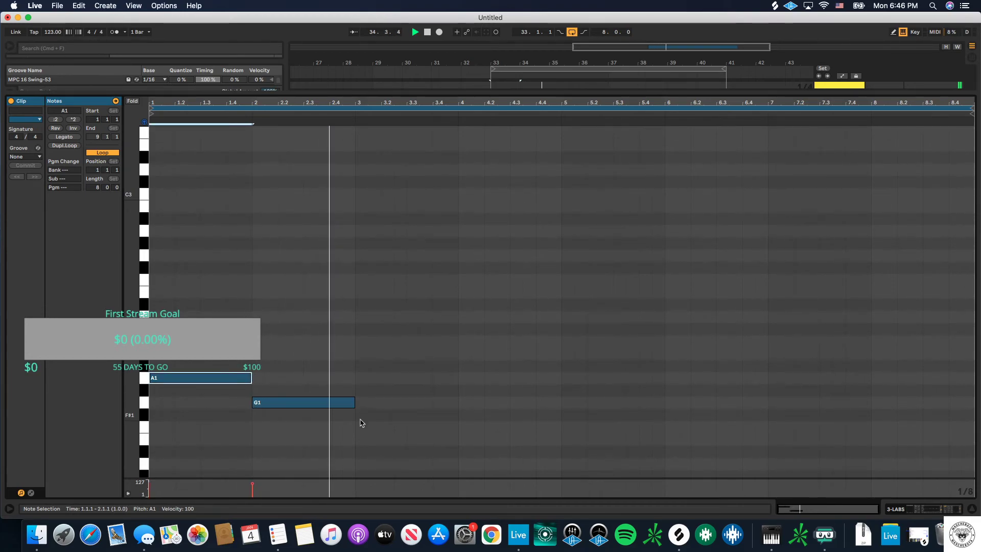
# Step: Add a D1 note at bar 3 and make it two bars long, ending at bar 5
pyautogui.doubleClick(360, 438)
pyautogui.moveTo(364, 438); pyautogui.dragTo(419, 426)
pyautogui.press('space')
pyautogui.scroll(-2, 390, 382)
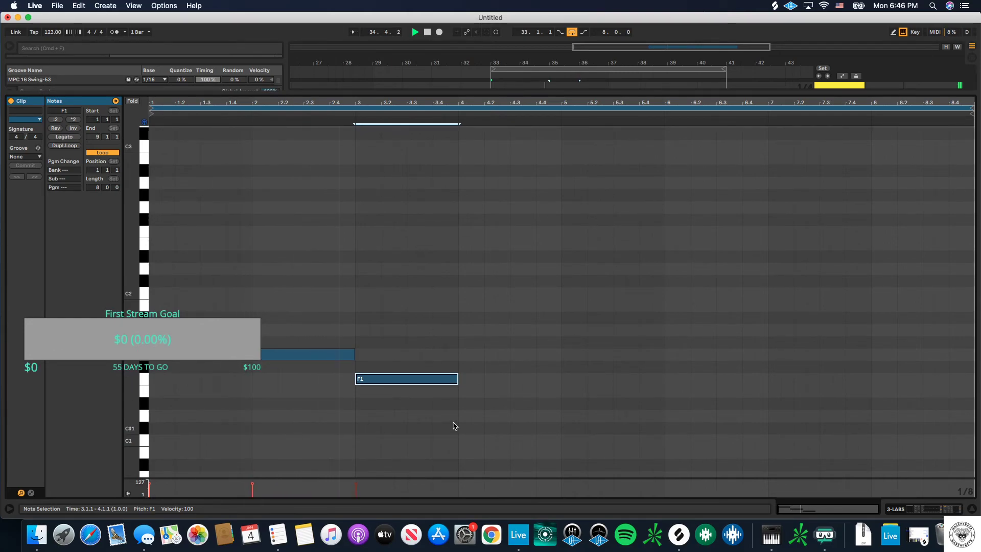
pyautogui.moveTo(424, 379); pyautogui.dragTo(558, 419)
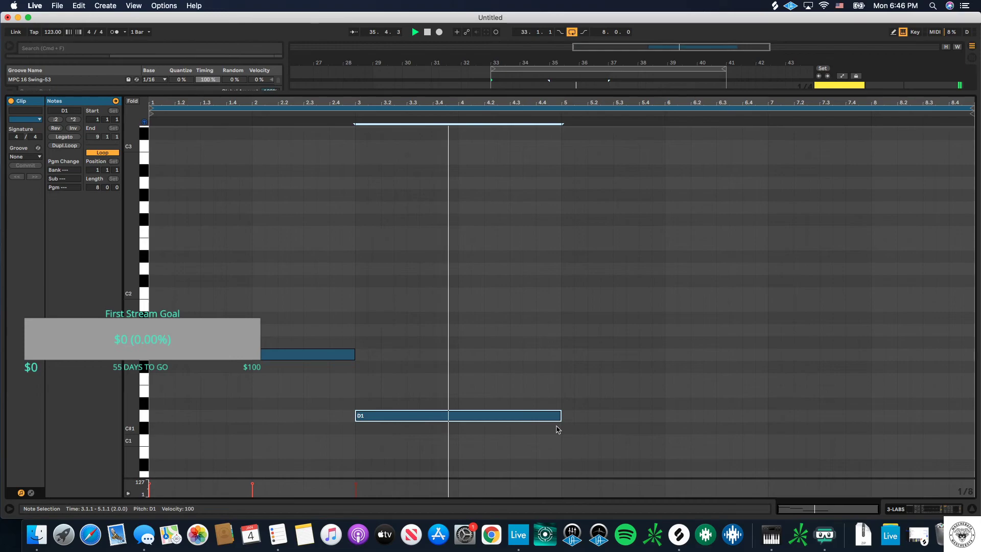
pyautogui.press('space')
# Step: Duplicate the three bass notes a fifth higher and raise the copies an octave to E3, D3 and A2
pyautogui.moveTo(557, 435); pyautogui.dragTo(212, 296)
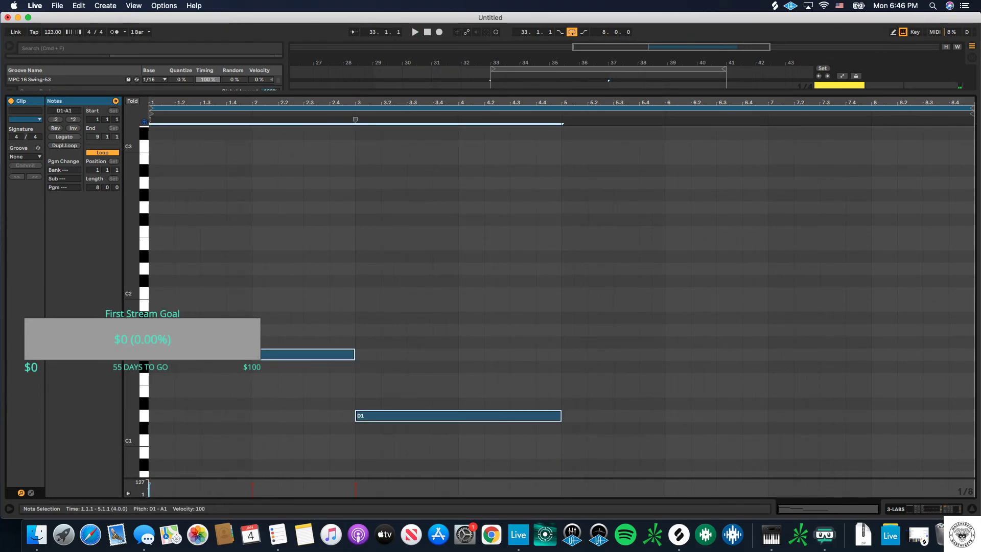
pyautogui.doubleClick(181, 330)
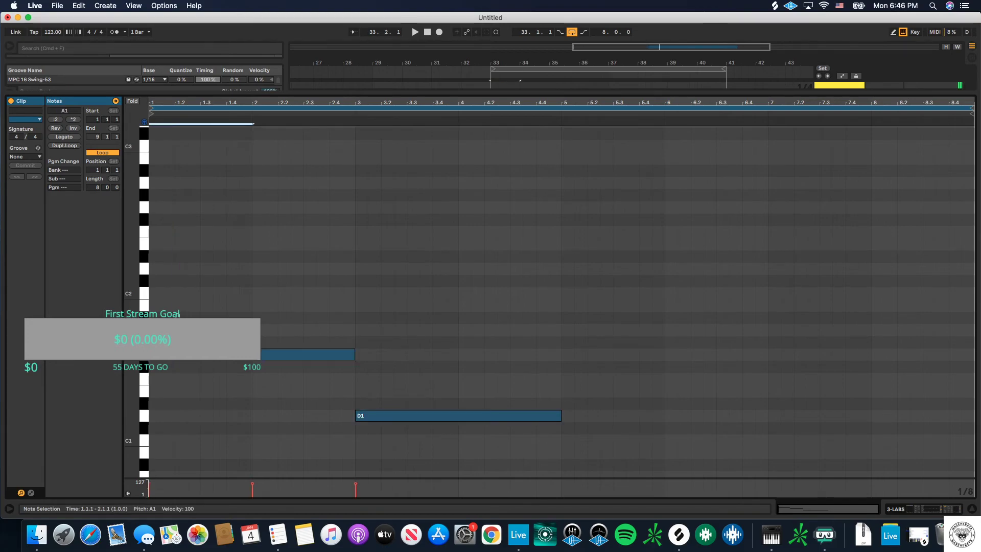
pyautogui.keyDown('shift'); pyautogui.click(407, 420); pyautogui.keyUp('shift')
pyautogui.moveTo(408, 421); pyautogui.dragTo(406, 331)
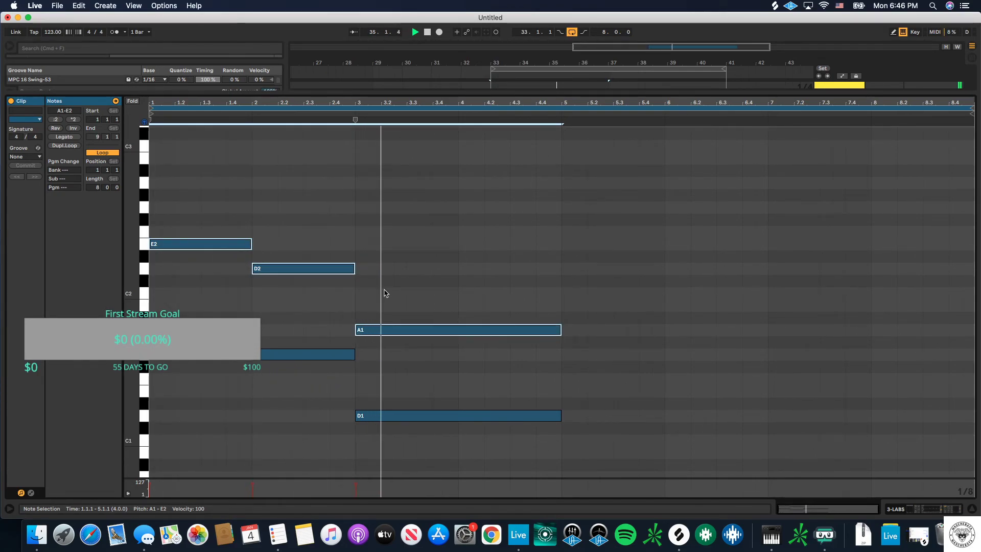
pyautogui.hotkey('shift', 'Up')
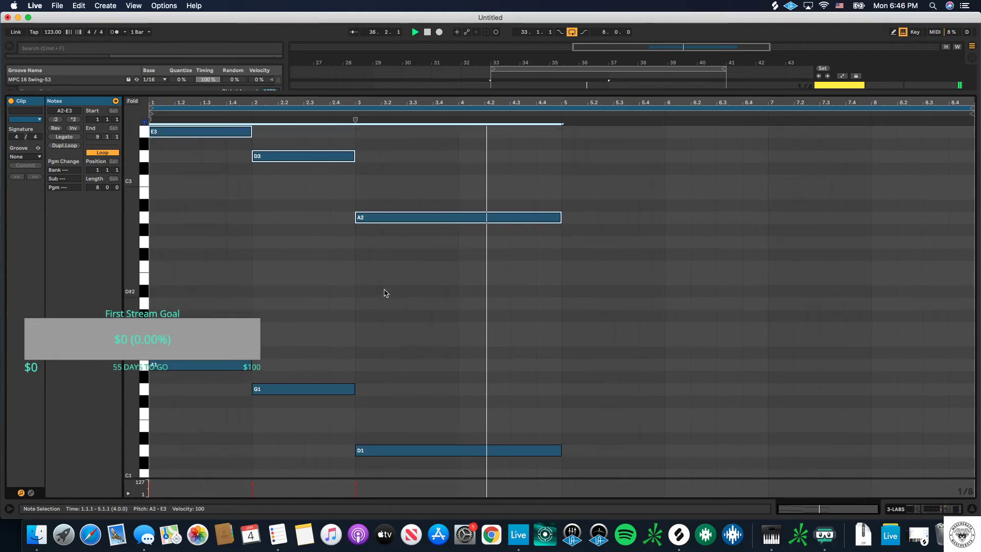
pyautogui.scroll(1, 392, 325)
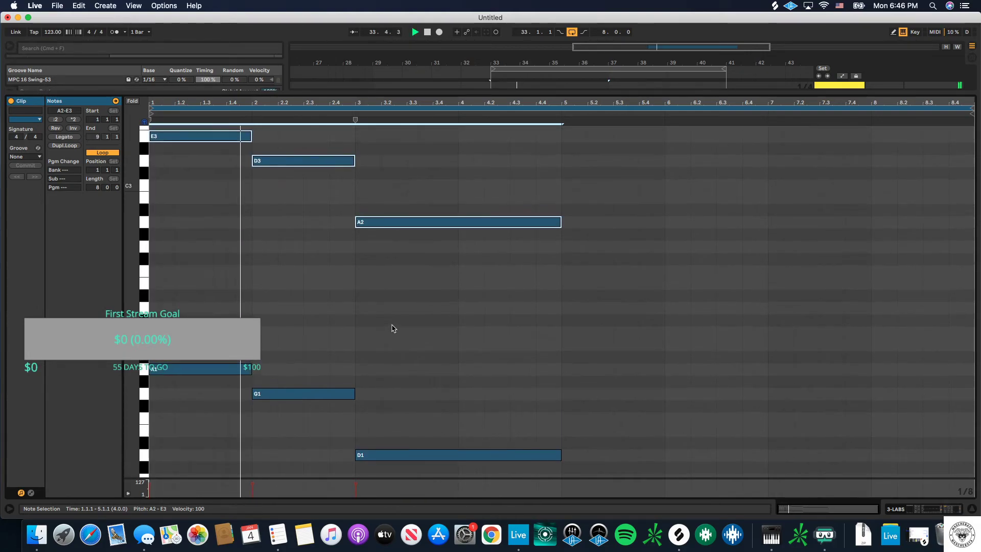
pyautogui.scroll(3, 417, 335)
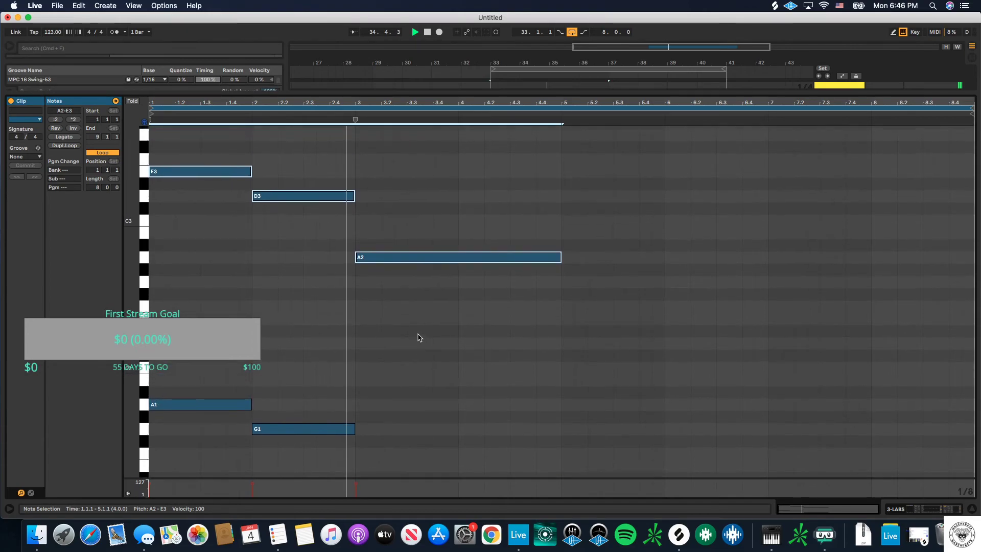
pyautogui.scroll(4, 419, 334)
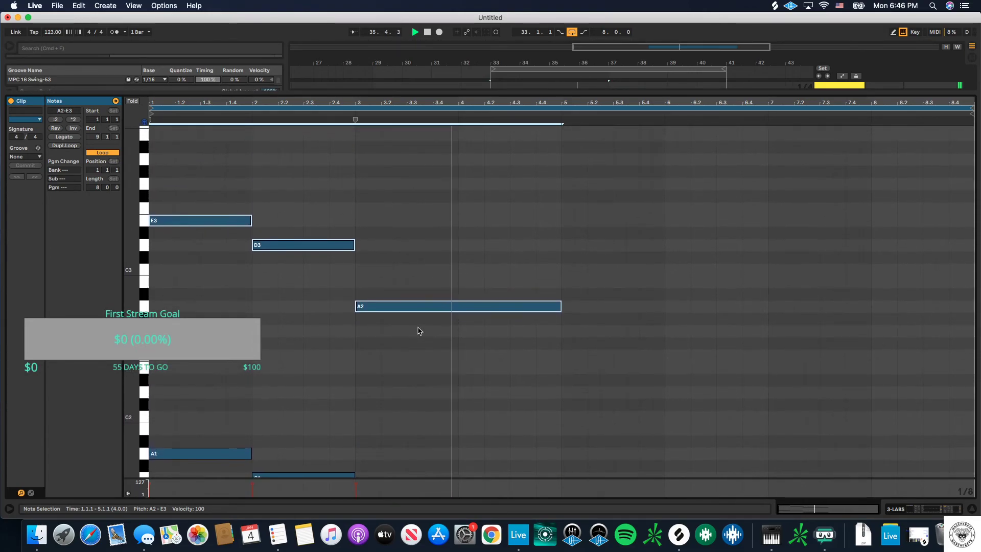
# Step: Copy in one-bar inner chord notes: B2 below E3 in bar 1 and C3 below D3 in bar 2
pyautogui.press('space')
pyautogui.click(230, 221)
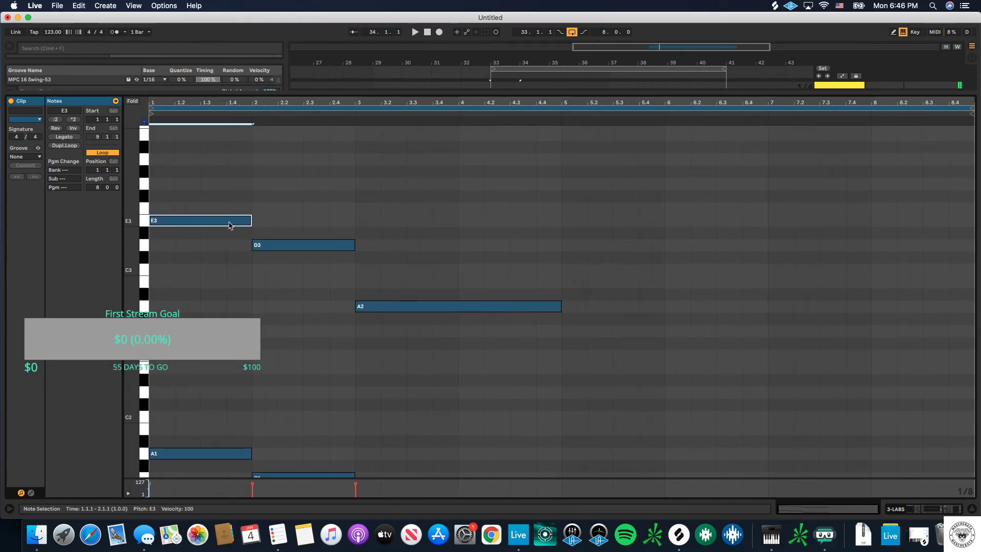
pyautogui.moveTo(229, 224); pyautogui.dragTo(229, 282)
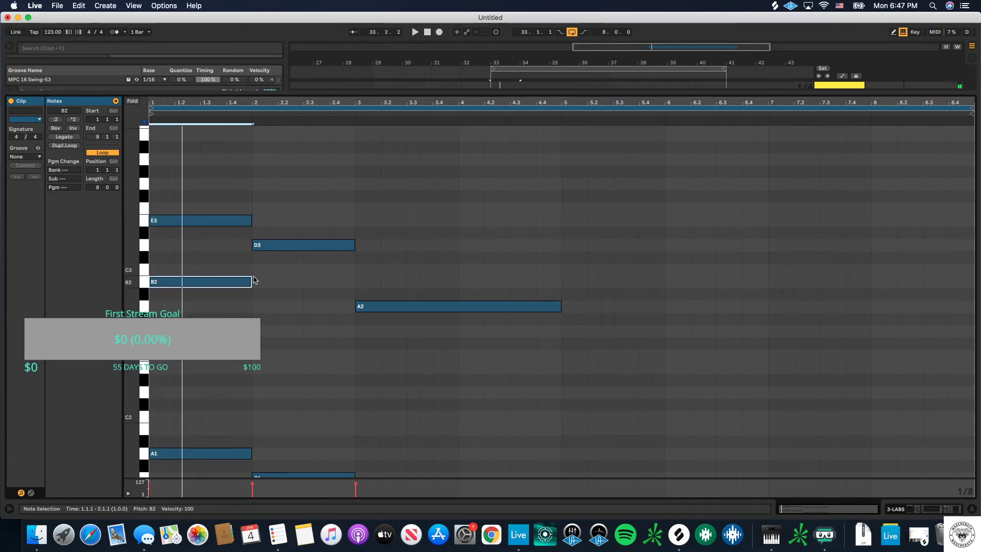
pyautogui.moveTo(240, 286)
pyautogui.mouseDown()
pyautogui.moveTo(345, 282)
pyautogui.moveTo(346, 273)
pyautogui.mouseUp()
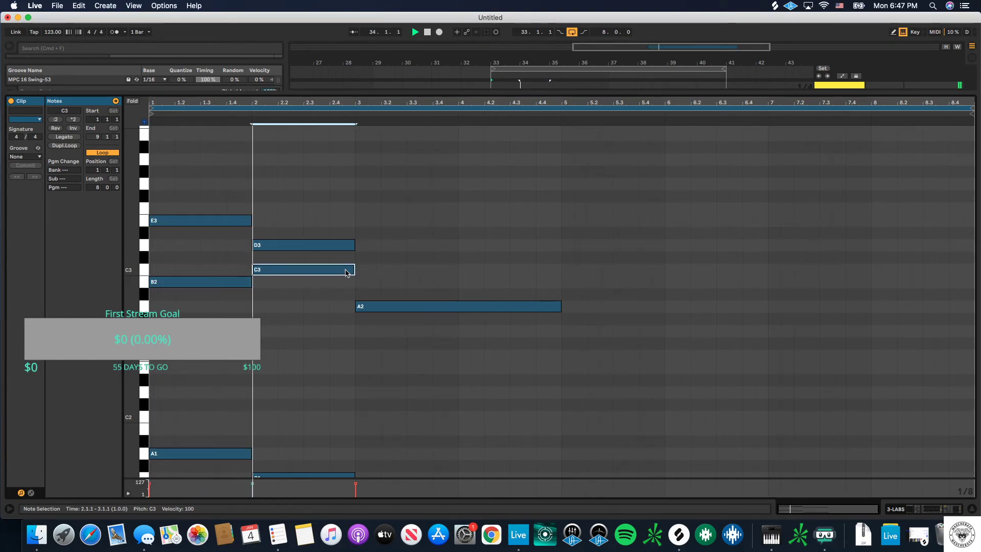
pyautogui.scroll(-6, 400, 315)
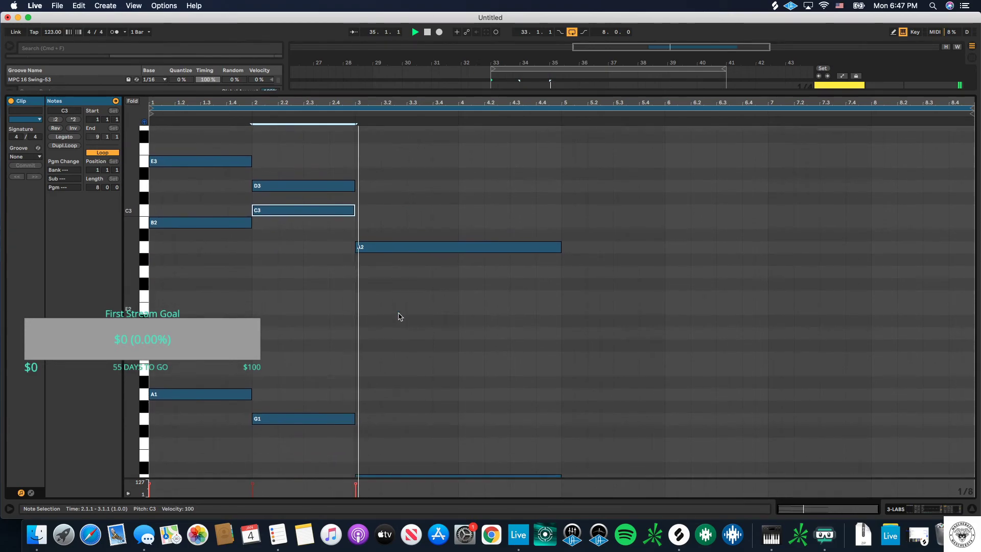
# Step: Copy the C3 note into bar 3 as D3 above A2 and extend it to two bars, ending at bar 5
pyautogui.scroll(4, 401, 316)
pyautogui.press('space')
pyautogui.moveTo(307, 245); pyautogui.dragTo(561, 220)
pyautogui.press('space')
pyautogui.scroll(-3, 400, 266)
pyautogui.scroll(3, 399, 266)
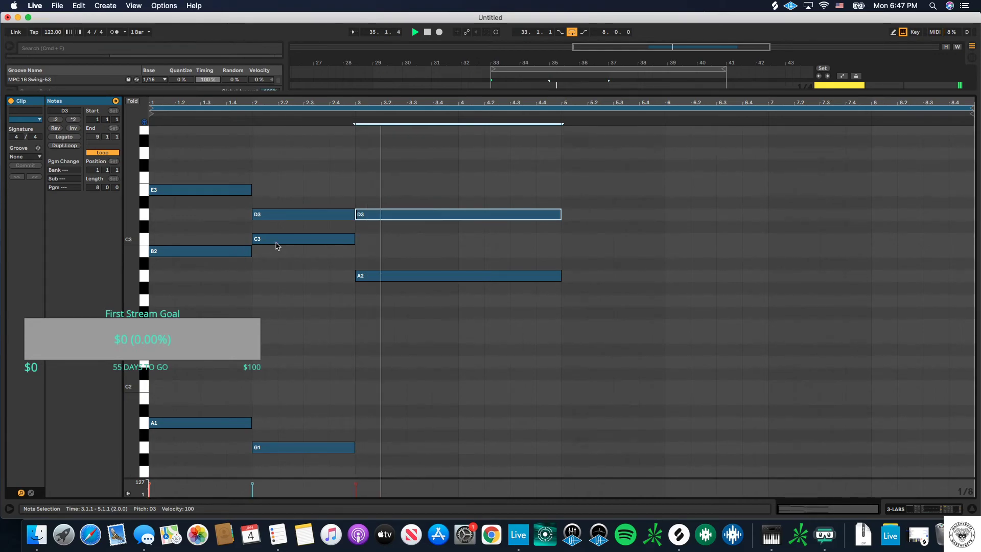
# Step: Lower the inner chord notes: the bar 1 note to E2 and the bar 2 note to B2
pyautogui.press('space')
pyautogui.moveTo(221, 252); pyautogui.dragTo(221, 315)
pyautogui.press('space')
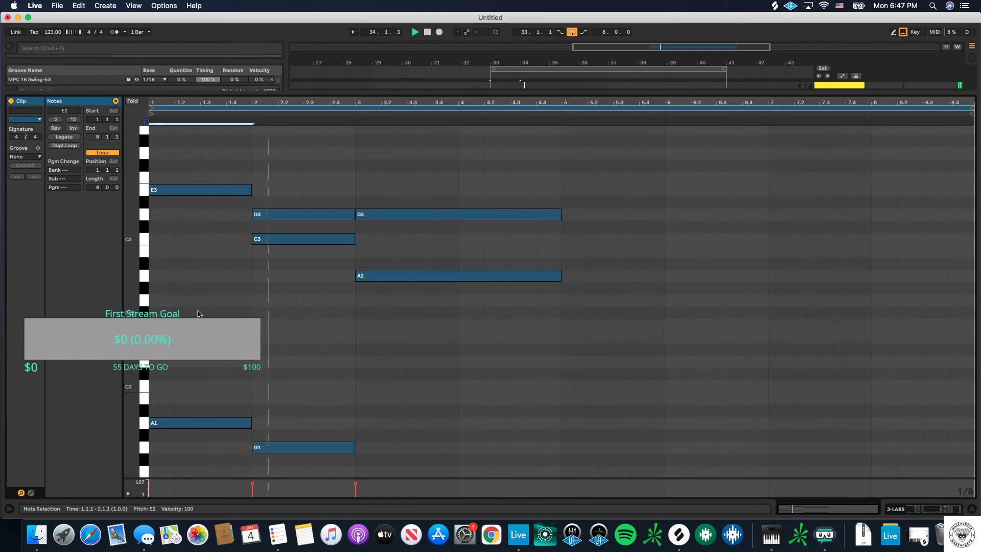
pyautogui.moveTo(284, 239); pyautogui.dragTo(289, 258)
pyautogui.press('space')
pyautogui.click(287, 254)
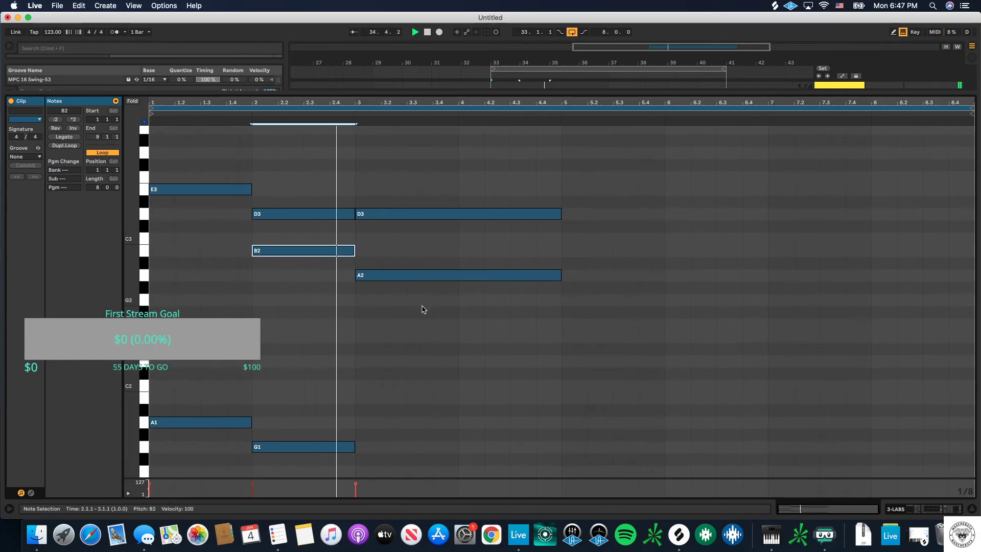
# Step: Duplicate all notes of the four-bar progression into bars 5 to 8
pyautogui.scroll(-4, 422, 307)
pyautogui.scroll(2, 544, 357)
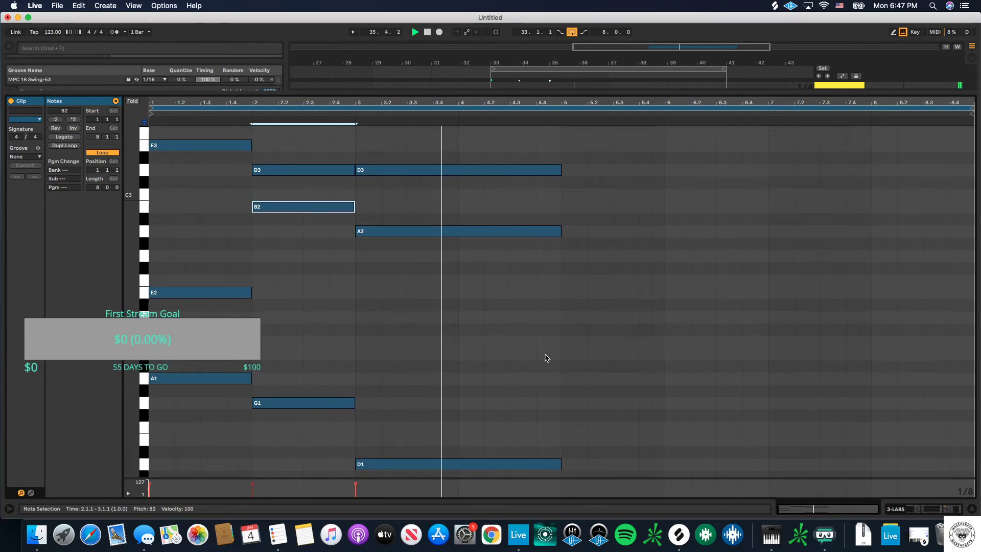
pyautogui.press('super+a')
pyautogui.press('super+d')
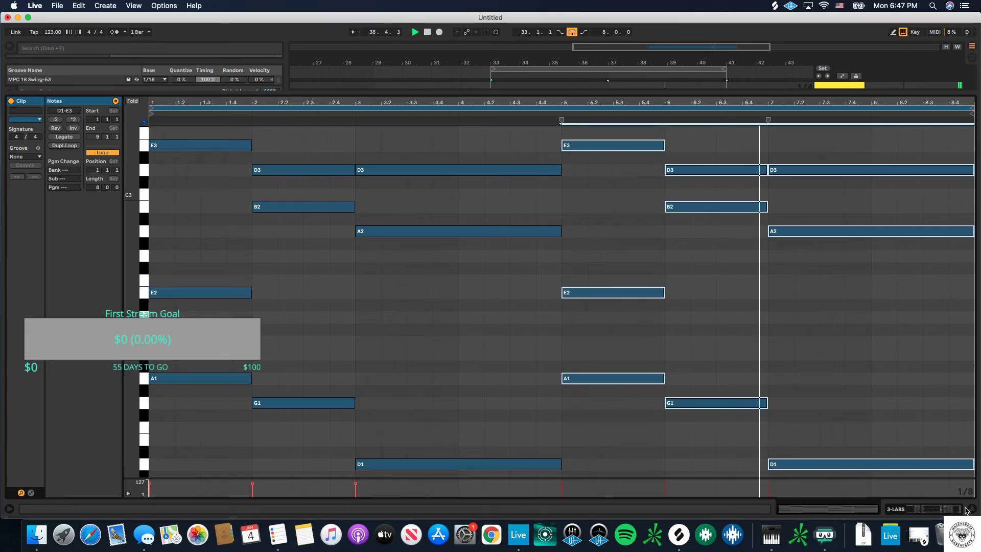
# Step: Copy the E3 and D3 notes across all eight bars up a fourth to A3 and G3
pyautogui.scroll(1, 726, 348)
pyautogui.scroll(10, 329, 204)
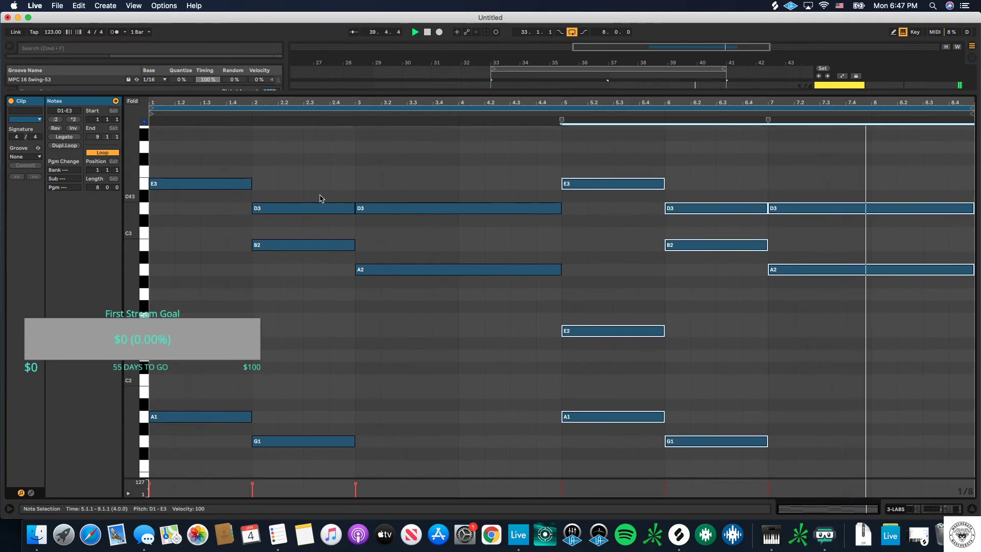
pyautogui.moveTo(194, 251); pyautogui.dragTo(938, 251)
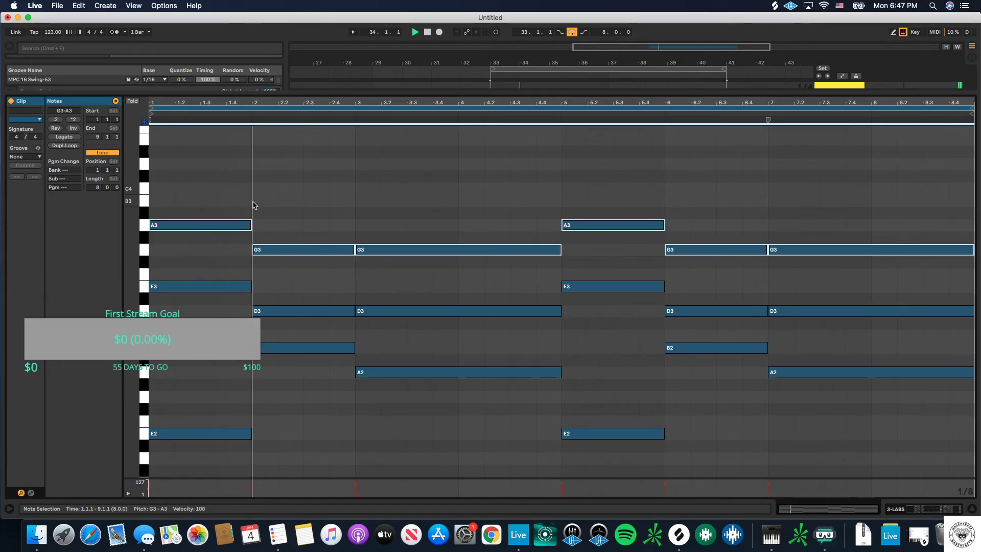
# Step: Copy the bar 2 G3 note up to B3, and copy that into bar 3 as a two-bar C4 note
pyautogui.scroll(-1, 266, 241)
pyautogui.click(278, 247)
pyautogui.moveTo(278, 248); pyautogui.dragTo(277, 205)
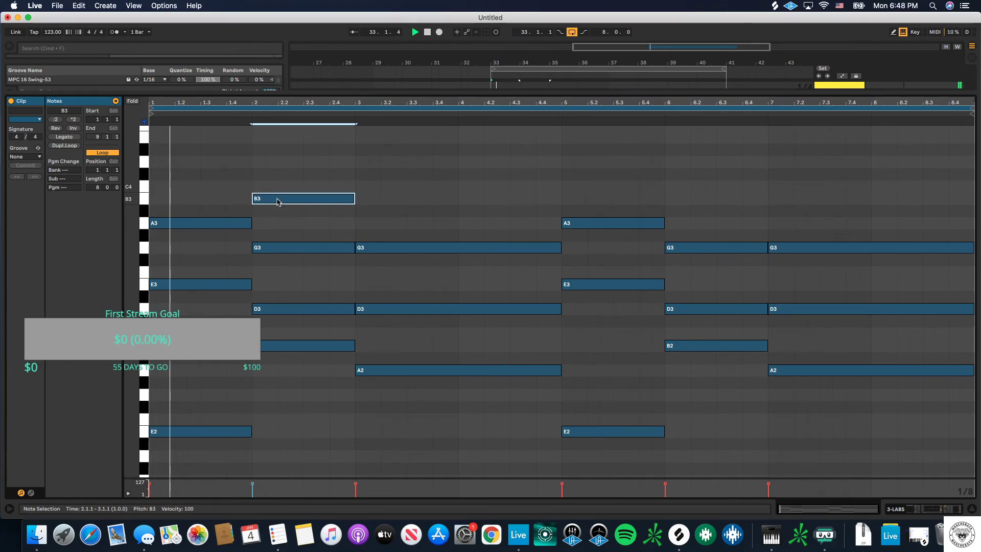
pyautogui.scroll(-3, 332, 234)
pyautogui.scroll(2, 332, 234)
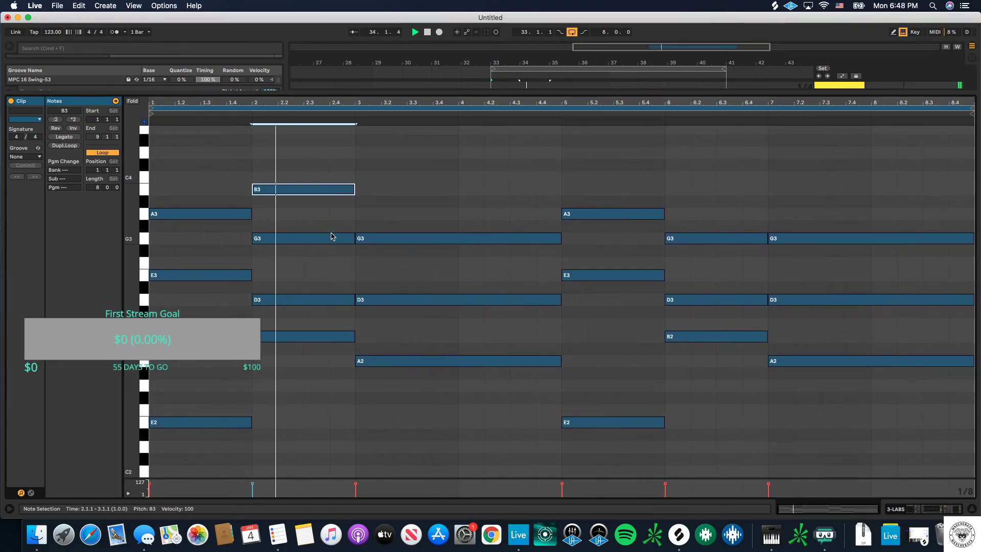
pyautogui.moveTo(331, 201); pyautogui.dragTo(560, 175)
pyautogui.scroll(-1, 545, 195)
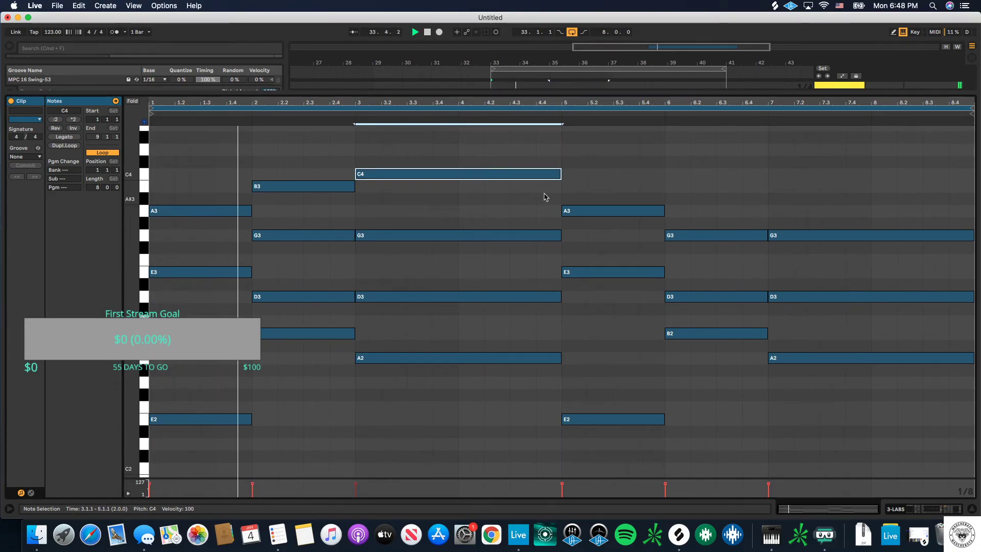
# Step: Duplicate the top-line notes A3, B3 and C4 from bars 1 to 4 into bars 5 to 8
pyautogui.scroll(-1, 549, 201)
pyautogui.moveTo(526, 212); pyautogui.dragTo(223, 168)
pyautogui.press('super+d')
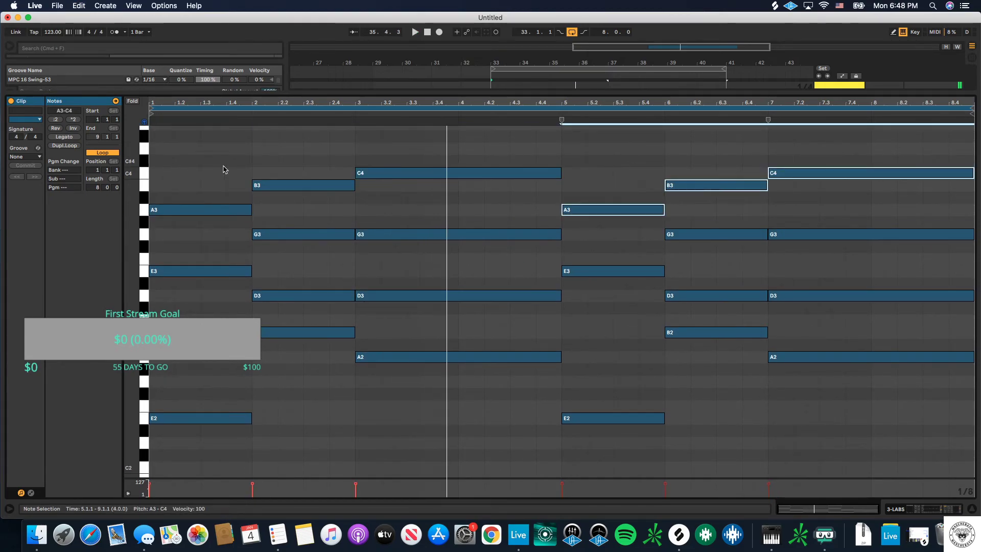
# Step: Delete the C4 note that starts at bar 7
pyautogui.scroll(-4, 335, 210)
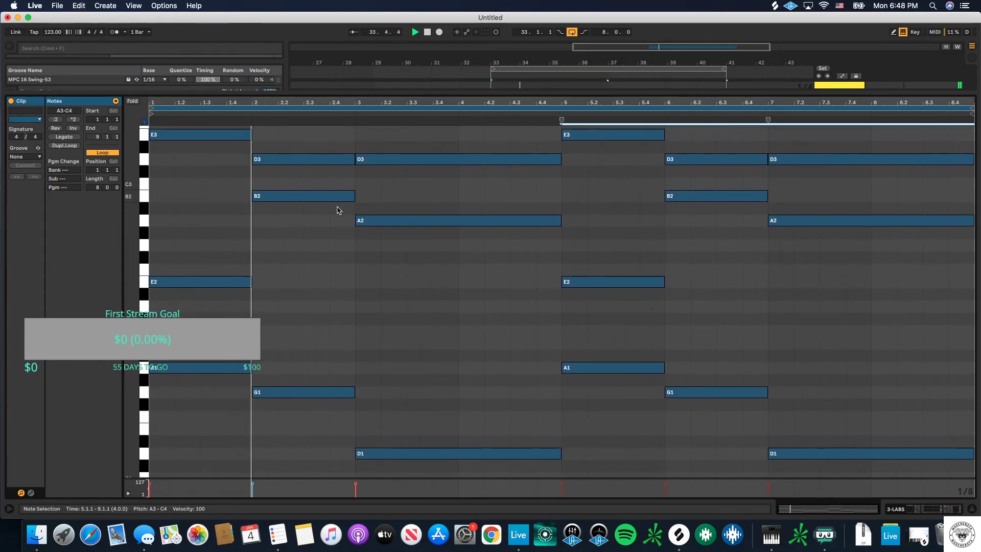
pyautogui.scroll(7, 336, 210)
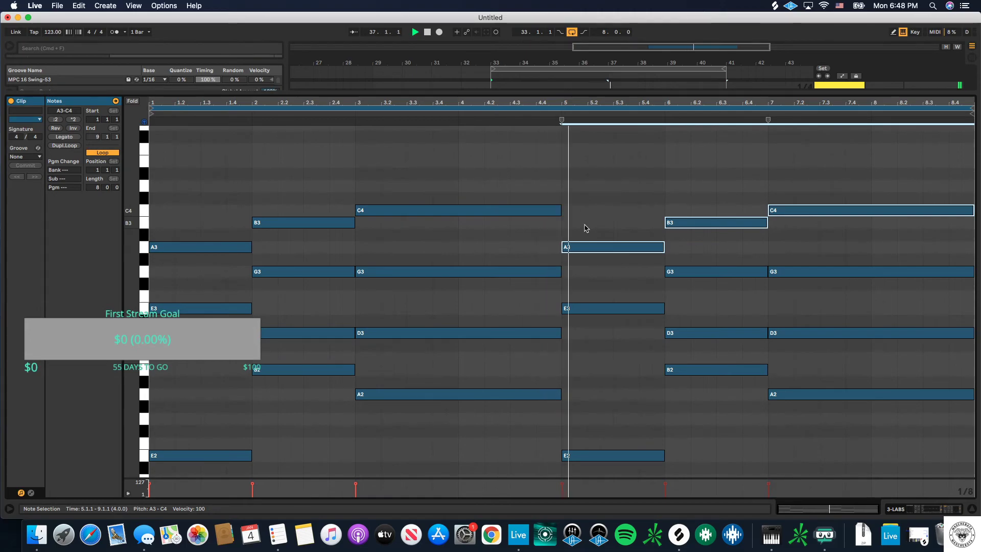
pyautogui.click(790, 214)
pyautogui.press('Delete')
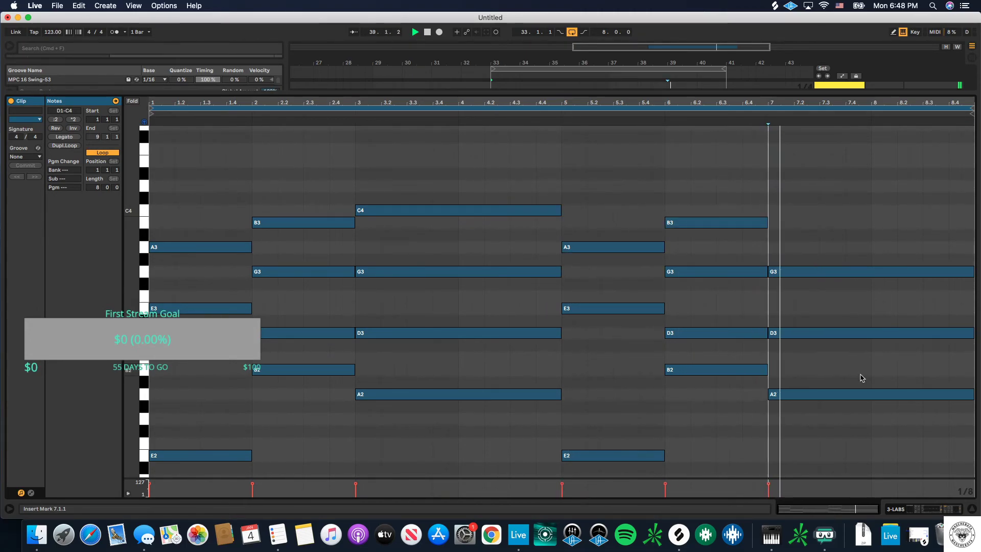
# Step: Return from the note editor to the arrangement and show the LABS track's device chain
pyautogui.click(978, 507)
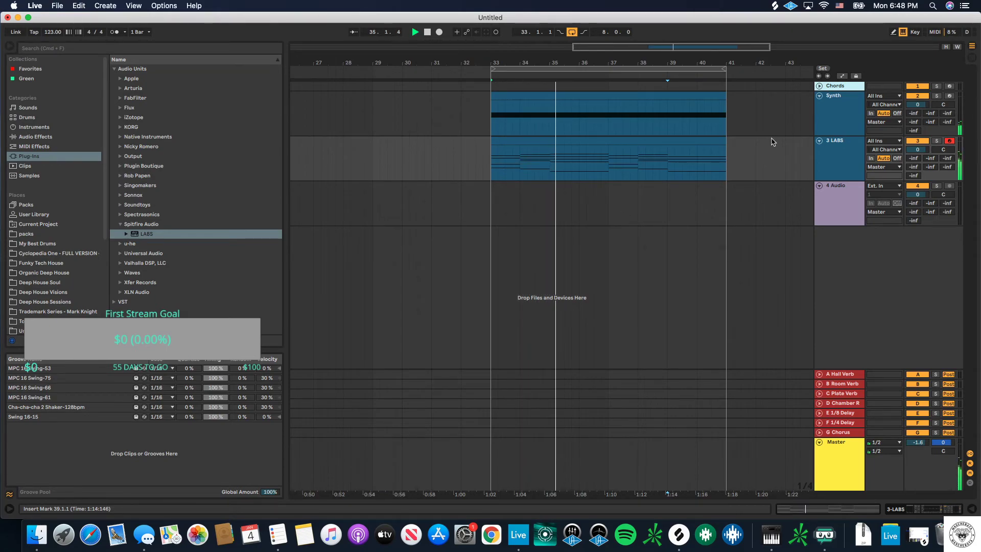
pyautogui.click(825, 160)
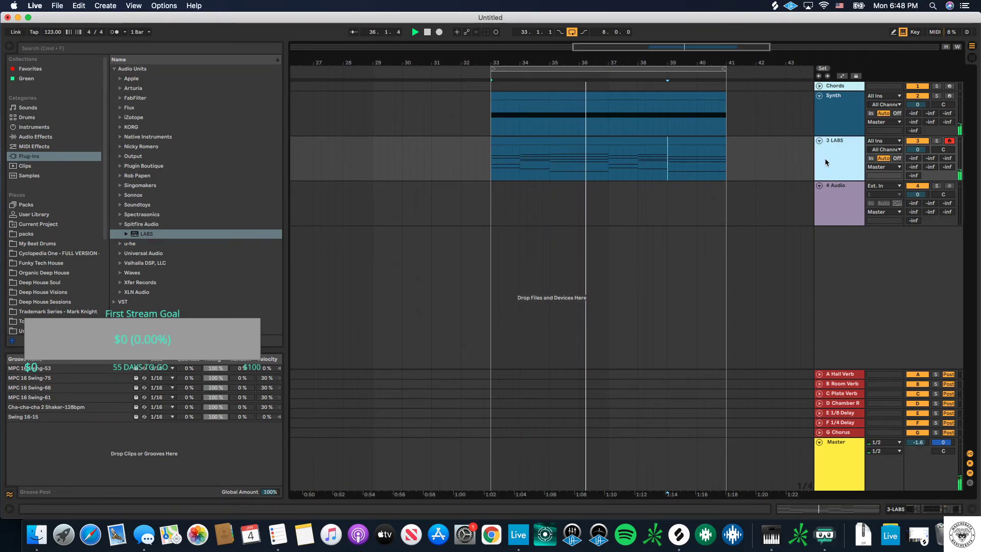
pyautogui.doubleClick(826, 162)
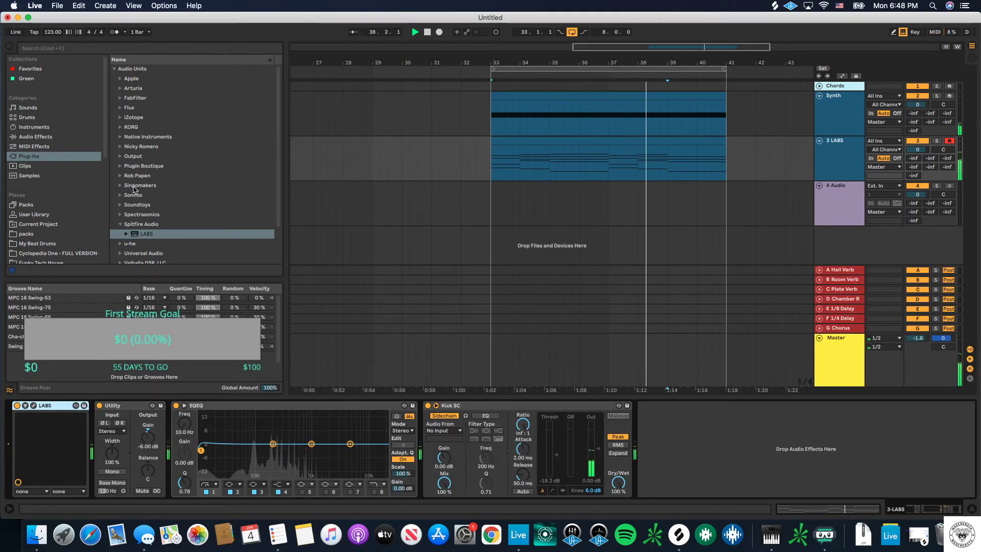
# Step: Stop playback, find Emulator II V among the Arturia plug-ins and load it in place of LABS
pyautogui.scroll(-2, 135, 190)
pyautogui.scroll(-1, 136, 190)
pyautogui.scroll(-1, 134, 190)
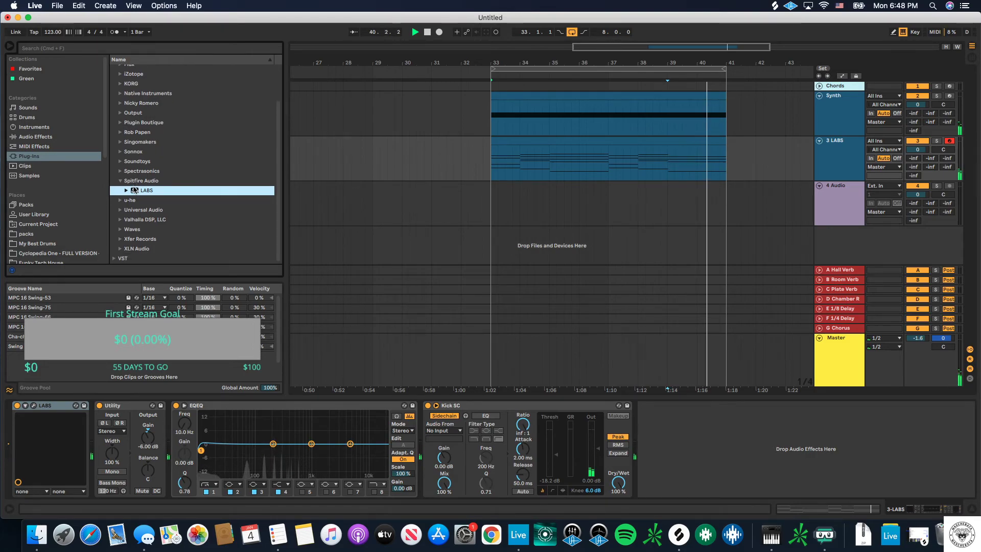
pyautogui.press('space')
pyautogui.click(120, 181)
pyautogui.scroll(3, 122, 198)
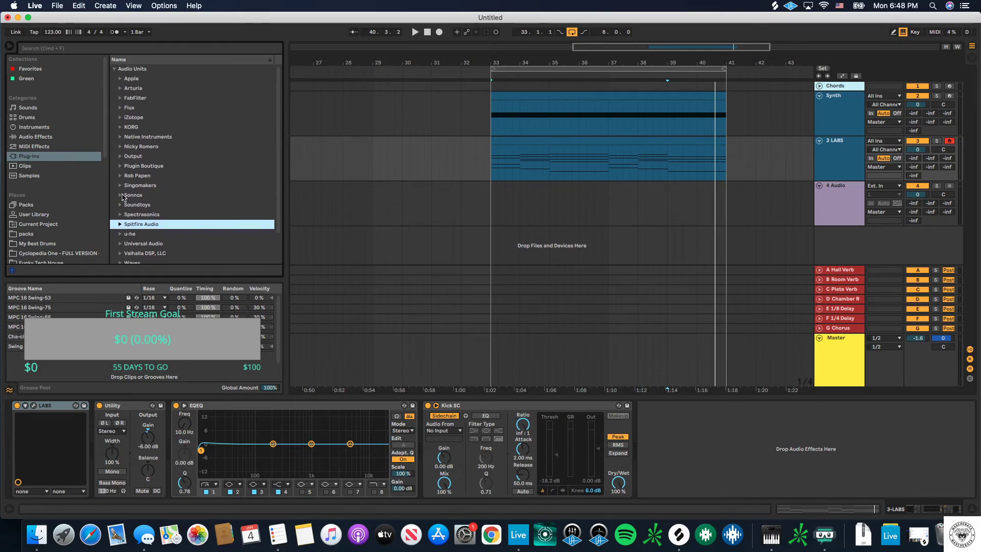
pyautogui.click(119, 89)
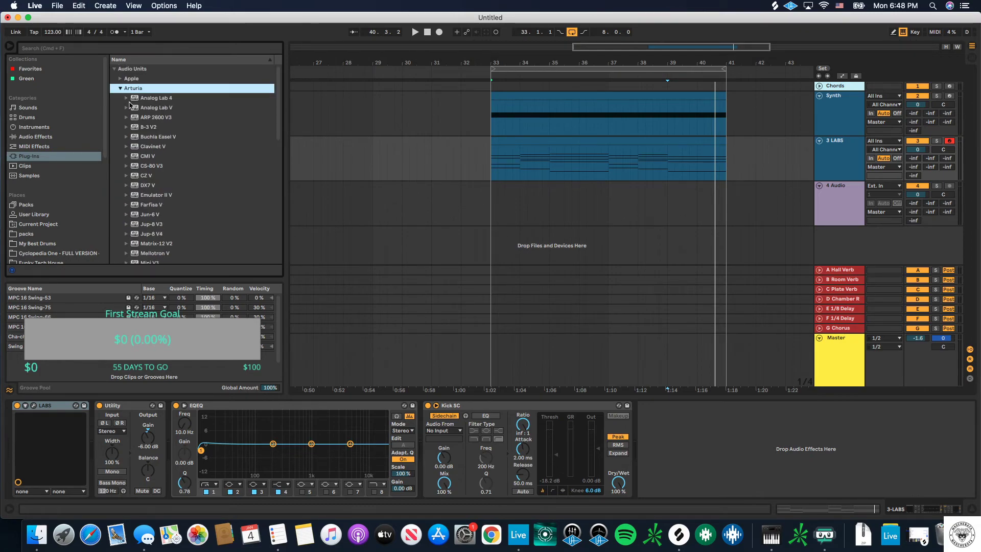
pyautogui.scroll(-5, 136, 122)
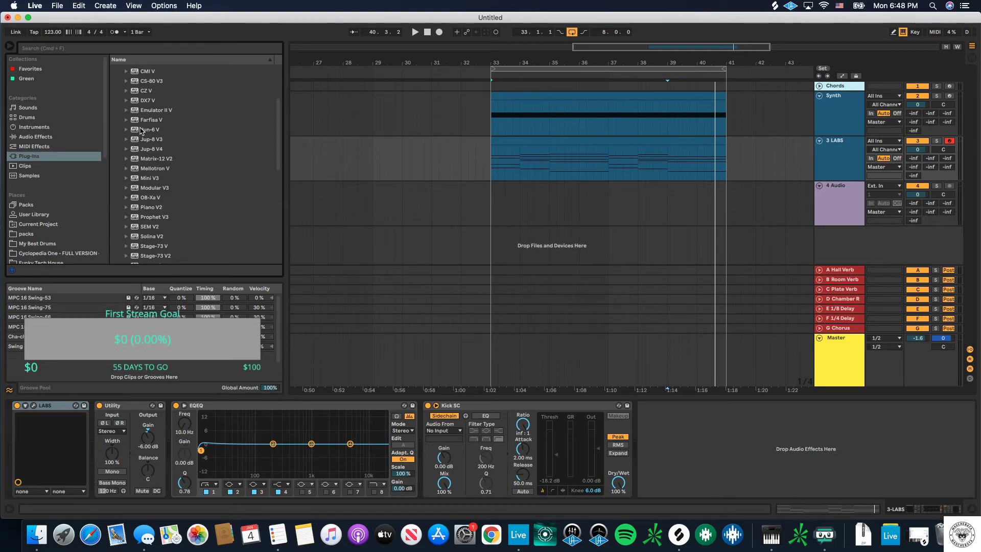
pyautogui.click(148, 111)
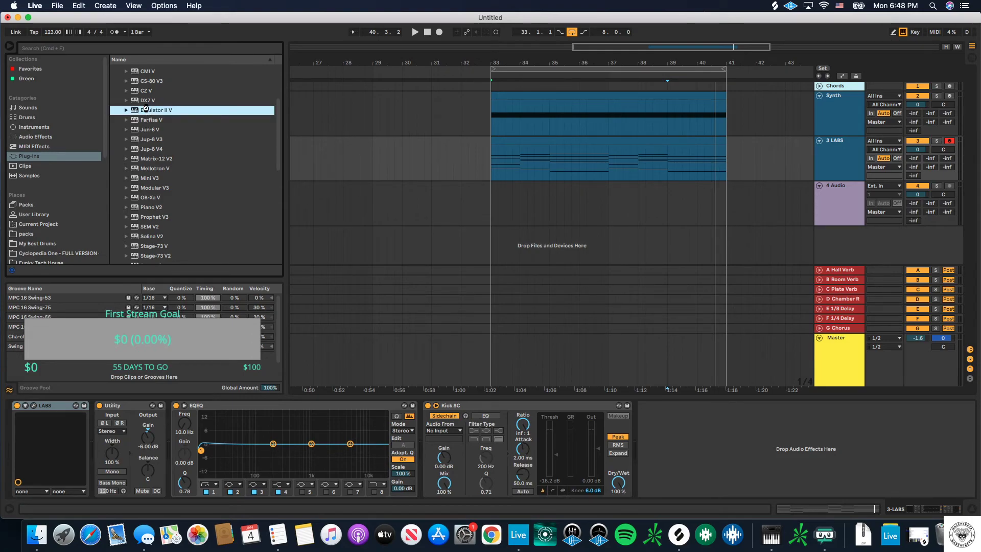
pyautogui.doubleClick(147, 111)
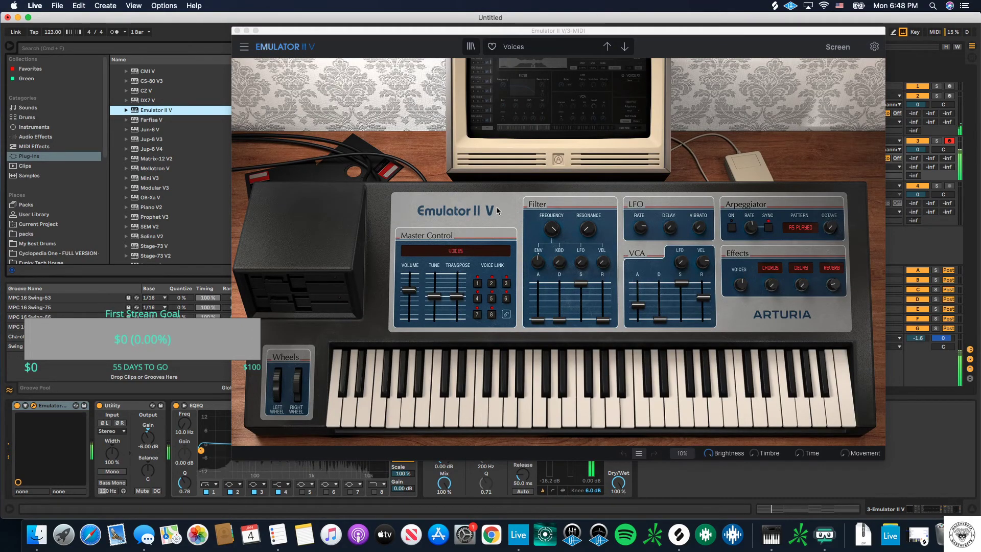
# Step: View the Emulator II V preset types, keep the Voices preset and close the plug-in window
pyautogui.click(534, 48)
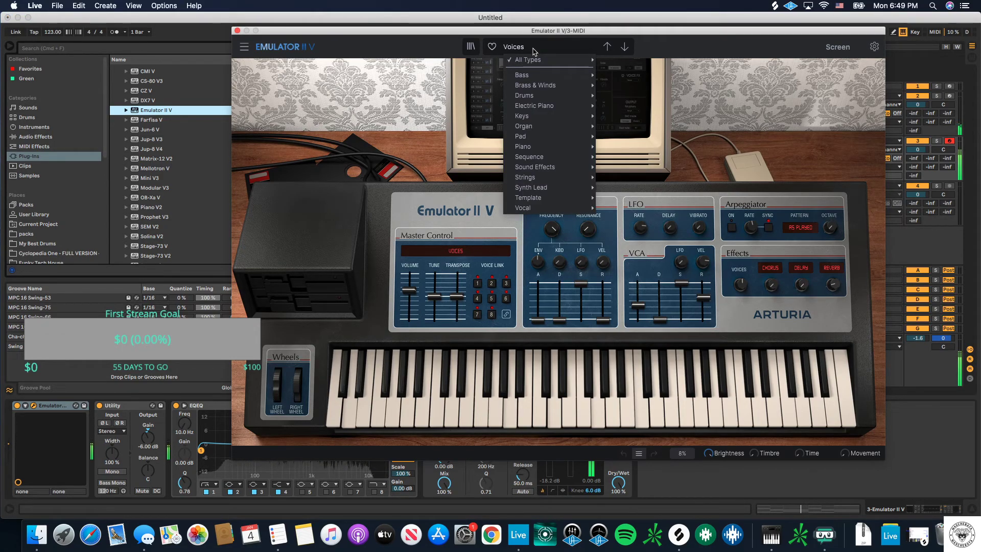
pyautogui.click(239, 31)
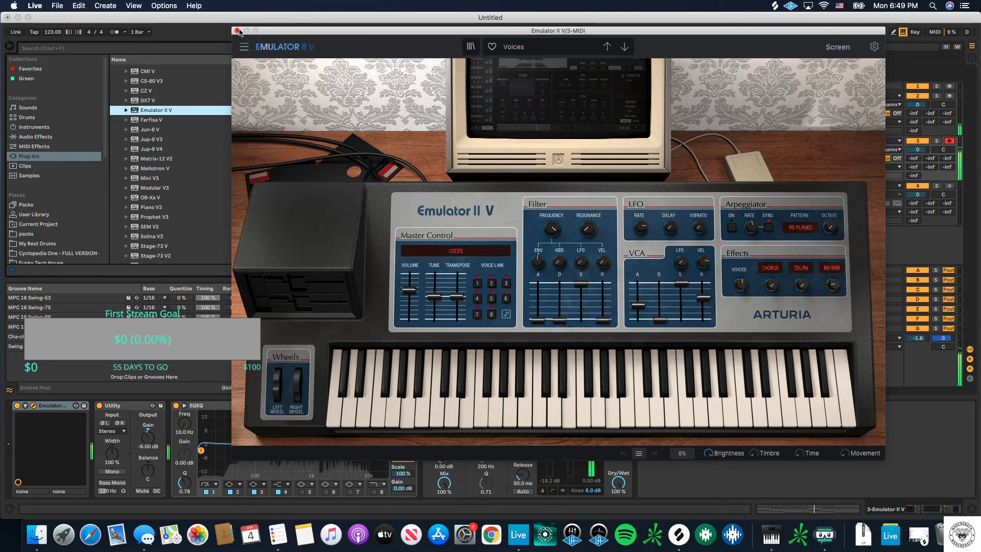
pyautogui.click(237, 31)
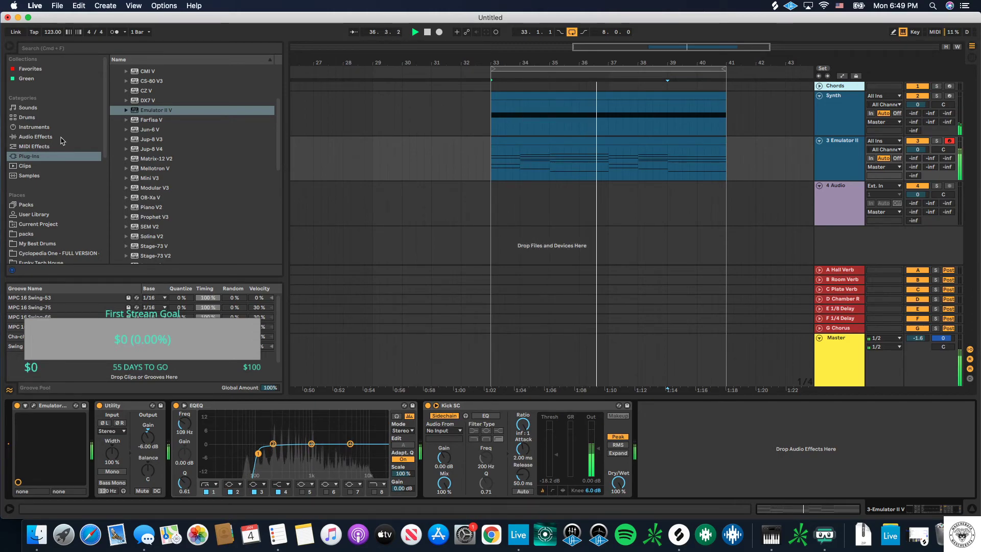
# Step: Add an Auto Filter with cutoff at 938 Hz and resonance at 11%, and lower the Utility gain to -16.7 dB
pyautogui.click(64, 136)
pyautogui.click(154, 79)
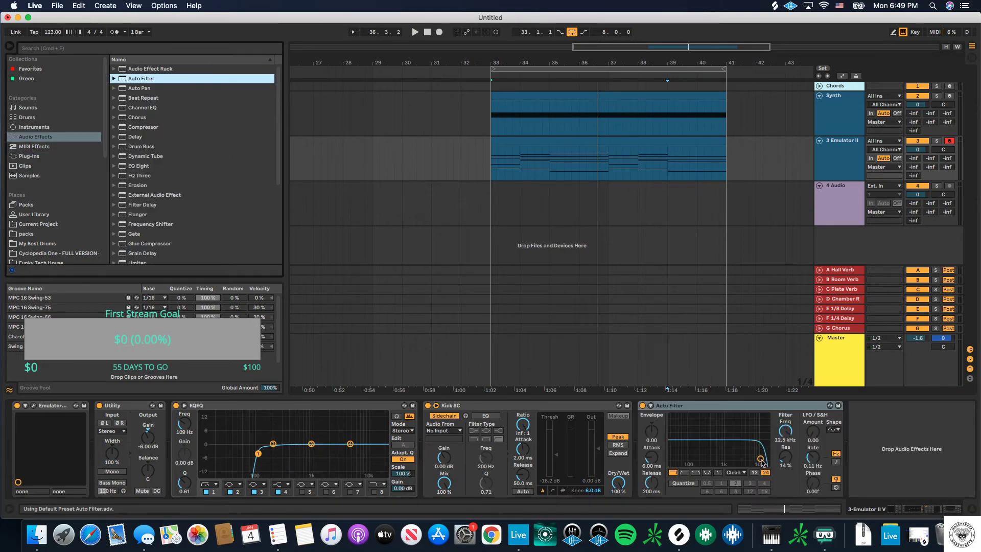
pyautogui.press('space')
pyautogui.moveTo(762, 463); pyautogui.dragTo(723, 460)
pyautogui.moveTo(148, 437); pyautogui.dragTo(148, 459)
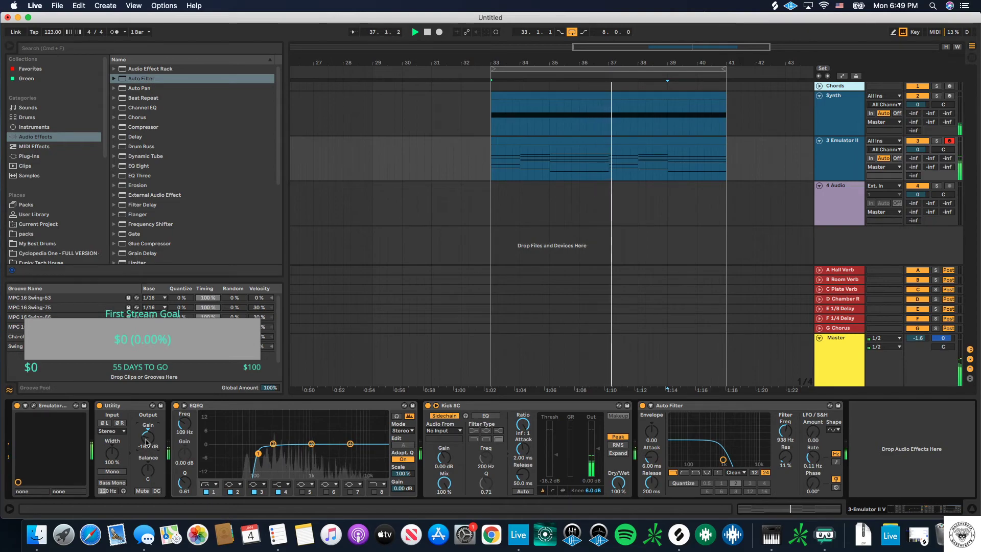
# Step: Insert a new MIDI track below the Emulator II track
pyautogui.click(834, 172)
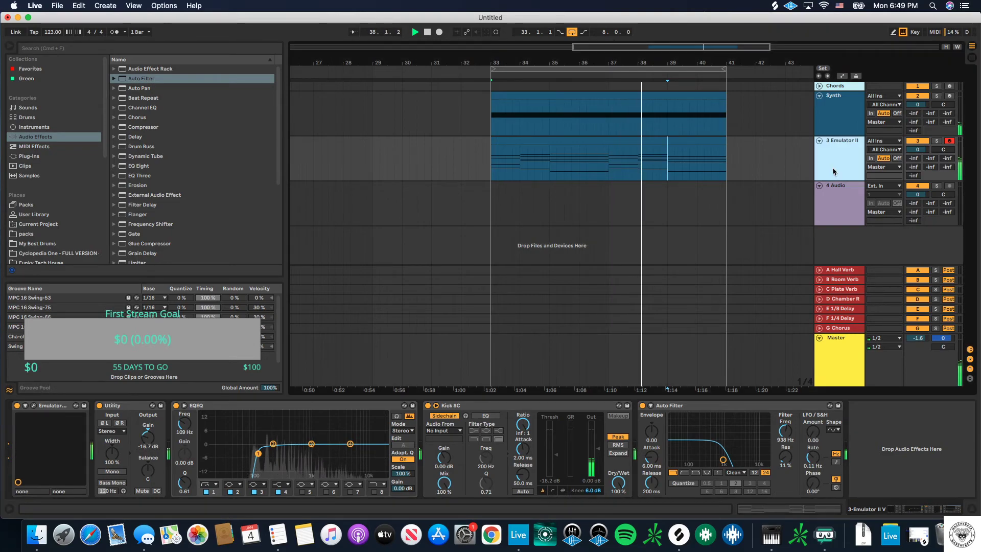
pyautogui.rightClick(834, 171)
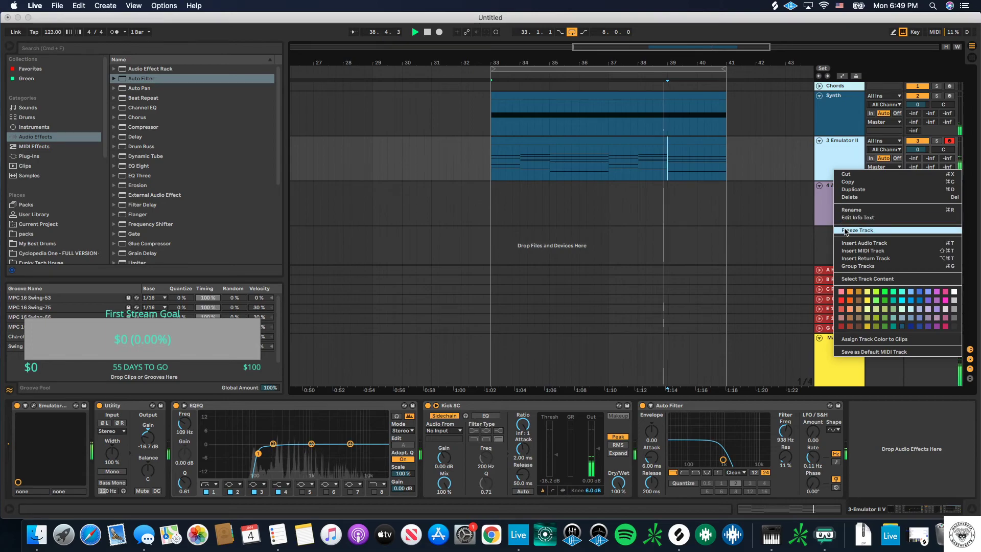
pyautogui.click(822, 160)
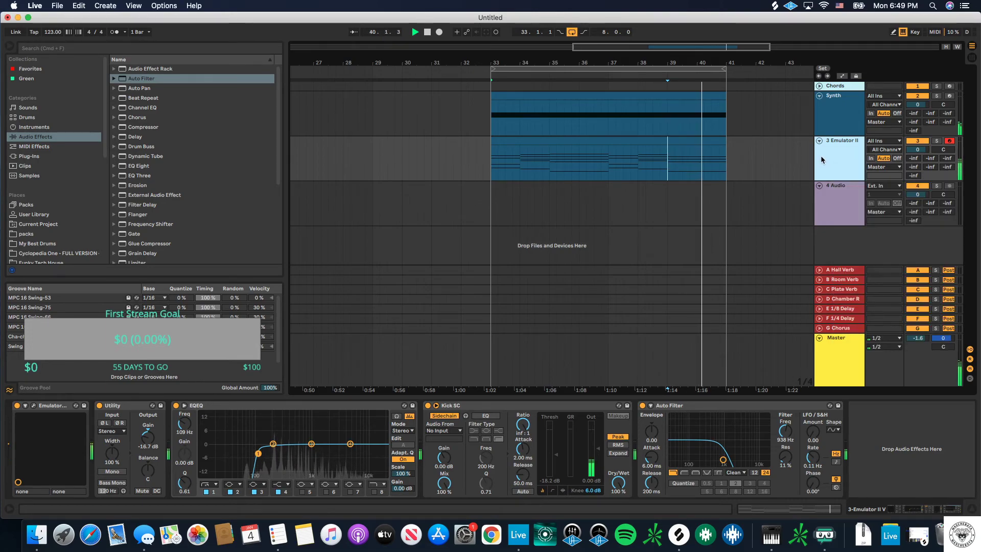
pyautogui.press('super+shift+t')
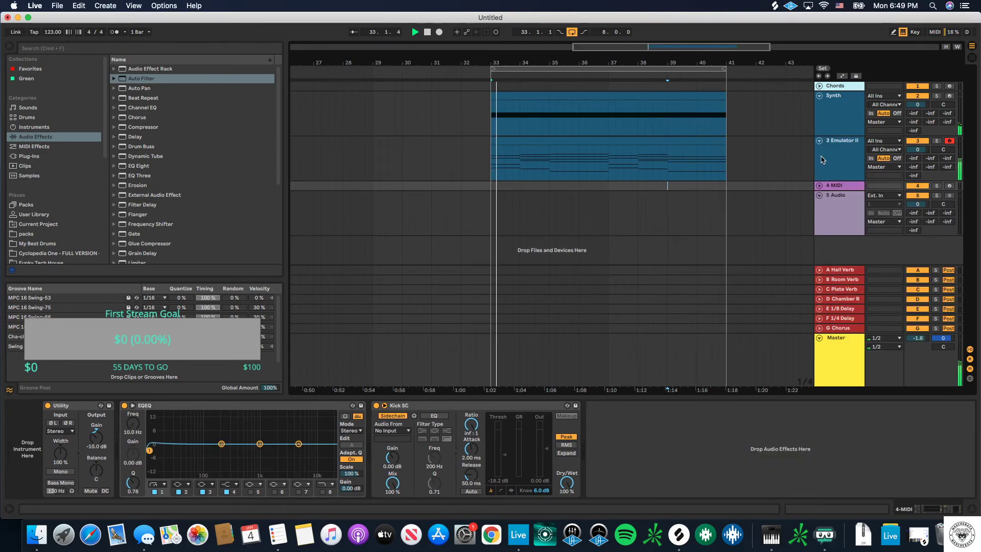
# Step: Unfold the new MIDI track and load the Arturia Emulator II V instrument on it
pyautogui.click(819, 185)
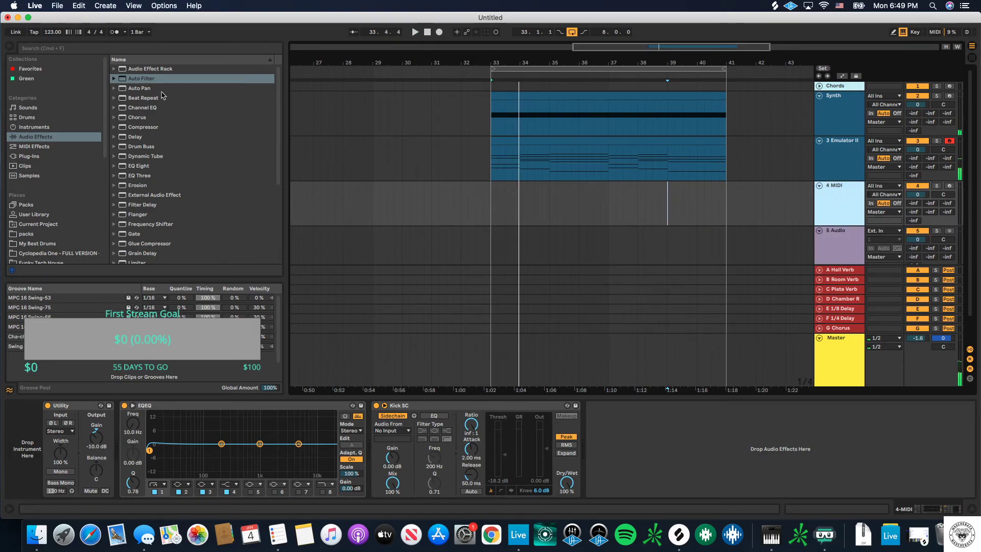
pyautogui.click(71, 156)
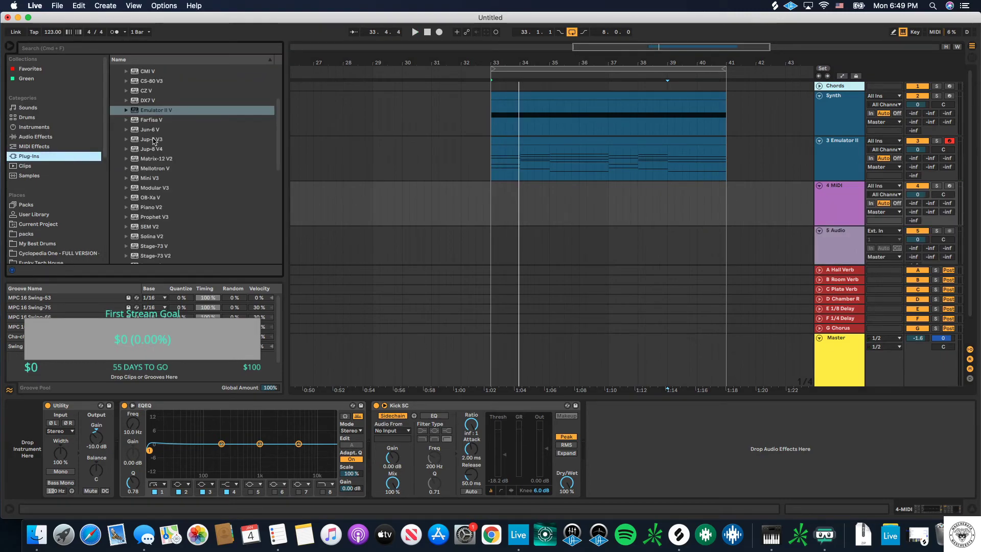
pyautogui.moveTo(161, 111); pyautogui.dragTo(849, 223)
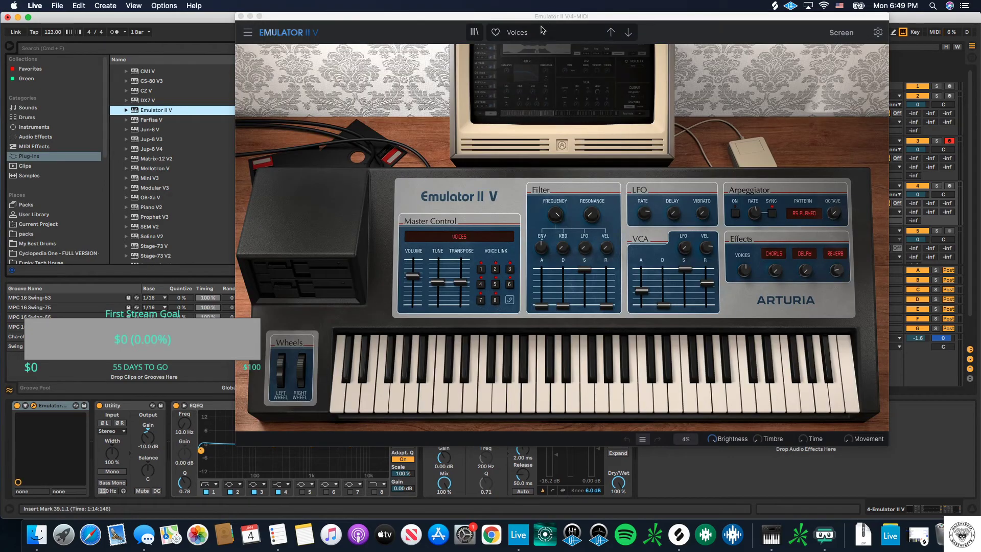
# Step: Load the Changeling pad preset in the Emulator II V on track 4 and close the plug-in window
pyautogui.click(541, 34)
pyautogui.moveTo(551, 106)
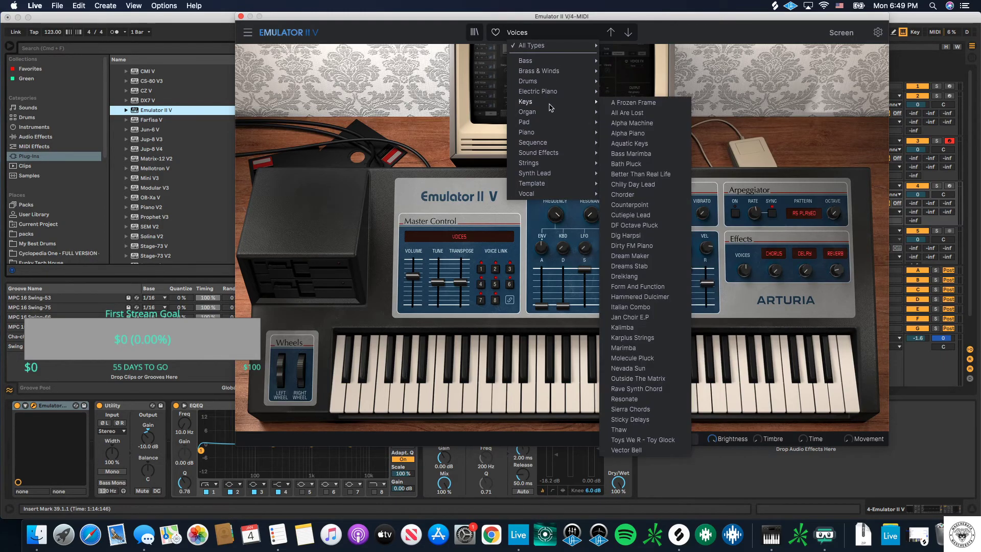
pyautogui.moveTo(574, 125)
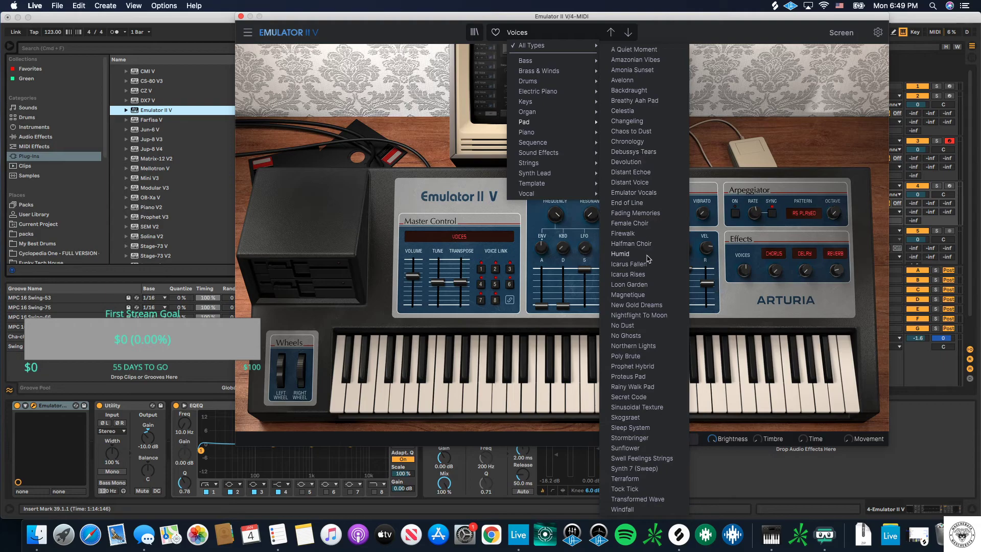
pyautogui.click(627, 121)
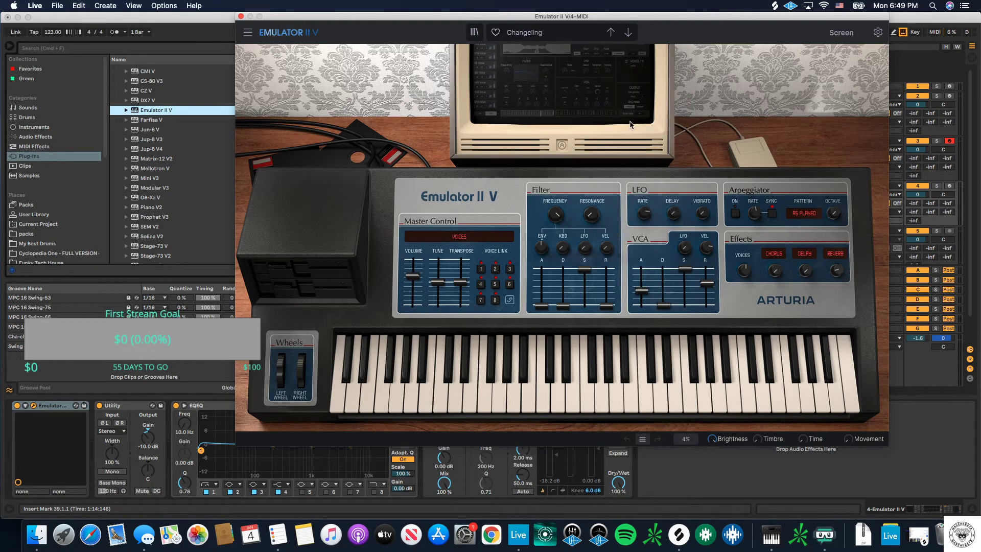
pyautogui.click(241, 19)
# Step: Copy the eight-bar chord clip from track 3 to track 4 at bar 33 and start playback
pyautogui.moveTo(603, 137); pyautogui.dragTo(601, 188)
pyautogui.press('space')
# Step: Adjust the Changeling patch's filter resonance, filter envelope and reverb amount during playback, and close the Emulator II V window
pyautogui.click(33, 405)
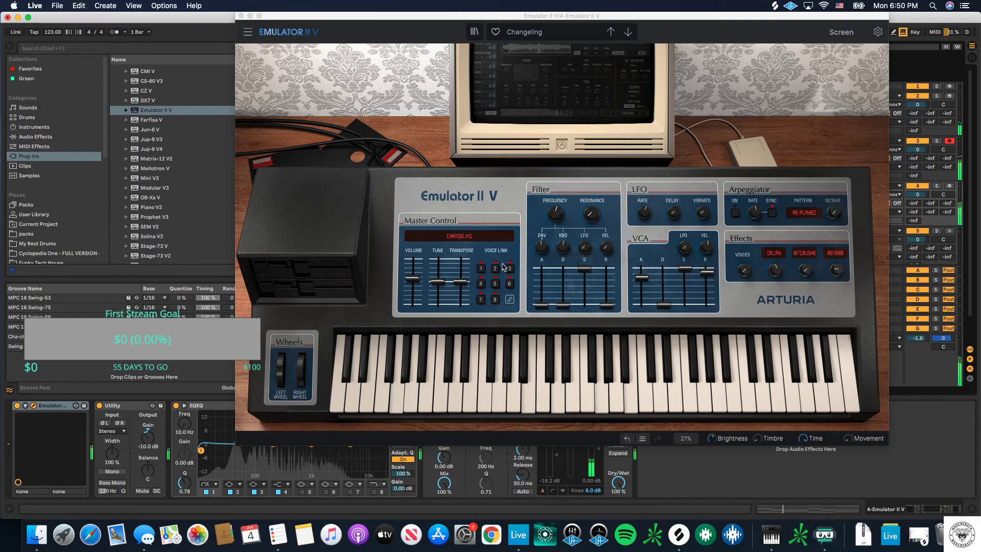
pyautogui.click(501, 269)
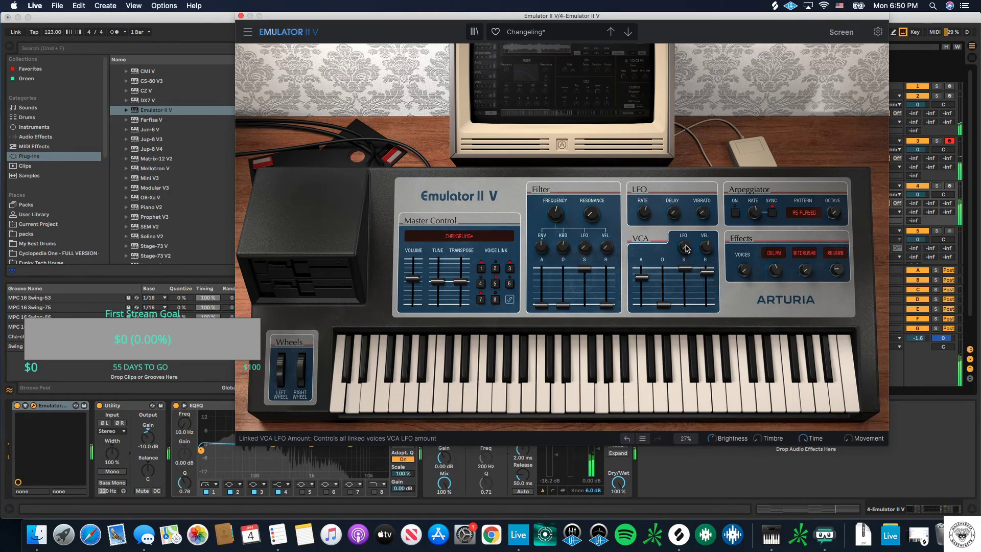
pyautogui.moveTo(596, 216); pyautogui.dragTo(597, 227)
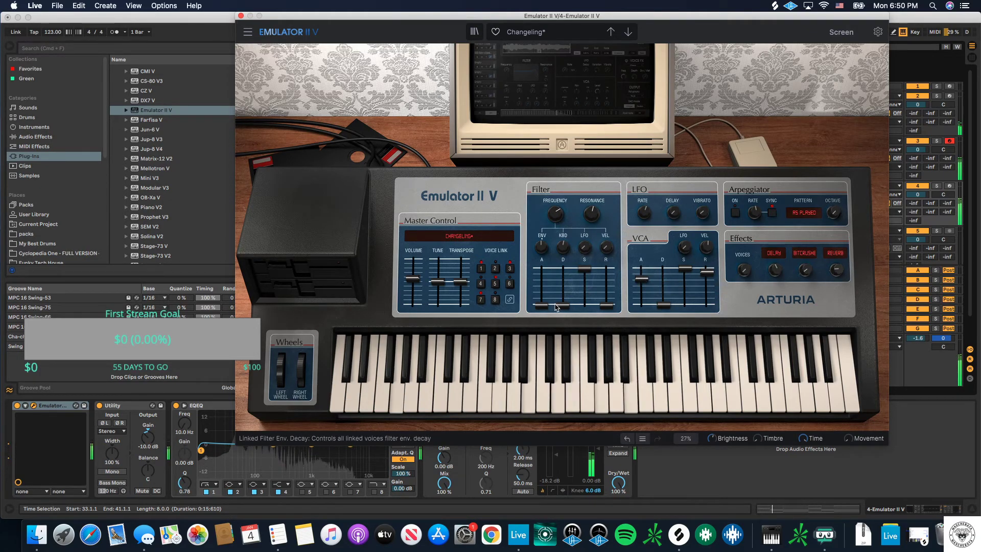
pyautogui.moveTo(541, 292); pyautogui.dragTo(542, 294)
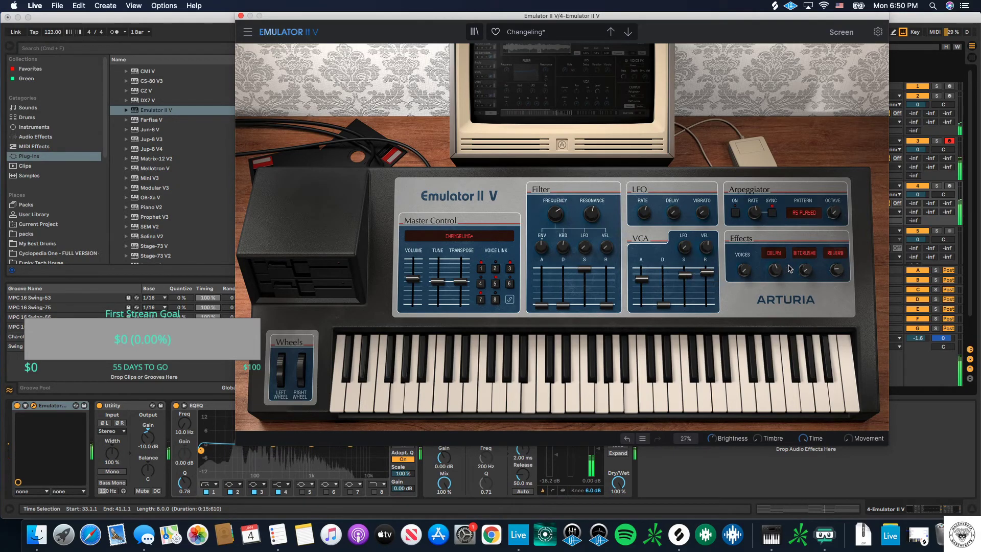
pyautogui.moveTo(835, 271); pyautogui.dragTo(837, 274)
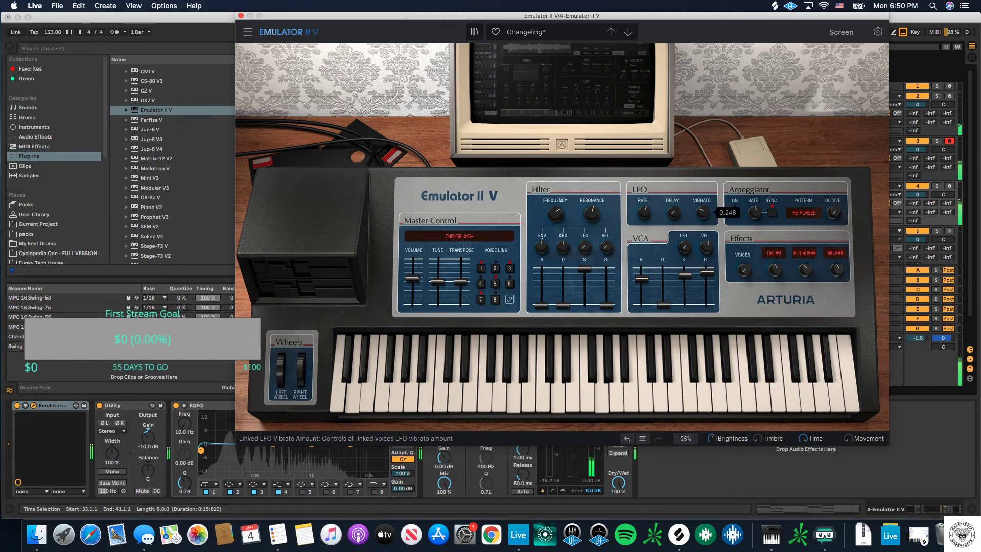
pyautogui.moveTo(595, 219); pyautogui.dragTo(594, 204)
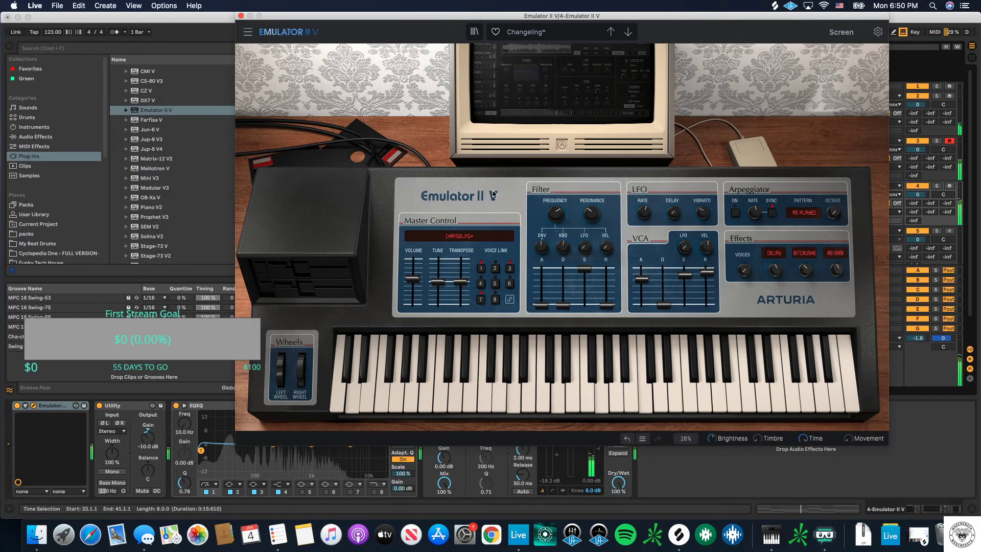
pyautogui.click(240, 16)
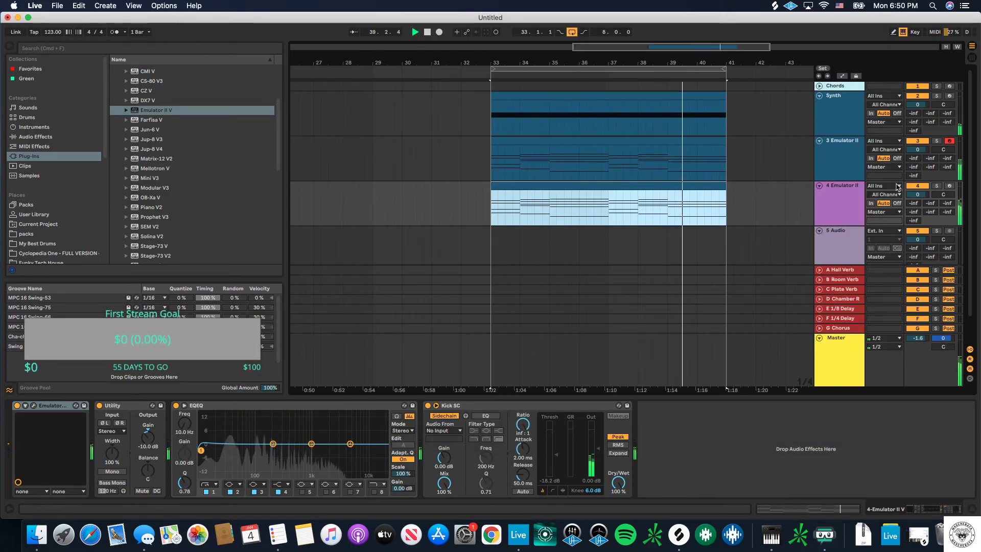
# Step: Solo track 4, set its EQ low-cut band to 100 Hz with Q 0.43, and unsolo the track
pyautogui.click(939, 186)
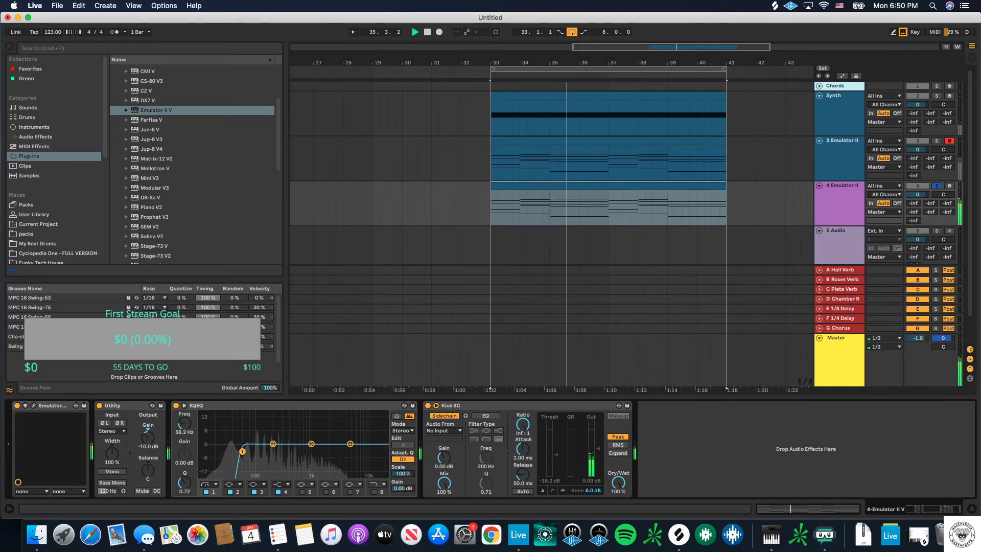
pyautogui.moveTo(247, 452); pyautogui.dragTo(258, 459)
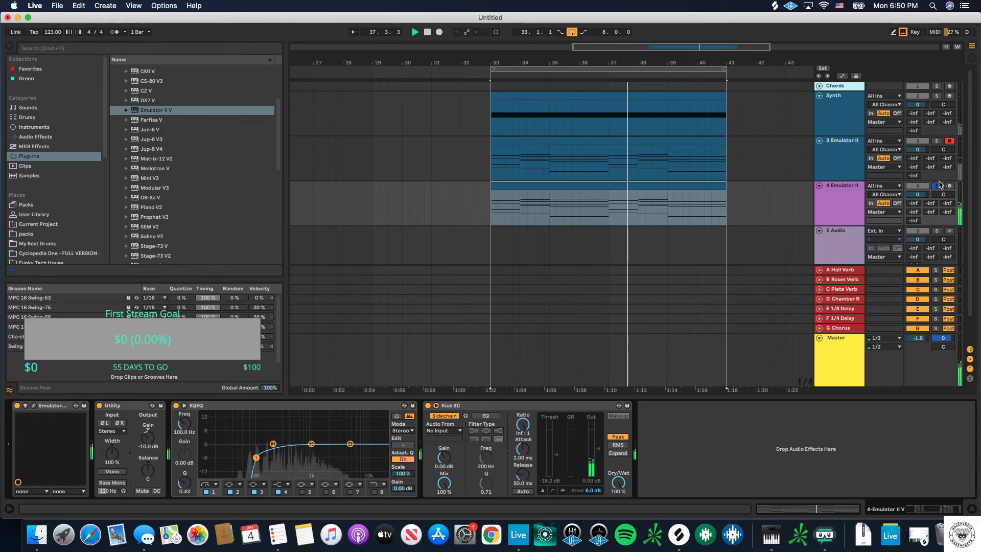
pyautogui.click(937, 186)
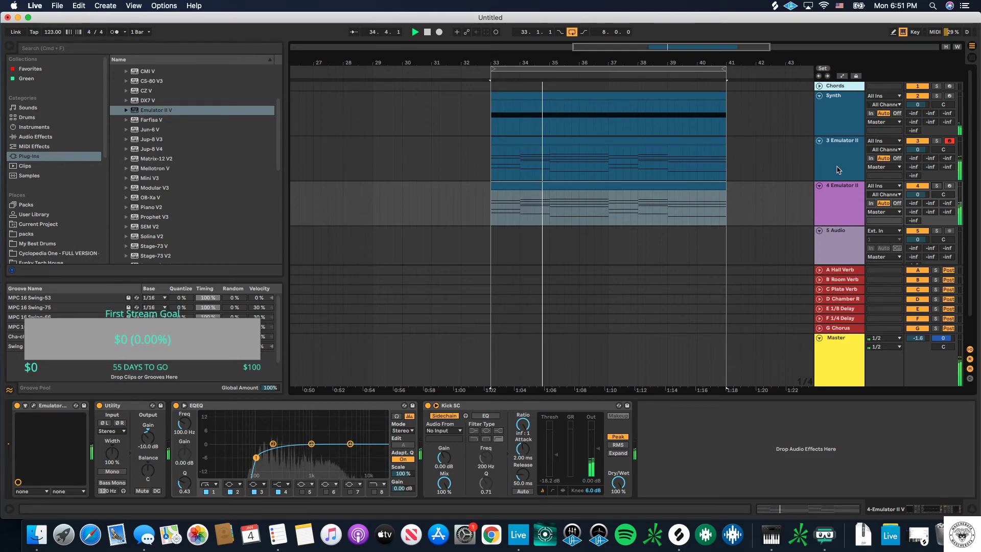
# Step: Compare the device chains of the two Emulator II tracks, check track 3's plug-in preset, and stop playback
pyautogui.click(838, 170)
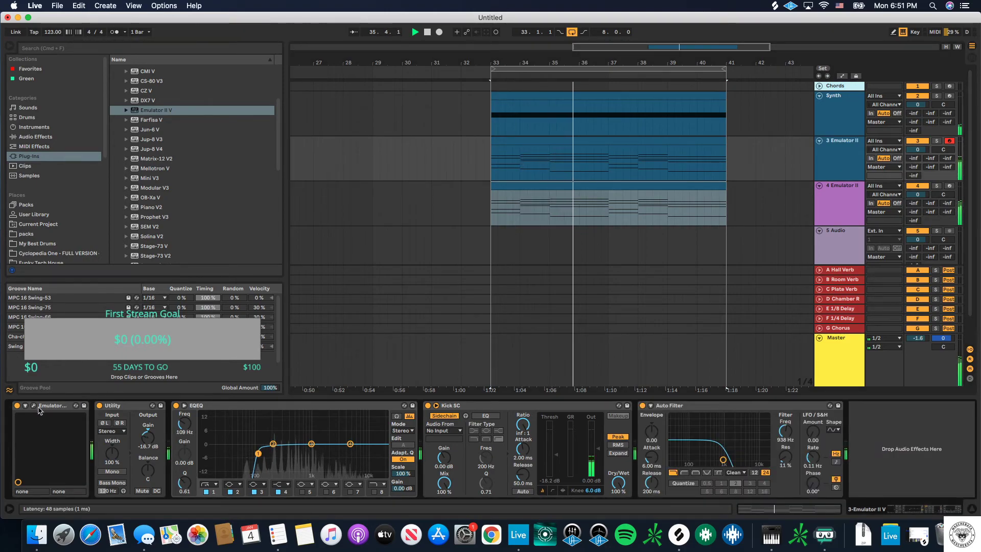
pyautogui.click(33, 406)
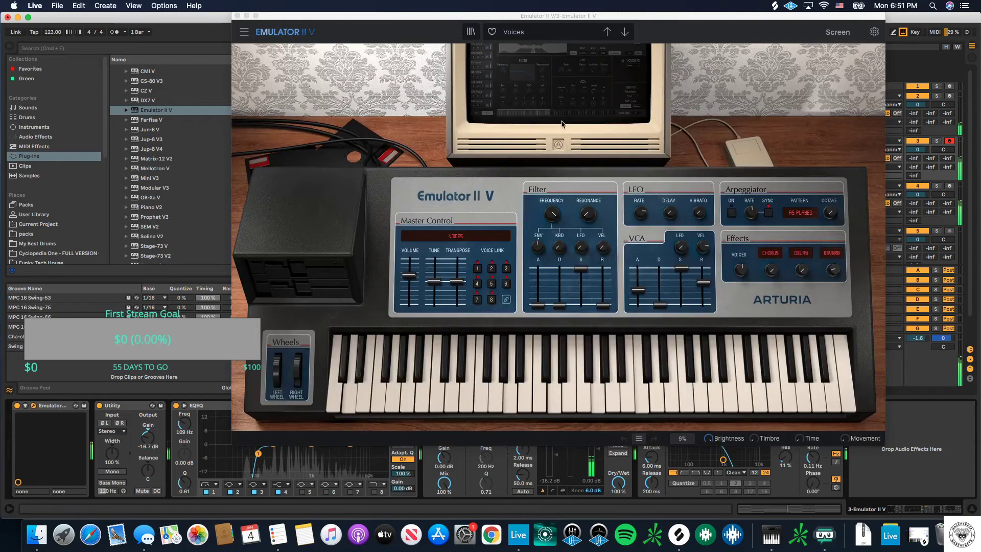
pyautogui.click(237, 16)
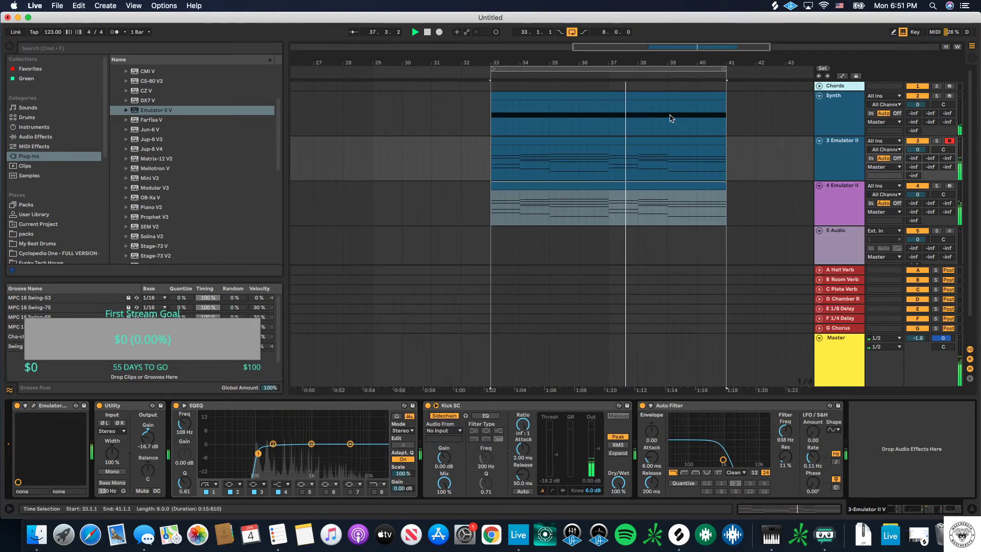
pyautogui.click(842, 213)
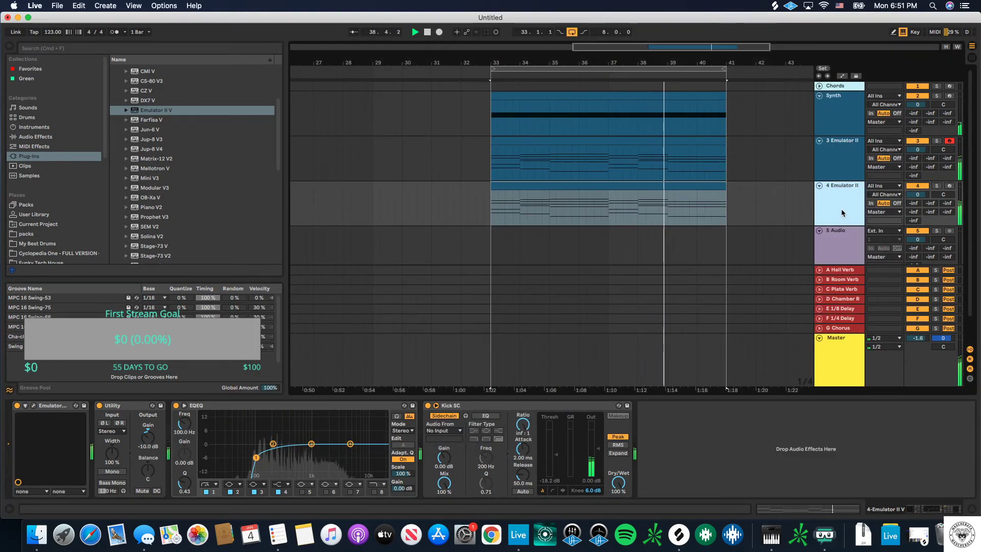
pyautogui.scroll(-2, 842, 214)
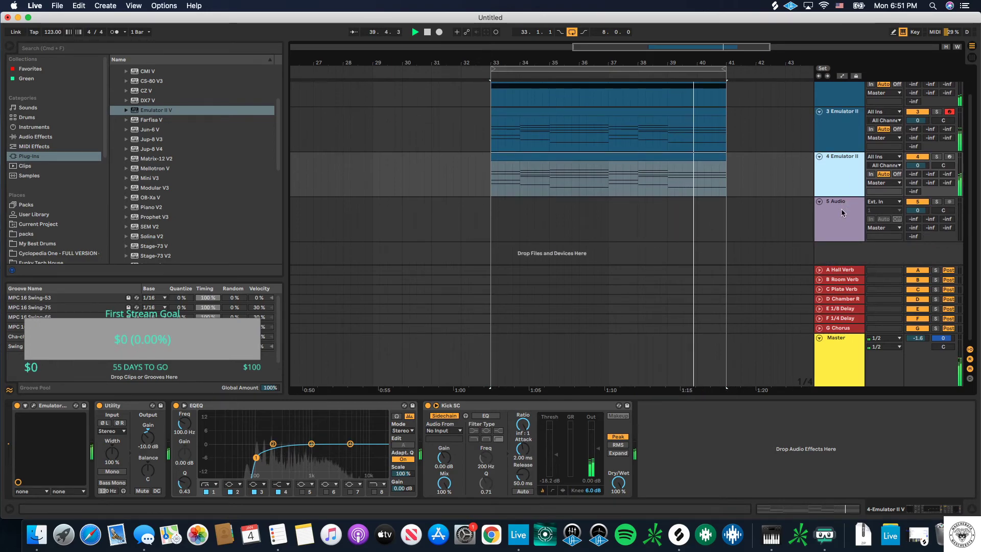
pyautogui.scroll(2, 841, 214)
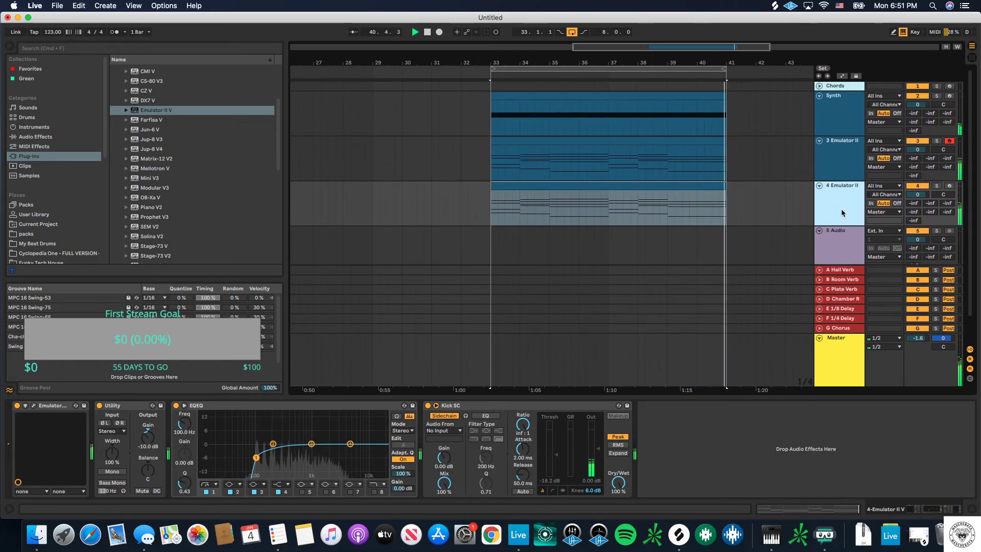
pyautogui.press('space')
pyautogui.rightClick(843, 211)
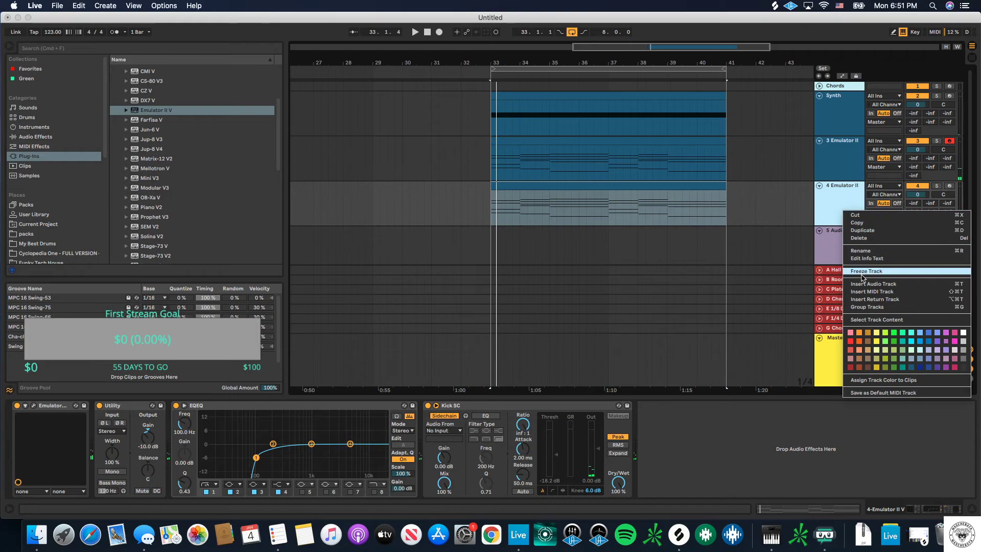
pyautogui.click(821, 207)
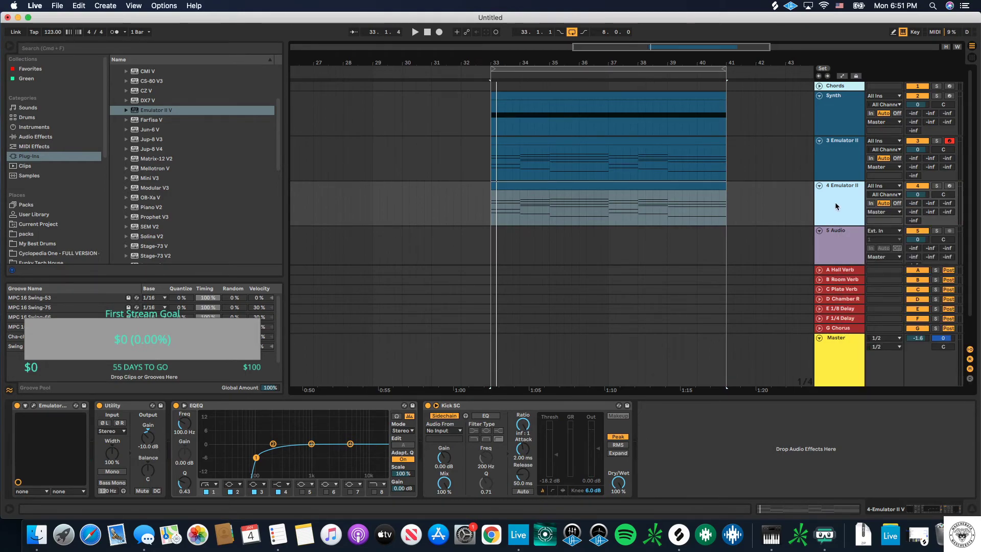
# Step: Insert a new MIDI track below track 4 and unfold it
pyautogui.press('super+shift+t')
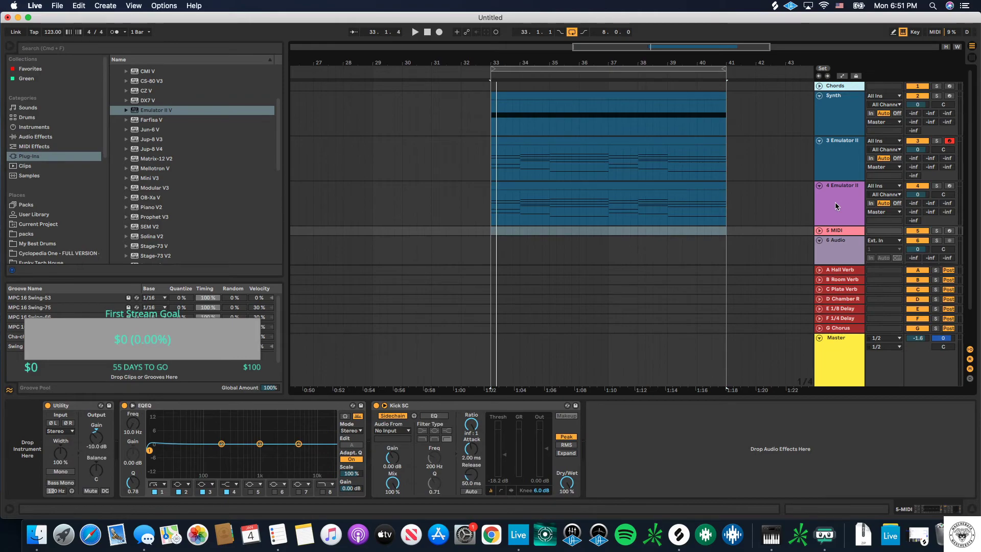
pyautogui.click(820, 231)
pyautogui.scroll(-3, 677, 214)
# Step: Create an empty four-bar MIDI clip on track 5 from bar 33 to bar 37 and return to the track's devices
pyautogui.click(533, 196)
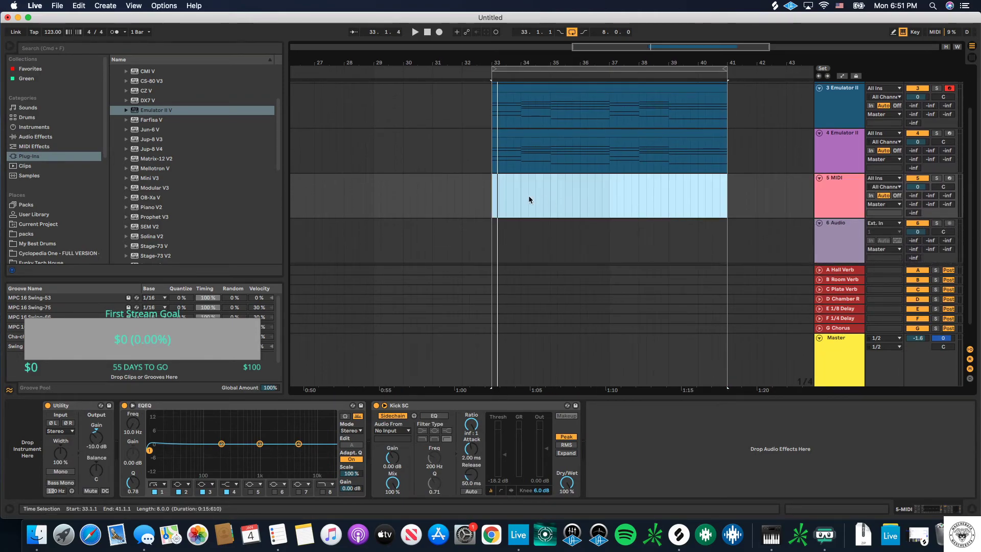
pyautogui.moveTo(495, 198); pyautogui.dragTo(613, 208)
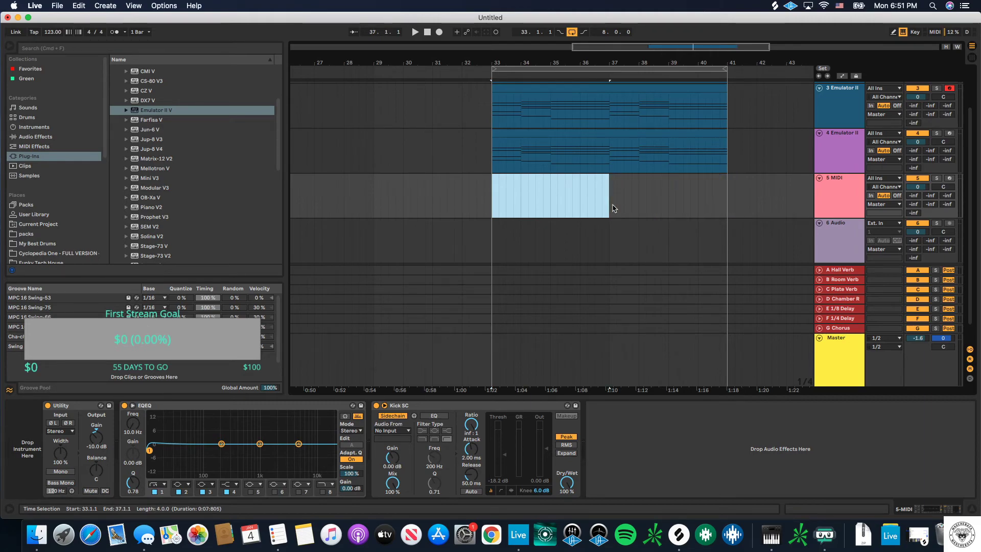
pyautogui.press('super+shift+m')
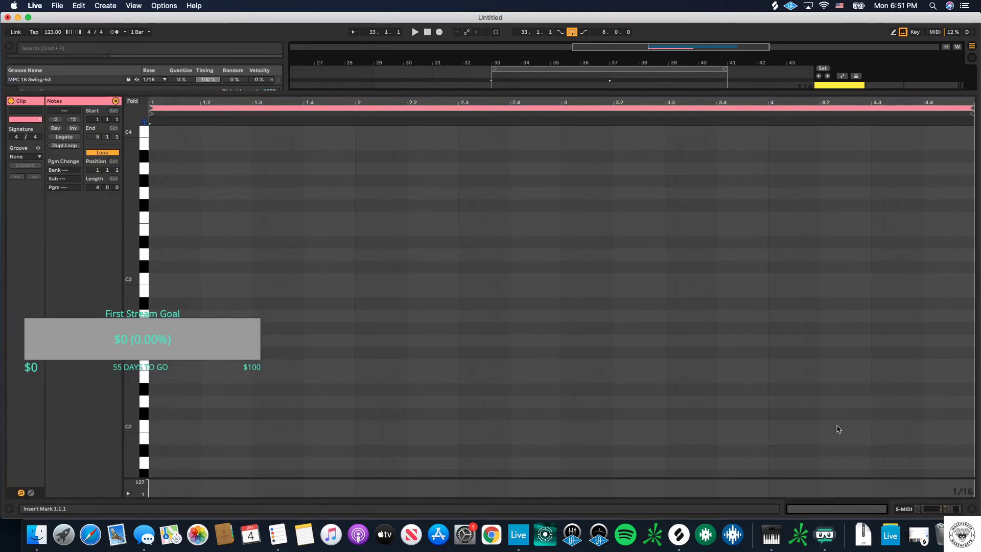
pyautogui.click(972, 509)
pyautogui.doubleClick(847, 251)
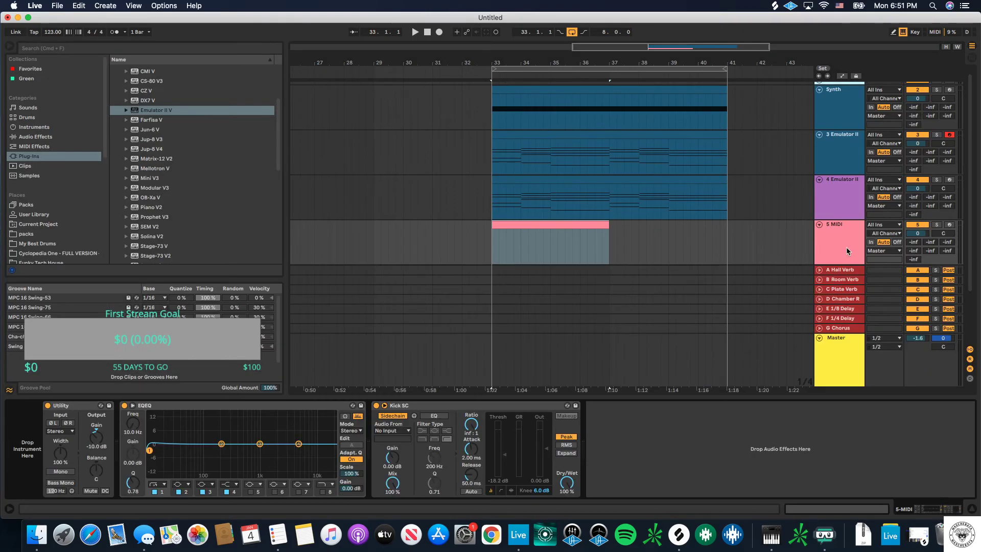
pyautogui.moveTo(728, 76); pyautogui.dragTo(605, 95)
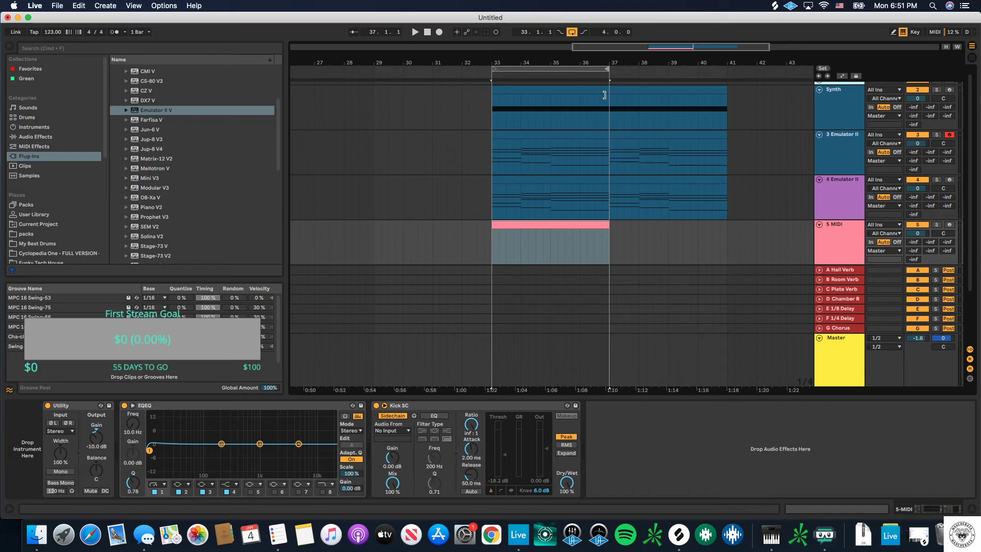
pyautogui.scroll(-1, 597, 145)
pyautogui.hscroll(-2, 597, 145)
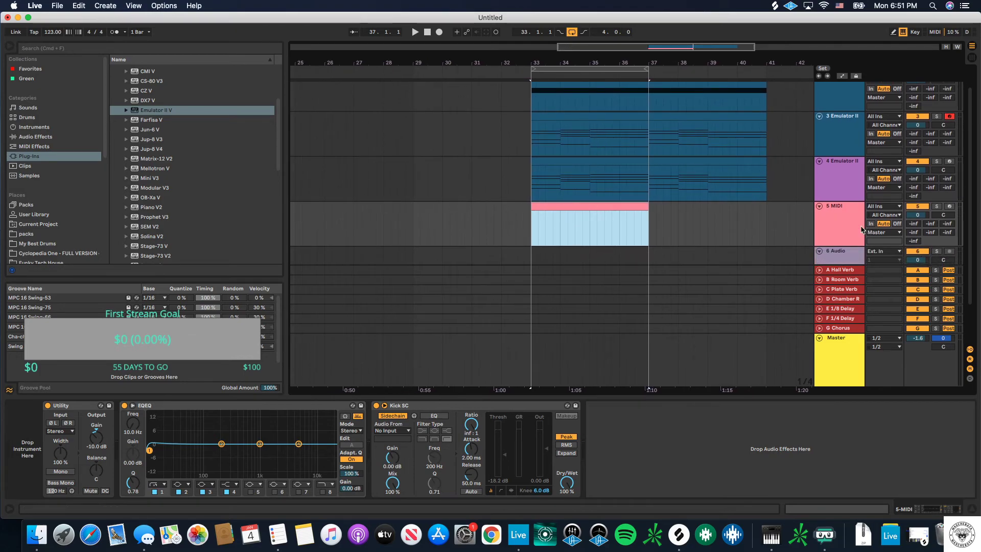
pyautogui.moveTo(649, 68); pyautogui.dragTo(764, 82)
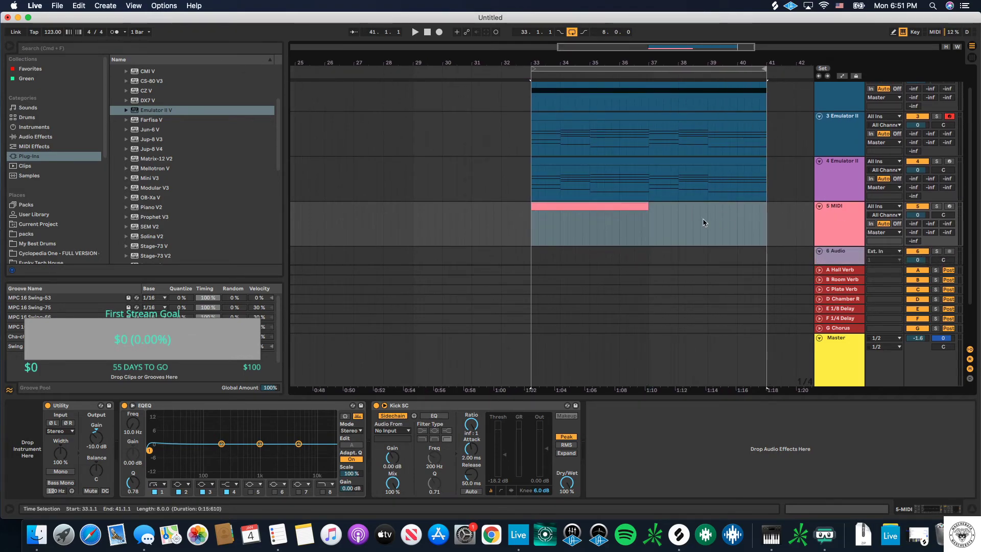
# Step: Extend the empty clip on track 5 to bar 41, set its loop length to eight bars, and return to the track's devices
pyautogui.moveTo(642, 205); pyautogui.dragTo(767, 213)
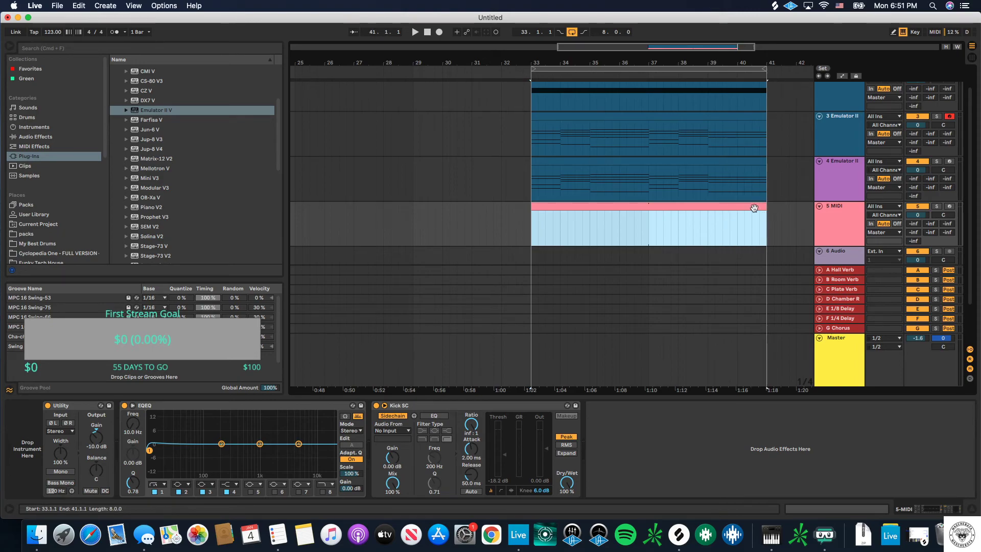
pyautogui.doubleClick(754, 207)
pyautogui.moveTo(972, 106); pyautogui.dragTo(958, 110)
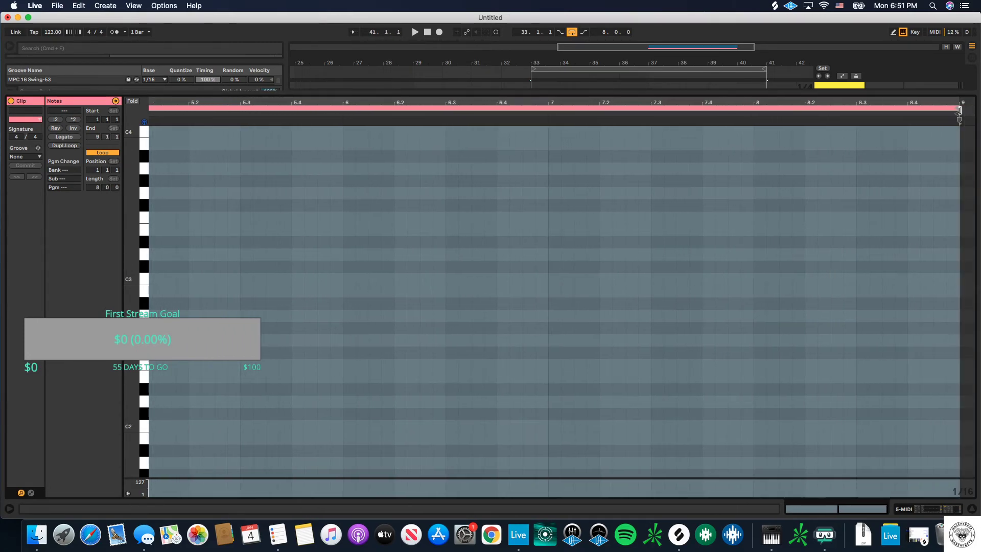
pyautogui.click(972, 511)
pyautogui.doubleClick(824, 239)
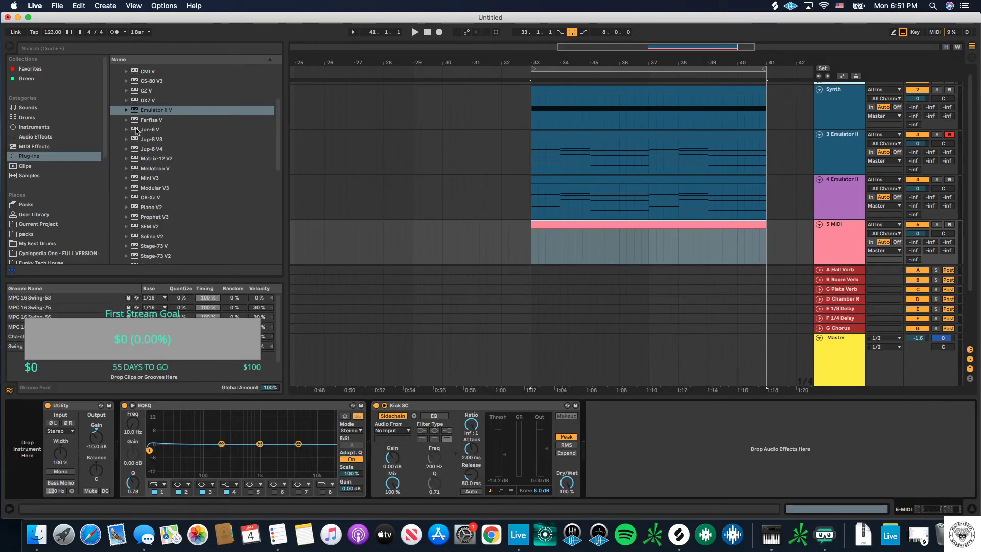
# Step: Load the u-he Diva instrument on the new MIDI track
pyautogui.scroll(5, 159, 150)
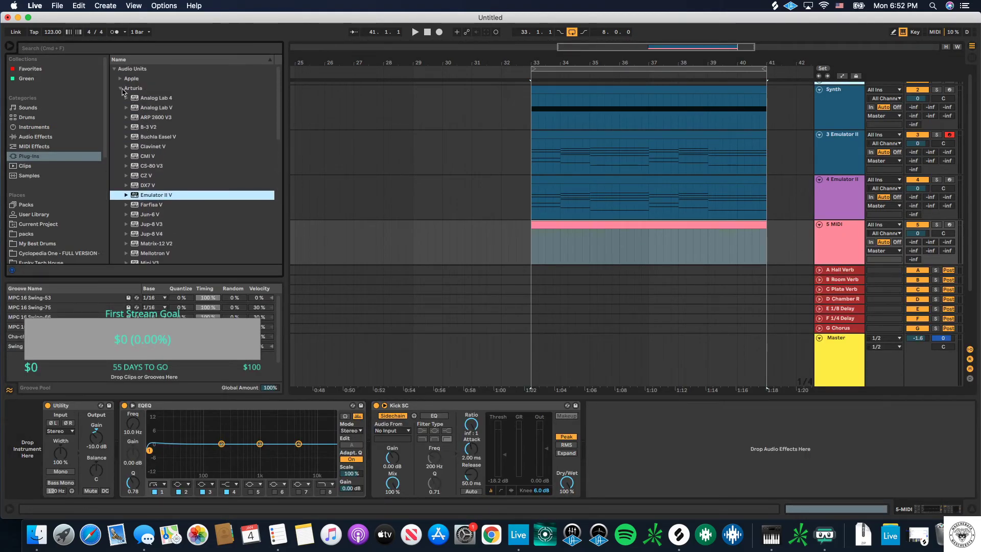
pyautogui.click(122, 89)
pyautogui.scroll(-3, 131, 185)
pyautogui.click(120, 201)
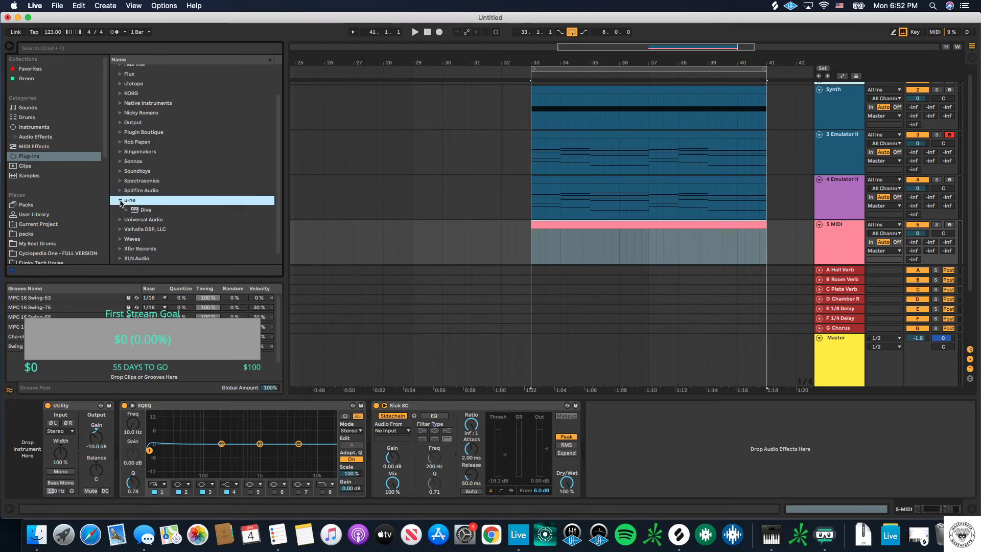
pyautogui.doubleClick(142, 209)
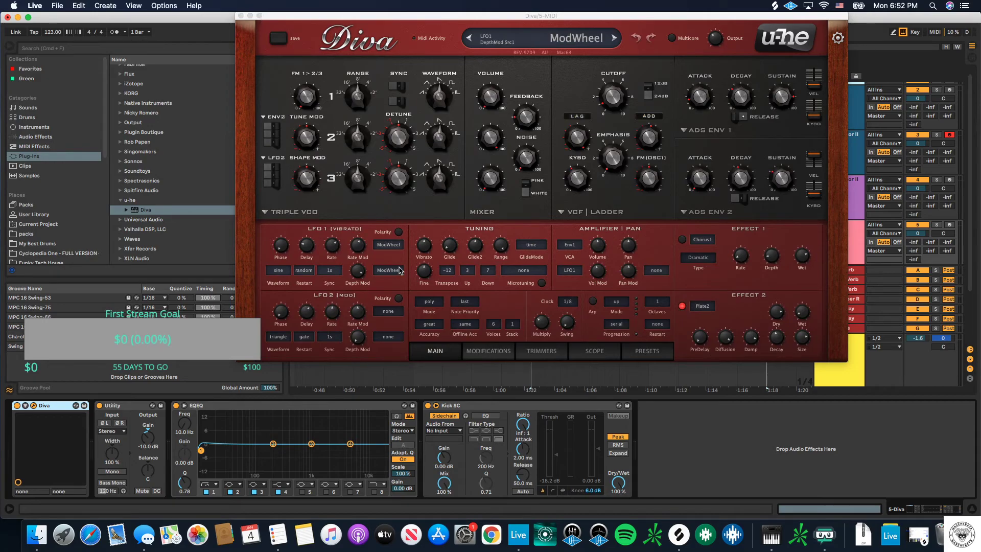
# Step: Load the INIT June-60 template from Diva's 8 TEMPLATES folder and return to the main synth controls
pyautogui.click(632, 353)
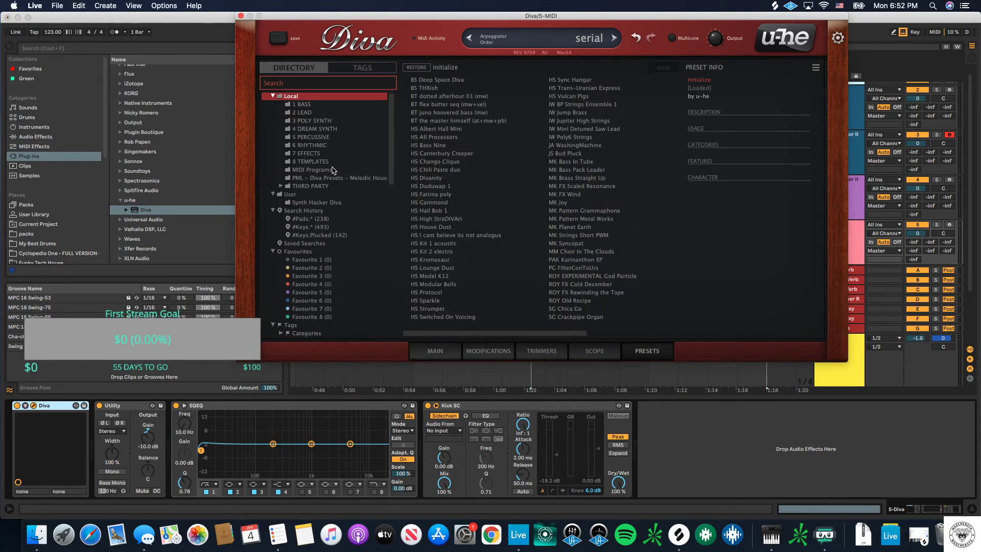
pyautogui.click(311, 162)
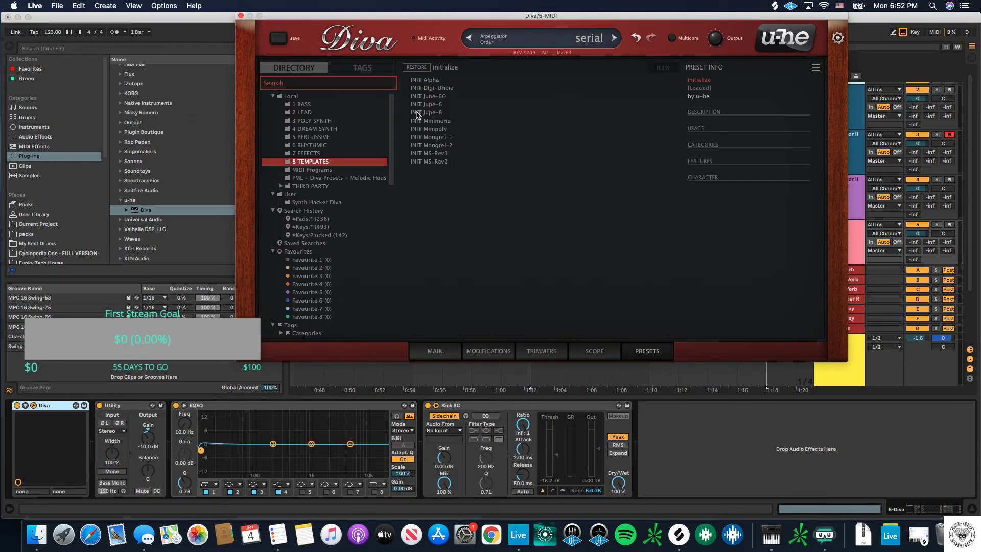
pyautogui.click(424, 97)
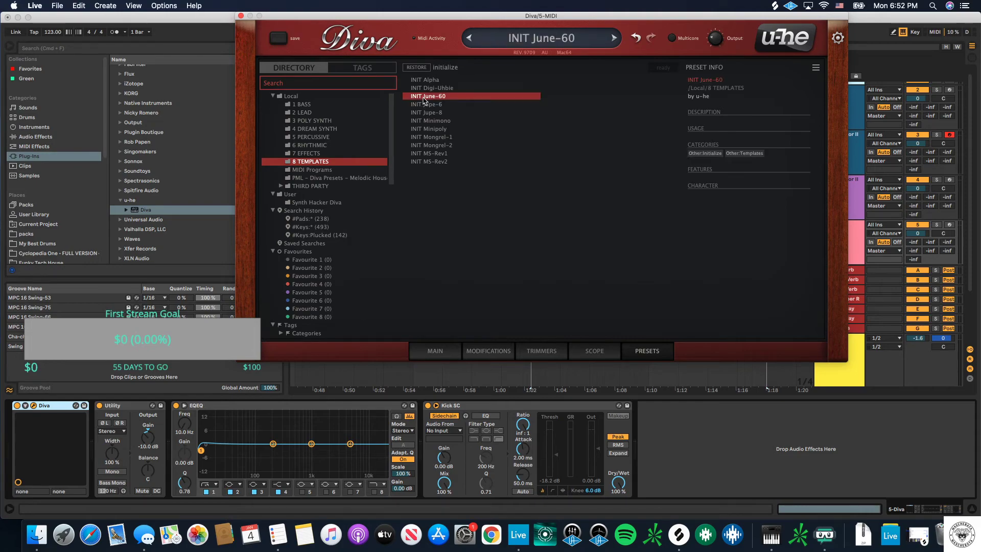
pyautogui.click(434, 352)
# Step: Lower Diva's filter cutoff slightly and bring the attack of both envelopes down to the minimum
pyautogui.moveTo(571, 82); pyautogui.dragTo(575, 102)
pyautogui.click(700, 186)
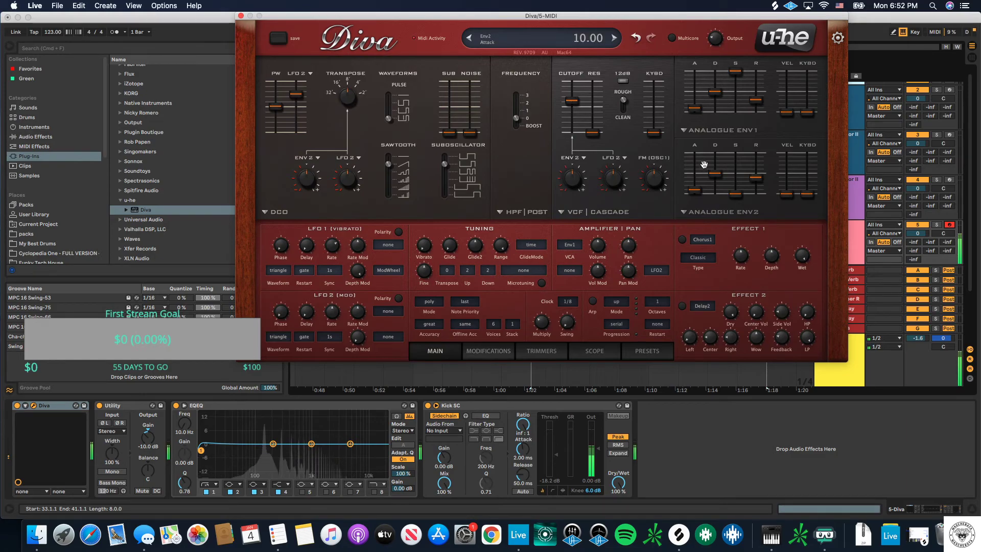
pyautogui.moveTo(696, 162); pyautogui.dragTo(693, 190)
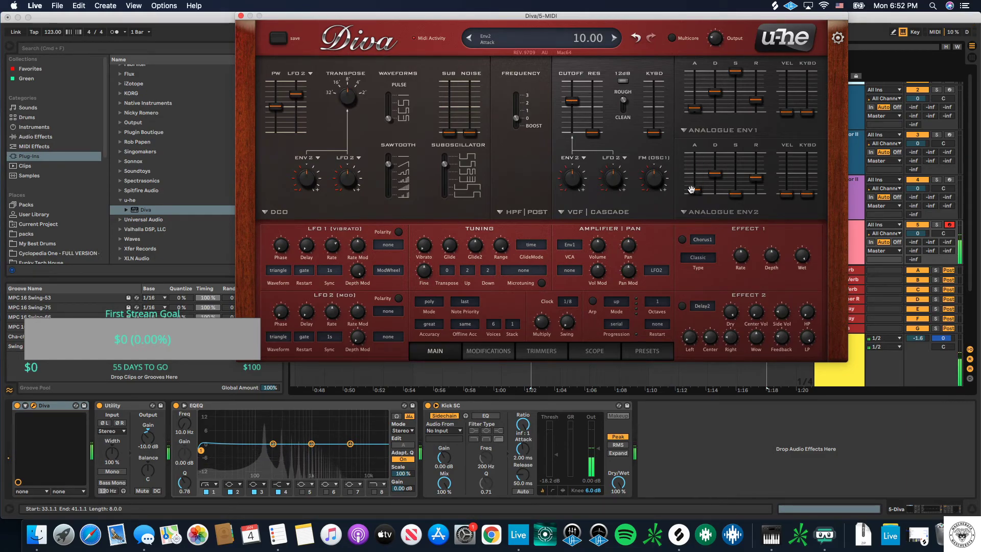
pyautogui.moveTo(694, 109)
pyautogui.mouseDown()
pyautogui.moveTo(699, 87)
pyautogui.moveTo(700, 112)
pyautogui.mouseUp()
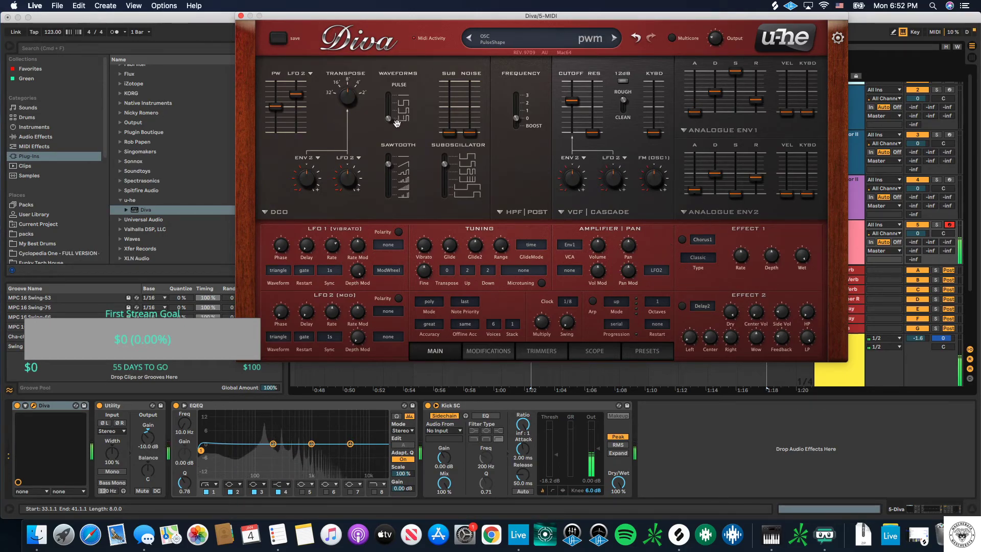
# Step: Audition the Triple VCO, Dual VCO Eco and DCO oscillator models, and settle on Dual VCO
pyautogui.click(272, 216)
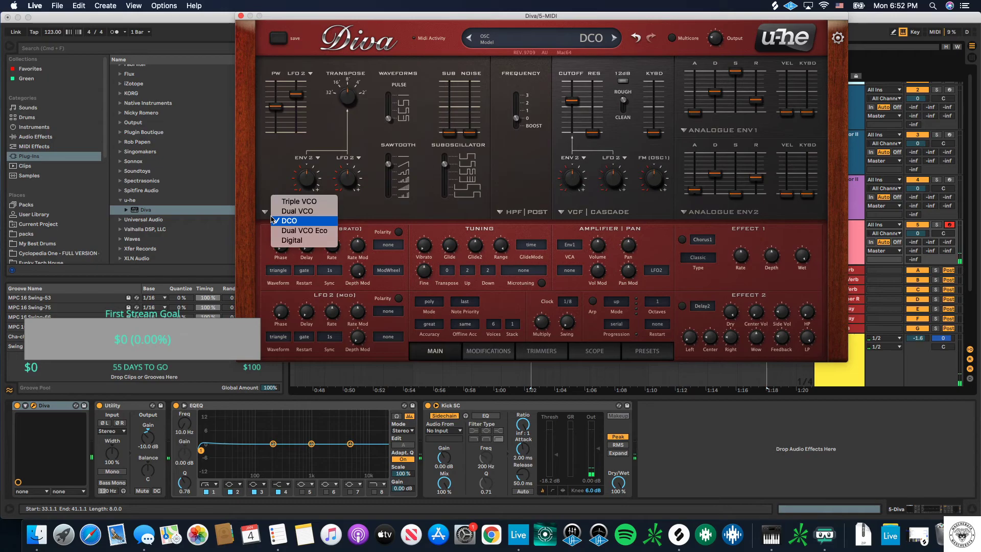
pyautogui.click(278, 202)
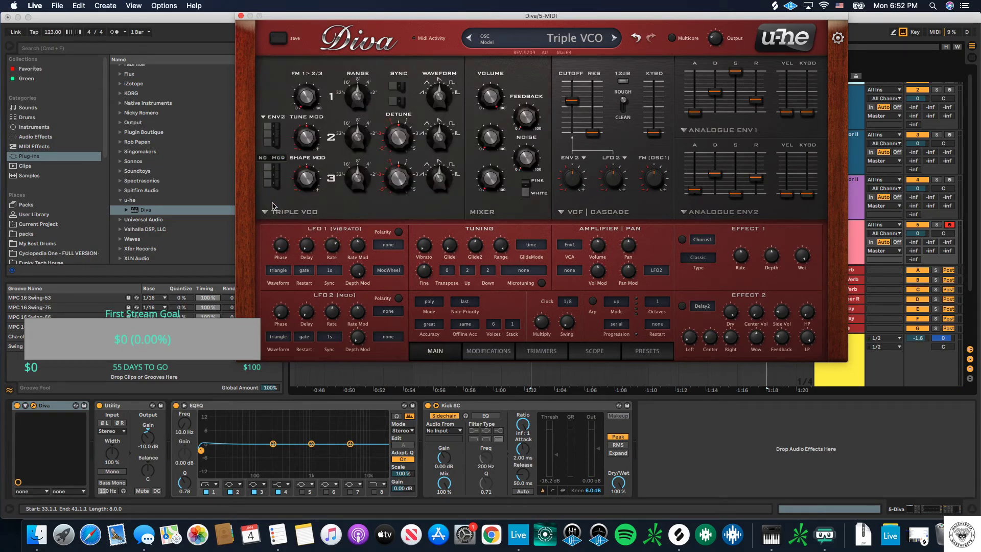
pyautogui.click(269, 211)
pyautogui.click(288, 255)
pyautogui.click(266, 212)
pyautogui.click(278, 209)
pyautogui.click(278, 208)
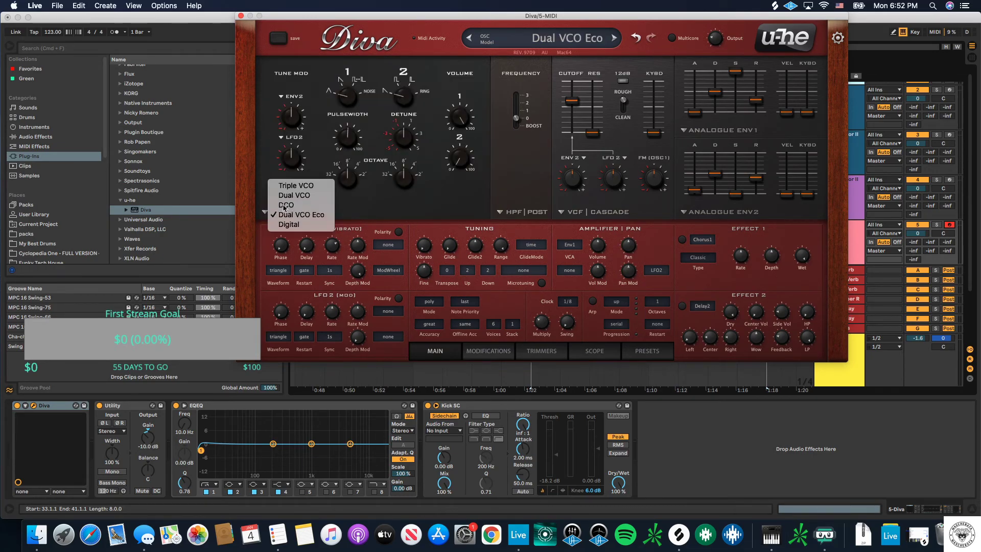
pyautogui.click(283, 204)
pyautogui.click(279, 210)
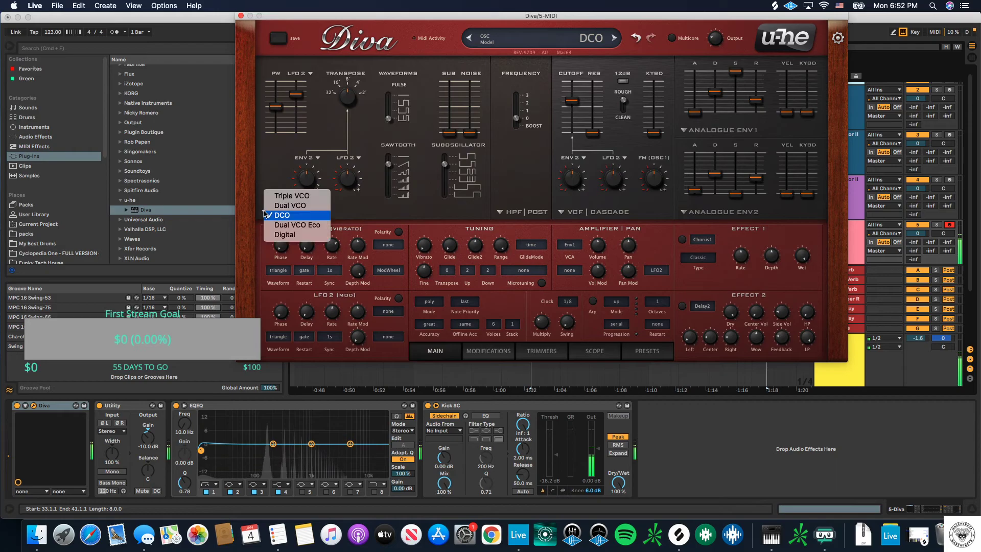
pyautogui.click(276, 207)
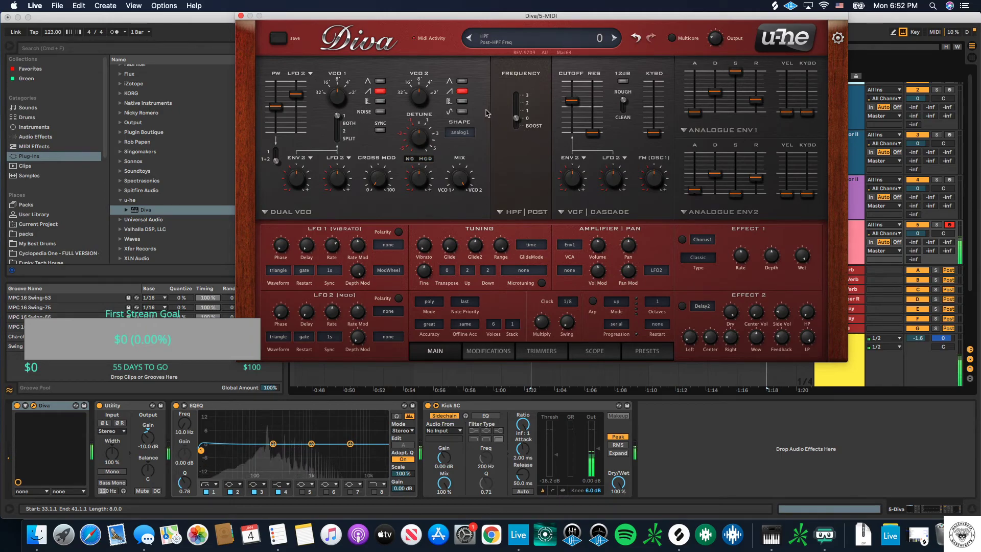
# Step: Turn on VCO 2's fourth waveform and reshape both envelopes, with Env2 sustain at 100 and less Env1 decay and sustain
pyautogui.click(465, 112)
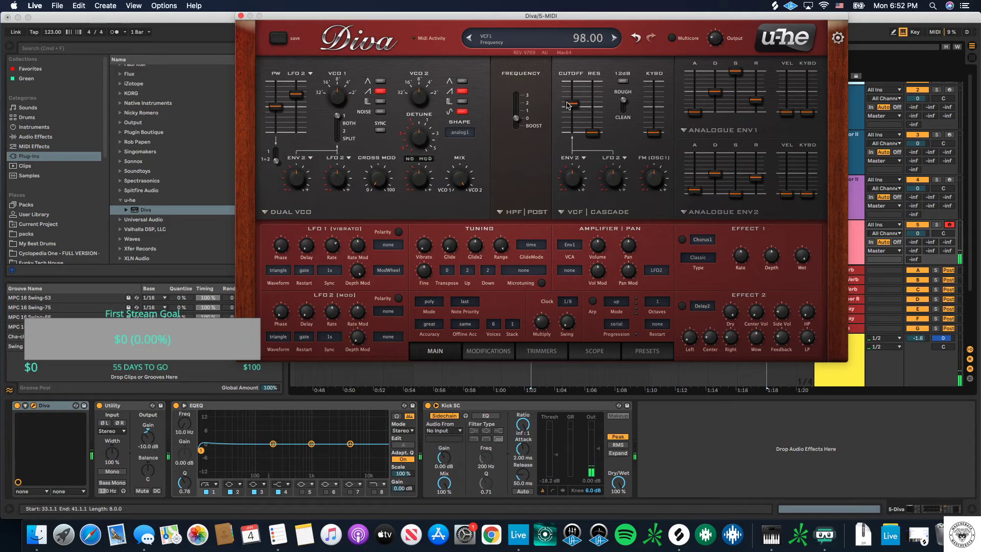
pyautogui.moveTo(701, 191); pyautogui.dragTo(739, 144)
pyautogui.moveTo(716, 92); pyautogui.dragTo(732, 94)
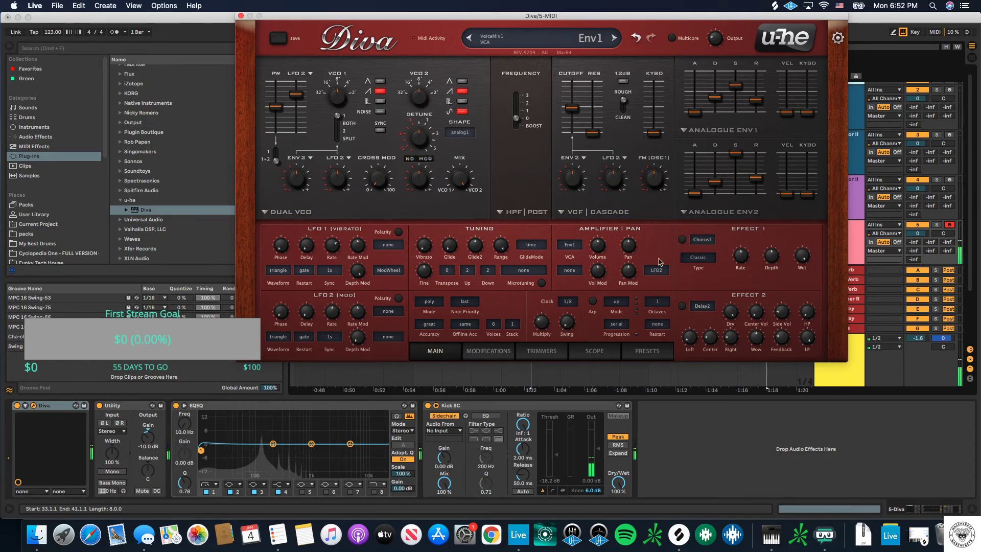
# Step: Turn on Delay2 in Effect 2 and change the Effect 1 module to Plate1, leaving Effect 1 off
pyautogui.click(683, 240)
pyautogui.click(682, 240)
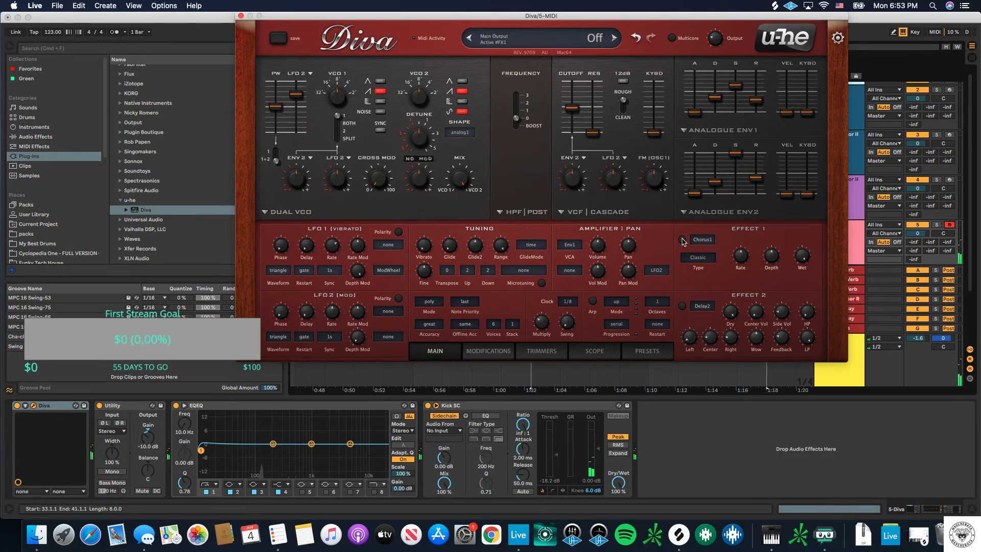
pyautogui.click(682, 305)
pyautogui.click(700, 236)
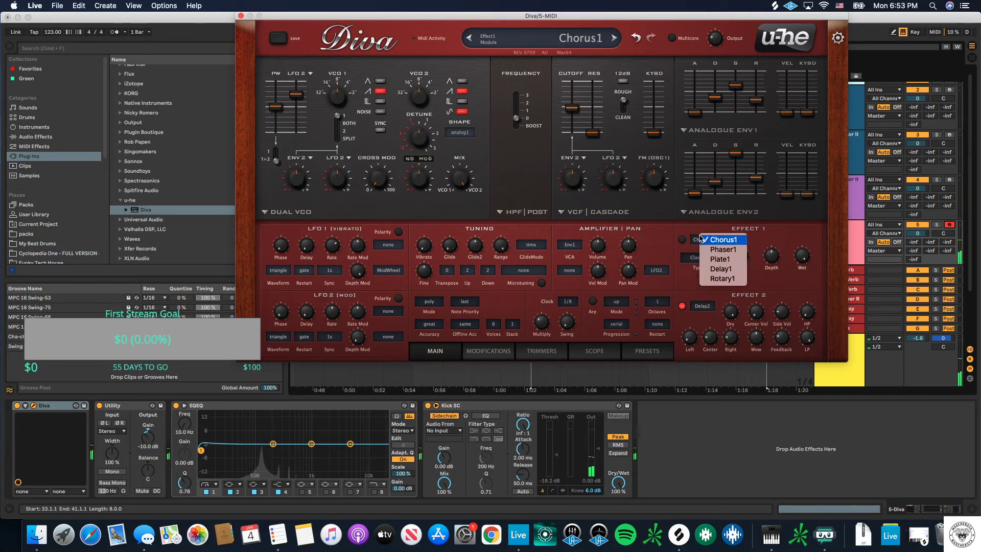
pyautogui.click(708, 261)
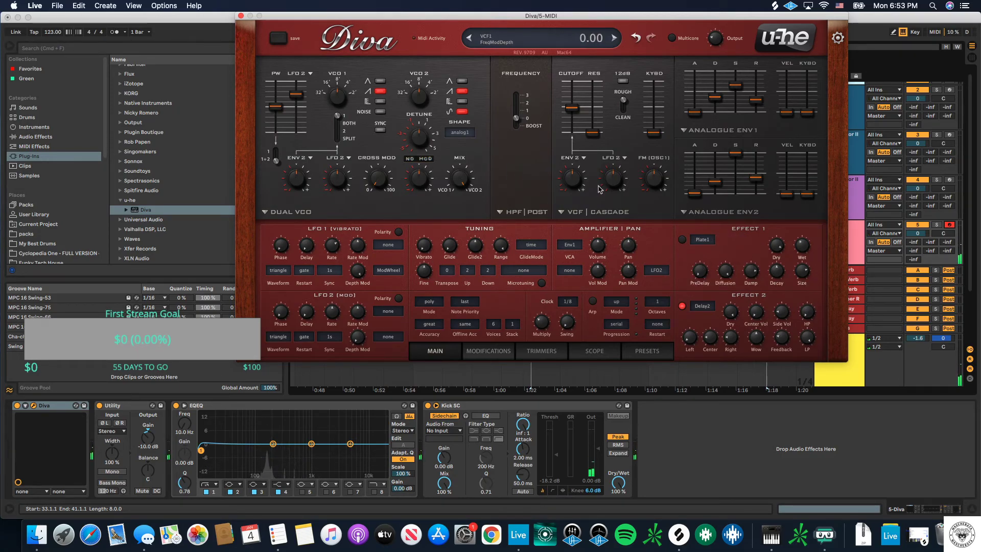
# Step: Raise the filter cutoff a little and set Env2's attack, decay, sustain and release to the minimum
pyautogui.moveTo(579, 118); pyautogui.dragTo(577, 105)
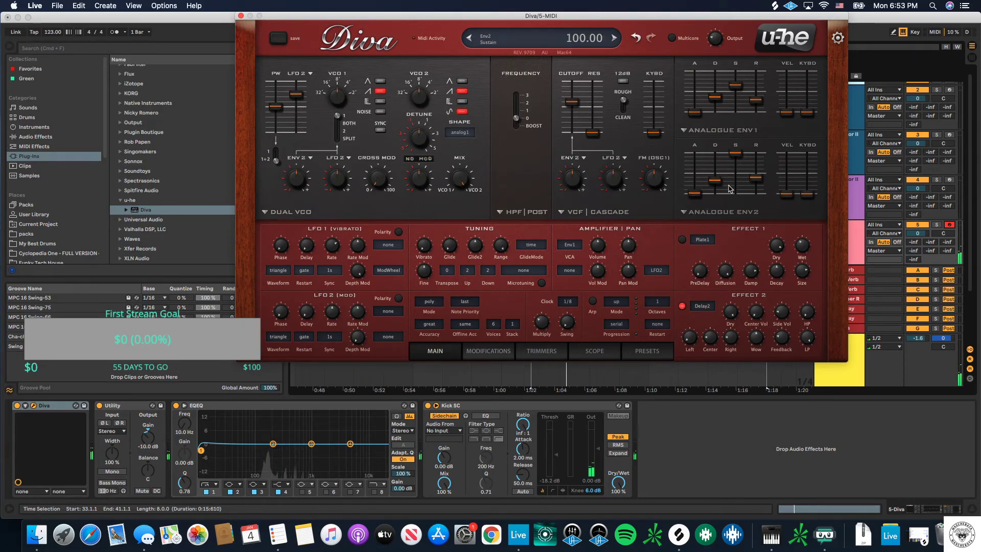
pyautogui.moveTo(735, 152); pyautogui.dragTo(757, 200)
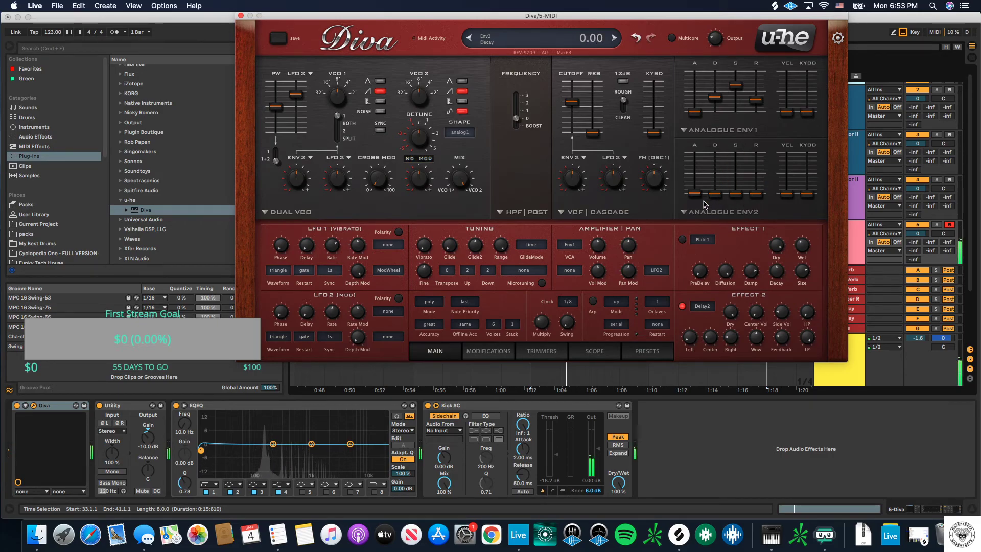
pyautogui.moveTo(695, 194)
pyautogui.mouseDown()
pyautogui.moveTo(698, 172)
pyautogui.moveTo(697, 195)
pyautogui.mouseUp()
pyautogui.click(699, 215)
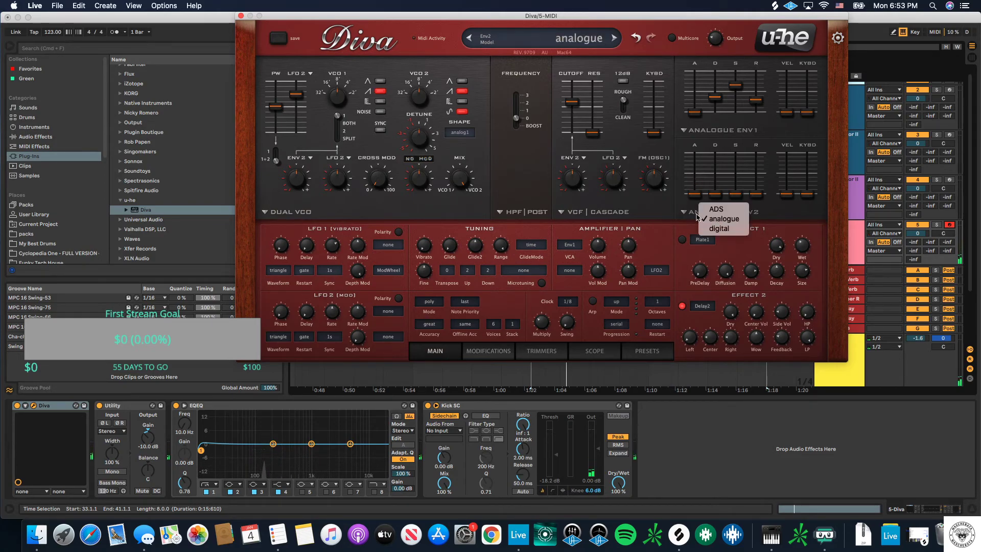
pyautogui.click(697, 215)
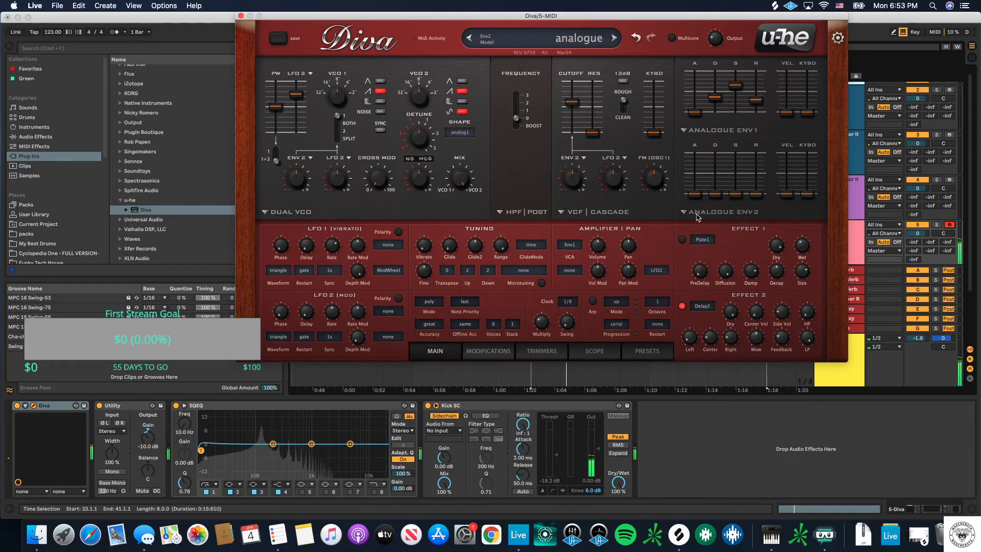
pyautogui.click(715, 132)
pyautogui.click(715, 134)
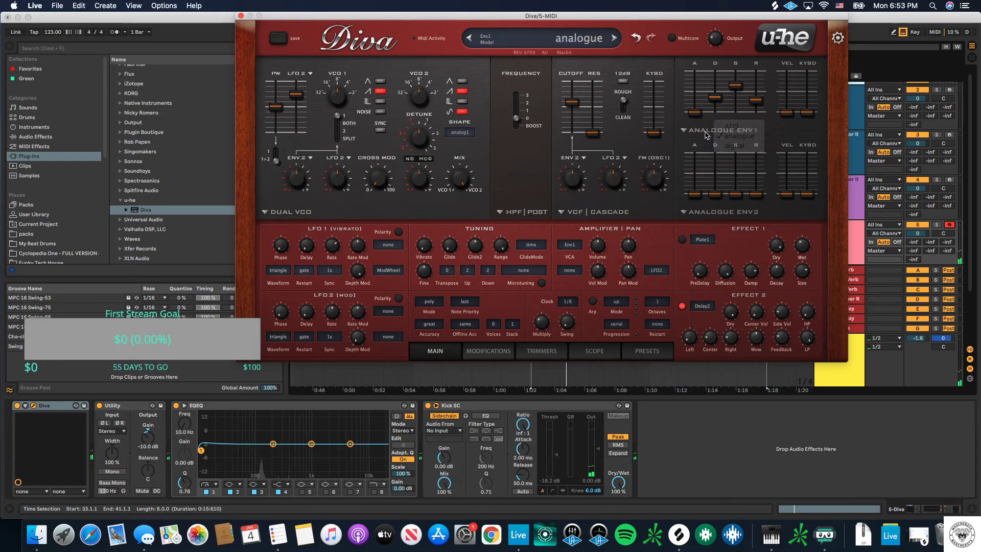
# Step: Fine-tune Env1 with a slightly longer decay, a lower sustain and a longer release
pyautogui.moveTo(714, 97); pyautogui.dragTo(734, 89)
pyautogui.moveTo(716, 114); pyautogui.dragTo(757, 101)
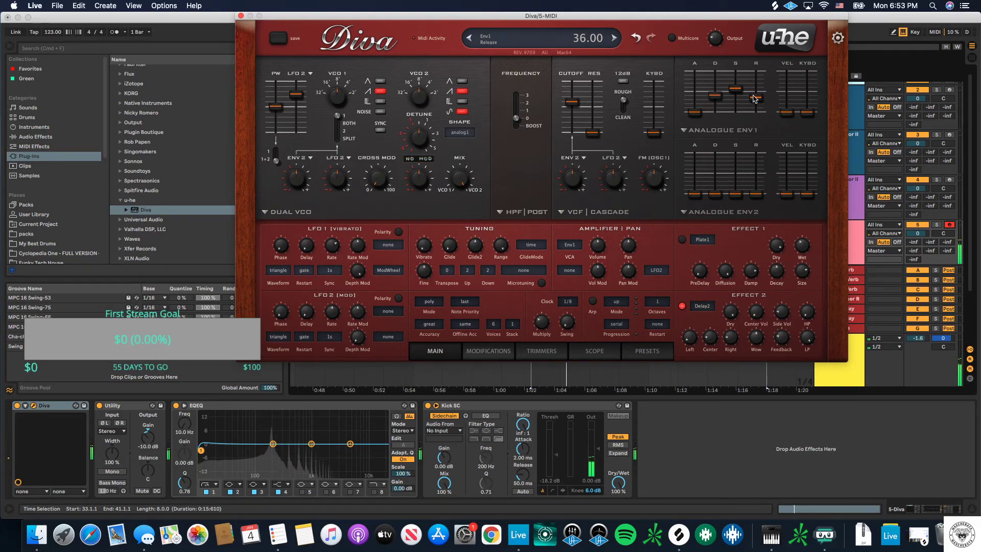
pyautogui.moveTo(755, 88); pyautogui.dragTo(755, 97)
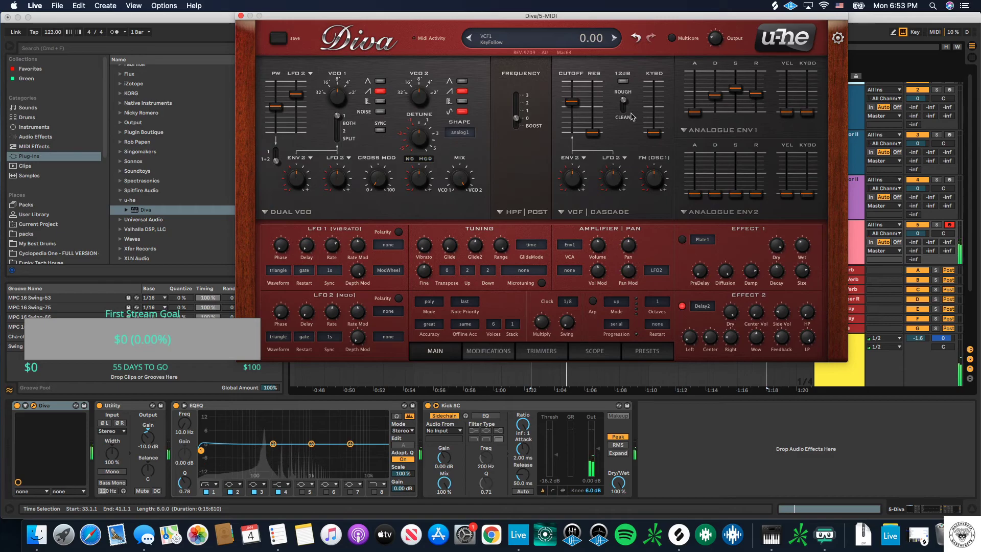
# Step: Raise the filter resonance, set the cutoff modulation source to Env1, and try different modulation depths
pyautogui.moveTo(591, 132); pyautogui.dragTo(596, 100)
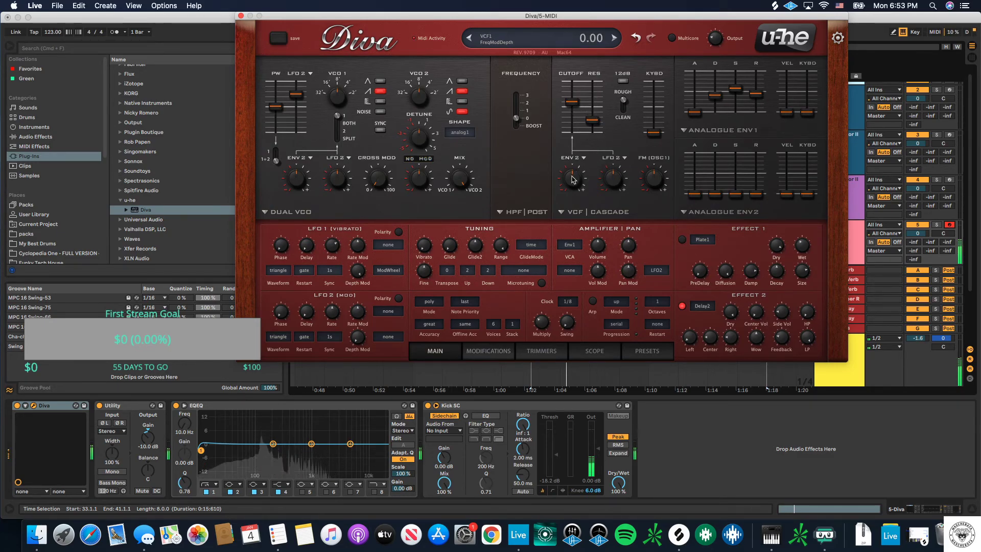
pyautogui.moveTo(584, 163); pyautogui.dragTo(572, 190)
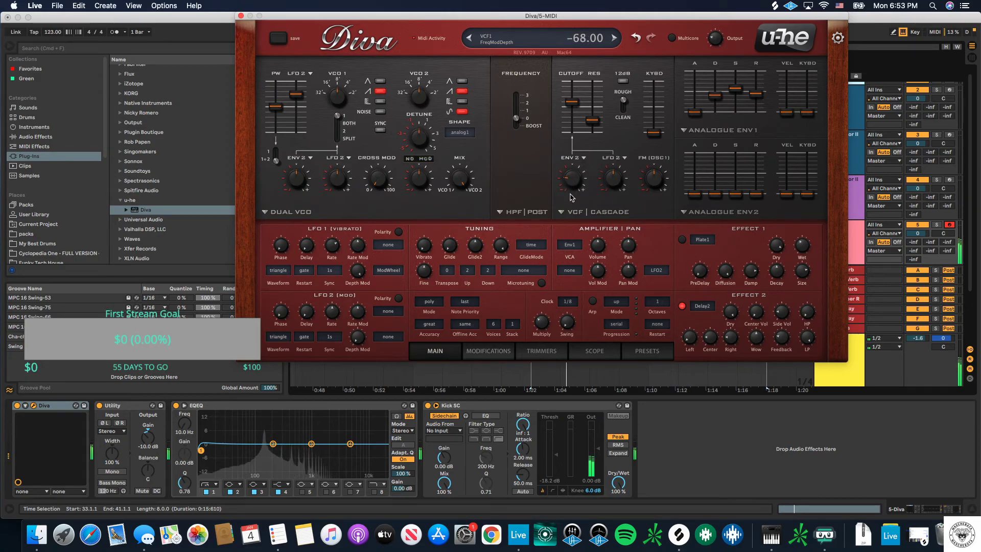
pyautogui.click(578, 163)
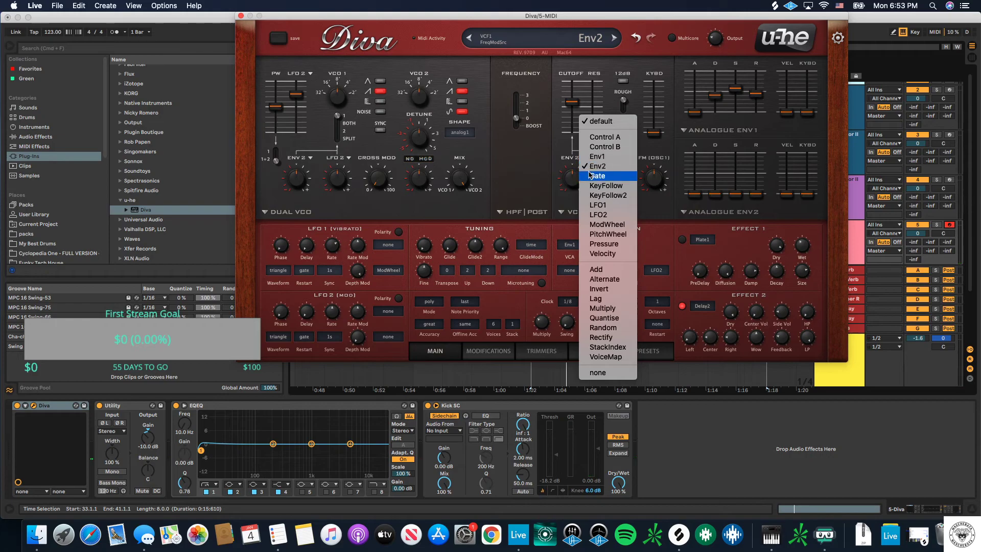
pyautogui.click(595, 156)
pyautogui.moveTo(574, 179)
pyautogui.mouseDown()
pyautogui.moveTo(571, 192)
pyautogui.moveTo(585, 171)
pyautogui.mouseUp()
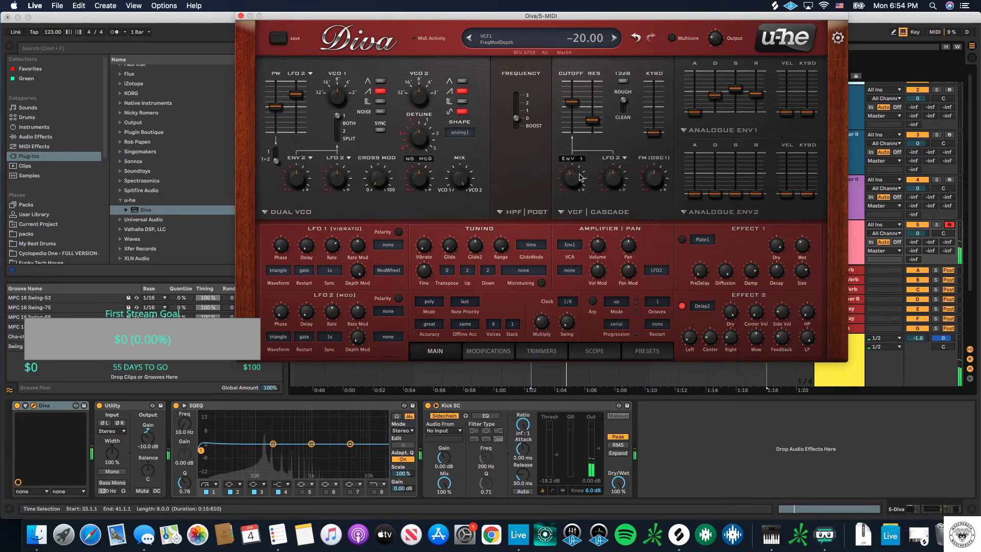
pyautogui.moveTo(586, 166); pyautogui.dragTo(583, 172)
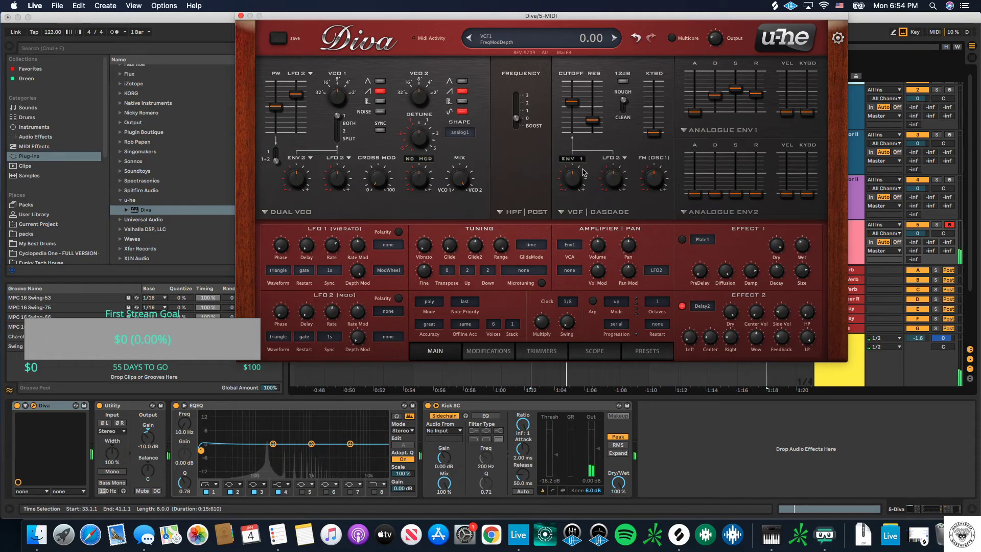
# Step: Lower Env1's sustain and turn on the Plate1 effect, closing the Diva window when done
pyautogui.moveTo(744, 93)
pyautogui.mouseDown()
pyautogui.moveTo(729, 130)
pyautogui.moveTo(739, 88)
pyautogui.moveTo(736, 105)
pyautogui.mouseUp()
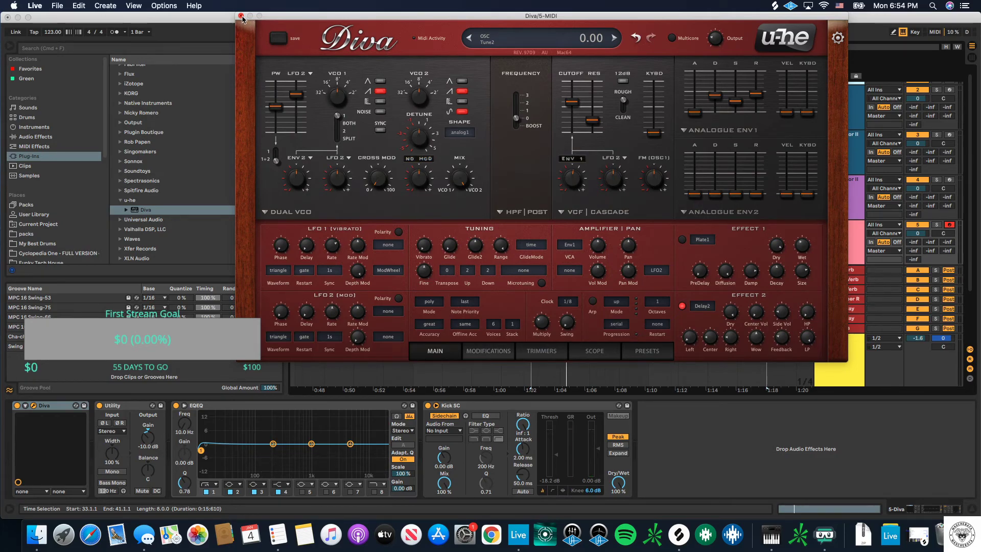
pyautogui.click(684, 241)
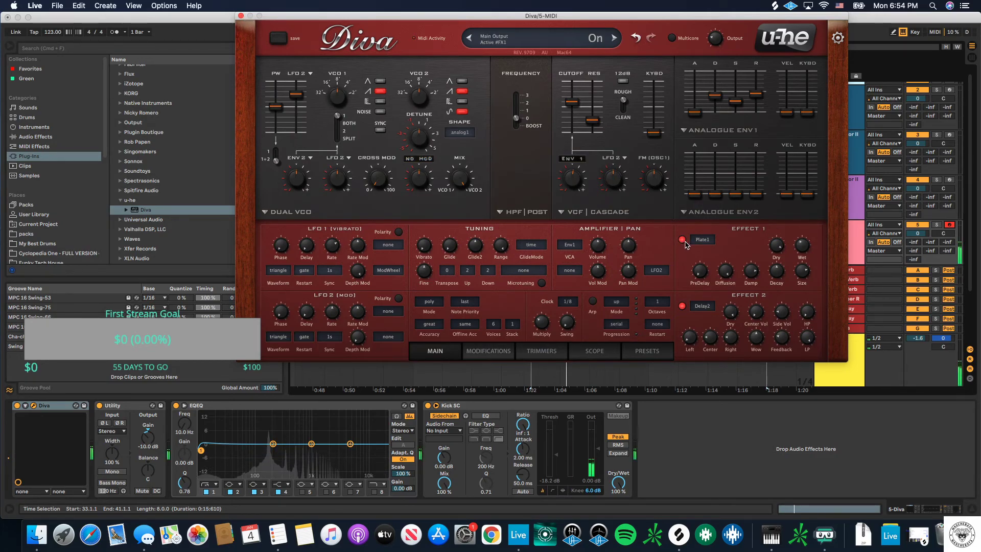
pyautogui.click(240, 16)
# Step: Open the empty track 5 clip for note editing and add sixteenth notes E3 at 1.1.1 and G3 at 1.1.4 during playback
pyautogui.doubleClick(571, 225)
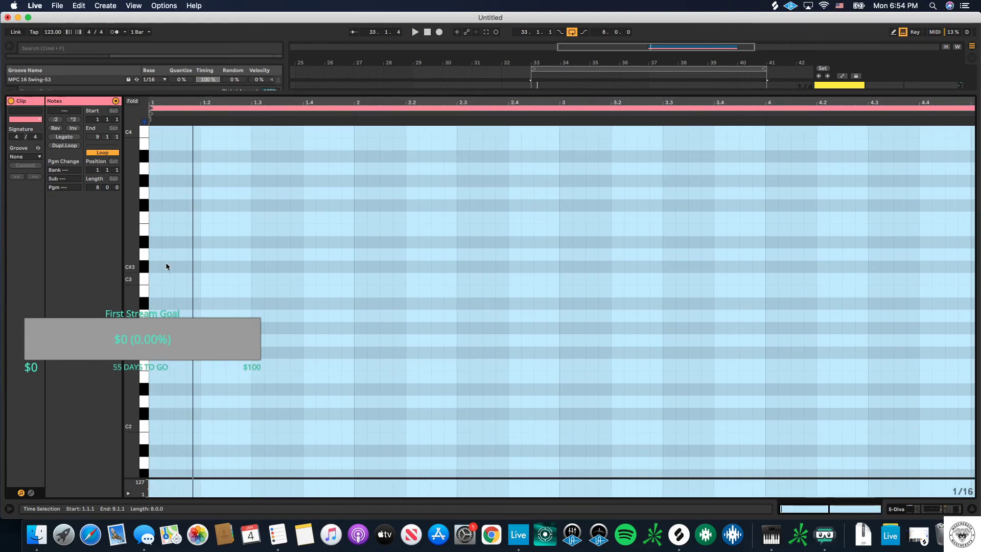
pyautogui.doubleClick(155, 250)
pyautogui.moveTo(155, 250); pyautogui.dragTo(158, 234)
pyautogui.press('space')
pyautogui.doubleClick(193, 193)
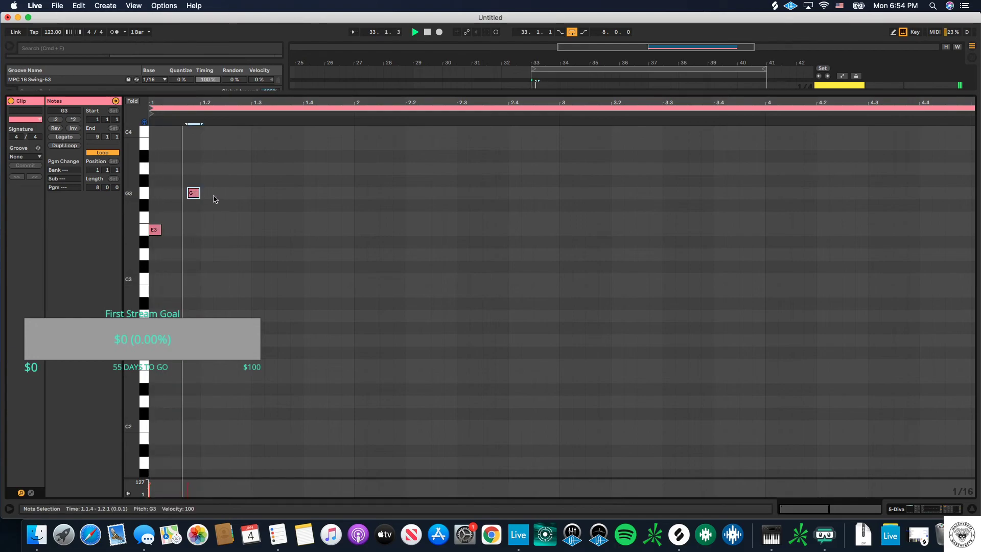
# Step: Continue the melody with sixteenth notes A3 at 1.2.3, G3 at 1.3.1 and C3 at 1.3.4, and play it back
pyautogui.doubleClick(231, 144)
pyautogui.moveTo(231, 144); pyautogui.dragTo(233, 171)
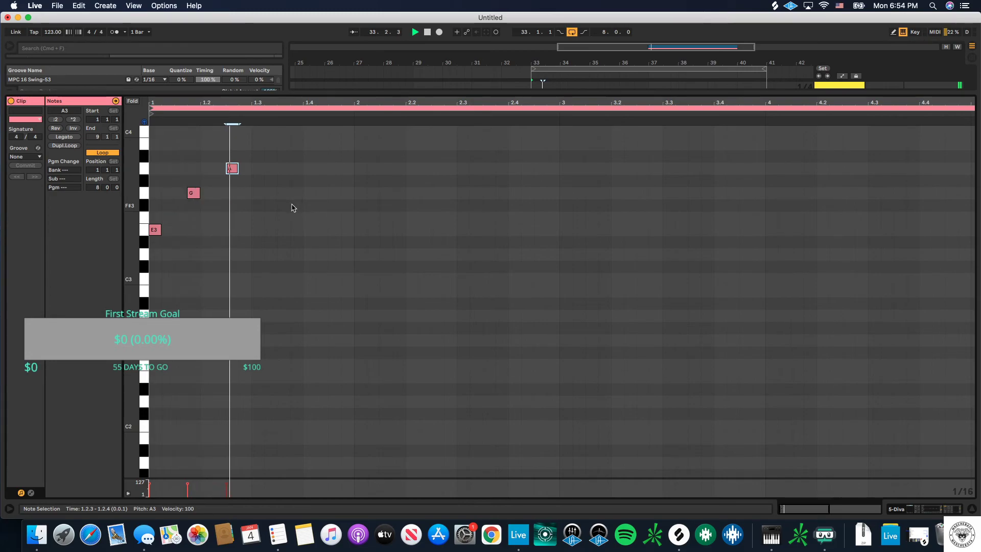
pyautogui.doubleClick(258, 193)
pyautogui.doubleClick(282, 254)
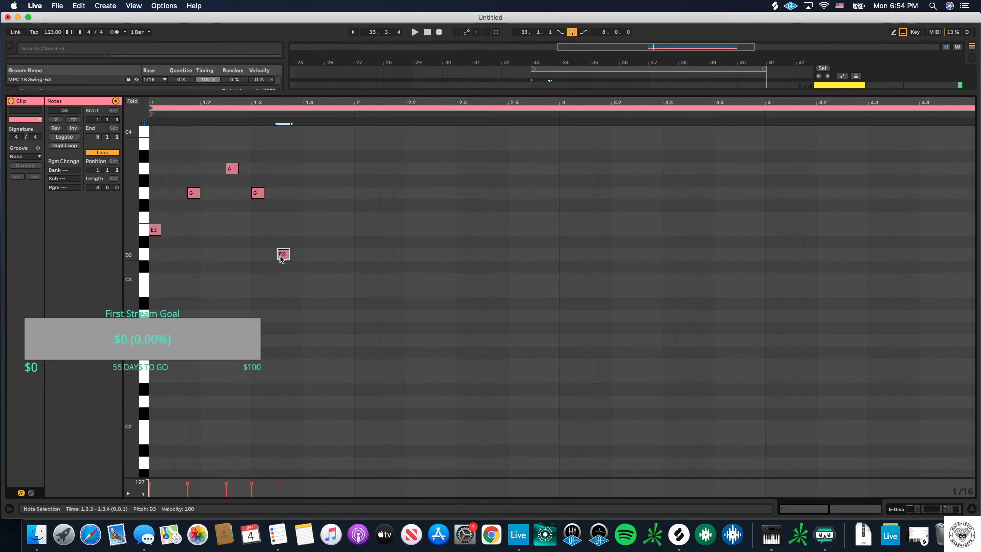
pyautogui.moveTo(288, 259); pyautogui.dragTo(298, 279)
pyautogui.press('space')
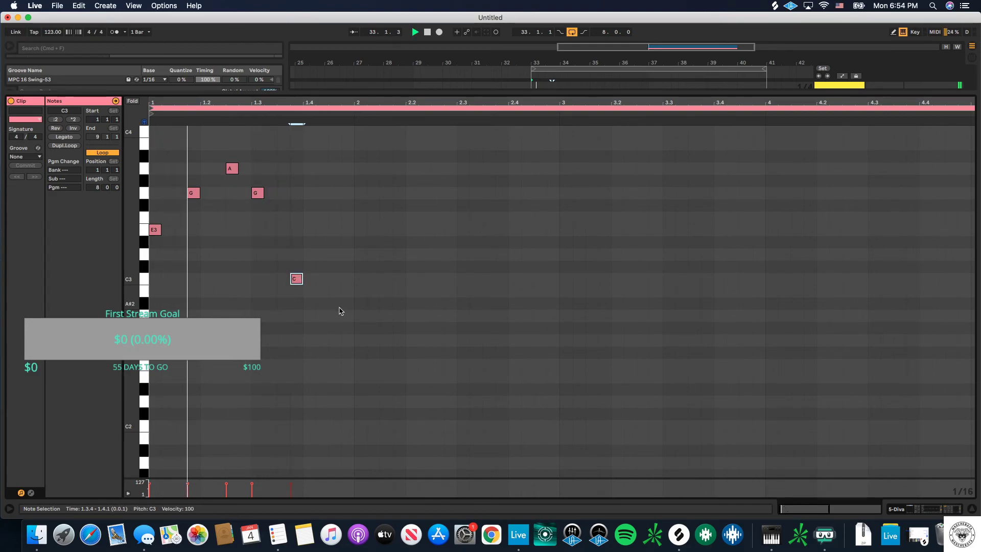
# Step: Move the second G3 to 1.3.2 and the C3 to 1.4.1, and add sixteenth notes C3 at 2.4.1 and D3 at 2.4.3
pyautogui.moveTo(258, 192); pyautogui.dragTo(270, 193)
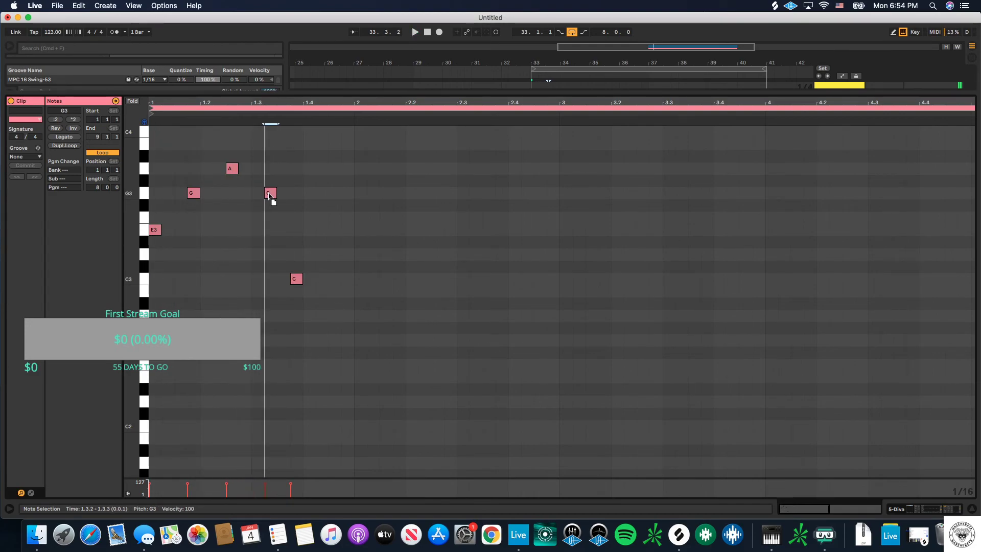
pyautogui.moveTo(297, 278); pyautogui.dragTo(309, 279)
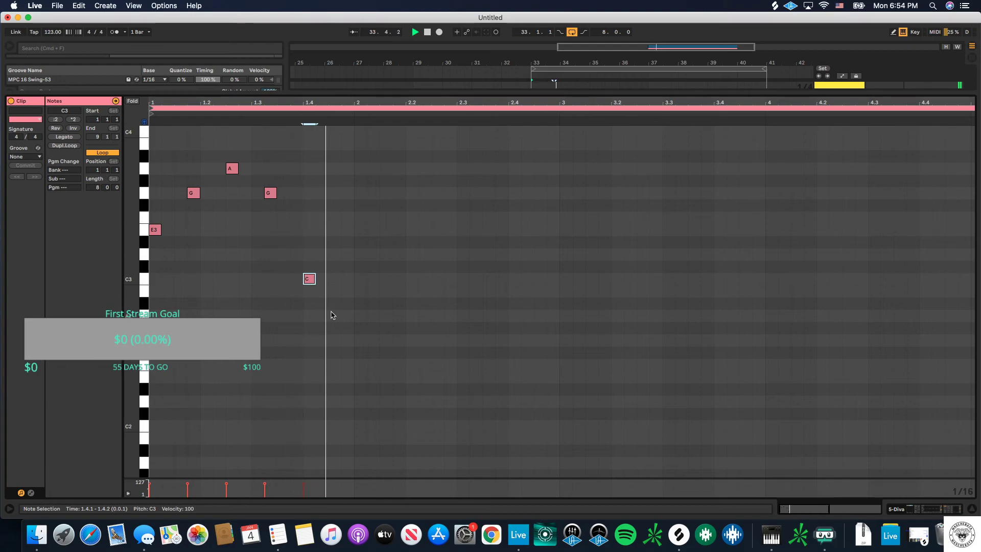
pyautogui.doubleClick(514, 278)
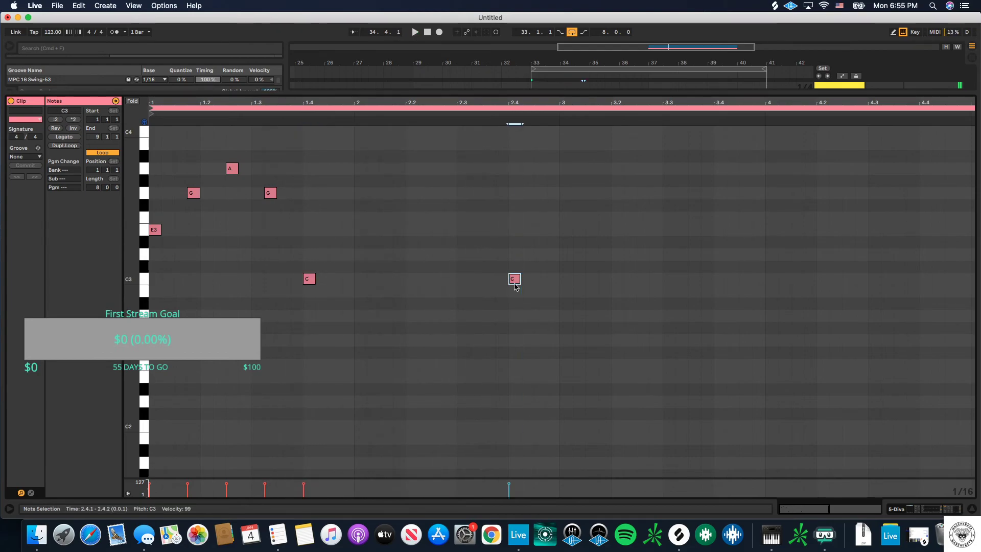
pyautogui.doubleClick(540, 253)
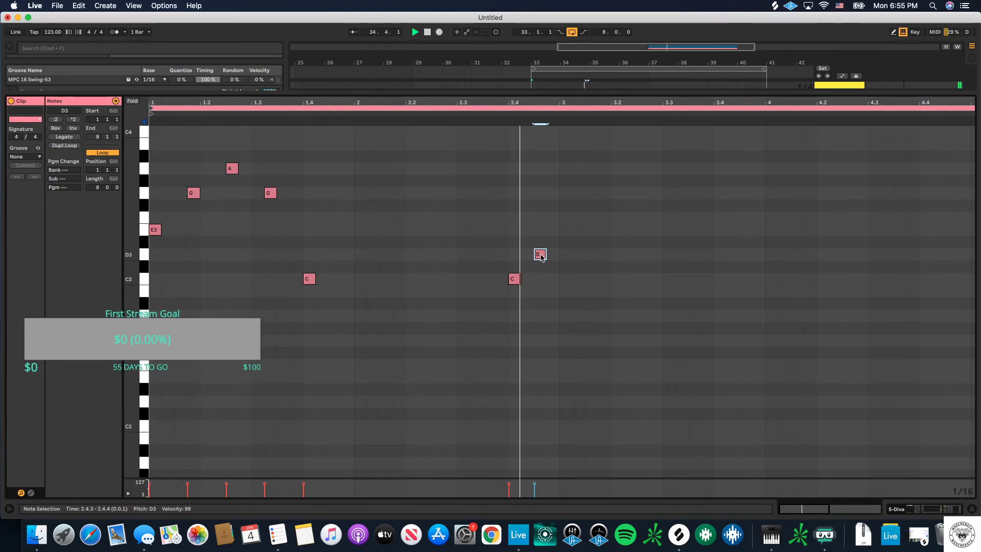
pyautogui.moveTo(540, 255)
pyautogui.mouseDown()
pyautogui.moveTo(564, 255)
pyautogui.moveTo(541, 255)
pyautogui.mouseUp()
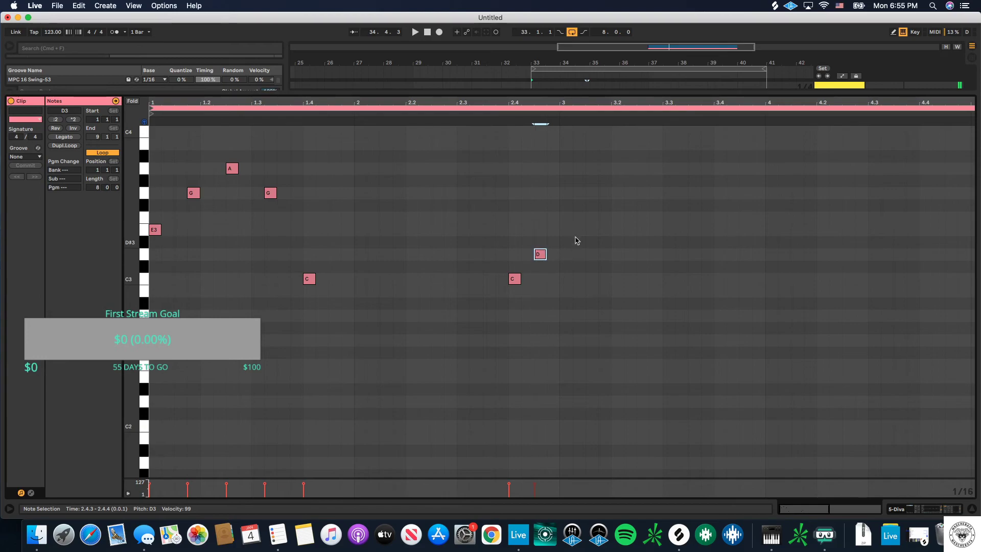
# Step: Add a sixteenth note E3 at 3.3.1 and play the melody
pyautogui.doubleClick(567, 223)
pyautogui.moveTo(568, 223); pyautogui.dragTo(665, 230)
pyautogui.press('space')
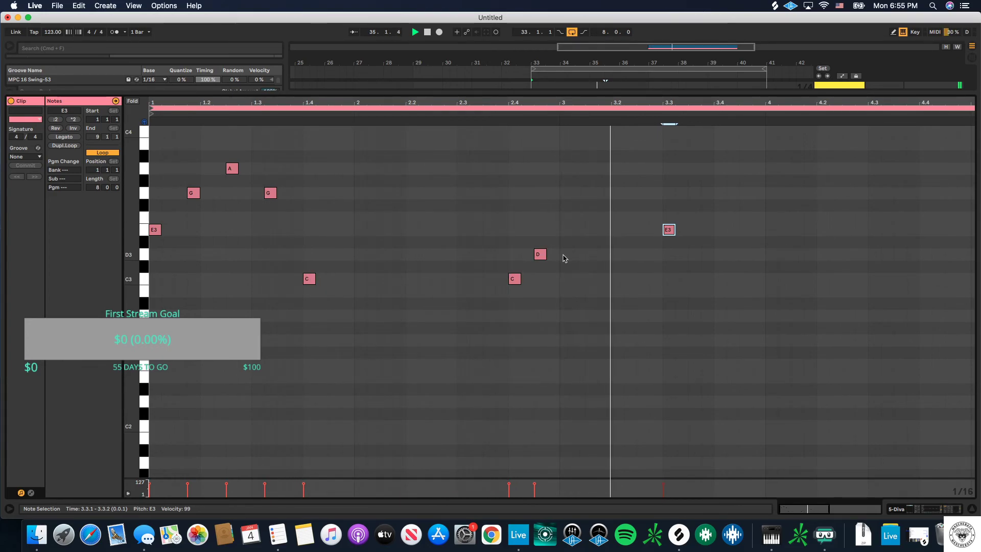
# Step: Extend the melody with sixteenth notes C3 at 3.4.2, A2 at 4.1.1 and C3 at 4.1.4, and play it back
pyautogui.doubleClick(732, 278)
pyautogui.press('space')
pyautogui.click(733, 295)
pyautogui.click(743, 317)
pyautogui.doubleClick(776, 316)
pyautogui.click(810, 281)
pyautogui.doubleClick(810, 280)
pyautogui.hscroll(9, 820, 280)
pyautogui.press('space')
# Step: Move the last C3 of bar 3 to 3.4.3 and play the phrase
pyautogui.scroll(3, 759, 284)
pyautogui.scroll(-5, 759, 284)
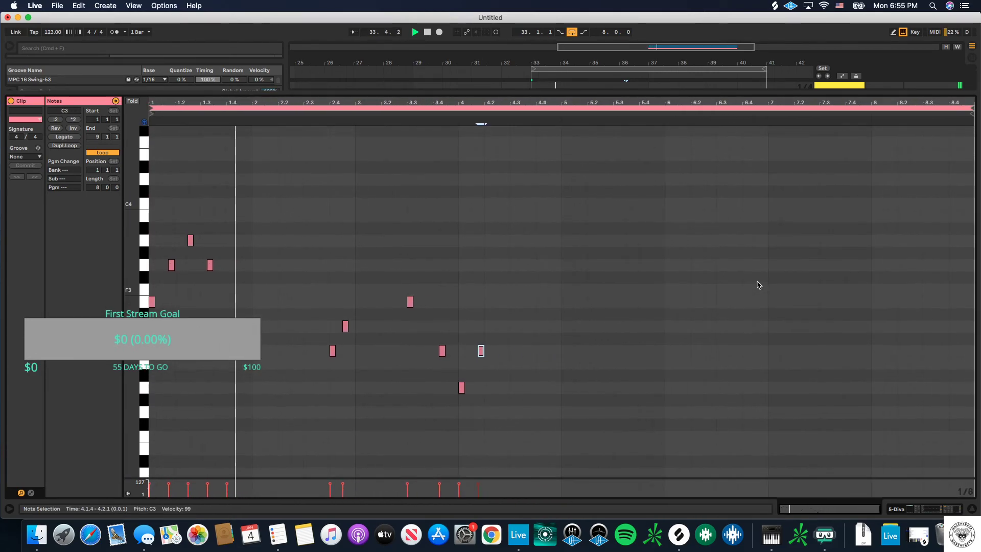
pyautogui.scroll(-3, 663, 284)
pyautogui.scroll(-1, 662, 284)
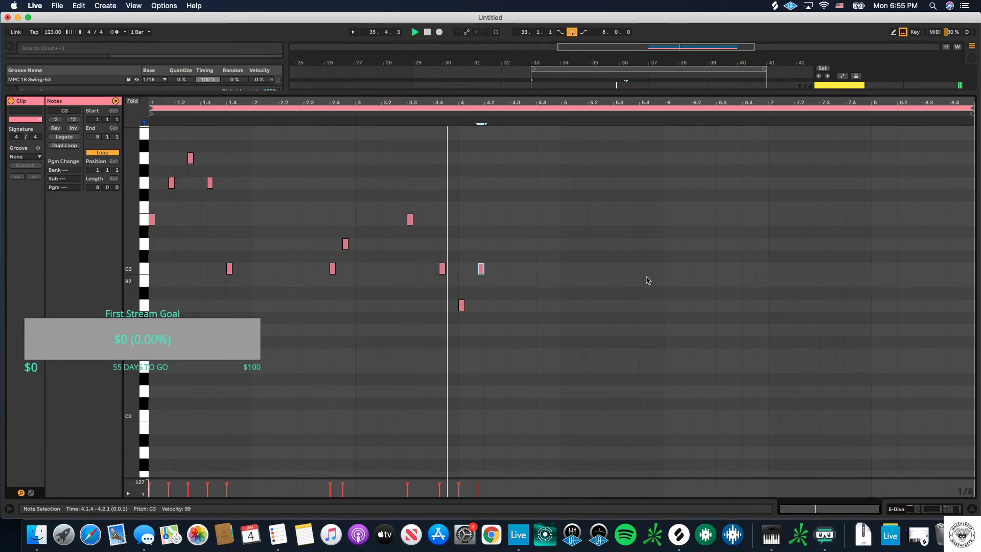
pyautogui.moveTo(444, 269); pyautogui.dragTo(452, 274)
pyautogui.press('space')
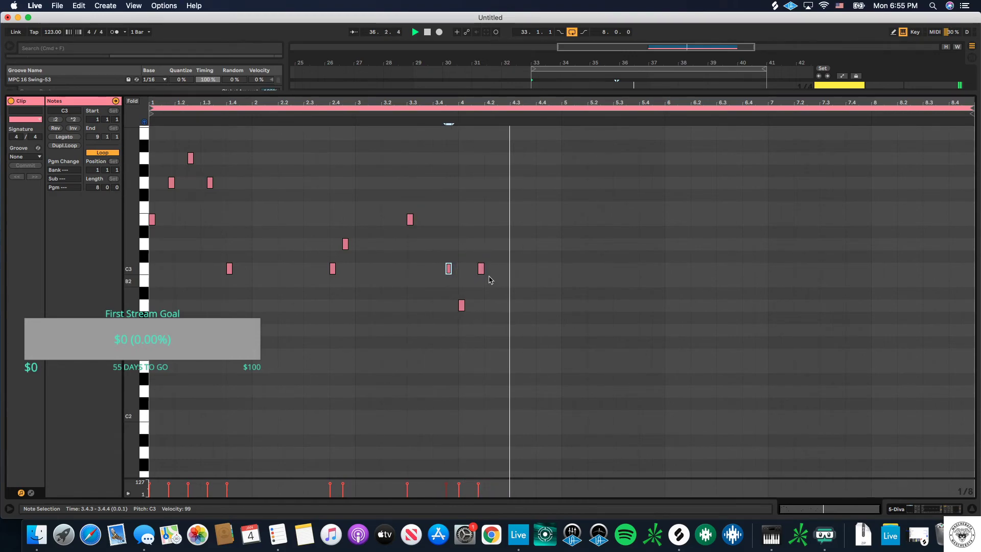
# Step: Duplicate all notes of the four-bar melody into bars 5 to 8 and listen to the result
pyautogui.press('space')
pyautogui.moveTo(562, 324); pyautogui.dragTo(124, 152)
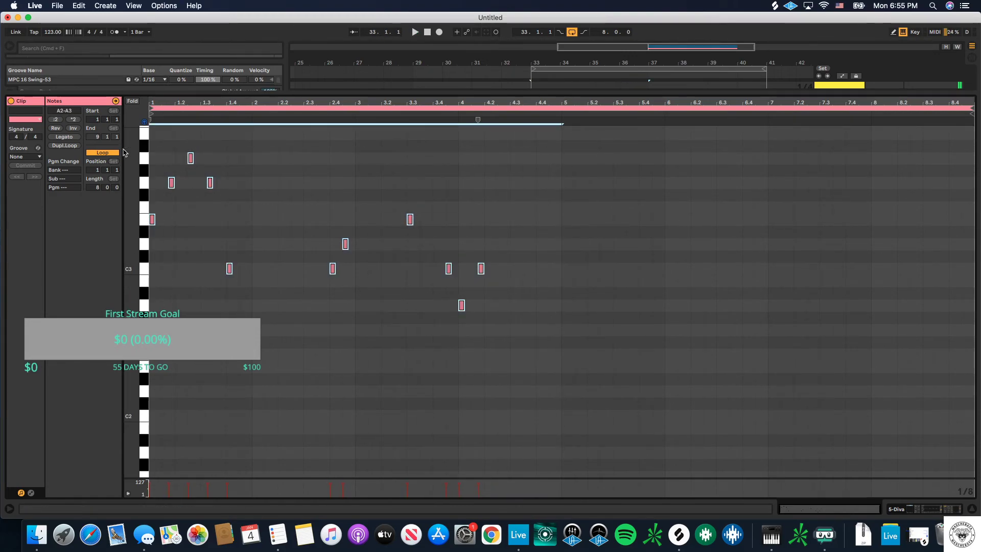
pyautogui.press('super+d')
pyautogui.press('space')
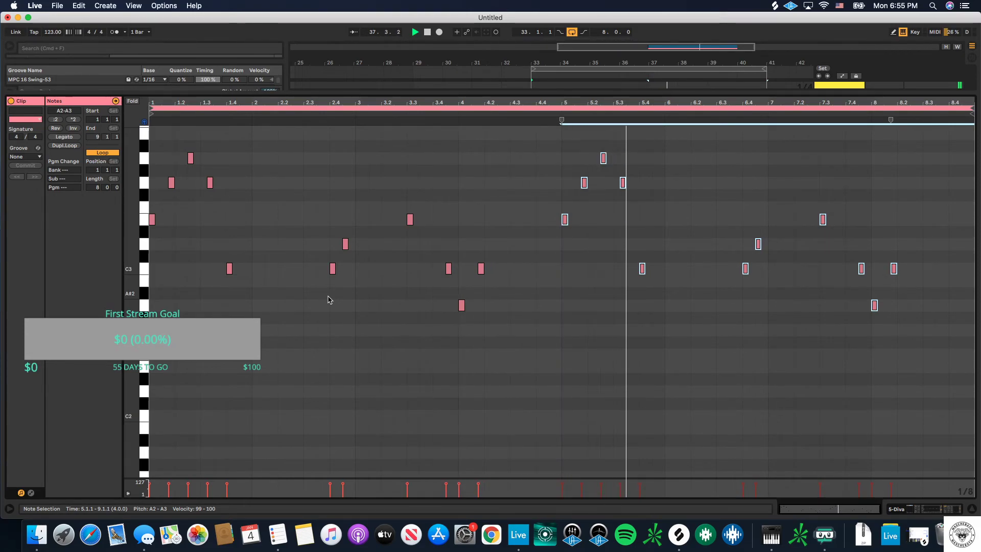
pyautogui.scroll(2, 659, 190)
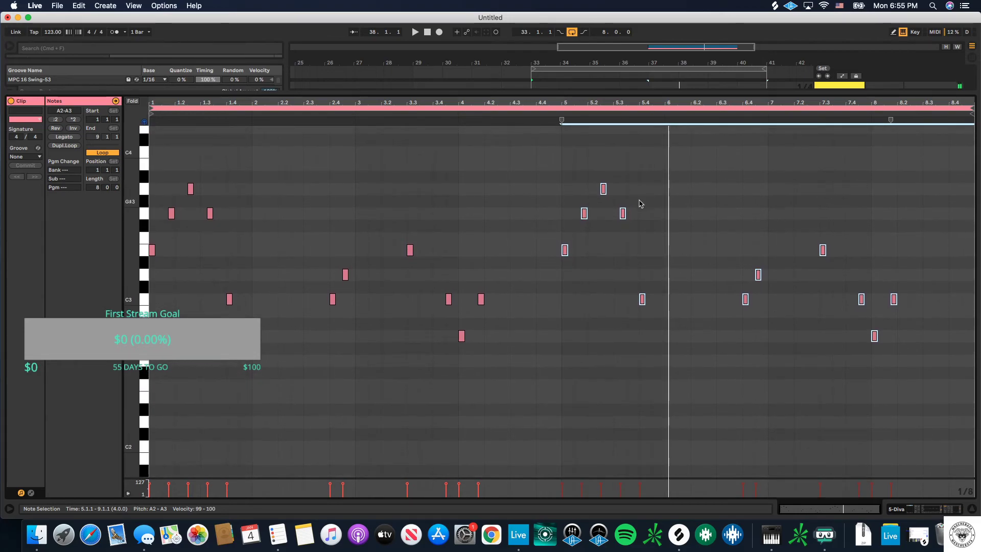
pyautogui.press('space')
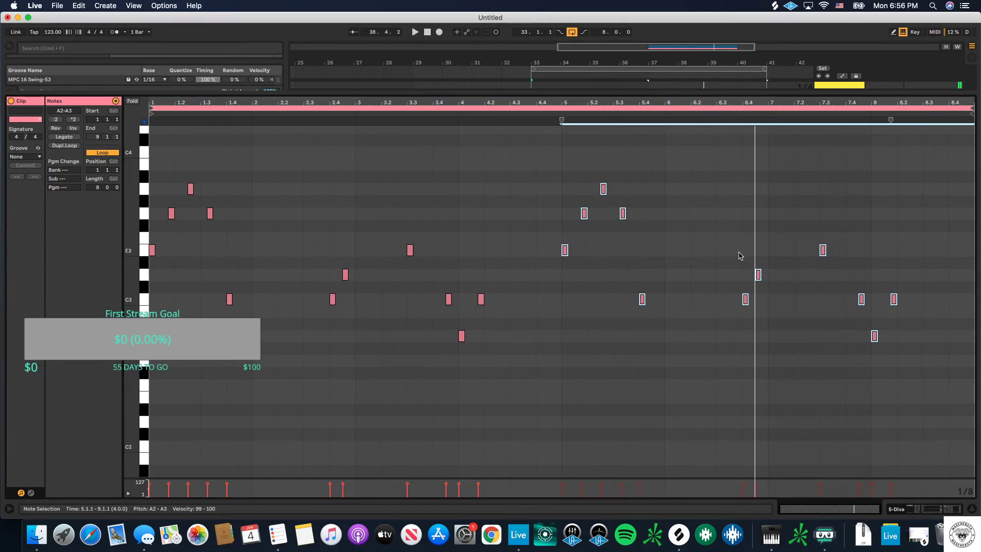
# Step: Replace the C3 at 6.4.1 with an E3 at the same position and shorten it to about a sixteenth
pyautogui.moveTo(744, 298)
pyautogui.mouseDown()
pyautogui.moveTo(748, 283)
pyautogui.moveTo(745, 303)
pyautogui.mouseUp()
pyautogui.click(745, 302)
pyautogui.press('Delete')
pyautogui.doubleClick(745, 250)
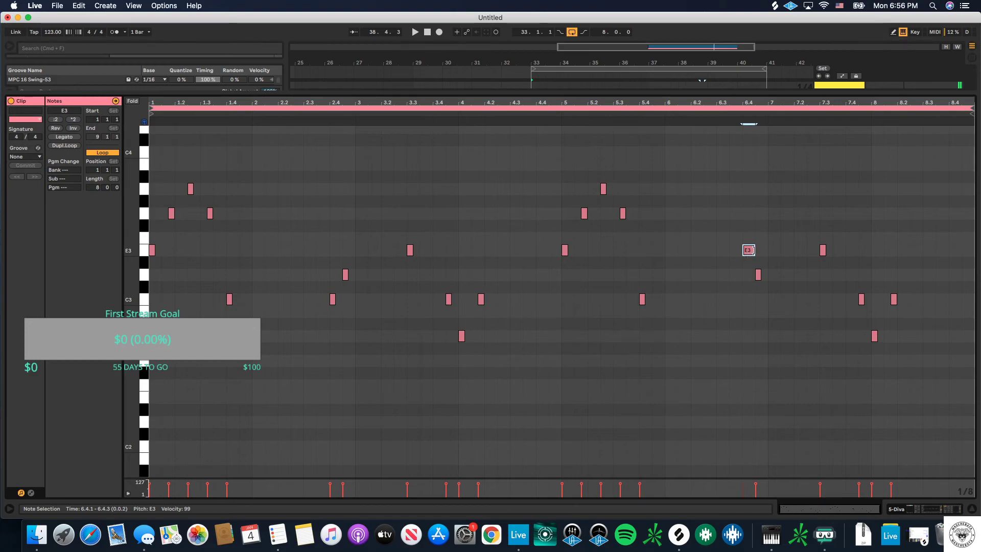
pyautogui.moveTo(754, 250); pyautogui.dragTo(748, 254)
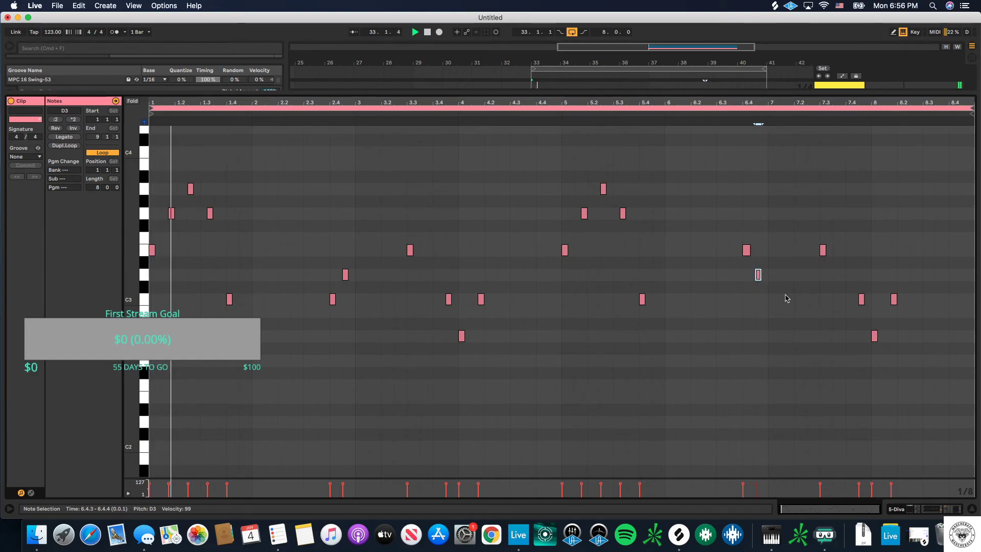
# Step: Play from bar 5, raise the A2 at 8.1.1 to D3 and lower the C3 at 8.1.4 to A2, and return to the arrangement
pyautogui.click(613, 302)
pyautogui.click(562, 299)
pyautogui.press('space')
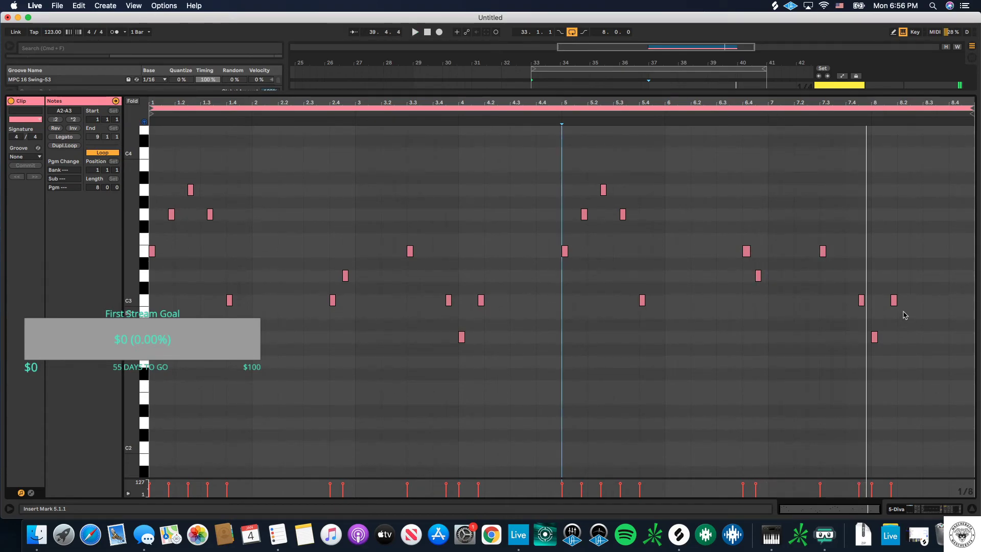
pyautogui.moveTo(875, 342); pyautogui.dragTo(874, 310)
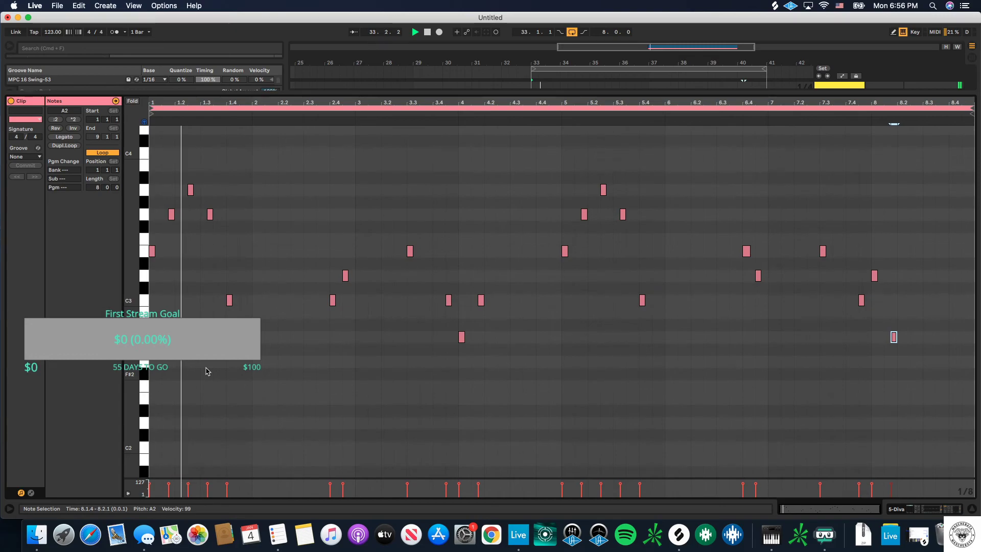
pyautogui.click(969, 509)
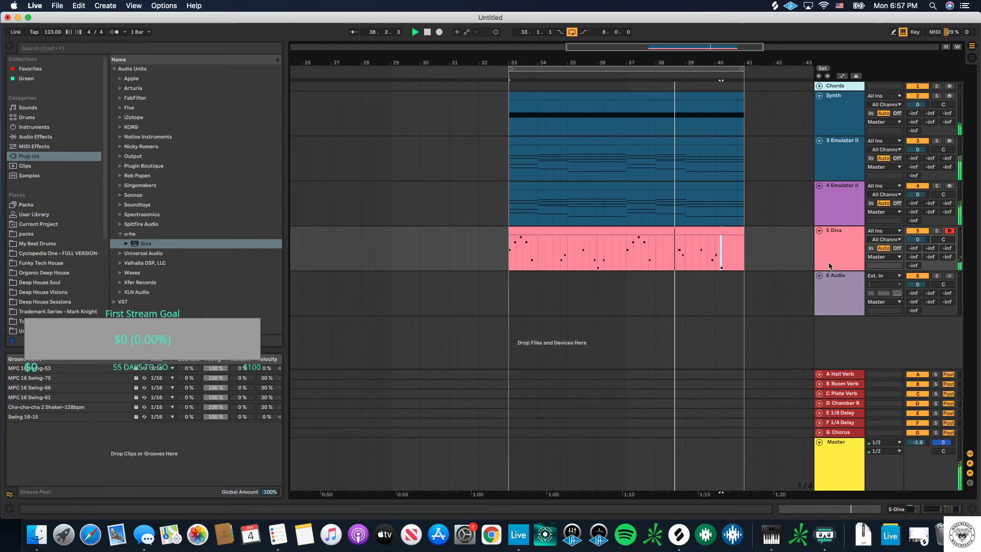
# Step: Reopen the Diva clip and audition the melody's E3, D3, C3 and A2 pitches one by one
pyautogui.doubleClick(702, 238)
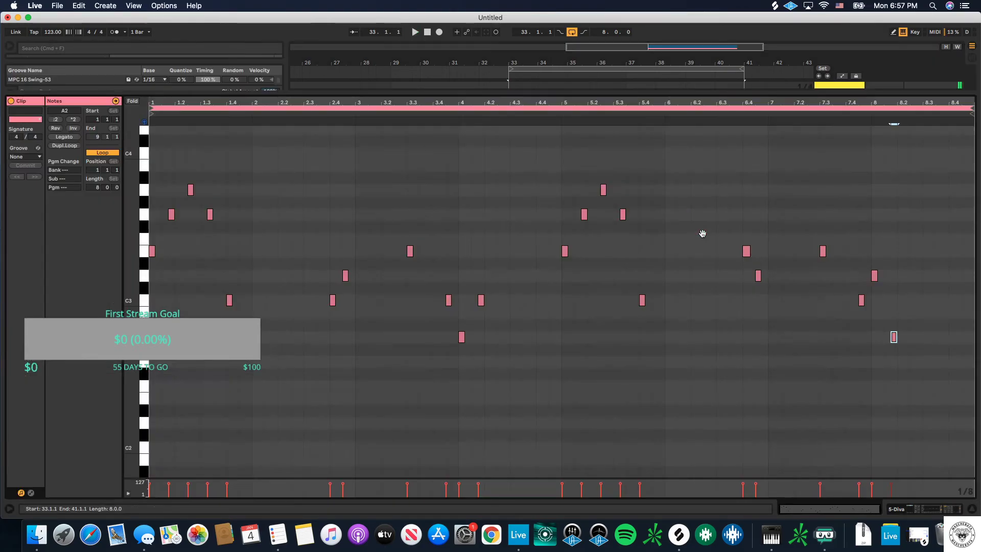
pyautogui.click(145, 278)
pyautogui.click(145, 255)
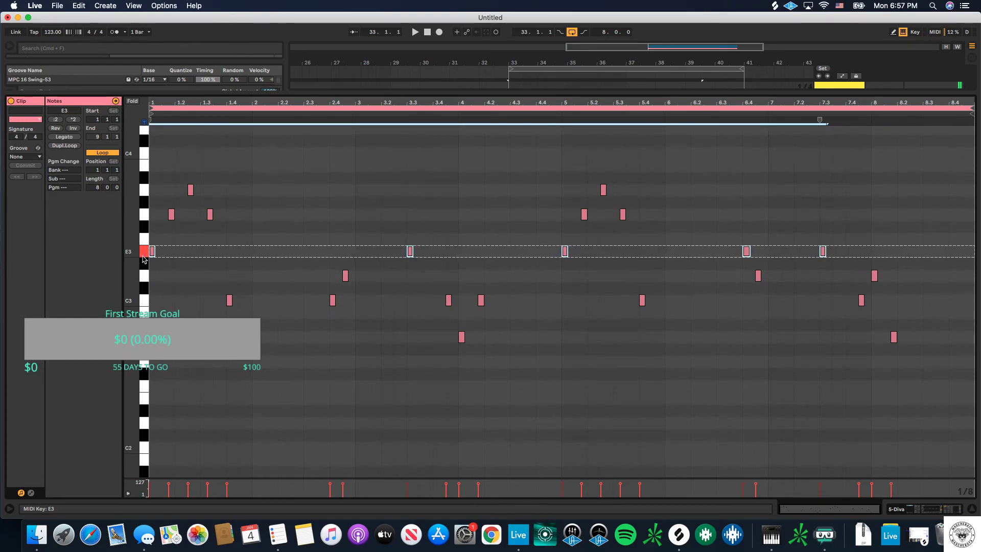
pyautogui.click(145, 300)
pyautogui.click(144, 250)
pyautogui.click(145, 300)
pyautogui.click(145, 251)
pyautogui.click(143, 278)
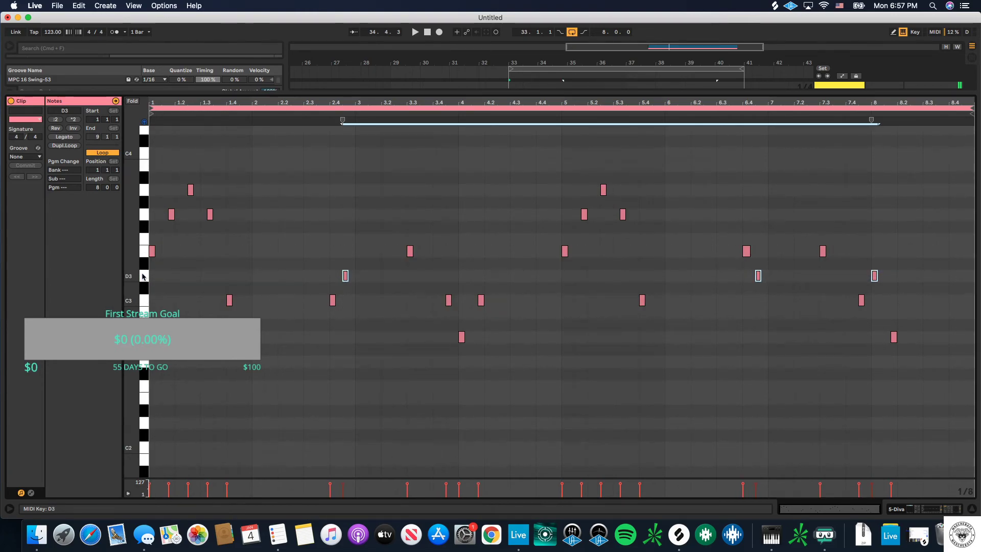
pyautogui.click(147, 301)
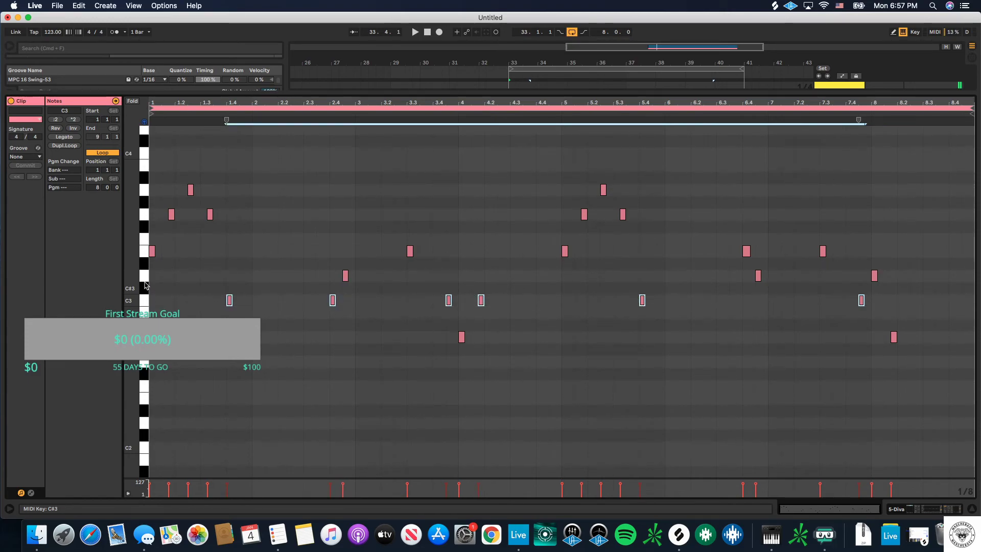
pyautogui.click(144, 337)
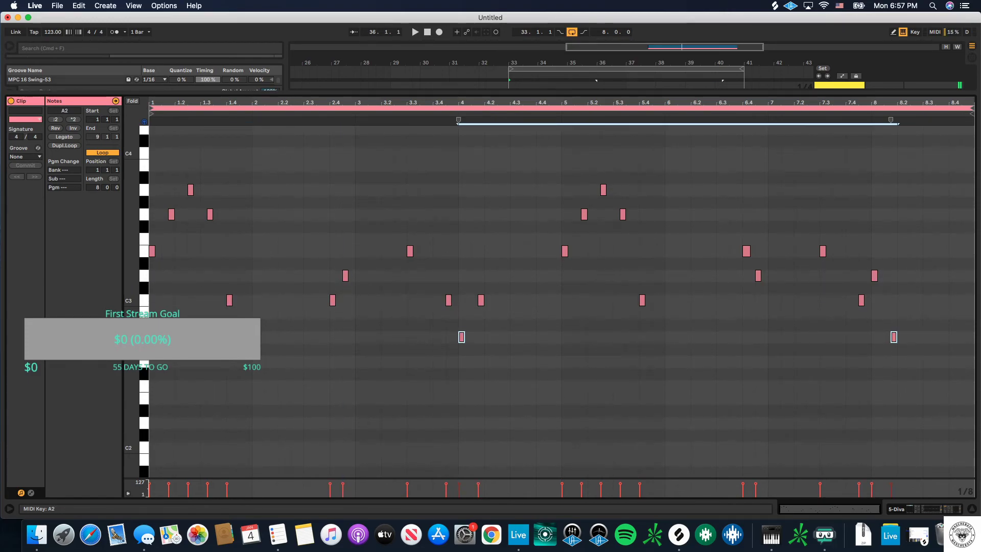
pyautogui.click(150, 276)
pyautogui.click(146, 276)
pyautogui.click(145, 337)
# Step: Return to the arrangement, set the insert mark at bar 33 and play the chords and Diva melody together
pyautogui.press('space')
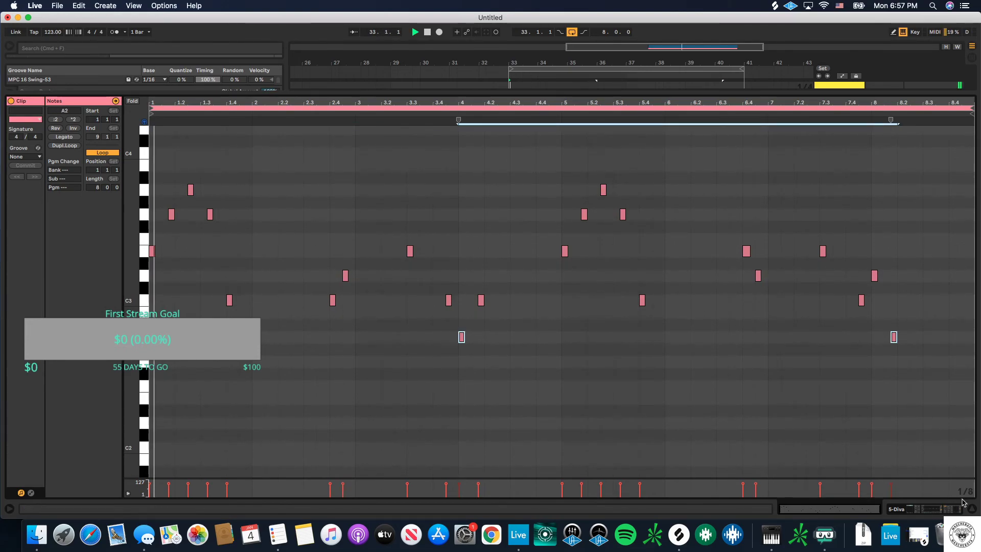
pyautogui.click(971, 508)
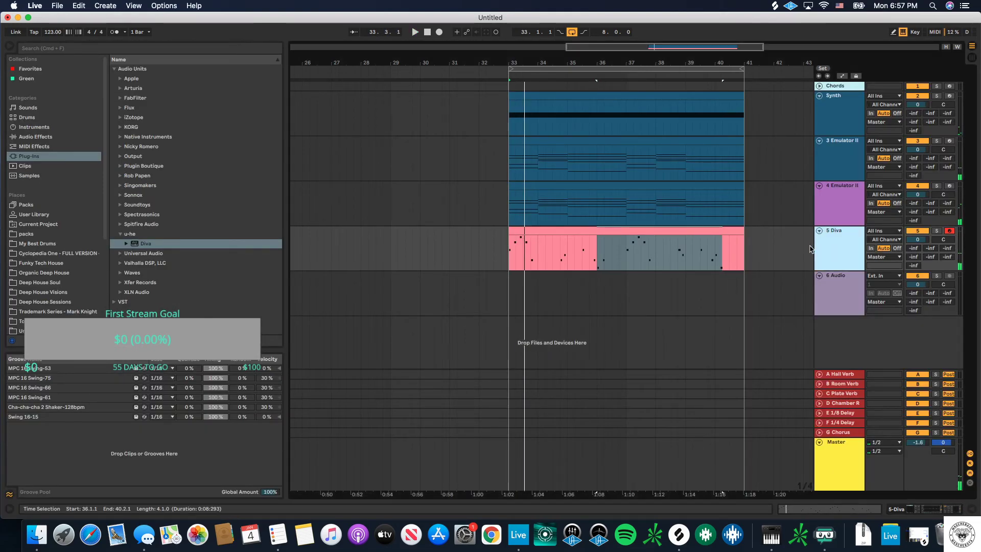
pyautogui.click(780, 252)
pyautogui.click(511, 247)
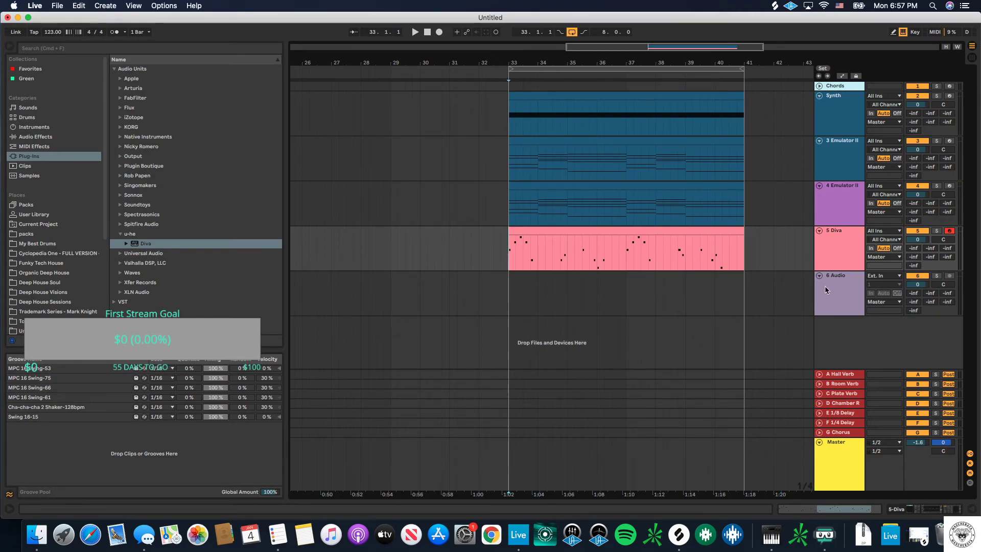
pyautogui.scroll(-4, 71, 216)
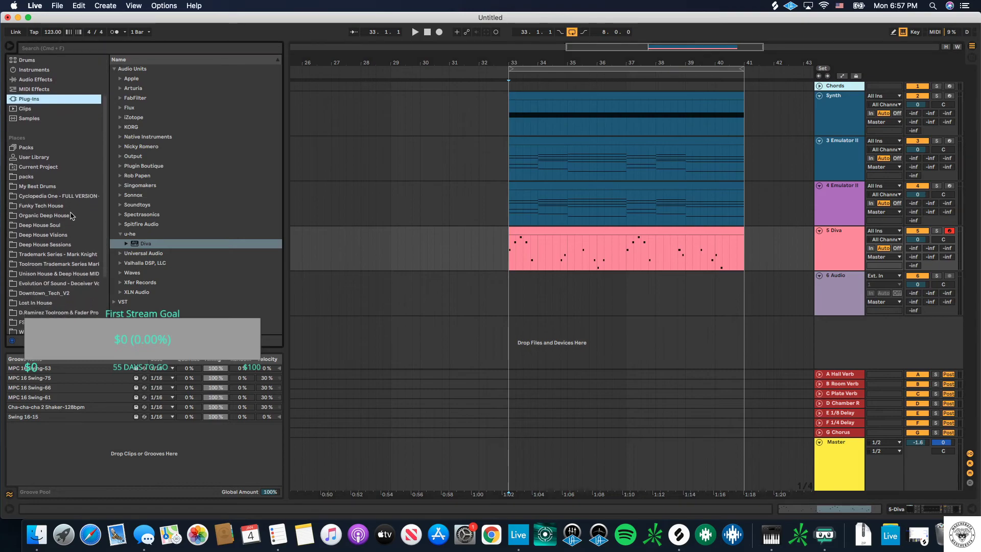
pyautogui.press('space')
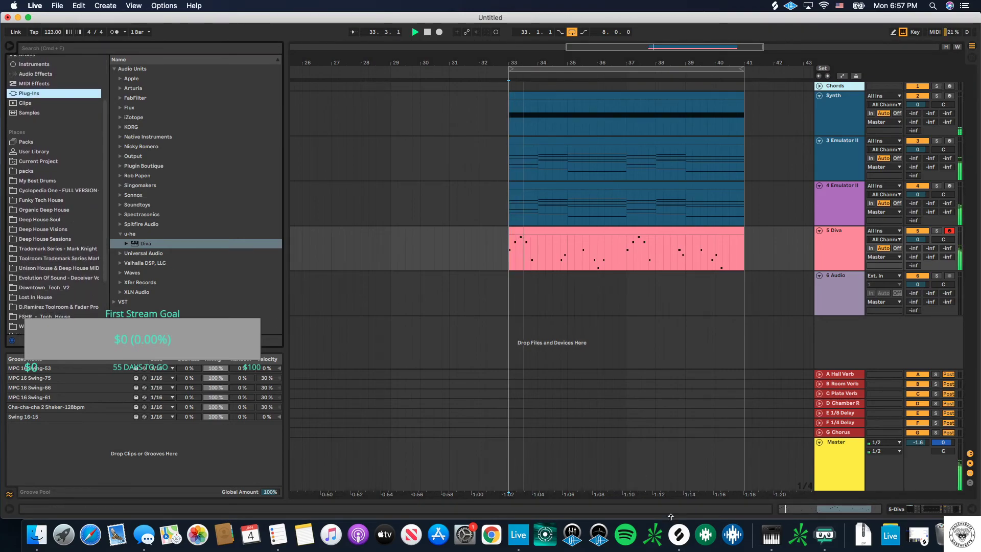
# Step: Switch to Splice, and set the system sound output to Multi-Output Device in System Preferences
pyautogui.click(679, 534)
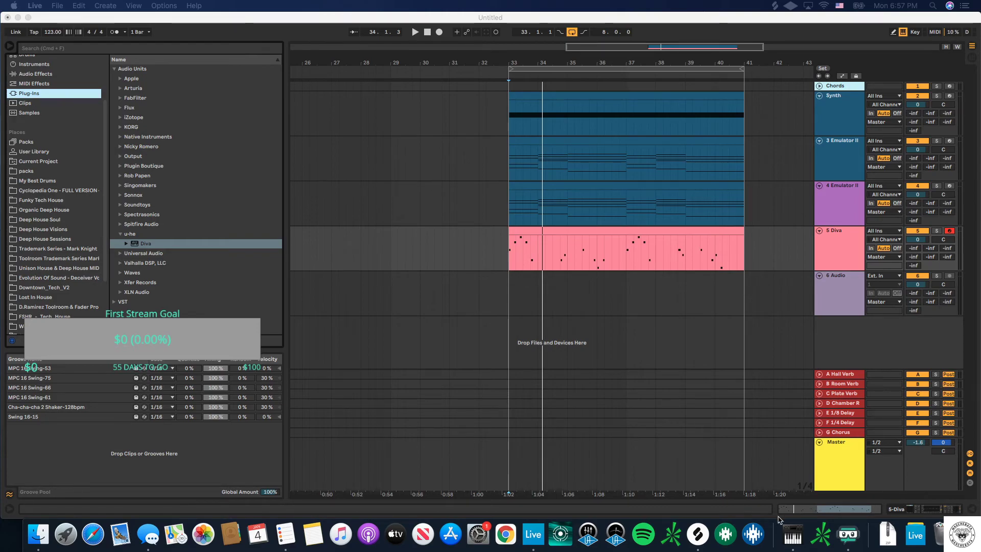
pyautogui.click(477, 533)
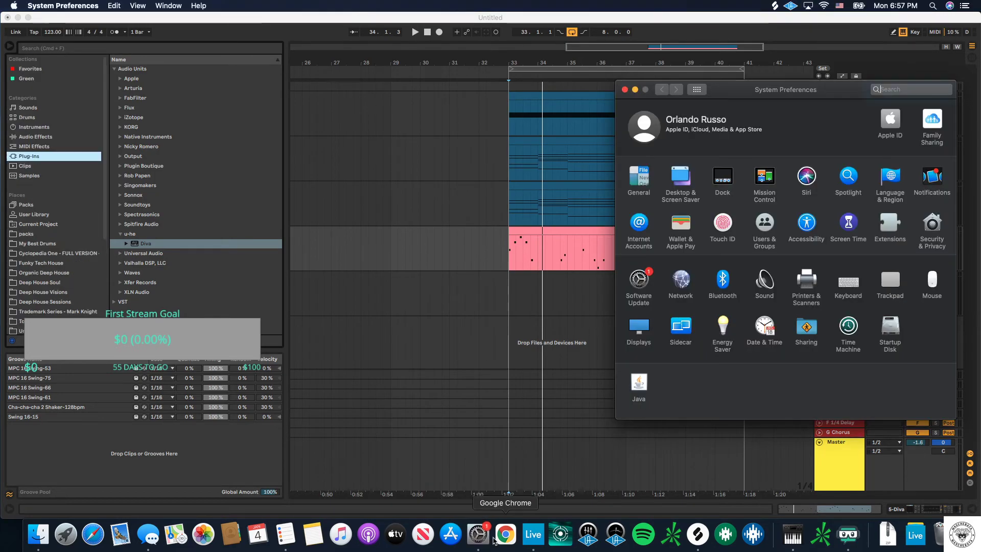
pyautogui.click(763, 289)
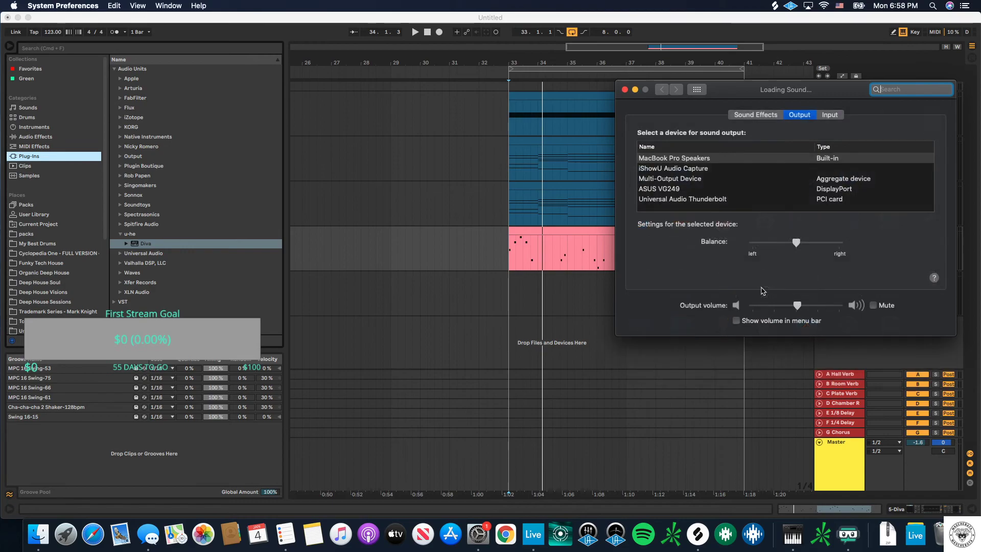
pyautogui.click(712, 199)
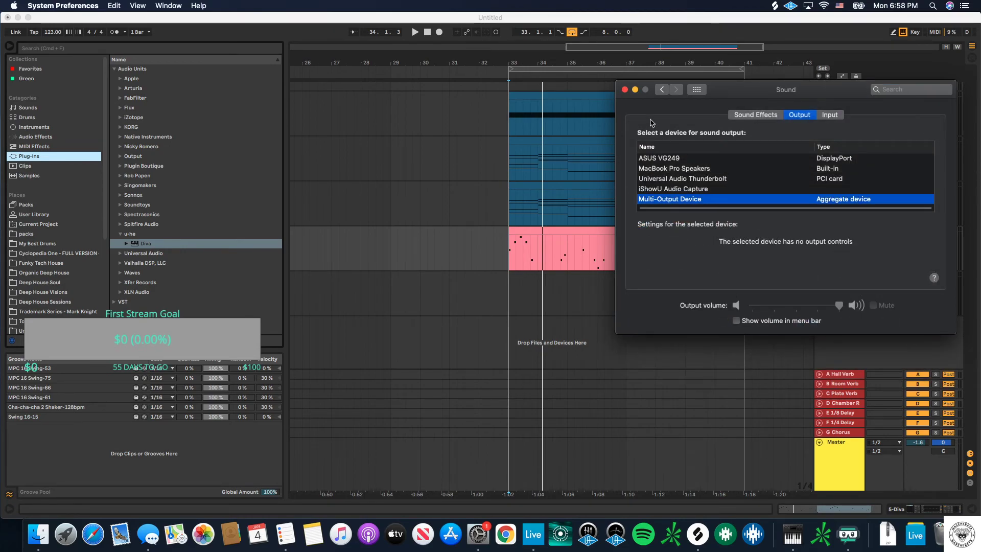
pyautogui.click(624, 90)
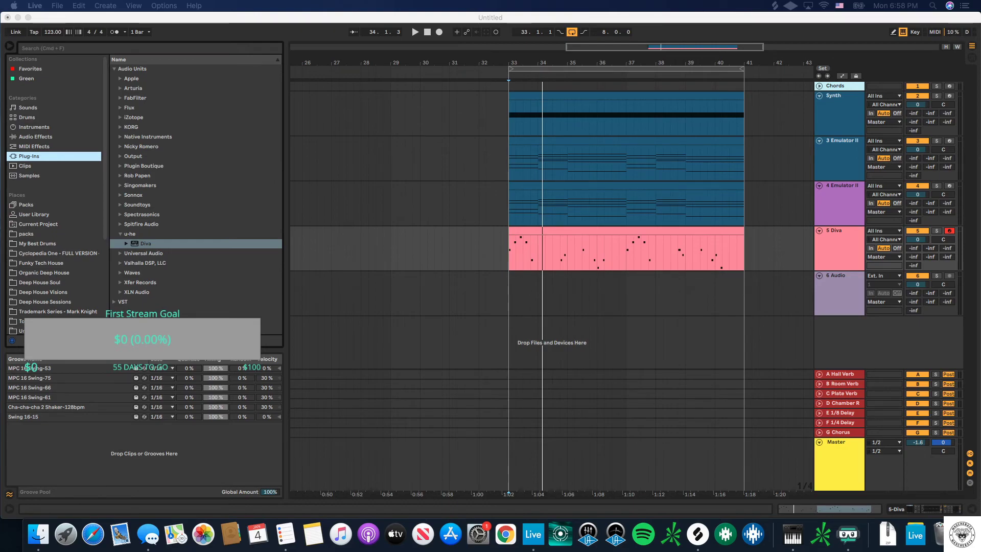
# Step: Place the Splice sample BBL_90_vocal_lights_out_Am on audio track 6 at bar 33 and open its clip for editing
pyautogui.moveTo(121, 309); pyautogui.dragTo(511, 313)
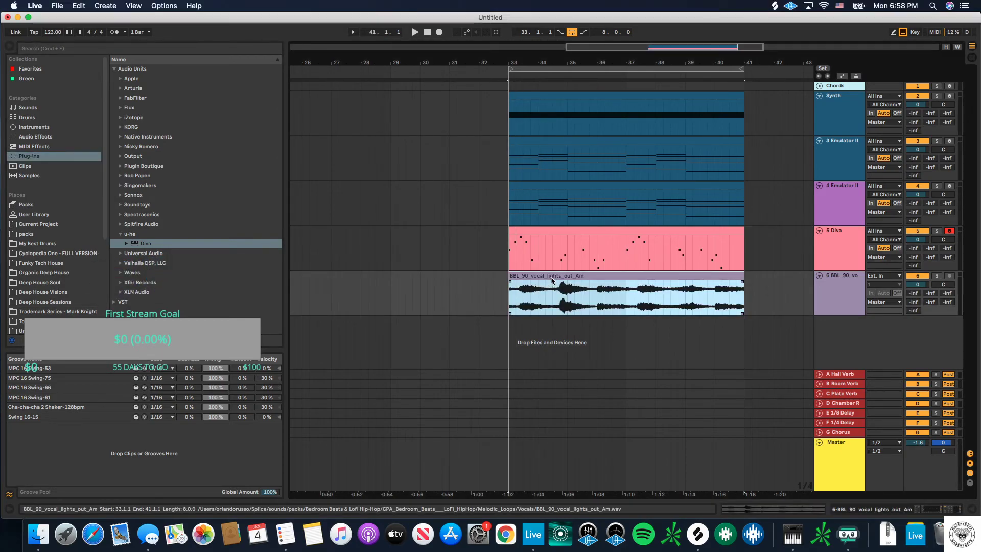
pyautogui.doubleClick(552, 280)
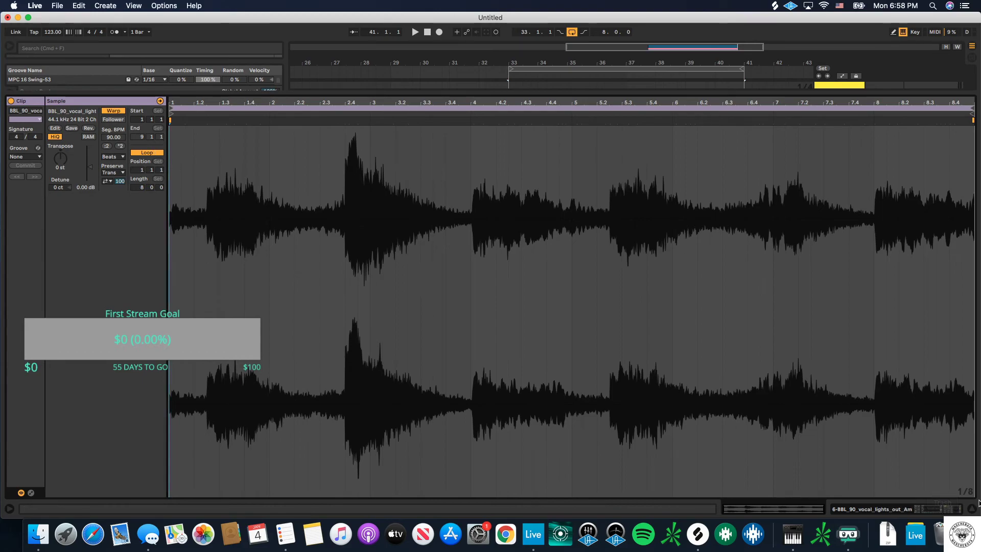
# Step: Show the vocal track's devices, set the Utility gain to -20.2 dB and play the loop
pyautogui.click(971, 509)
pyautogui.doubleClick(857, 315)
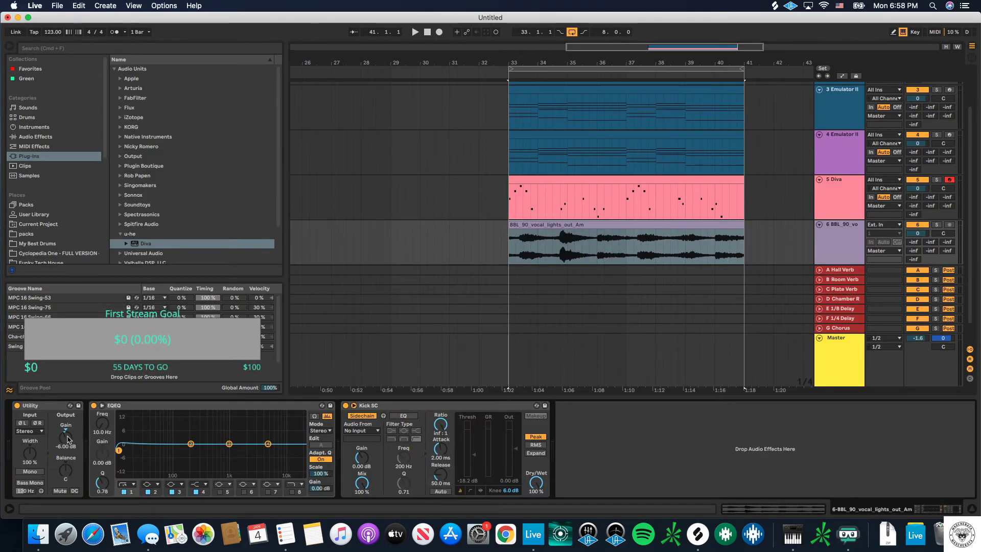
pyautogui.press('space')
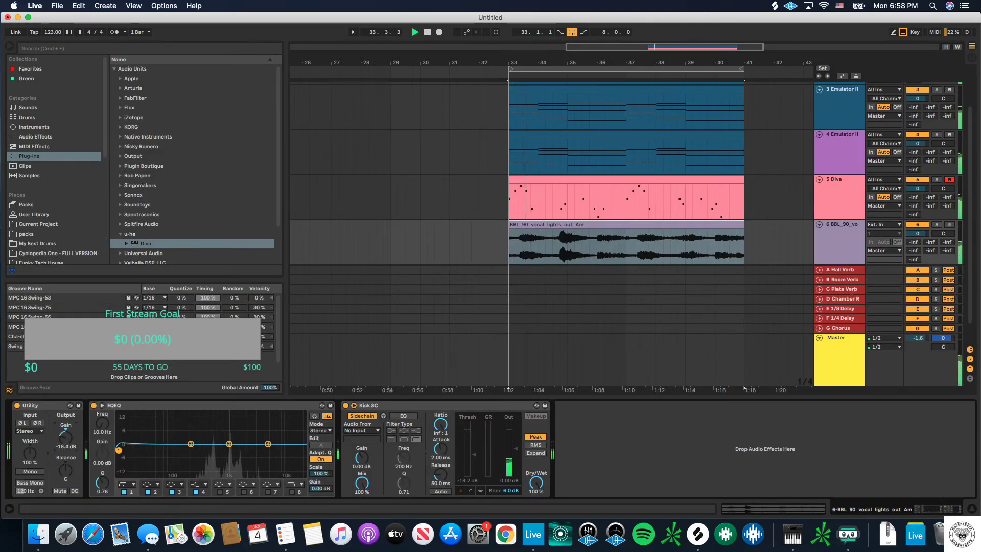
pyautogui.click(527, 258)
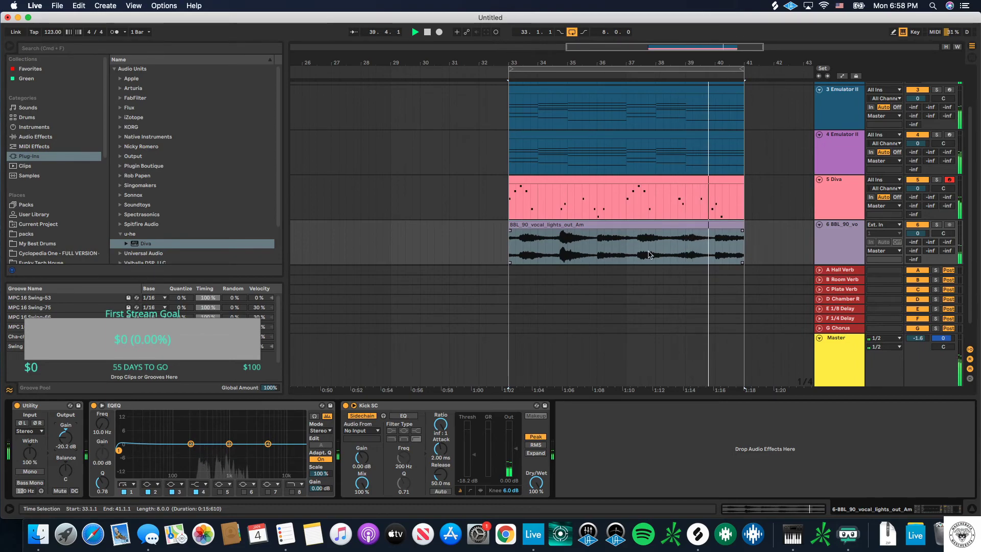
# Step: Split the vocal clip on track 6 at 38.3.1 and at 34.4.1
pyautogui.click(671, 251)
pyautogui.press('super+e')
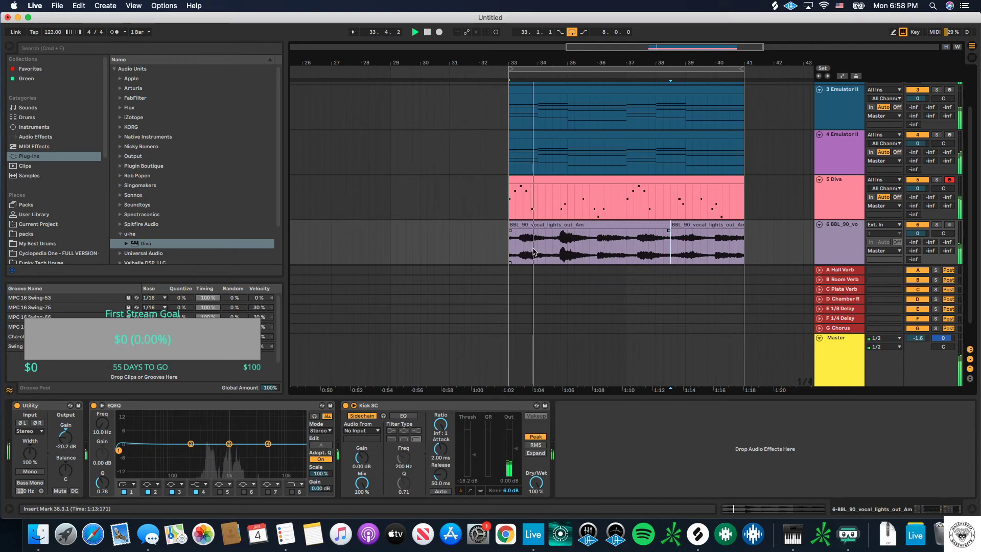
pyautogui.click(517, 249)
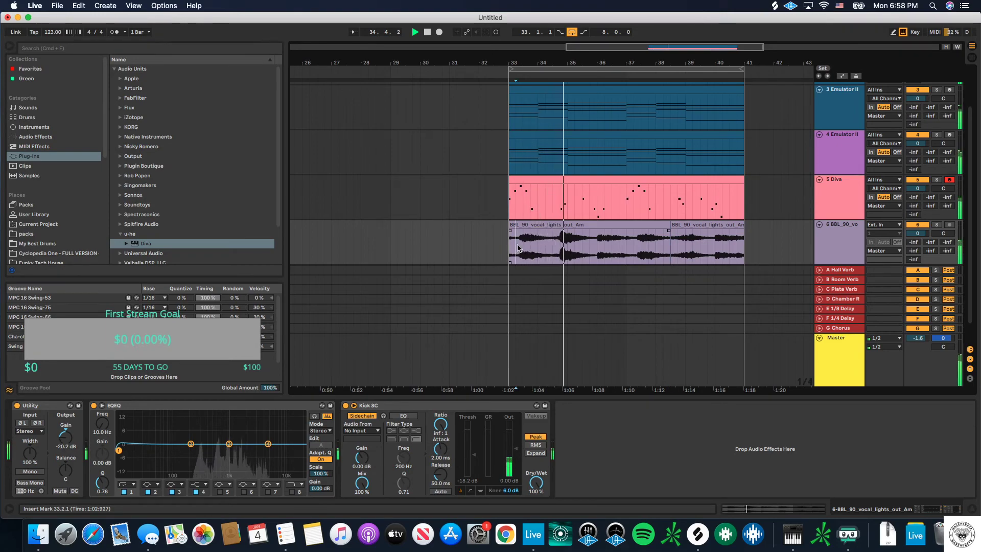
pyautogui.click(528, 247)
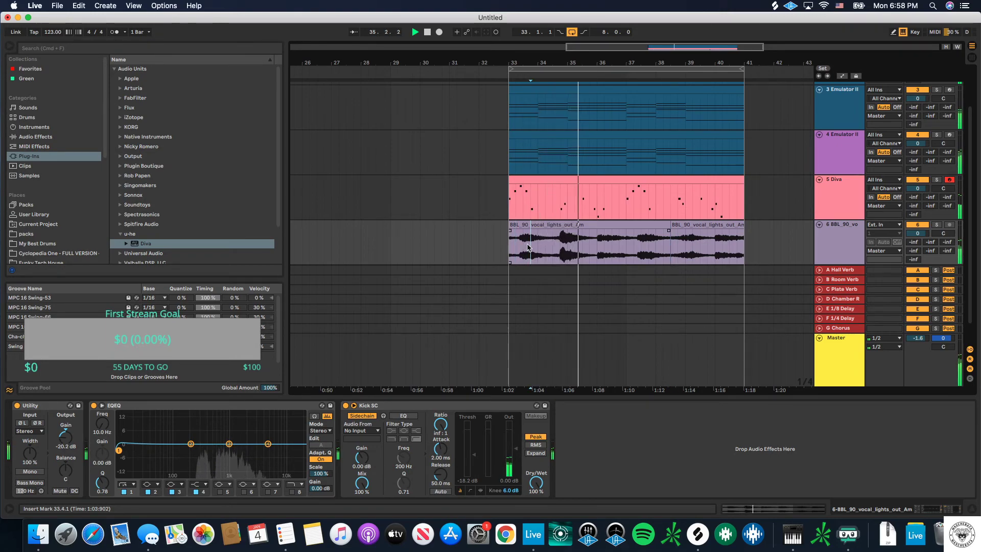
pyautogui.click(560, 244)
pyautogui.press('super+e')
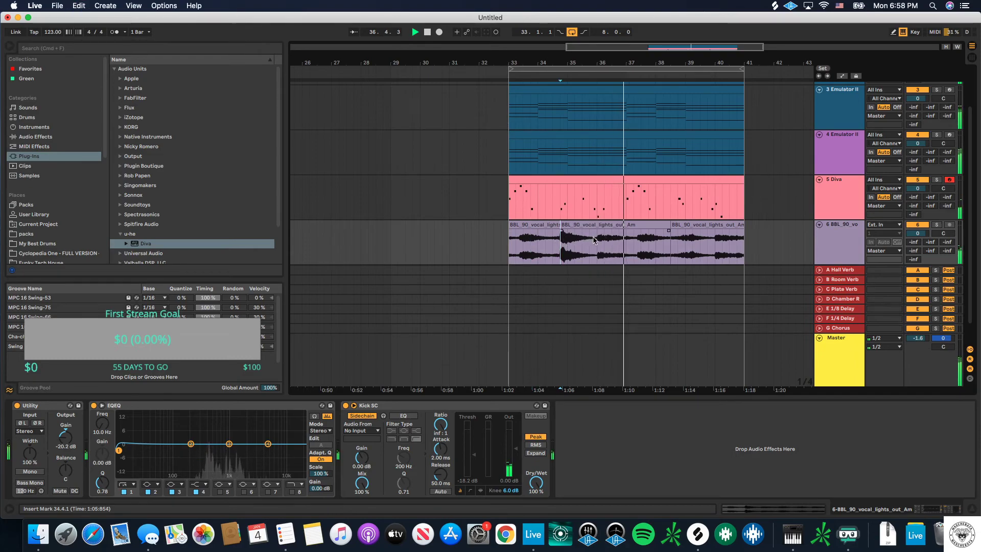
# Step: Move the vocal slice at 34.4.1 to bar 33, remove its audio from 34.2.1 to 34.4.1 and fade in its start
pyautogui.moveTo(560, 244); pyautogui.dragTo(539, 236)
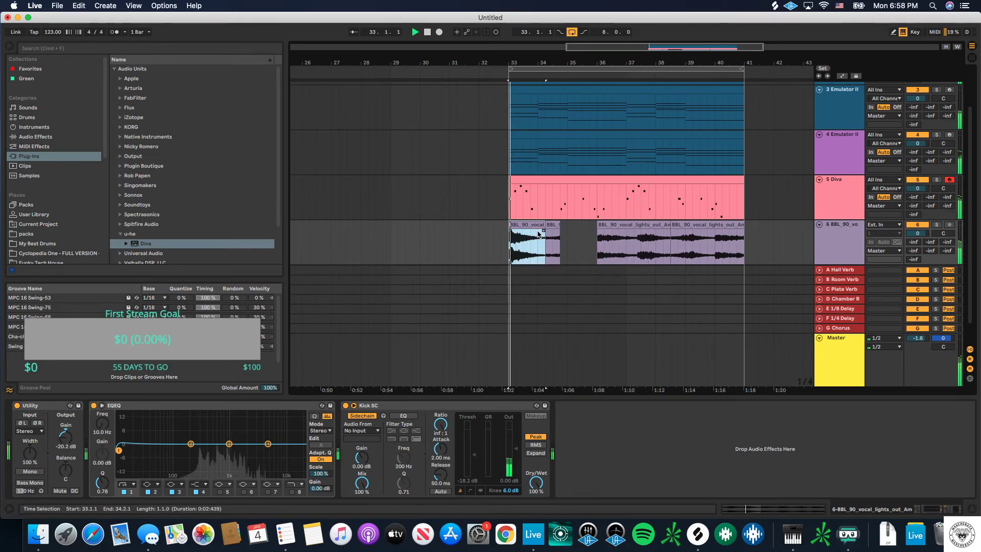
pyautogui.click(555, 226)
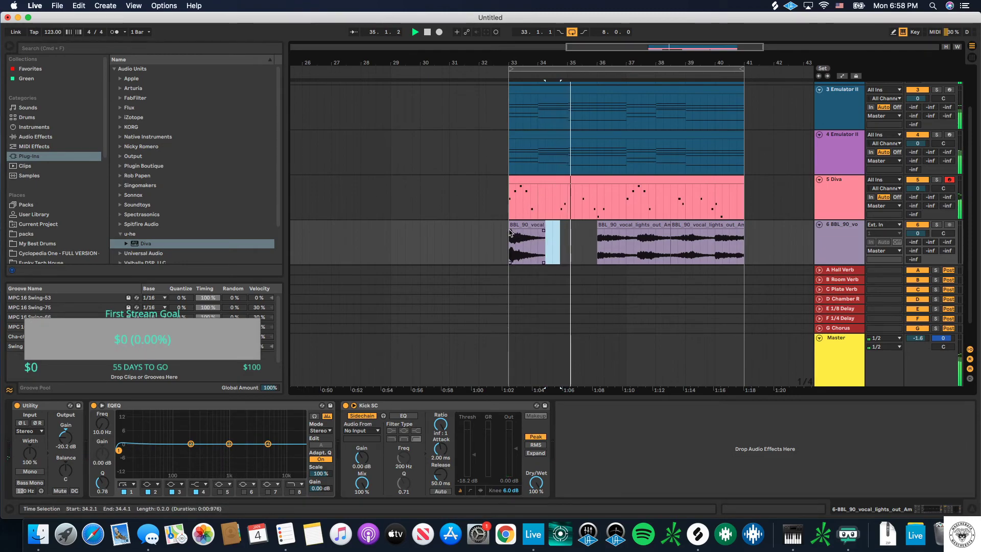
pyautogui.moveTo(511, 231); pyautogui.dragTo(521, 231)
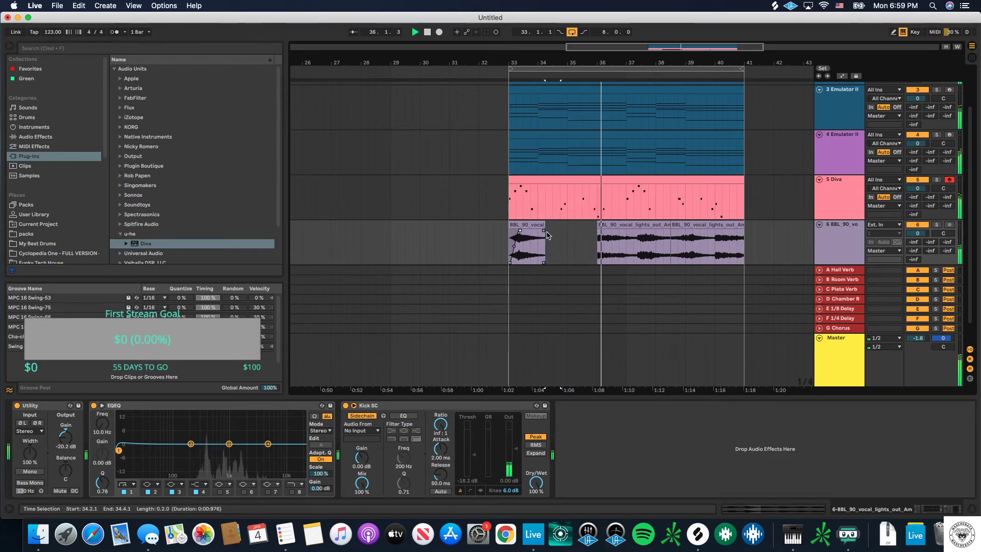
# Step: Split the vocal slice that starts at bar 36 at 37.1.1
pyautogui.click(625, 245)
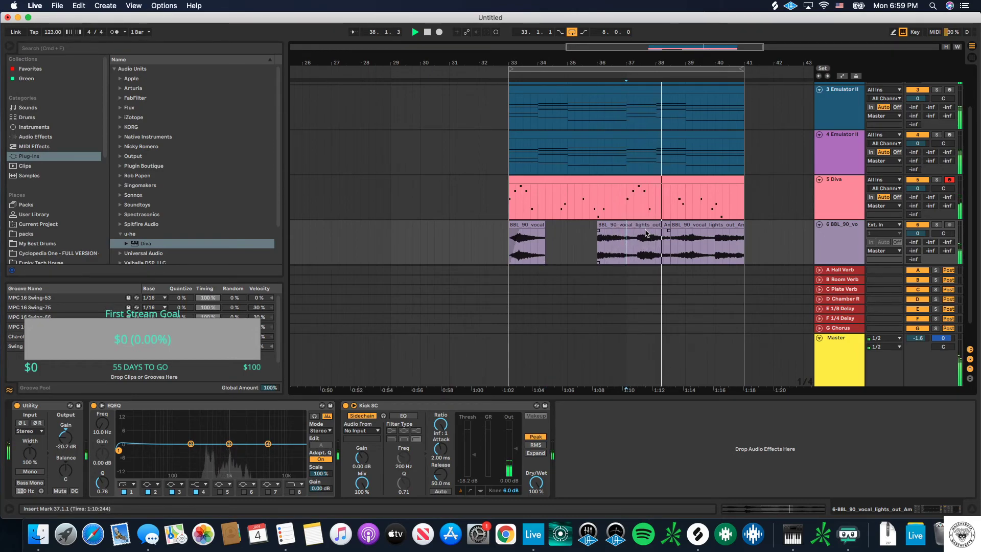
pyautogui.click(630, 235)
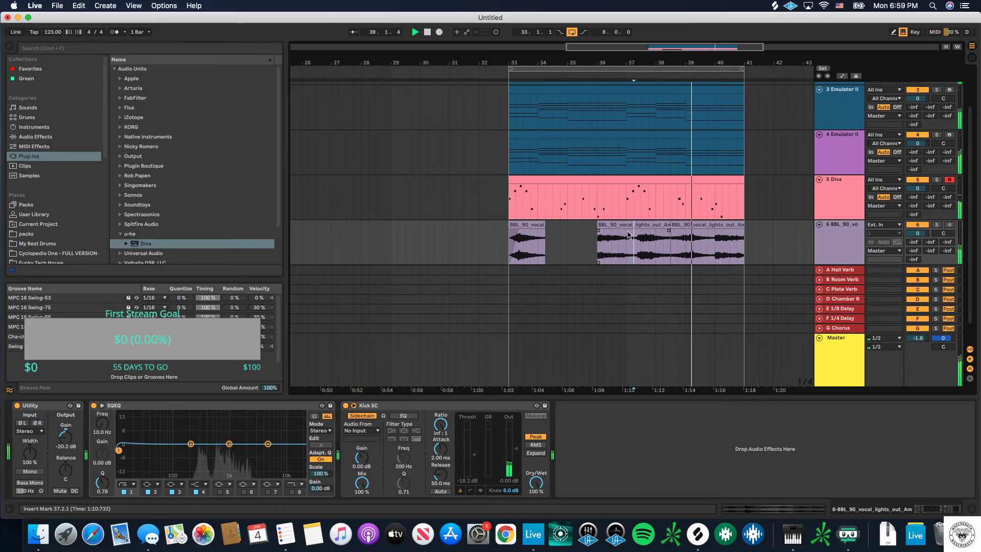
pyautogui.click(626, 235)
pyautogui.press('cmd+e')
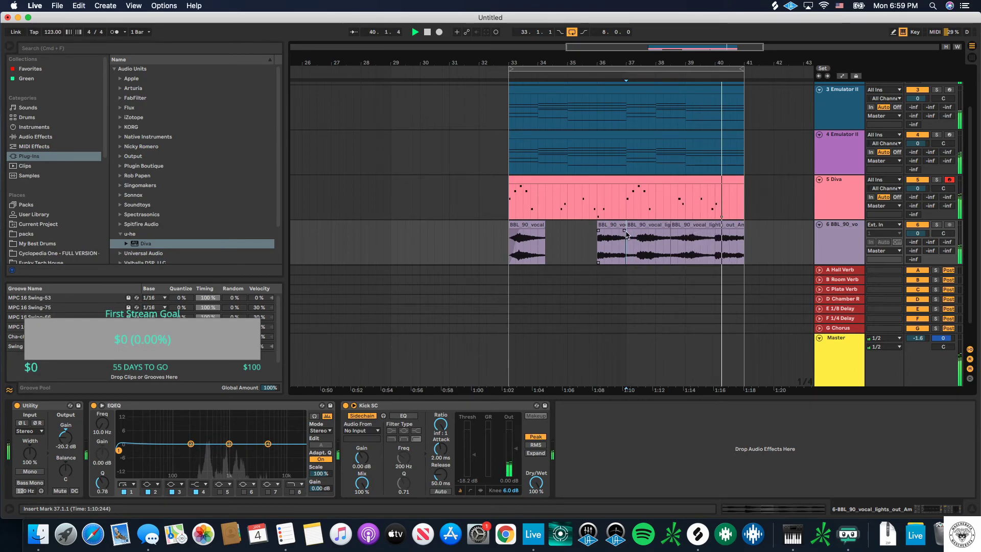
# Step: Crossfade the vocal slices around 37.2 and 38.3, and set a low cut at 141 Hz in the vocal's EQ
pyautogui.click(632, 235)
pyautogui.moveTo(627, 230); pyautogui.dragTo(647, 236)
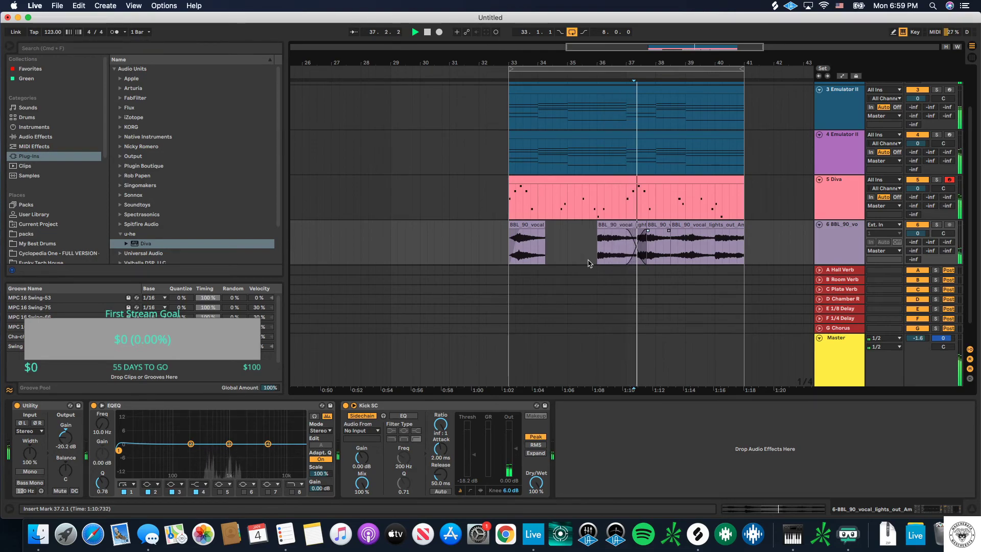
pyautogui.moveTo(668, 231); pyautogui.dragTo(664, 232)
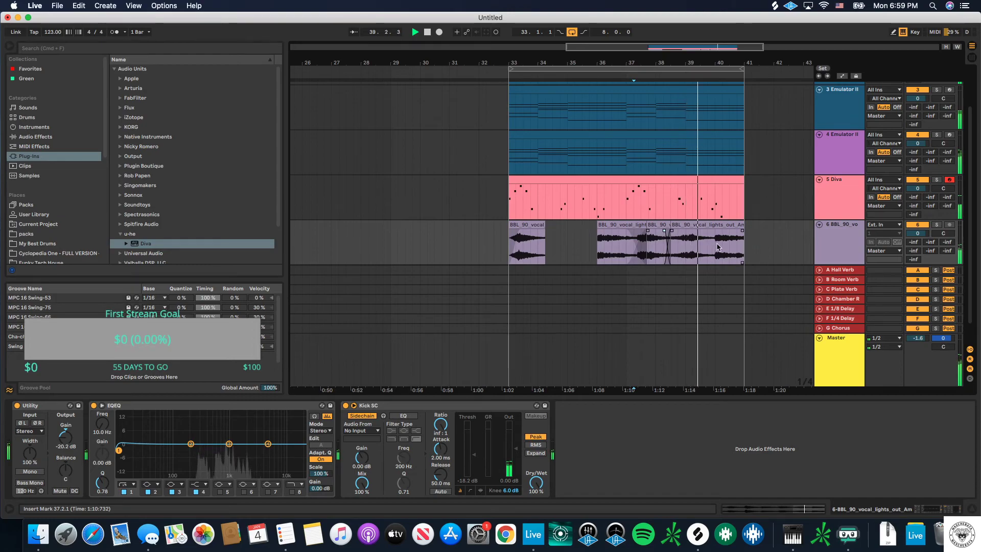
pyautogui.click(714, 248)
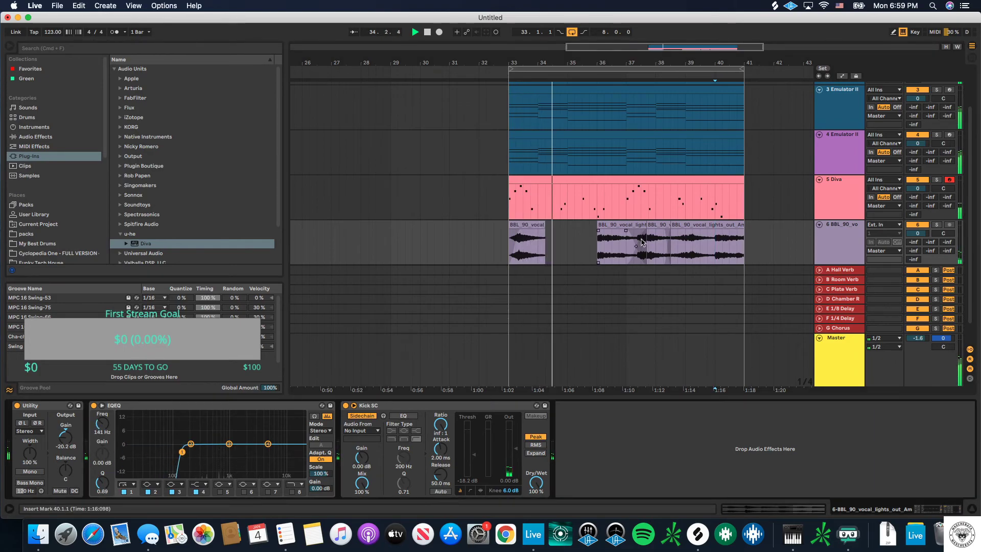
# Step: Move the short vocal slice before 38.3.1 to 35.2.1 and play the arrangement from bar 33
pyautogui.click(661, 227)
pyautogui.moveTo(661, 227); pyautogui.dragTo(593, 236)
pyautogui.press('space')
pyautogui.click(507, 247)
pyautogui.press('space')
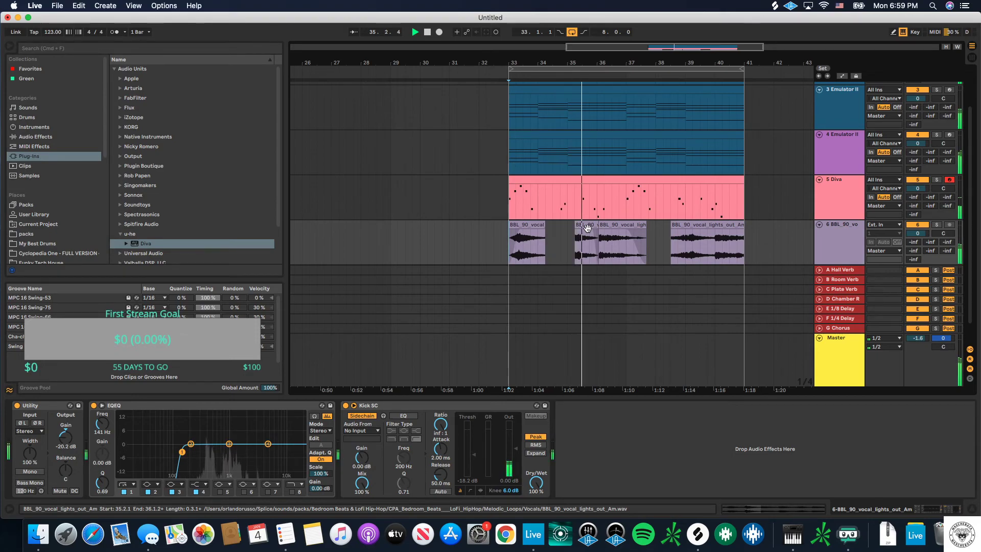
# Step: Reverse the short vocal slice at 35.2.1 and play from there
pyautogui.click(614, 226)
pyautogui.click(588, 227)
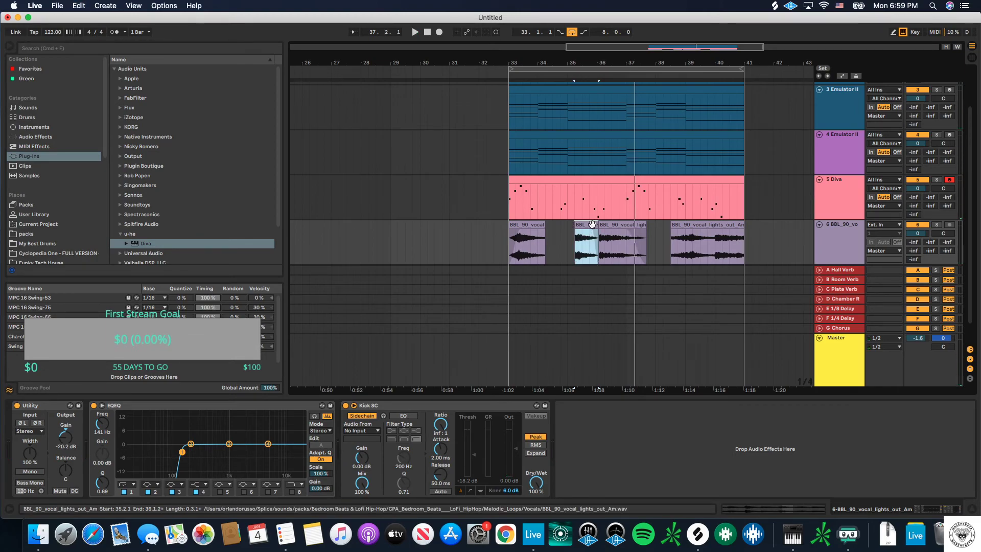
pyautogui.press('r')
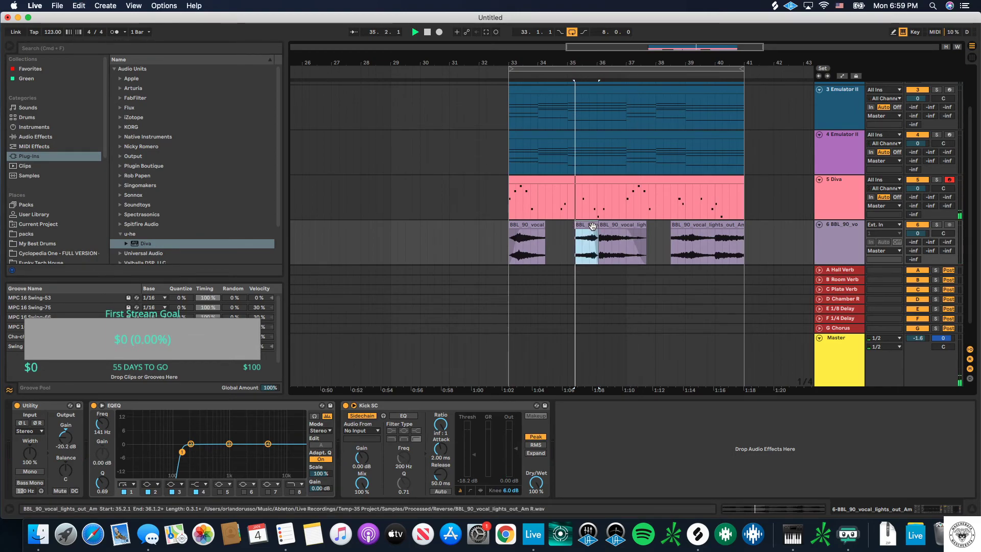
pyautogui.press('space')
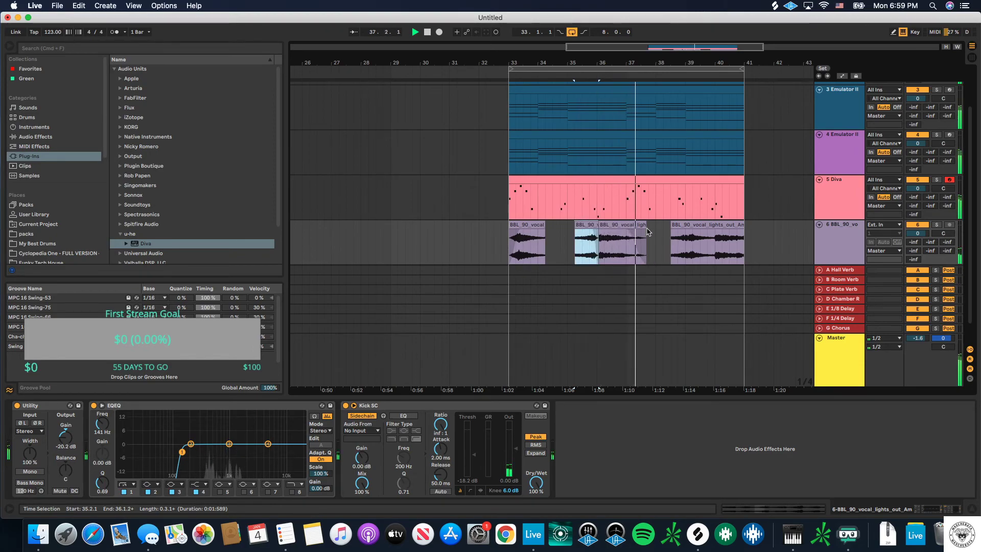
# Step: Trim the vocal slice after bar 36 to end at bar 37, and copy the bar 33 slice to 37.1.1
pyautogui.moveTo(646, 230); pyautogui.dragTo(624, 230)
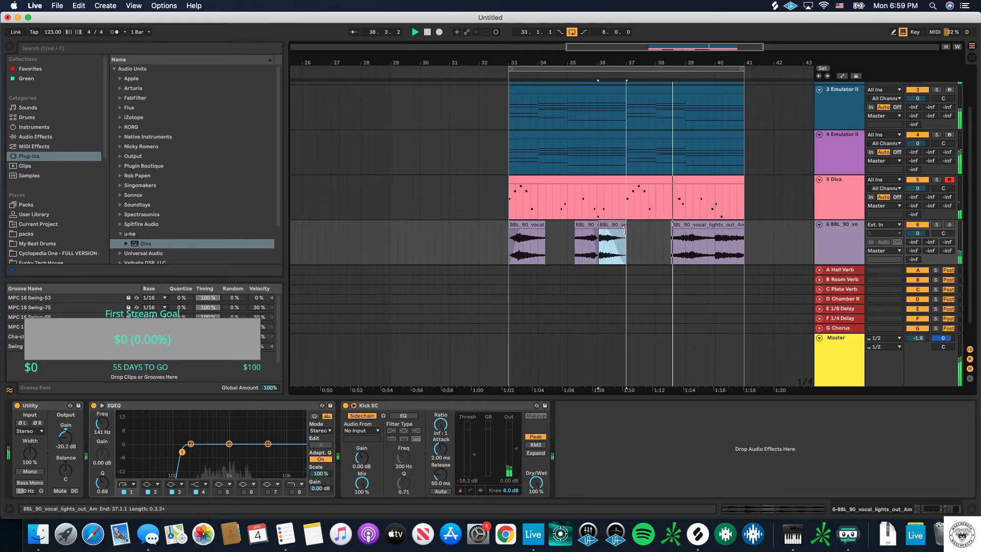
pyautogui.click(530, 223)
pyautogui.moveTo(531, 223); pyautogui.dragTo(649, 242)
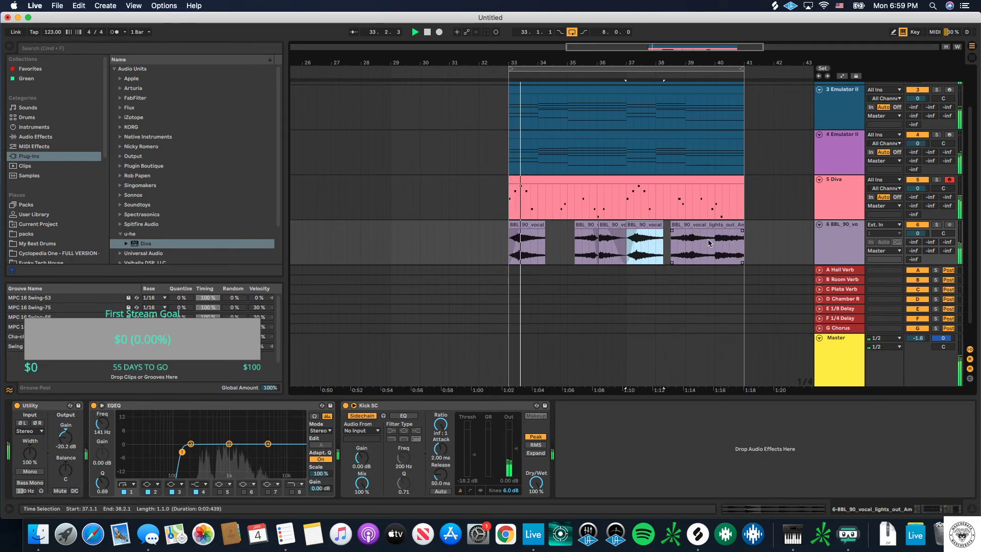
# Step: Fade out the end of the bar 33 vocal slice and fade in the start of the last slice at 38.3.1
pyautogui.moveTo(544, 232); pyautogui.dragTo(532, 237)
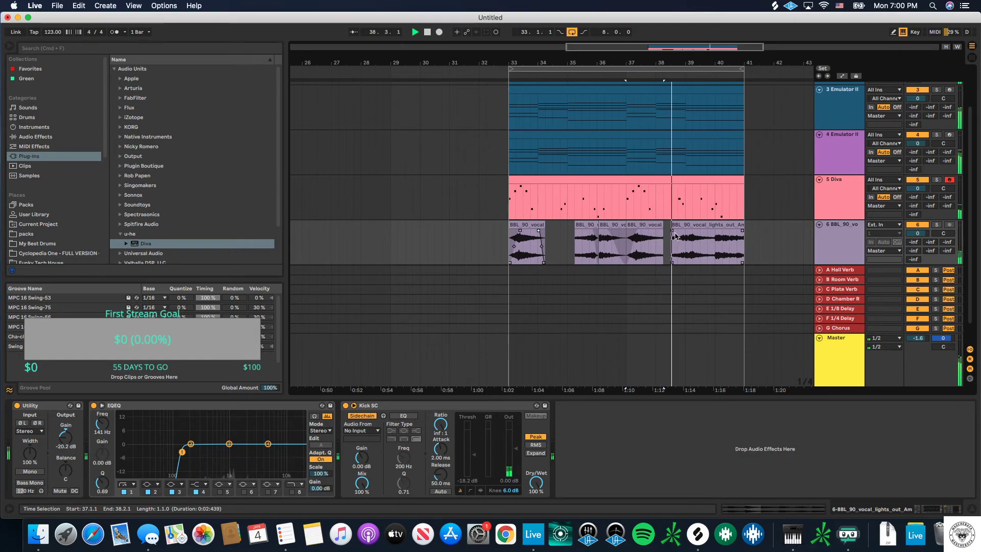
pyautogui.moveTo(673, 234); pyautogui.dragTo(686, 236)
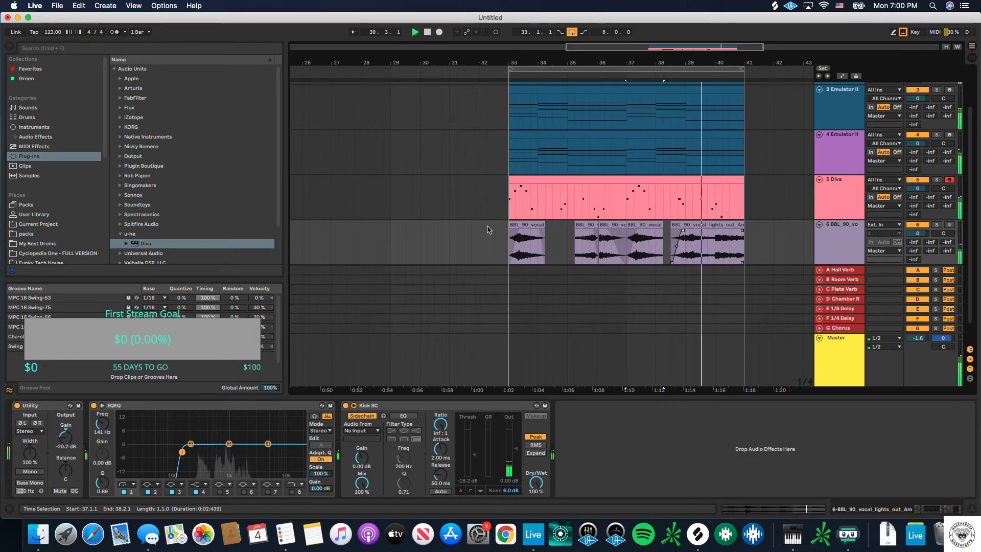
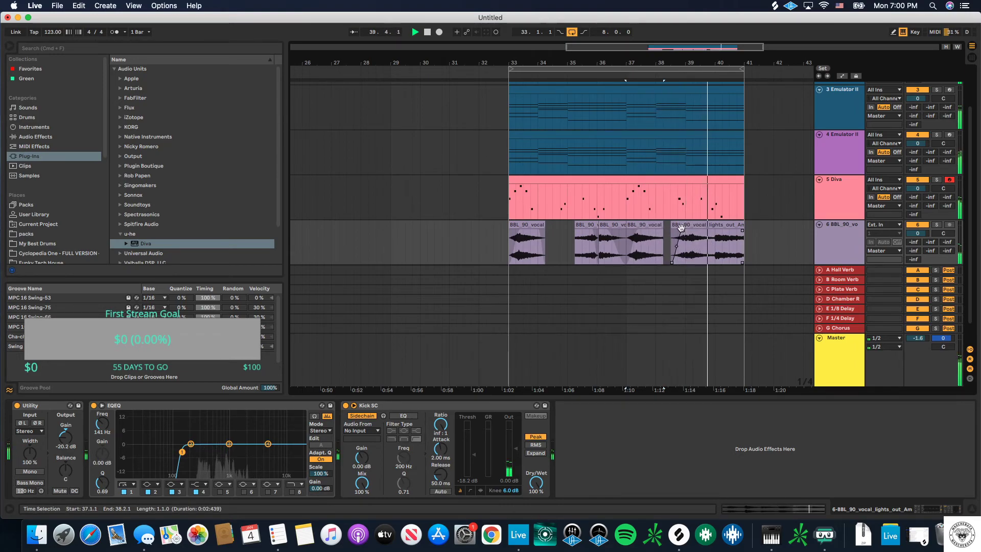
# Step: Split the last vocal slice at 40.1.1 and move its first part to start at 39.2.1
pyautogui.click(711, 241)
pyautogui.press('super+e')
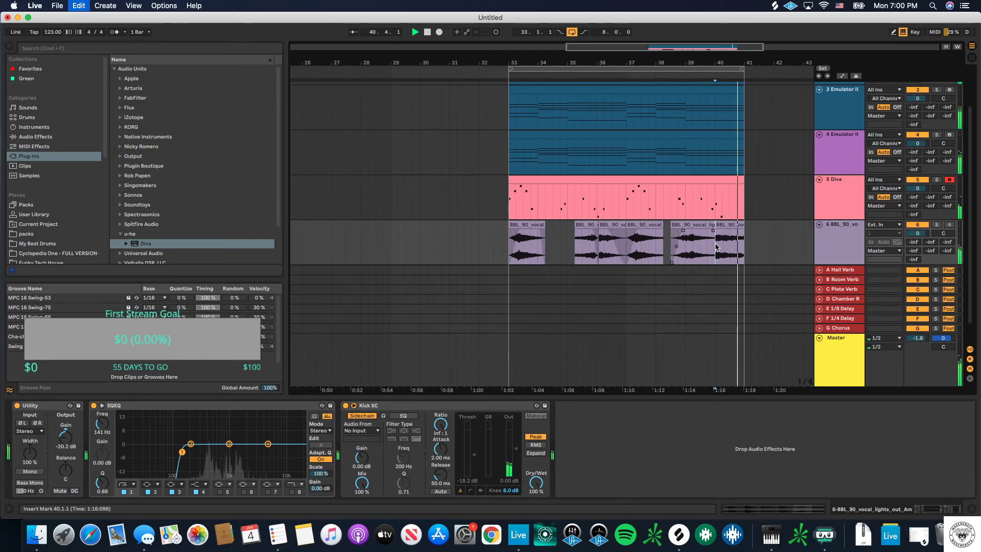
pyautogui.moveTo(692, 228); pyautogui.dragTo(722, 228)
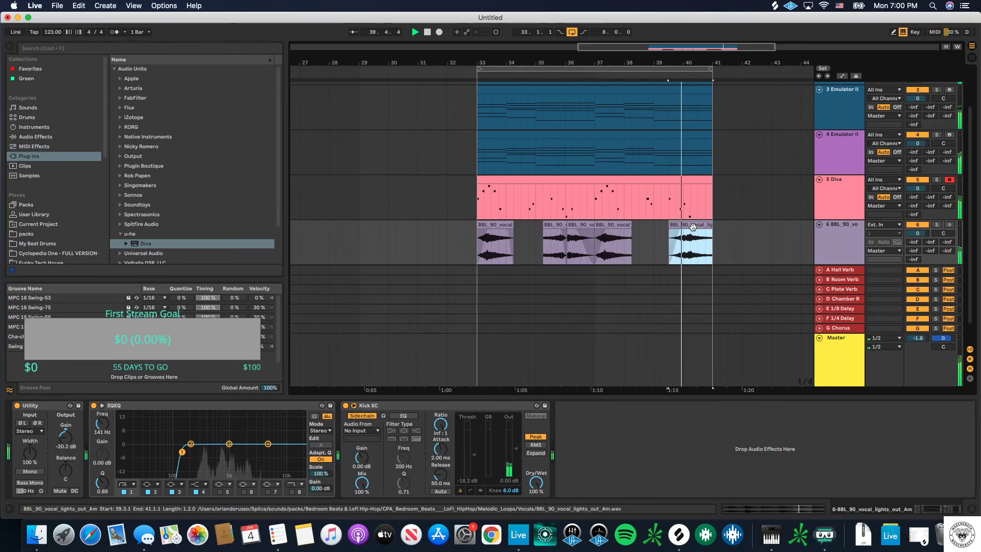
pyautogui.moveTo(692, 226); pyautogui.dragTo(705, 233)
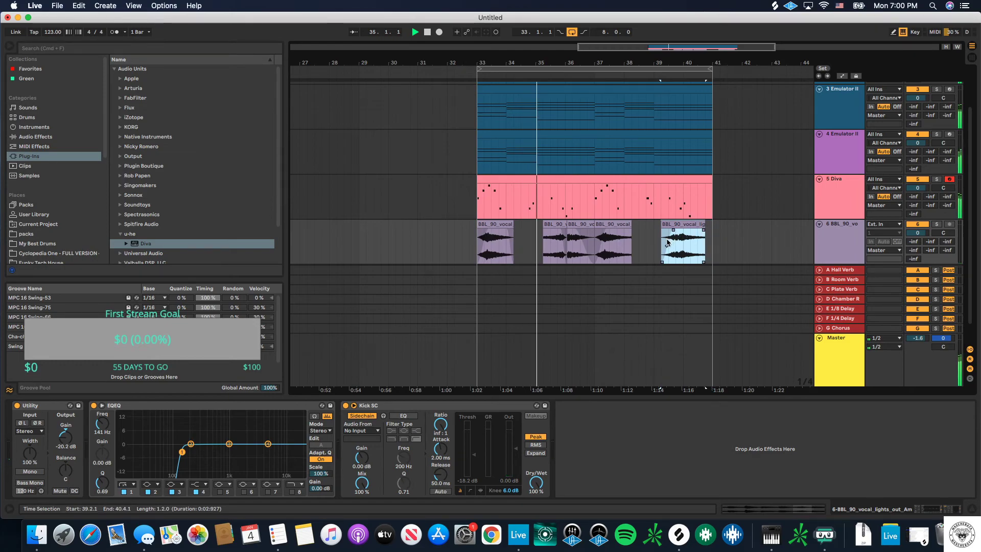
# Step: Loop bars 37 to 41 and try the last vocal slice at 39.1.1 before returning it to 39.2.1
pyautogui.moveTo(477, 69); pyautogui.dragTo(596, 75)
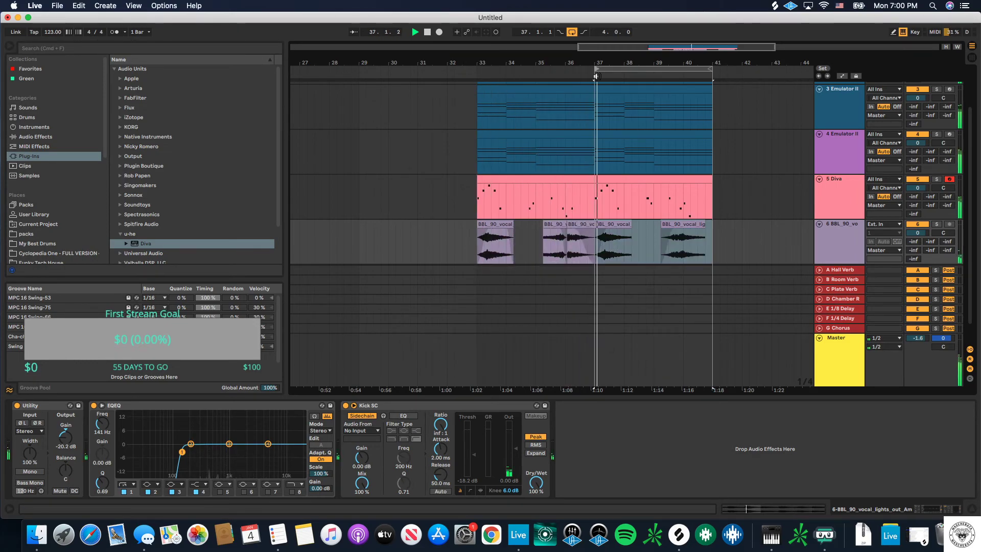
pyautogui.scroll(3, 683, 255)
pyautogui.scroll(3, 682, 255)
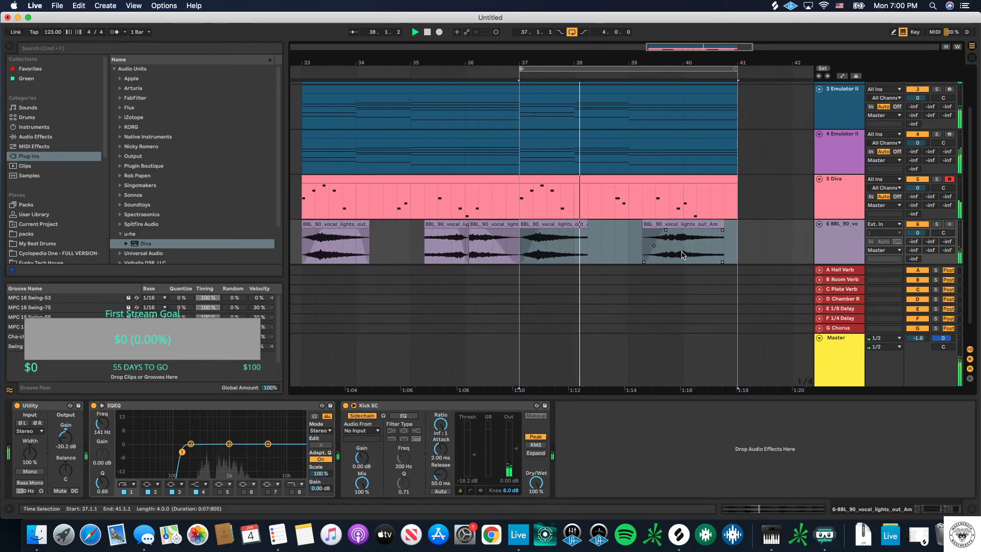
pyautogui.hscroll(2, 682, 255)
pyautogui.scroll(-1, 678, 252)
pyautogui.hscroll(1, 676, 251)
pyautogui.scroll(-1, 676, 251)
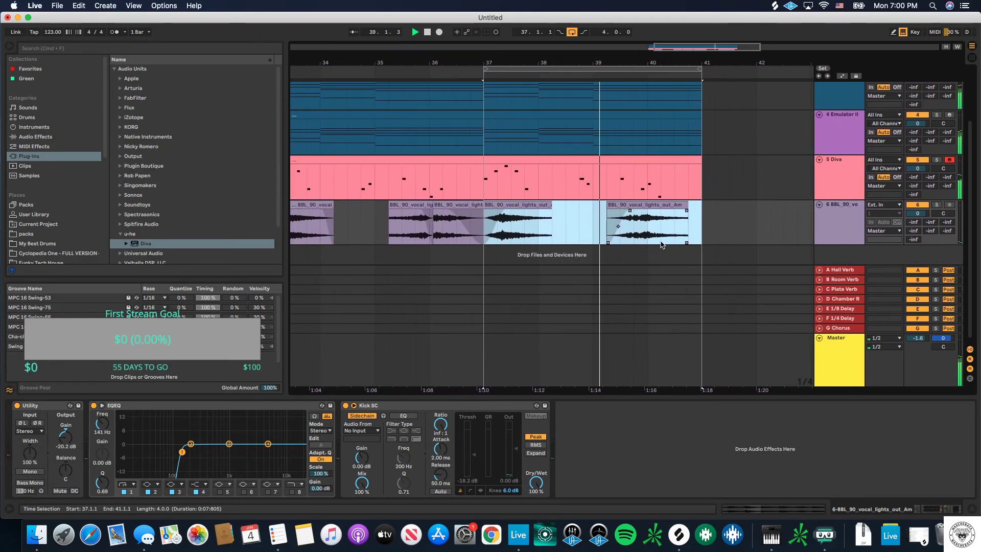
pyautogui.moveTo(645, 205); pyautogui.dragTo(629, 205)
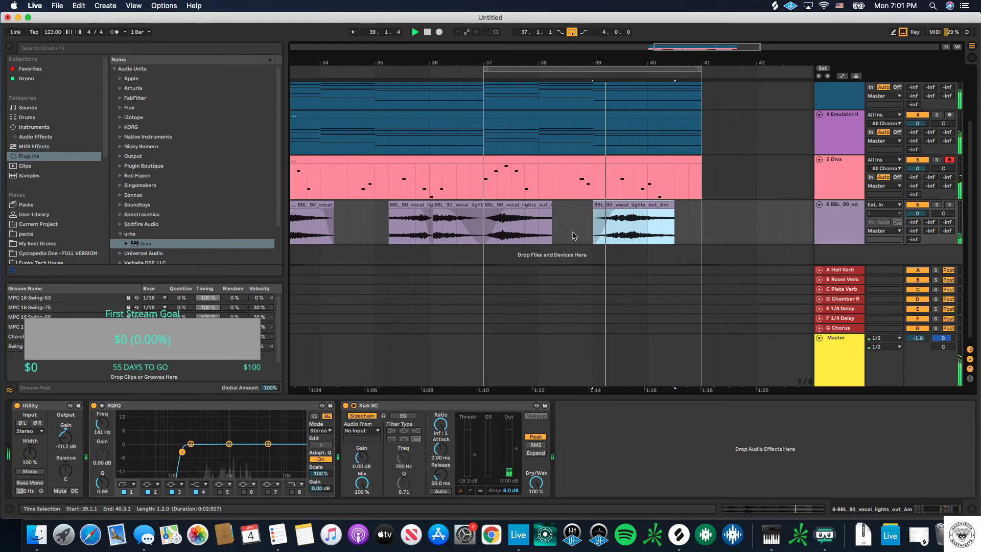
pyautogui.moveTo(611, 205); pyautogui.dragTo(623, 204)
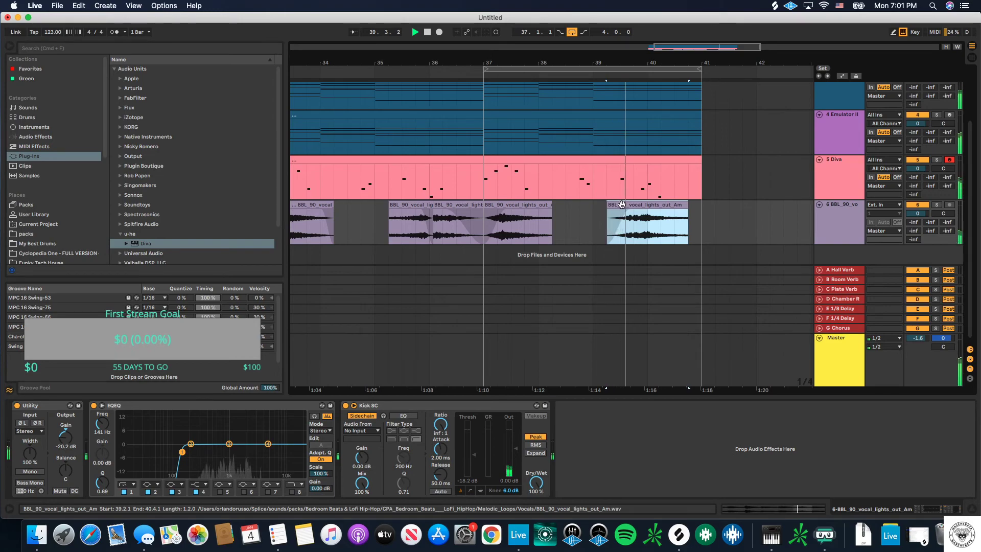
pyautogui.click(590, 221)
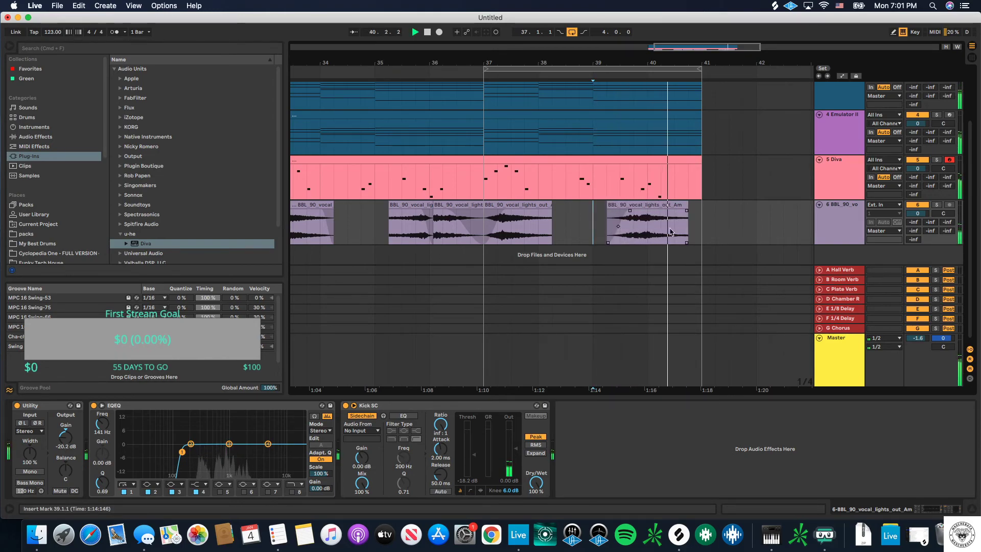
# Step: Extend the loop back to bars 33 to 41 and move the last vocal slice to 39.1.1
pyautogui.scroll(-5, 650, 204)
pyautogui.moveTo(570, 66); pyautogui.dragTo(460, 101)
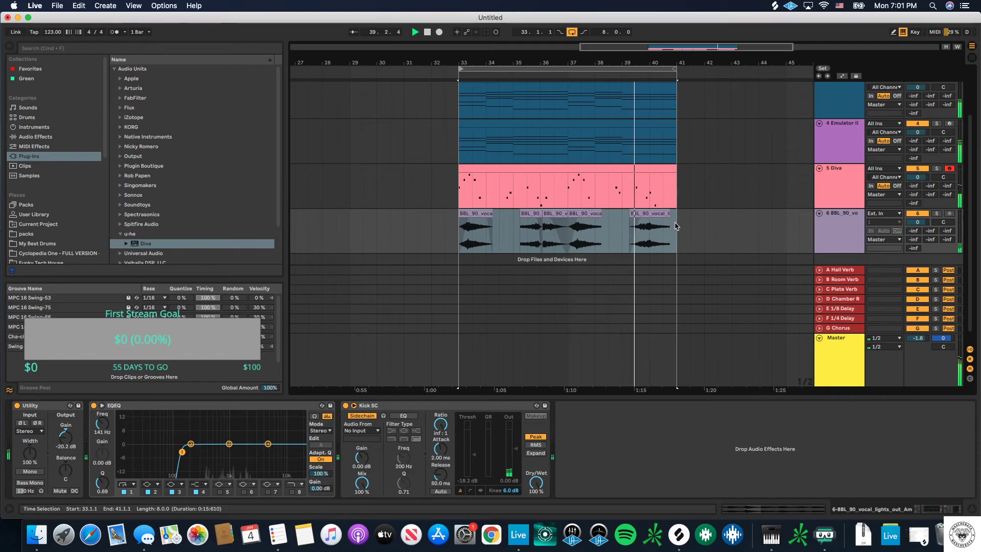
pyautogui.moveTo(650, 214); pyautogui.dragTo(644, 215)
pyautogui.click(648, 213)
pyautogui.click(566, 235)
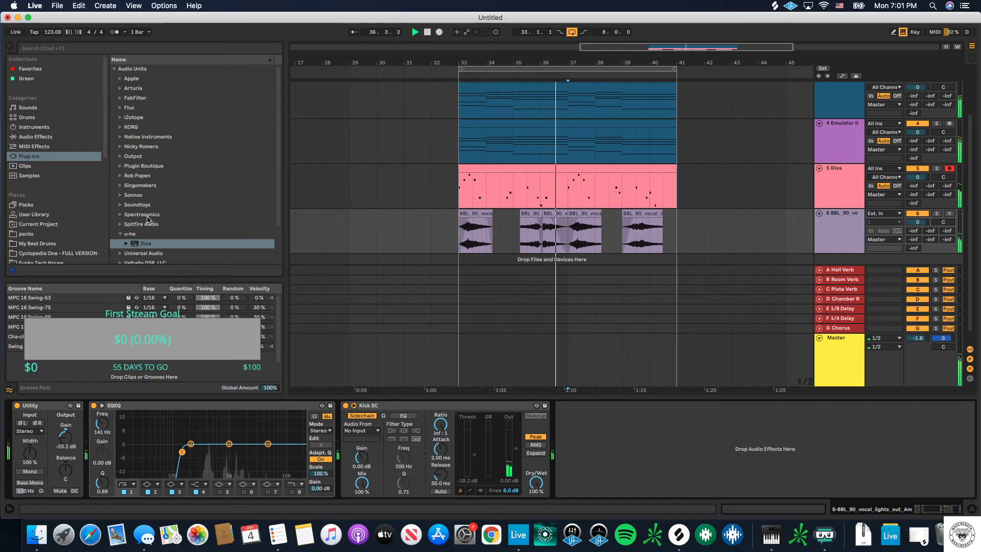
# Step: Add the ValhallaRoom reverb after Kick SC in the vocal track's device chain
pyautogui.scroll(-3, 160, 246)
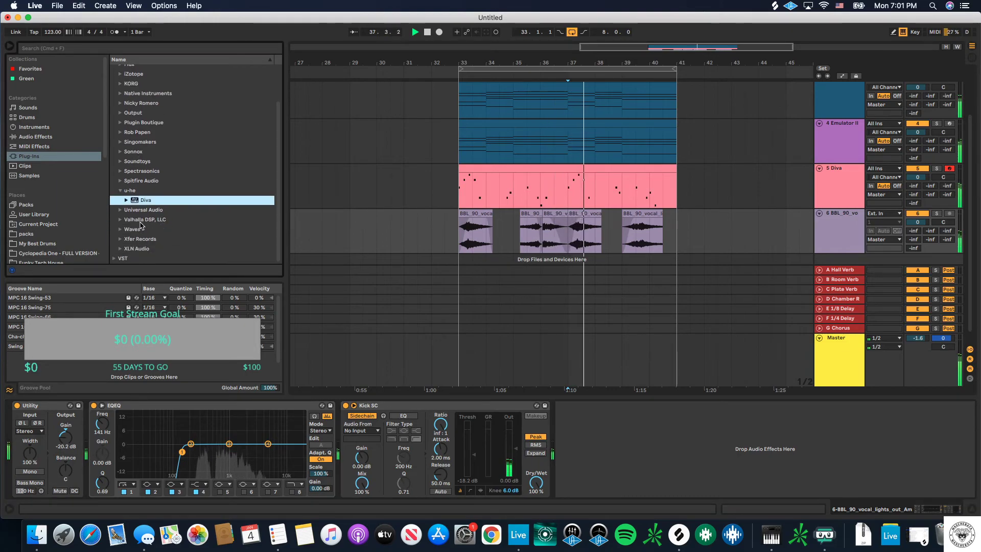
pyautogui.click(141, 220)
pyautogui.moveTo(230, 266); pyautogui.dragTo(613, 456)
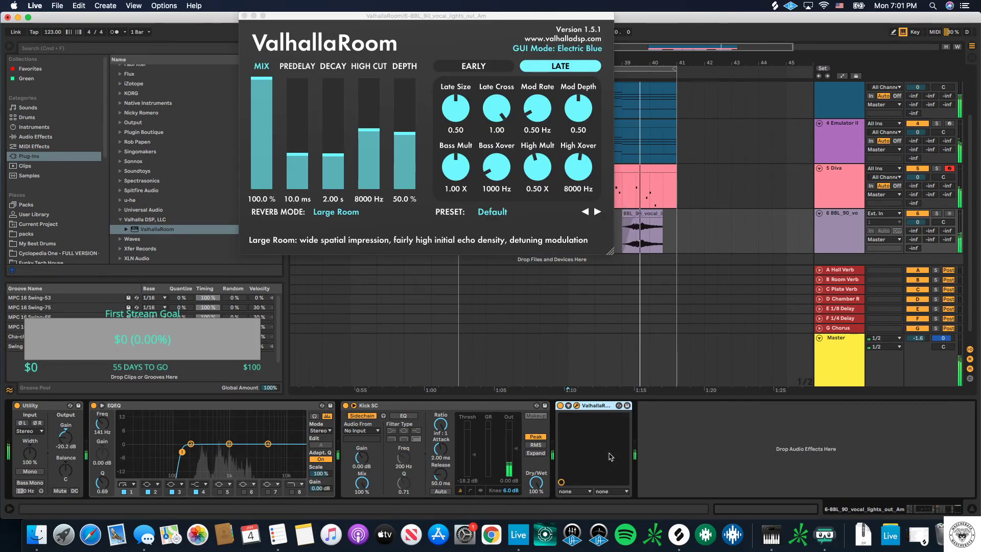
# Step: Move the last vocal slice to start at 39.2.1
pyautogui.click(647, 214)
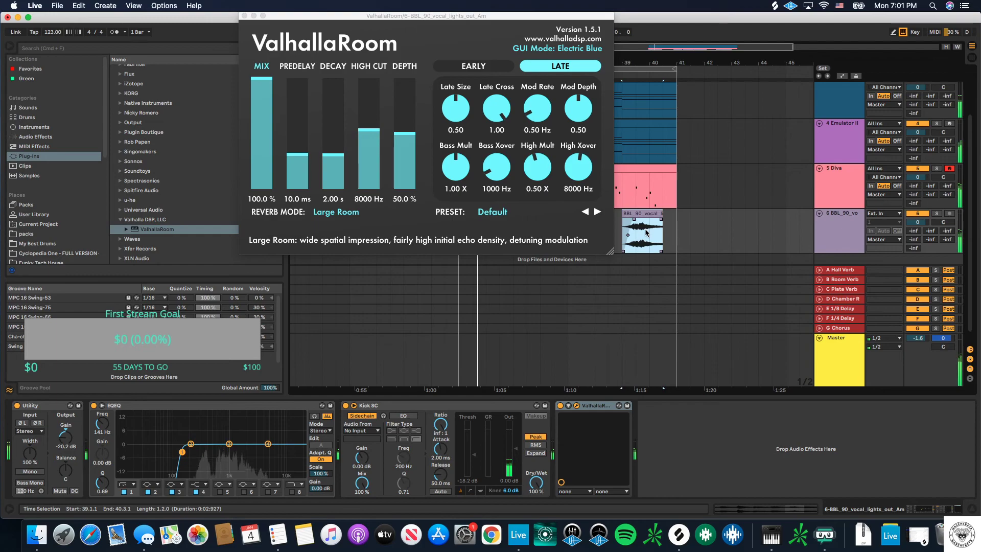
pyautogui.scroll(5, 645, 232)
pyautogui.moveTo(643, 213); pyautogui.dragTo(654, 214)
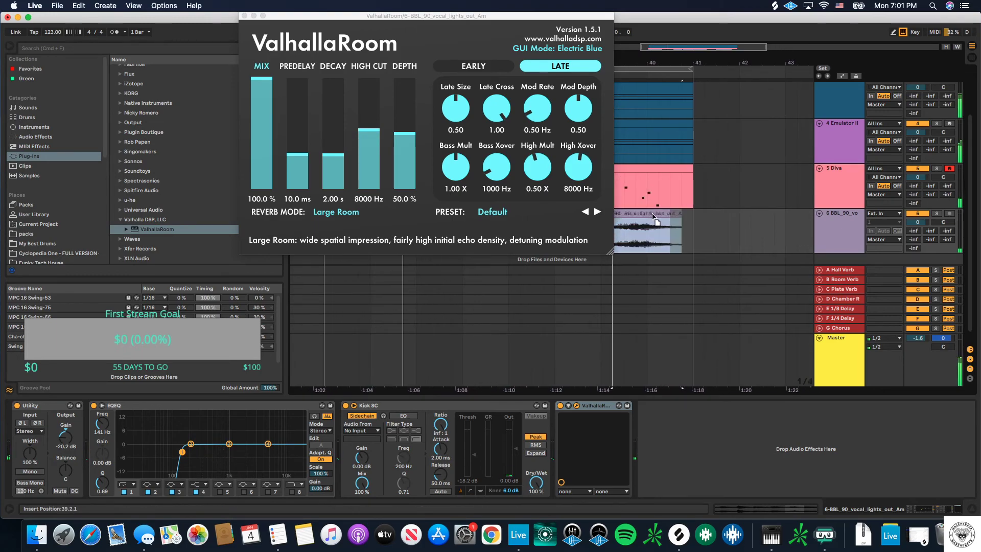
# Step: Set ValhallaRoom's mix to 89.9 % on the vocal track and close the plug-in window
pyautogui.scroll(-3, 643, 230)
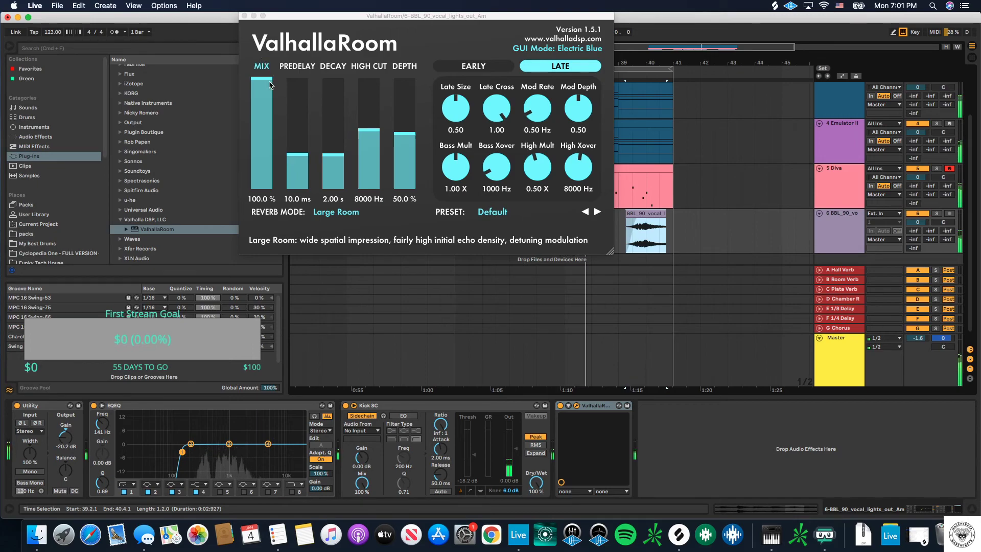
pyautogui.moveTo(270, 86); pyautogui.dragTo(269, 91)
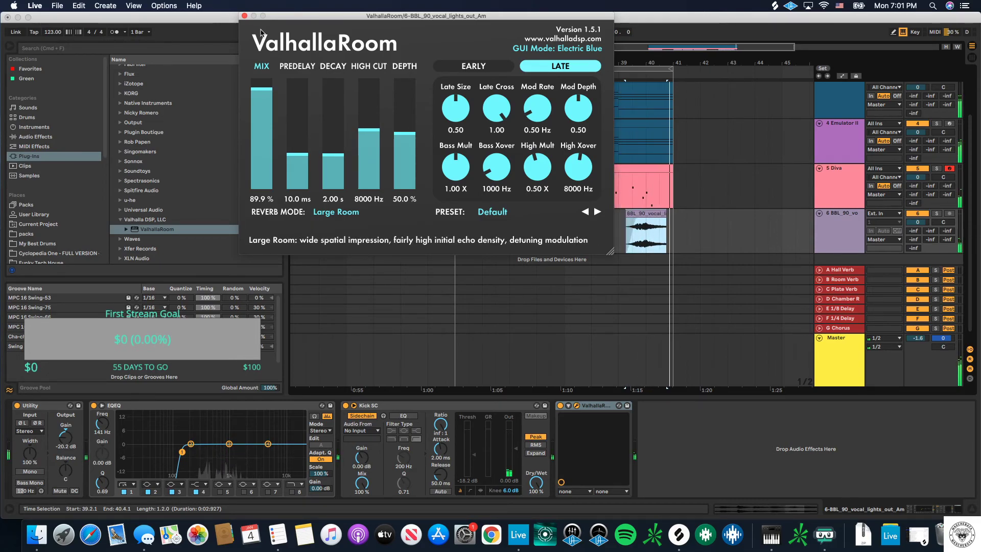
pyautogui.click(245, 16)
# Step: Replay the arrangement from 39.1.3 to check the last vocal slice with the reverb
pyautogui.scroll(5, 644, 227)
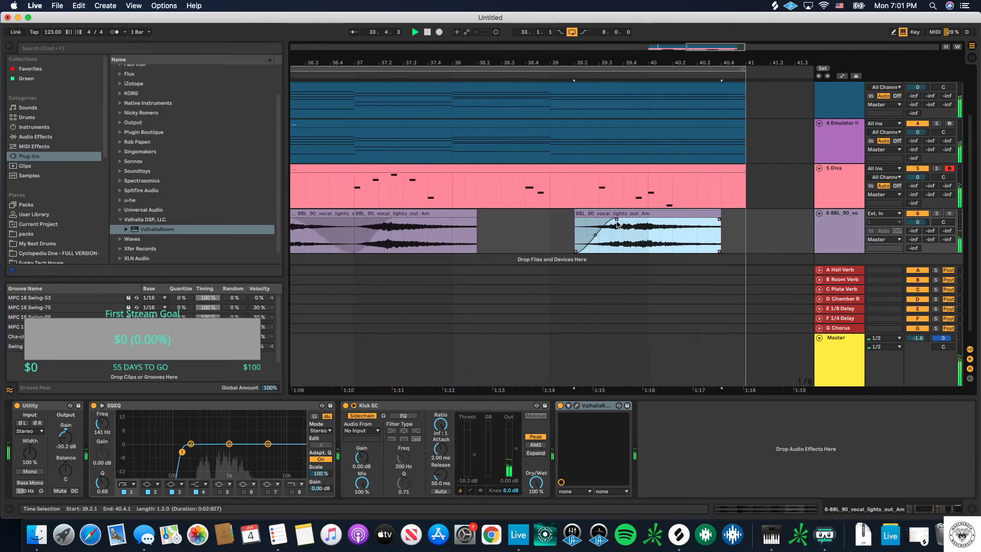
pyautogui.scroll(3, 616, 225)
pyautogui.moveTo(597, 212); pyautogui.dragTo(599, 213)
pyautogui.scroll(-5, 588, 225)
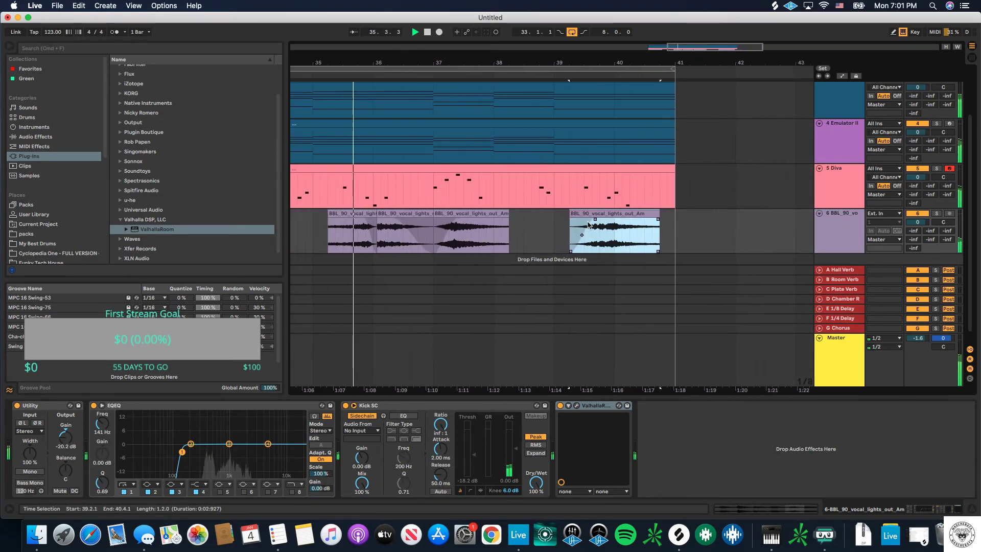
pyautogui.click(553, 236)
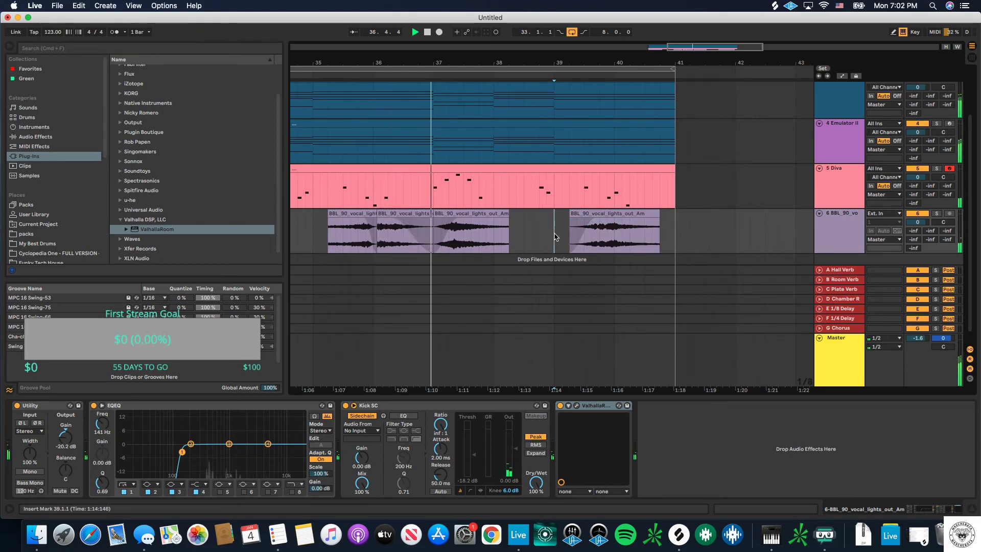
pyautogui.press('space')
pyautogui.click(592, 213)
pyautogui.click(562, 230)
pyautogui.press('space')
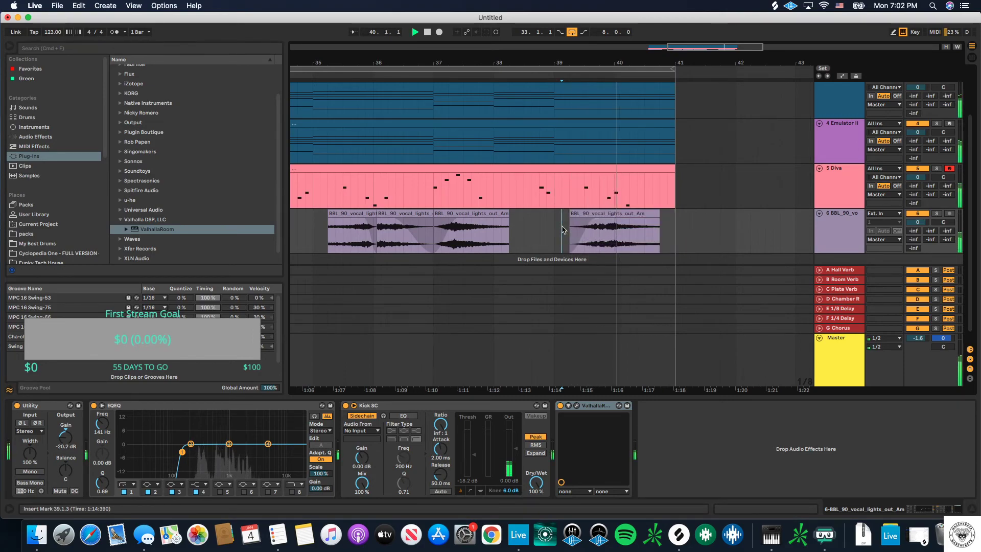
pyautogui.scroll(-3, 618, 223)
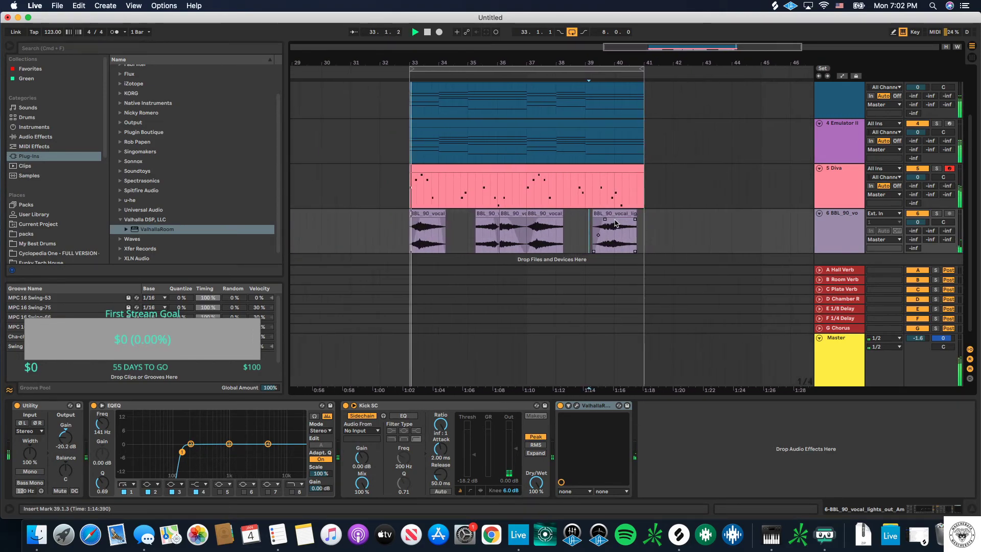
# Step: Set the vocal track's ValhallaRoom to 39.6 % mix, 3.5 ms predelay, 25.56 s decay and 54.4 % depth
pyautogui.scroll(-1, 567, 380)
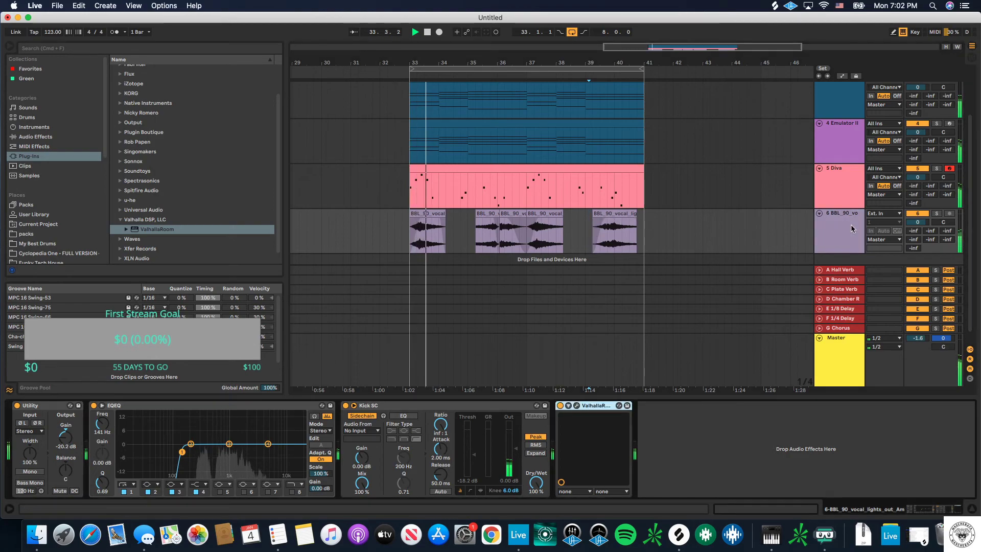
pyautogui.click(576, 405)
pyautogui.moveTo(254, 97); pyautogui.dragTo(264, 121)
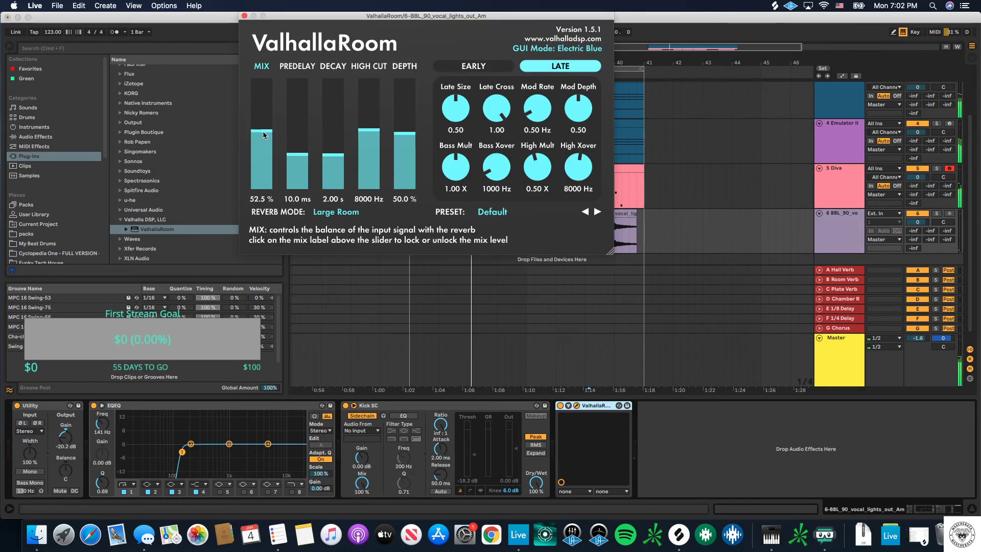
pyautogui.moveTo(332, 154); pyautogui.dragTo(330, 122)
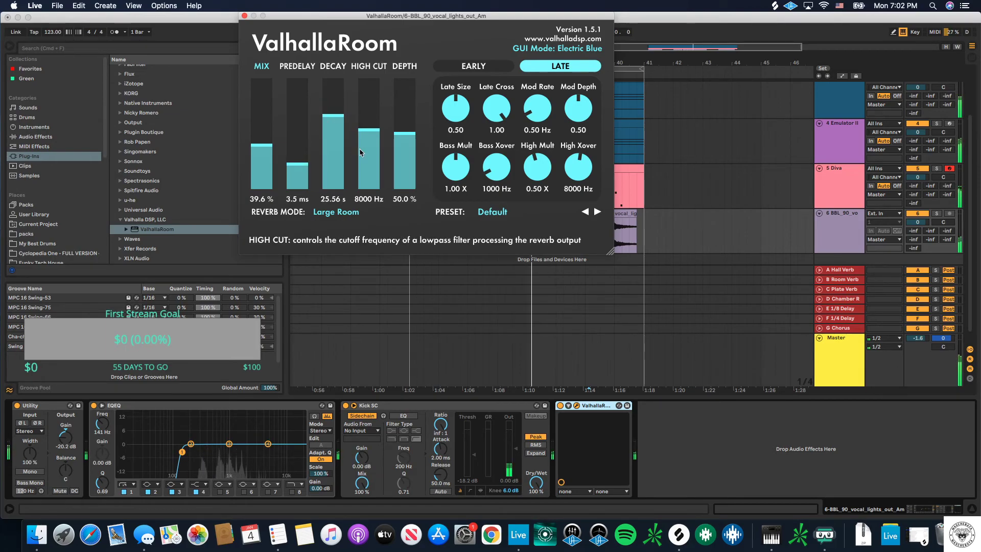
pyautogui.moveTo(407, 140); pyautogui.dragTo(407, 131)
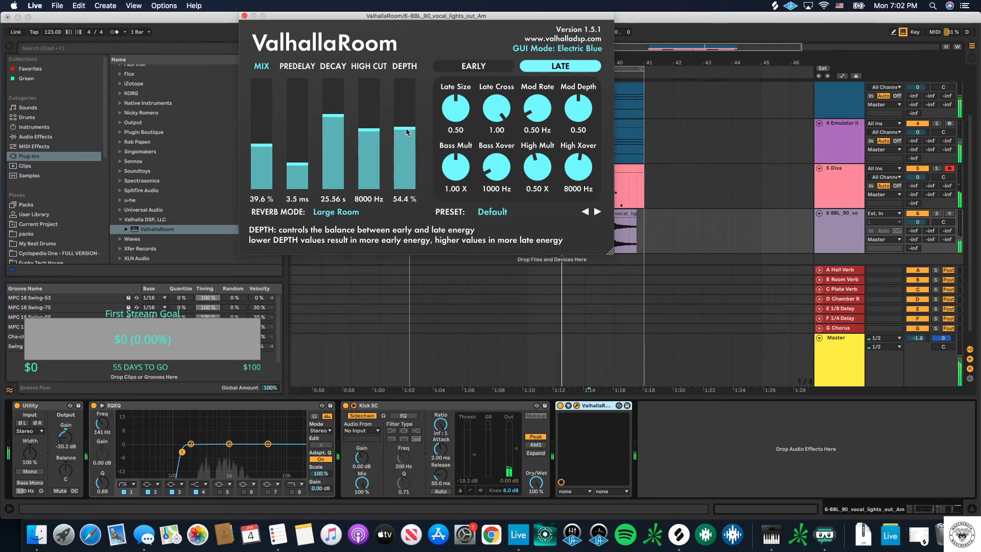
pyautogui.click(245, 17)
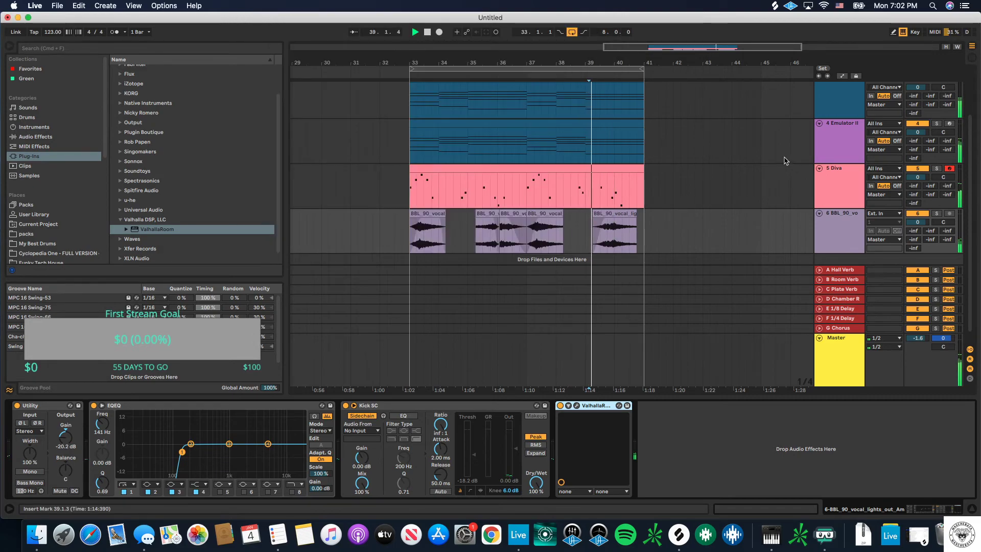
# Step: Check the Synth track's device chain, return to the vocal track's devices and stop playback
pyautogui.scroll(3, 757, 164)
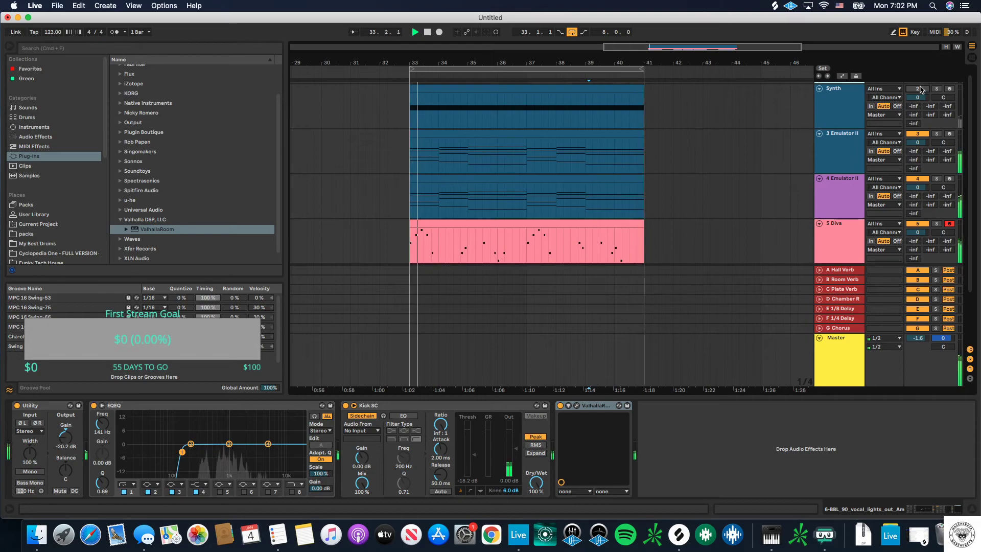
pyautogui.click(847, 119)
pyautogui.scroll(-3, 645, 187)
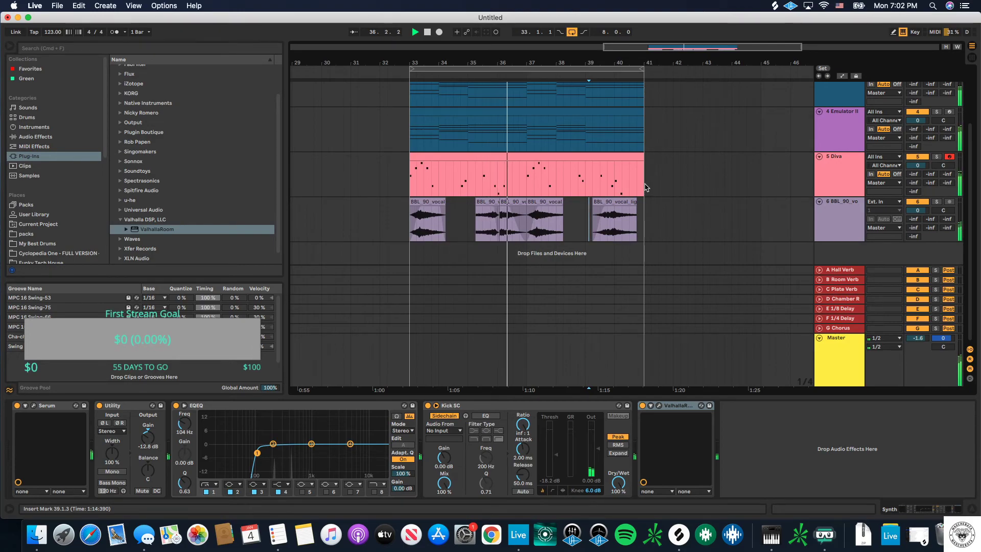
pyautogui.click(841, 210)
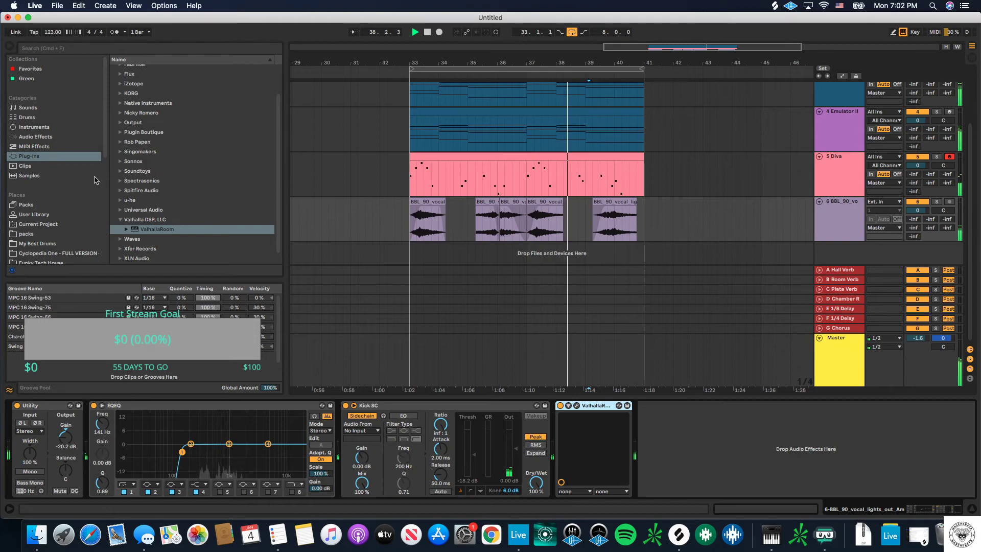
pyautogui.press('space')
# Step: Open 10 Vocals > 01 Hooks & Loops in the Cyclopedia One - FULL VERSION pack and look through the hook files up to number 074
pyautogui.scroll(-3, 77, 189)
pyautogui.click(77, 190)
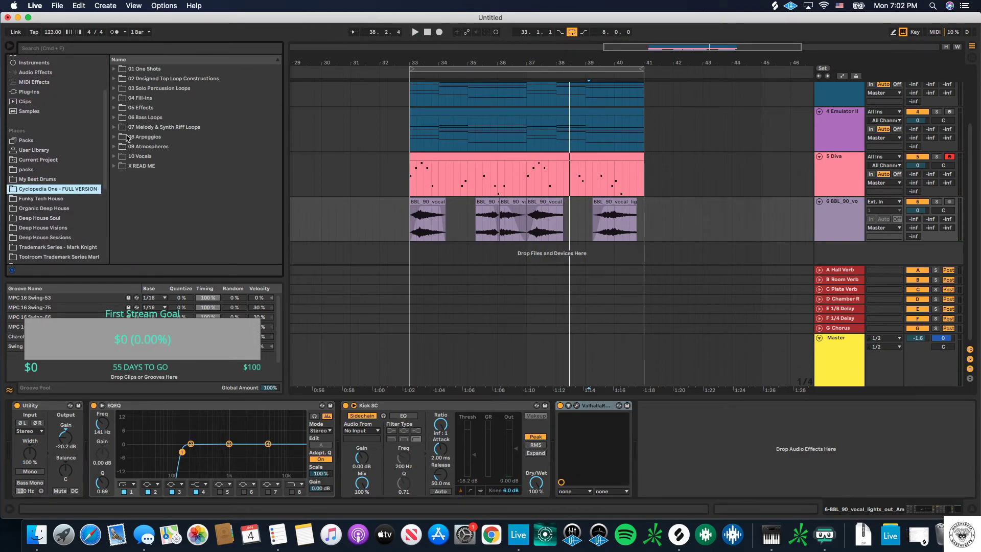
pyautogui.click(114, 156)
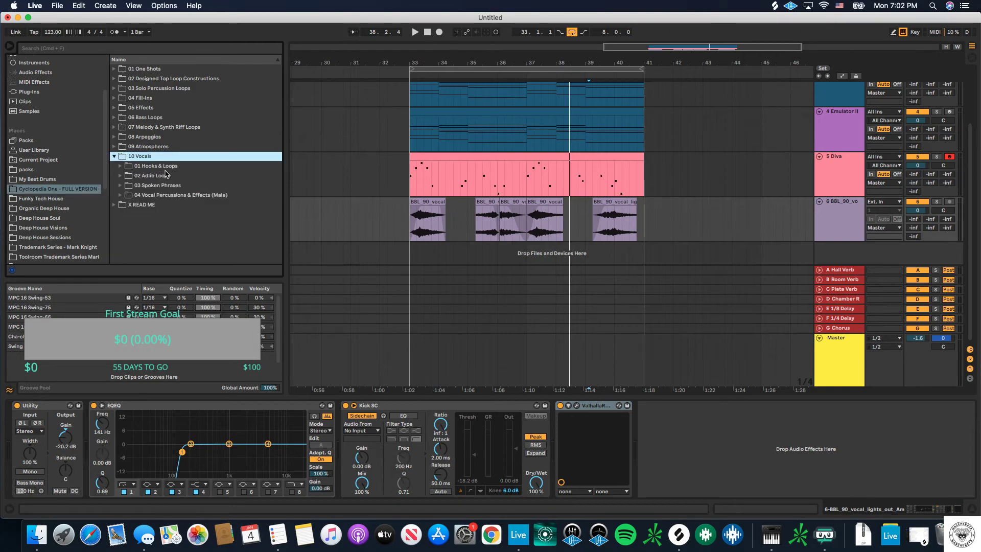
pyautogui.click(119, 166)
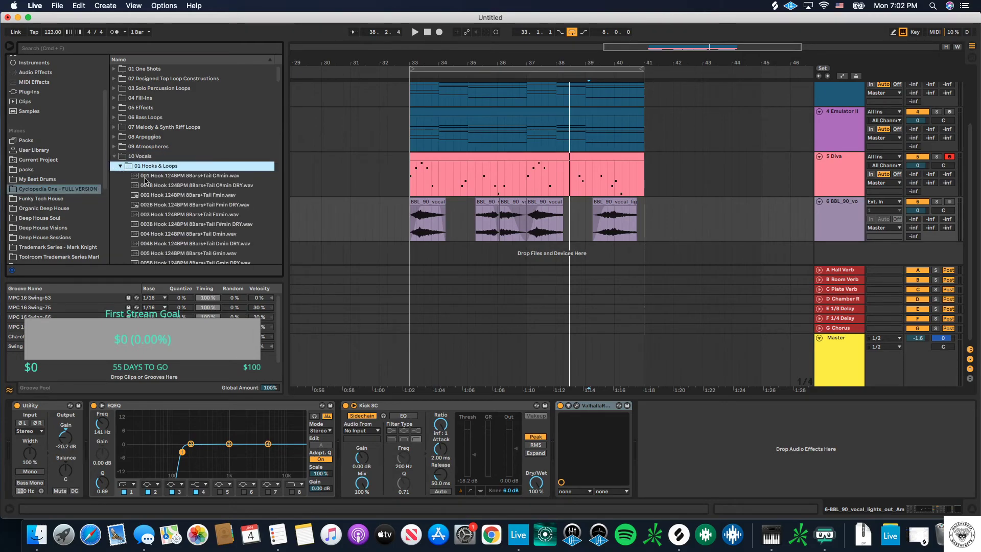
pyautogui.scroll(-15, 161, 183)
pyautogui.scroll(-8, 161, 184)
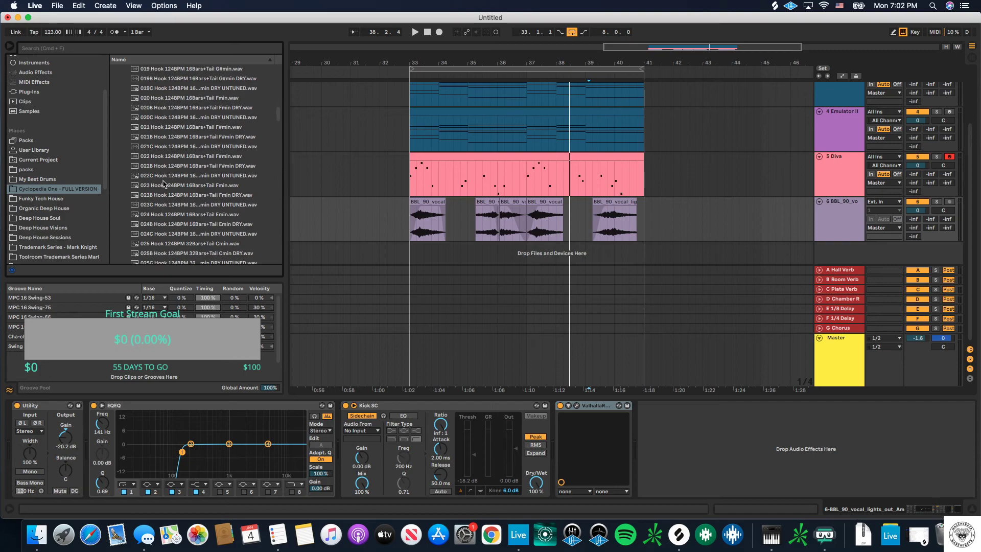
pyautogui.scroll(-9, 163, 184)
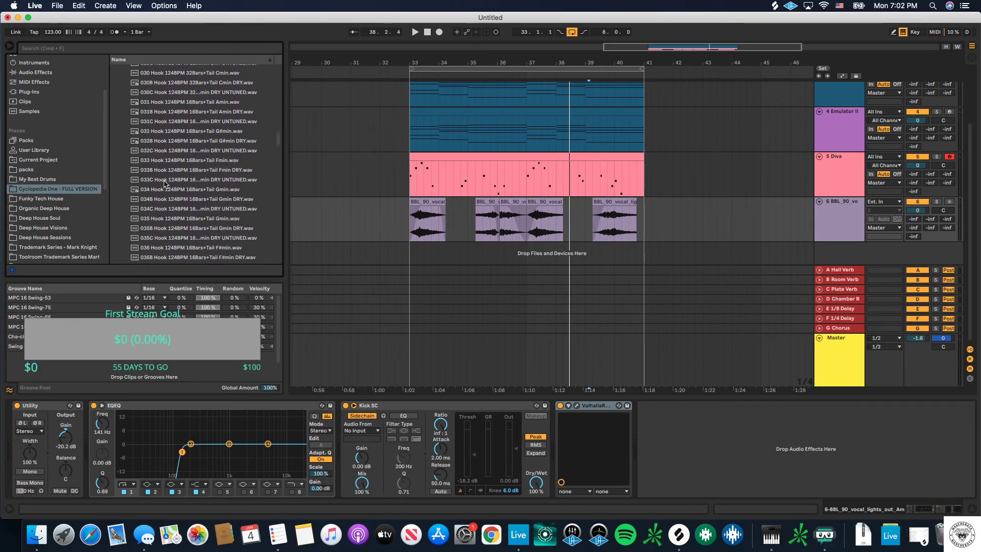
pyautogui.scroll(-8, 164, 184)
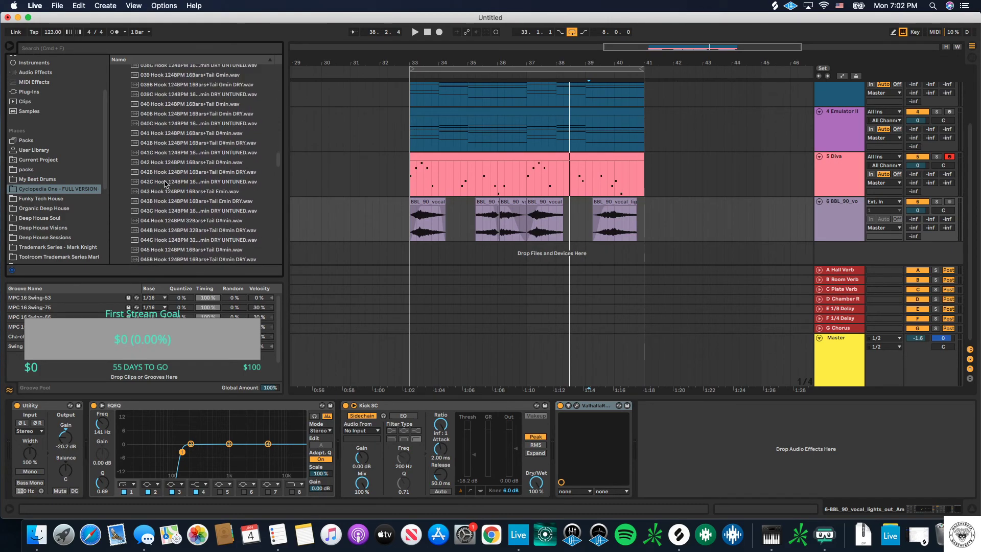
pyautogui.scroll(-9, 165, 184)
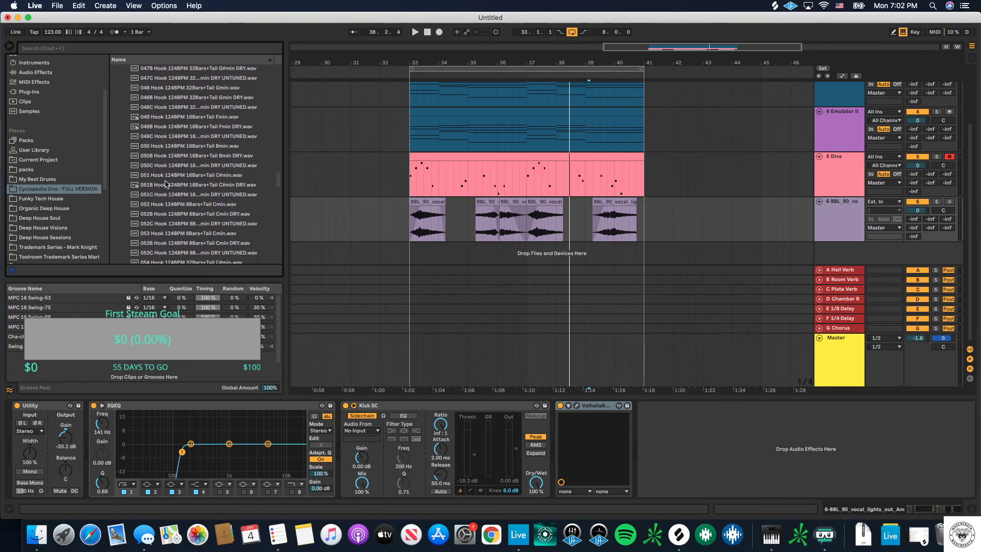
pyautogui.scroll(-10, 174, 184)
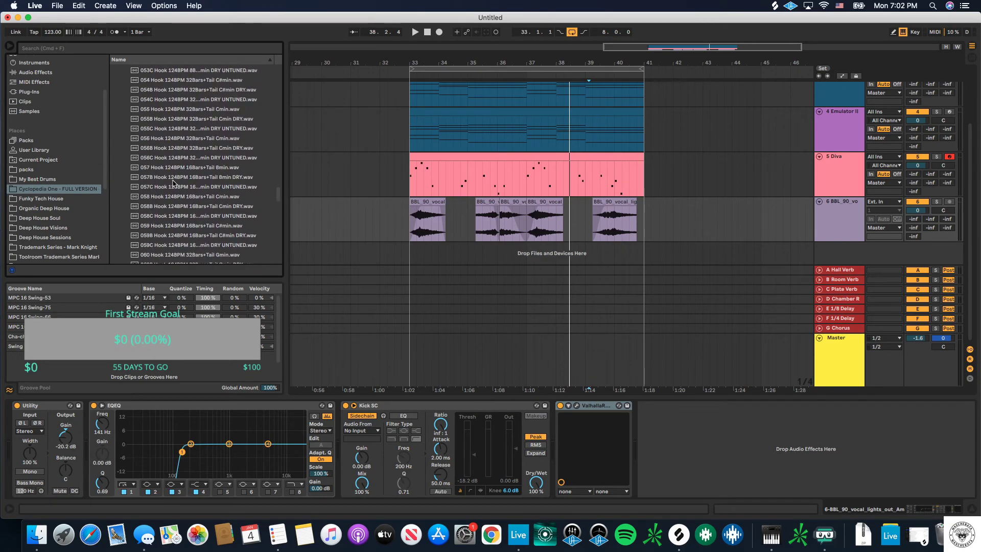
pyautogui.scroll(-8, 174, 184)
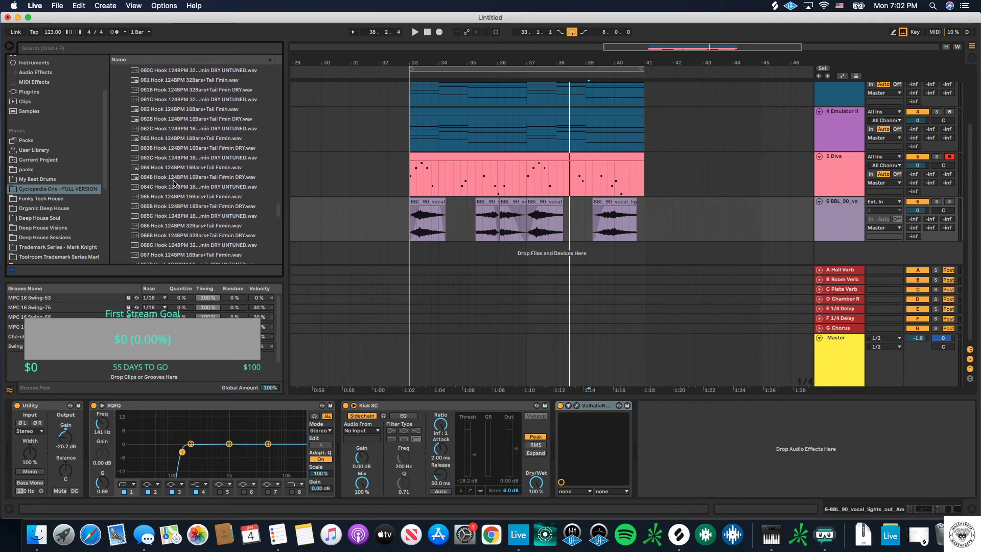
pyautogui.scroll(-3, 174, 182)
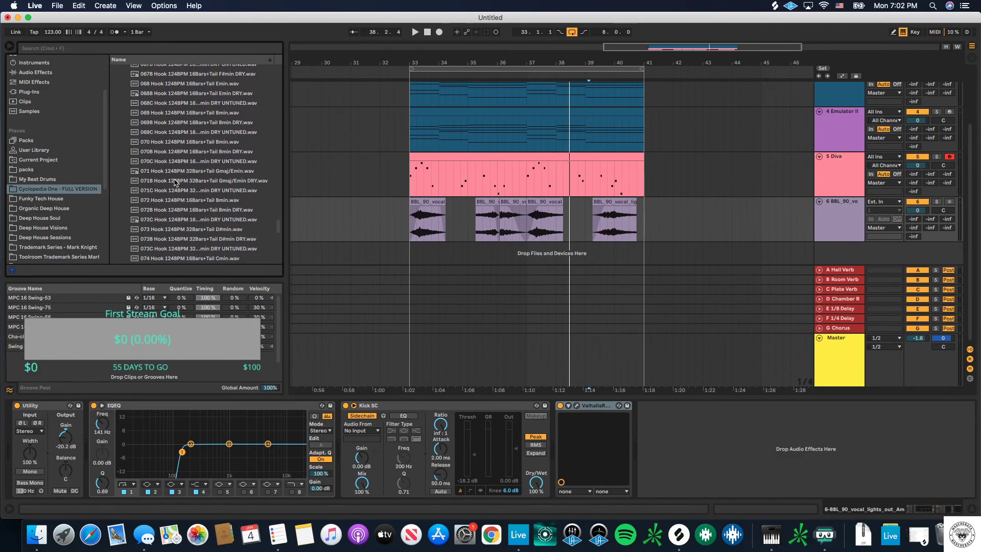
# Step: Audition hook samples from 072 Hook 124BPM 16Bars+Tail Bmin through 076 Hook 124BPM 16Bars+Tail Cmin
pyautogui.click(196, 200)
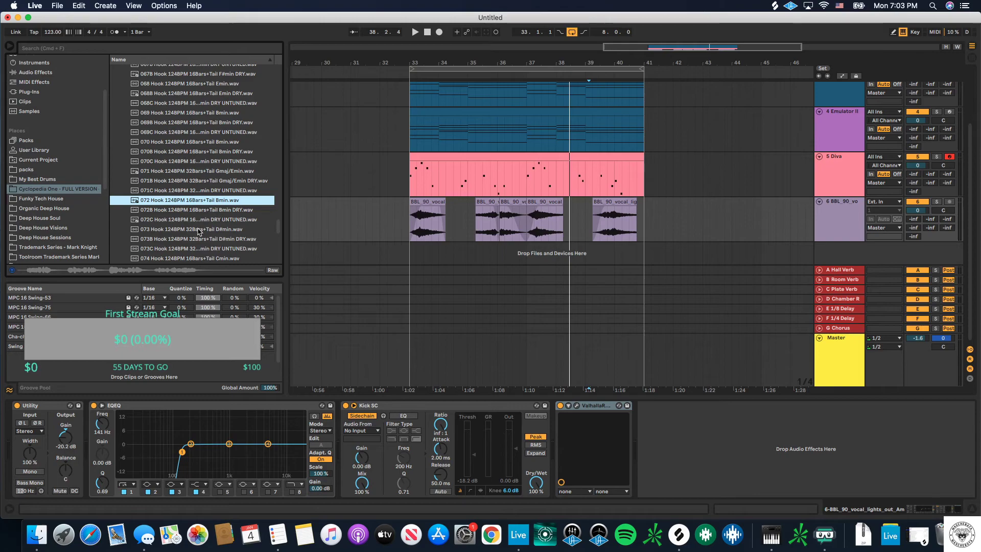
pyautogui.click(199, 230)
pyautogui.click(199, 238)
pyautogui.scroll(-4, 199, 238)
pyautogui.click(199, 238)
pyautogui.click(199, 238)
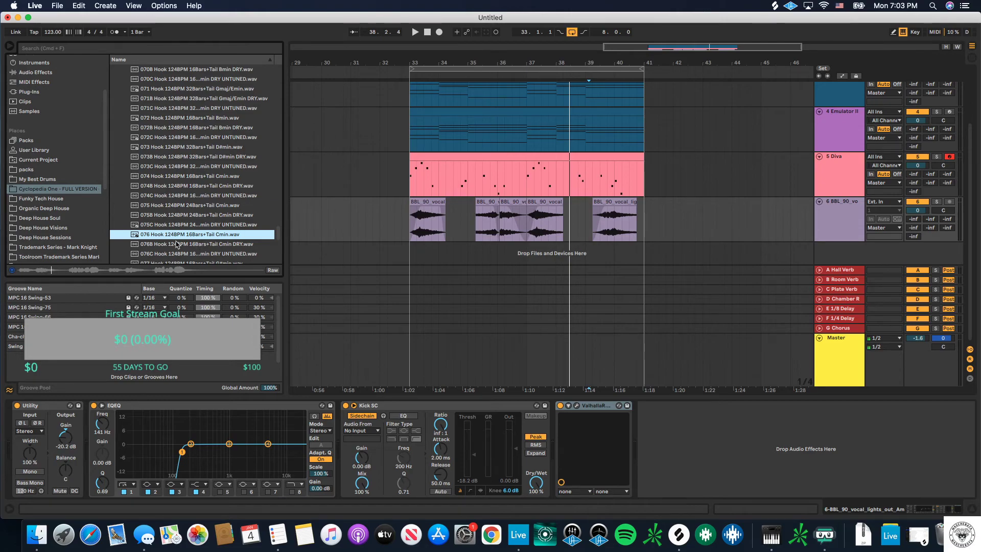
# Step: Audition further hooks down the list, including 079 Hook Gmin and 081 Hook A#min
pyautogui.scroll(-5, 190, 198)
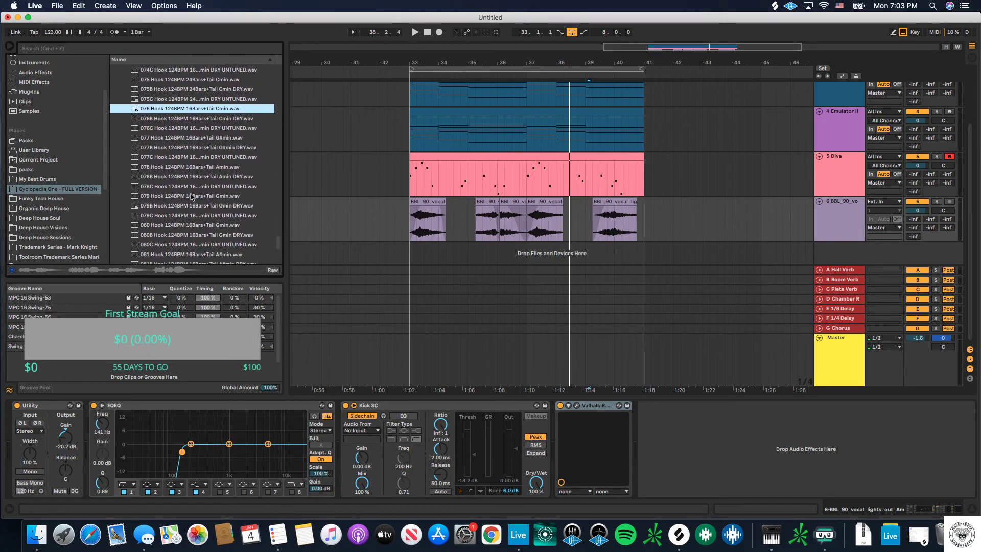
pyautogui.click(196, 169)
pyautogui.scroll(-2, 184, 179)
pyautogui.click(189, 162)
pyautogui.scroll(-1, 188, 162)
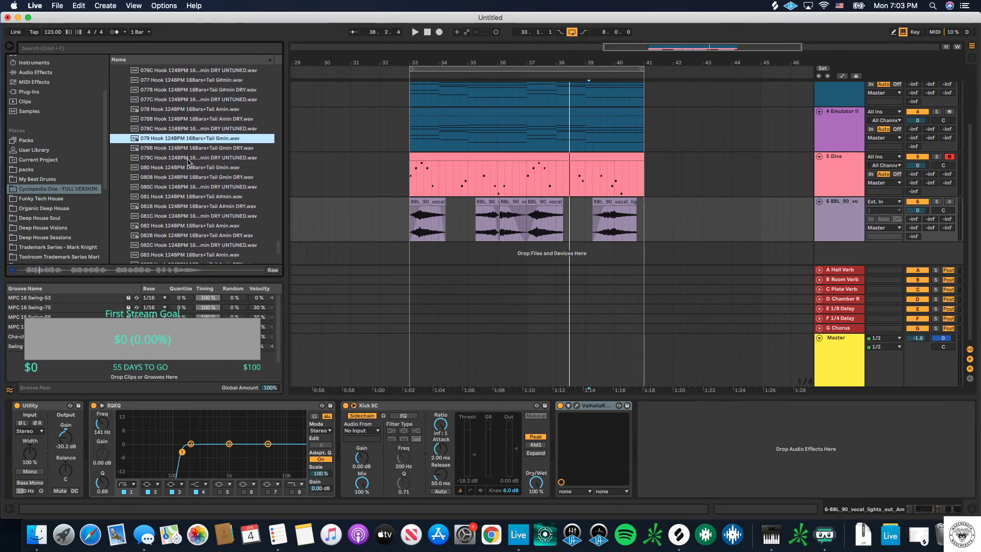
pyautogui.scroll(-2, 189, 189)
pyautogui.click(191, 170)
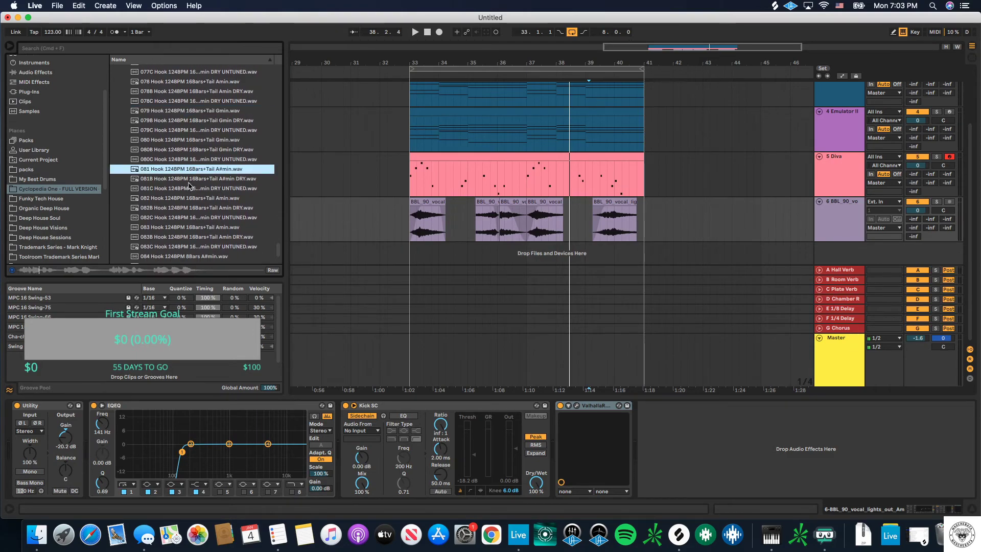
# Step: Audition the last hooks in the folder: 082B Amin DRY, 083 Amin, 084 A#min and 084B A#min DRY
pyautogui.scroll(-2, 189, 185)
pyautogui.click(186, 185)
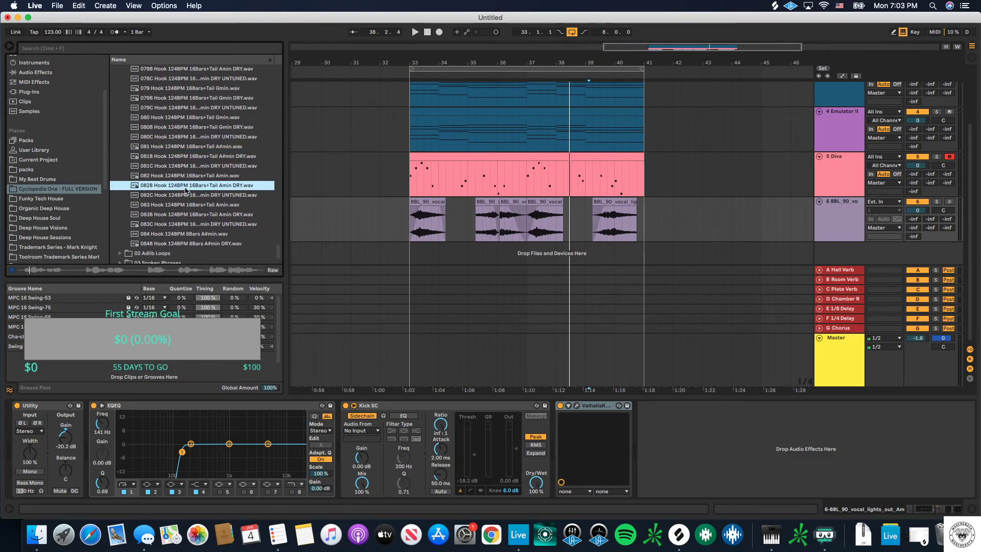
pyautogui.scroll(-2, 186, 190)
pyautogui.click(187, 182)
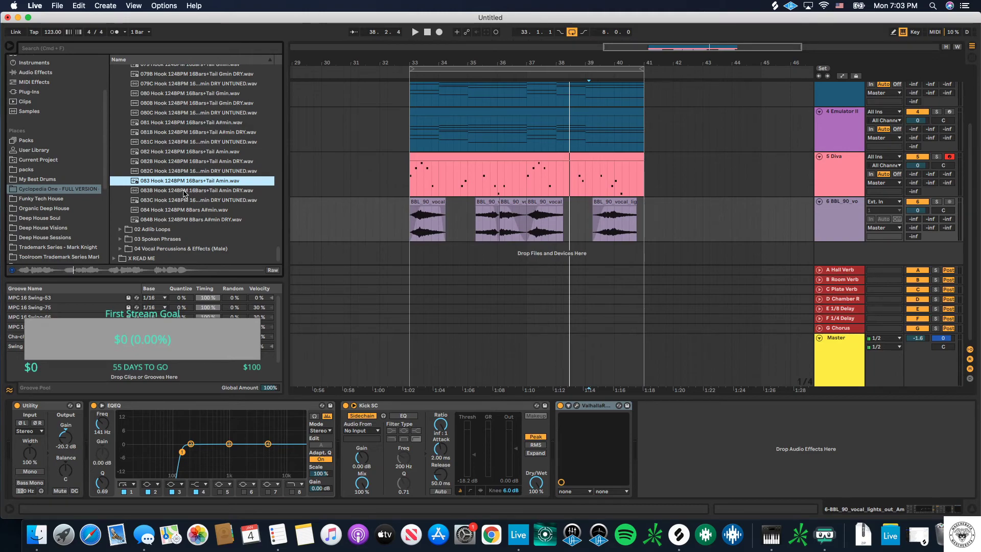
pyautogui.click(176, 210)
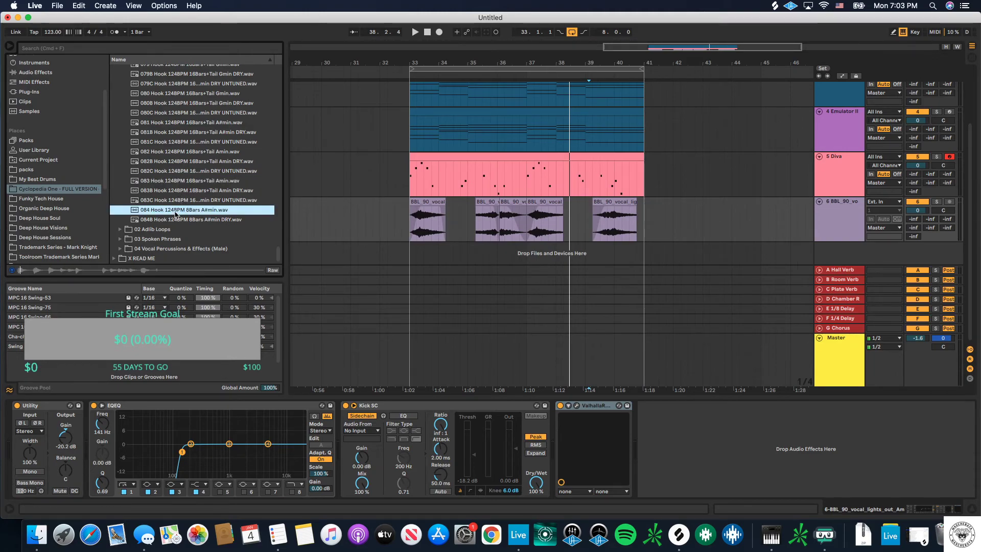
pyautogui.click(180, 220)
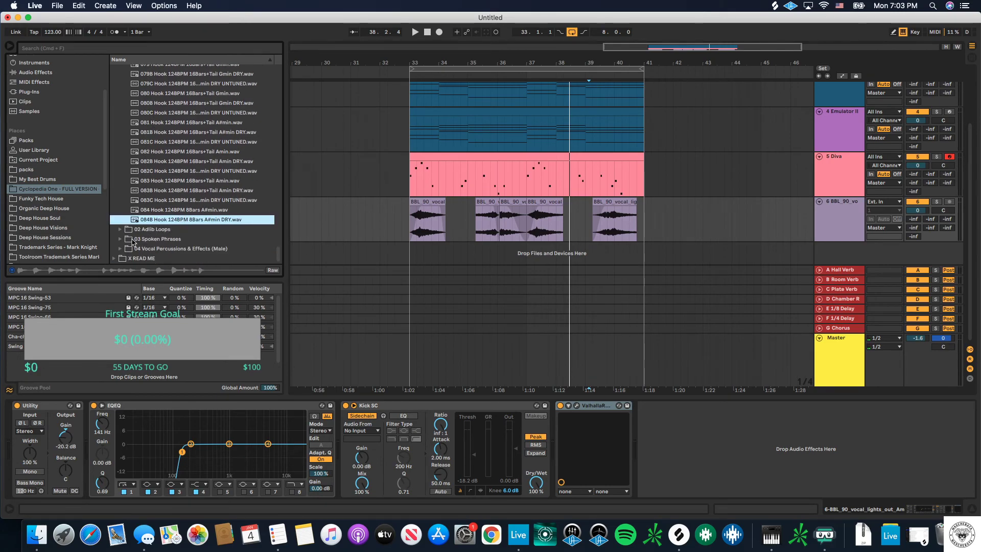
# Step: Open the 03 Spoken Phrases folder and audition 007 Like This?, 010 I Dunno, Ahahaha and 013 Again
pyautogui.click(133, 240)
pyautogui.scroll(-2, 138, 204)
pyautogui.click(147, 212)
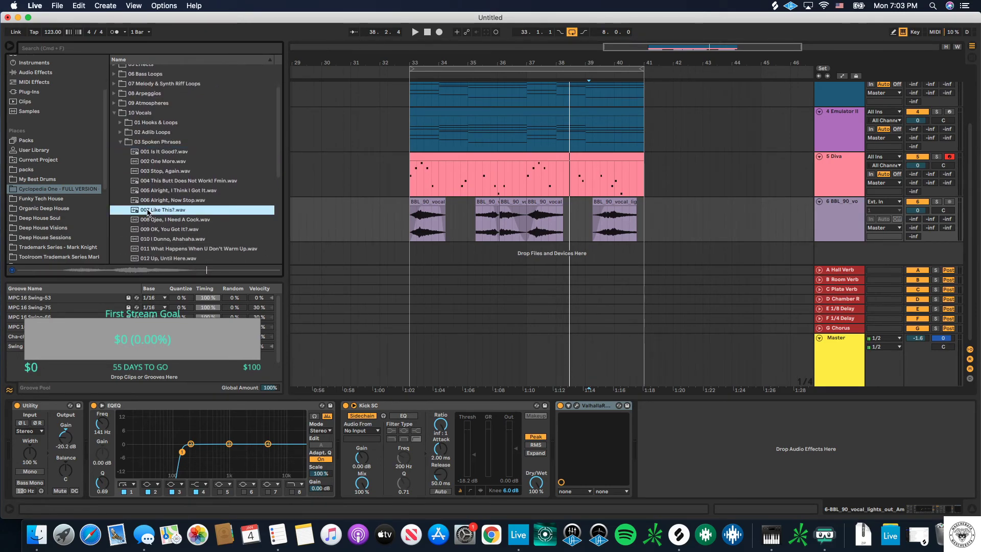
pyautogui.scroll(-2, 148, 211)
pyautogui.click(147, 213)
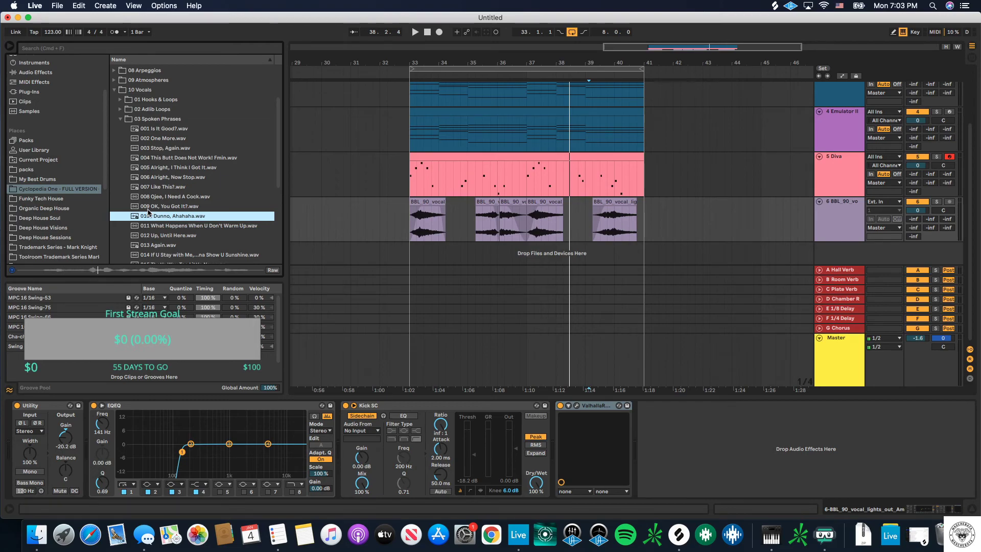
pyautogui.scroll(-8, 148, 212)
pyautogui.click(155, 174)
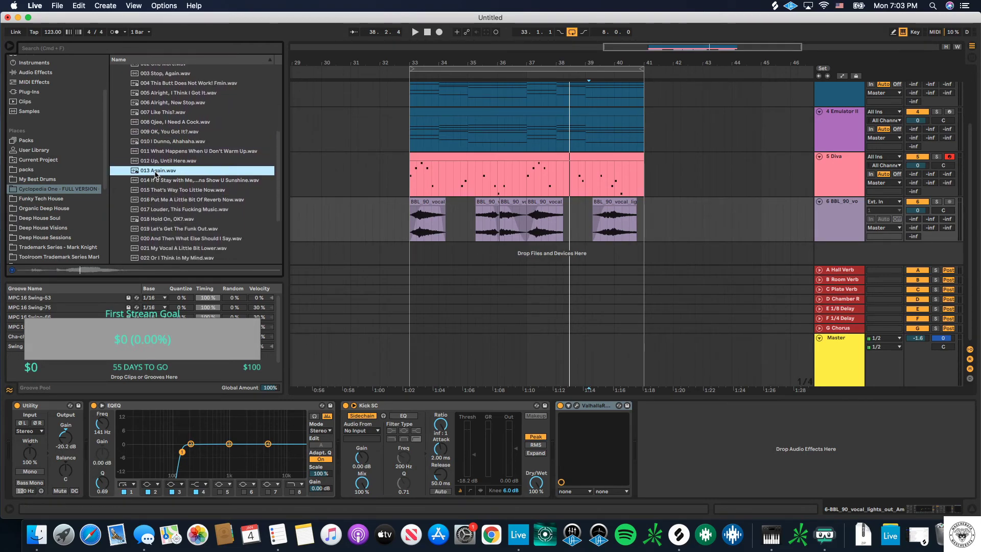
# Step: Collapse 03 Spoken Phrases, audition 002 Vocal EFX Boom! D in 04 Vocal Percussions & Effects (Male), and collapse that folder too
pyautogui.scroll(15, 151, 176)
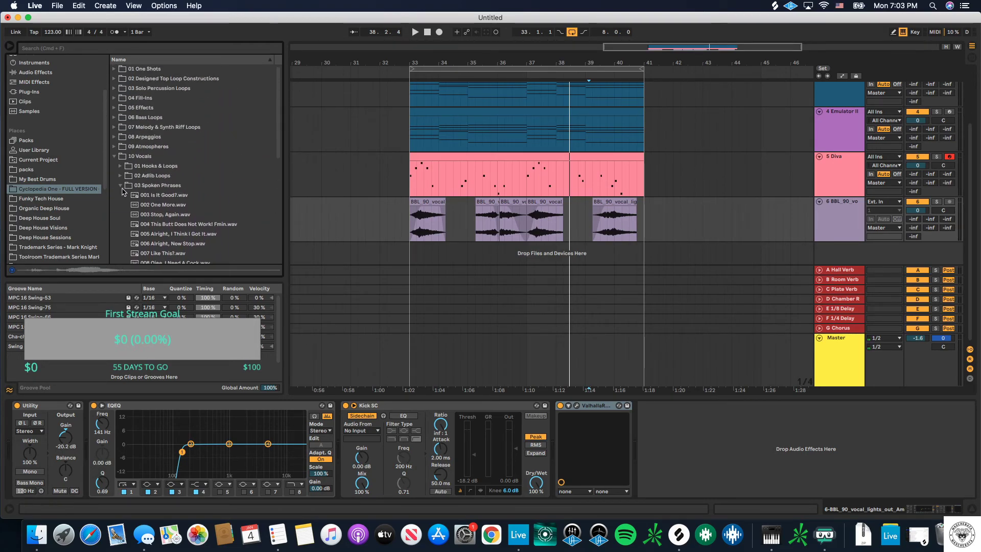
pyautogui.click(121, 185)
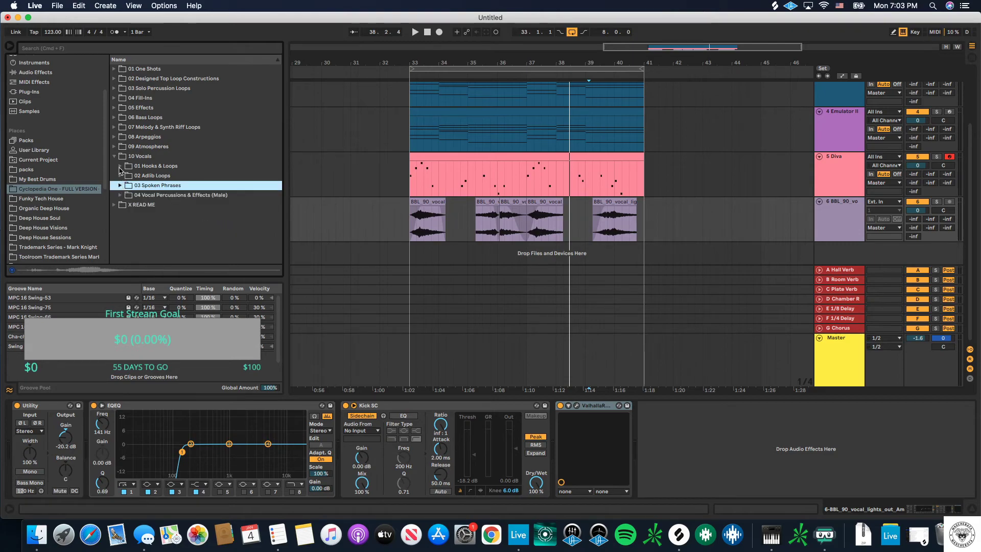
pyautogui.click(120, 195)
pyautogui.click(143, 215)
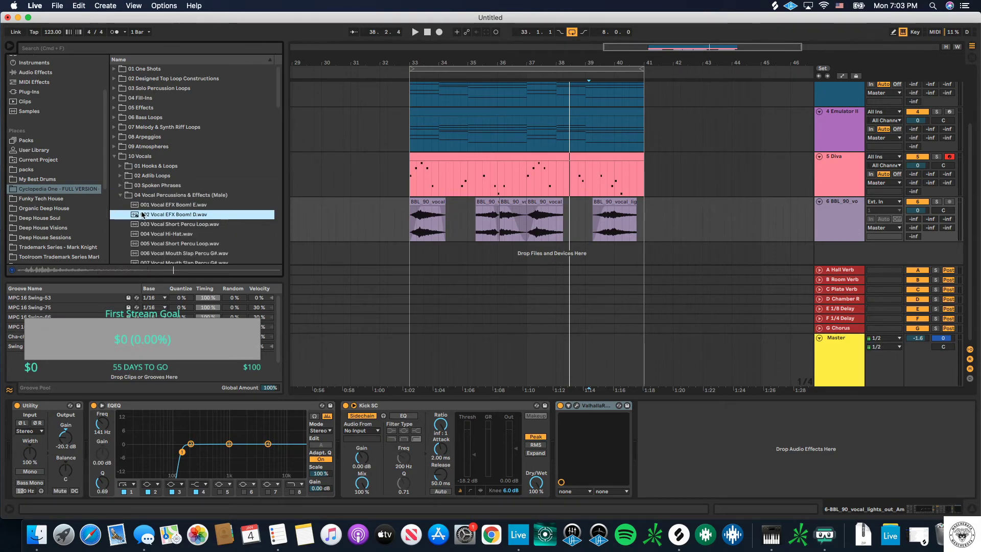
pyautogui.click(120, 195)
# Step: Reopen 01 Hooks & Loops and audition 016 Hook Gmin, 014 Hook Fmin and 013 Hook Dmin
pyautogui.click(121, 168)
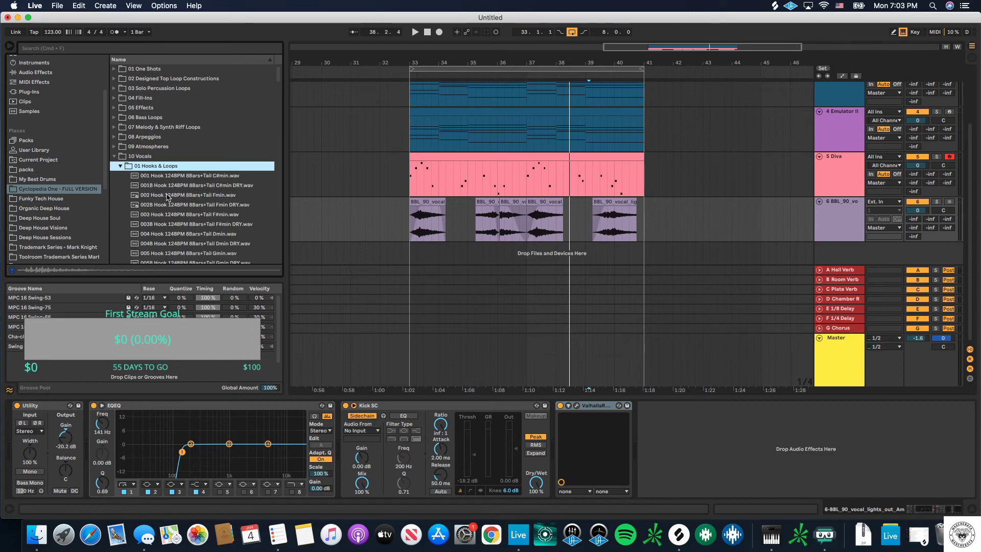
pyautogui.scroll(-8, 169, 196)
pyautogui.click(169, 200)
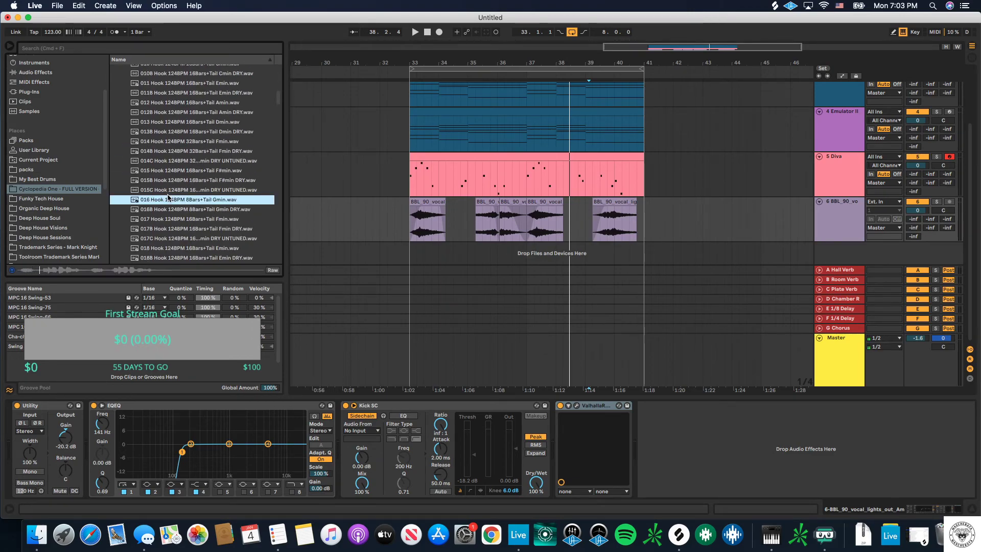
pyautogui.scroll(2, 168, 197)
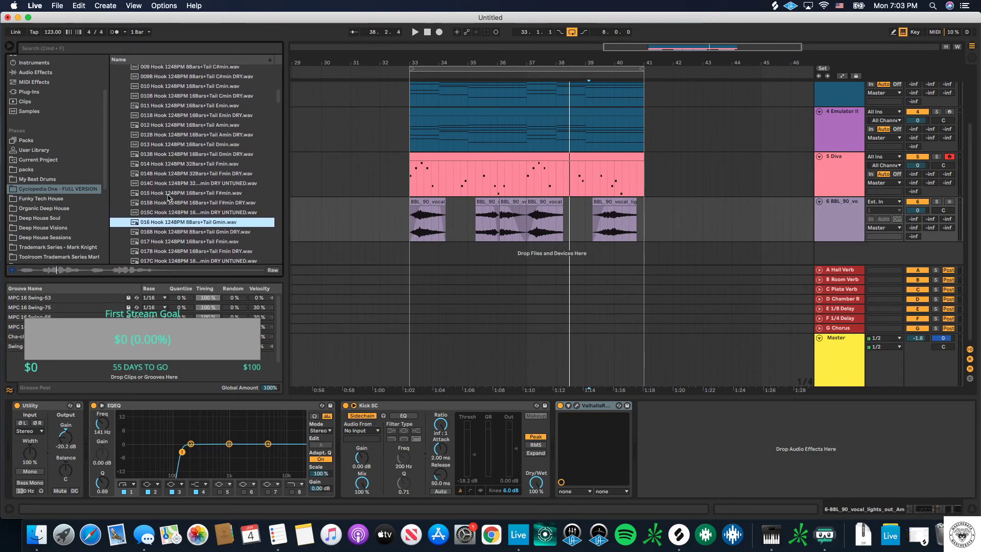
pyautogui.click(183, 164)
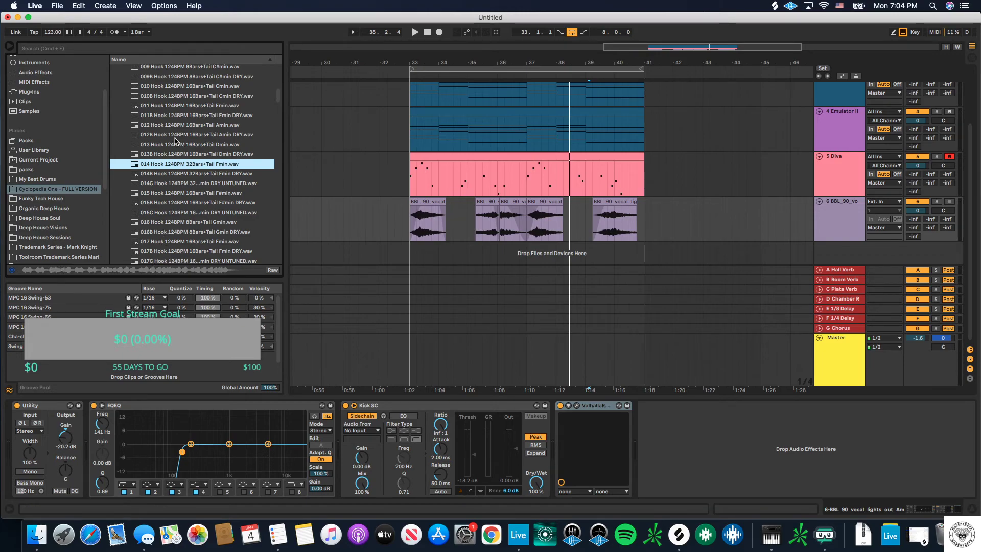
pyautogui.click(180, 145)
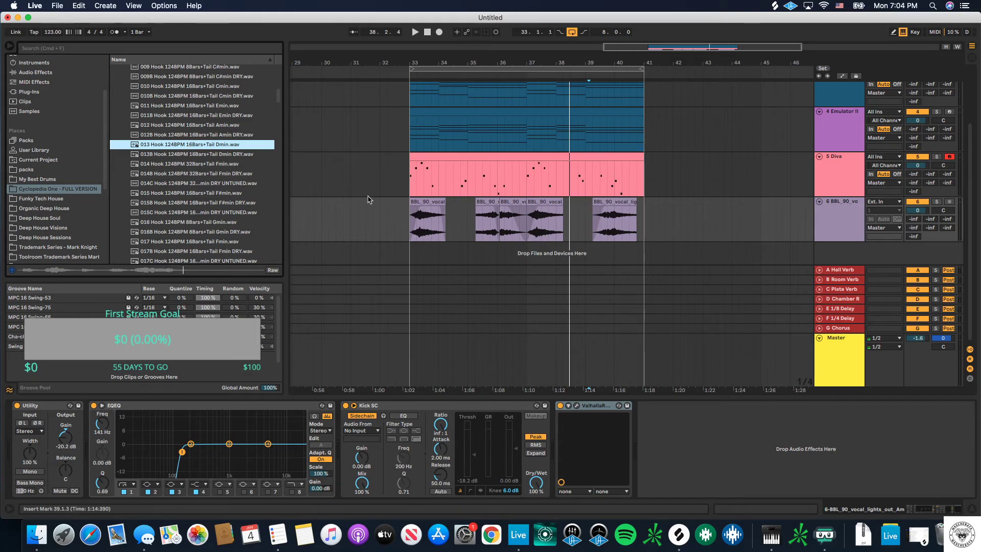
# Step: Place 013 Hook 124BPM 16Bars+Tail Dmin on a new unfolded audio track at bar 33 and check the Emulator II V clip's chord notes
pyautogui.moveTo(288, 173); pyautogui.dragTo(413, 257)
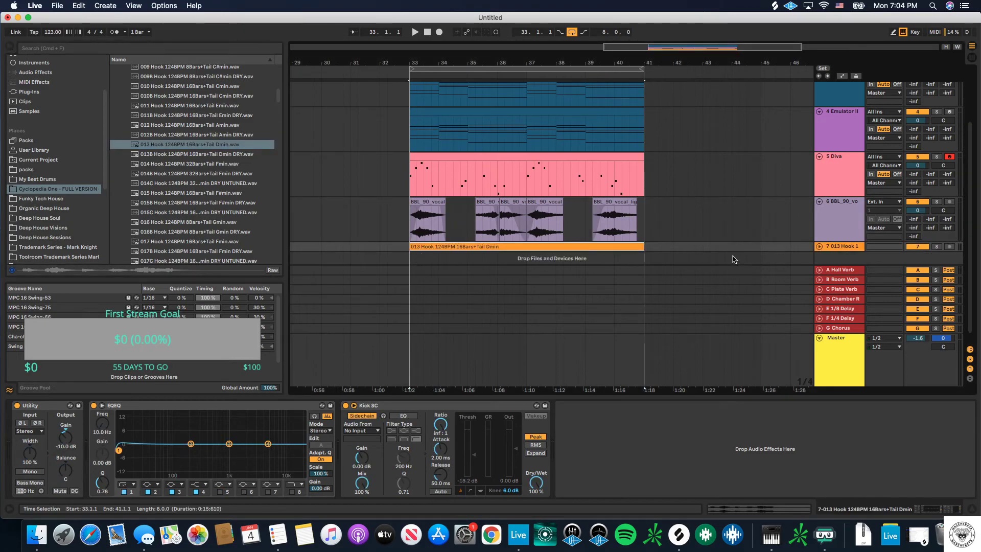
pyautogui.click(818, 248)
pyautogui.doubleClick(578, 91)
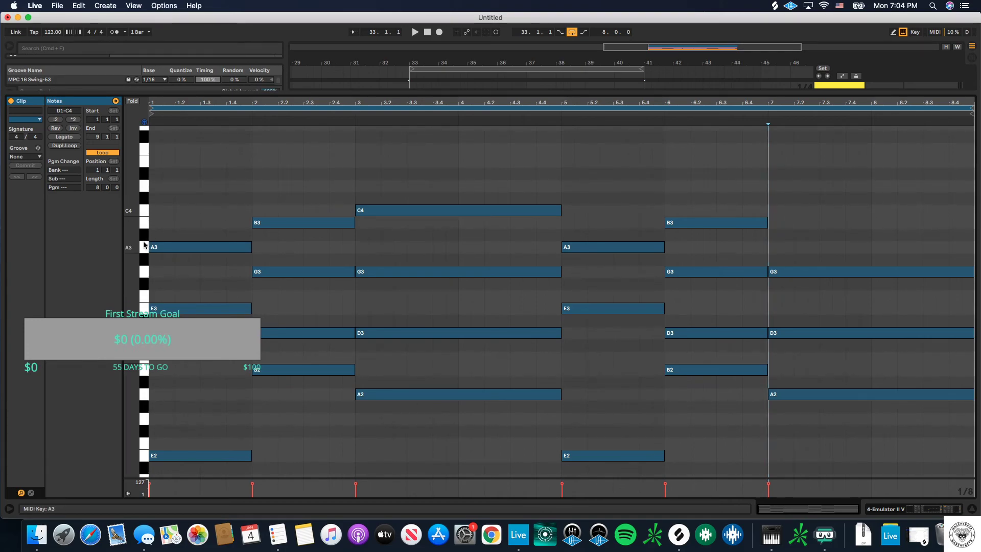
pyautogui.click(972, 509)
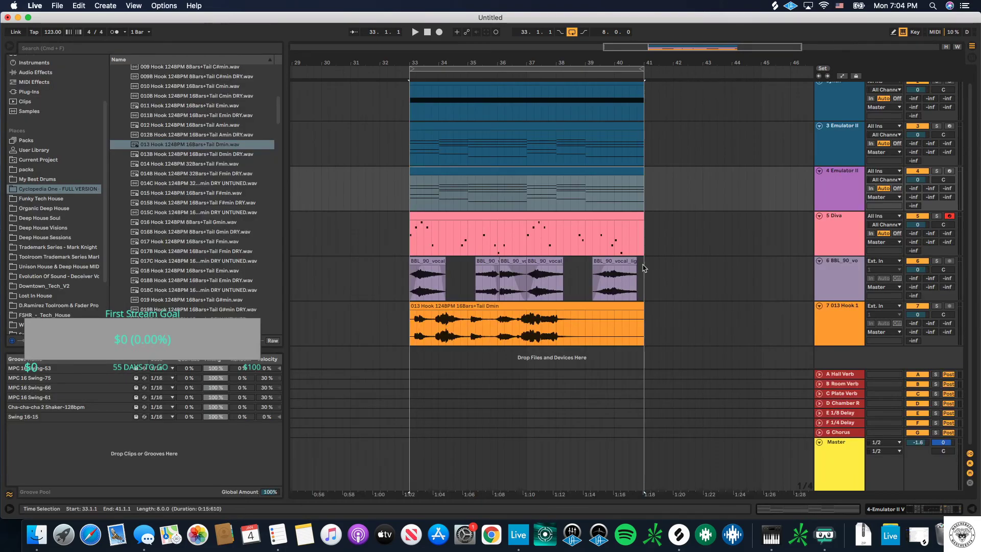
# Step: Set the 013 Hook clip's segment BPM to 124 with Complex warp mode, and start playback
pyautogui.doubleClick(517, 313)
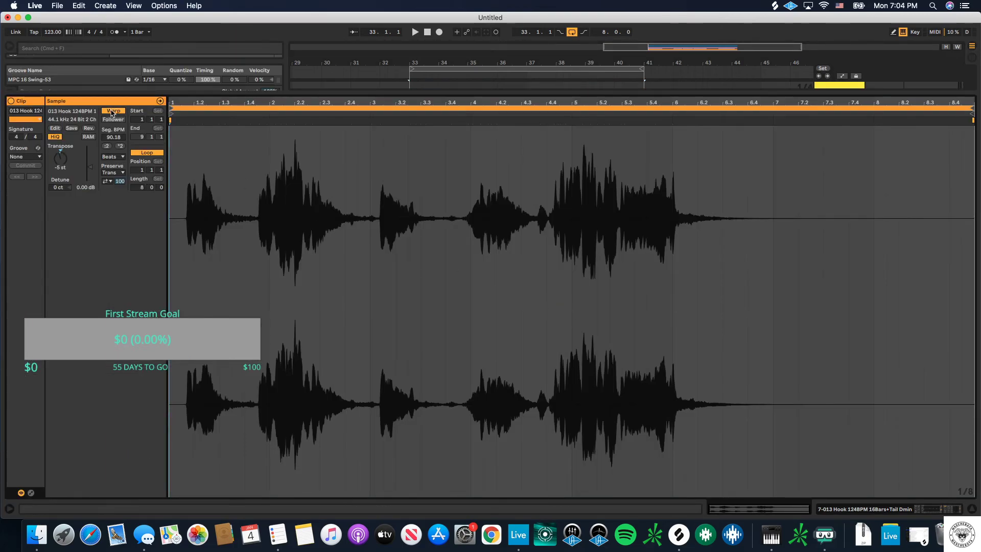
pyautogui.doubleClick(112, 111)
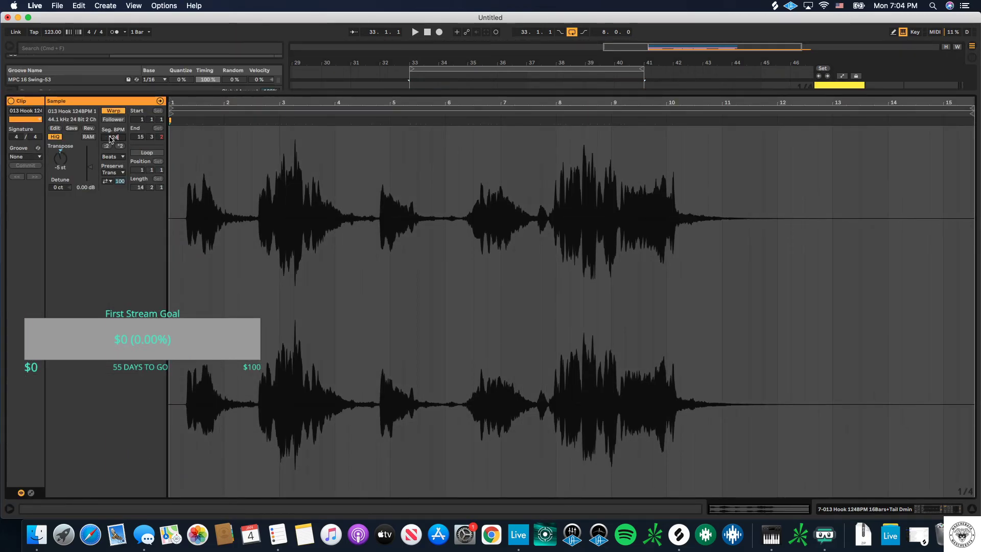
pyautogui.press('Return')
pyautogui.click(113, 157)
pyautogui.click(113, 194)
pyautogui.press('space')
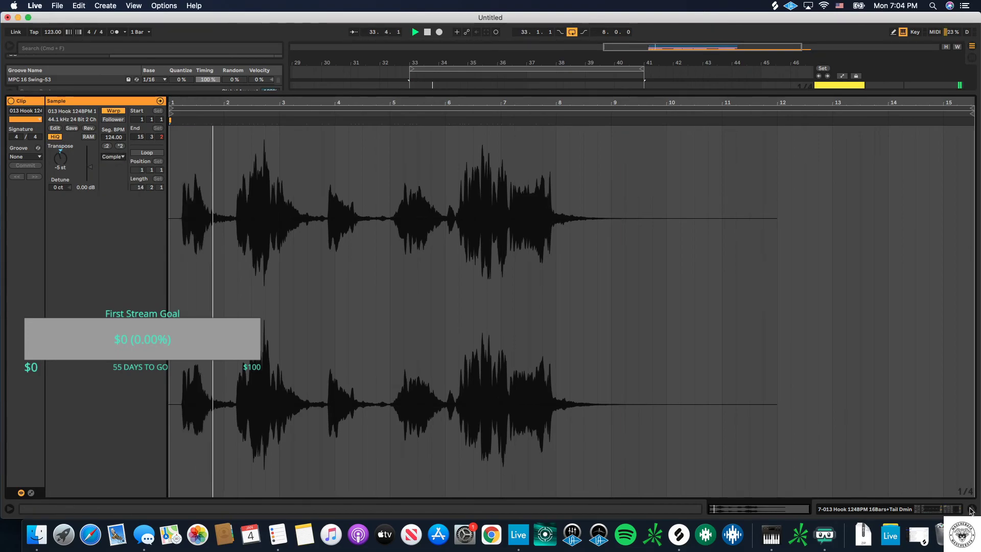
pyautogui.press('super+alt+l')
# Step: Split the 013 Hook clip at bar 41 and delete the part beyond the loop end
pyautogui.click(643, 325)
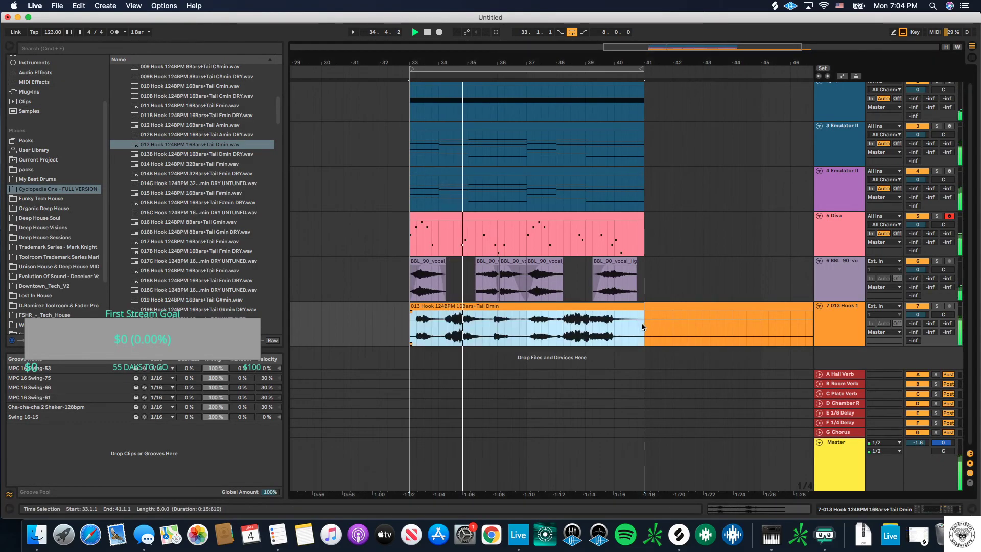
pyautogui.press('super+e')
pyautogui.click(650, 306)
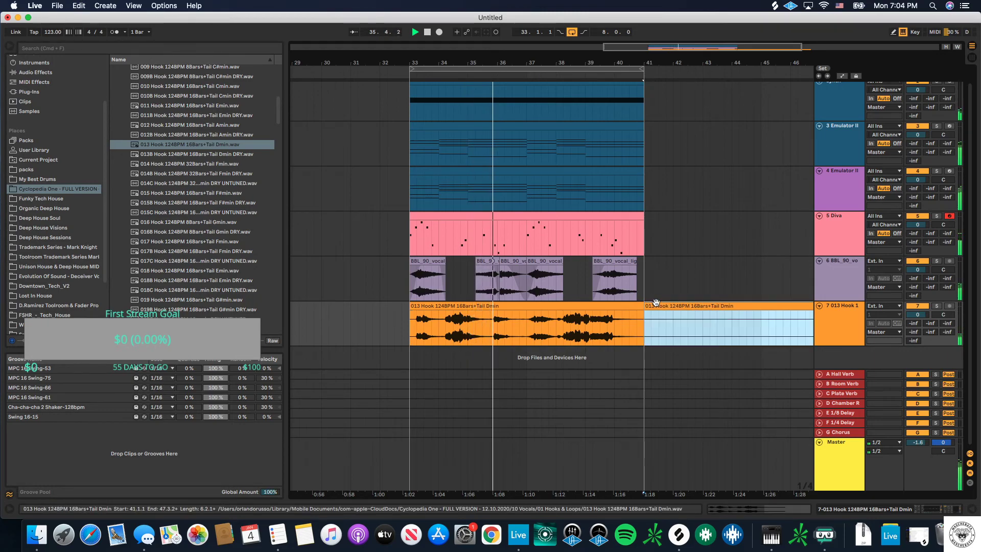
pyautogui.press('Delete')
# Step: Delete the section of the 013 Hook clip from 35.3.1 to 37.1.1
pyautogui.moveTo(526, 326); pyautogui.dragTo(483, 331)
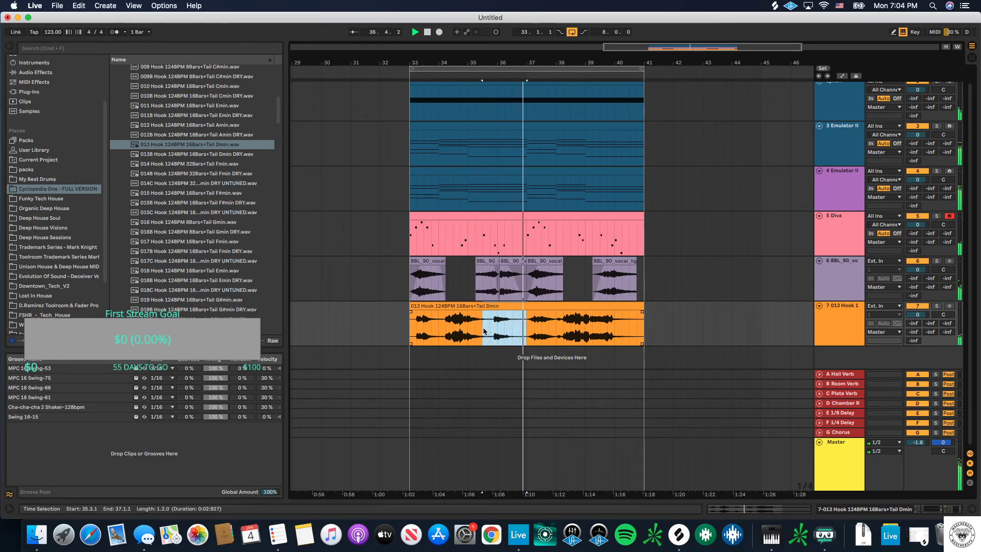
pyautogui.press('Delete')
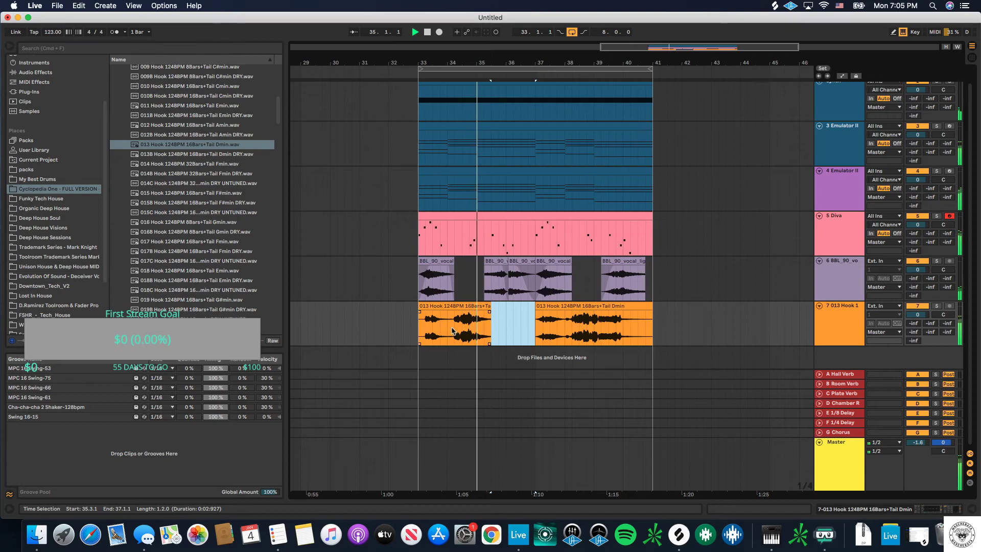
pyautogui.scroll(5, 457, 330)
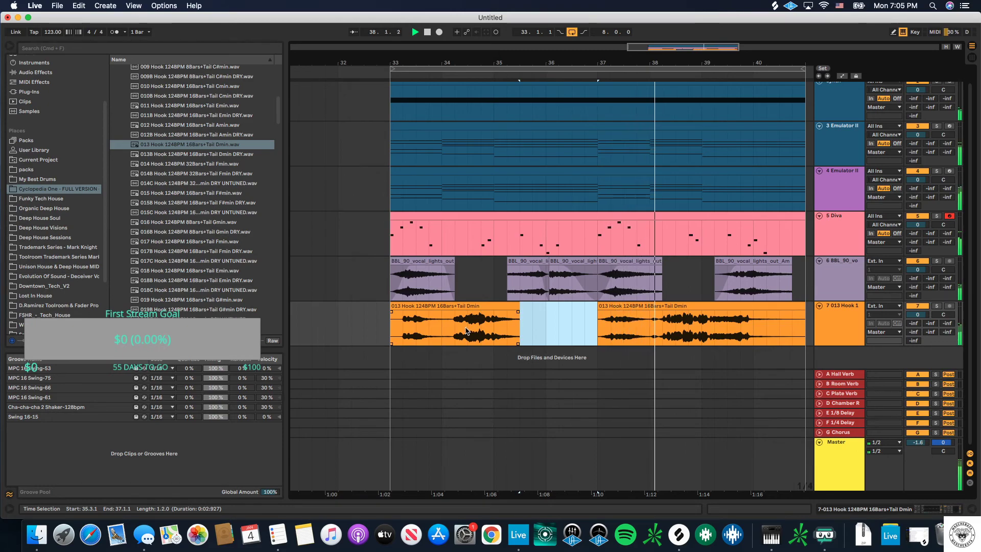
pyautogui.scroll(-3, 663, 322)
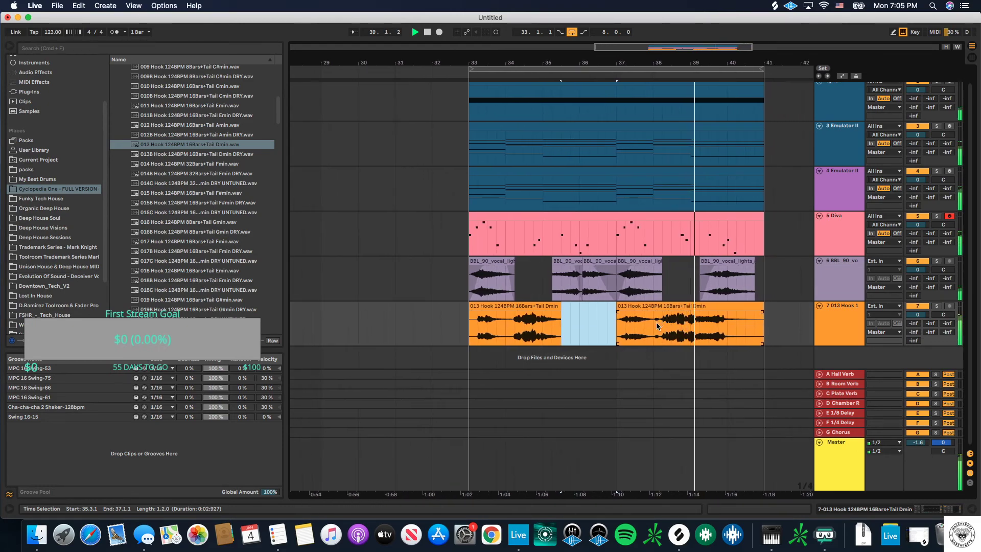
# Step: Split the second 013 Hook clip at bar 38 and restart playback
pyautogui.click(656, 327)
pyautogui.press('super+e')
pyautogui.click(634, 307)
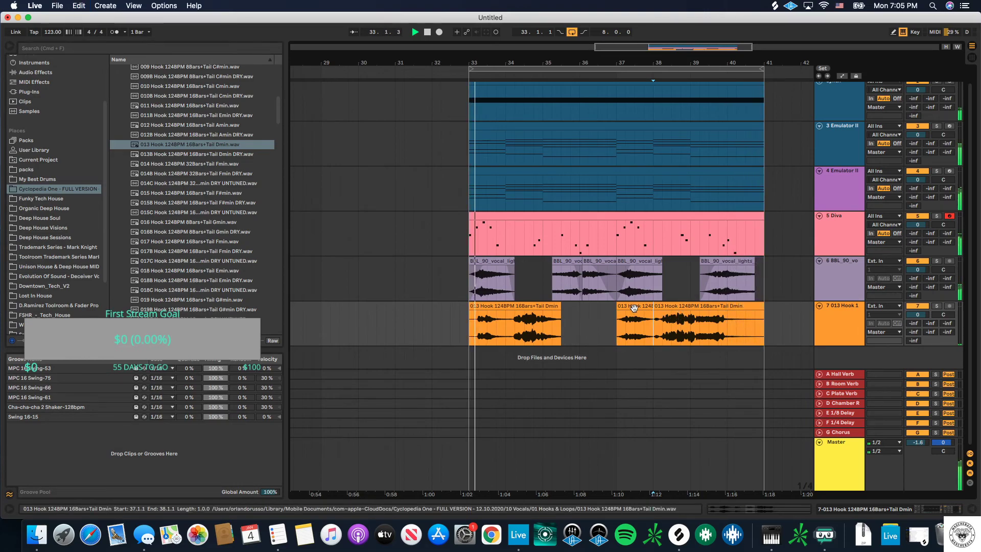
pyautogui.press('space')
pyautogui.press('space')
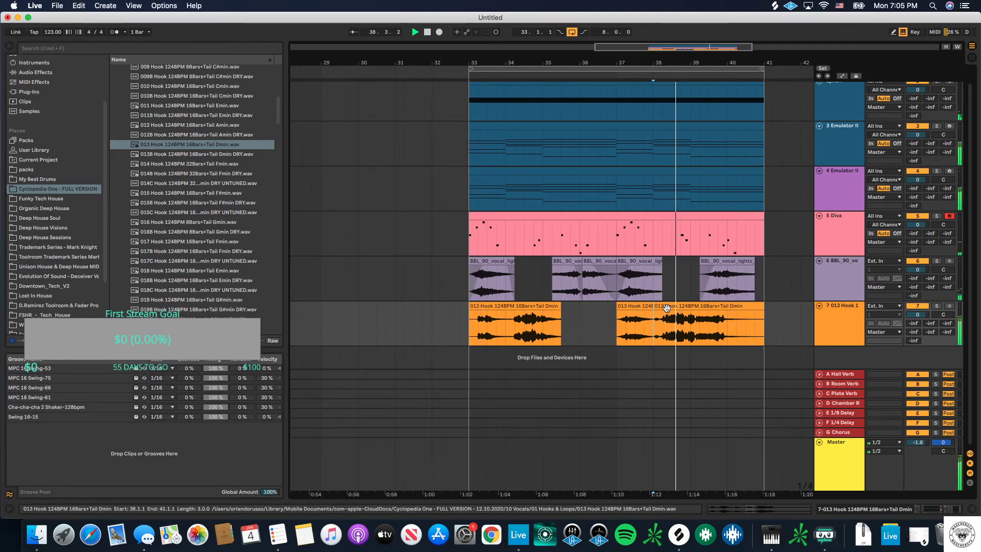
# Step: Trim the start of the last 013 Hook piece to 38.2.1 and replay the loop
pyautogui.moveTo(654, 307); pyautogui.dragTo(693, 312)
pyautogui.press('space')
pyautogui.click(526, 327)
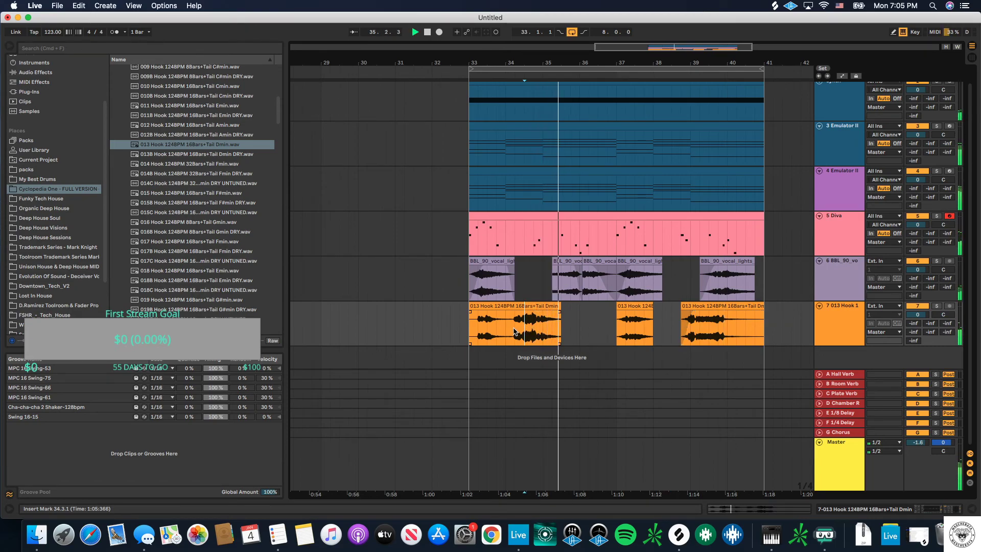
pyautogui.click(680, 307)
pyautogui.moveTo(680, 307)
pyautogui.mouseDown()
pyautogui.moveTo(636, 311)
pyautogui.moveTo(665, 312)
pyautogui.mouseUp()
pyautogui.press('space')
pyautogui.press('space')
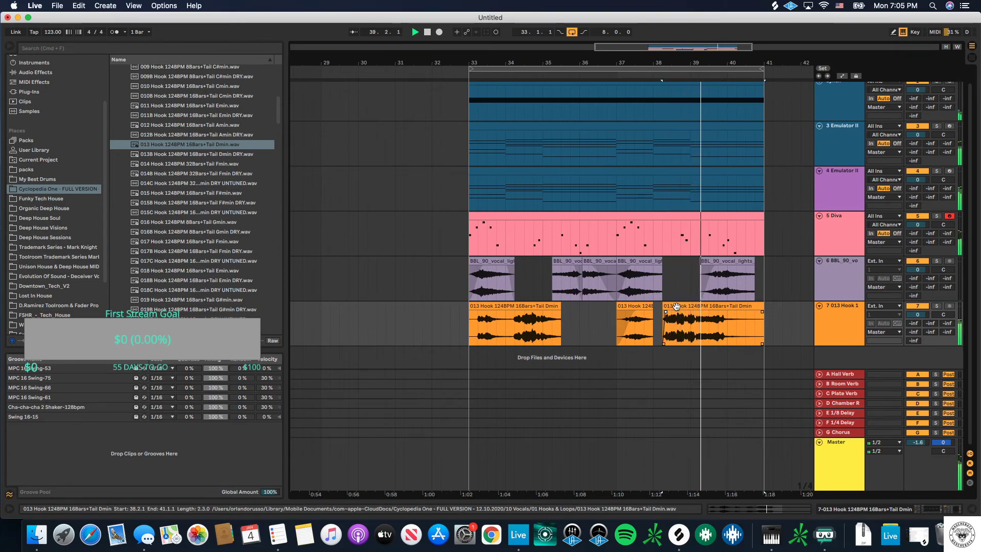
# Step: Add a short fade-out at the end of the first 013 Hook piece while listening to the loop
pyautogui.hscroll(-2, 675, 307)
pyautogui.scroll(-3, 674, 307)
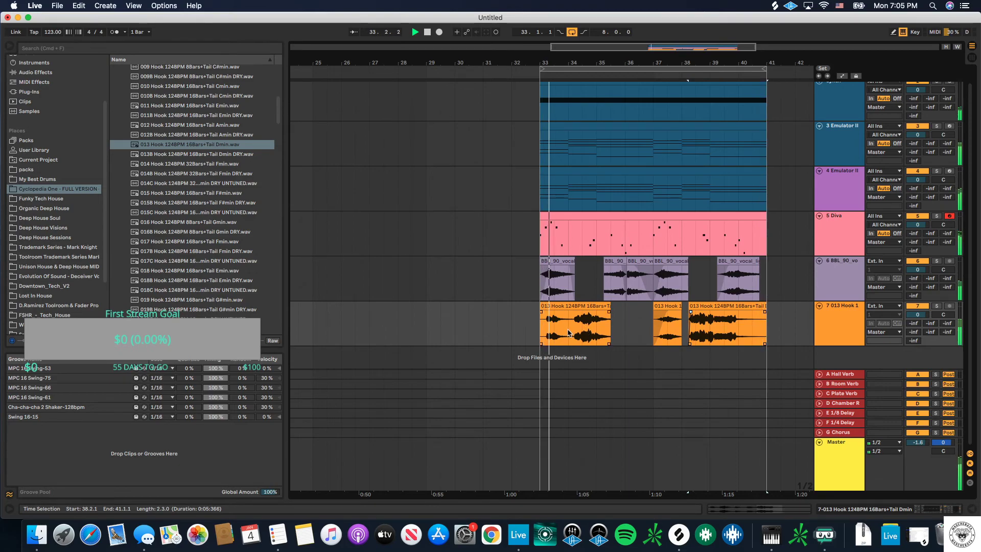
pyautogui.scroll(-1, 567, 332)
pyautogui.scroll(-1, 569, 332)
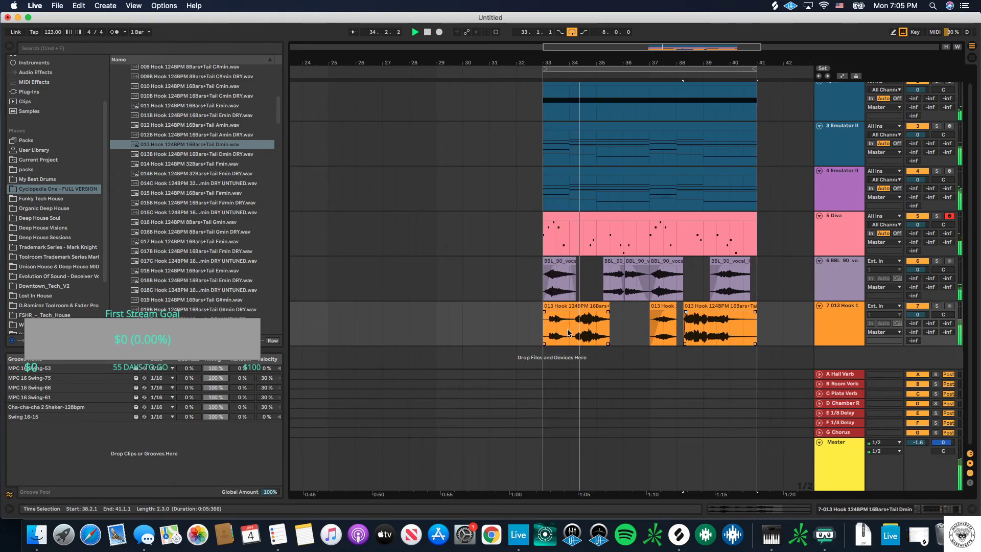
pyautogui.moveTo(608, 312); pyautogui.dragTo(598, 319)
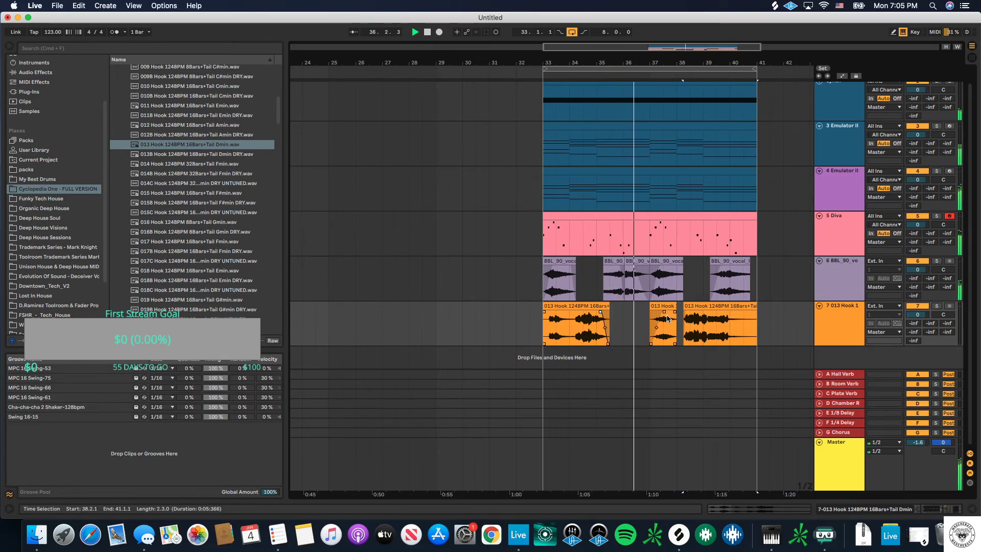
pyautogui.moveTo(666, 318)
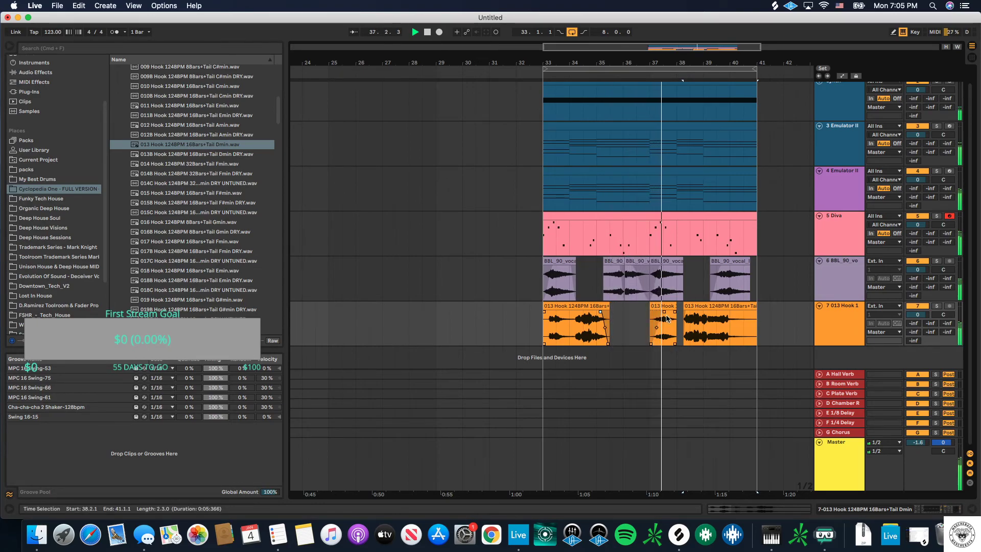
pyautogui.moveTo(714, 327)
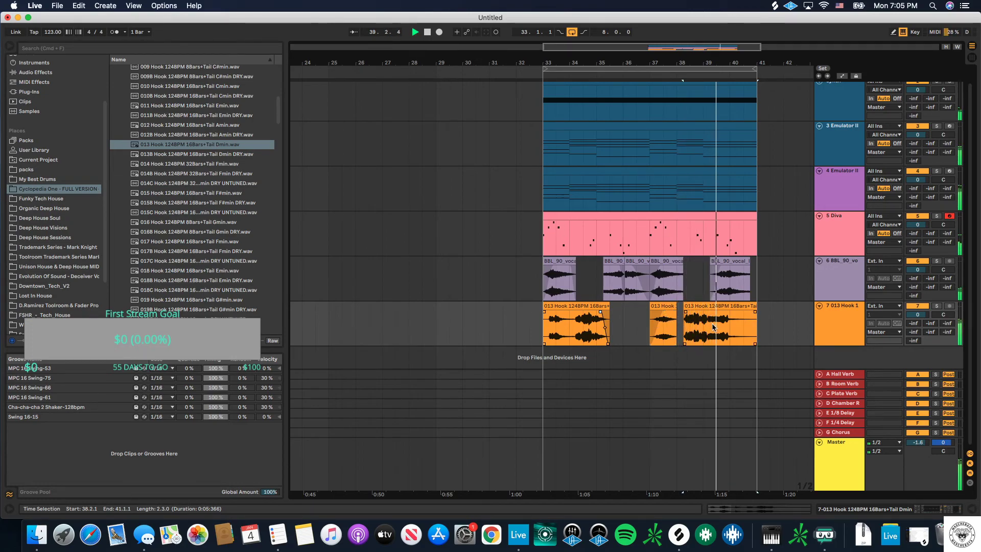
# Step: Show the 013 Hook track's devices and set the EQEQ low cut to about 211 Hz
pyautogui.doubleClick(828, 321)
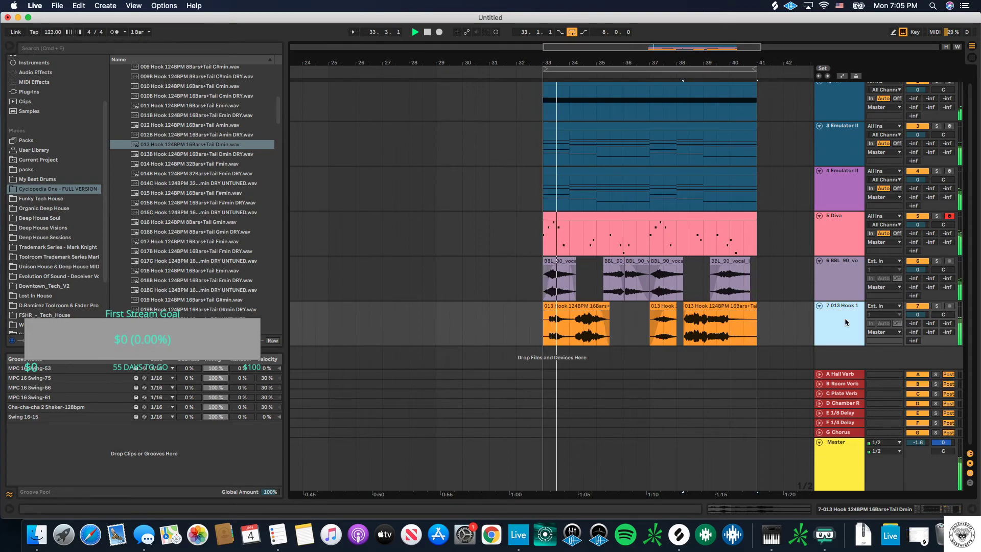
pyautogui.moveTo(125, 442); pyautogui.dragTo(191, 444)
pyautogui.scroll(-4, 549, 184)
pyautogui.press('space')
# Step: Set the warp mode of the first two 013 Hook pieces to Complex Pro
pyautogui.doubleClick(568, 207)
pyautogui.click(117, 157)
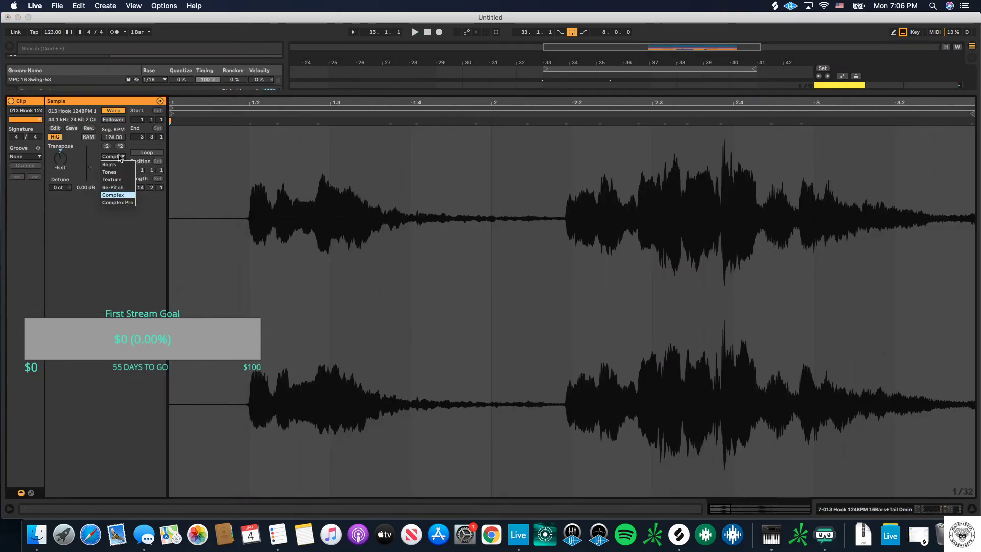
pyautogui.click(118, 203)
pyautogui.press('space')
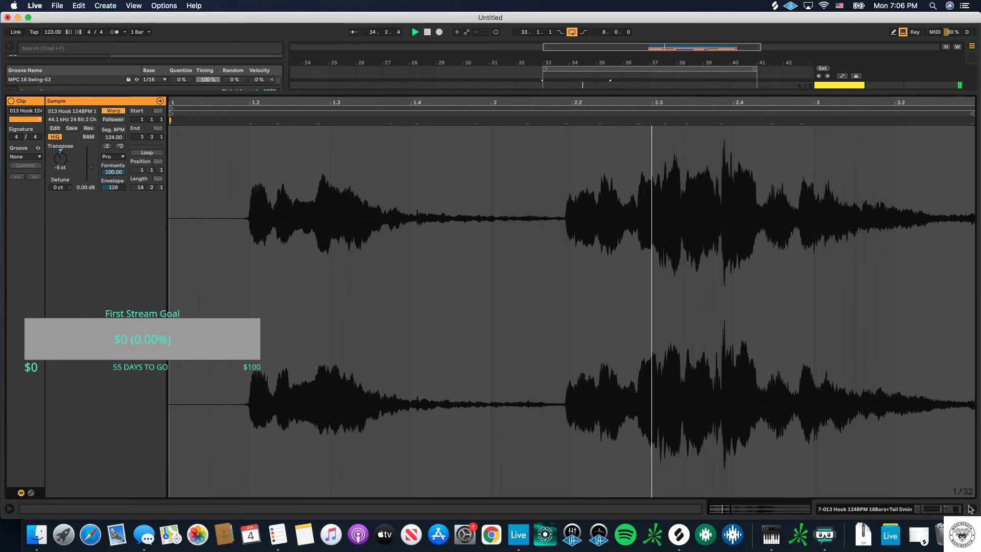
pyautogui.click(972, 508)
pyautogui.press('super+alt+l')
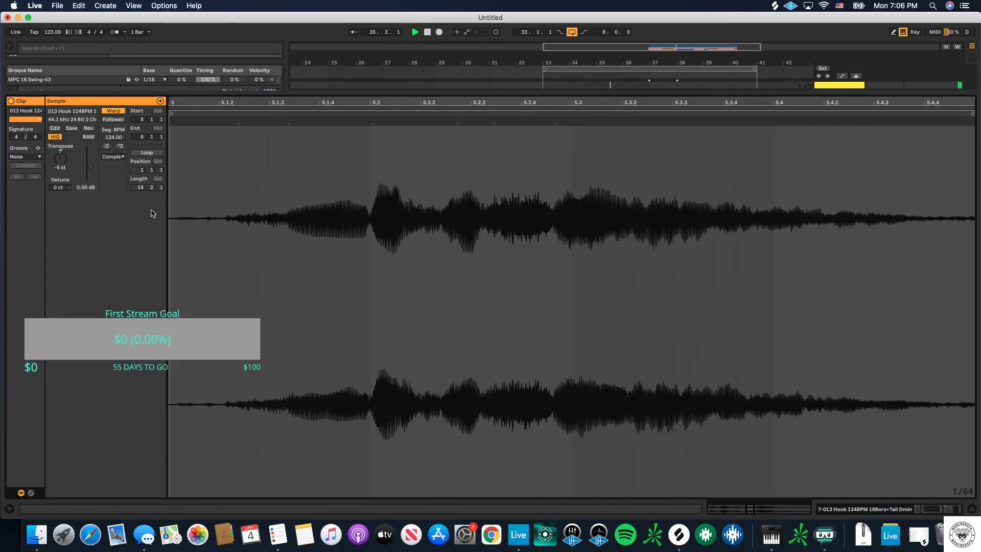
pyautogui.click(118, 156)
pyautogui.click(117, 204)
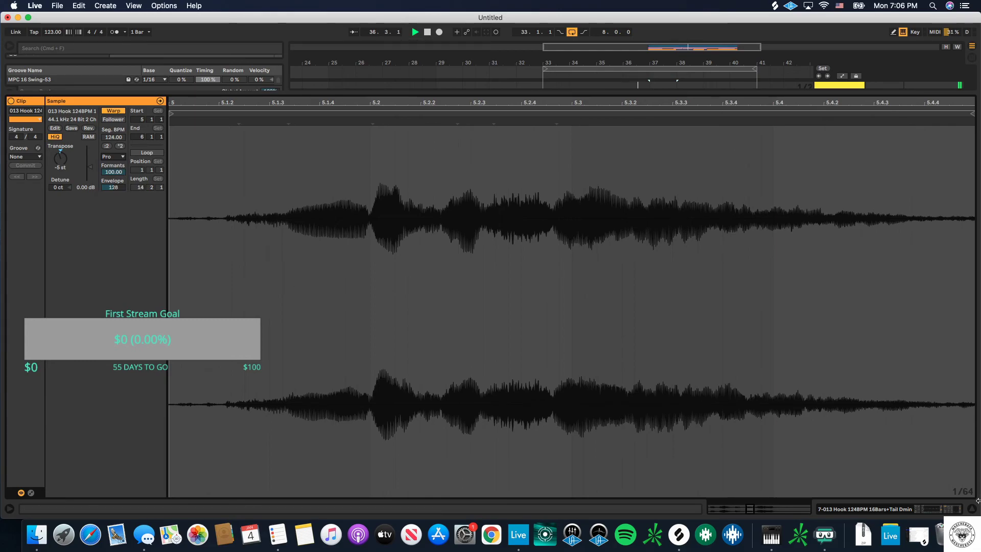
pyautogui.click(972, 508)
# Step: Change the last 013 Hook piece's warp mode to Complex Pro and return to the arrangement
pyautogui.doubleClick(719, 309)
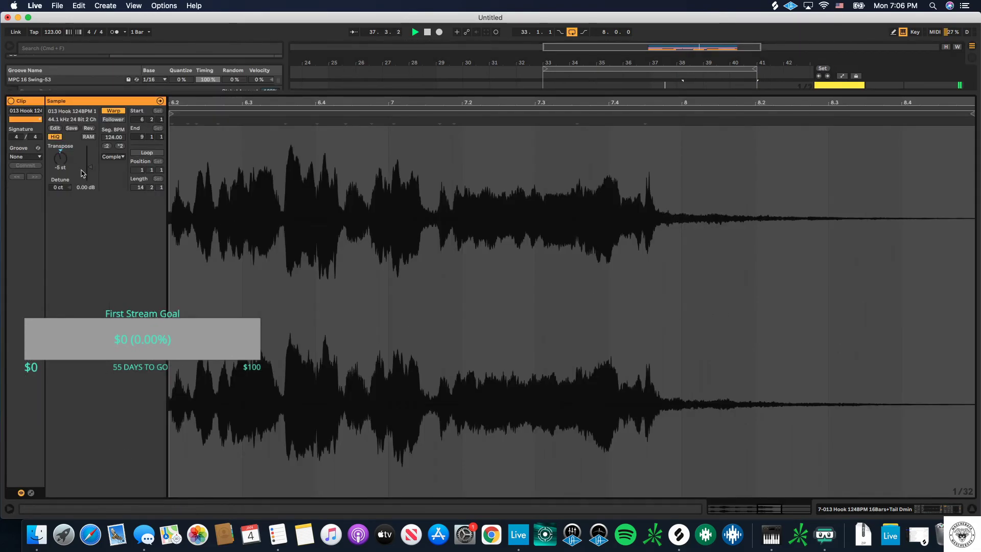
pyautogui.click(112, 156)
pyautogui.click(115, 204)
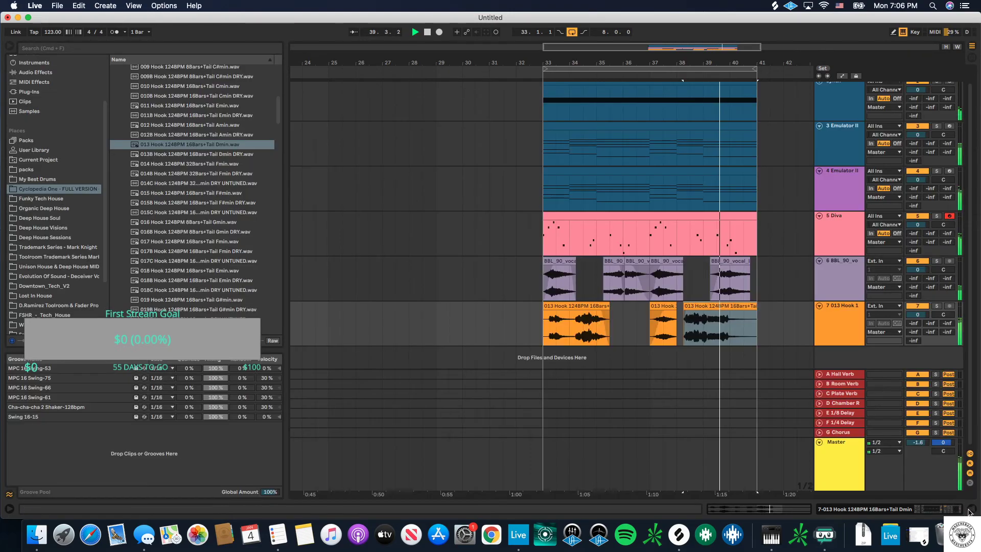
pyautogui.press('super+alt+l')
# Step: Add Soundtoys' Little AlterBoy plug-in to the 013 Hook track after the Kick SC compressor
pyautogui.doubleClick(839, 324)
pyautogui.press('space')
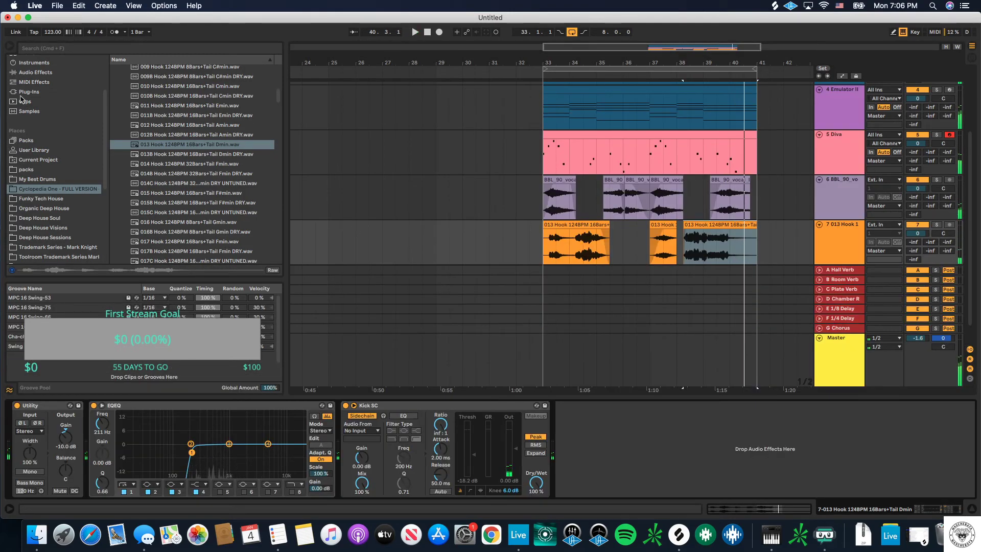
pyautogui.click(56, 93)
pyautogui.click(120, 172)
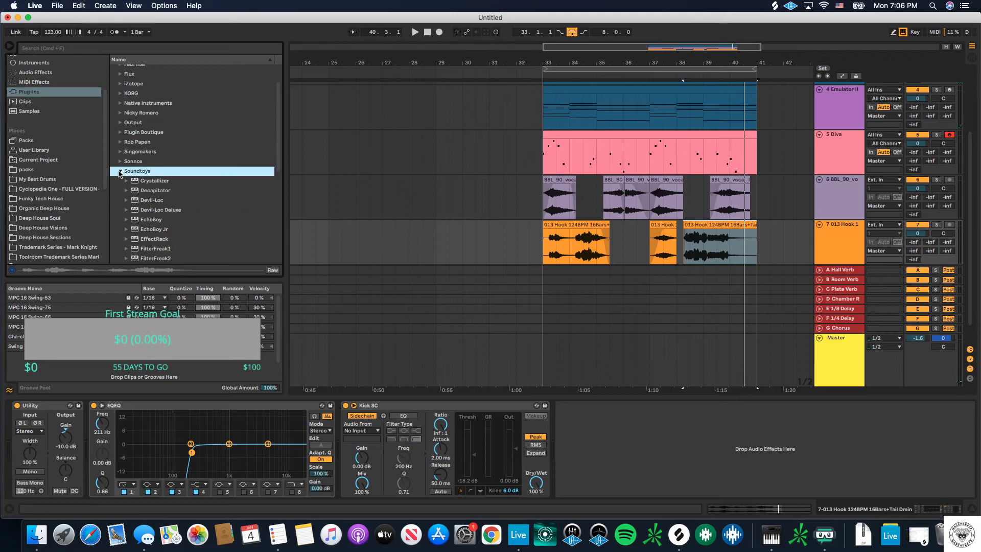
pyautogui.scroll(-5, 143, 209)
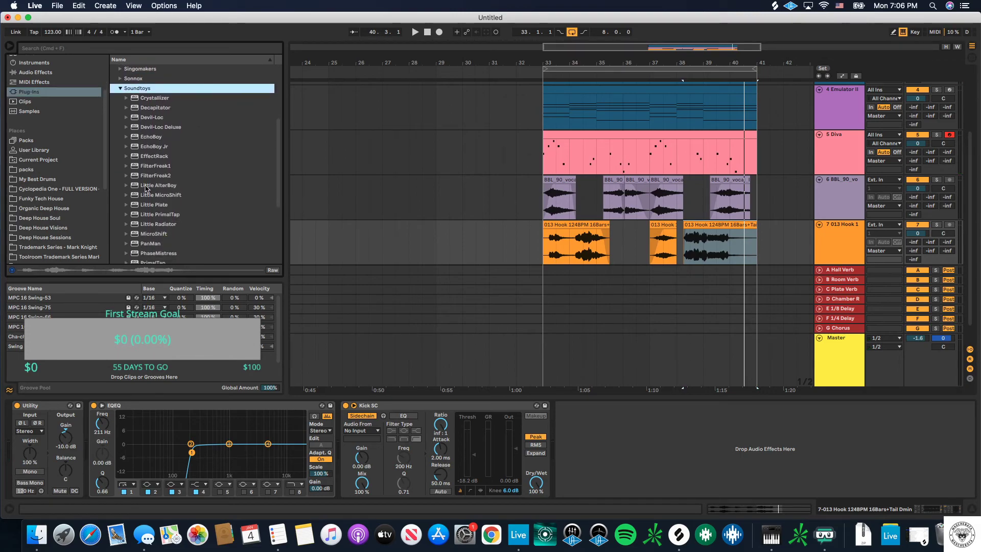
pyautogui.doubleClick(830, 257)
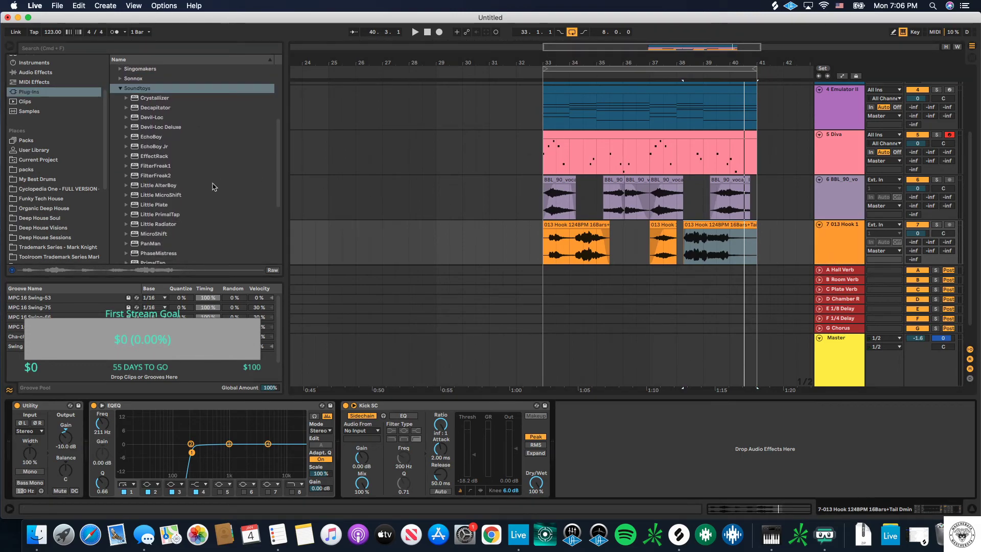
pyautogui.scroll(-3, 213, 187)
pyautogui.click(167, 144)
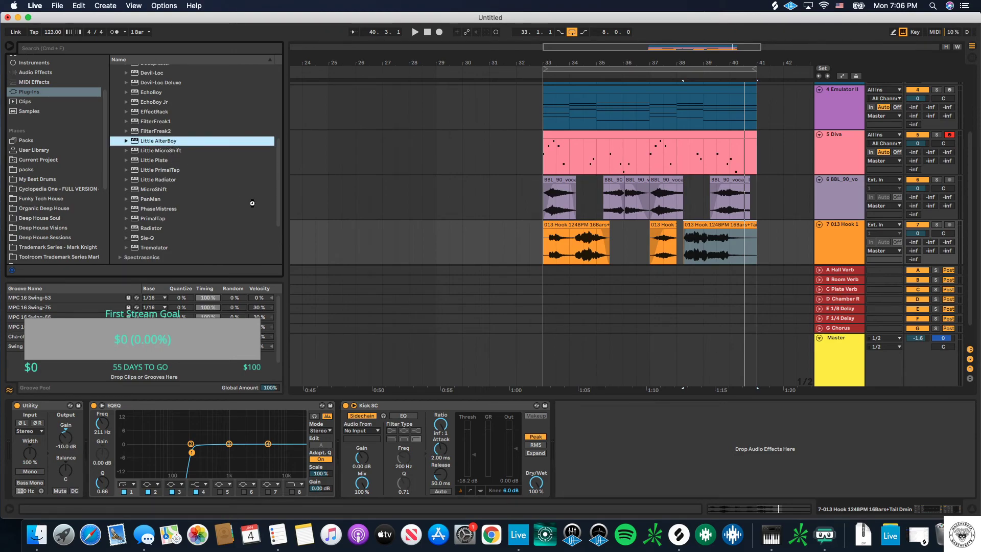
pyautogui.moveTo(686, 443); pyautogui.dragTo(688, 448)
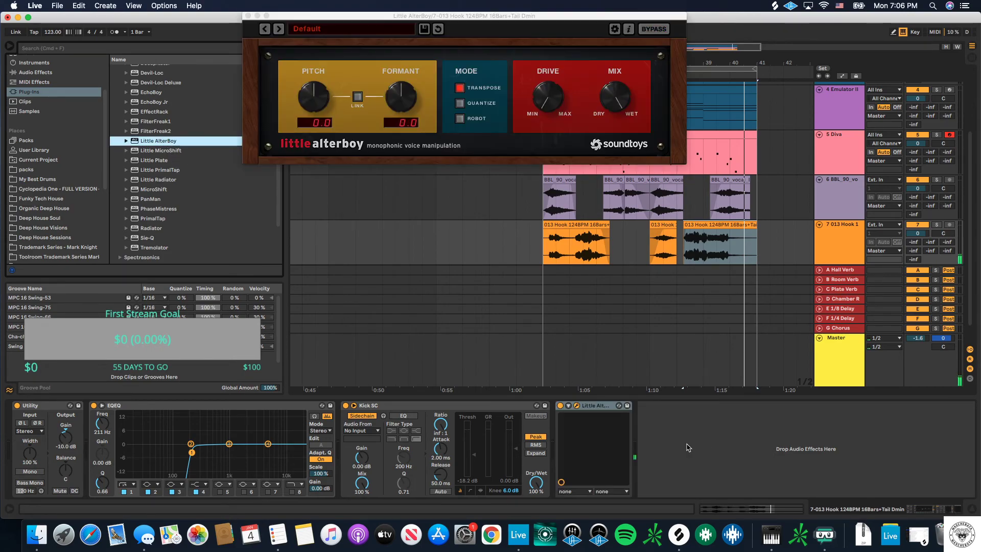
# Step: Set Little AlterBoy's formant to -2.0 during playback, close it, and move the track's EQEQ low cut to about 215 Hz
pyautogui.press('space')
pyautogui.moveTo(400, 97); pyautogui.dragTo(400, 107)
pyautogui.scroll(-3, 401, 110)
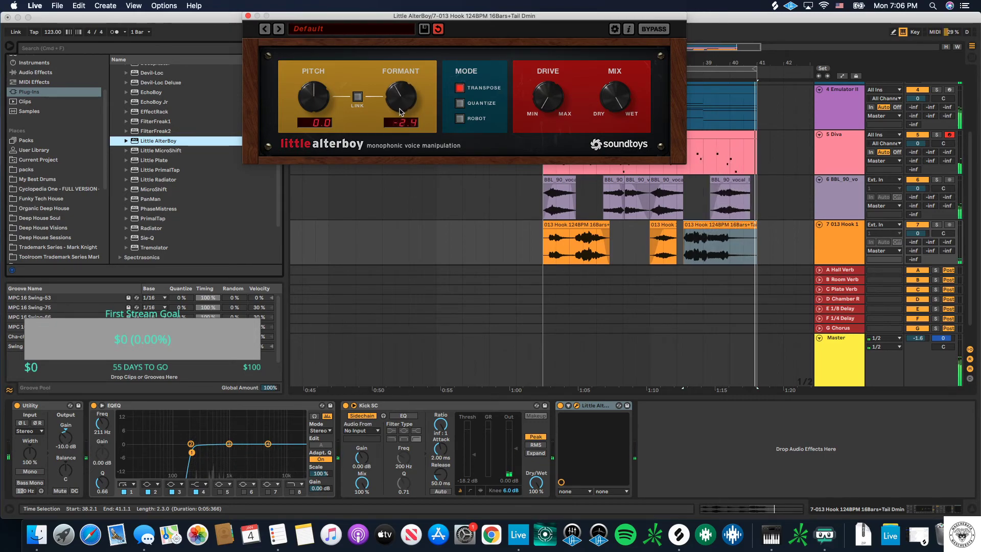
pyautogui.scroll(4, 400, 111)
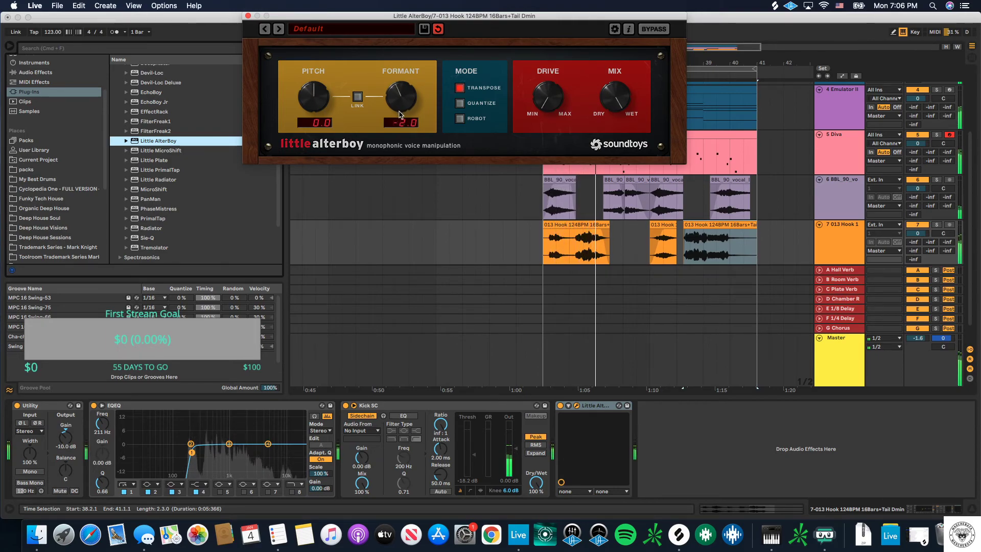
pyautogui.click(247, 17)
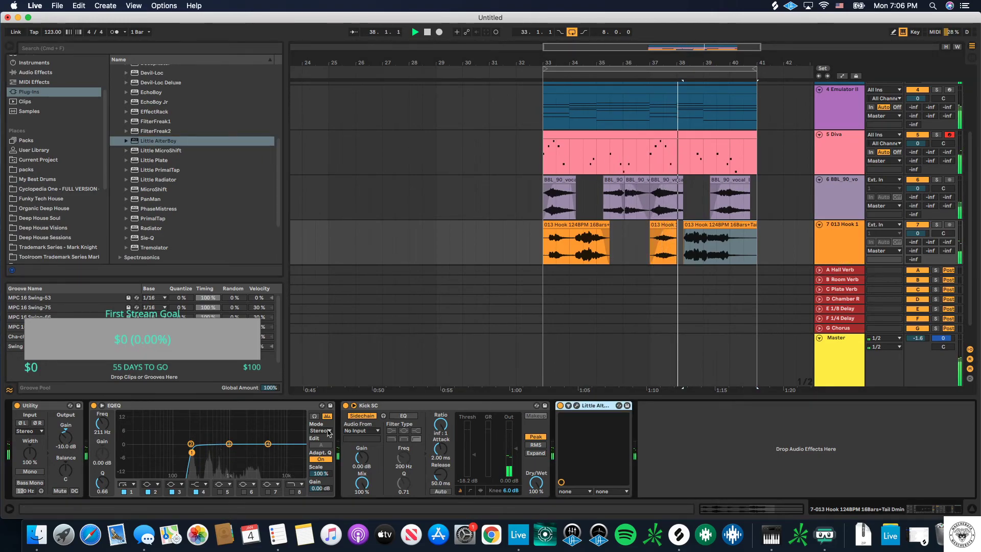
pyautogui.moveTo(191, 453); pyautogui.dragTo(194, 452)
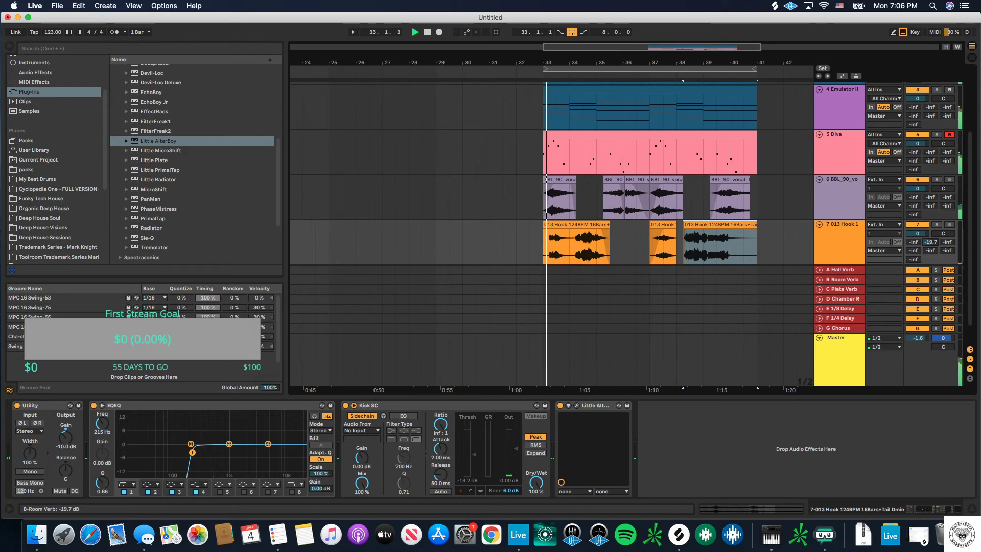
# Step: Set the 013 Hook track's Room Verb send to -19.7 dB and fold both vocal tracks
pyautogui.moveTo(929, 242); pyautogui.dragTo(929, 225)
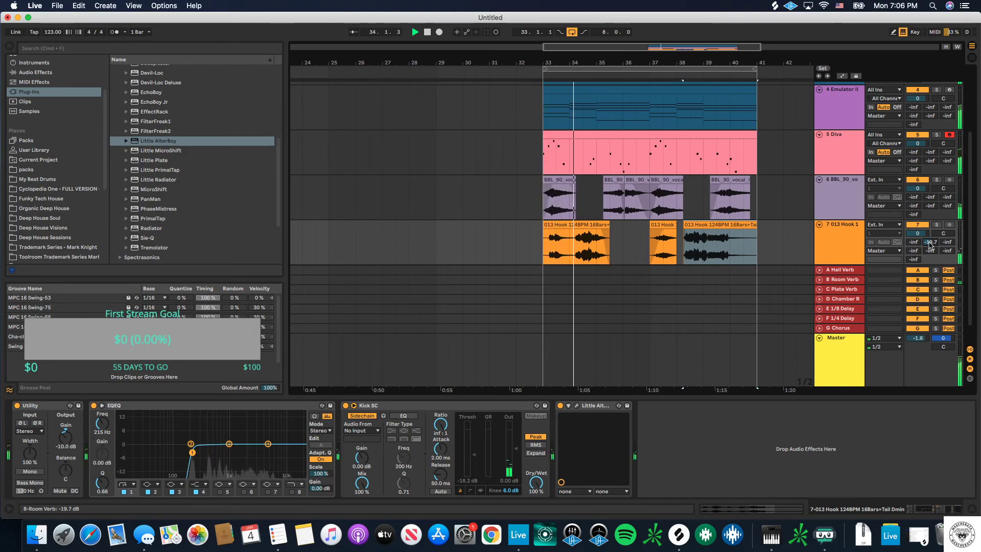
pyautogui.hscroll(3, 751, 204)
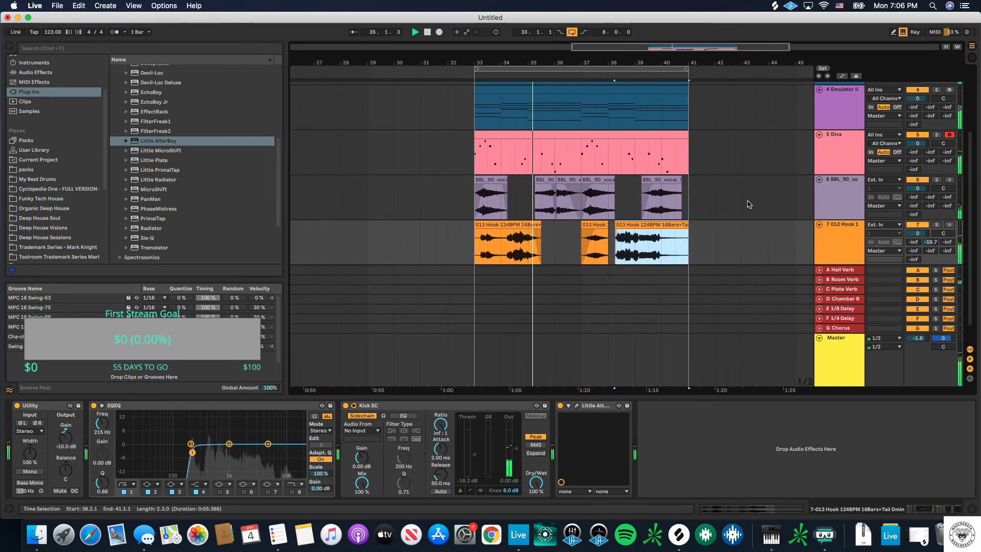
pyautogui.click(819, 224)
pyautogui.click(819, 224)
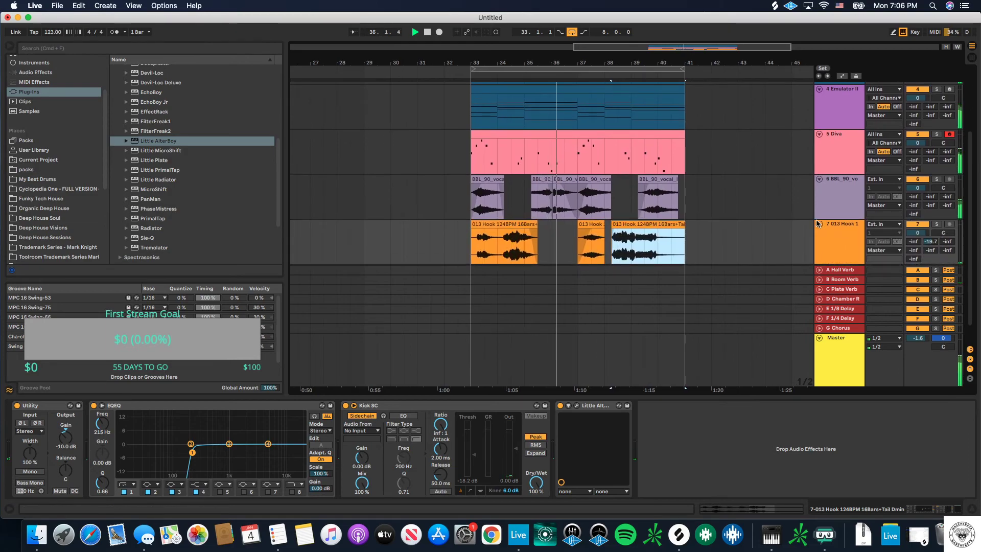
pyautogui.click(819, 225)
pyautogui.click(819, 178)
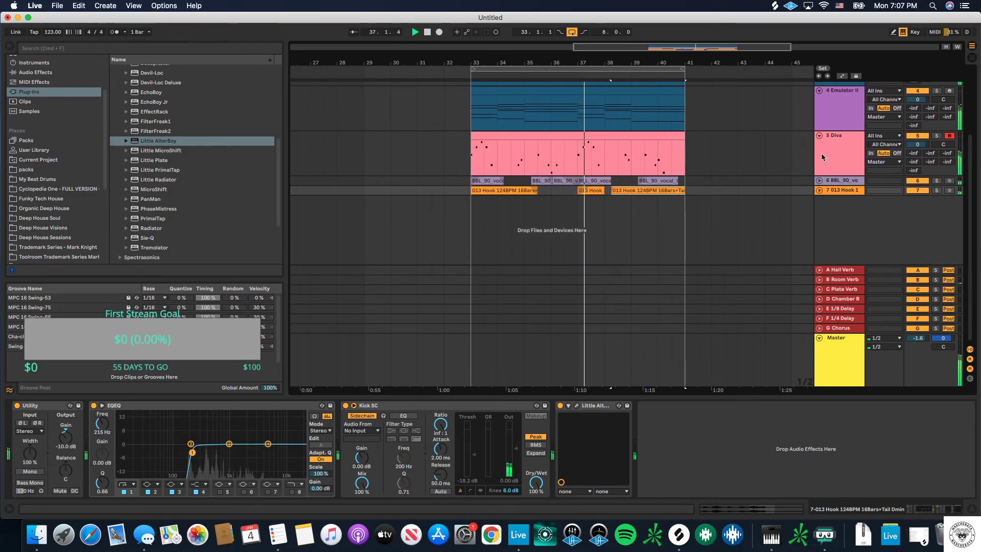
# Step: Duplicate the Diva track and delete all notes from the copy's eight-bar clip
pyautogui.scroll(1, 823, 163)
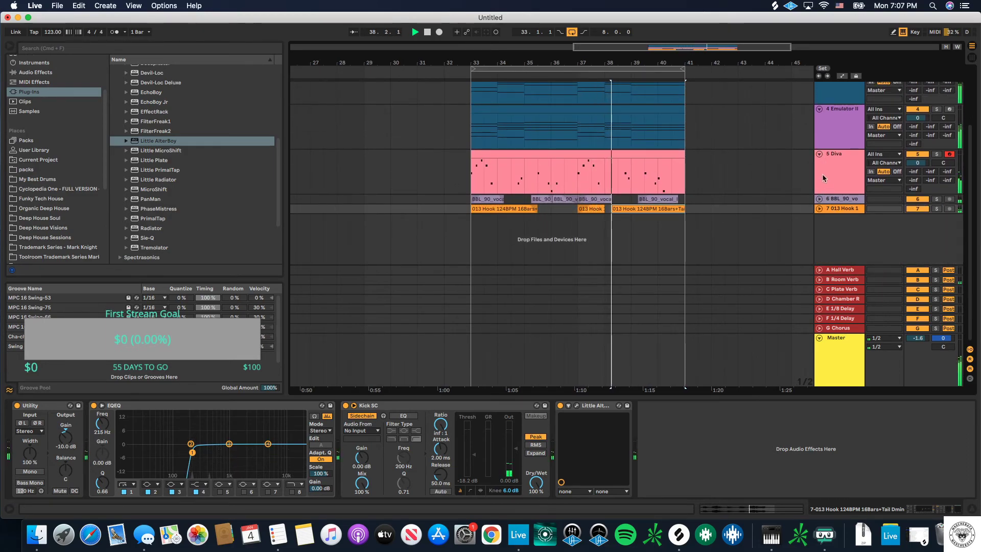
pyautogui.click(830, 183)
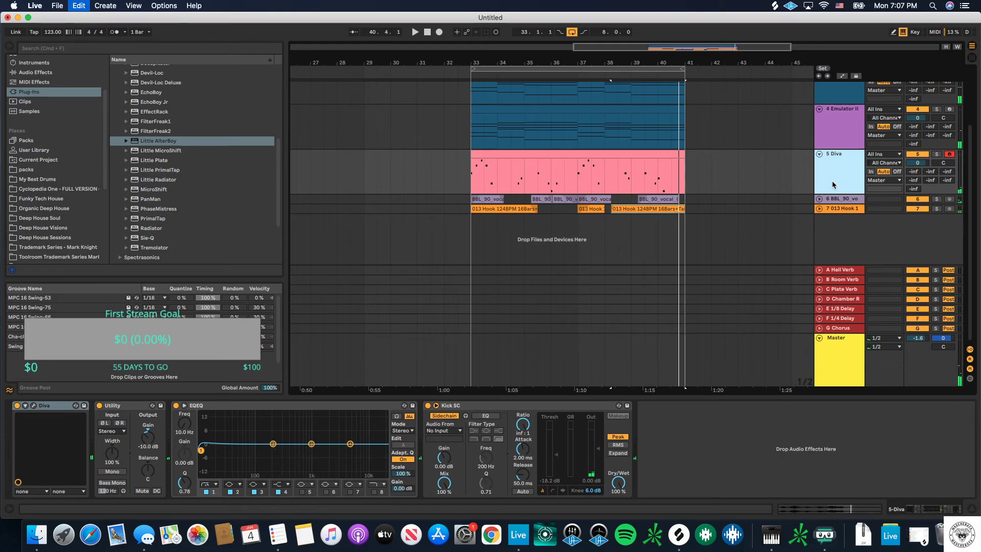
pyautogui.press('super+d')
pyautogui.doubleClick(662, 197)
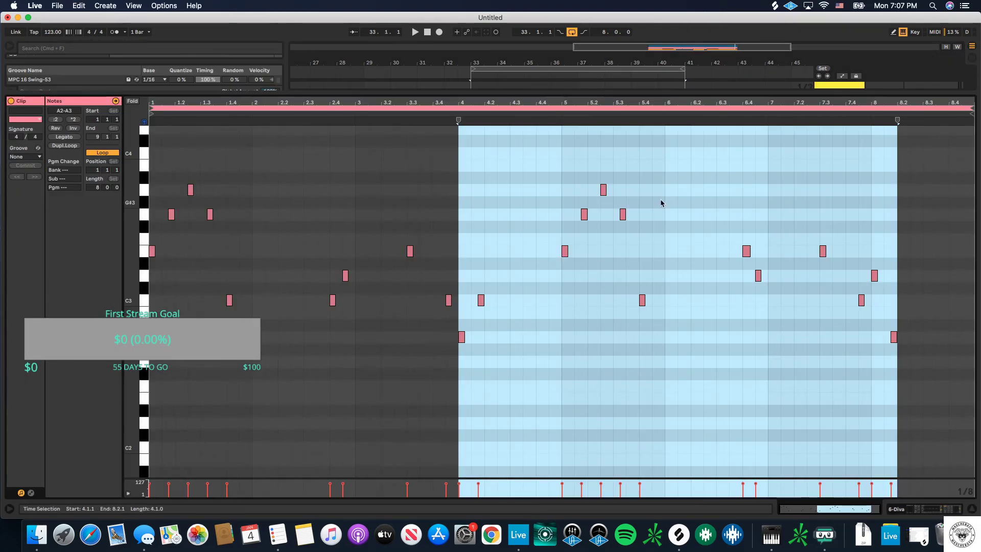
pyautogui.click(571, 229)
pyautogui.press('super+a')
pyautogui.press('Delete')
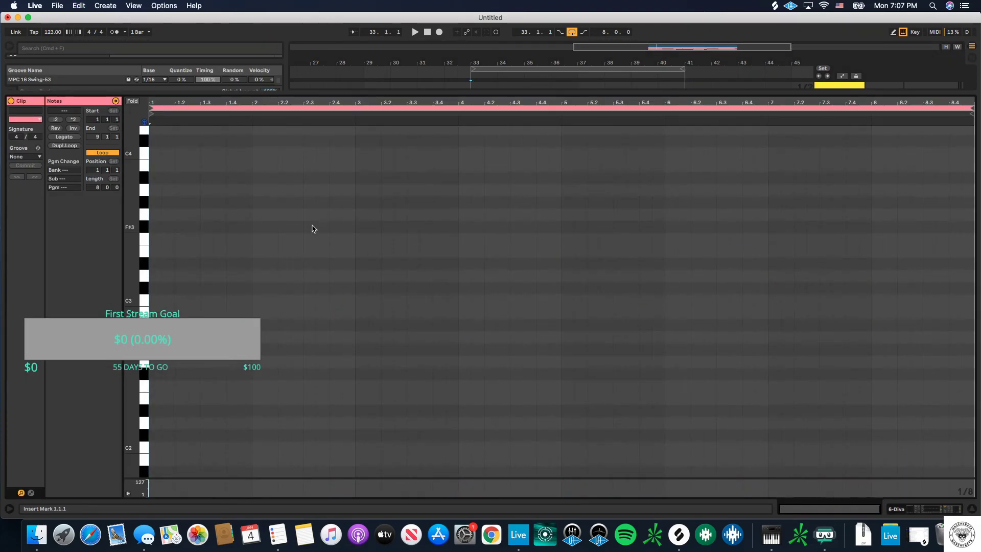
# Step: Add short A3 notes at 1.1.1, 1.3.3, 2.1.1, 2.2.3 and 2.4.1 in the copied Diva clip, checking them against playback
pyautogui.doubleClick(153, 190)
pyautogui.press('space')
pyautogui.doubleClick(217, 191)
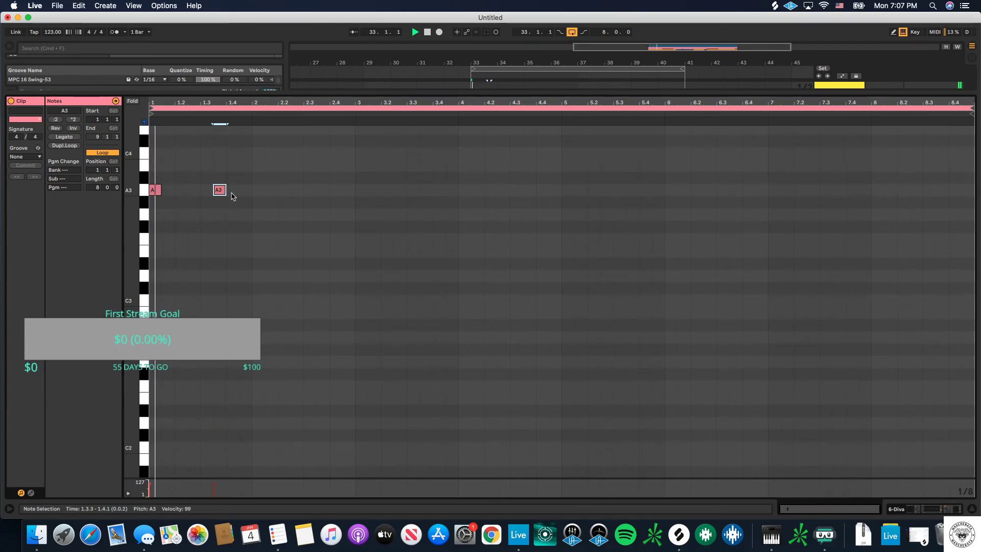
pyautogui.press('space')
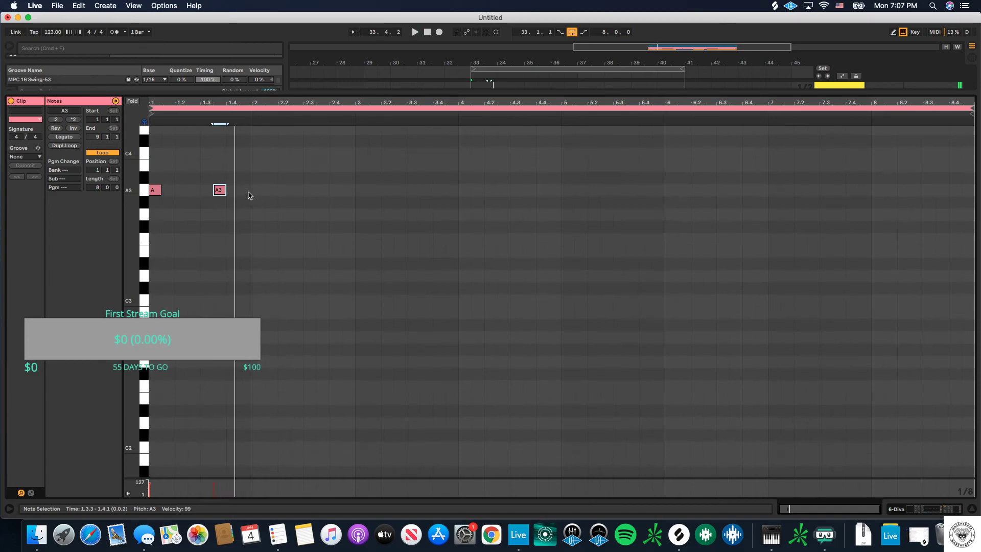
pyautogui.doubleClick(256, 191)
pyautogui.press('space')
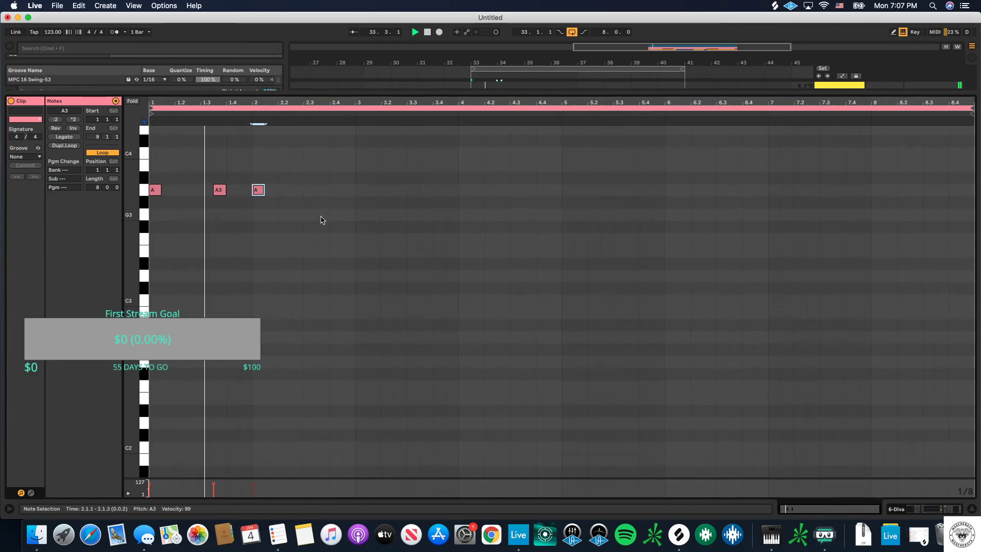
pyautogui.doubleClick(297, 191)
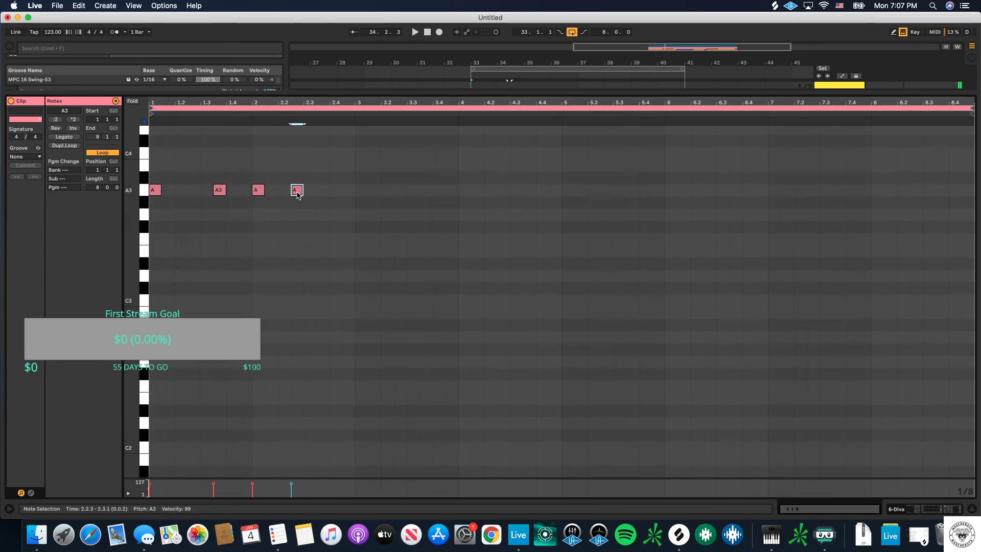
pyautogui.doubleClick(335, 190)
pyautogui.press('space')
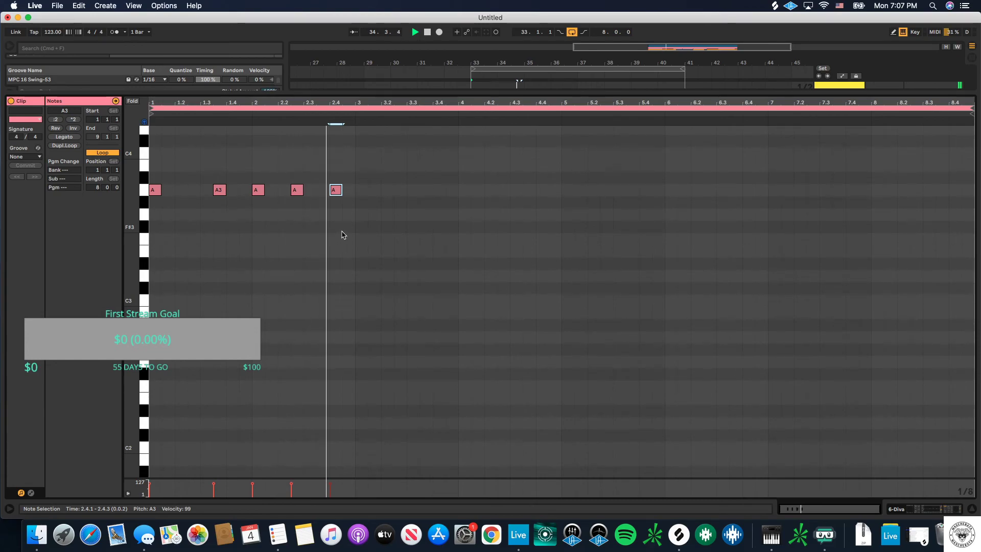
# Step: Duplicate the two-bar A3 pattern three times to fill the eight-bar clip
pyautogui.moveTo(355, 198); pyautogui.dragTo(100, 187)
pyautogui.press('space')
pyautogui.press('super+d')
pyautogui.press('super+d')
pyautogui.press('super+d')
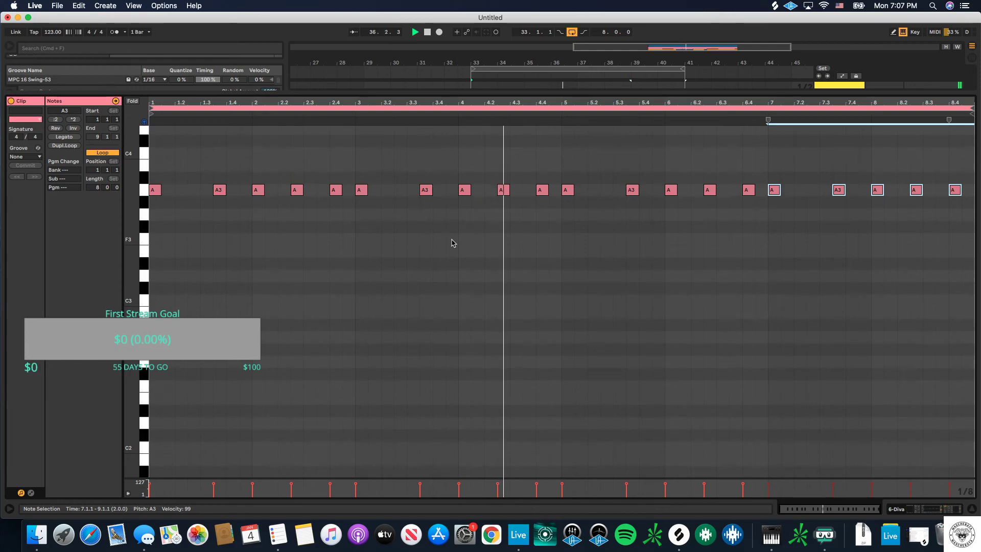
# Step: Open the duplicated track's Diva synth, switch on VCO 2's triangle waveform and solo both Diva tracks
pyautogui.click(972, 508)
pyautogui.doubleClick(848, 277)
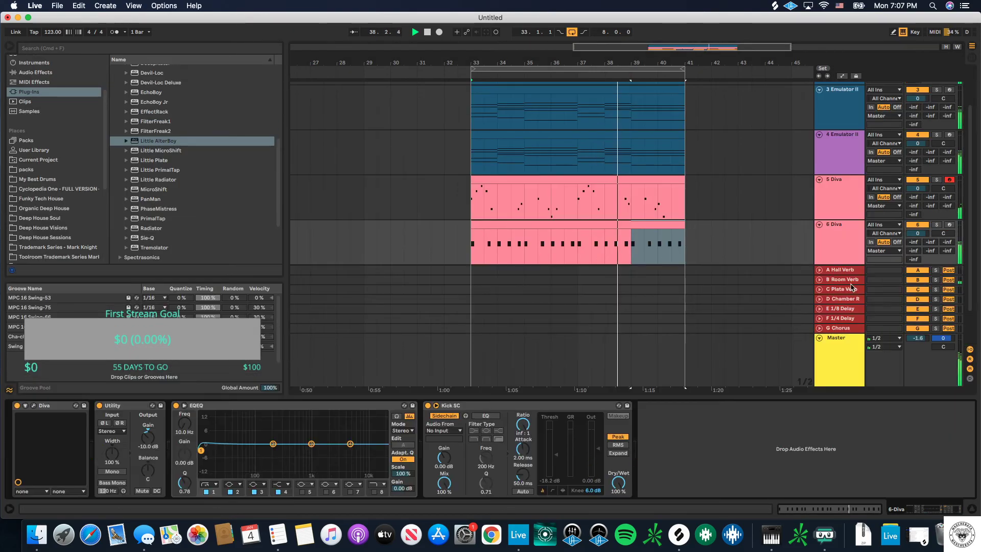
pyautogui.click(33, 406)
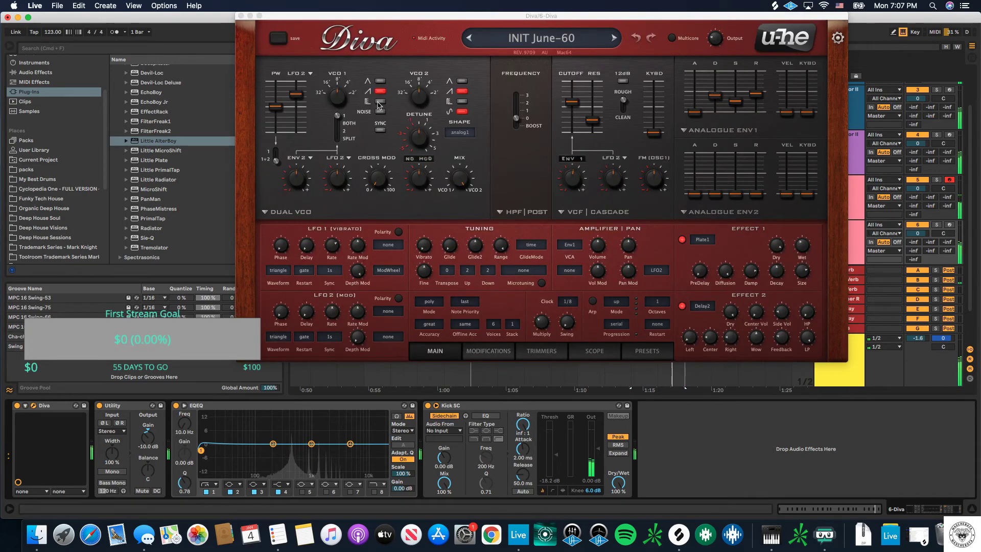
pyautogui.click(463, 81)
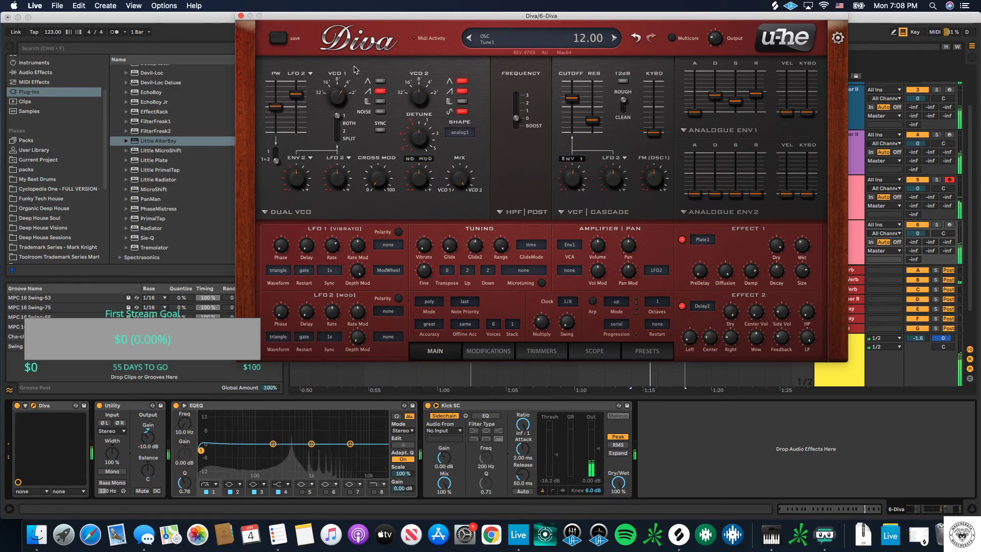
pyautogui.click(936, 180)
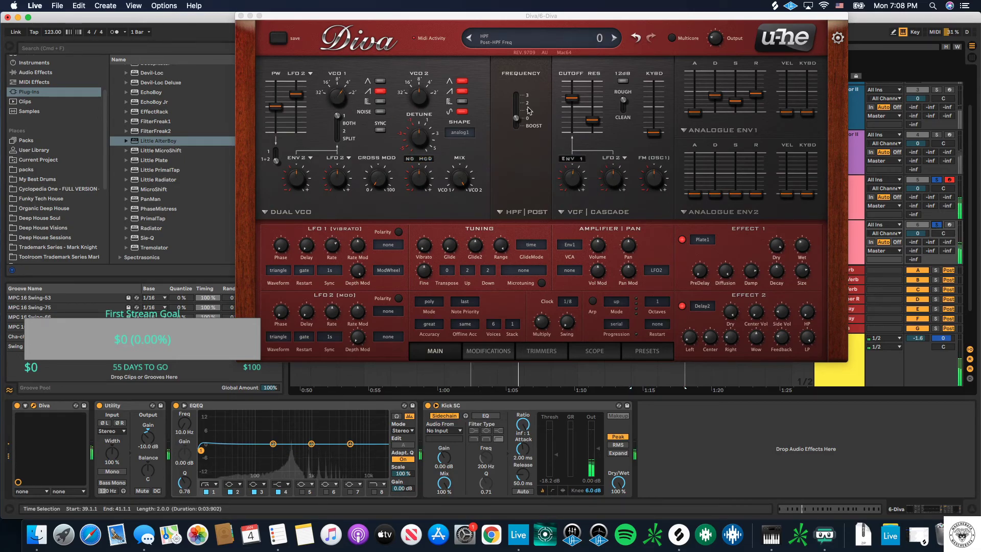
pyautogui.moveTo(577, 102); pyautogui.dragTo(577, 107)
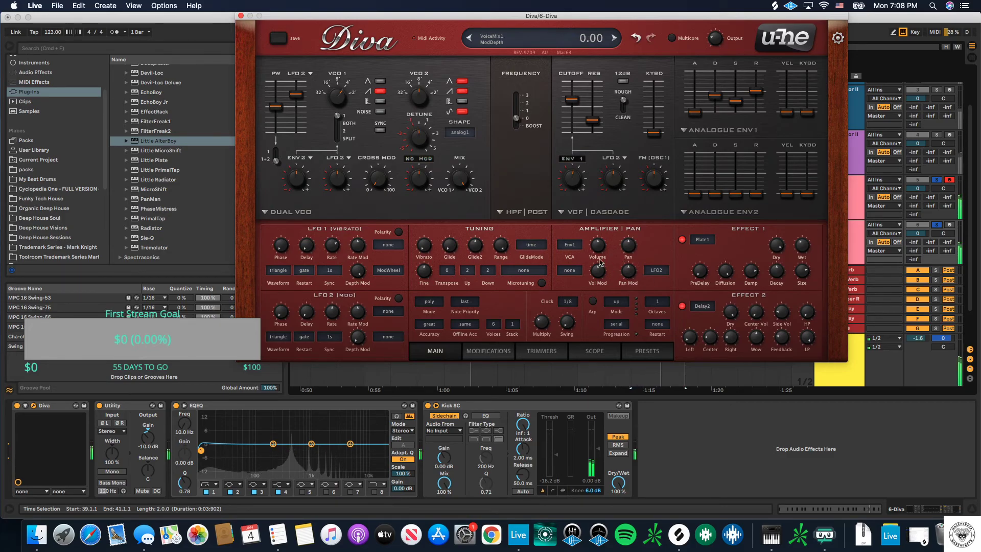
# Step: Examine the VCA setting and the volume modulation sources in Diva's amplifier section
pyautogui.click(577, 247)
pyautogui.click(572, 250)
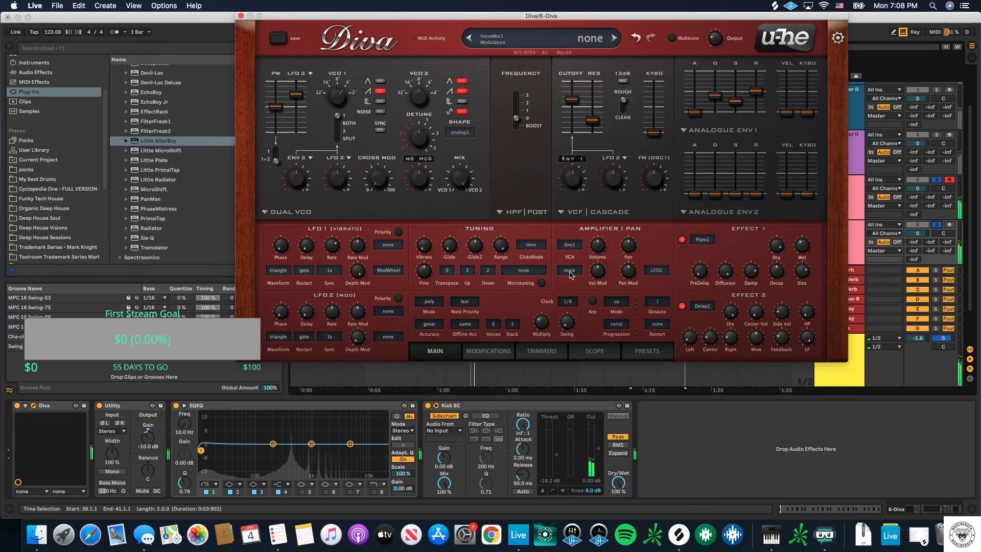
pyautogui.click(570, 273)
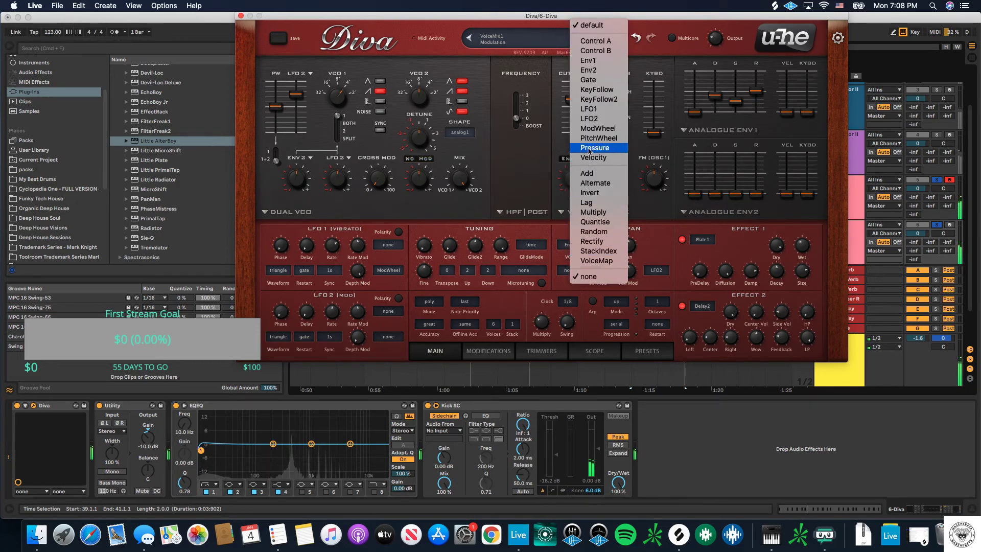
pyautogui.click(538, 169)
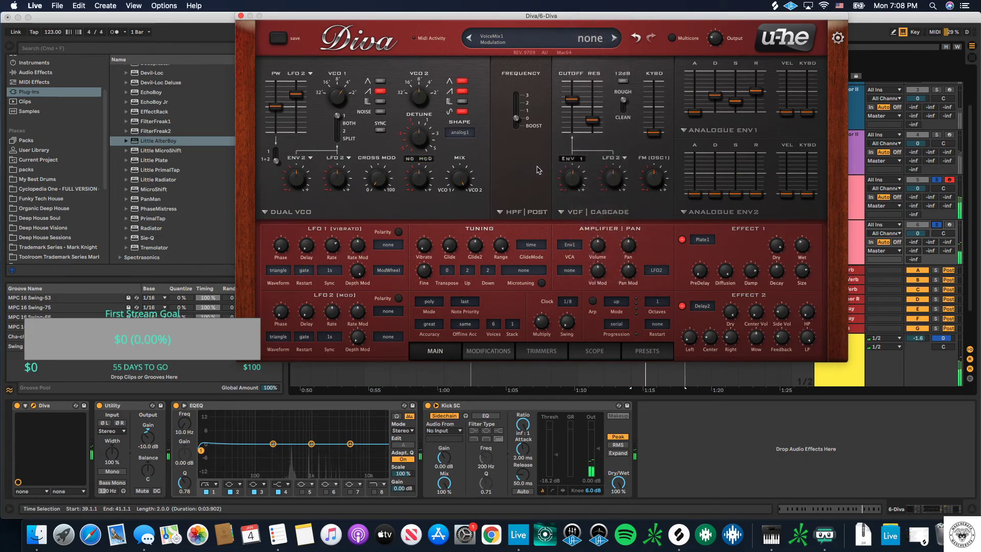
# Step: Try the digital model for Diva's envelope 2 and return it to analogue
pyautogui.click(703, 218)
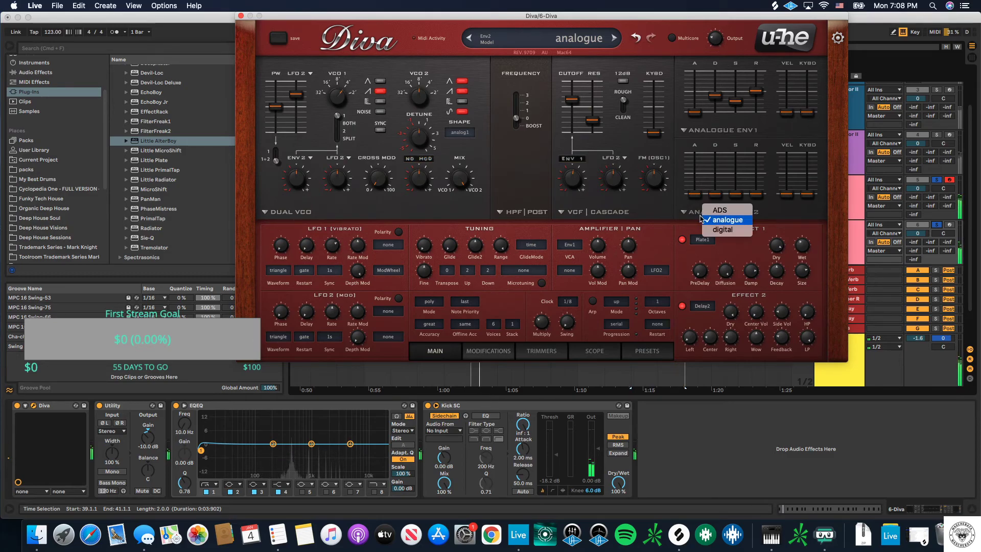
pyautogui.click(710, 230)
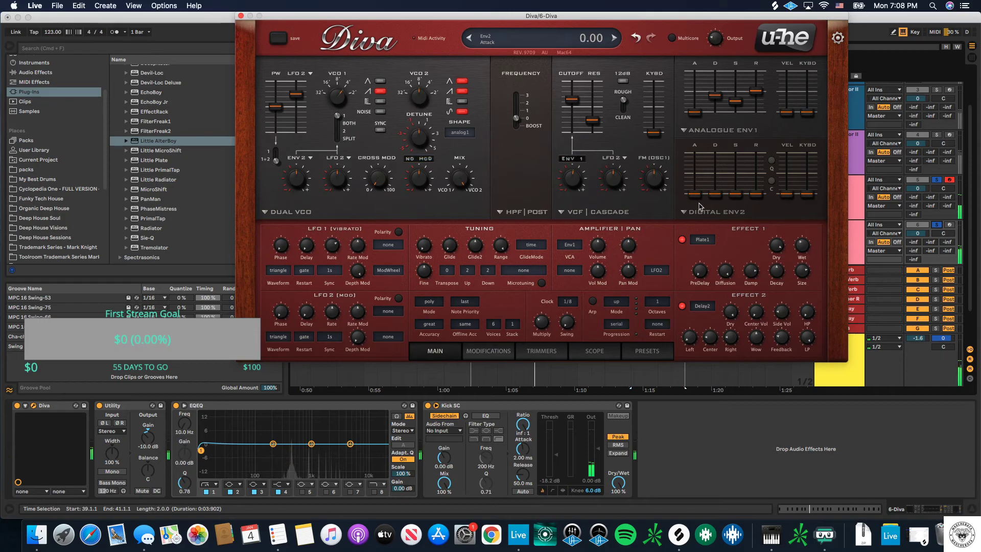
pyautogui.click(701, 212)
pyautogui.click(709, 207)
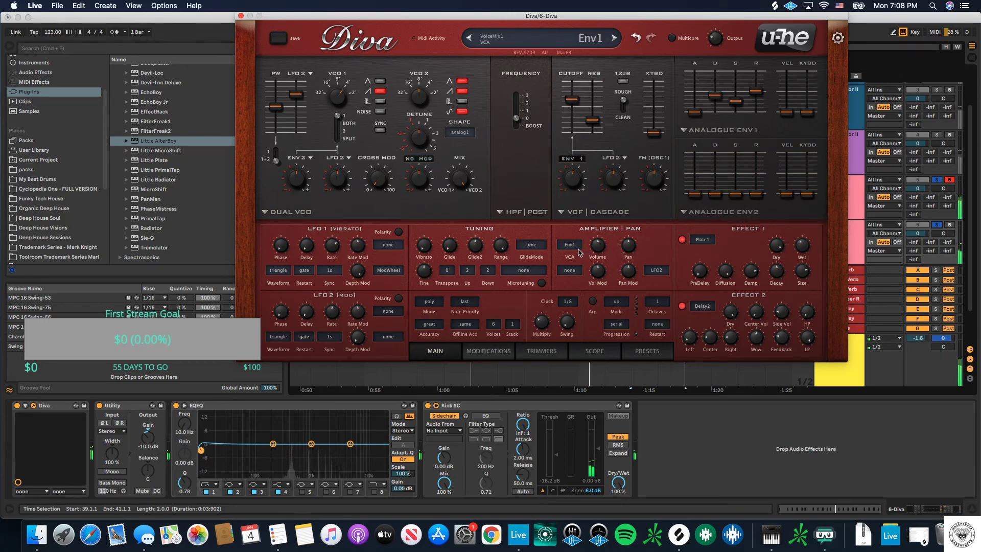
# Step: Compare the modulation sources offered for the amplifier's volume and pan in Diva
pyautogui.click(574, 271)
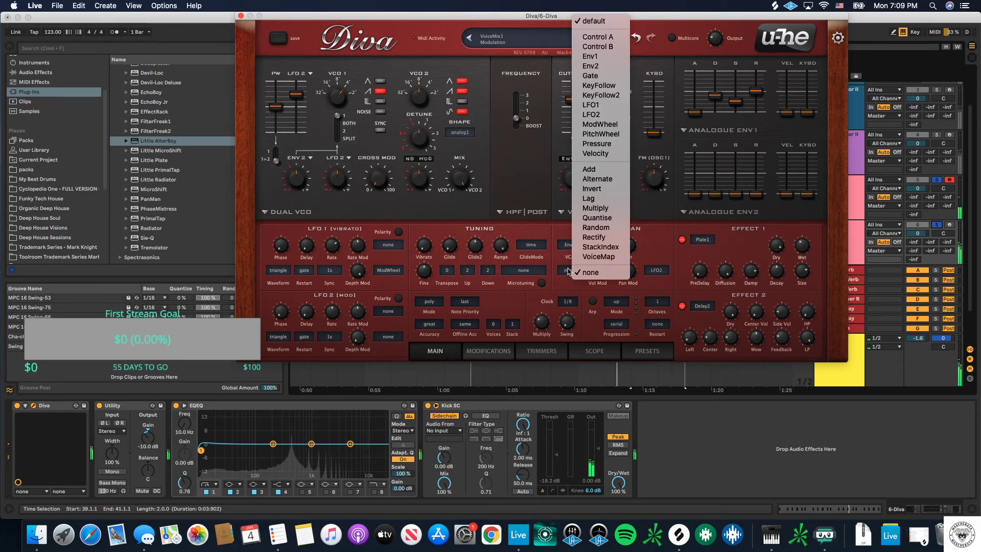
pyautogui.click(576, 274)
pyautogui.click(657, 271)
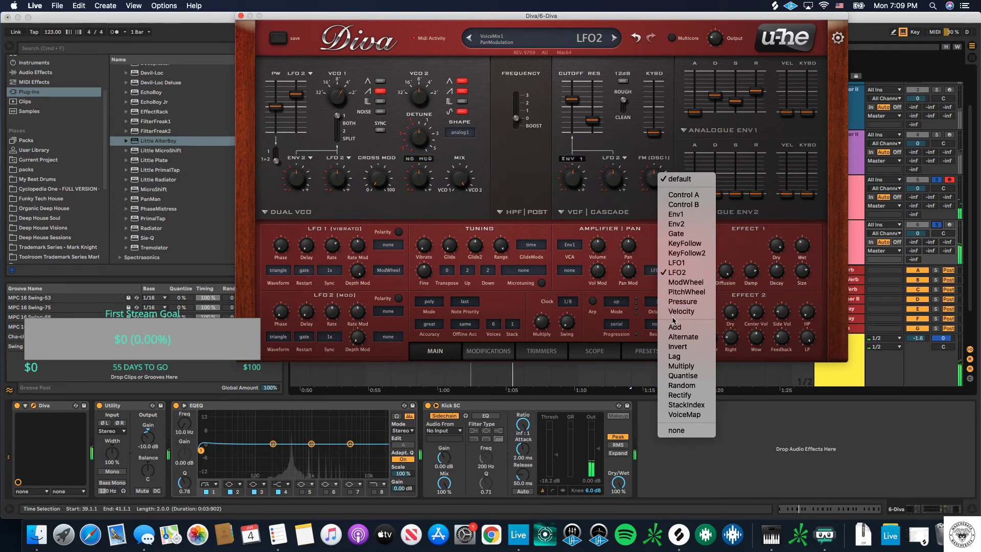
pyautogui.click(579, 208)
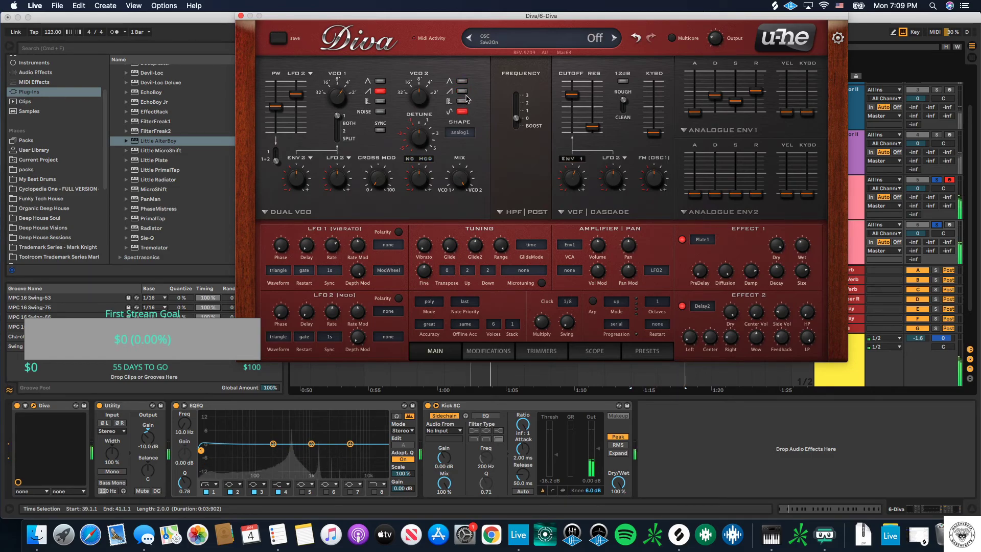
# Step: Close the Diva window and fold the Diva, Emulator II and Synth tracks in the arrangement
pyautogui.click(240, 16)
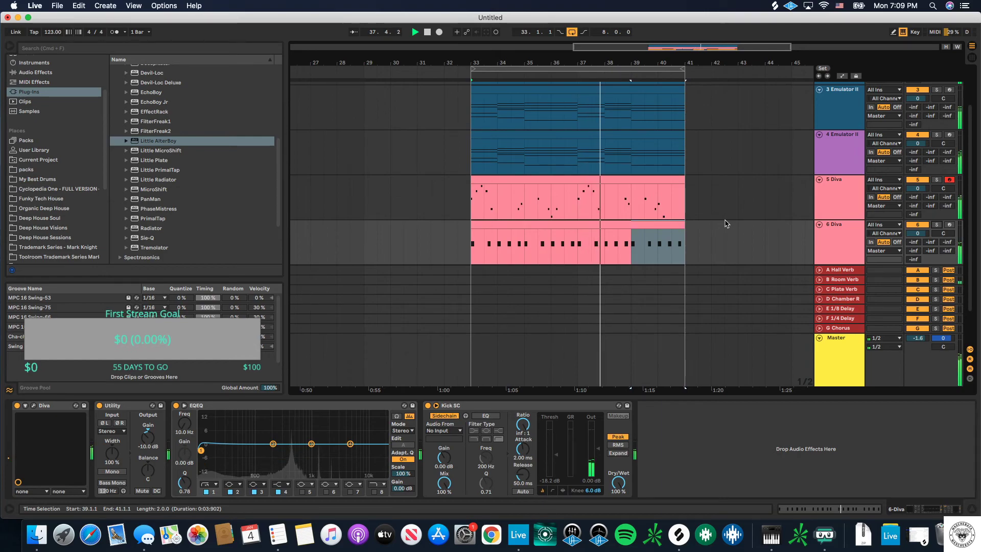
pyautogui.scroll(-2, 727, 223)
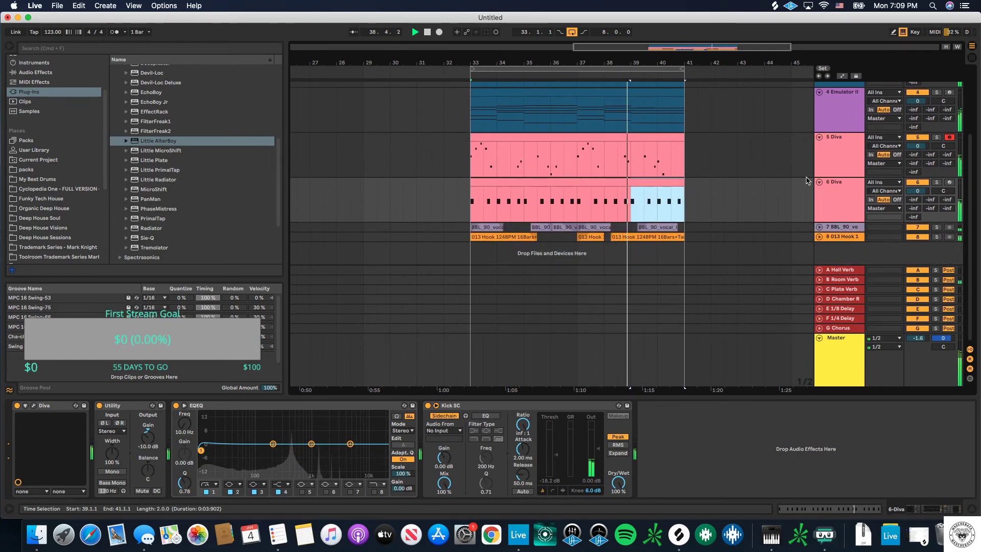
pyautogui.click(820, 182)
pyautogui.click(819, 137)
pyautogui.scroll(2, 821, 153)
pyautogui.scroll(2, 819, 112)
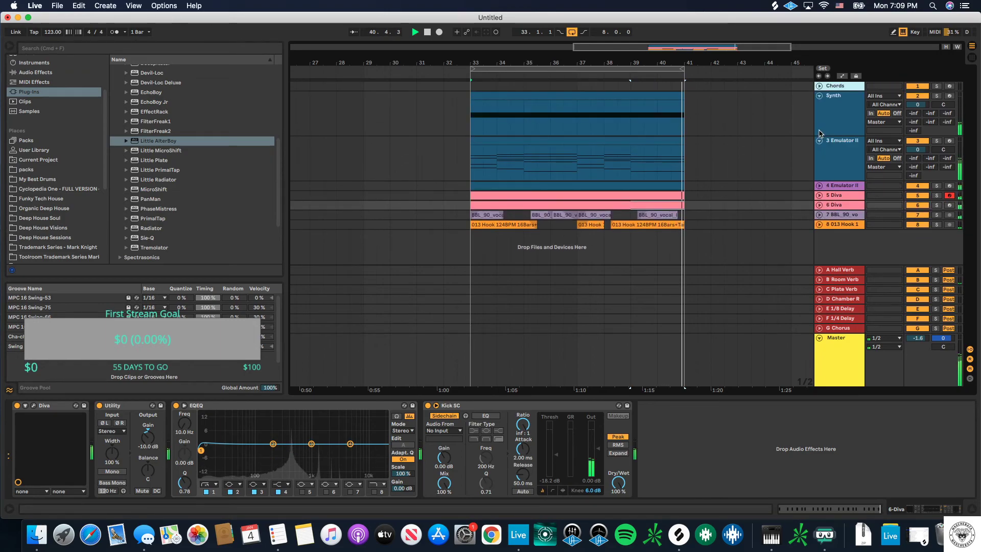
pyautogui.click(819, 95)
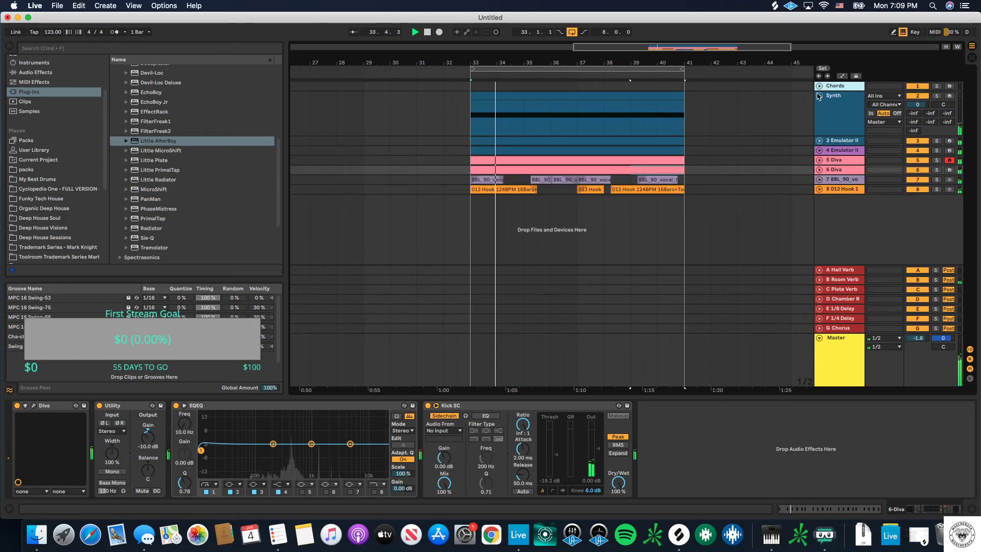
pyautogui.click(819, 106)
# Step: Group all tracks from Synth through 013 Hook into one group track
pyautogui.click(838, 154)
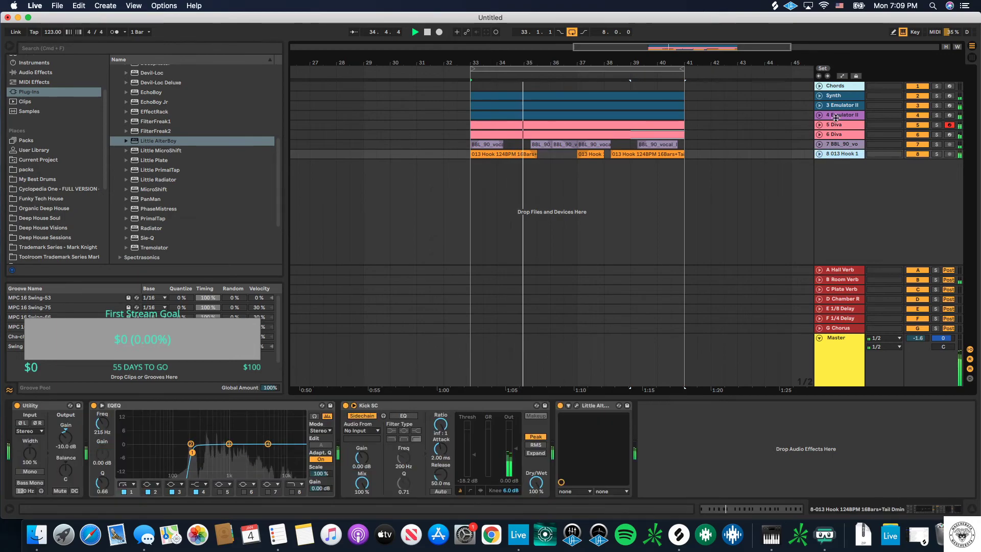
pyautogui.keyDown('shift'); pyautogui.click(838, 95); pyautogui.keyUp('shift')
pyautogui.press('super+g')
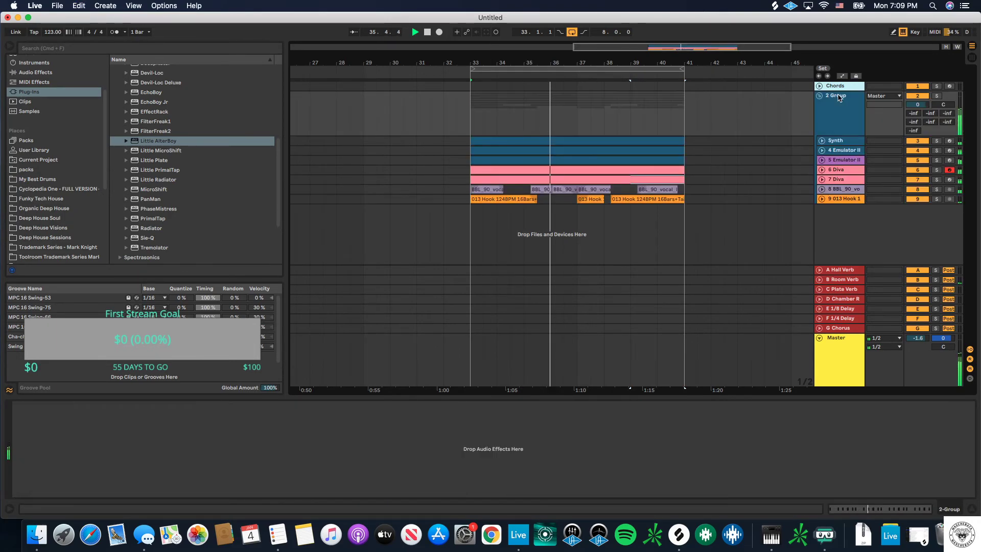
# Step: Insert a new audio track below the 013 Hook track and unfold it
pyautogui.click(845, 235)
pyautogui.rightClick(844, 237)
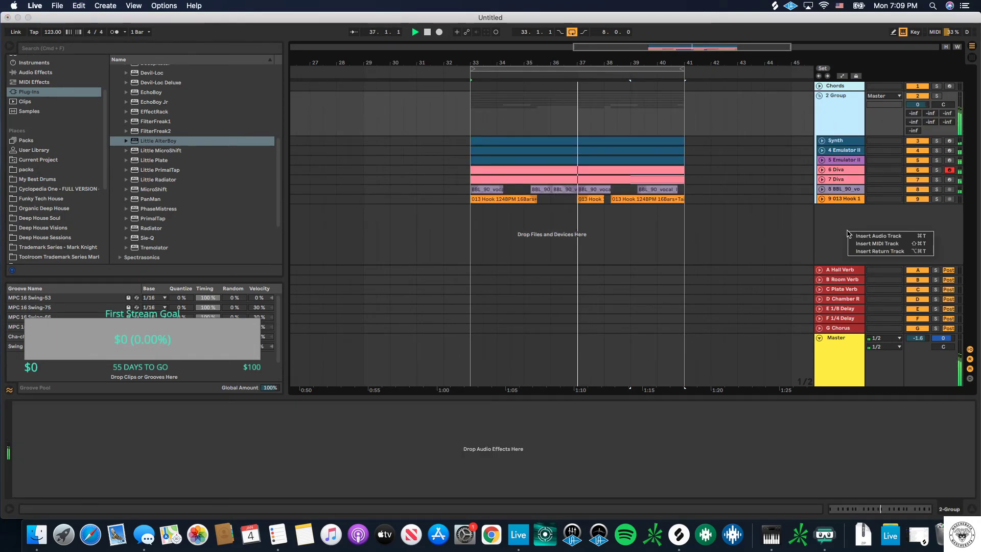
pyautogui.click(845, 238)
pyautogui.press('super+t')
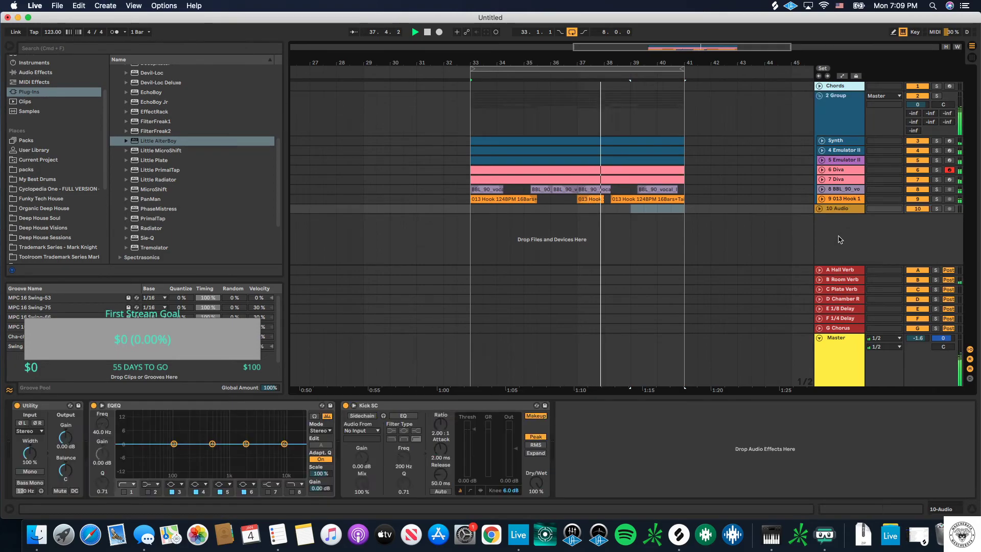
pyautogui.click(819, 208)
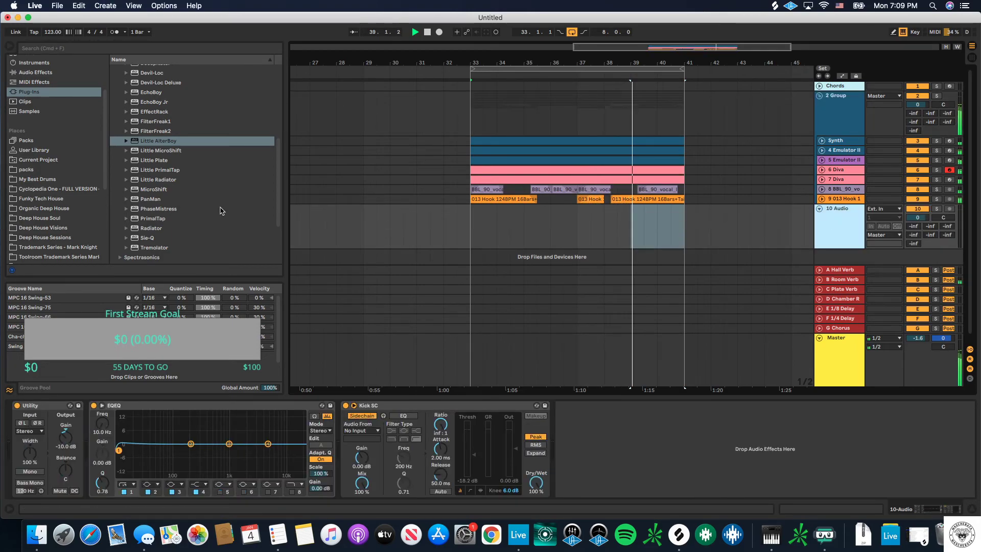
# Step: Open the Cyclopedia One folder's 01 Main Top Loops 124BPM and audition top loops 002B TOP, 004B TOP, 005 and 008B TOP
pyautogui.click(57, 188)
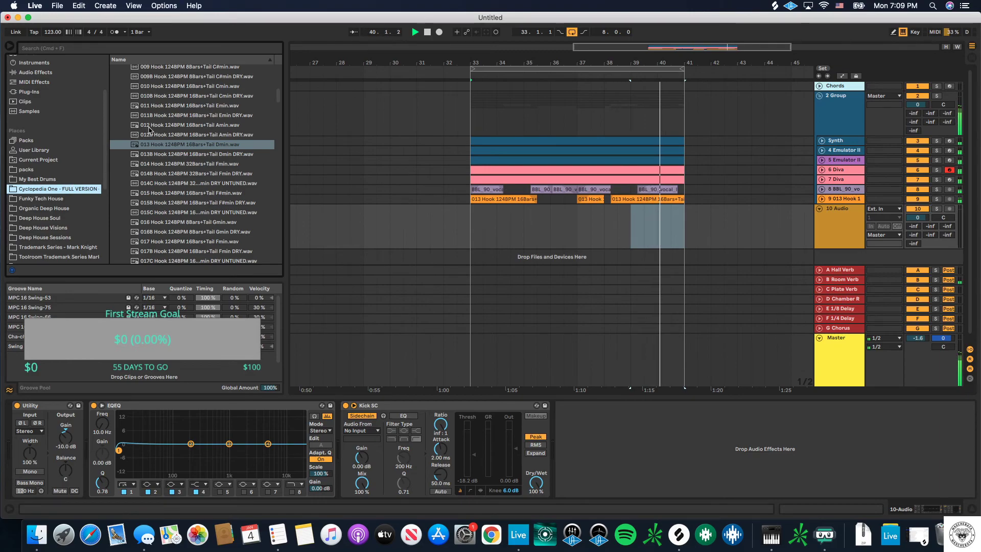
pyautogui.scroll(4, 149, 127)
pyautogui.click(116, 79)
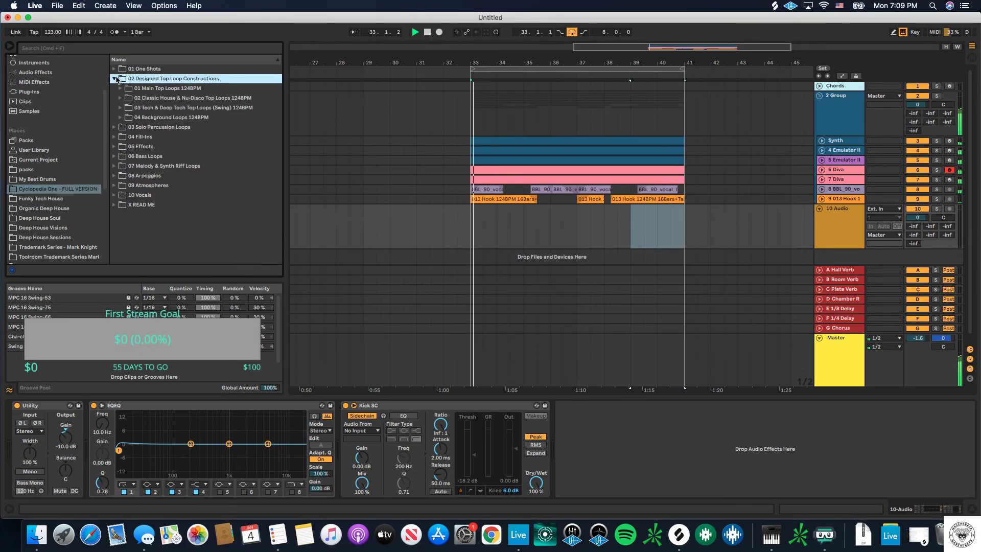
pyautogui.click(120, 89)
pyautogui.click(142, 118)
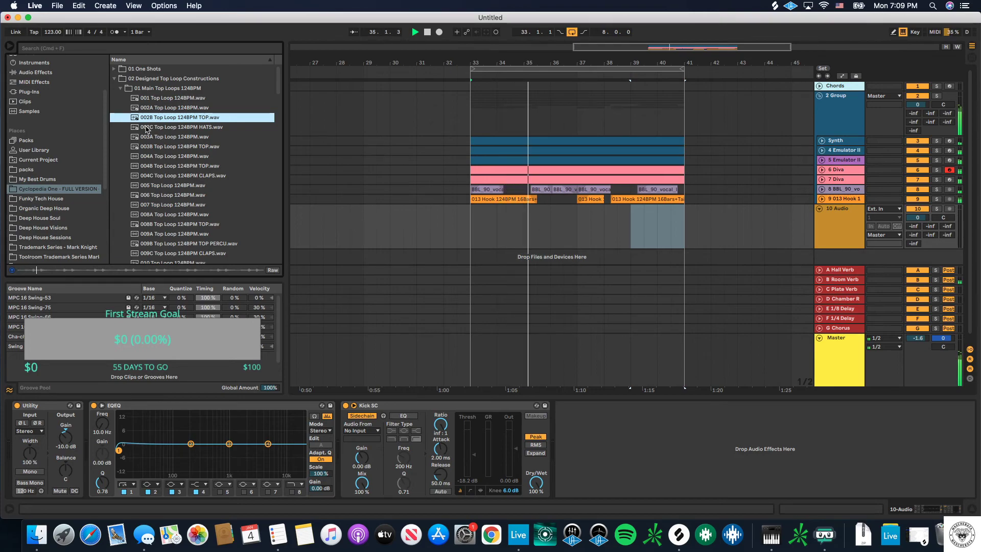
pyautogui.click(168, 167)
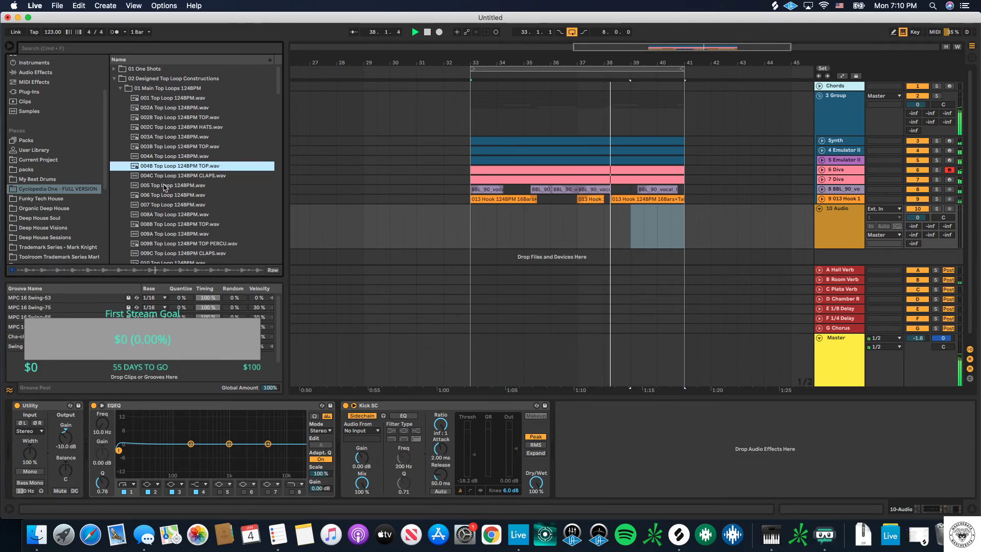
pyautogui.click(164, 186)
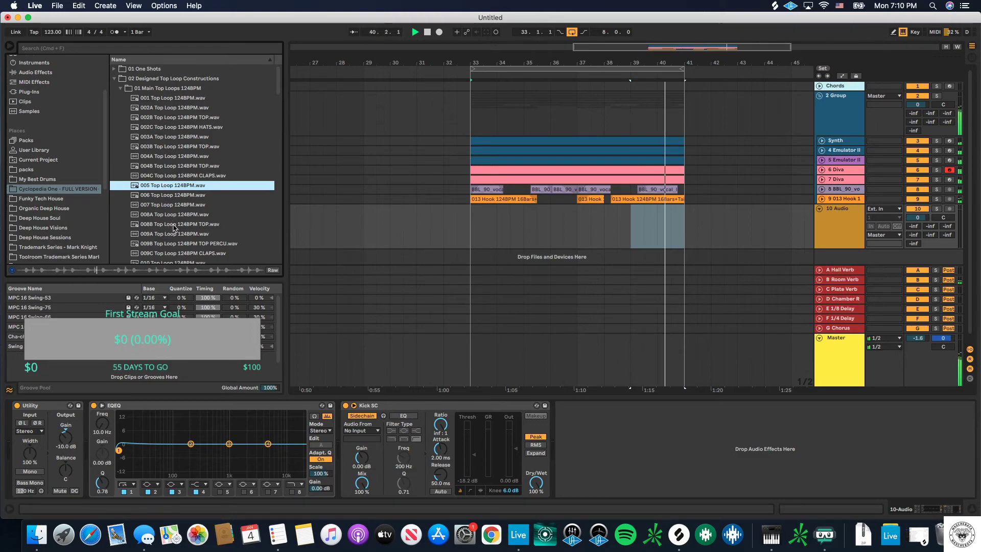
pyautogui.click(175, 225)
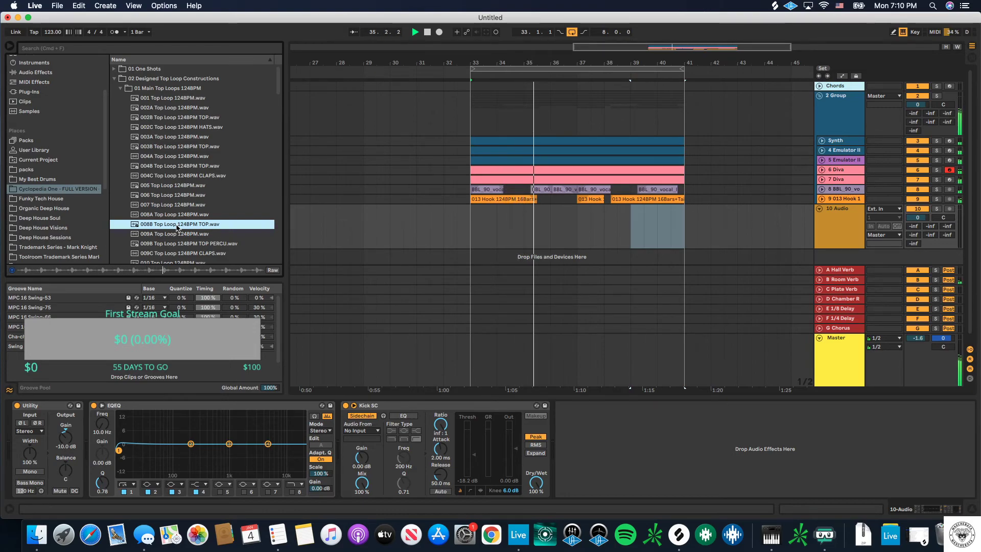
# Step: Place 008B Top Loop 124BPM TOP on the new audio track from bar 33 to 41 and lower its Utility gain to -16.1 dB
pyautogui.moveTo(176, 228); pyautogui.dragTo(471, 222)
pyautogui.moveTo(657, 204); pyautogui.dragTo(684, 204)
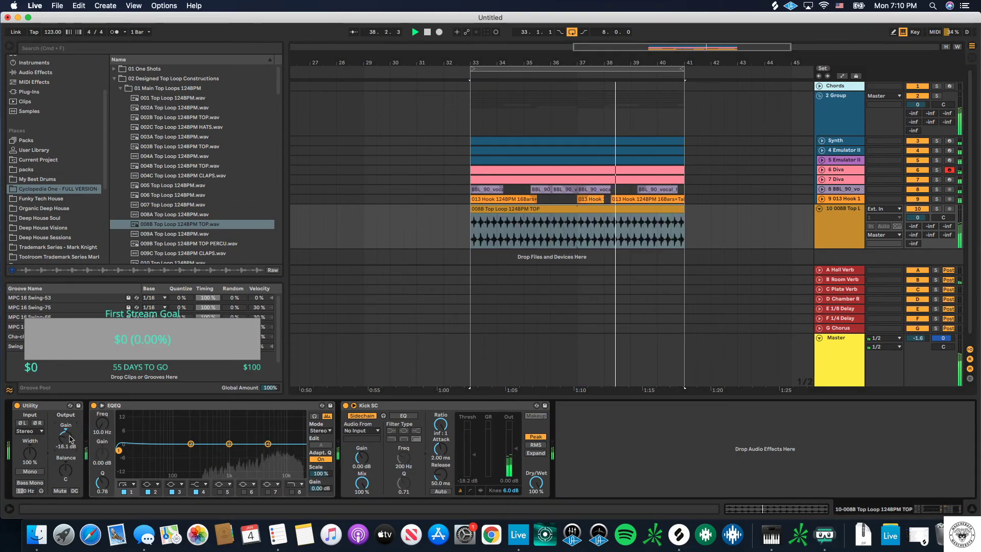
pyautogui.scroll(-2, 771, 176)
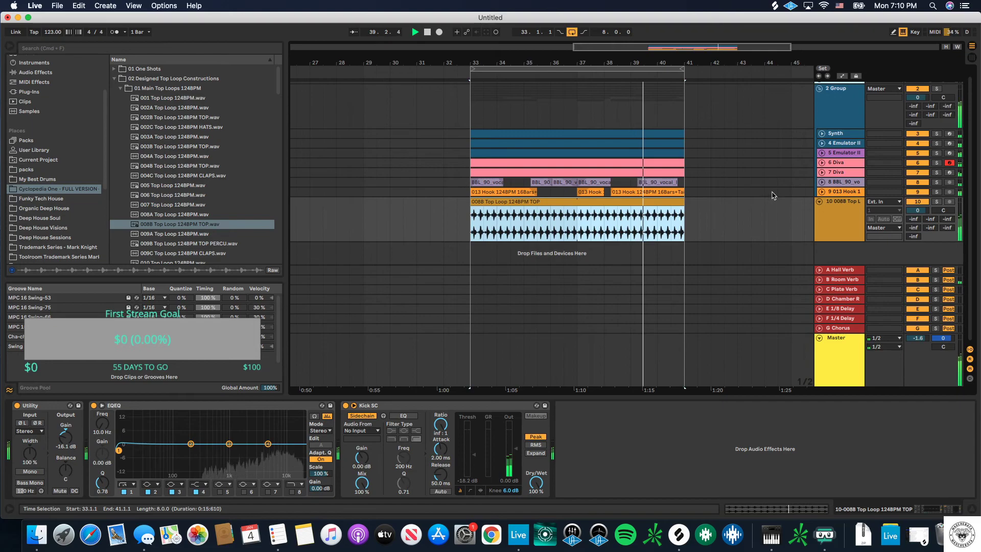
# Step: Audition top loops 010, 012A, 017, 018B STRIPPED and 022 against the playing arrangement
pyautogui.click(168, 223)
pyautogui.scroll(-3, 169, 204)
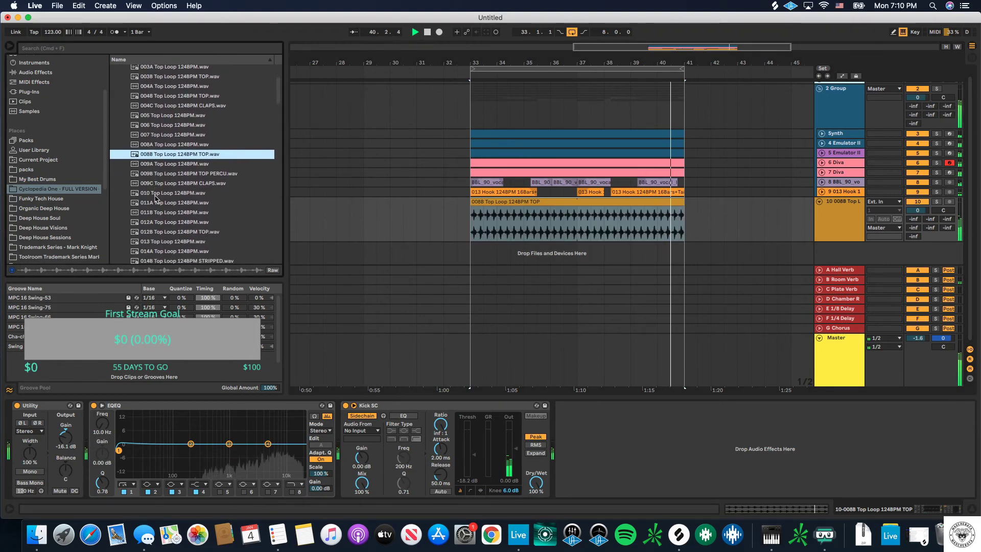
pyautogui.click(155, 194)
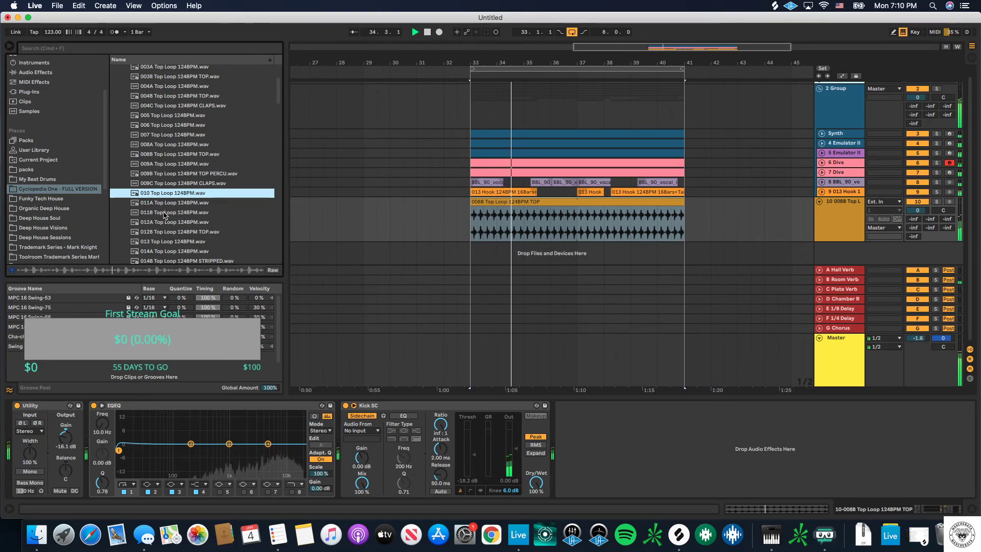
pyautogui.click(174, 222)
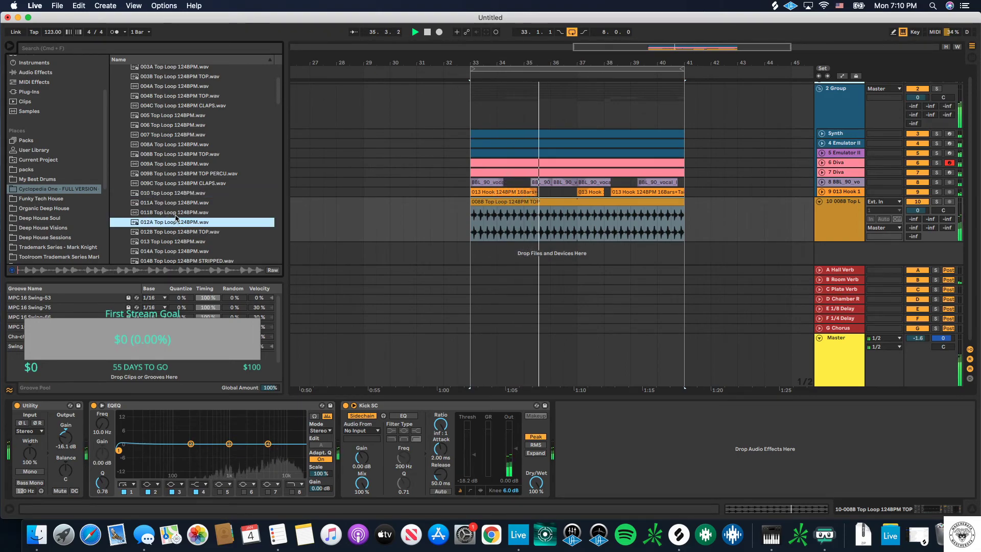
pyautogui.scroll(-3, 177, 218)
pyautogui.click(179, 208)
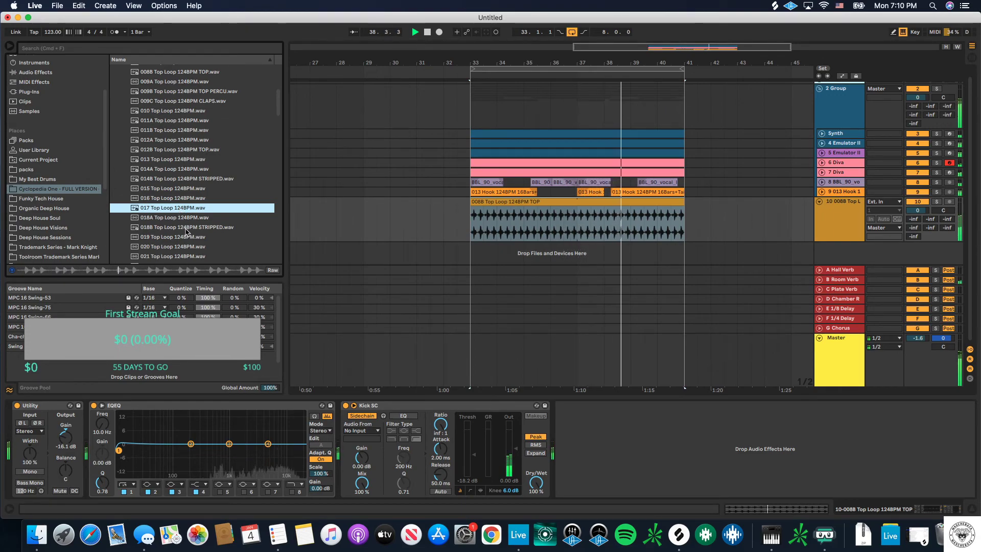
pyautogui.click(186, 232)
pyautogui.scroll(-4, 186, 232)
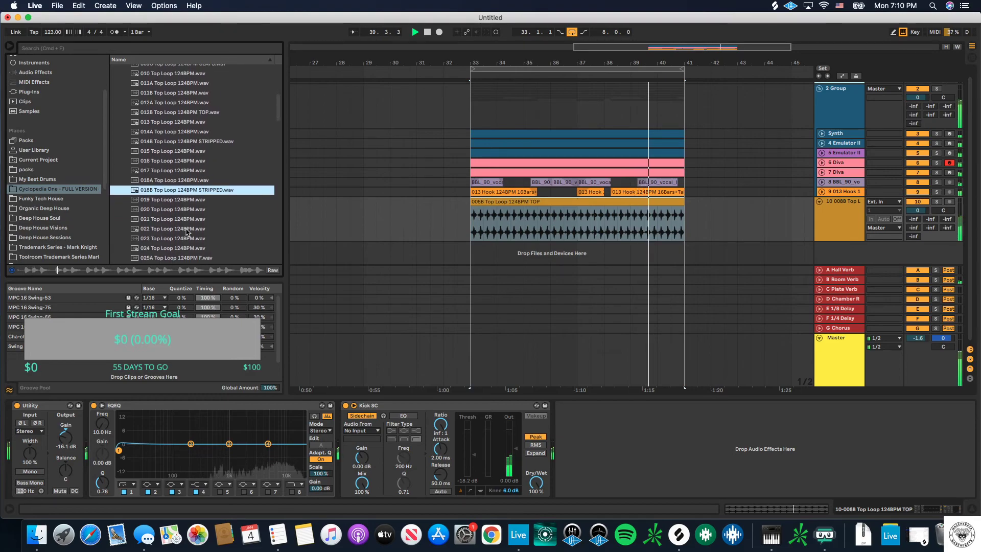
pyautogui.click(187, 230)
pyautogui.scroll(-10, 188, 228)
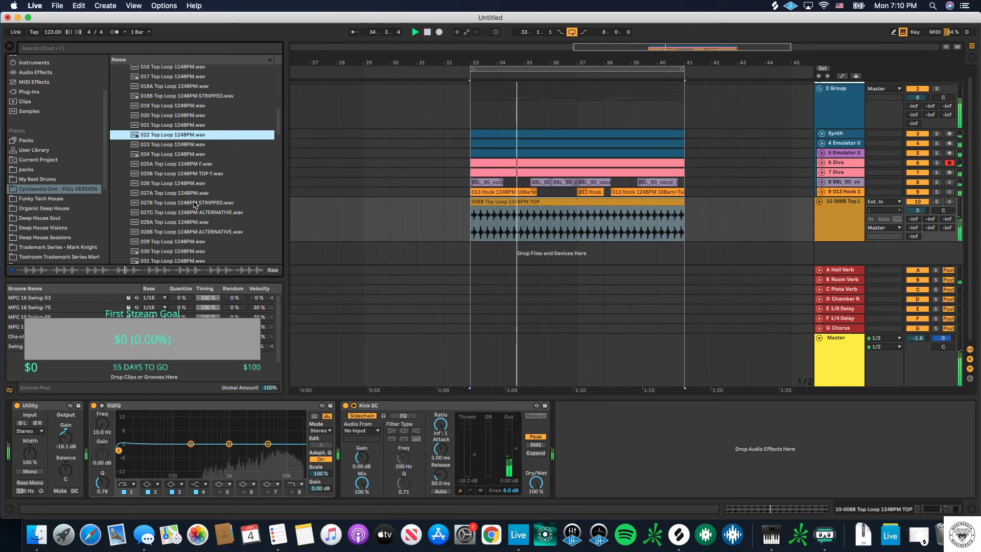
# Step: Audition top loops 002C HATS, 003B TOP, 004A, 004B TOP, 004C CLAPS, 002A and 001 against the arrangement
pyautogui.scroll(15, 189, 169)
pyautogui.click(189, 127)
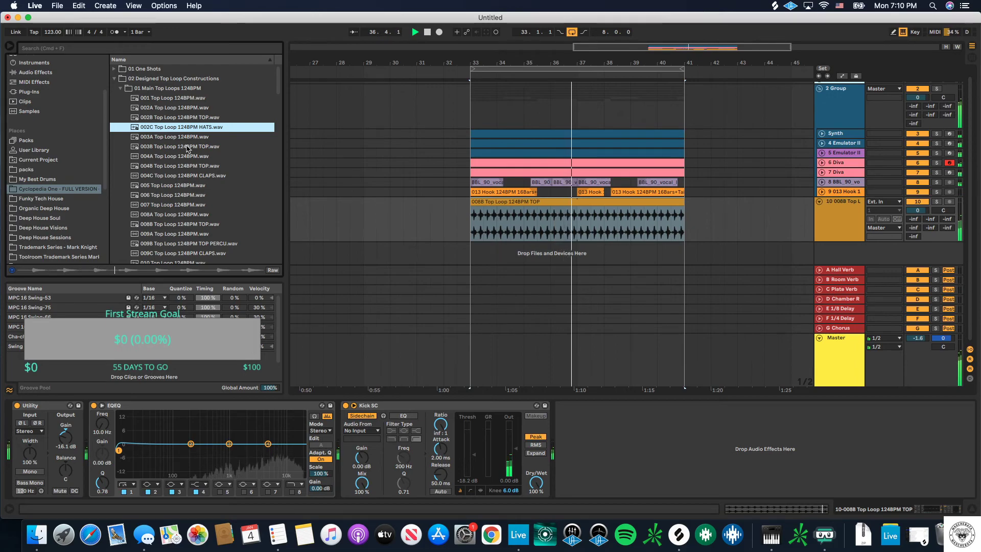
pyautogui.click(188, 147)
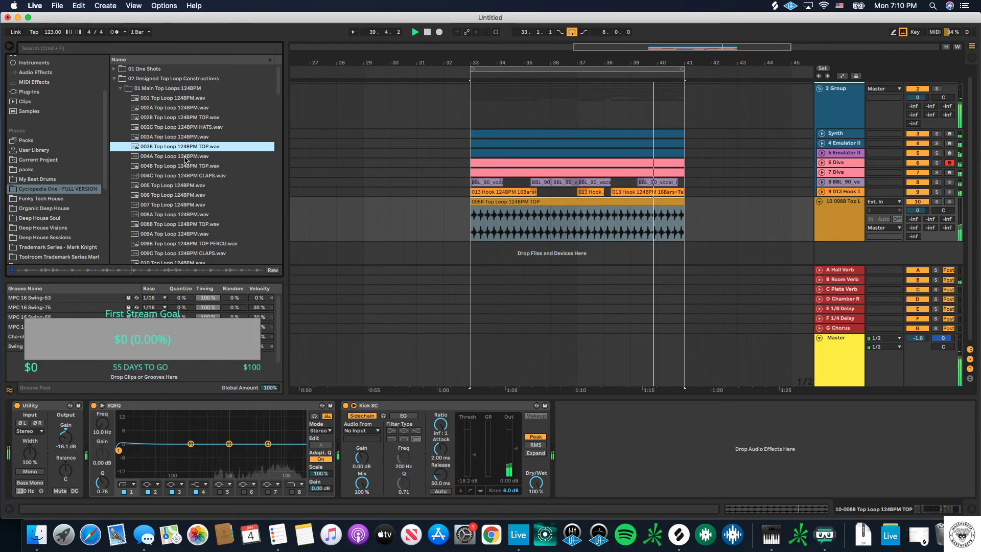
pyautogui.click(184, 158)
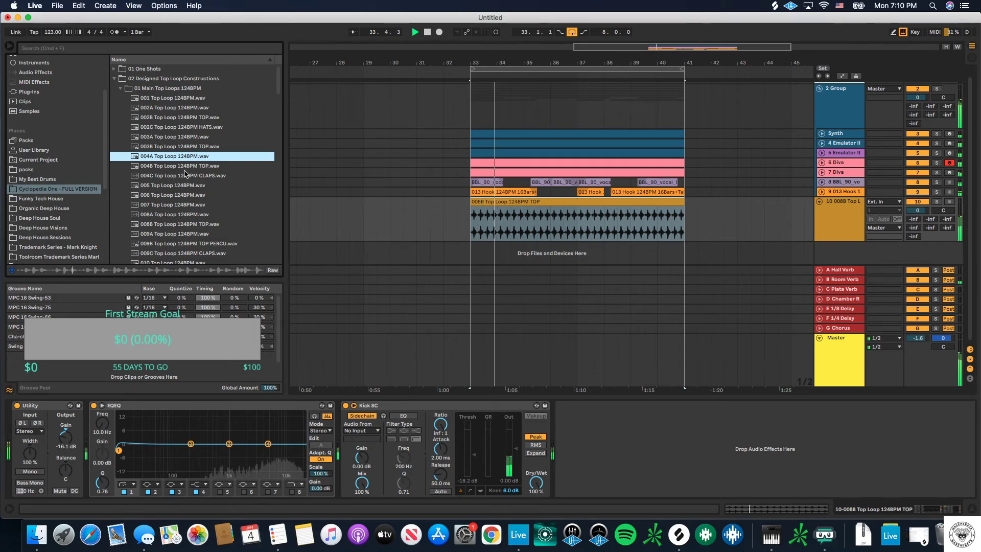
pyautogui.press('Down')
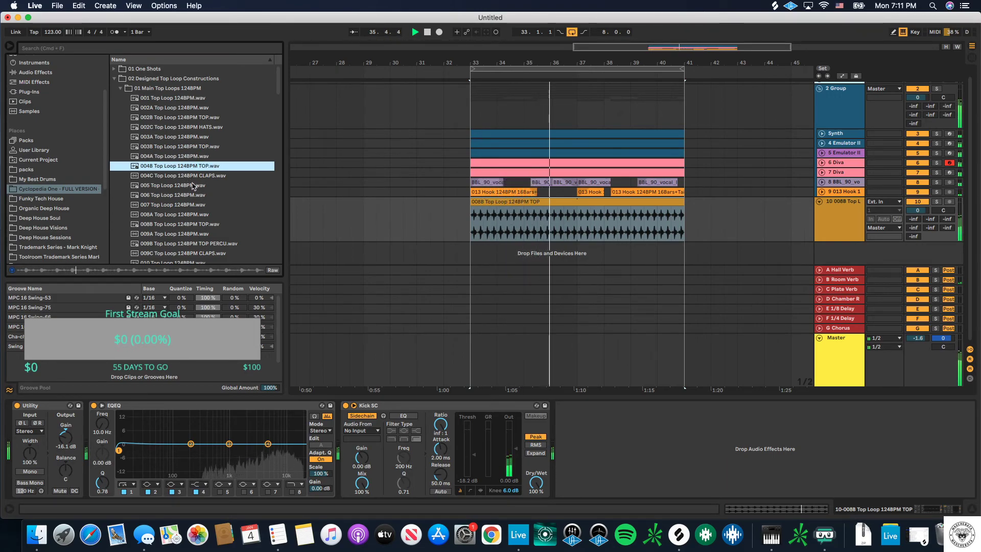
pyautogui.press('Down')
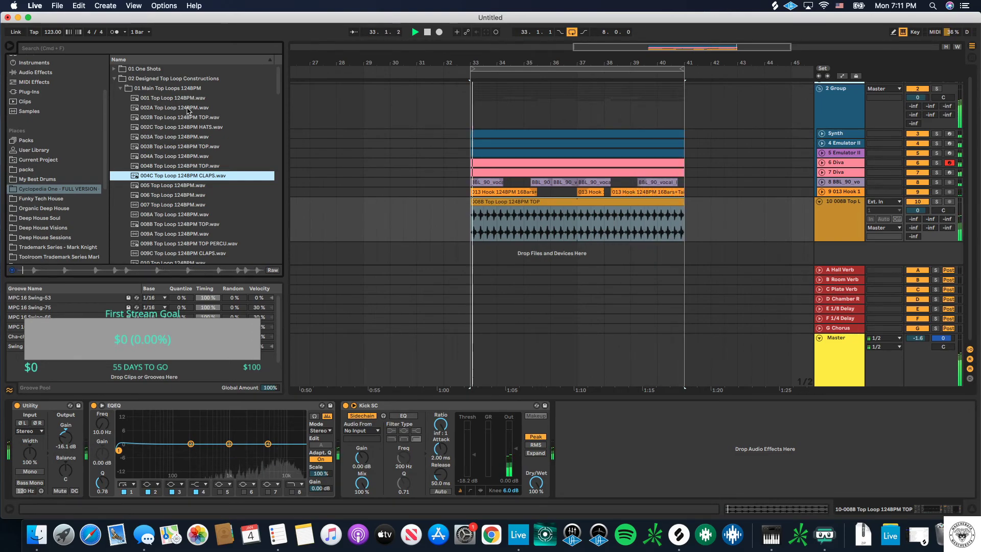
pyautogui.click(188, 108)
pyautogui.click(187, 98)
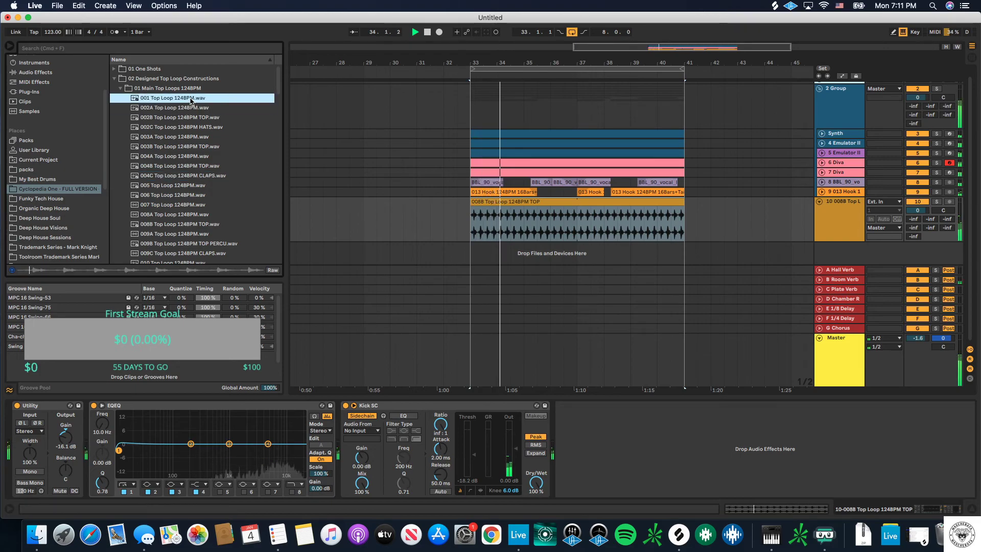
# Step: Add 001 Top Loop 124BPM on its own unfolded track from bar 33 to 41 and set its Utility gain to -17.2 dB
pyautogui.scroll(-3, 189, 191)
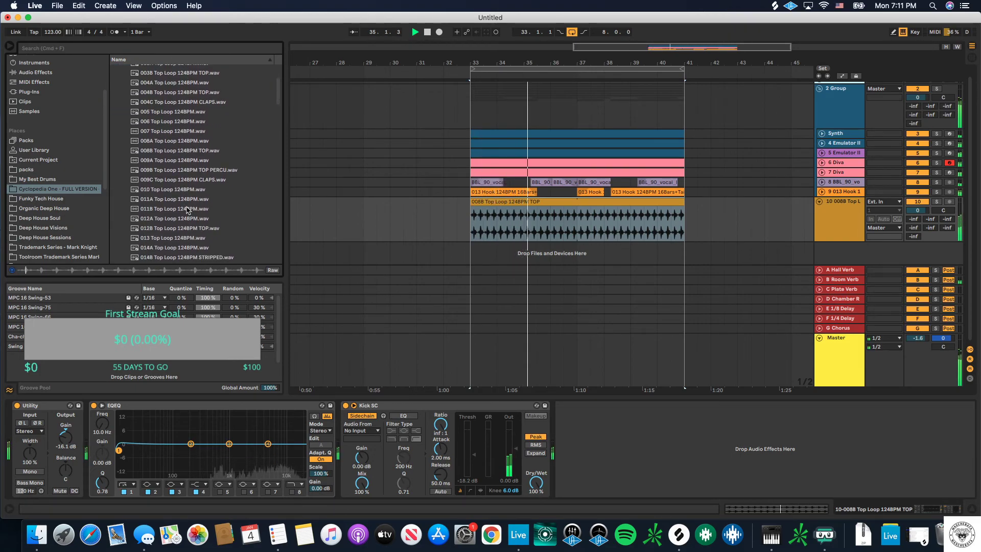
pyautogui.scroll(-2, 198, 196)
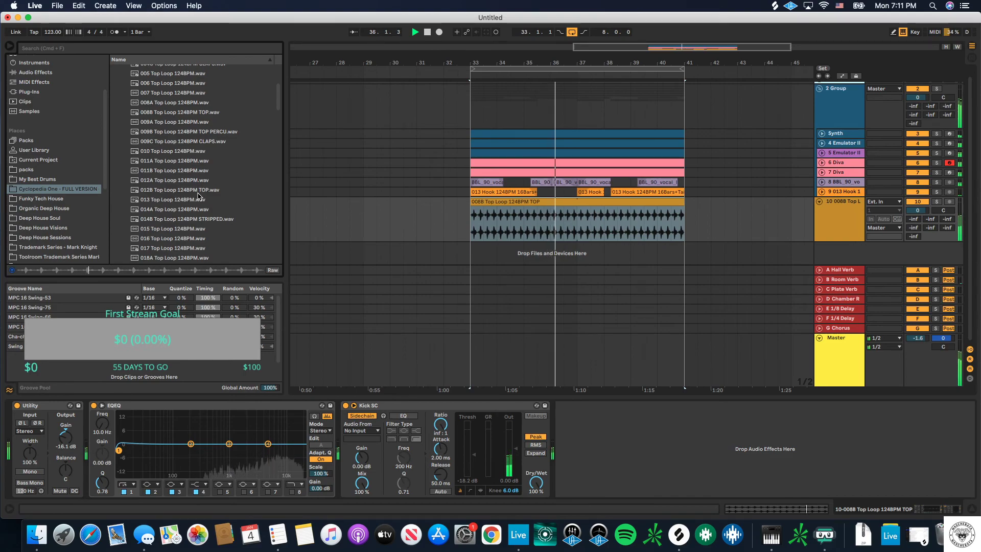
pyautogui.scroll(4, 193, 153)
pyautogui.moveTo(186, 104); pyautogui.dragTo(563, 250)
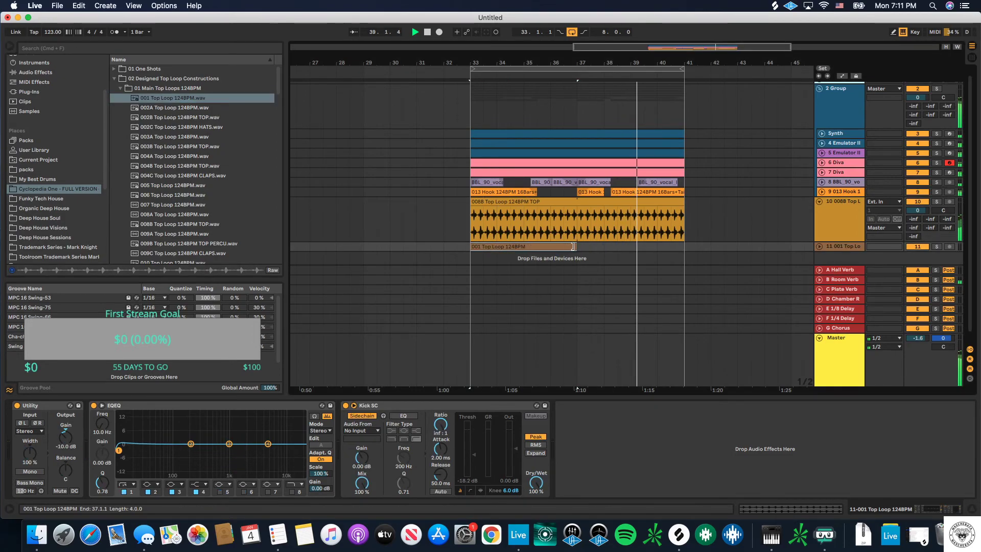
pyautogui.click(819, 246)
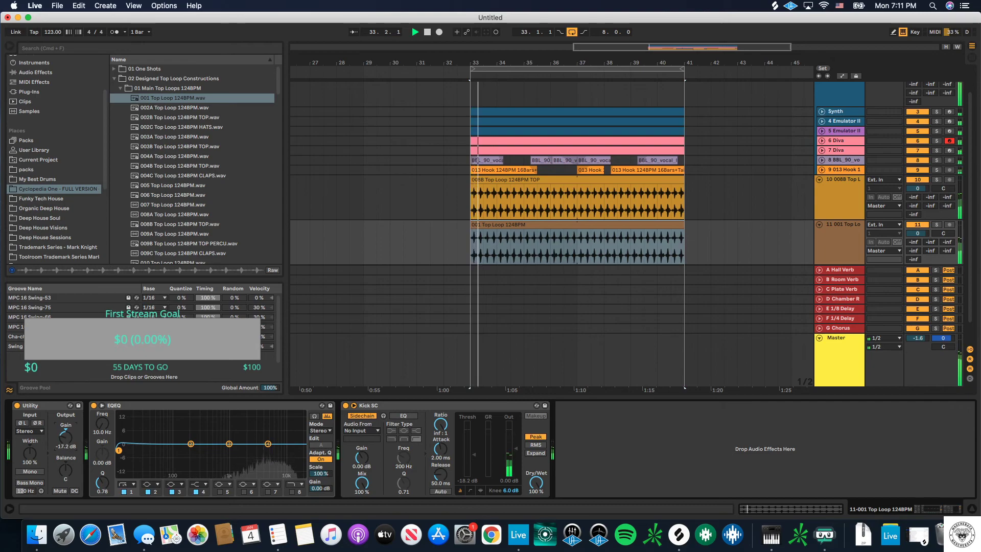
# Step: Shape the 001 loop's EQ with band 1 cutting lows at about 1.86 kHz and band 4 as a high cut at about 13.5 kHz
pyautogui.moveTo(119, 450); pyautogui.dragTo(239, 461)
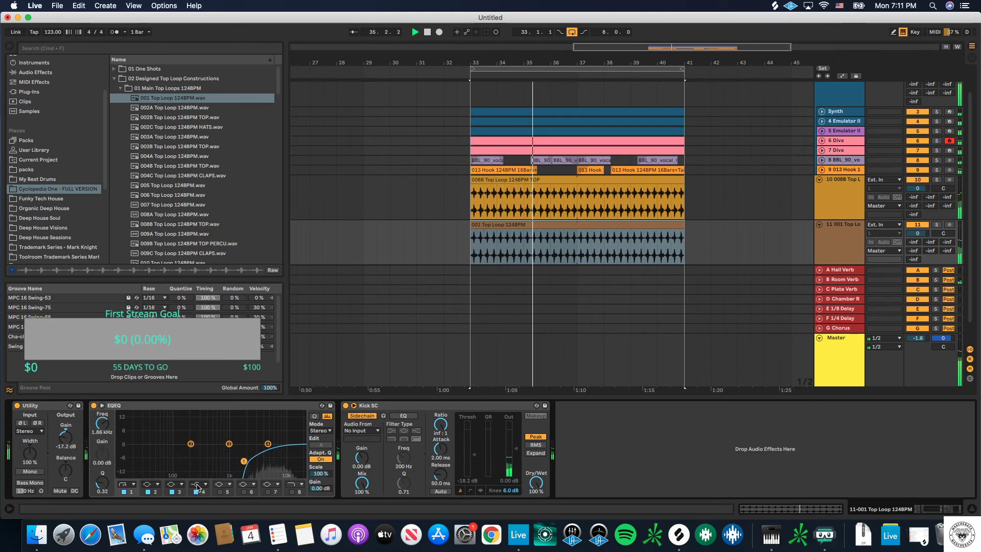
pyautogui.click(196, 484)
pyautogui.click(199, 536)
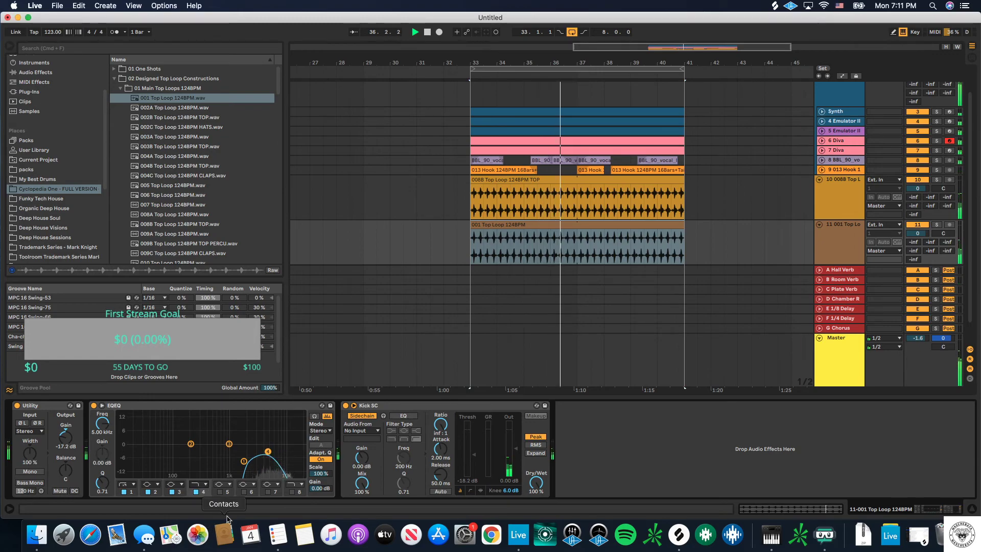
pyautogui.moveTo(282, 457); pyautogui.dragTo(291, 454)
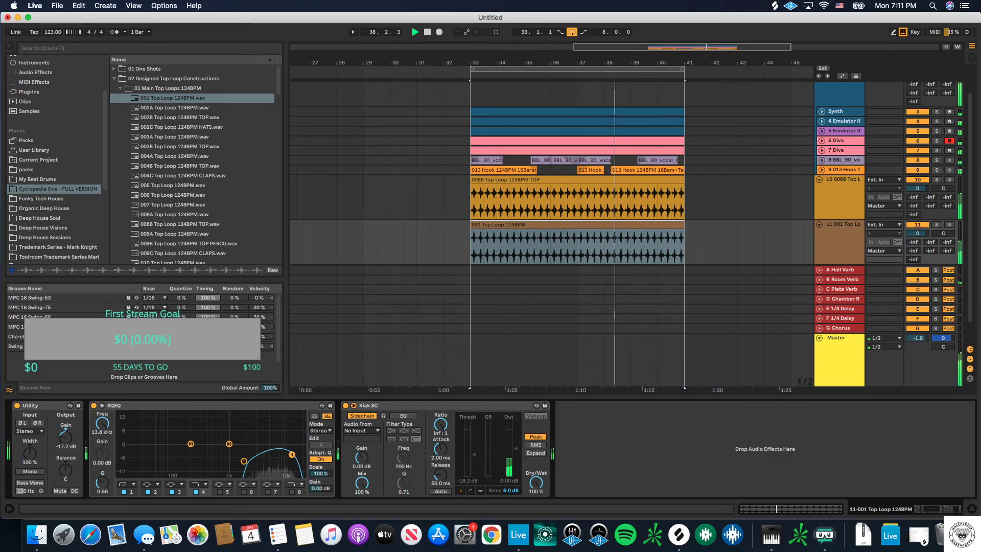
# Step: Set the Room Verb send to -16.0 dB on the 008B top loop track and -20.6 dB on the 001 top loop track
pyautogui.moveTo(930, 241); pyautogui.dragTo(930, 235)
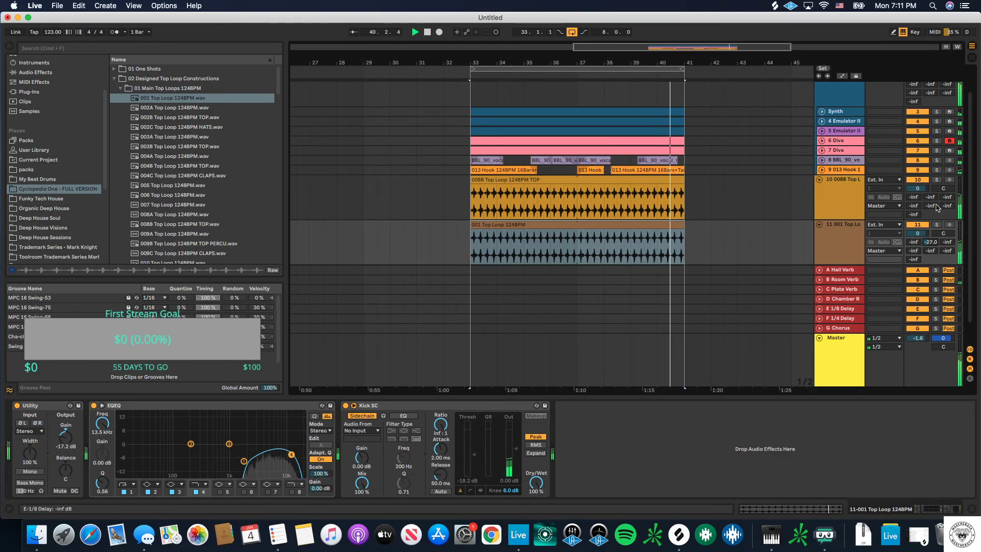
pyautogui.moveTo(930, 197); pyautogui.dragTo(930, 186)
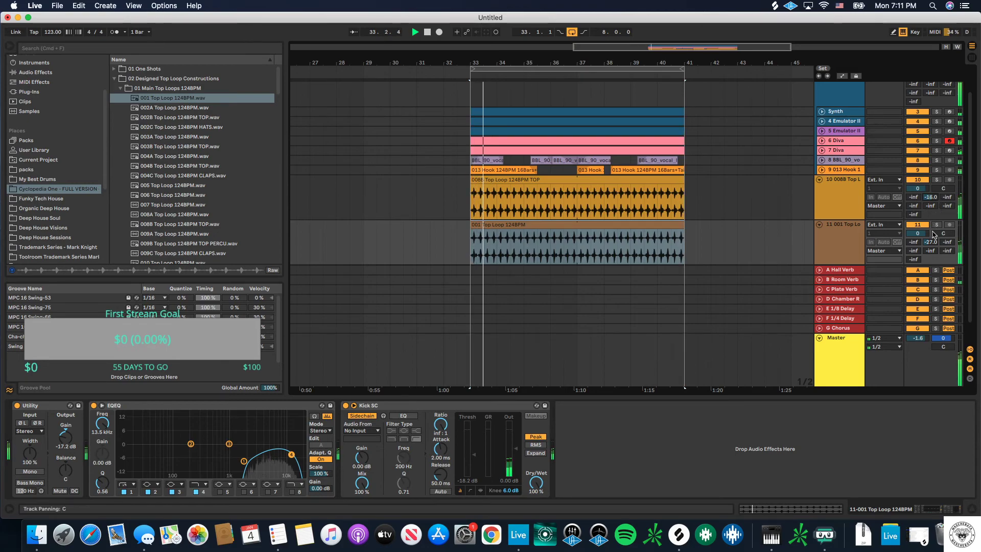
pyautogui.press('space')
# Step: Solo both top loop tracks together with the two Emulator II tracks
pyautogui.click(936, 180)
pyautogui.keyDown('super'); pyautogui.click(936, 225); pyautogui.keyUp('super')
pyautogui.click(936, 226)
pyautogui.scroll(-1, 900, 117)
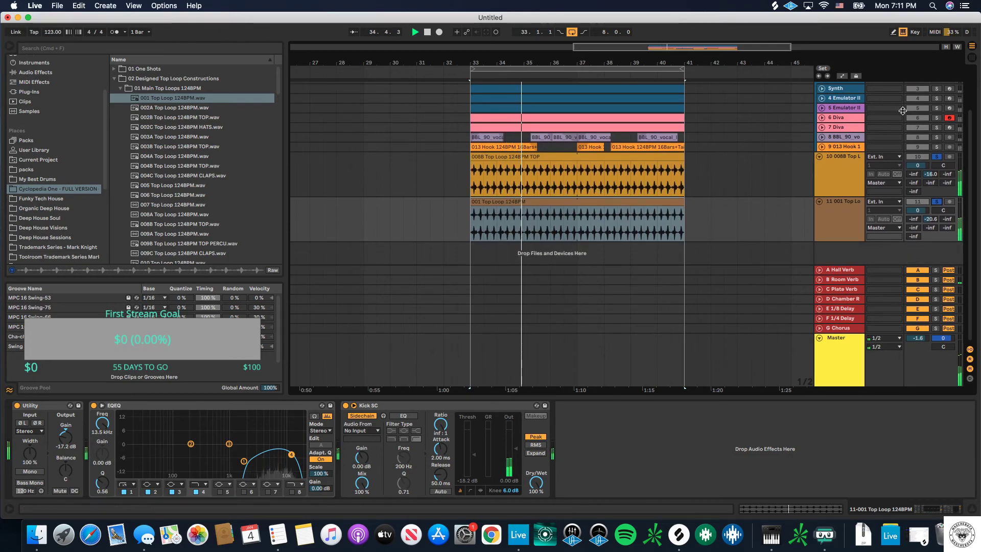
pyautogui.click(936, 107)
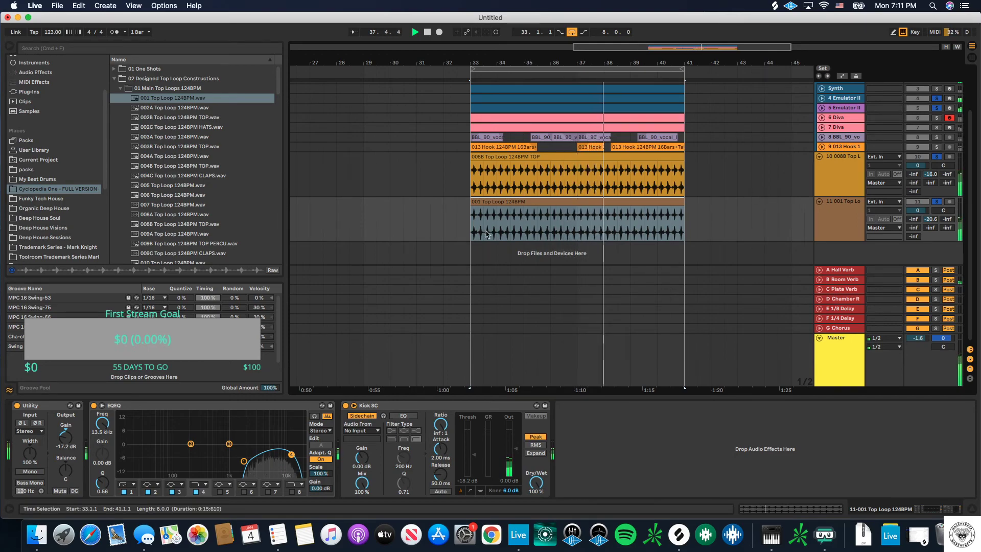
# Step: Audition loops in the 01 Main Top Loops 124BPM folder, from 003B TOP through 014B STRIPPED
pyautogui.scroll(-2, 235, 190)
pyautogui.scroll(2, 227, 186)
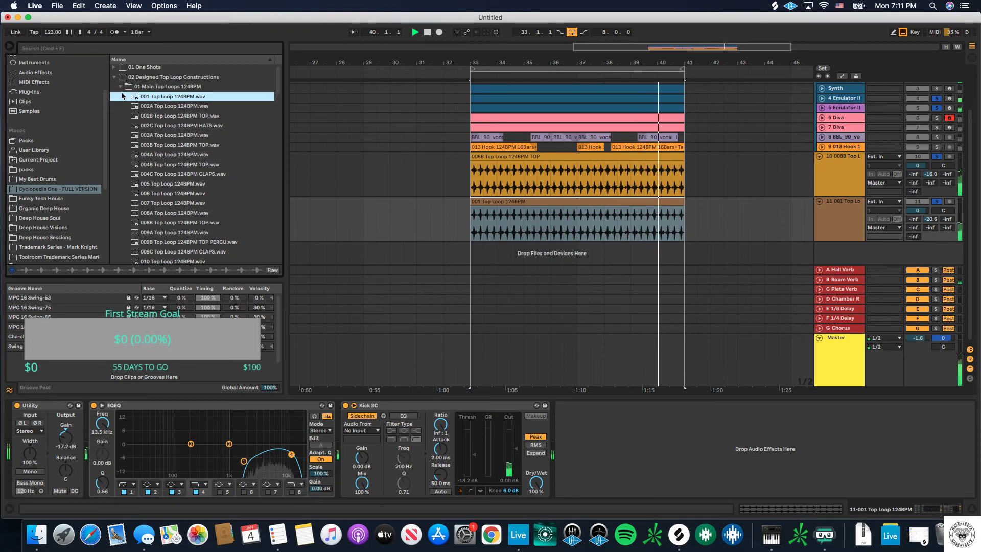
pyautogui.press('space')
pyautogui.click(156, 146)
pyautogui.click(162, 172)
pyautogui.scroll(-3, 172, 184)
pyautogui.scroll(-1, 173, 183)
pyautogui.click(173, 181)
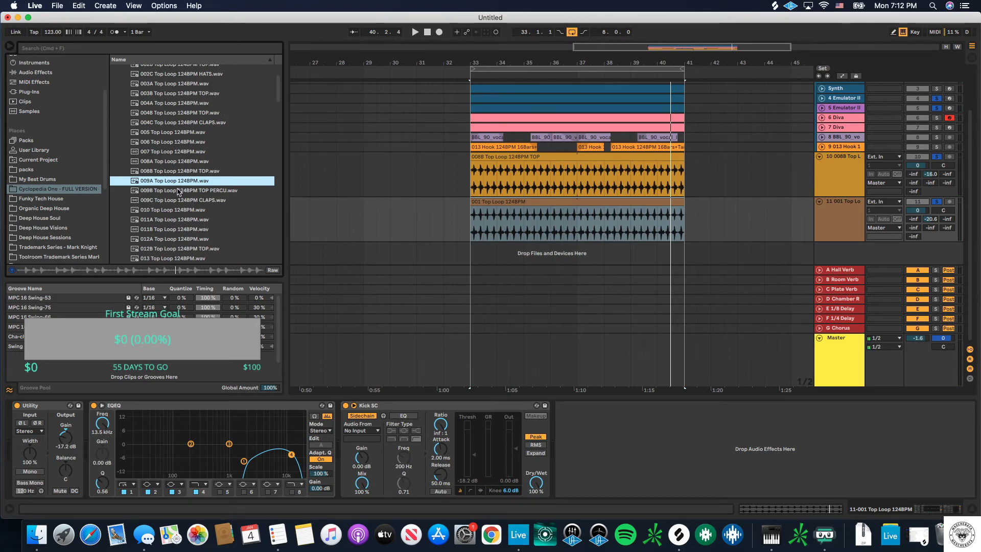
pyautogui.click(175, 191)
pyautogui.scroll(-2, 176, 194)
pyautogui.click(174, 197)
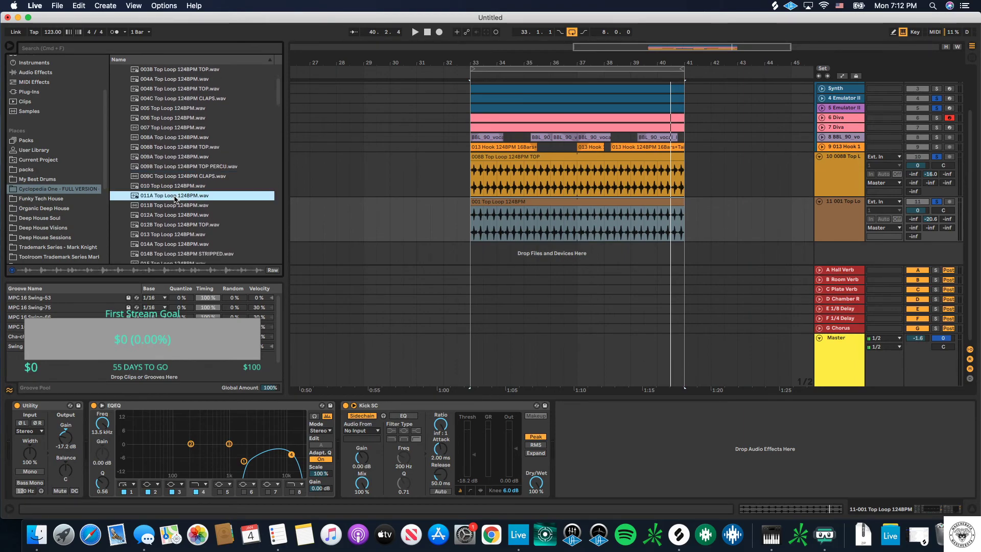
pyautogui.click(179, 215)
pyautogui.scroll(-3, 179, 212)
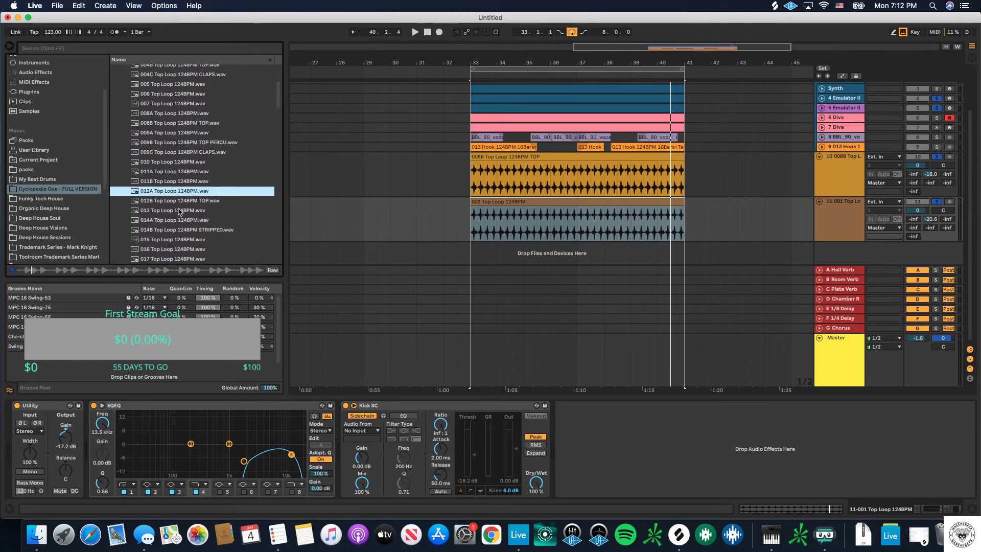
pyautogui.click(179, 208)
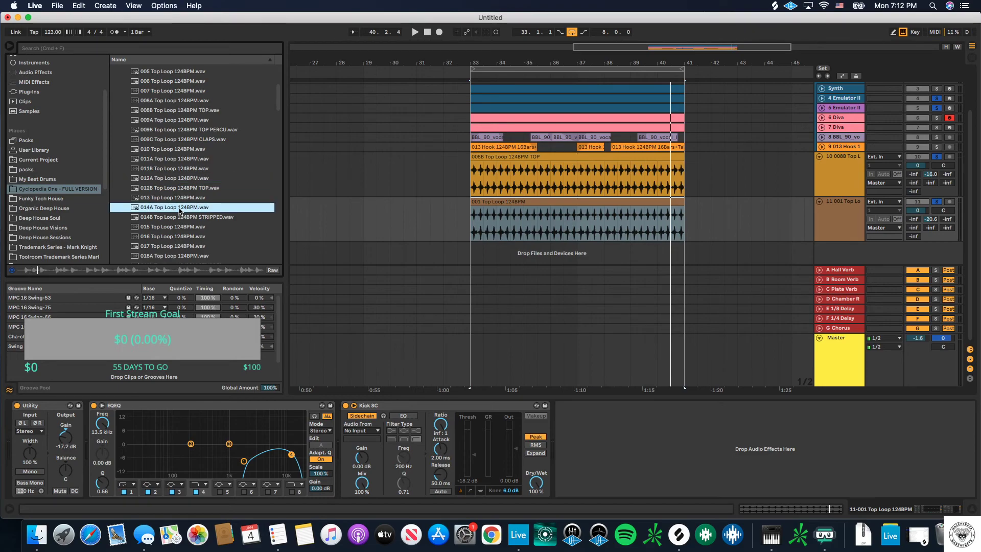
pyautogui.click(180, 219)
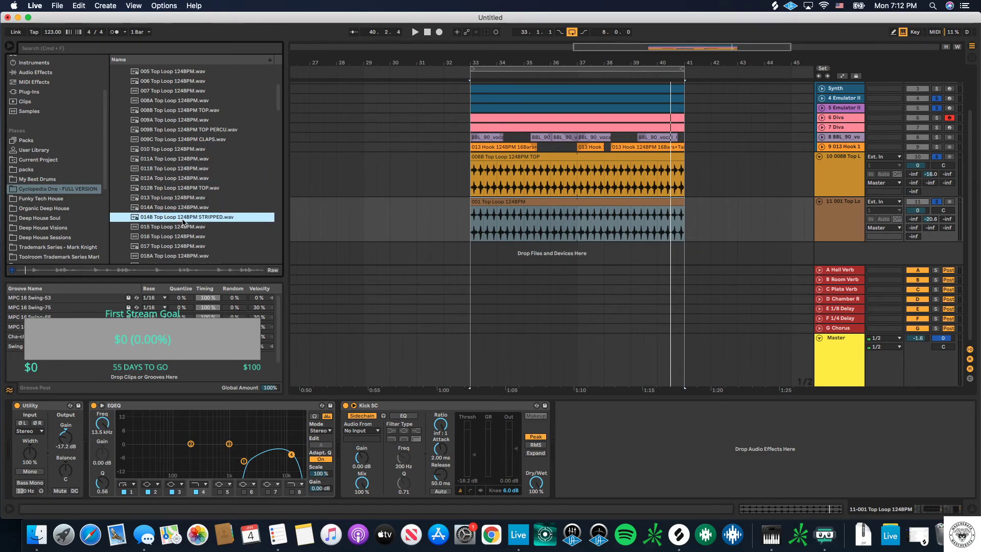
pyautogui.scroll(-3, 182, 220)
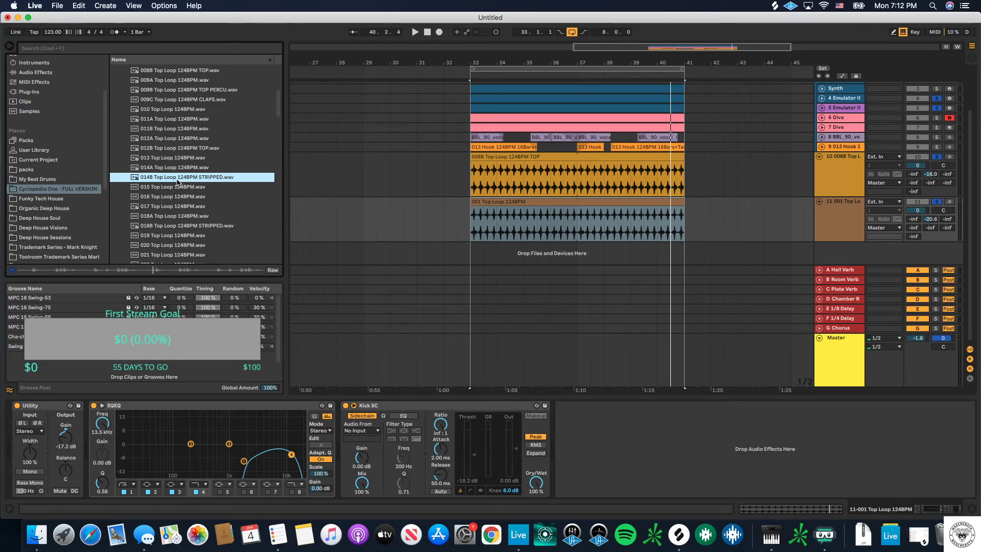
# Step: Replay the arrangement, audition the 018A, 017 and 019 top loops, and collapse the 01 Main Top Loops folder
pyautogui.press('space')
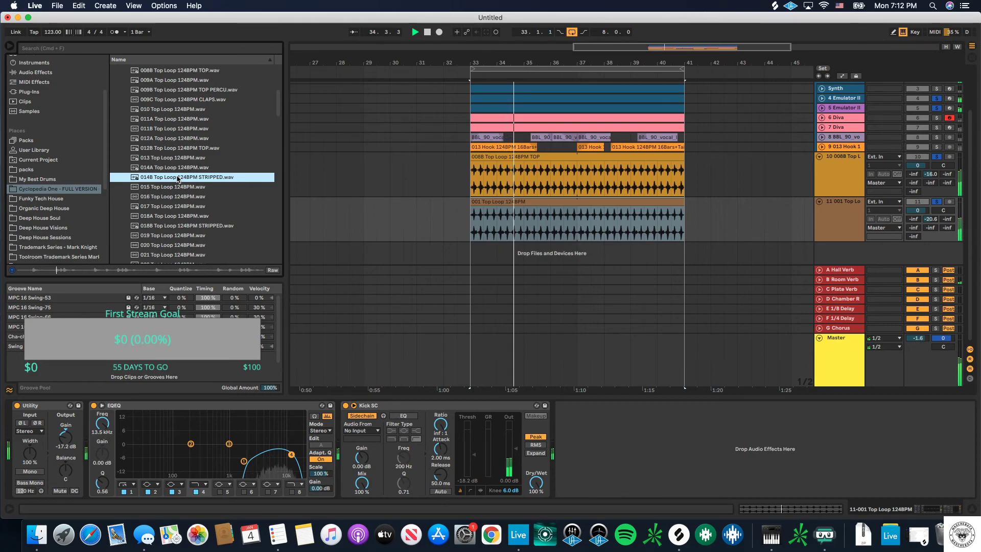
pyautogui.click(173, 216)
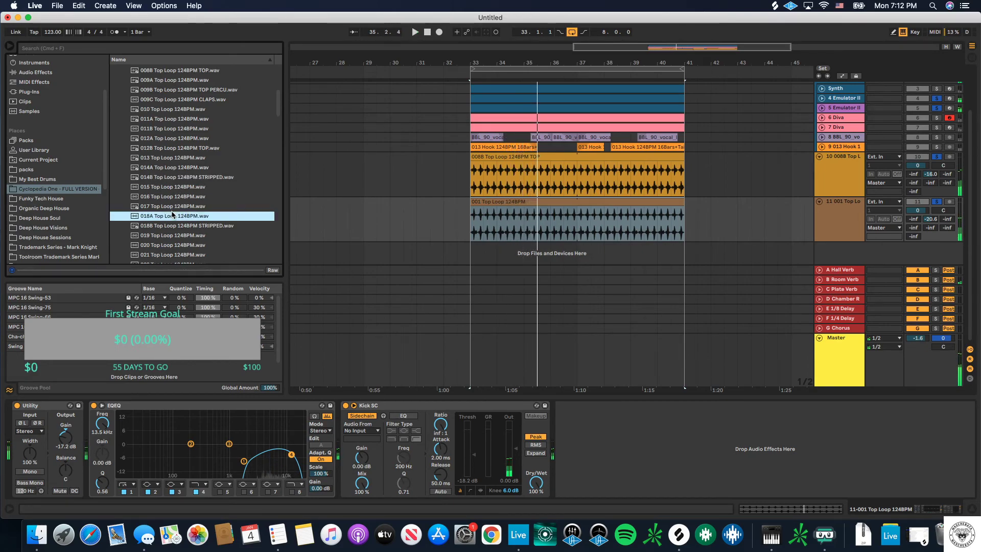
pyautogui.click(173, 206)
pyautogui.click(173, 235)
pyautogui.scroll(-4, 177, 236)
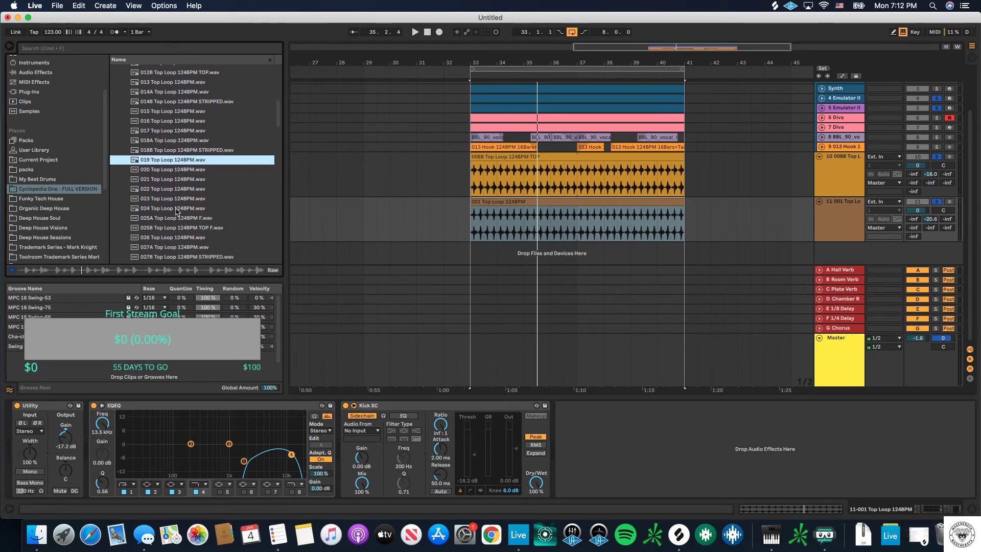
pyautogui.scroll(15, 166, 193)
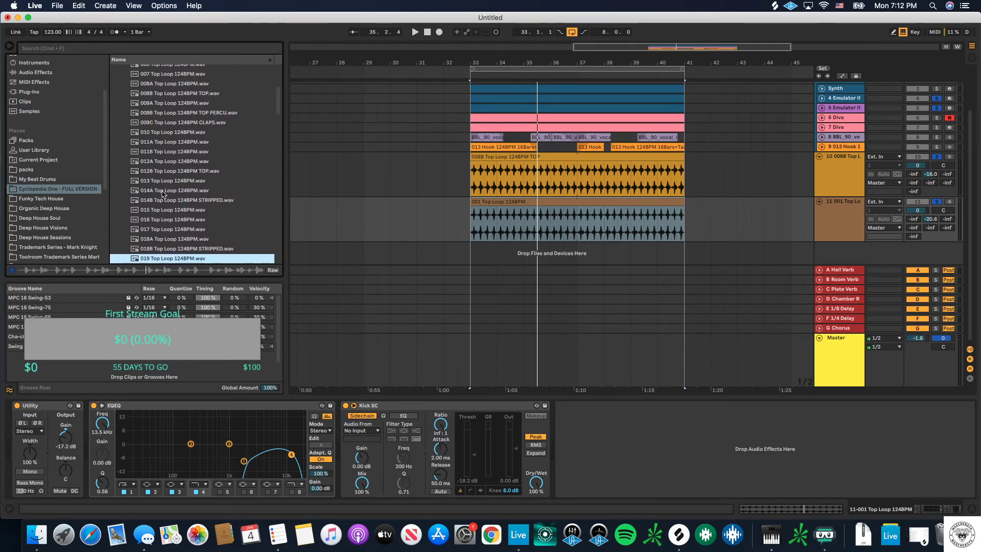
pyautogui.click(119, 88)
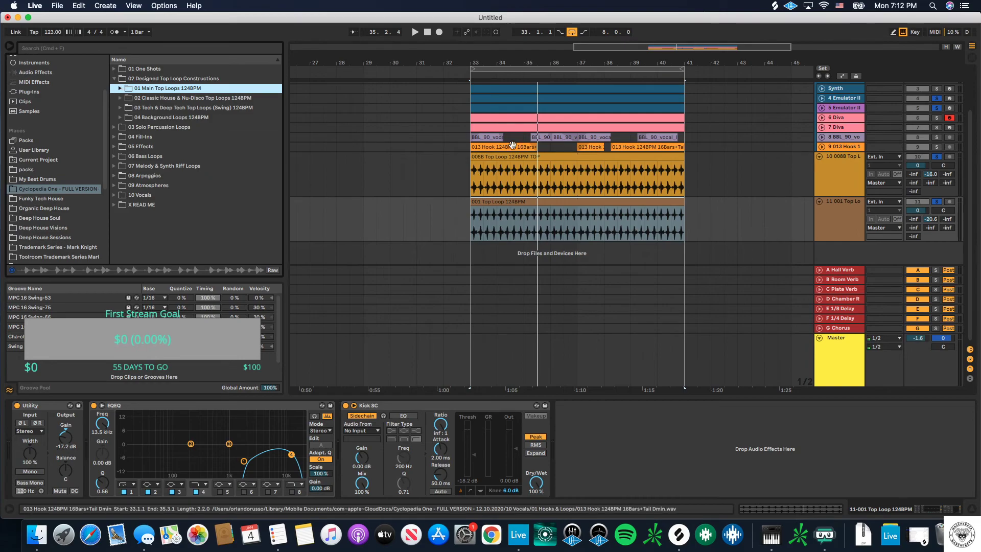
# Step: Save the Live Set as "Stream 4" in the Projects folder on iCloud Drive
pyautogui.click(471, 174)
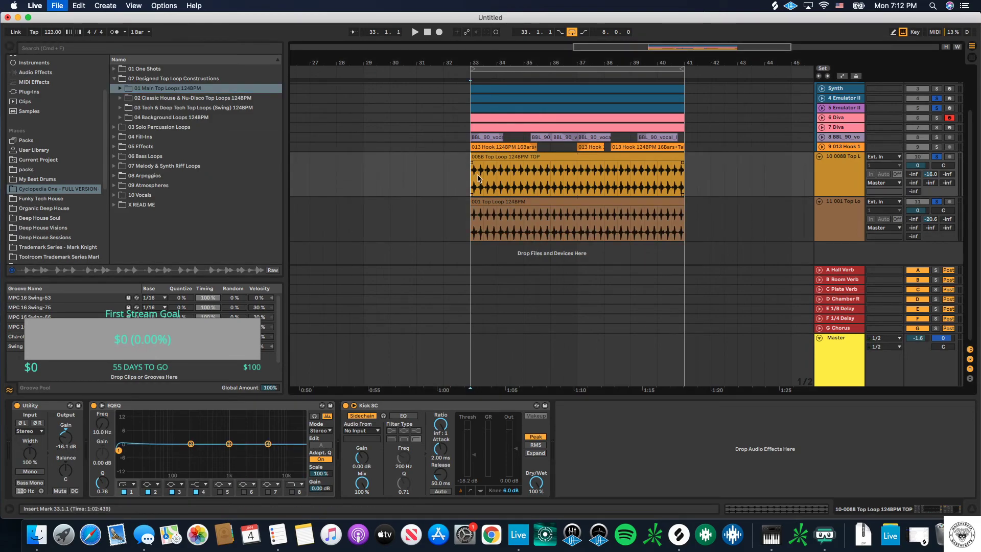
pyautogui.press('super+s')
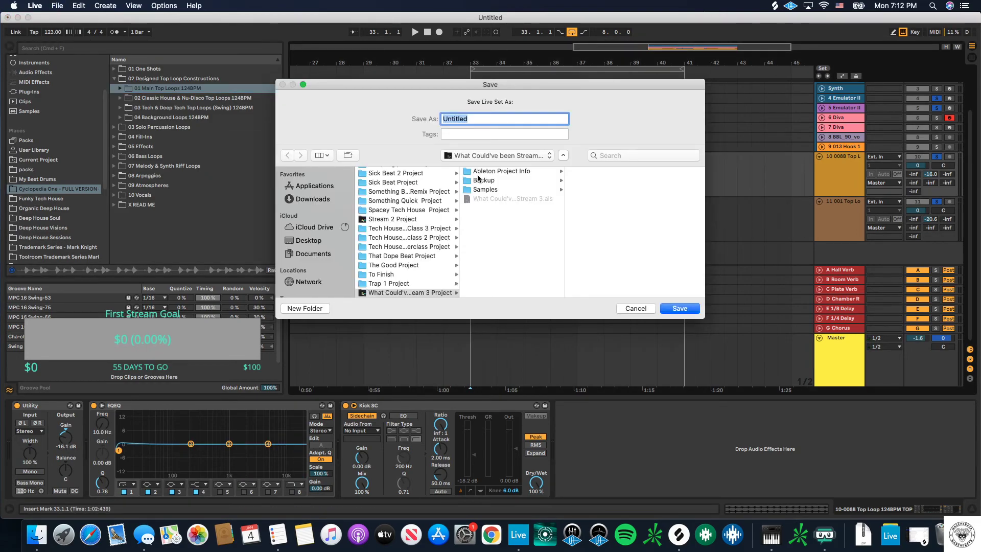
pyautogui.click(327, 229)
pyautogui.scroll(-10, 378, 250)
pyautogui.click(378, 248)
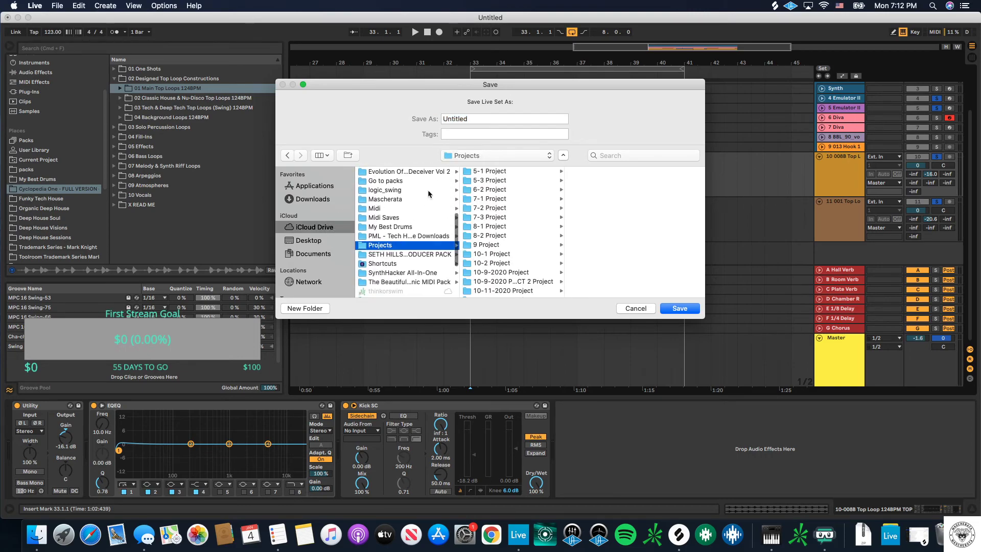
pyautogui.doubleClick(469, 121)
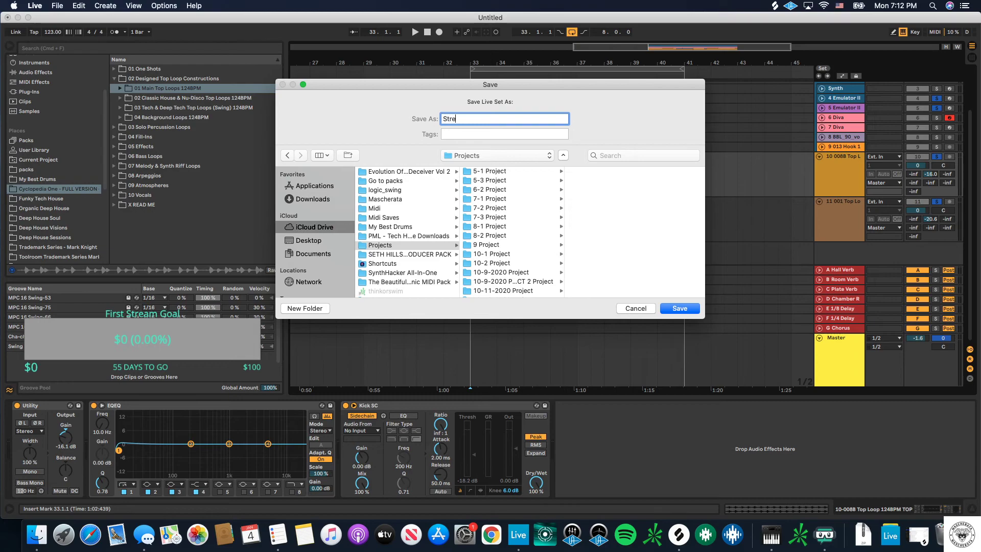
pyautogui.press('Return')
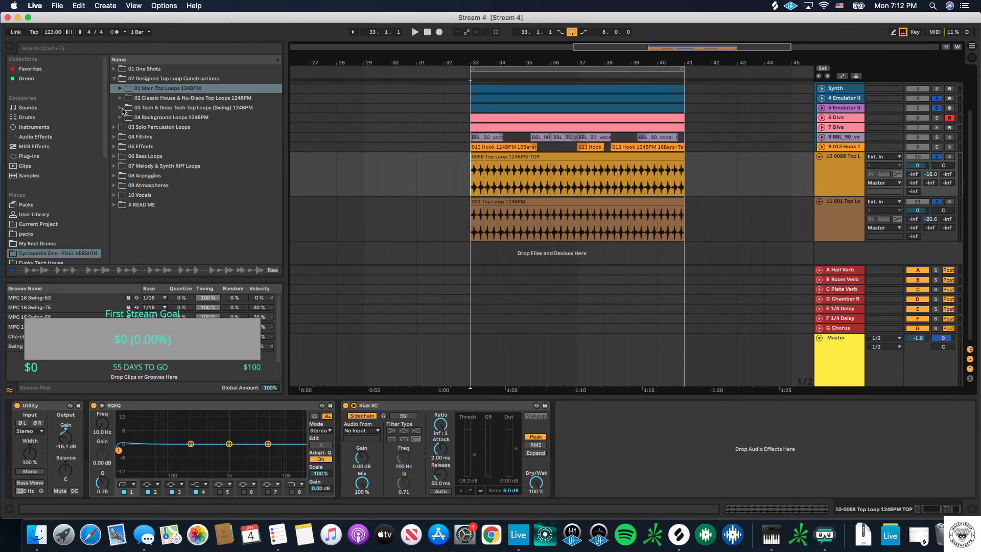
# Step: Audition loops in the 03 Tech & Deep Tech Top Loops (Swing) folder, from 001 to 009C, and switch to the 01 One Shots folder
pyautogui.click(121, 107)
pyautogui.press('Down')
pyautogui.press('Down')
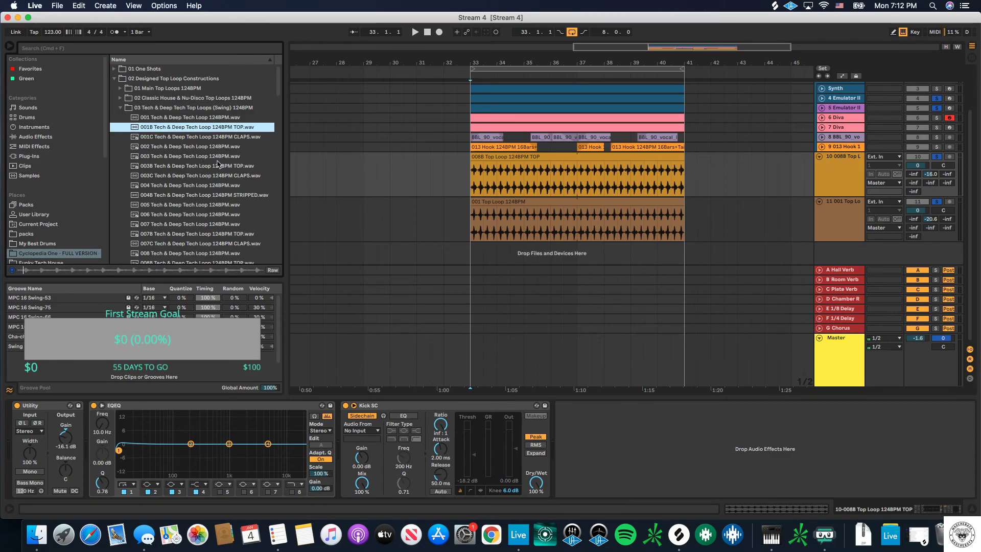
pyautogui.click(238, 201)
pyautogui.scroll(-3, 224, 199)
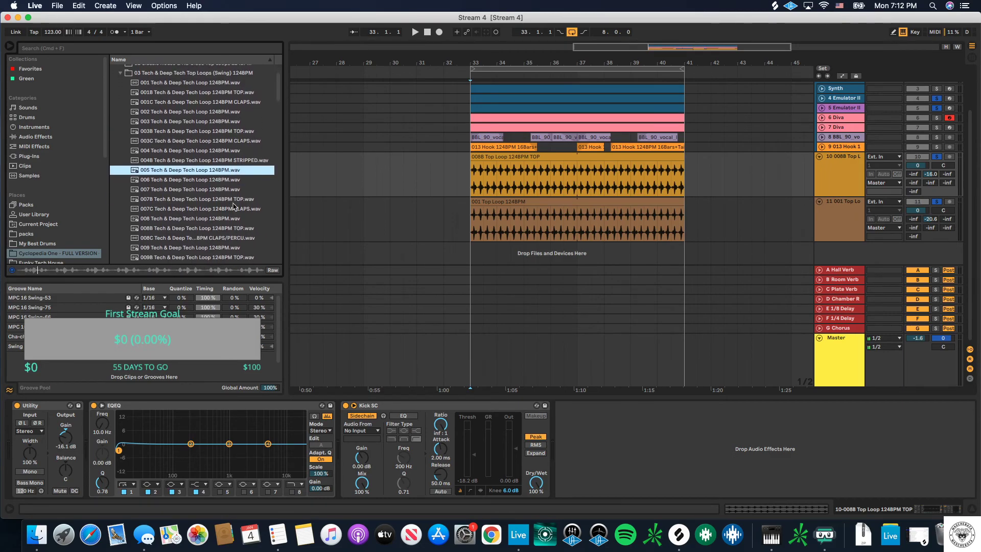
pyautogui.click(215, 185)
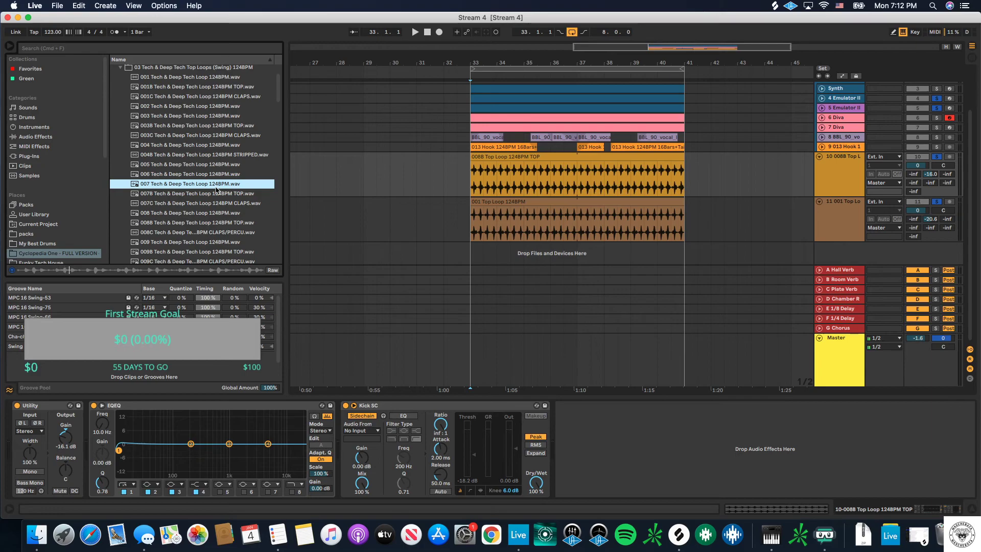
pyautogui.click(215, 193)
pyautogui.scroll(-4, 215, 194)
pyautogui.click(215, 191)
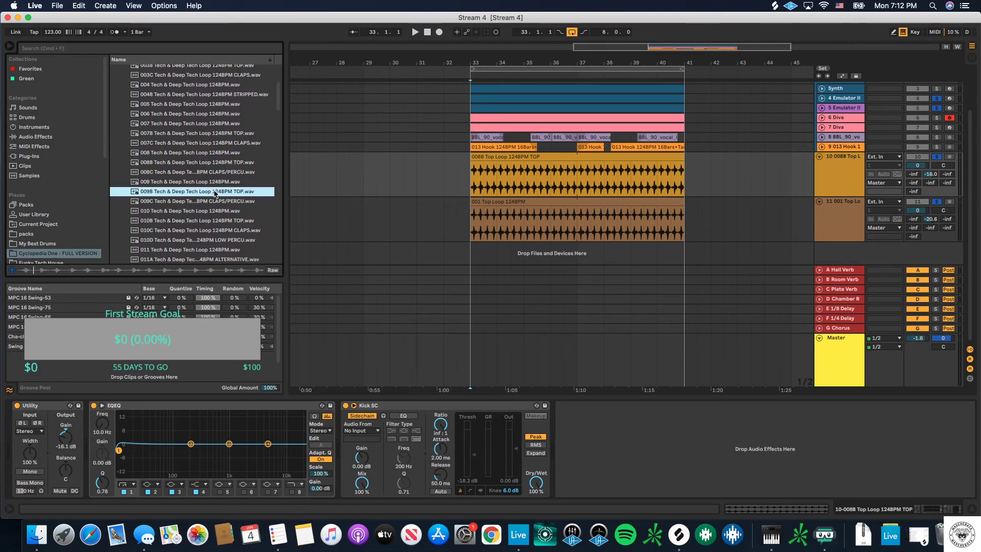
pyautogui.click(217, 200)
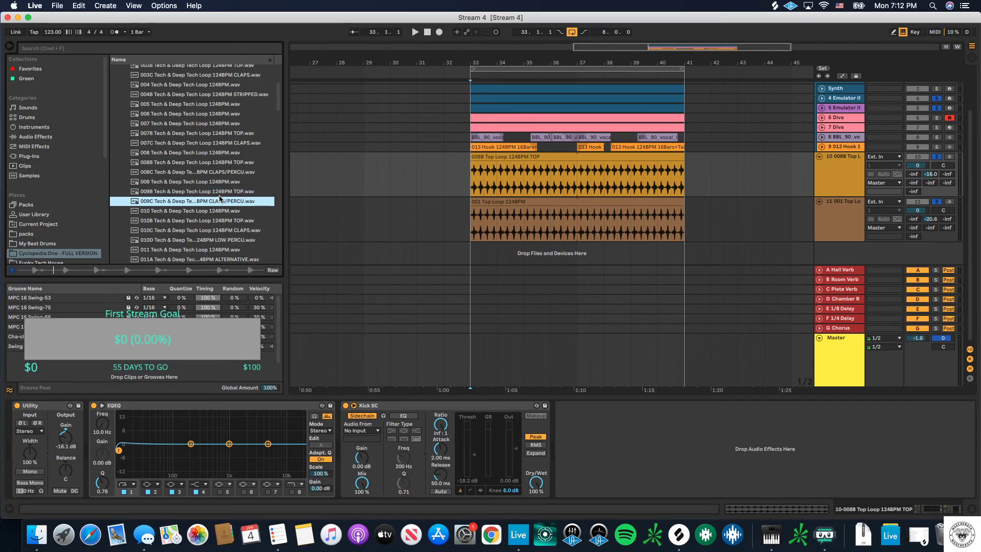
pyautogui.scroll(7, 211, 133)
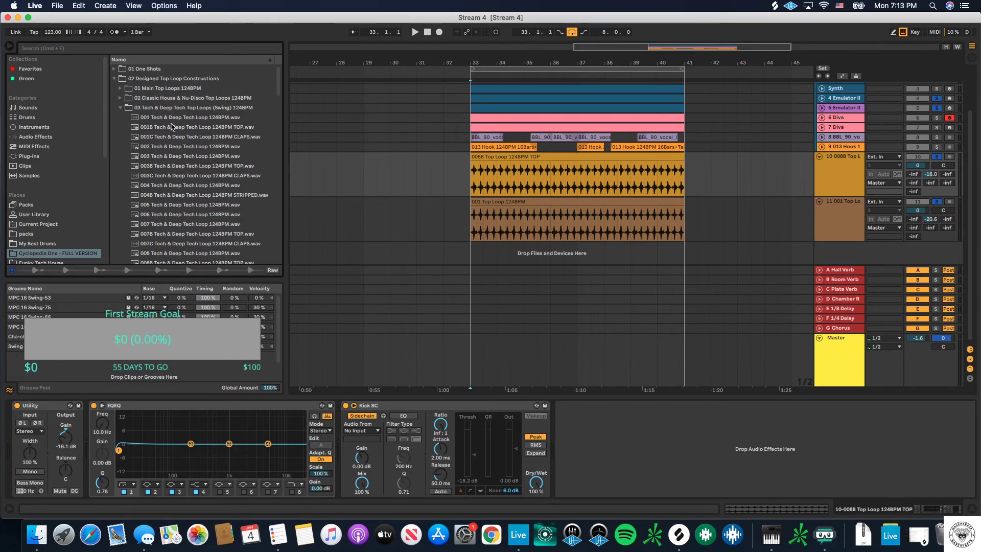
pyautogui.click(120, 107)
pyautogui.click(114, 79)
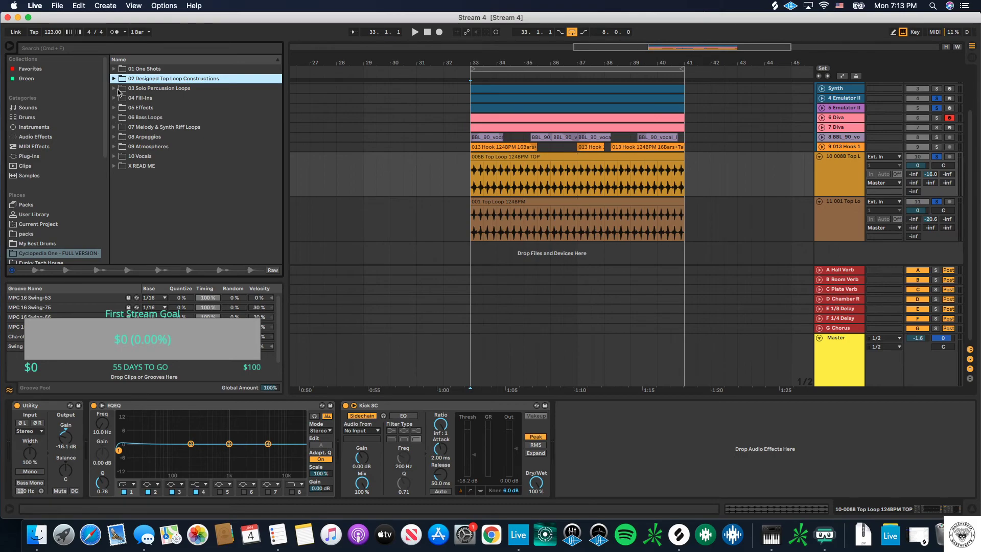
pyautogui.click(114, 69)
# Step: Insert a MIDI track, move it below the 001 Top Loop track and unfold it while the arrangement plays
pyautogui.click(836, 253)
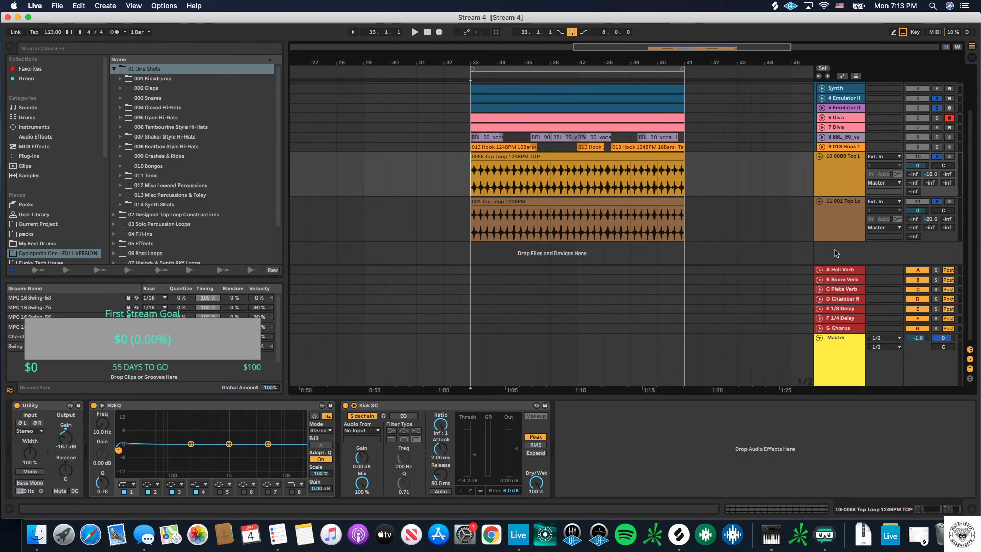
pyautogui.press('space')
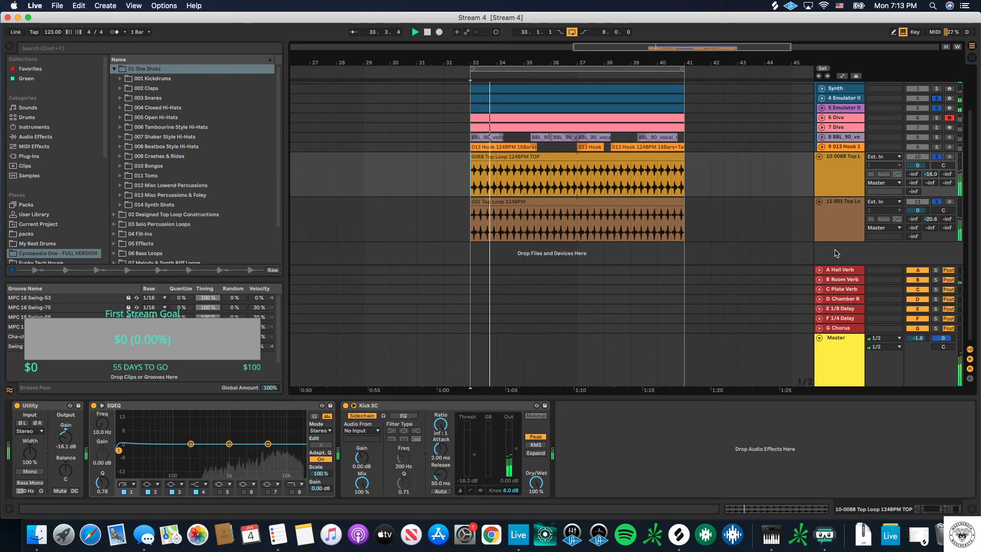
pyautogui.press('super+shift+t')
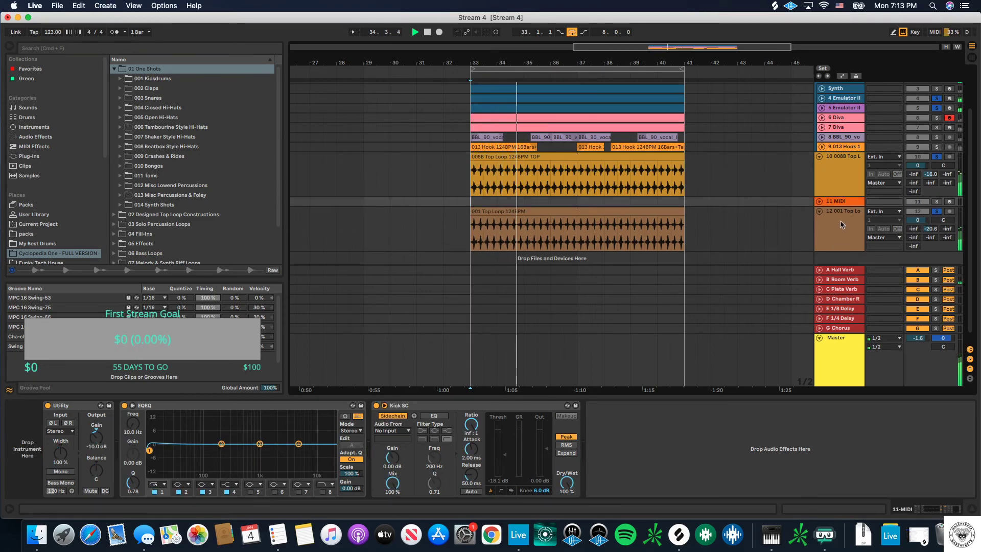
pyautogui.moveTo(839, 203); pyautogui.dragTo(838, 254)
pyautogui.click(819, 246)
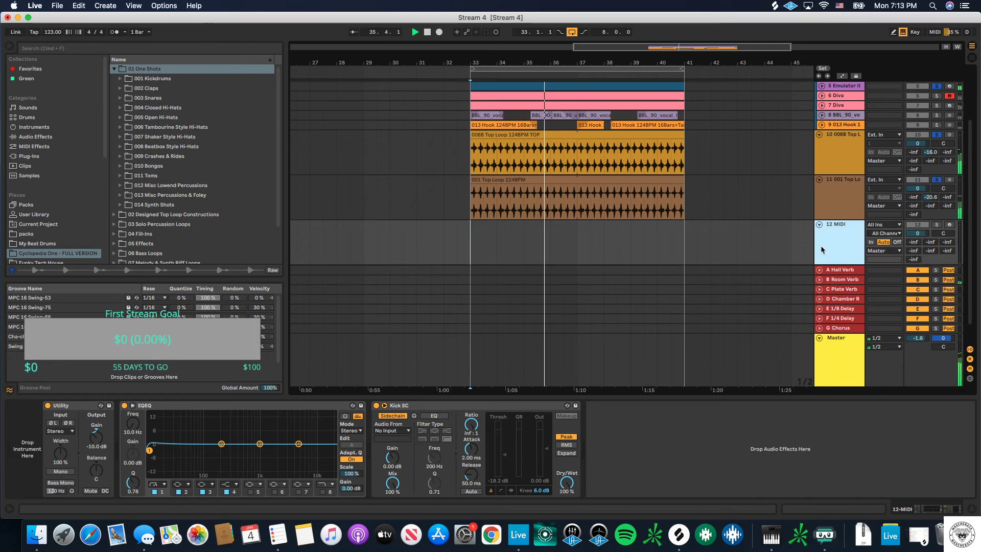
# Step: Find 010 Groove Snare.wav under 003 Snares, 002 Groove Snares & Rims, and load it onto the new MIDI track
pyautogui.click(120, 98)
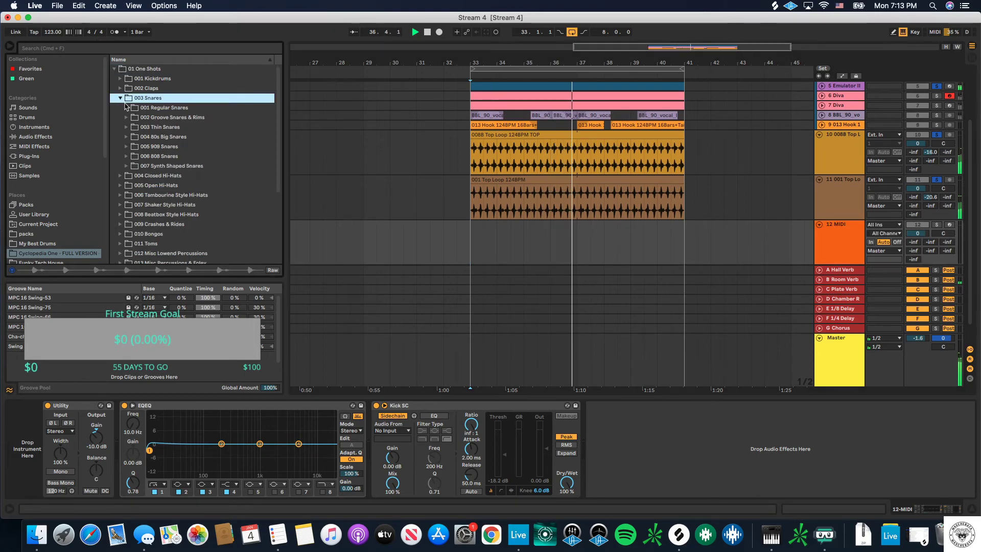
pyautogui.click(126, 117)
pyautogui.click(132, 127)
pyautogui.click(159, 156)
pyautogui.scroll(-2, 158, 167)
pyautogui.click(179, 176)
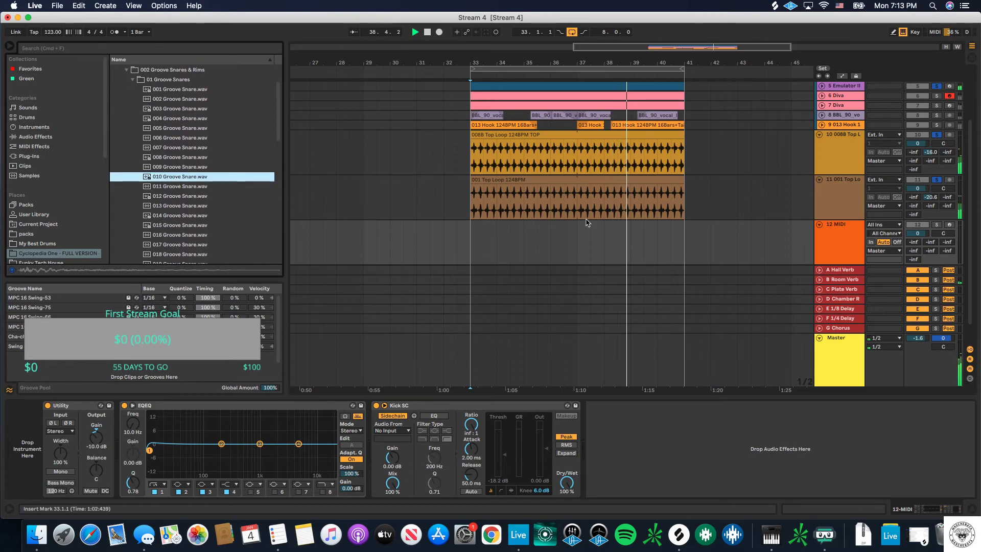
pyautogui.click(830, 241)
pyautogui.click(149, 176)
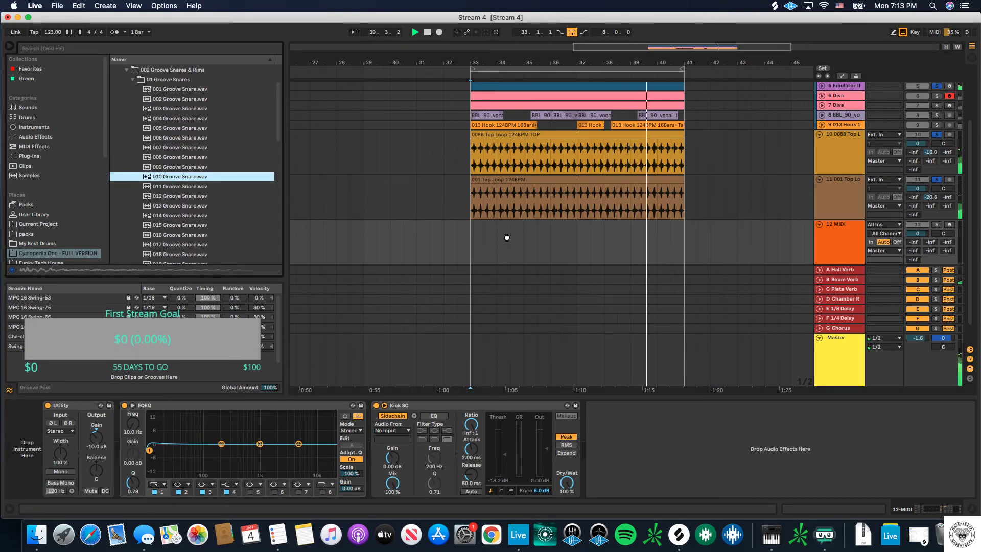
# Step: Create a two-bar MIDI clip at bar 33 on the groove snare track, add a C3 note at 1.2.4, and play the arrangement
pyautogui.moveTo(490, 237); pyautogui.dragTo(485, 240)
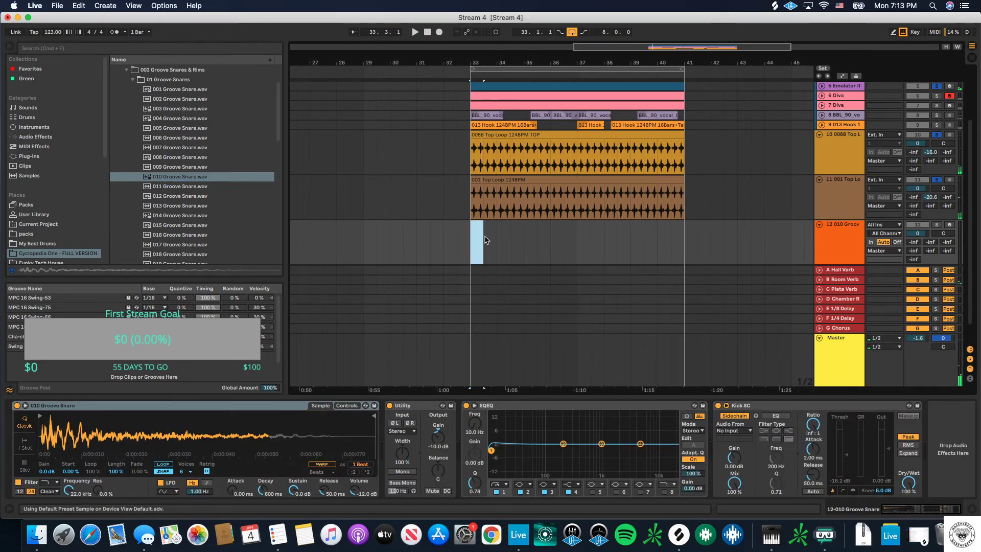
pyautogui.press('super+shift+m')
pyautogui.press('space')
pyautogui.press('space')
pyautogui.doubleClick(336, 279)
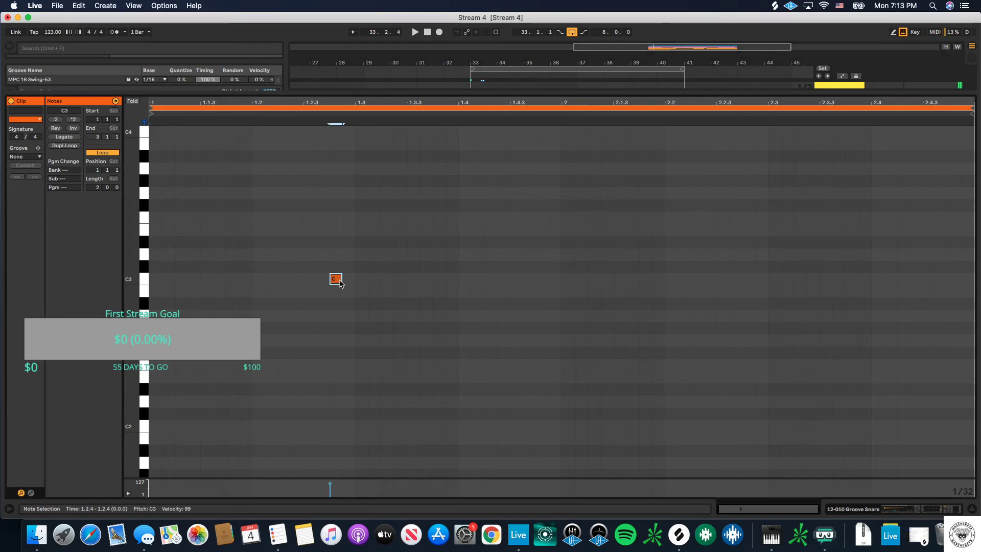
pyautogui.press('space')
pyautogui.click(972, 509)
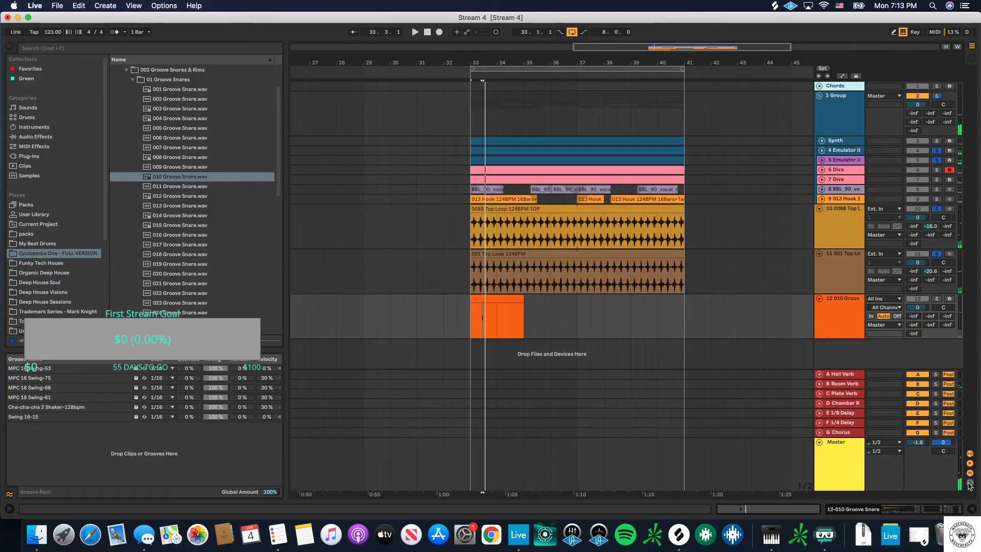
# Step: Open the groove snare clip, add C3 notes at 2.2.4 and a 1/32 after 2.3.1, and play the arrangement
pyautogui.press('space')
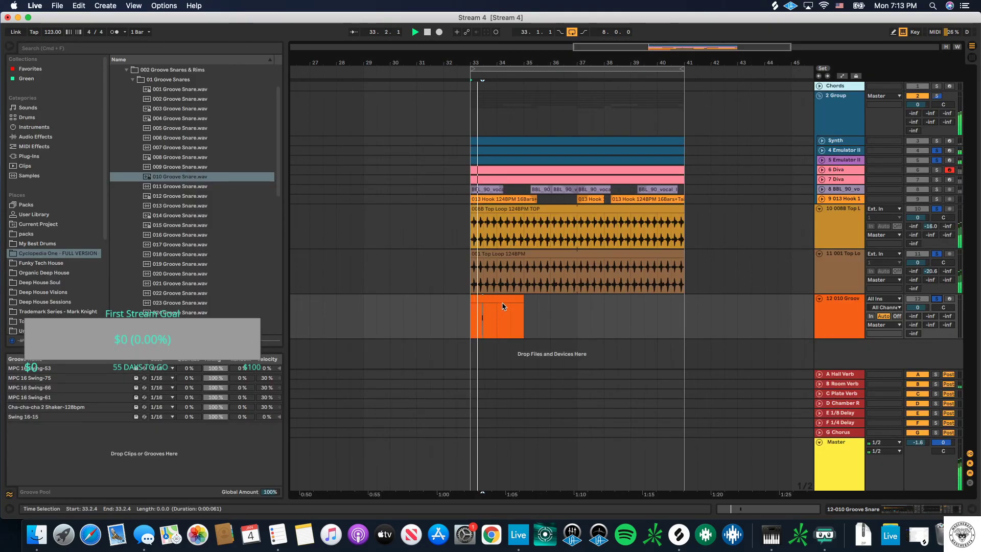
pyautogui.doubleClick(515, 313)
pyautogui.press('space')
pyautogui.doubleClick(752, 280)
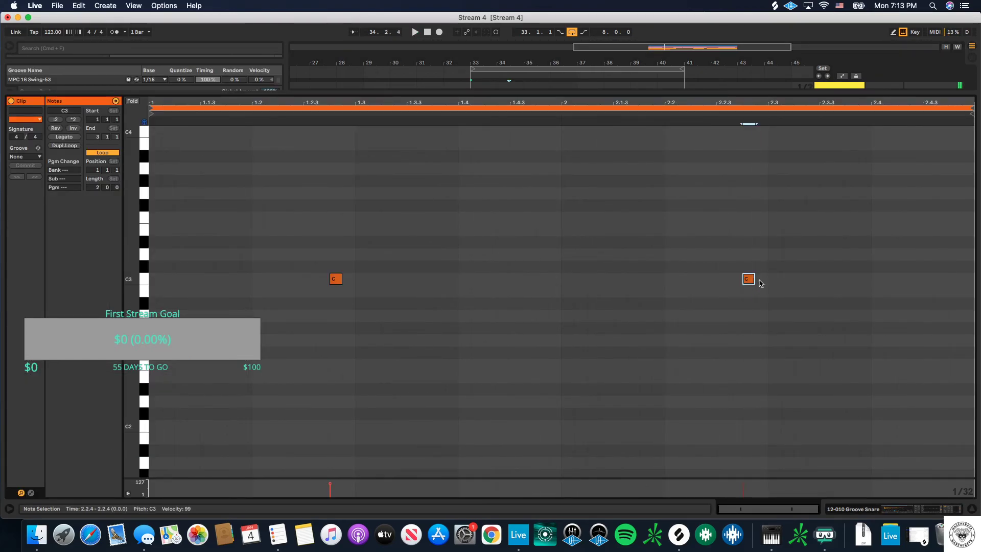
pyautogui.doubleClick(791, 280)
pyautogui.press('space')
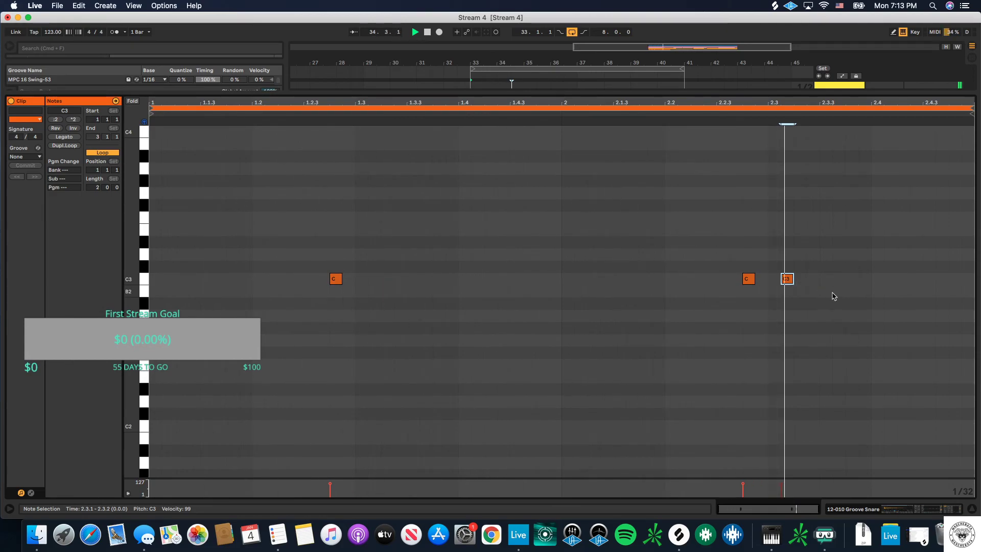
# Step: Try the last C3 note at 2.3.3 and slightly earlier during playback, and place it at 2.3.2
pyautogui.press('space')
pyautogui.moveTo(790, 280); pyautogui.dragTo(823, 282)
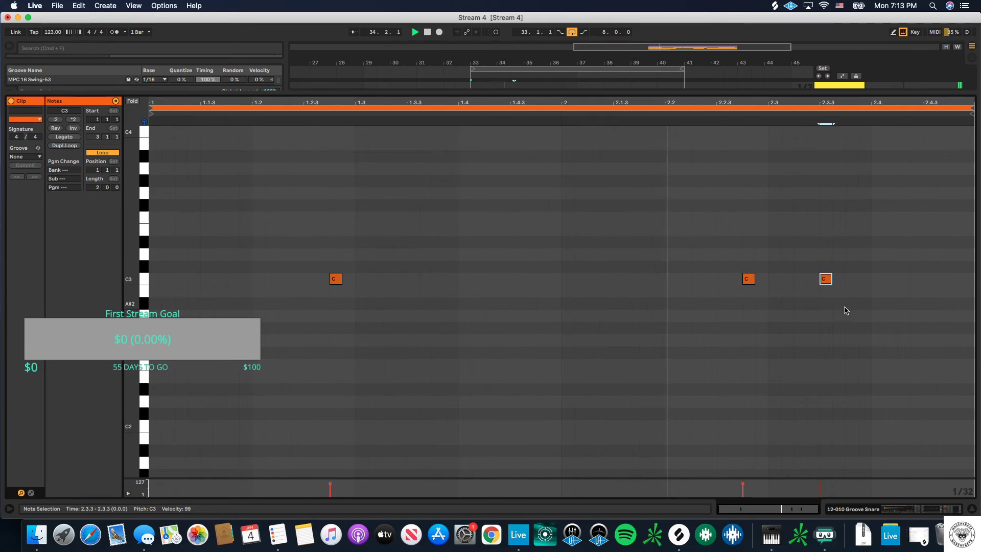
pyautogui.moveTo(827, 280); pyautogui.dragTo(808, 283)
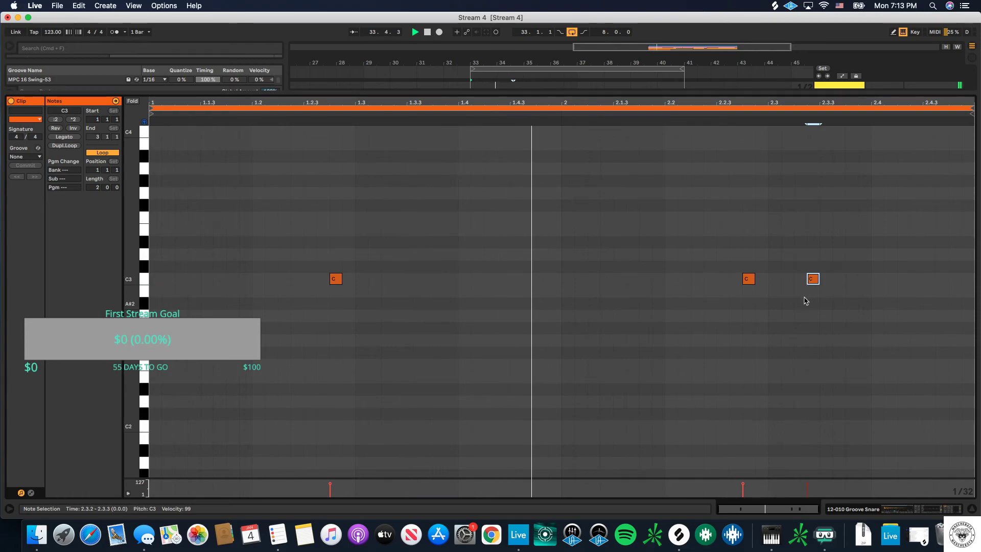
pyautogui.press('space')
pyautogui.moveTo(813, 279); pyautogui.dragTo(798, 282)
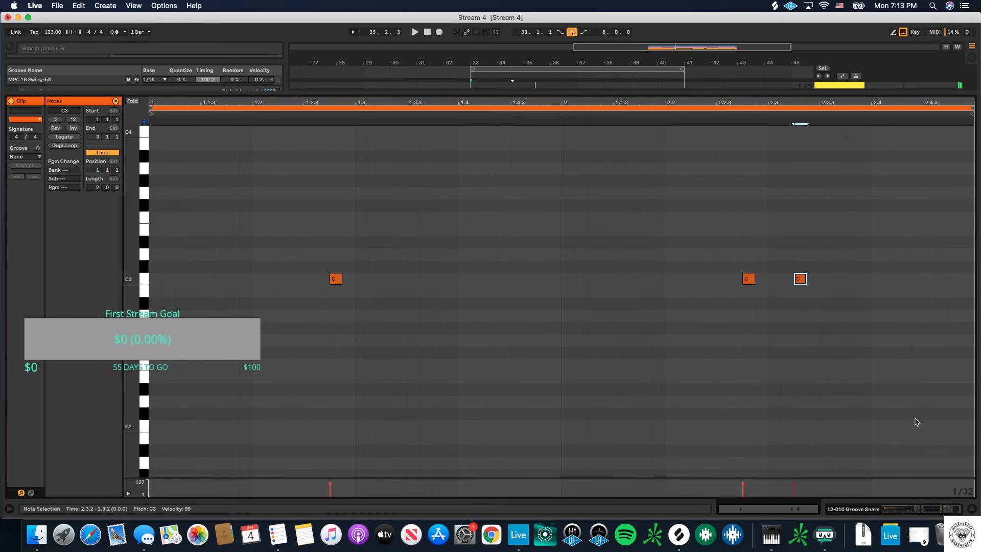
# Step: Try nudging the last C3 note slightly before and after 2.3.2 during playback, and return it to 2.3.2
pyautogui.click(719, 285)
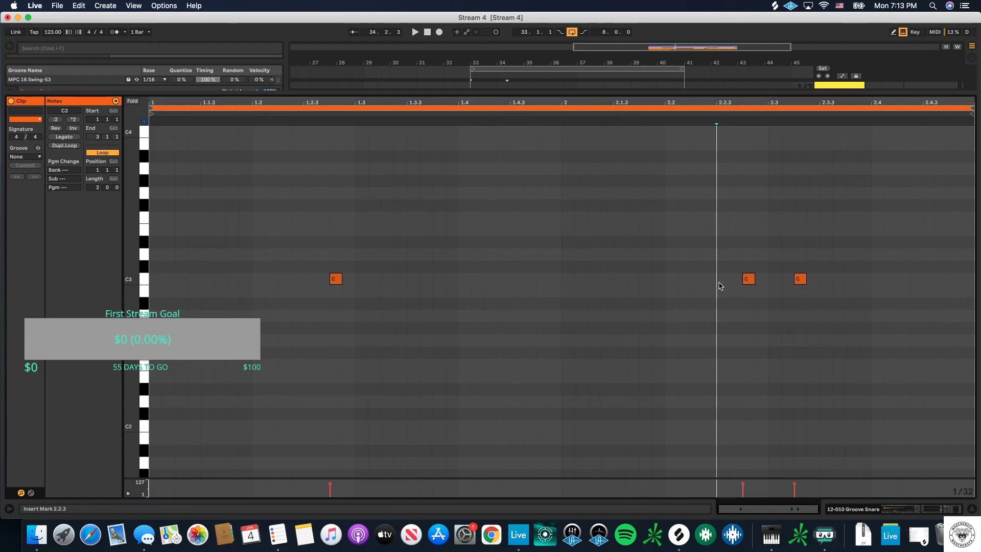
pyautogui.press('space')
pyautogui.press('space')
pyautogui.scroll(5, 791, 287)
pyautogui.moveTo(841, 283); pyautogui.dragTo(793, 287)
pyautogui.click(449, 308)
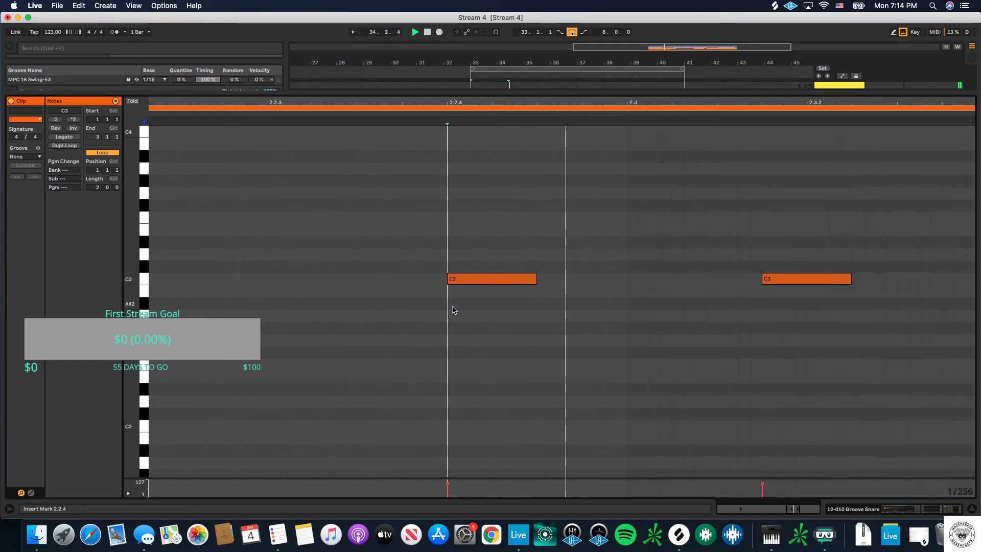
pyautogui.scroll(-10, 630, 281)
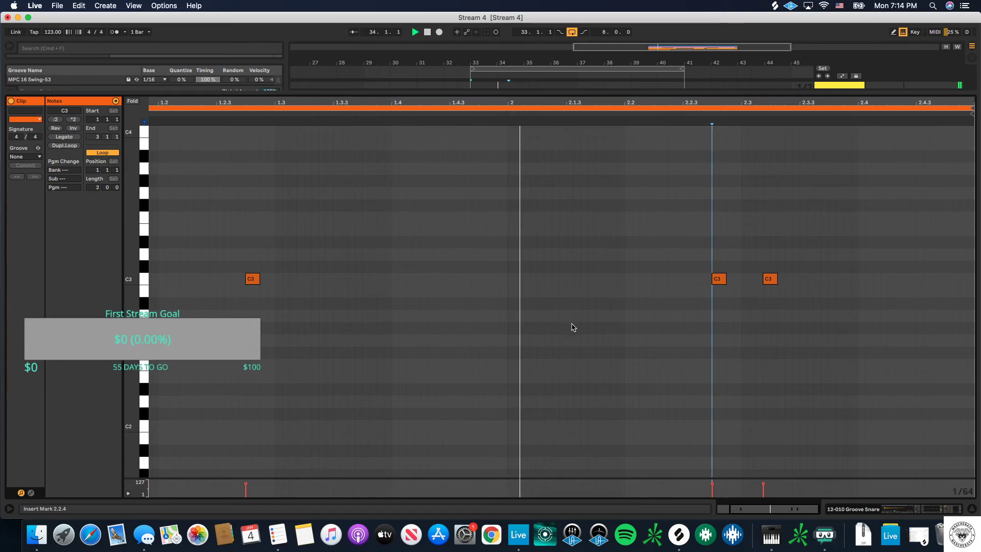
pyautogui.moveTo(764, 282); pyautogui.dragTo(776, 285)
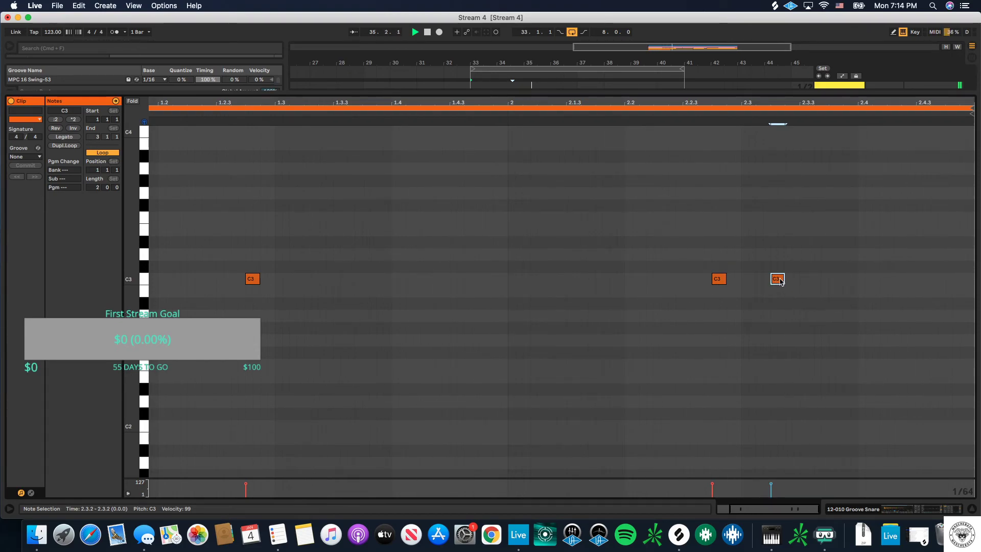
pyautogui.moveTo(803, 280); pyautogui.dragTo(795, 281)
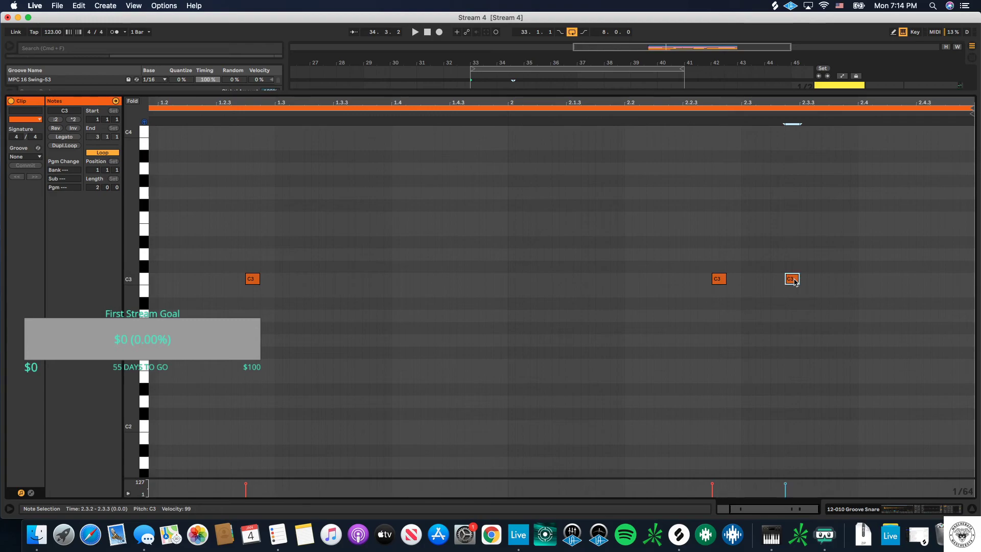
pyautogui.scroll(-2, 817, 349)
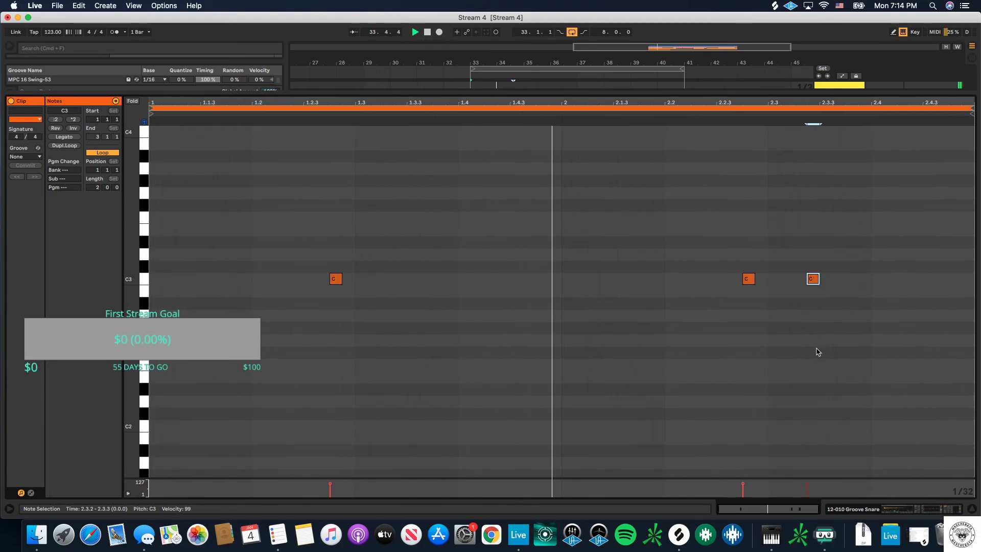
pyautogui.moveTo(812, 280); pyautogui.dragTo(800, 280)
# Step: Close the note editor and extend the groove snare clip in the arrangement to bar 41
pyautogui.click(969, 507)
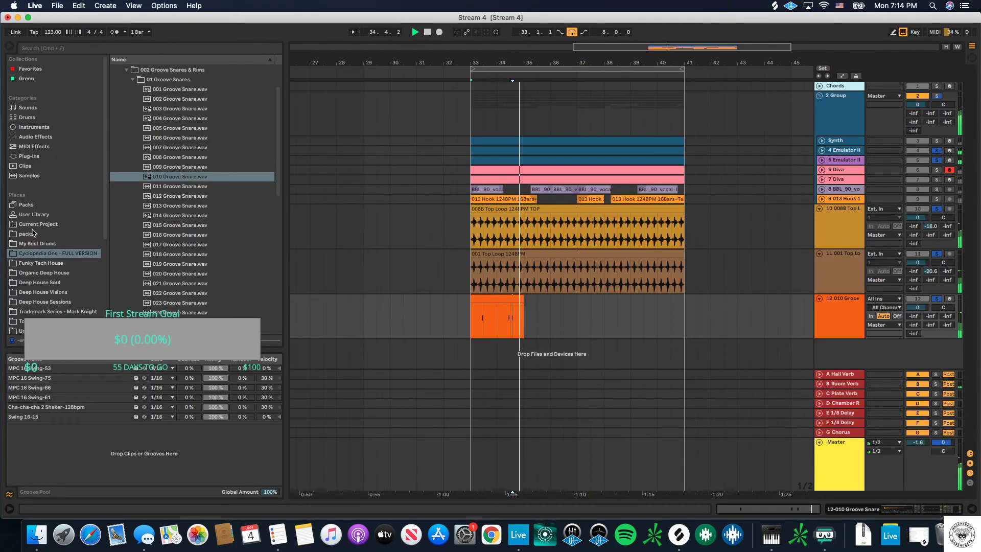
pyautogui.click(520, 296)
pyautogui.moveTo(519, 296); pyautogui.dragTo(684, 297)
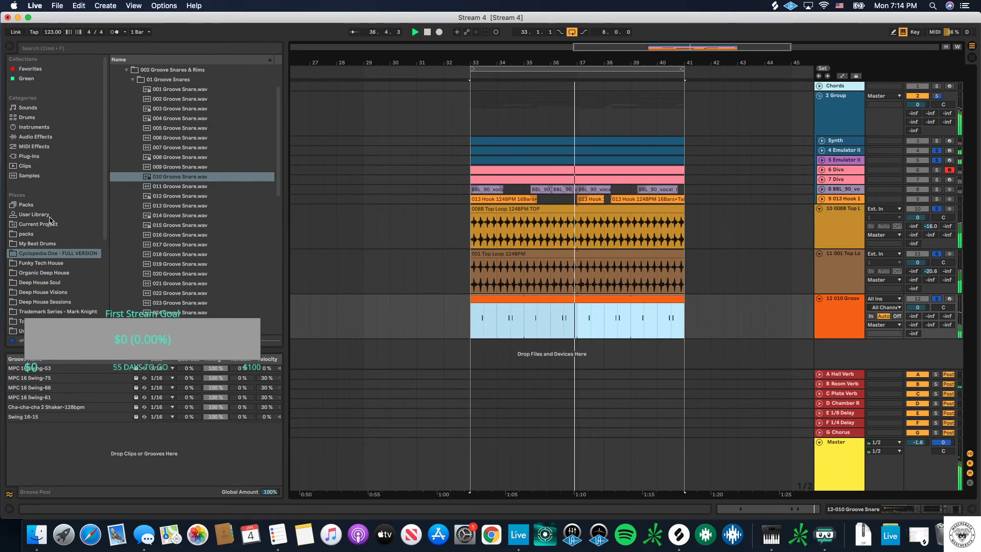
# Step: Apply Notator 16D Swing from the Core Library's Swing and Groove folder to the snare clip, and swap it for Notator 16C Swing
pyautogui.click(26, 204)
pyautogui.click(119, 70)
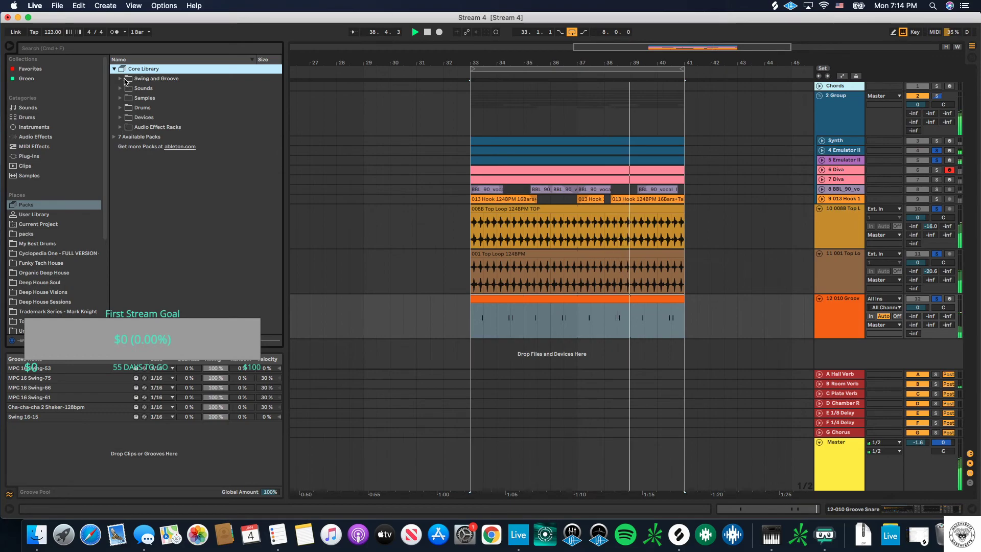
pyautogui.click(119, 78)
pyautogui.click(126, 146)
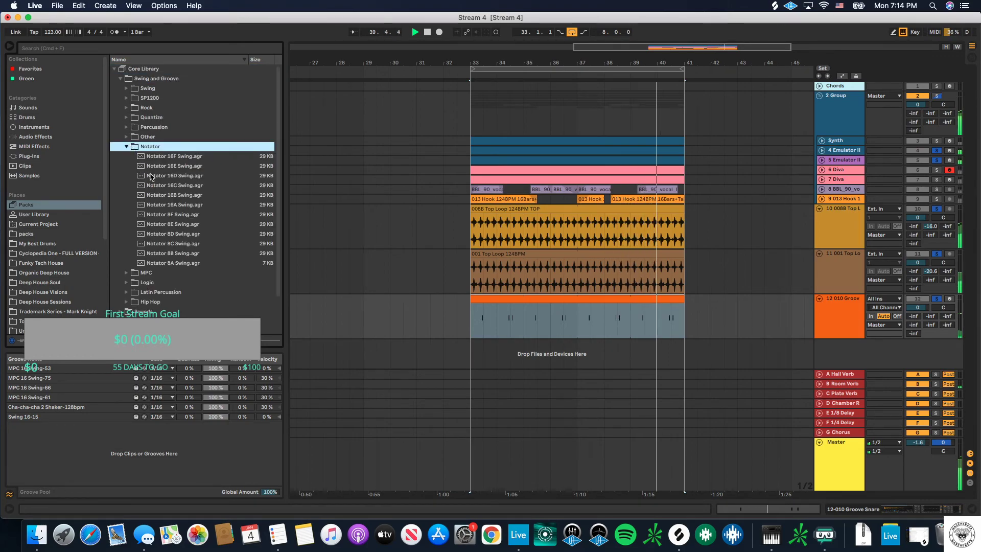
pyautogui.moveTo(169, 175); pyautogui.dragTo(608, 331)
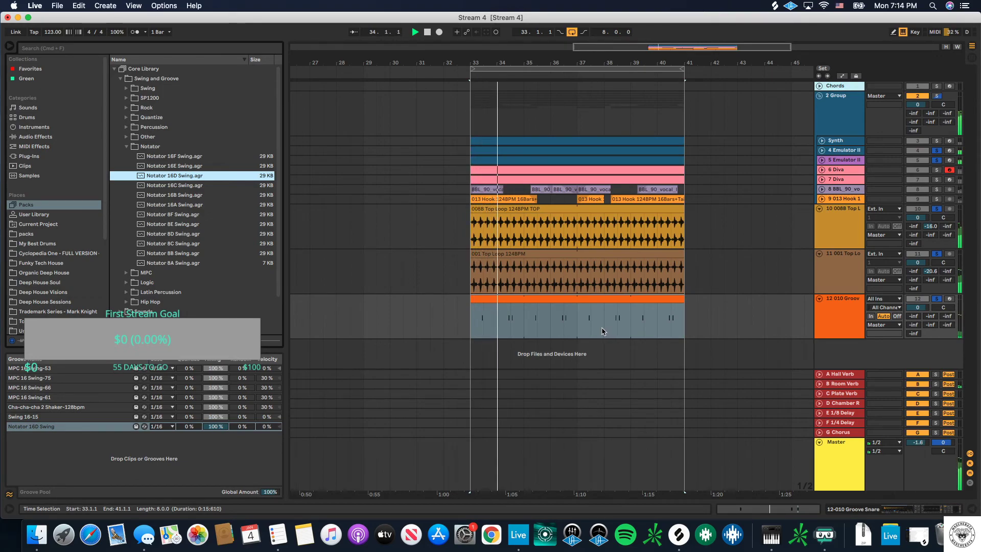
pyautogui.doubleClick(176, 186)
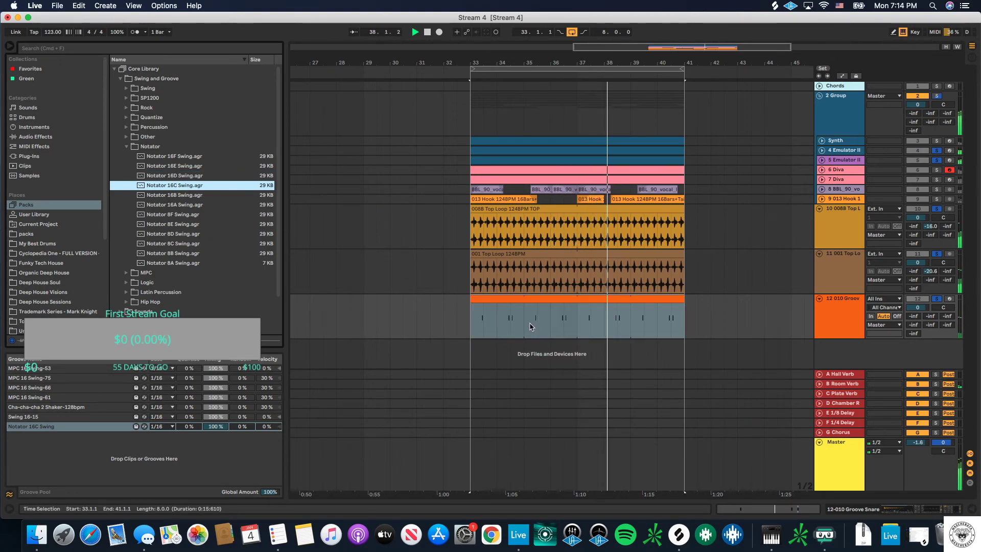
# Step: Open the groove snare clip and add F3 notes at 1.2.1, 1.4.1, 2.2.1 and 2.4.1
pyautogui.doubleClick(615, 300)
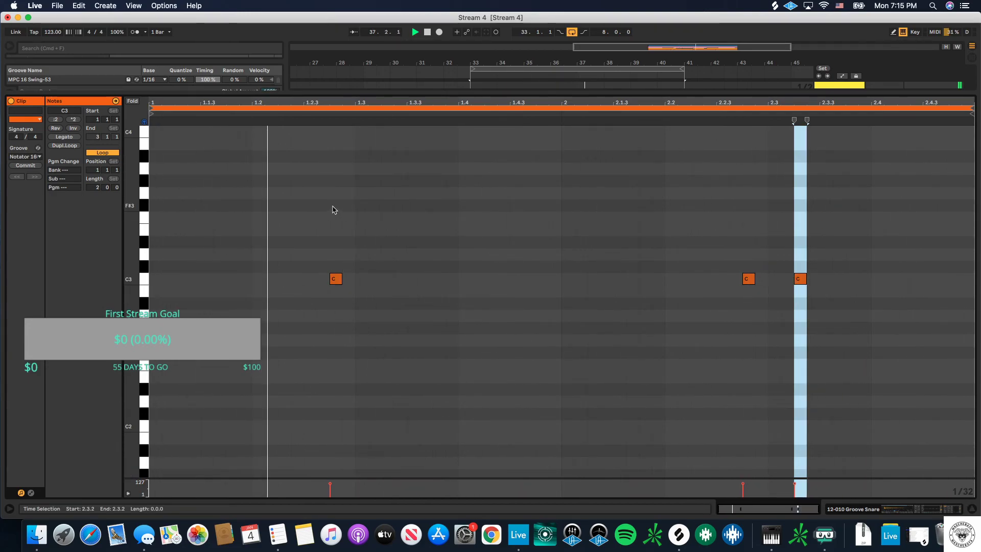
pyautogui.doubleClick(258, 217)
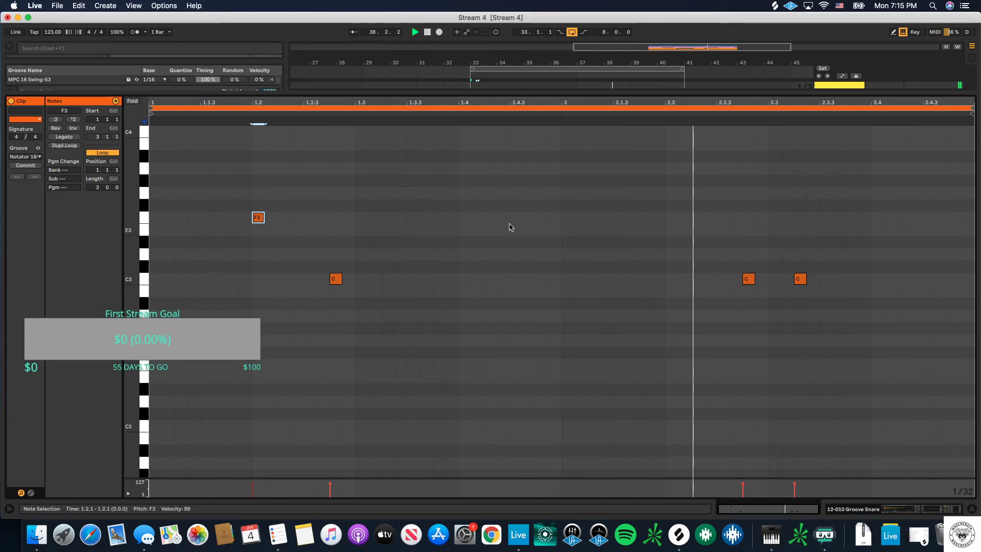
pyautogui.doubleClick(463, 219)
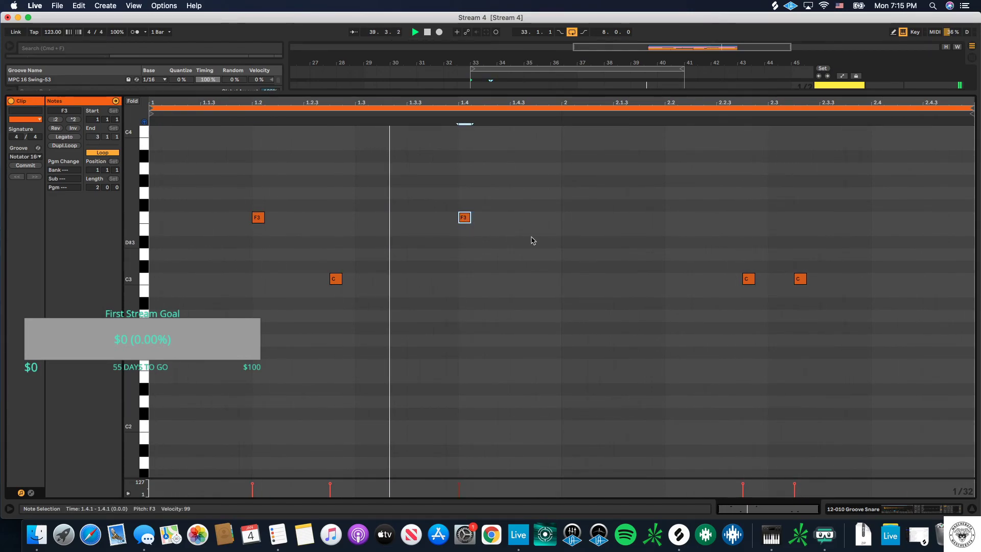
pyautogui.doubleClick(675, 220)
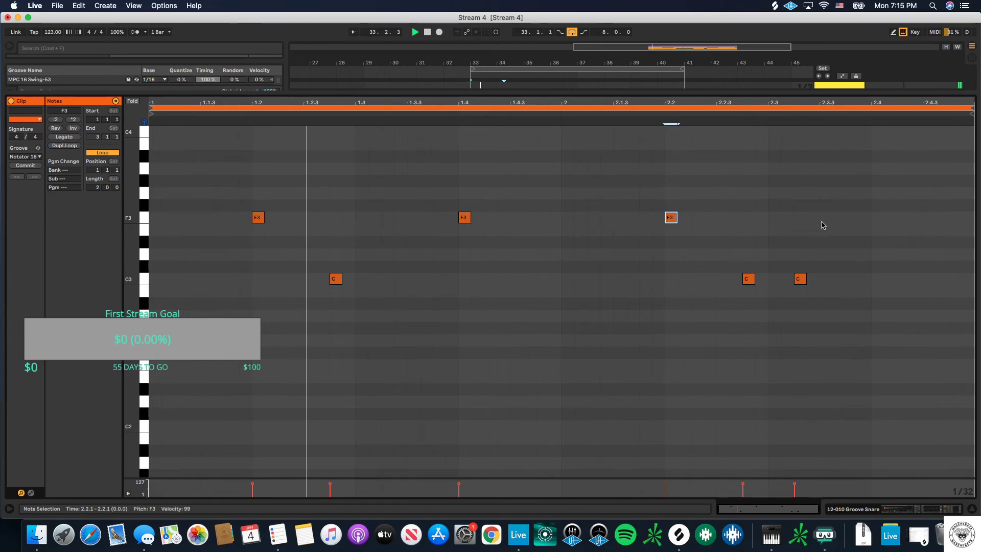
pyautogui.doubleClick(879, 219)
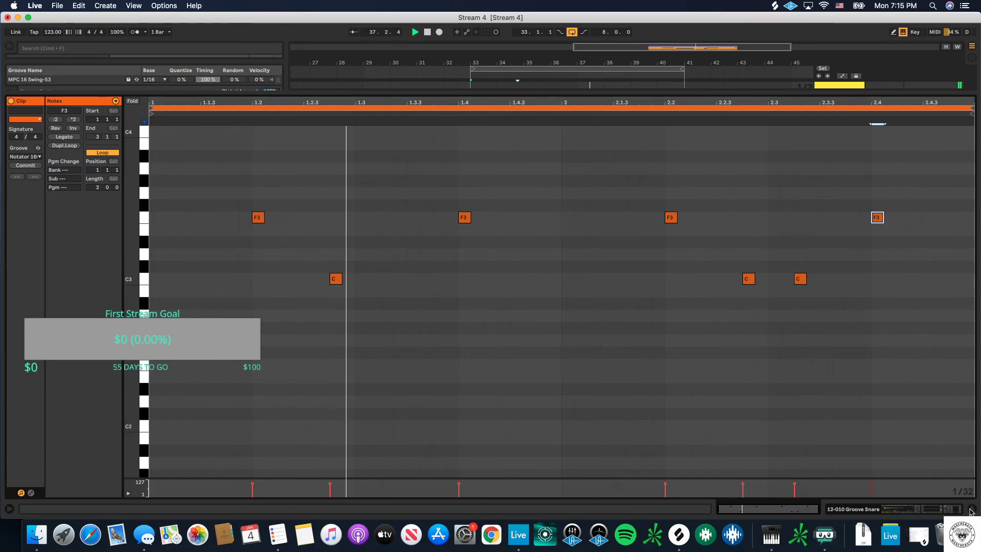
# Step: Transpose the three C3 snare notes down to G2 and return to the arrangement
pyautogui.moveTo(889, 359); pyautogui.dragTo(59, 267)
pyautogui.press('Down')
pyautogui.press('Down')
pyautogui.press('Down')
pyautogui.press('Down')
pyautogui.press('Down')
pyautogui.press('Down')
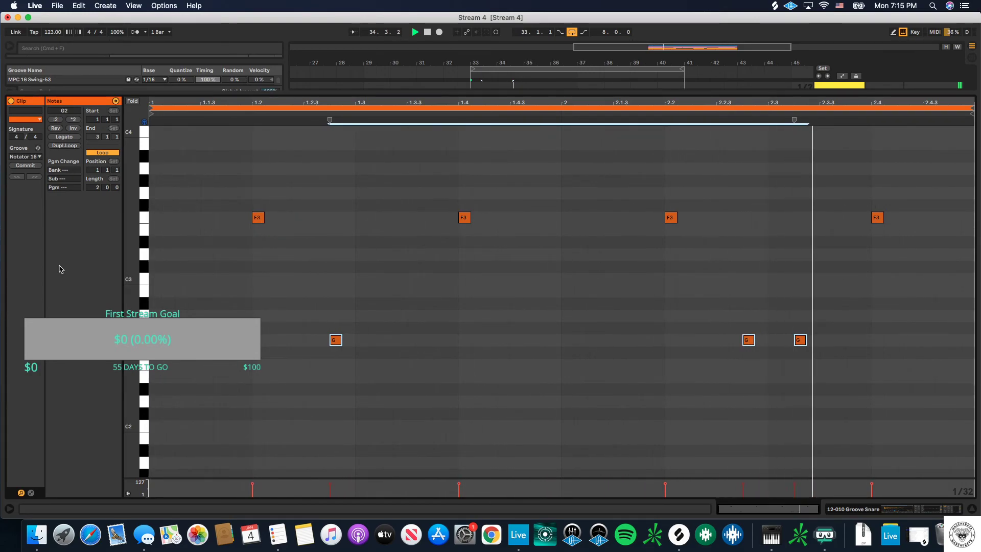
pyautogui.click(971, 509)
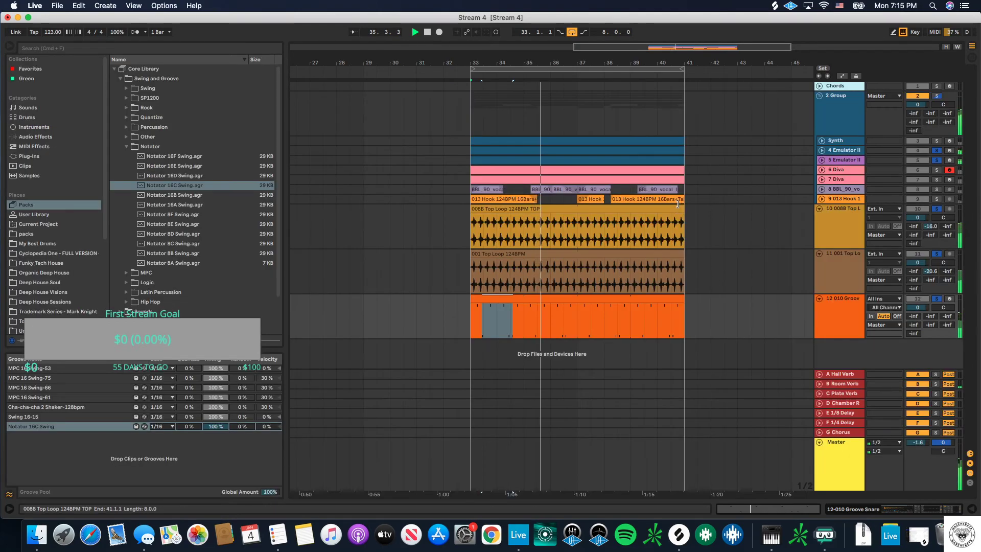
# Step: Fold the 010 Groove Snare, 001 Top Loop and 008B Top Loop tracks
pyautogui.click(820, 301)
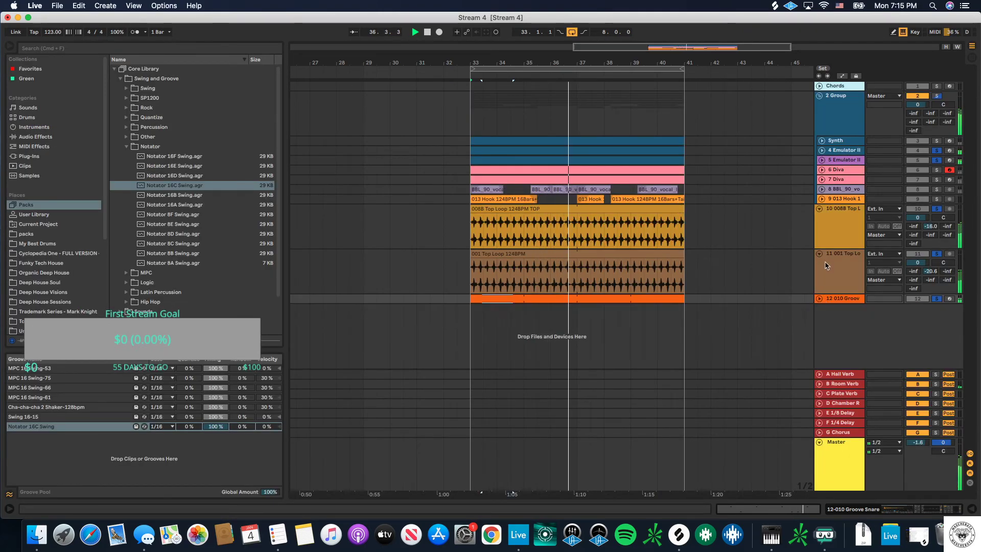
pyautogui.click(818, 253)
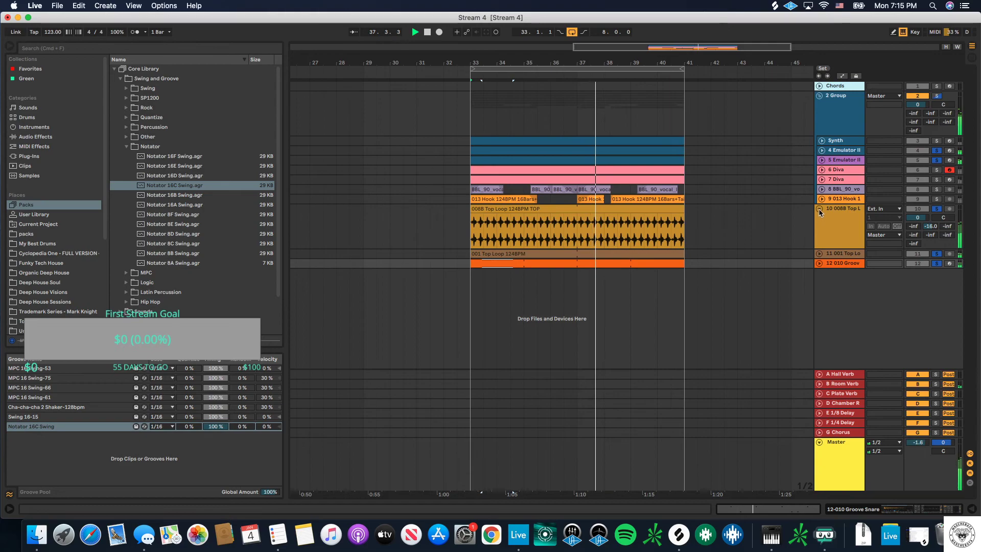
pyautogui.click(818, 209)
# Step: Insert a MIDI track below the groove snare track and show it unfolded with its devices
pyautogui.rightClick(827, 262)
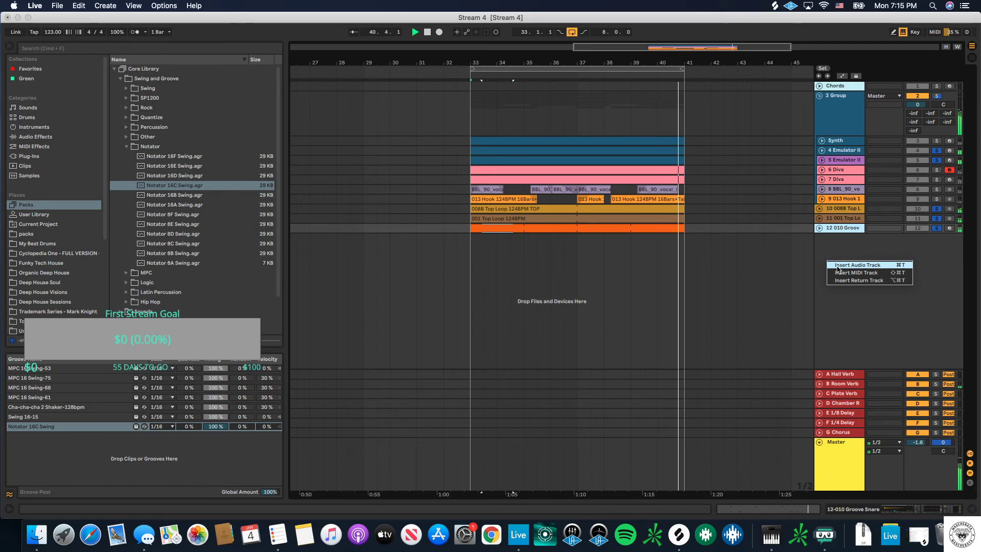
pyautogui.click(848, 273)
pyautogui.doubleClick(835, 244)
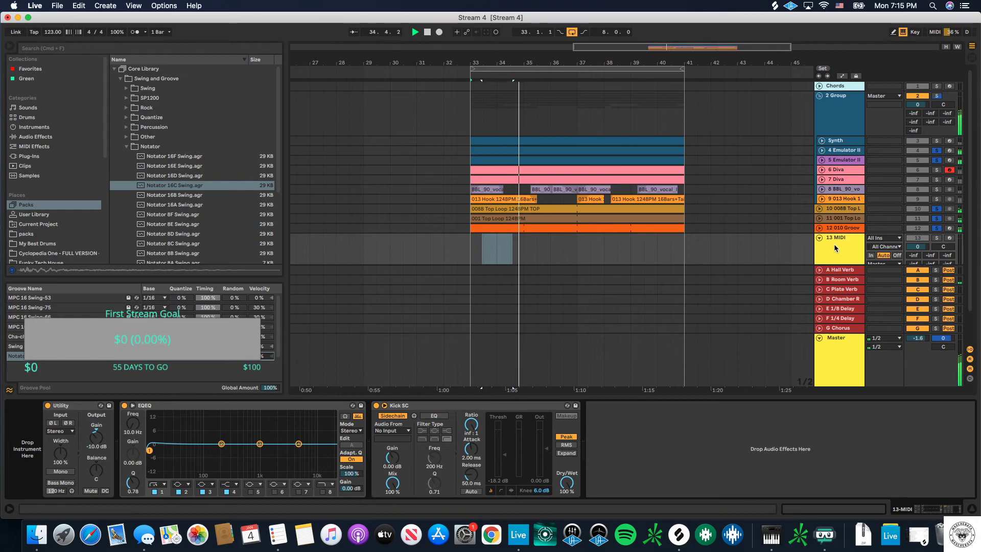
pyautogui.scroll(-3, 836, 248)
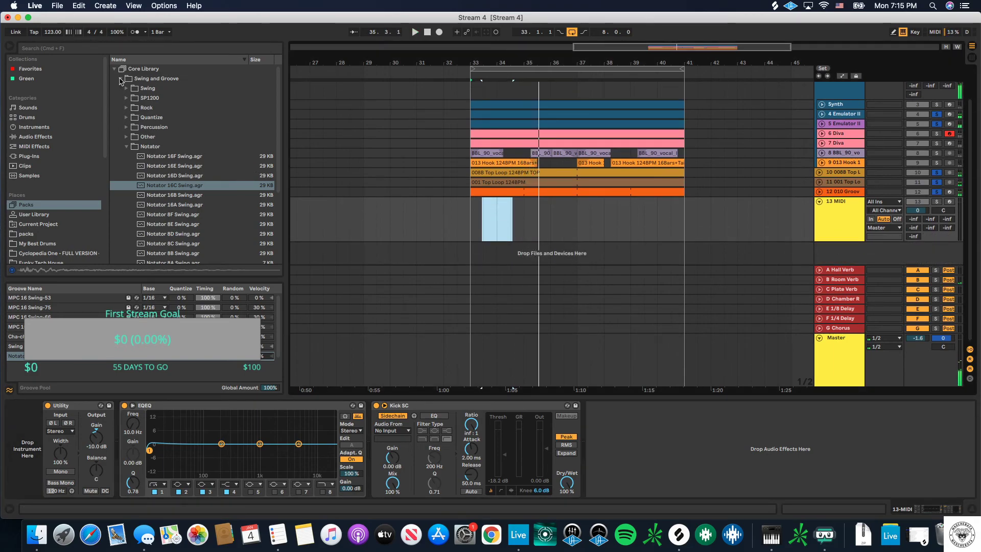
# Step: In Cyclopedia One - FULL VERSION, collapse the snare folders and expand 001 Kickdrums under 01 One Shots
pyautogui.click(48, 253)
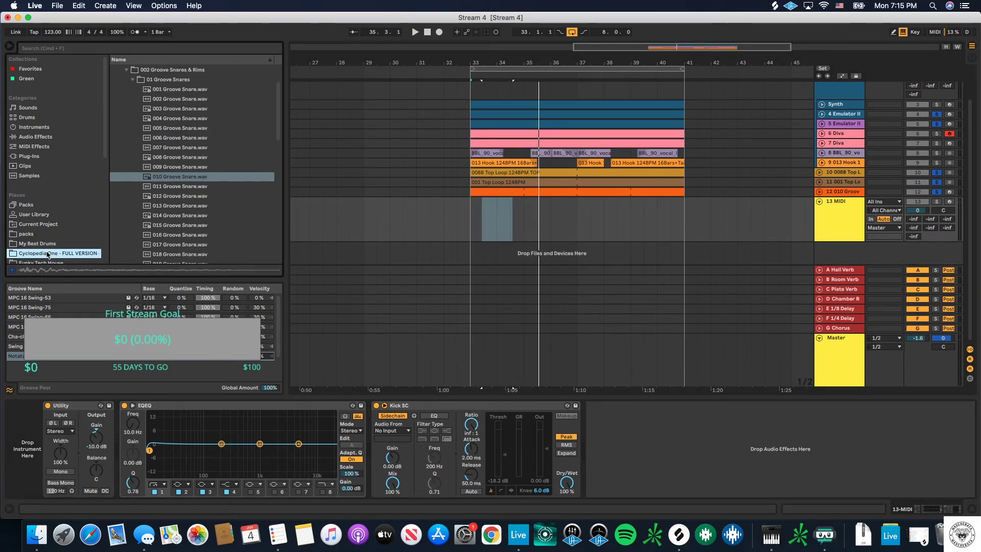
pyautogui.click(126, 71)
pyautogui.scroll(3, 126, 74)
pyautogui.click(120, 99)
pyautogui.click(121, 79)
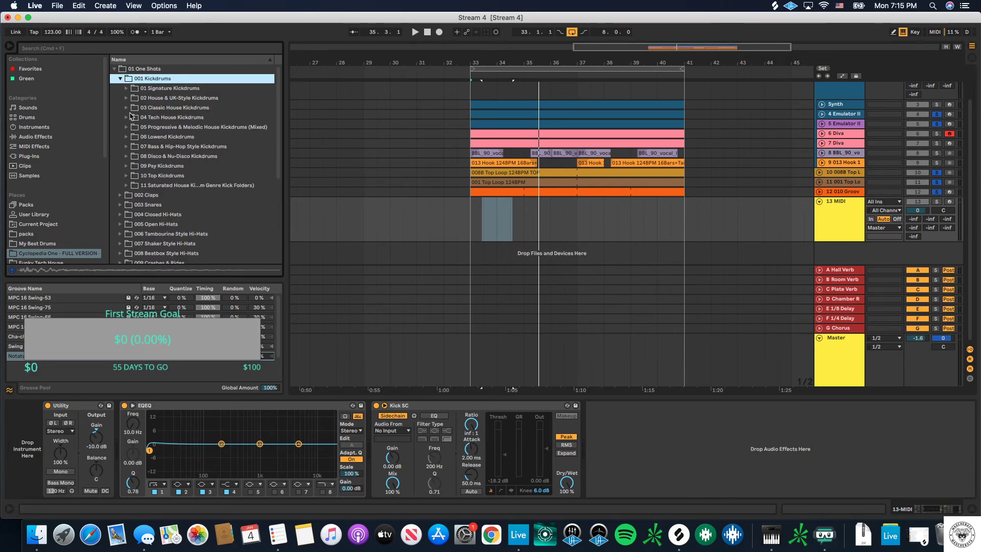
# Step: Audition samples in 03 Classic House Kickdrums, including 004, 010, 013, 014, 003, 002 and 001, and collapse the folder
pyautogui.click(126, 107)
pyautogui.click(149, 147)
pyautogui.click(163, 204)
pyautogui.click(179, 234)
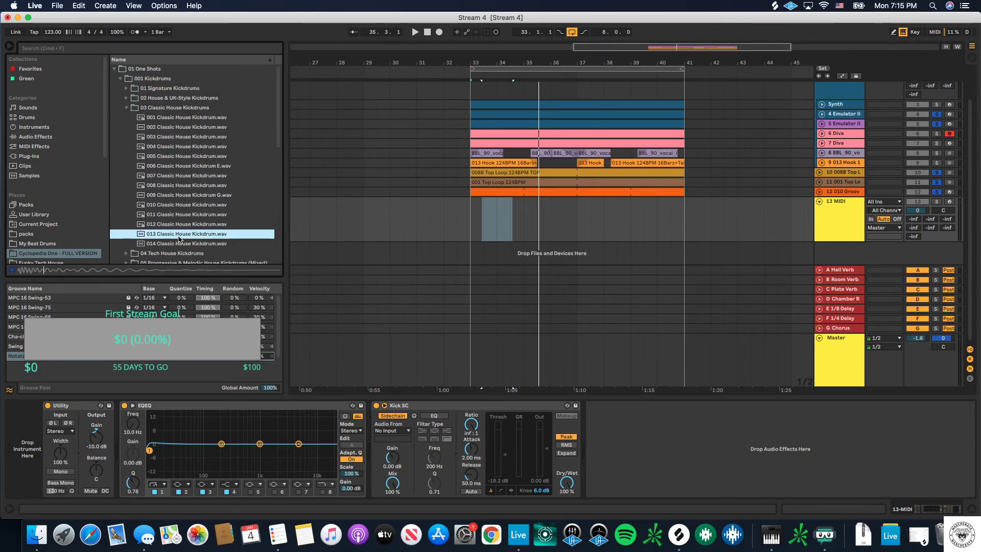
pyautogui.click(179, 244)
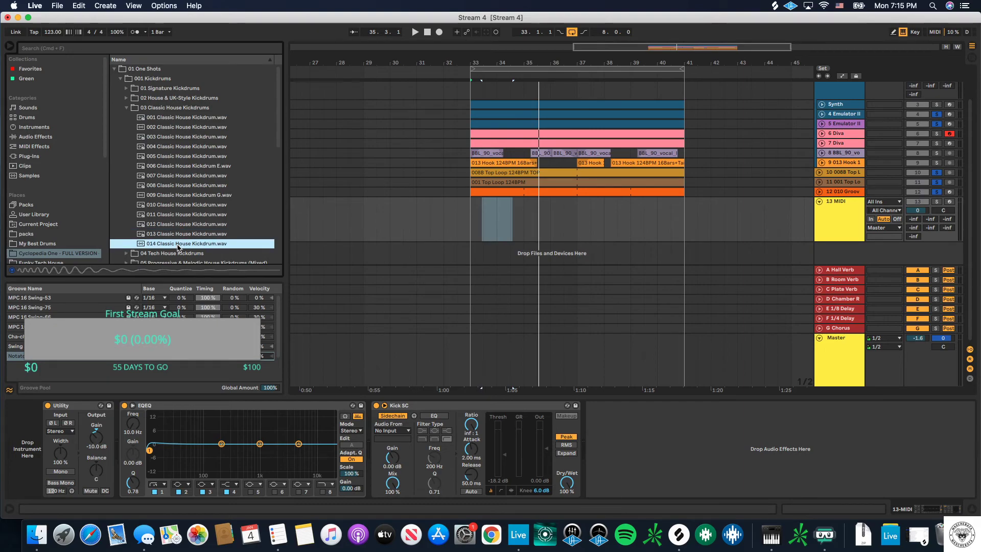
pyautogui.click(179, 137)
pyautogui.click(182, 127)
pyautogui.click(184, 118)
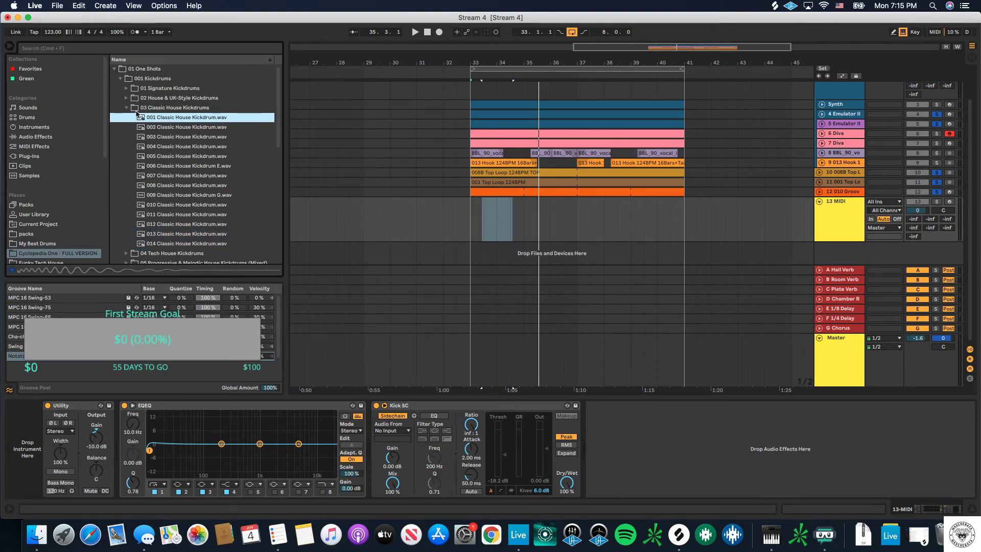
pyautogui.click(126, 108)
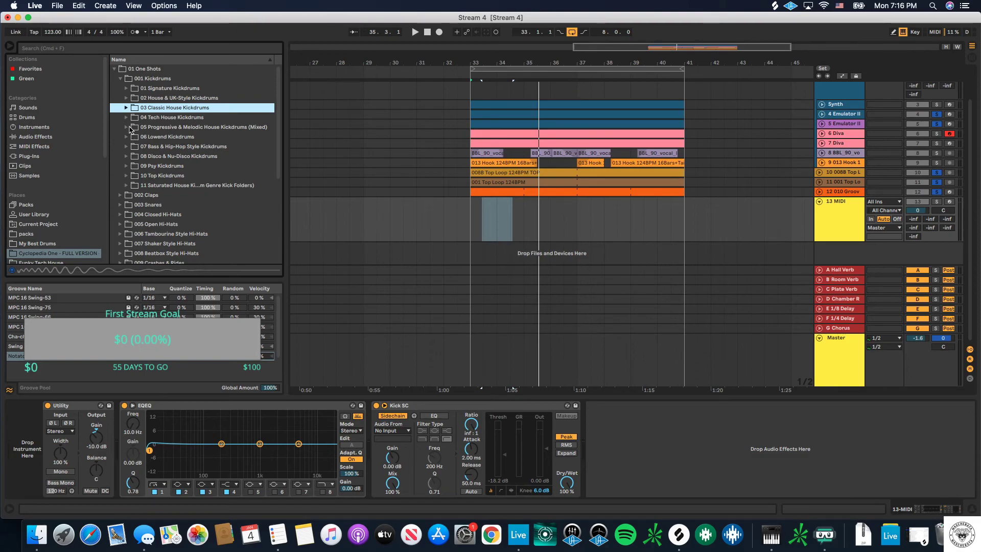
# Step: Expand 05 Progressive & Melodic House Kickdrums and audition its samples, including 008, 018, 023 and 030 P&M Kickdrum
pyautogui.click(126, 127)
pyautogui.click(178, 155)
pyautogui.click(179, 205)
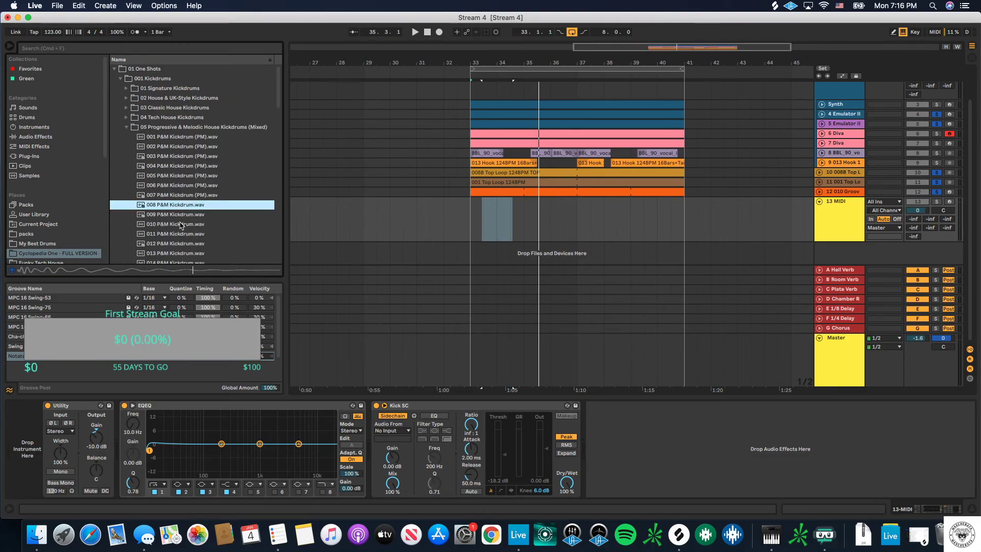
pyautogui.scroll(-3, 180, 225)
pyautogui.click(180, 221)
pyautogui.scroll(-3, 180, 224)
pyautogui.click(180, 218)
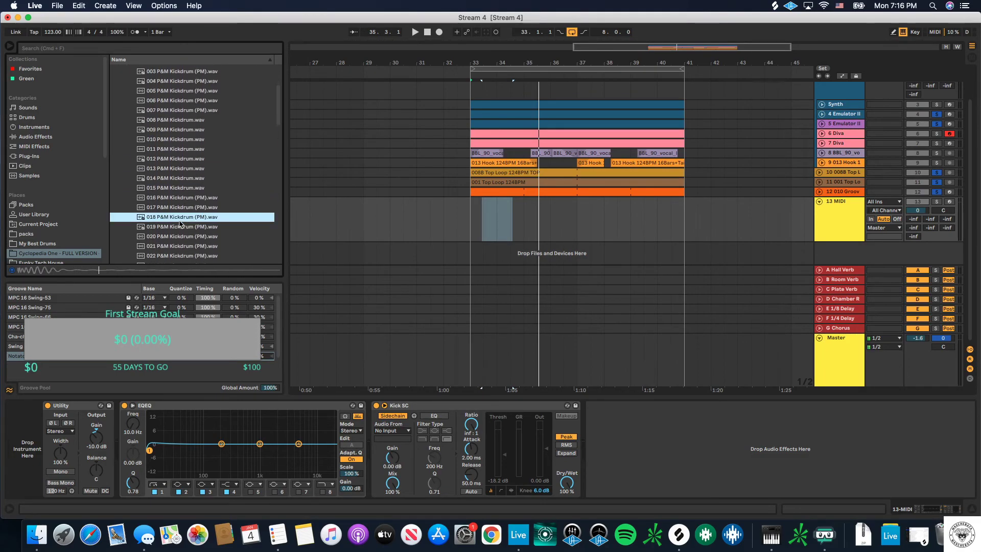
pyautogui.scroll(-5, 179, 220)
pyautogui.click(179, 205)
pyautogui.click(180, 193)
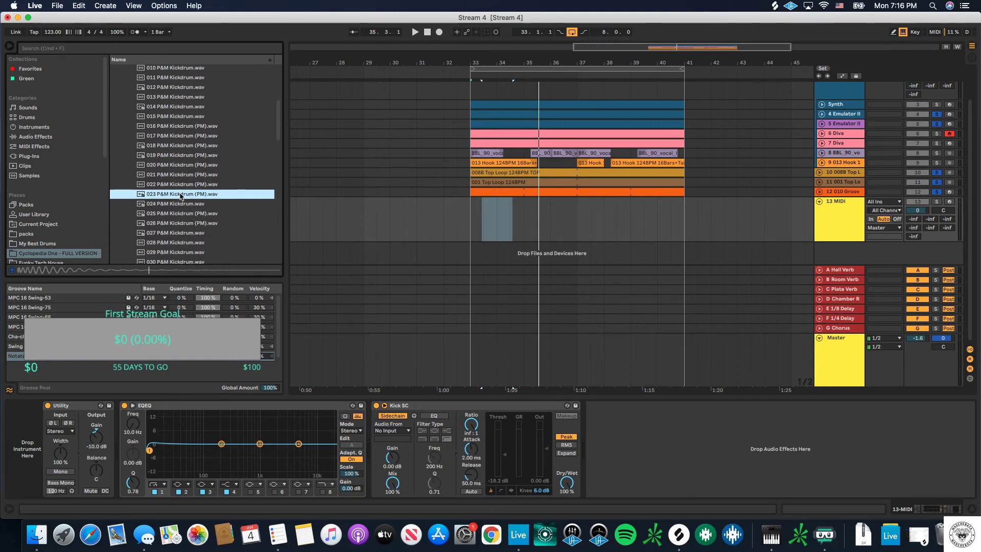
pyautogui.click(182, 233)
pyautogui.click(178, 242)
pyautogui.scroll(-4, 178, 241)
pyautogui.click(176, 217)
# Step: Create an empty one-bar MIDI clip at bar 33 on track 13 MIDI
pyautogui.click(840, 221)
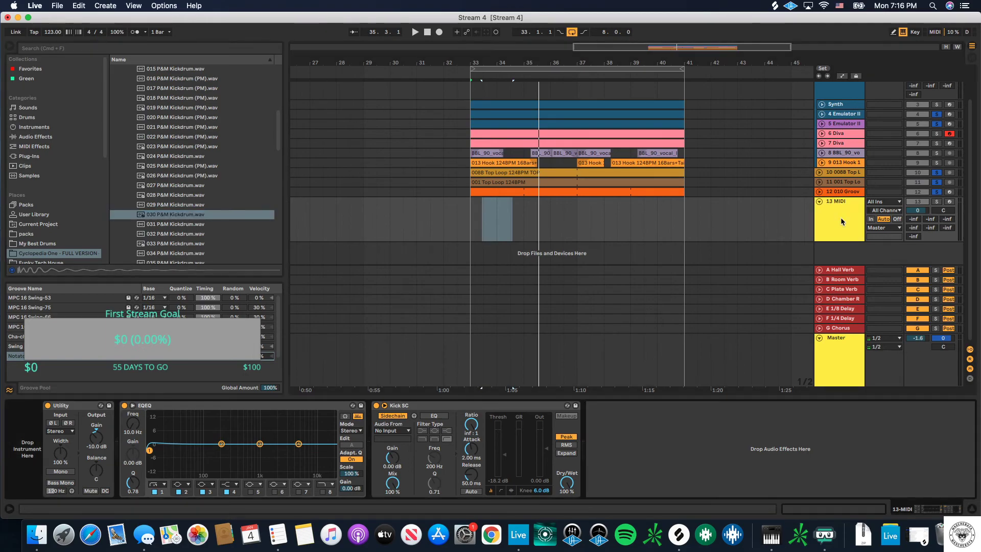
pyautogui.moveTo(461, 214); pyautogui.dragTo(500, 222)
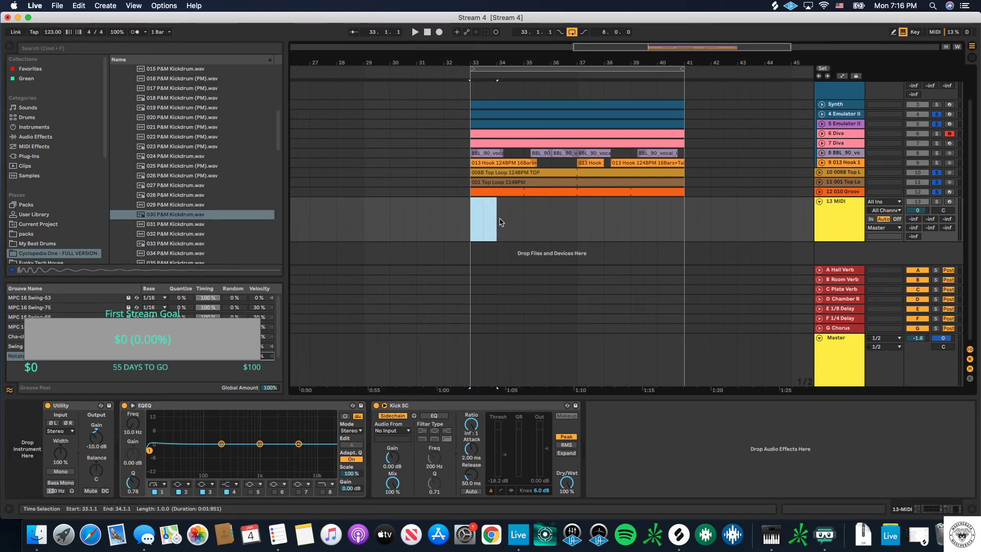
pyautogui.press('super+shift+m')
# Step: Fill the clip with four consecutive quarter-note C3 hits and extend the looped clip to bar 41
pyautogui.doubleClick(158, 281)
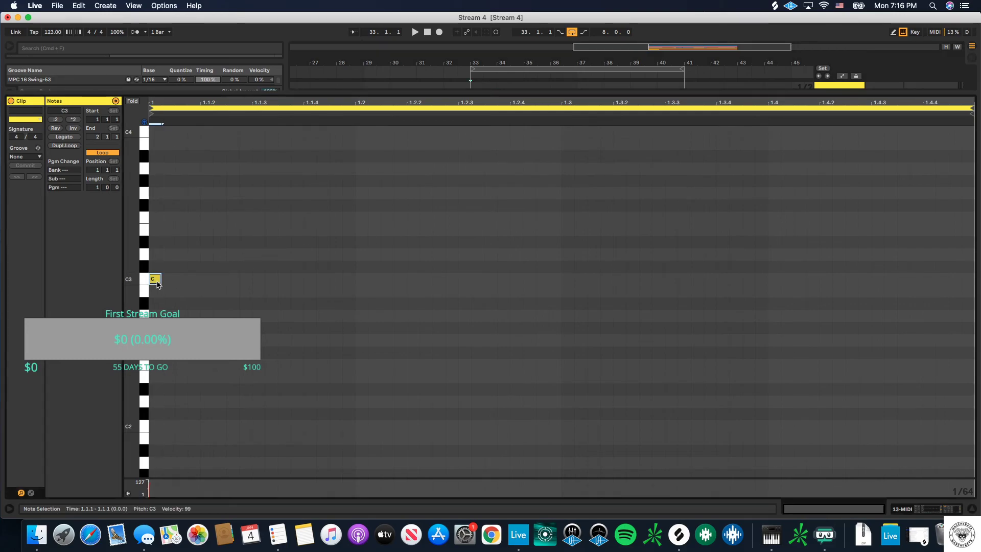
pyautogui.moveTo(159, 279); pyautogui.dragTo(355, 279)
pyautogui.press('super+d')
pyautogui.press('super+d')
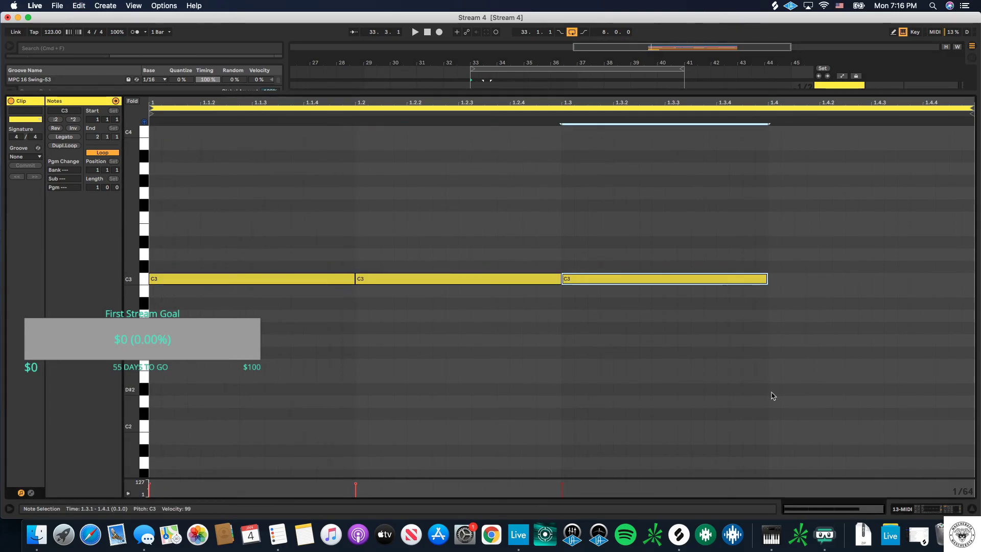
pyautogui.press('super+d')
pyautogui.click(971, 509)
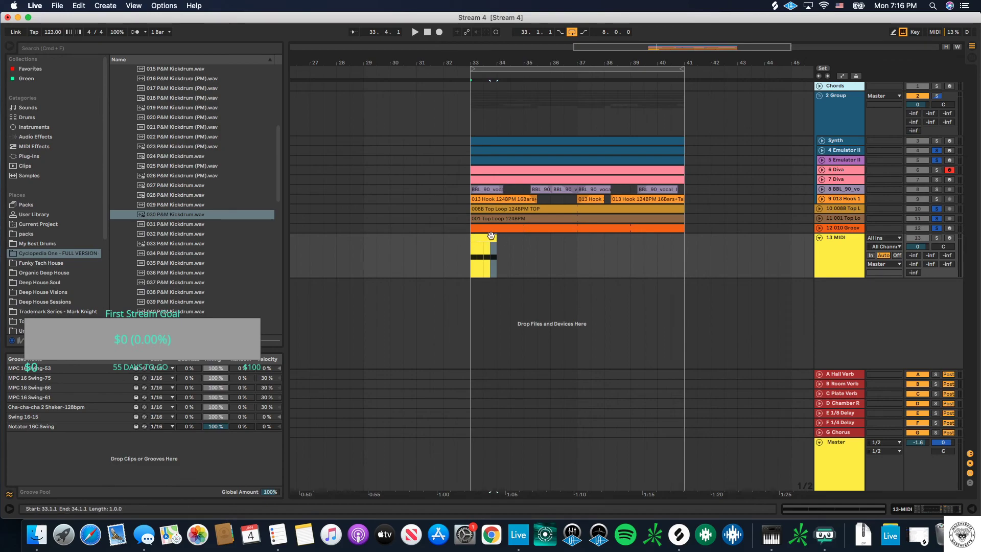
pyautogui.moveTo(493, 237); pyautogui.dragTo(688, 249)
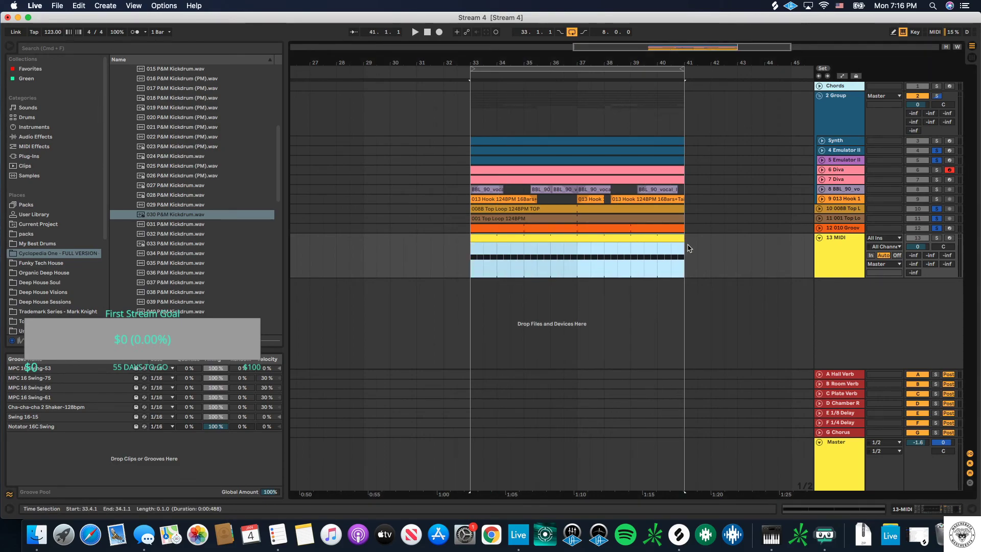
# Step: Load 031 P&M Kickdrum on the MIDI track and play it soloed along with the other soloed tracks
pyautogui.doubleClick(849, 250)
pyautogui.doubleClick(177, 225)
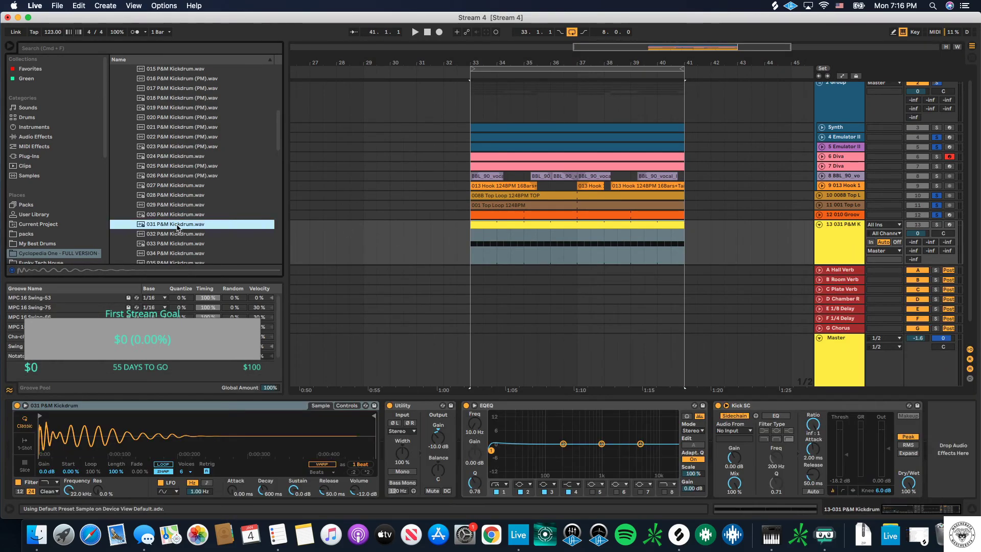
pyautogui.press('space')
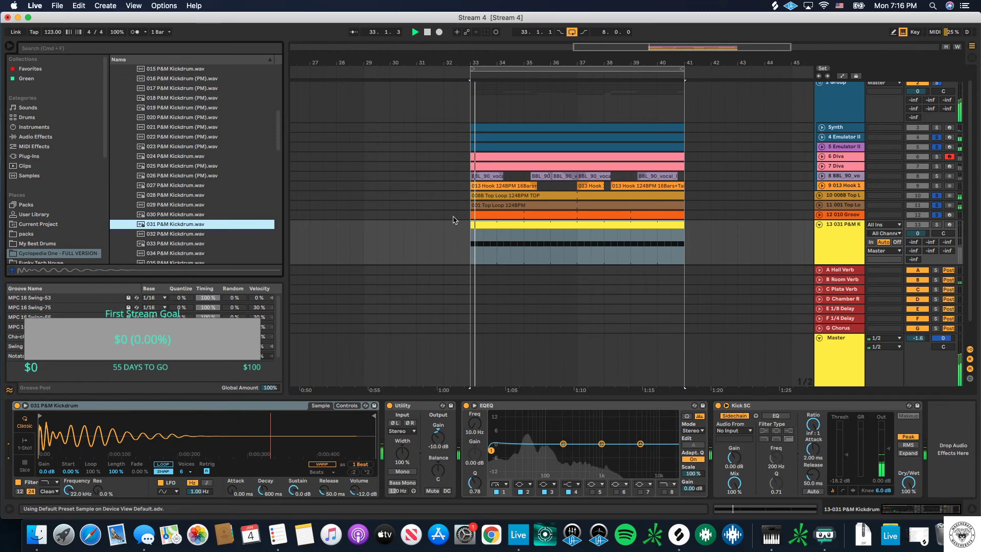
pyautogui.click(936, 226)
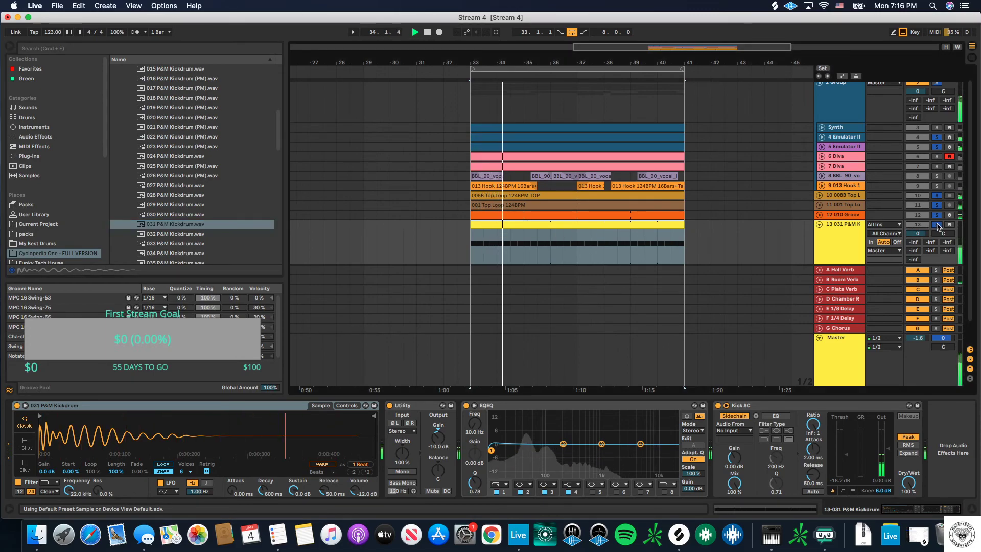
# Step: Try 044 P&M Kickdrum as the kick track's sample
pyautogui.scroll(-10, 181, 210)
pyautogui.scroll(7, 181, 209)
pyautogui.click(181, 205)
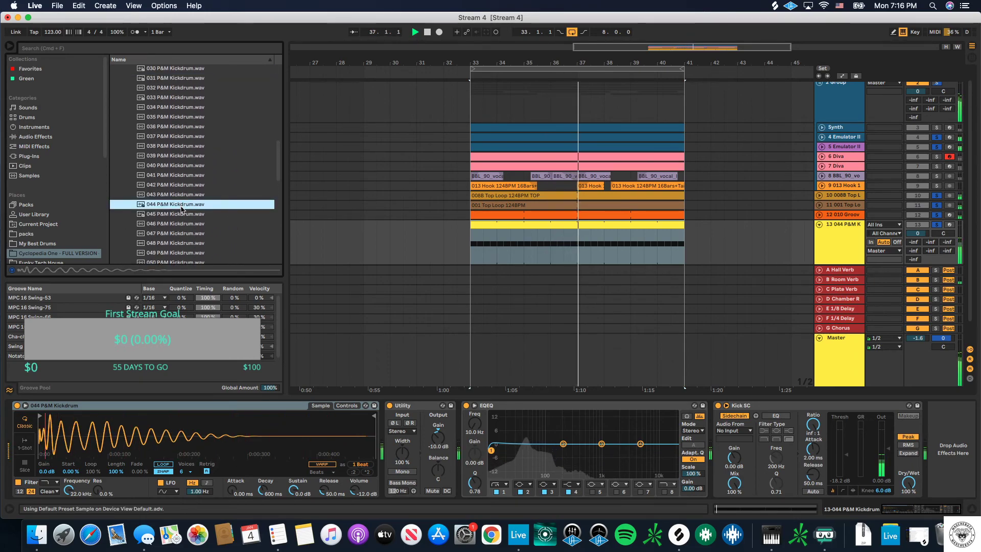
pyautogui.scroll(3, 182, 209)
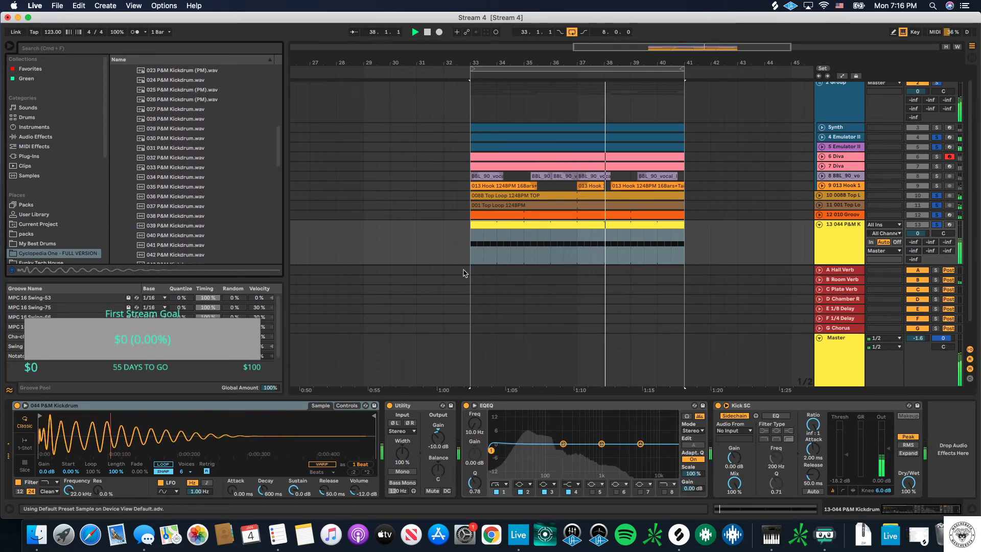
# Step: Configure the kick's devices: EQEQ low cut at 19.4 Hz, Kick SC sidechain off and Utility gain at -12.8 dB
pyautogui.moveTo(491, 451); pyautogui.dragTo(507, 451)
pyautogui.click(734, 416)
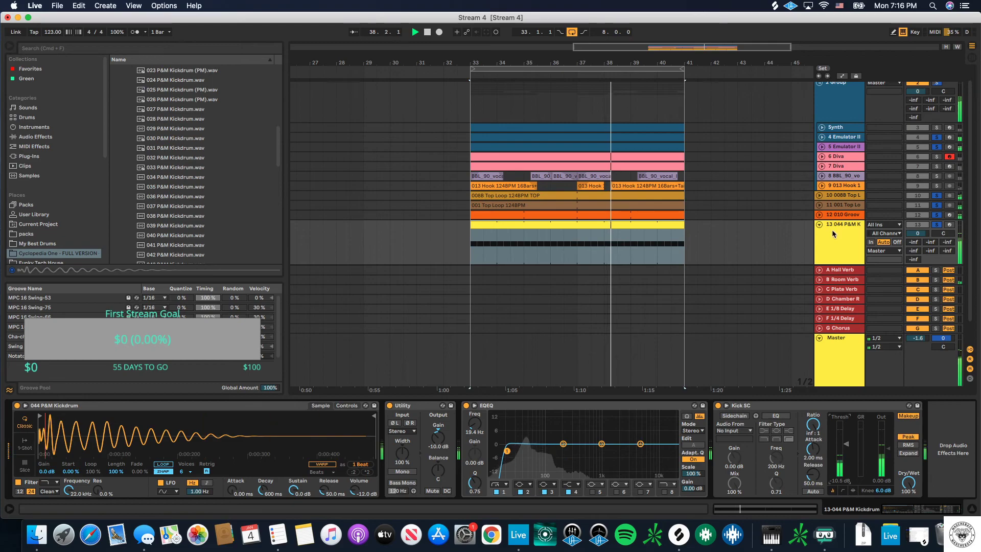
pyautogui.moveTo(442, 442); pyautogui.dragTo(443, 448)
# Step: Swap the kick's sample for 008 P&M Kickdrum and set the Kick SC threshold to -7.21 dB
pyautogui.scroll(10, 222, 212)
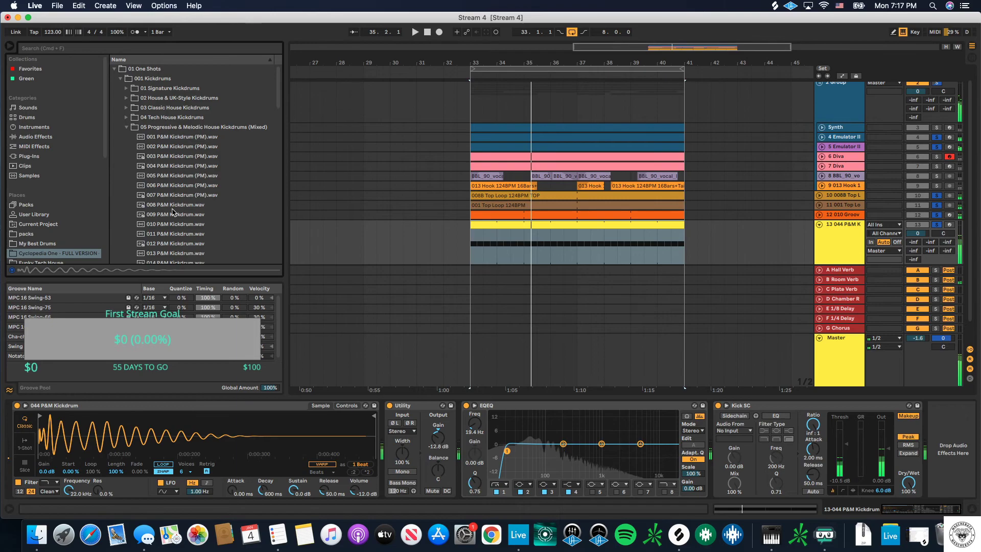
pyautogui.doubleClick(173, 205)
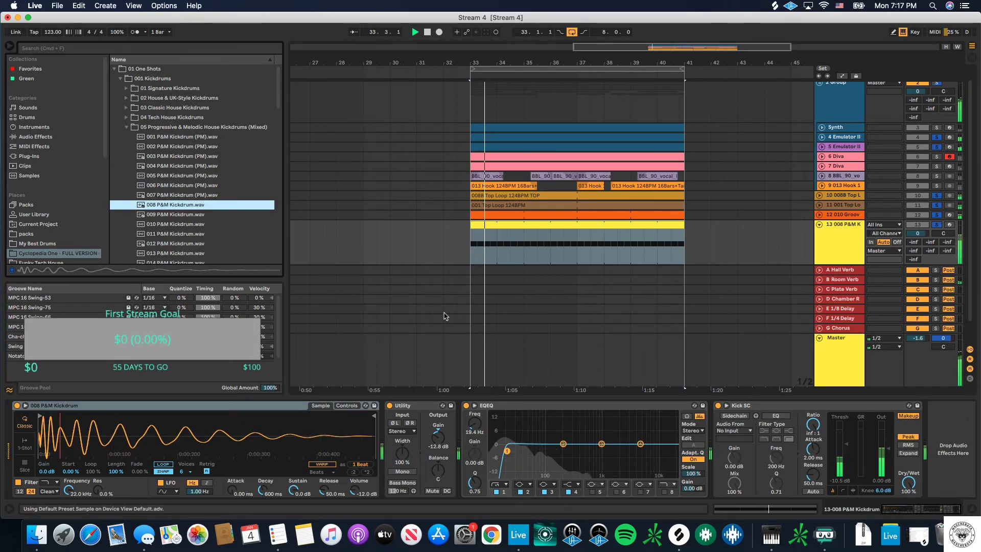
pyautogui.scroll(-1, 476, 386)
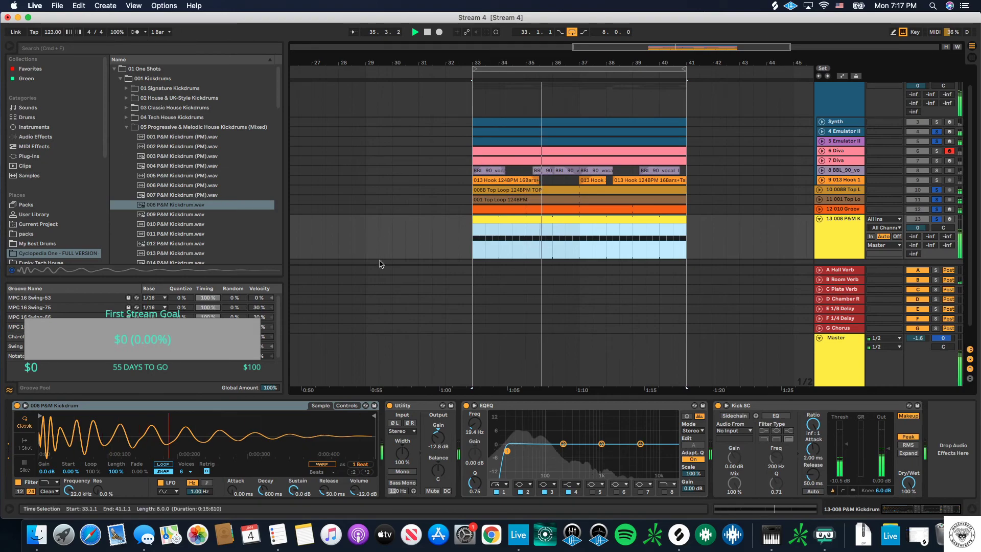
pyautogui.moveTo(845, 444); pyautogui.dragTo(846, 448)
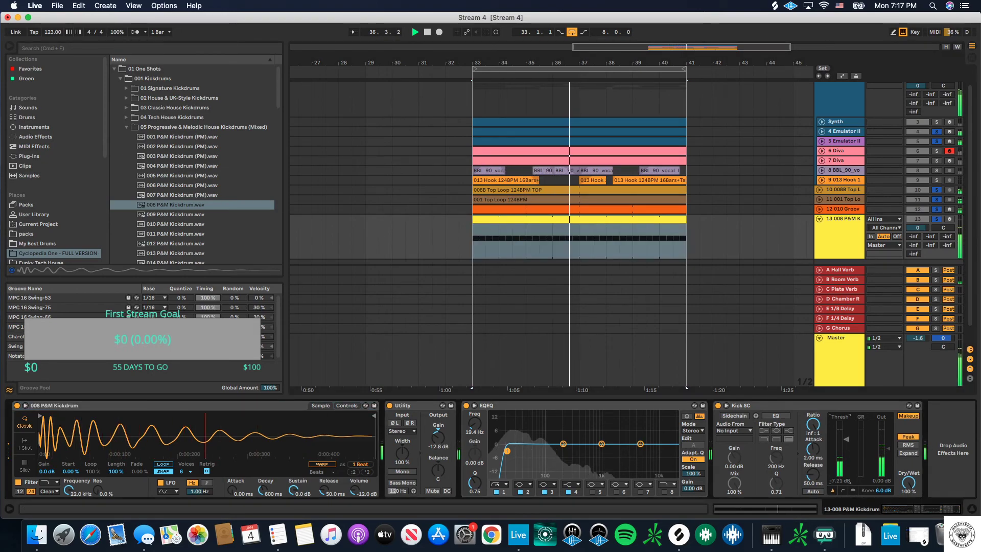
# Step: Stop playback and insert Sonnox's Oxford Inflator between Utility and EQEQ on the kick track
pyautogui.click(51, 155)
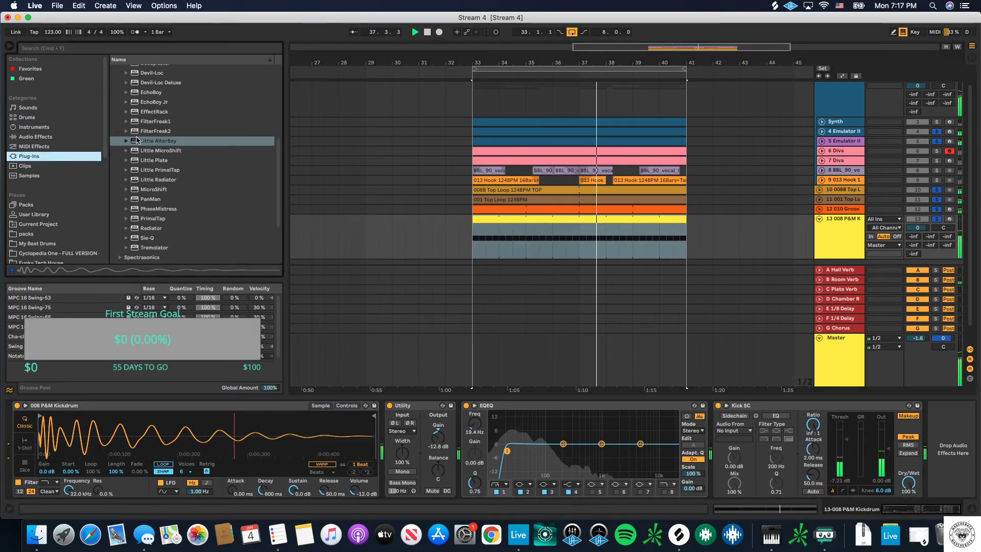
pyautogui.click(121, 195)
pyautogui.press('space')
pyautogui.moveTo(135, 205); pyautogui.dragTo(402, 427)
pyautogui.click(458, 440)
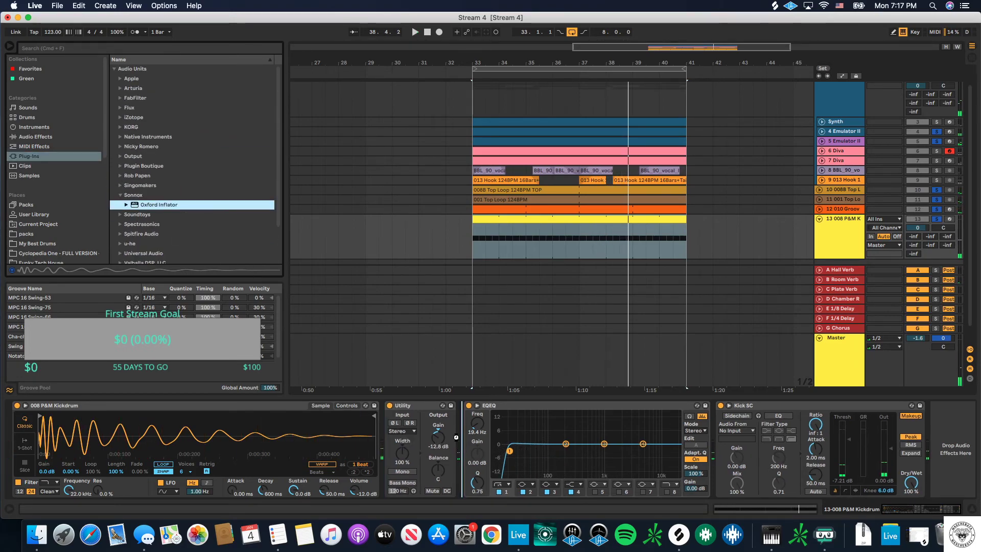
pyautogui.press('Return')
# Step: Set the Oxford Inflator's Effect to 53.9 %, restart playback and close the plug-in window
pyautogui.moveTo(326, 182); pyautogui.dragTo(331, 123)
pyautogui.press('space')
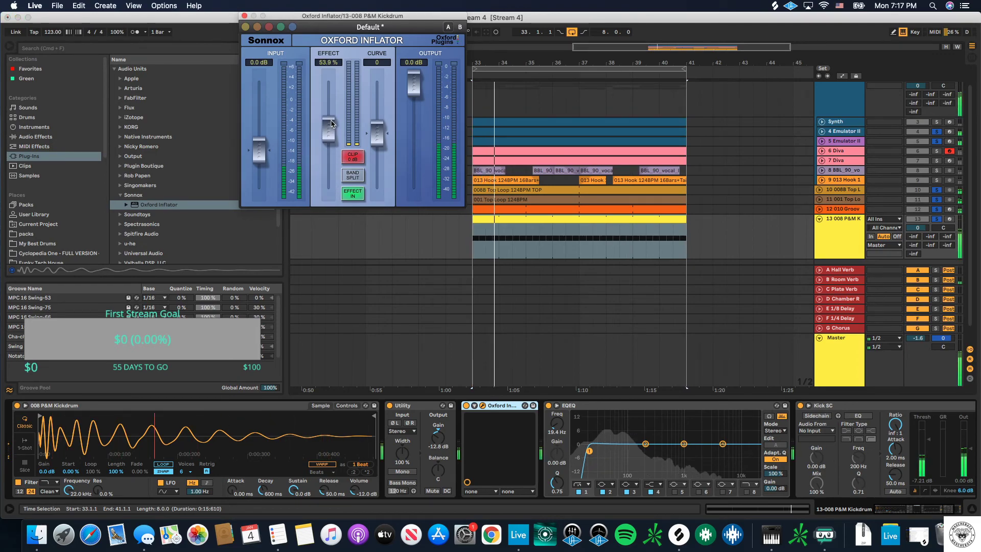
pyautogui.click(245, 16)
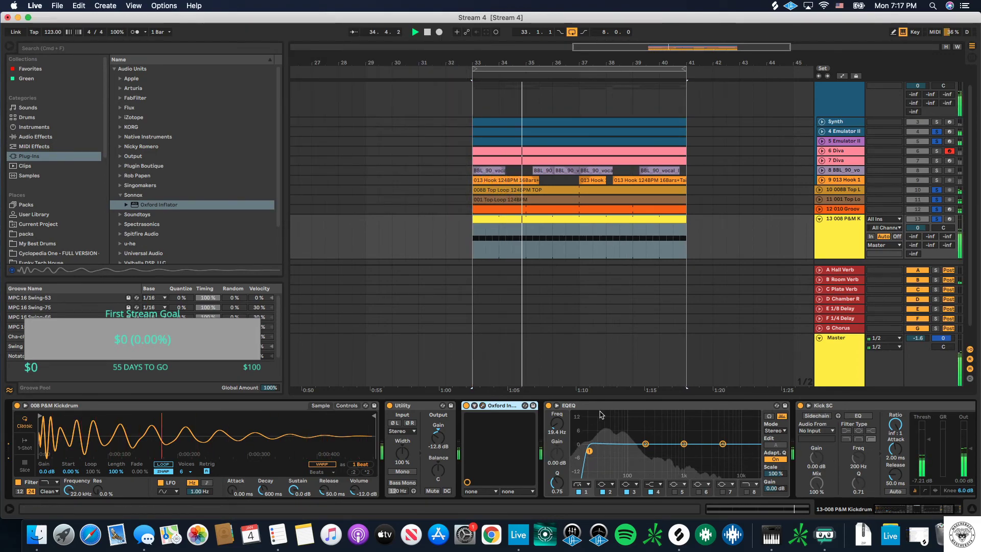
# Step: Show the enlarged EQEQ spectrum display for the kick track
pyautogui.click(557, 404)
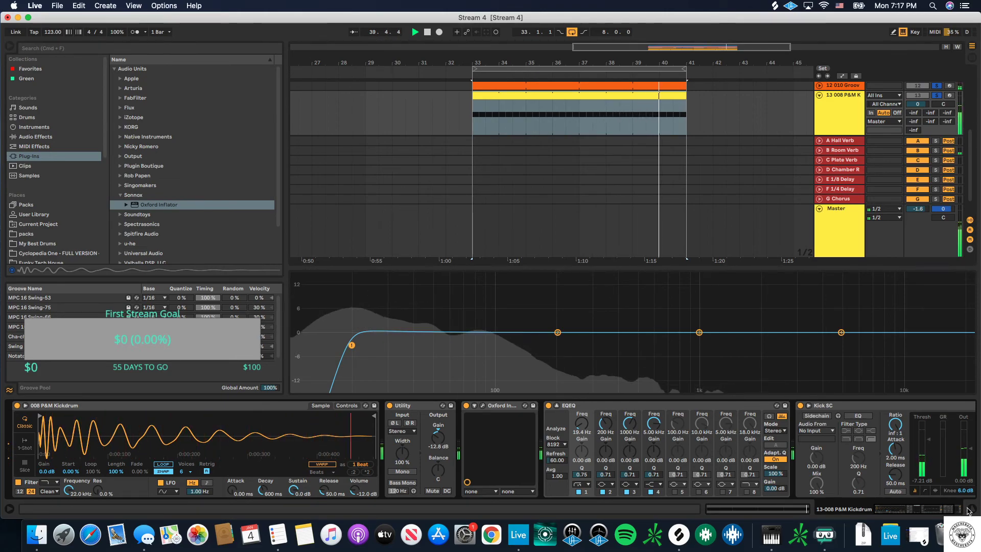
pyautogui.press('super+alt+l')
pyautogui.press('super+alt+l')
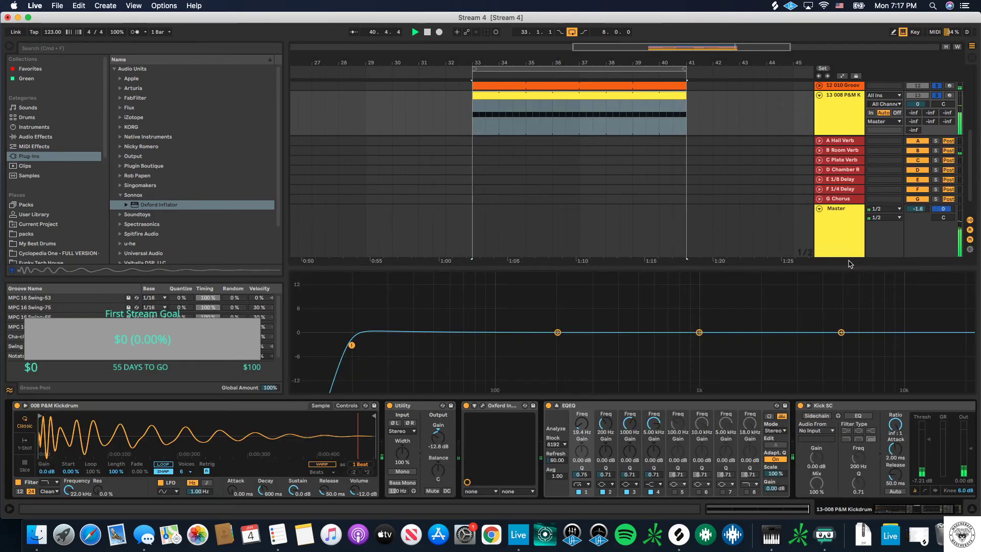
# Step: Try 011 P&M Kickdrum from Cyclopedia One - FULL VERSION and replace it with 015 P&M Kickdrum
pyautogui.click(57, 253)
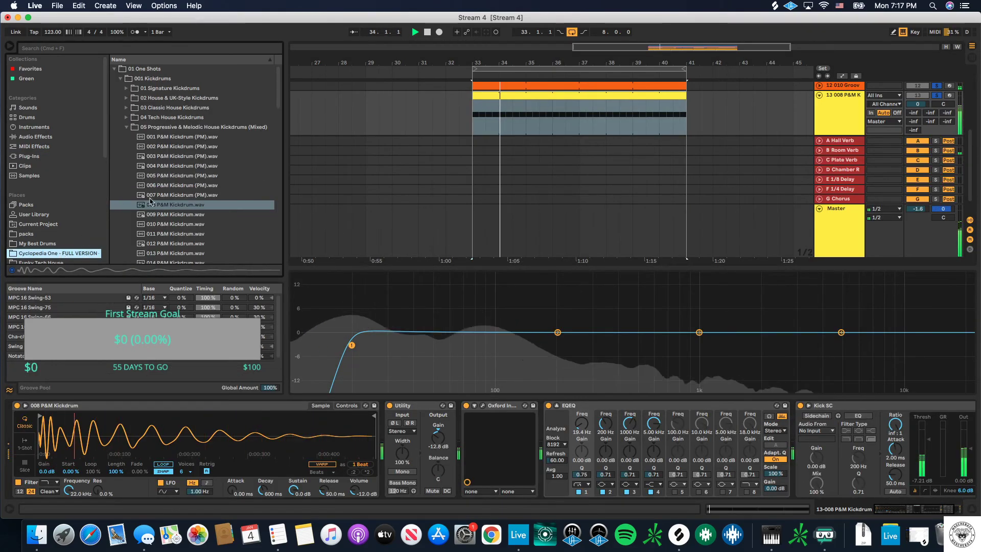
pyautogui.doubleClick(154, 234)
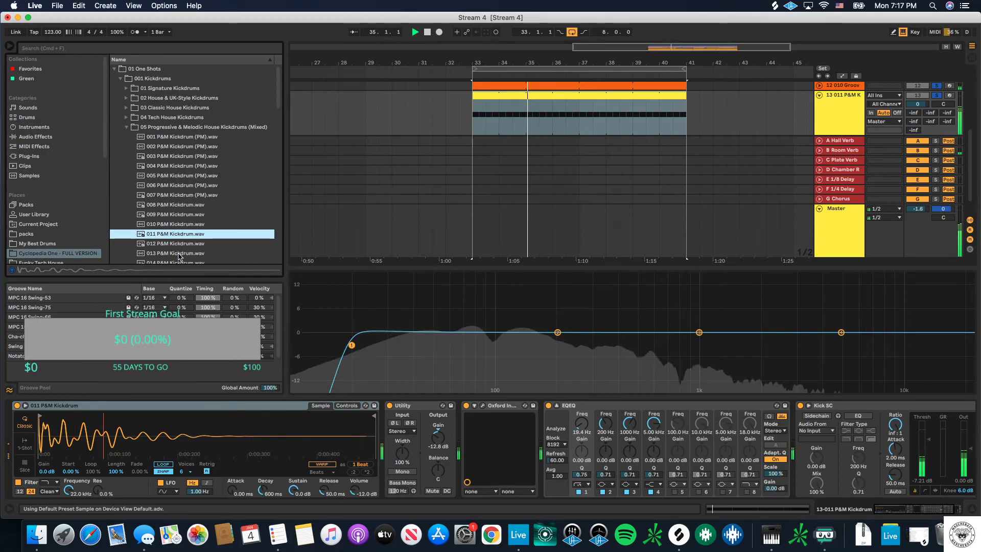
pyautogui.scroll(-3, 178, 257)
pyautogui.doubleClick(181, 225)
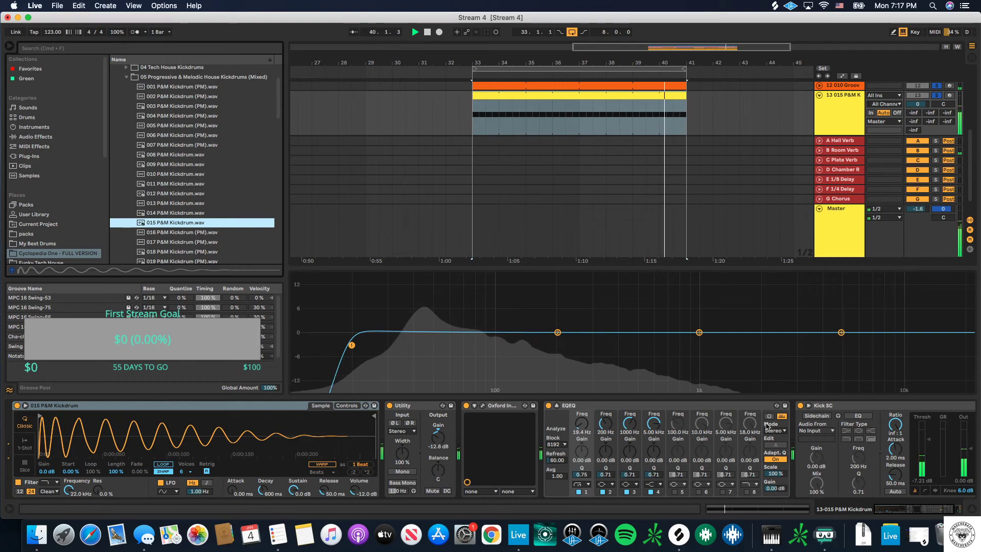
# Step: Recheck the kick's devices, hide them and unsolo all soloed tracks so the full arrangement plays
pyautogui.click(967, 510)
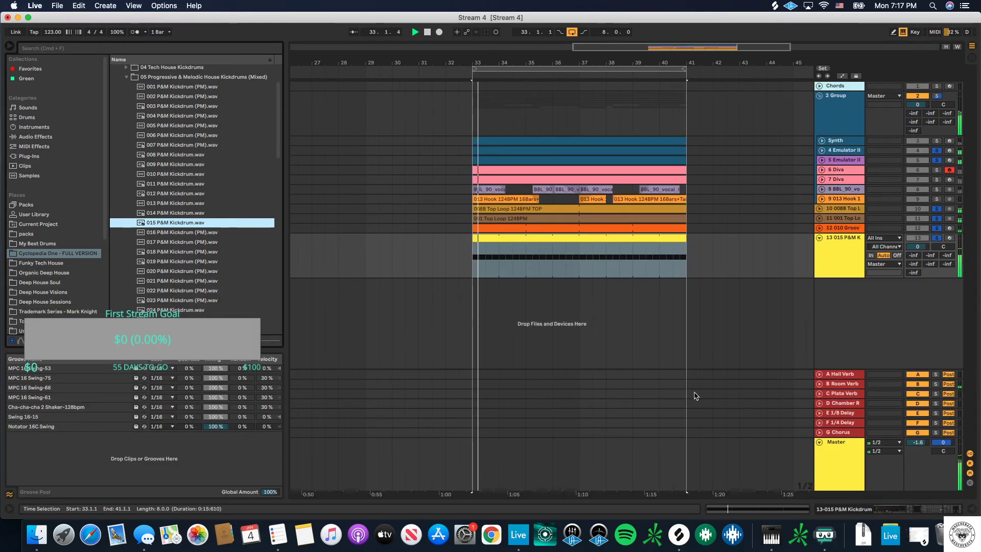
pyautogui.doubleClick(826, 255)
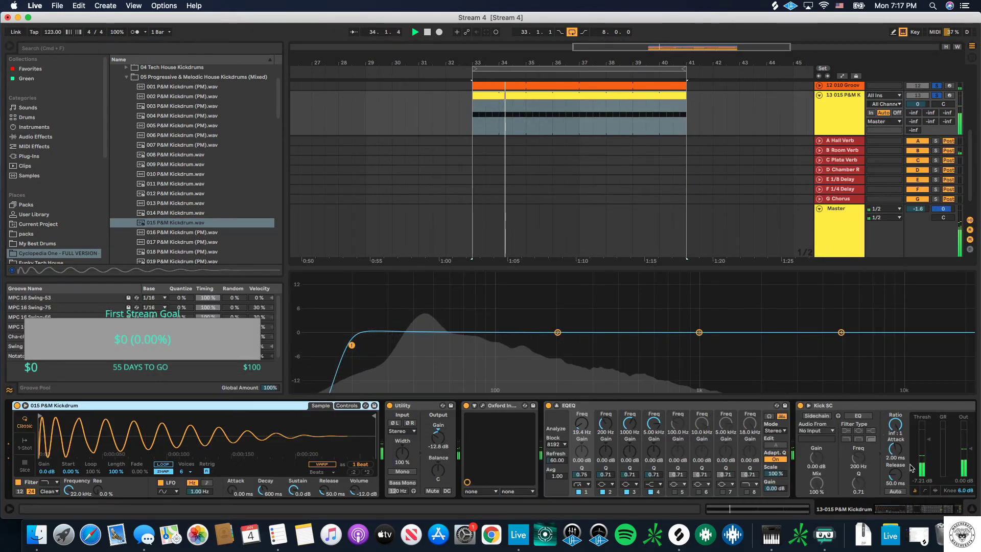
pyautogui.click(971, 509)
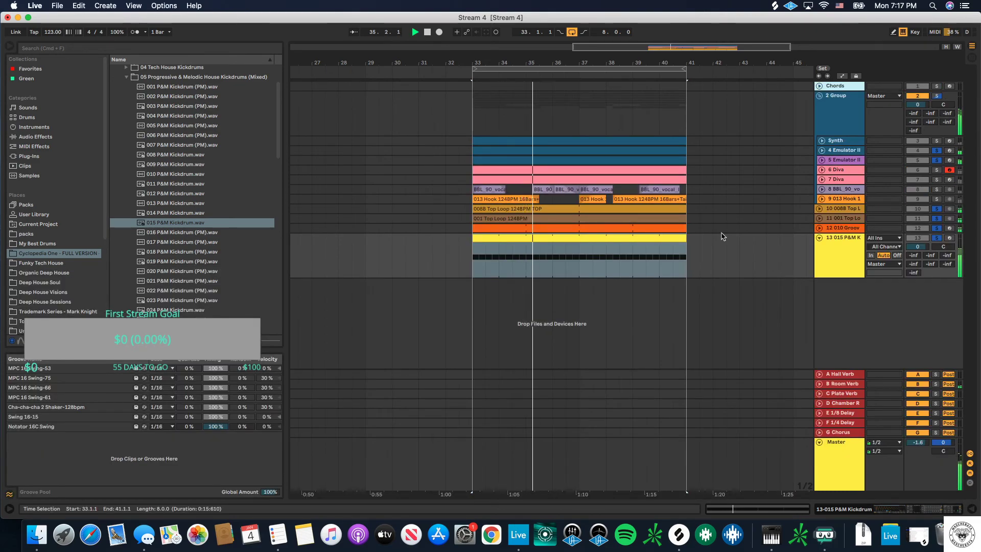
pyautogui.click(935, 150)
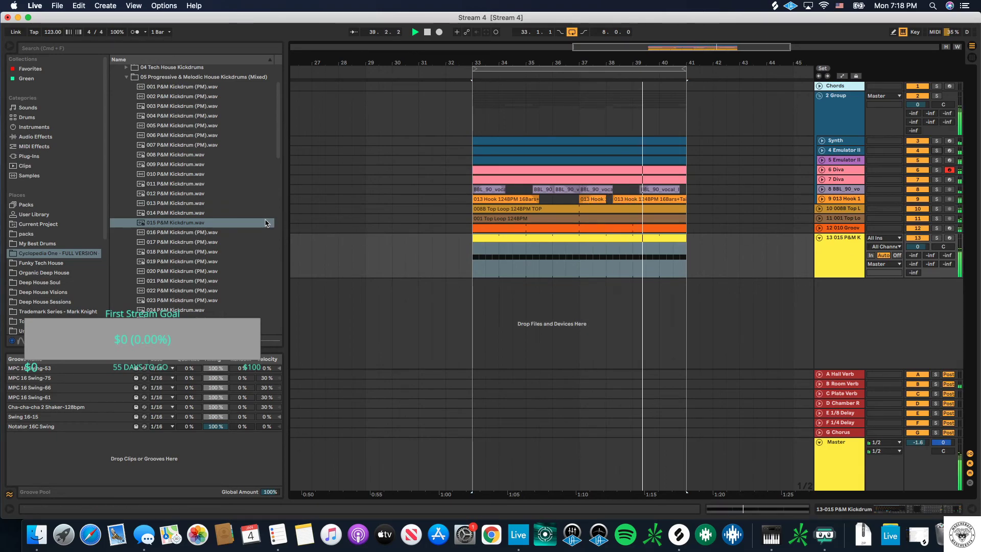
# Step: Show the kick track's devices, list the built-in audio effects in the browser and collapse the enlarged EQEQ spectrum display
pyautogui.doubleClick(825, 248)
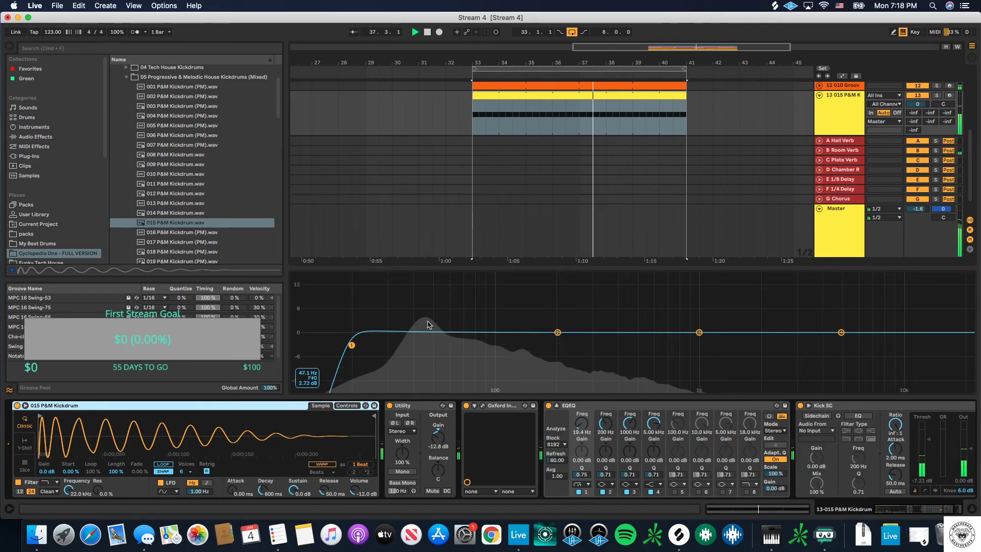
pyautogui.click(971, 509)
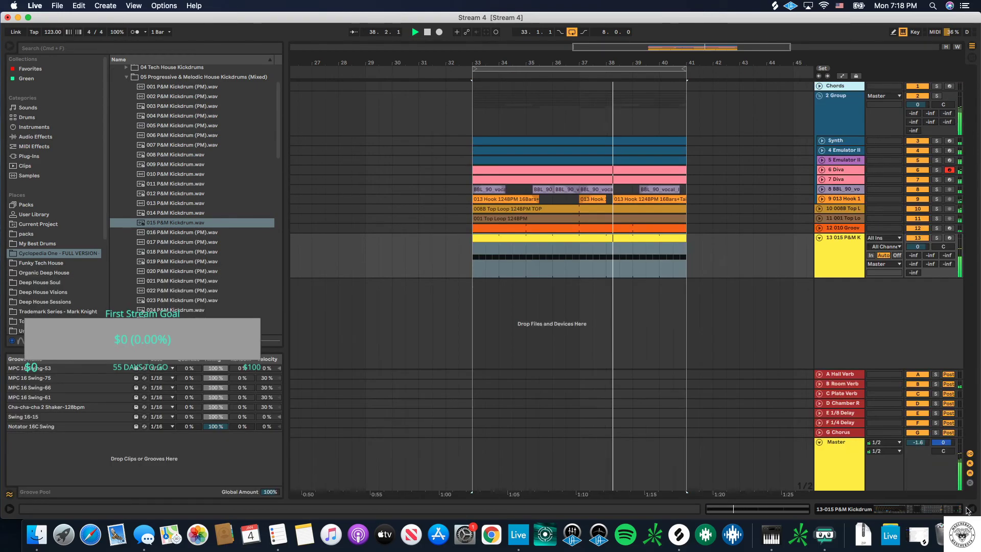
pyautogui.doubleClick(829, 263)
pyautogui.click(36, 158)
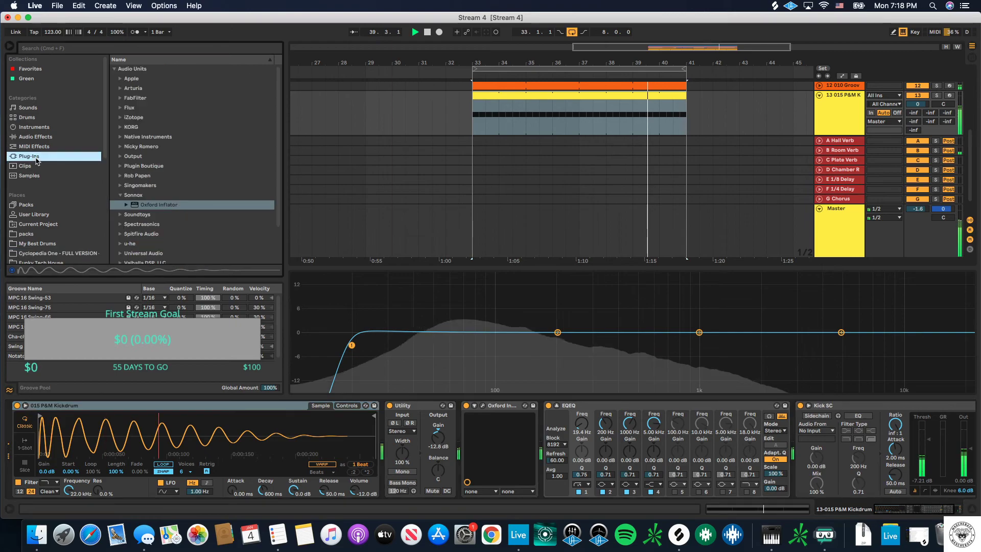
pyautogui.click(36, 136)
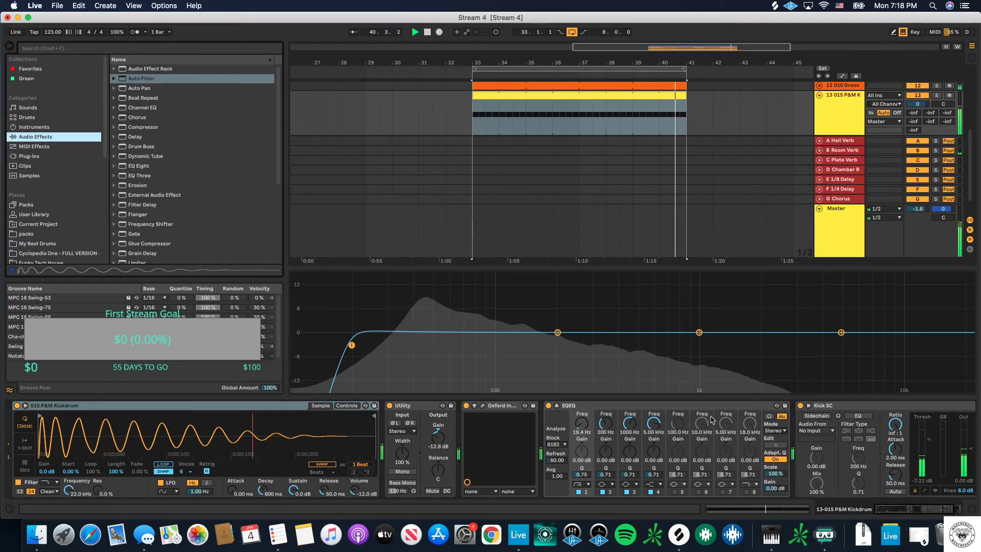
pyautogui.click(556, 406)
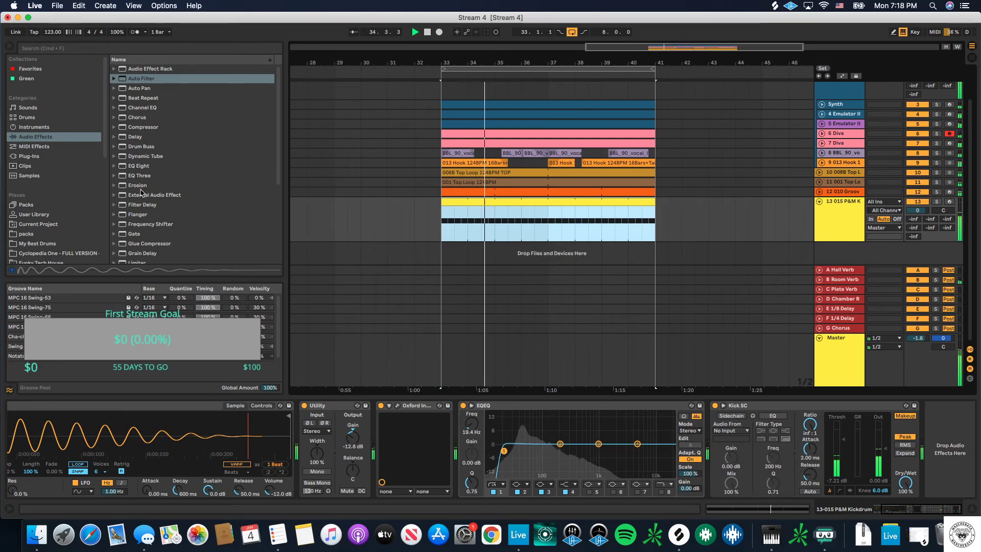
# Step: Add the Multiband Dynamics preset Restore punch at the end of the kick track's device chain, following Kick SC
pyautogui.scroll(-3, 148, 187)
pyautogui.scroll(-5, 155, 186)
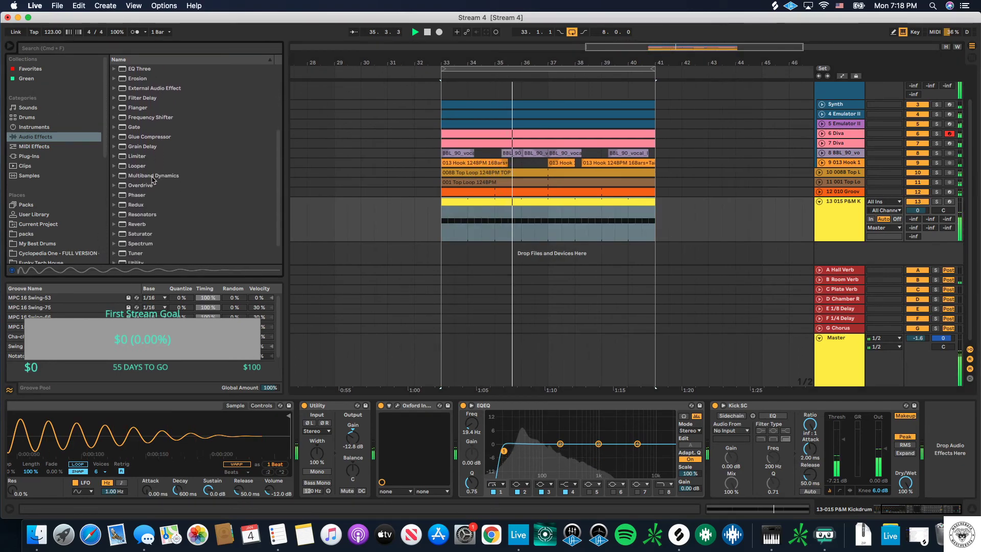
pyautogui.click(146, 176)
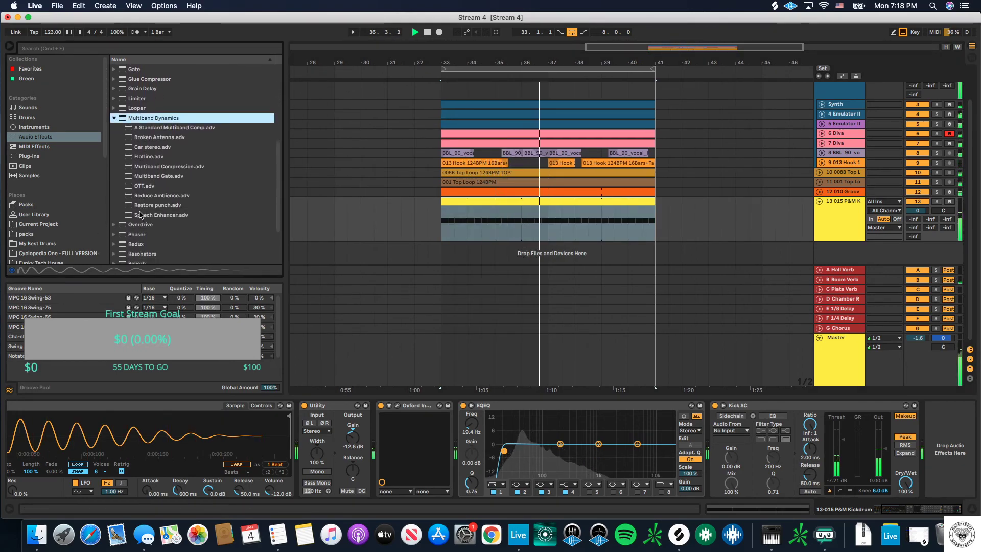
pyautogui.click(142, 204)
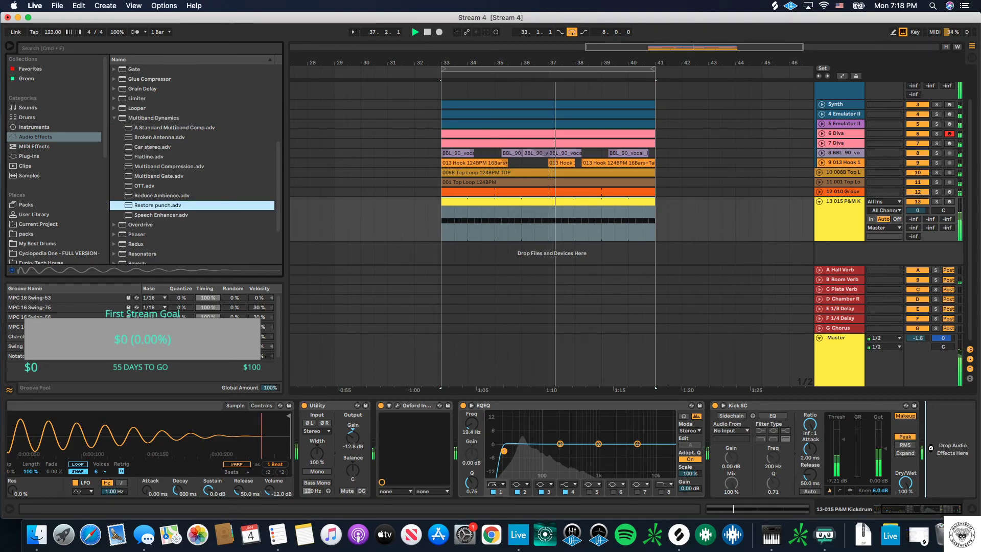
pyautogui.press('Return')
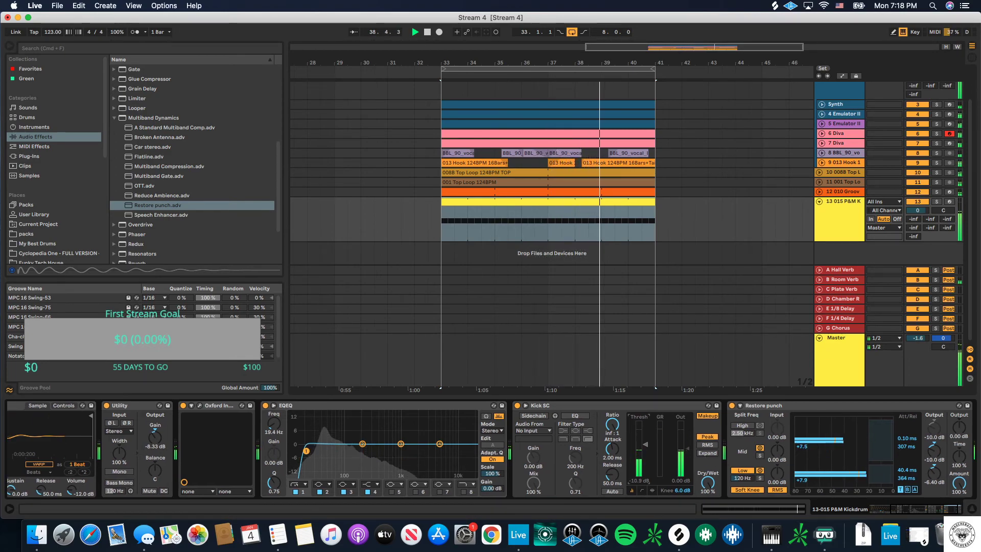
# Step: Fine-tune the Kick SC compressor's threshold and, with the devices hidden, mute the 015 P&M Kickdrum track
pyautogui.moveTo(645, 443); pyautogui.dragTo(645, 442)
pyautogui.hscroll(1, 646, 445)
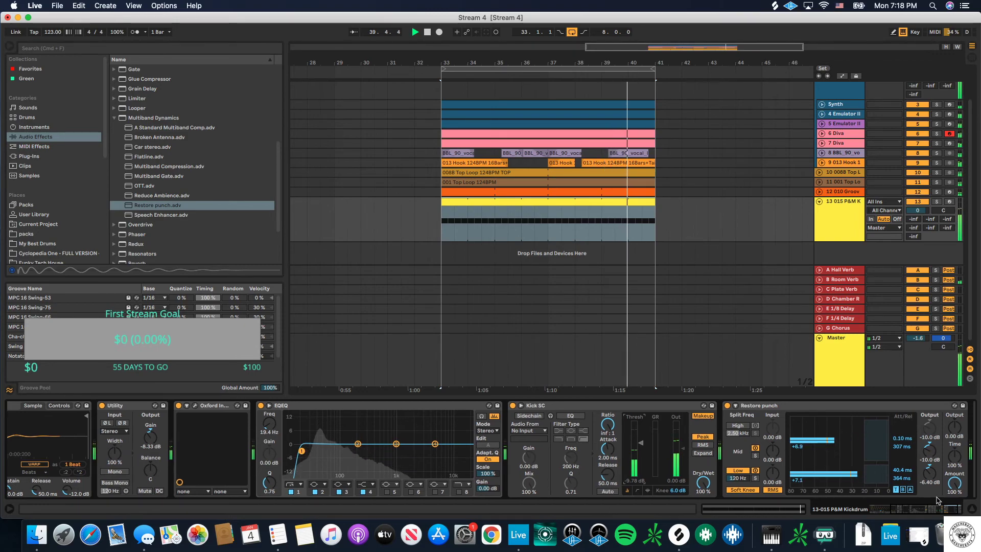
pyautogui.click(972, 508)
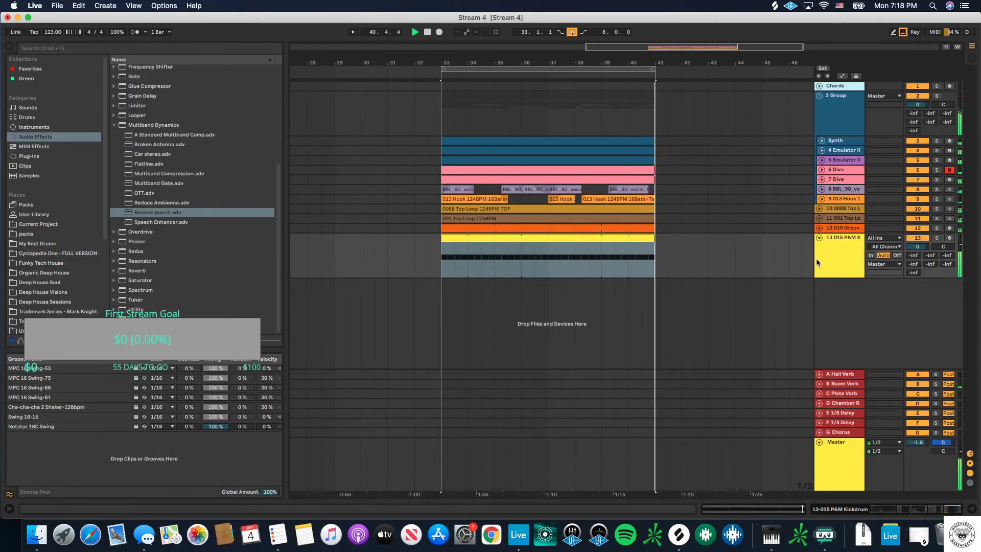
pyautogui.click(917, 238)
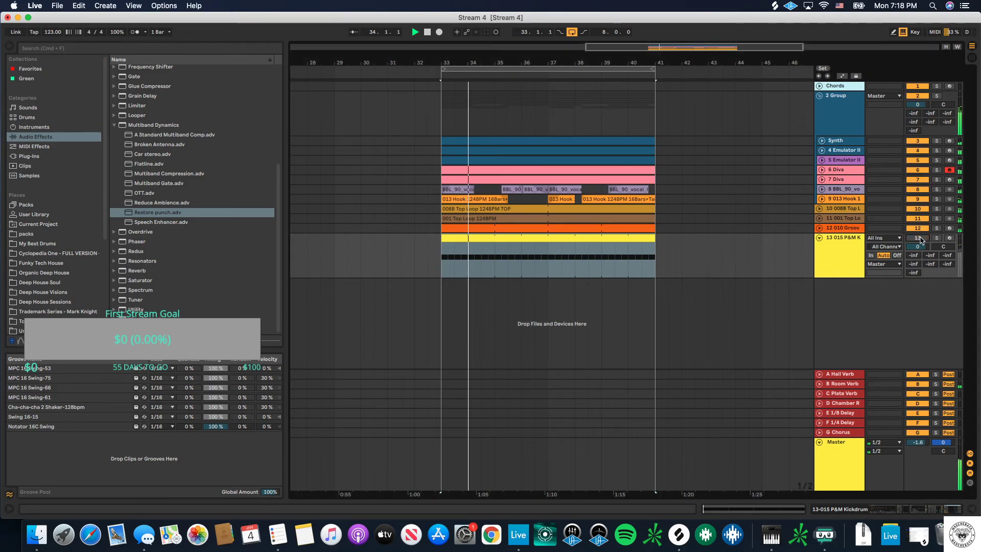
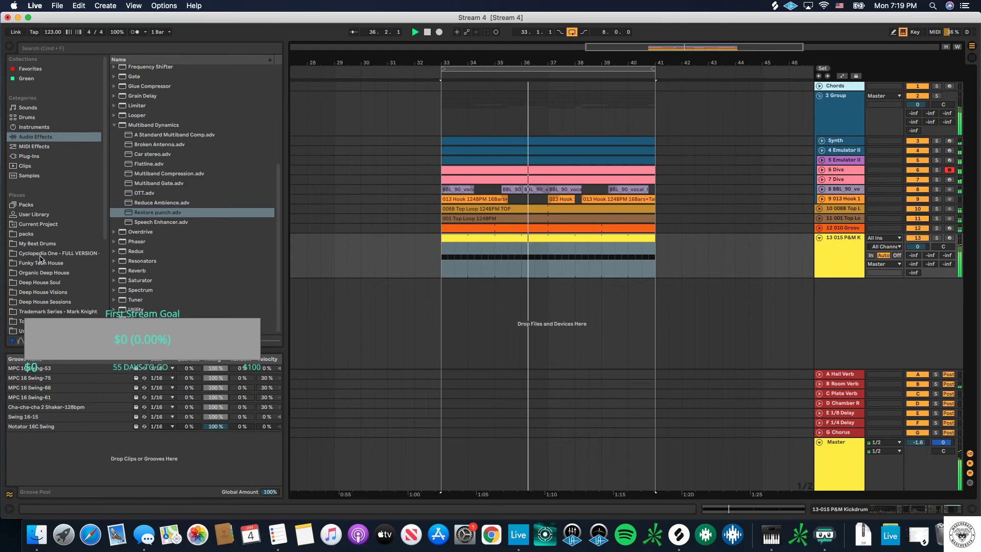
# Step: Browse the Cyclopedia One - FULL VERSION library to 03 Solo Percussion Loops and open its 01 Clap Loops 124 folder
pyautogui.click(39, 254)
pyautogui.scroll(3, 122, 154)
pyautogui.click(127, 127)
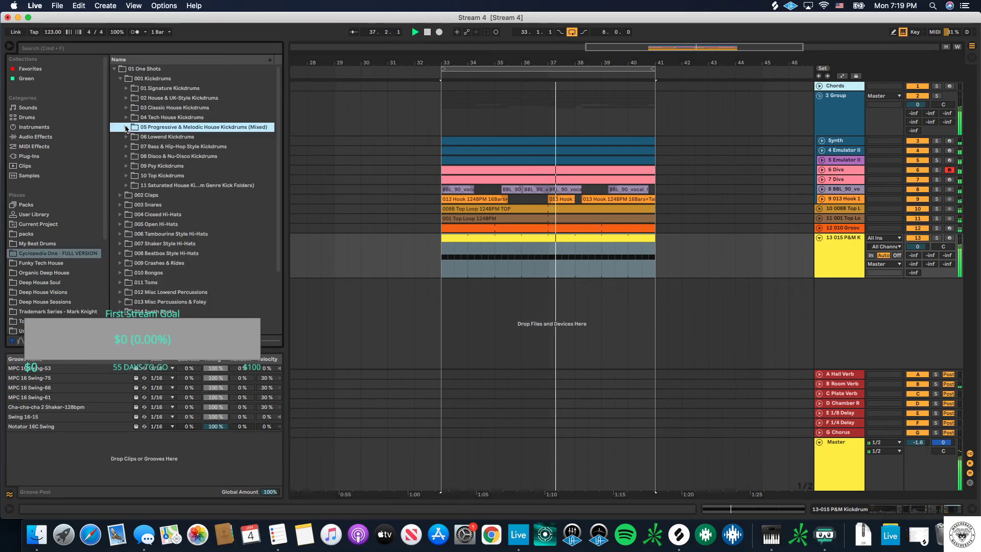
pyautogui.click(121, 79)
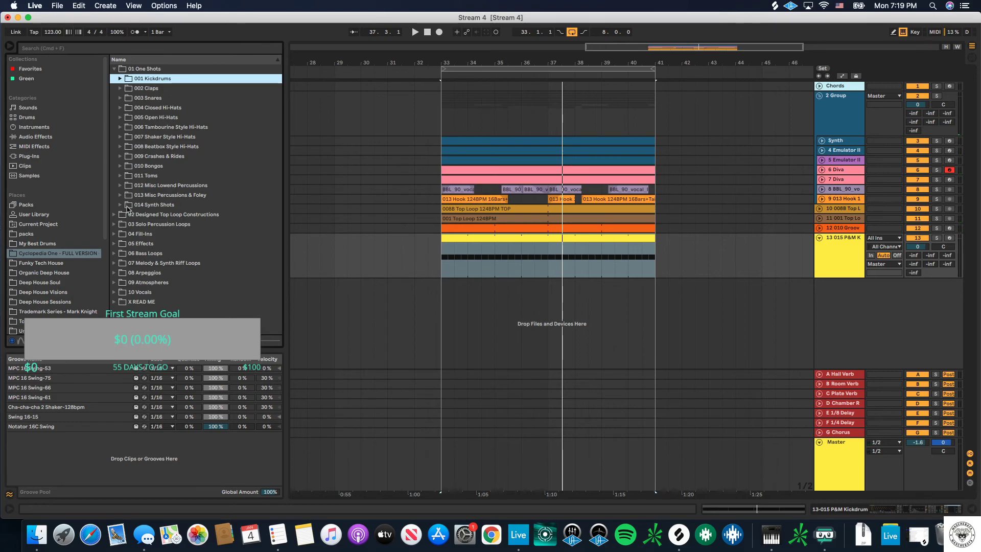
pyautogui.click(119, 217)
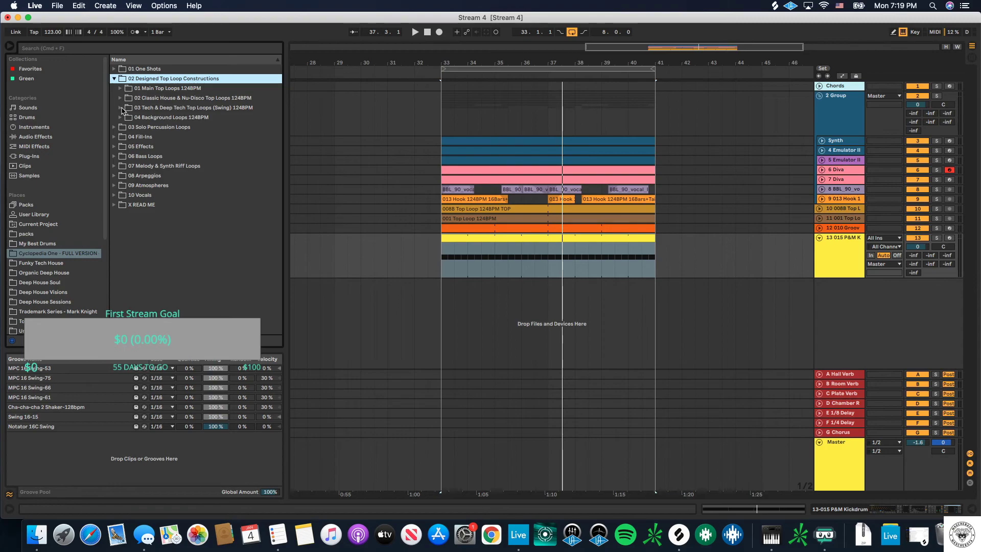
pyautogui.click(121, 108)
pyautogui.click(121, 108)
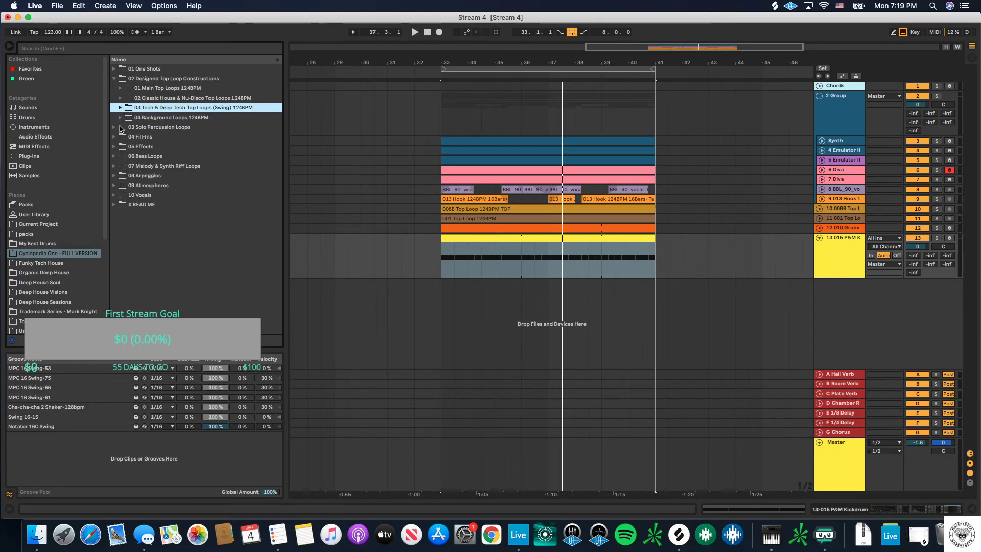
pyautogui.click(114, 128)
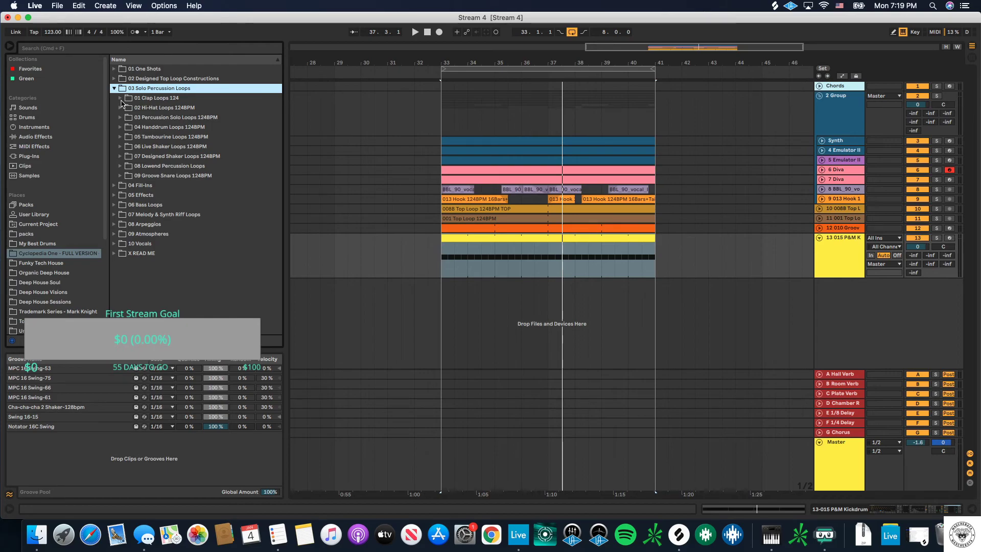
pyautogui.click(120, 97)
# Step: Start playback and audition clap loops 016, 023, 029 and 042 against the full arrangement
pyautogui.scroll(-4, 178, 204)
pyautogui.click(183, 212)
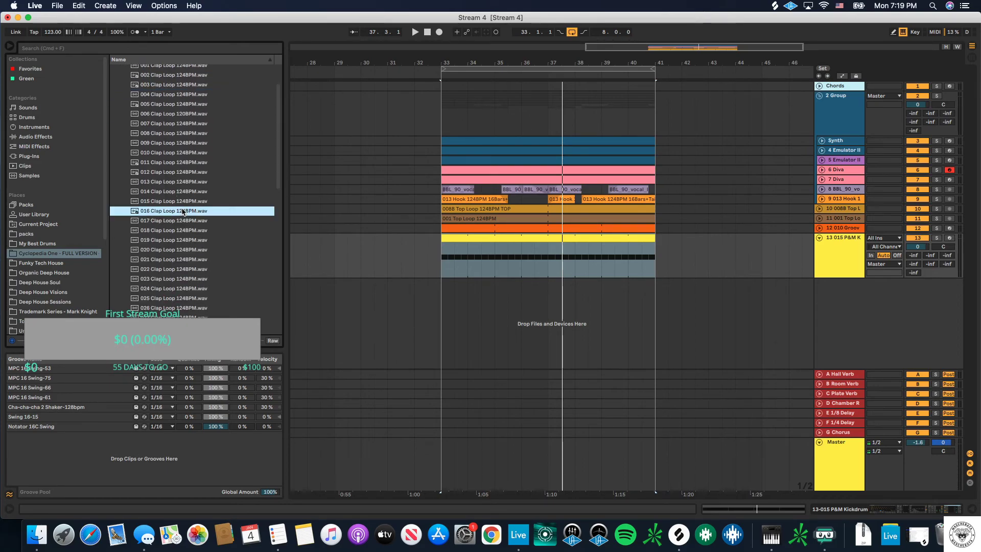
pyautogui.press('space')
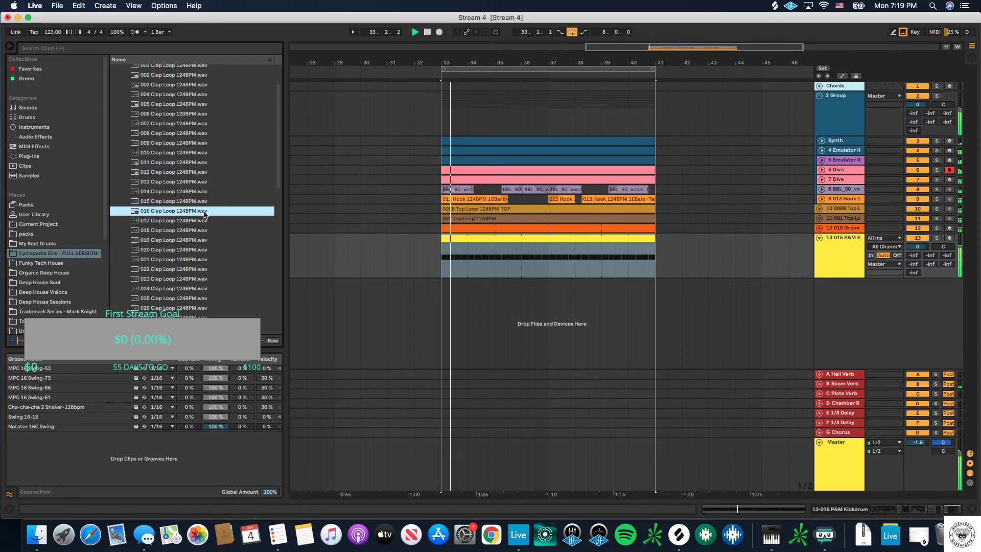
pyautogui.click(174, 278)
pyautogui.scroll(-3, 181, 275)
pyautogui.click(195, 268)
pyautogui.scroll(-8, 195, 271)
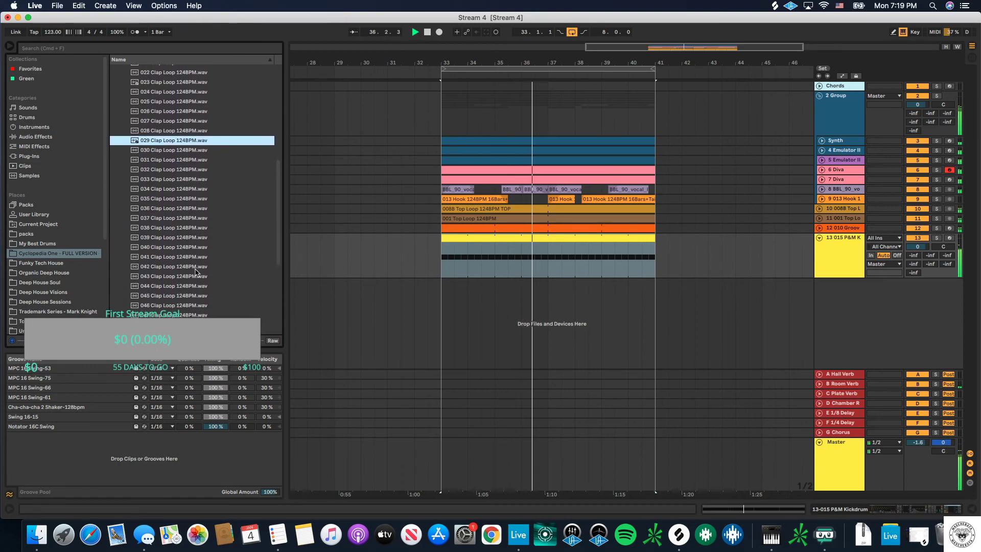
pyautogui.scroll(1, 187, 225)
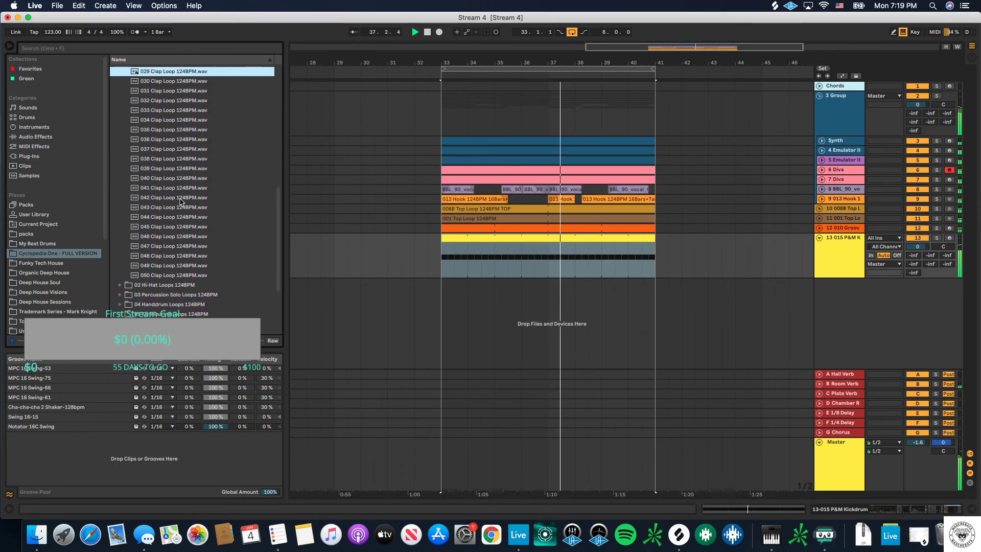
pyautogui.click(179, 199)
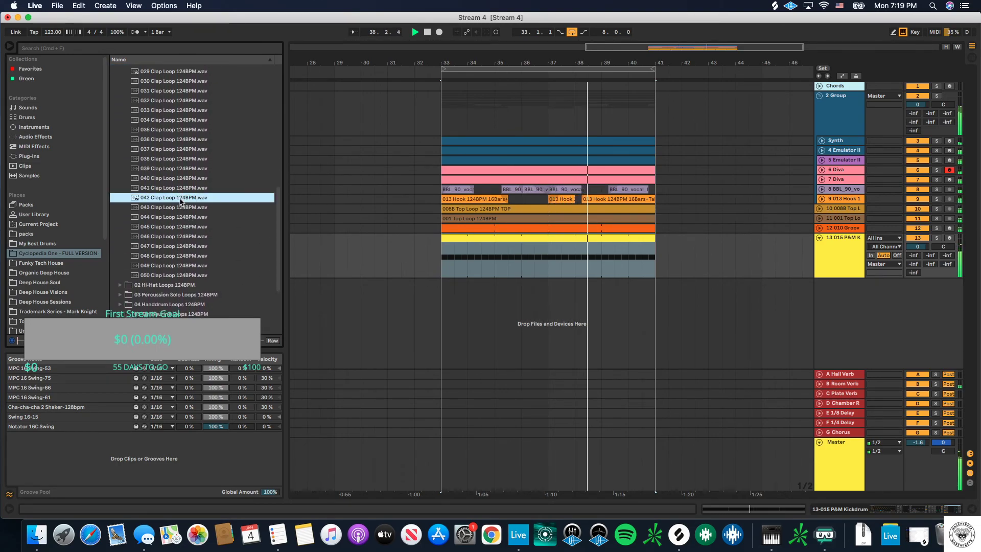
# Step: Audition clap loops 031, 025, 022, 021 and 024 against the playing arrangement
pyautogui.scroll(2, 179, 201)
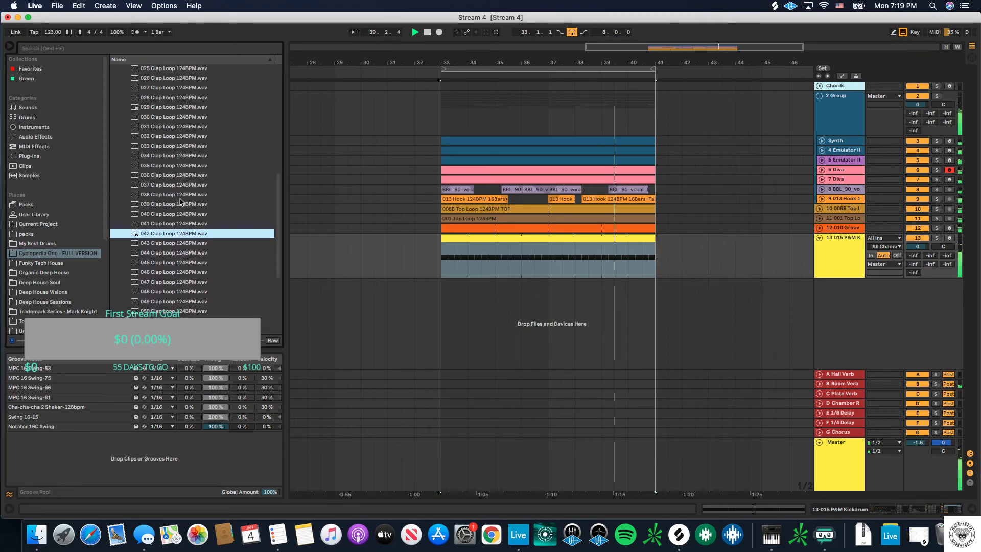
pyautogui.click(181, 127)
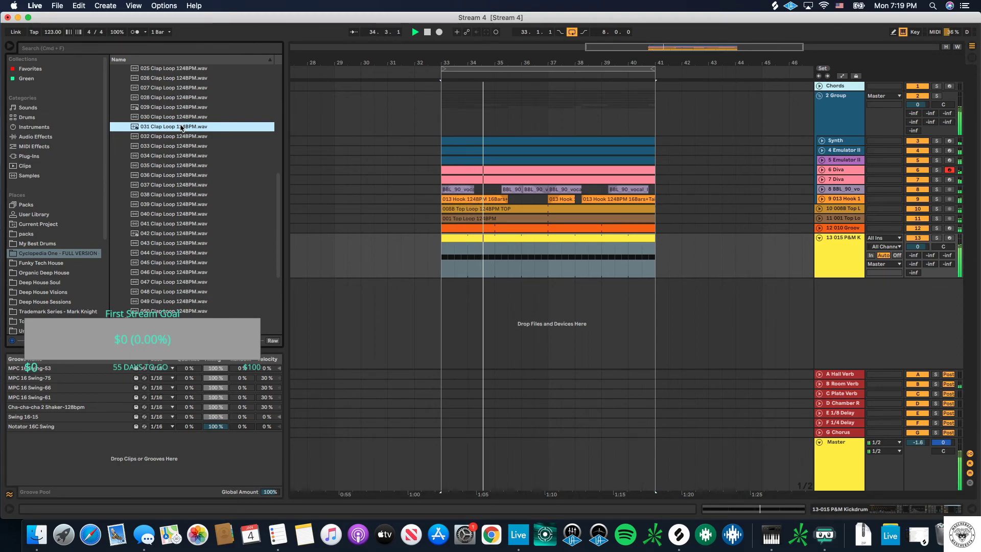
pyautogui.scroll(3, 179, 123)
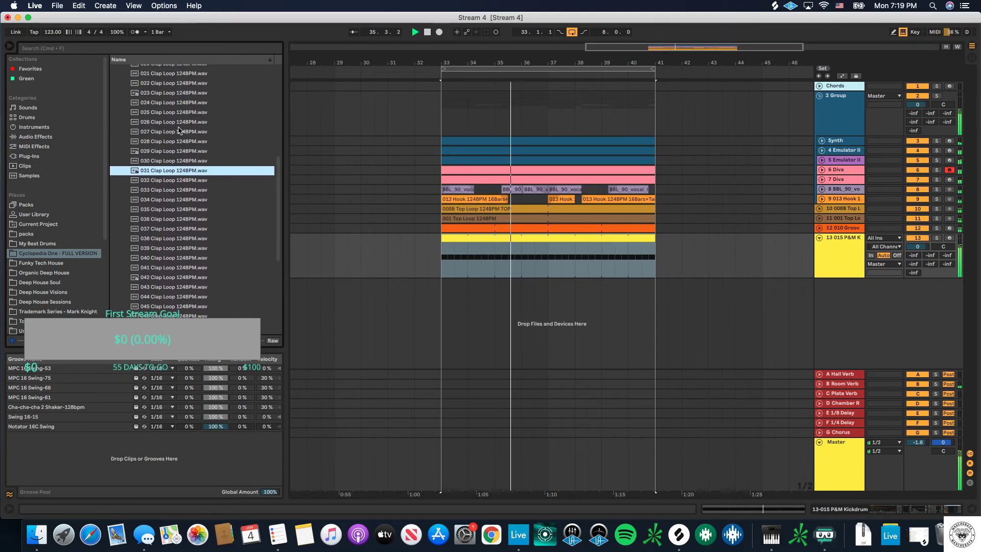
pyautogui.click(173, 113)
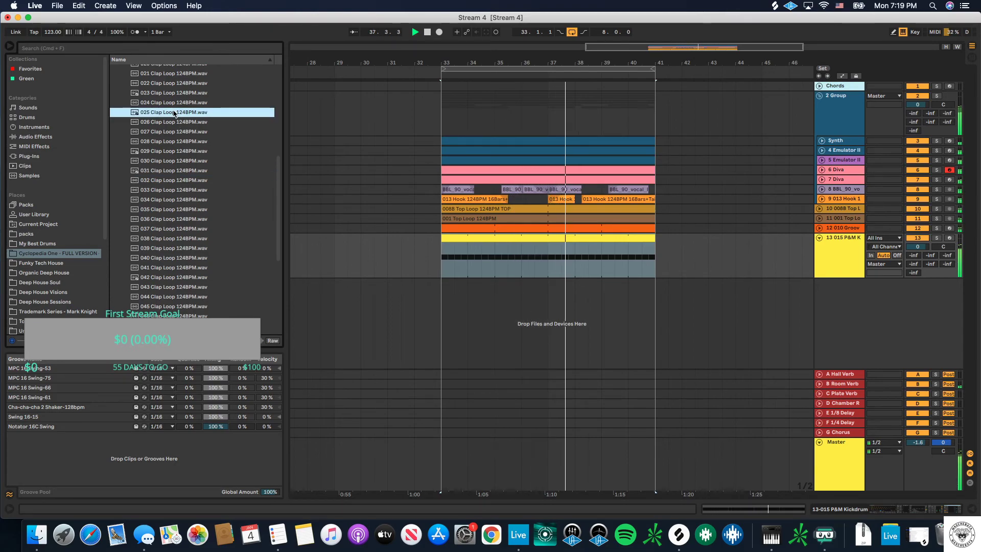
pyautogui.scroll(2, 168, 113)
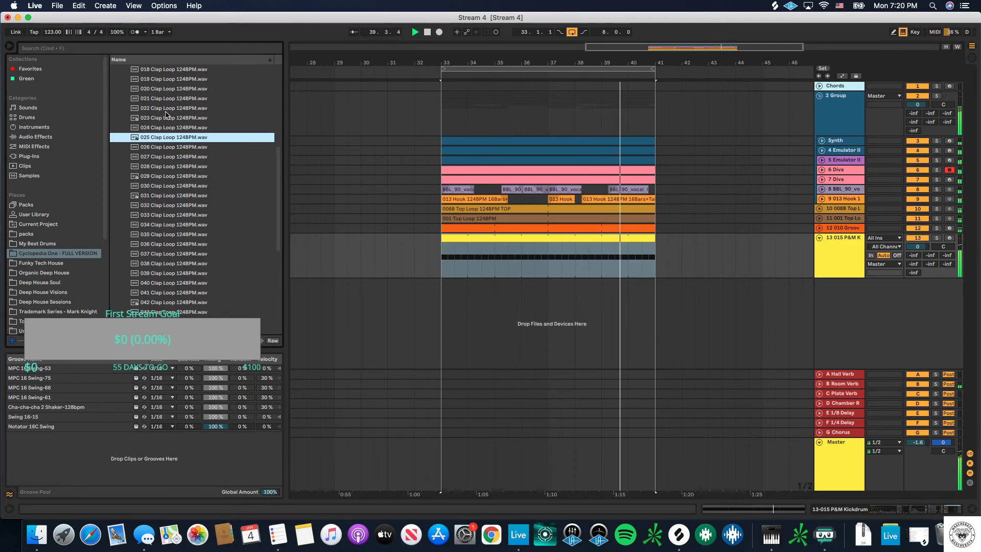
pyautogui.click(166, 109)
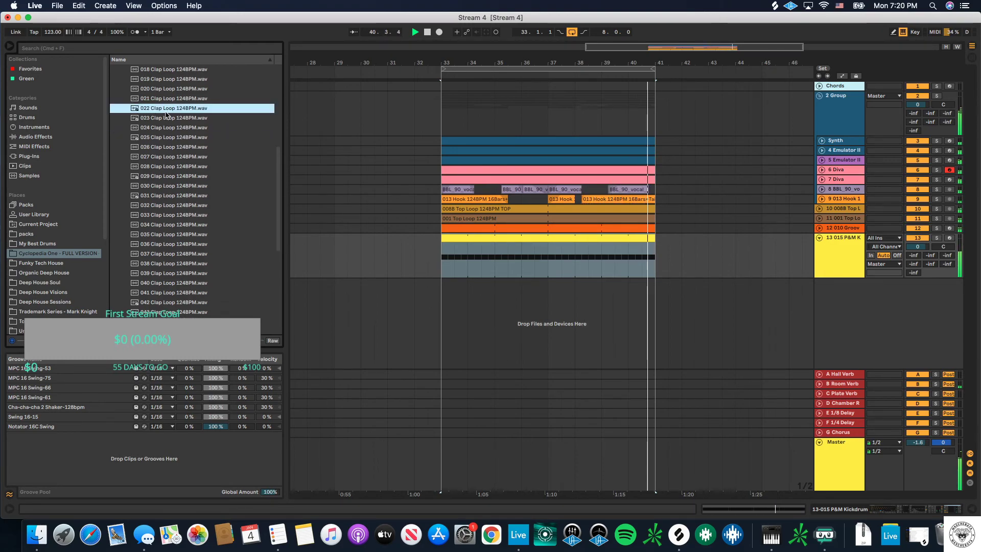
pyautogui.click(174, 99)
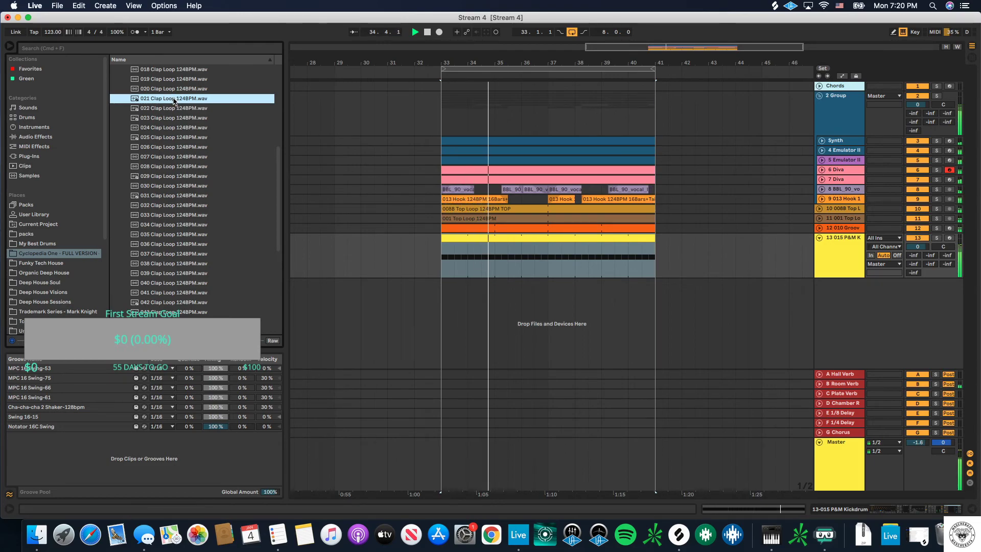
pyautogui.click(172, 128)
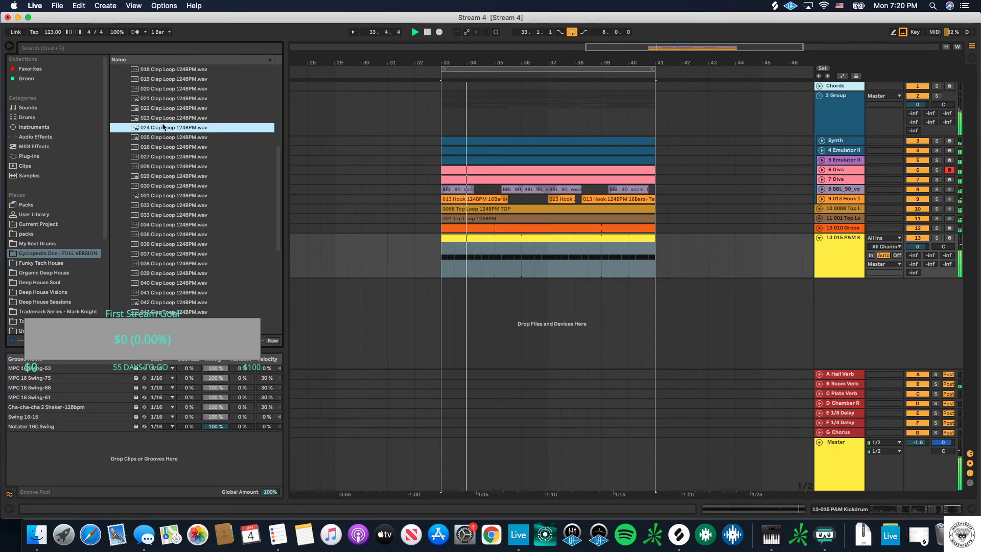
# Step: Place 024 Clap Loop 124BPM on a new track below the kick at bar 33, extend it to bar 41 and unfold the track
pyautogui.moveTo(163, 127); pyautogui.dragTo(445, 284)
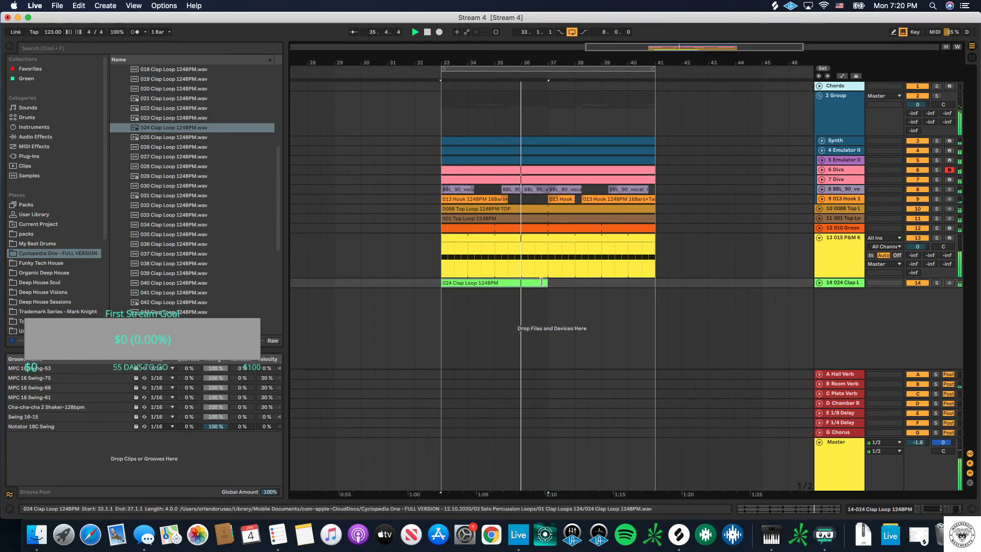
pyautogui.moveTo(547, 282); pyautogui.dragTo(652, 282)
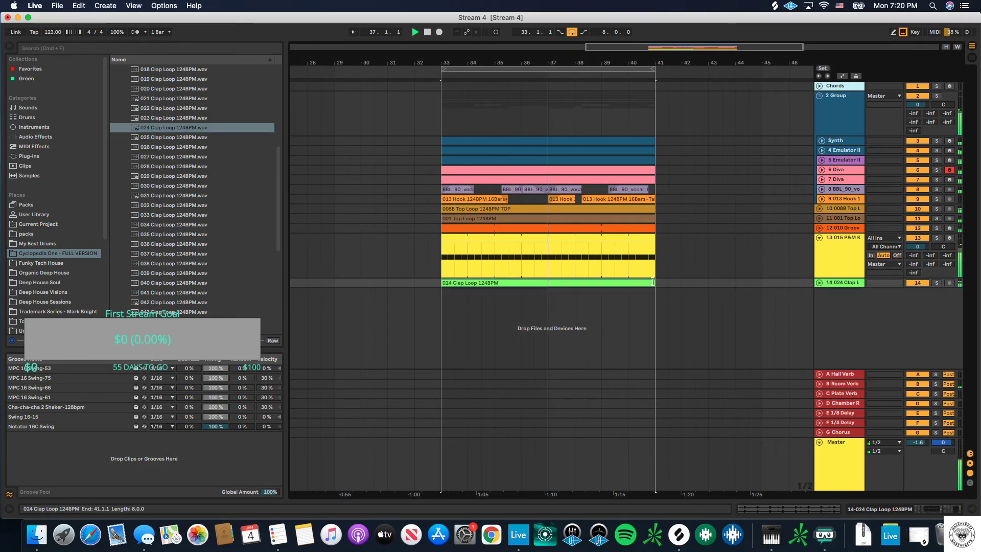
pyautogui.click(819, 282)
pyautogui.click(826, 287)
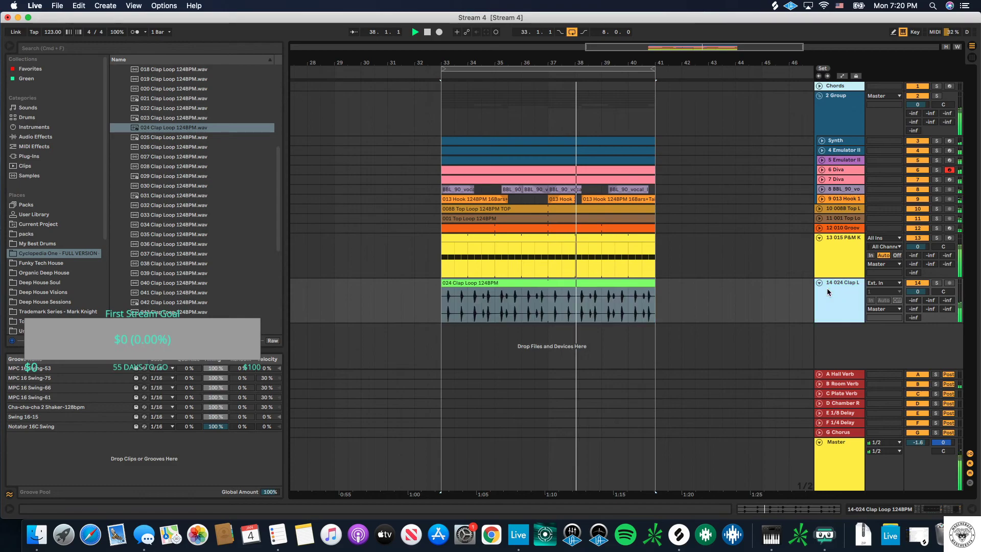
# Step: Show the clap track's devices and shape its EQEQ by raising the low cut and setting the high band to 2.72 kHz at -6.07 dB
pyautogui.doubleClick(826, 287)
pyautogui.moveTo(118, 452); pyautogui.dragTo(178, 453)
pyautogui.moveTo(268, 444); pyautogui.dragTo(267, 446)
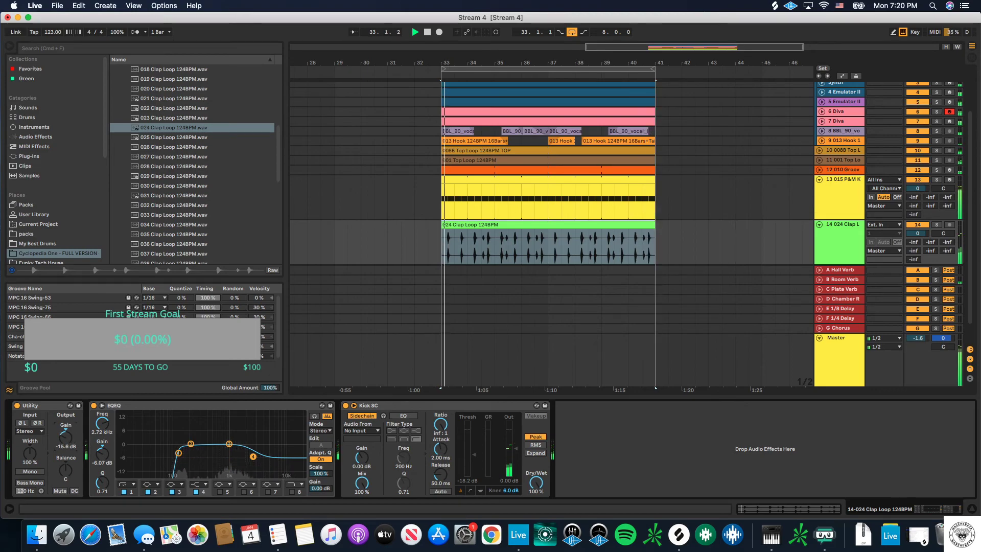
# Step: Set the clap track's Utility gain to -11.1 dB and its D Chamber reverb send to -18.0 dB, and solo the track
pyautogui.moveTo(68, 443); pyautogui.dragTo(67, 434)
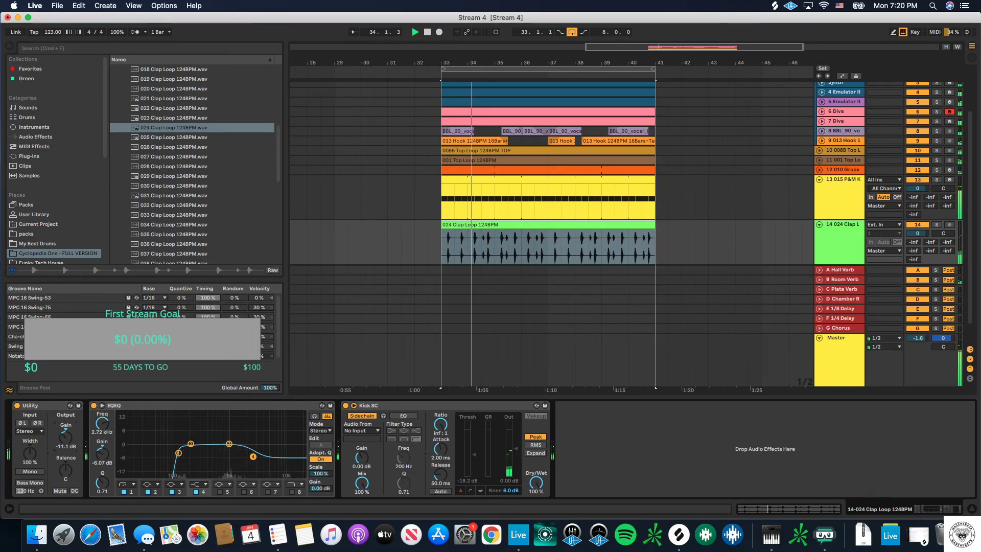
pyautogui.moveTo(930, 247); pyautogui.dragTo(913, 249)
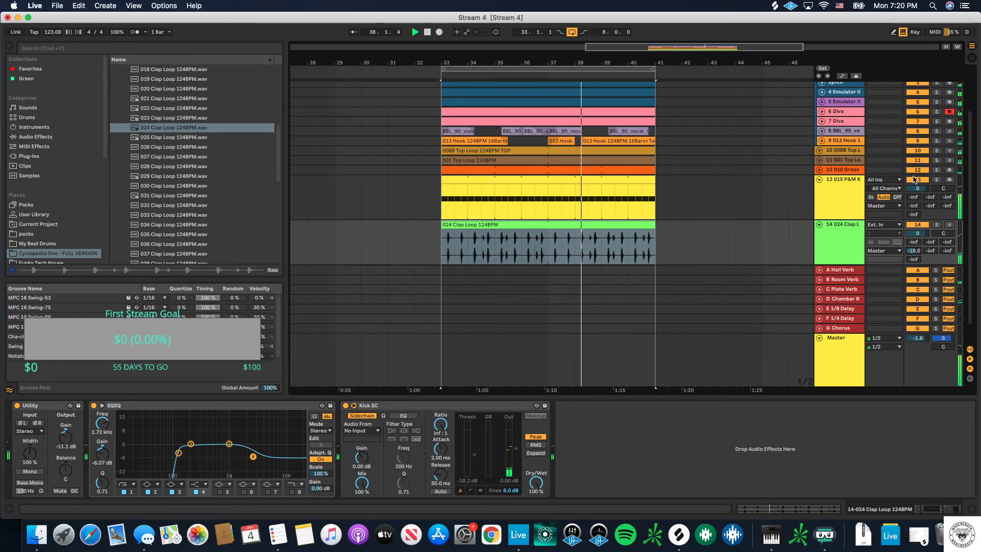
pyautogui.click(936, 224)
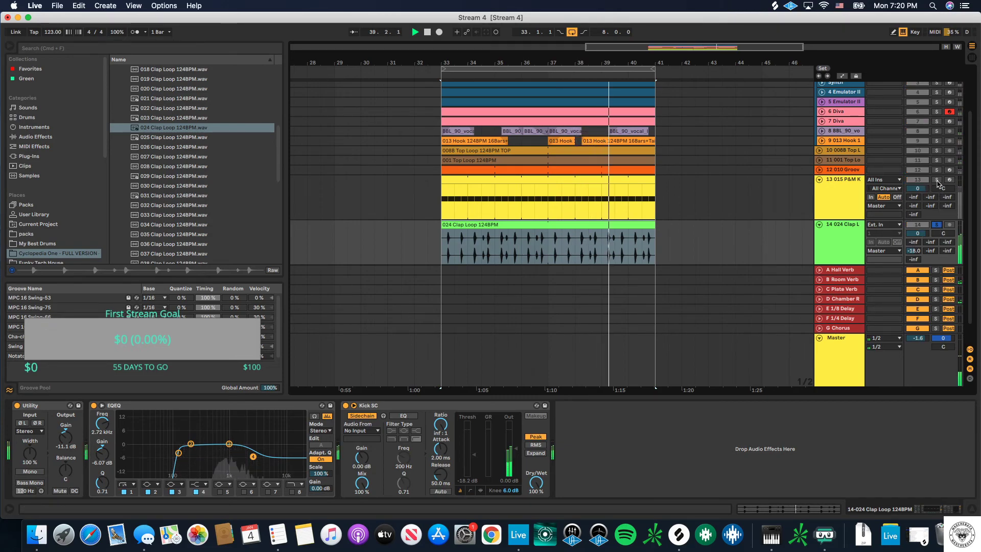
# Step: Stop playback and audition alternative clap loops on their own, including 031, 032, 020 and 017 down to 014
pyautogui.click(199, 196)
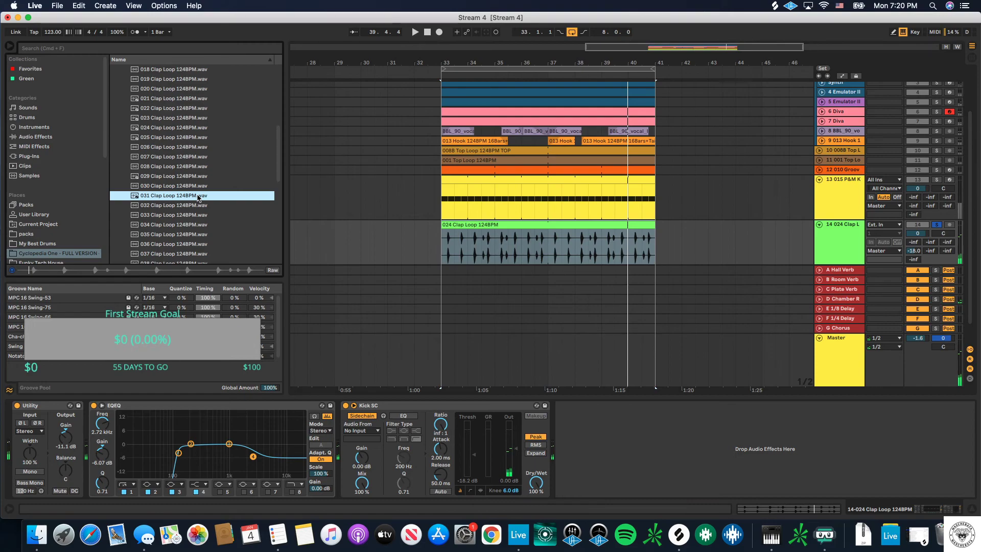
pyautogui.click(193, 205)
pyautogui.click(187, 89)
pyautogui.scroll(3, 190, 108)
pyautogui.click(195, 99)
pyautogui.scroll(3, 197, 100)
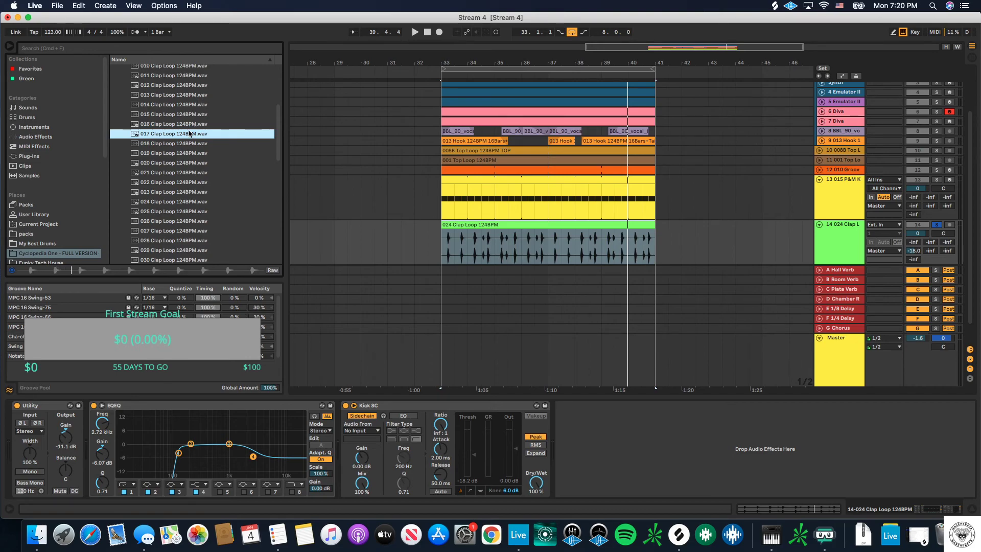
pyautogui.click(188, 125)
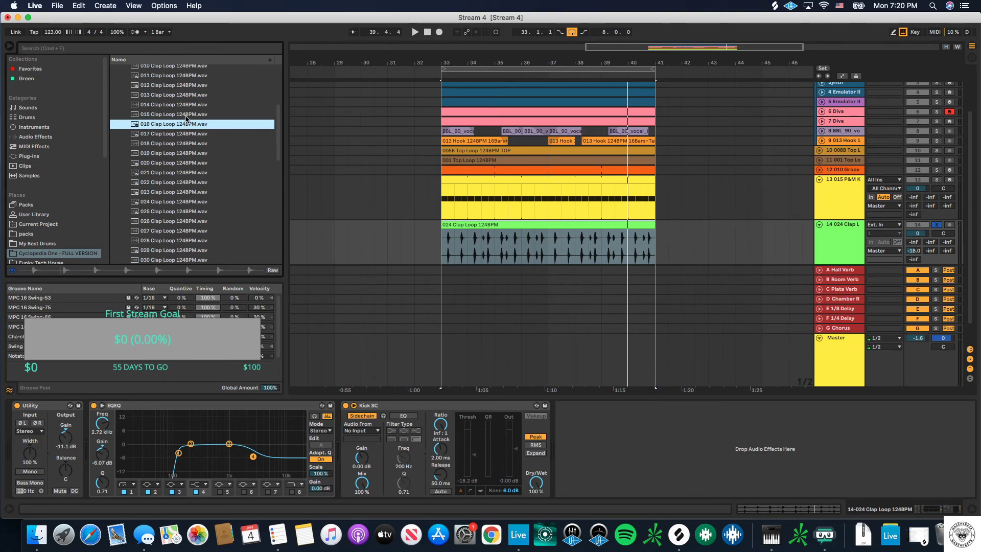
pyautogui.click(185, 116)
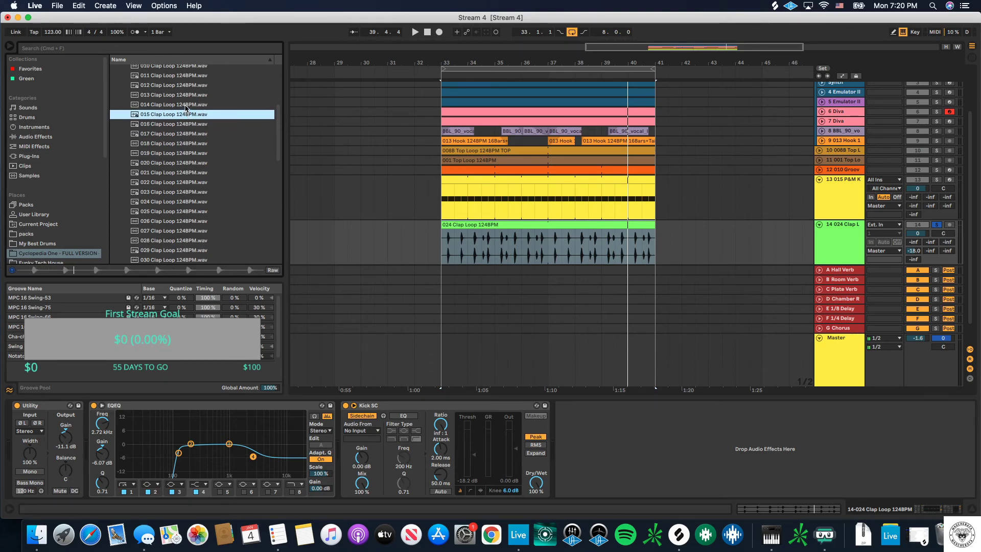
pyautogui.click(185, 106)
# Step: Replace the clap clip with 014 Clap Loop 124BPM from bar 33 to bar 41 and unsolo the track during playback
pyautogui.moveTo(184, 108); pyautogui.dragTo(442, 244)
pyautogui.press('space')
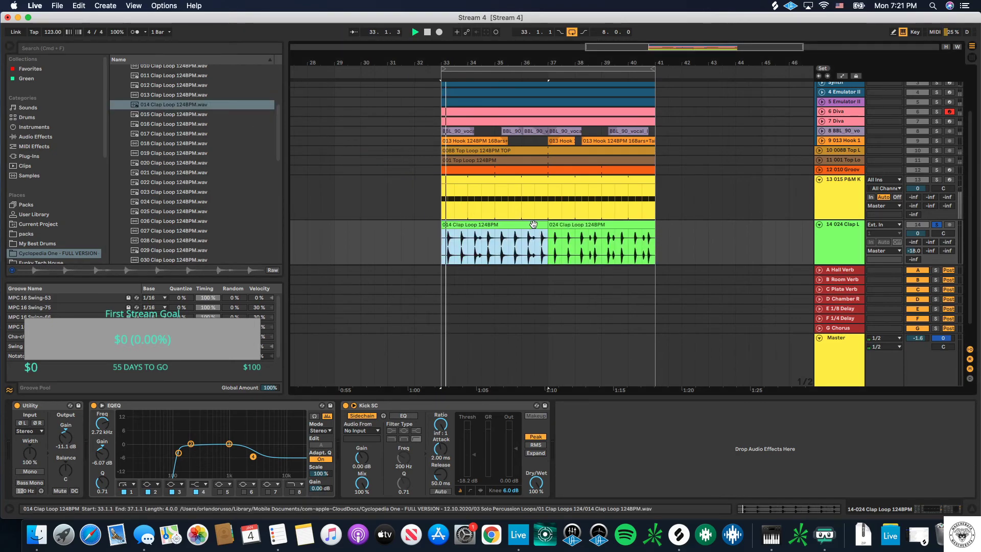
pyautogui.moveTo(546, 224); pyautogui.dragTo(655, 225)
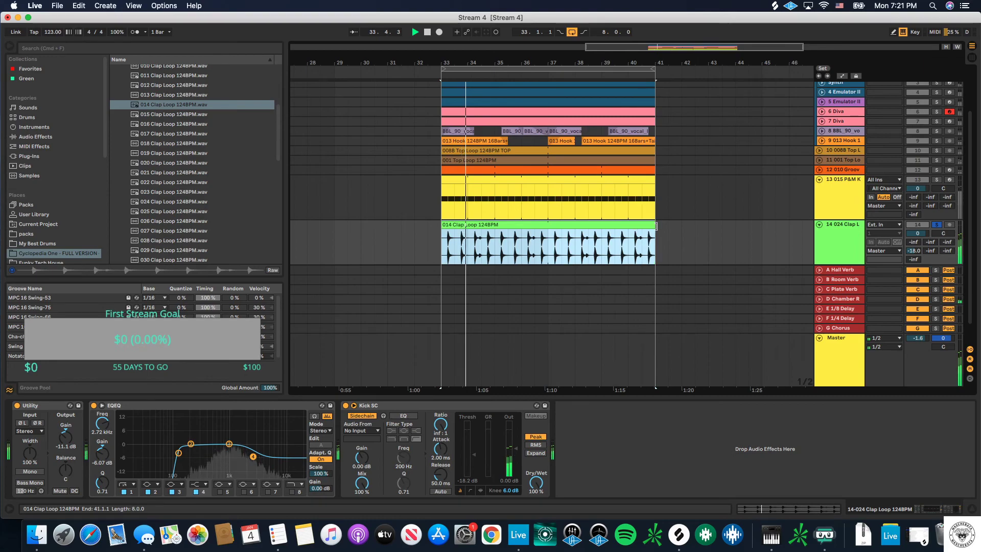
pyautogui.click(936, 225)
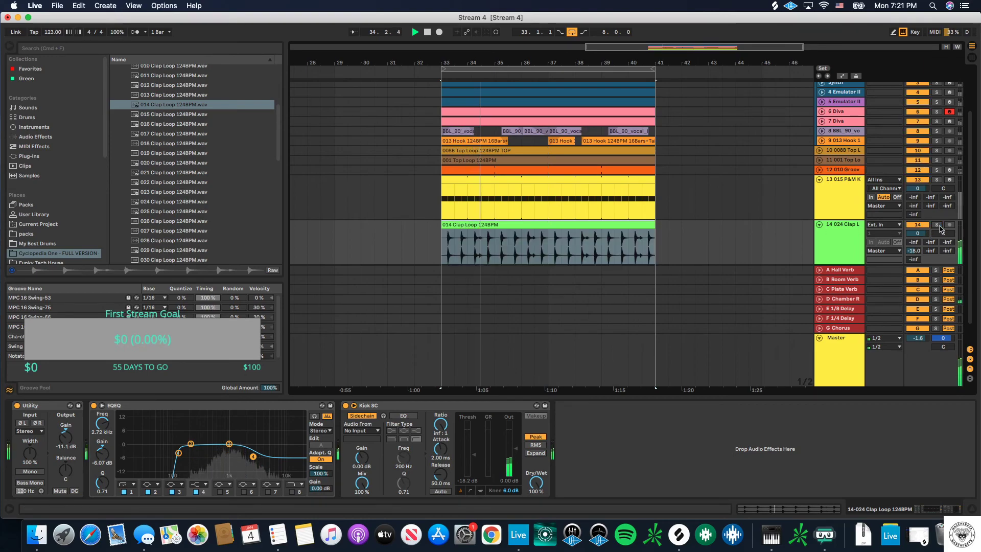
# Step: Fold the clap loop track and the 015 P&M Kickdrum track in the arrangement
pyautogui.click(635, 232)
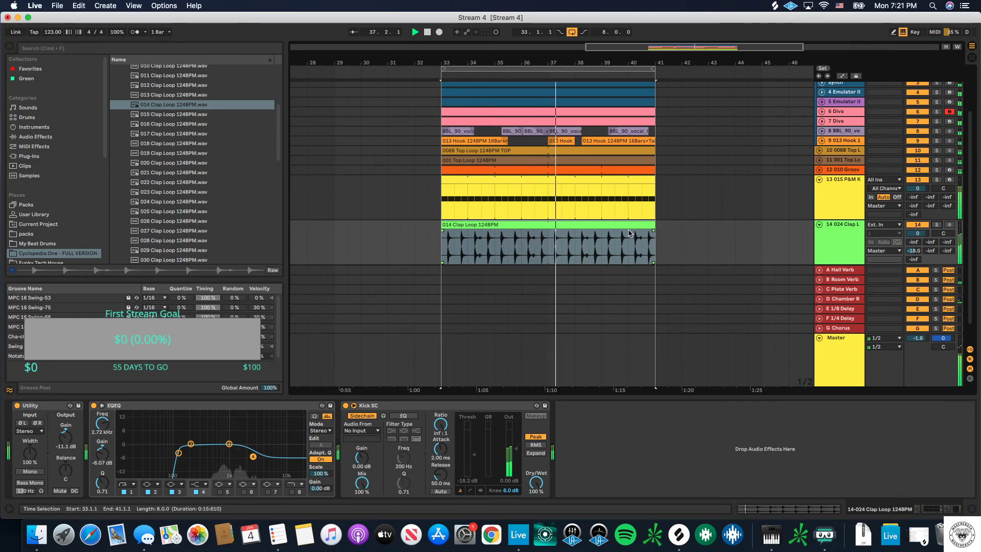
pyautogui.click(819, 224)
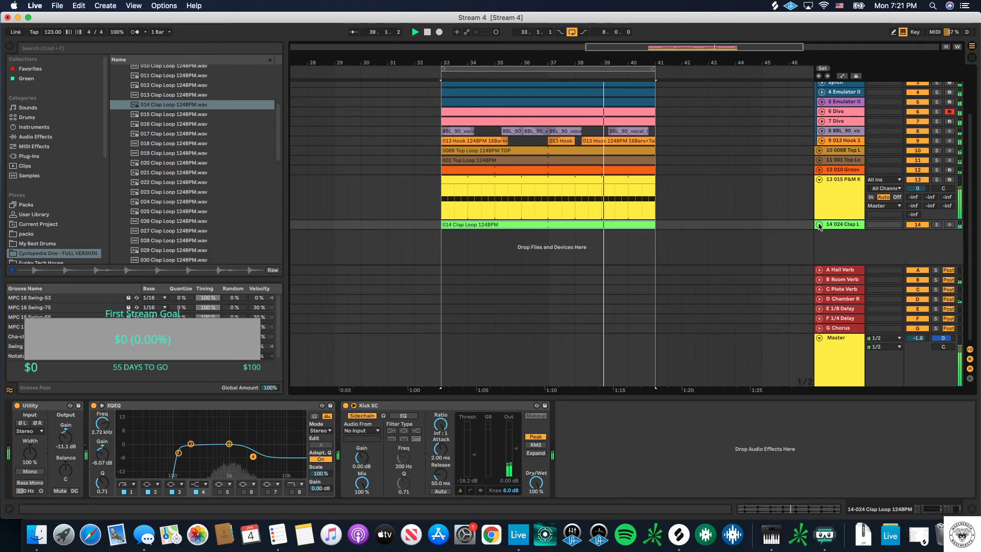
pyautogui.click(821, 180)
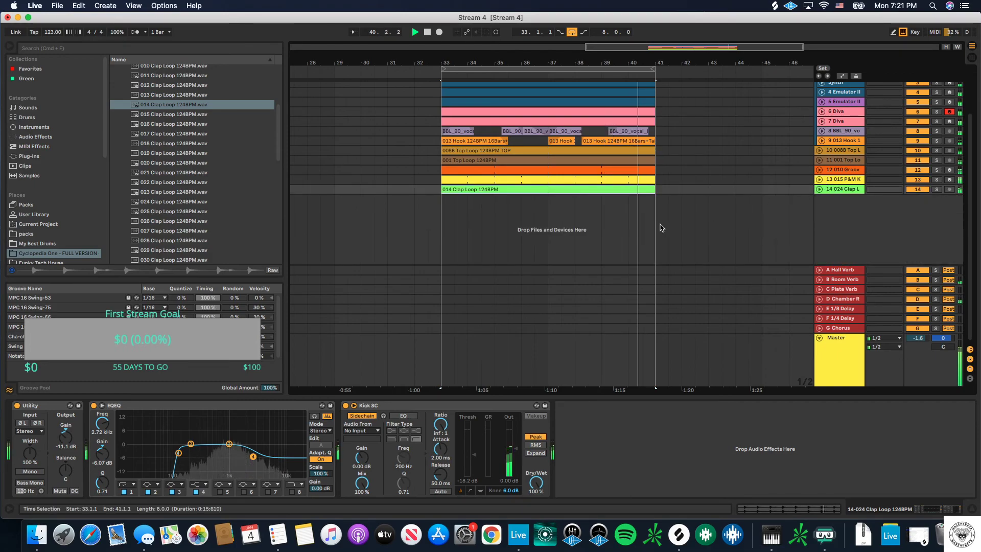
# Step: Add 012 Clap Loop 124BPM on a new track from bar 33 to 41, with Utility gain -14.4 dB and an EQ low cut at 505 Hz
pyautogui.press('space')
pyautogui.scroll(1, 194, 127)
pyautogui.click(191, 95)
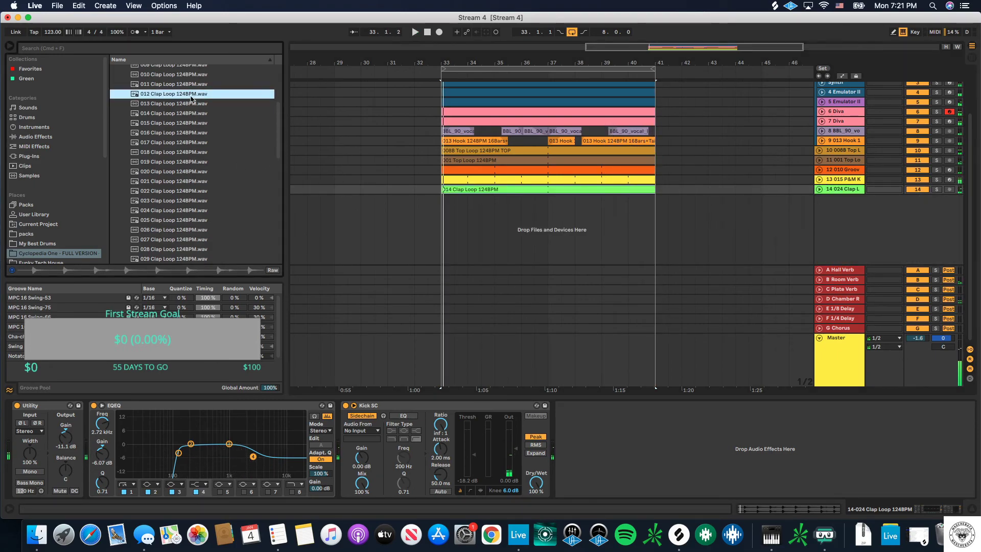
pyautogui.moveTo(238, 120); pyautogui.dragTo(442, 202)
pyautogui.press('space')
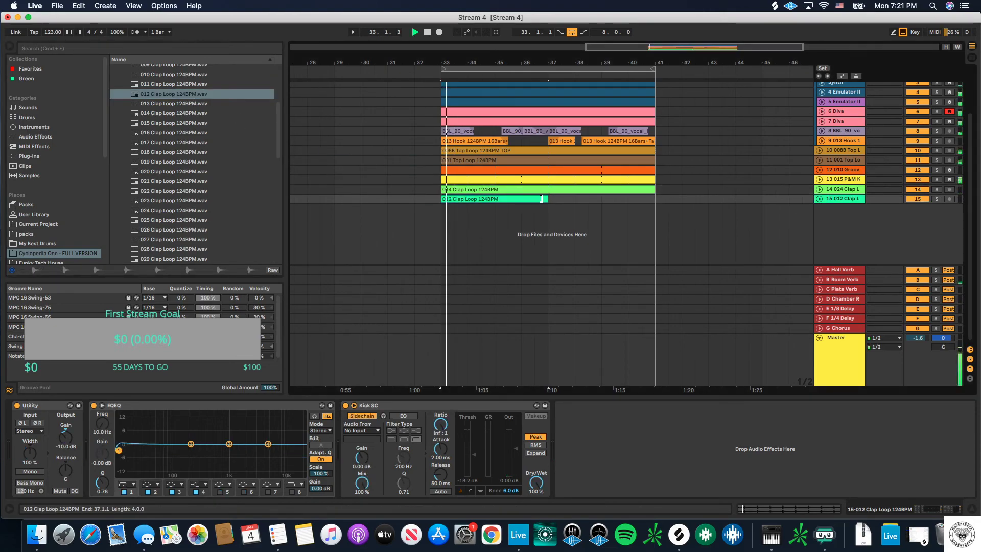
pyautogui.moveTo(547, 199); pyautogui.dragTo(651, 199)
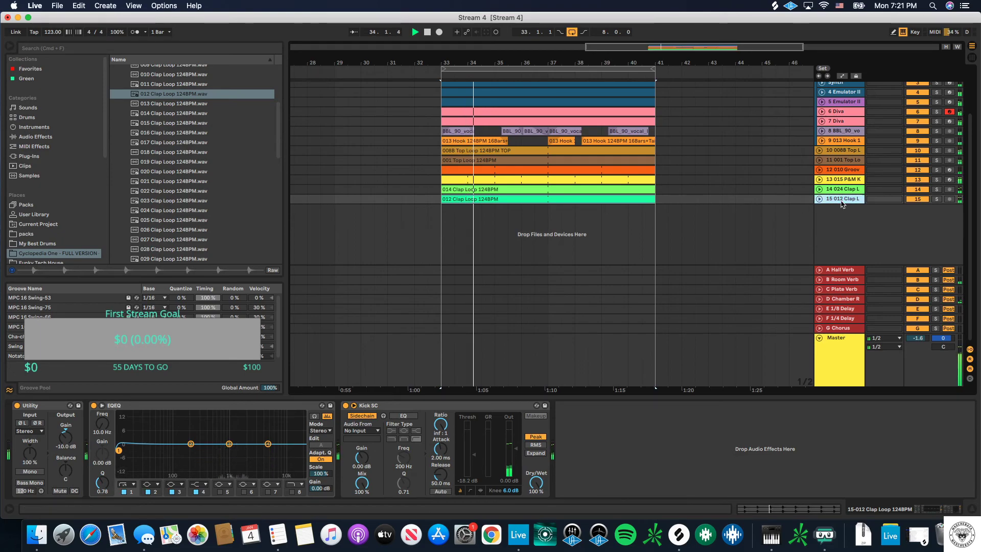
pyautogui.moveTo(66, 438); pyautogui.dragTo(192, 452)
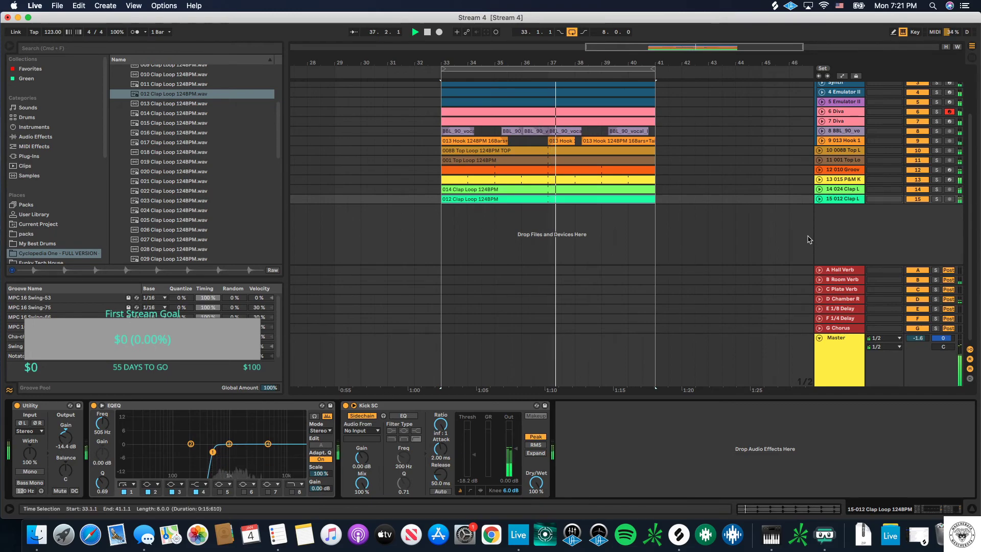
# Step: Rename the new 012 clap loop track Clap 2 and the 024 clap loop track Clap 1
pyautogui.click(843, 204)
pyautogui.write('Clap 2')
pyautogui.press('Return')
pyautogui.click(846, 191)
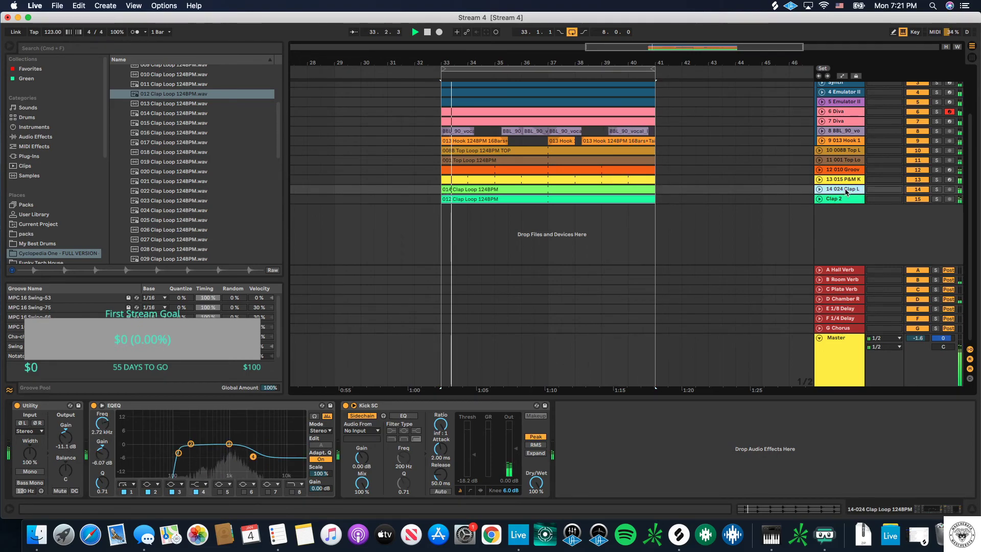
pyautogui.press('super+r')
pyautogui.write('Clap 2')
pyautogui.press('Return')
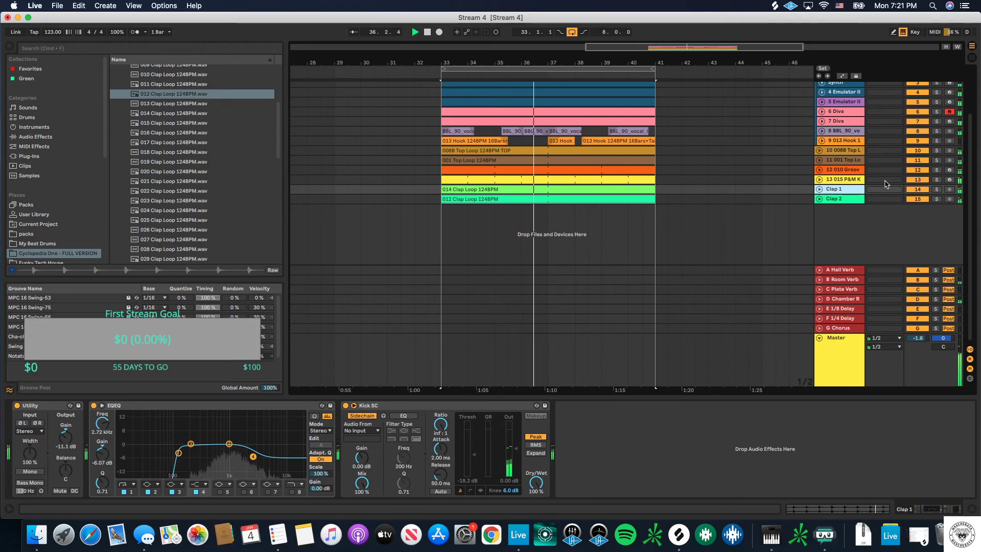
# Step: Solo the 015 P&M Kickdrum track to identify it, rename it Kick and unsolo it
pyautogui.click(936, 180)
pyautogui.click(843, 184)
pyautogui.press('super+r')
pyautogui.write('Kick')
pyautogui.press('Return')
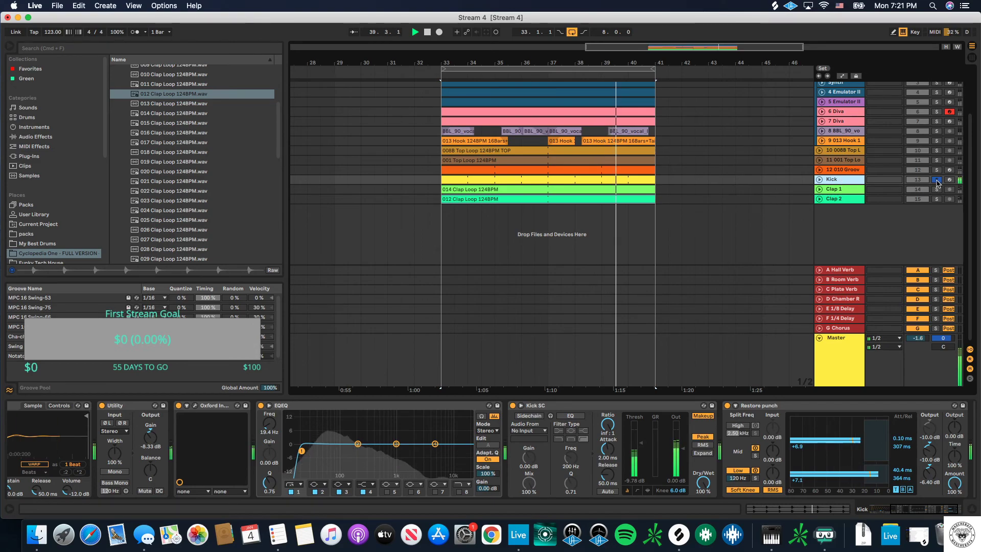
pyautogui.click(936, 180)
# Step: Solo the 010 Groove Snare track and rename it Groove Snare
pyautogui.click(853, 170)
pyautogui.click(936, 170)
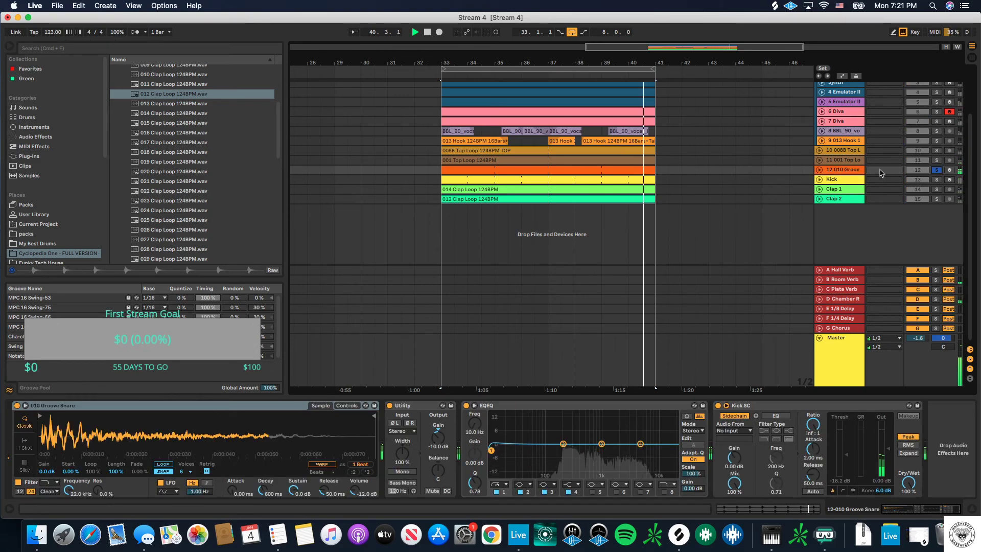
pyautogui.press('super+r')
pyautogui.write('Groove S')
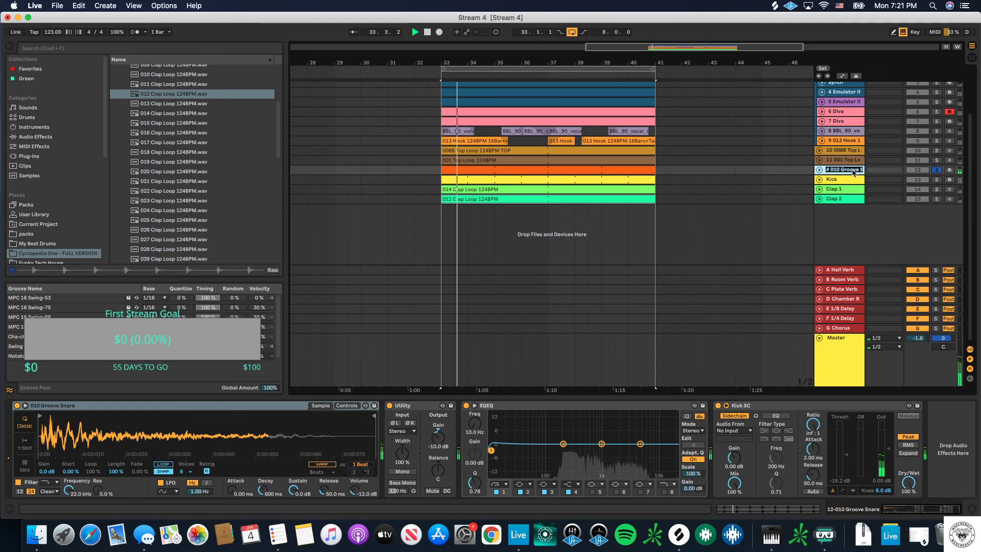
pyautogui.write('nare')
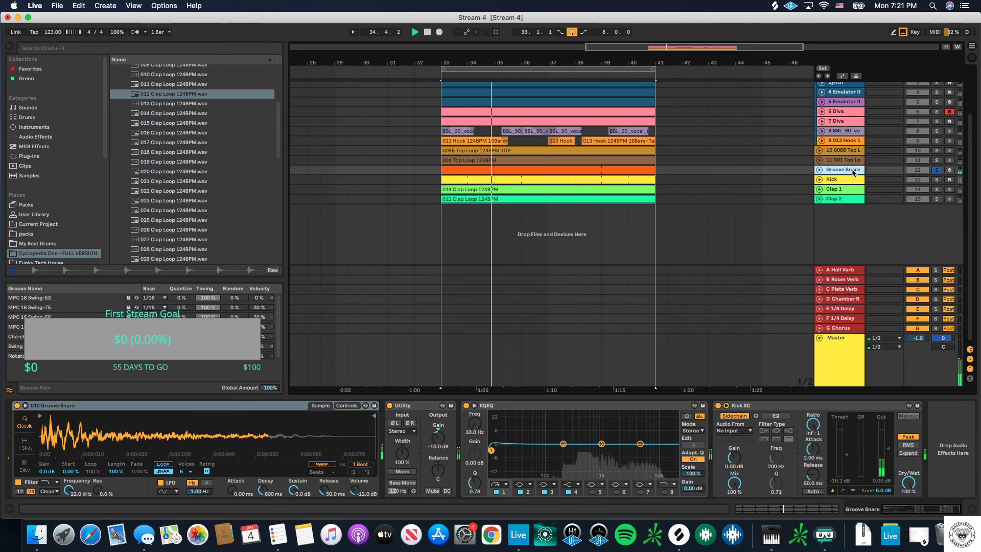
pyautogui.press('Return')
# Step: Solo the 001 Top Loop track and rename it Shaker
pyautogui.click(936, 161)
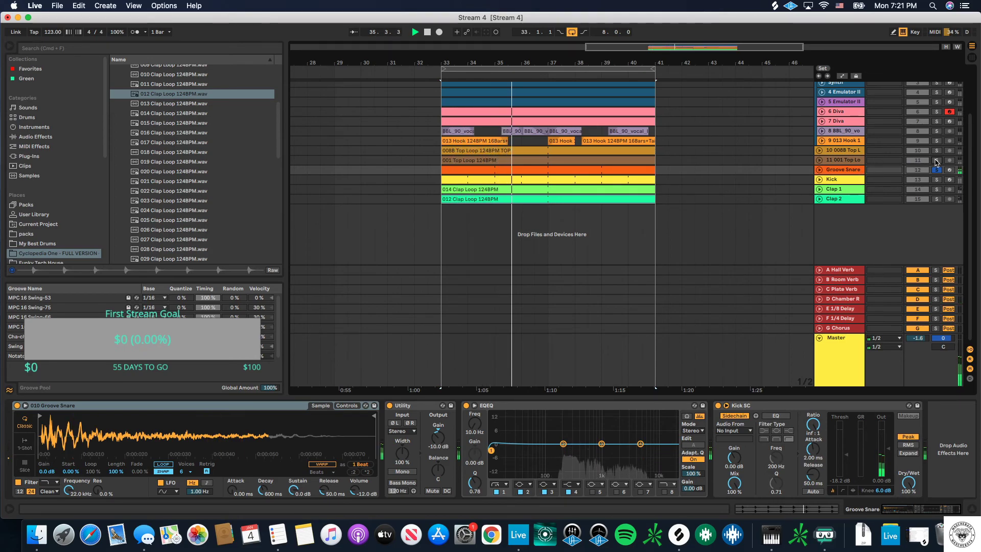
pyautogui.click(849, 161)
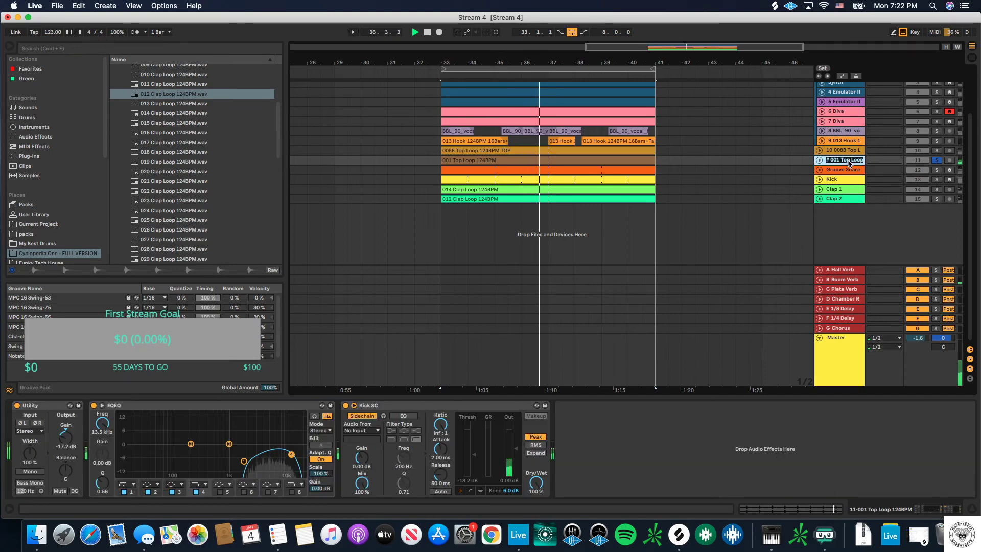
pyautogui.write('Shaker')
pyautogui.press('Return')
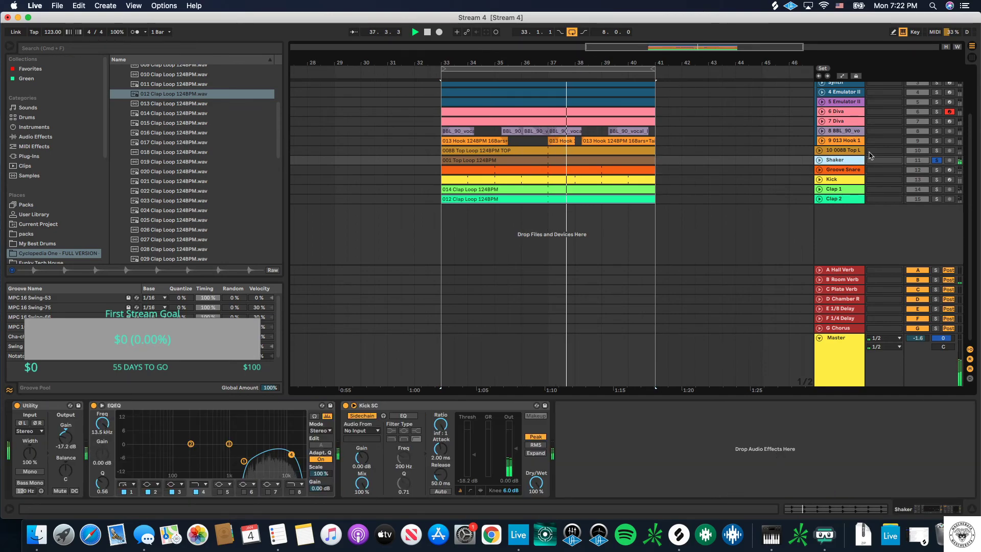
# Step: Rename the 008B Top Loop track Hi Hat and leave no track soloed
pyautogui.click(854, 151)
pyautogui.press('super+r')
pyautogui.write('Hi Hat')
pyautogui.press('Return')
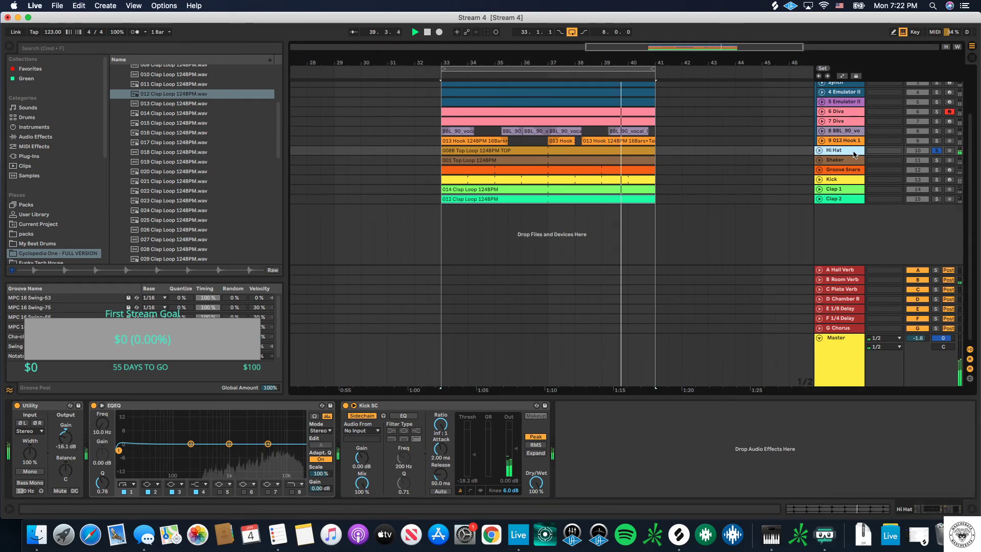
pyautogui.click(937, 150)
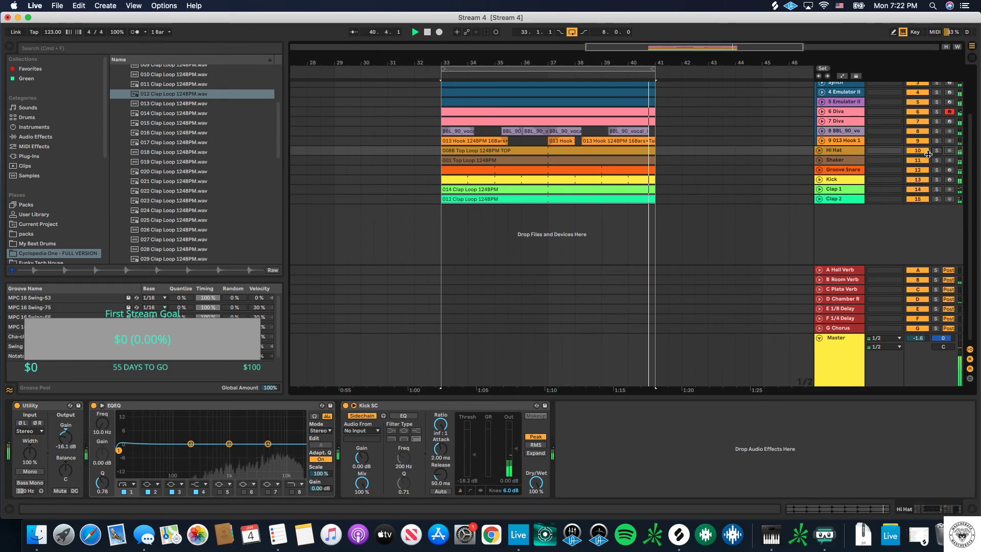
# Step: Rename the 013 Hook vocal track Hook and the BBL_90 vocal track Ad Lib
pyautogui.scroll(3, 850, 162)
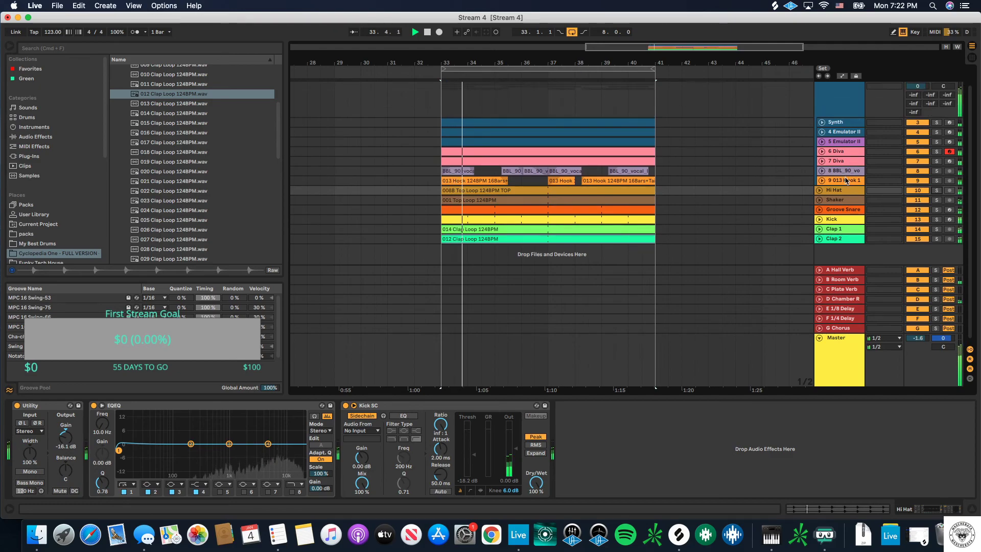
pyautogui.click(845, 182)
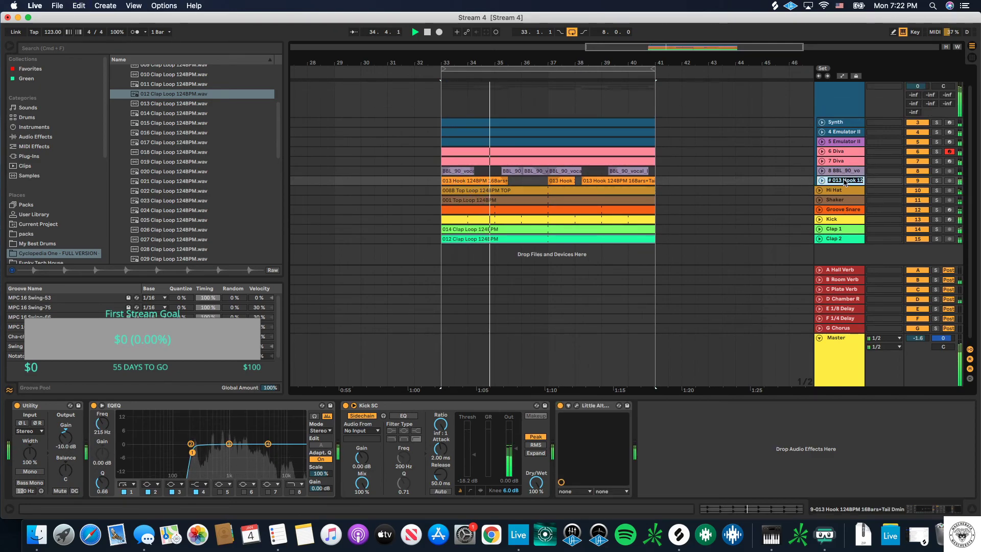
pyautogui.write('Hook')
pyautogui.press('Return')
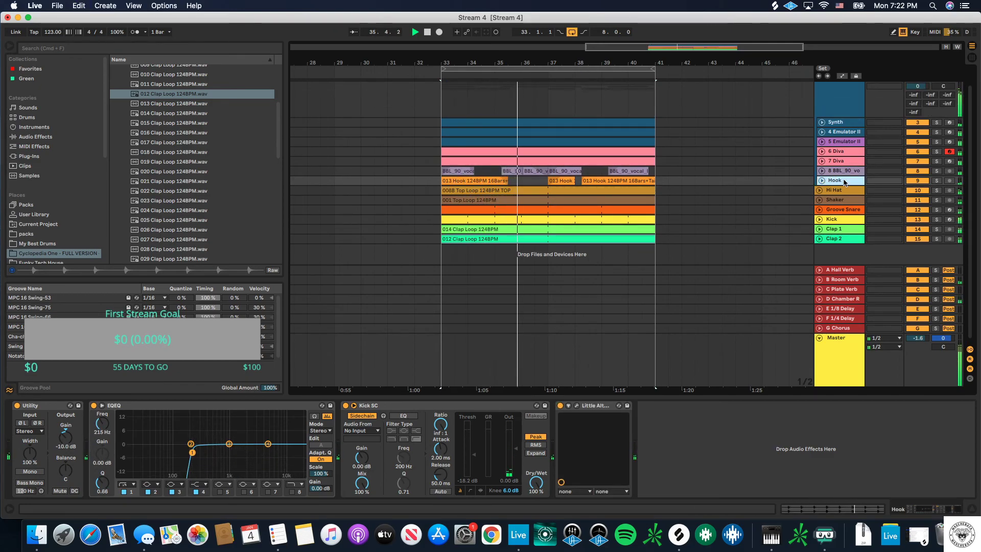
pyautogui.click(850, 173)
pyautogui.press('super+r')
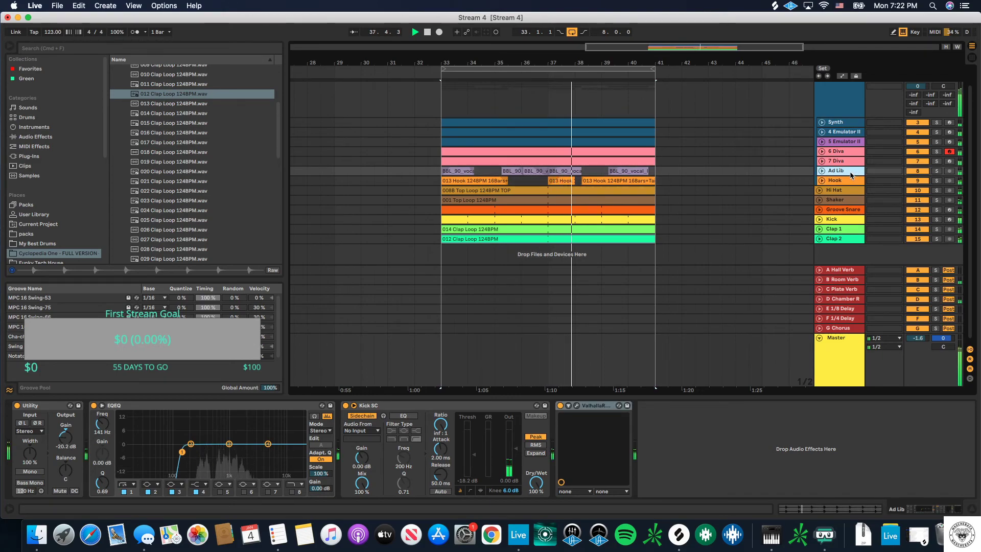
# Step: Rename Diva track 7 Pluck and Diva track 6 Melody
pyautogui.click(851, 161)
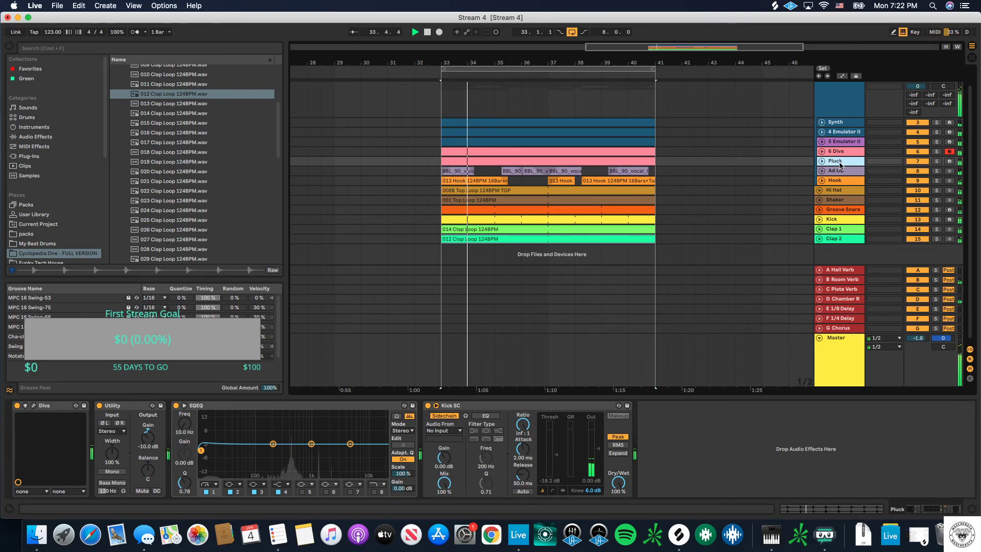
pyautogui.scroll(1, 842, 156)
pyautogui.click(841, 152)
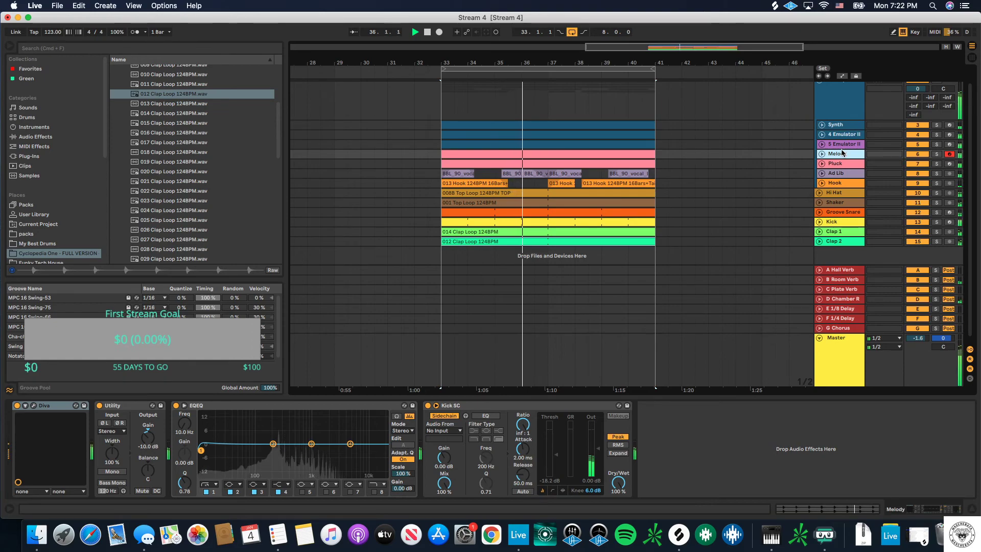
# Step: Rename Emulator II tracks 5 and 4 Chords 2 and Chords 1, and the Synth track Drone
pyautogui.press('Up')
pyautogui.write('Chords 2')
pyautogui.press('Return')
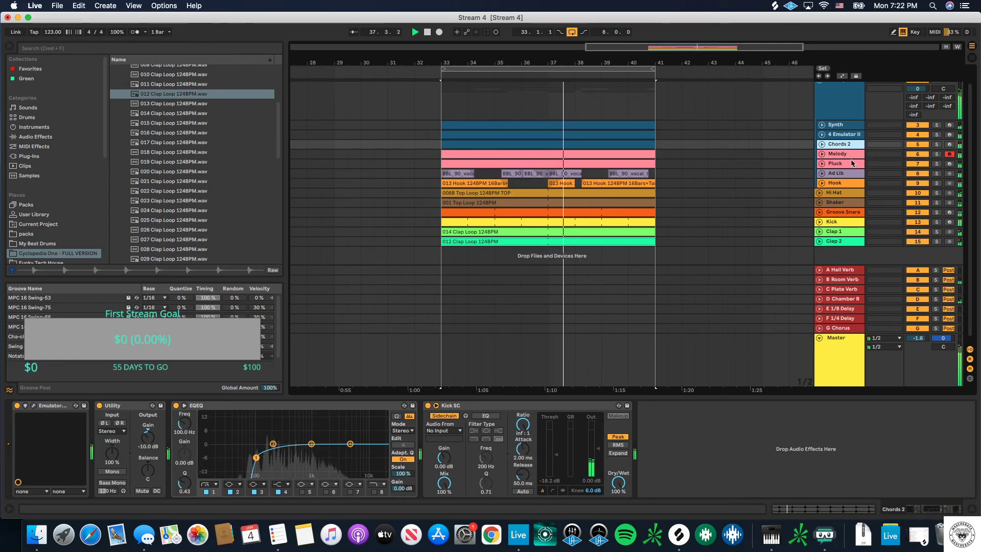
pyautogui.click(847, 135)
pyautogui.press('super+r')
pyautogui.write('Chords 1')
pyautogui.press('Return')
pyautogui.click(844, 126)
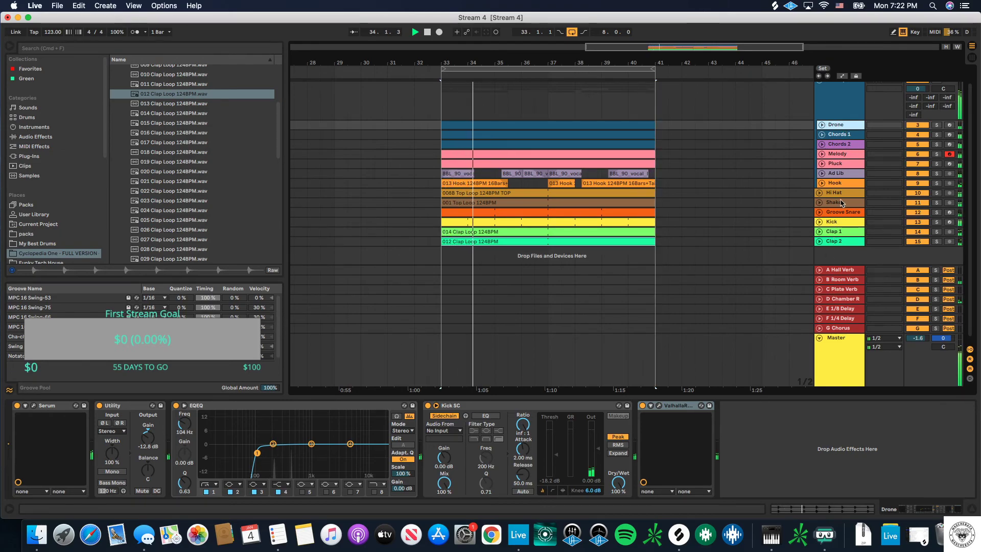
# Step: Move the Kick track above Hi Hat and group the tracks from Hi Hat through Clap 2
pyautogui.moveTo(837, 223); pyautogui.dragTo(842, 197)
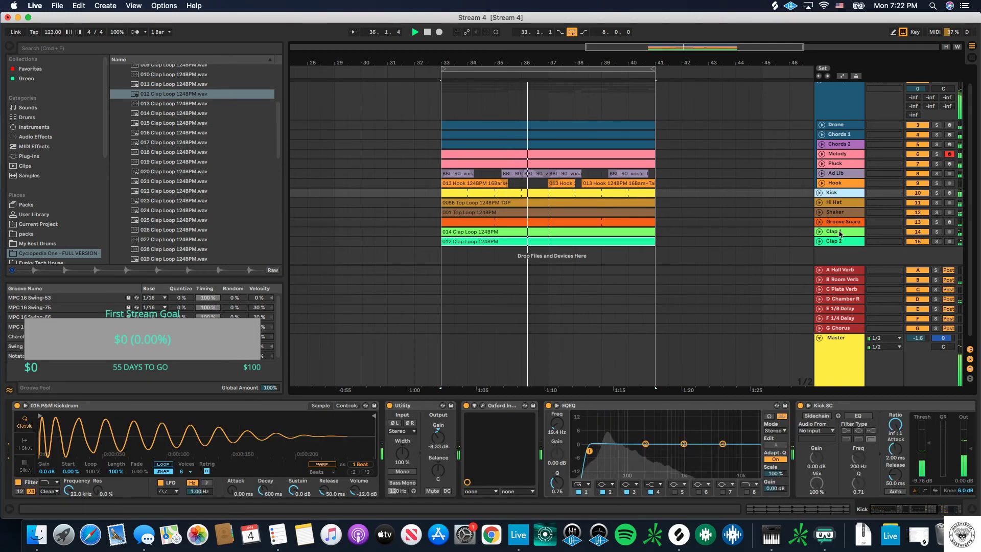
pyautogui.click(837, 202)
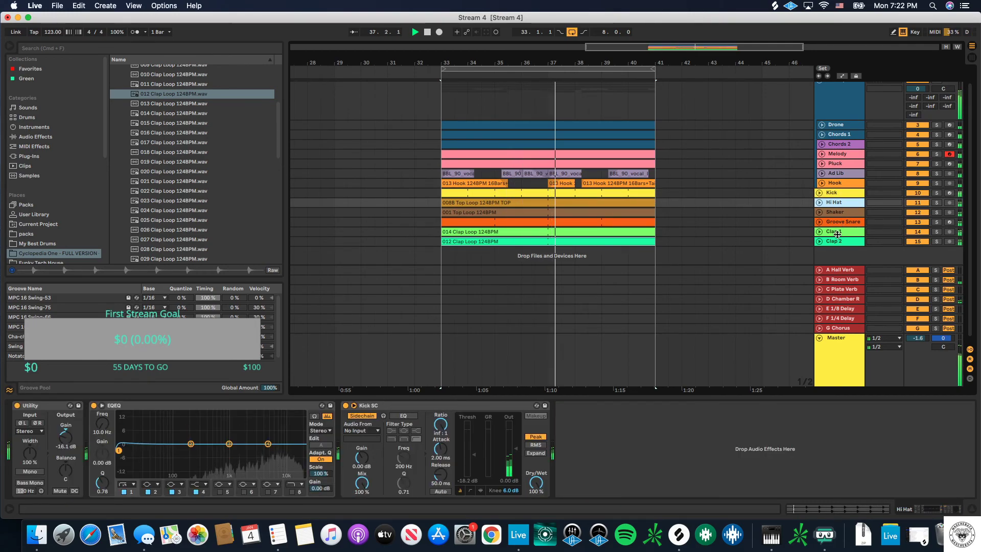
pyautogui.click(838, 233)
pyautogui.keyDown('shift'); pyautogui.click(838, 203); pyautogui.keyUp('shift')
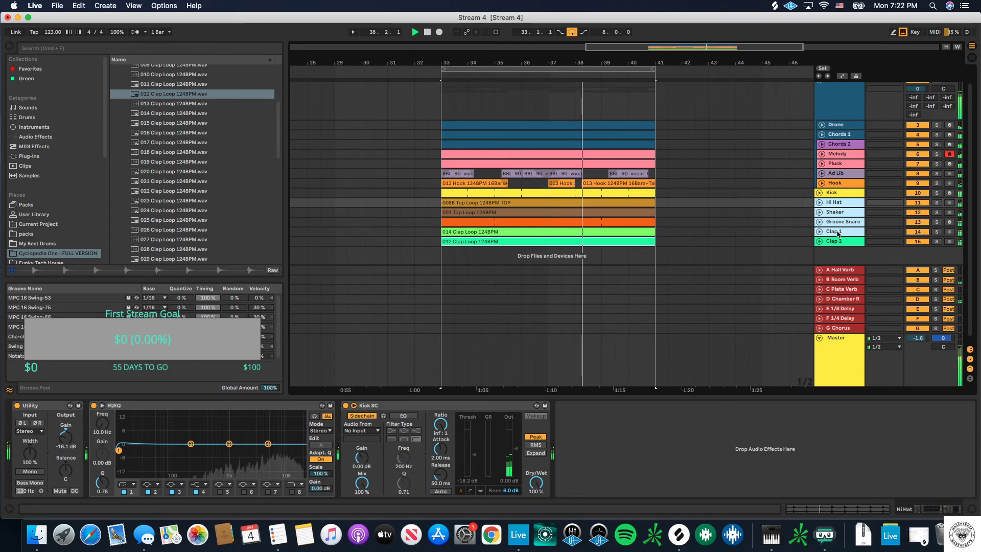
pyautogui.click(836, 241)
pyautogui.keyDown('shift'); pyautogui.click(837, 204); pyautogui.keyUp('shift')
pyautogui.press('super+g')
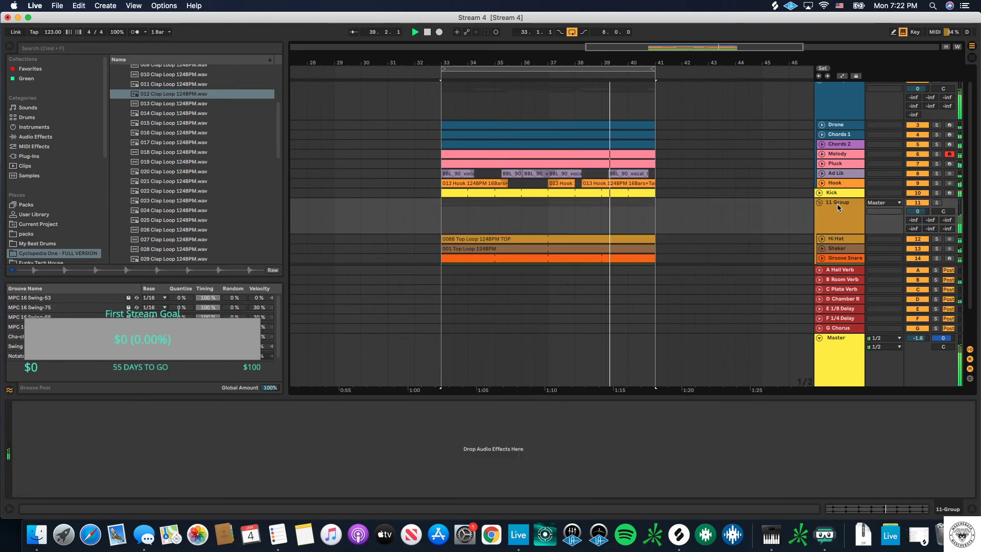
# Step: Group the Kick track together with the percussion group and name the new group FULL DRUMS
pyautogui.click(840, 214)
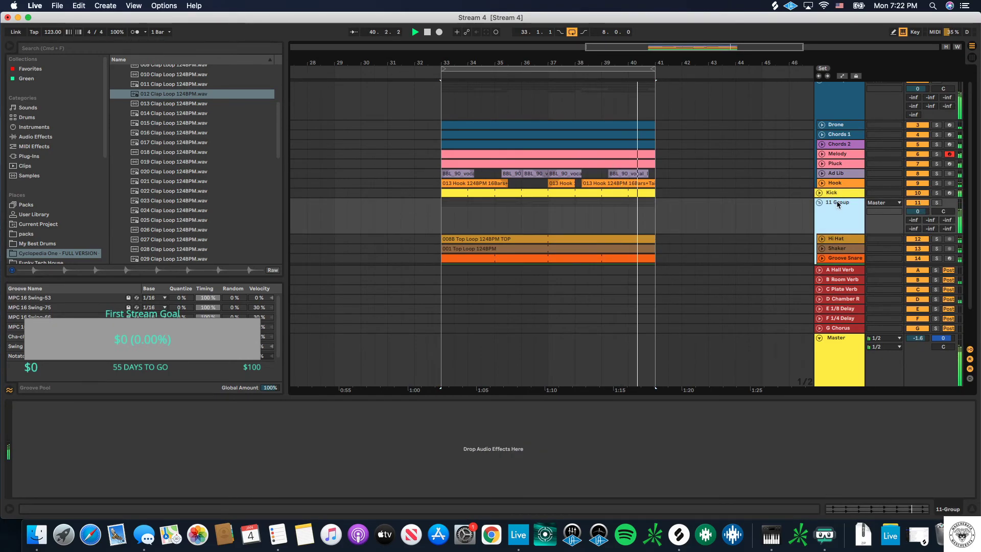
pyautogui.click(842, 194)
pyautogui.click(841, 207)
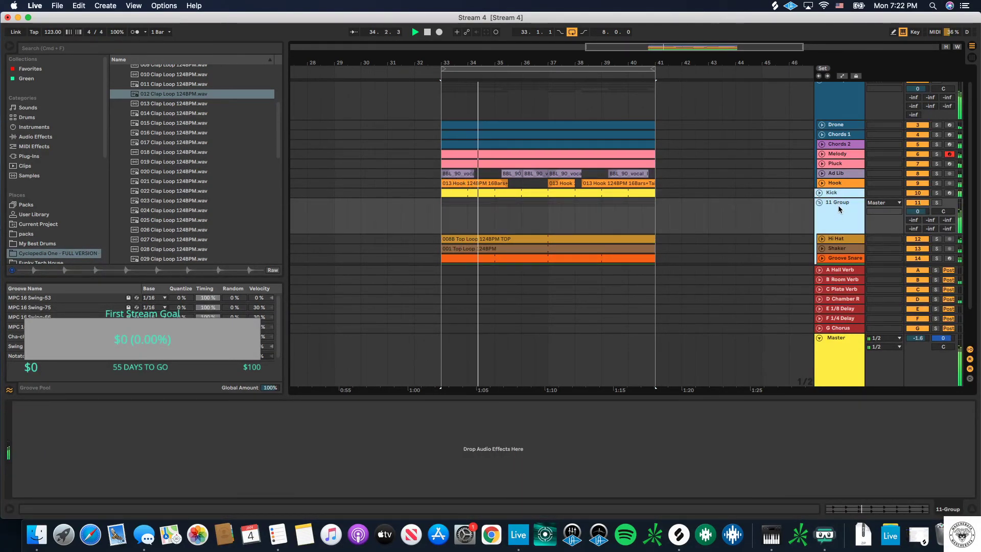
pyautogui.press('super+g')
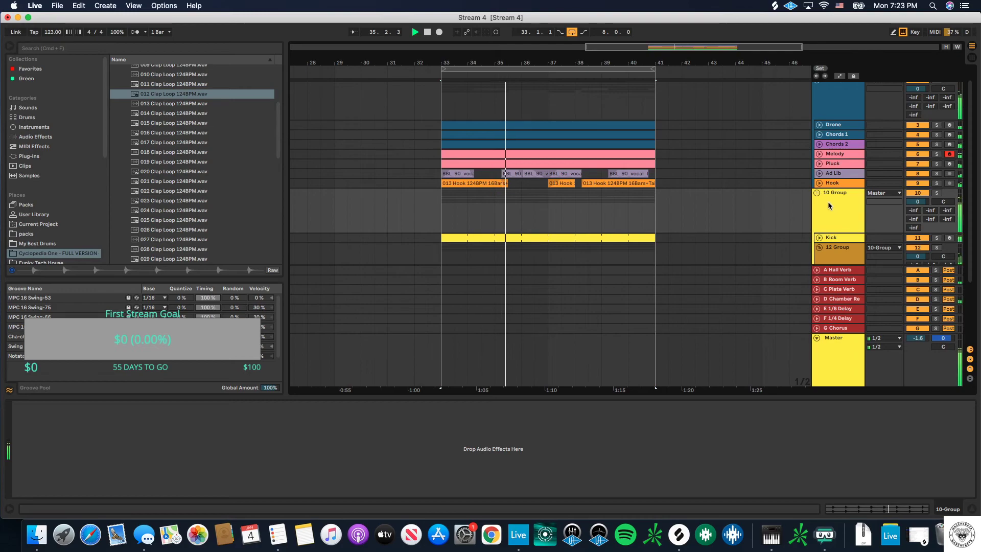
pyautogui.click(838, 207)
pyautogui.press('super+r')
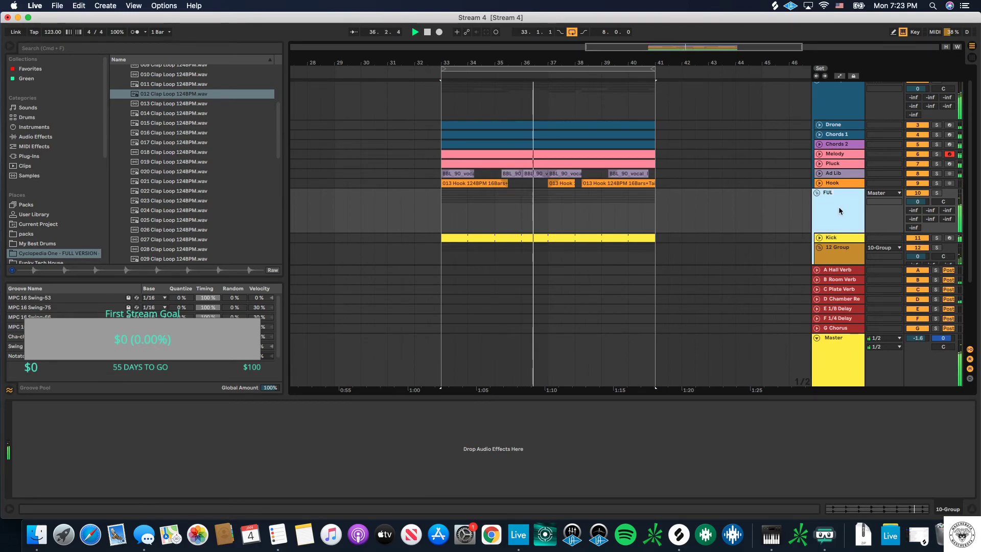
pyautogui.write('FULL DRUMNSS')
pyautogui.press('Return')
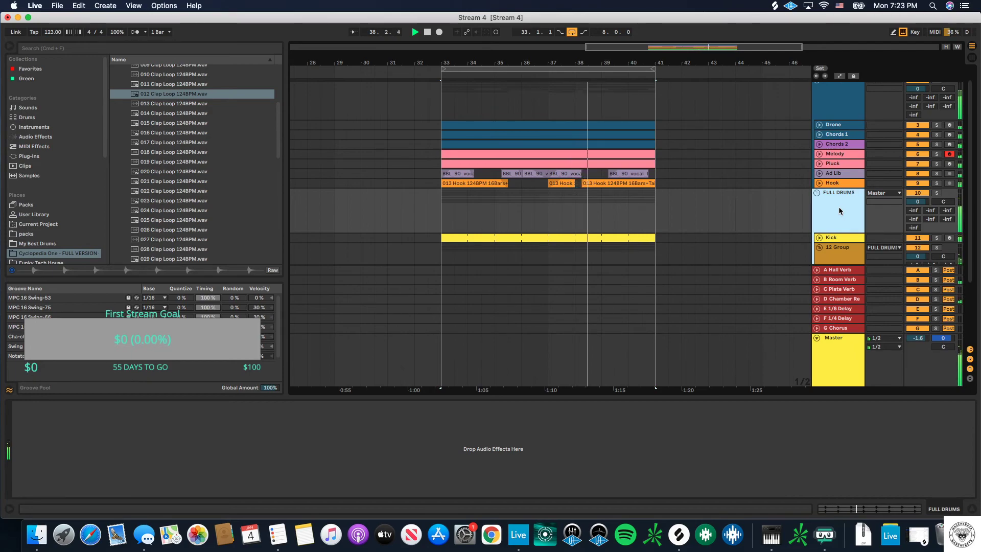
# Step: Load the Kick SC.adv preset from Favorites onto the 2 Group track that holds the melodic and vocal parts
pyautogui.doubleClick(850, 113)
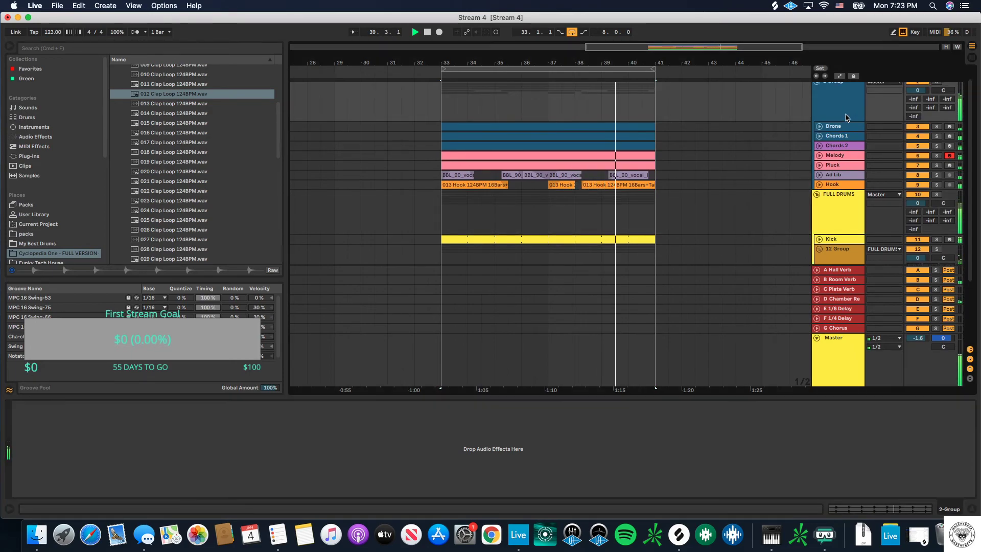
pyautogui.scroll(1, 847, 118)
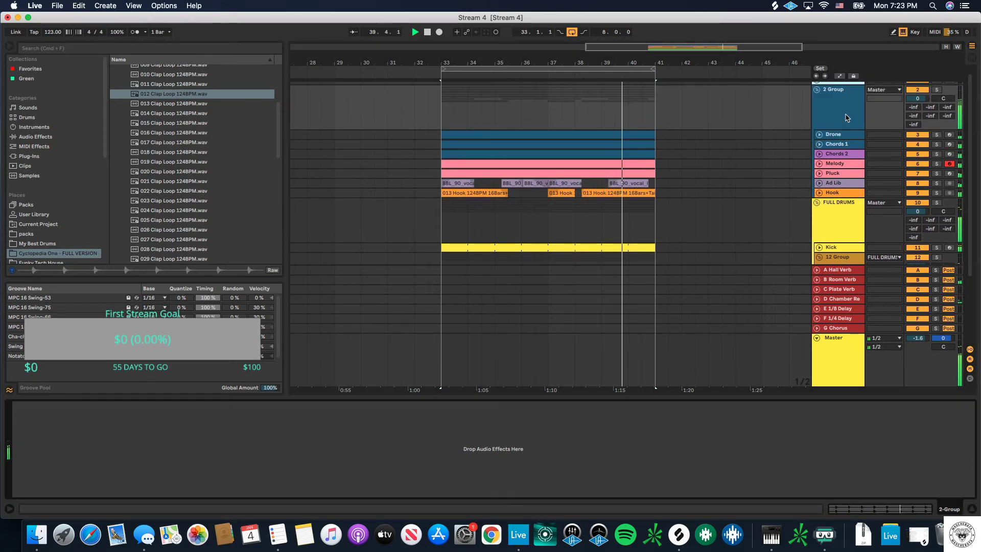
pyautogui.click(32, 69)
pyautogui.moveTo(146, 159); pyautogui.dragTo(184, 434)
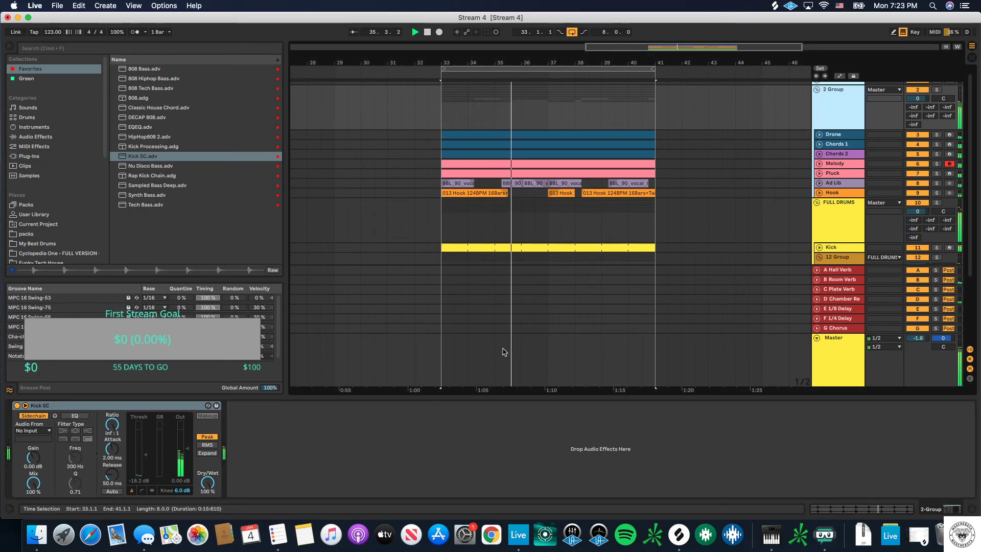
# Step: Set the sidechain source of the 2 Group's Kick SC compressor to Kick and its threshold to -25.5 dB
pyautogui.click(67, 158)
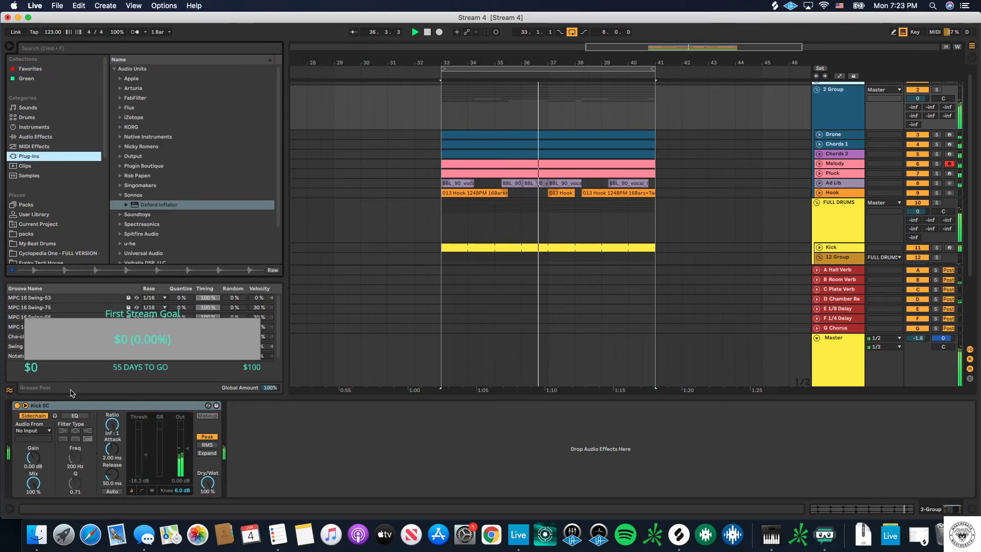
pyautogui.click(33, 431)
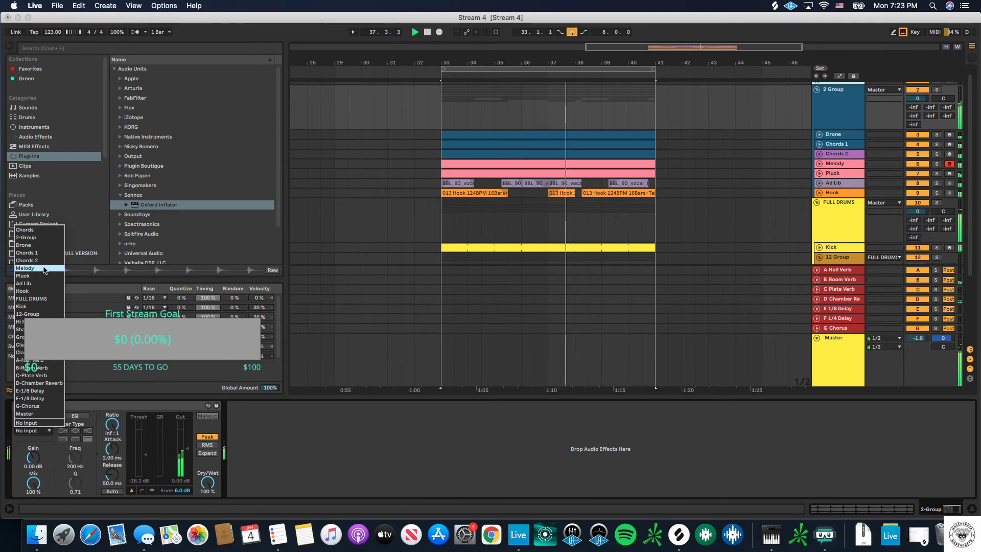
pyautogui.click(31, 307)
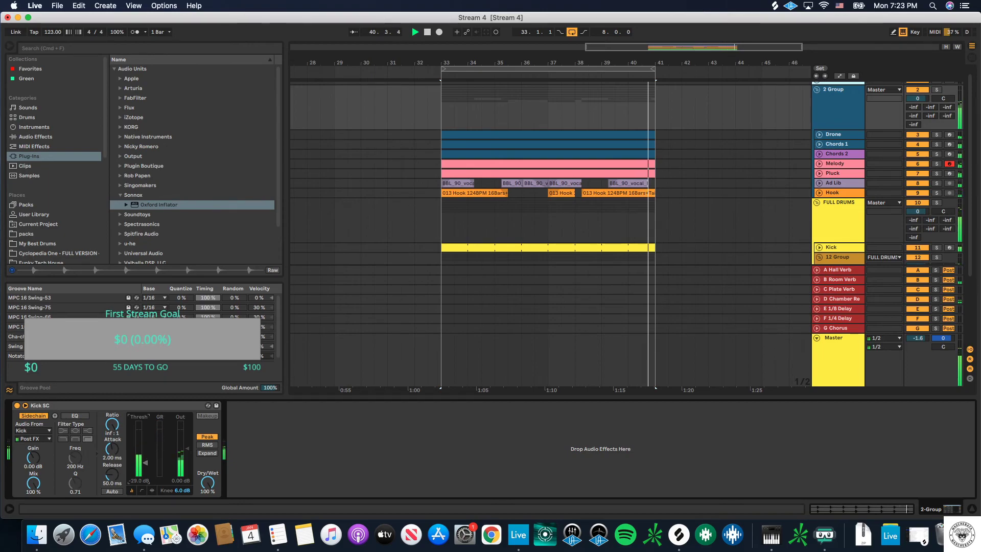
pyautogui.click(146, 462)
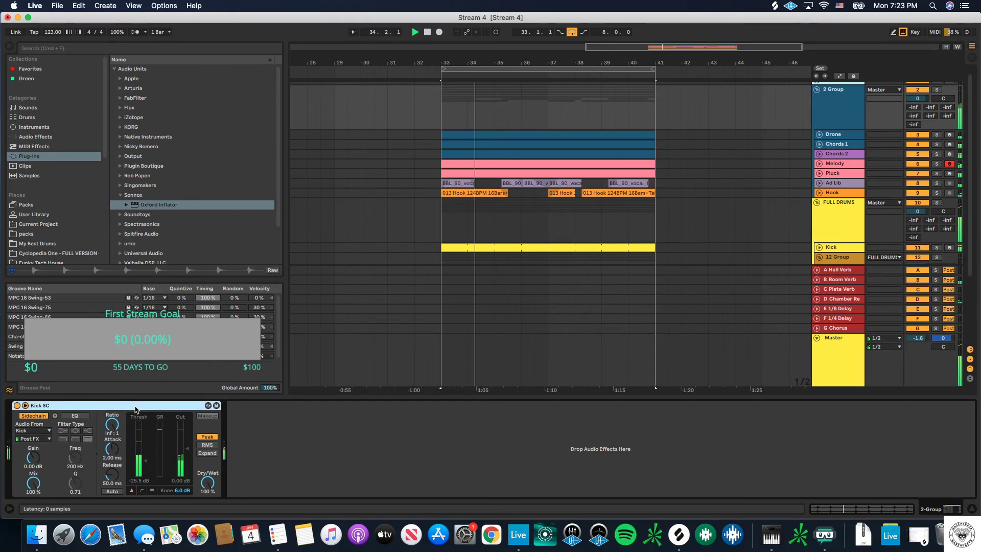
# Step: Copy the Kick SC compressor onto the 12 Group percussion track and set the copy's threshold to -13.8 dB
pyautogui.click(857, 225)
pyautogui.scroll(-3, 739, 226)
pyautogui.click(828, 200)
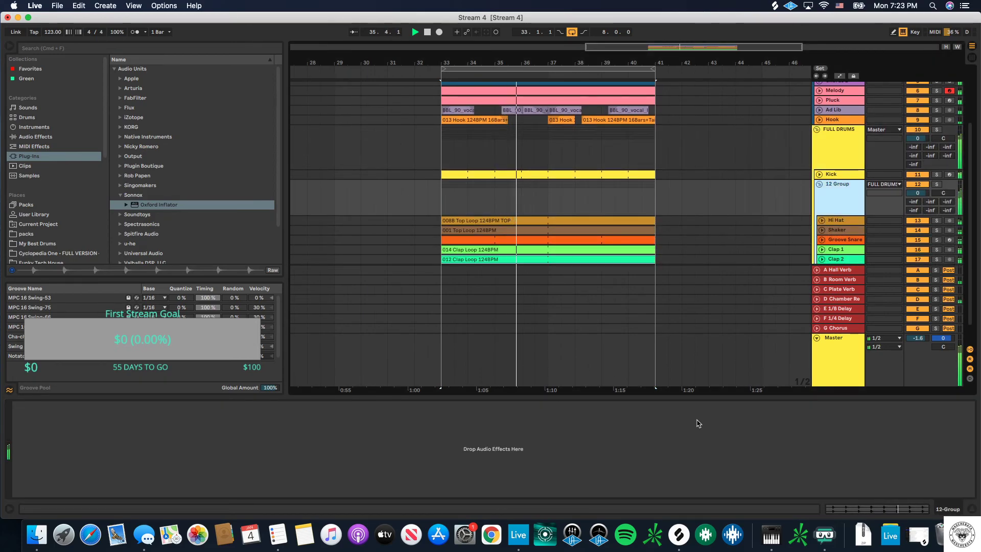
pyautogui.press('super+v')
pyautogui.moveTo(150, 469); pyautogui.dragTo(150, 440)
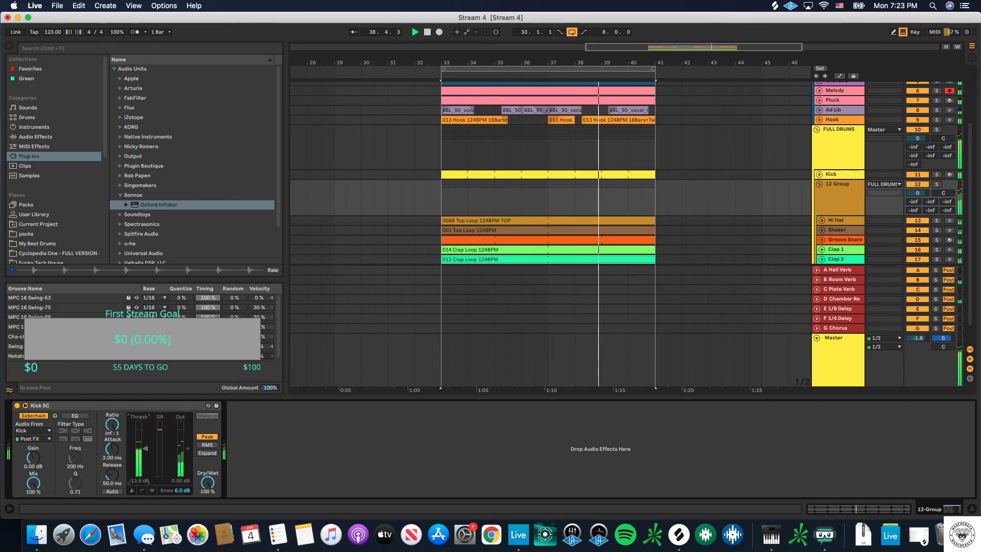
# Step: Expand the Kick track and set the Kick SC threshold on the 2 Group to -21.3 dB
pyautogui.click(819, 175)
pyautogui.click(830, 187)
pyautogui.scroll(2, 828, 146)
pyautogui.scroll(1, 844, 87)
pyautogui.click(845, 94)
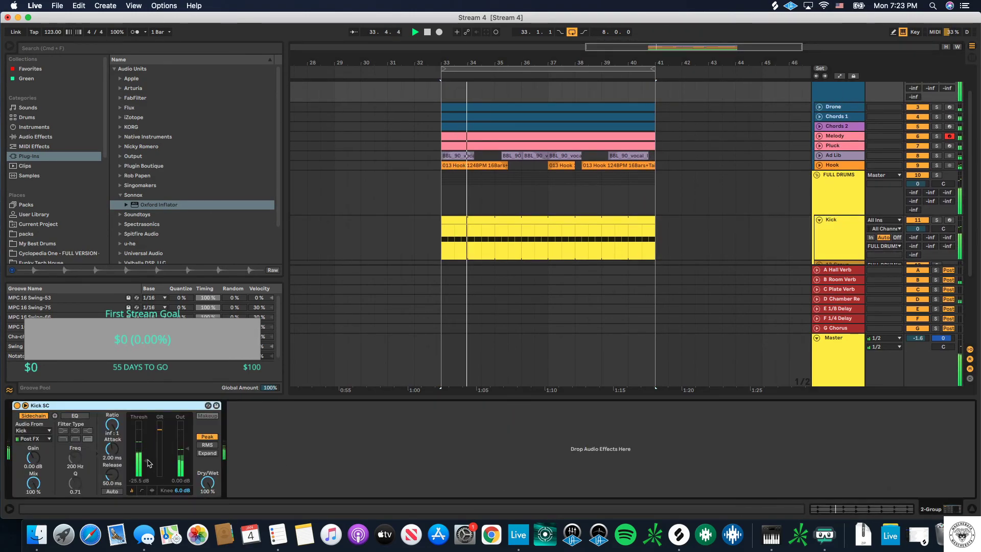
pyautogui.moveTo(148, 463); pyautogui.dragTo(149, 452)
# Step: Listen to Clap 1 soloed and back in the full mix, checking the drum tracks inside FULL DRUMS
pyautogui.scroll(-5, 825, 233)
pyautogui.click(936, 237)
pyautogui.click(936, 228)
pyautogui.click(821, 228)
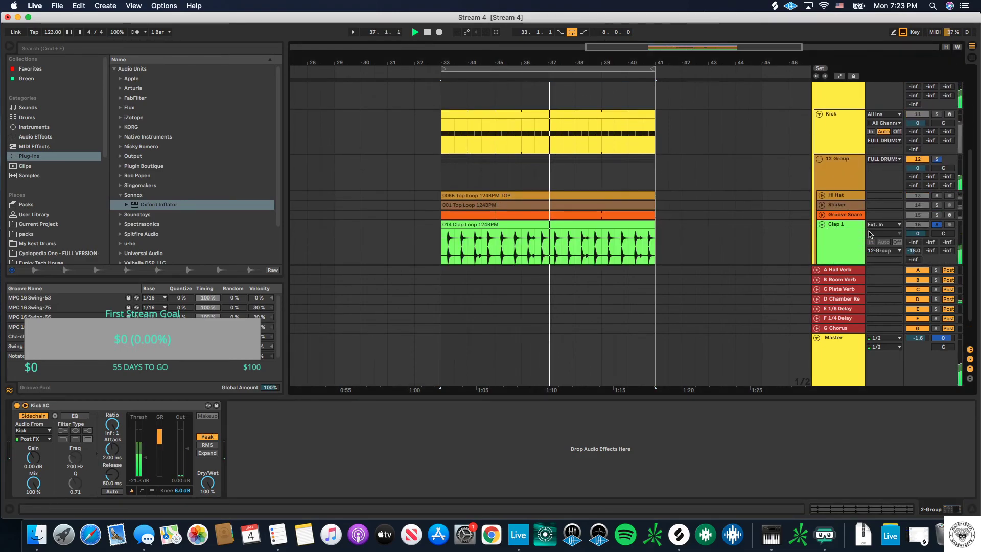
pyautogui.click(936, 225)
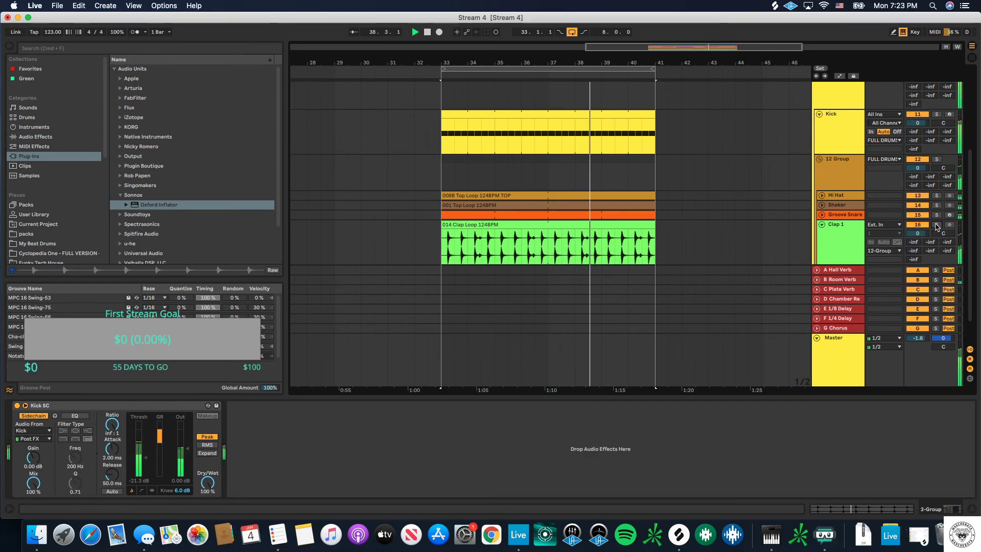
pyautogui.click(821, 225)
pyautogui.scroll(5, 763, 245)
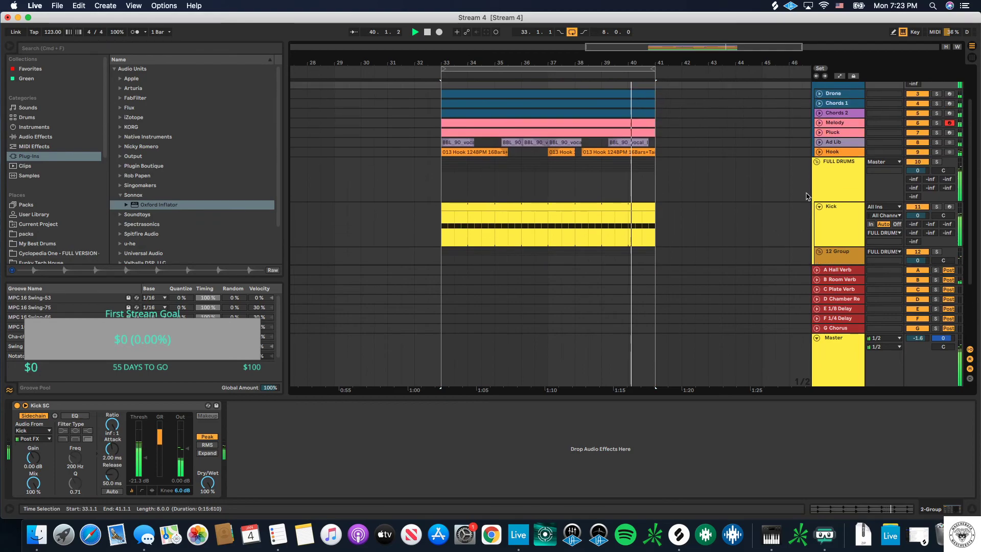
pyautogui.click(817, 163)
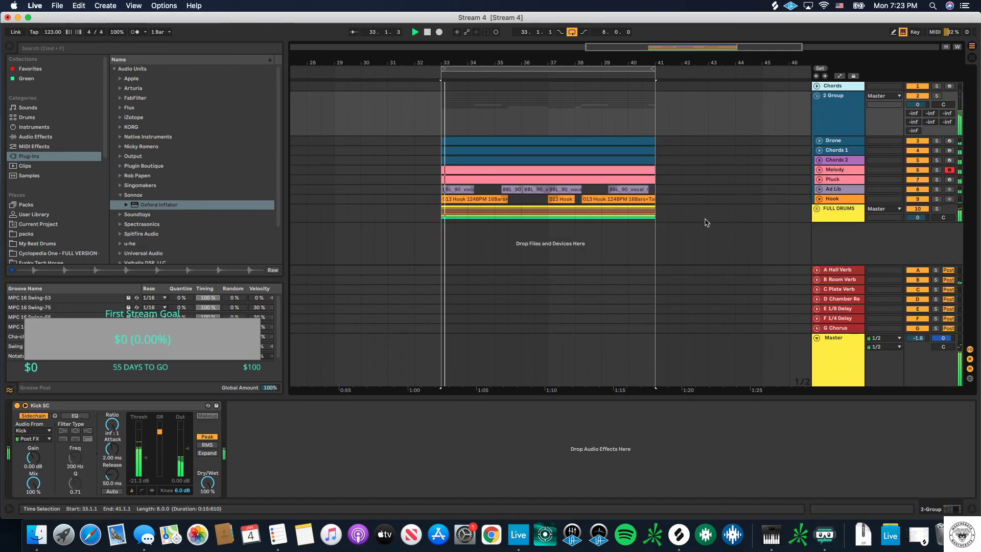
pyautogui.click(817, 209)
pyautogui.scroll(-5, 796, 228)
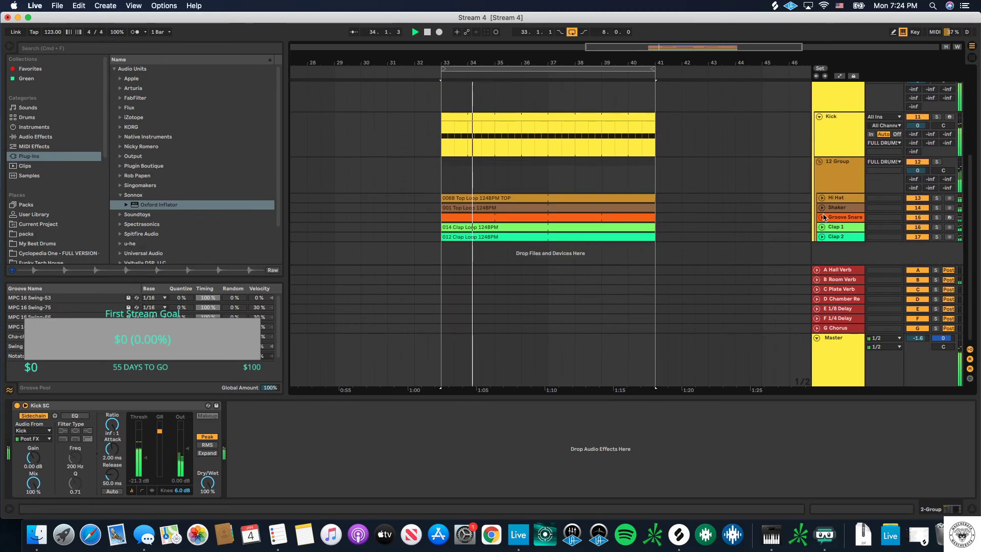
# Step: Audition alternative clap loops and place 006 Clap Loop 120BPM.wav at bar 33 on the soloed Clap 1 track
pyautogui.click(937, 226)
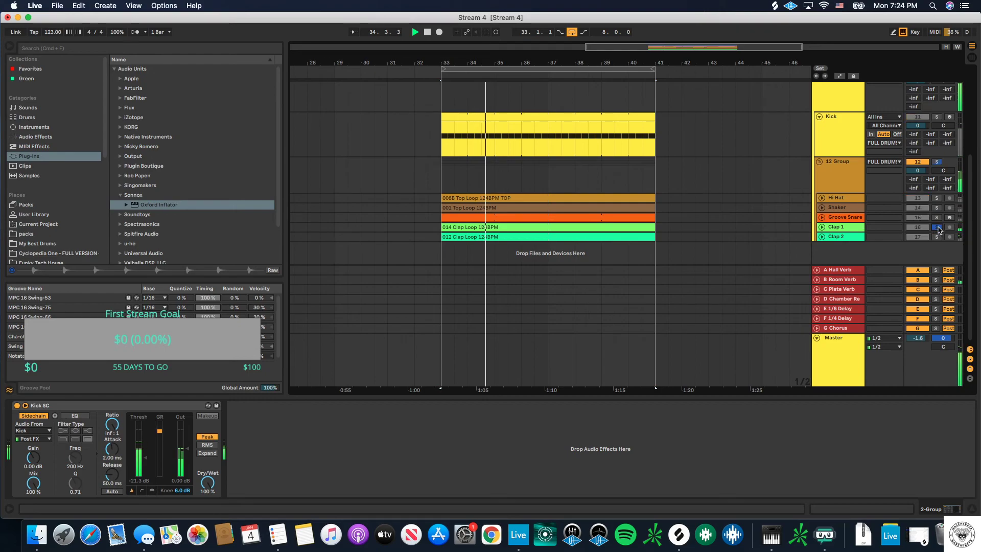
pyautogui.click(834, 230)
pyautogui.click(821, 226)
pyautogui.press('space')
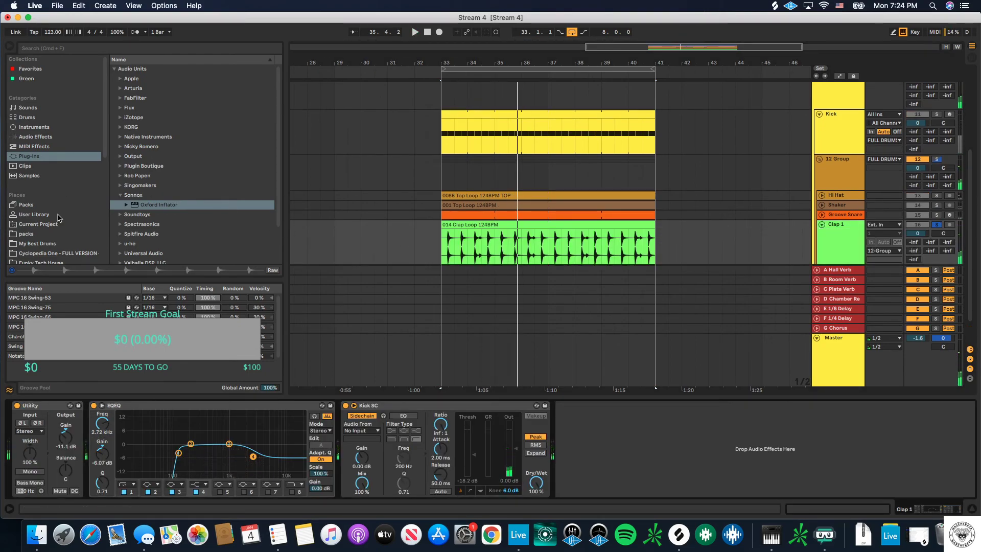
pyautogui.click(57, 253)
pyautogui.click(130, 173)
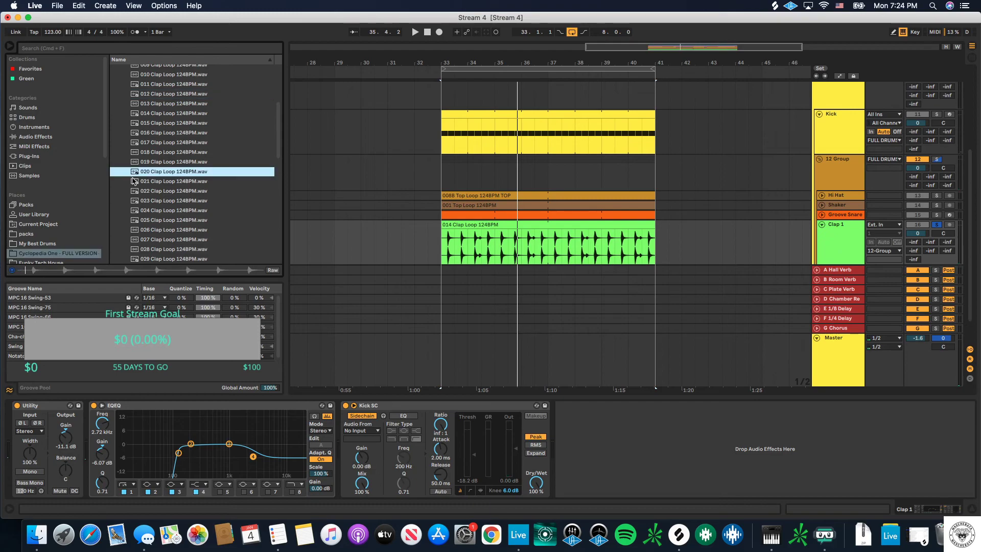
pyautogui.click(142, 180)
pyautogui.scroll(3, 153, 168)
pyautogui.click(174, 80)
pyautogui.scroll(3, 175, 102)
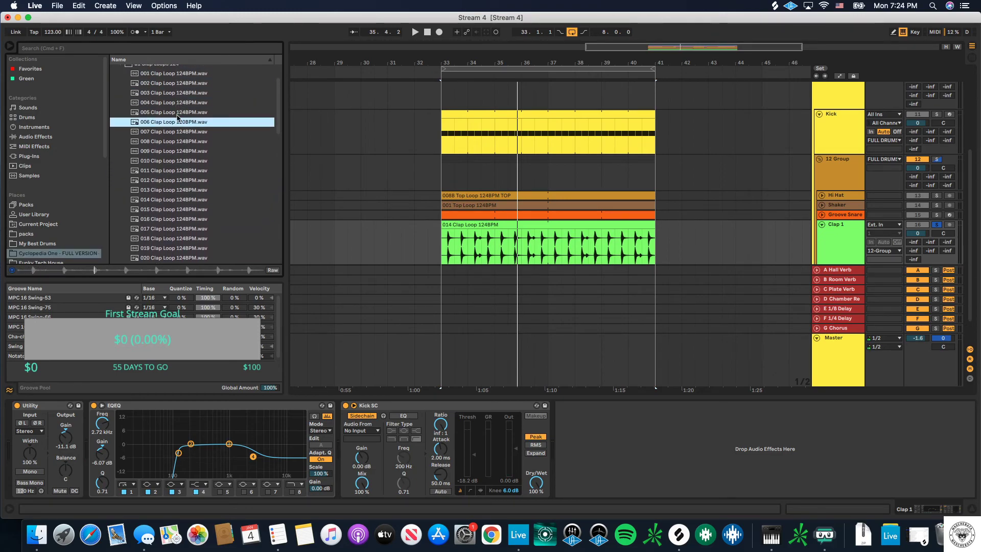
pyautogui.moveTo(178, 122); pyautogui.dragTo(442, 227)
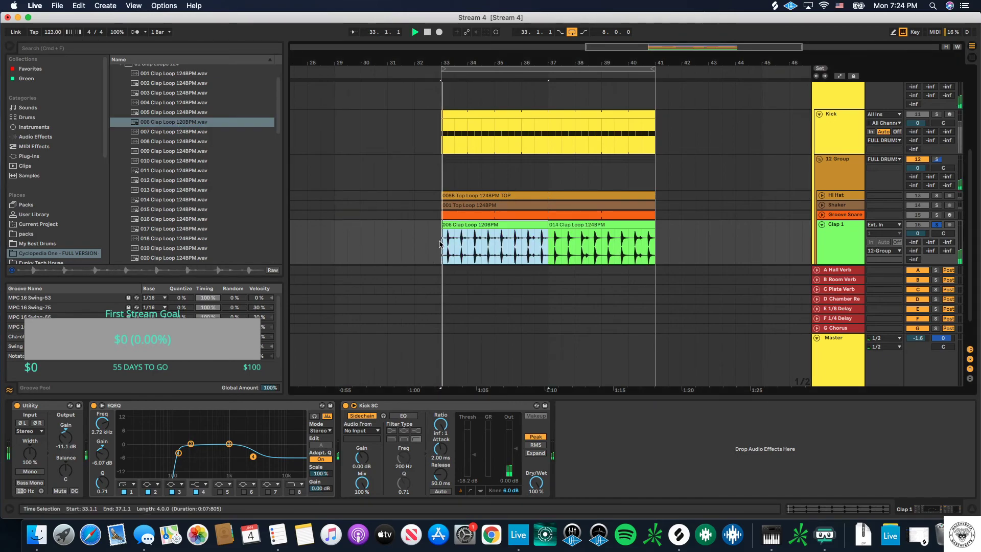
# Step: Unsolo Clap 1 during playback and extend the 006 Clap Loop 120BPM clip to bar 41
pyautogui.press('space')
pyautogui.click(936, 225)
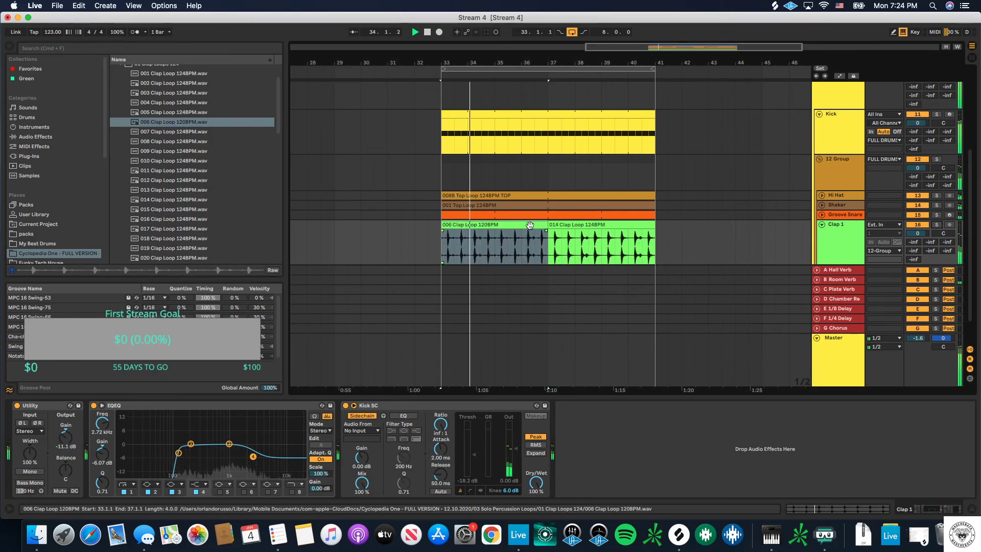
pyautogui.moveTo(540, 223); pyautogui.dragTo(651, 225)
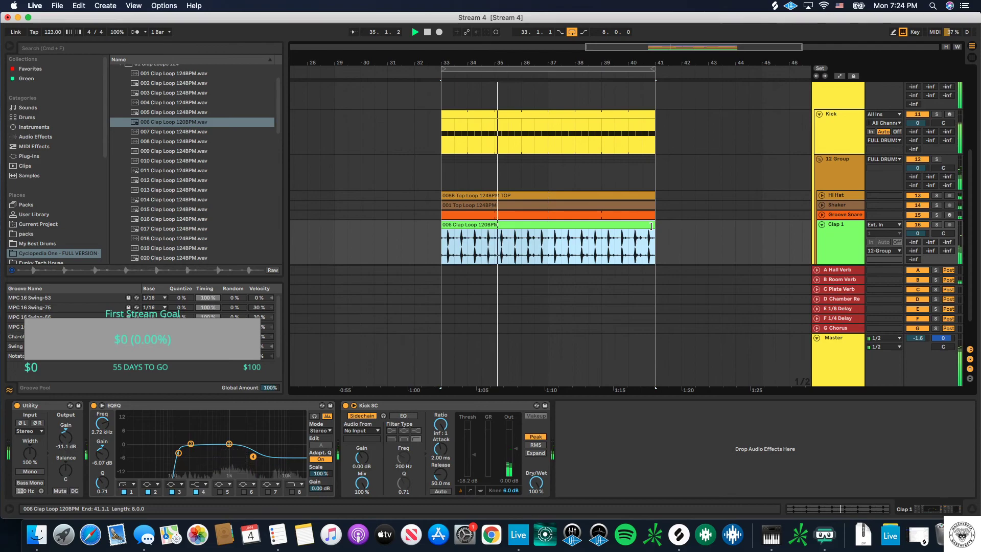
pyautogui.click(822, 224)
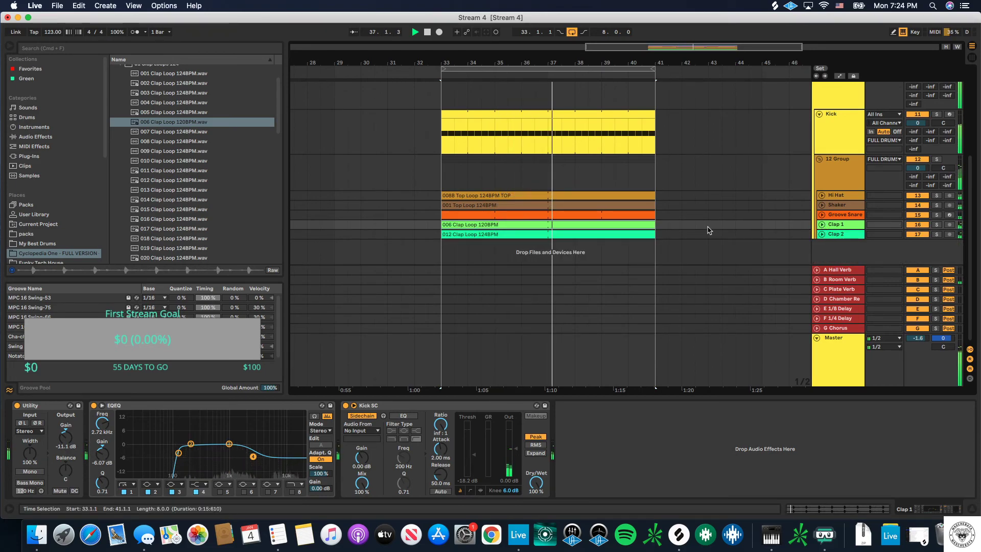
# Step: Lower the Utility gain on Clap 1 to -16.1 dB and review the devices on Clap 2, 12 Group and Kick
pyautogui.scroll(1, 707, 231)
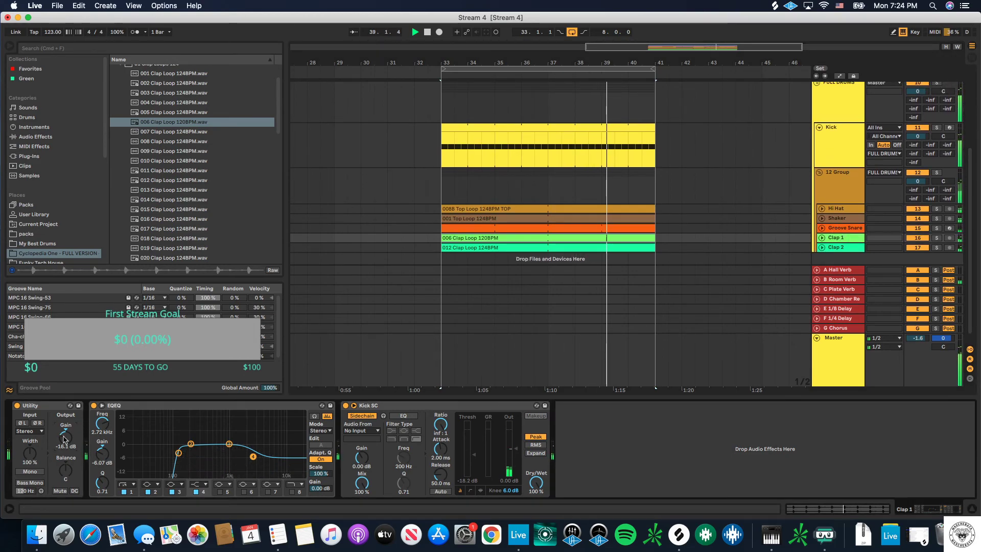
pyautogui.click(834, 249)
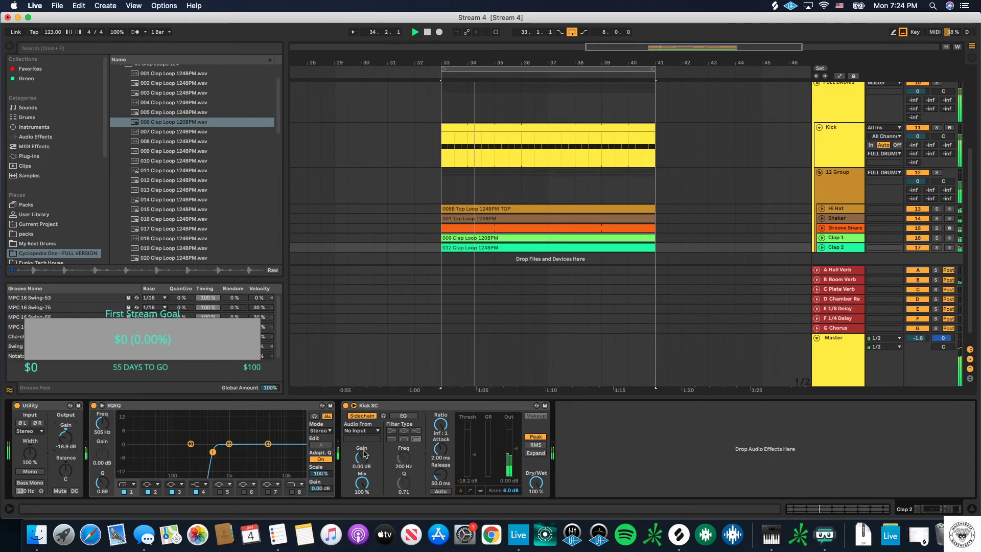
pyautogui.click(837, 200)
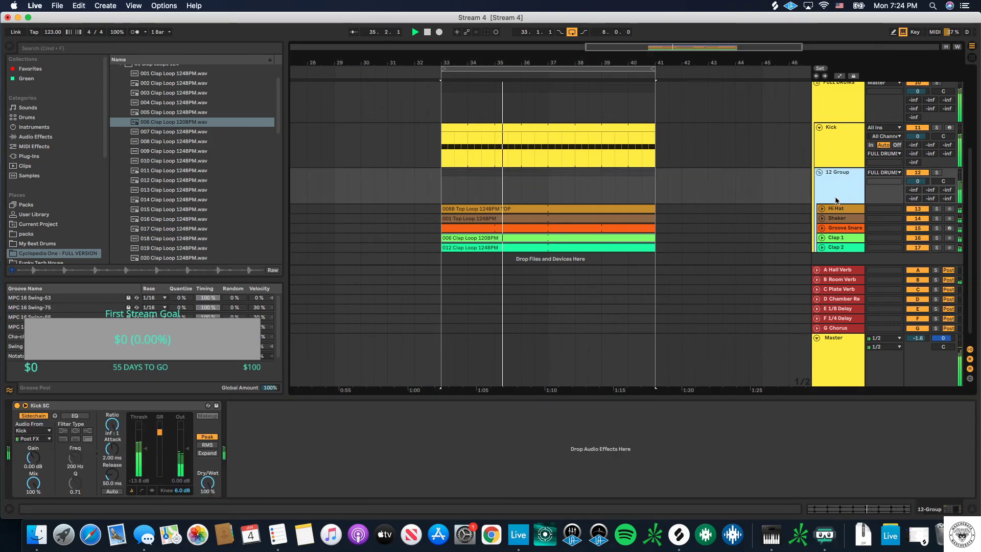
pyautogui.click(848, 136)
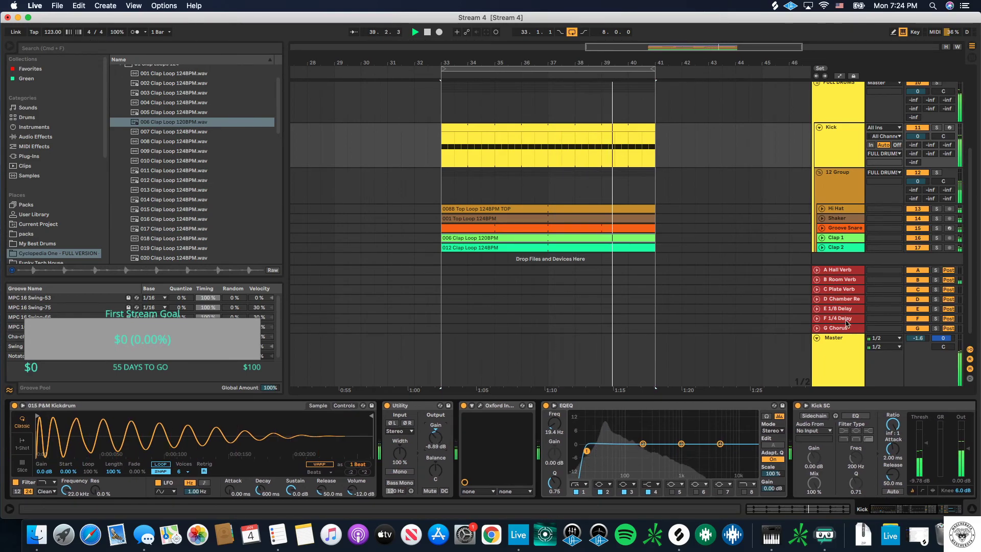
# Step: Hide the device chain, fold the FULL DRUMS group and insert a new MIDI track
pyautogui.click(971, 508)
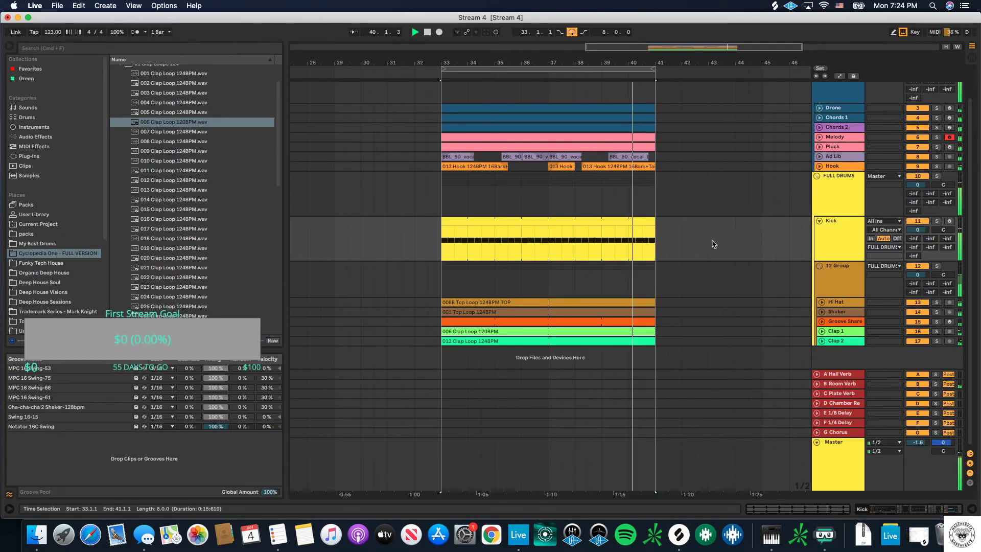
pyautogui.click(816, 175)
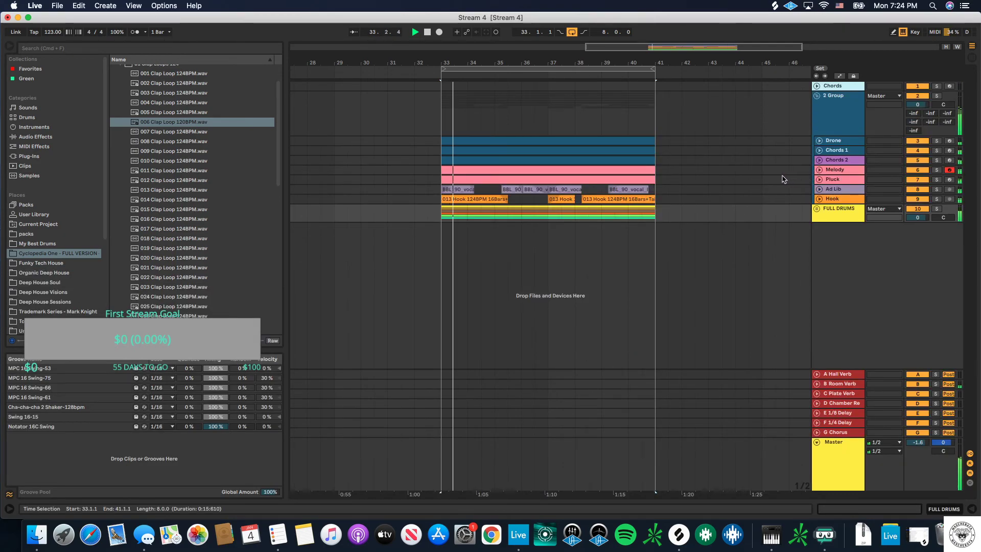
pyautogui.click(822, 263)
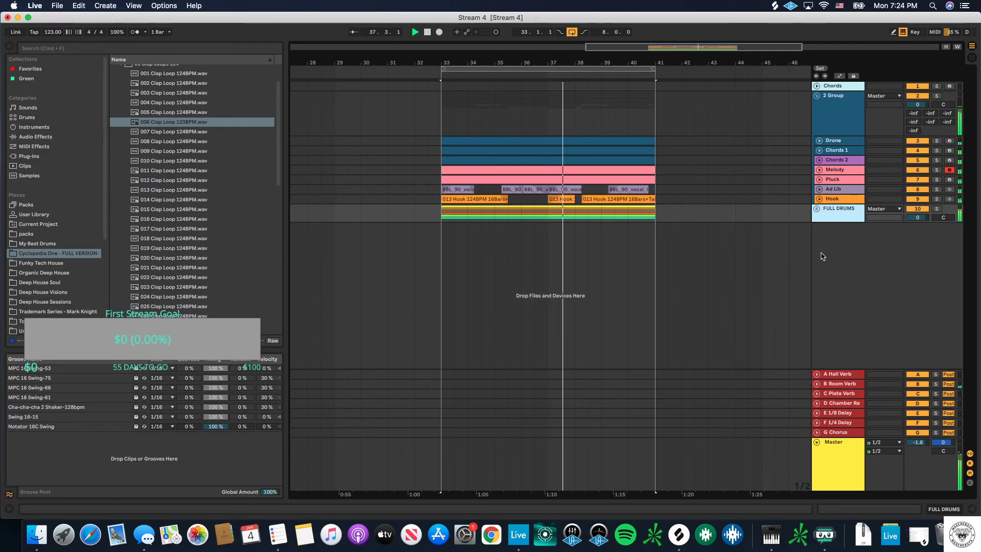
pyautogui.press('space')
pyautogui.rightClick(821, 256)
pyautogui.click(825, 266)
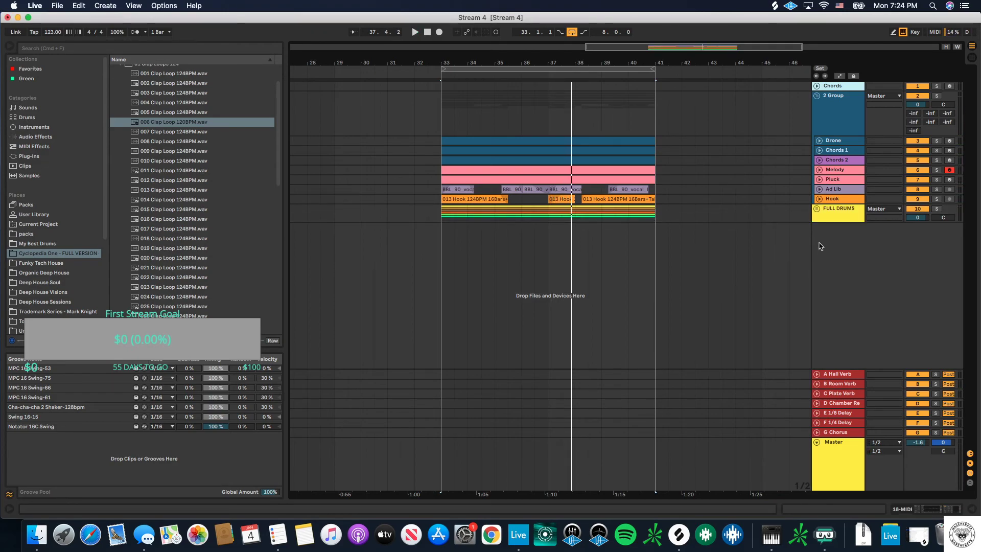
# Step: Move the new 18 MIDI track out of the FULL DRUMS group to sit below it, and show its devices
pyautogui.click(817, 209)
pyautogui.scroll(-2, 823, 301)
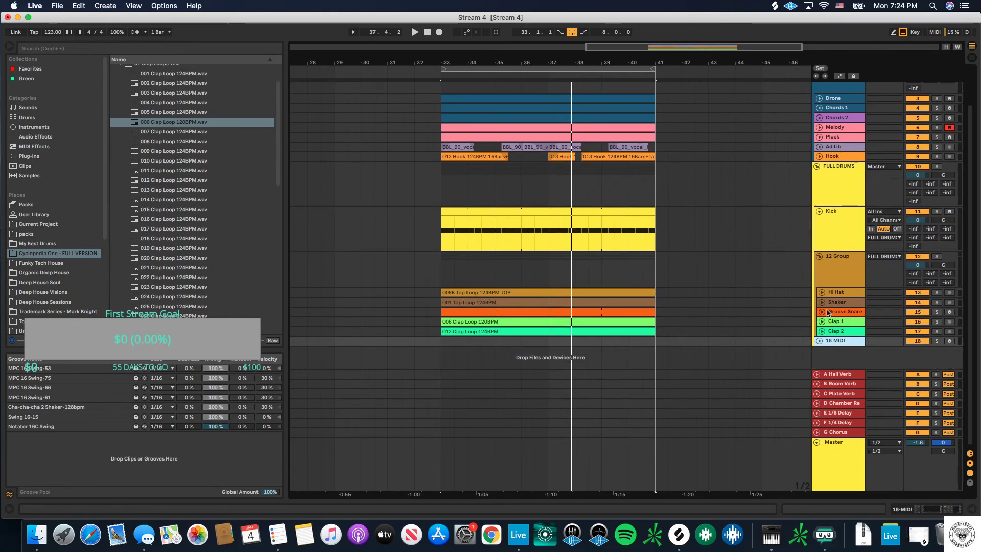
pyautogui.moveTo(829, 357); pyautogui.dragTo(837, 335)
pyautogui.click(832, 170)
pyautogui.click(817, 166)
pyautogui.click(816, 227)
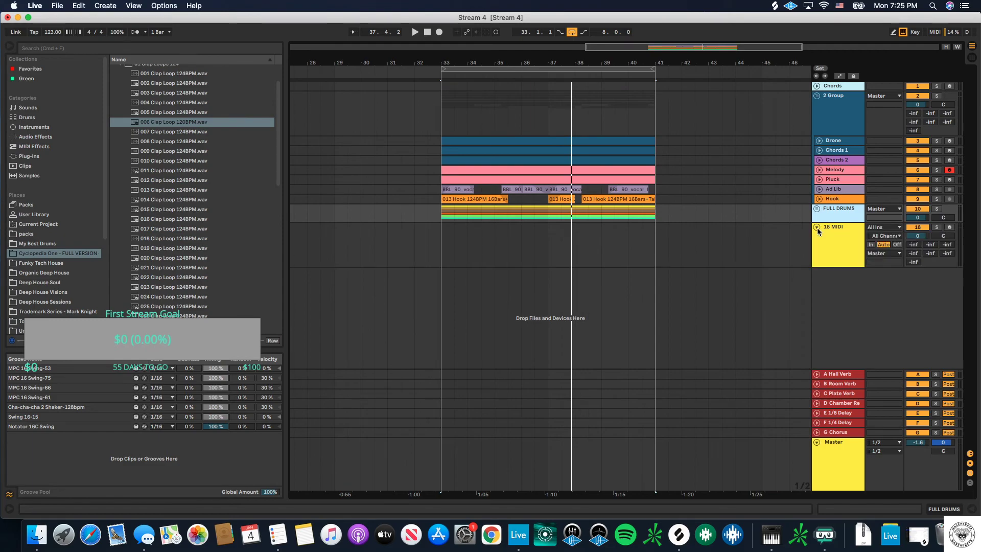
pyautogui.doubleClick(827, 238)
# Step: Open the Chords 1 clip and select the lowest notes A1, G1 and D1 in its first four bars
pyautogui.scroll(-2, 727, 201)
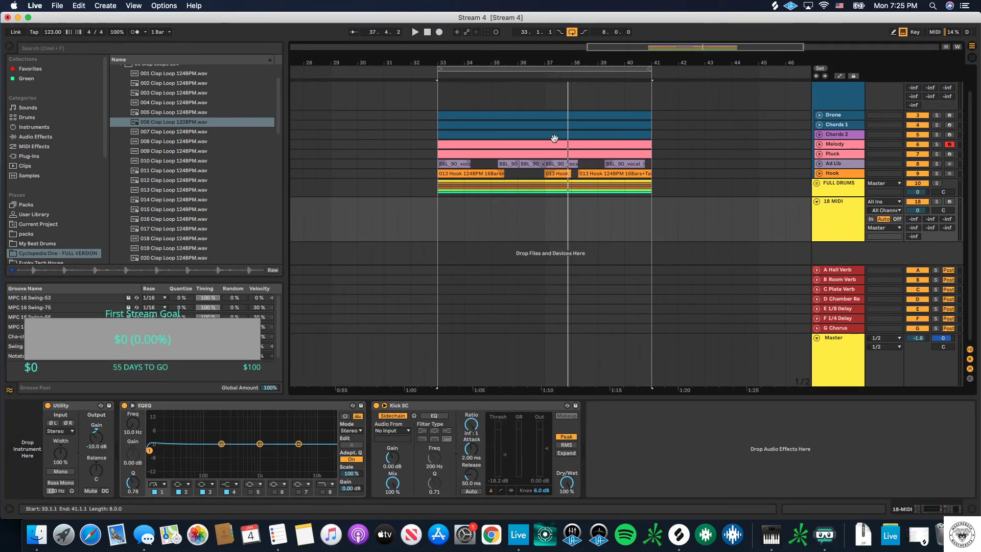
pyautogui.doubleClick(614, 126)
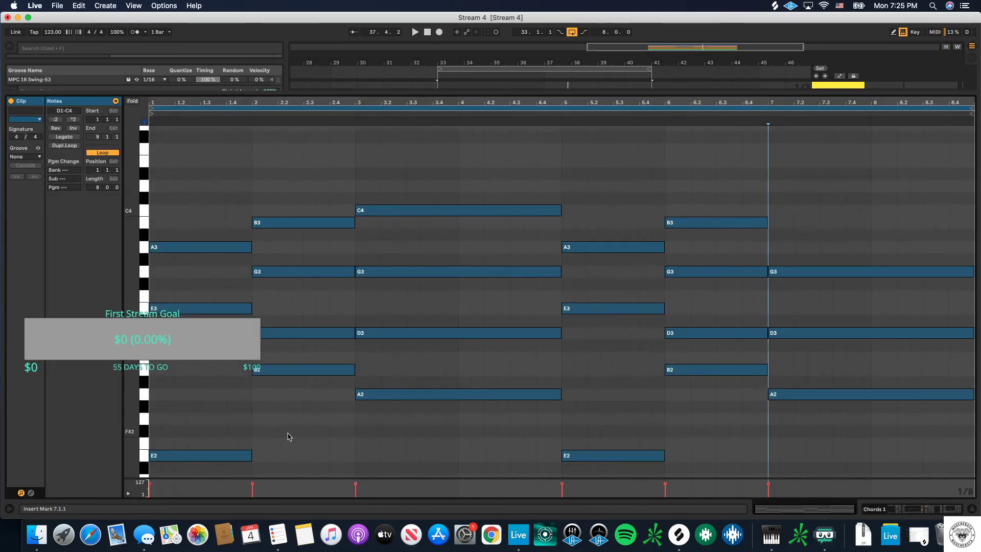
pyautogui.scroll(-3, 288, 434)
pyautogui.scroll(-7, 235, 316)
pyautogui.moveTo(223, 257); pyautogui.dragTo(559, 444)
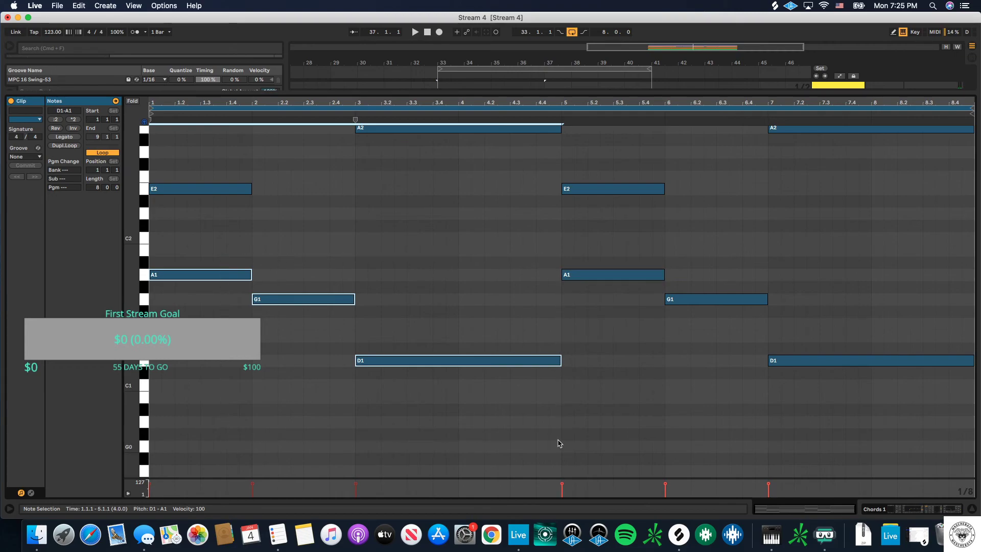
# Step: Create an empty four-bar MIDI clip on the 18 MIDI track from bar 33 to bar 37
pyautogui.click(970, 509)
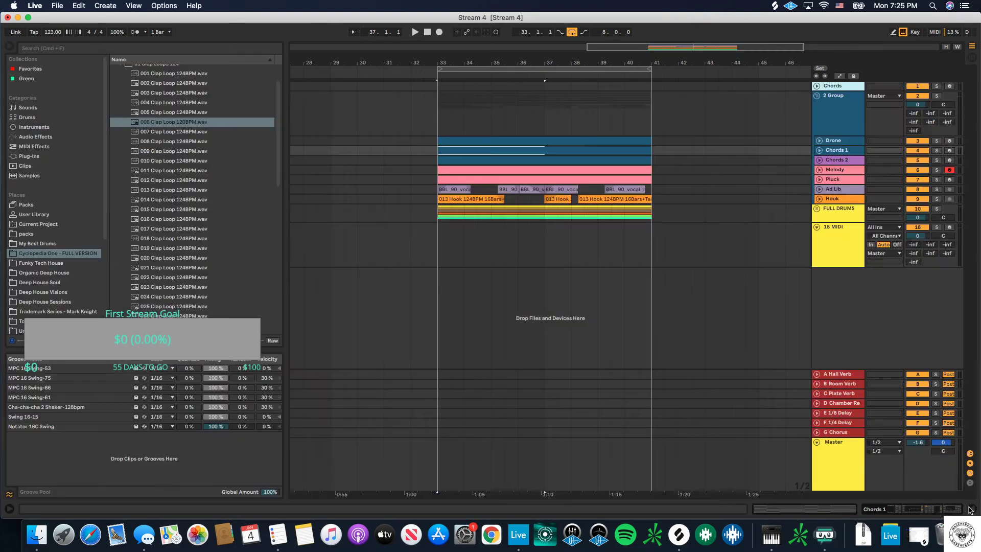
pyautogui.moveTo(444, 256); pyautogui.dragTo(545, 256)
pyautogui.press('super+shift+m')
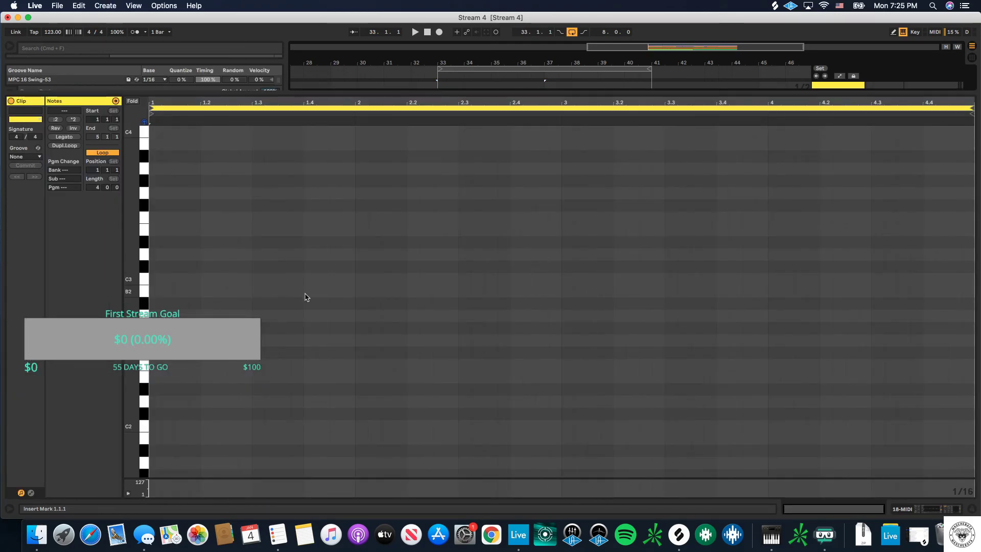
# Step: Paste the copied A1, G1 and D1 notes into the new clip and extend the looped clip to bar 41
pyautogui.press('super+v')
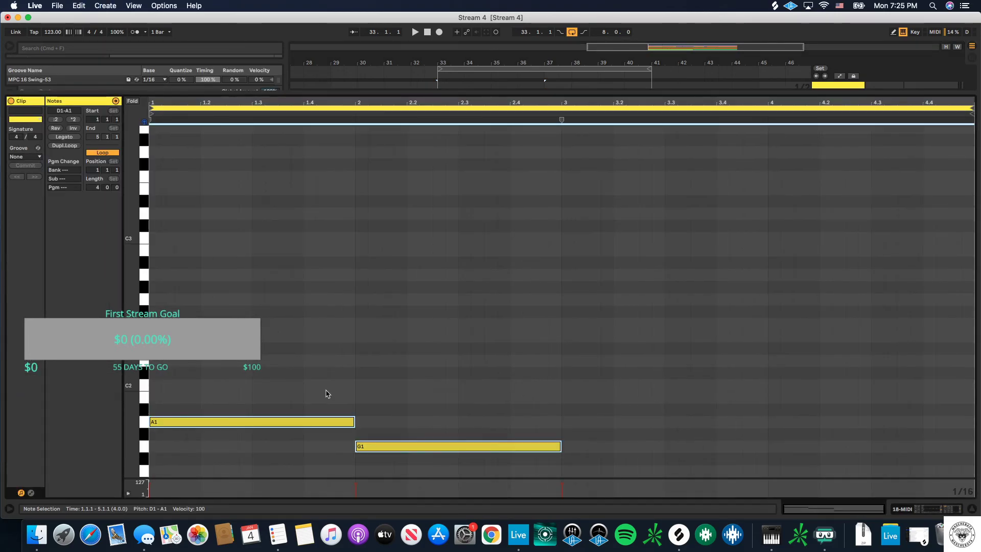
pyautogui.click(972, 509)
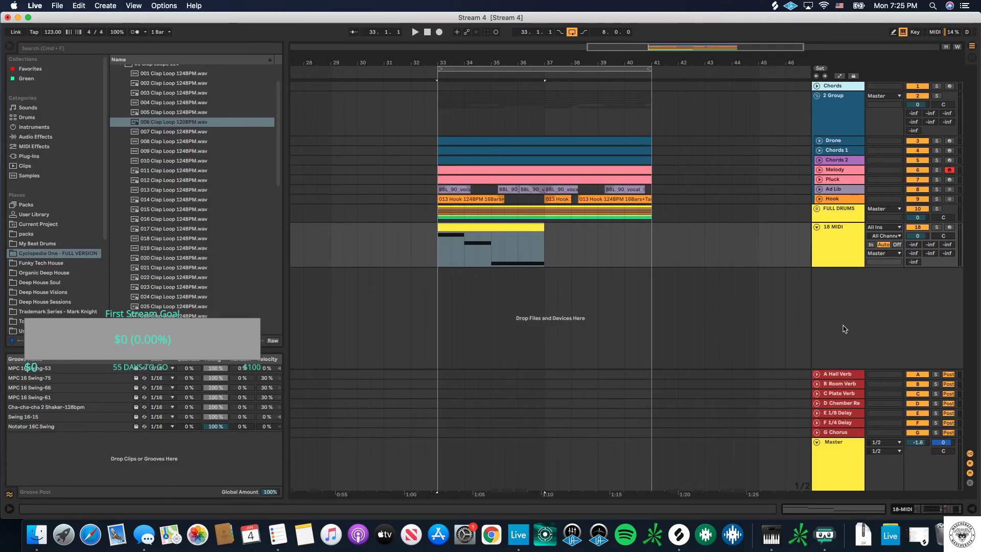
pyautogui.moveTo(541, 225); pyautogui.dragTo(652, 229)
# Step: Show the devices of the 18 MIDI track and load the u-he Diva Audio Unit instrument on it
pyautogui.doubleClick(836, 238)
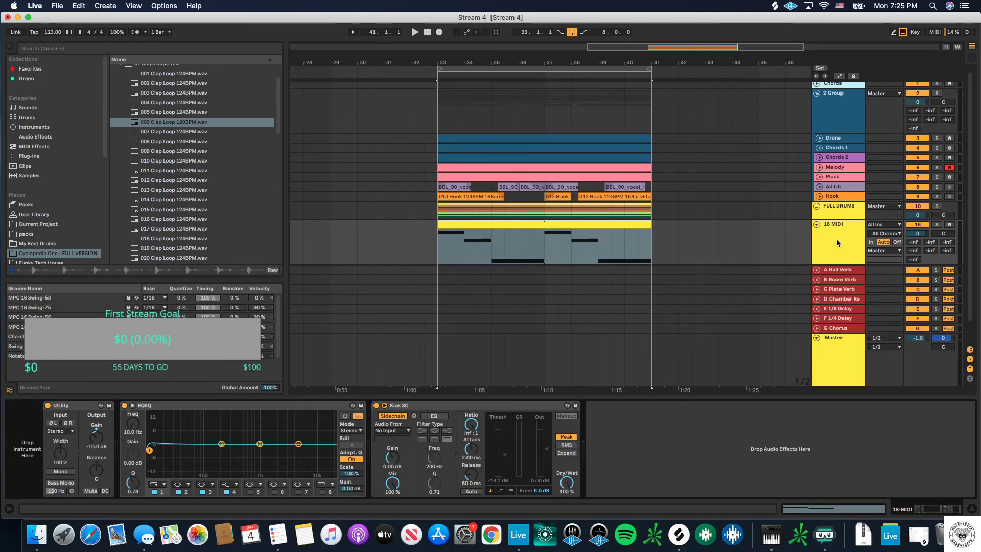
pyautogui.press('space')
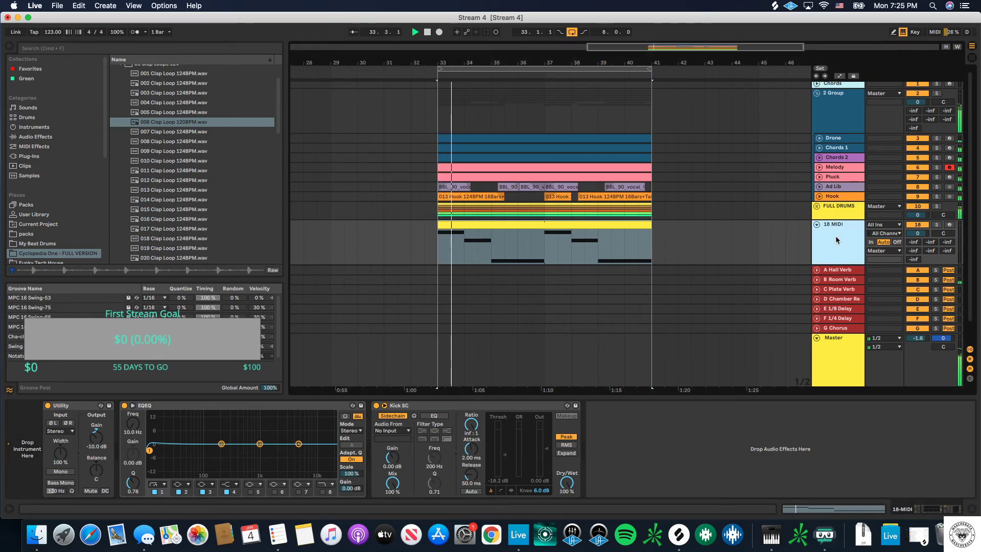
pyautogui.click(54, 157)
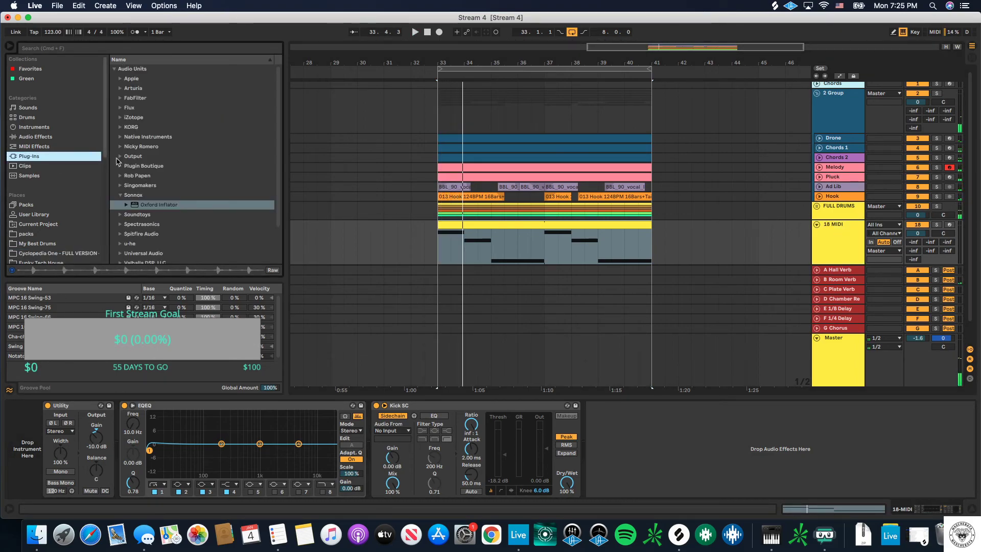
pyautogui.scroll(-2, 120, 169)
pyautogui.click(140, 202)
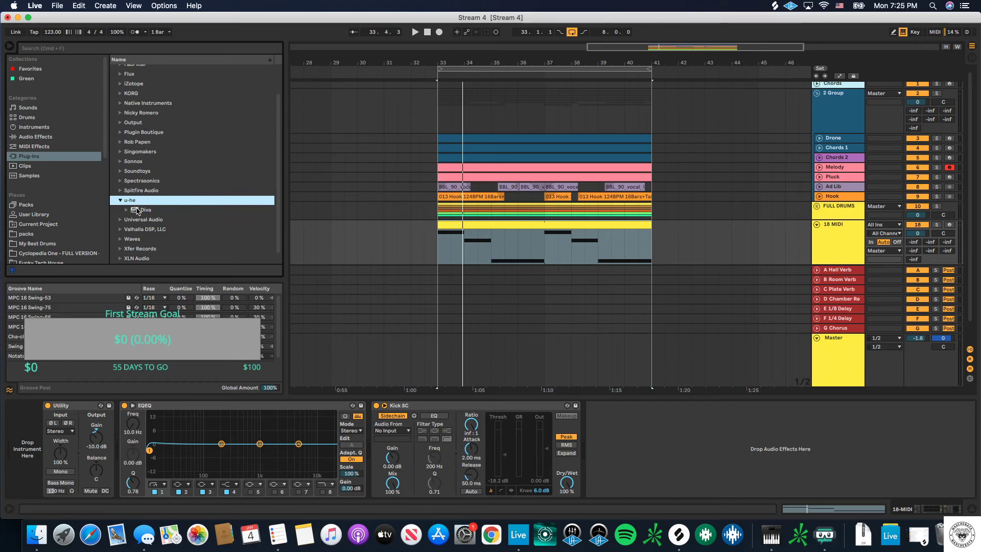
pyautogui.click(137, 210)
pyautogui.doubleClick(137, 211)
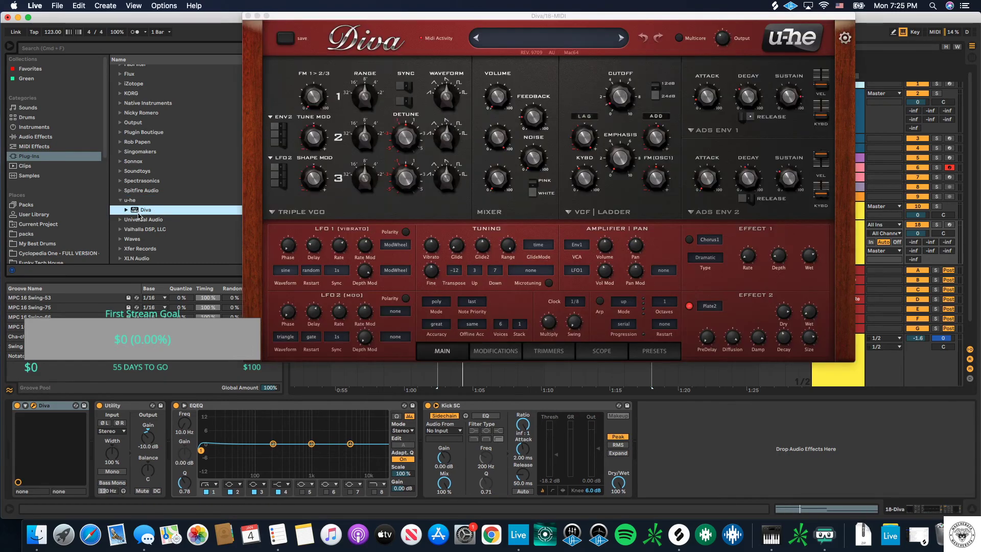
# Step: Solo the FULL DRUMS group during loop playback, and switch the solo to the Diva track
pyautogui.click(710, 98)
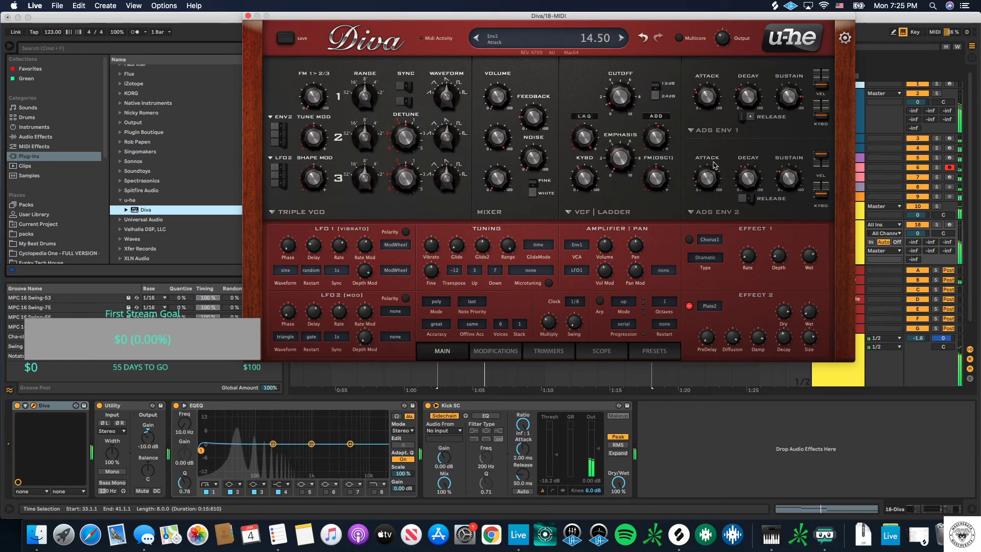
pyautogui.click(917, 225)
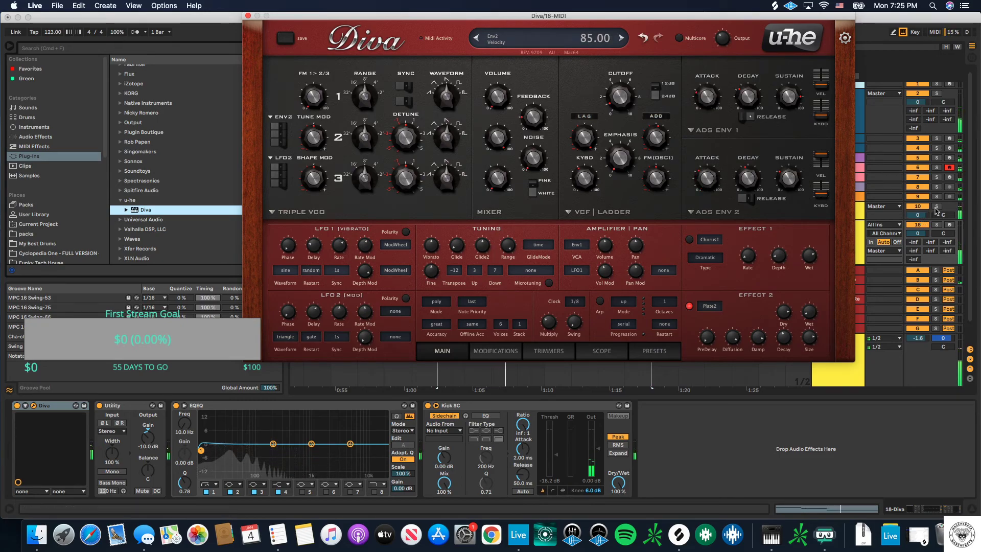
pyautogui.click(935, 206)
pyautogui.press('space')
pyautogui.press('space')
pyautogui.scroll(-2, 919, 205)
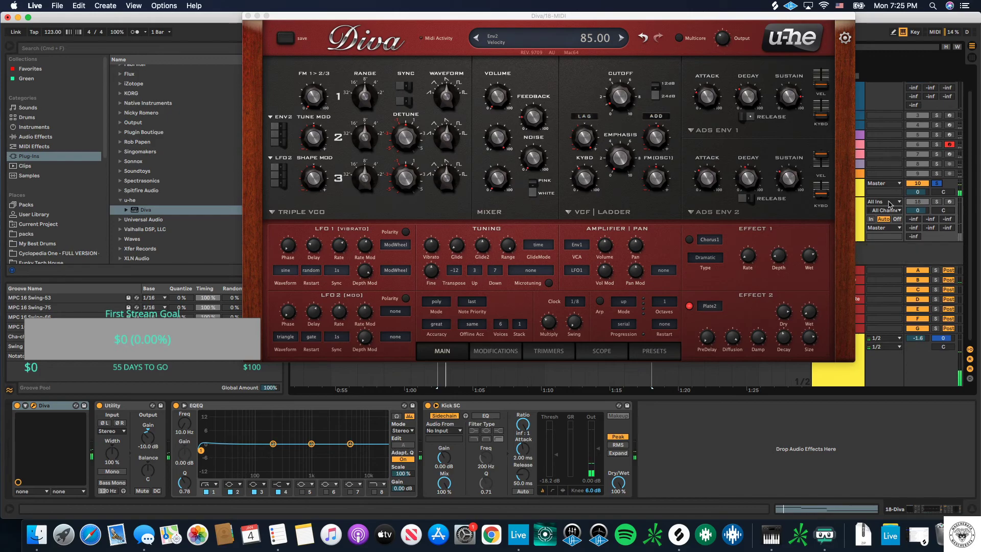
pyautogui.click(937, 203)
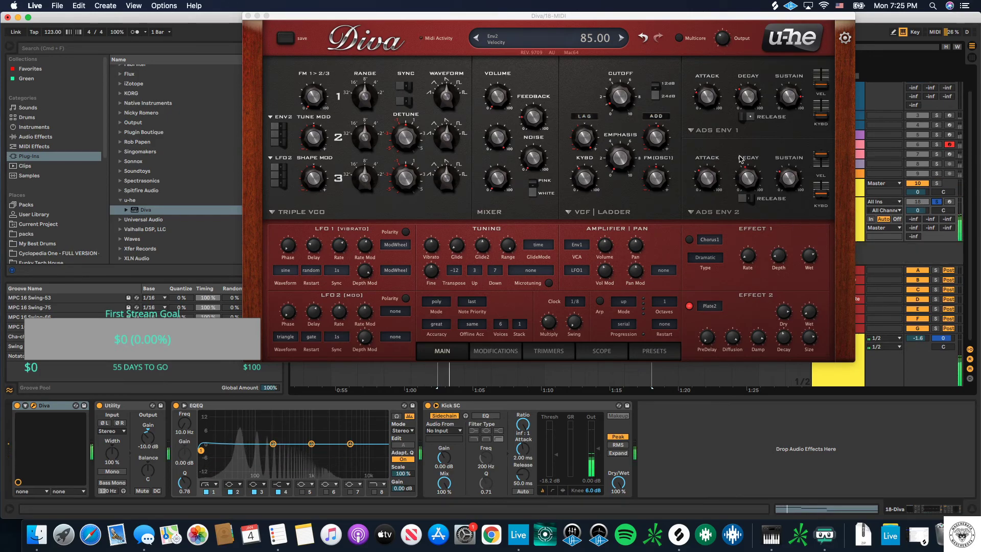
# Step: Try different attack settings on both Diva envelopes and adjust the filter's emphasis
pyautogui.moveTo(704, 96)
pyautogui.mouseDown()
pyautogui.moveTo(708, 78)
pyautogui.moveTo(708, 107)
pyautogui.mouseUp()
pyautogui.moveTo(709, 172); pyautogui.dragTo(733, 145)
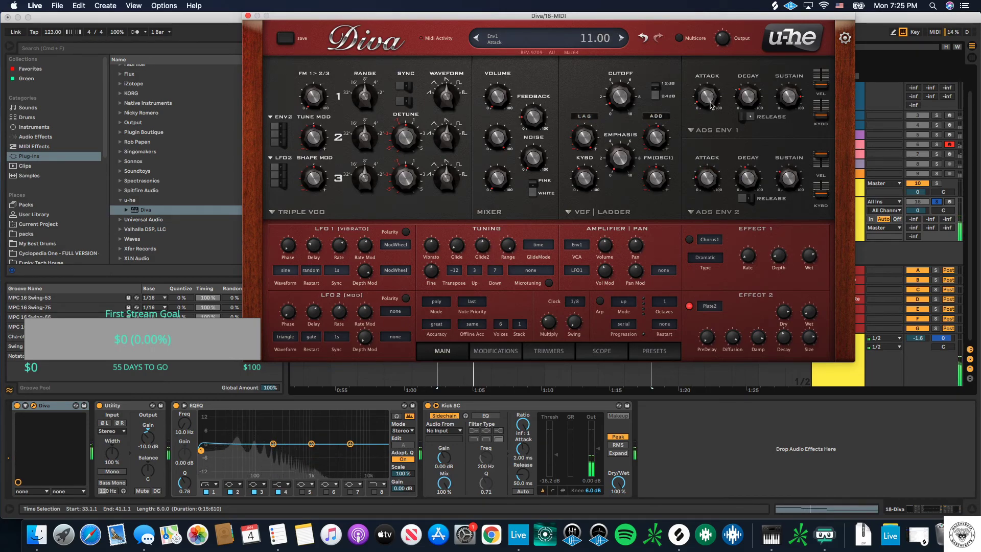
pyautogui.moveTo(708, 83); pyautogui.dragTo(710, 82)
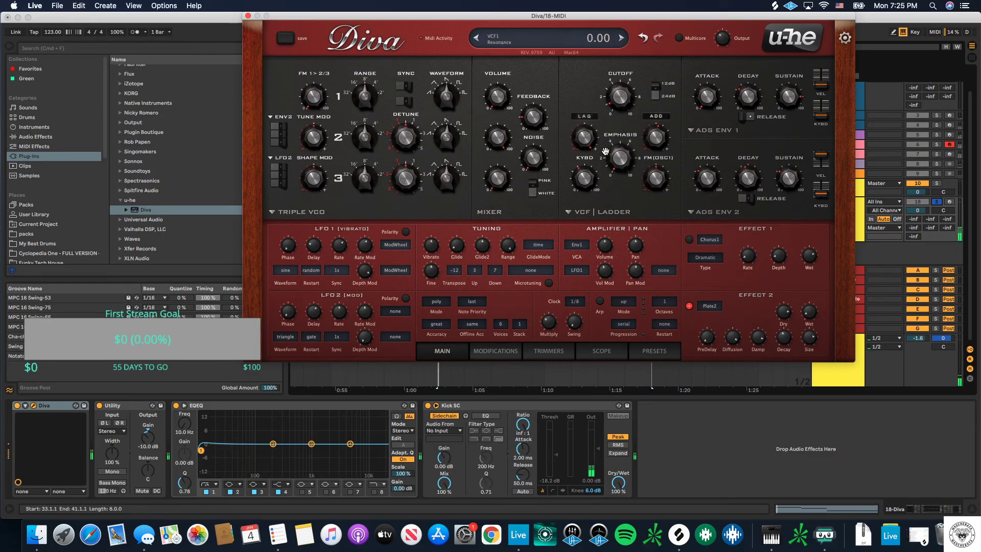
pyautogui.moveTo(619, 166); pyautogui.dragTo(657, 154)
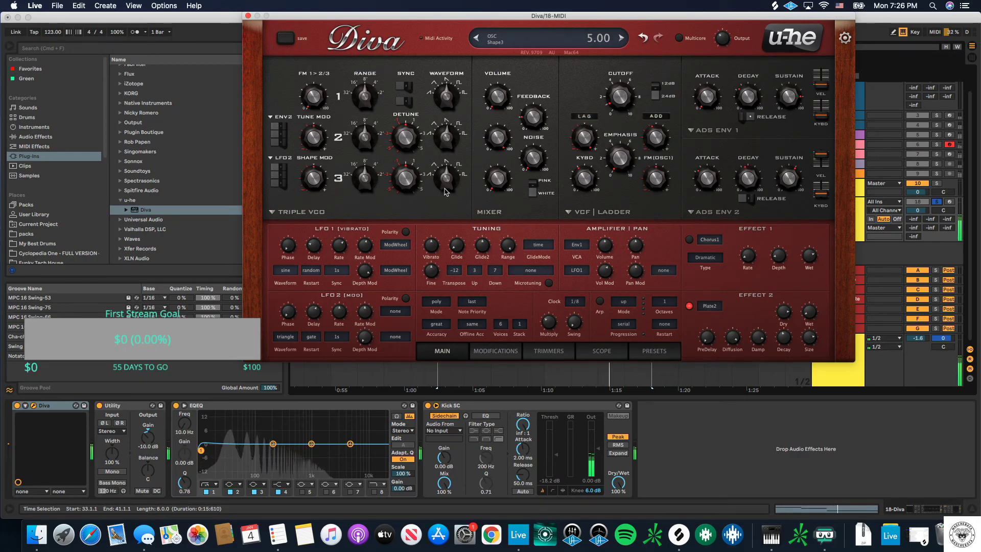
# Step: Try different waveforms and ranges on Diva's oscillators, with oscillator 1's volume at 87
pyautogui.moveTo(450, 169); pyautogui.dragTo(457, 118)
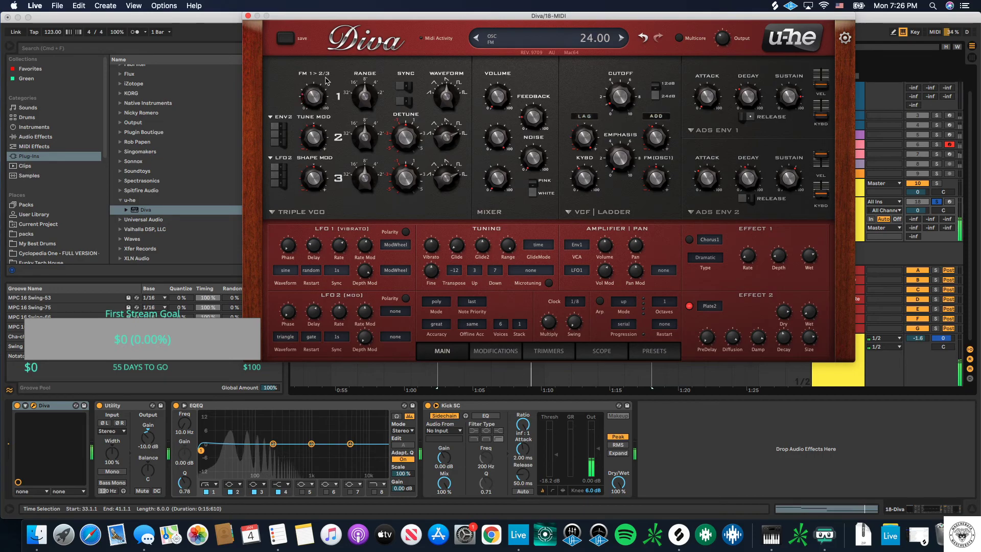
pyautogui.moveTo(365, 138); pyautogui.dragTo(379, 104)
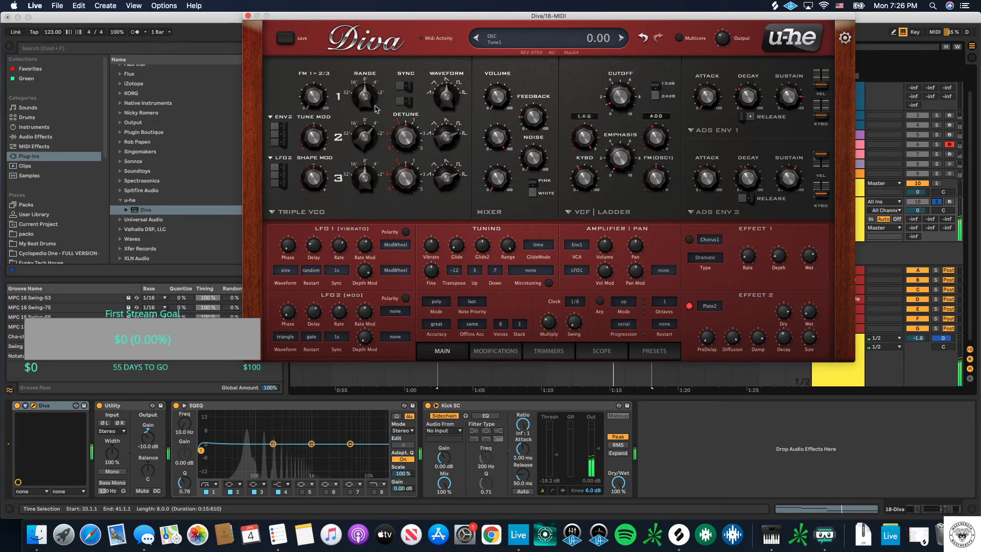
pyautogui.moveTo(505, 98); pyautogui.dragTo(506, 77)
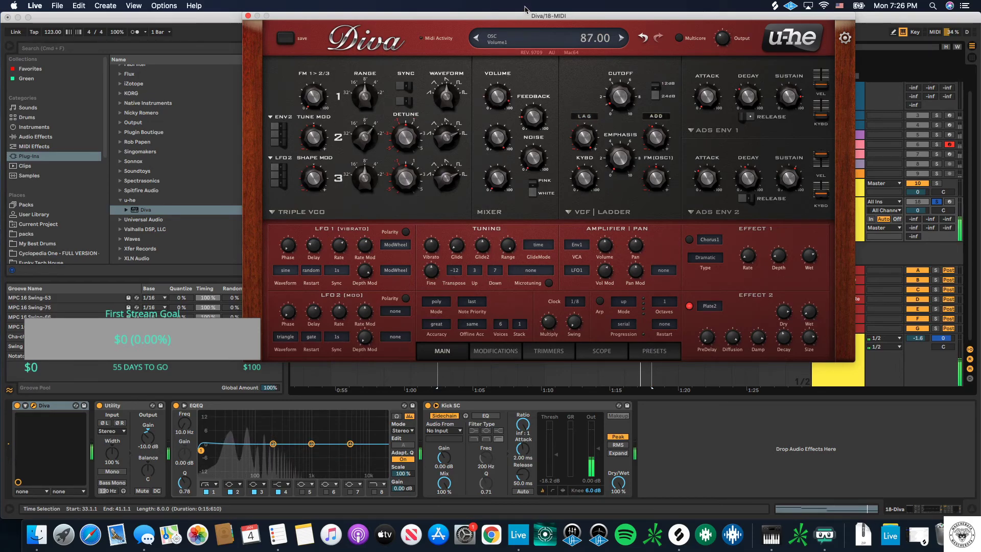
pyautogui.moveTo(438, 107); pyautogui.dragTo(448, 148)
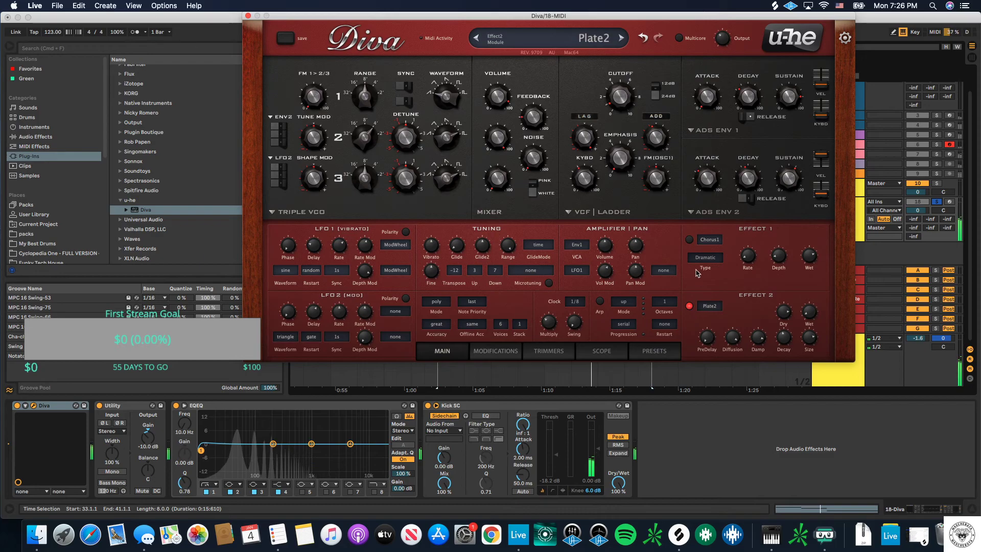
# Step: Set Diva's Effect 1 to Delay1 and try other filter emphasis, filter FM and envelope attack settings
pyautogui.click(700, 240)
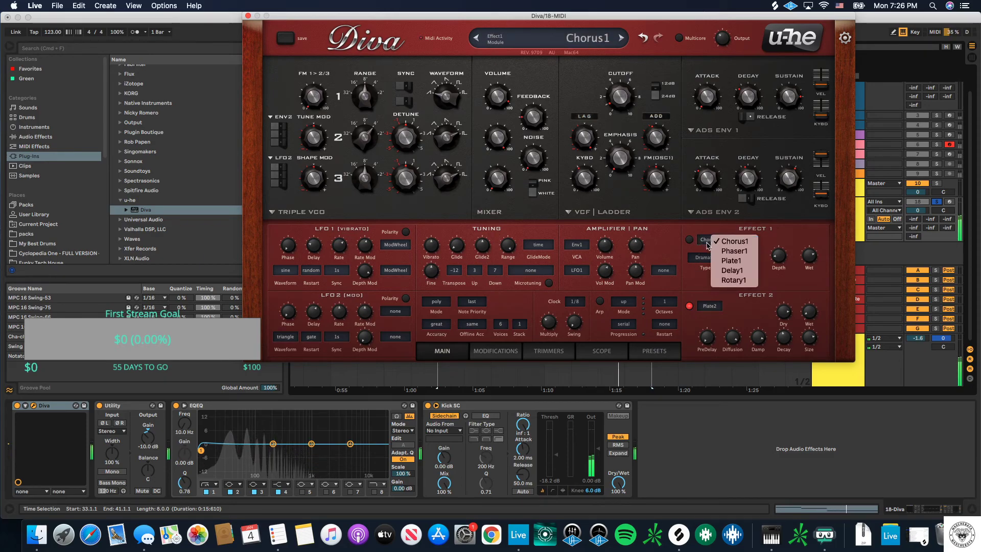
pyautogui.click(719, 270)
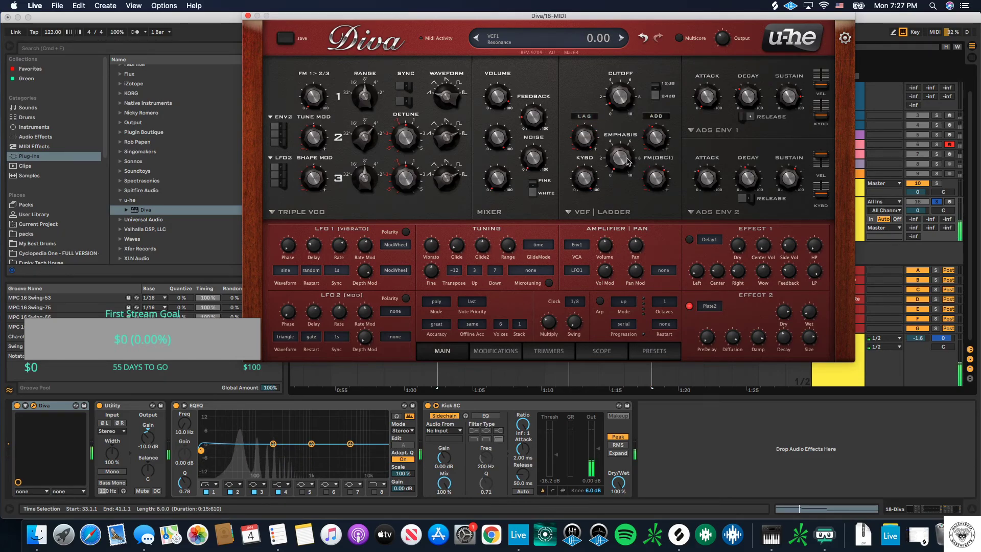
pyautogui.moveTo(631, 142); pyautogui.dragTo(635, 124)
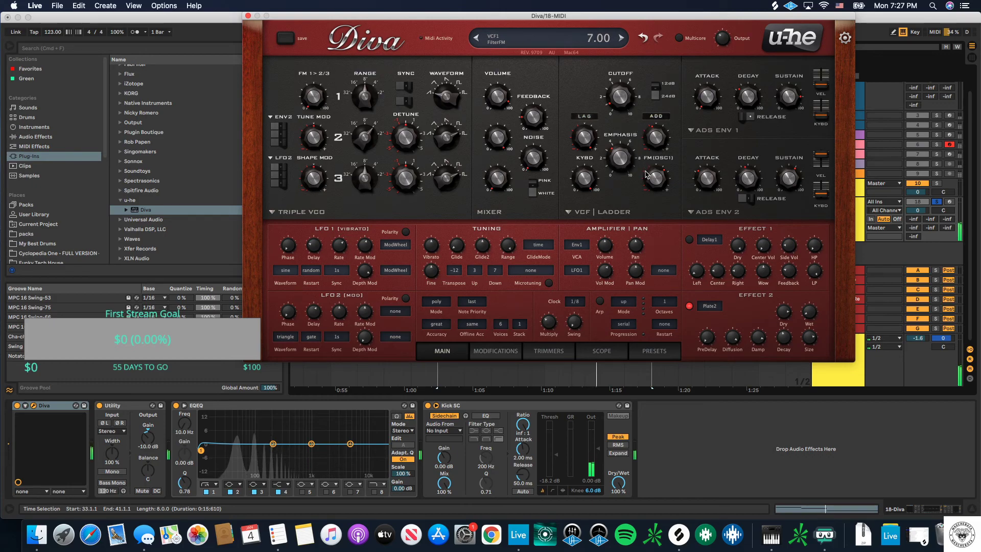
pyautogui.moveTo(627, 164); pyautogui.dragTo(633, 189)
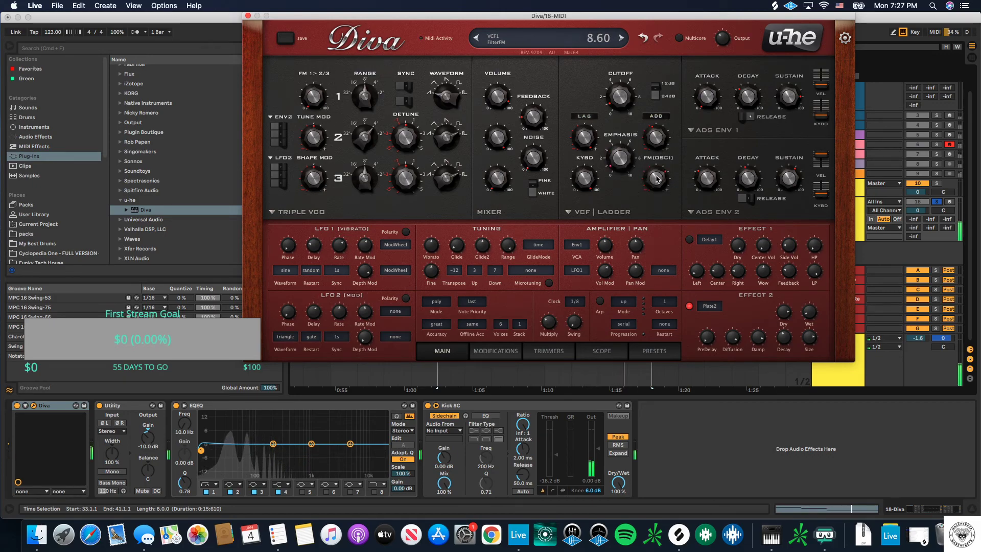
pyautogui.moveTo(664, 122); pyautogui.dragTo(660, 128)
pyautogui.scroll(15, 705, 168)
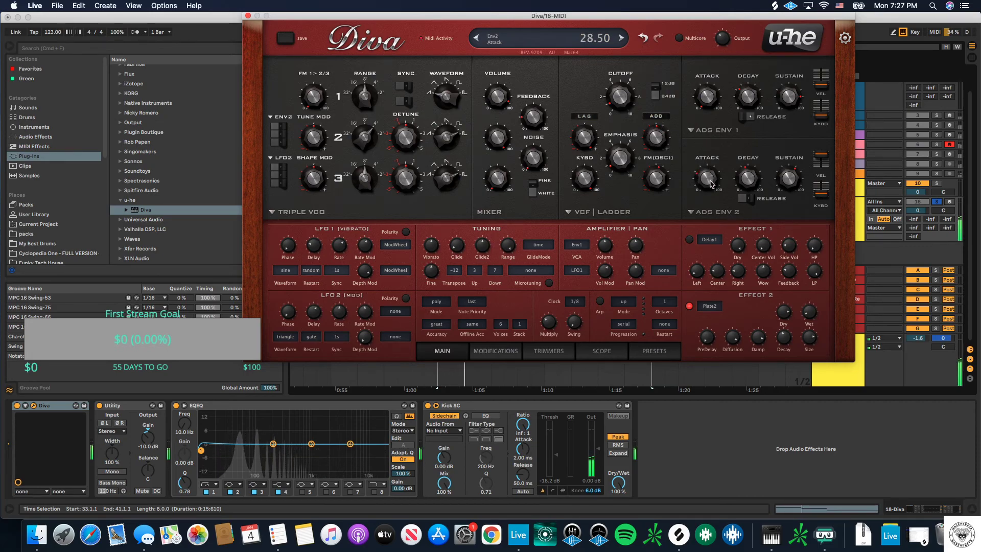
pyautogui.moveTo(370, 139); pyautogui.dragTo(372, 181)
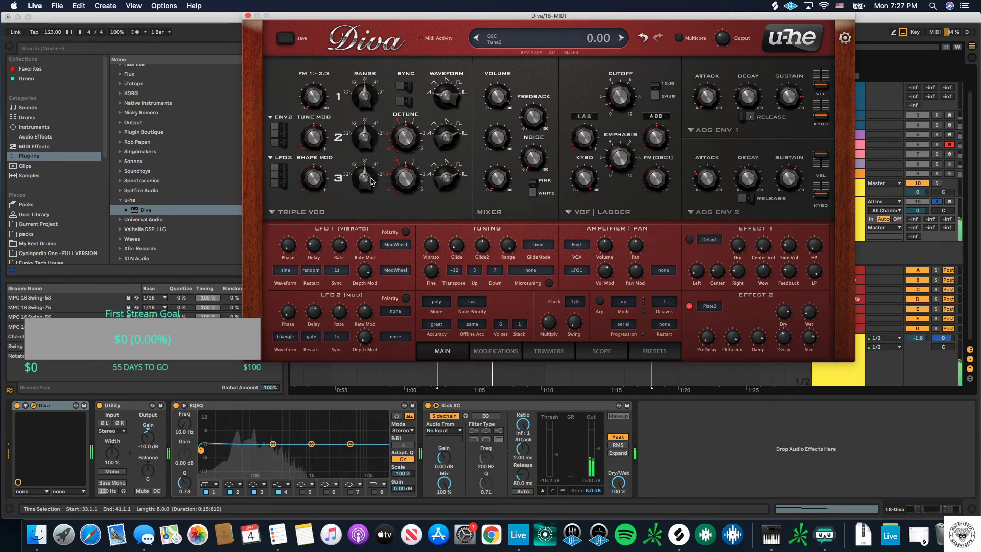
# Step: Audition the BTD_BS_AtmosPluck, Bandit, Based and Choke bass presets from Diva's PML preset folder
pyautogui.click(649, 353)
pyautogui.click(341, 179)
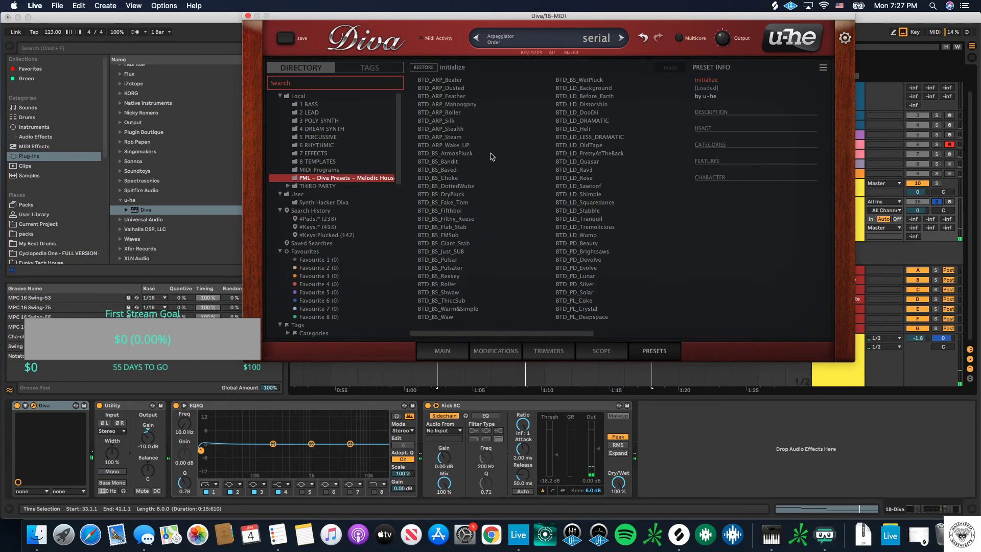
pyautogui.click(448, 155)
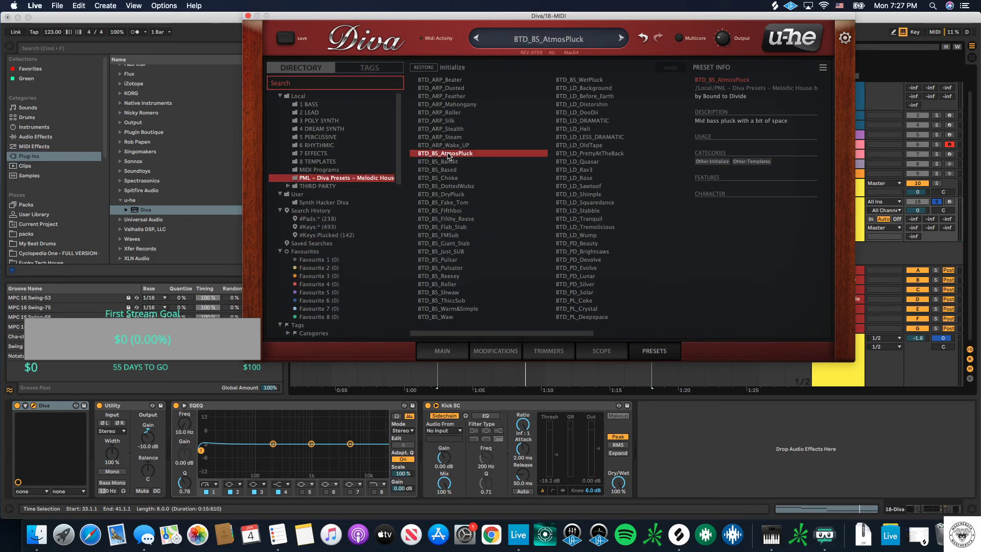
pyautogui.click(448, 161)
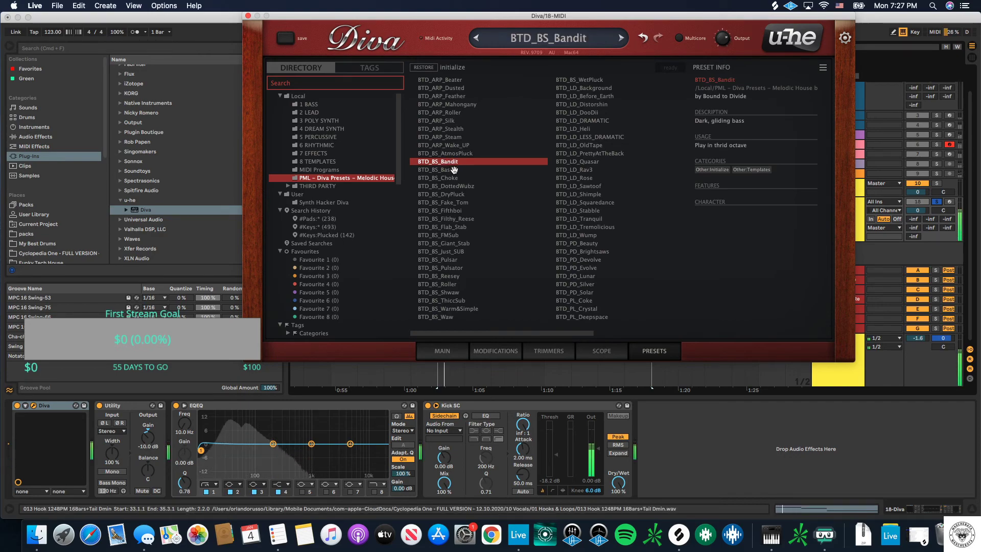
pyautogui.click(460, 169)
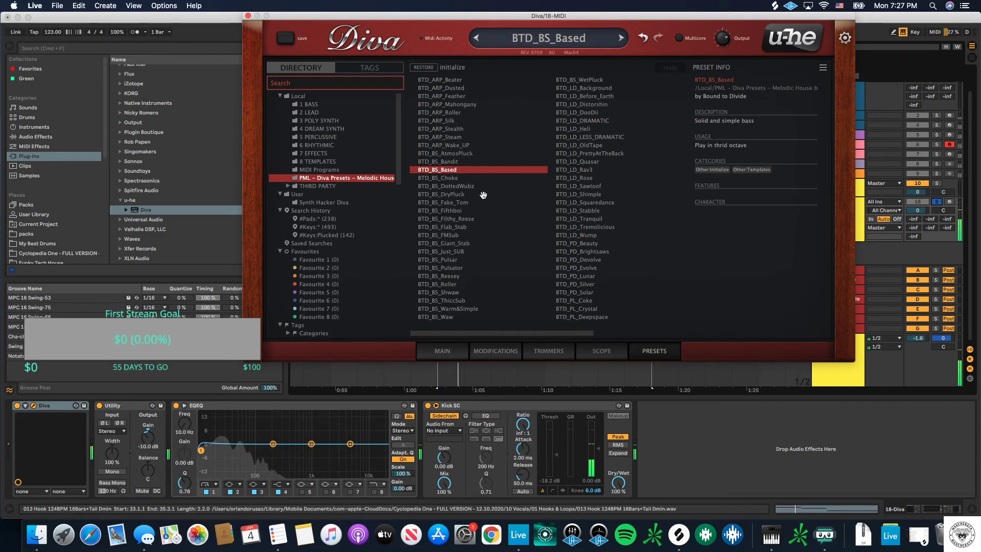
pyautogui.click(458, 179)
pyautogui.press('space')
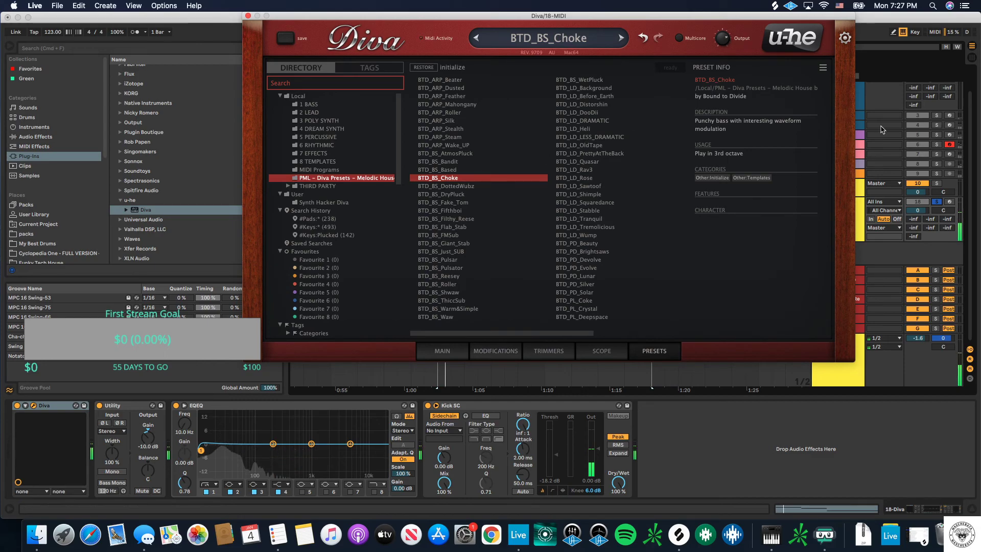
# Step: Close the Diva window, open the bass clip, transpose all its notes up one octave and play it back
pyautogui.click(888, 106)
pyautogui.press('Down')
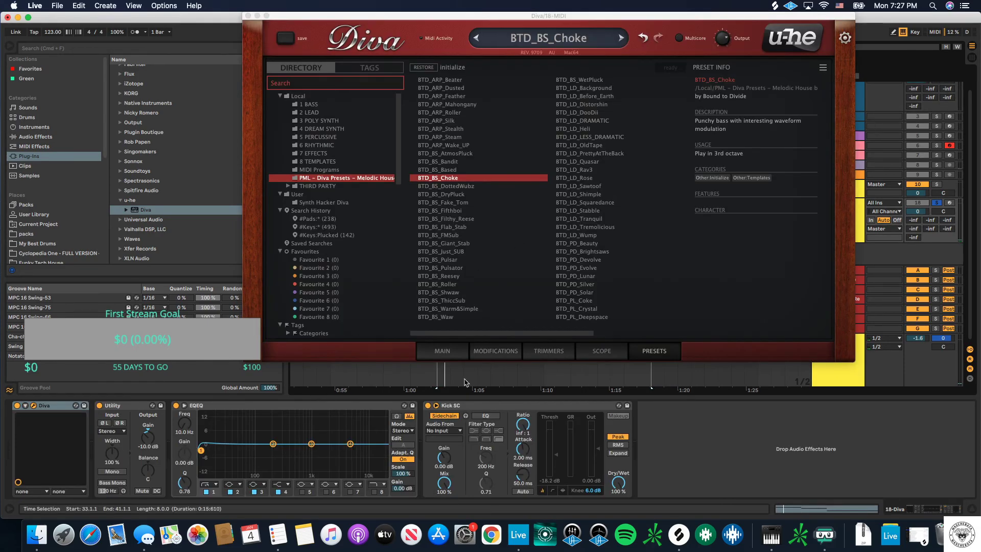
pyautogui.click(248, 16)
pyautogui.doubleClick(458, 264)
pyautogui.press('super+a')
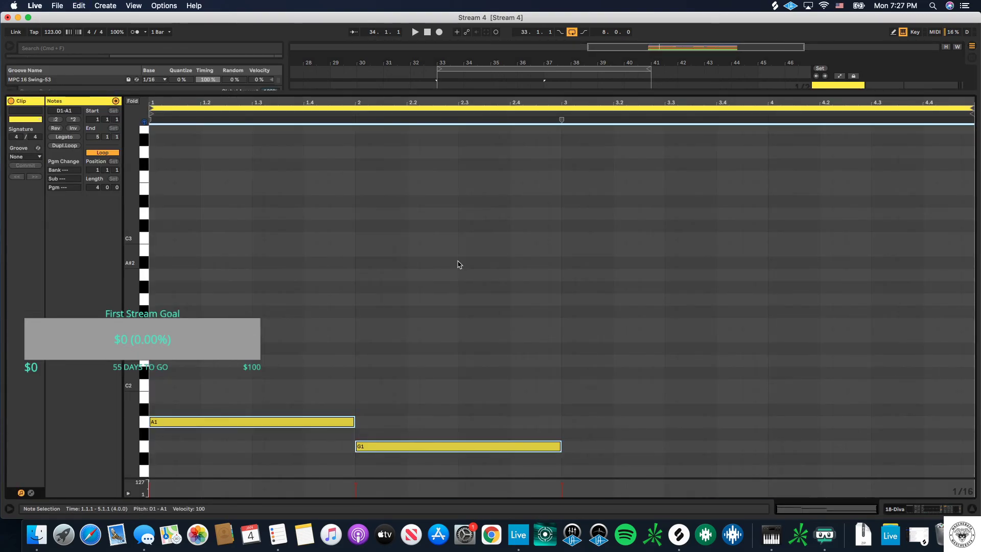
pyautogui.hotkey('shift', 'Up')
pyautogui.press('space')
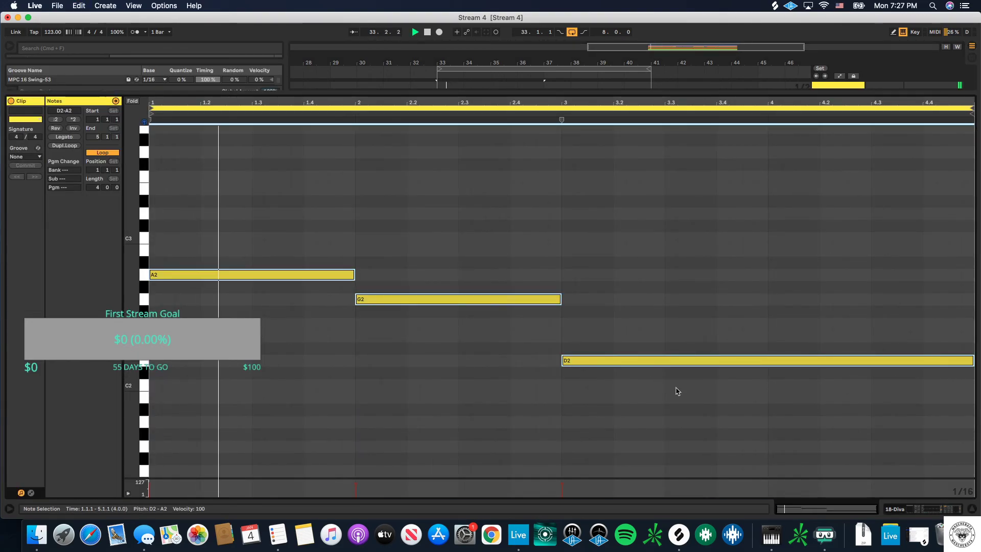
# Step: Reopen Diva on the bass track and load the BTD_BS_Fake_Tom preset from the PML preset folder
pyautogui.click(971, 508)
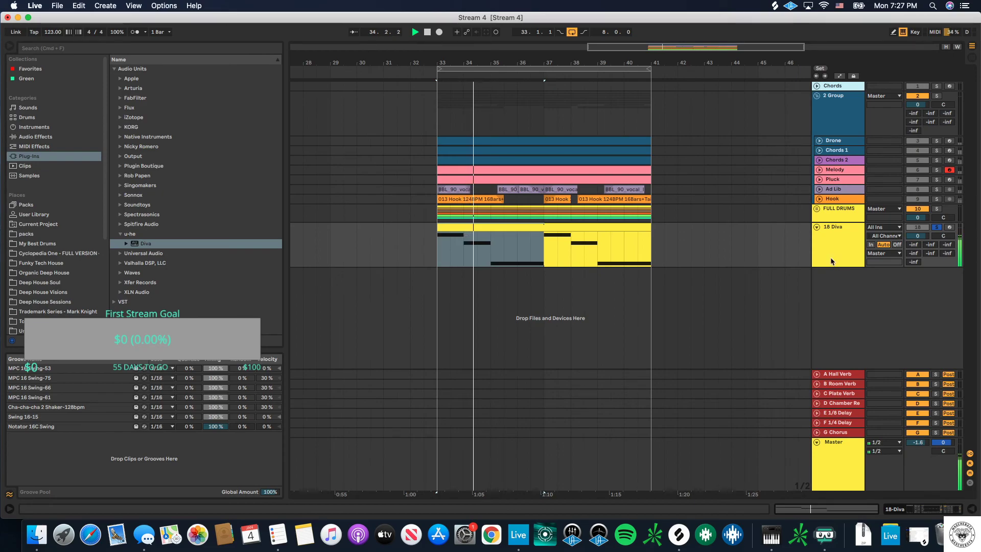
pyautogui.doubleClick(829, 255)
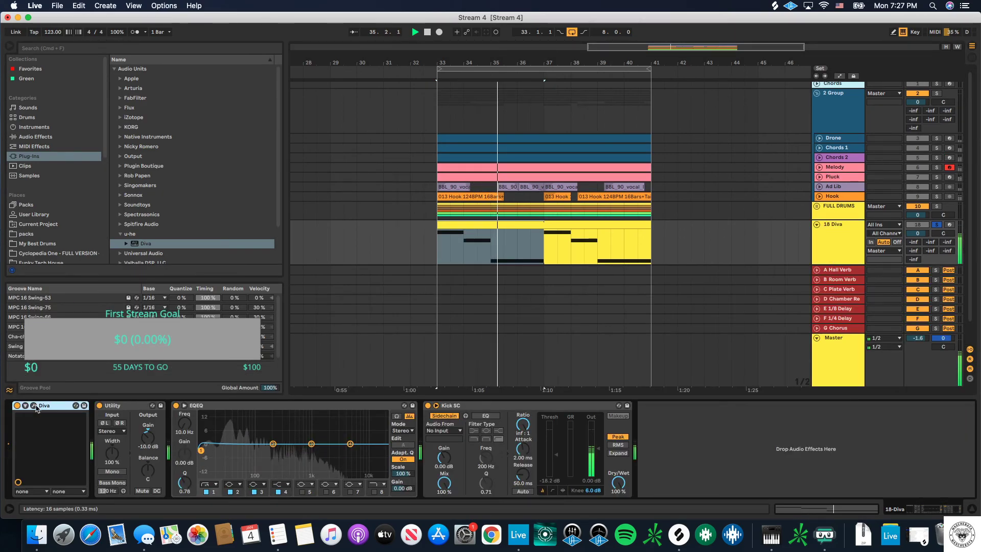
pyautogui.click(34, 406)
pyautogui.click(347, 177)
pyautogui.click(462, 202)
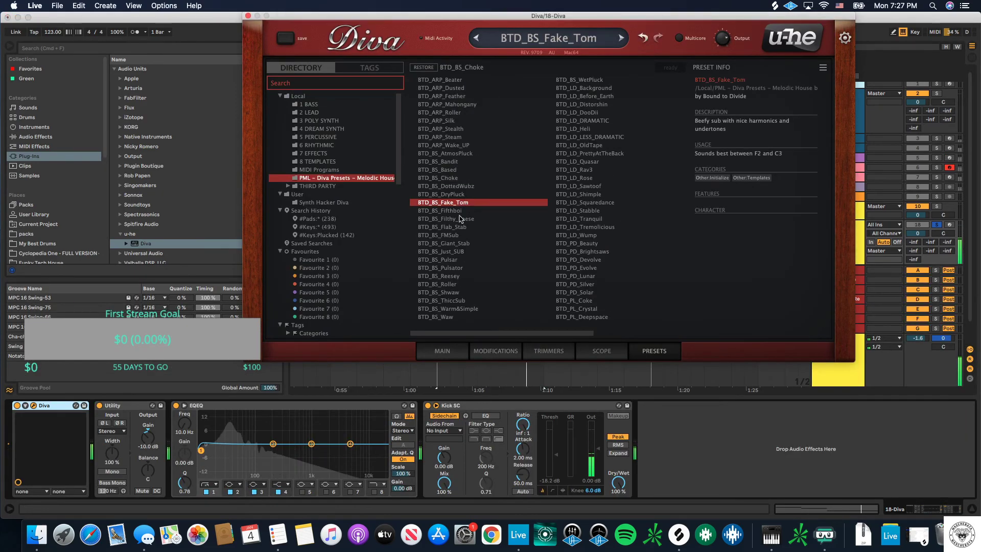
# Step: Audition the BTD_BS_Filthy_Reese, FMSub, Just_SUB, Shwaw and Warm&Simple bass presets from Diva's PML preset folder
pyautogui.click(461, 350)
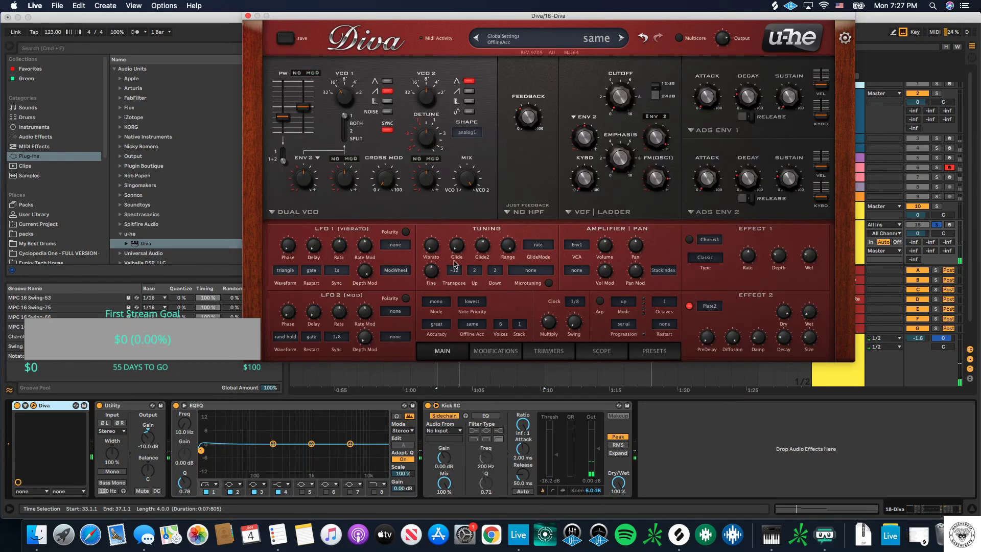
pyautogui.click(644, 352)
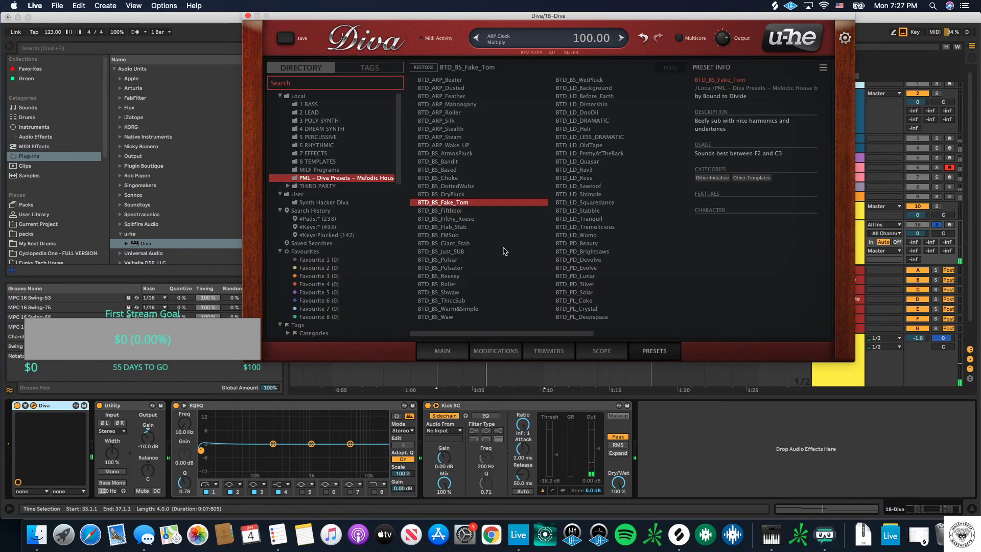
pyautogui.click(453, 219)
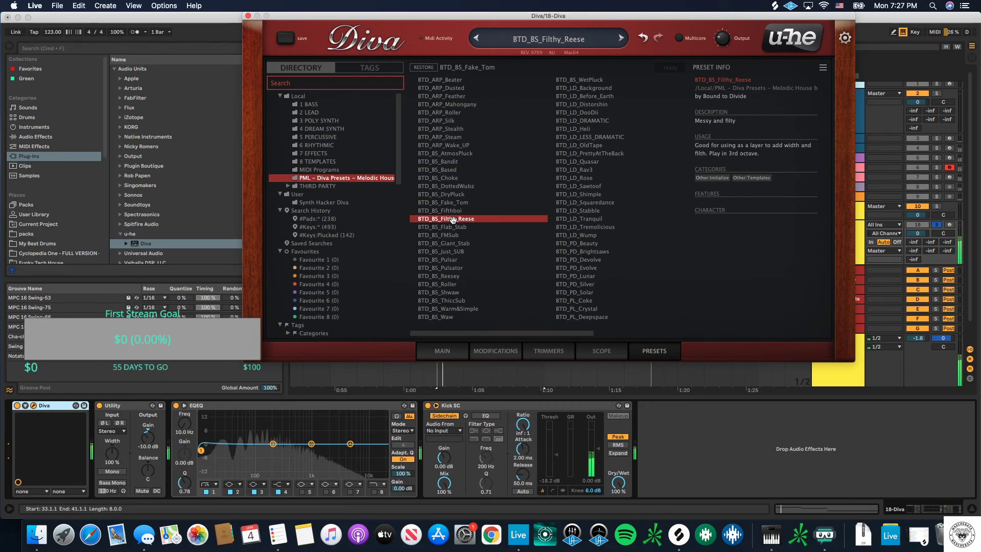
pyautogui.click(454, 234)
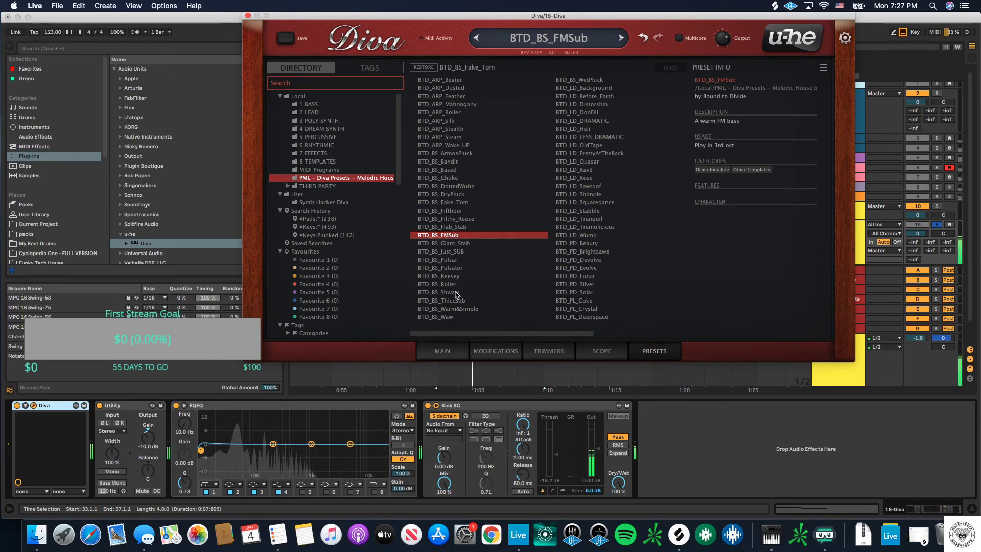
pyautogui.click(457, 251)
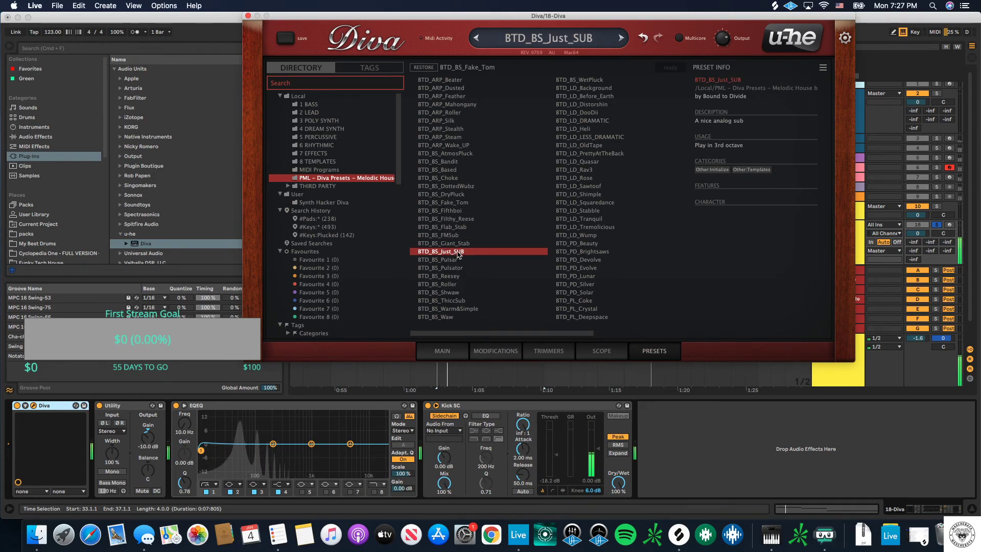
pyautogui.click(453, 293)
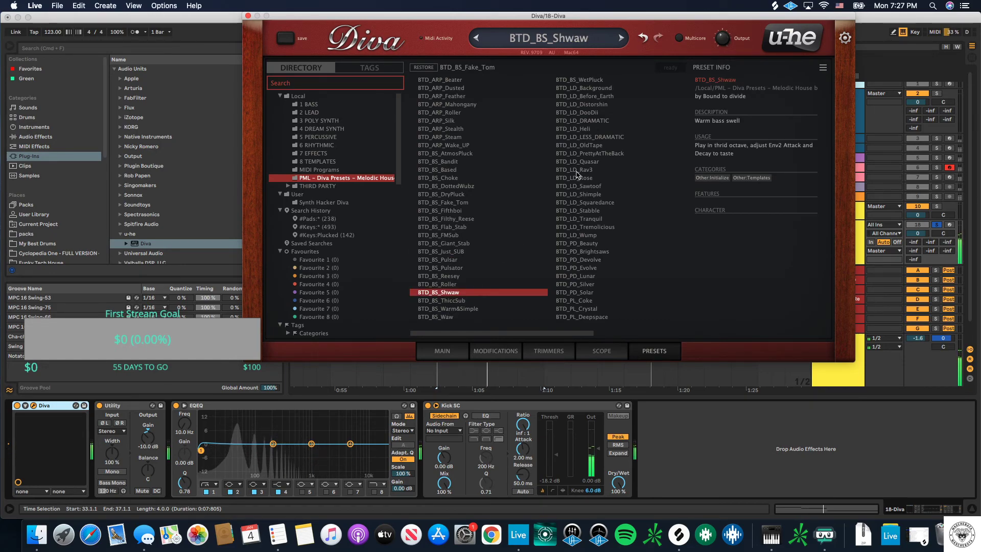
pyautogui.click(453, 309)
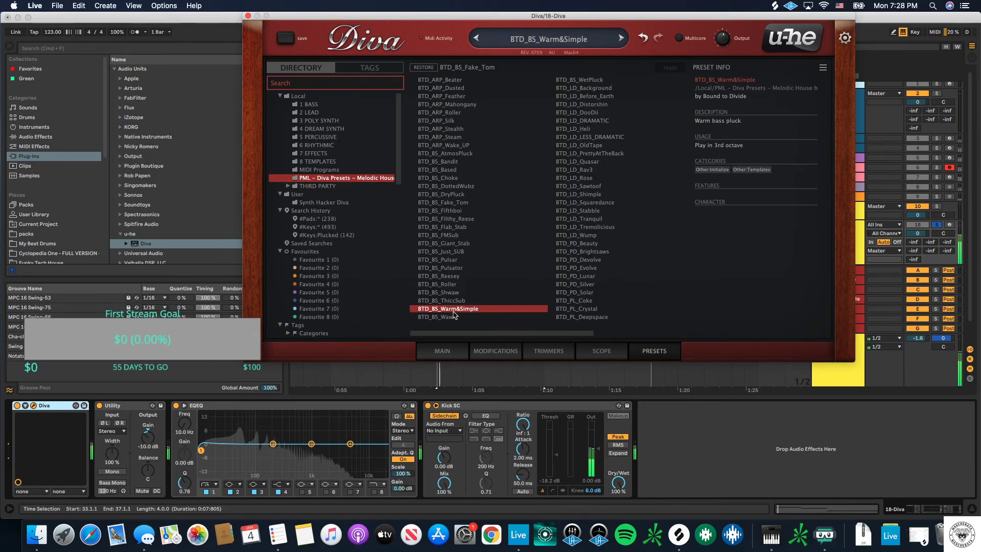
# Step: Try a different filter cutoff on the BTD_BS_Warm&Simple preset and return to Diva's preset browser
pyautogui.click(453, 351)
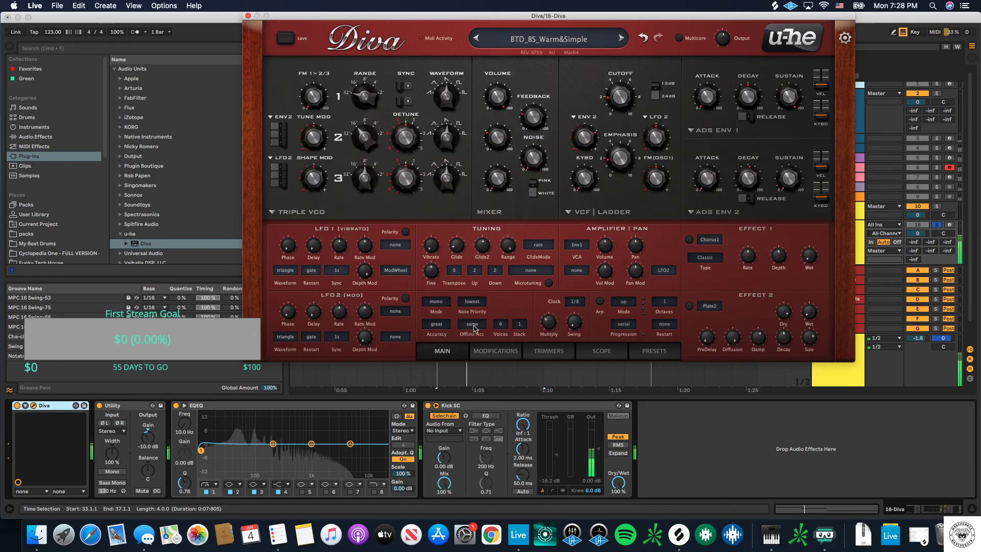
pyautogui.moveTo(635, 77); pyautogui.dragTo(630, 102)
pyautogui.click(644, 351)
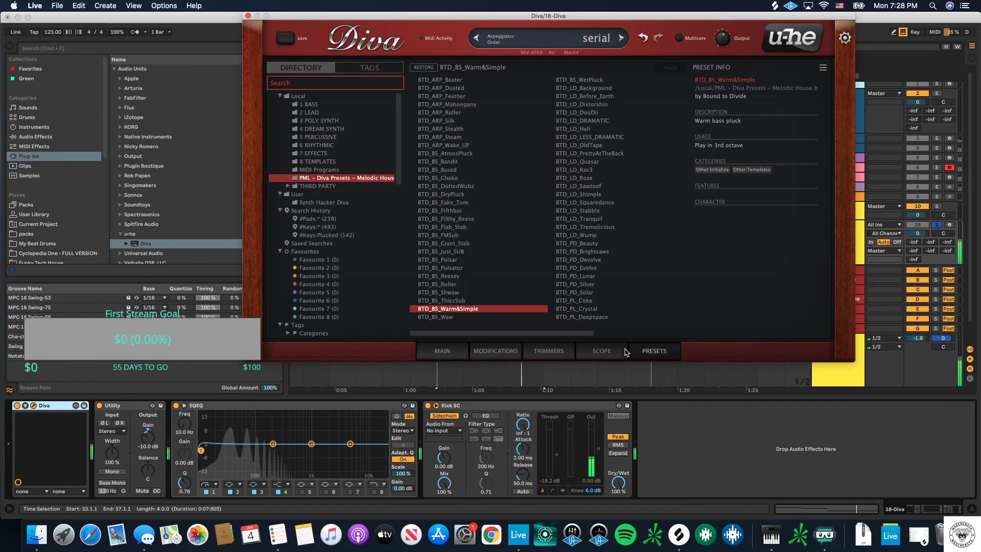
# Step: Load the BTD_BS_Waw preset in Diva, unsolo the bass track to hear it in the mix and close the plug-in window
pyautogui.click(460, 318)
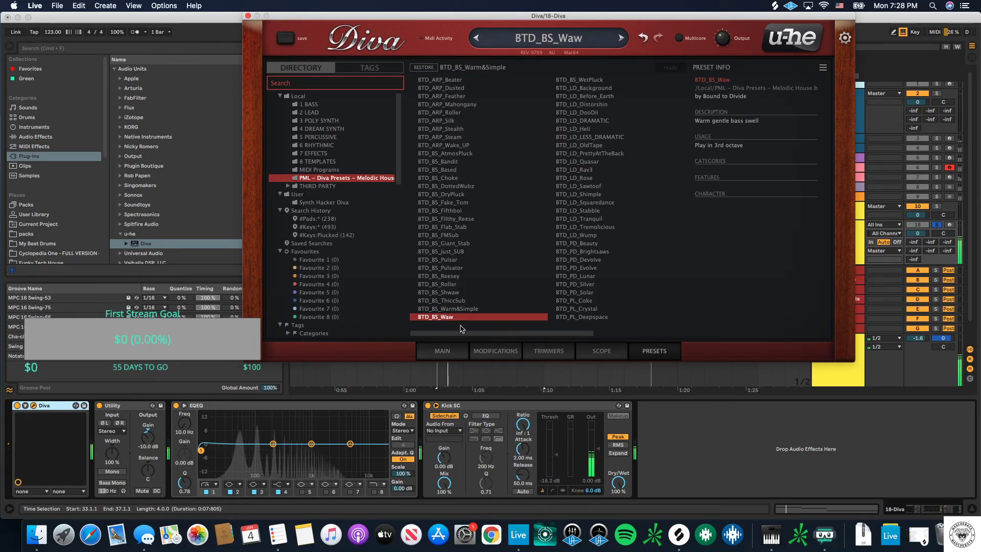
pyautogui.click(461, 351)
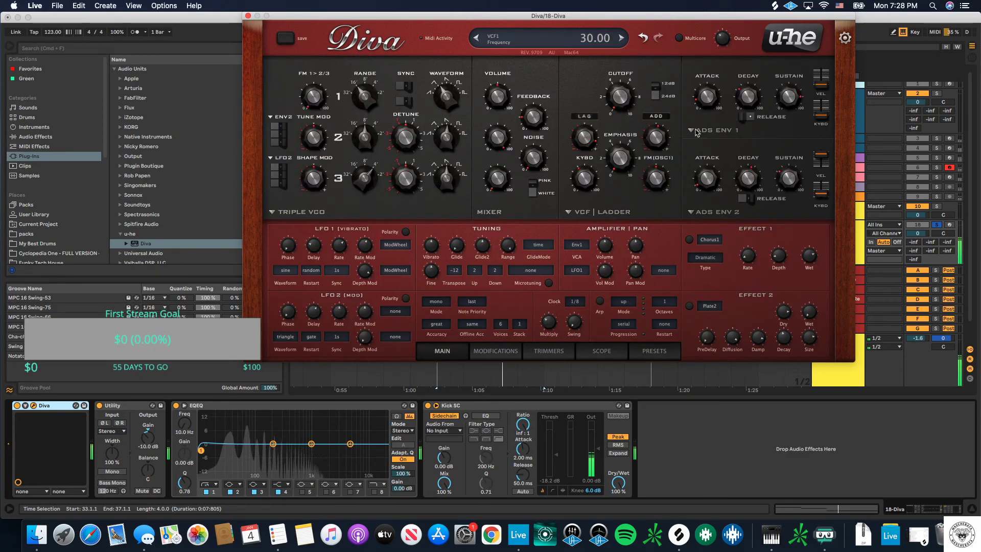
pyautogui.click(939, 228)
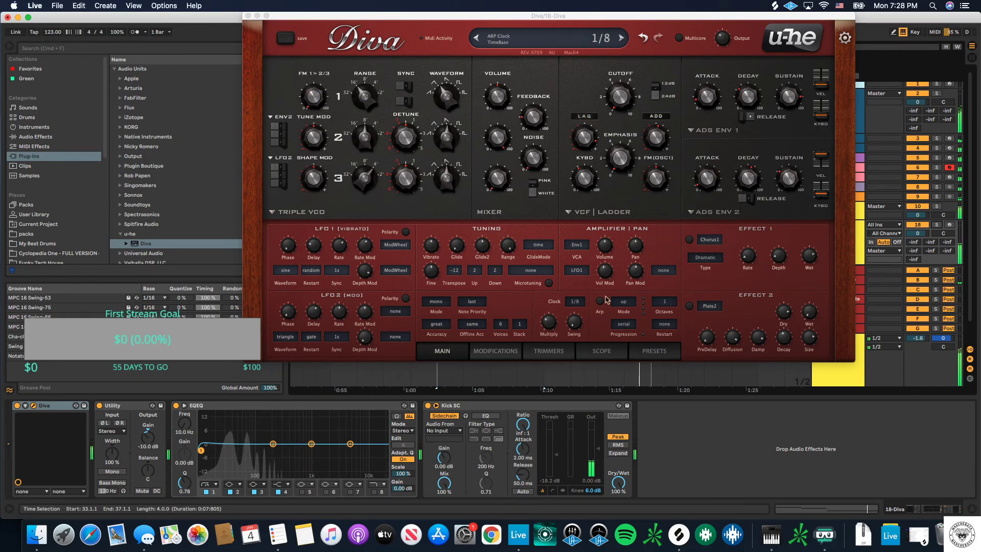
pyautogui.click(248, 16)
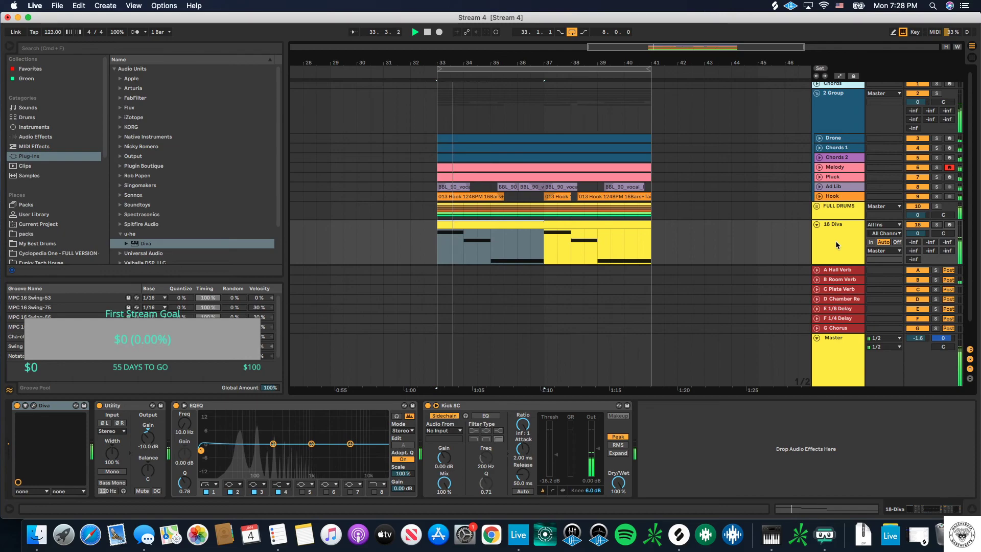
# Step: Raise the EQEQ low-cut frequency on the 18 Diva track to 35.2 Hz and duplicate the track
pyautogui.scroll(-2, 826, 188)
pyautogui.moveTo(202, 450); pyautogui.dragTo(231, 450)
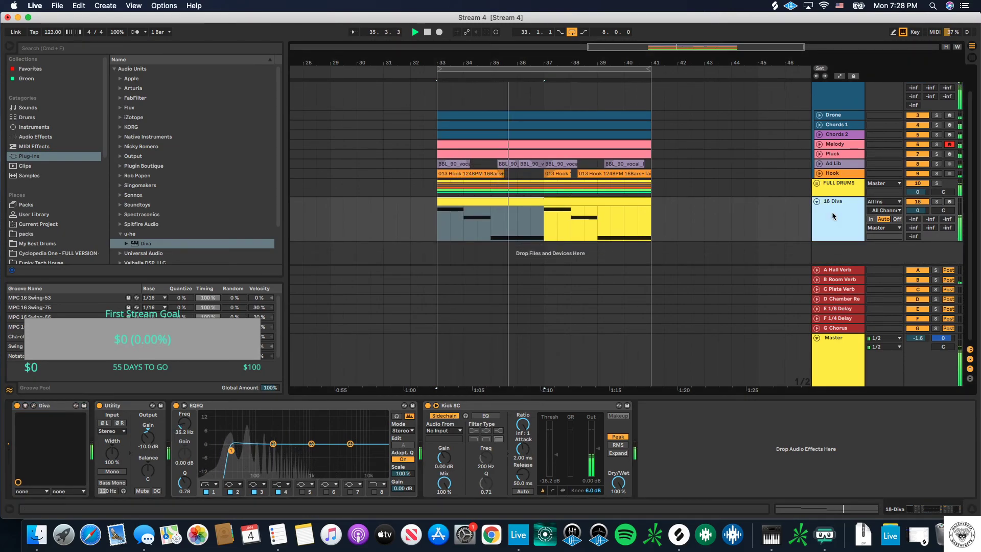
pyautogui.press('super+d')
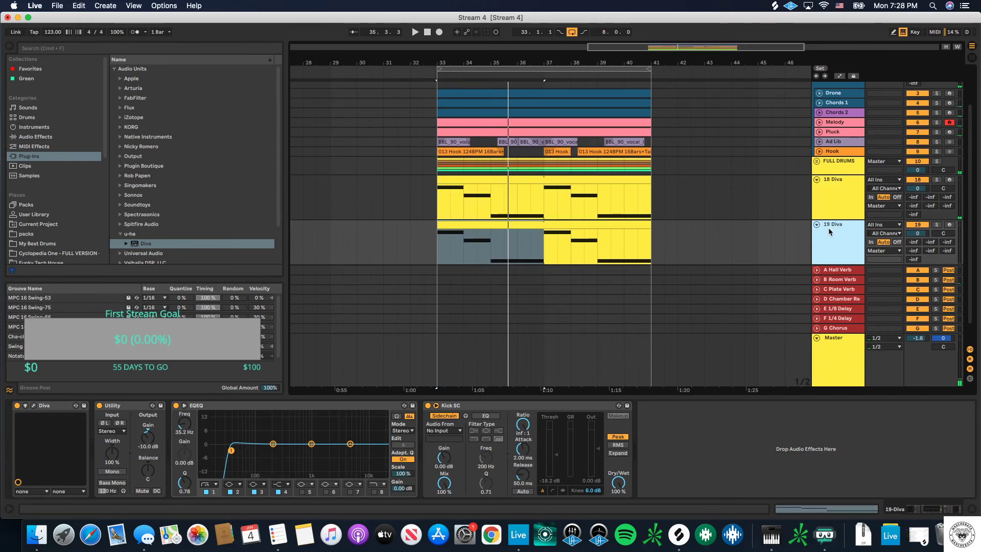
# Step: Load the BTD_BS_ThiccSub preset in Diva on the duplicated bass track and close the plug-in window
pyautogui.click(34, 405)
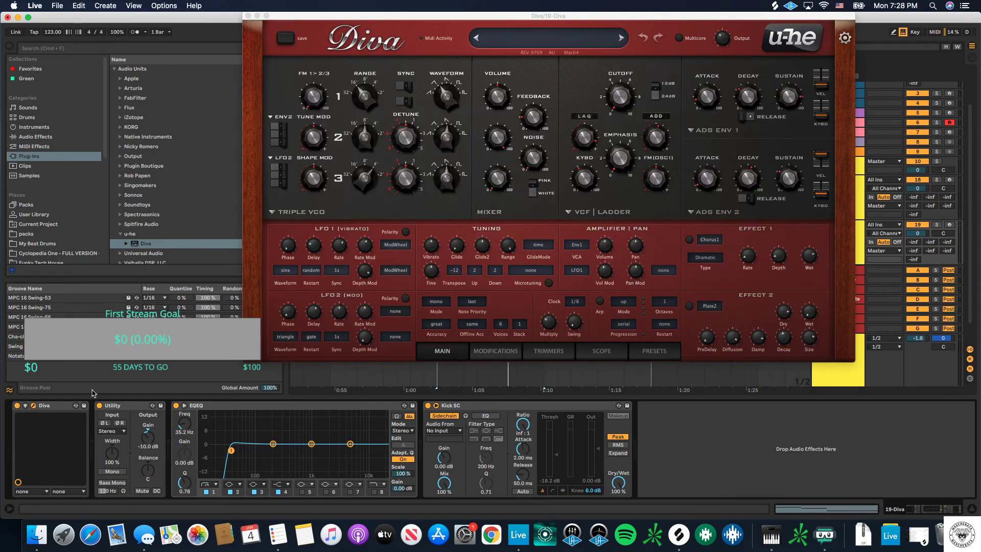
pyautogui.click(648, 351)
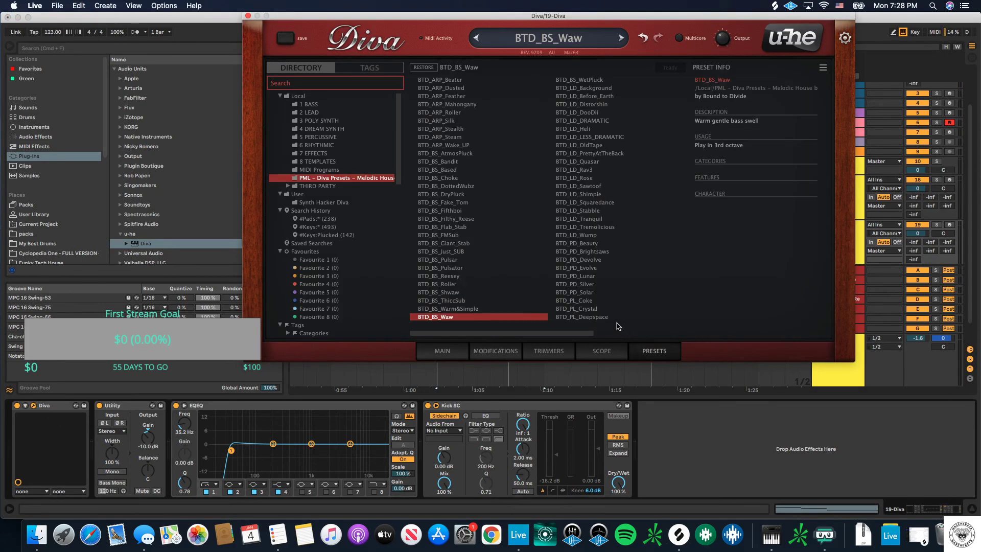
pyautogui.click(458, 301)
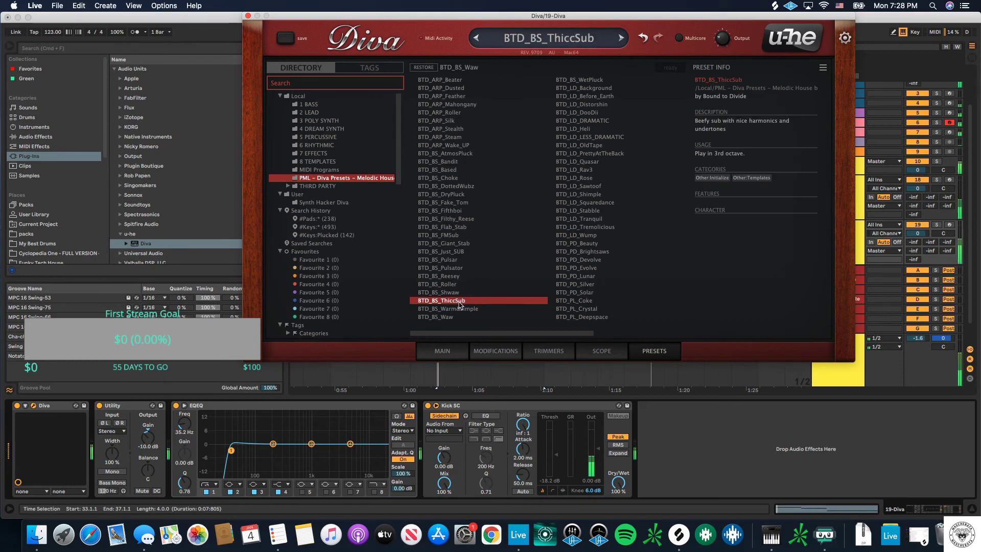
pyautogui.click(248, 16)
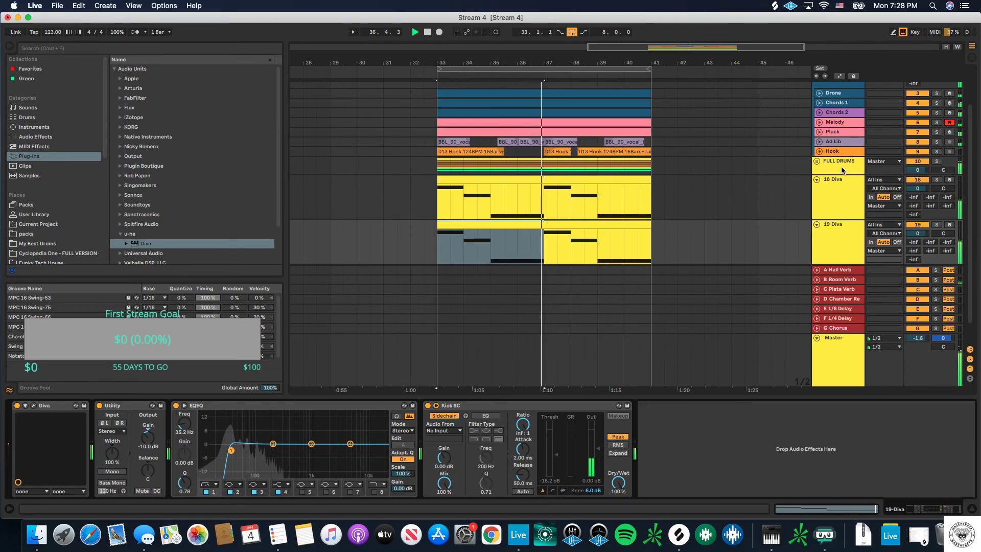
# Step: Unfold the FULL DRUMS group, copy the Kick SC compressor from the 12 Group inside it, and fold FULL DRUMS again
pyautogui.click(819, 164)
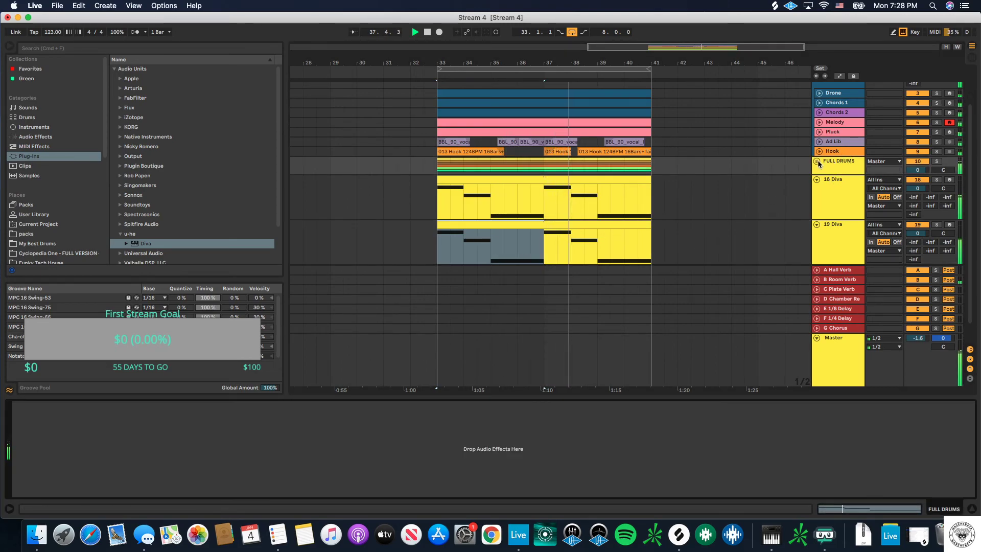
pyautogui.scroll(-4, 823, 175)
pyautogui.click(833, 212)
pyautogui.click(833, 192)
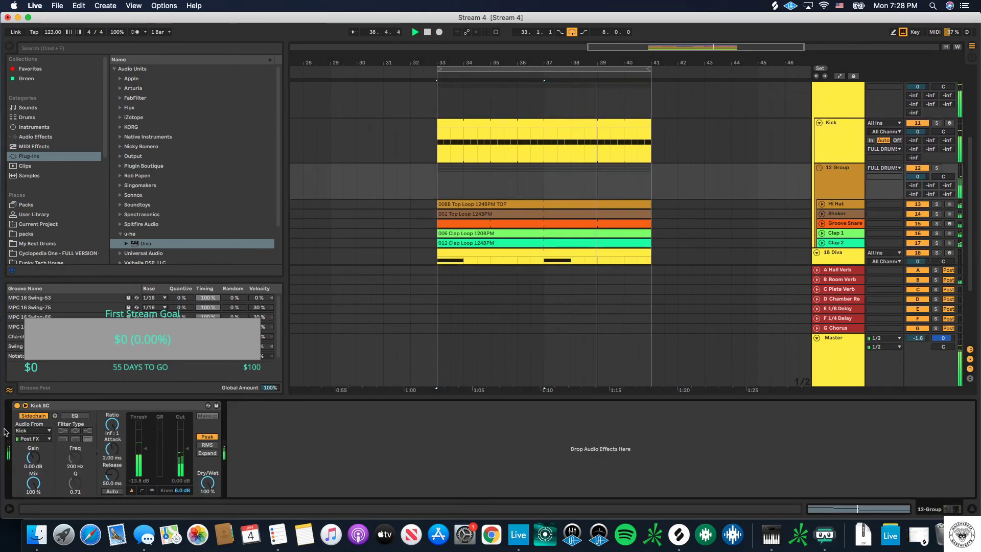
pyautogui.click(61, 405)
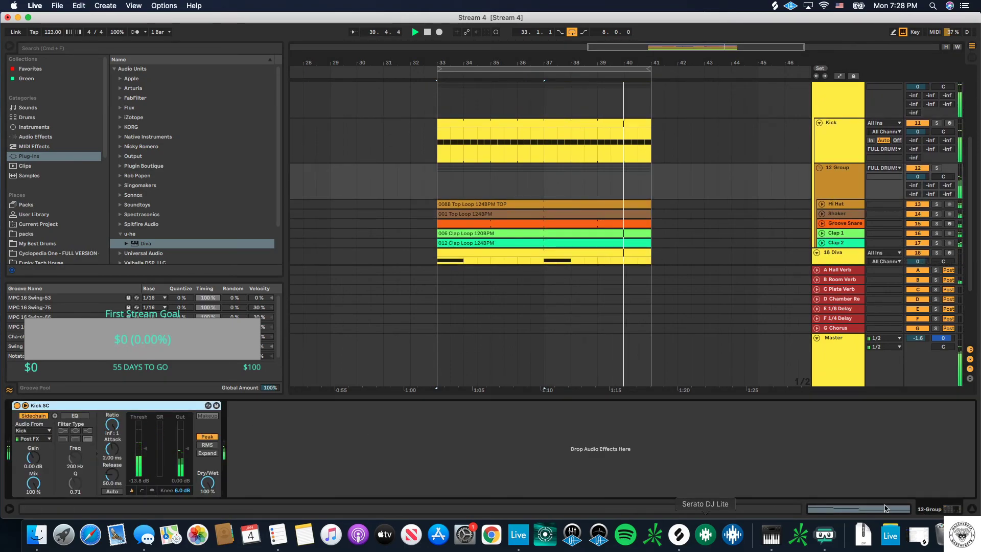
pyautogui.click(971, 509)
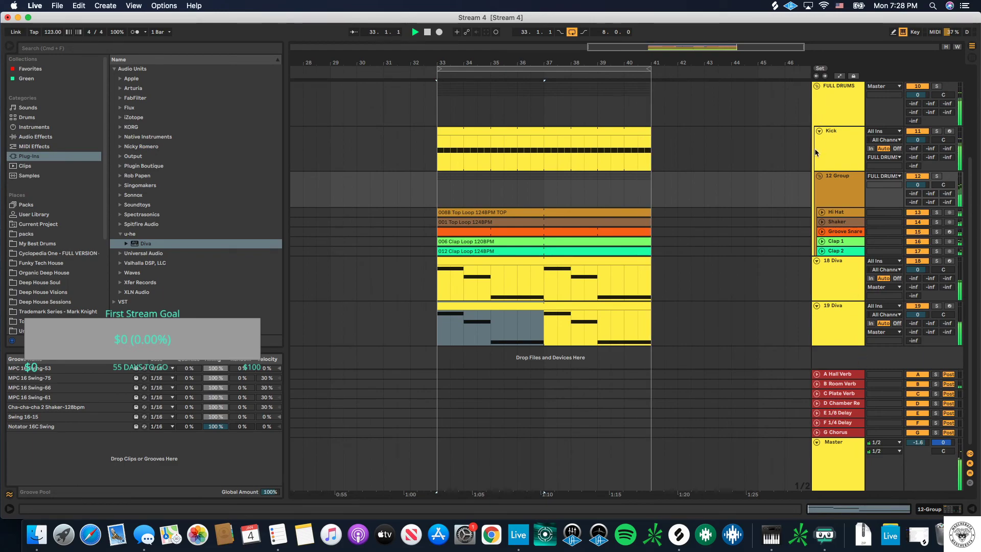
pyautogui.click(816, 86)
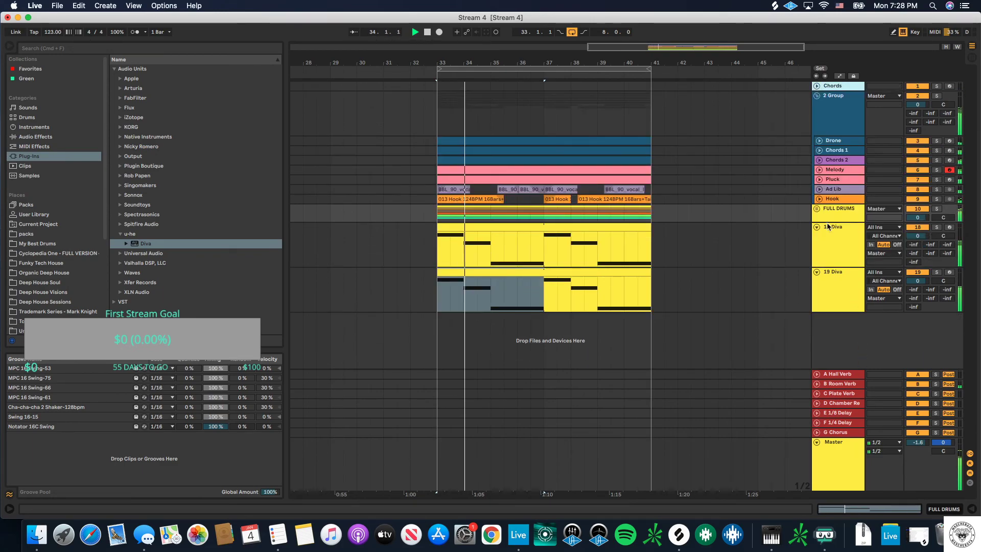
# Step: Group the two Diva bass tracks and paste the copied Kick SC compressor onto the new group
pyautogui.click(832, 239)
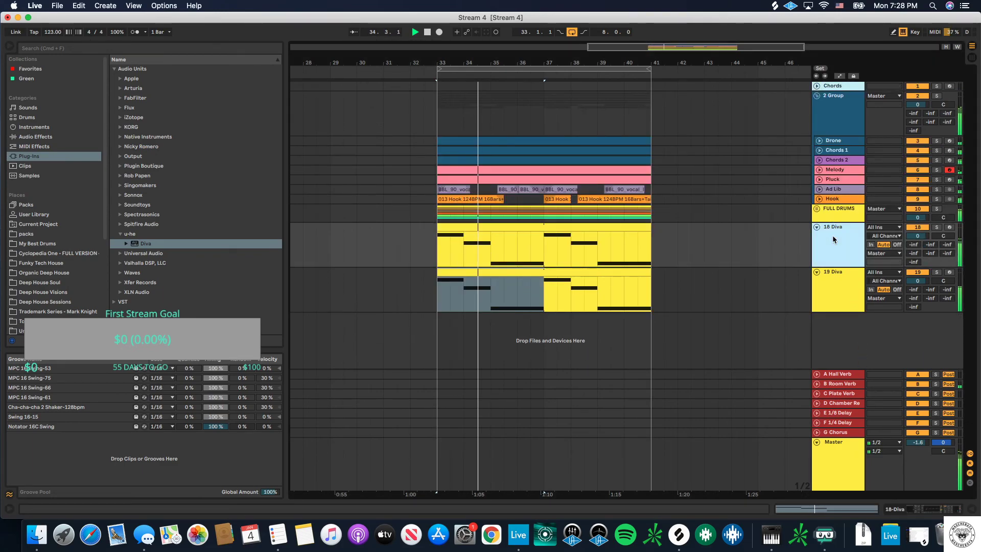
pyautogui.keyDown('shift'); pyautogui.click(835, 285); pyautogui.keyUp('shift')
pyautogui.press('super+g')
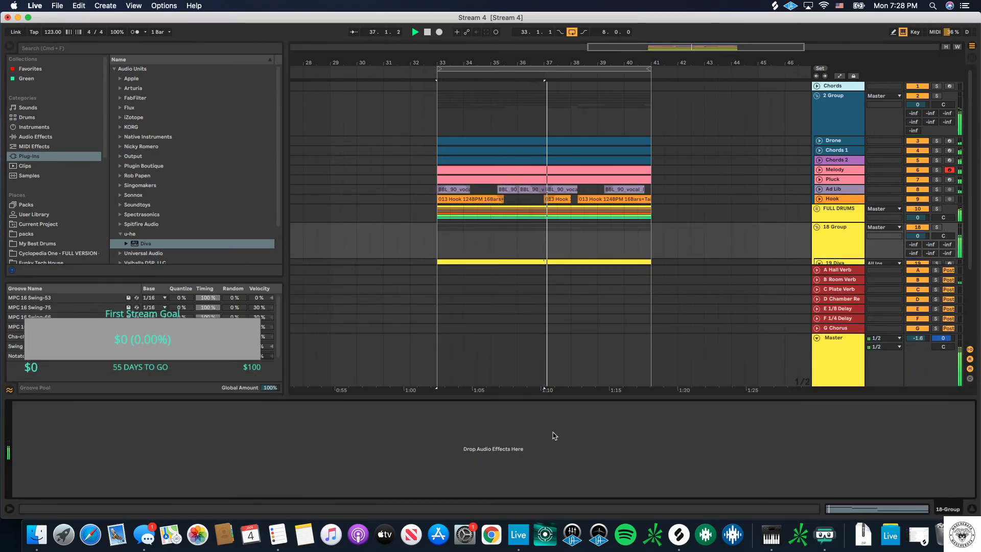
pyautogui.press('super+v')
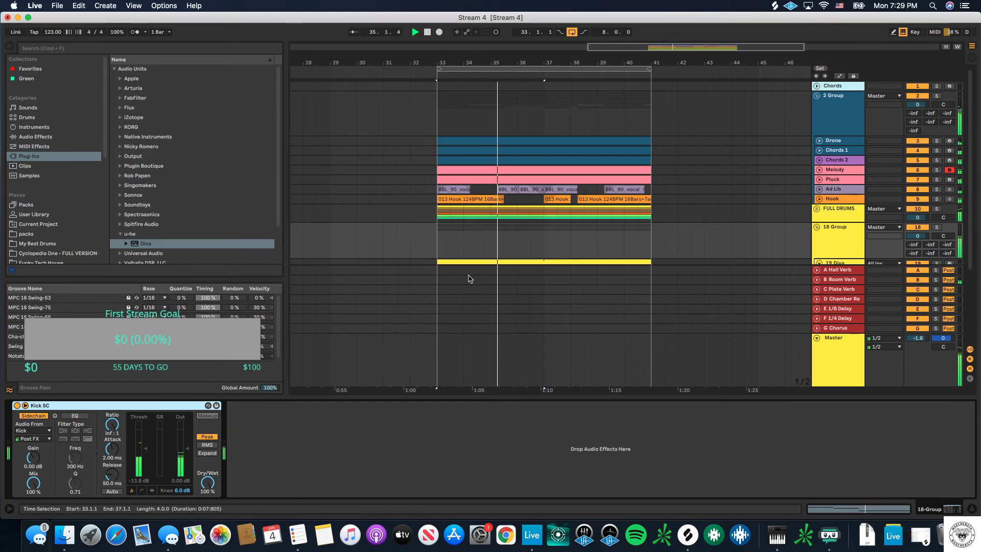
# Step: Fold the 19 Diva and 20 Diva tracks inside the bass group
pyautogui.scroll(-5, 853, 200)
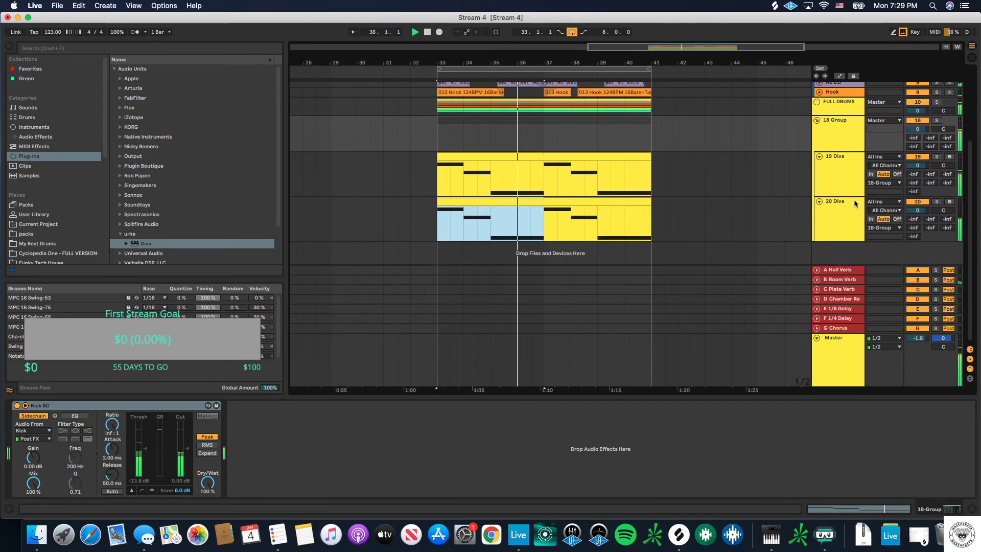
pyautogui.click(819, 156)
pyautogui.click(819, 167)
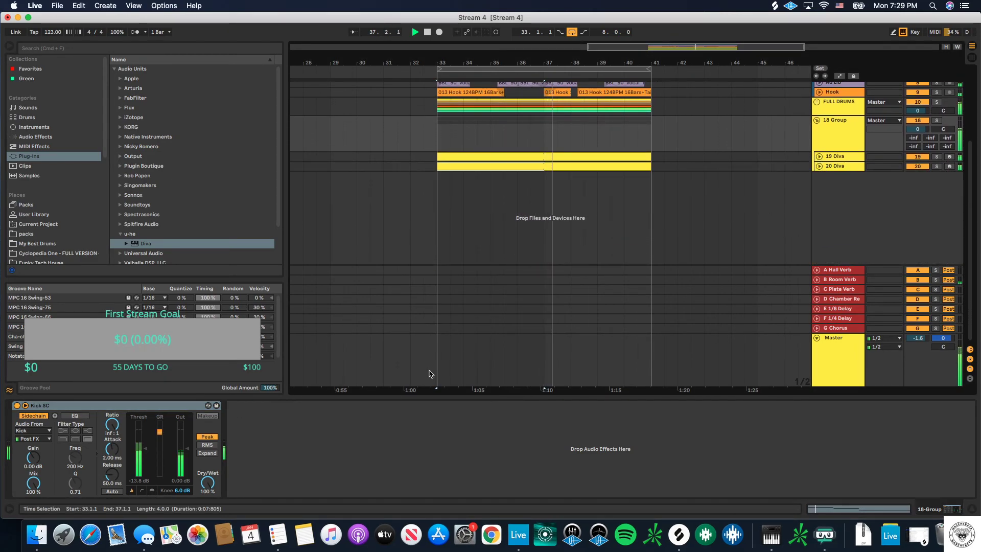
# Step: Add the Waves PAZ-Analyzer (s) plug-in to the Master track, check the mix's spectrum and close its window
pyautogui.click(838, 349)
pyautogui.doubleClick(837, 350)
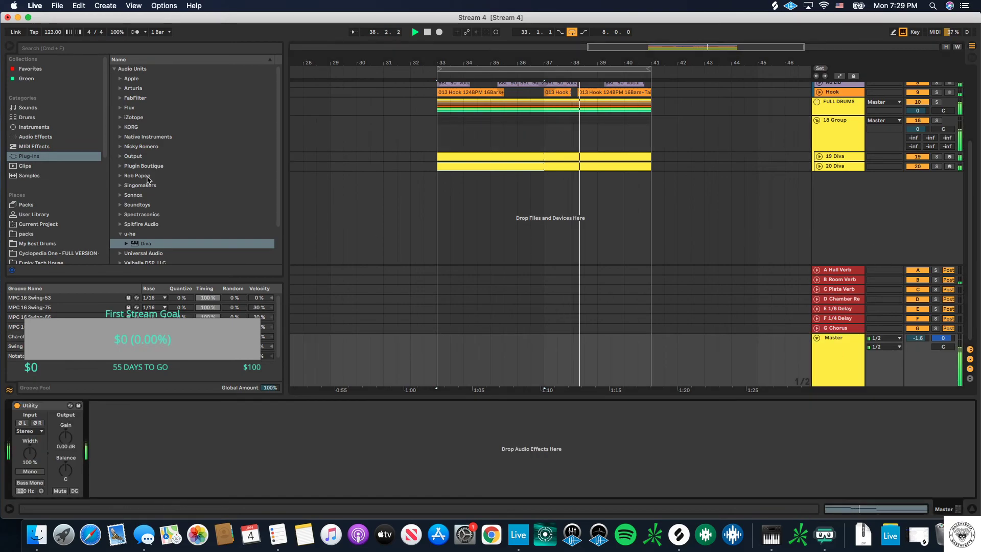
pyautogui.scroll(-3, 158, 209)
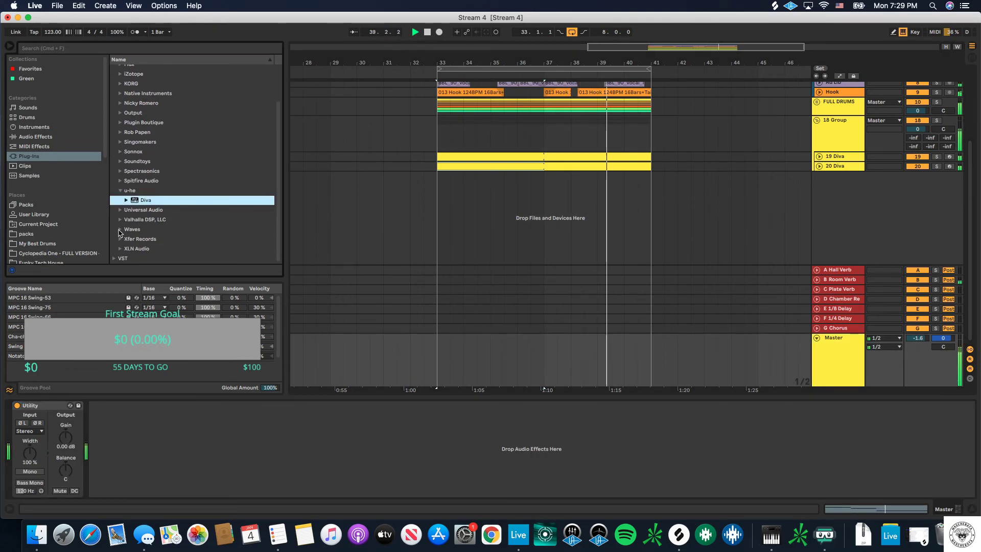
pyautogui.click(119, 233)
pyautogui.scroll(-10, 143, 183)
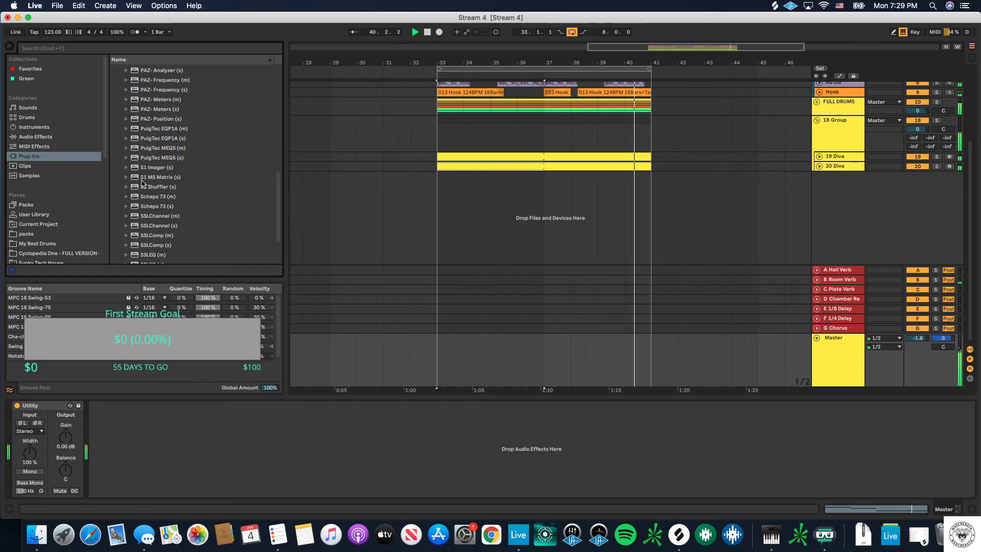
pyautogui.scroll(3, 134, 175)
pyautogui.click(146, 114)
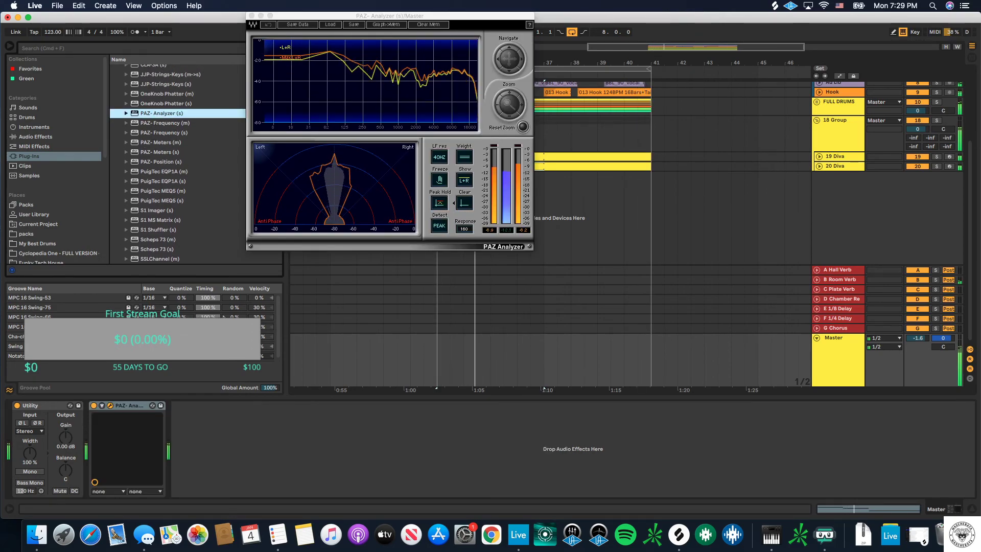
pyautogui.click(251, 16)
# Step: Insert a new MIDI track below the bass group's Diva tracks and unfold it
pyautogui.scroll(4, 678, 169)
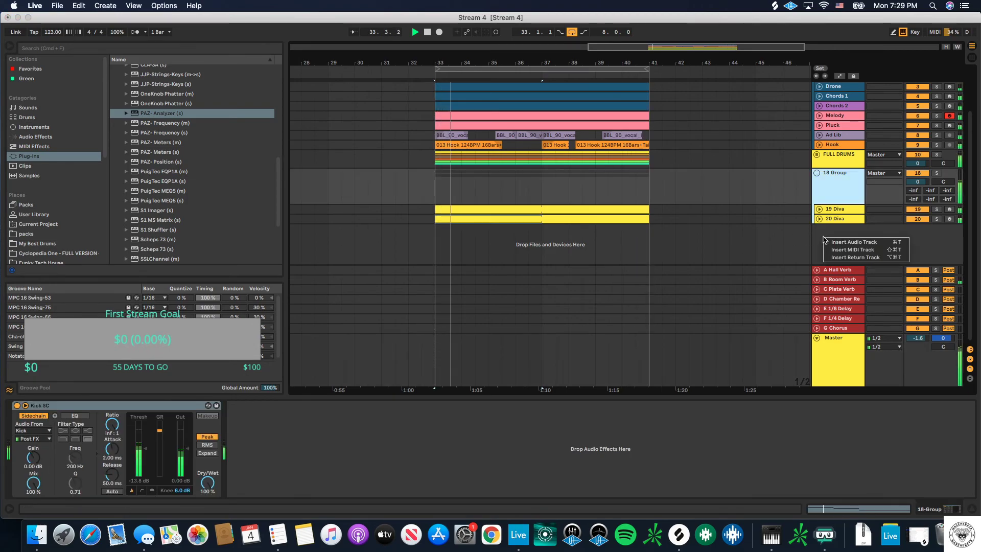
pyautogui.press('super+shift+t')
pyautogui.click(817, 229)
pyautogui.click(834, 235)
pyautogui.scroll(-2, 664, 237)
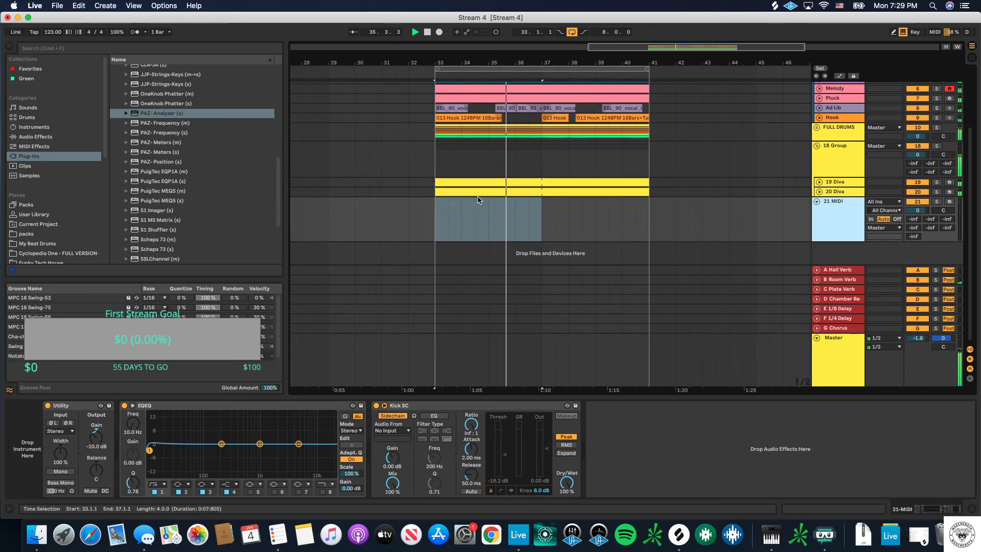
# Step: Copy the 20 Diva clips spanning bars 33 to 41 down onto the 21 MIDI track
pyautogui.press('space')
pyautogui.moveTo(481, 193); pyautogui.dragTo(479, 210)
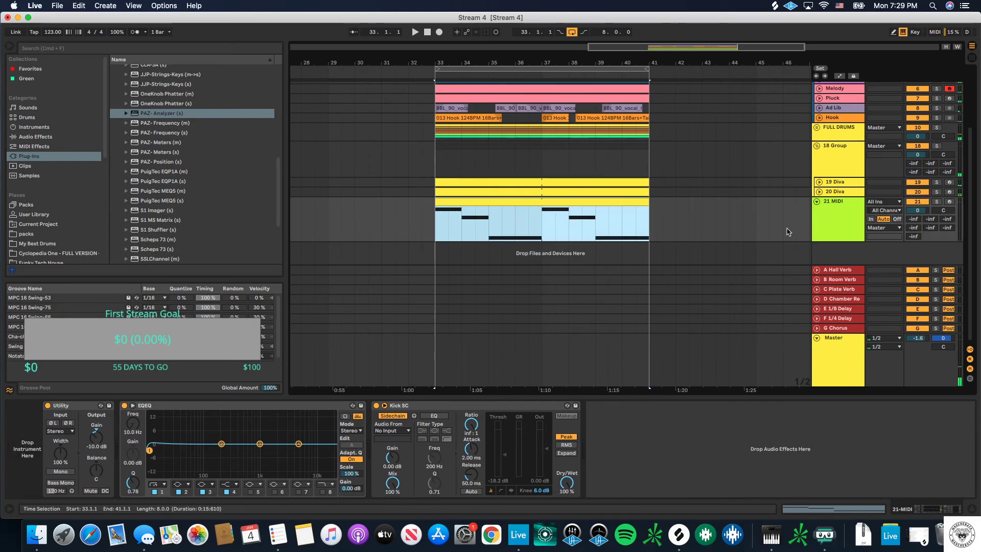
pyautogui.click(821, 218)
# Step: Load the KORG M1 Audio Unit as the instrument on the 21 MIDI track
pyautogui.scroll(-10, 89, 206)
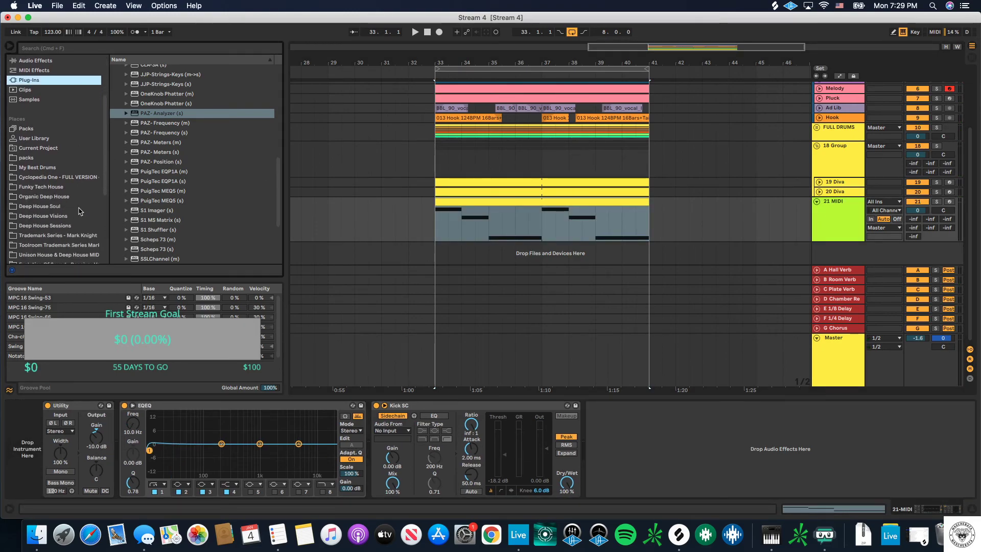
pyautogui.scroll(10, 65, 193)
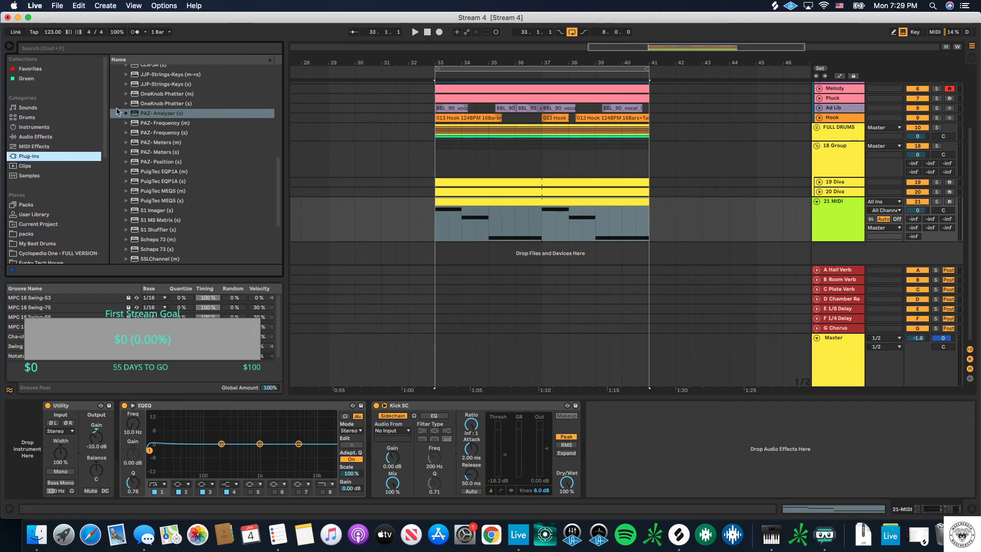
pyautogui.scroll(10, 118, 110)
pyautogui.scroll(-3, 116, 241)
pyautogui.click(120, 222)
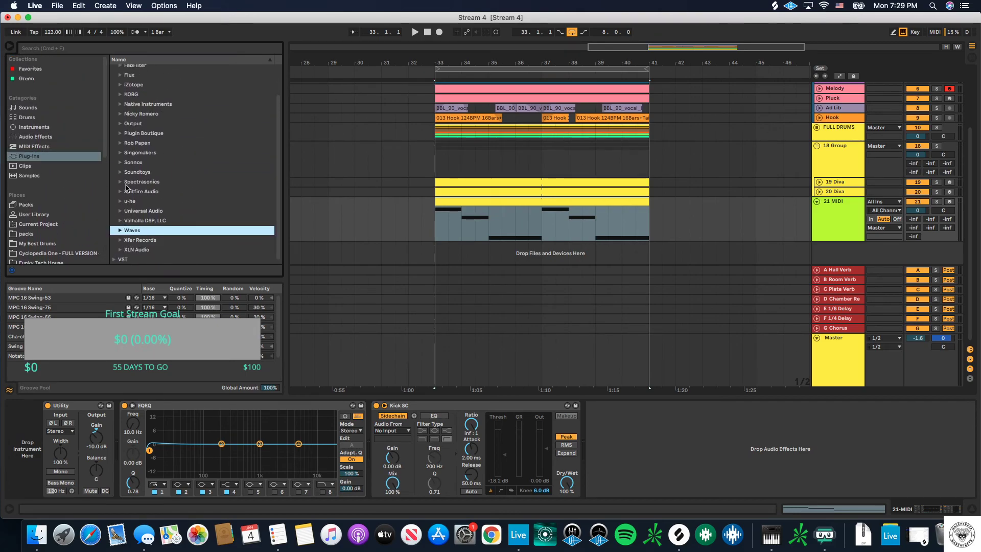
pyautogui.click(120, 95)
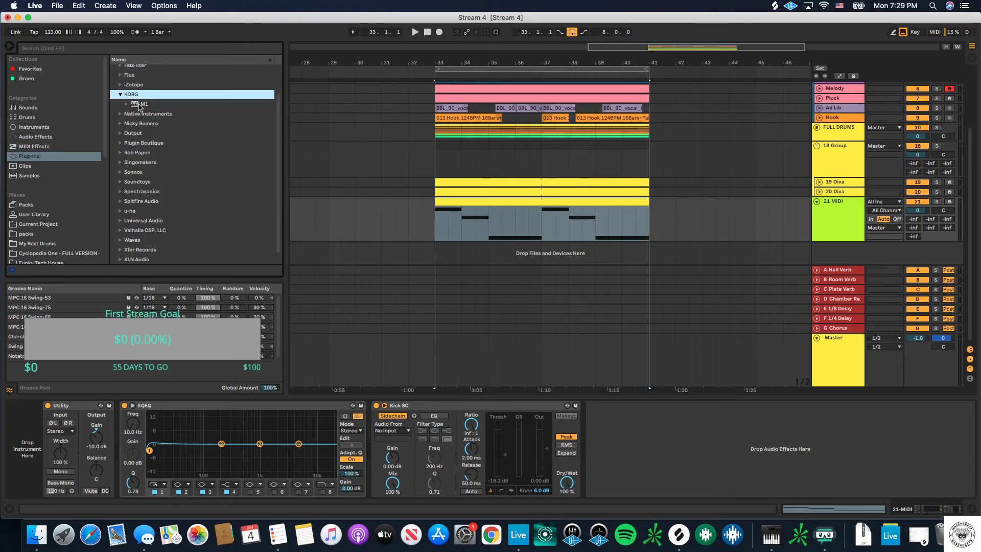
pyautogui.click(139, 104)
pyautogui.moveTo(139, 105); pyautogui.dragTo(117, 452)
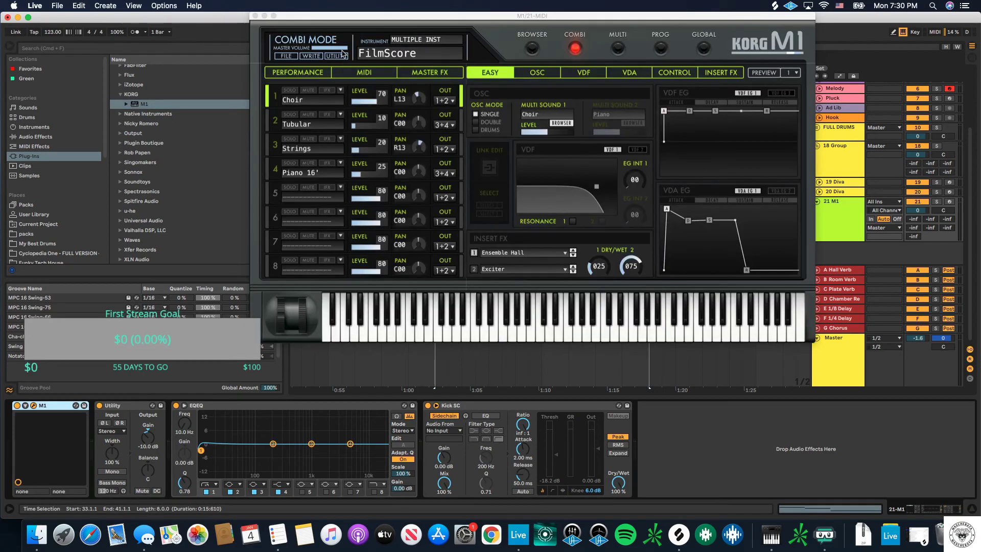
# Step: Filter the M1 combi presets to basses, load M1HouseSplit and close the plug-in window
pyautogui.click(532, 48)
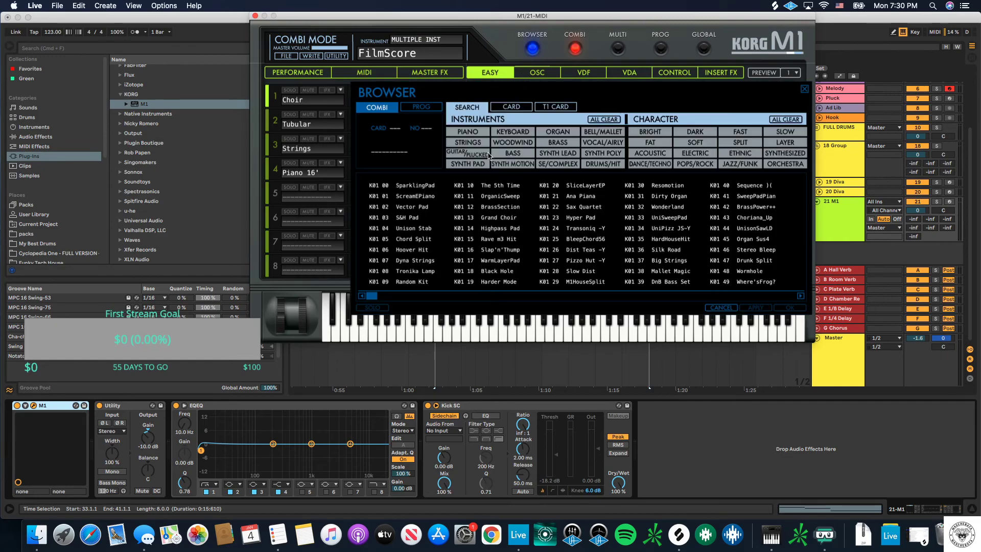
pyautogui.click(511, 154)
pyautogui.doubleClick(414, 239)
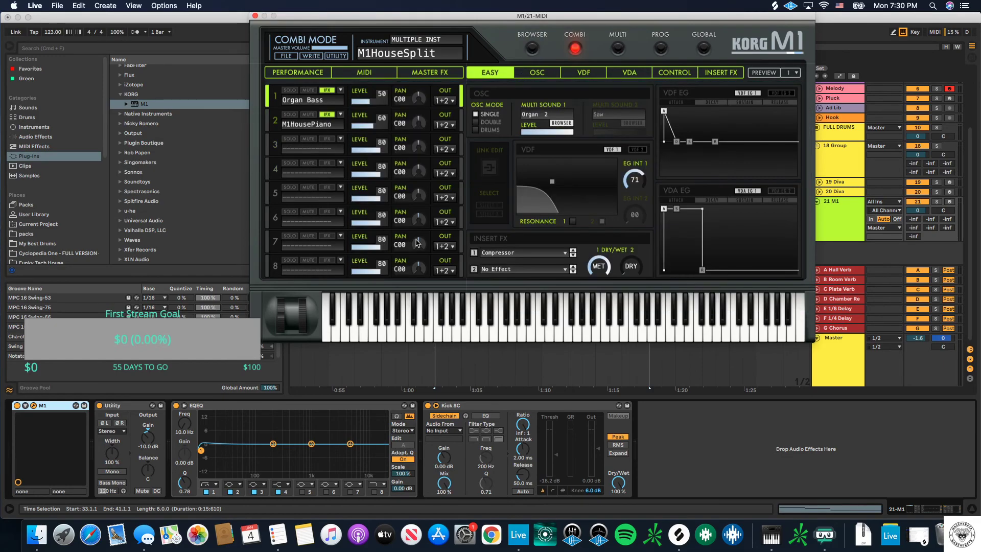
pyautogui.click(256, 16)
# Step: Replace the M1 clip's long bar 1 note with four short notes and transpose all notes down an octave to D1–A1
pyautogui.press('space')
pyautogui.doubleClick(476, 204)
pyautogui.moveTo(351, 274); pyautogui.dragTo(284, 280)
pyautogui.press('super+d')
pyautogui.press('space')
pyautogui.press('space')
pyautogui.press('space')
pyautogui.doubleClick(335, 275)
pyautogui.press('super+a')
pyautogui.hotkey('shift', 'Down')
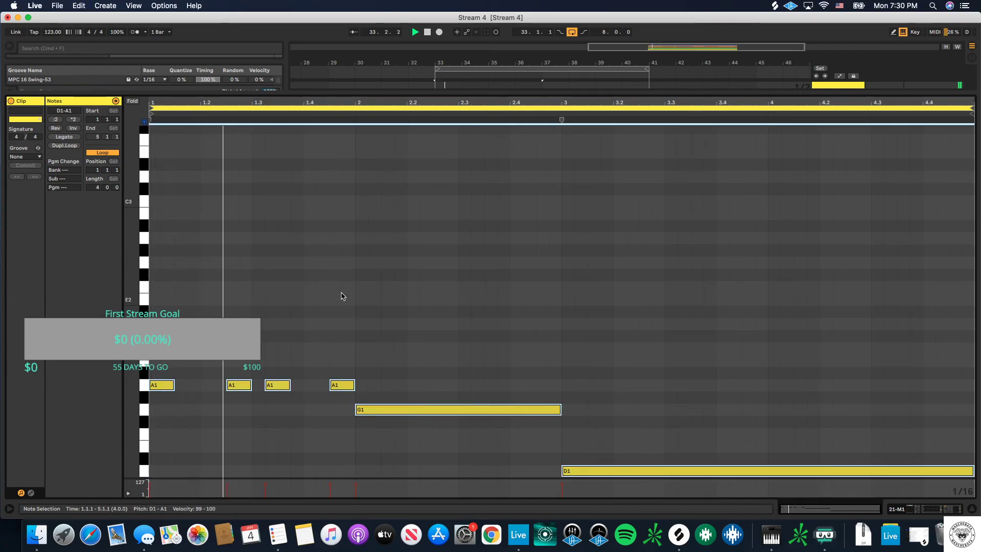
# Step: Turn the long G1 note in bar 2 into a rhythm of five short G1 notes, the final one ending at bar 3
pyautogui.click(557, 410)
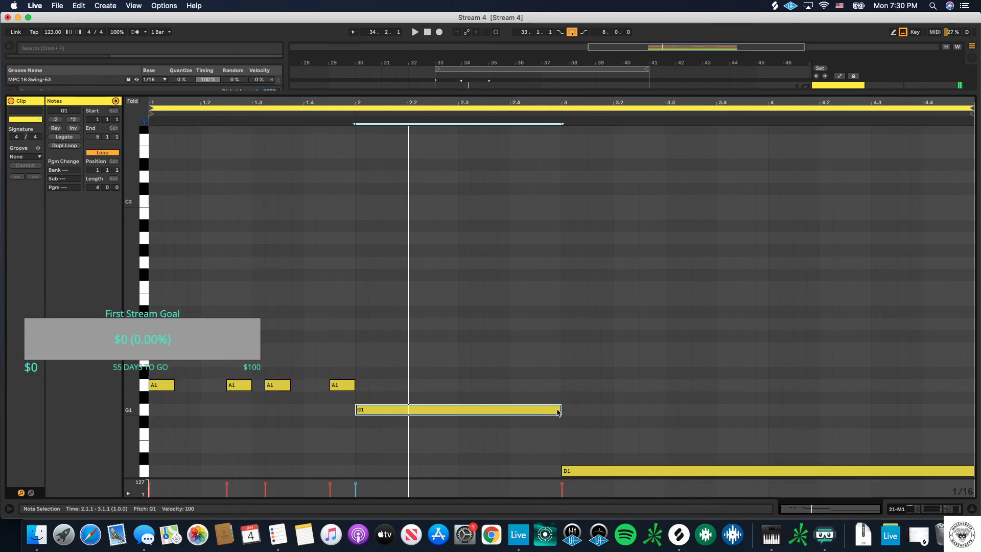
pyautogui.moveTo(560, 409); pyautogui.dragTo(439, 411)
pyautogui.press('super+d')
pyautogui.press('space')
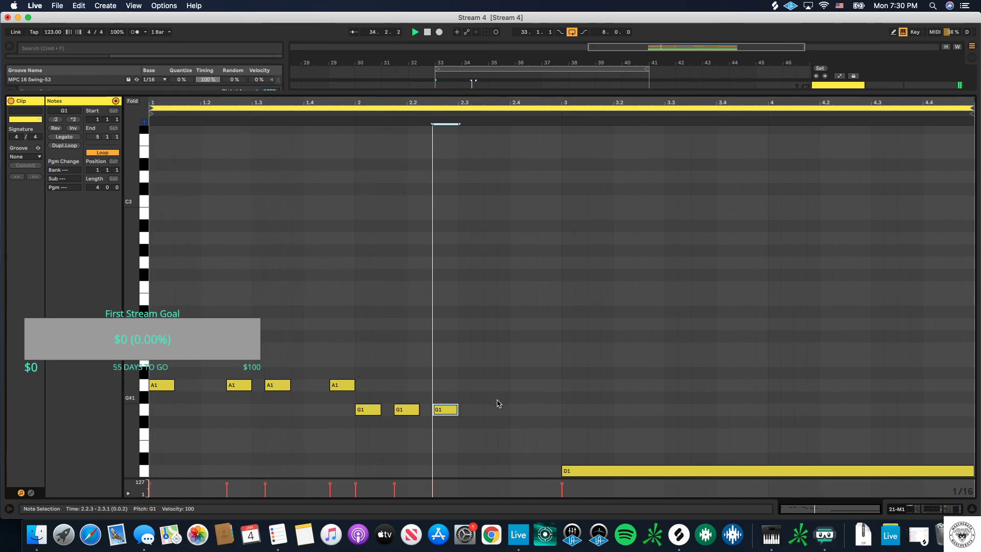
pyautogui.doubleClick(477, 409)
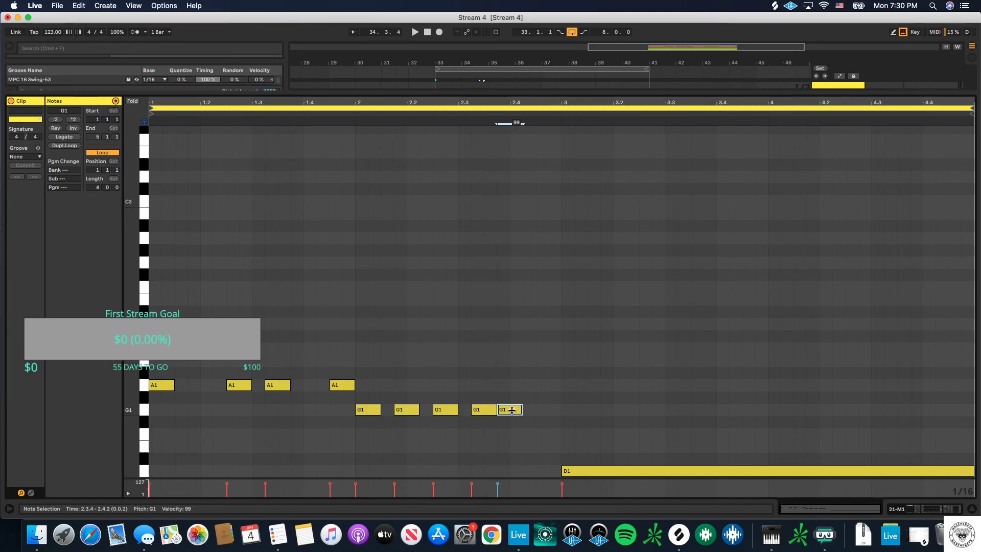
pyautogui.moveTo(513, 413); pyautogui.dragTo(551, 412)
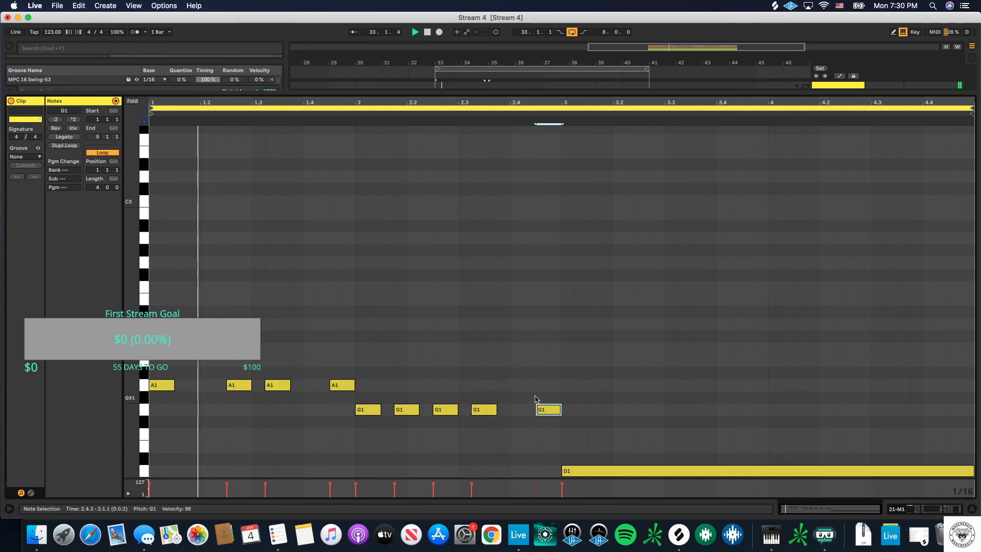
# Step: Replace the long D1 note with the bar 1 rhythm on D1, repeat it in bar 4 and close the clip editor
pyautogui.click(971, 508)
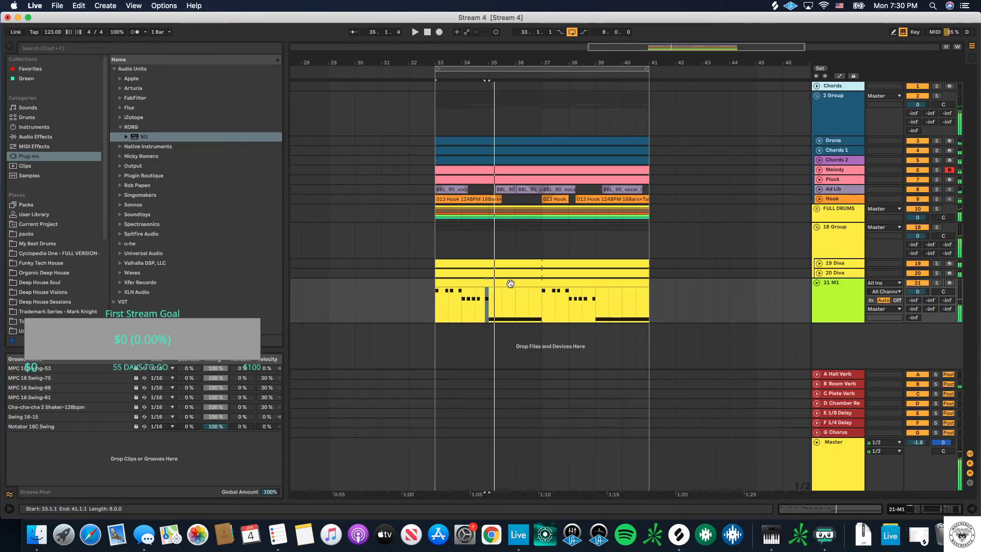
pyautogui.press('super+alt+l')
pyautogui.click(642, 472)
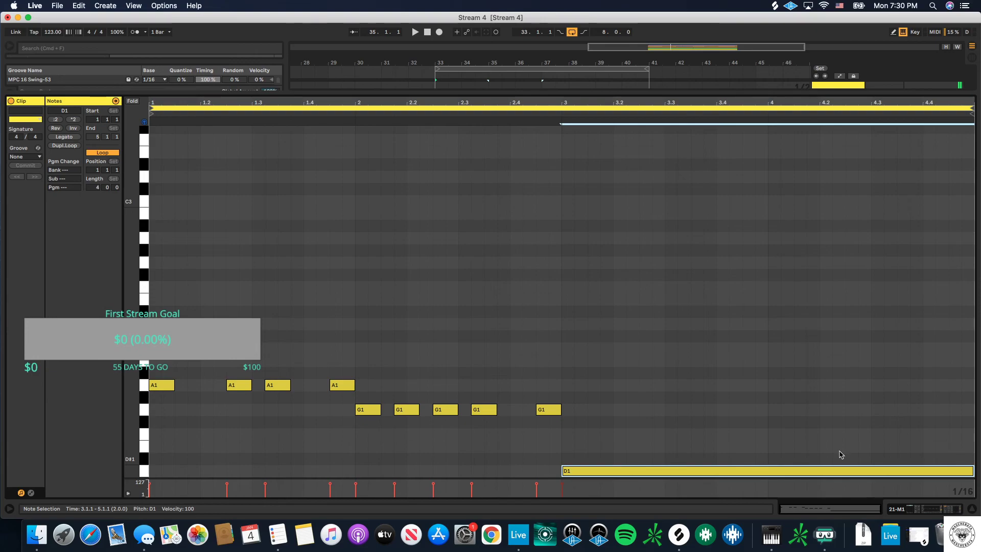
pyautogui.moveTo(349, 400); pyautogui.dragTo(571, 470)
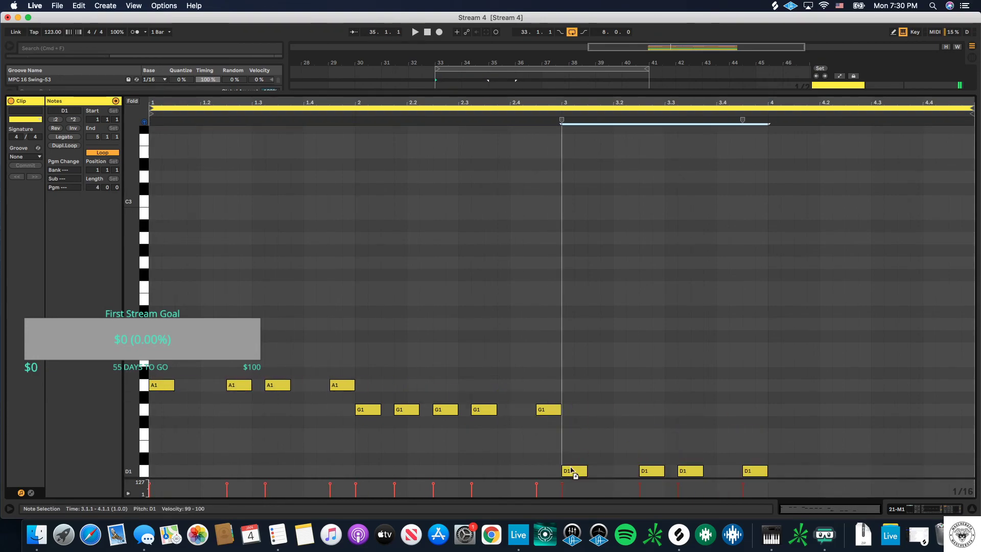
pyautogui.press('super+d')
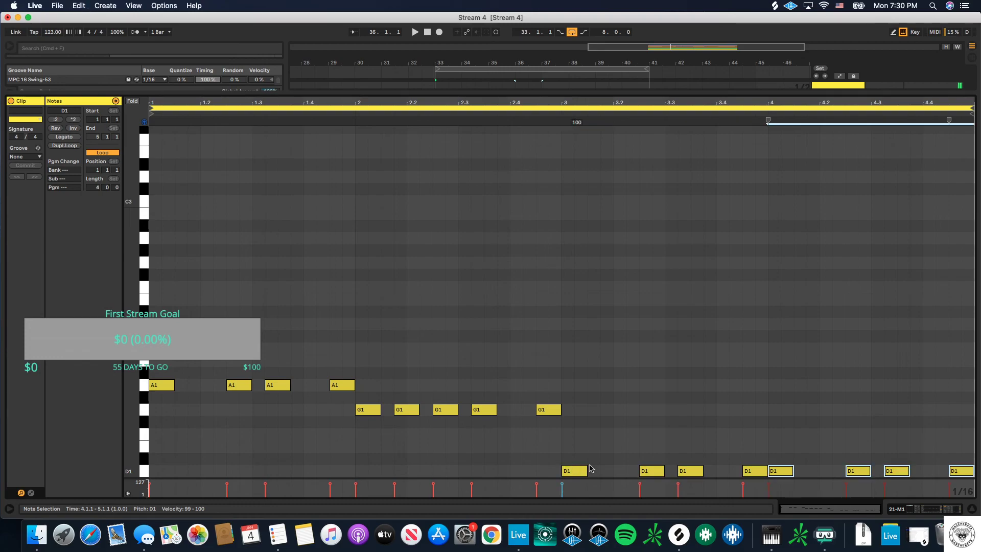
pyautogui.click(972, 509)
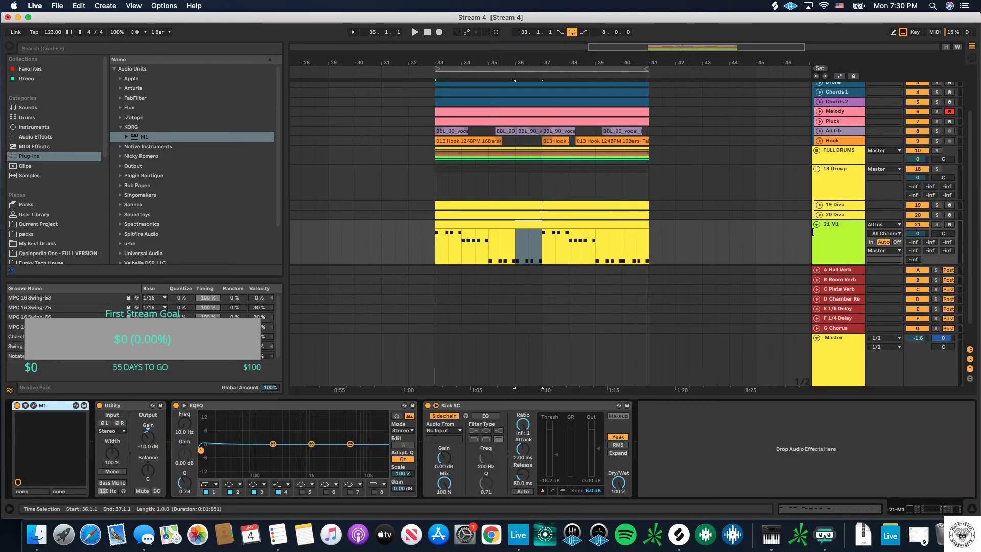
# Step: Solo the 19 Diva, 20 Diva and 21 M1 tracks and lower the low cut in 20 Diva's EQ to 13.5 Hz
pyautogui.click(942, 225)
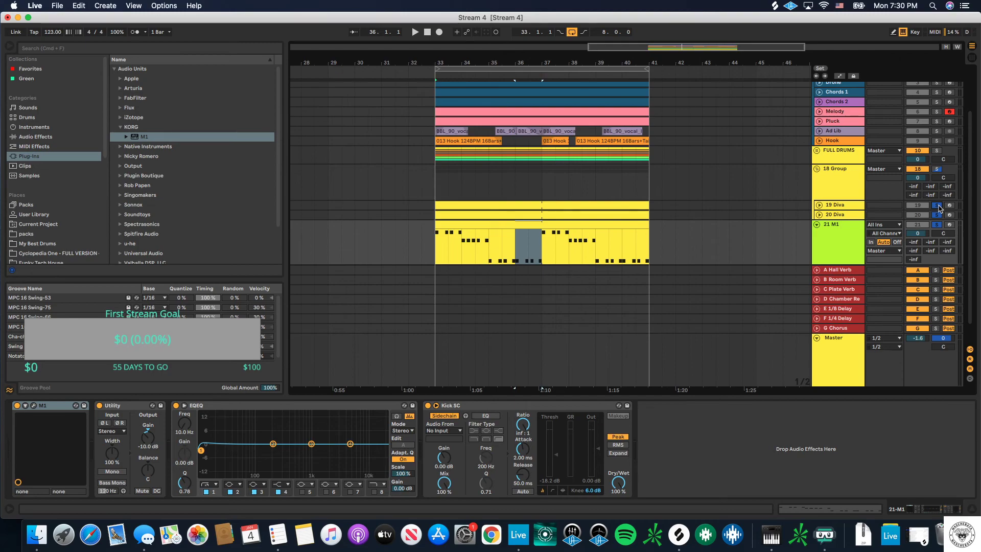
pyautogui.press('space')
pyautogui.click(838, 214)
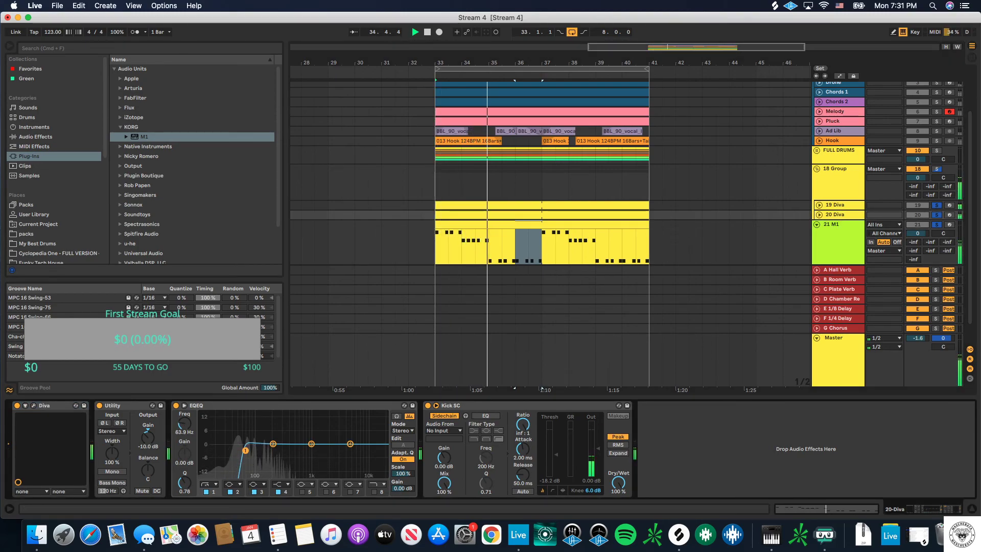
pyautogui.moveTo(251, 452); pyautogui.dragTo(208, 452)
pyautogui.click(844, 217)
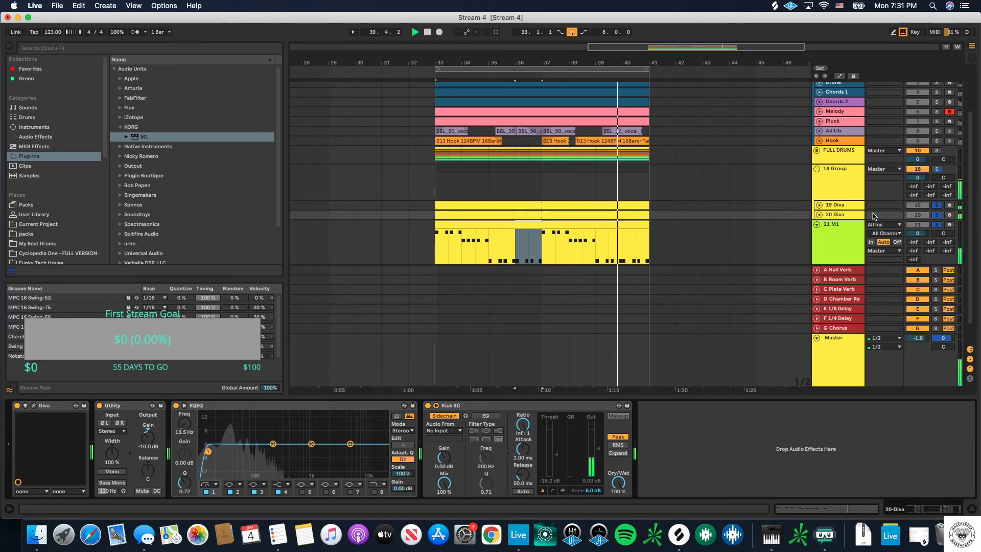
# Step: In the 21 M1 track's EQ, set the low cut to 50.5 Hz and boost band 2 by 5.08 dB at 109 Hz
pyautogui.click(937, 214)
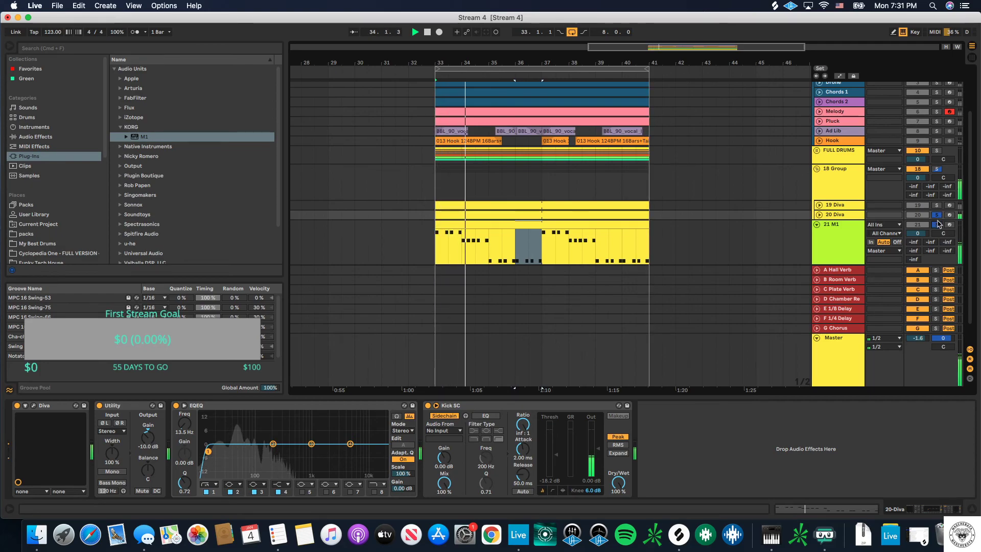
pyautogui.click(845, 236)
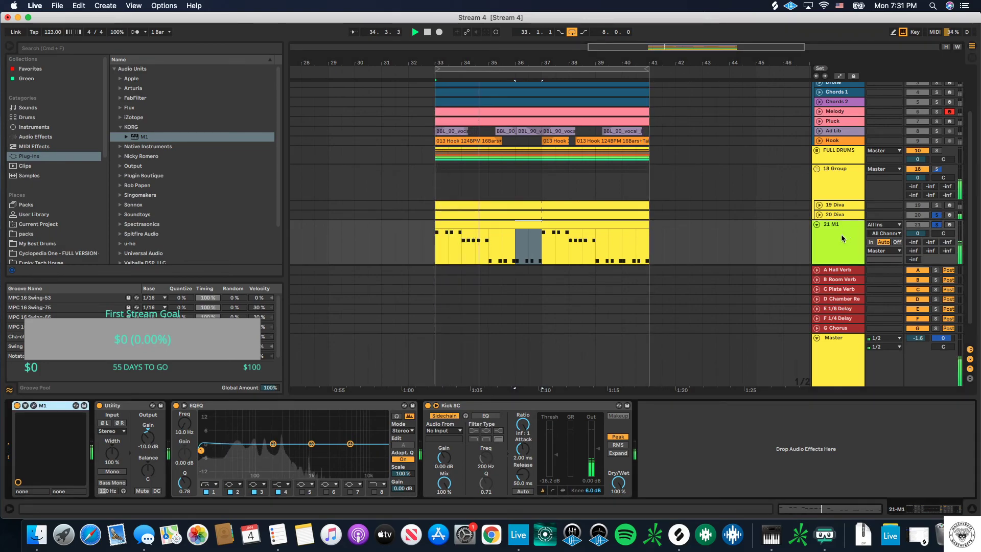
pyautogui.click(201, 450)
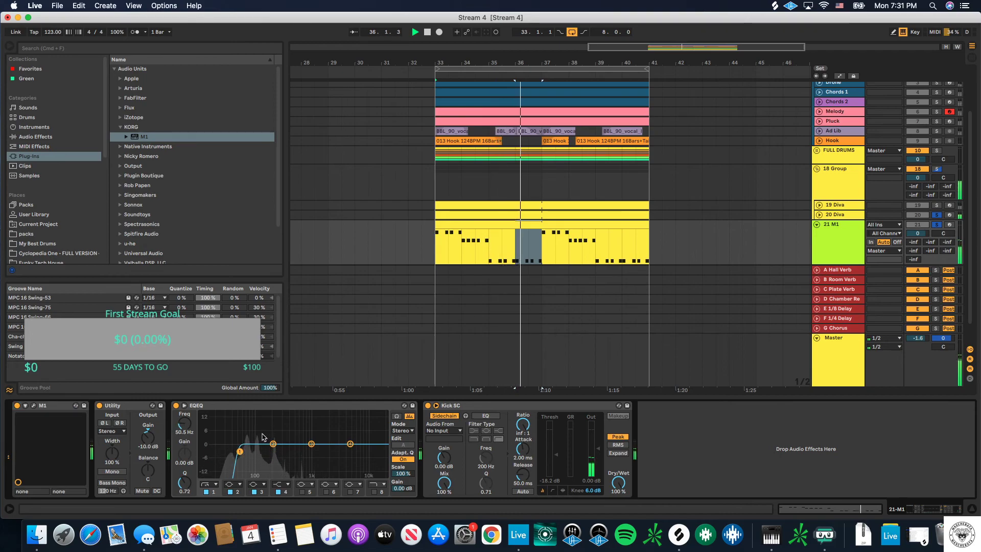
pyautogui.moveTo(272, 443); pyautogui.dragTo(258, 433)
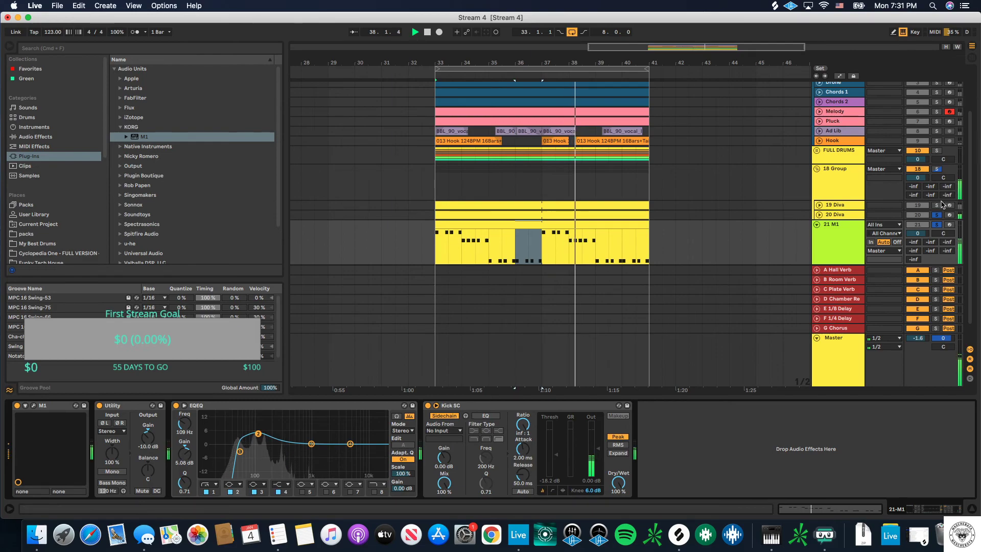
pyautogui.click(937, 205)
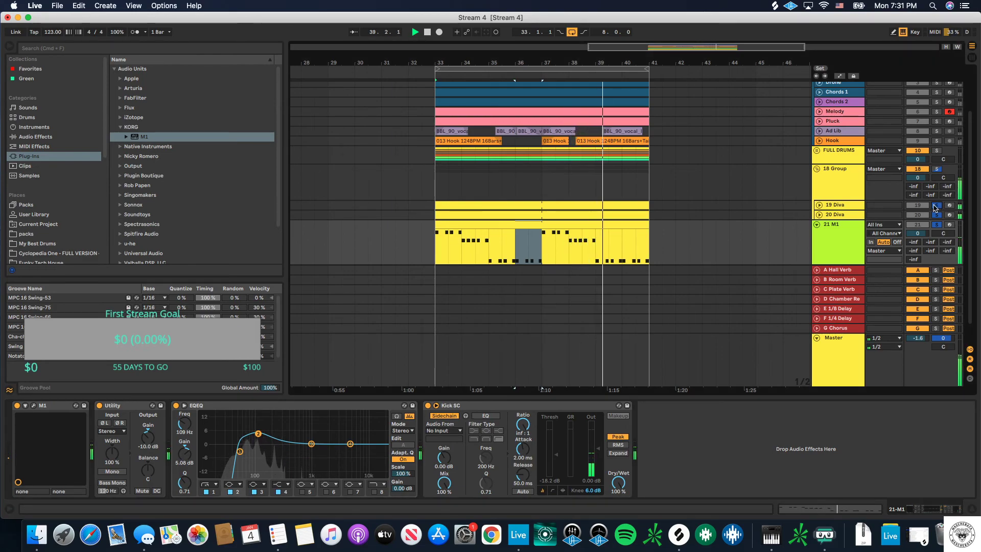
pyautogui.click(854, 206)
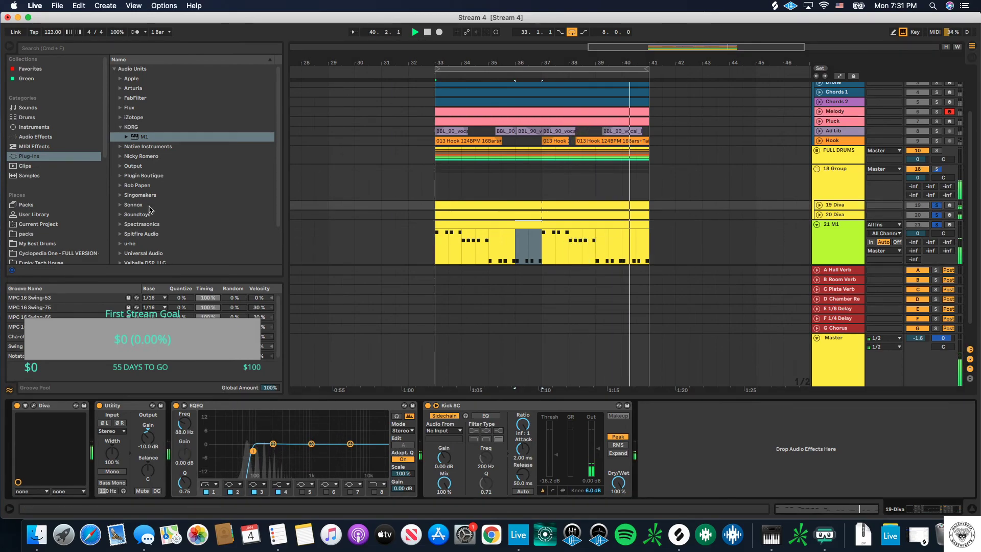
# Step: Add the Soundtoys Decapitator to the 21 M1 track and place it between Utility and the EQ
pyautogui.click(852, 252)
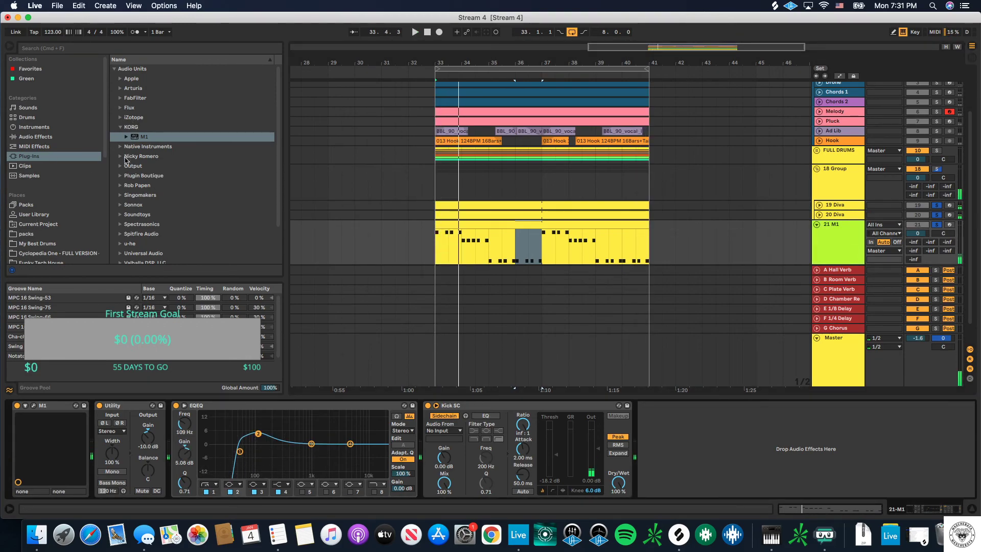
pyautogui.click(123, 214)
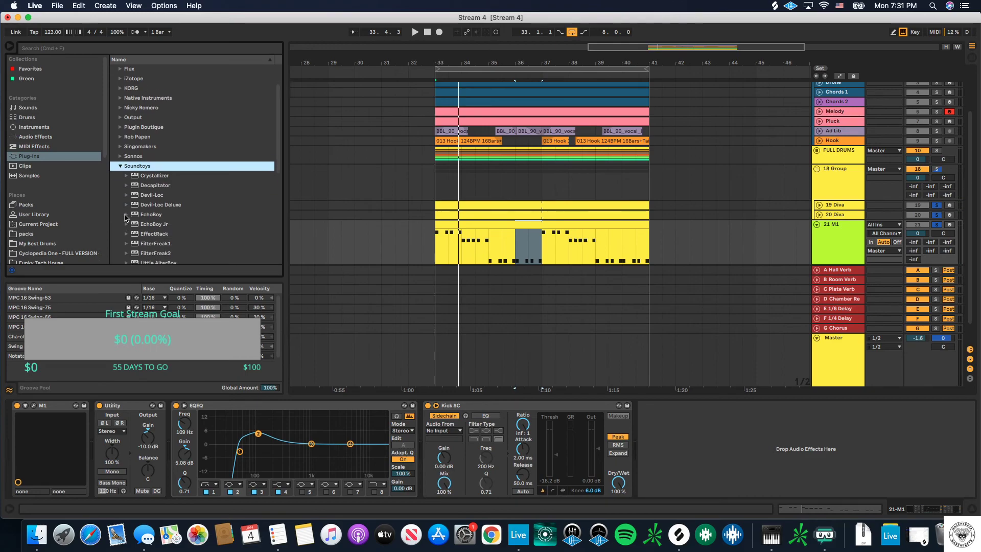
pyautogui.click(140, 177)
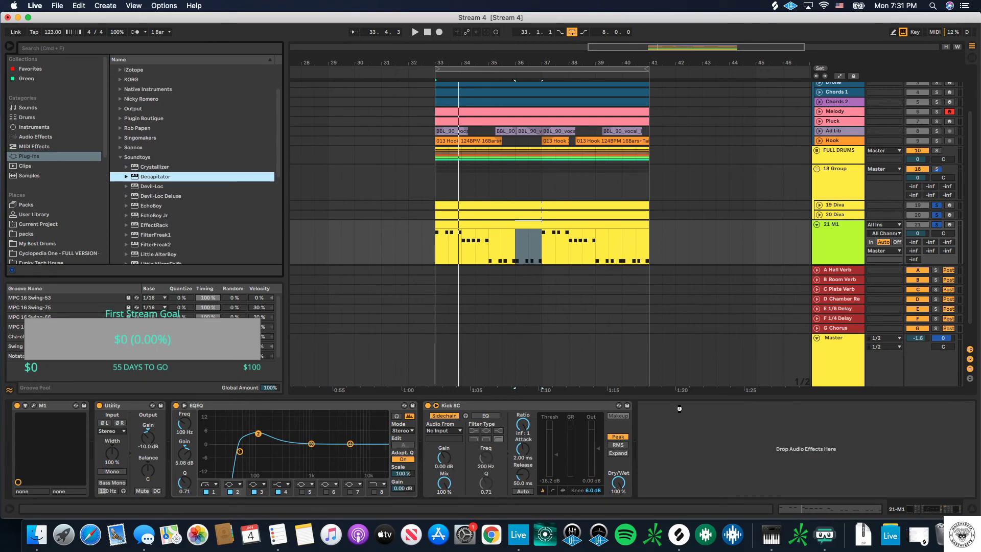
pyautogui.moveTo(679, 408); pyautogui.dragTo(679, 409)
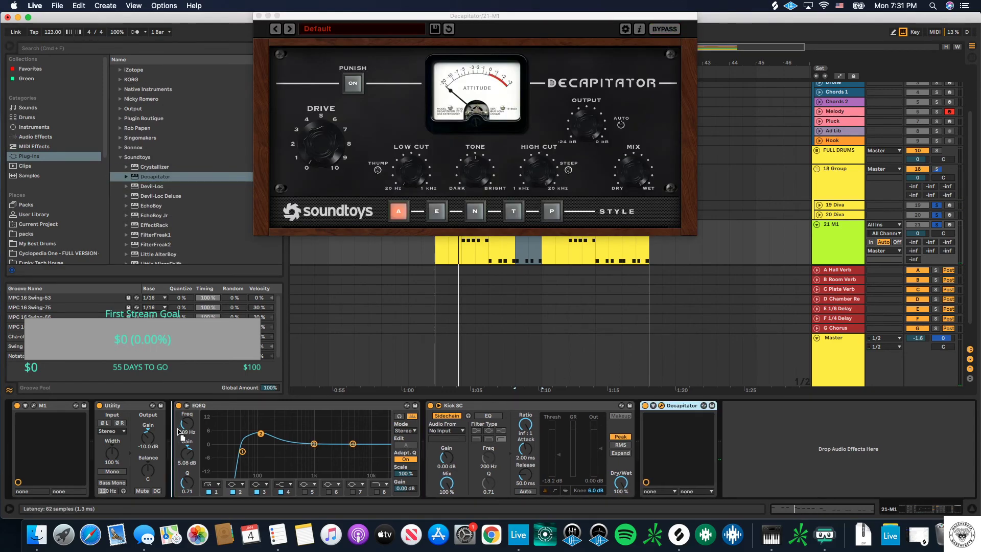
pyautogui.moveTo(191, 426); pyautogui.dragTo(191, 427)
# Step: Raise the Decapitator's drive during playback and clear the solos on the bass tracks
pyautogui.press('space')
pyautogui.moveTo(311, 143); pyautogui.dragTo(316, 109)
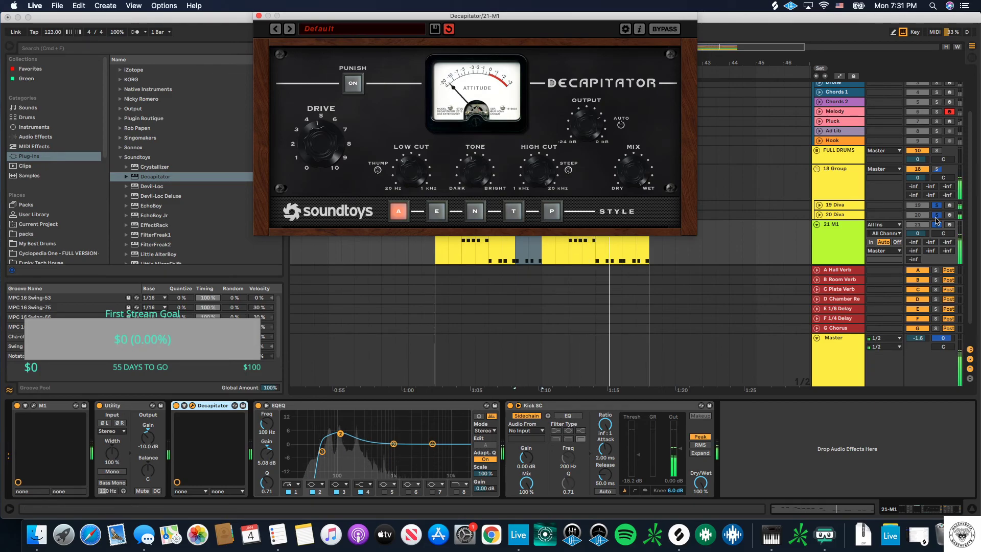
pyautogui.click(818, 215)
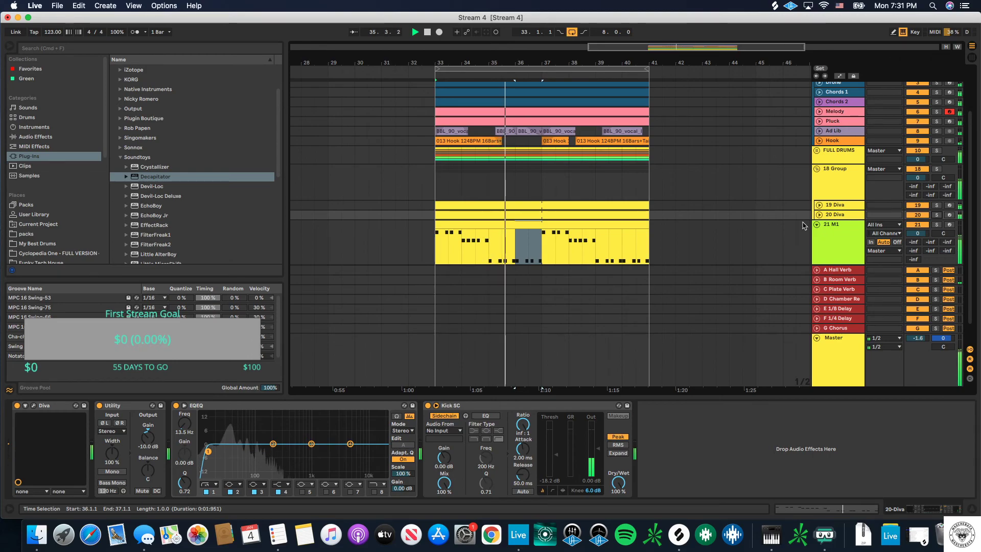
# Step: Rename the 21 M1 track as Korg Bass
pyautogui.click(850, 237)
pyautogui.press('super+r')
pyautogui.write('Bass')
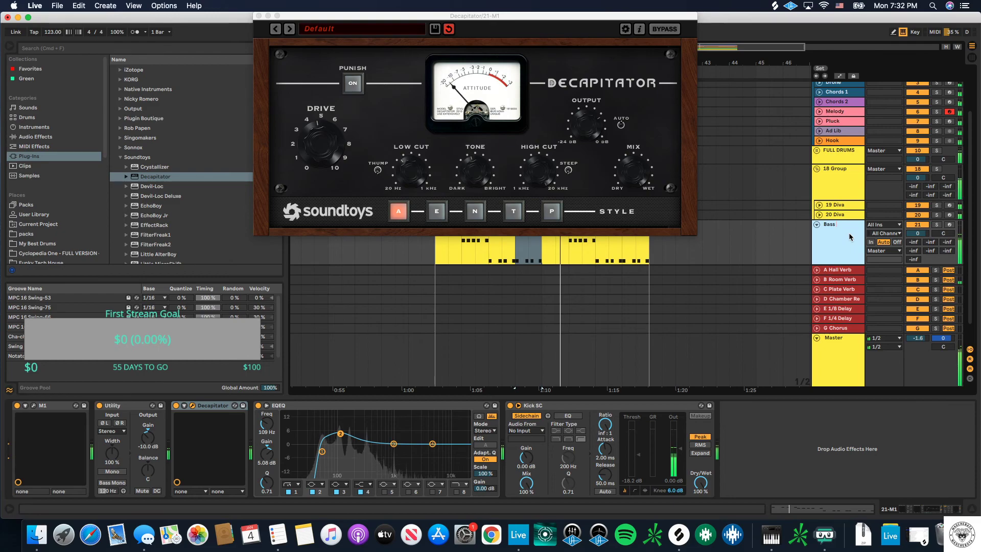
pyautogui.press('BackSpace')
pyautogui.press('BackSpace')
pyautogui.press('BackSpace')
pyautogui.press('BackSpace')
pyautogui.write('Korg Bass')
pyautogui.press('Return')
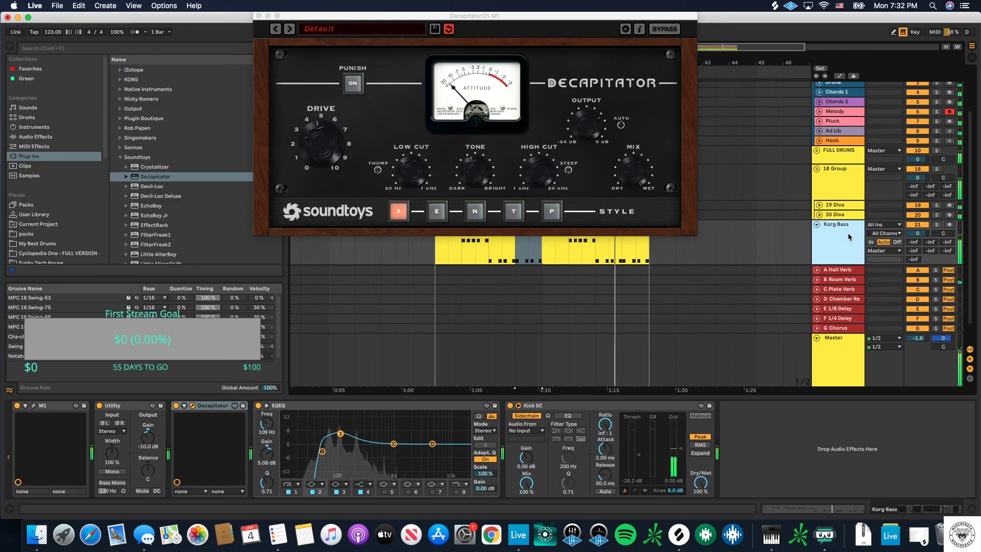
# Step: Unfold the 19 Diva and 20 Diva tracks in the arrangement to show their clips and mixer settings
pyautogui.click(842, 217)
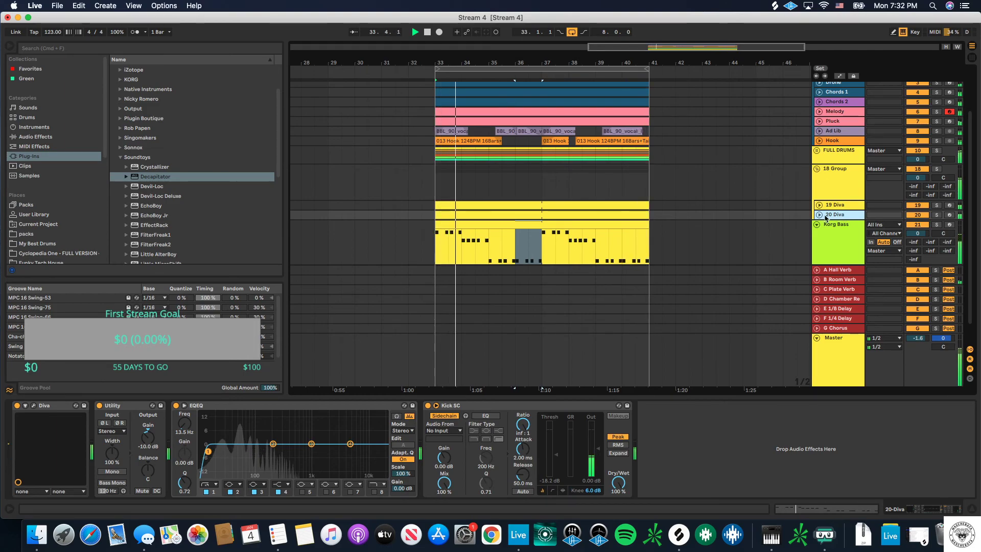
pyautogui.click(819, 215)
pyautogui.click(820, 205)
pyautogui.click(833, 218)
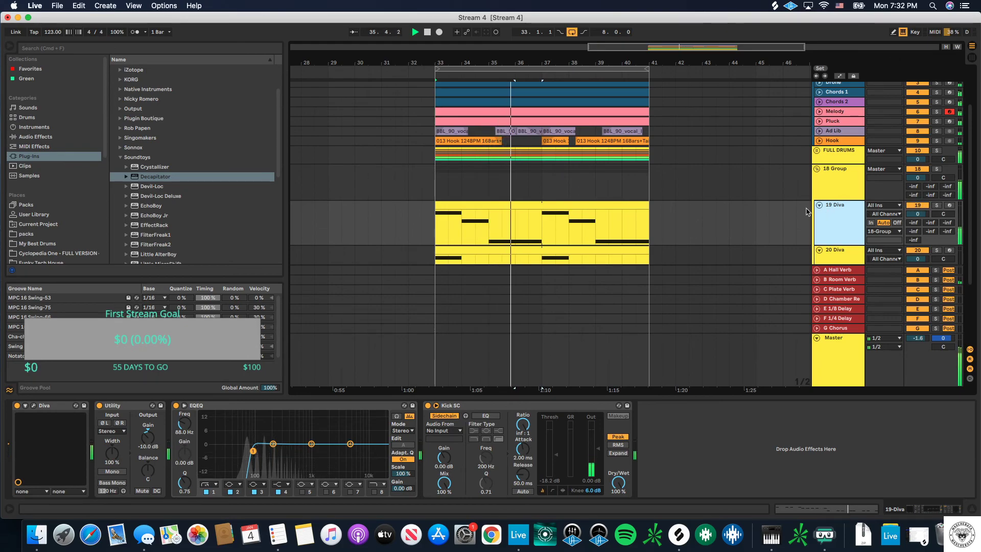
pyautogui.press('super+shift+z')
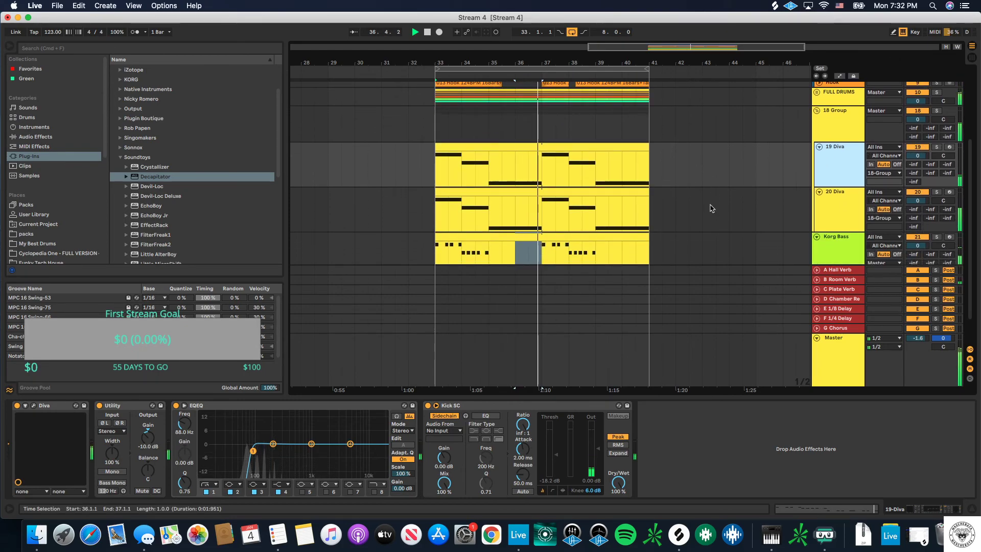
pyautogui.click(529, 240)
pyautogui.scroll(-2, 607, 223)
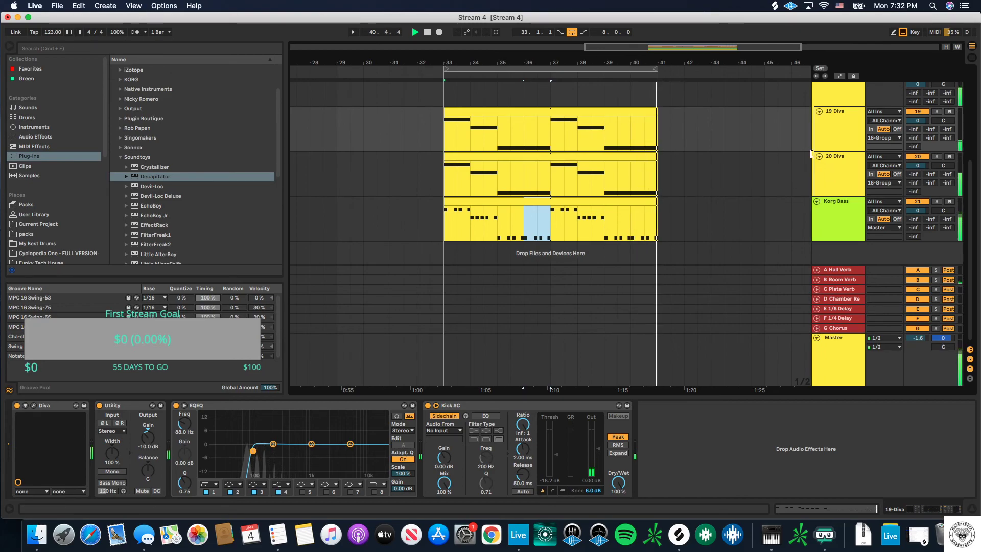
# Step: Solo the 19 Diva and 20 Diva tracks together, and release the solo on 19 Diva to hear 20 Diva alone
pyautogui.click(937, 111)
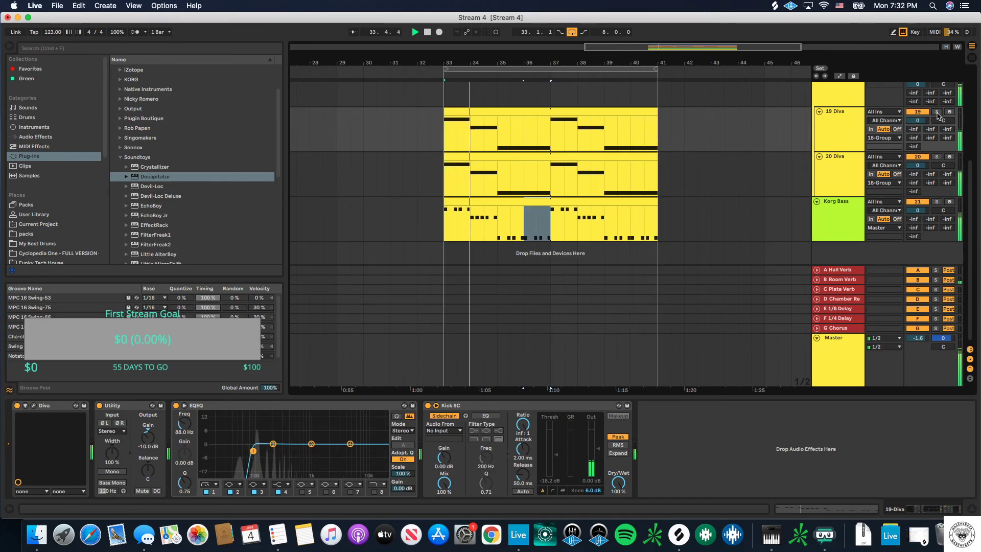
pyautogui.keyDown('super'); pyautogui.click(937, 156); pyautogui.keyUp('super')
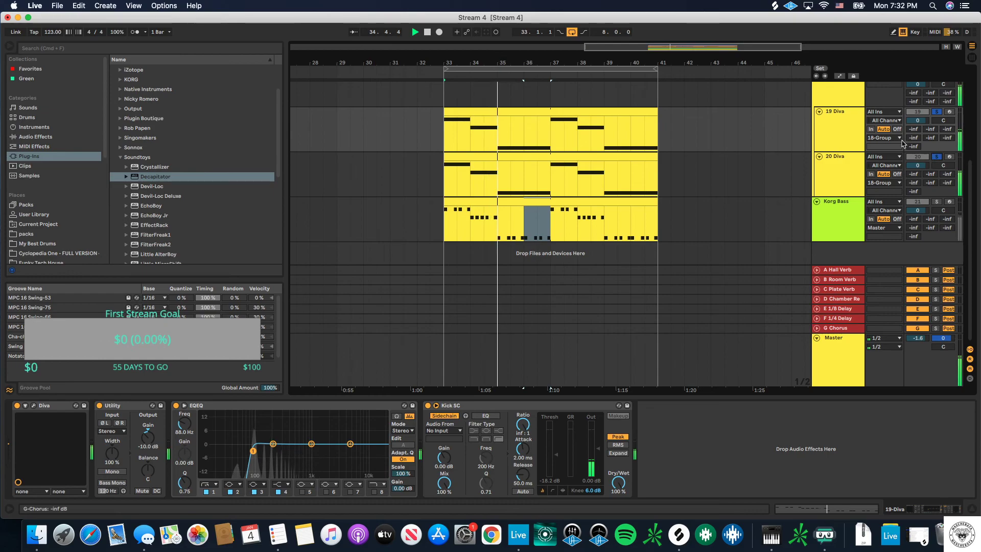
pyautogui.click(862, 131)
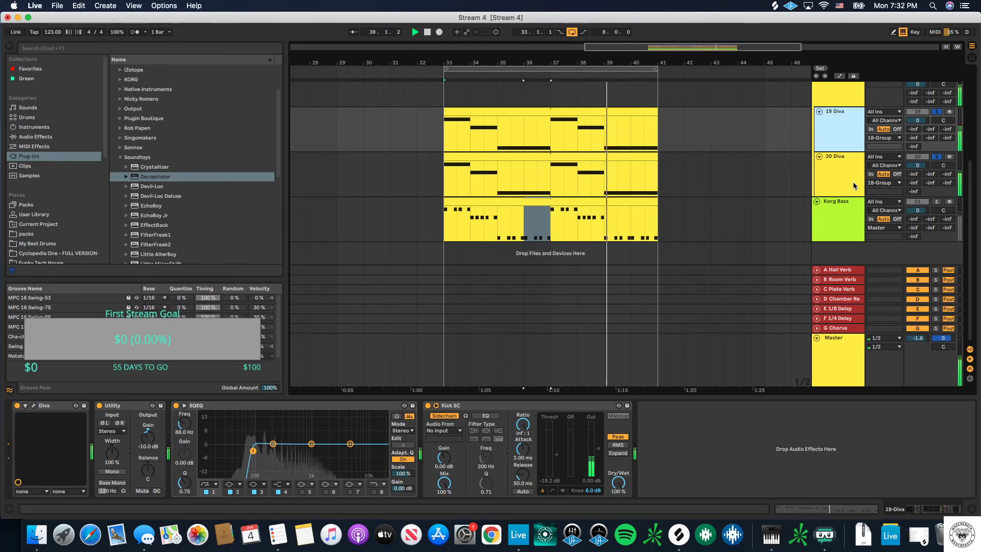
pyautogui.click(935, 112)
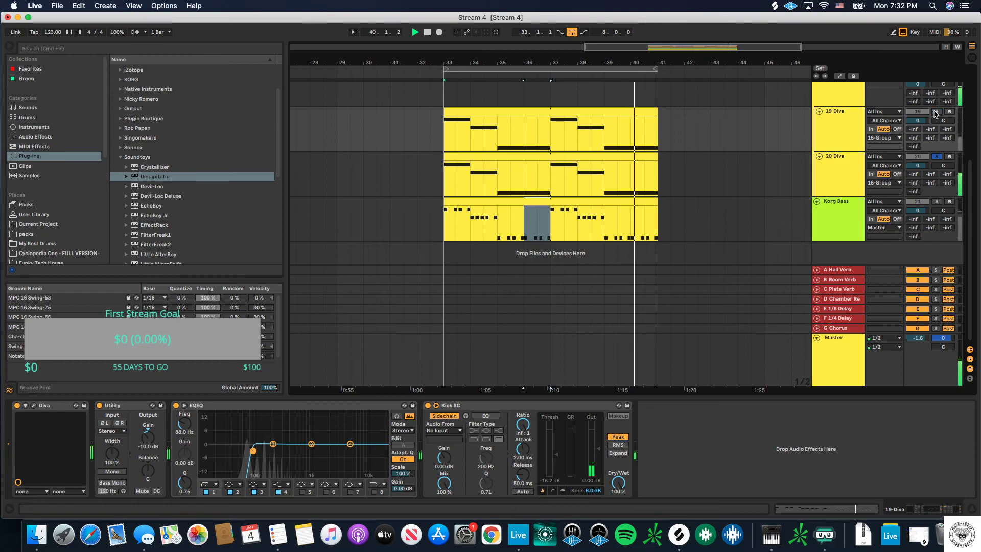
# Step: Switch the Kick SC compressor on the 20 Diva track off and on again to compare the sound during playback
pyautogui.click(852, 172)
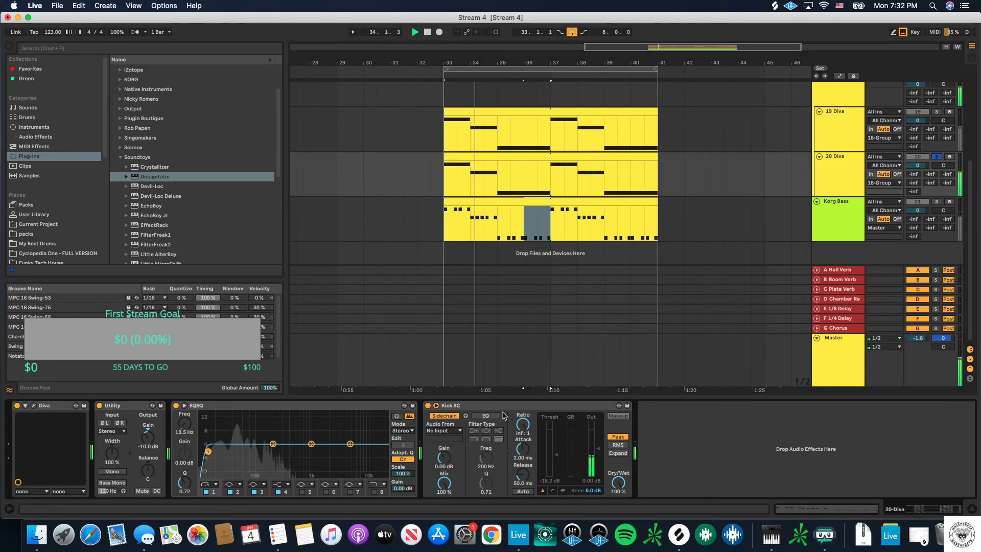
pyautogui.click(428, 405)
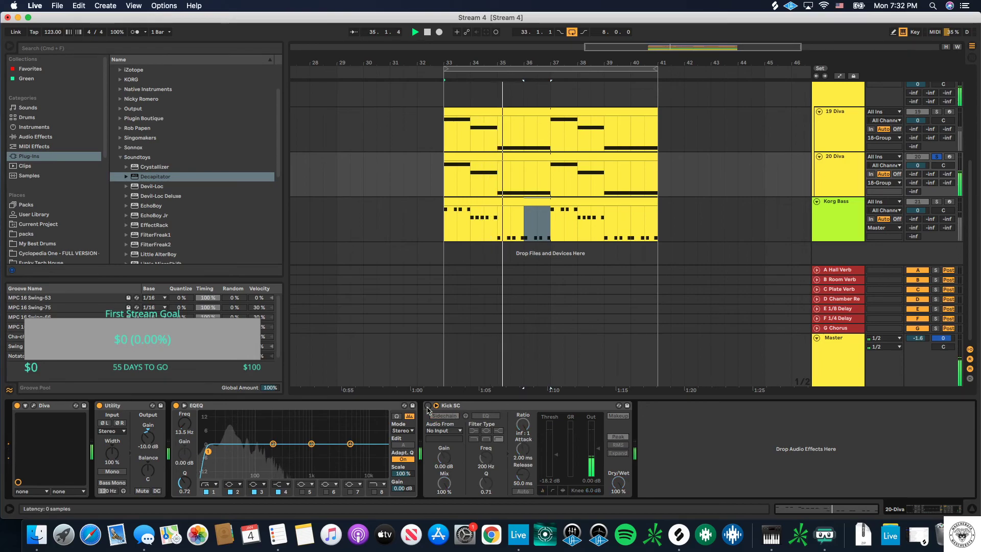
pyautogui.click(428, 405)
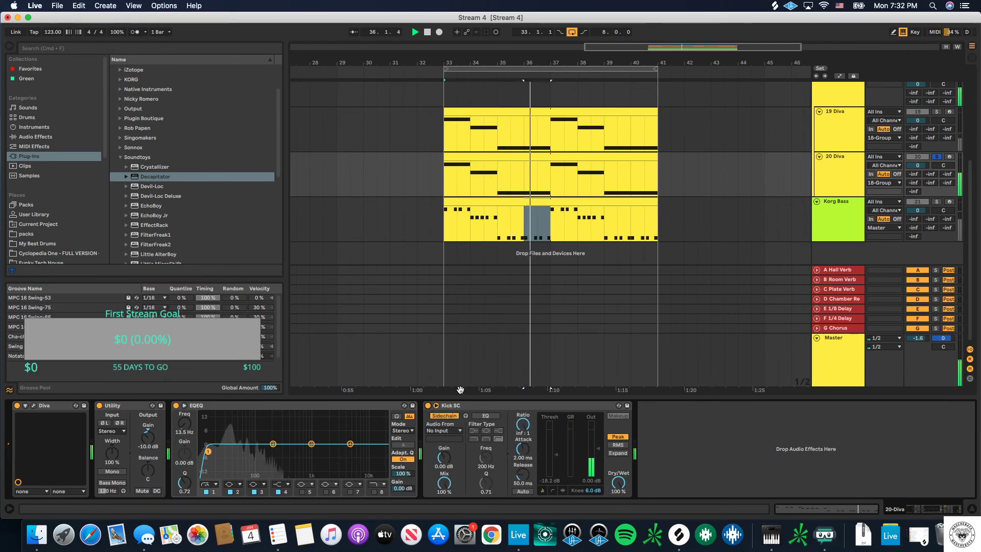
pyautogui.click(827, 207)
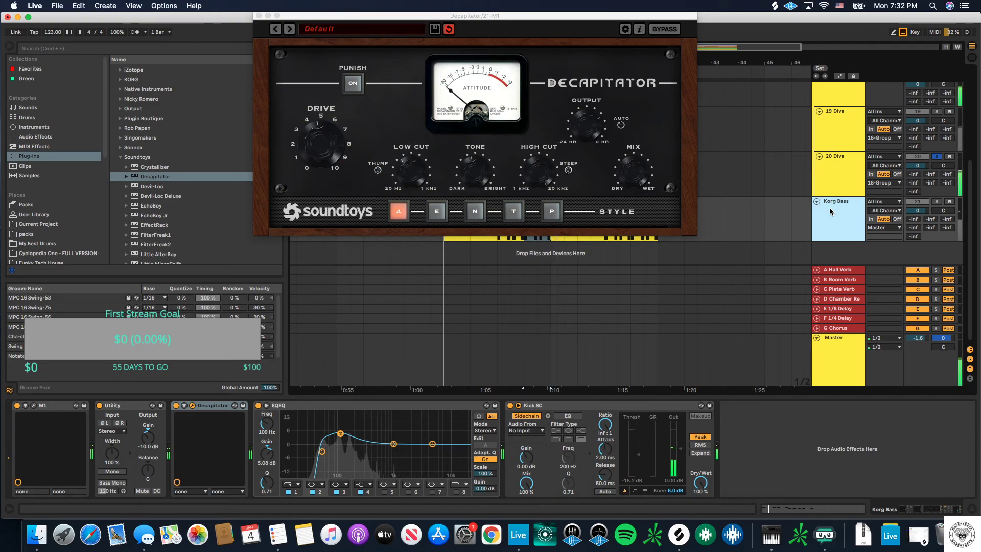
# Step: Solo 19 Diva as well and inspect the main and modifications settings of its Diva synth
pyautogui.click(935, 112)
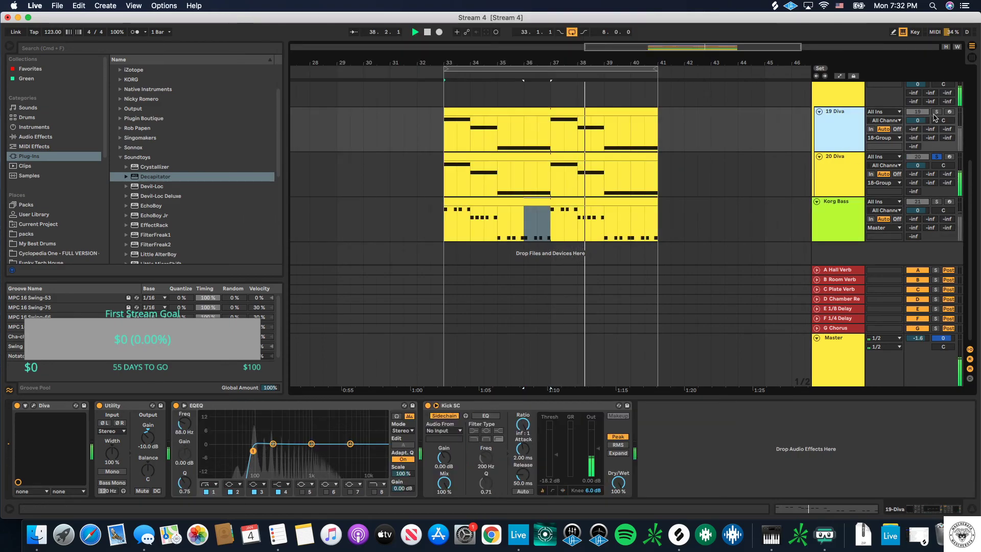
pyautogui.click(34, 406)
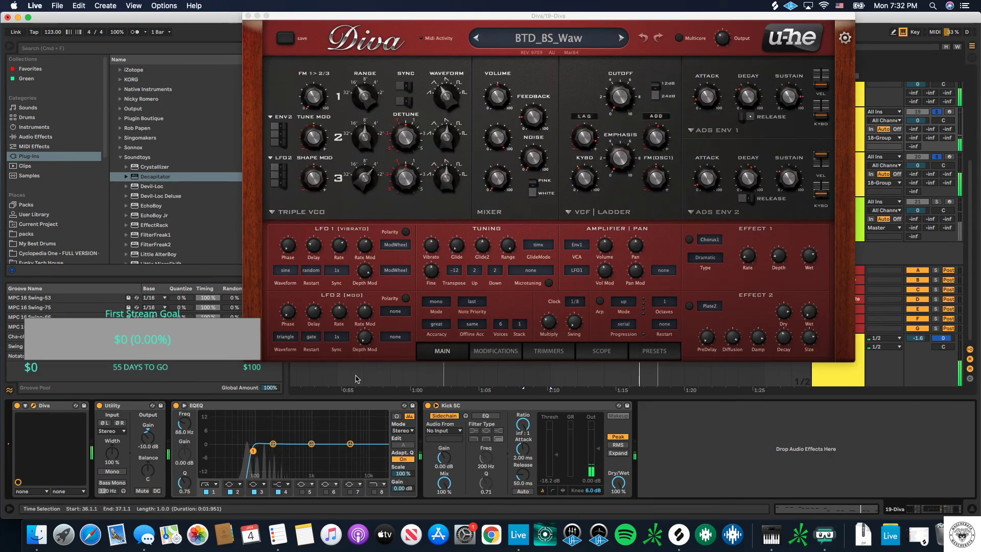
pyautogui.click(478, 351)
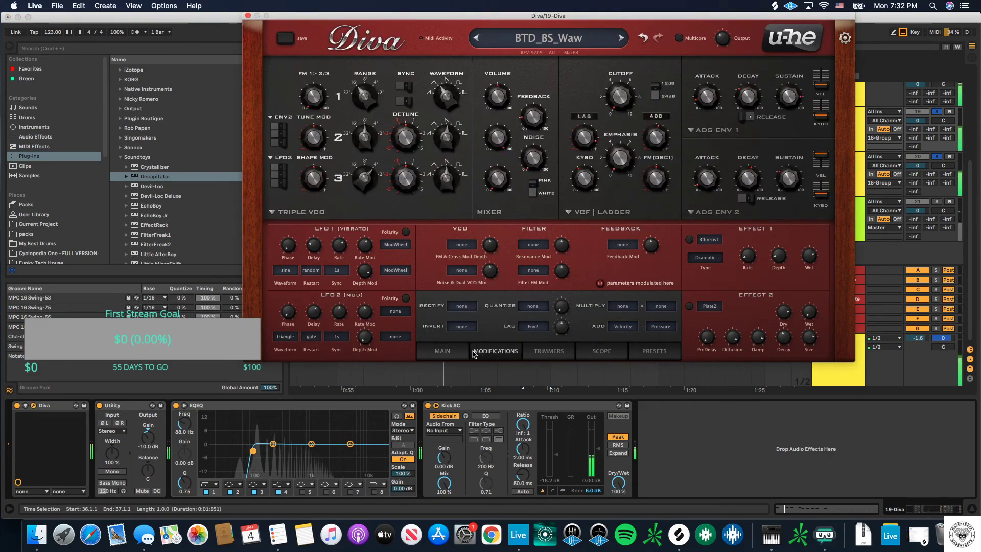
pyautogui.click(464, 353)
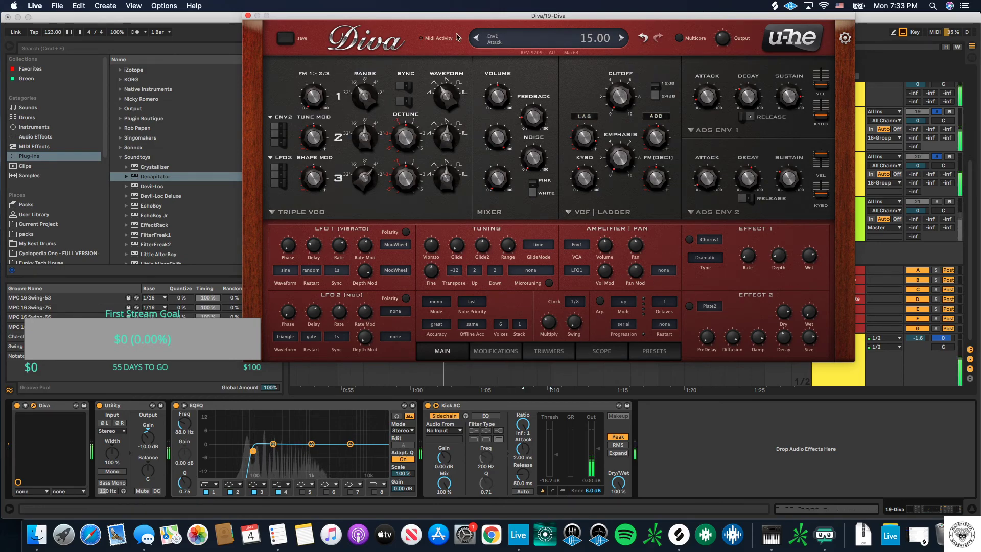
pyautogui.click(248, 15)
# Step: On the 19 Diva track, lower the EQ low cut to 20.6 Hz and set the Utility gain to -8.89 dB, comparing it with soloed 20 Diva
pyautogui.moveTo(161, 442); pyautogui.dragTo(147, 441)
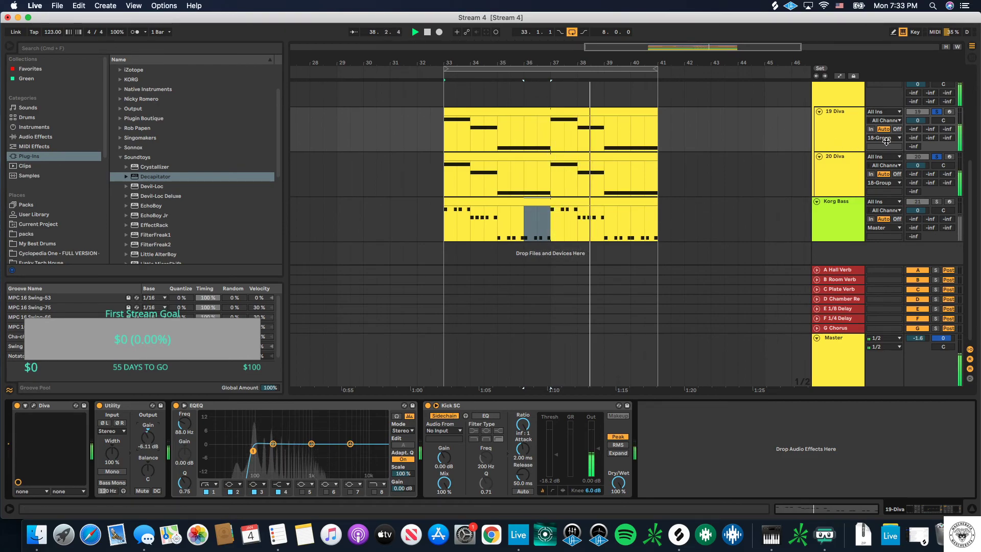
pyautogui.click(937, 113)
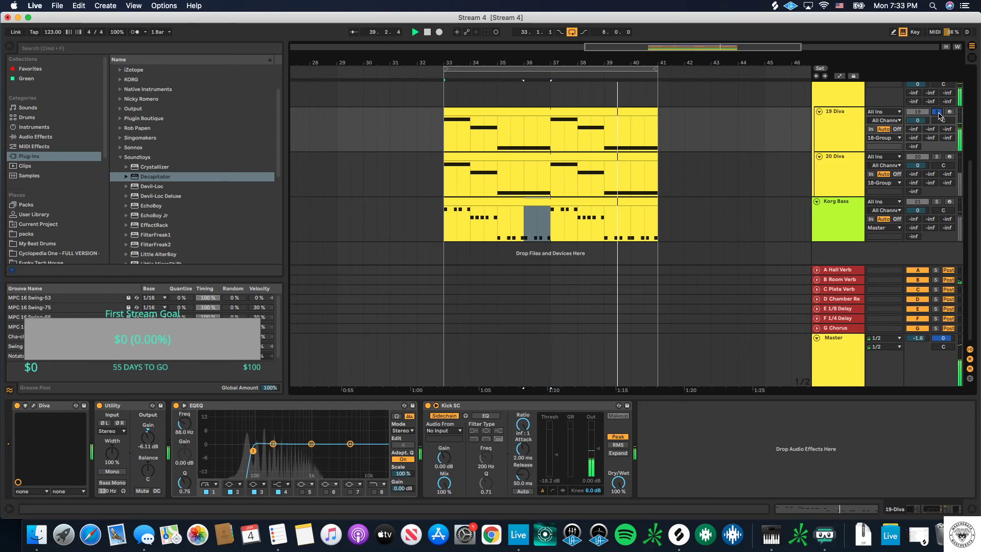
pyautogui.click(937, 157)
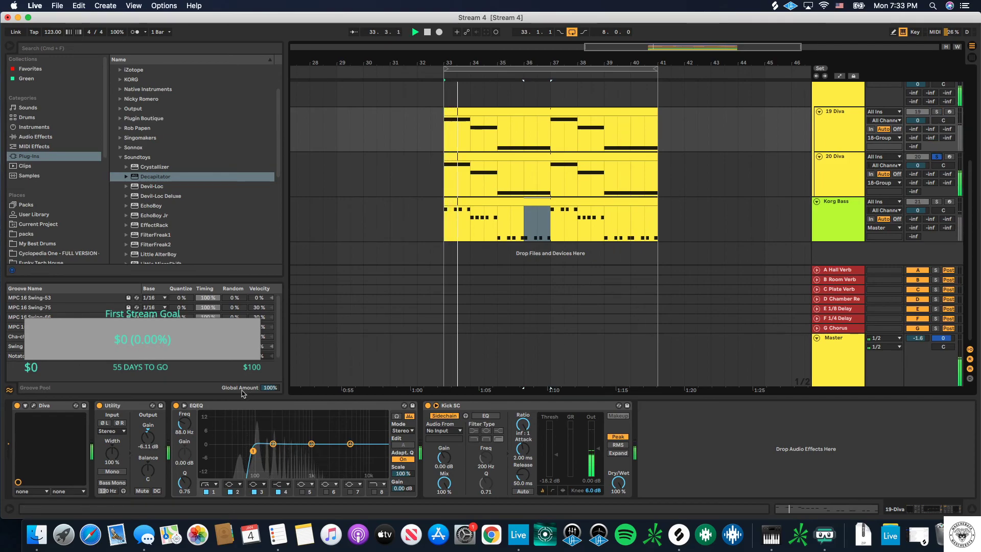
pyautogui.moveTo(148, 438)
pyautogui.mouseDown()
pyautogui.moveTo(147, 419)
pyautogui.moveTo(147, 440)
pyautogui.mouseUp()
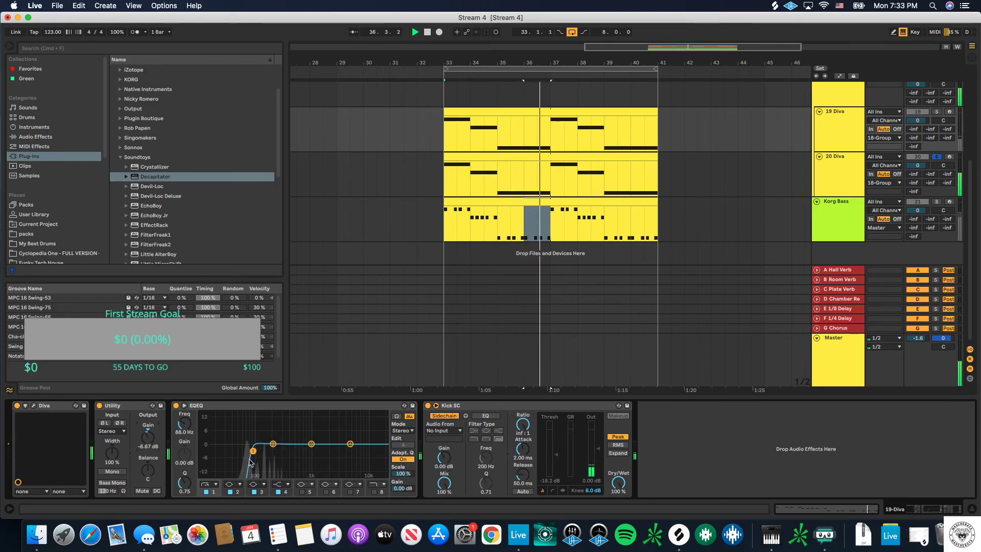
pyautogui.moveTo(221, 450); pyautogui.dragTo(218, 450)
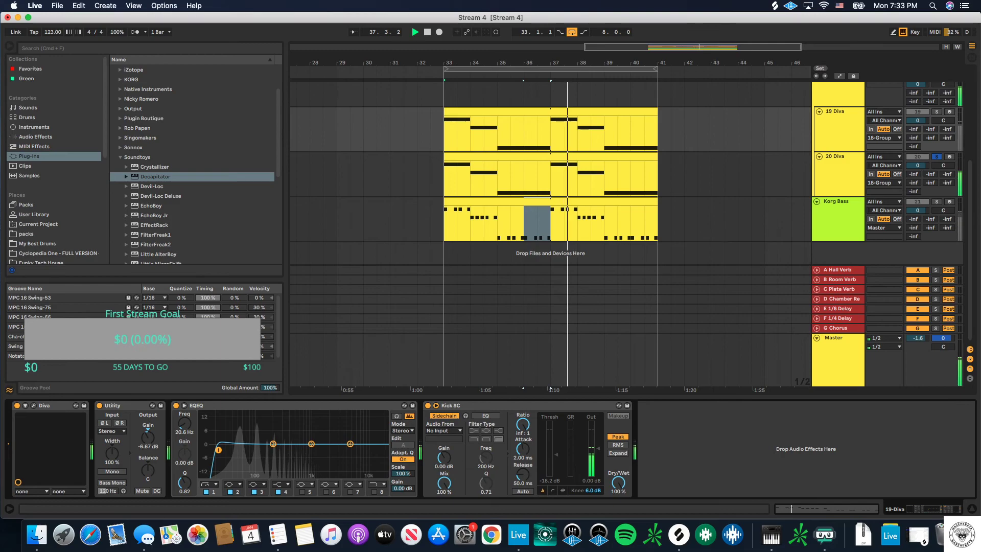
pyautogui.moveTo(147, 437); pyautogui.dragTo(148, 441)
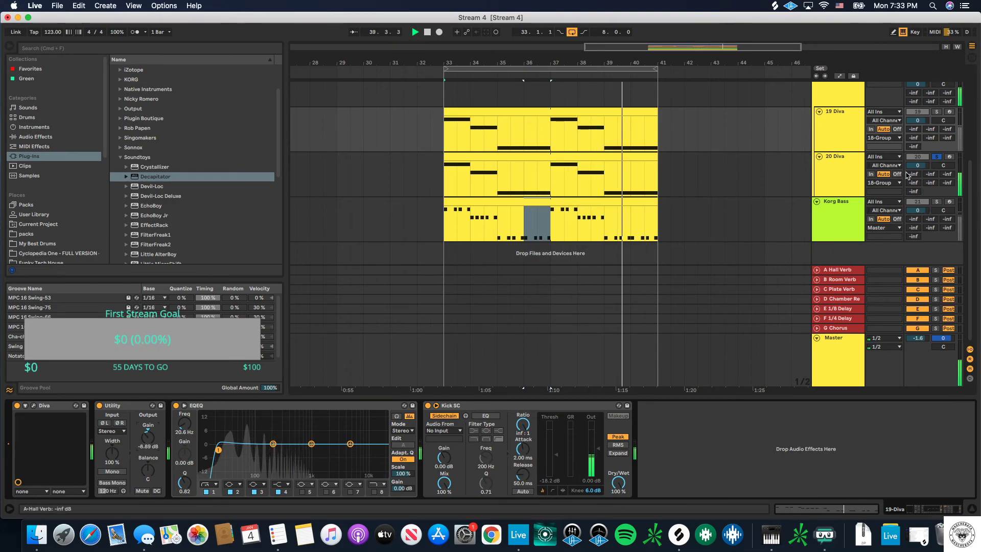
# Step: Rename the 20 Diva track as Sub and the 19 Diva track as Bass
pyautogui.click(854, 175)
pyautogui.press('super+r')
pyautogui.write('Sub')
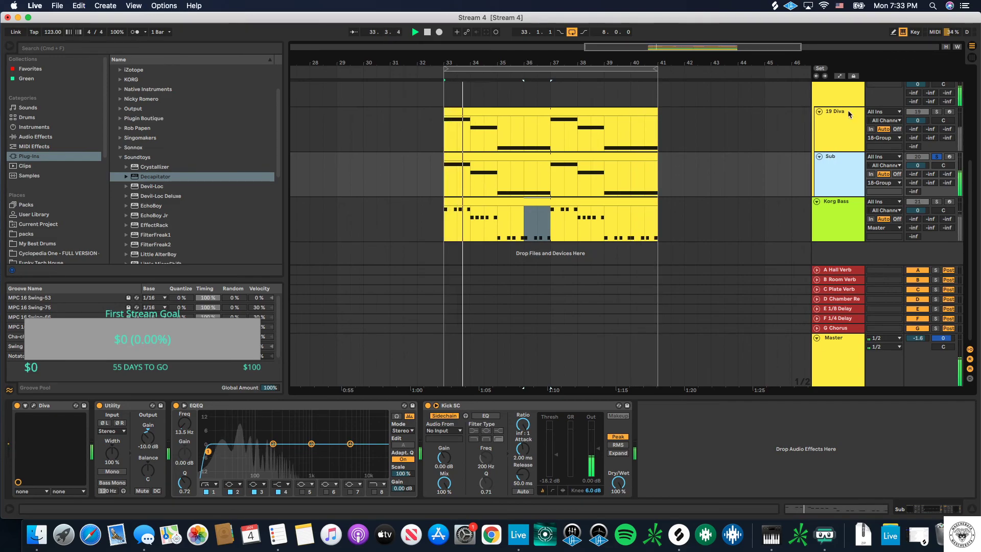
pyautogui.click(843, 123)
pyautogui.press('super+r')
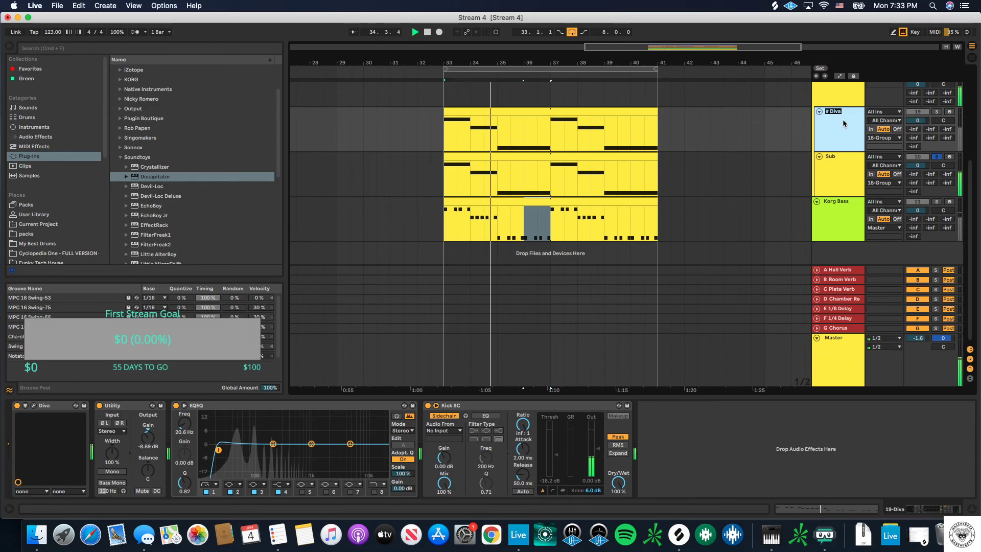
pyautogui.write('Bass')
pyautogui.press('Return')
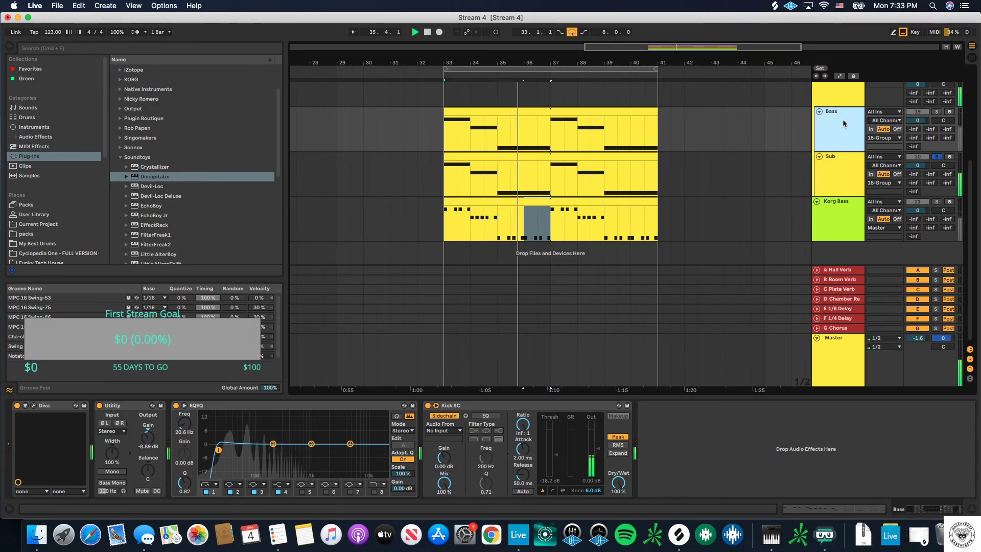
# Step: Clear the solo on the Sub track and play the arrangement from bar 39
pyautogui.click(936, 156)
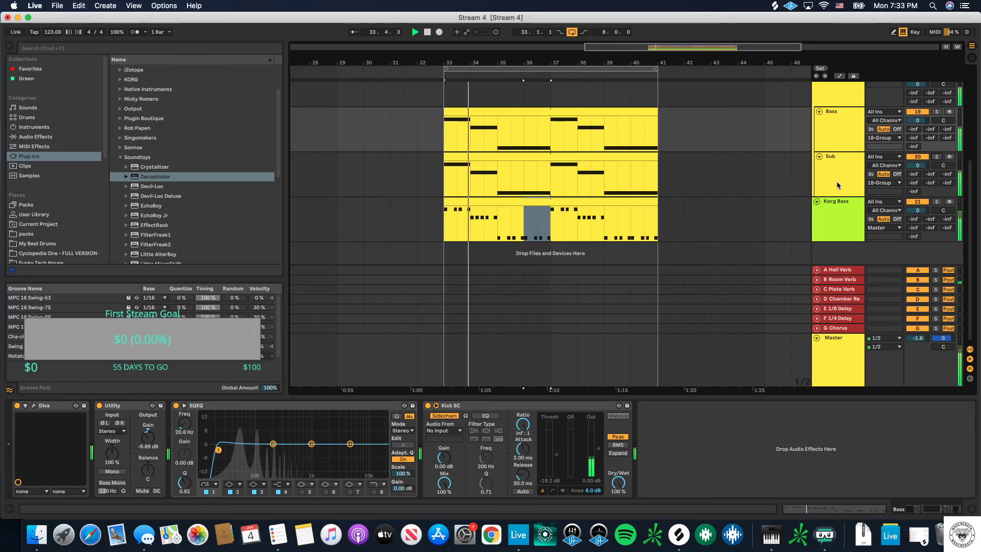
pyautogui.press('space')
pyautogui.click(605, 186)
pyautogui.press('space')
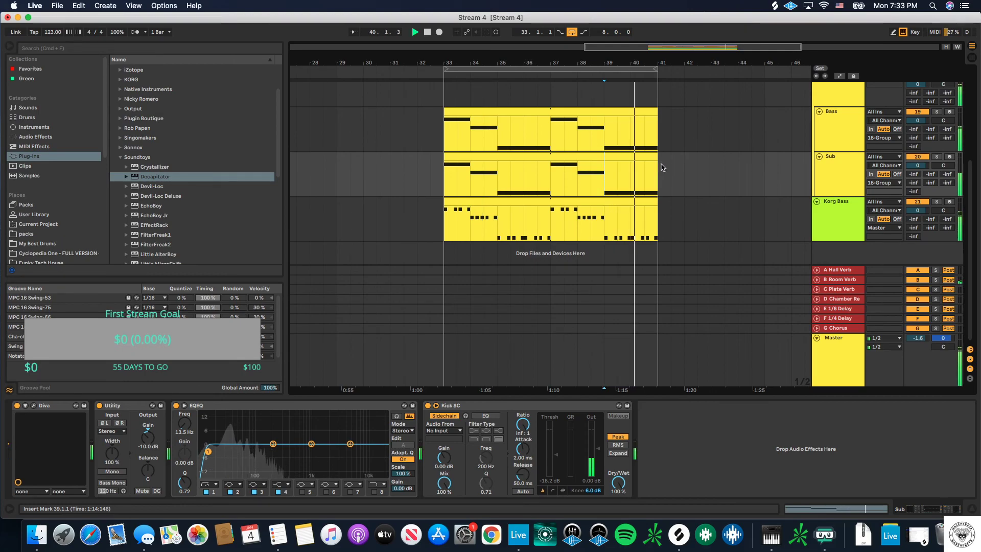
# Step: Copy the Kick SC compressor from the 18 Group to the end of the Korg Bass track's device chain
pyautogui.scroll(1, 827, 154)
pyautogui.scroll(2, 827, 153)
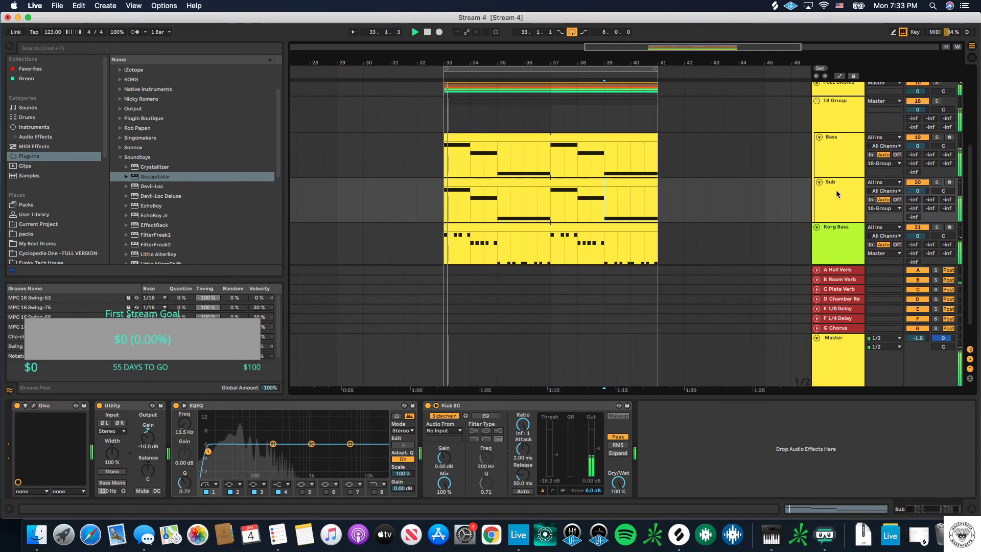
pyautogui.click(837, 115)
pyautogui.click(145, 405)
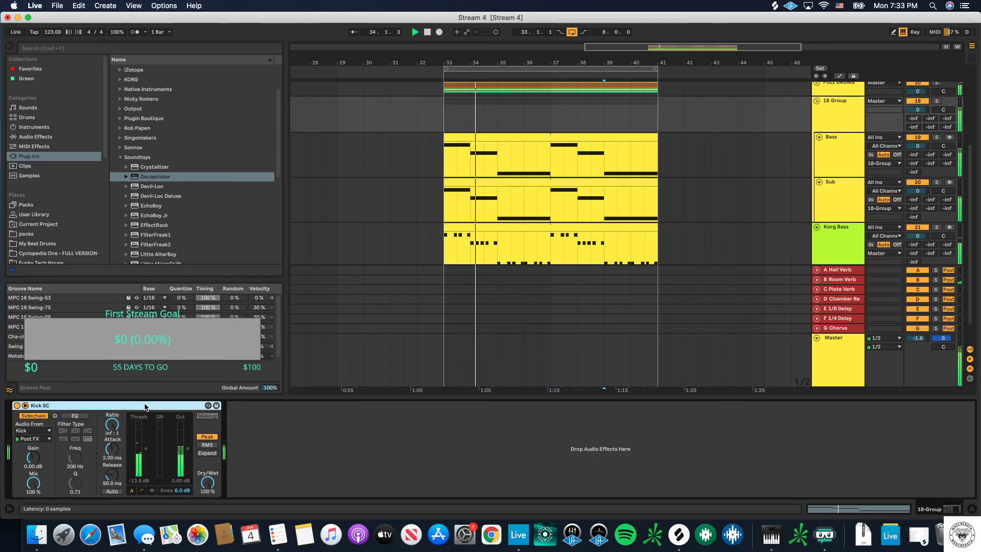
pyautogui.scroll(-2, 660, 238)
pyautogui.scroll(-1, 662, 238)
pyautogui.click(794, 217)
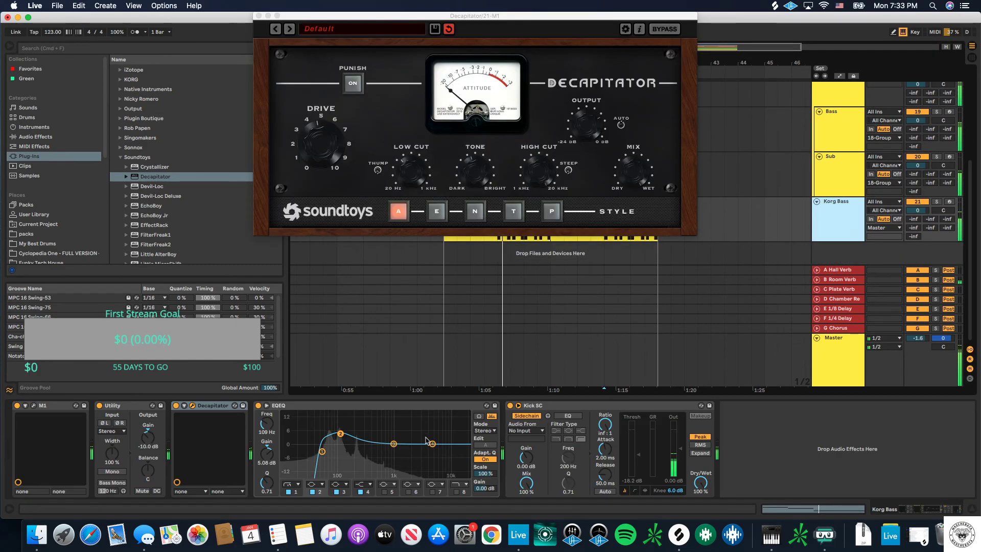
pyautogui.press('super+v')
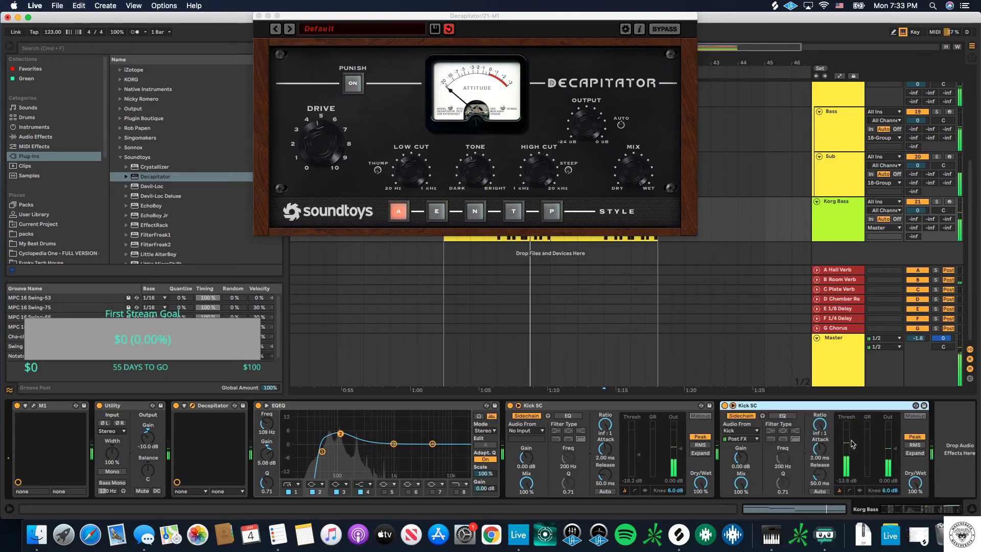
# Step: Set the pasted compressor's threshold to -15.7 dB, and delete the Kick SC without a sidechain input from Korg Bass
pyautogui.moveTo(852, 452); pyautogui.dragTo(853, 456)
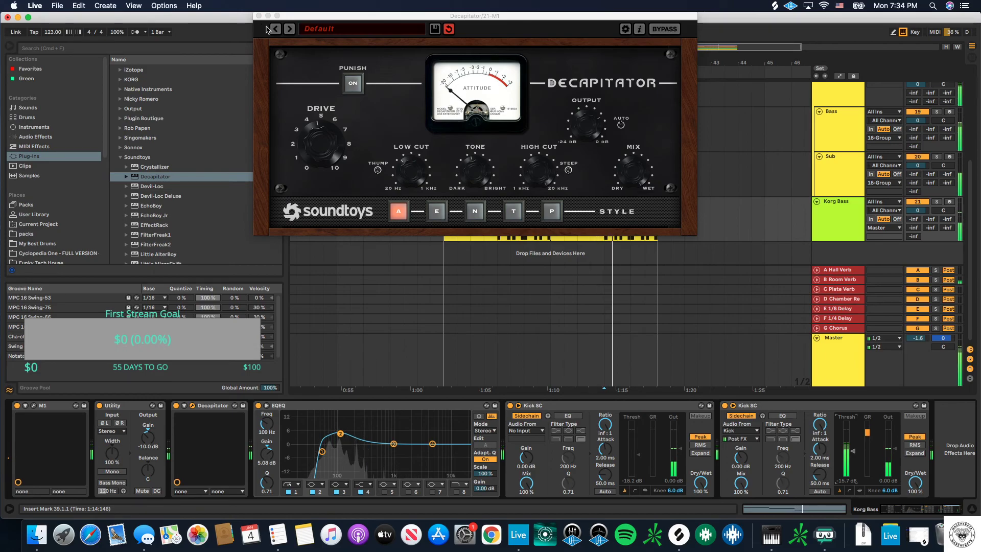
pyautogui.click(579, 405)
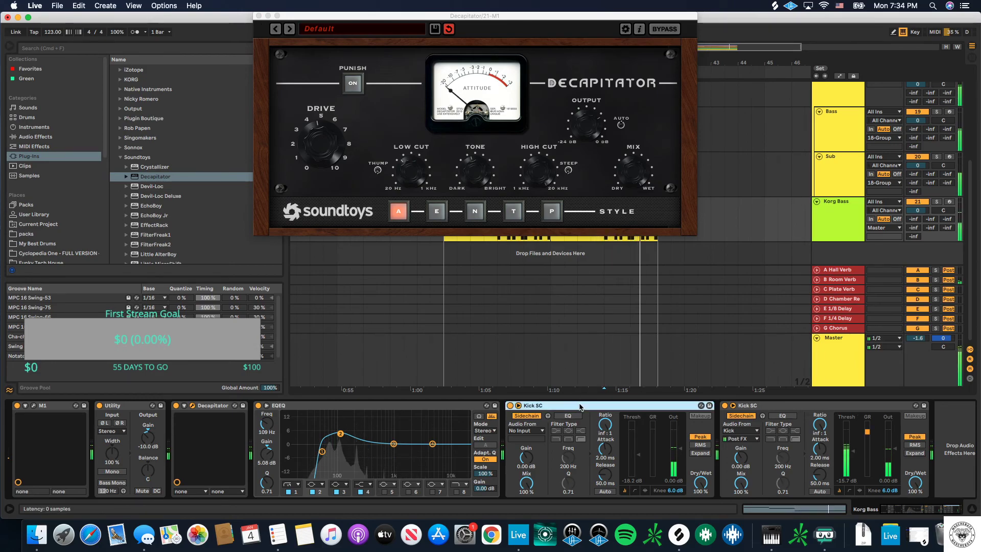
pyautogui.press('Delete')
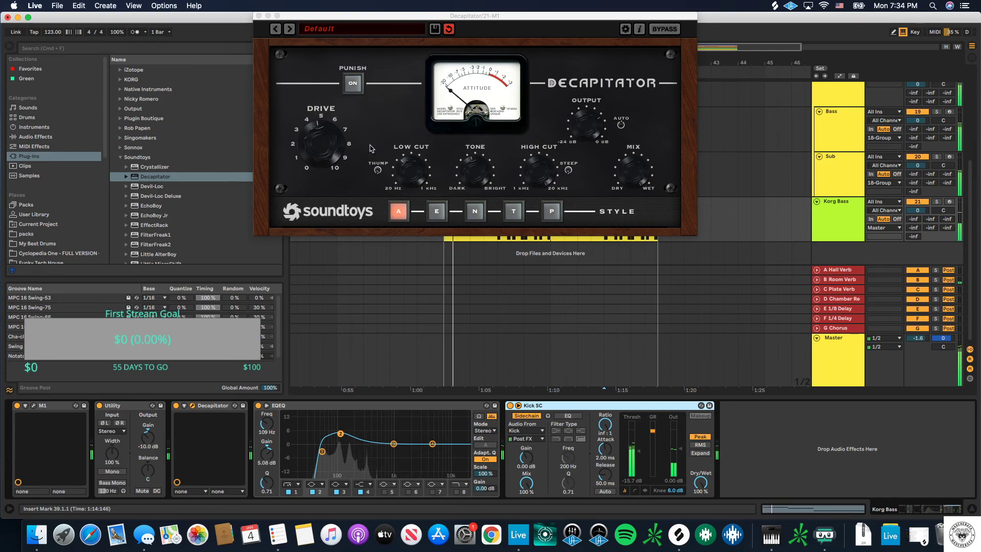
pyautogui.click(259, 16)
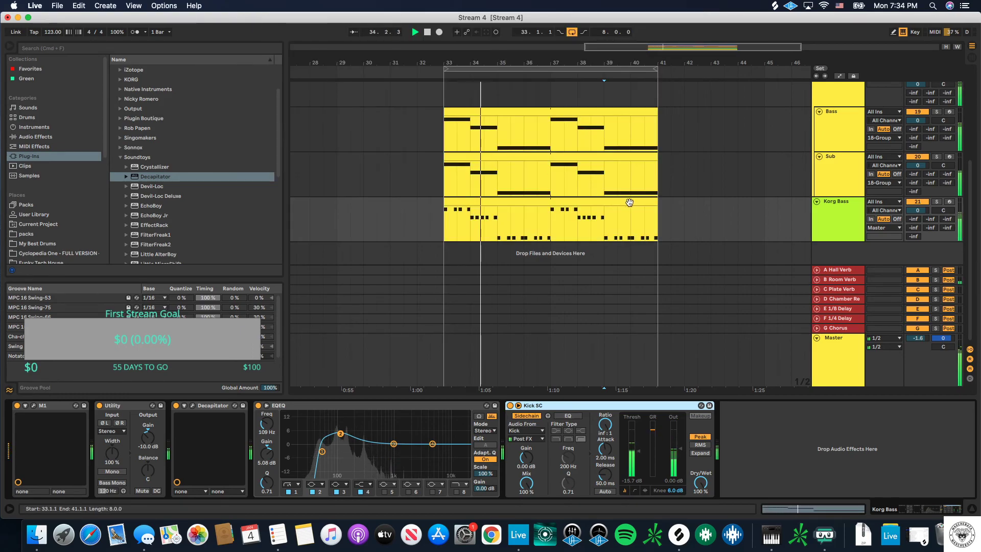
# Step: Fold the 18 Group so its Bass and Sub tracks are collapsed in the arrangement
pyautogui.scroll(1, 638, 199)
pyautogui.scroll(-1, 644, 199)
pyautogui.scroll(1, 800, 220)
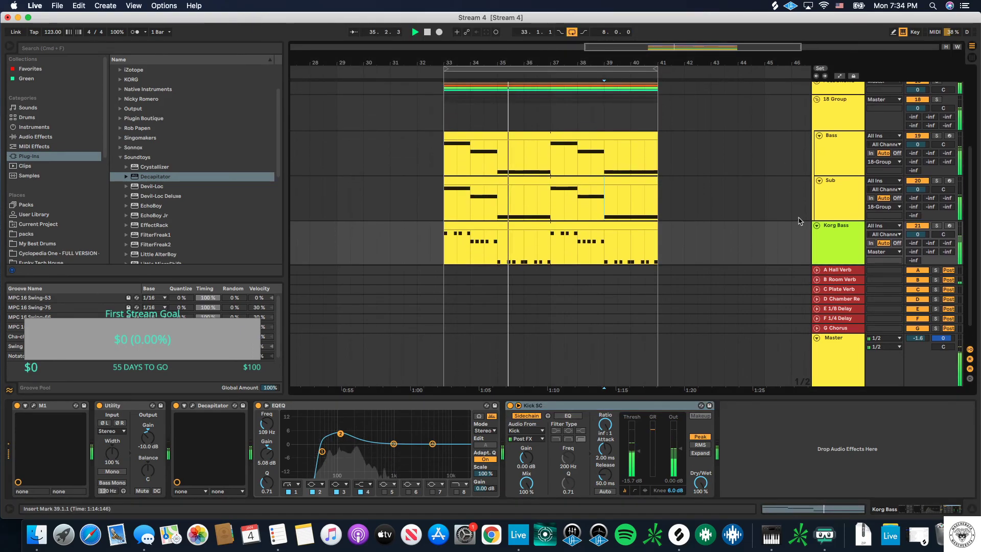
pyautogui.scroll(3, 762, 210)
pyautogui.scroll(-2, 761, 210)
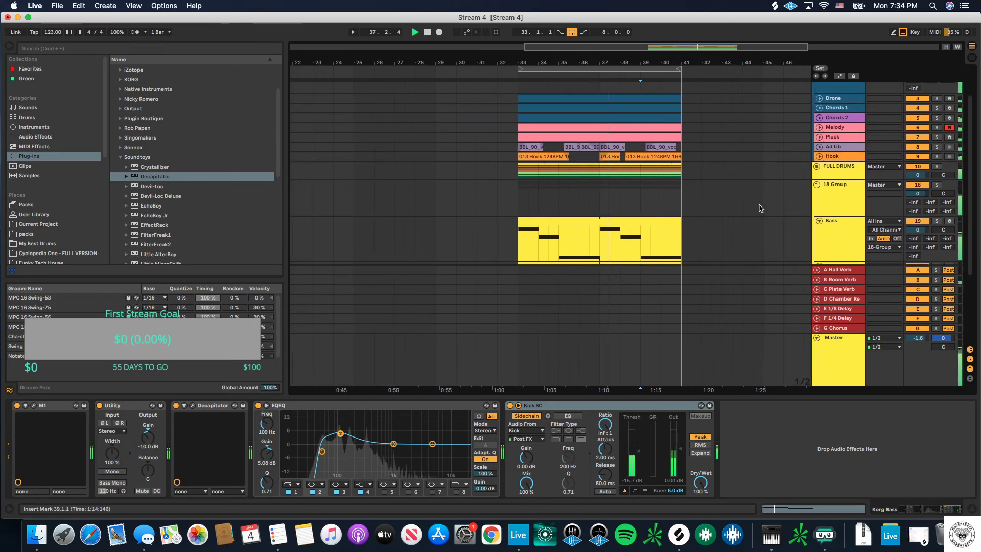
pyautogui.scroll(-3, 761, 209)
pyautogui.click(816, 108)
pyautogui.scroll(2, 731, 159)
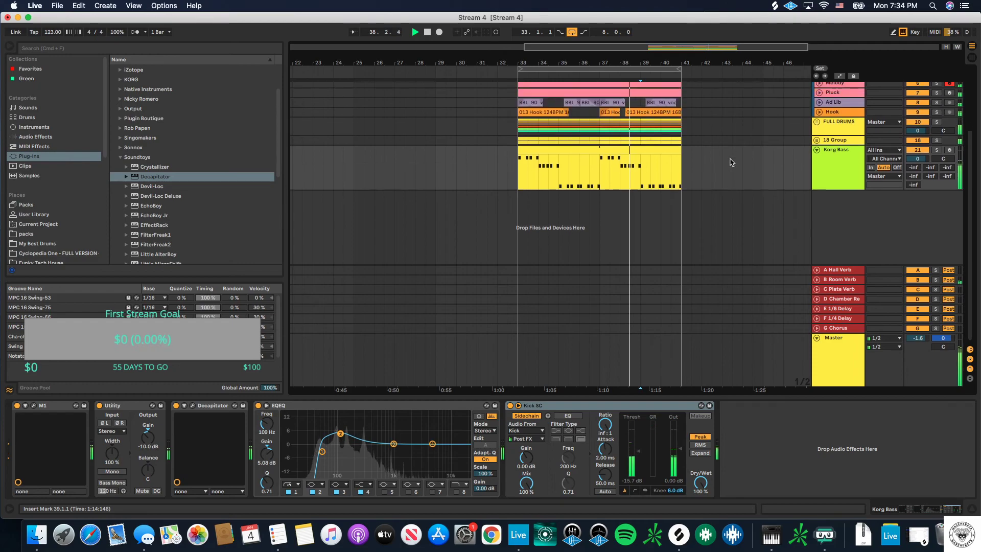
# Step: Rename the 18 Group track as Bass/Sub and stop playback
pyautogui.doubleClick(844, 162)
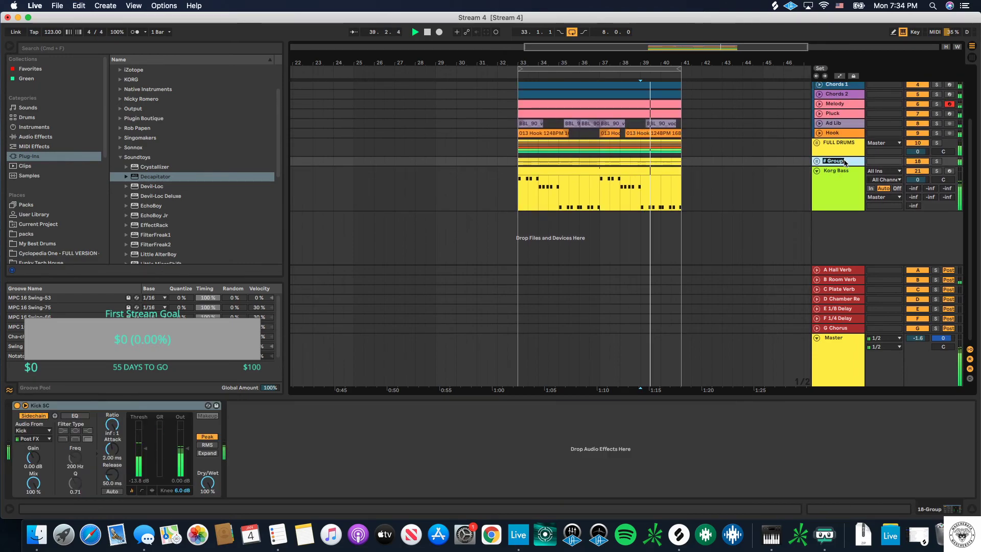
pyautogui.write('Bass/Sub')
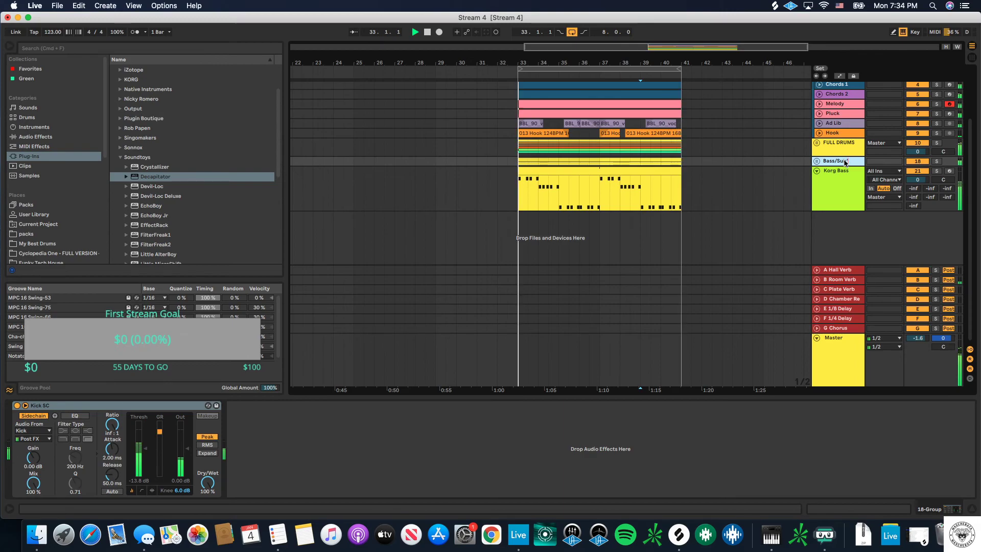
pyautogui.press('Return')
pyautogui.press('space')
pyautogui.scroll(2, 725, 198)
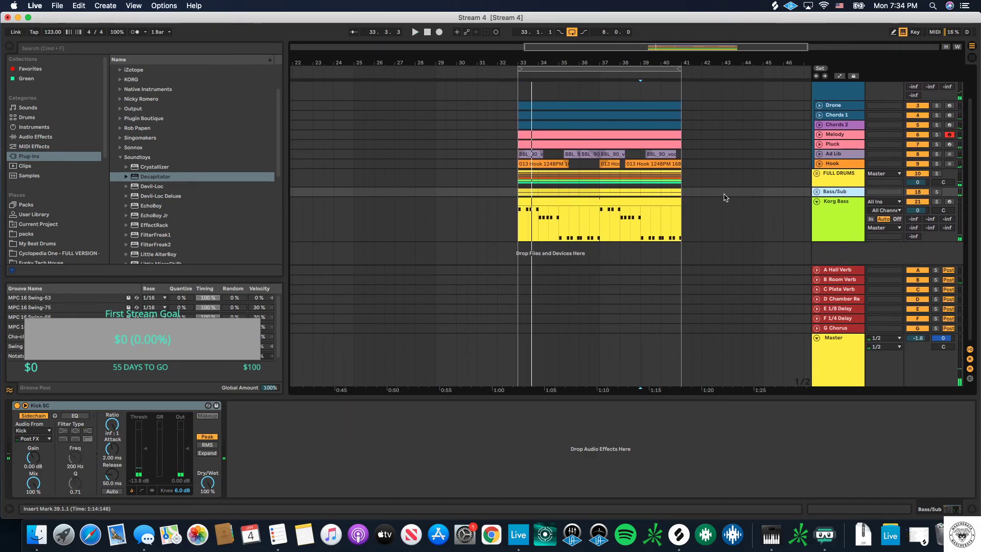
# Step: Load the UAD API 2500 bus compressor plug-in onto the FULL DRUMS group
pyautogui.scroll(1, 841, 163)
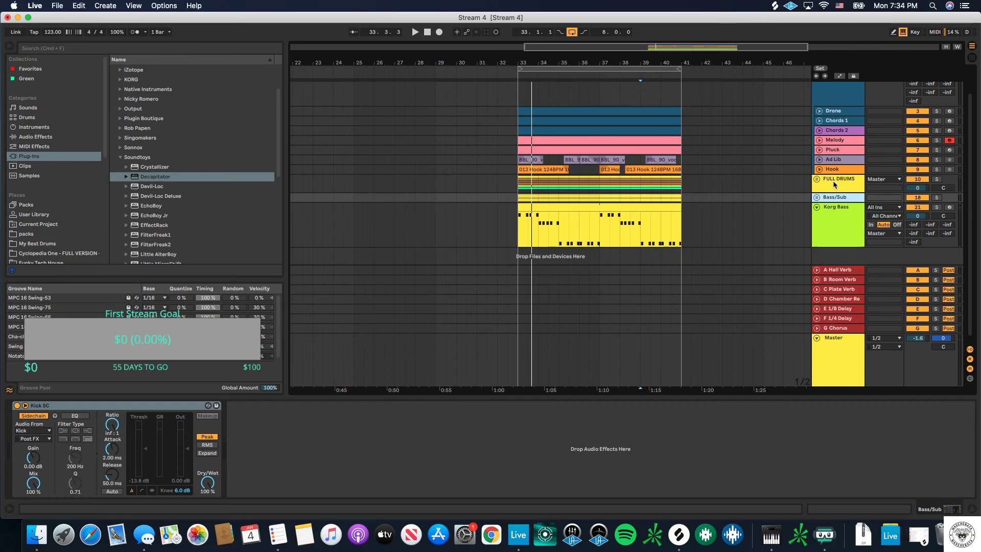
pyautogui.click(835, 185)
pyautogui.click(36, 138)
pyautogui.click(36, 163)
pyautogui.click(35, 157)
pyautogui.scroll(-1, 137, 175)
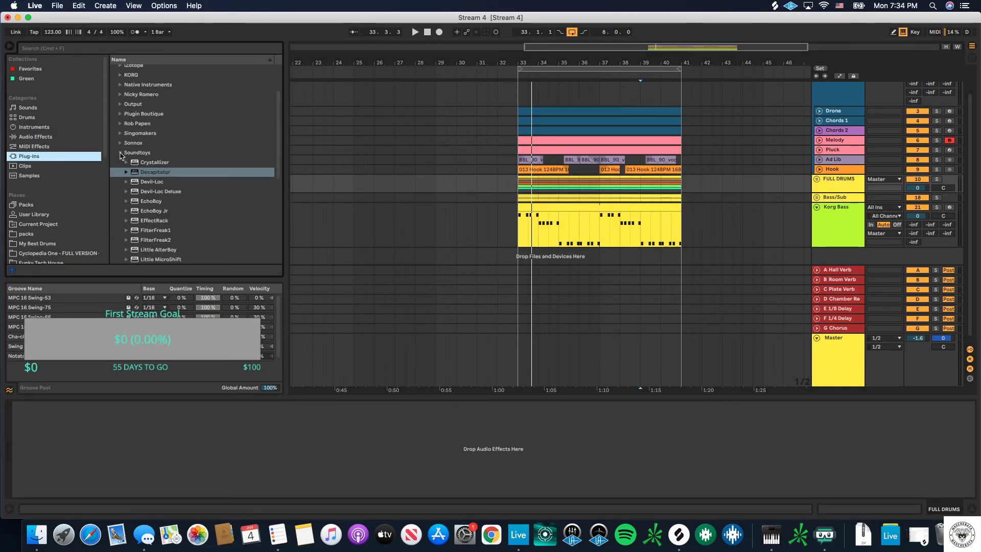
pyautogui.click(121, 154)
pyautogui.click(122, 211)
pyautogui.scroll(-15, 148, 220)
pyautogui.scroll(5, 150, 221)
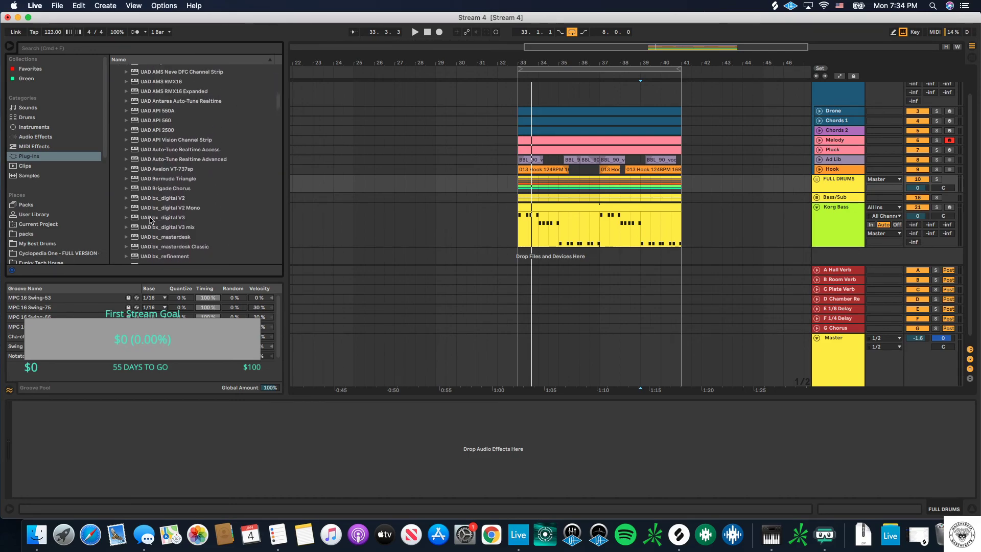
pyautogui.moveTo(155, 164); pyautogui.dragTo(140, 441)
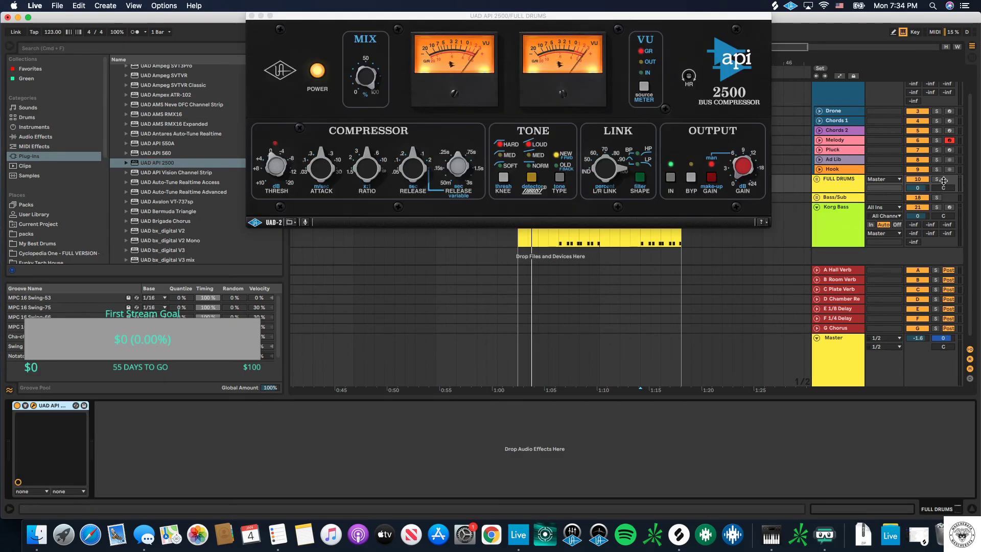
# Step: Solo the FULL DRUMS group and play it while adjusting the API 2500 compressor's threshold
pyautogui.click(943, 181)
pyautogui.press('space')
pyautogui.click(265, 179)
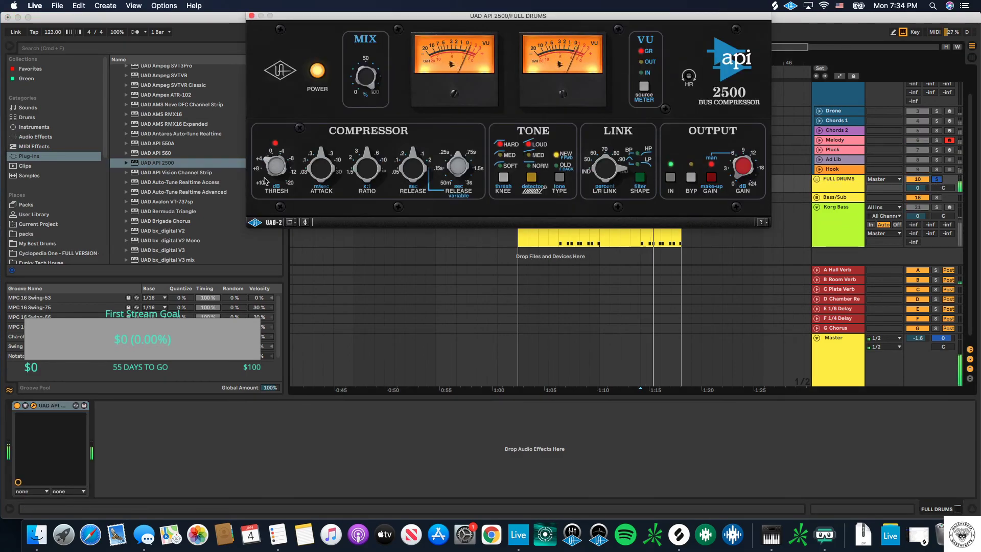
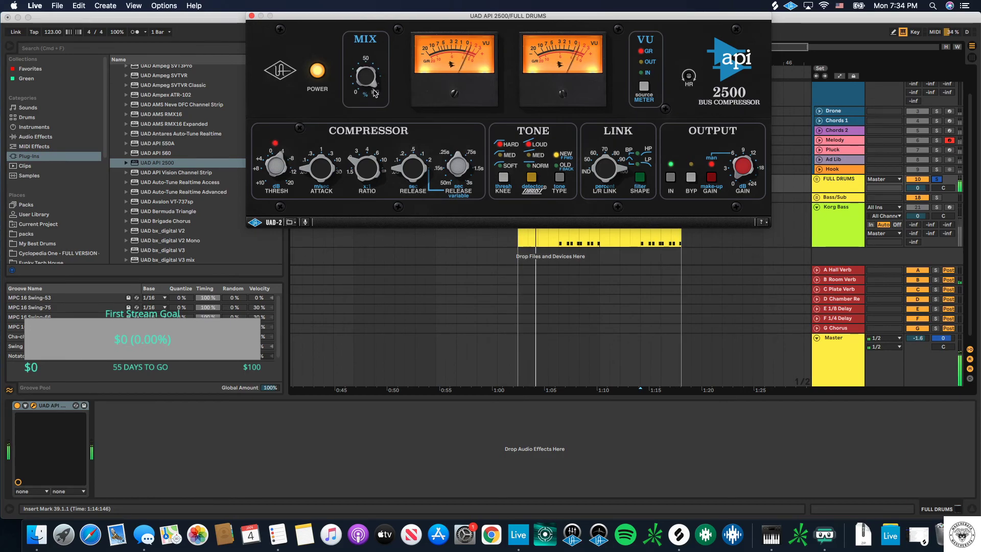
# Step: Unfold the FULL DRUMS group and set the 12 Group's B Room Verb send to -28.0 dB
pyautogui.click(203, 80)
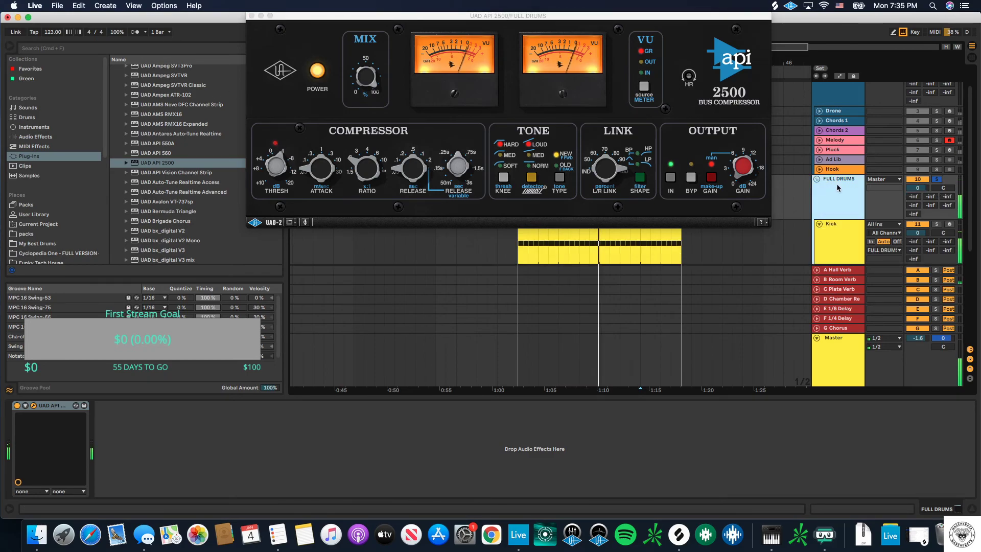
pyautogui.click(816, 179)
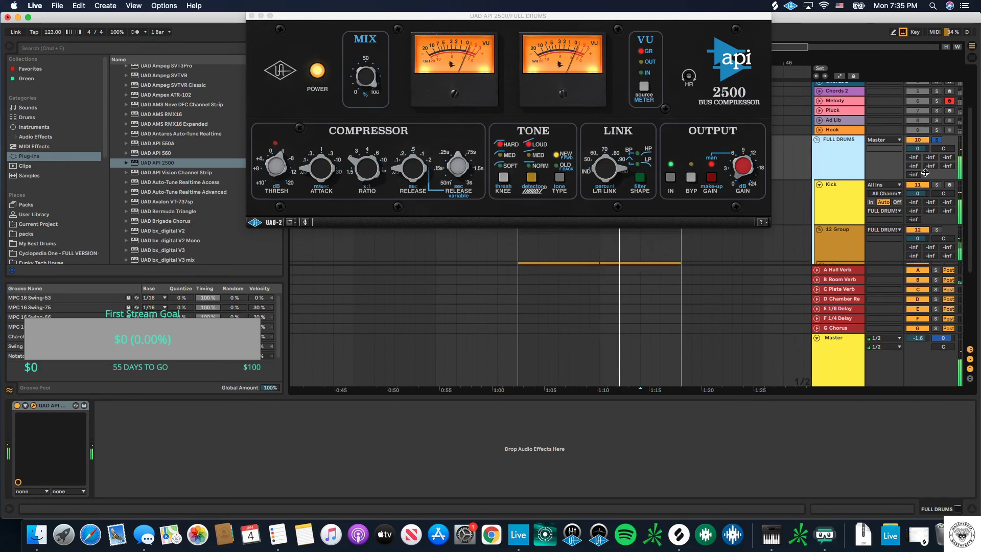
pyautogui.scroll(-4, 854, 206)
pyautogui.click(873, 206)
pyautogui.moveTo(930, 204); pyautogui.dragTo(930, 187)
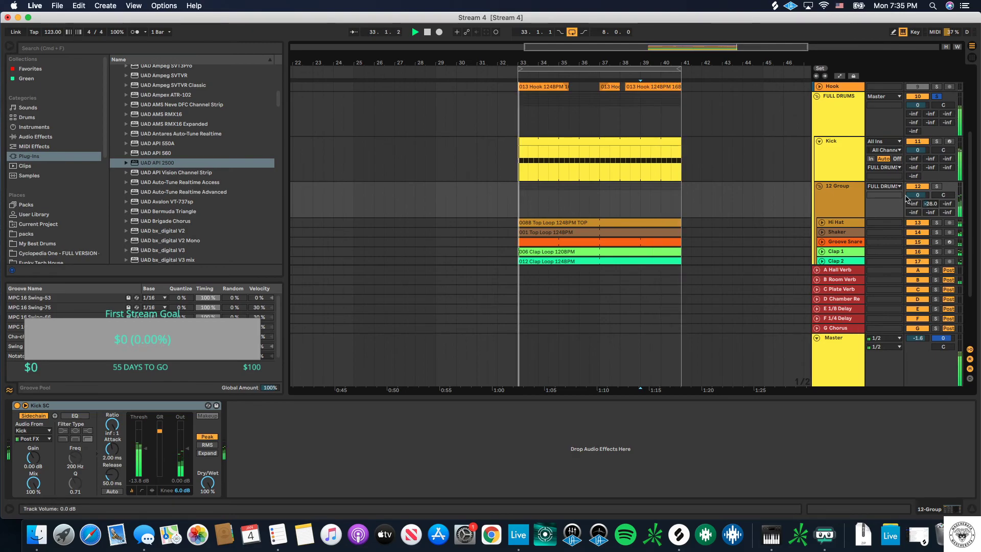
# Step: Load the Sonnox Oxford Inflator onto the FULL DRUMS group ahead of the API 2500 and set its Effect to 39.4%
pyautogui.click(852, 128)
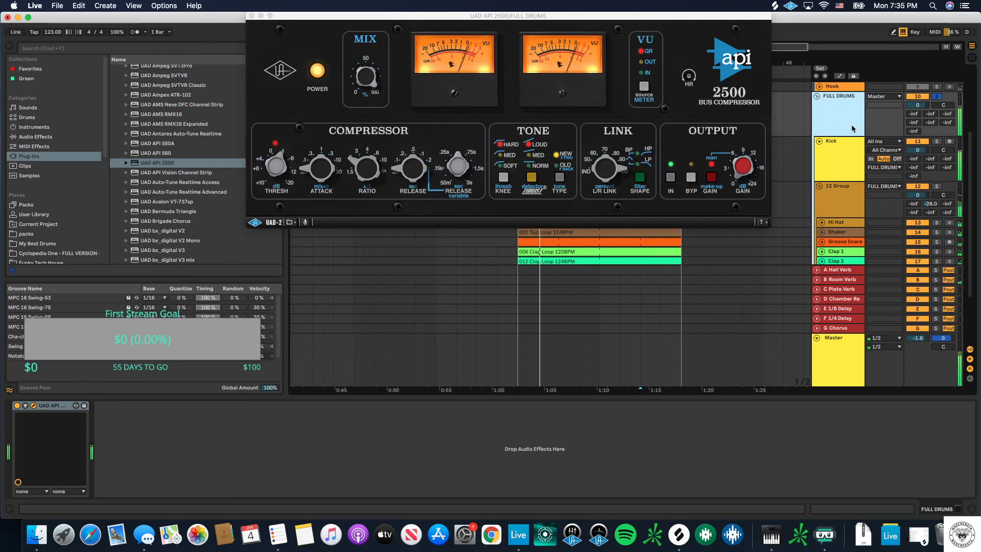
pyautogui.click(251, 16)
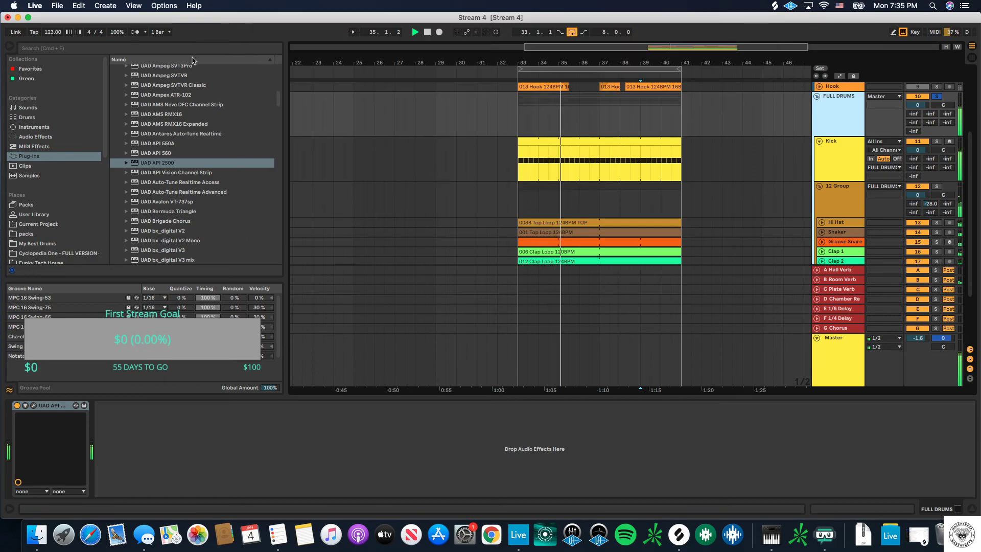
pyautogui.scroll(10, 156, 164)
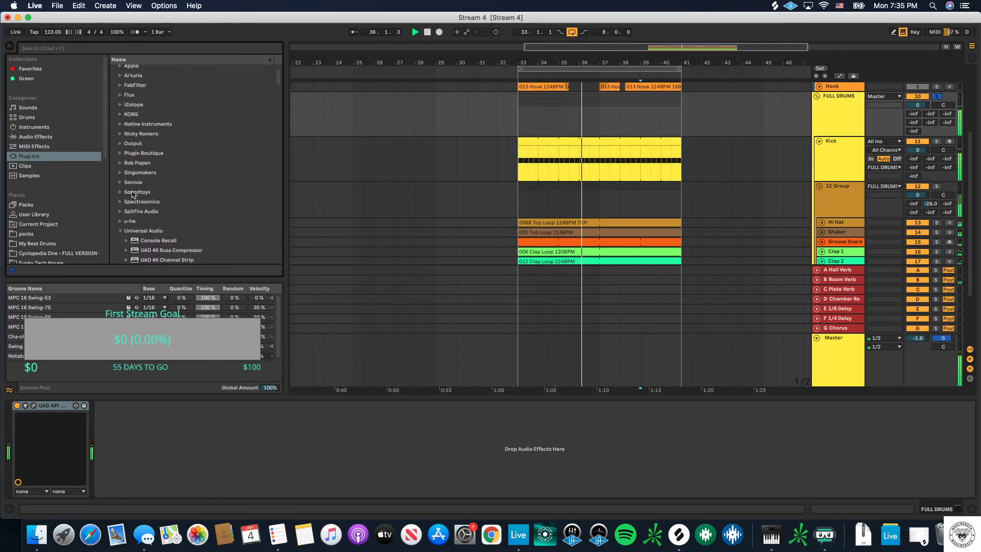
pyautogui.click(137, 183)
pyautogui.doubleClick(142, 193)
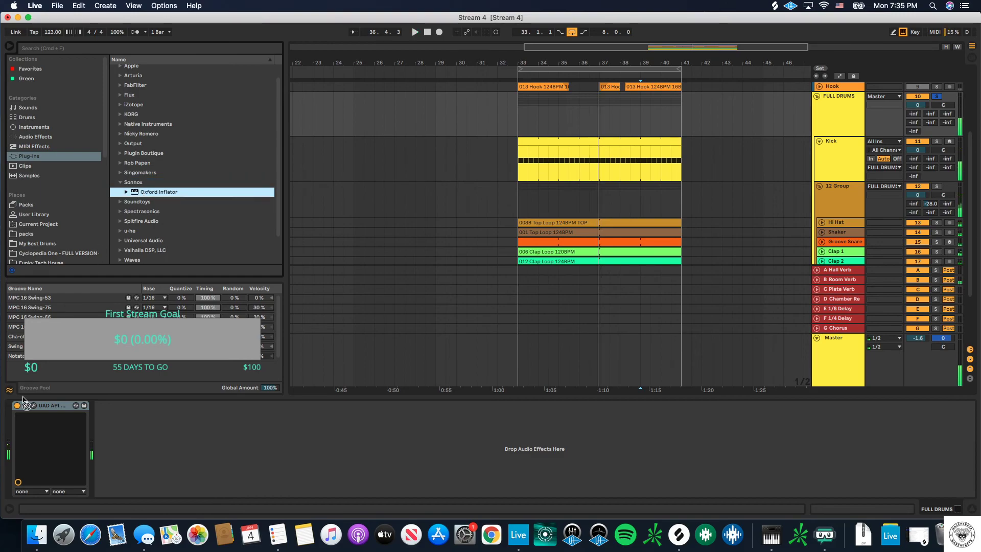
pyautogui.moveTo(335, 192); pyautogui.dragTo(342, 150)
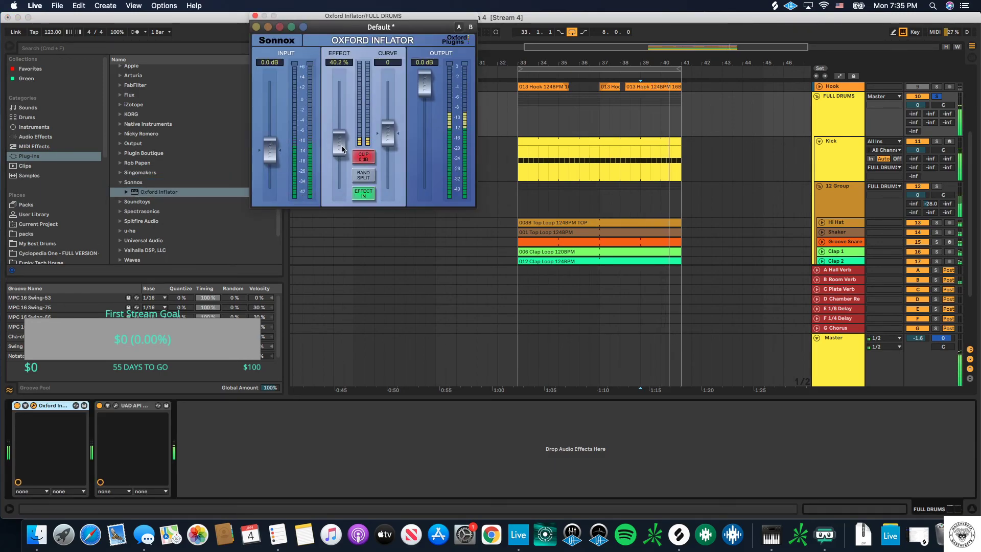
pyautogui.click(255, 15)
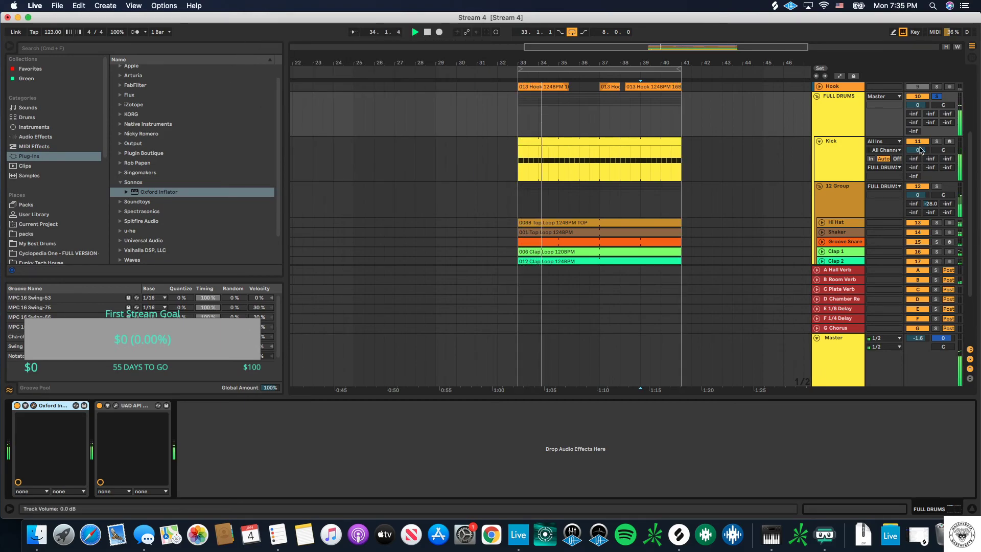
# Step: Unsolo the FULL DRUMS group and listen to the whole loop
pyautogui.click(935, 96)
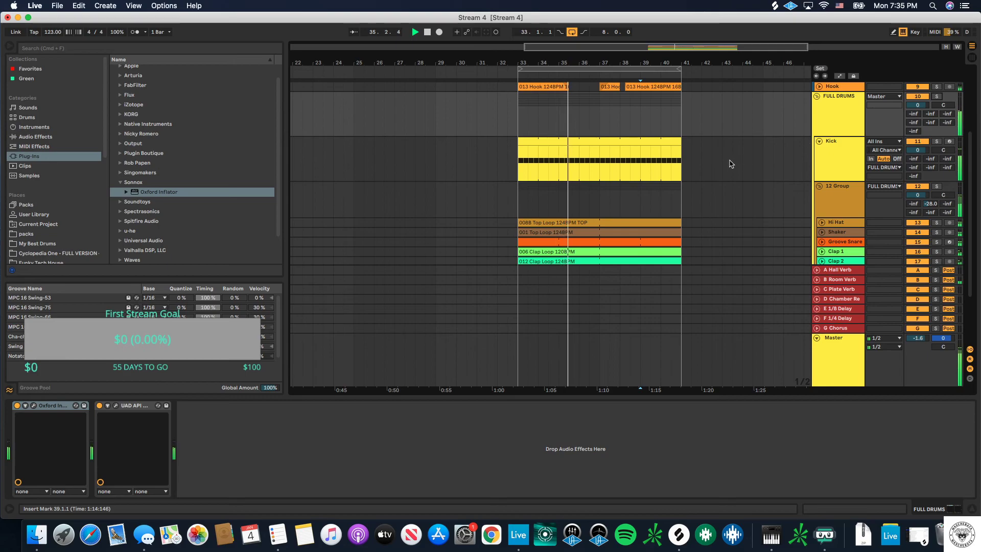
pyautogui.scroll(-3, 731, 161)
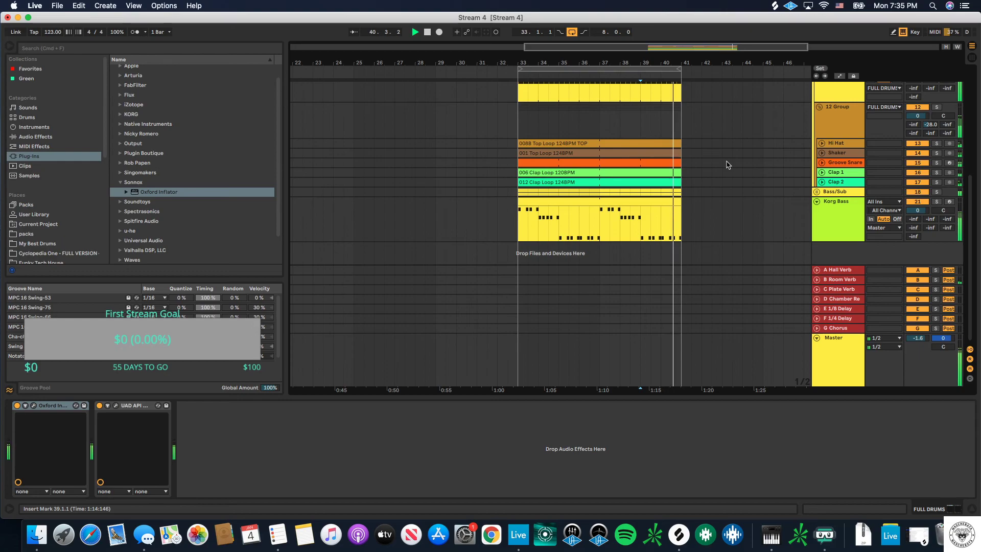
pyautogui.scroll(3, 727, 164)
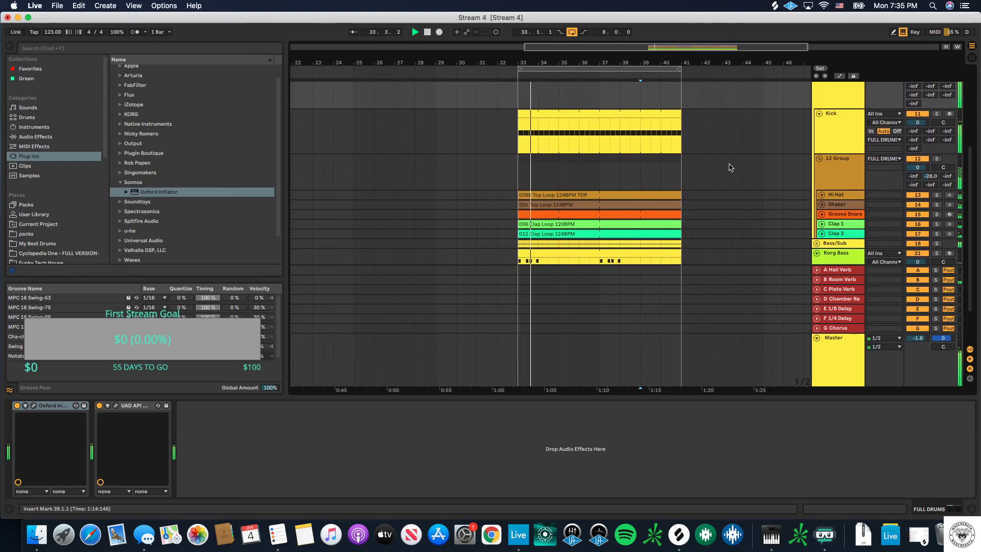
pyautogui.scroll(3, 733, 165)
pyautogui.scroll(2, 735, 165)
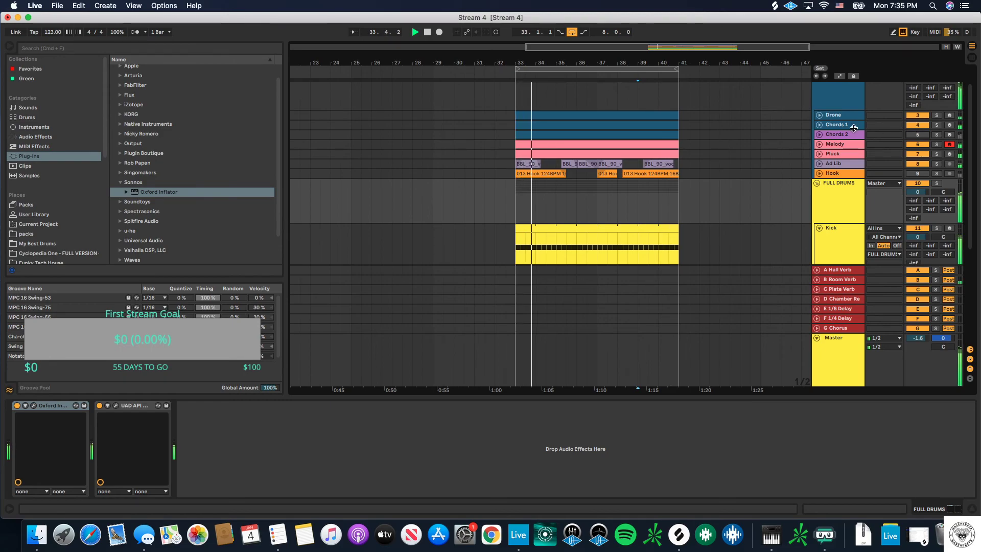
# Step: Reactivate the Chords 2 track and add an Auto Filter to it with the low-pass cutoff at 1.16 kHz
pyautogui.click(819, 125)
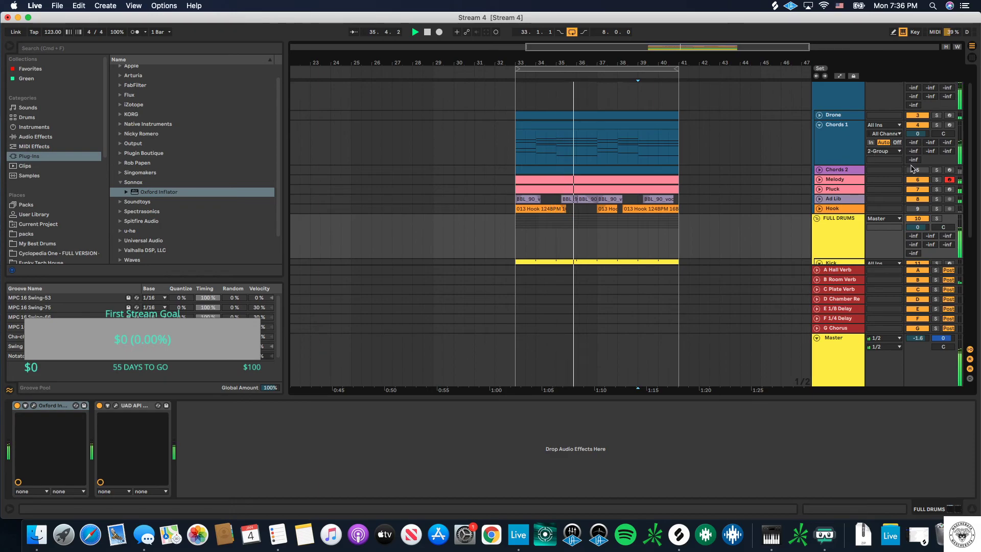
pyautogui.click(850, 172)
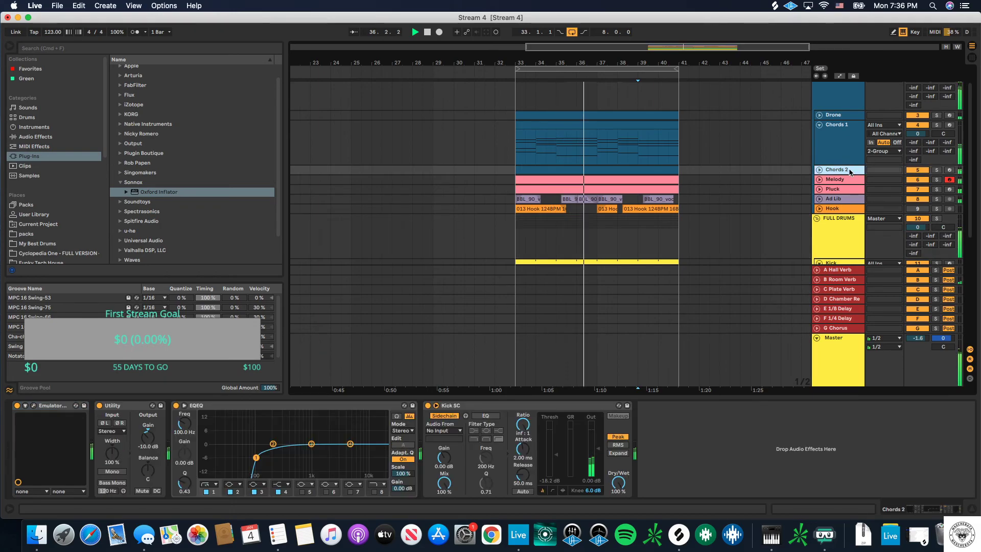
pyautogui.click(85, 137)
pyautogui.scroll(5, 128, 95)
pyautogui.moveTo(125, 81); pyautogui.dragTo(691, 459)
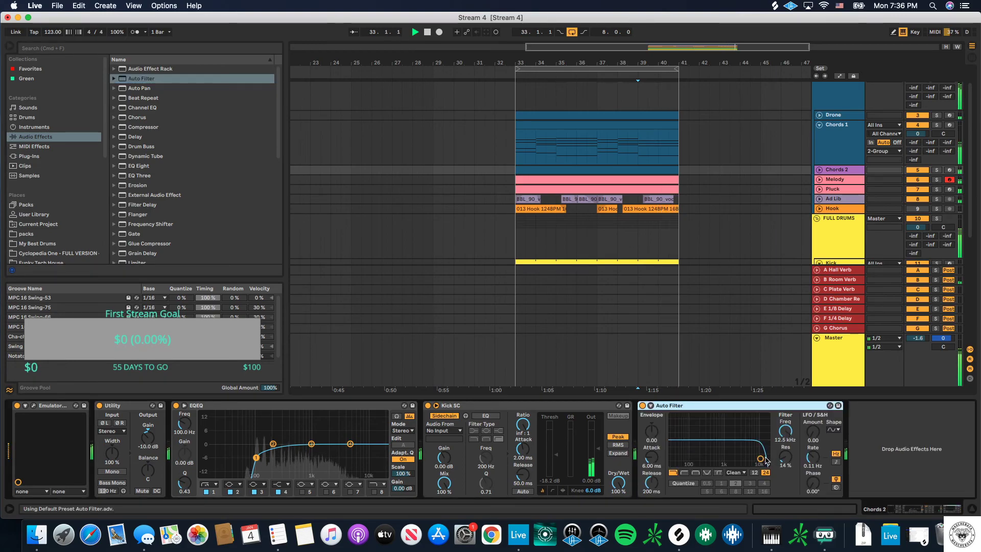
pyautogui.moveTo(760, 458); pyautogui.dragTo(726, 461)
# Step: Compare Chords 1 and Chords 2 in solo and set the Chords 1 Auto Filter cutoff to 1.39 kHz
pyautogui.click(936, 125)
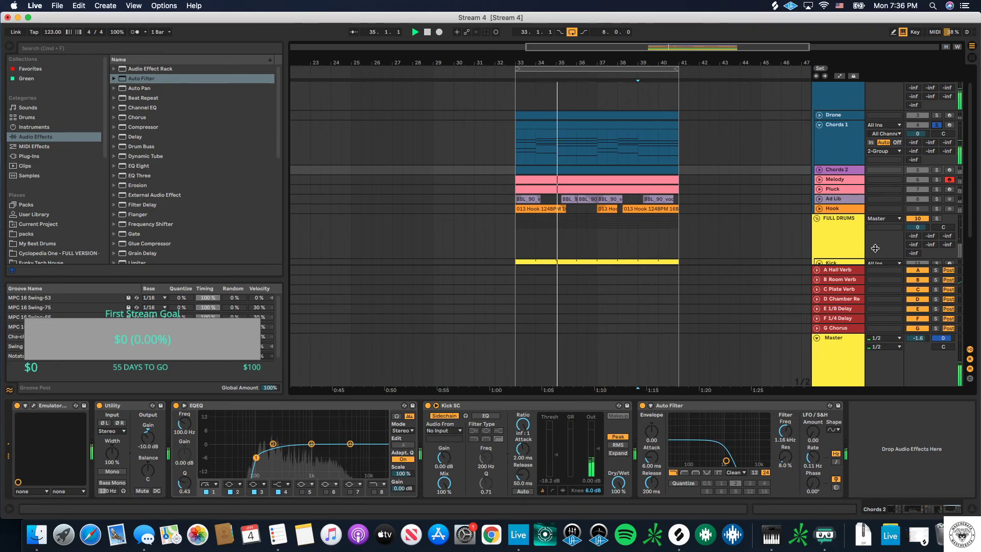
pyautogui.click(936, 170)
pyautogui.click(848, 171)
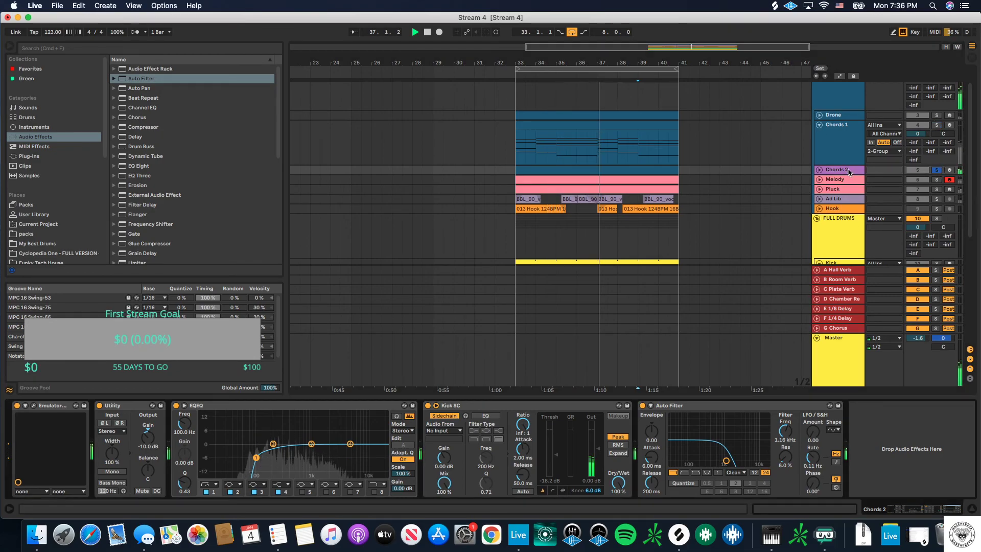
pyautogui.click(846, 151)
pyautogui.moveTo(720, 460); pyautogui.dragTo(768, 459)
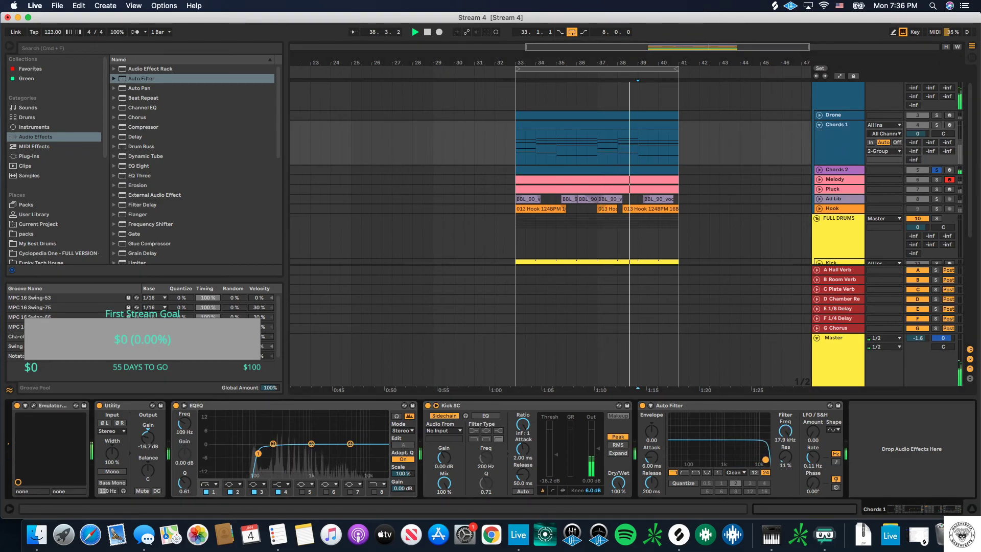
pyautogui.click(936, 169)
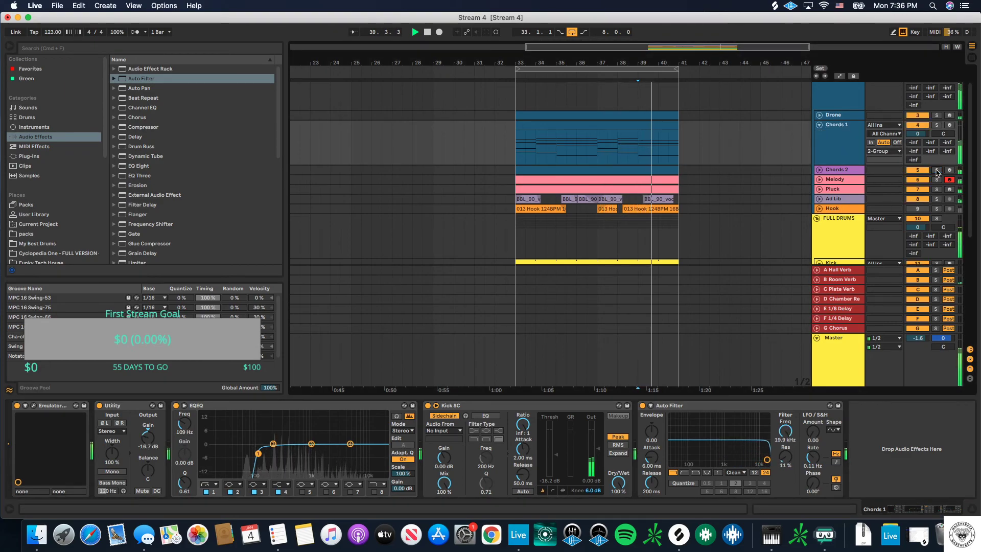
pyautogui.click(936, 127)
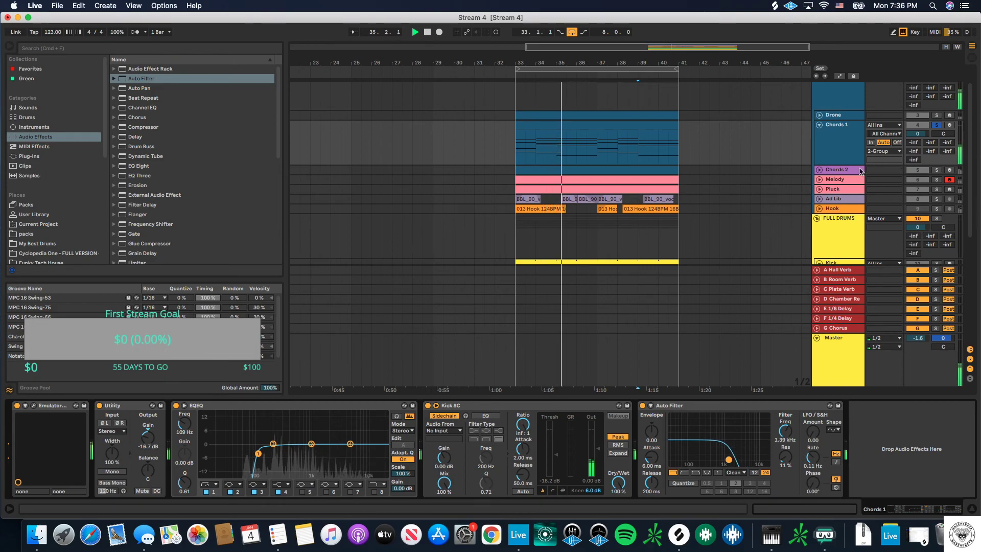
# Step: Solo Chords 2, set its Auto Filter cutoff to 1.98 kHz, and release the solo
pyautogui.click(909, 169)
pyautogui.click(936, 169)
pyautogui.doubleClick(848, 171)
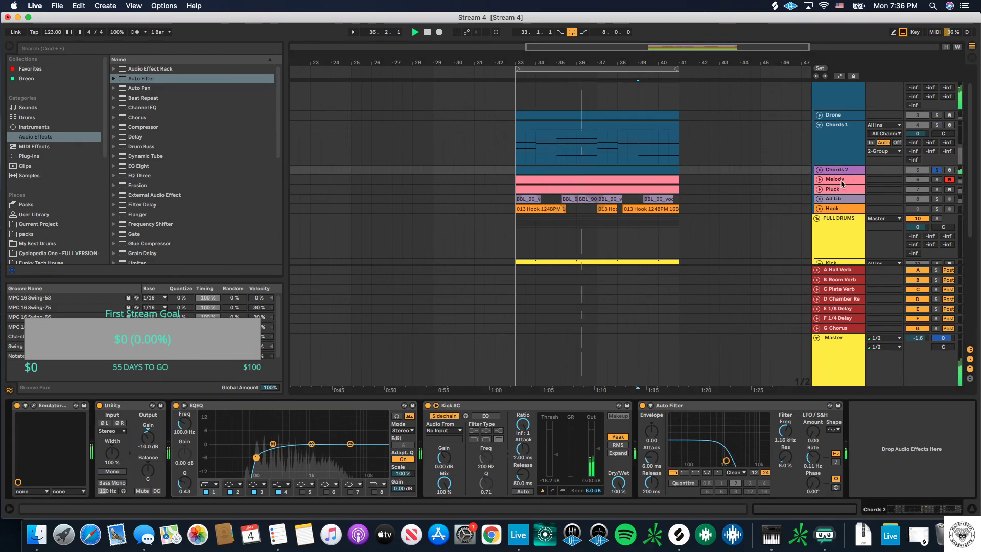
pyautogui.moveTo(726, 461)
pyautogui.mouseDown()
pyautogui.moveTo(766, 461)
pyautogui.moveTo(733, 461)
pyautogui.mouseUp()
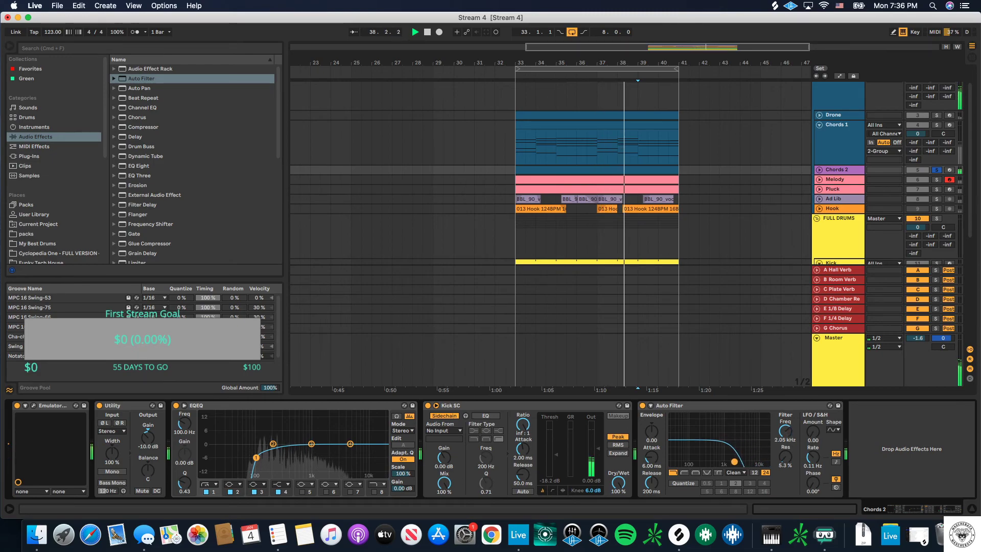
pyautogui.click(936, 170)
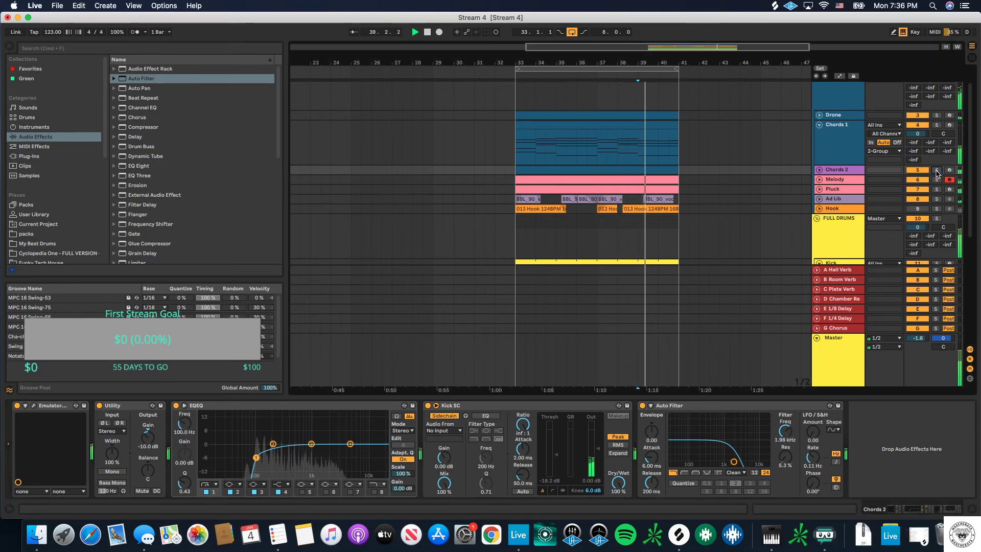
# Step: Fold the Korg Bass track in the arrangement
pyautogui.scroll(-10, 633, 240)
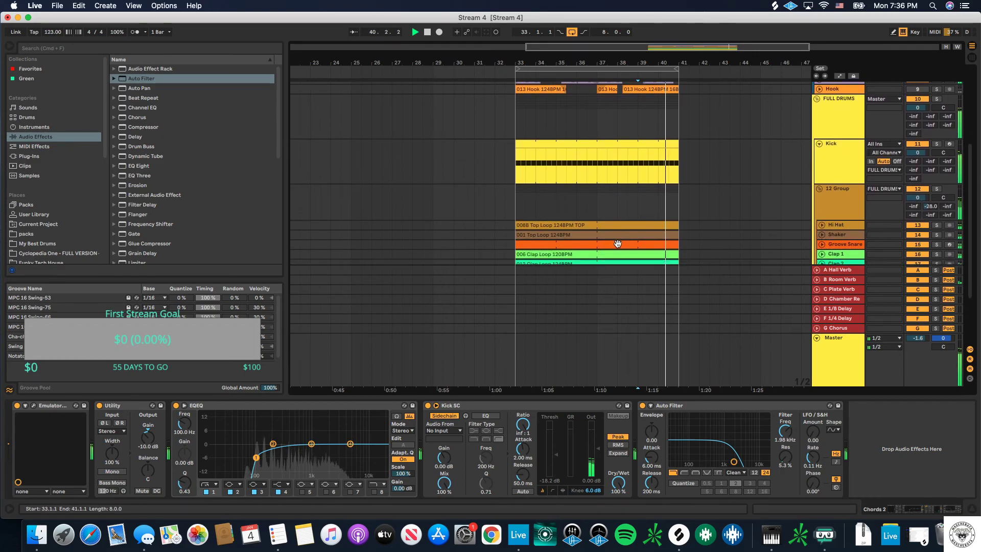
pyautogui.scroll(-1, 618, 248)
pyautogui.hscroll(1, 623, 245)
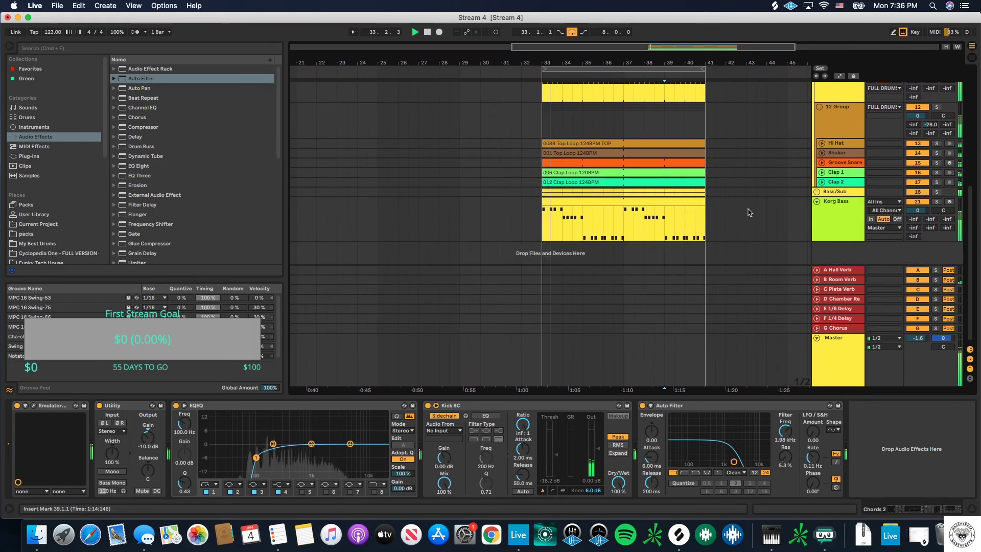
pyautogui.click(816, 202)
pyautogui.hscroll(5, 765, 202)
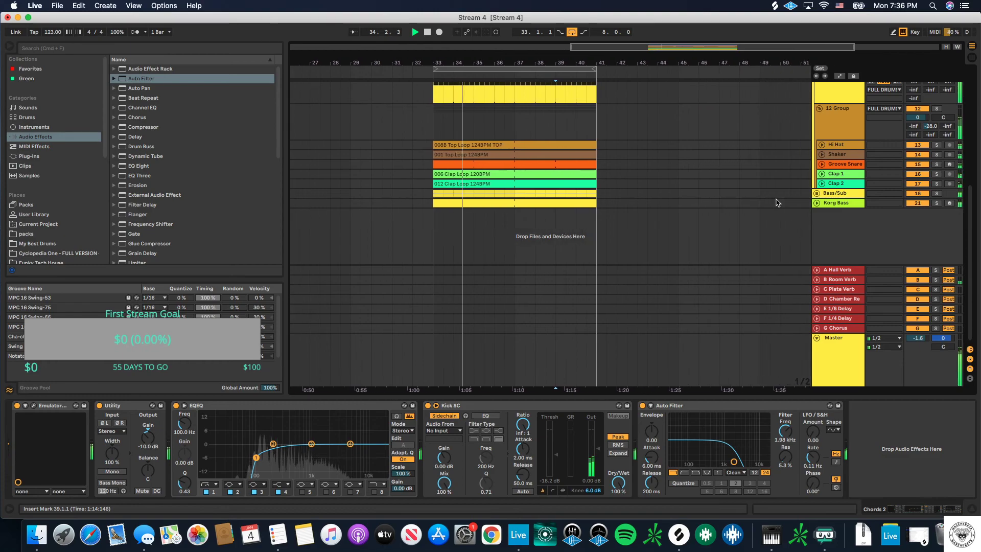
pyautogui.hscroll(-3, 765, 202)
pyautogui.scroll(-2, 766, 200)
pyautogui.scroll(4, 768, 200)
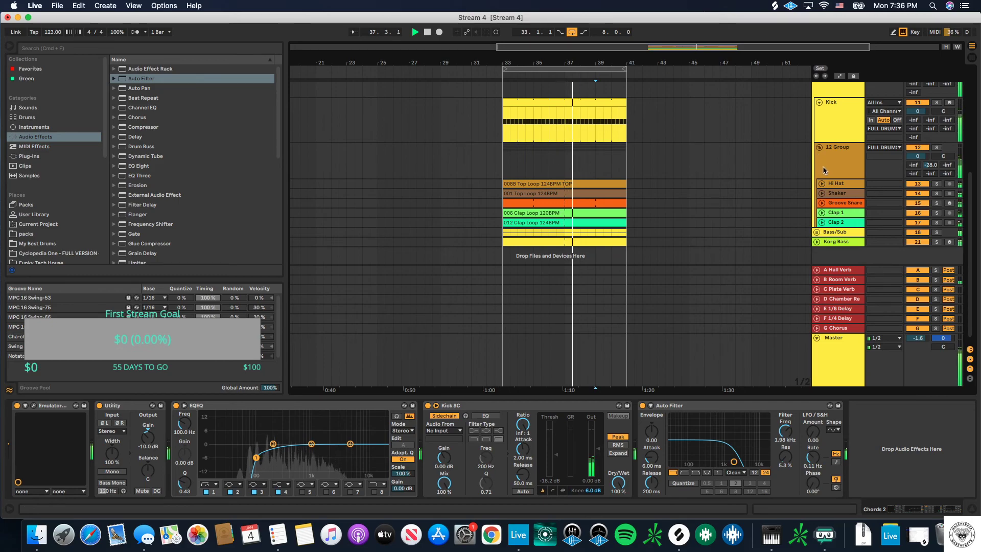
# Step: Audition the Shaker and Hi Hat in solo and set the Hi Hat EQEQ low cut to 400 Hz
pyautogui.click(936, 193)
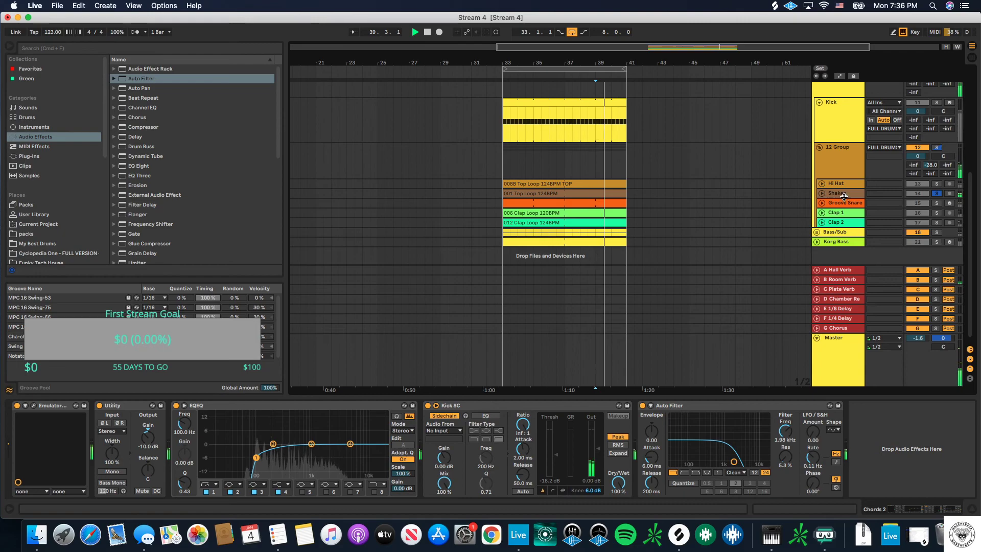
pyautogui.click(936, 183)
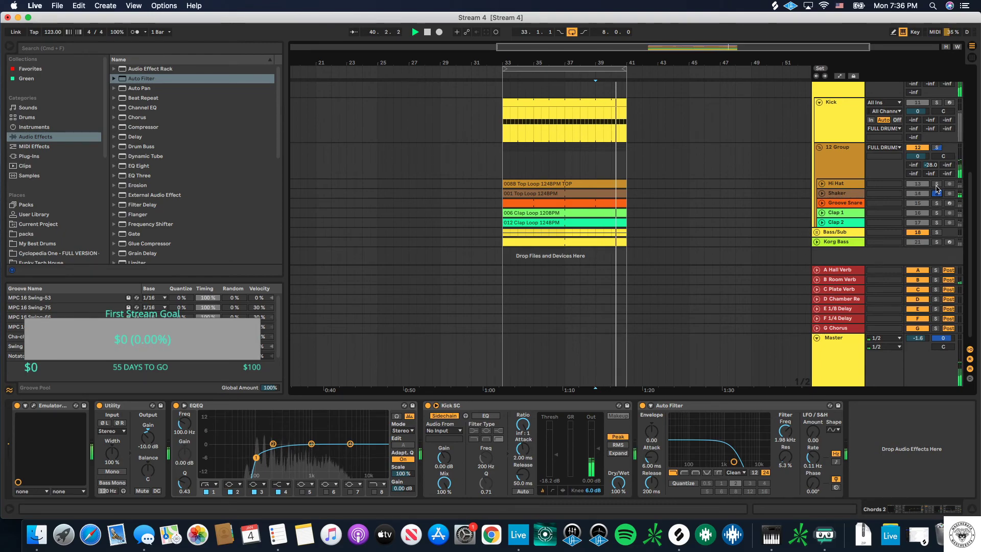
pyautogui.click(830, 185)
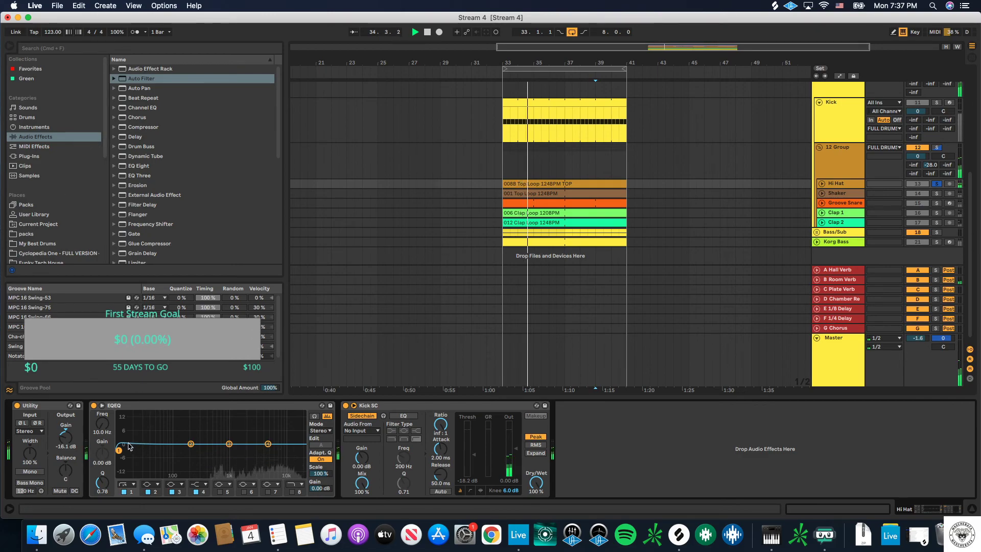
pyautogui.moveTo(120, 449); pyautogui.dragTo(207, 455)
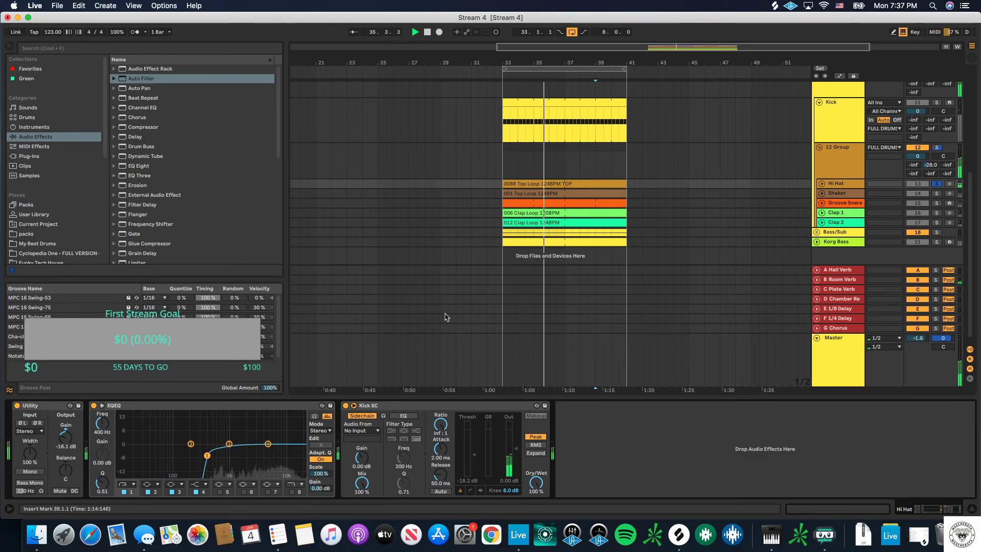
# Step: Check the Shaker's EQ, solo the Groove Snare and set its EQEQ low cut to 119 Hz
pyautogui.click(856, 194)
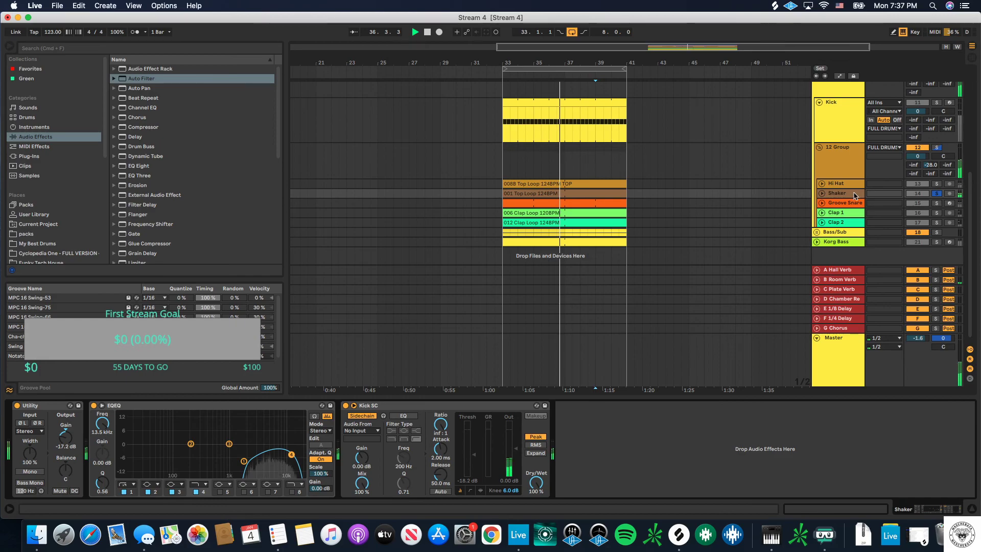
pyautogui.click(851, 206)
pyautogui.click(936, 203)
pyautogui.moveTo(491, 450); pyautogui.dragTo(550, 453)
# Step: Audition Clap 1 in solo, check the Clap 2 and Bass/Sub device chains, and release the solo
pyautogui.click(889, 217)
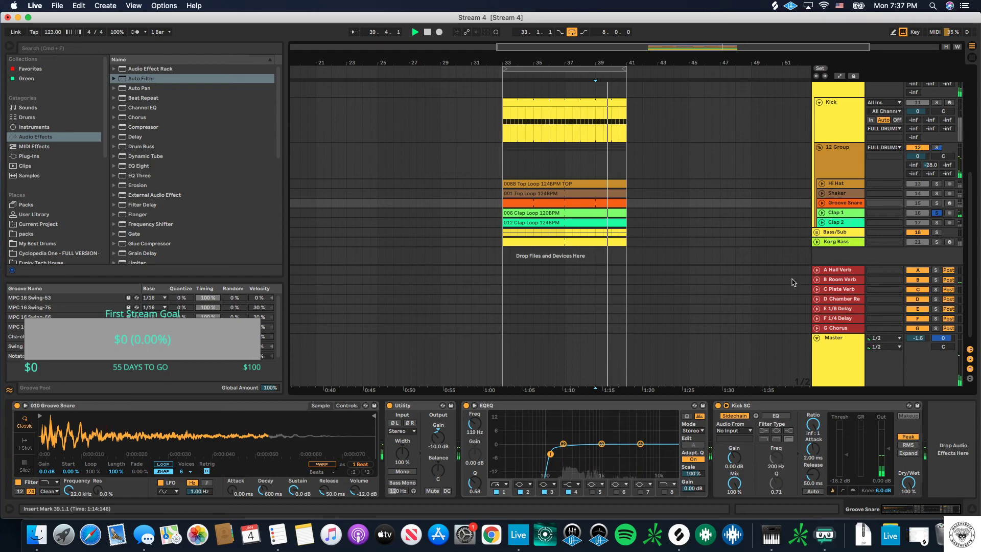
pyautogui.click(849, 223)
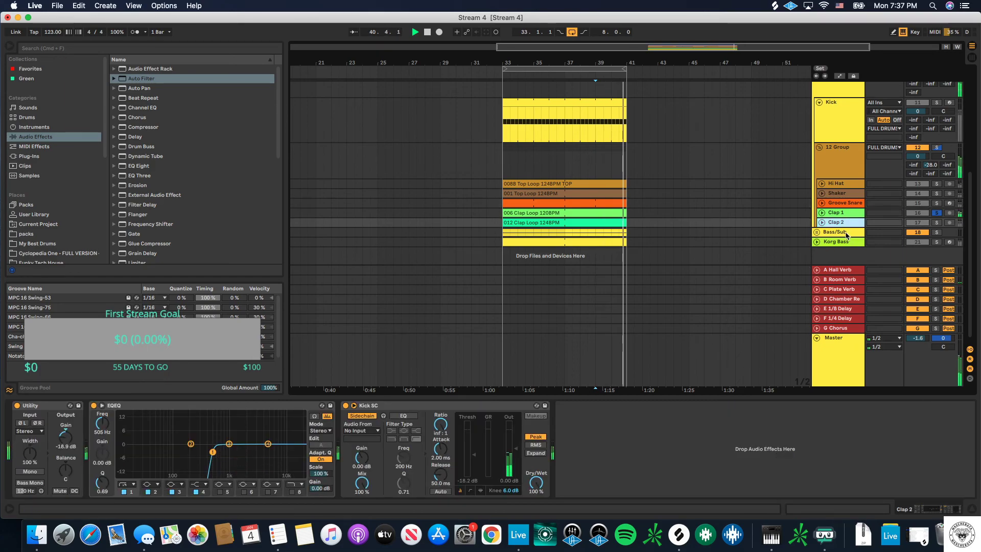
pyautogui.press('Down')
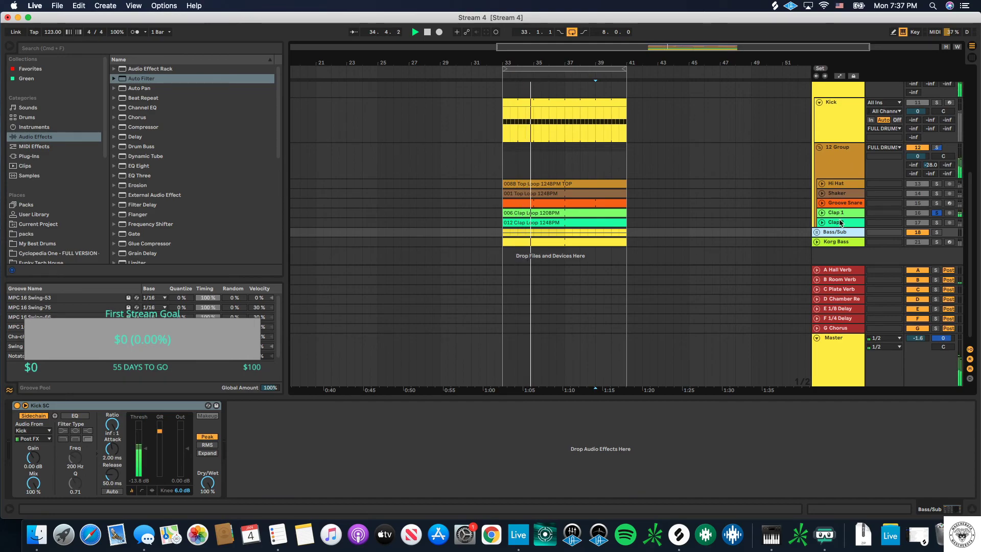
pyautogui.click(937, 213)
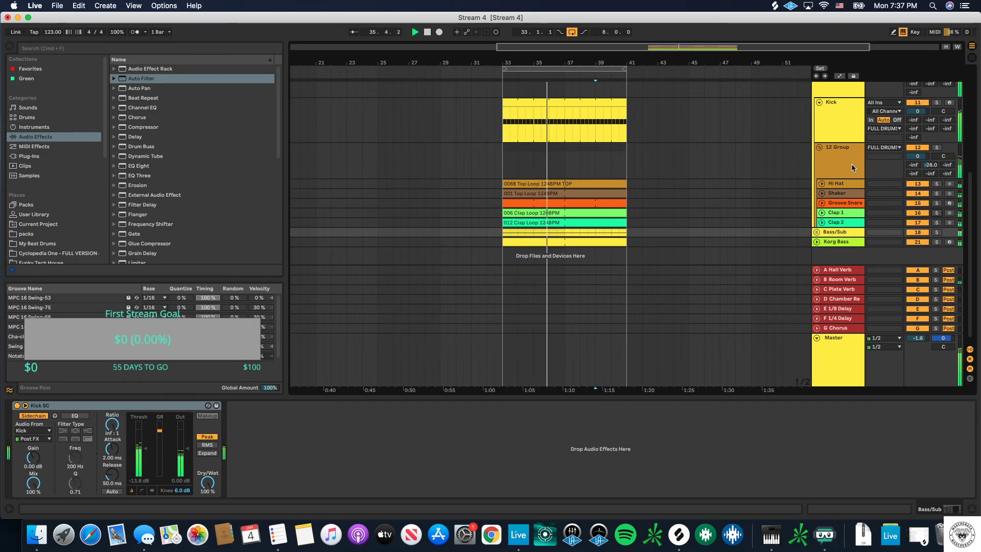
# Step: Select the FULL DRUMS group and expand the Universal Audio plug-ins in the browser
pyautogui.scroll(3, 842, 132)
pyautogui.scroll(1, 842, 132)
pyautogui.click(841, 132)
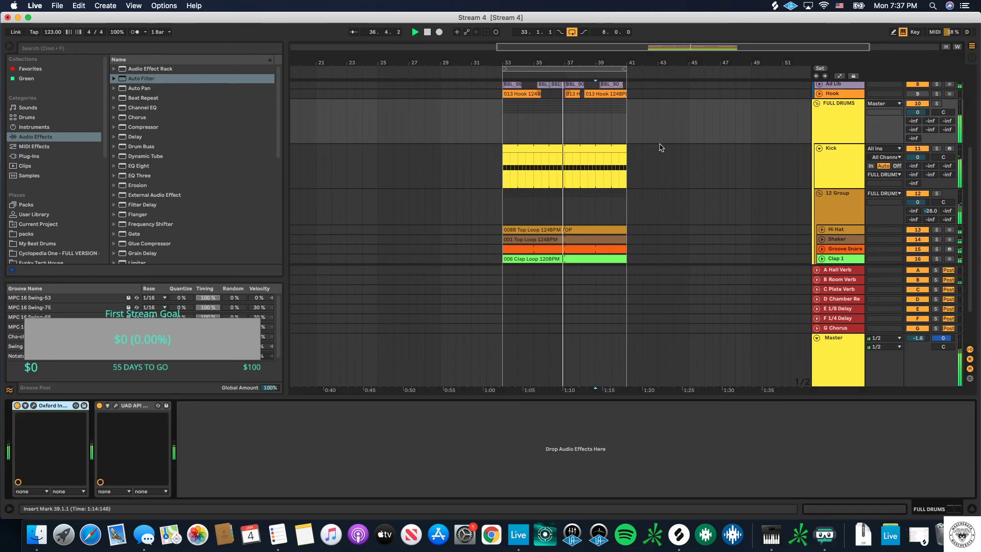
pyautogui.click(56, 156)
pyautogui.scroll(-2, 161, 212)
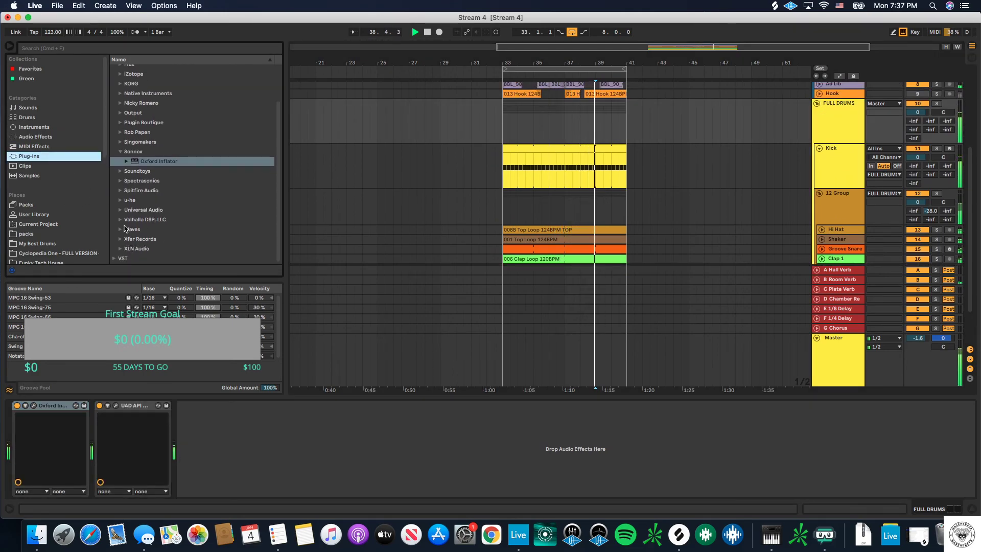
pyautogui.click(121, 210)
pyautogui.scroll(-3, 137, 221)
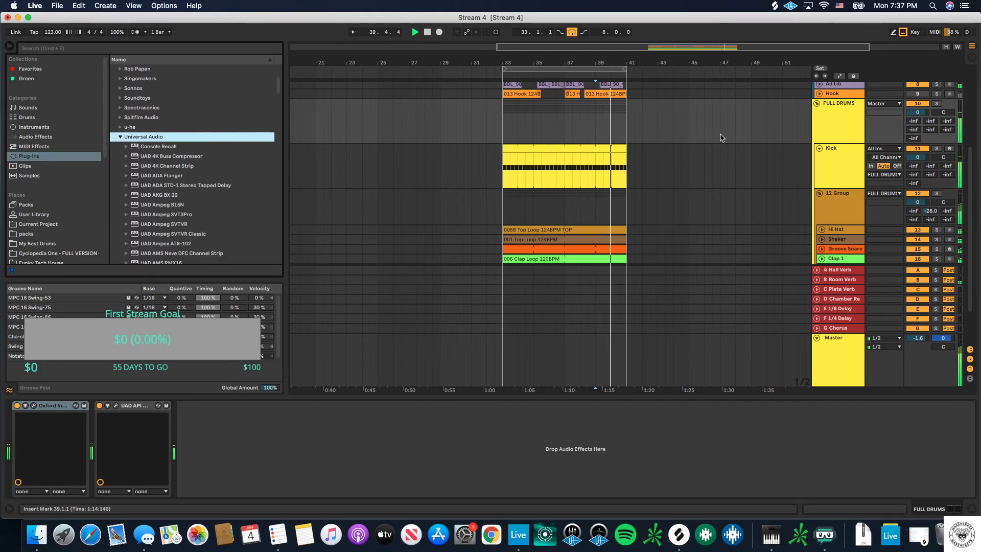
# Step: Solo FULL DRUMS and insert the UAD Pultec EQP-1A Legacy between its Oxford Inflator and UAD API 2500
pyautogui.click(936, 104)
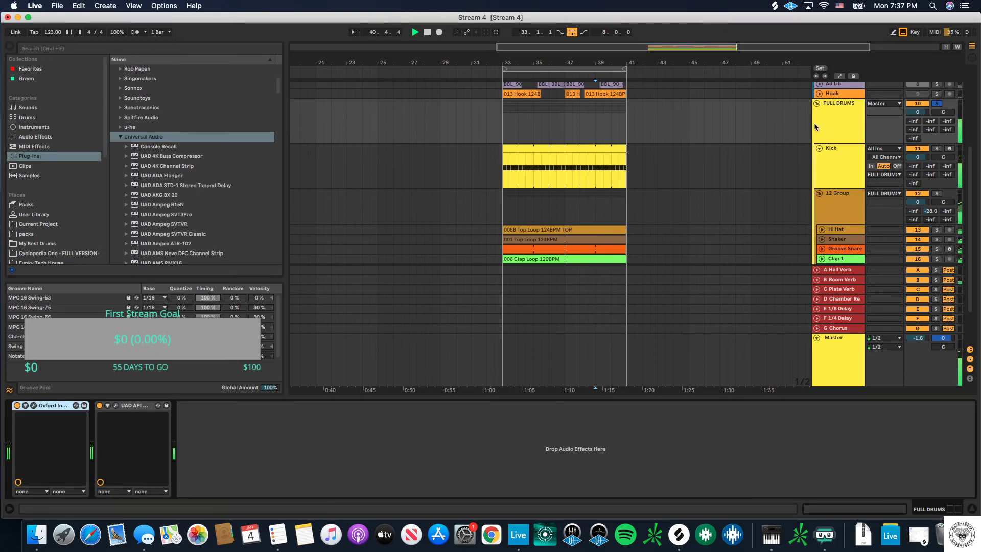
pyautogui.scroll(-4, 228, 195)
pyautogui.scroll(-10, 228, 195)
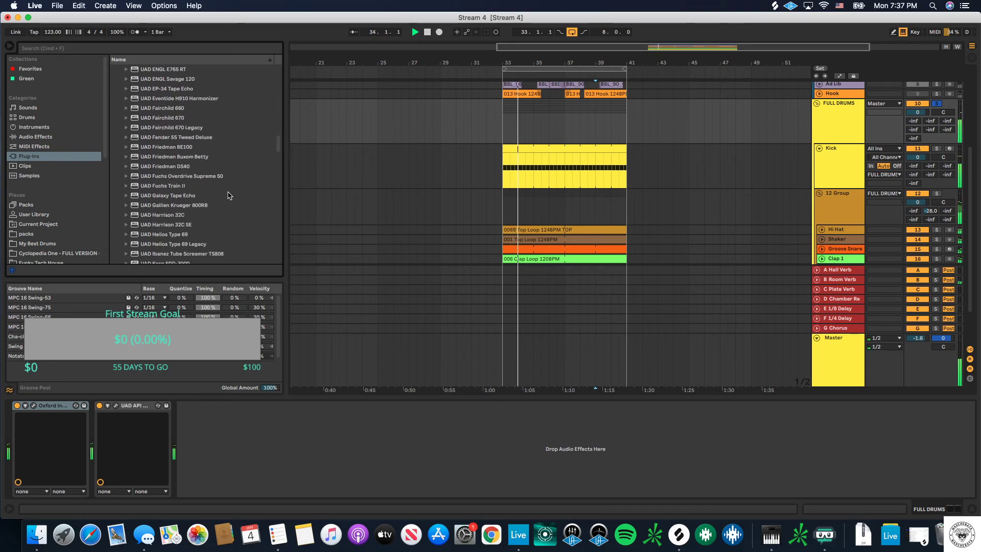
pyautogui.scroll(-10, 228, 195)
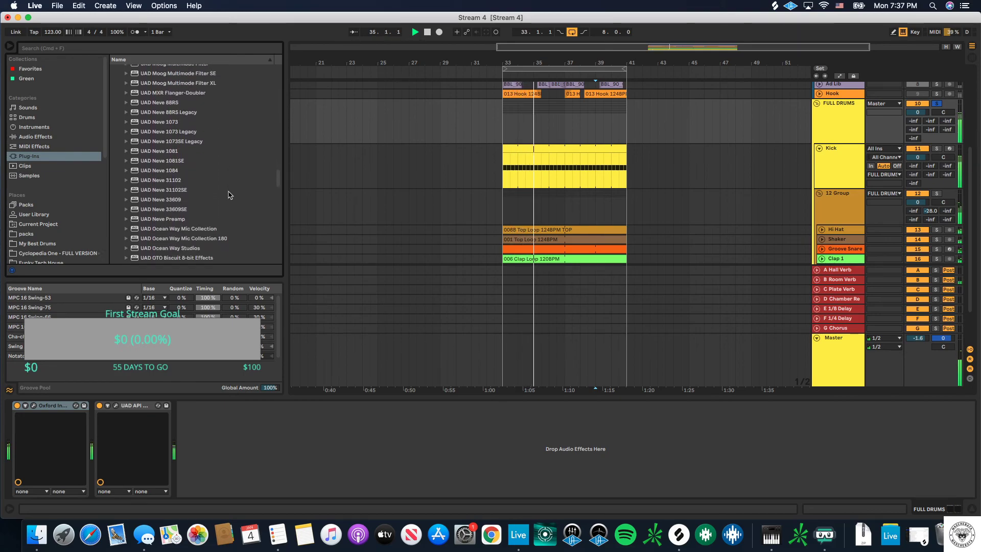
pyautogui.scroll(-4, 229, 195)
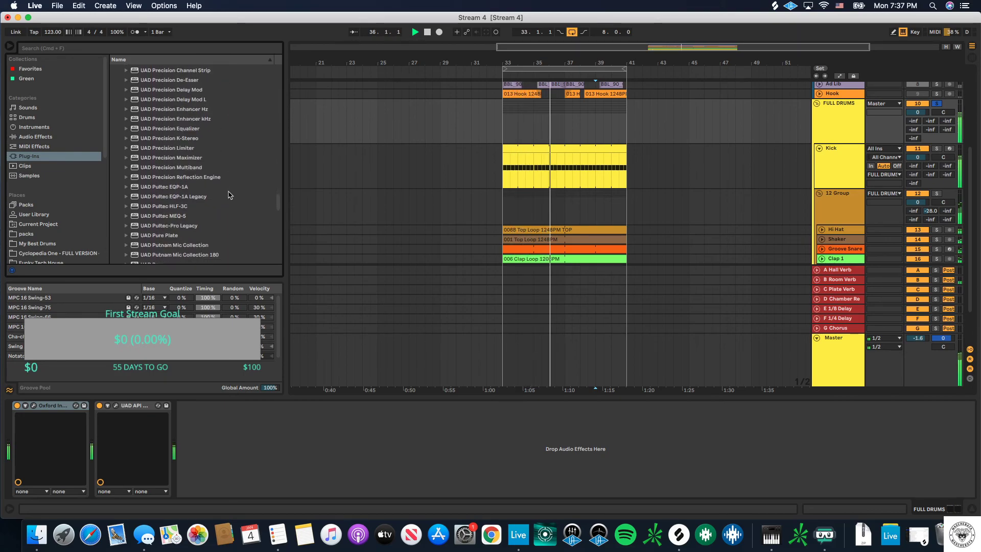
pyautogui.click(228, 196)
pyautogui.moveTo(119, 387); pyautogui.dragTo(128, 408)
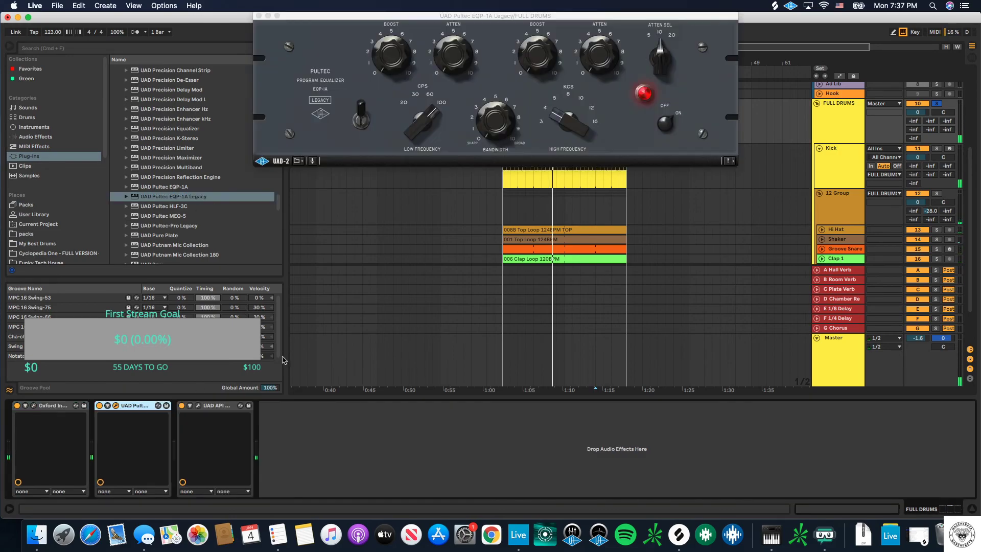
# Step: Set the Pultec's low frequency to 30 CPS, adjust its high-frequency selector, and release the FULL DRUMS solo
pyautogui.click(417, 123)
pyautogui.moveTo(416, 123); pyautogui.dragTo(412, 143)
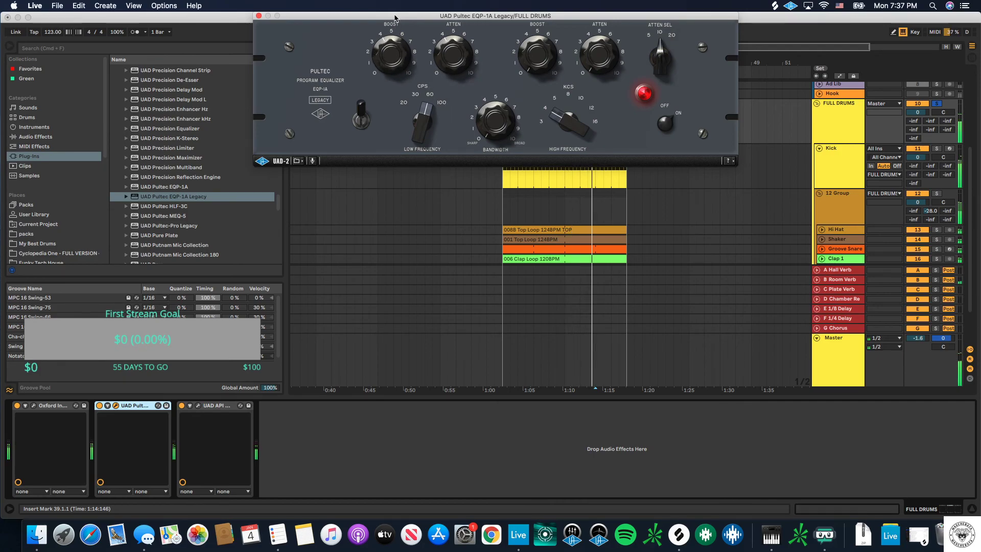
pyautogui.moveTo(435, 123); pyautogui.dragTo(415, 151)
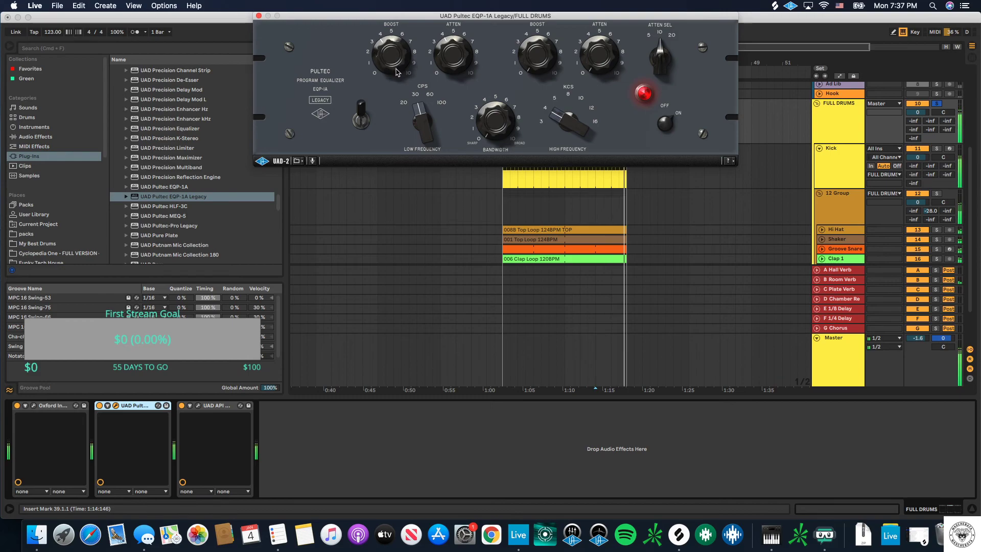
pyautogui.moveTo(451, 48); pyautogui.dragTo(449, 60)
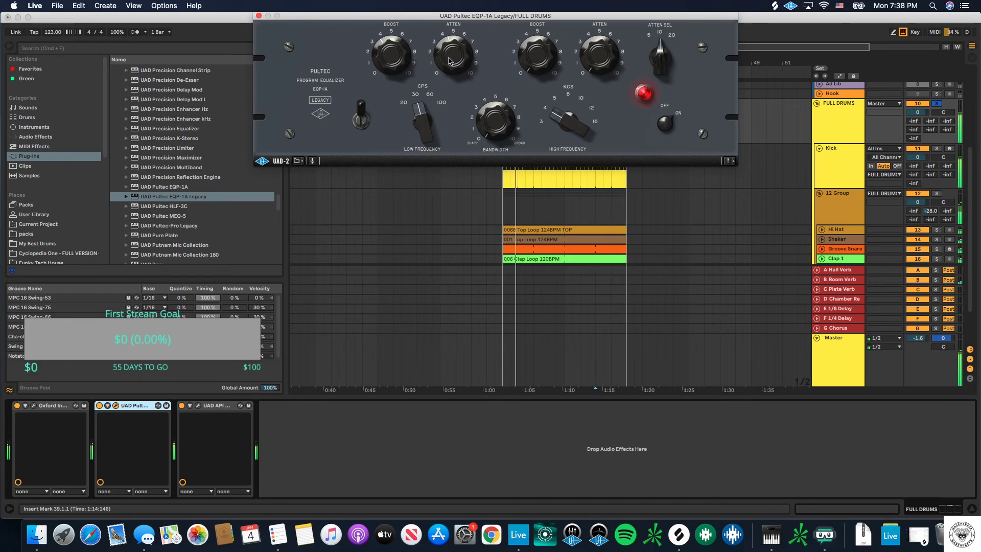
pyautogui.moveTo(571, 122); pyautogui.dragTo(573, 46)
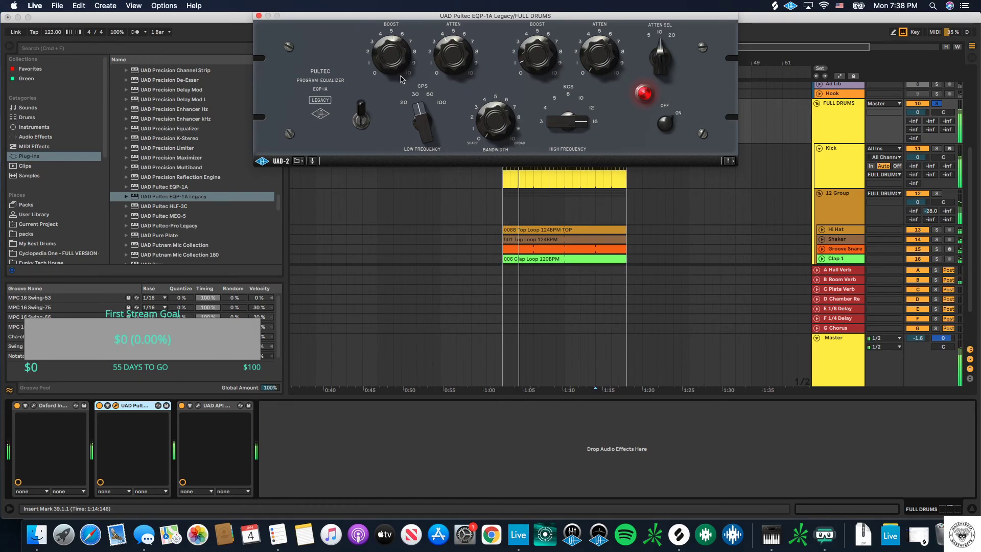
pyautogui.click(936, 105)
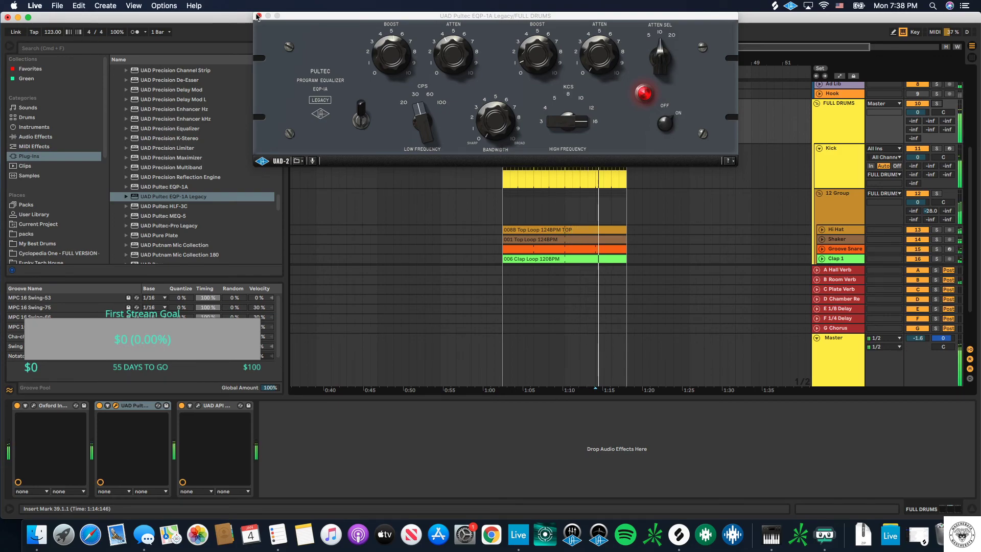
pyautogui.click(258, 16)
# Step: Fine-tune the compressor threshold of the UAD API 2500 on FULL DRUMS and close the plug-in window
pyautogui.scroll(-3, 754, 204)
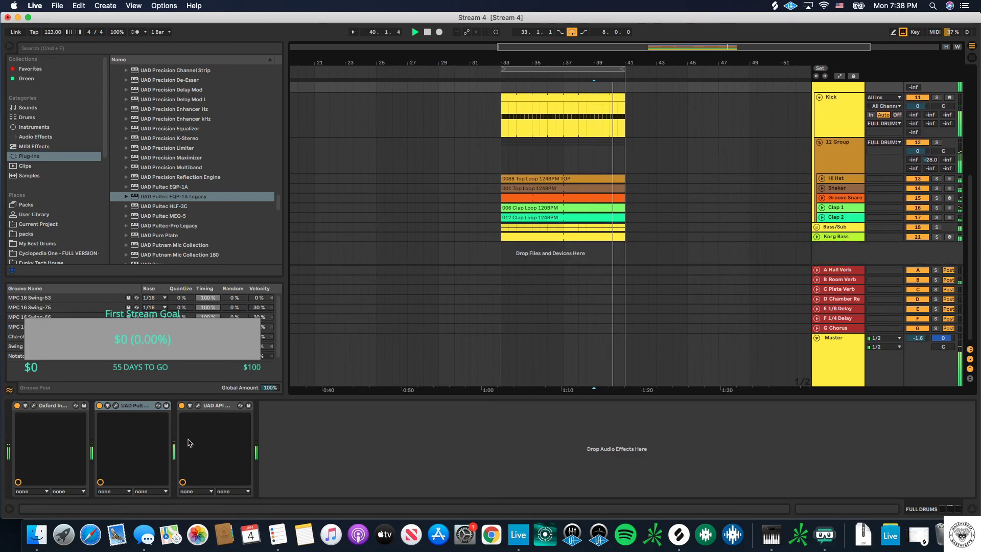
pyautogui.click(196, 405)
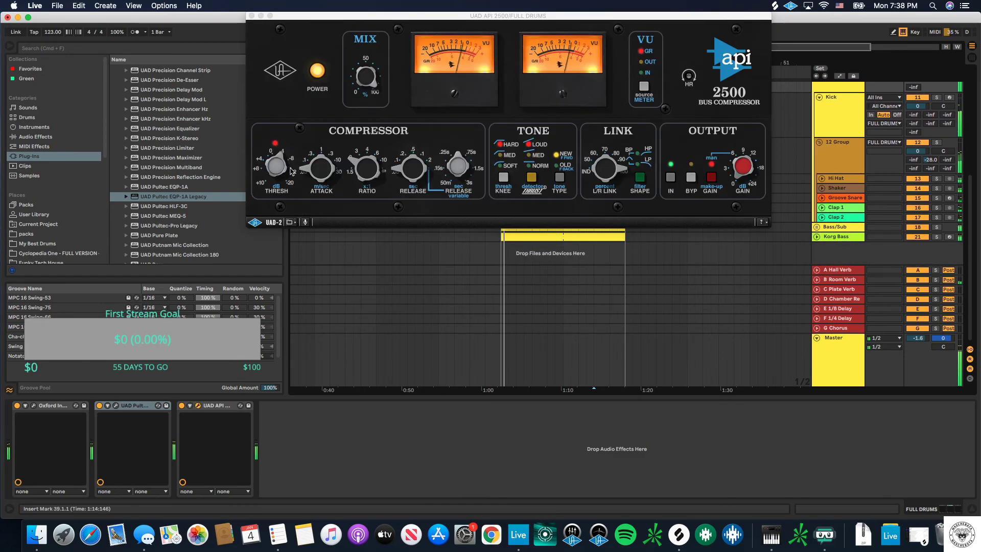
pyautogui.moveTo(280, 170); pyautogui.dragTo(282, 164)
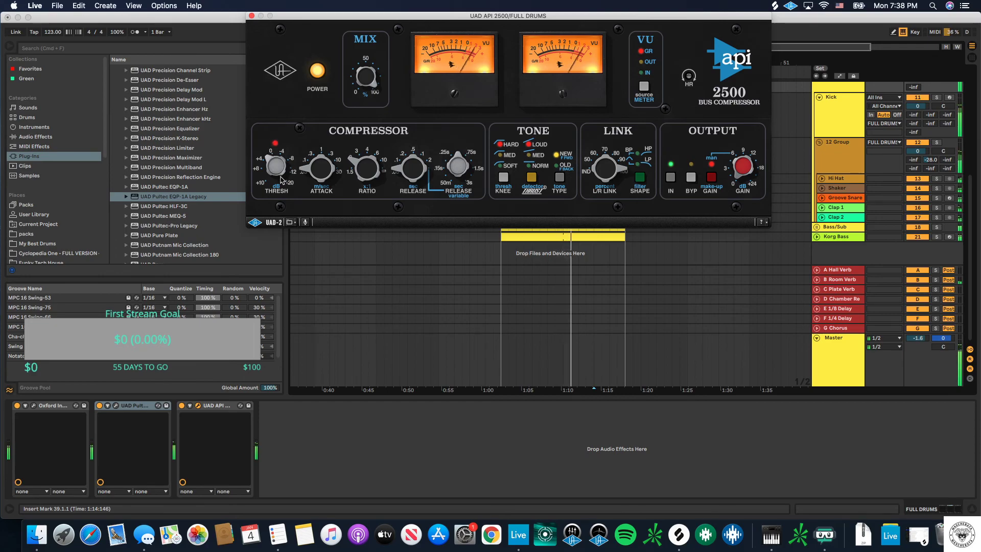
pyautogui.click(251, 15)
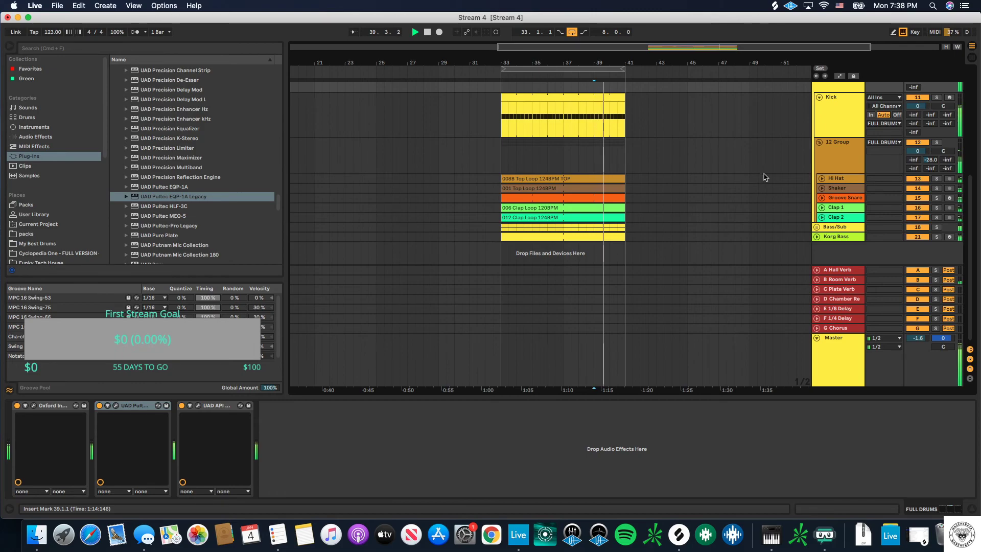
# Step: Reopen the FULL DRUMS Pultec EQ, set its low frequency to 60 CPS, and close its window
pyautogui.scroll(1, 774, 178)
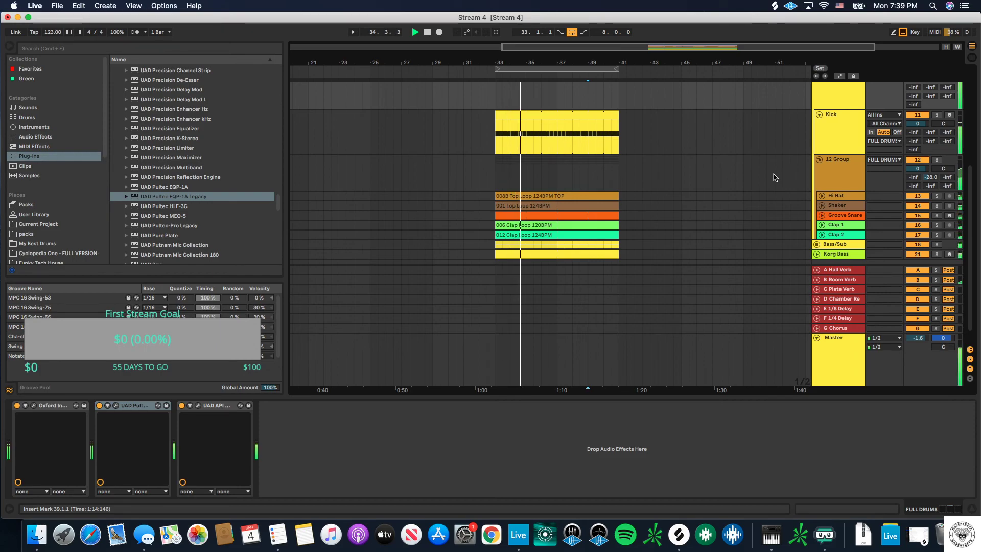
pyautogui.scroll(-1, 817, 154)
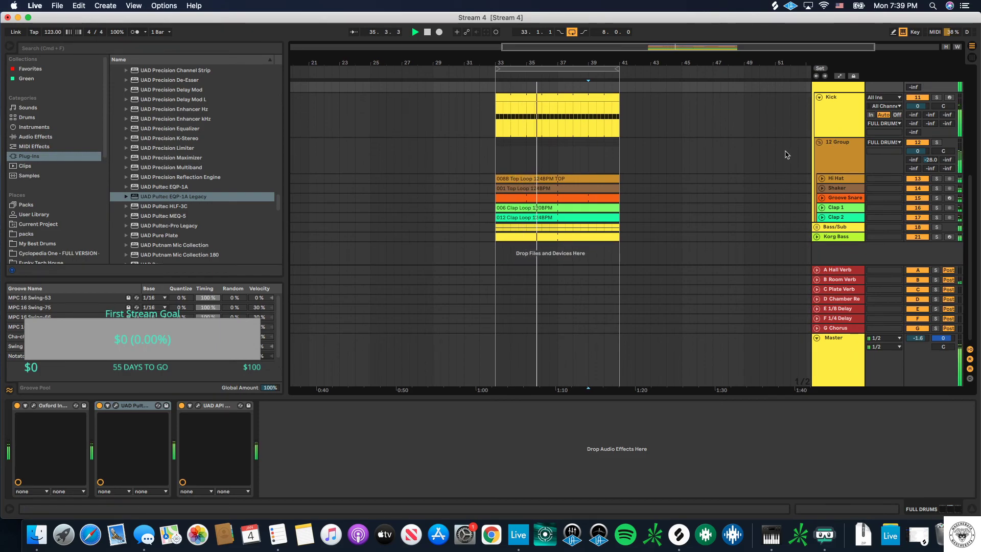
pyautogui.click(115, 405)
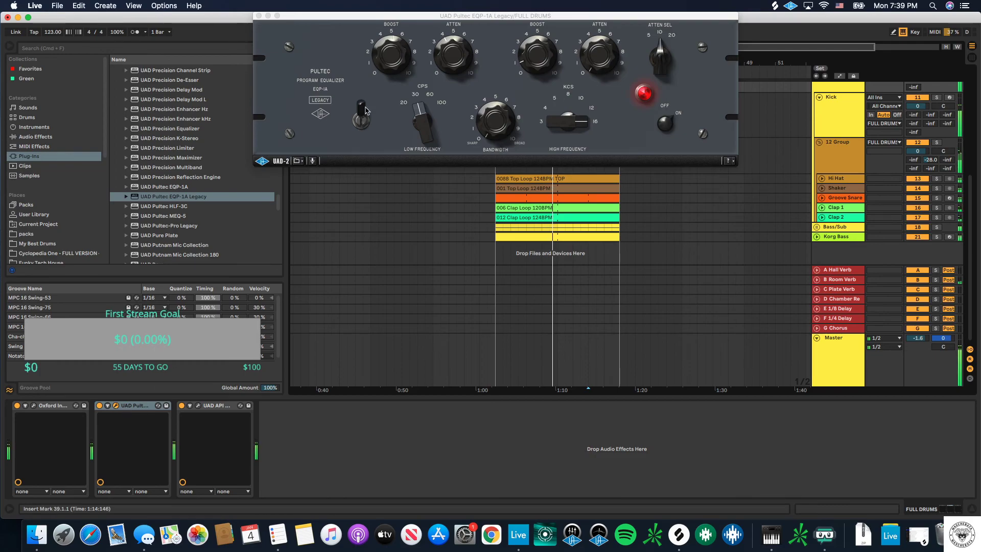
pyautogui.moveTo(432, 60); pyautogui.dragTo(440, 72)
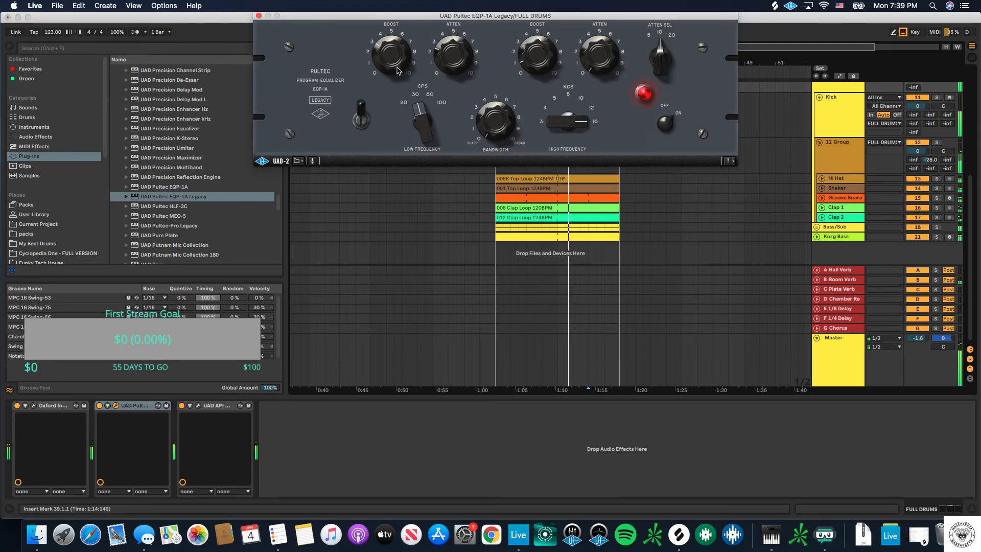
pyautogui.moveTo(425, 128); pyautogui.dragTo(430, 112)
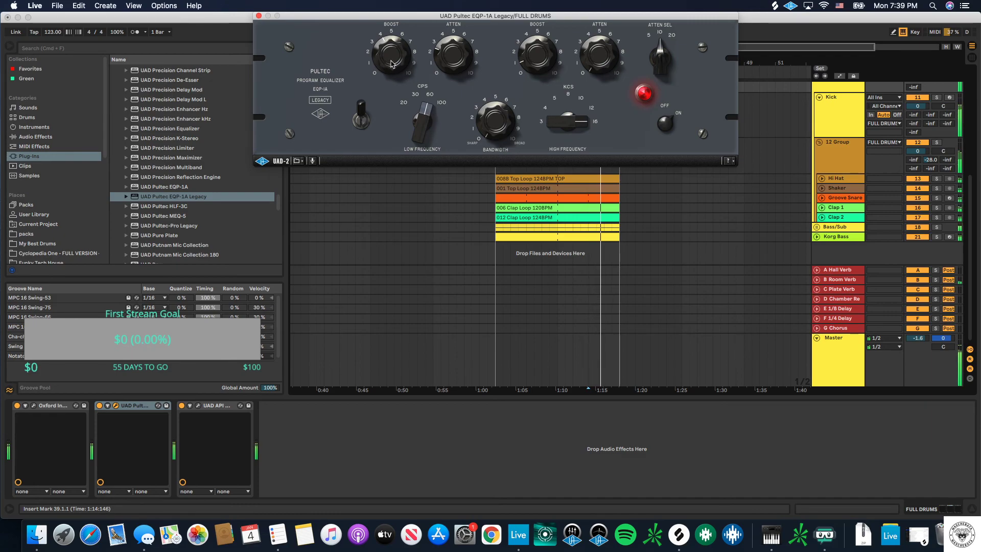
pyautogui.click(259, 16)
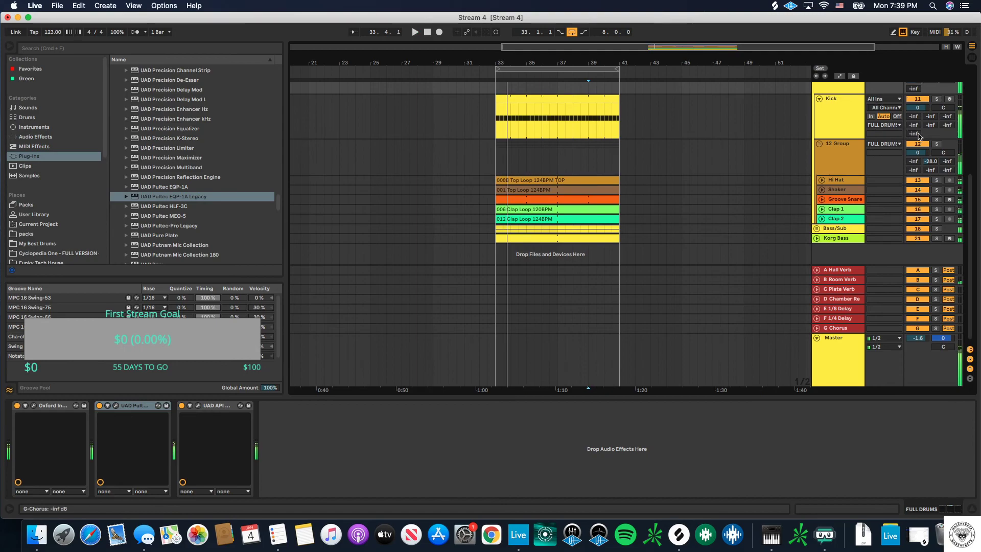
# Step: Solo the 12 Group and compare the sound with the Pultec and API 2500 each bypassed and re-enabled
pyautogui.press('space')
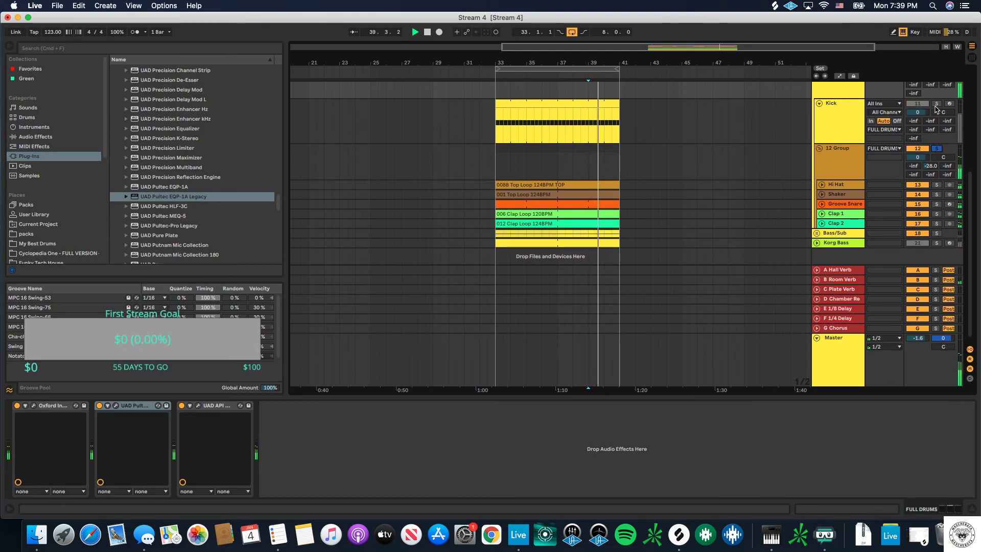
pyautogui.click(99, 406)
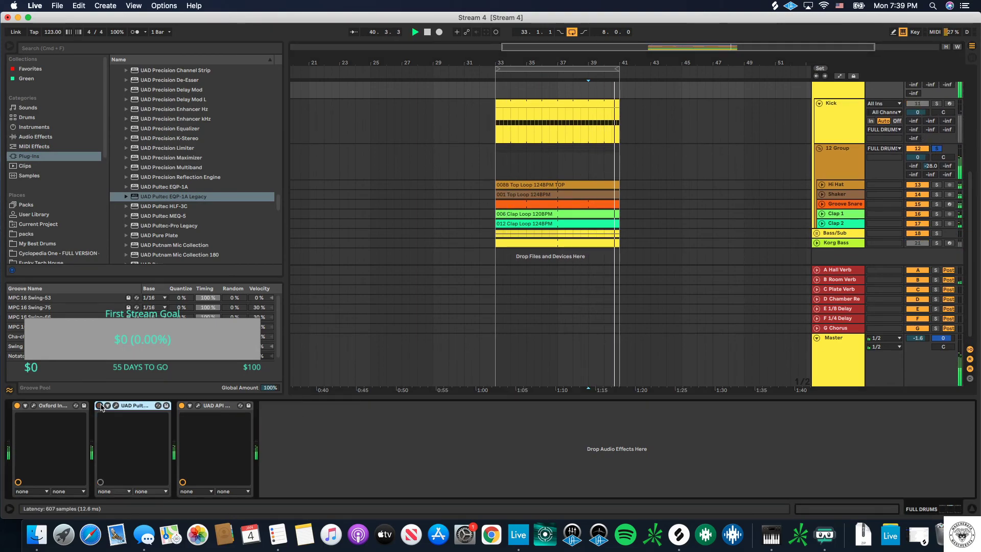
pyautogui.click(99, 405)
pyautogui.click(181, 405)
pyautogui.click(182, 405)
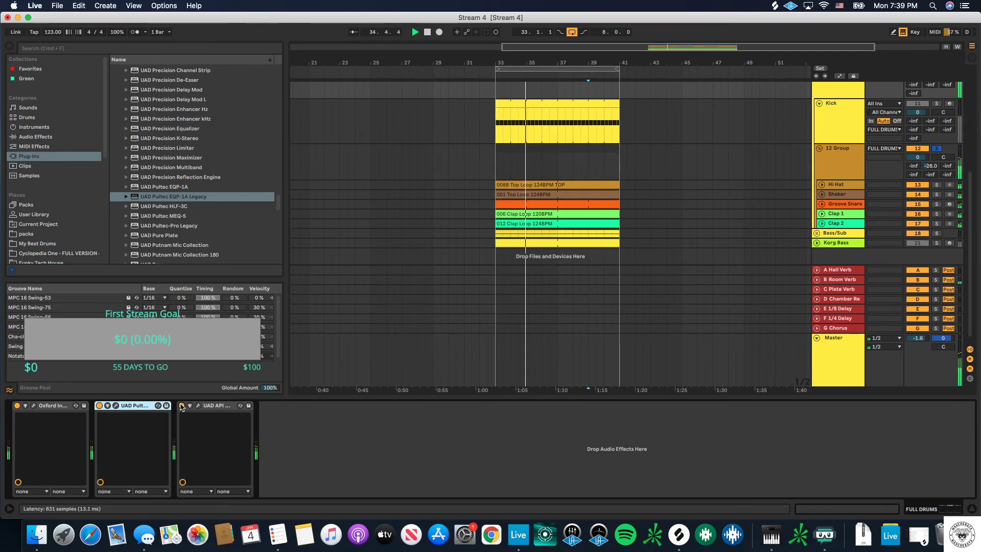
pyautogui.click(938, 105)
pyautogui.press('space')
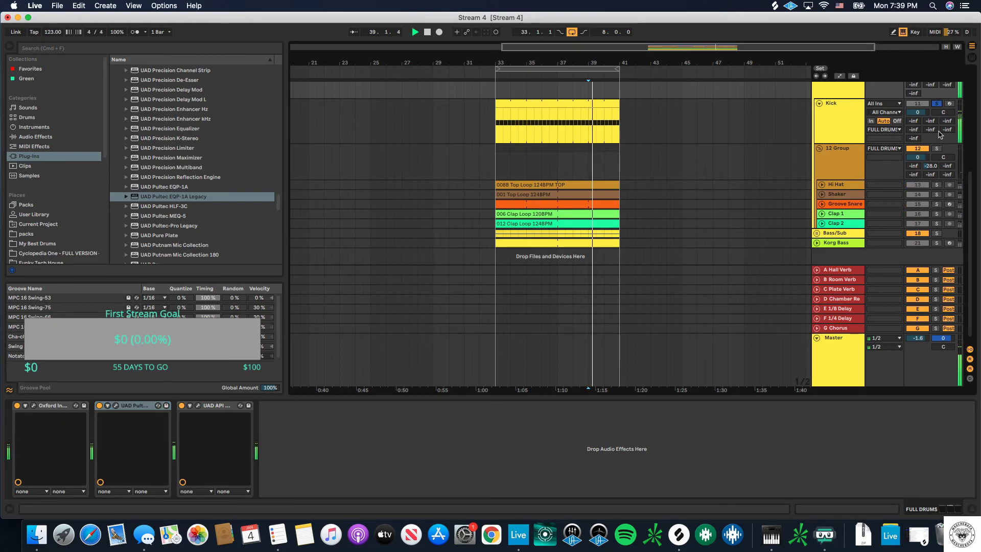
pyautogui.scroll(1, 939, 117)
pyautogui.click(936, 88)
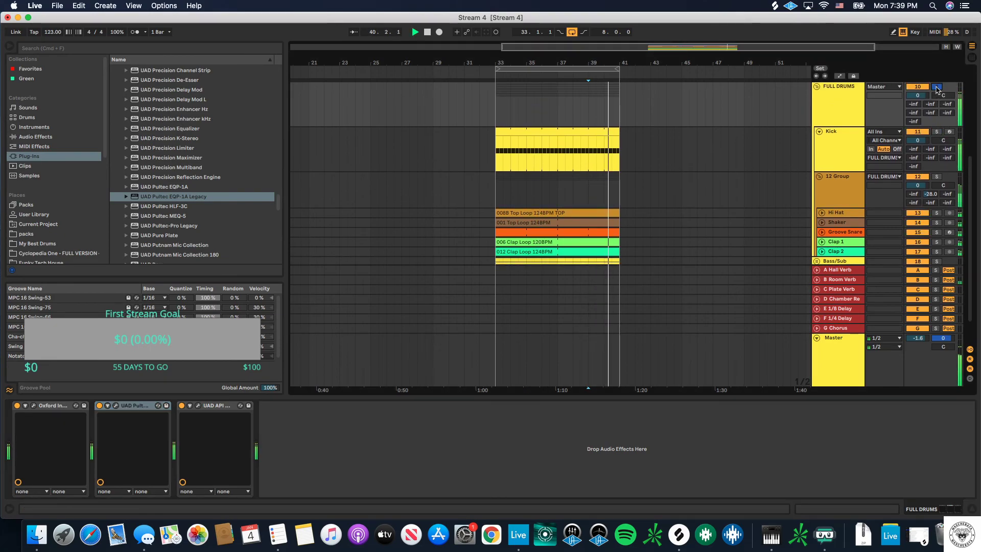
pyautogui.click(836, 147)
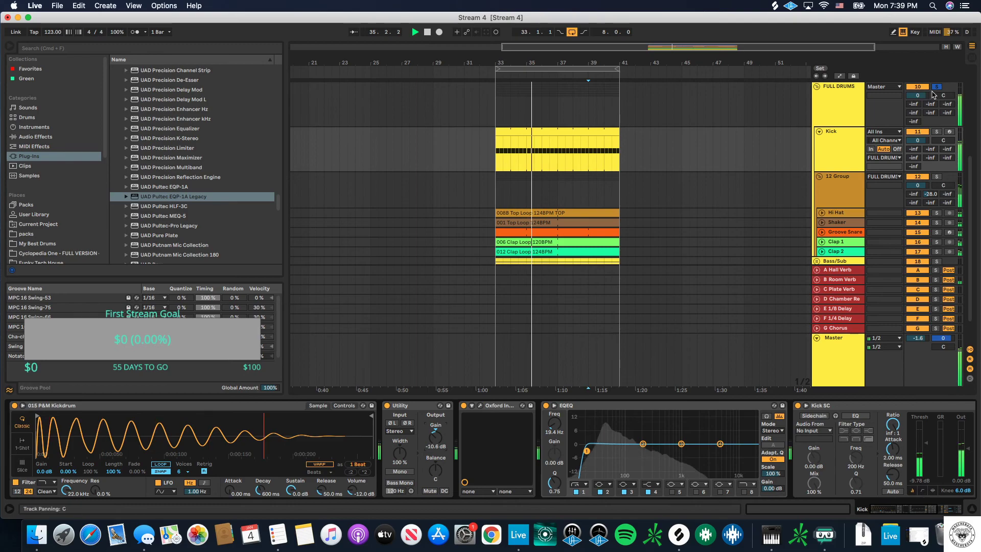
pyautogui.click(936, 86)
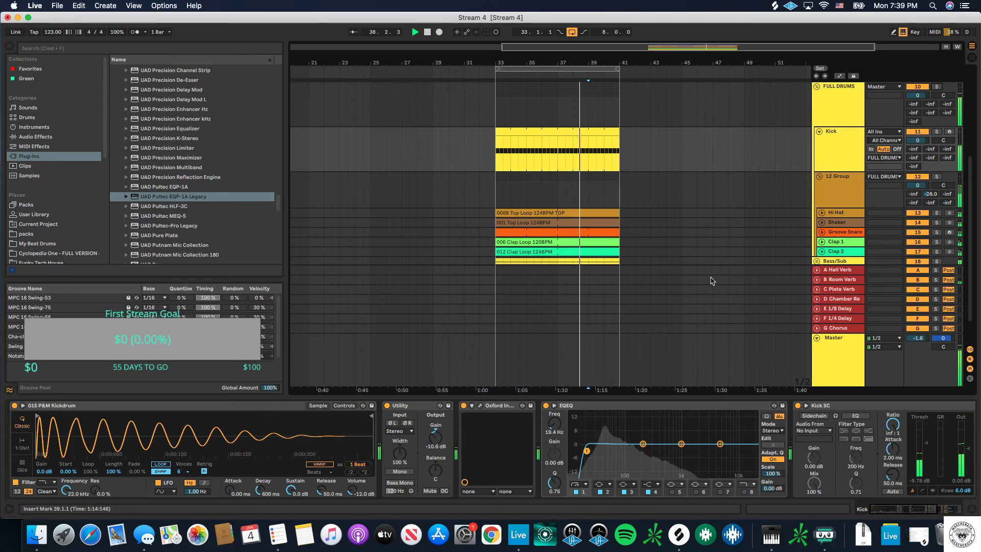
pyautogui.scroll(-2, 711, 281)
pyautogui.scroll(3, 713, 280)
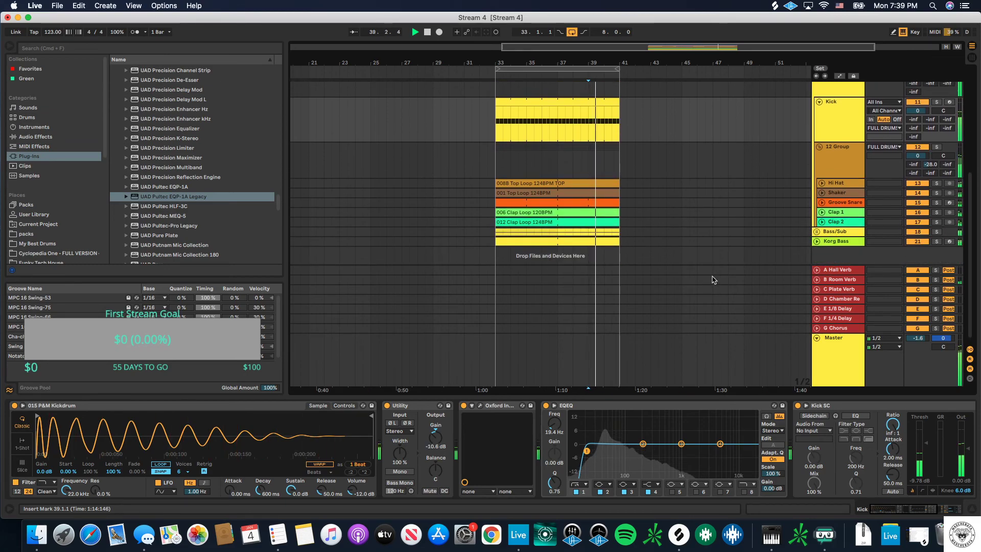
pyautogui.scroll(3, 780, 167)
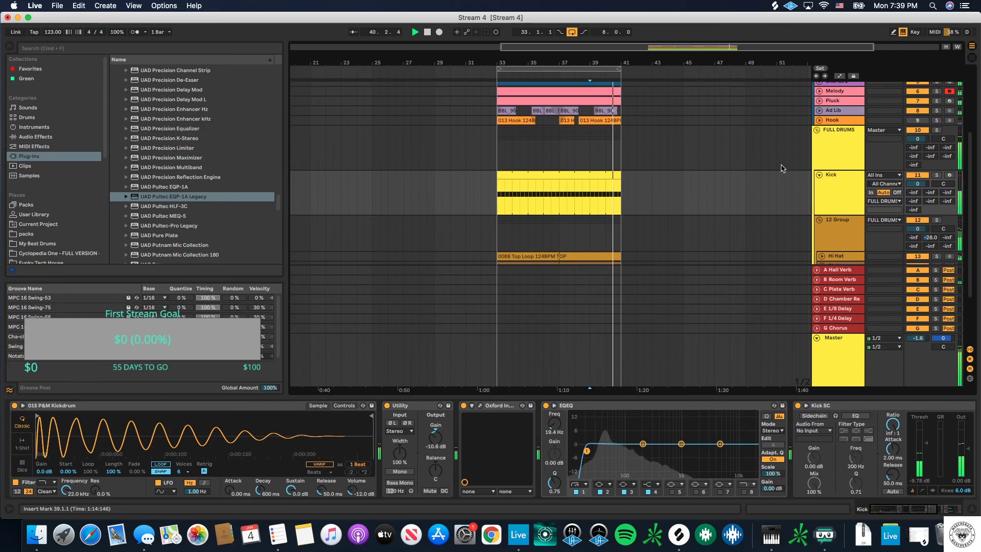
pyautogui.click(817, 129)
pyautogui.scroll(3, 793, 146)
pyautogui.scroll(3, 734, 172)
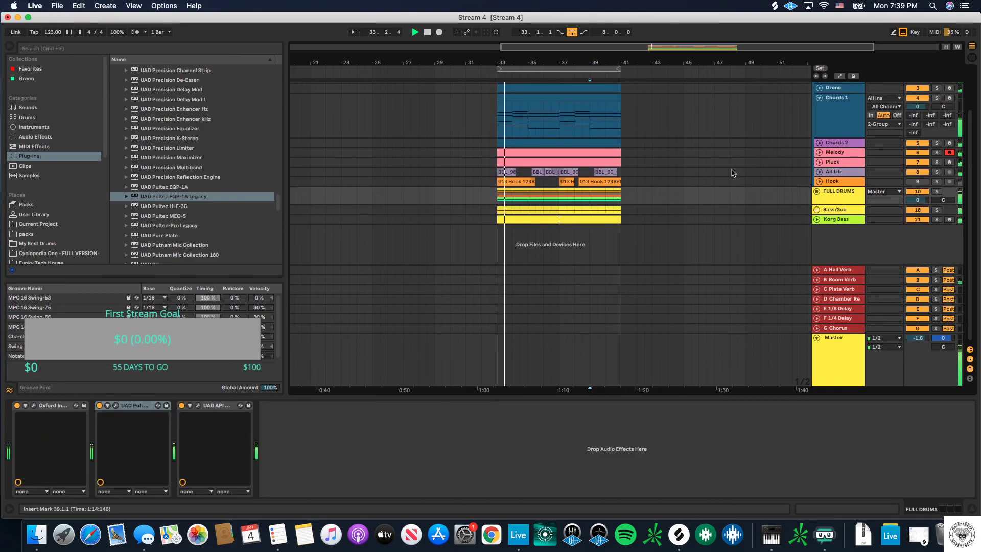
pyautogui.scroll(-3, 733, 172)
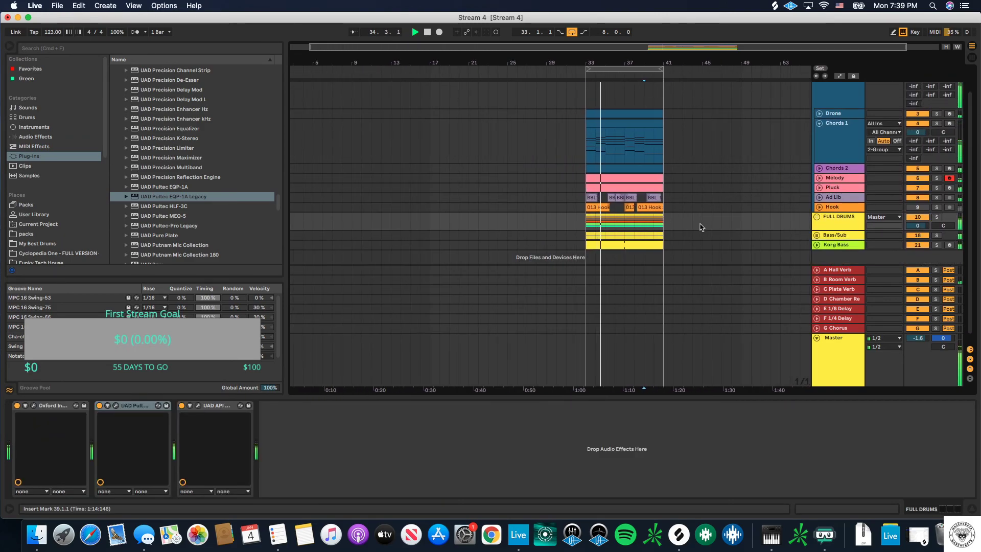
pyautogui.click(816, 216)
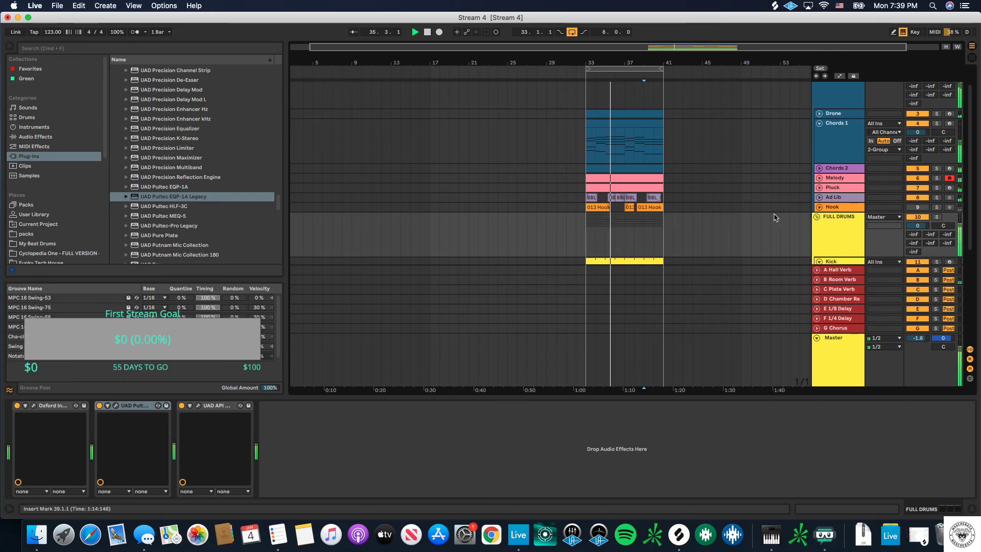
# Step: Select the looped section from bar 33 to 41 across all tracks and copy it to bar 1
pyautogui.scroll(-6, 771, 218)
pyautogui.moveTo(642, 132); pyautogui.dragTo(624, 122)
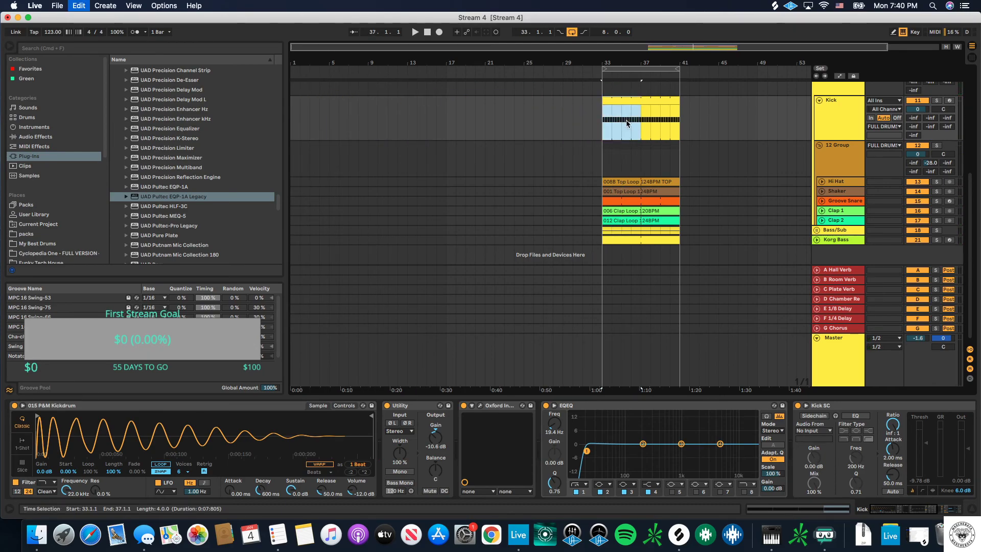
pyautogui.scroll(5, 660, 148)
pyautogui.click(648, 68)
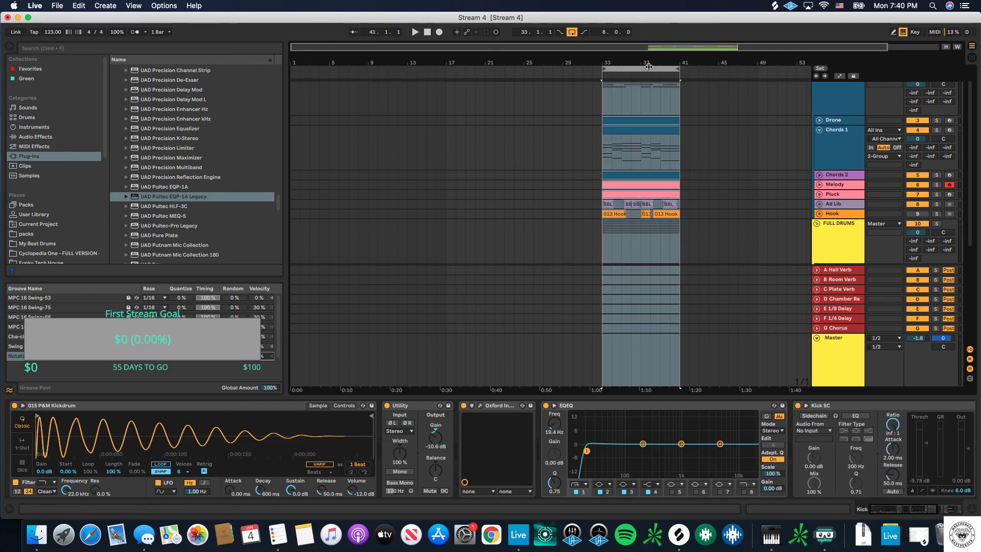
pyautogui.moveTo(638, 120); pyautogui.dragTo(324, 121)
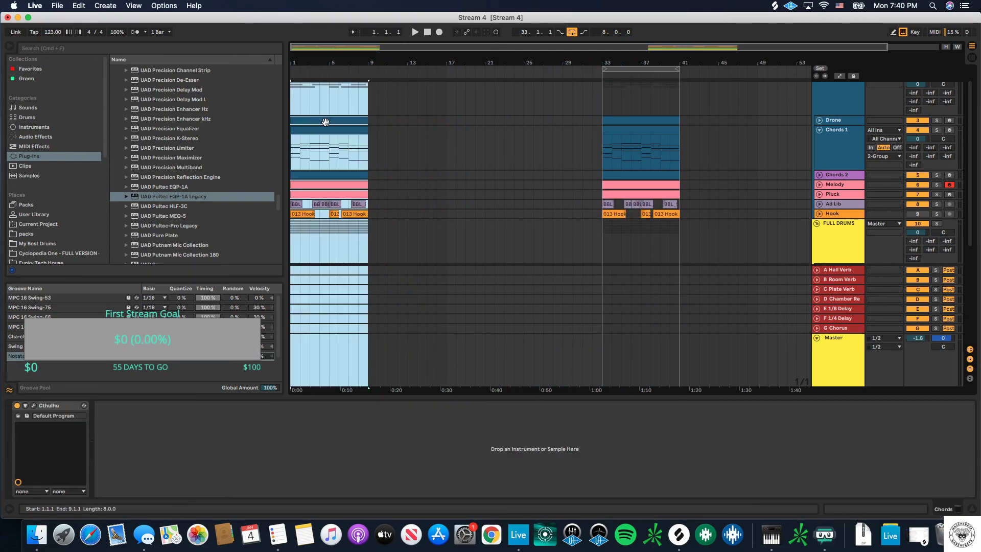
# Step: Play the copied section from bar 1 and mute the 12 Group, Chords 2, Melody and Pluck tracks
pyautogui.scroll(-1, 367, 128)
pyautogui.scroll(-2, 373, 131)
pyautogui.press('space')
pyautogui.scroll(-8, 854, 172)
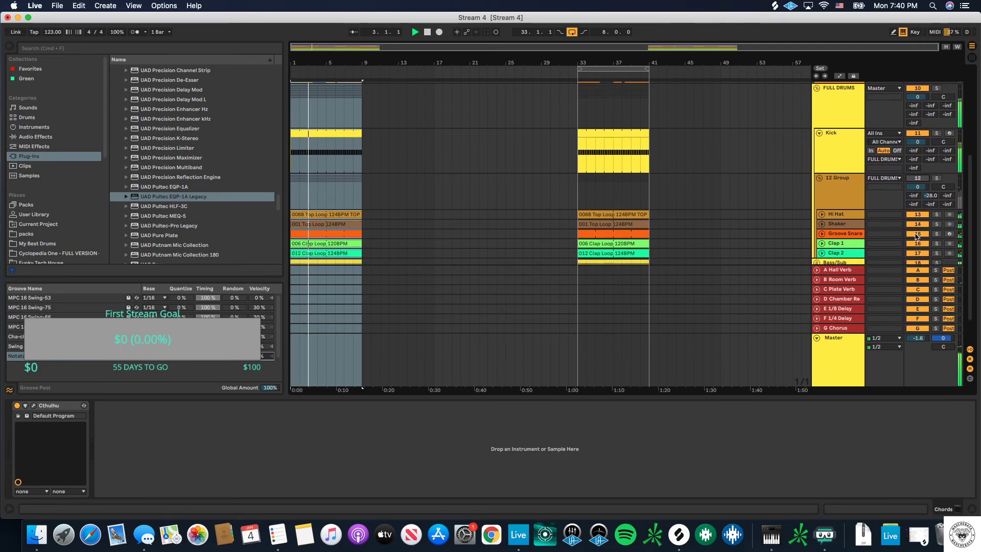
pyautogui.scroll(10, 915, 210)
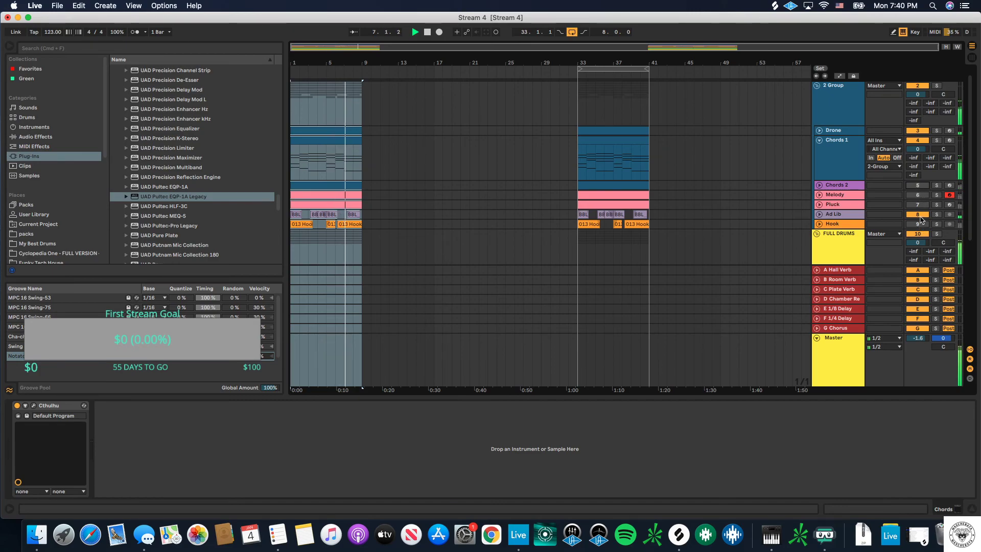
pyautogui.scroll(-6, 774, 201)
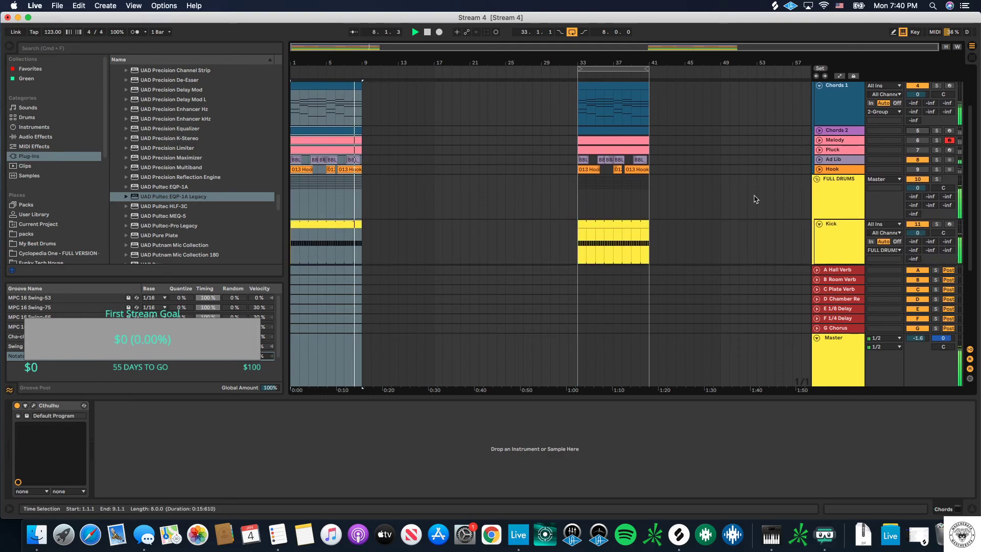
# Step: Mute the Bass/Sub, Korg Bass and Kick tracks and unmute the Hook track
pyautogui.scroll(-3, 767, 199)
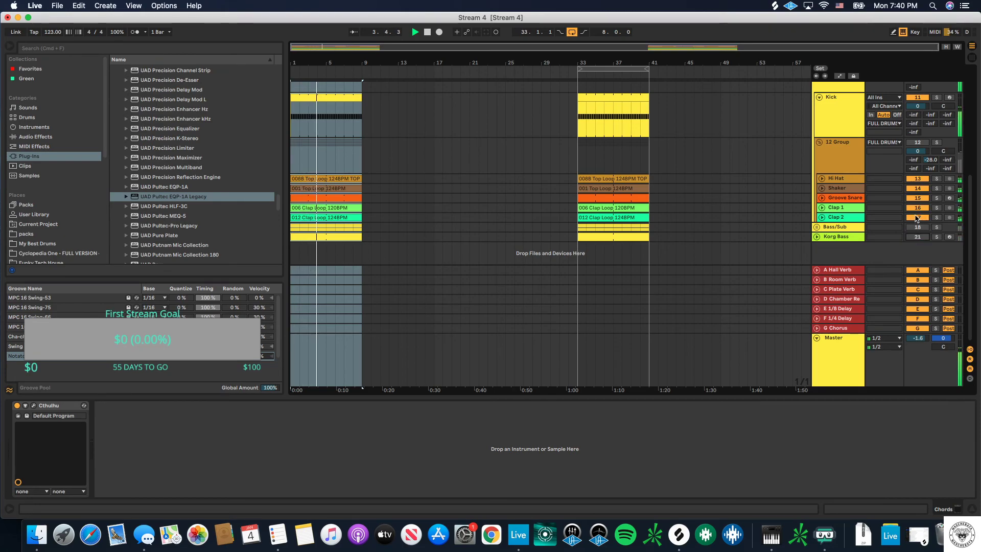
pyautogui.scroll(6, 917, 219)
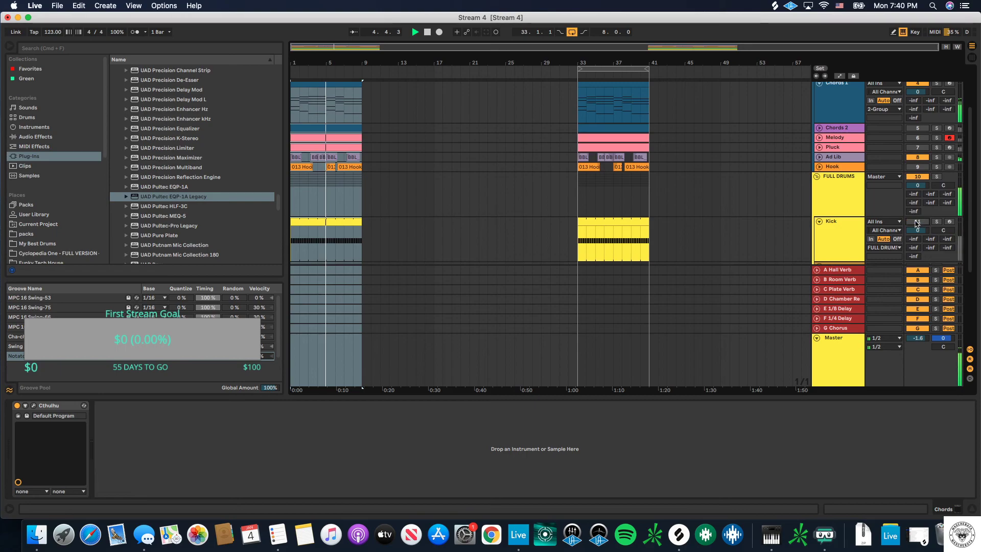
pyautogui.scroll(-3, 432, 175)
pyautogui.scroll(6, 432, 175)
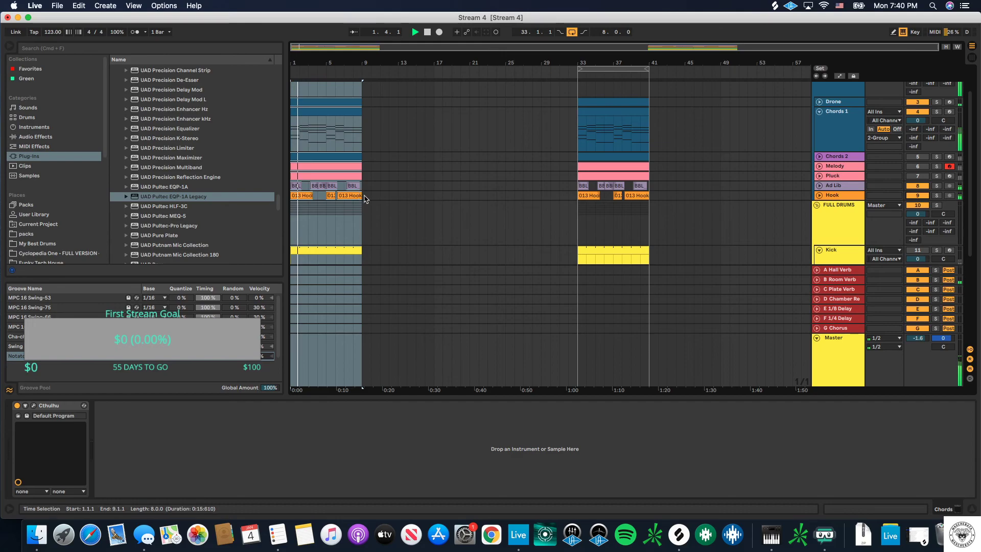
# Step: Move the Hook clips of the opening section so they start at bar 9
pyautogui.click(317, 198)
pyautogui.moveTo(318, 201); pyautogui.dragTo(440, 196)
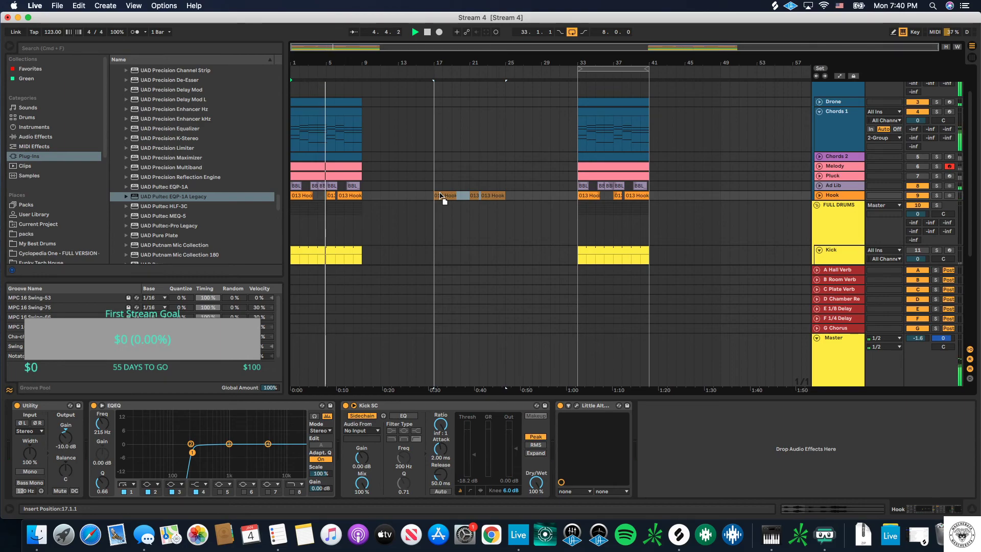
pyautogui.moveTo(441, 195); pyautogui.dragTo(298, 193)
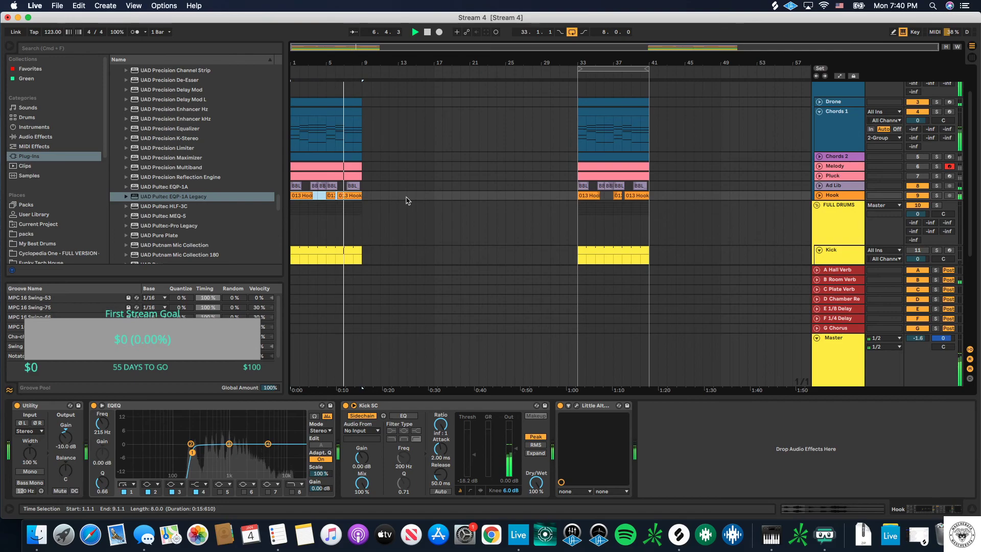
pyautogui.scroll(-2, 408, 191)
pyautogui.scroll(-2, 407, 192)
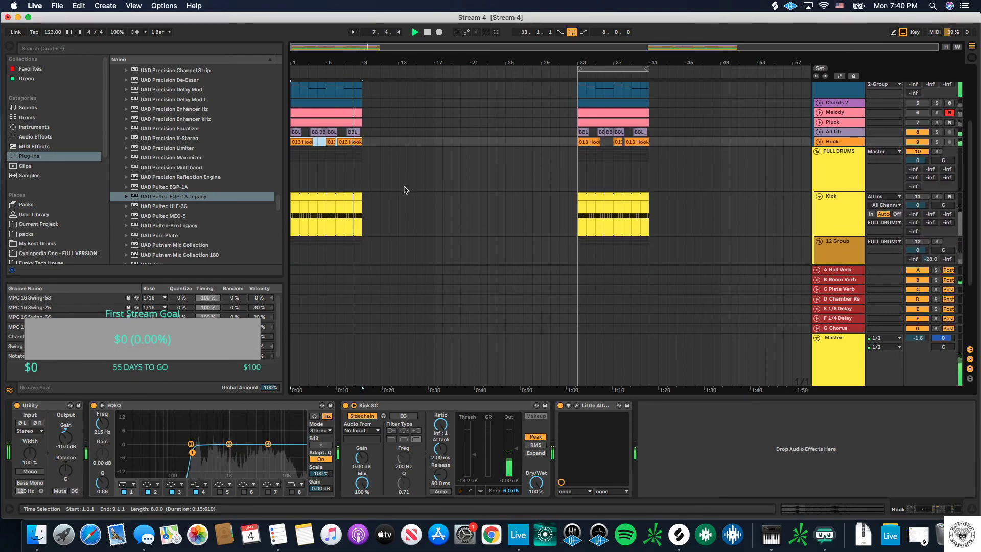
pyautogui.moveTo(350, 142); pyautogui.dragTo(423, 142)
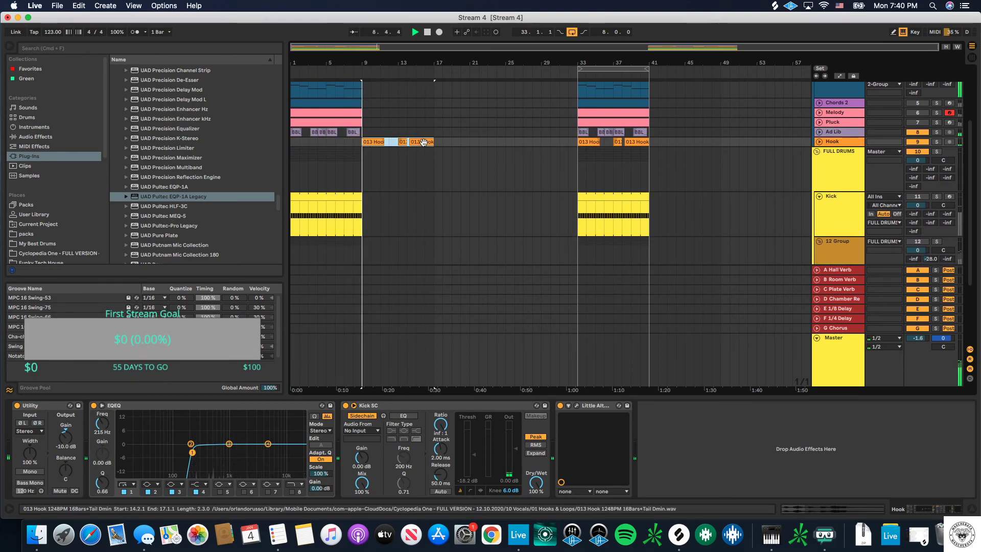
# Step: Restart playback from bar 1, move the opening Ad Lib clips to start at bar 9, and unmute Pluck
pyautogui.press('space')
pyautogui.scroll(5, 401, 158)
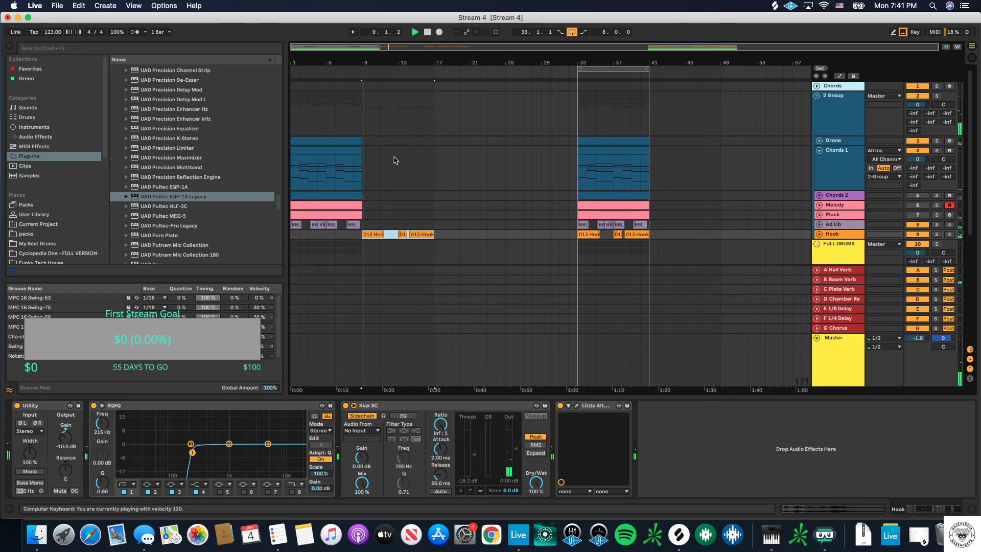
pyautogui.click(299, 154)
pyautogui.press('space')
pyautogui.scroll(-3, 370, 156)
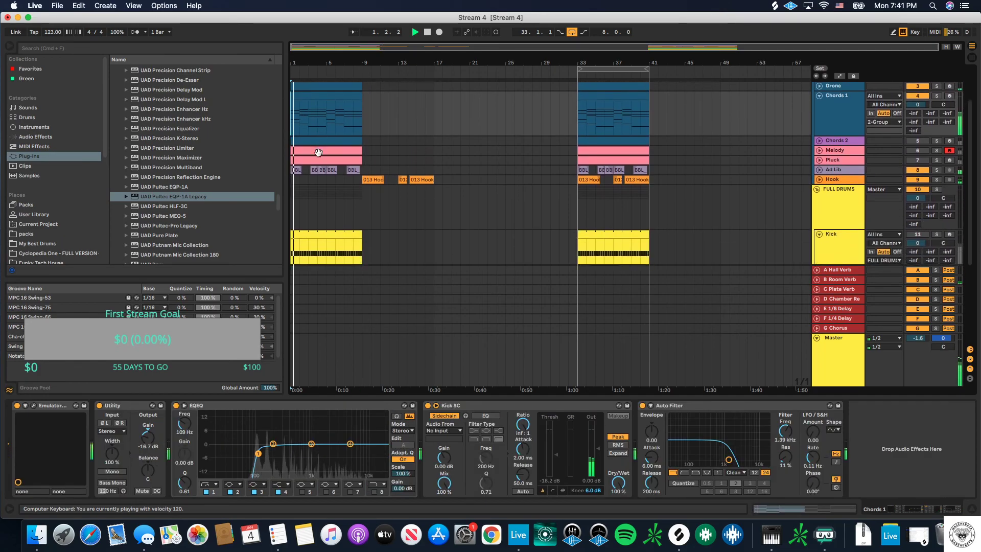
pyautogui.click(310, 167)
pyautogui.moveTo(309, 169); pyautogui.dragTo(373, 169)
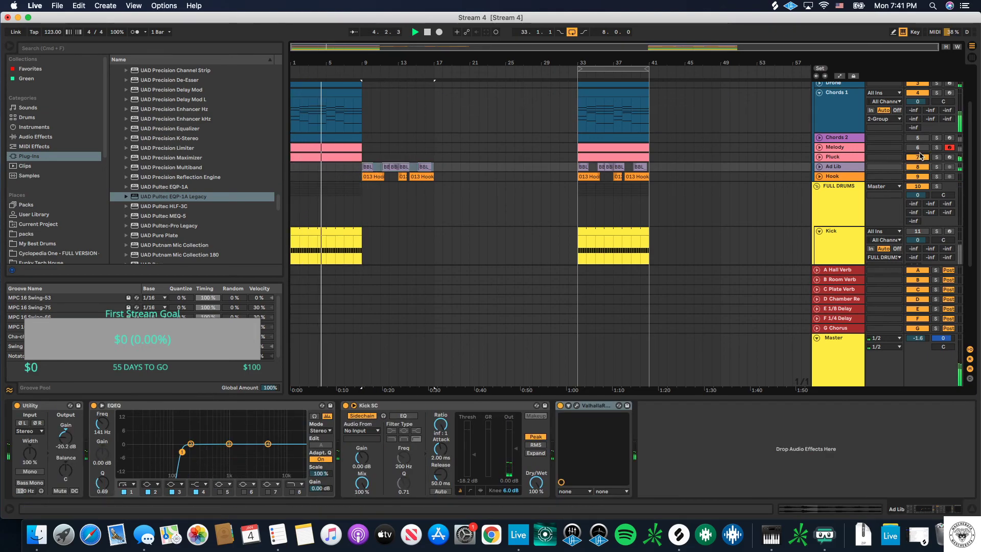
# Step: Replay the opening section, unmute the 12 Group, and mute its Groove Snare, Clap 1 and Clap 2 tracks
pyautogui.scroll(-1, 397, 144)
pyautogui.scroll(3, 401, 173)
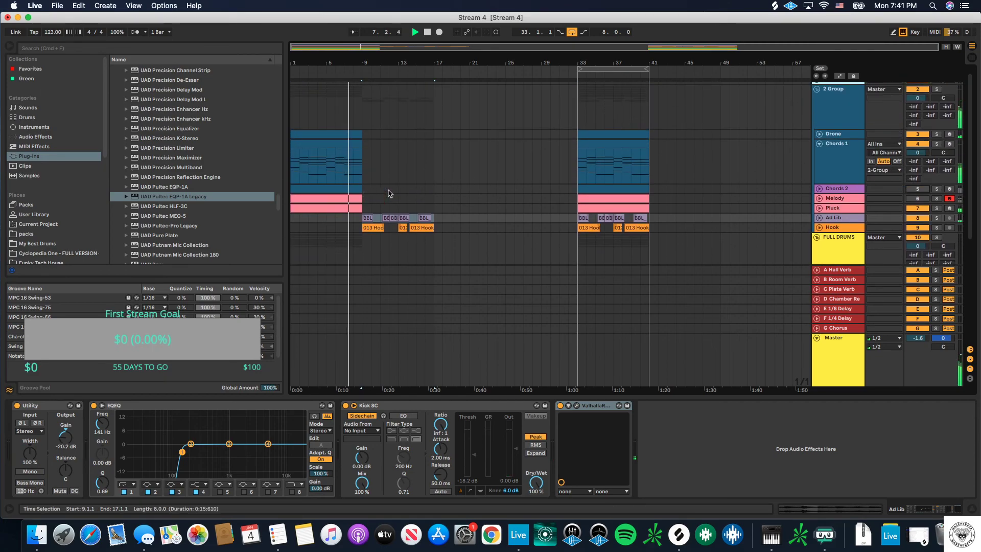
pyautogui.click(327, 189)
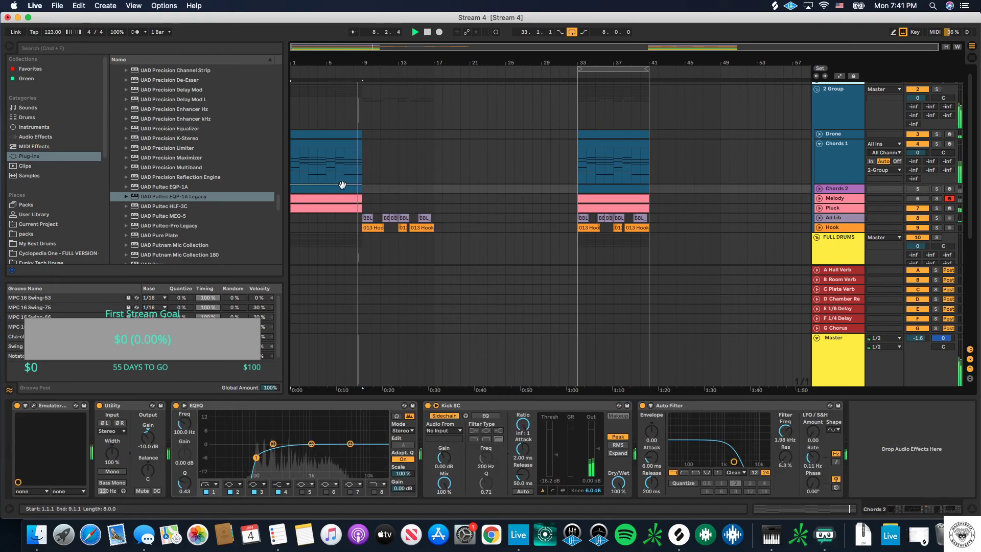
pyautogui.scroll(-10, 343, 186)
pyautogui.press('space')
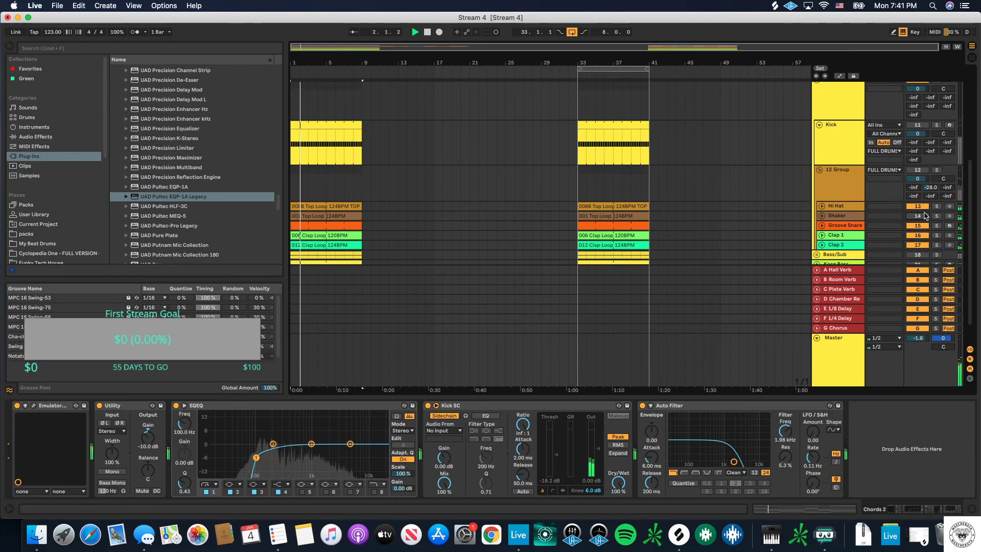
pyautogui.click(921, 170)
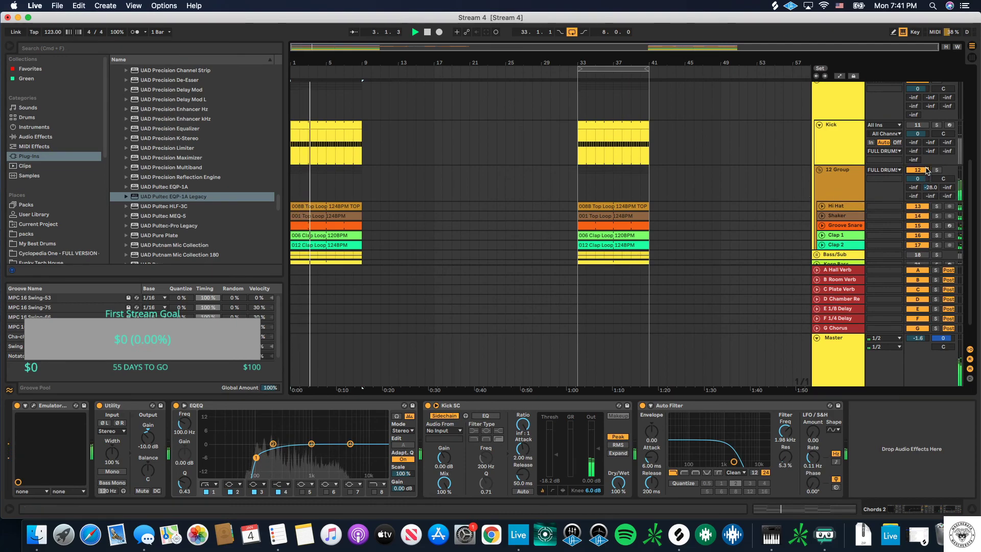
pyautogui.click(917, 226)
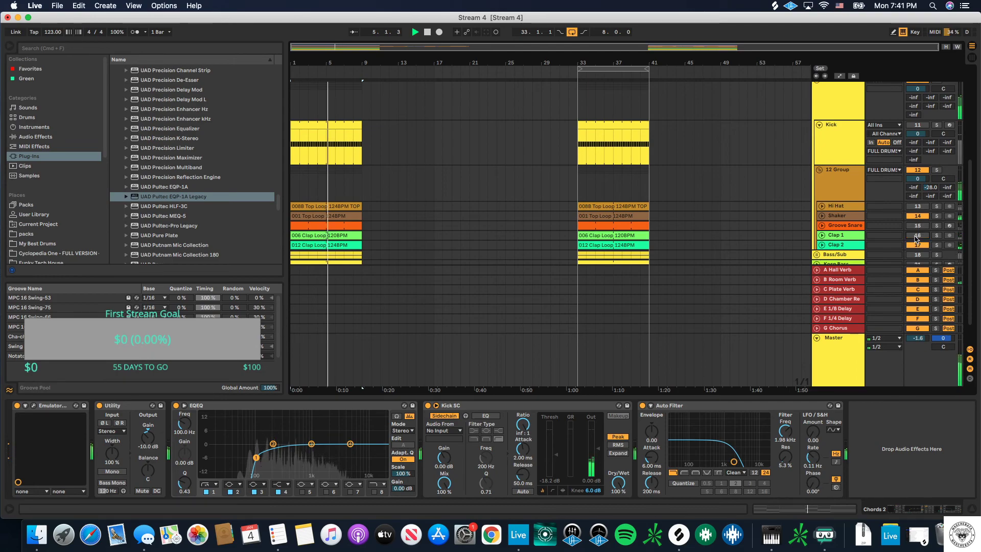
pyautogui.scroll(-2, 385, 154)
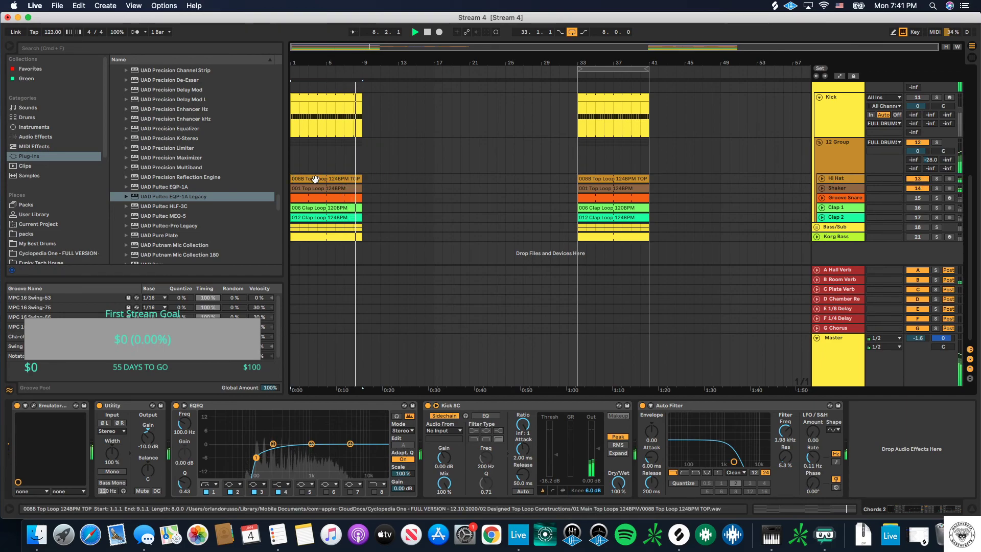
# Step: Restart playback from bar 1 and unmute the Kick track
pyautogui.click(293, 166)
pyautogui.press('space')
pyautogui.press('space')
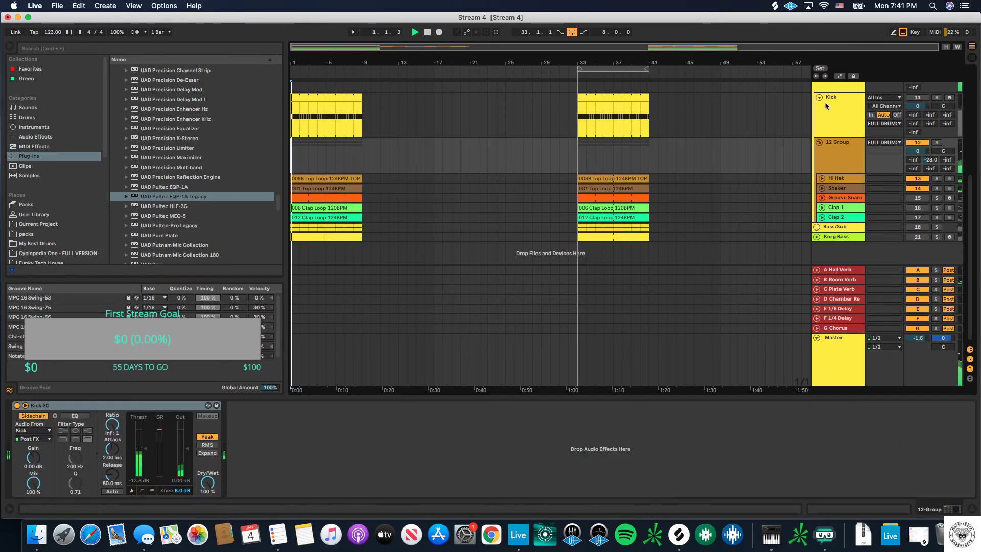
pyautogui.click(923, 99)
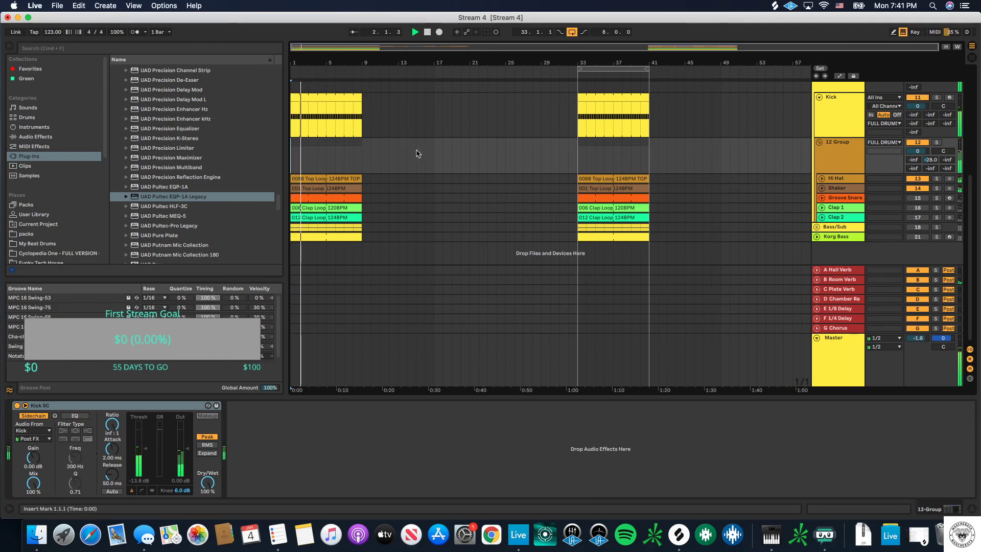
pyautogui.scroll(5, 416, 153)
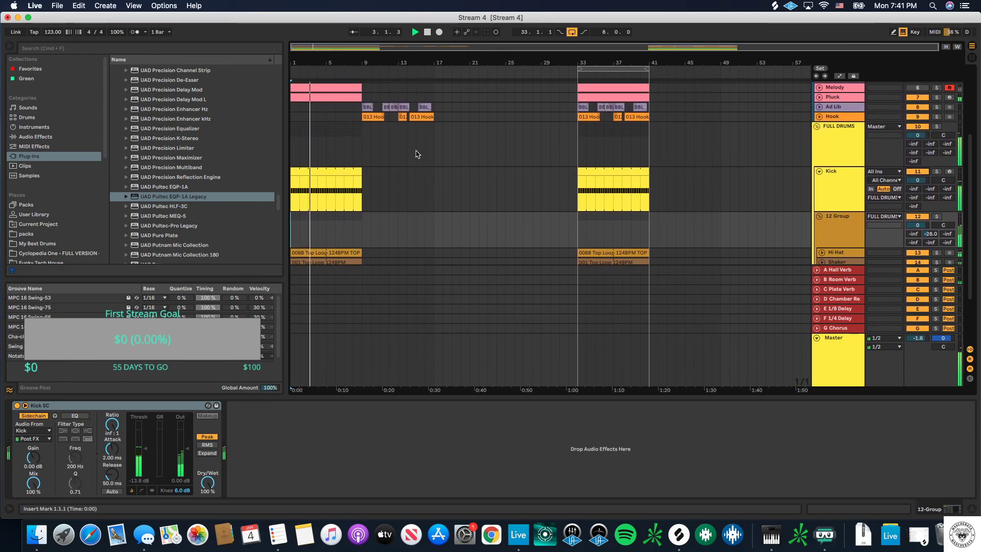
pyautogui.scroll(-2, 417, 155)
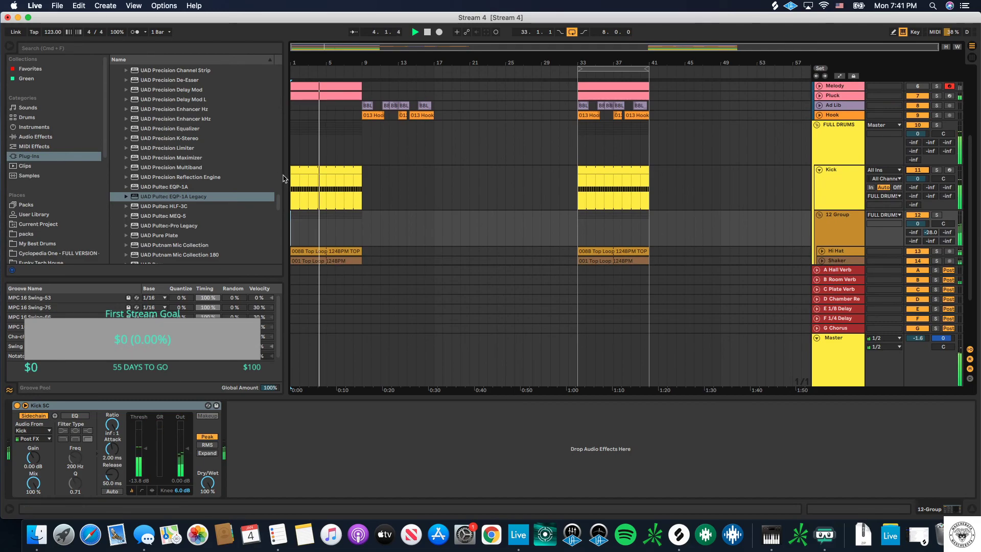
# Step: Try trimming the opening Kick clip to start at bar 5, audition it from bar 1, and extend it back to bar 1
pyautogui.moveTo(291, 170); pyautogui.dragTo(326, 170)
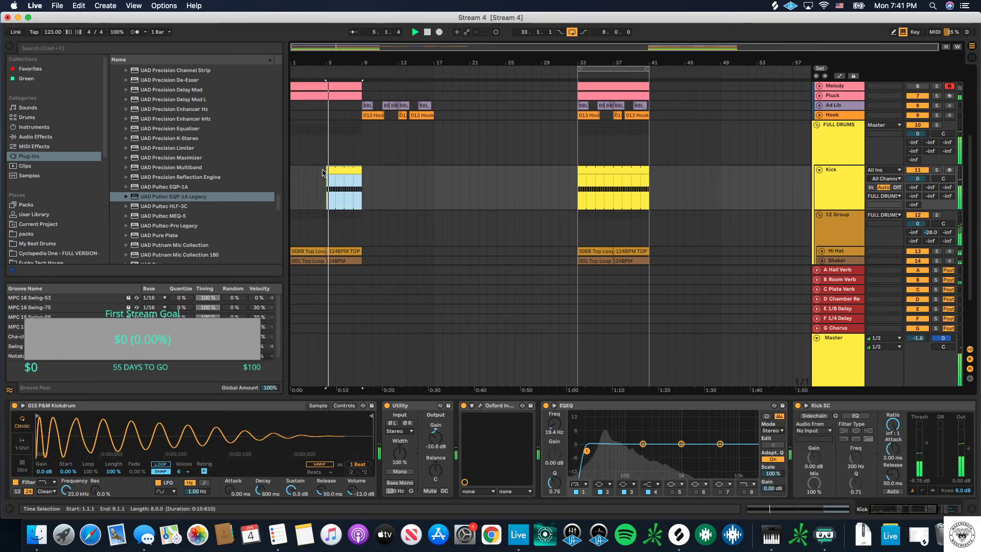
pyautogui.click(294, 154)
pyautogui.scroll(-5, 299, 163)
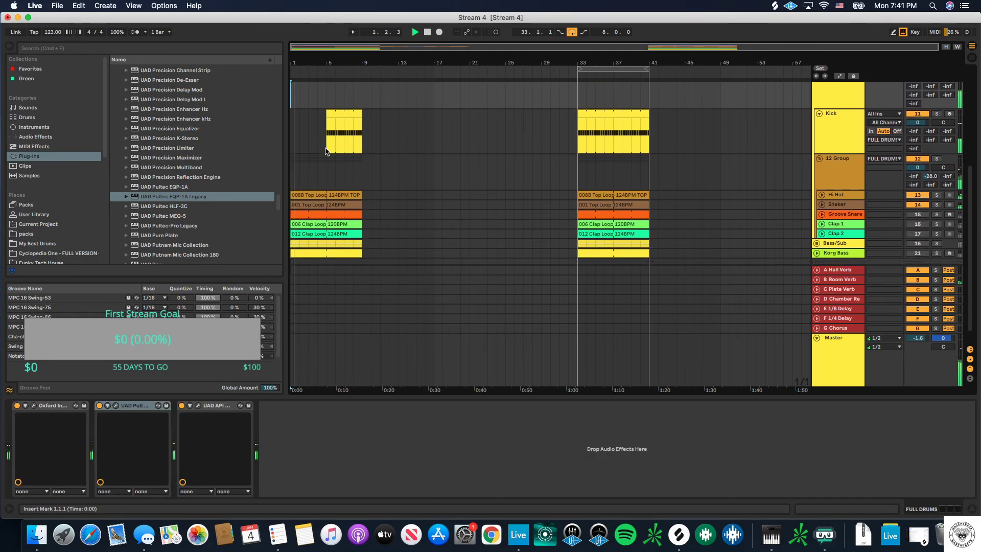
pyautogui.scroll(1, 309, 152)
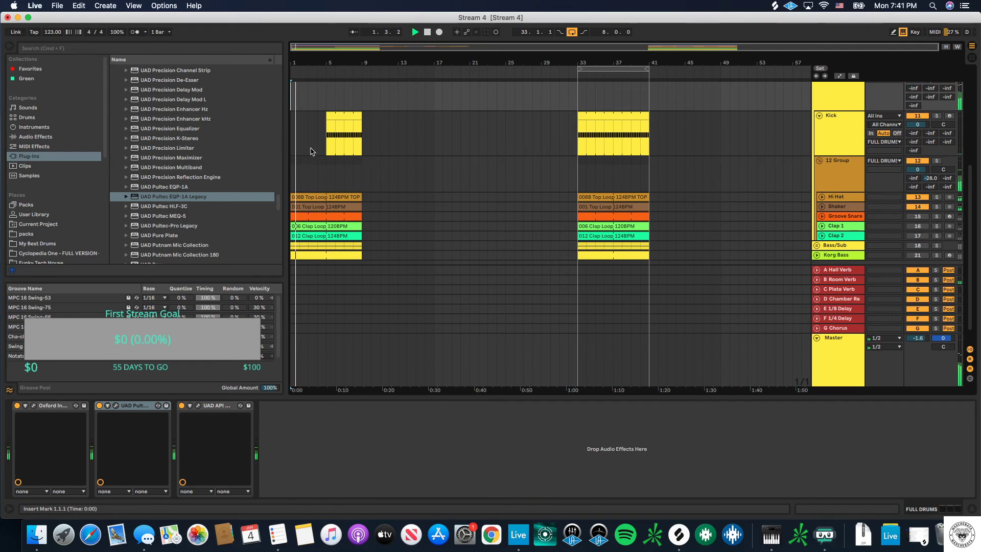
pyautogui.moveTo(328, 116); pyautogui.dragTo(291, 118)
pyautogui.scroll(6, 319, 127)
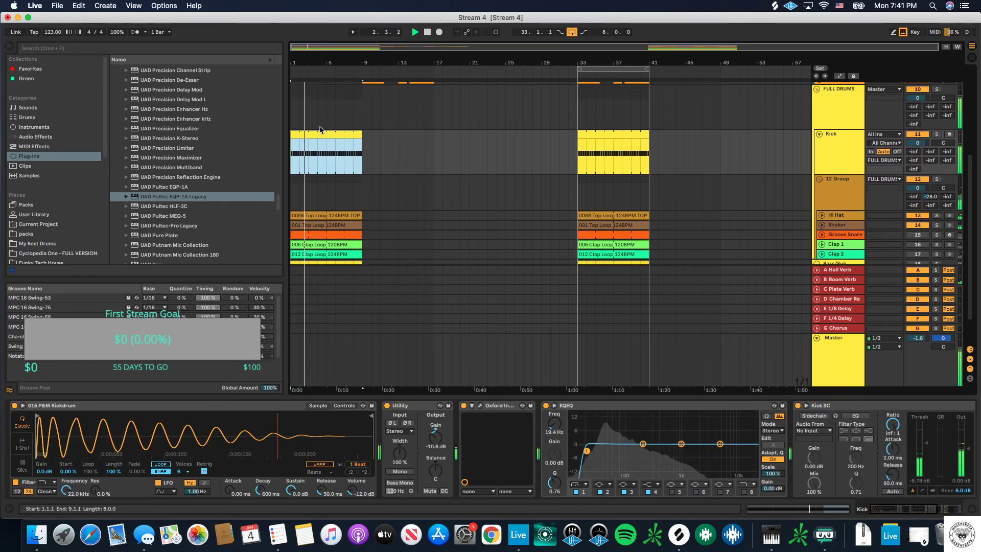
pyautogui.click(333, 142)
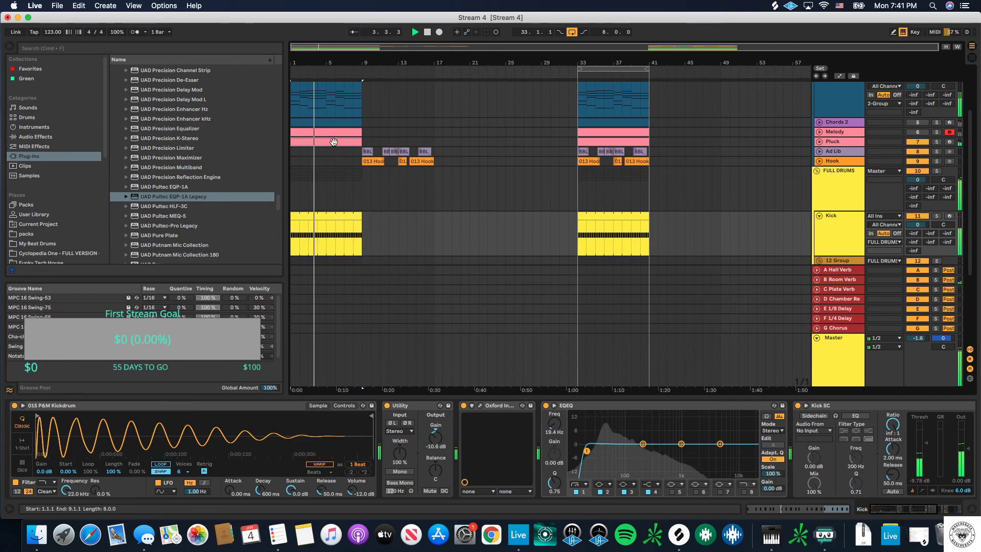
# Step: Delete the opening Melody clip, mute Pluck, and restart playback from bar 1
pyautogui.click(332, 132)
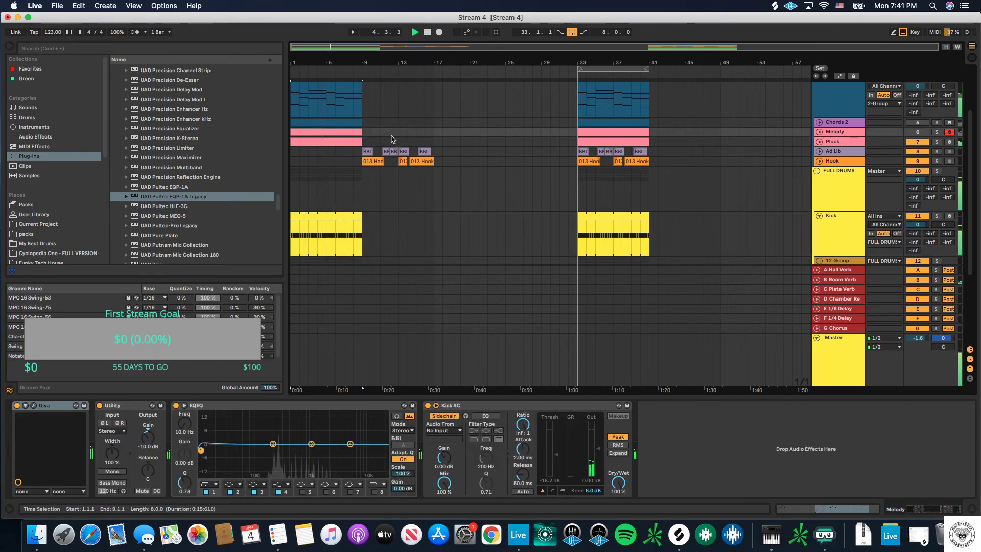
pyautogui.press('Delete')
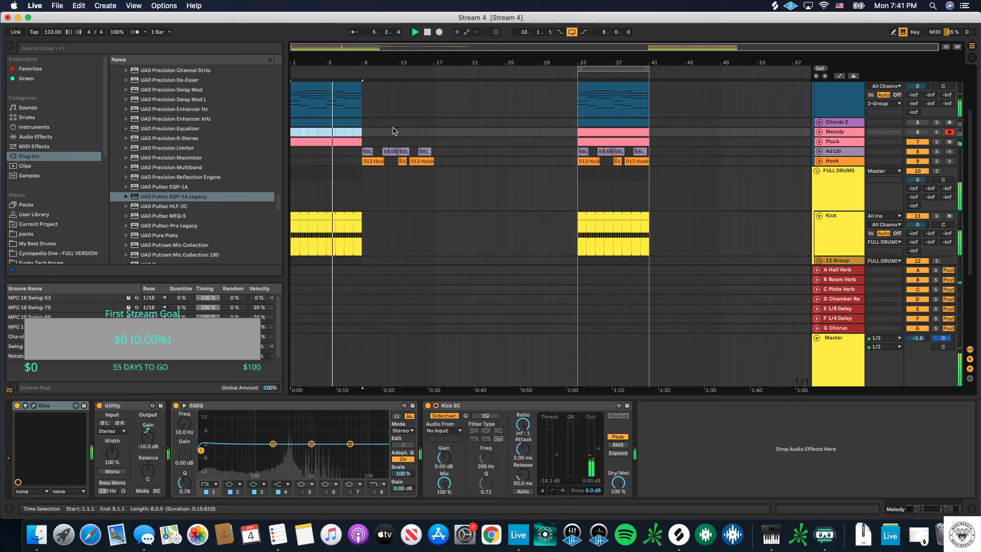
pyautogui.scroll(2, 381, 128)
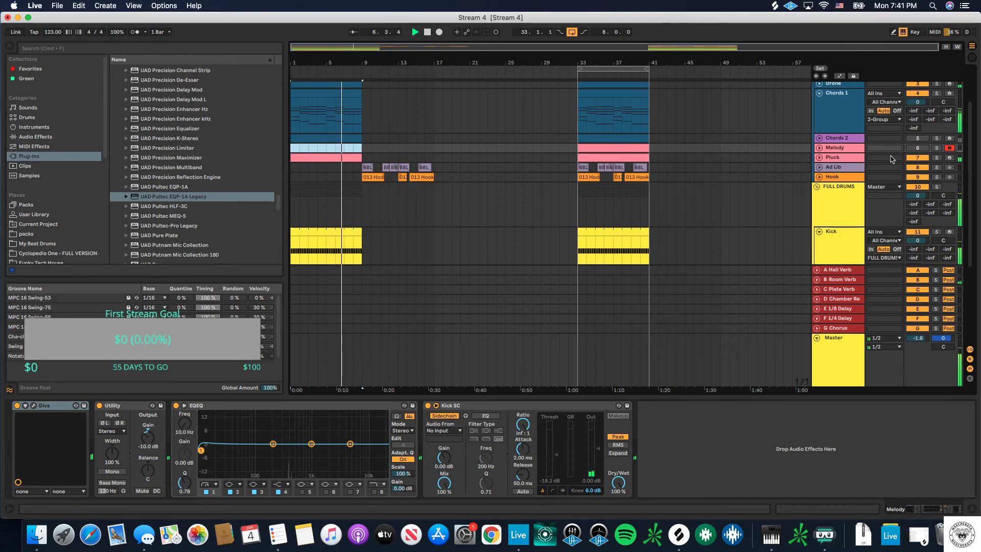
pyautogui.click(314, 131)
pyautogui.scroll(-6, 327, 138)
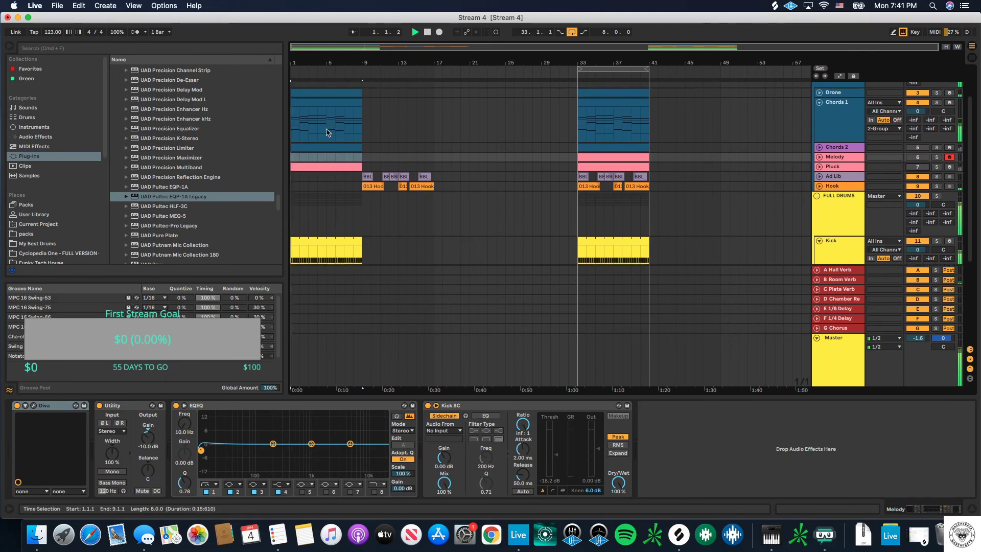
# Step: Lower the Kick track's Utility gain to -13.3 dB and mute Hi Hat while auditioning the opening section
pyautogui.scroll(1, 327, 151)
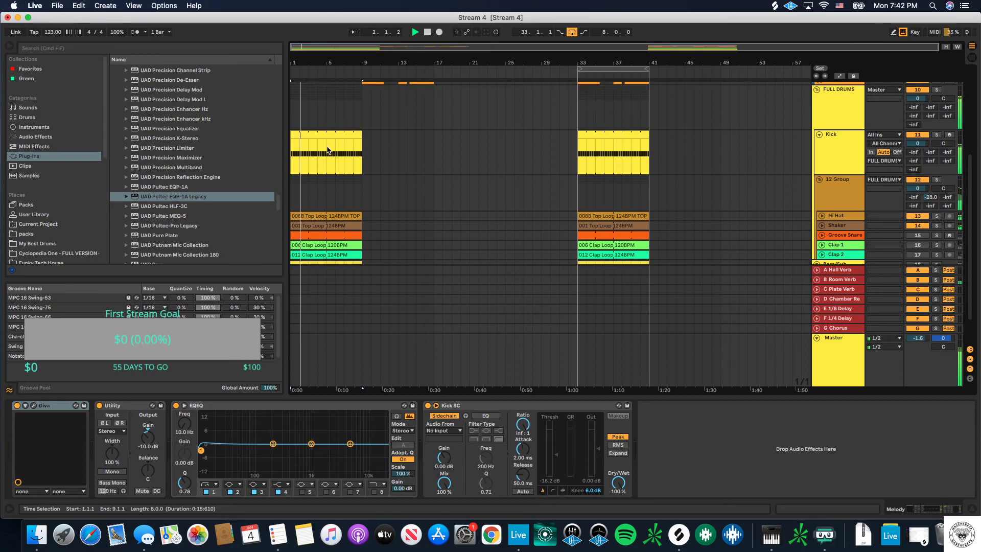
pyautogui.click(508, 162)
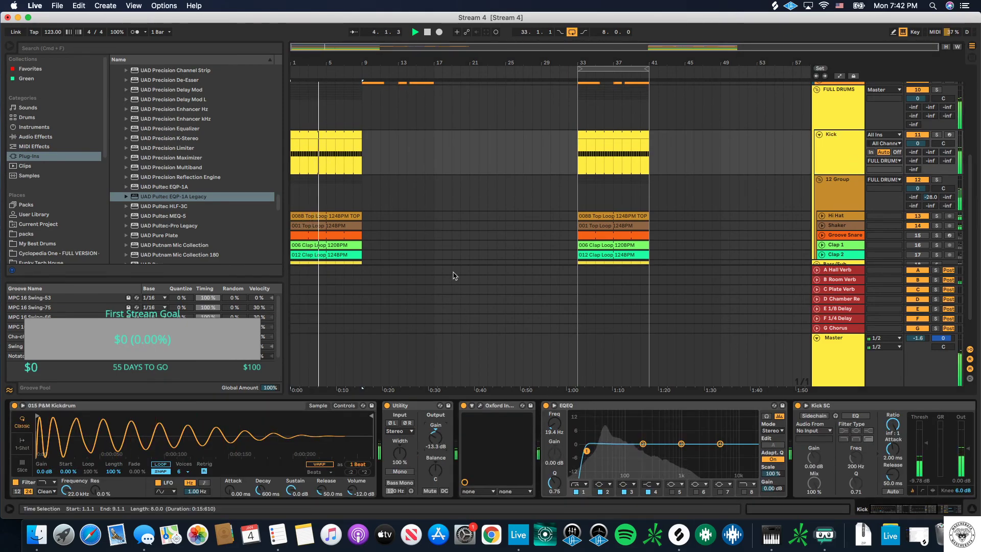
pyautogui.scroll(-1, 451, 258)
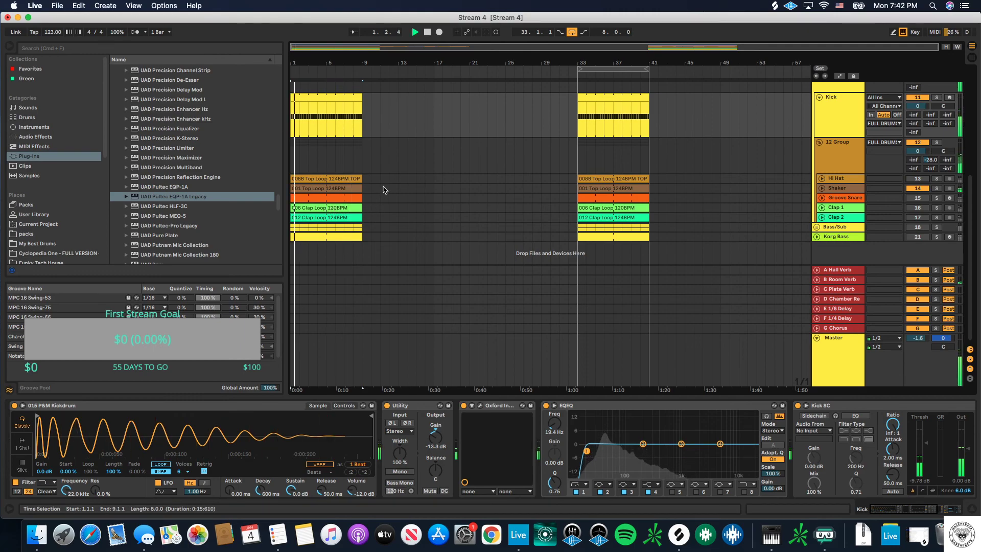
pyautogui.scroll(5, 384, 190)
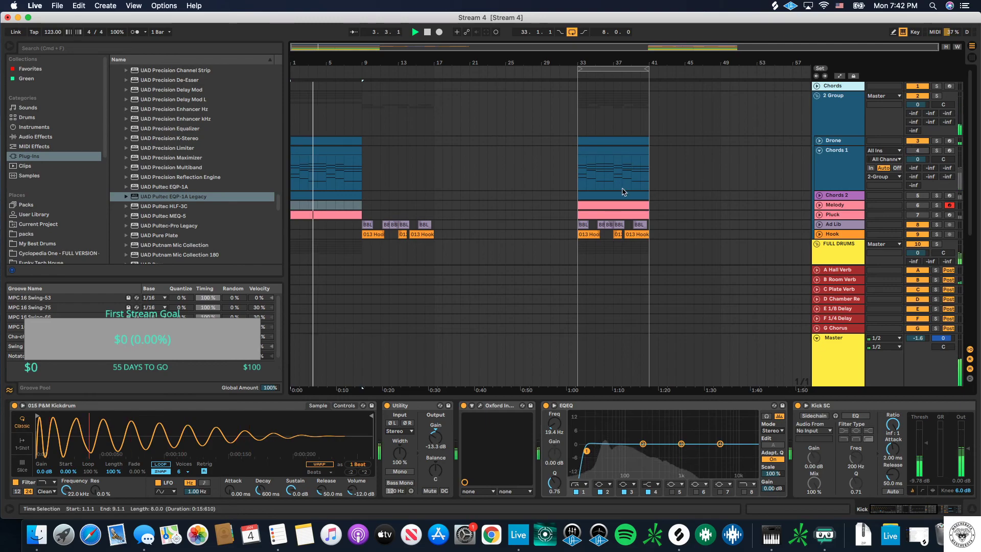
# Step: Try moving the opening Chords 1 and Pluck clips to start at bar 5, and audition them from bar 1
pyautogui.moveTo(329, 151); pyautogui.dragTo(388, 174)
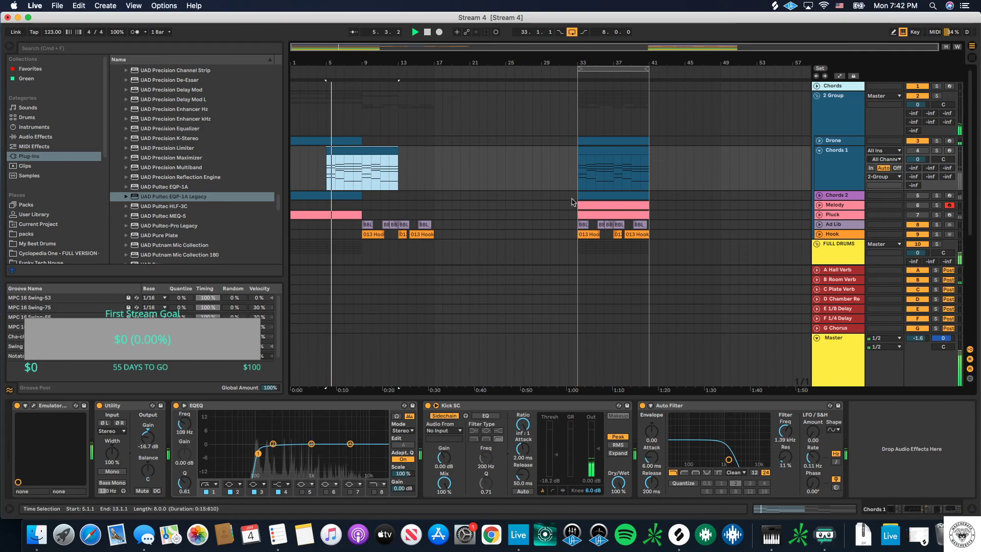
pyautogui.moveTo(317, 211); pyautogui.dragTo(361, 214)
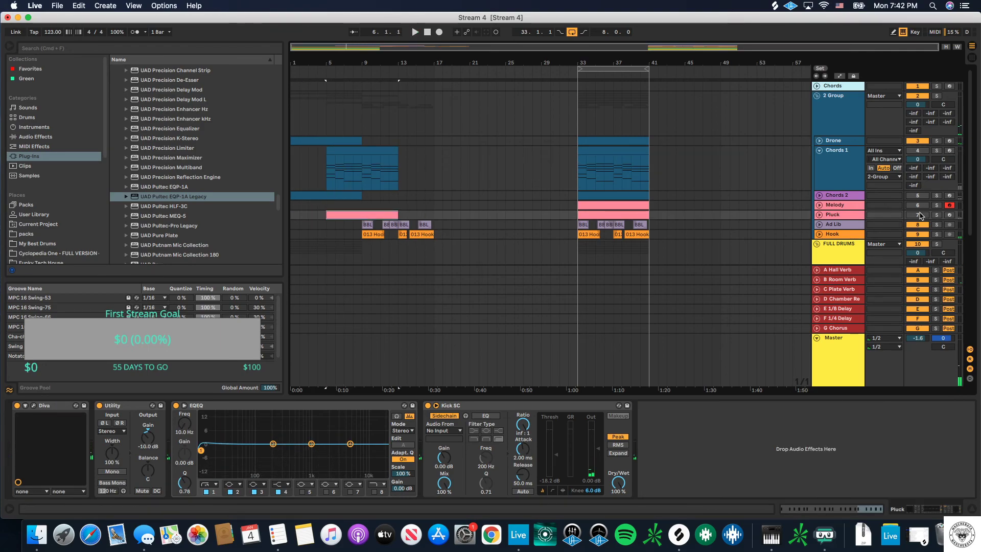
pyautogui.click(295, 186)
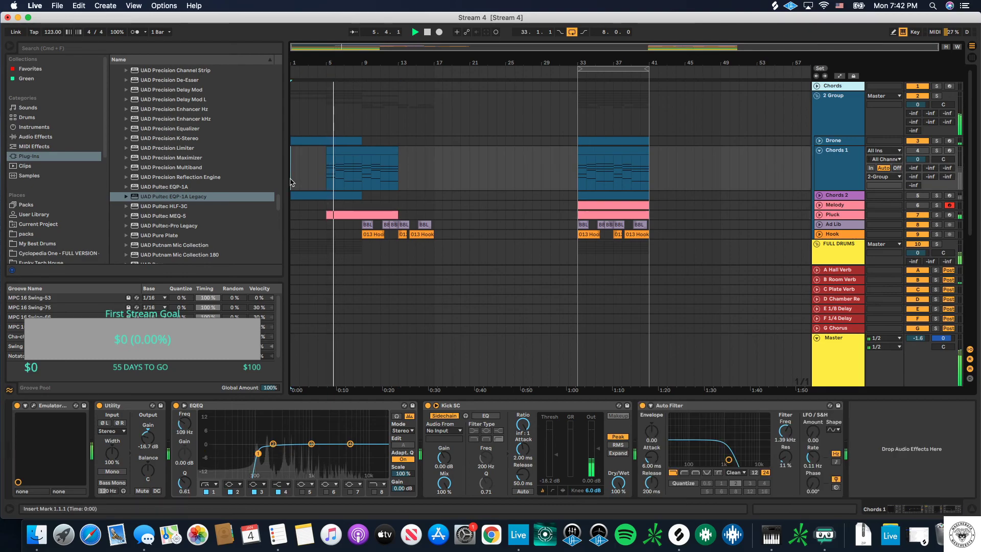
# Step: Move the opening Pluck clip back to bar 1 and set the track's EQ low-cut band to 119 Hz
pyautogui.moveTo(344, 213); pyautogui.dragTo(308, 215)
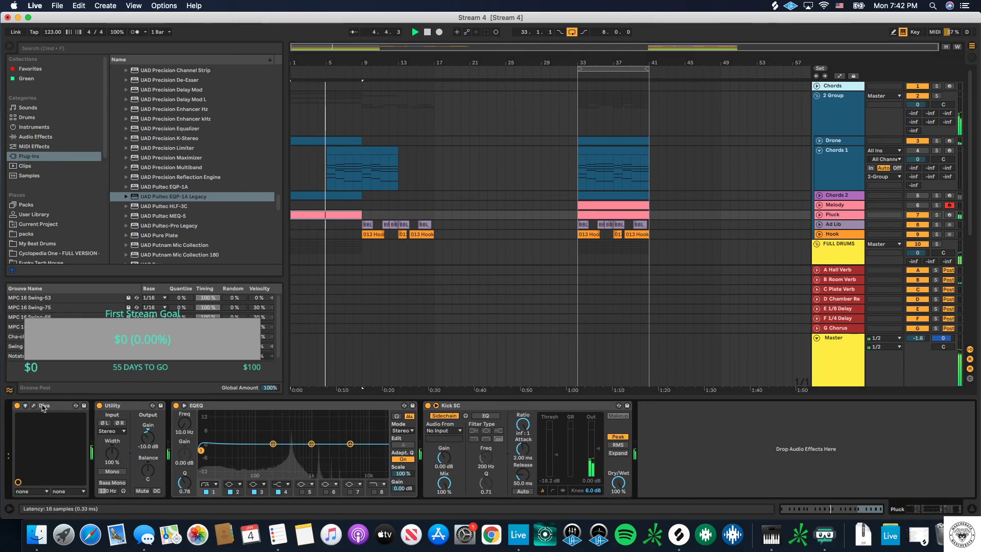
pyautogui.moveTo(218, 452); pyautogui.dragTo(260, 455)
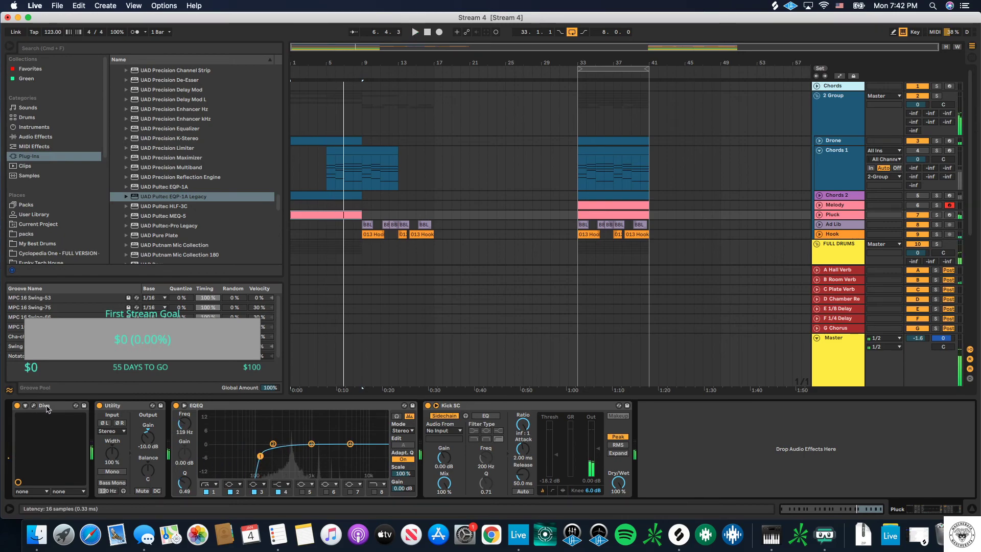
# Step: Expose Diva's VCF1 Frequency as a configured parameter of the Pluck track's device, and close the plug-in window
pyautogui.click(25, 406)
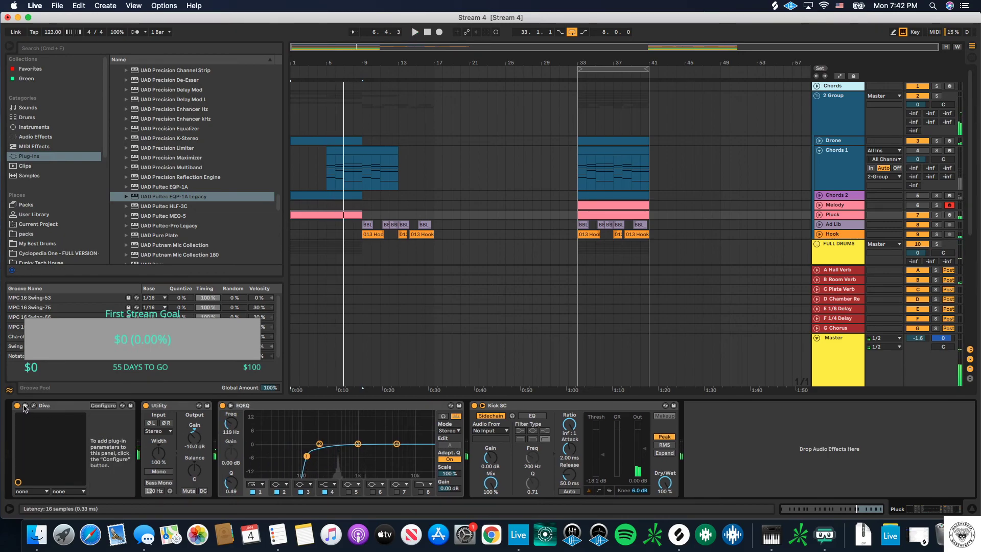
pyautogui.click(100, 406)
pyautogui.moveTo(575, 108); pyautogui.dragTo(572, 107)
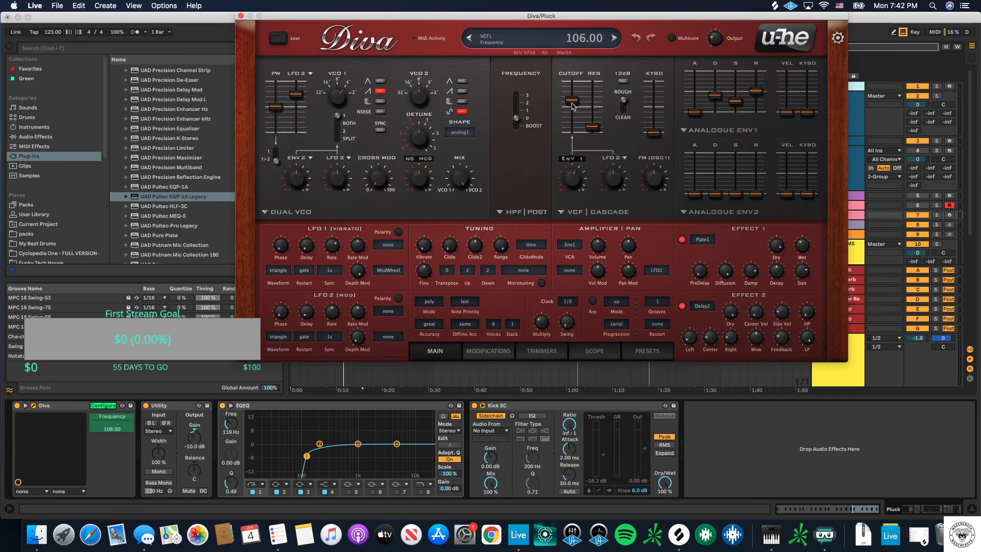
pyautogui.click(240, 16)
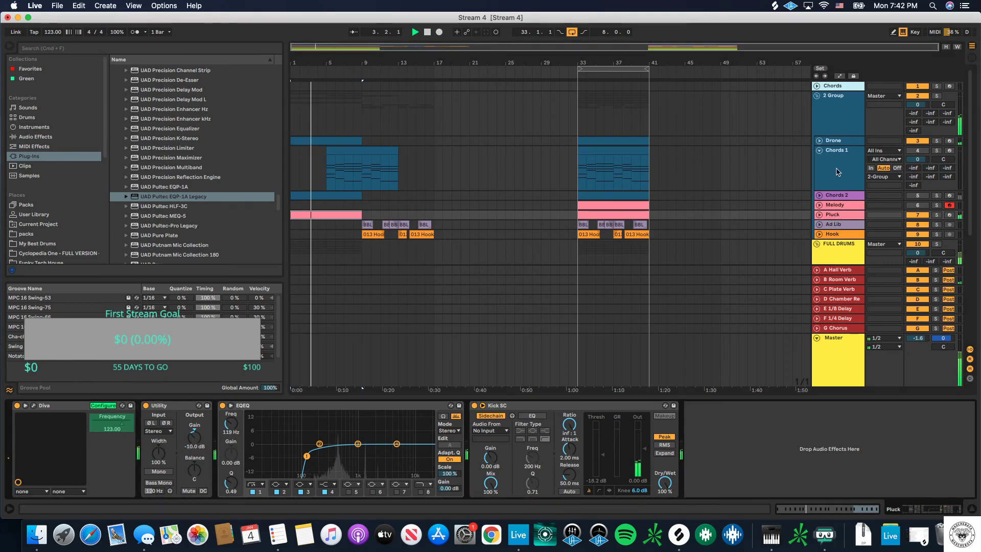
# Step: Show automation for the arrangement and draw a rising Diva Frequency ramp on Pluck from bar 1 to 123.00 at bar 9
pyautogui.click(819, 205)
pyautogui.click(839, 76)
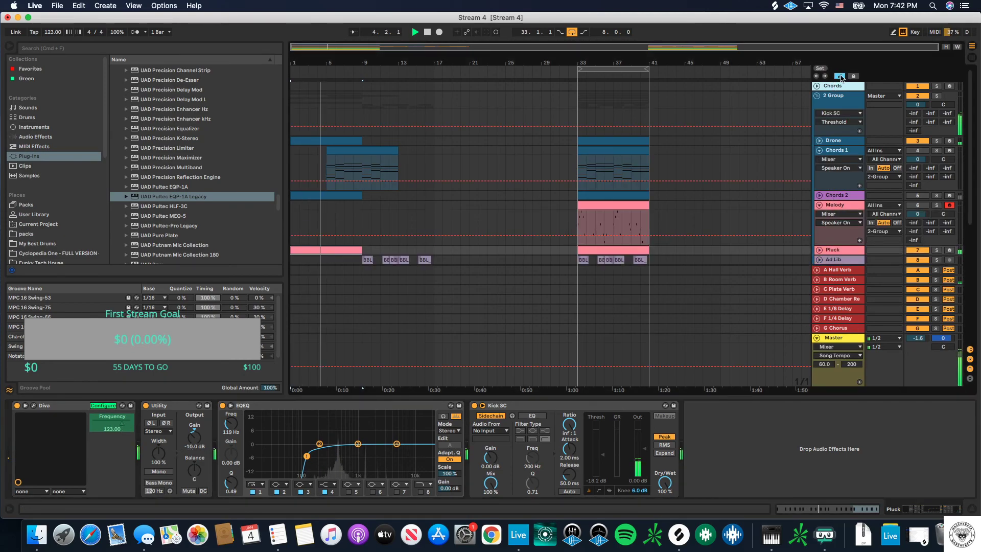
pyautogui.scroll(-3, 563, 216)
pyautogui.click(819, 188)
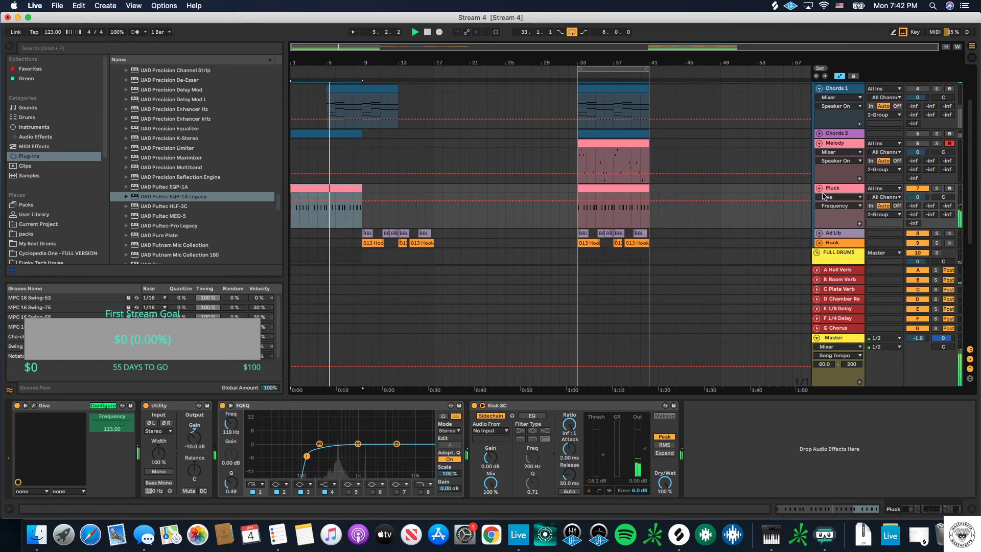
pyautogui.click(293, 171)
pyautogui.click(292, 168)
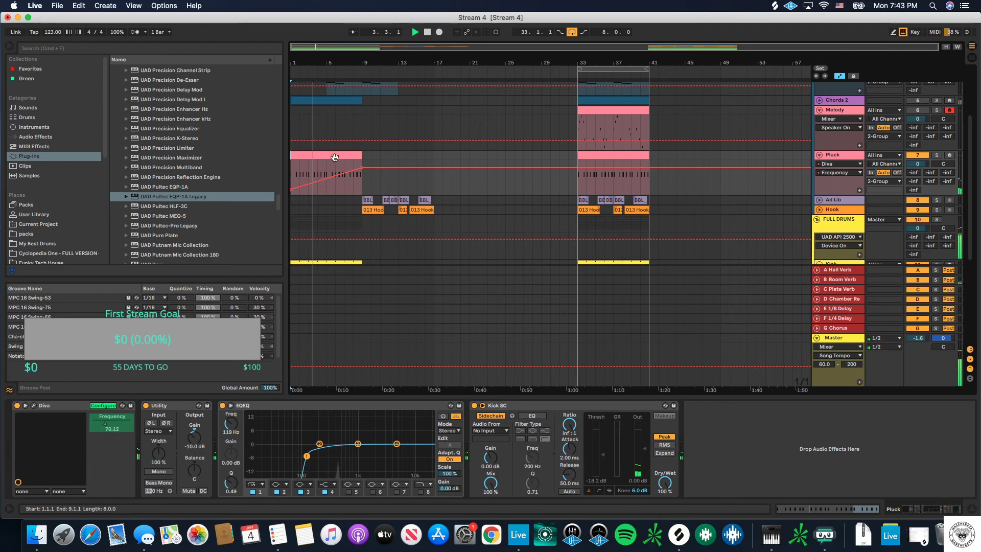
# Step: Unmute Chords 1 and move its opening clip to start at bar 9
pyautogui.scroll(3, 334, 156)
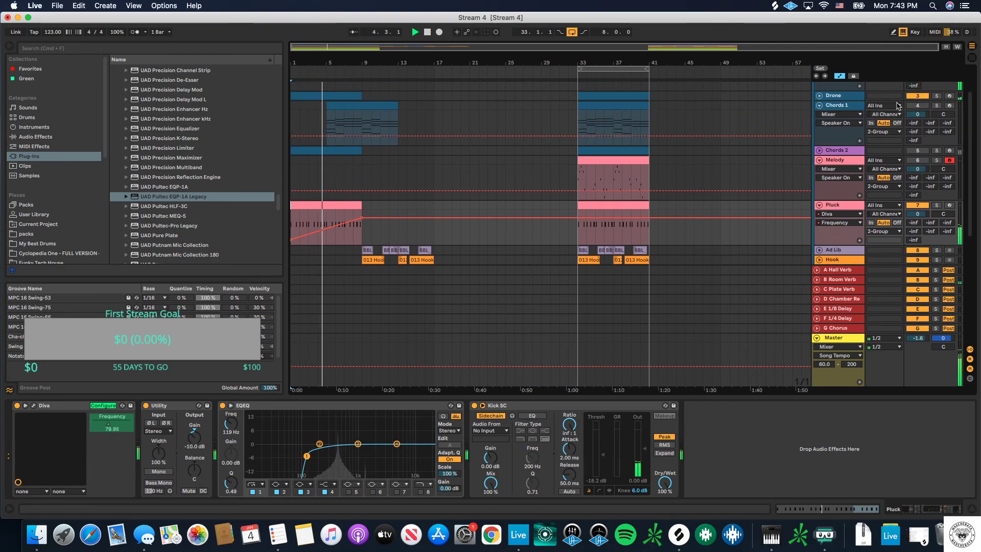
pyautogui.click(924, 110)
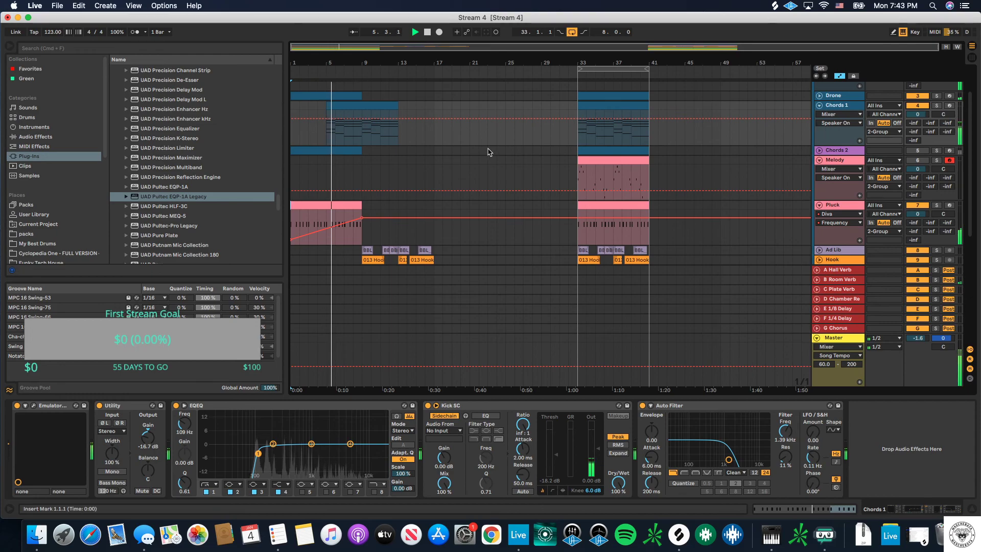
pyautogui.scroll(-1, 351, 102)
pyautogui.moveTo(356, 105); pyautogui.dragTo(392, 106)
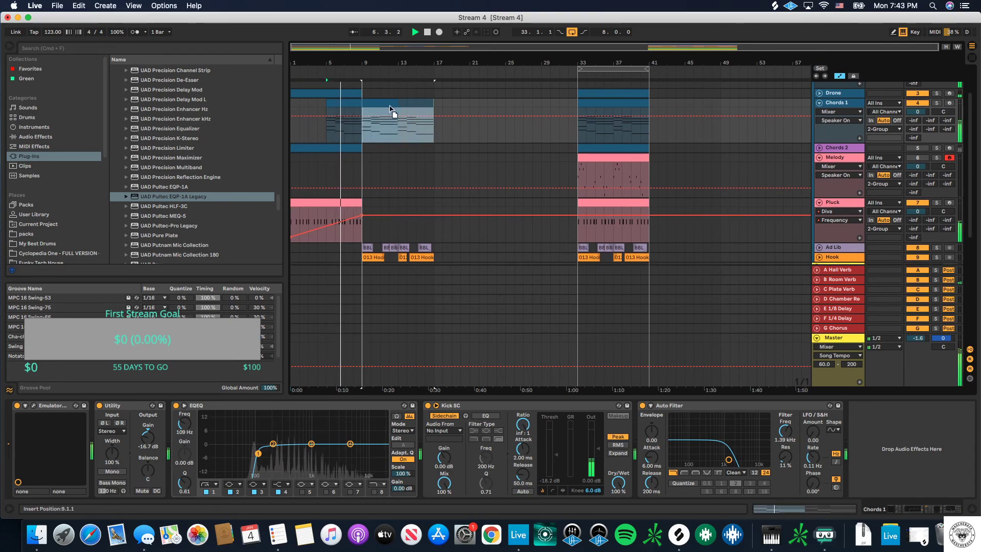
pyautogui.scroll(-1, 380, 194)
# Step: Lower the Pluck track's Frequency automation point at bar 9 and replay the opening from bar 1
pyautogui.click(362, 210)
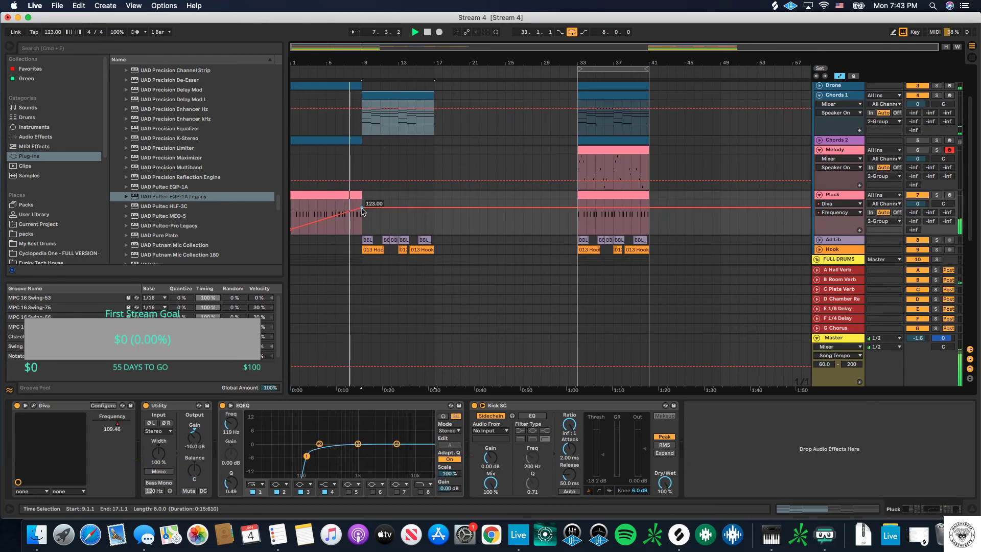
pyautogui.scroll(4, 375, 207)
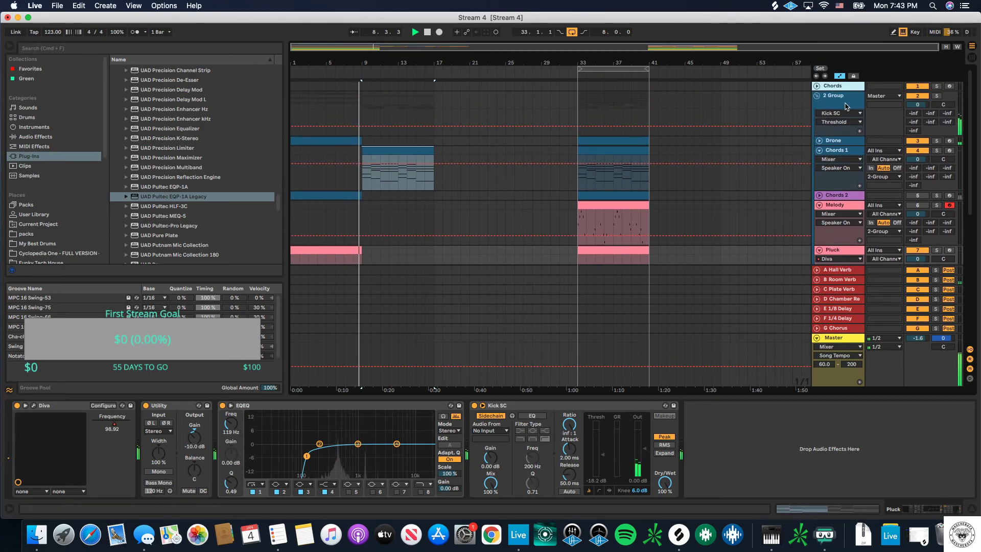
pyautogui.click(837, 140)
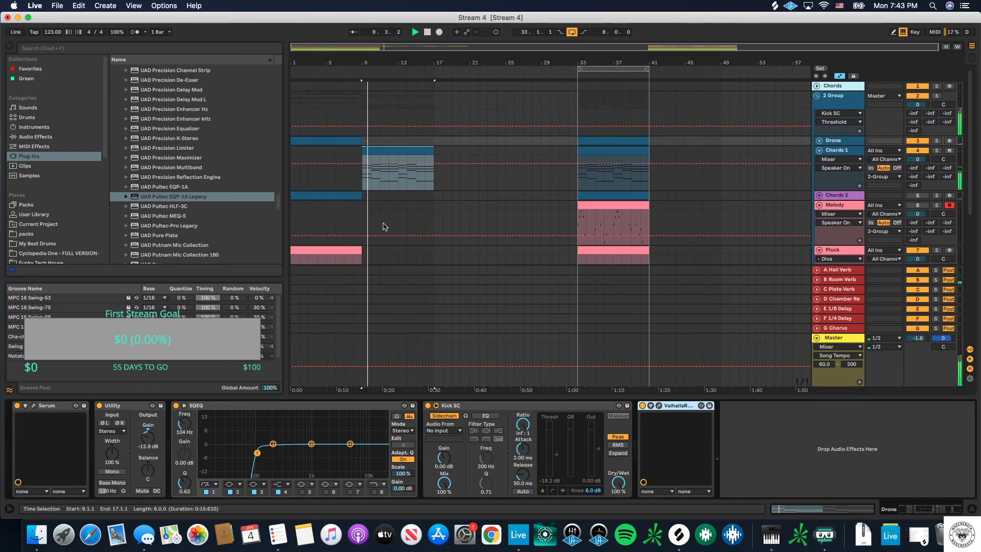
pyautogui.click(295, 187)
pyautogui.scroll(-4, 306, 190)
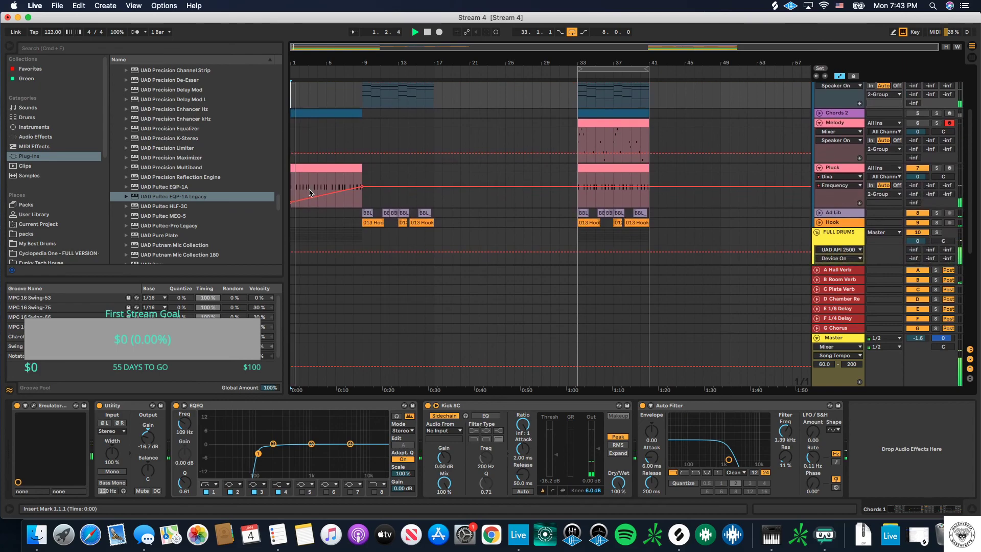
# Step: Trim the opening Groove Snare clip to start at bar 5 and the opening Clap 1 clip to start at bar 2
pyautogui.scroll(-8, 332, 211)
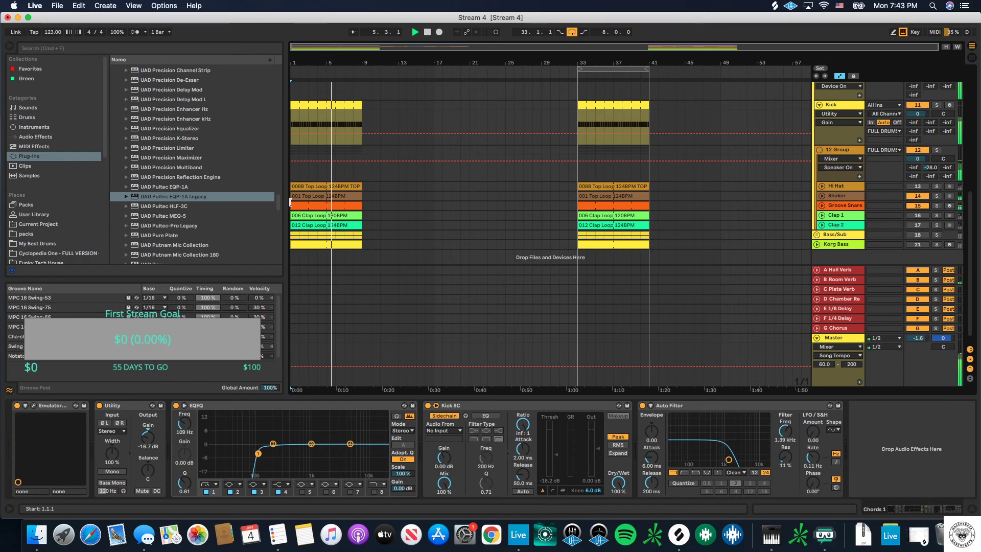
pyautogui.moveTo(290, 204); pyautogui.dragTo(325, 204)
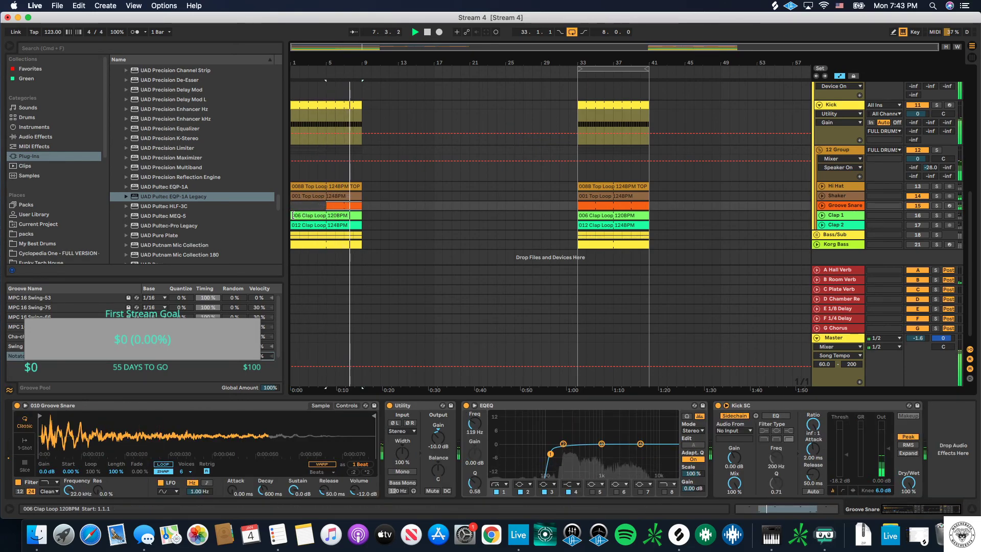
pyautogui.moveTo(292, 215); pyautogui.dragTo(326, 215)
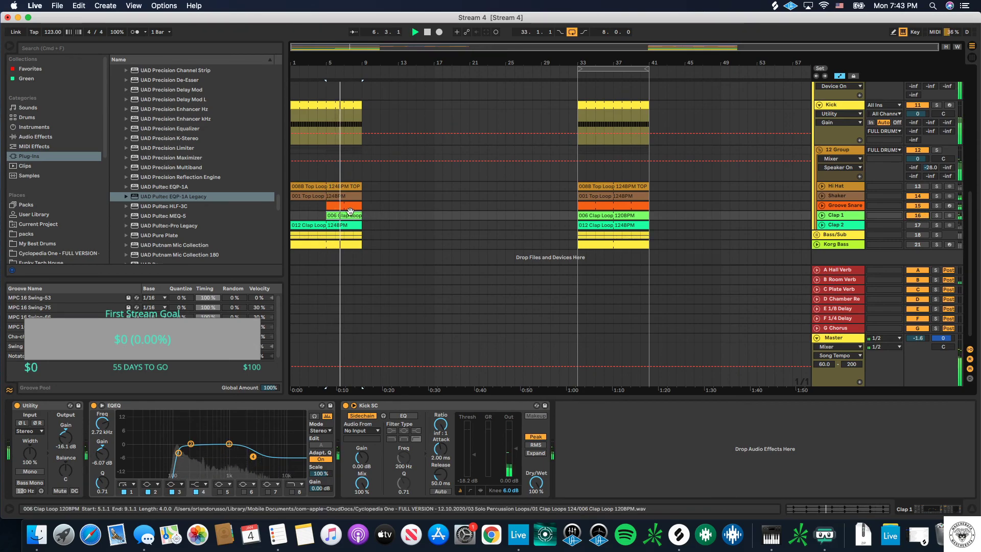
pyautogui.moveTo(328, 215); pyautogui.dragTo(300, 215)
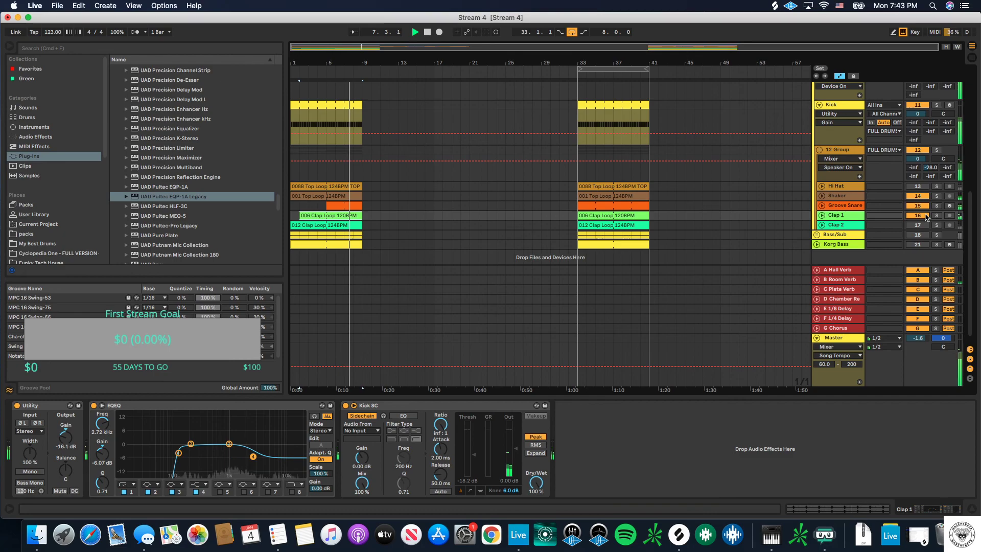
# Step: Mute Clap 1 and restart playback from bar 1
pyautogui.press('space')
pyautogui.press('space')
pyautogui.click(292, 176)
pyautogui.press('space')
pyautogui.press('space')
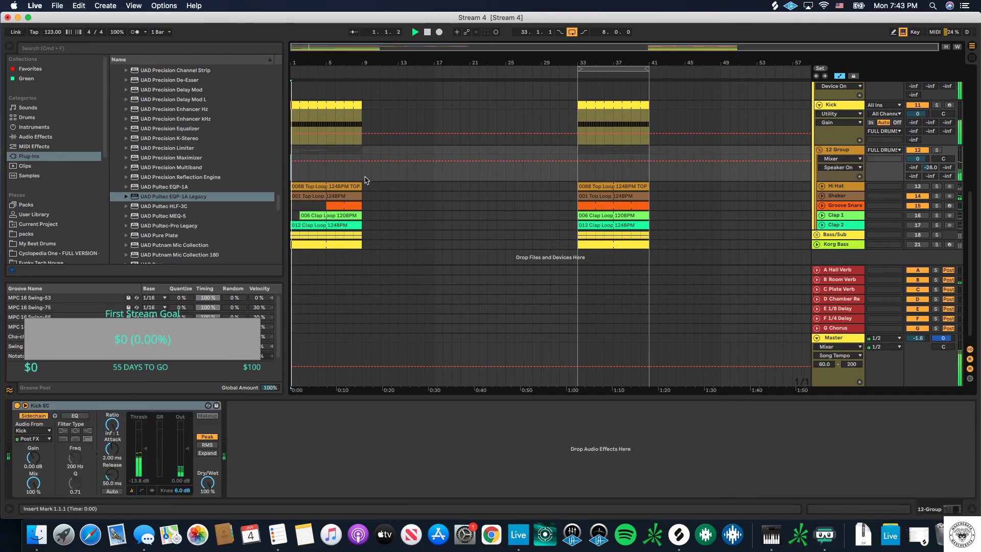
# Step: Unmute Chords 2 and review the opening section's tracks during playback
pyautogui.scroll(10, 364, 181)
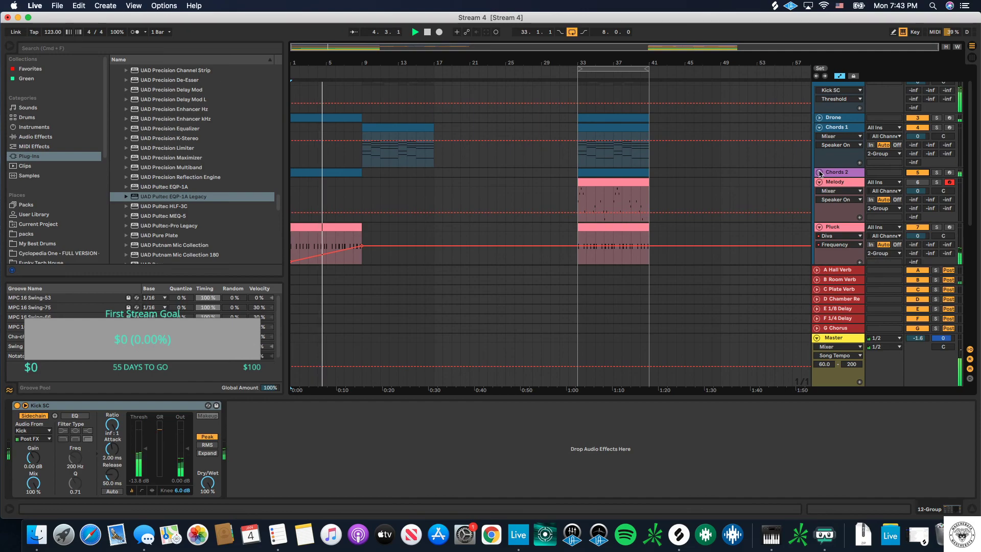
pyautogui.scroll(-10, 381, 184)
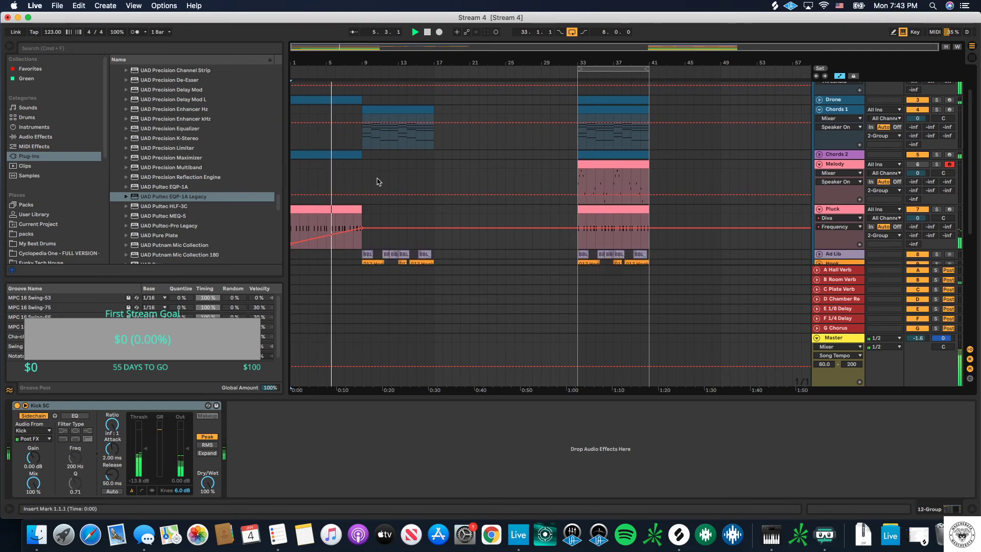
pyautogui.scroll(-2, 388, 215)
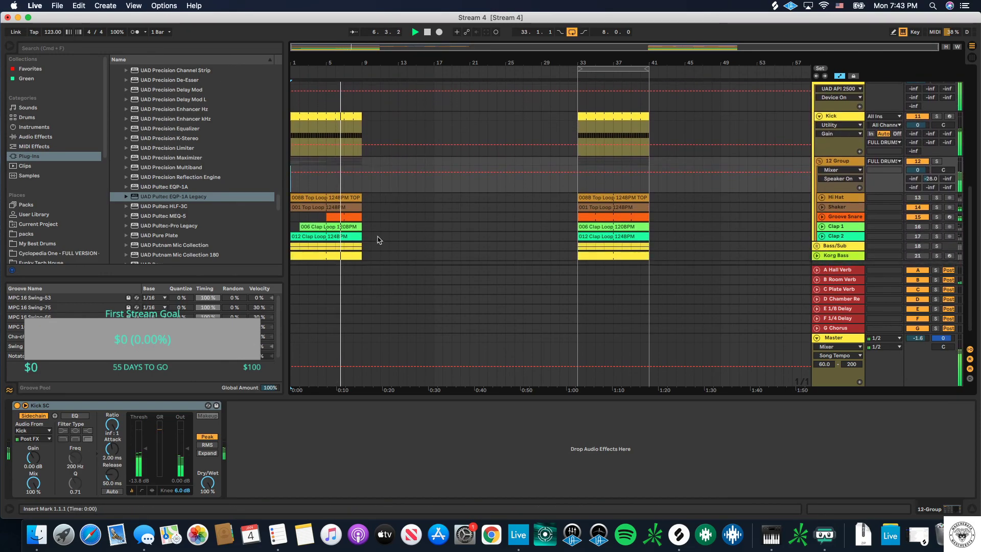
pyautogui.scroll(6, 367, 235)
pyautogui.scroll(5, 378, 239)
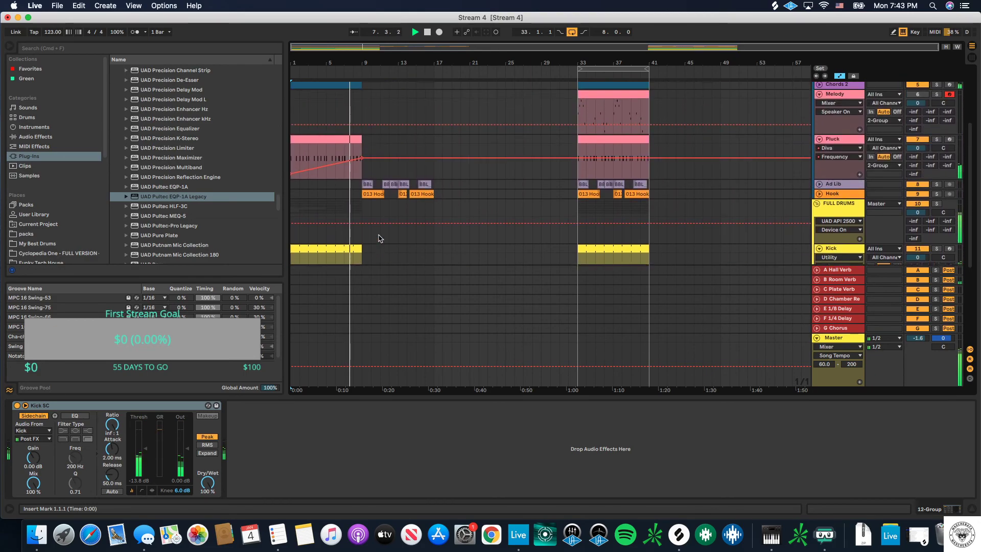
# Step: Move the eight-bar loop range to bars 1 to 9 and duplicate that time across all tracks
pyautogui.scroll(1, 377, 210)
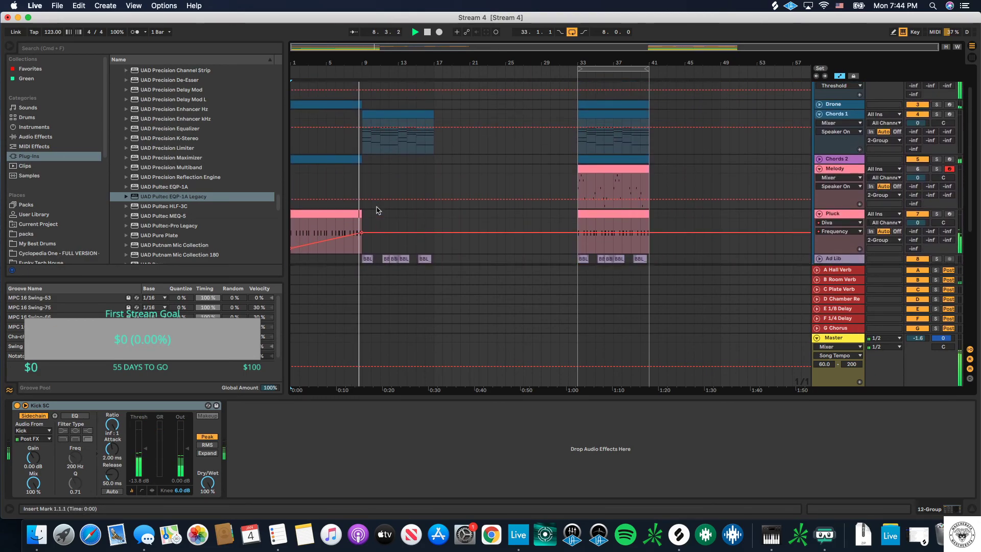
pyautogui.moveTo(628, 69); pyautogui.dragTo(344, 92)
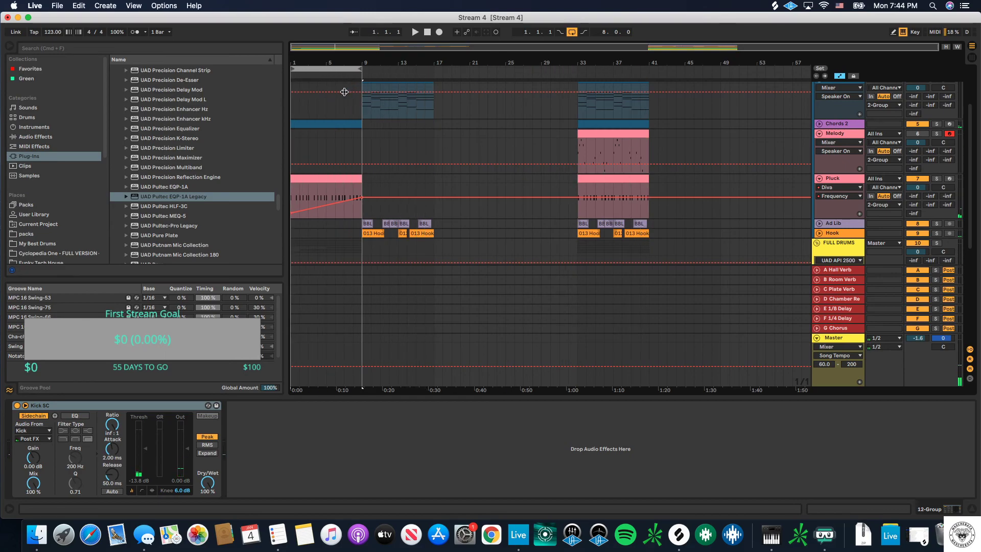
pyautogui.click(345, 71)
pyautogui.rightClick(344, 71)
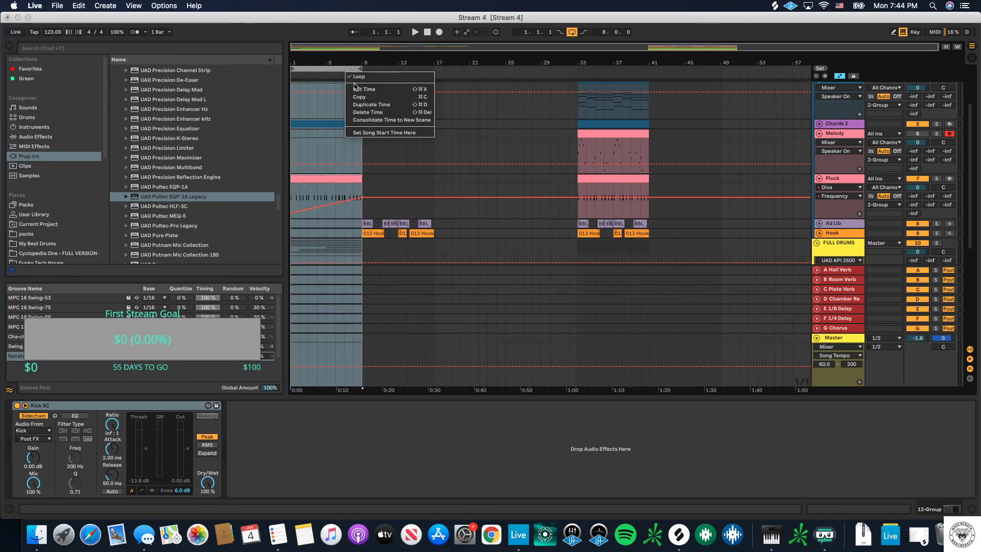
pyautogui.click(361, 105)
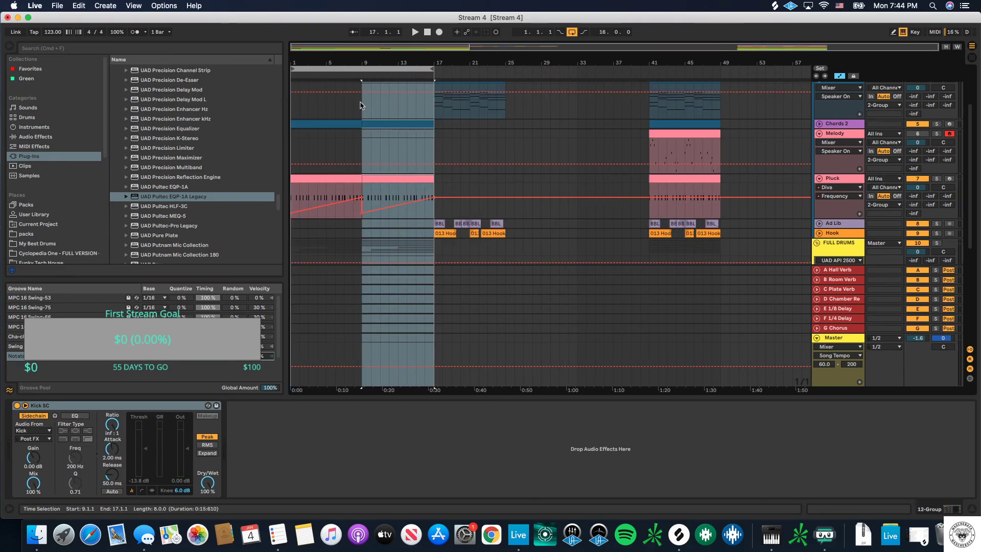
# Step: Remove the upper Frequency automation point at bar 9 on Pluck, keeping bars 1 to 9 flat before the rise to bar 17
pyautogui.click(360, 199)
pyautogui.scroll(-10, 382, 186)
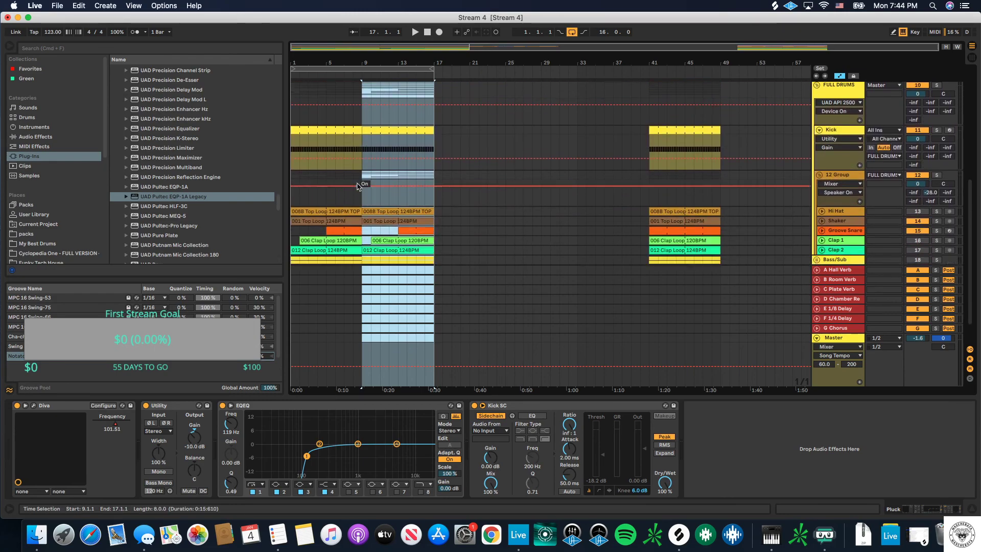
pyautogui.click(296, 167)
pyautogui.click(294, 168)
pyautogui.scroll(4, 361, 171)
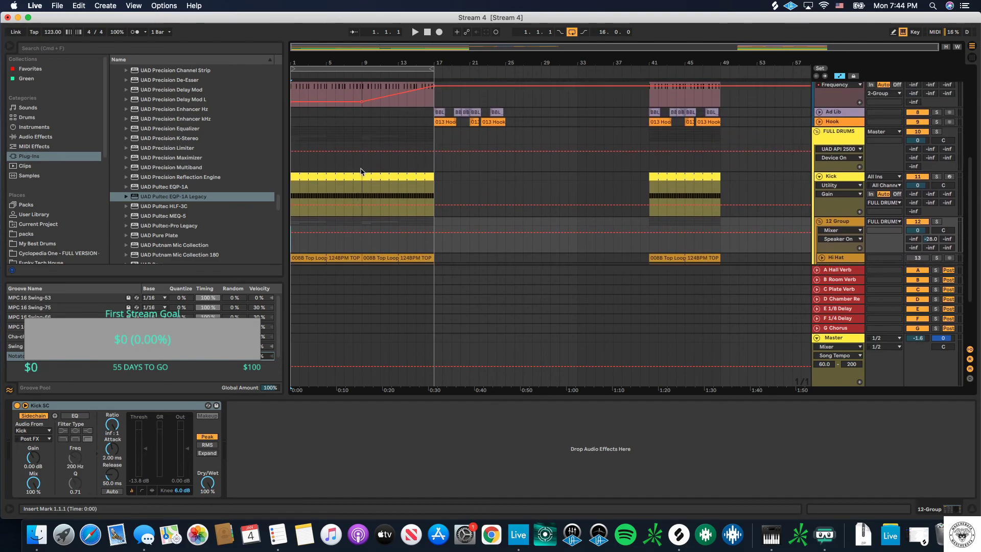
# Step: Delete the Kick, Clap 1 and Clap 2 clips from the opening bars 1 to 9 during playback
pyautogui.click(338, 173)
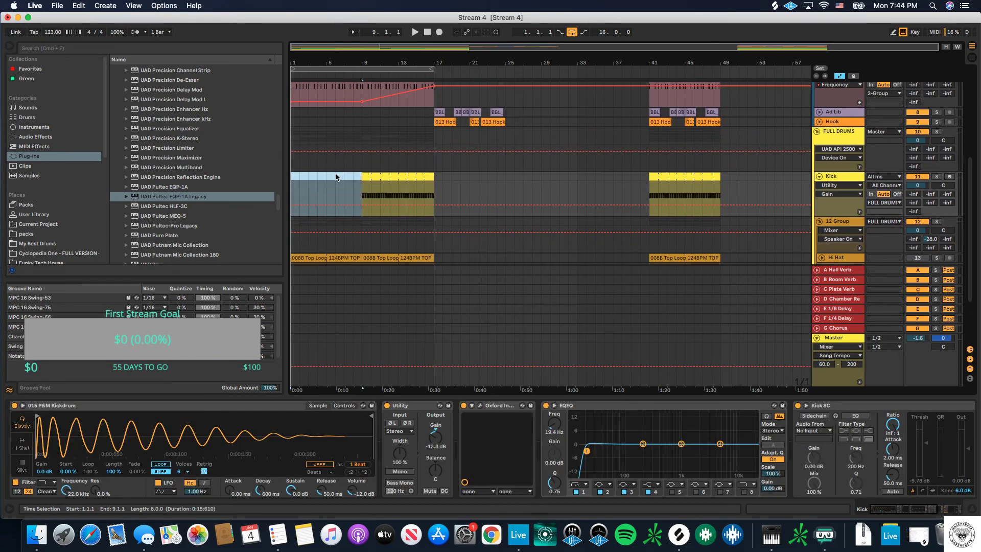
pyautogui.scroll(-3, 345, 179)
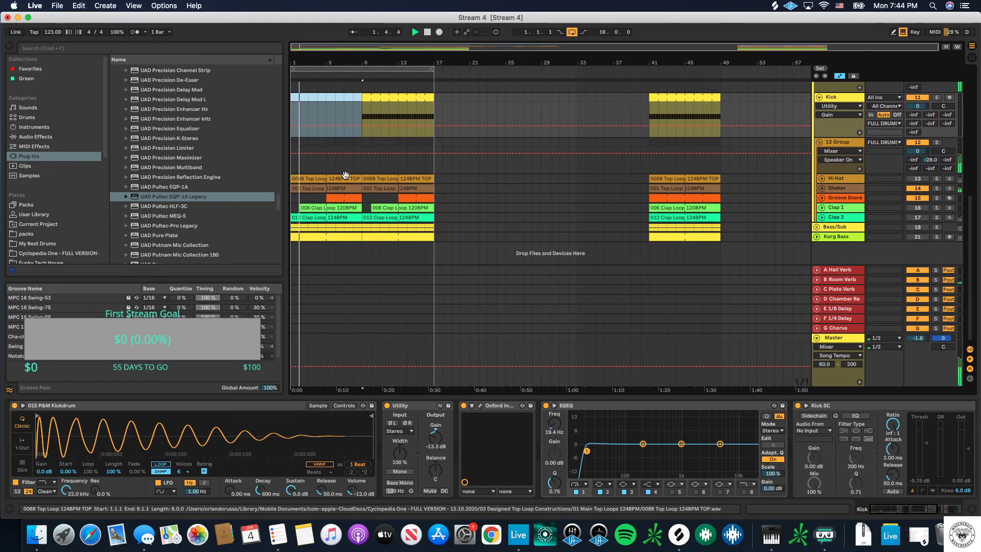
pyautogui.click(311, 206)
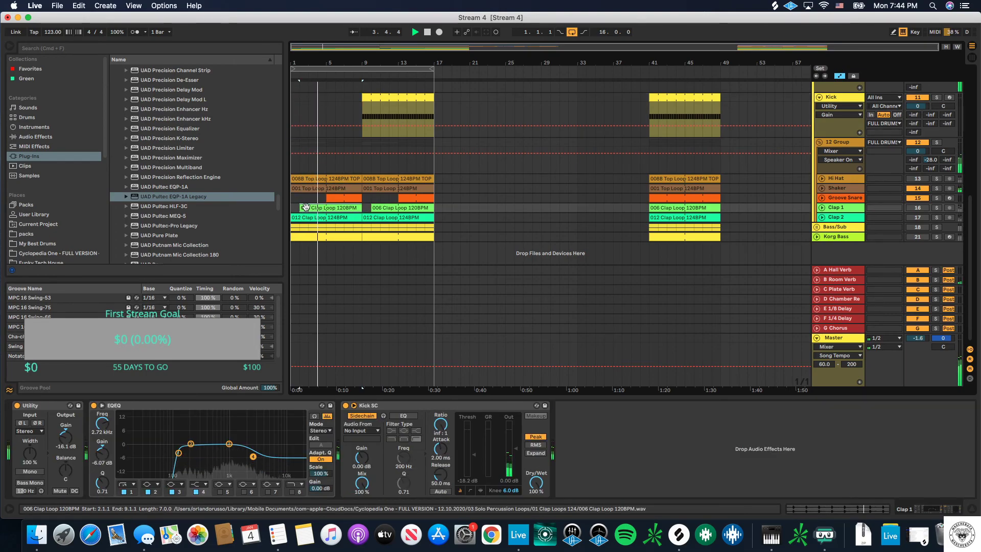
pyautogui.click(312, 217)
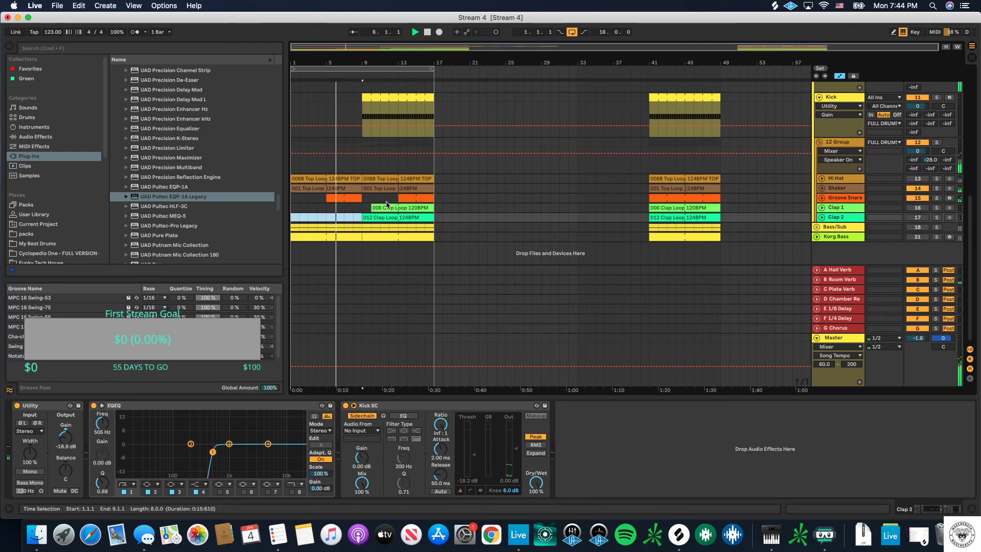
# Step: Move the opening Groove Snare clip from bar 5 to bar 9, filling the gap before the second snare clip
pyautogui.click(429, 238)
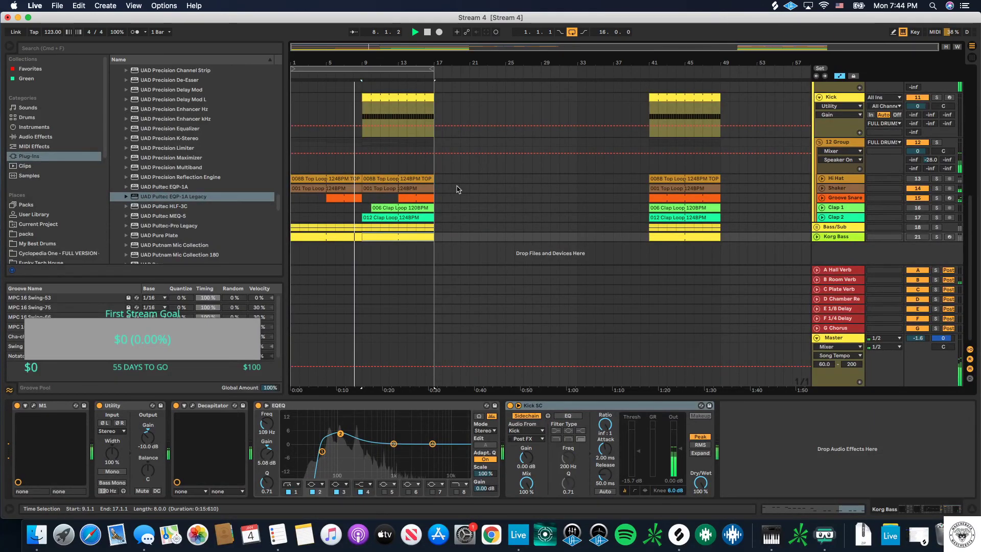
pyautogui.scroll(5, 543, 149)
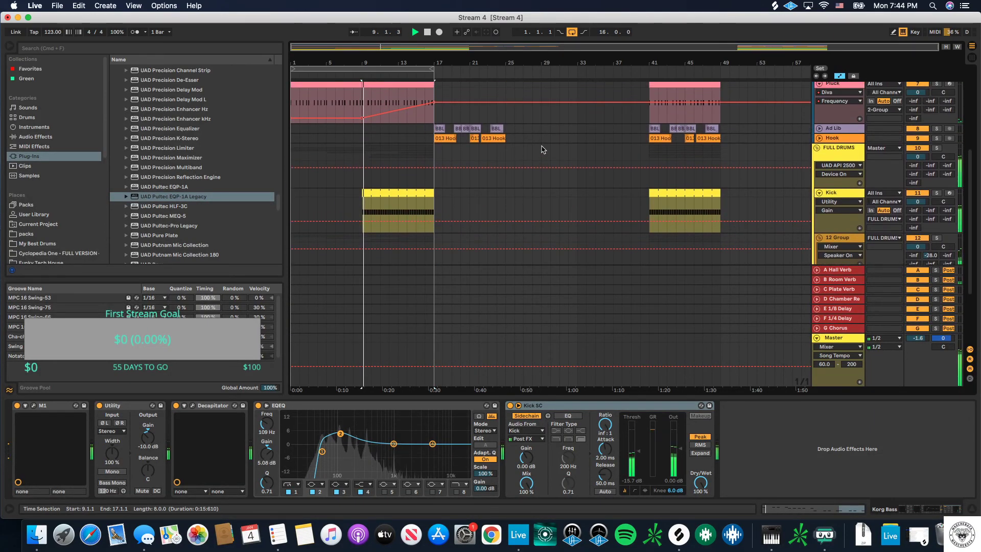
pyautogui.scroll(-5, 540, 152)
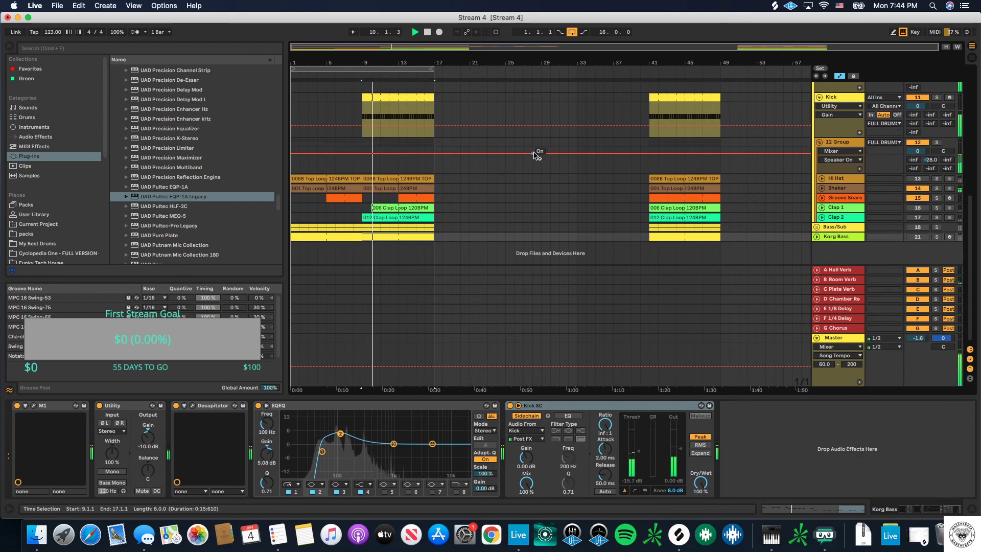
pyautogui.click(388, 198)
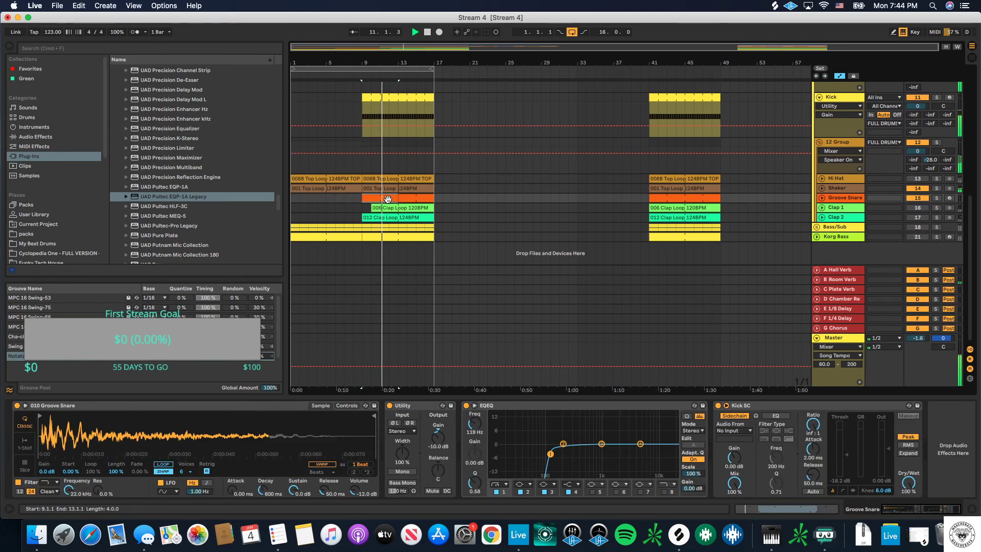
# Step: Duplicate the Drone and Chords 2 clips at bars 9 to 17 into bars 17 to 25
pyautogui.scroll(2, 451, 206)
pyautogui.scroll(10, 452, 205)
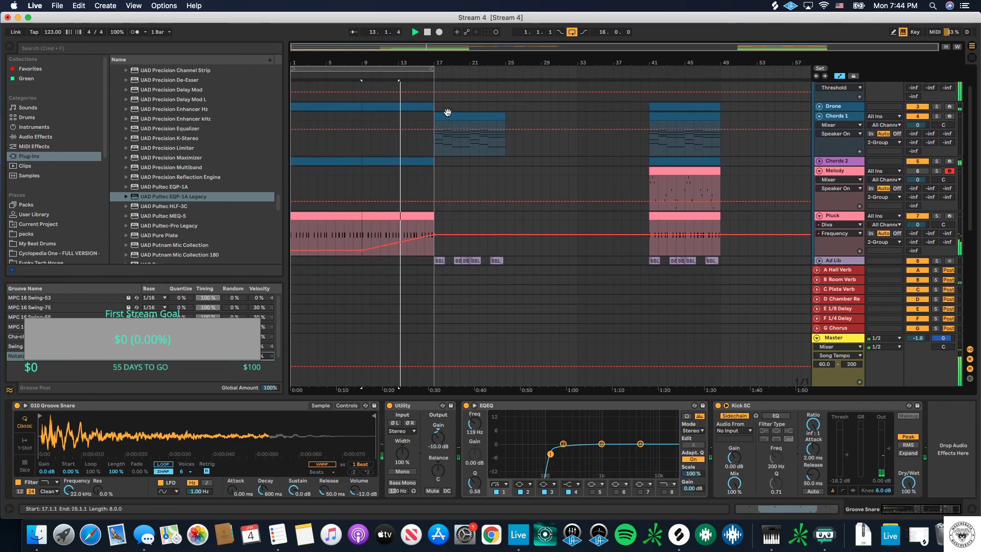
pyautogui.moveTo(361, 106); pyautogui.dragTo(434, 106)
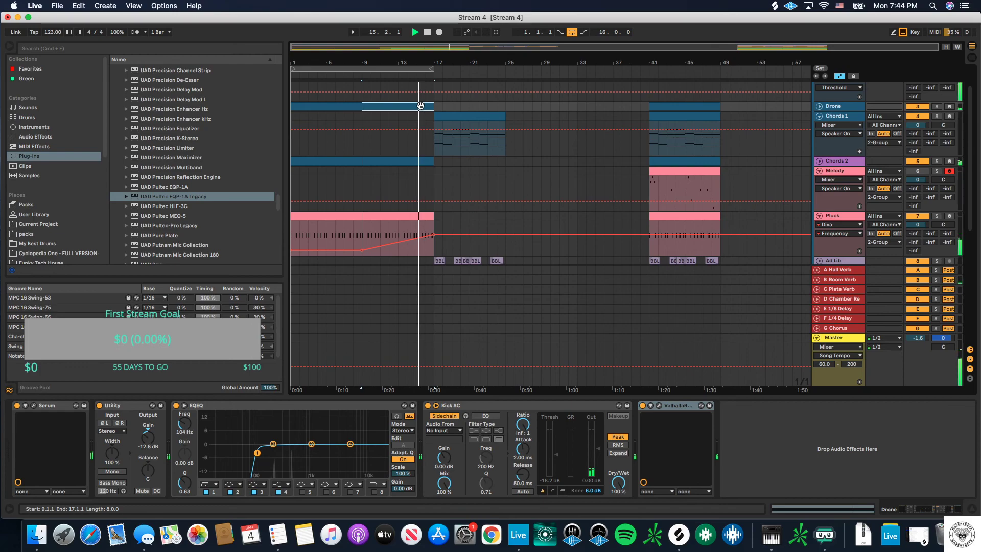
pyautogui.press('super+d')
pyautogui.click(416, 161)
pyautogui.press('super+d')
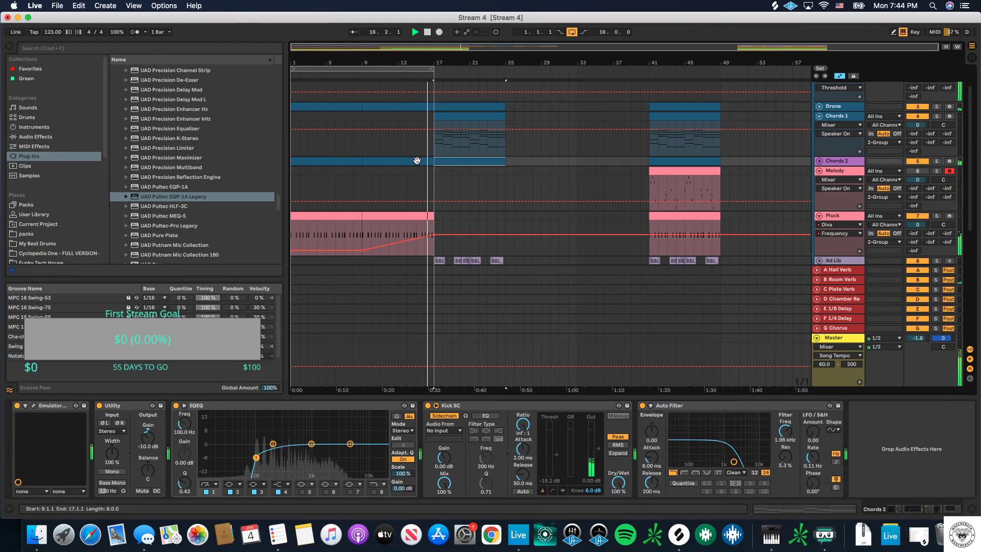
# Step: Extend the Kick clip at bar 9 back to bar 1 so it runs 16 bars to bar 17
pyautogui.scroll(-10, 459, 161)
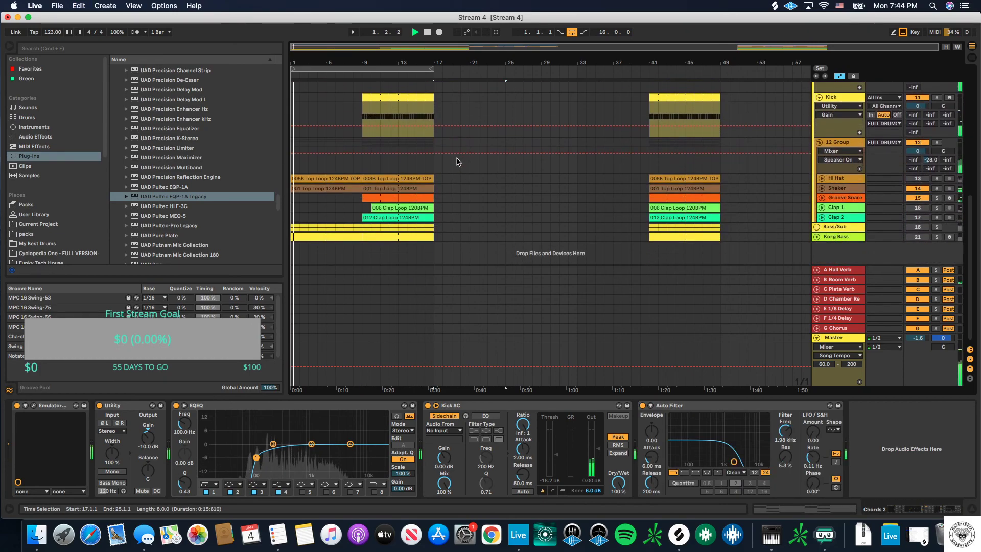
pyautogui.click(292, 105)
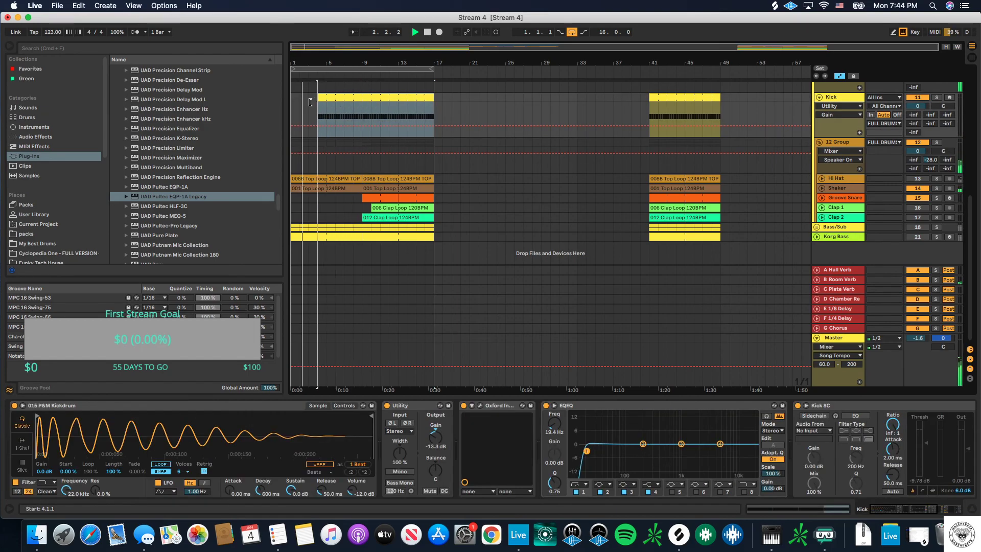
pyautogui.click(423, 106)
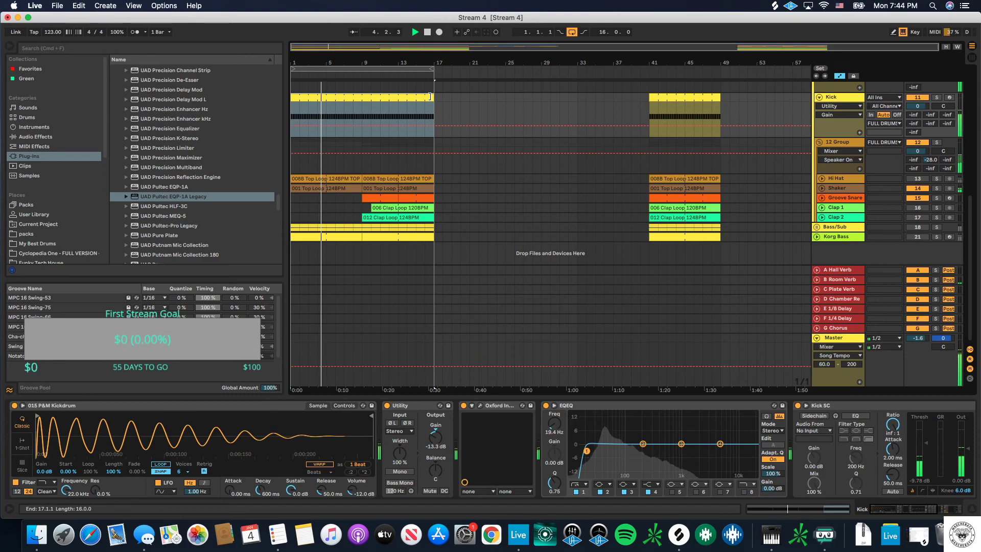
# Step: Hide the automation lanes and shift the chord, drone and vocal clips at bars 17 to 25 to start at bar 25
pyautogui.scroll(10, 418, 118)
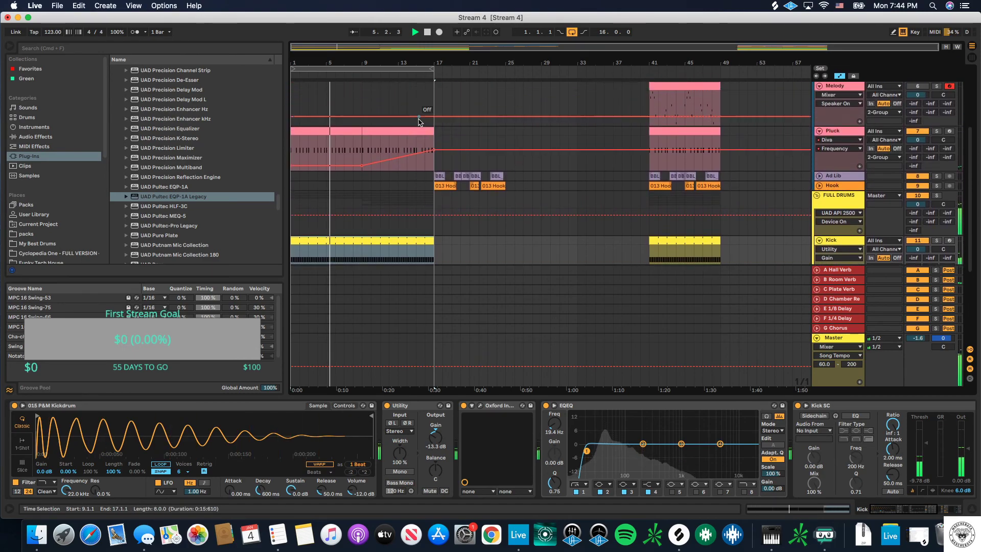
pyautogui.scroll(-10, 419, 123)
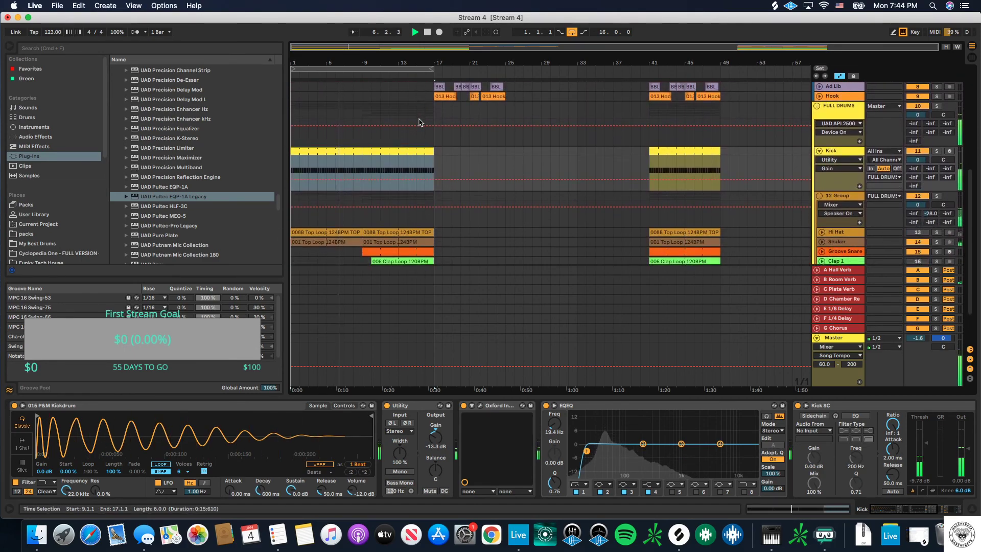
pyautogui.scroll(6, 382, 198)
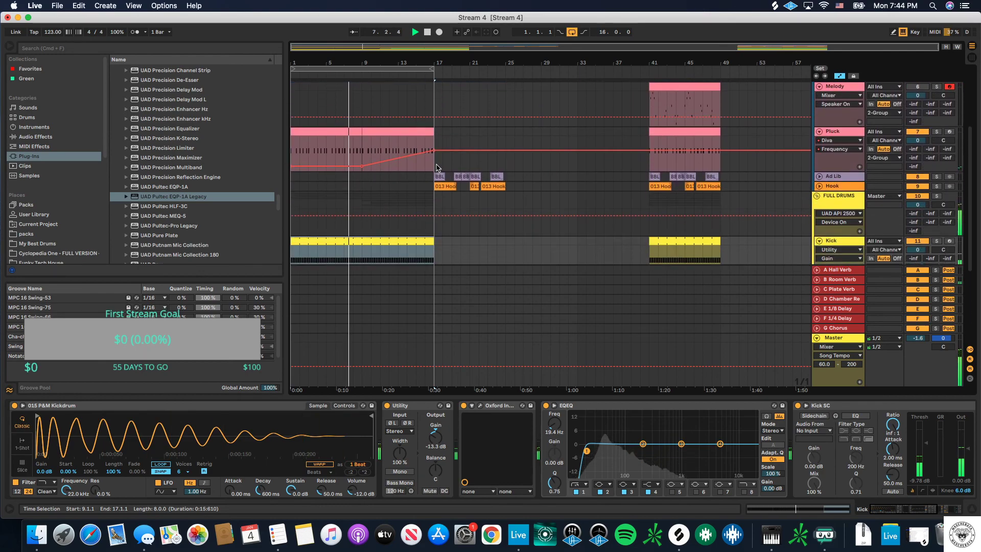
pyautogui.press('a')
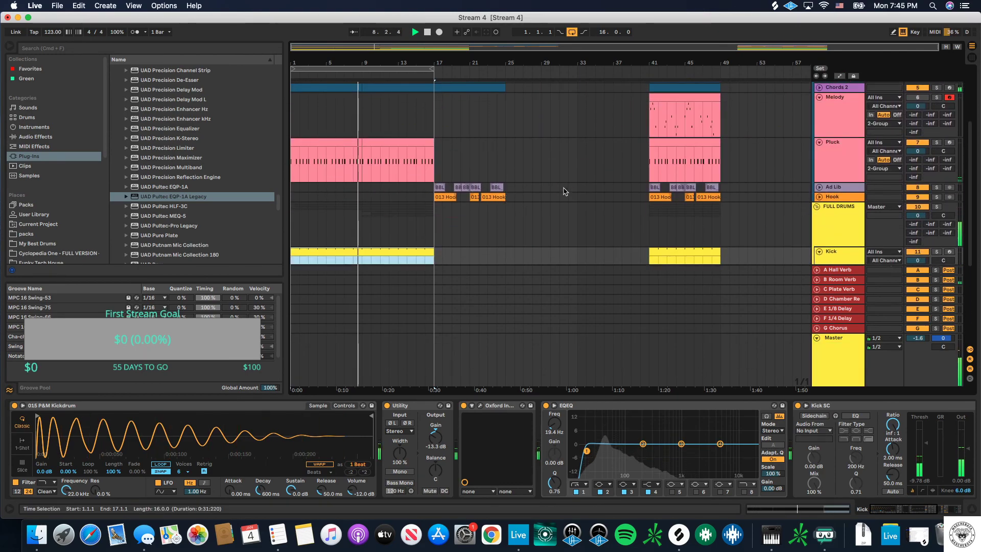
pyautogui.scroll(2, 518, 225)
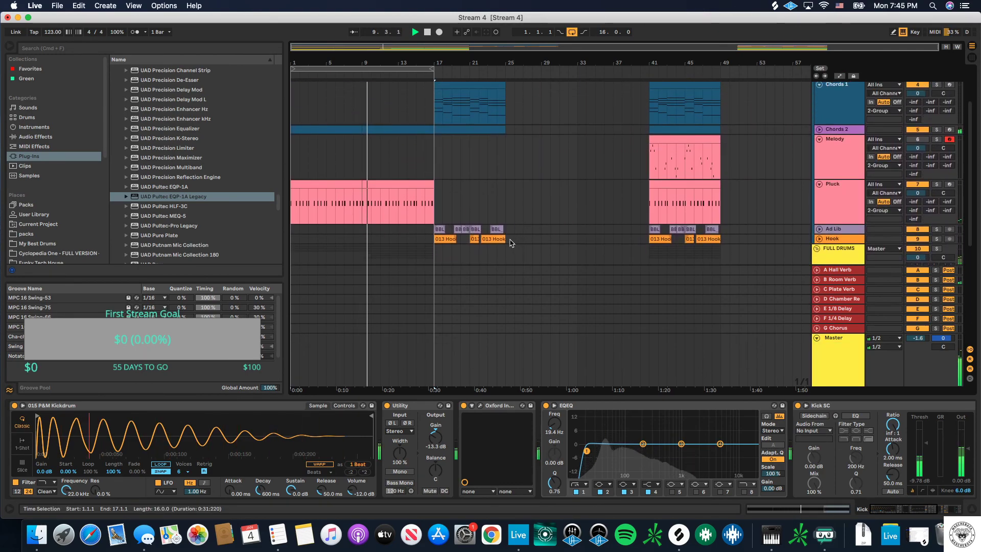
pyautogui.click(504, 237)
pyautogui.moveTo(504, 237); pyautogui.dragTo(501, 195)
pyautogui.press('Right')
pyautogui.press('Right')
pyautogui.press('Right')
pyautogui.press('Right')
pyautogui.press('Right')
pyautogui.press('Right')
pyautogui.press('Right')
pyautogui.press('Right')
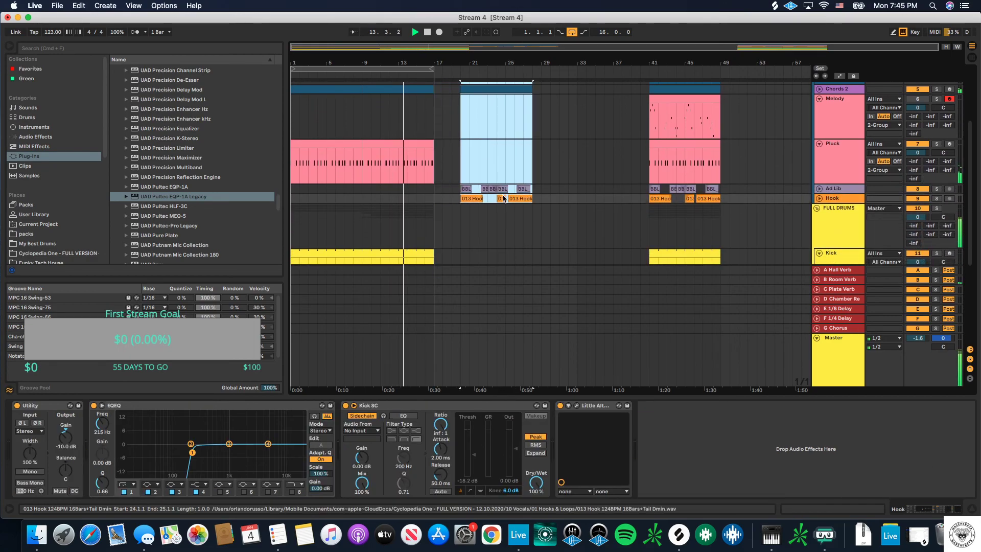
# Step: Shorten the loop range to bars 1 to 9 and copy those eight bars on all tracks to bar 17
pyautogui.scroll(-8, 495, 207)
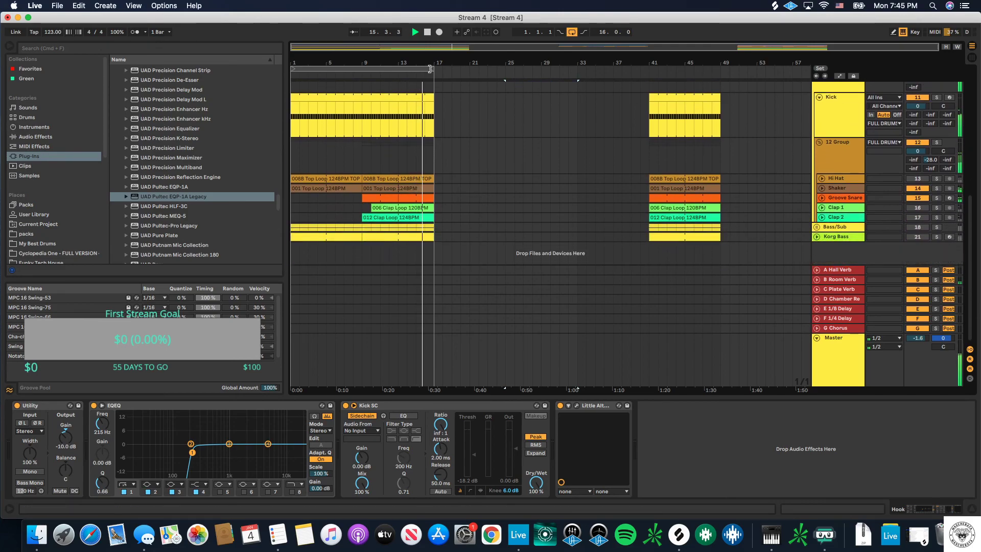
pyautogui.moveTo(430, 69); pyautogui.dragTo(362, 69)
pyautogui.click(341, 69)
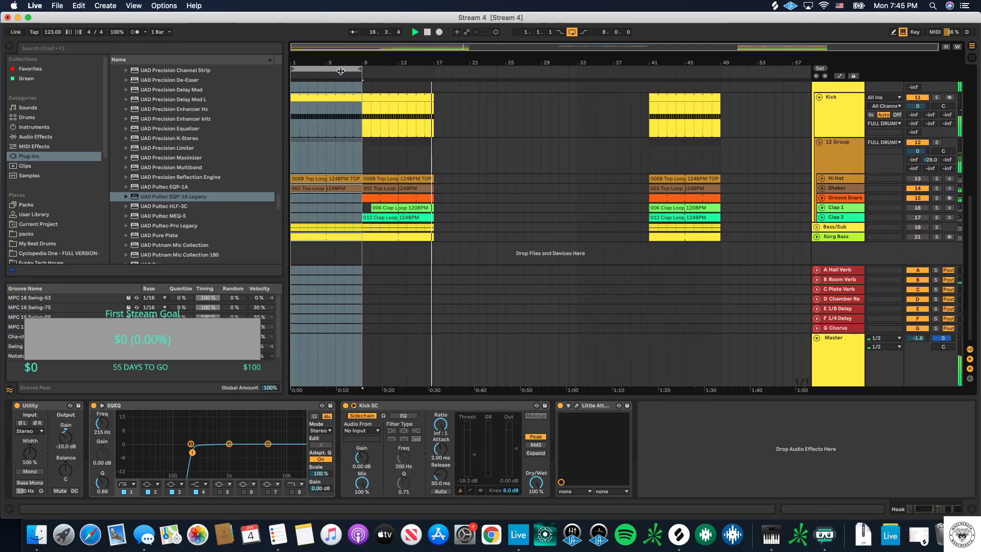
pyautogui.keyDown('alt'); pyautogui.moveTo(337, 95); pyautogui.dragTo(477, 102); pyautogui.keyUp('alt')
# Step: Extend the Chords 1 part back from bar 25 so it covers bars 17 to 33
pyautogui.scroll(8, 498, 133)
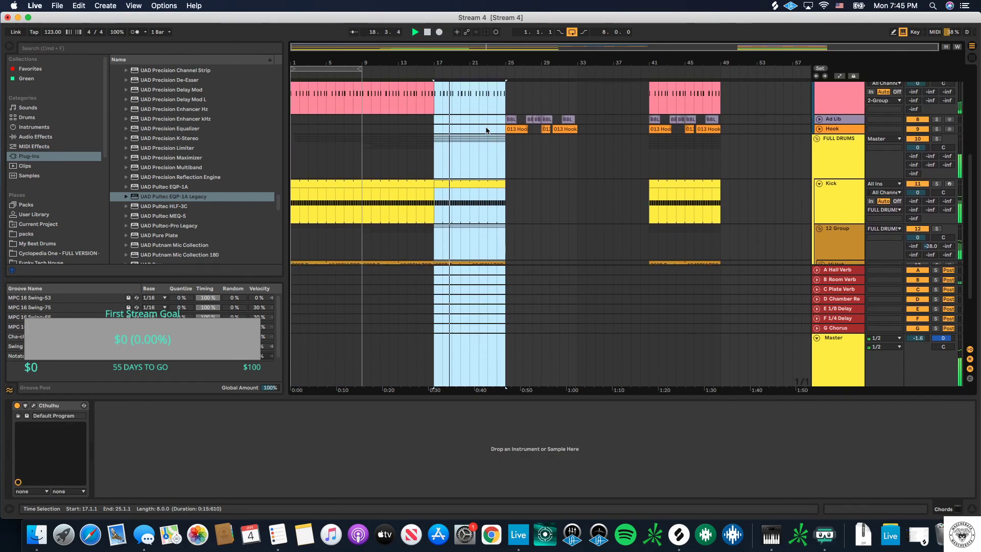
pyautogui.moveTo(516, 141); pyautogui.dragTo(444, 139)
pyautogui.moveTo(501, 128); pyautogui.dragTo(577, 129)
# Step: Show the automation lanes and remove Pluck's low Frequency points between bars 17 and 25, holding the value at 101.51
pyautogui.scroll(-4, 544, 156)
pyautogui.scroll(-4, 544, 155)
pyautogui.scroll(4, 587, 150)
pyautogui.click(838, 77)
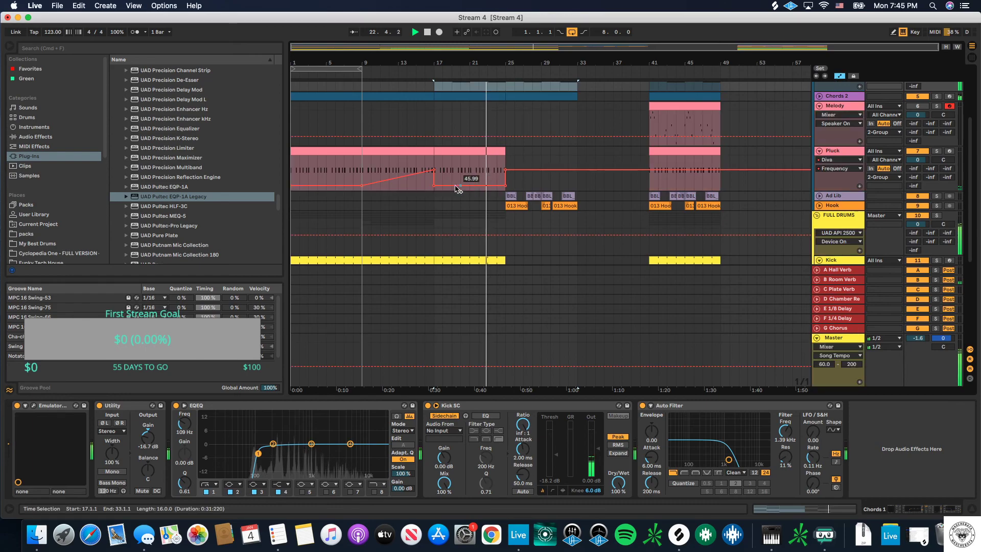
pyautogui.click(435, 171)
pyautogui.click(504, 188)
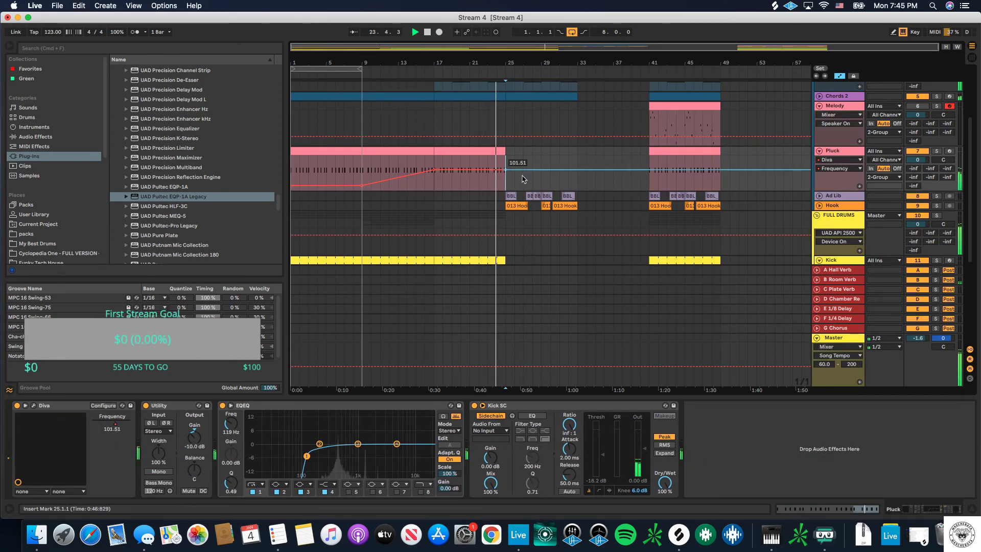
# Step: Review the Pluck, vocal, drum and bass tracks around bar 25 during playback
pyautogui.scroll(-5, 516, 184)
pyautogui.scroll(-1, 520, 182)
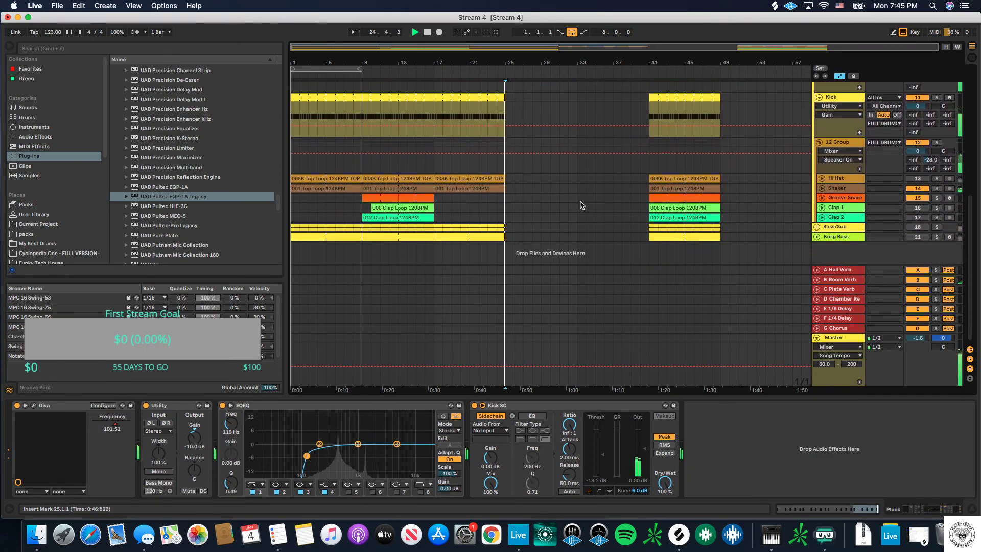
pyautogui.scroll(8, 581, 205)
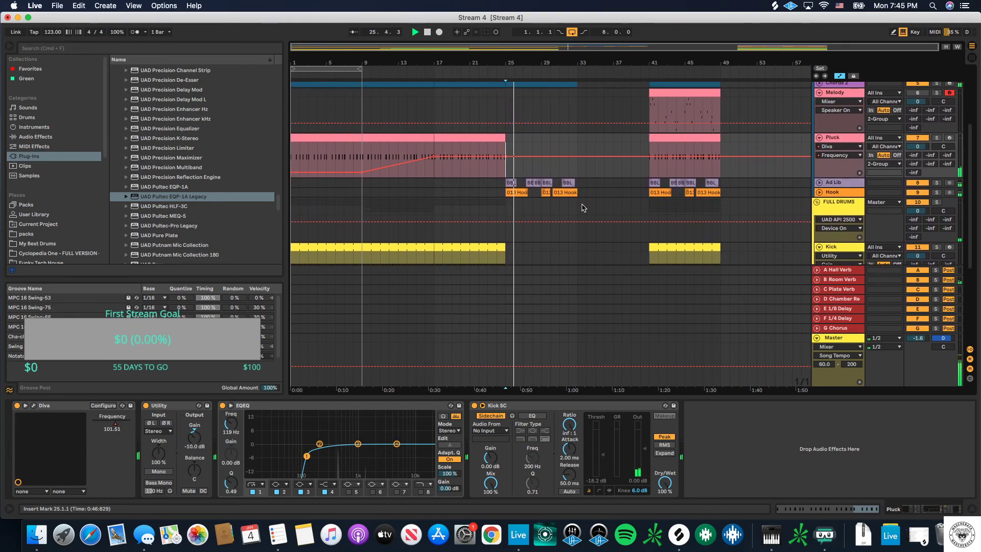
pyautogui.scroll(-3, 585, 206)
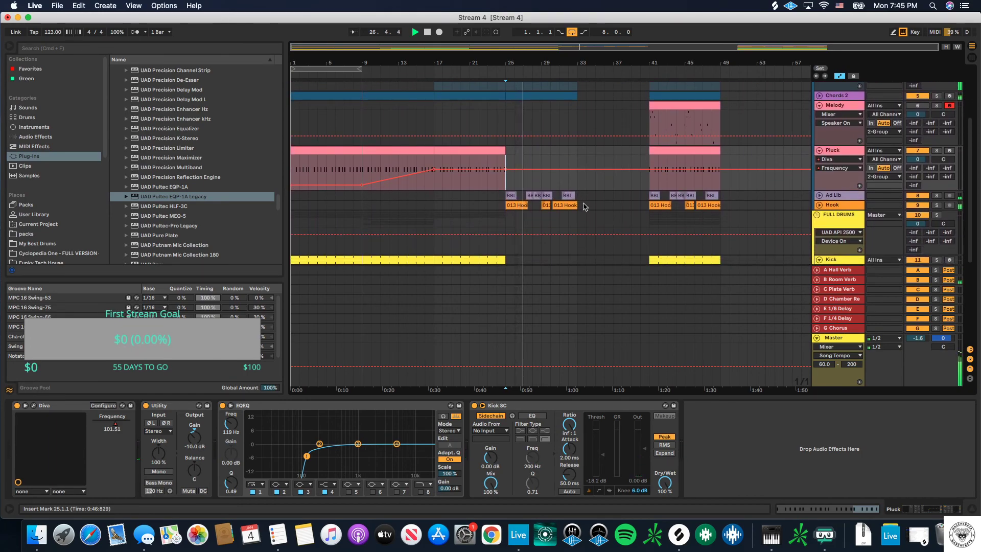
pyautogui.scroll(-12, 585, 207)
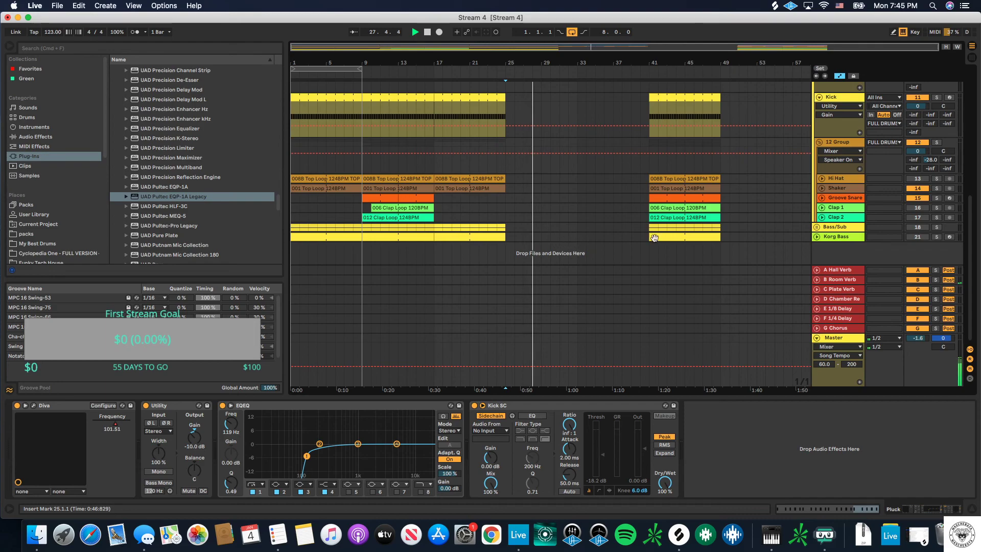
# Step: Move the Melody part back from bar 41 so it starts at bar 33
pyautogui.scroll(6, 609, 229)
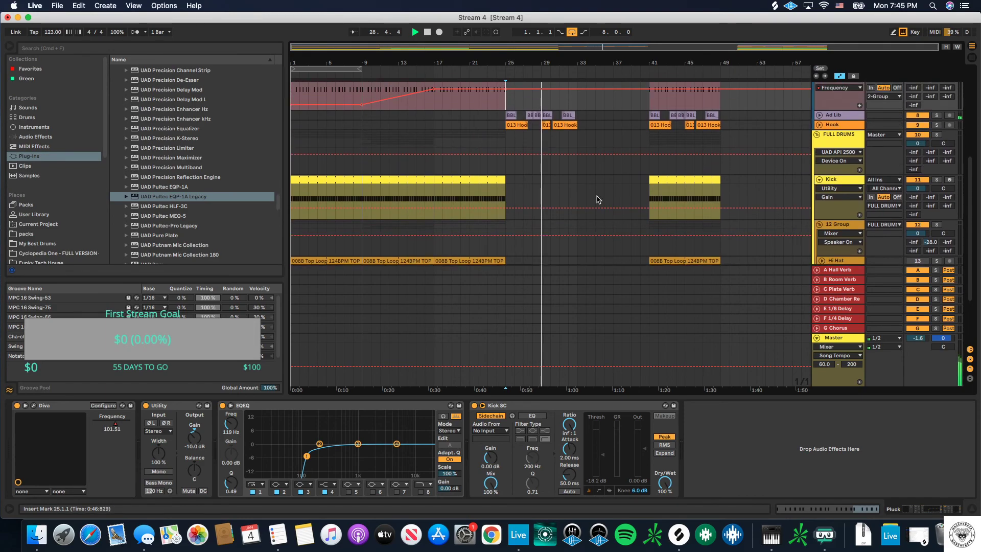
pyautogui.scroll(2, 598, 195)
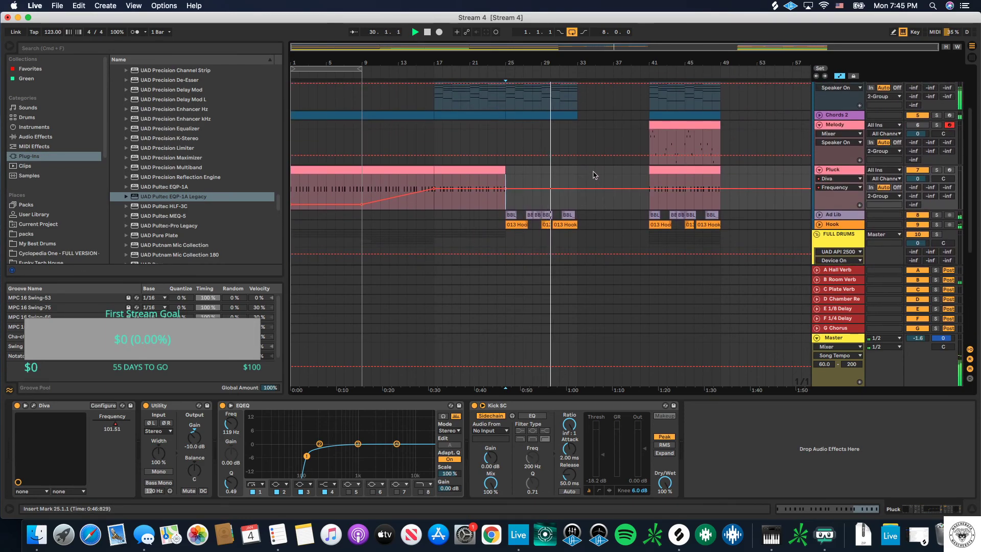
pyautogui.scroll(3, 594, 174)
pyautogui.moveTo(654, 160); pyautogui.dragTo(583, 159)
# Step: Extend the Drone, Chords 1 and Chords 2 parts from bar 33 to bar 41
pyautogui.click(572, 92)
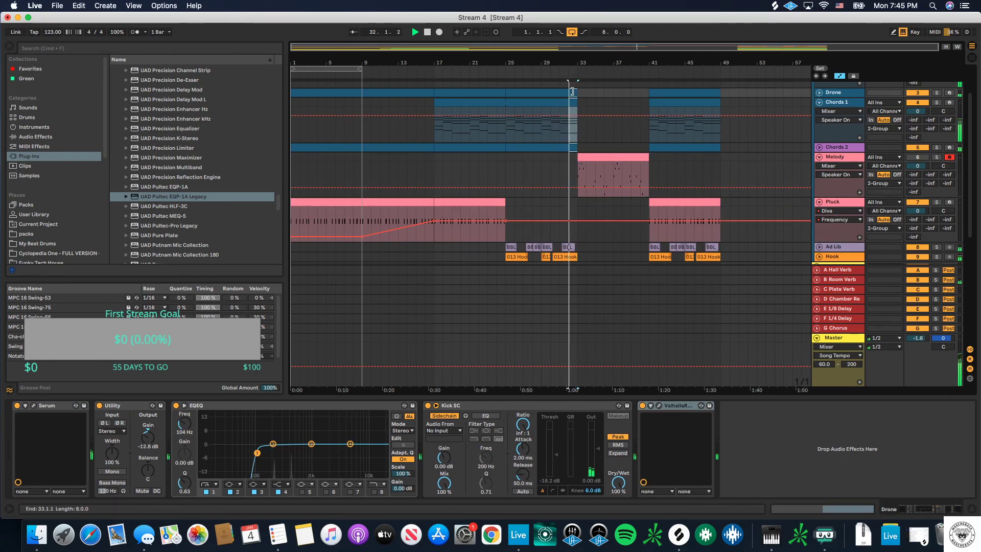
pyautogui.scroll(-7, 644, 204)
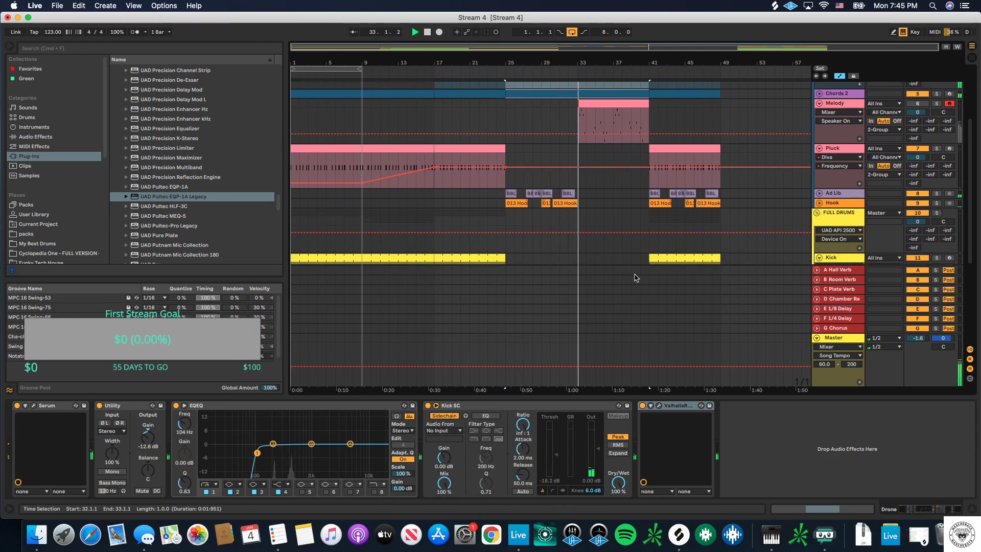
pyautogui.scroll(11, 696, 164)
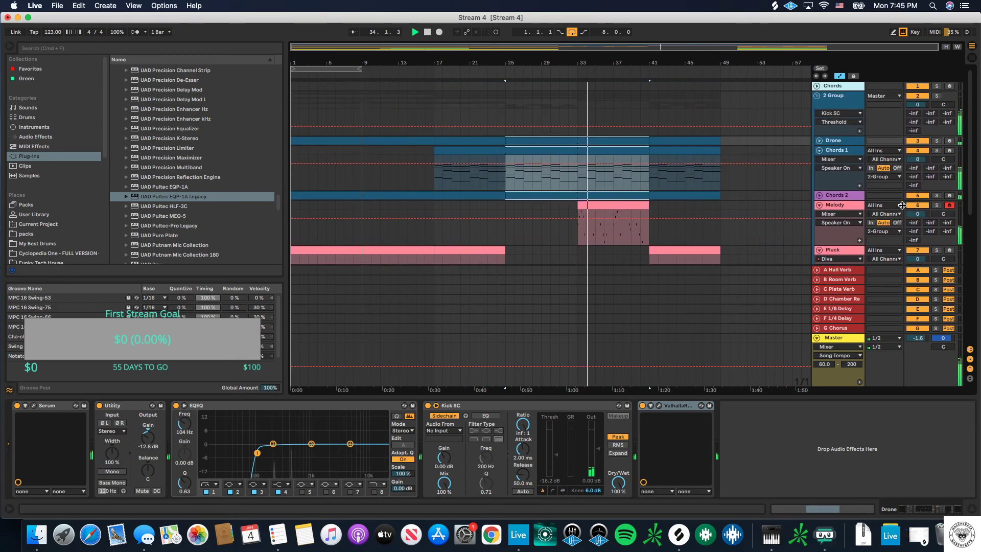
# Step: Review the chord, Melody, Pluck, vocal, drum and bass tracks between bars 25 and 41 during playback
pyautogui.scroll(-5, 584, 229)
pyautogui.scroll(-5, 585, 228)
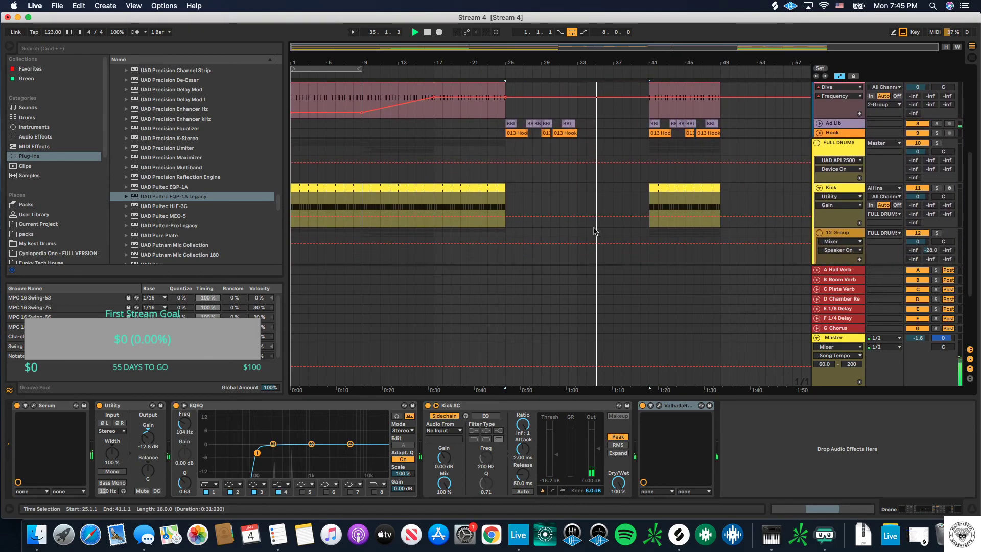
pyautogui.scroll(10, 526, 224)
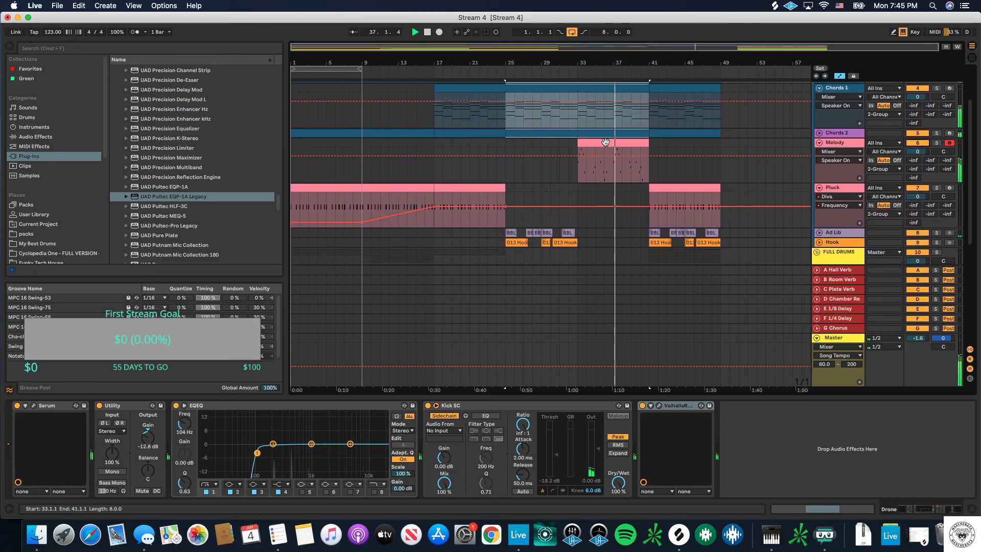
pyautogui.scroll(-8, 606, 148)
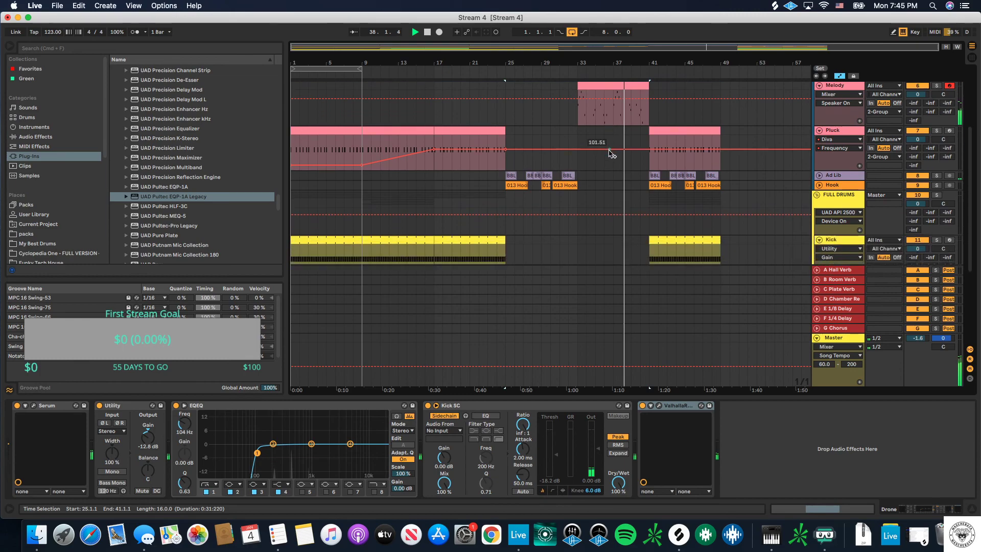
pyautogui.scroll(-2, 611, 155)
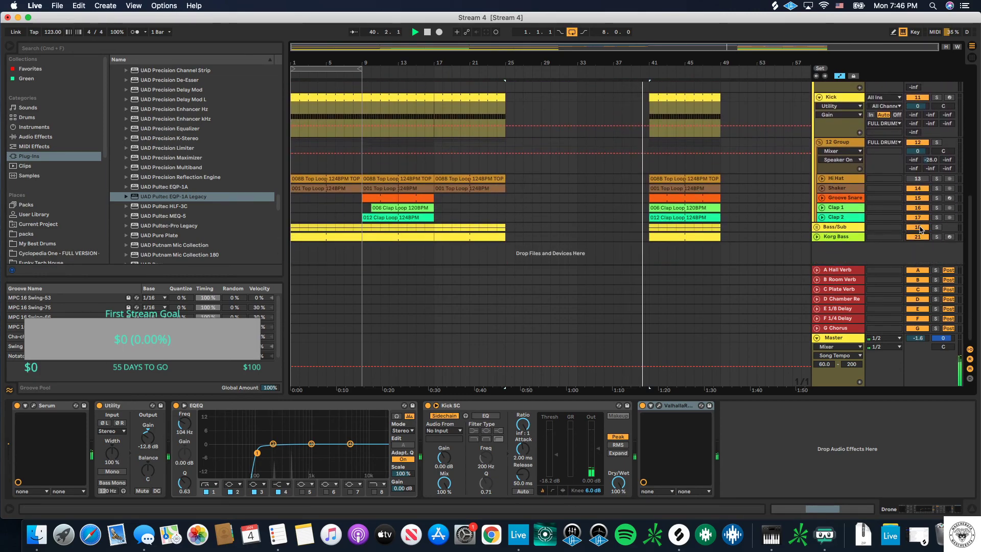
pyautogui.scroll(1, 924, 187)
pyautogui.scroll(3, 925, 186)
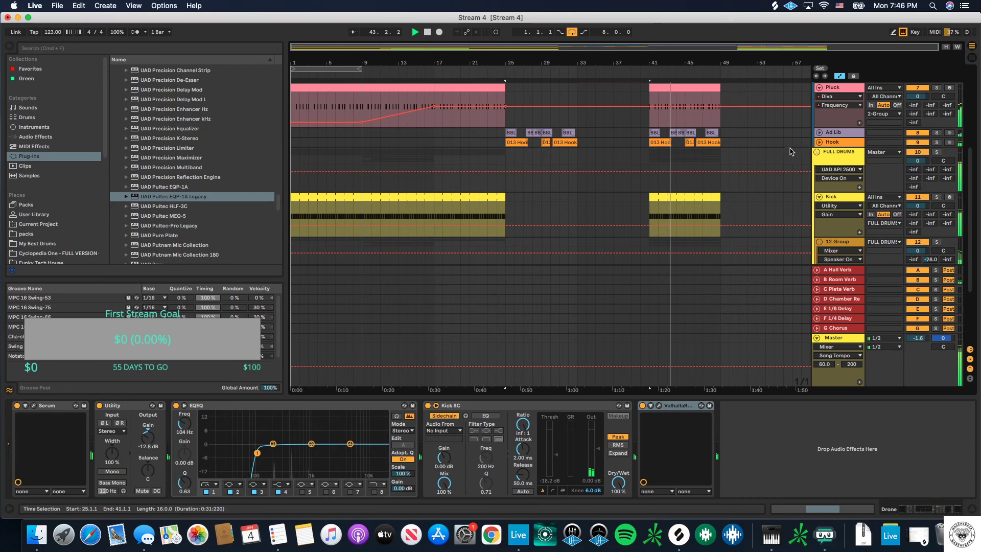
# Step: Hide the automation lanes and restart playback from bar 1 with looping turned off
pyautogui.click(838, 78)
pyautogui.scroll(3, 690, 171)
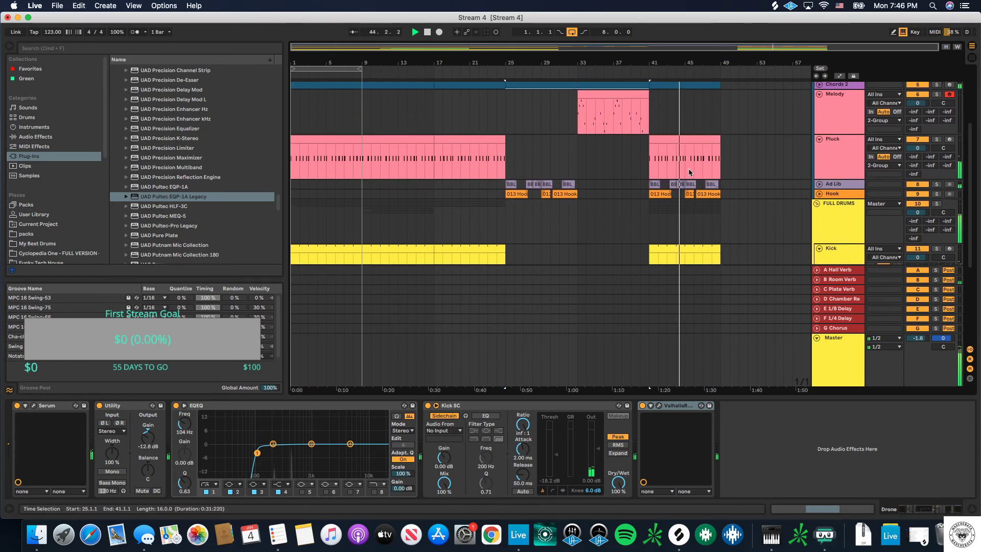
pyautogui.scroll(-4, 691, 168)
pyautogui.scroll(-3, 692, 166)
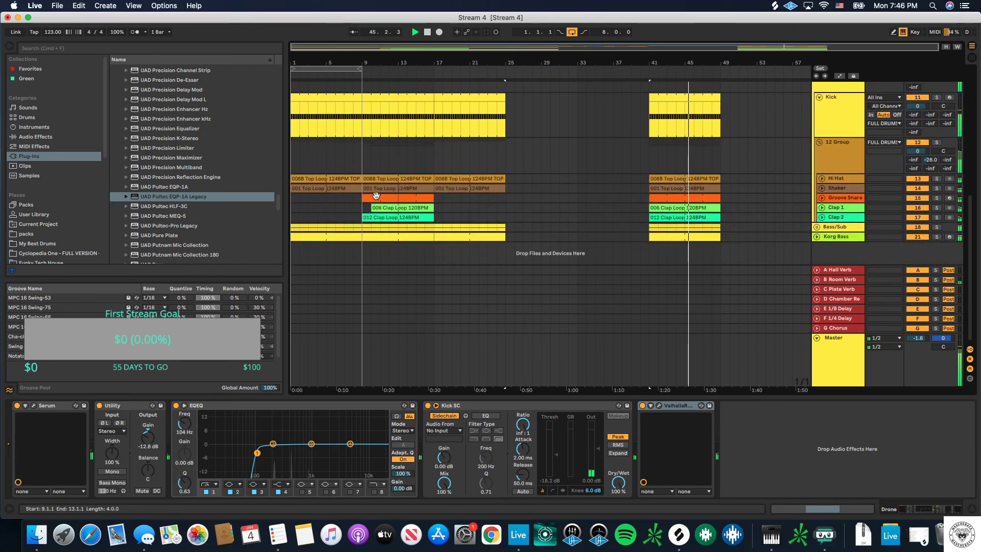
pyautogui.scroll(10, 687, 145)
pyautogui.scroll(-4, 565, 163)
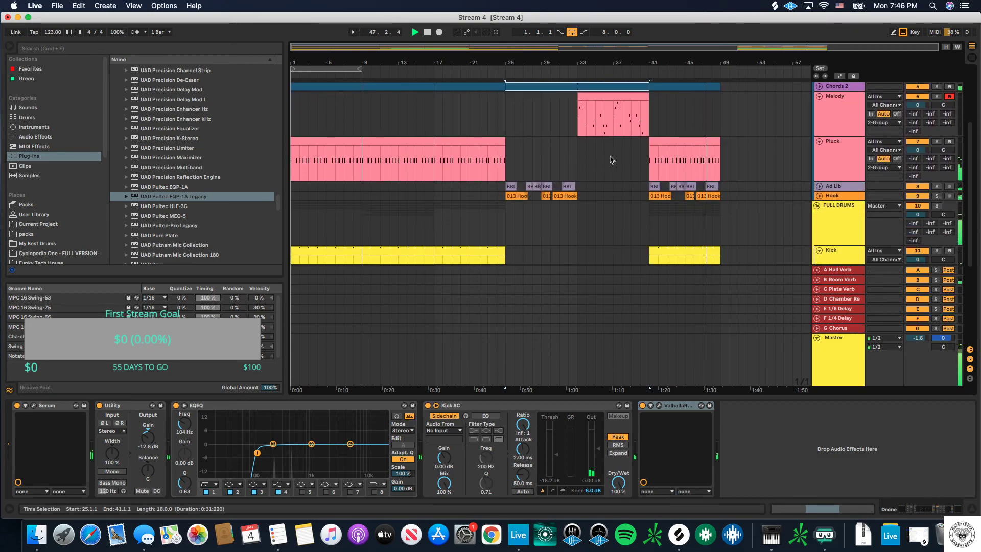
pyautogui.scroll(-3, 449, 212)
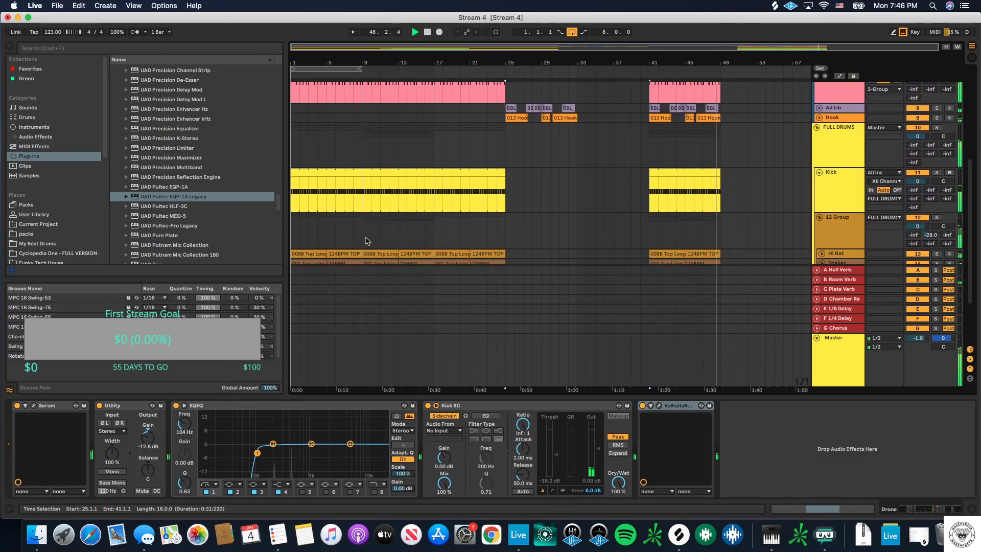
pyautogui.click(295, 236)
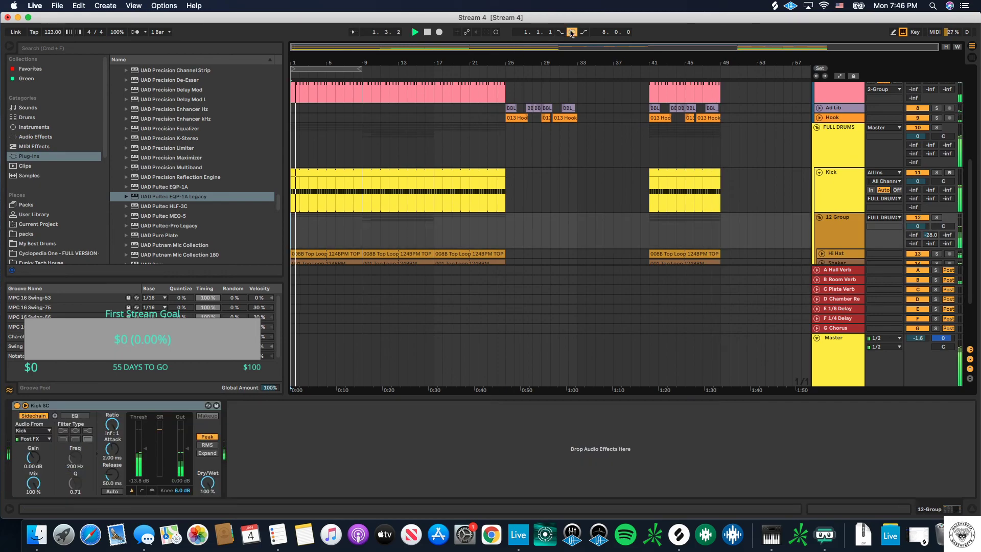
# Step: Delete the Bass/Sub group and Korg Bass parts between bars 1 and 9
pyautogui.scroll(-3, 356, 235)
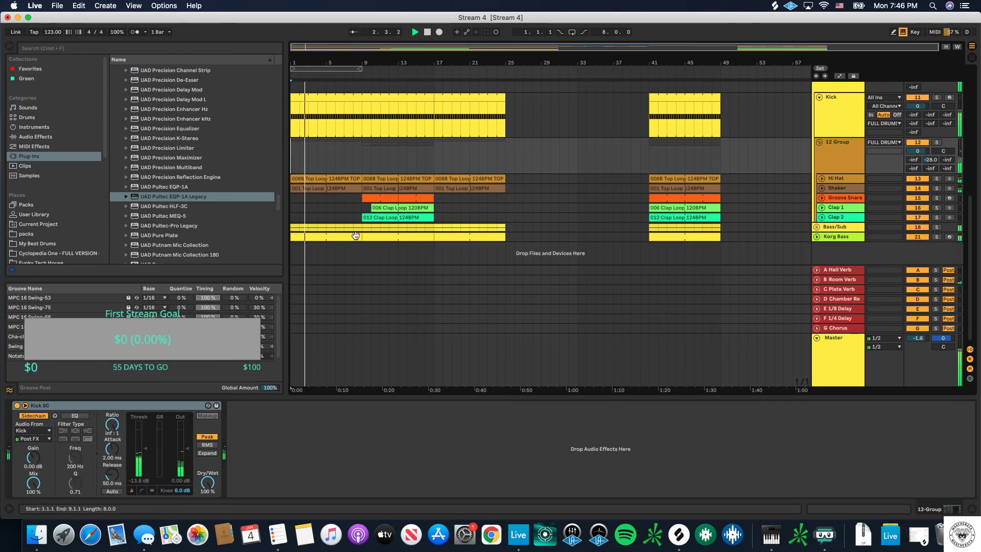
pyautogui.click(355, 235)
pyautogui.click(354, 236)
pyautogui.moveTo(358, 237); pyautogui.dragTo(349, 234)
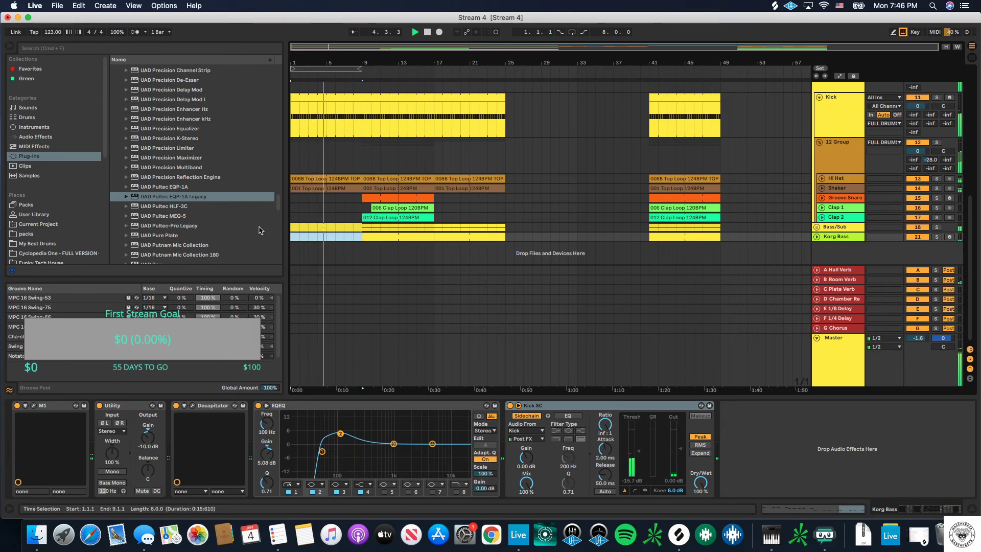
pyautogui.hotkey('shift', 'Up')
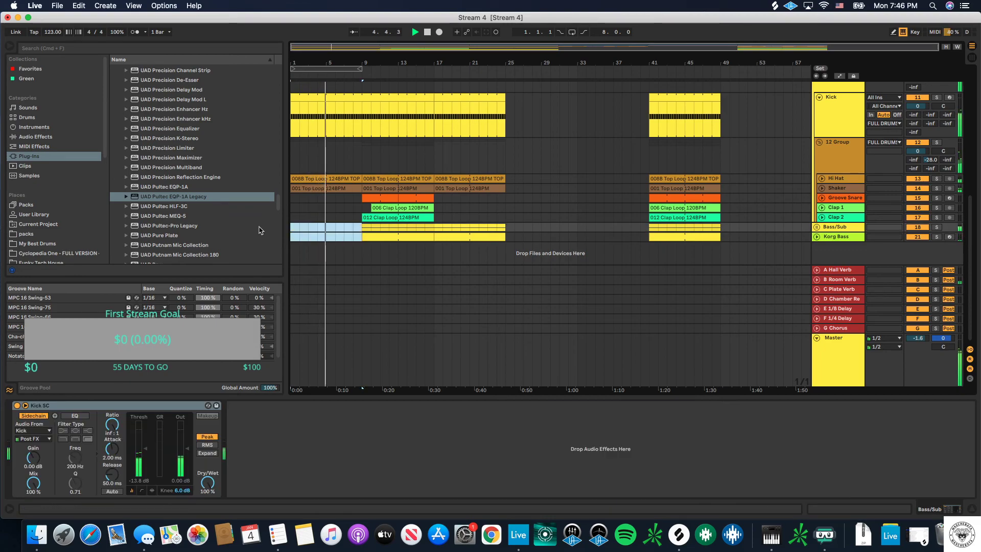
# Step: Unfold the Bass/Sub group and delete the Korg Bass and Bass clips between bars 9 and 17, keeping the Sub
pyautogui.click(367, 237)
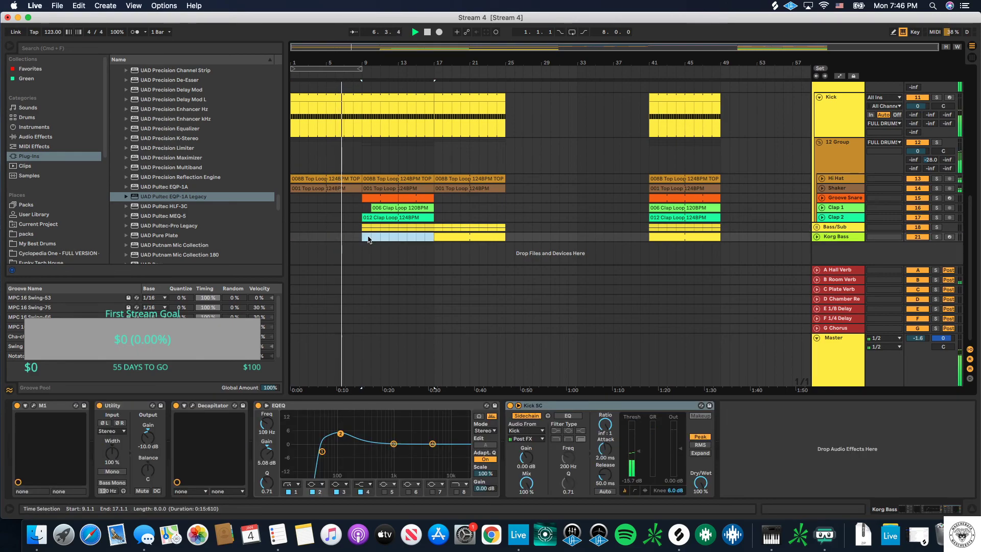
pyautogui.scroll(2, 378, 217)
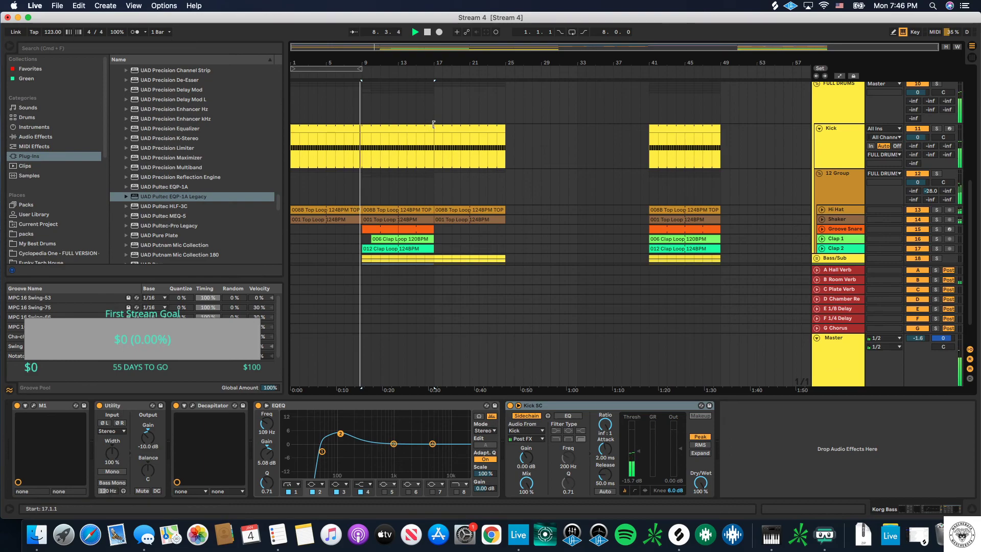
pyautogui.scroll(-2, 427, 154)
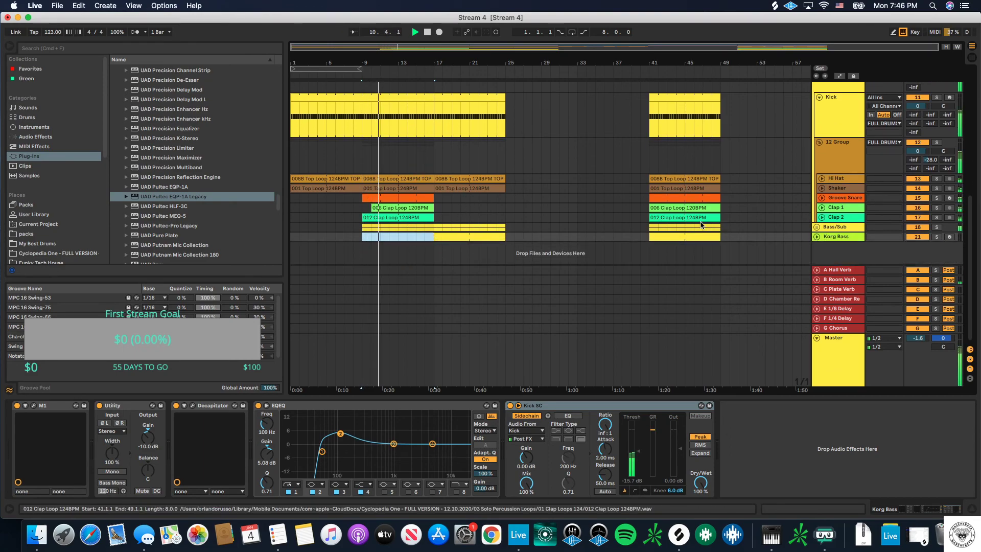
pyautogui.click(816, 227)
pyautogui.scroll(-6, 562, 204)
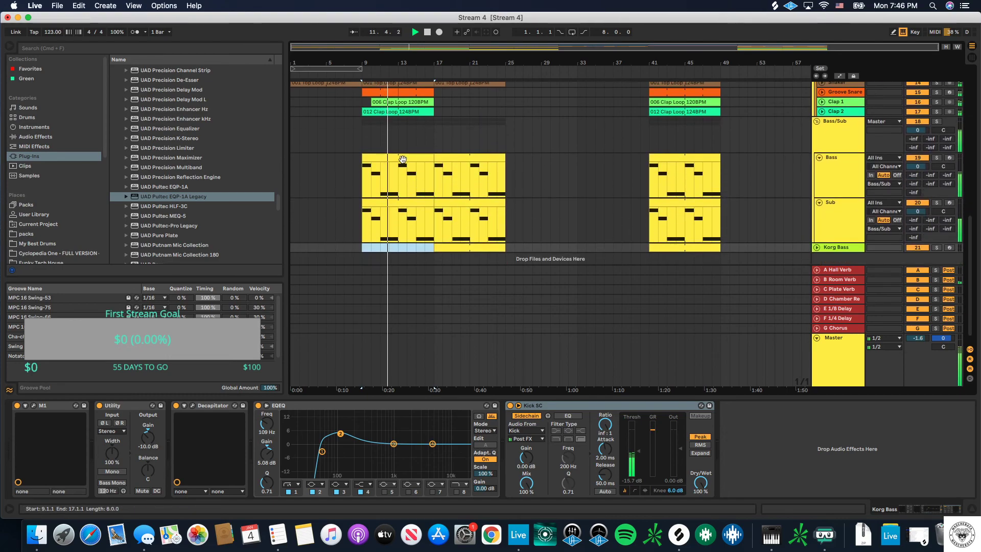
pyautogui.click(401, 157)
pyautogui.press('Delete')
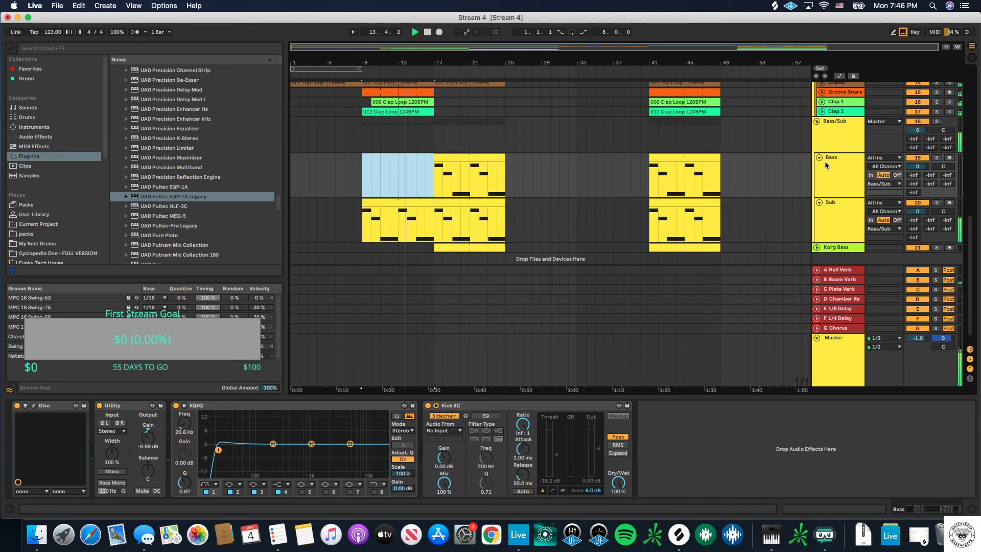
# Step: Stop playback and silence the Kick for one bar, from bar 16 to bar 17
pyautogui.scroll(2, 449, 173)
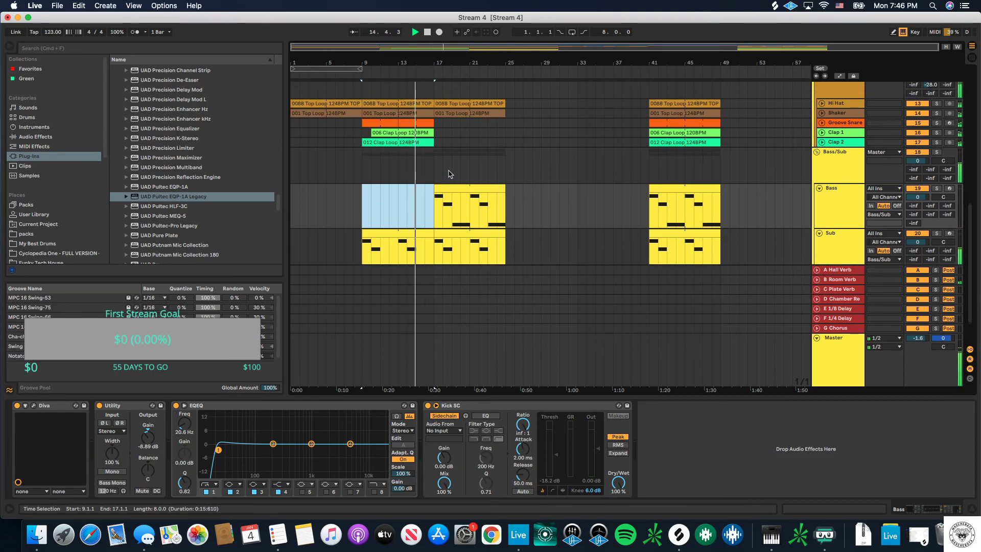
pyautogui.scroll(-2, 449, 173)
pyautogui.scroll(1, 449, 171)
pyautogui.scroll(5, 449, 170)
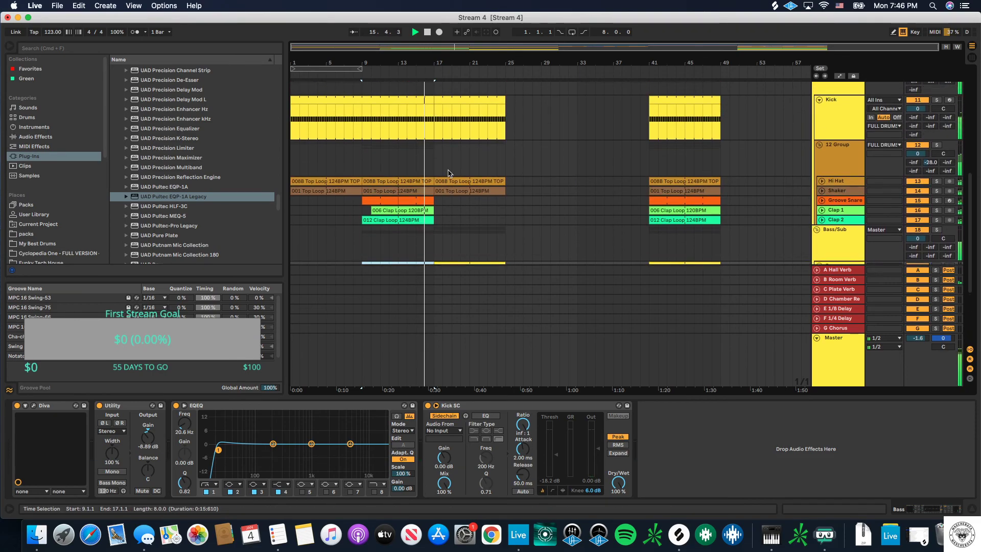
pyautogui.click(422, 132)
pyautogui.press('space')
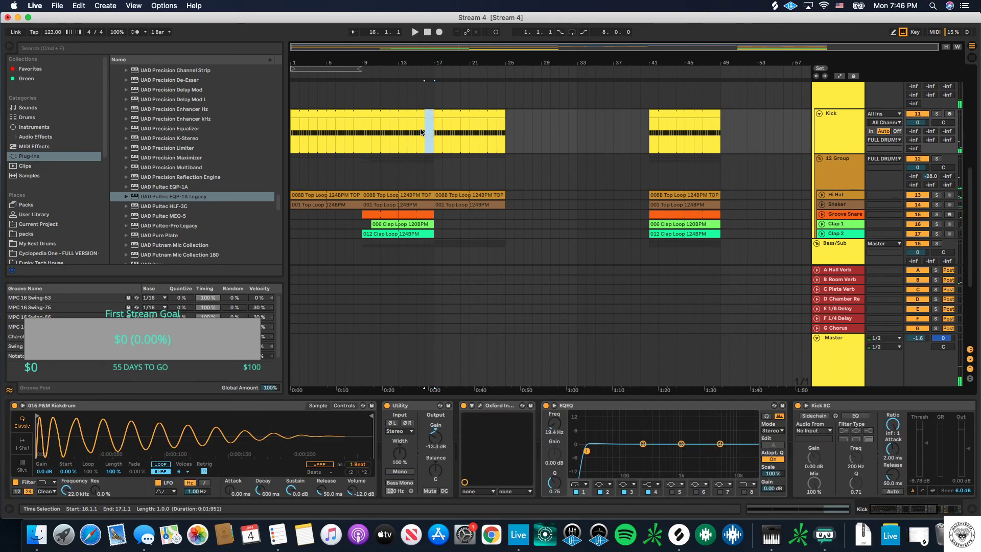
# Step: Play the arrangement from bar 15 and review the Kick gap, drums, vocals and bass parts up to bar 25
pyautogui.scroll(-5, 429, 137)
pyautogui.click(414, 162)
pyautogui.press('space')
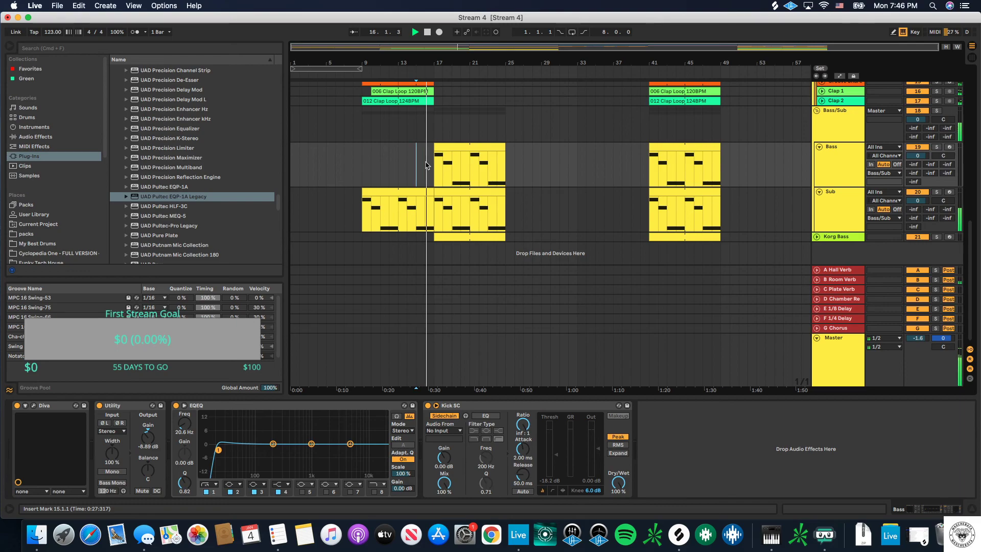
pyautogui.scroll(10, 436, 149)
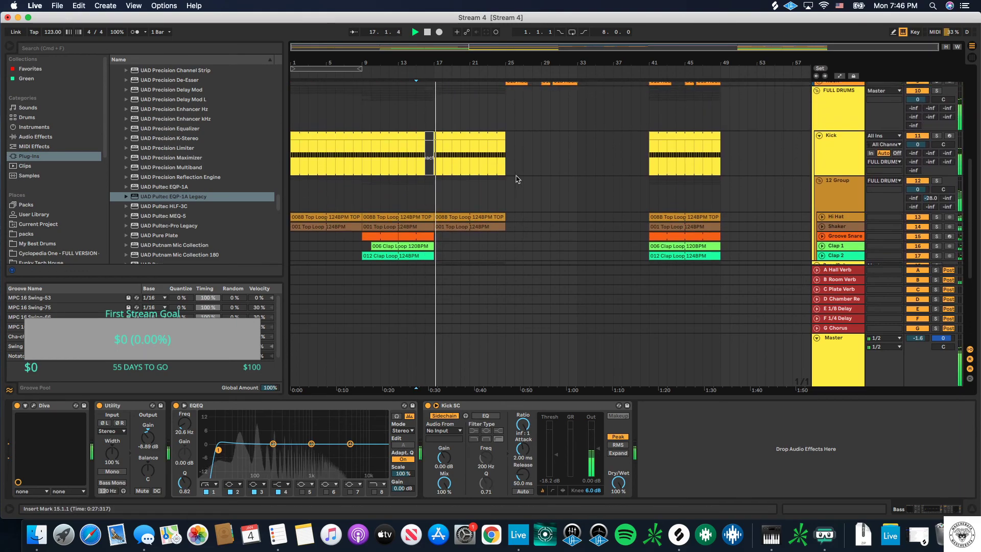
pyautogui.scroll(-8, 516, 179)
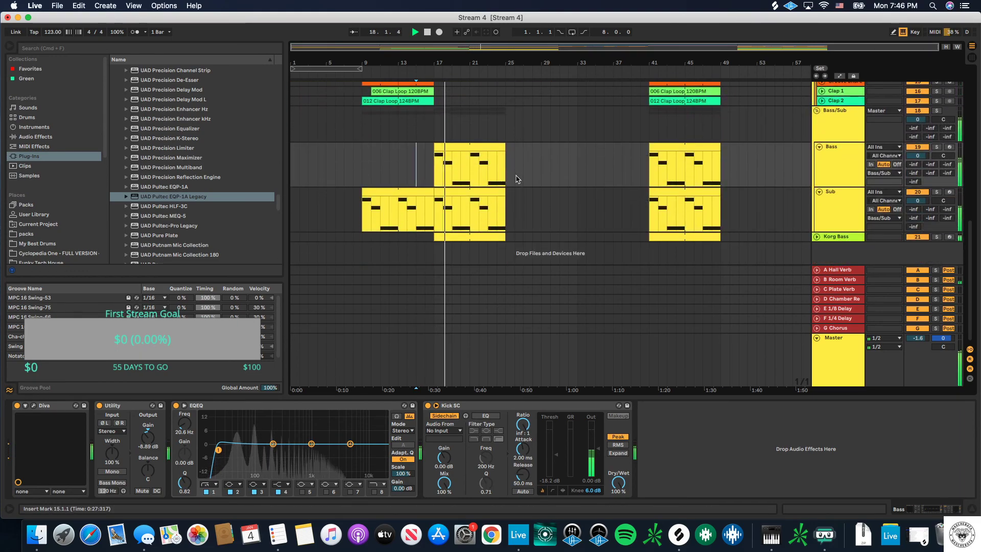
pyautogui.scroll(8, 516, 179)
pyautogui.scroll(4, 517, 179)
pyautogui.scroll(-10, 517, 178)
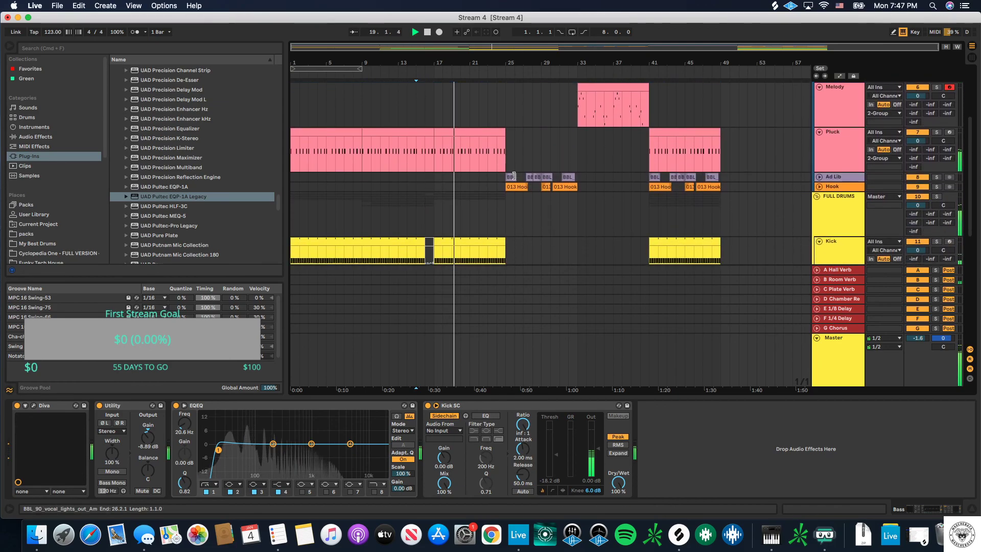
pyautogui.scroll(-2, 517, 179)
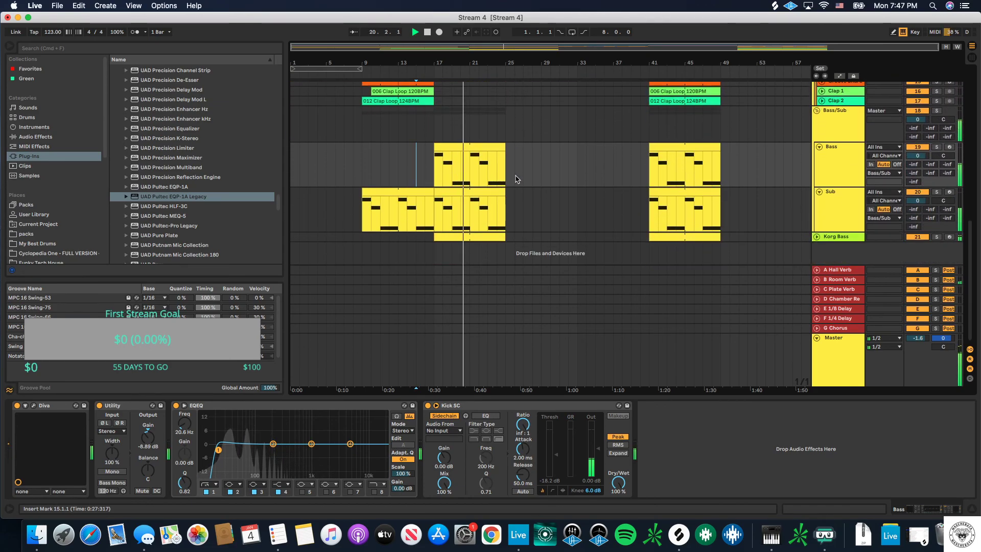
pyautogui.scroll(1, 556, 170)
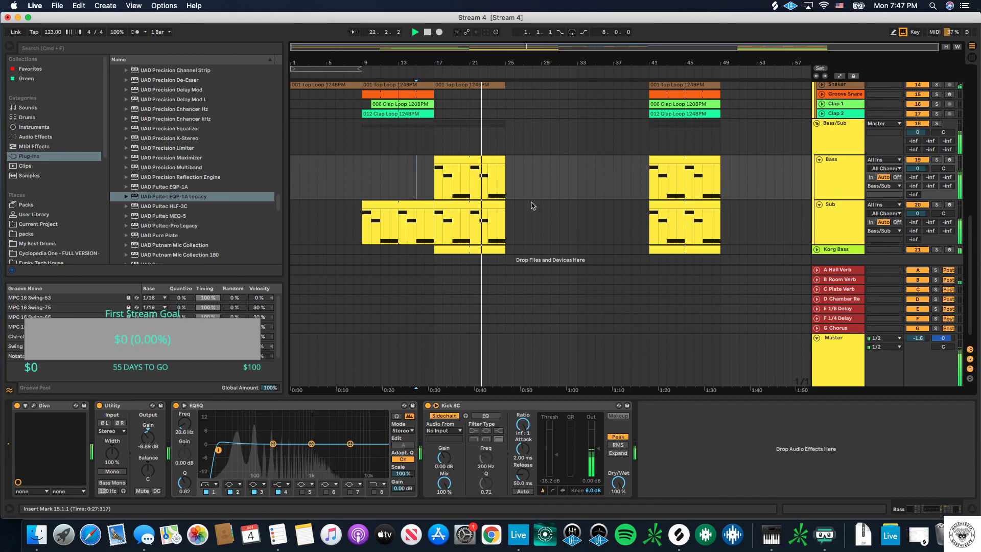
pyautogui.scroll(7, 528, 211)
pyautogui.scroll(3, 530, 211)
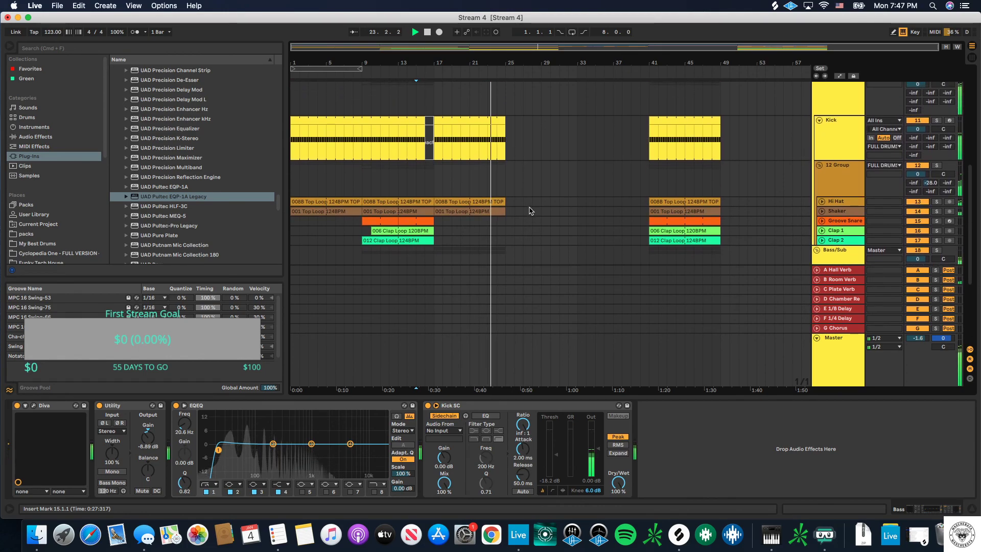
pyautogui.scroll(-6, 530, 211)
pyautogui.scroll(-2, 528, 207)
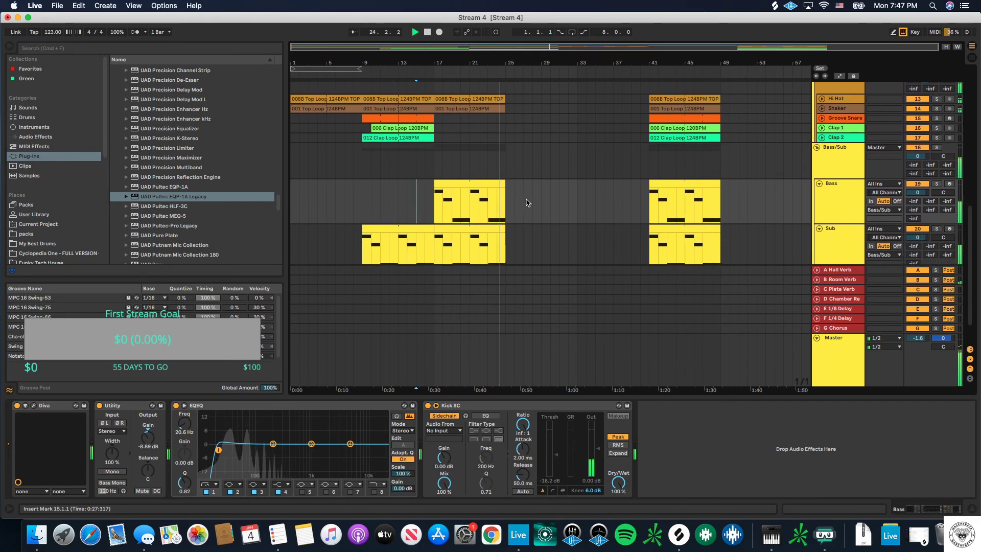
pyautogui.scroll(1, 528, 200)
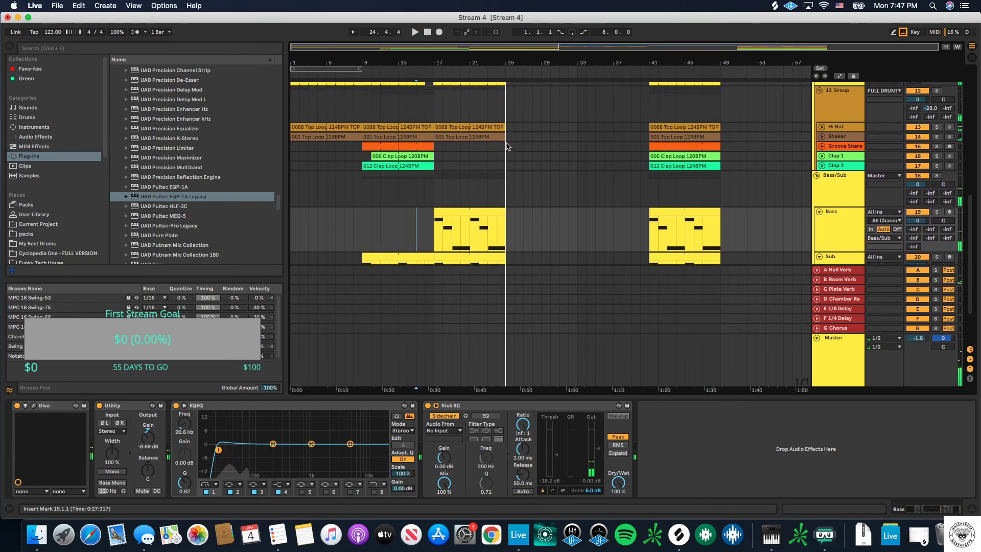
# Step: Silence the Hi Hat and Shaker for one bar, from bar 24 to bar 25
pyautogui.click(496, 127)
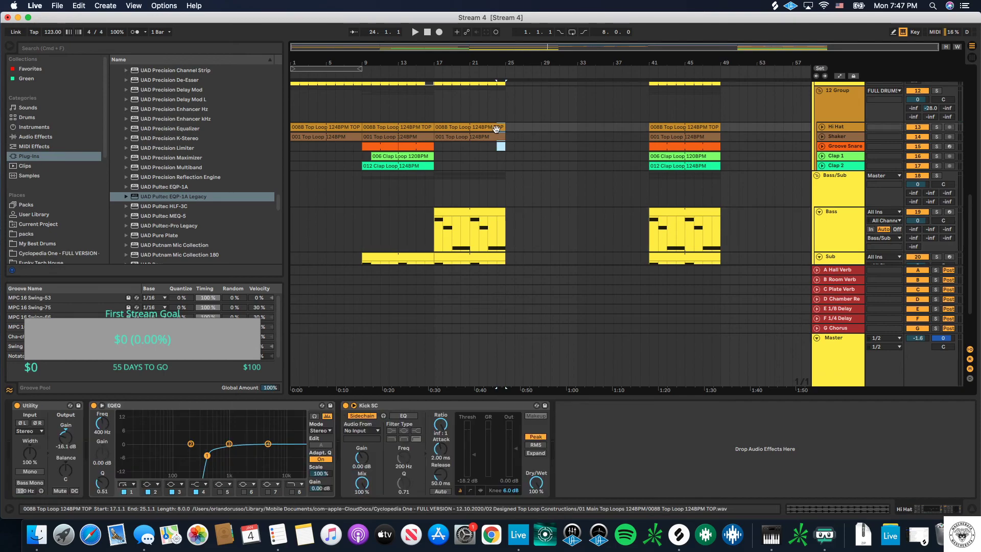
pyautogui.moveTo(505, 128); pyautogui.dragTo(494, 129)
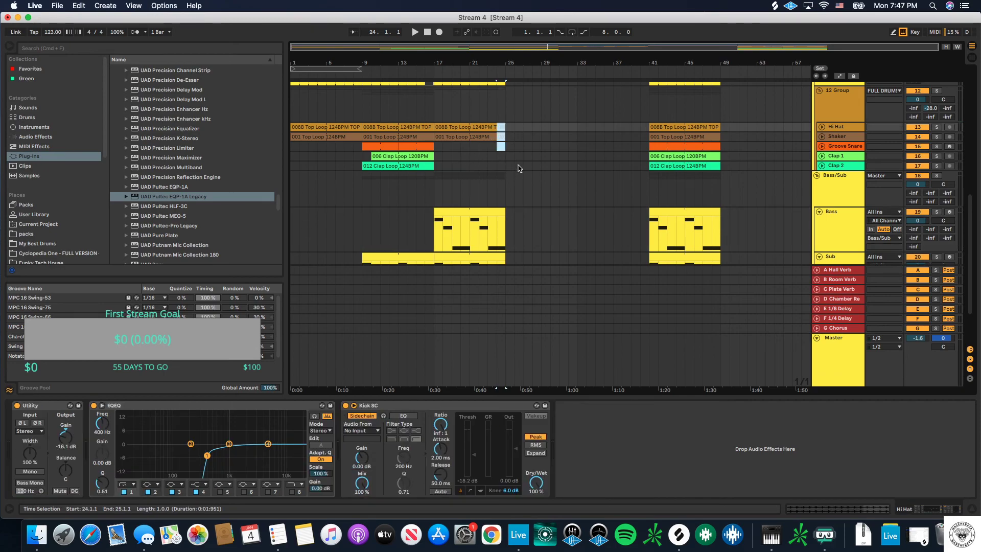
# Step: Copy the Hi Hat, Shaker, Groove Snare, Clap 1 and Clap 2 clips from bars 41–49 to bars 25–33
pyautogui.click(726, 170)
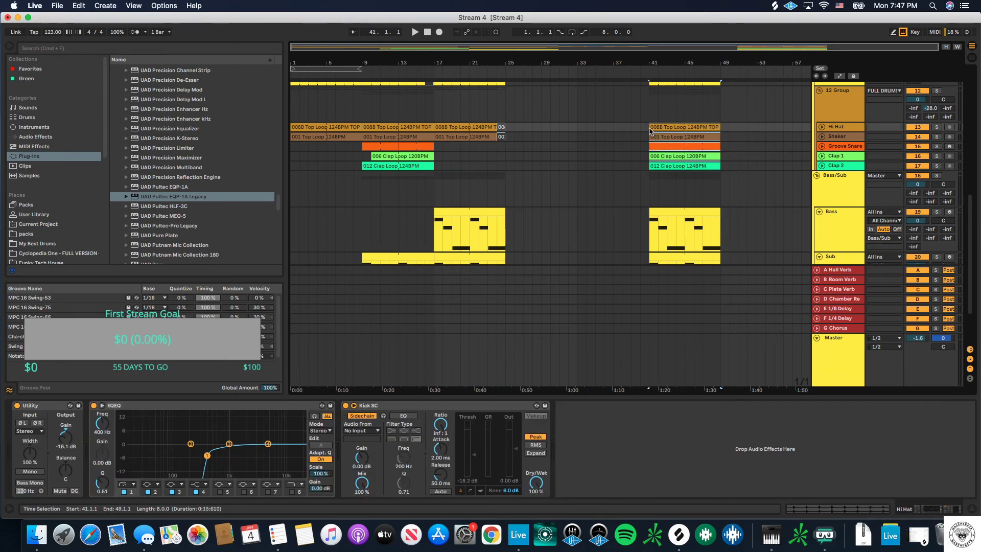
pyautogui.moveTo(659, 128); pyautogui.dragTo(520, 131)
pyautogui.scroll(-2, 520, 138)
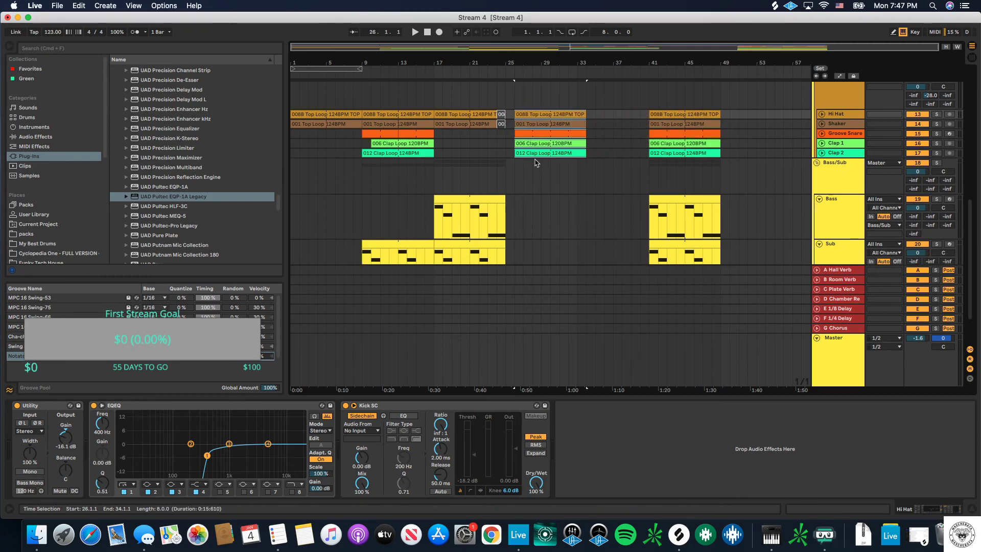
pyautogui.scroll(-2, 521, 150)
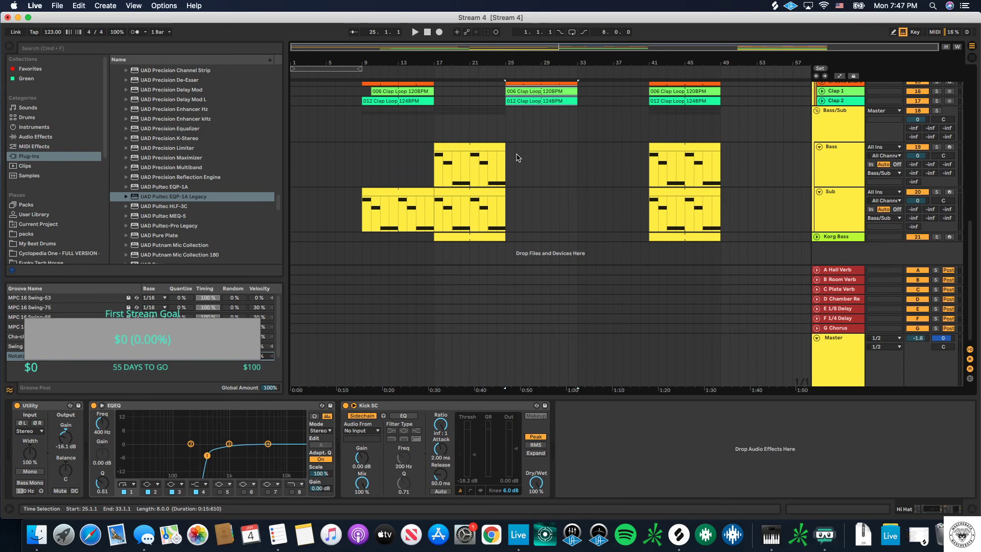
# Step: Duplicate the Bass, Sub and Korg Bass clips from bars 17–25 into bars 25–33
pyautogui.click(479, 238)
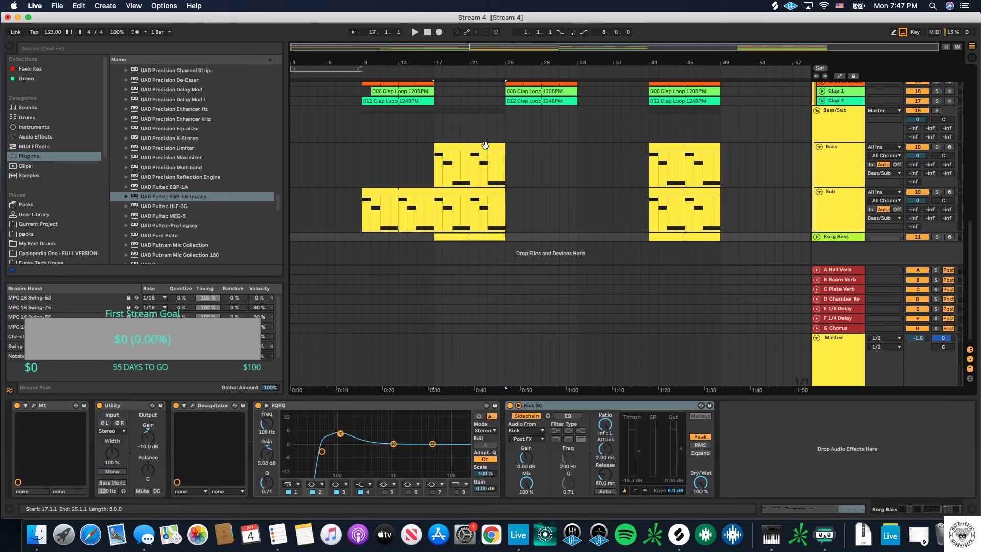
pyautogui.keyDown('shift'); pyautogui.click(485, 145); pyautogui.keyUp('shift')
pyautogui.press('super+d')
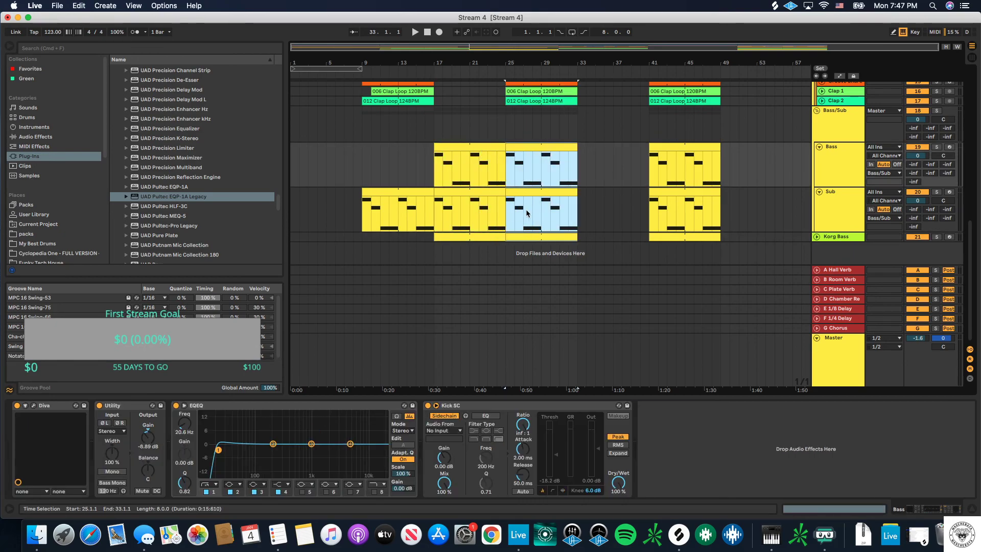
# Step: Delete the Hook vocal clips between bars 25 and 33
pyautogui.scroll(10, 538, 197)
pyautogui.scroll(1, 538, 197)
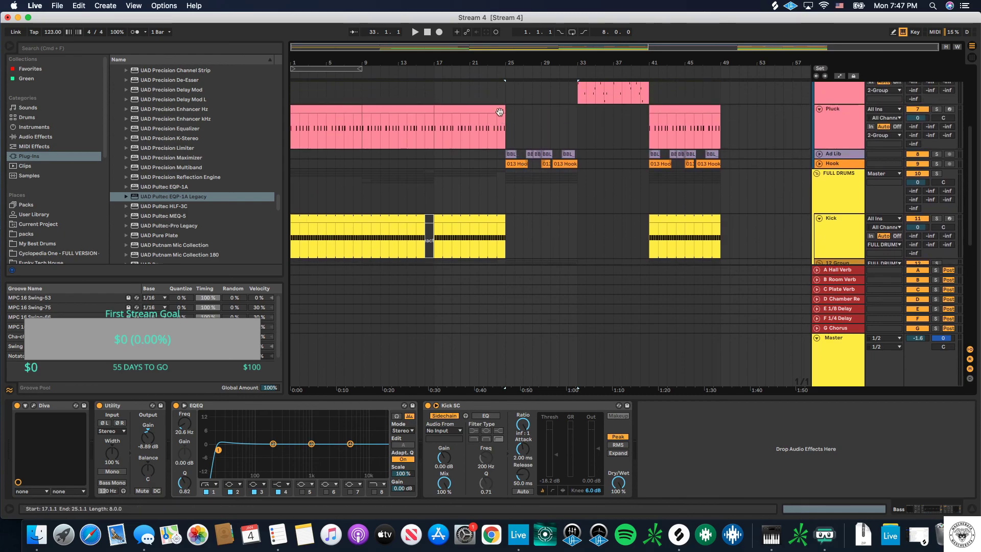
pyautogui.click(514, 162)
pyautogui.press('Delete')
# Step: Duplicate the Pluck clip from bars 17–25 into bars 25–33
pyautogui.click(494, 112)
pyautogui.hotkey('ctrl', 'd')
pyautogui.scroll(-3, 511, 153)
pyautogui.scroll(3, 493, 199)
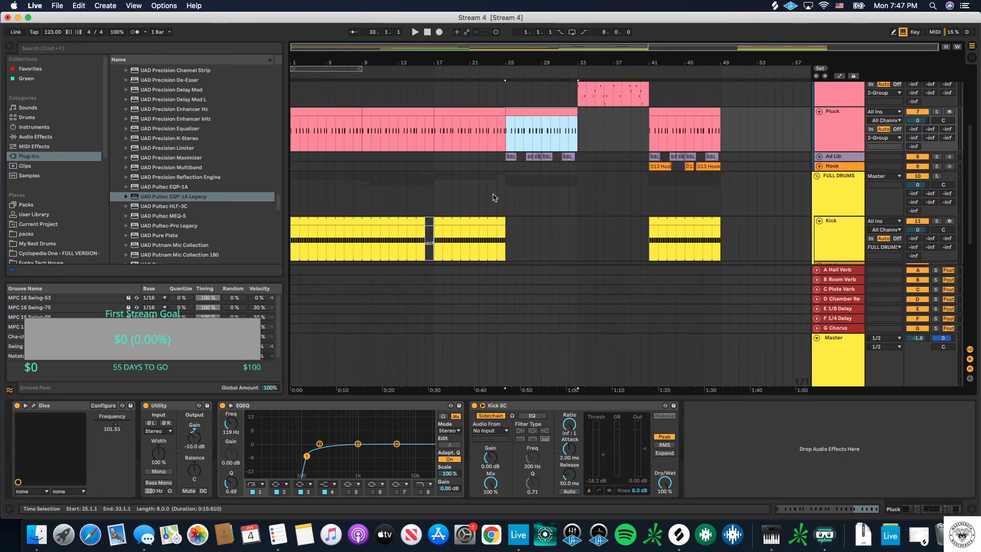
# Step: Copy the Melody clip from bars 33–41 and place the copy at bars 9–17
pyautogui.scroll(2, 494, 197)
pyautogui.moveTo(592, 97); pyautogui.dragTo(449, 98)
pyautogui.scroll(-2, 432, 137)
pyautogui.scroll(3, 457, 115)
pyautogui.click(456, 130)
pyautogui.moveTo(464, 132); pyautogui.dragTo(391, 133)
# Step: Play the arrangement from bar 1 and review the synth, vocal, drum and bass layers up to bar 11
pyautogui.click(292, 155)
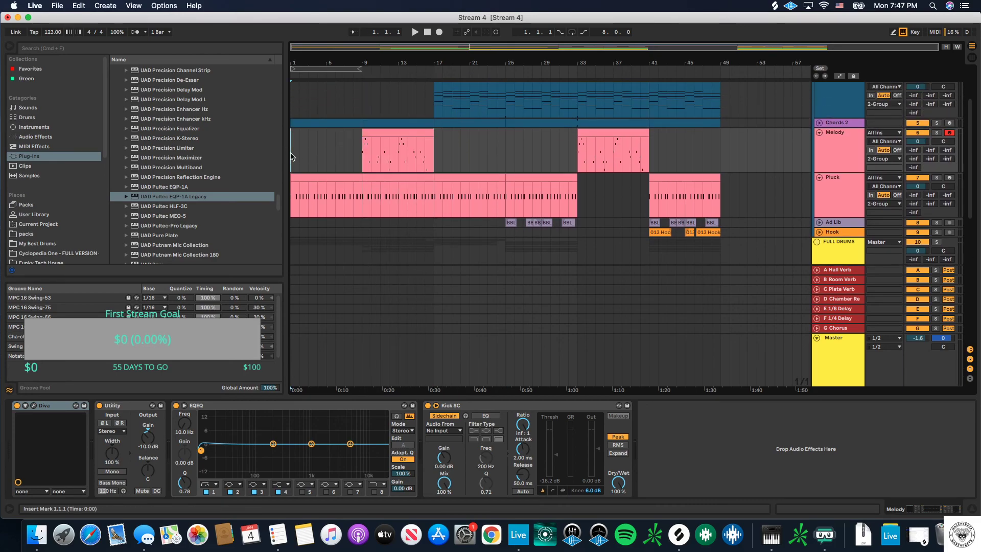
pyautogui.scroll(-10, 371, 163)
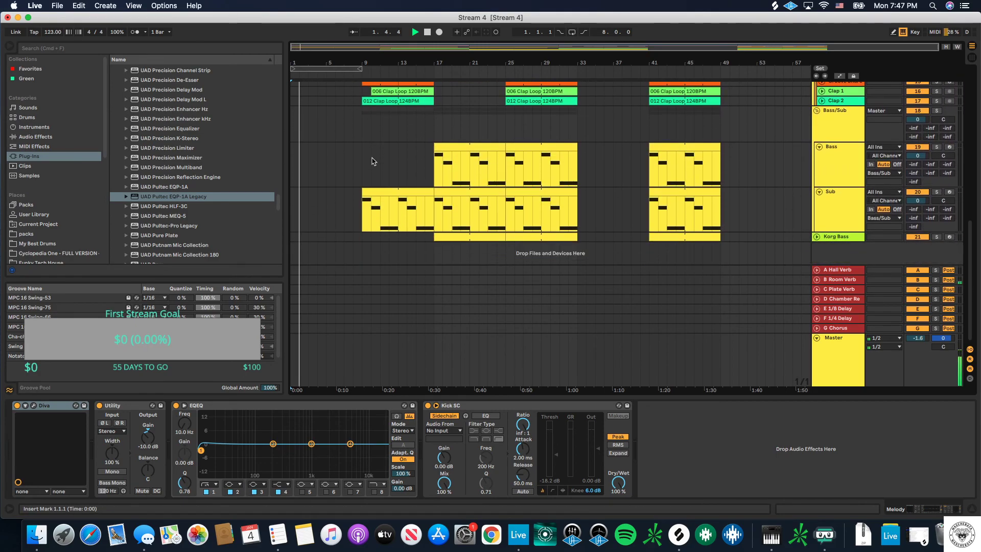
pyautogui.scroll(6, 378, 164)
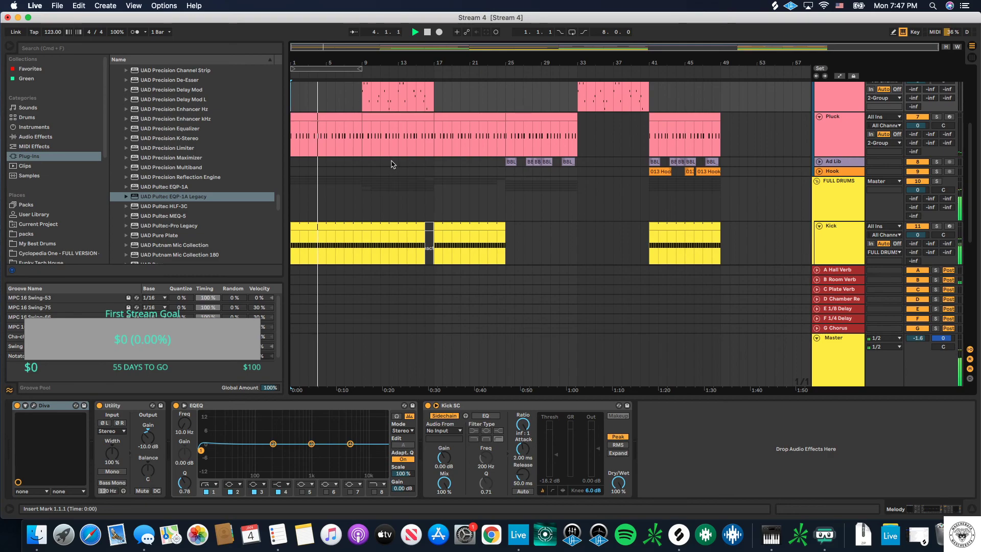
pyautogui.scroll(5, 391, 164)
pyautogui.scroll(-6, 393, 164)
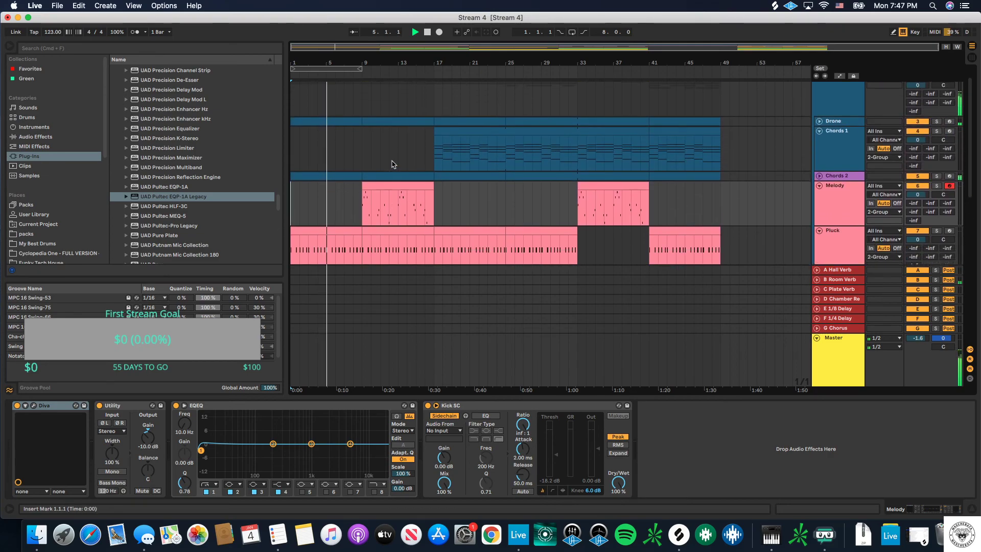
pyautogui.scroll(-5, 393, 163)
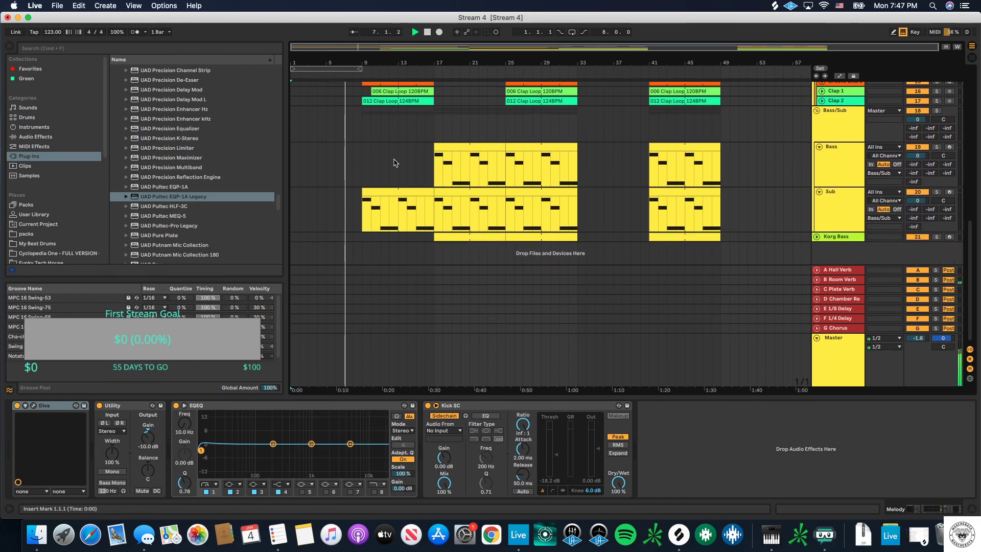
pyautogui.scroll(2, 393, 163)
pyautogui.scroll(4, 393, 163)
pyautogui.scroll(-4, 388, 174)
pyautogui.scroll(-1, 389, 178)
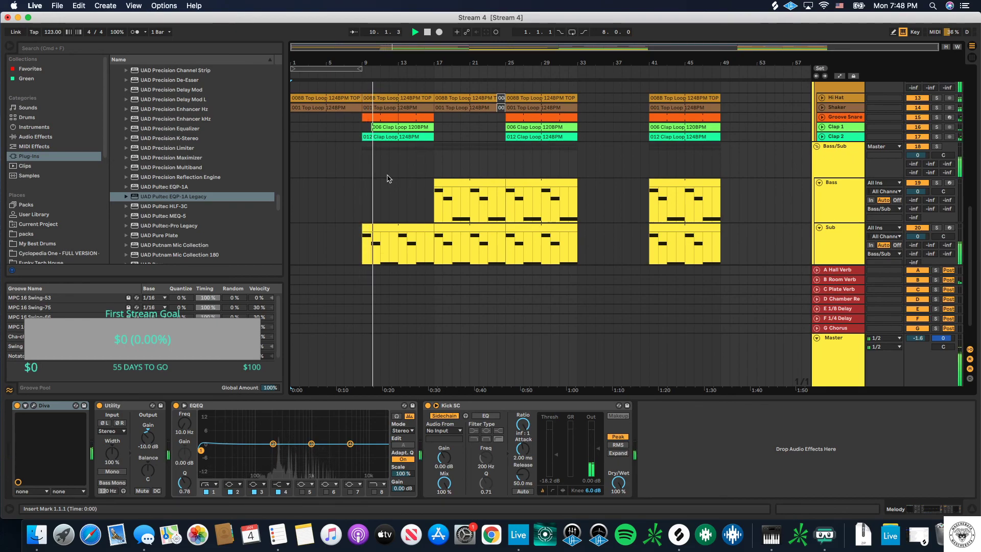
# Step: Delete the Clap 1 and Clap 2 clips between bars 9 and 17
pyautogui.click(365, 128)
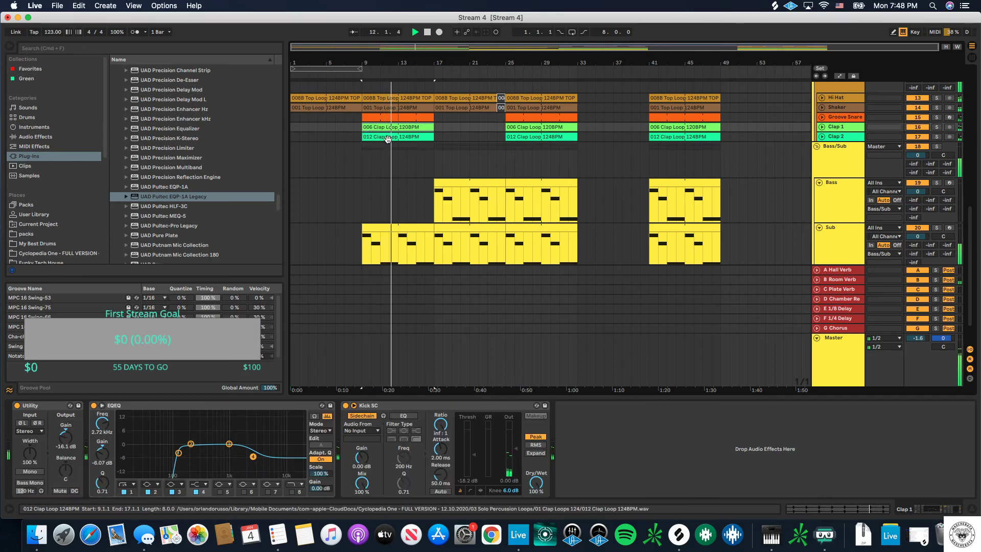
pyautogui.click(421, 135)
pyautogui.keyDown('shift'); pyautogui.click(419, 129); pyautogui.keyUp('shift')
pyautogui.press('Delete')
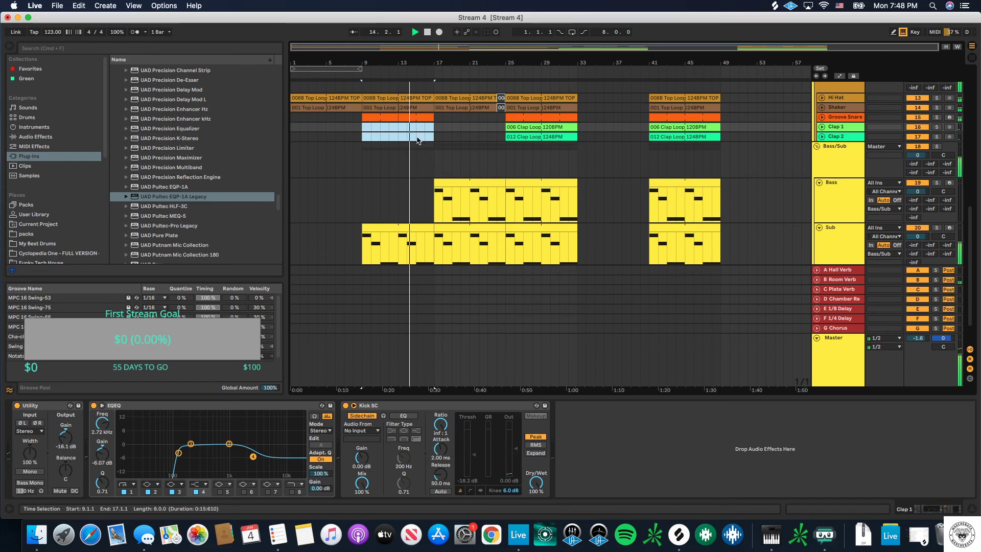
# Step: Move the Melody clip from bars 9–17 to bars 17–25
pyautogui.scroll(8, 420, 154)
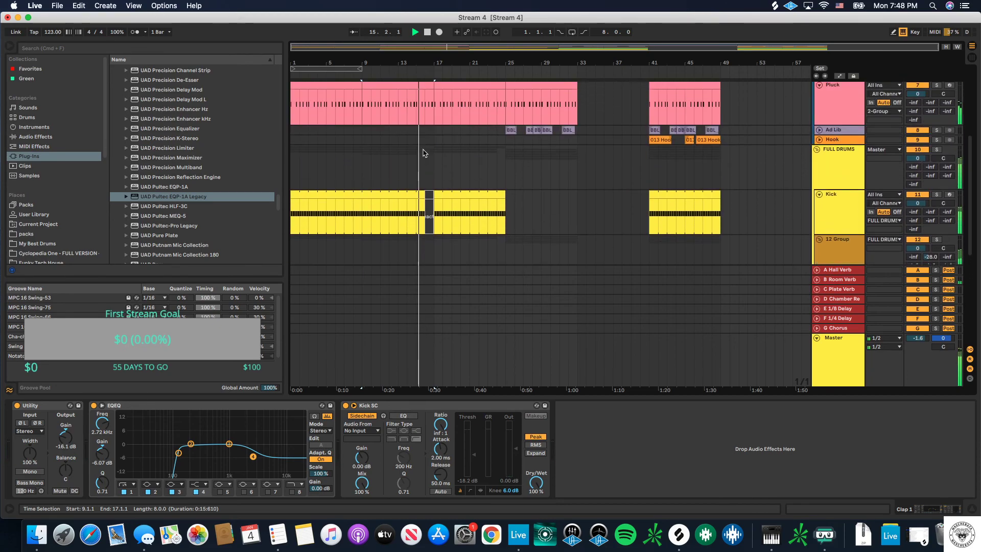
pyautogui.scroll(1, 427, 131)
pyautogui.moveTo(434, 110); pyautogui.dragTo(496, 97)
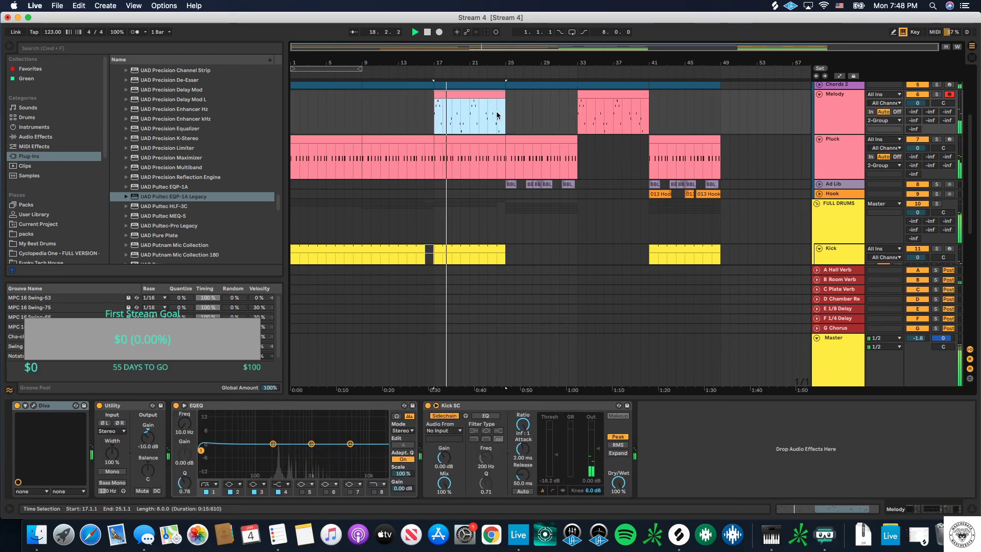
# Step: Copy the Ad Lib vocal clips from bars 25–33 to bars 1–9
pyautogui.scroll(-6, 494, 116)
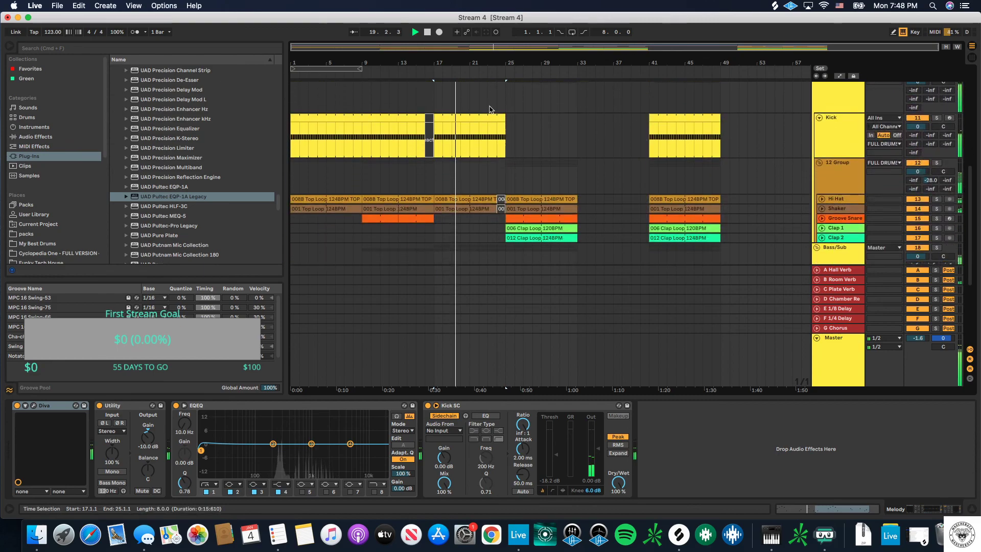
pyautogui.scroll(5, 494, 118)
pyautogui.scroll(-8, 496, 119)
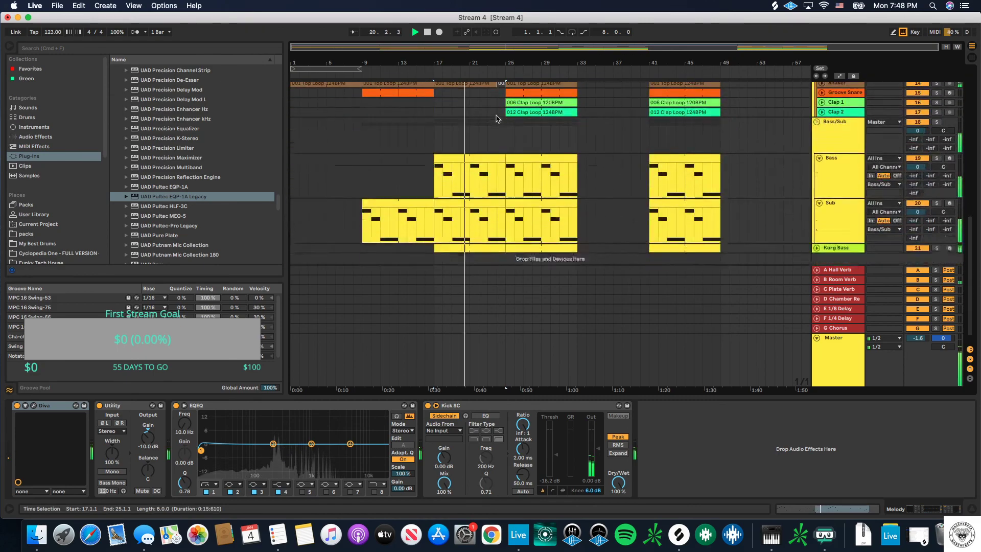
pyautogui.scroll(8, 497, 120)
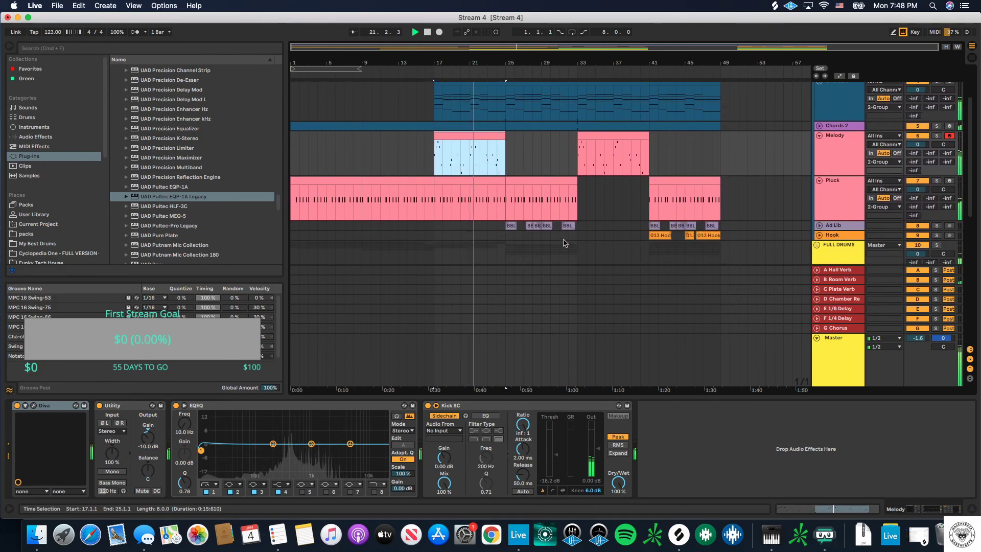
pyautogui.moveTo(577, 232); pyautogui.dragTo(319, 223)
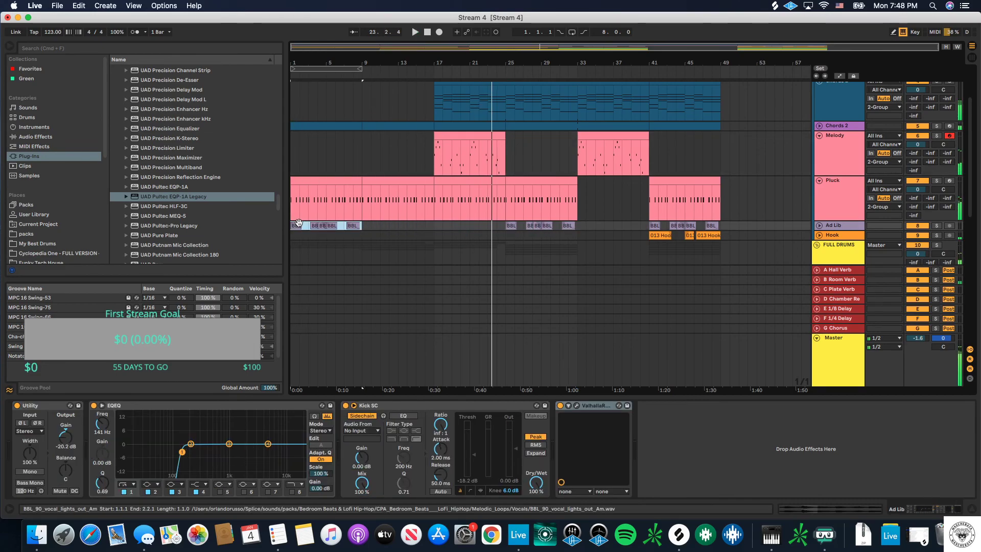
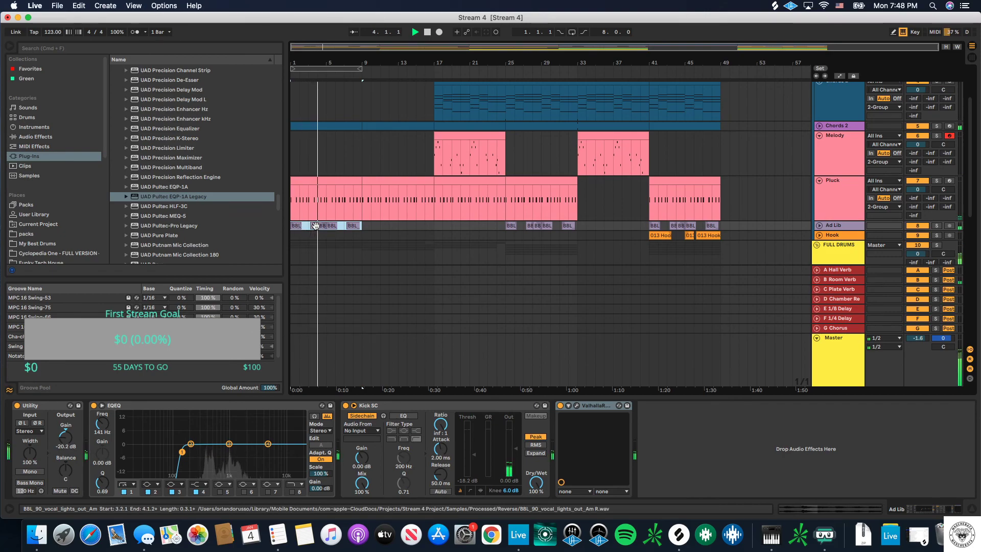
# Step: Copy the Ad Lib clips from bars 1–9 to bars 17–25 and delete the Melody clip in bars 17–25
pyautogui.moveTo(315, 225); pyautogui.dragTo(456, 227)
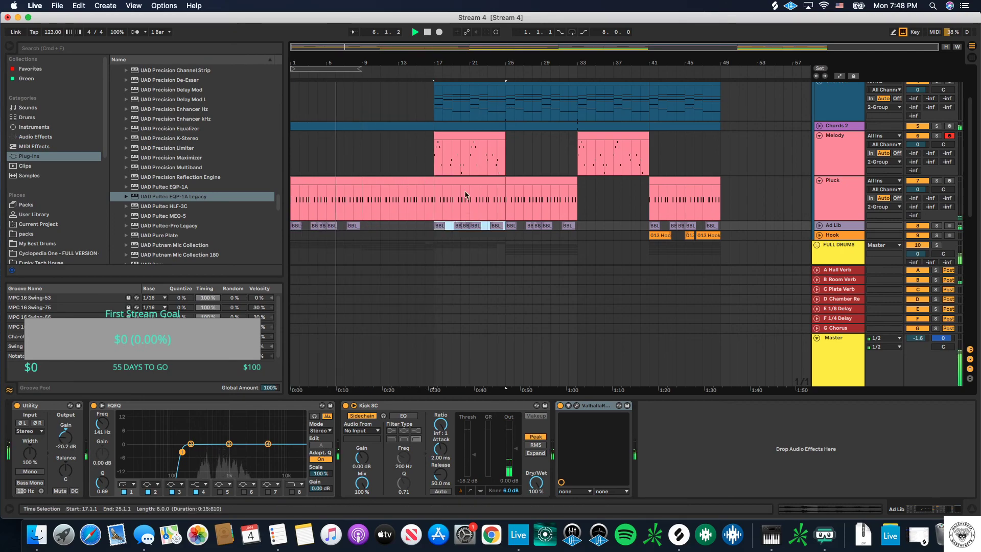
pyautogui.click(468, 143)
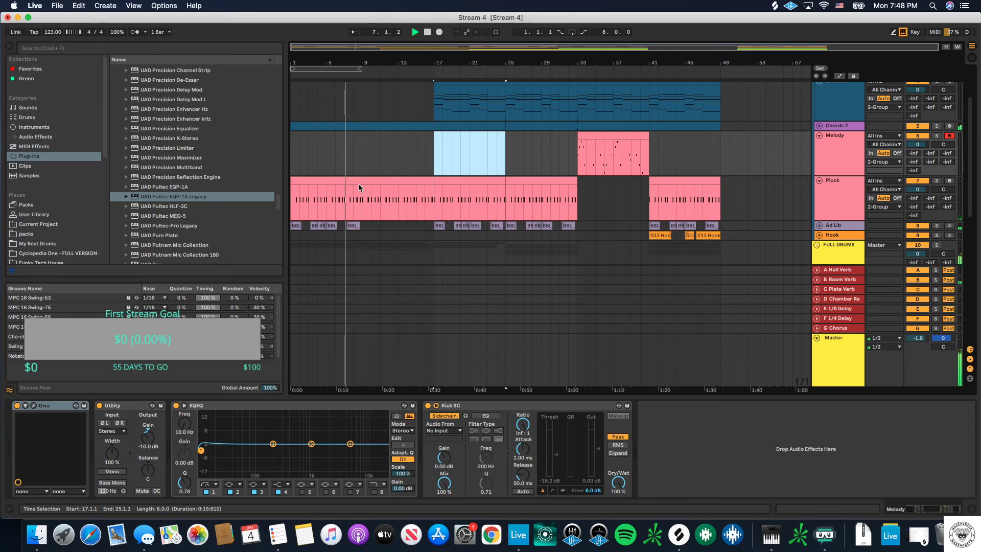
# Step: Deactivate the two Hi Hat clips spanning bars 1–9 and 9–17
pyautogui.scroll(-6, 359, 185)
pyautogui.scroll(6, 360, 185)
pyautogui.click(352, 181)
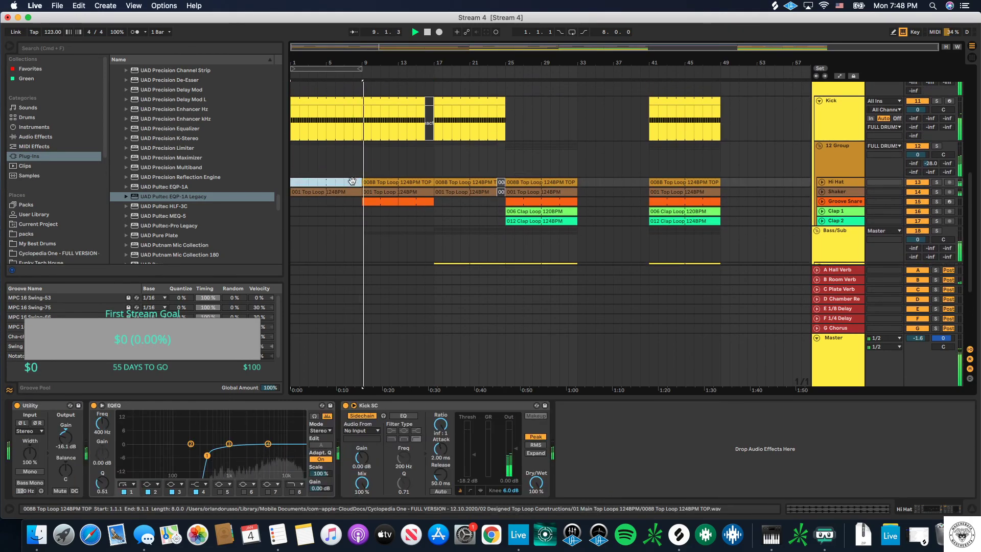
pyautogui.click(368, 181)
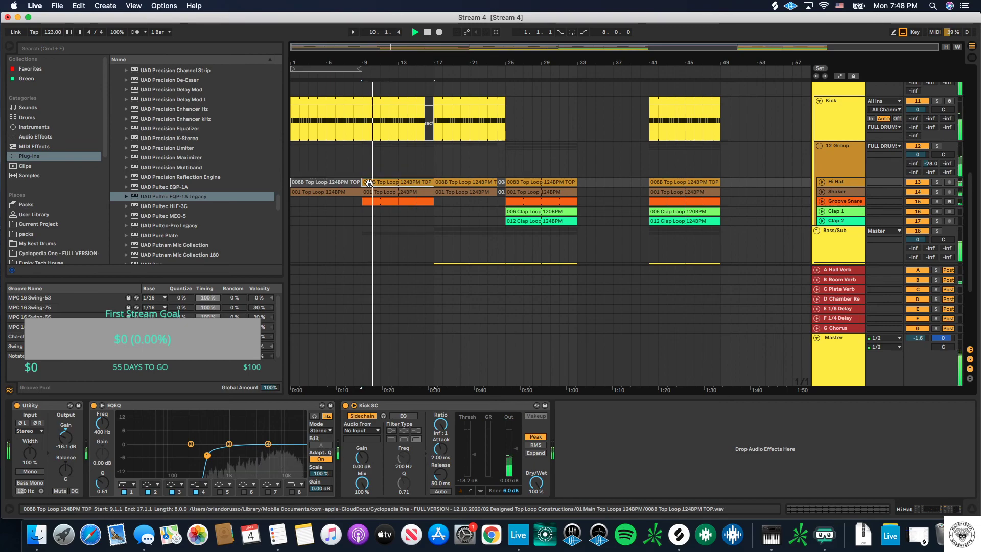
pyautogui.press('Delete')
pyautogui.scroll(-3, 403, 185)
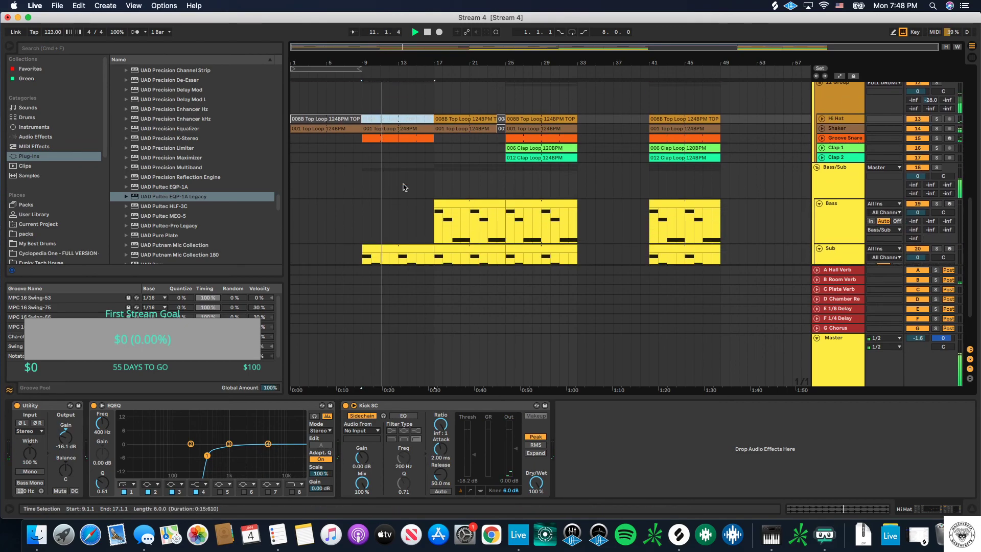
# Step: Deactivate the Hi Hat clip spanning bars 17–24
pyautogui.scroll(8, 403, 187)
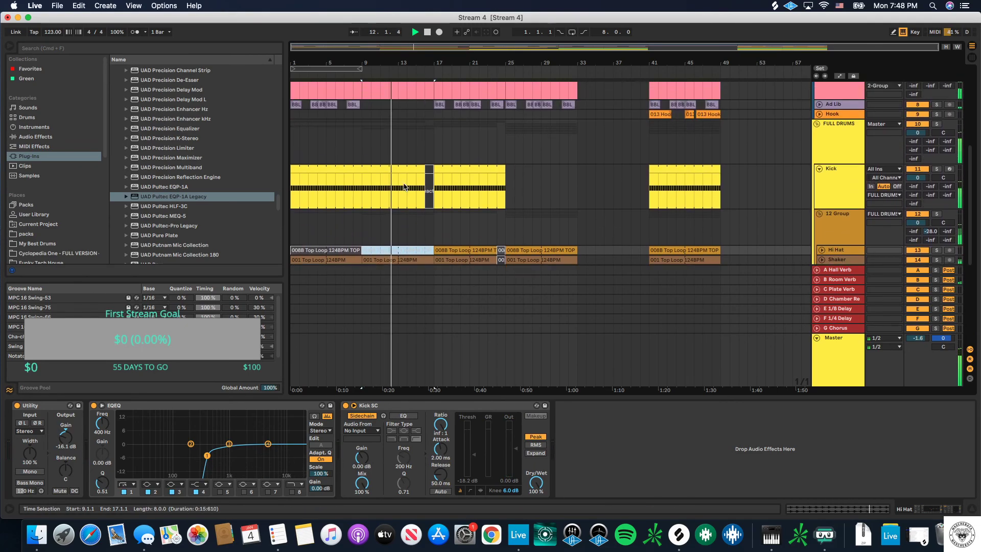
pyautogui.scroll(3, 403, 185)
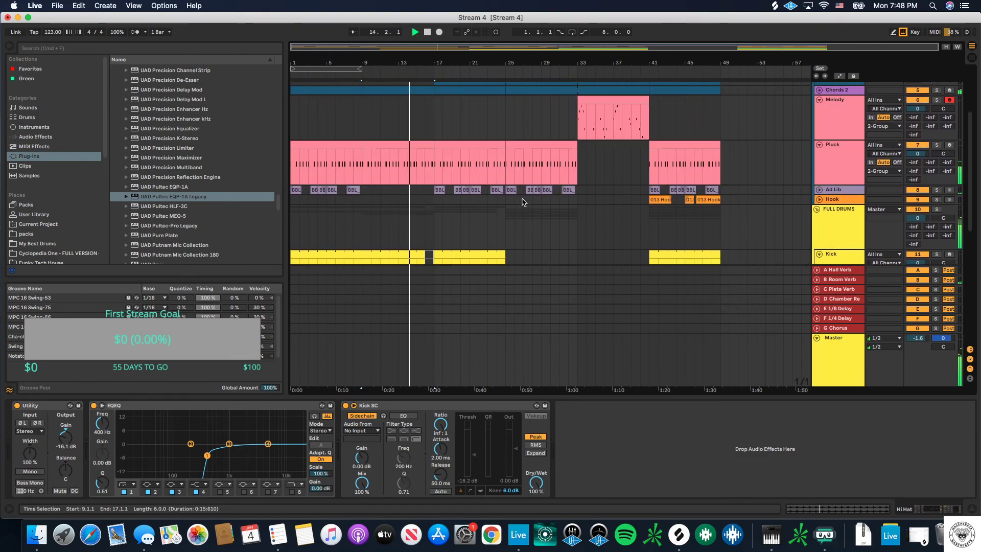
pyautogui.scroll(-6, 522, 201)
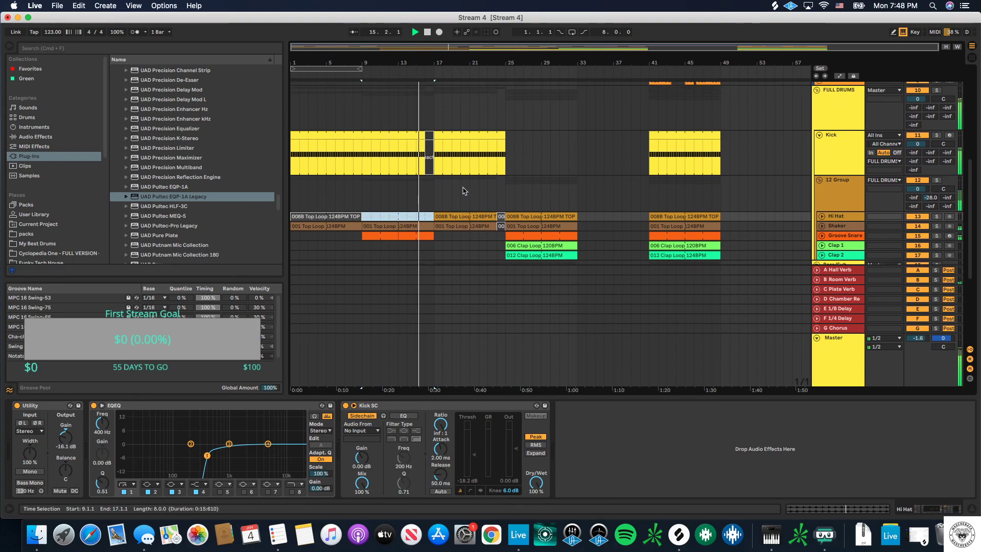
pyautogui.scroll(-5, 464, 191)
pyautogui.scroll(3, 463, 190)
pyautogui.scroll(-10, 463, 190)
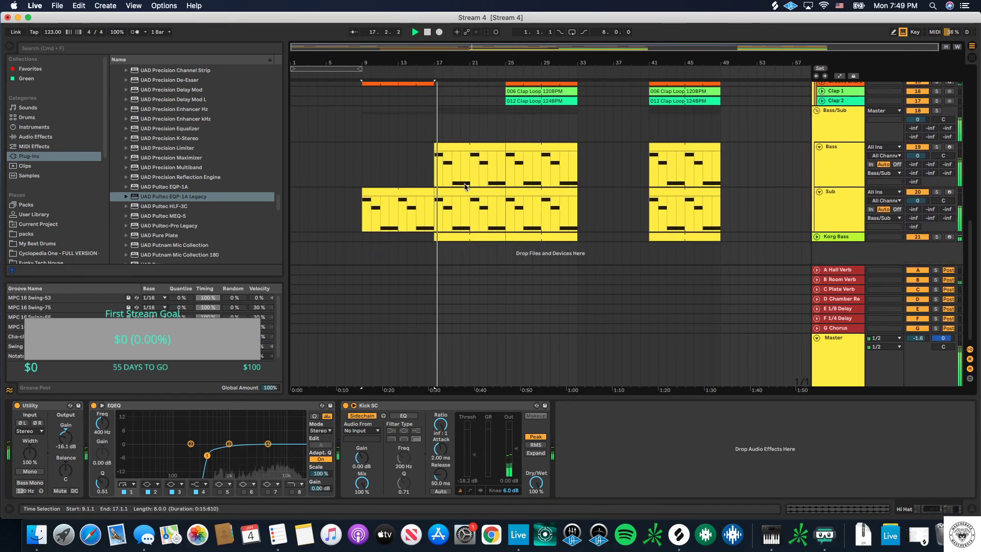
pyautogui.scroll(5, 465, 187)
pyautogui.scroll(-3, 465, 187)
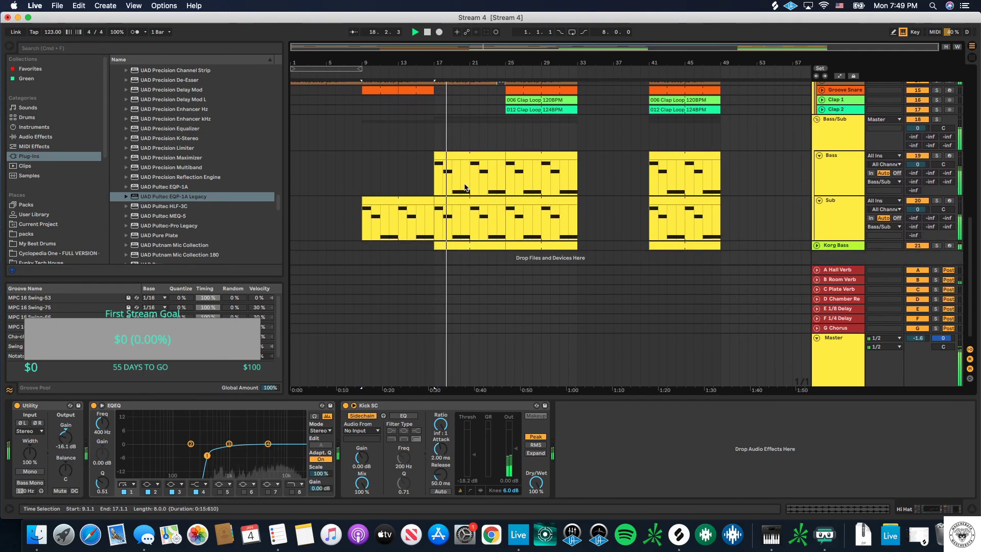
pyautogui.scroll(6, 466, 191)
pyautogui.click(465, 197)
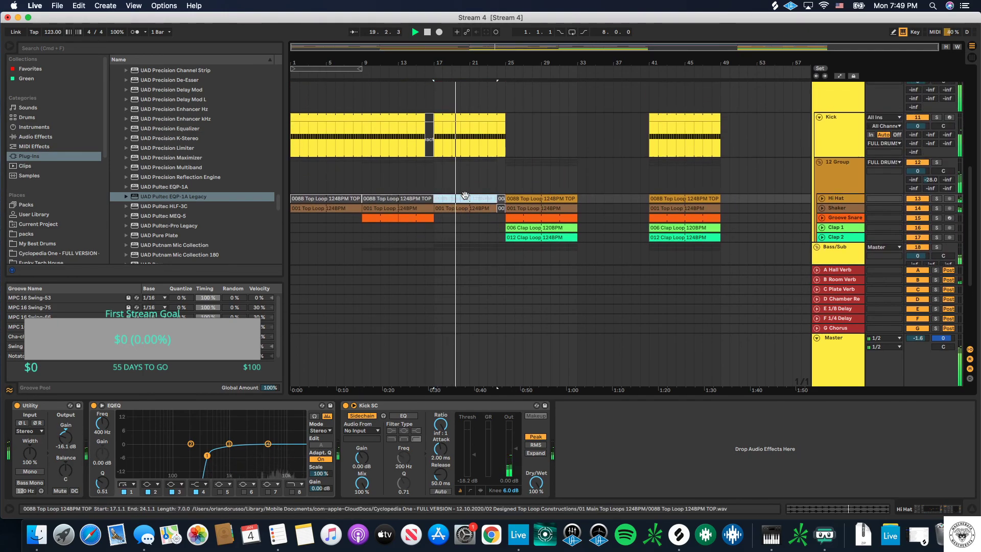
pyautogui.scroll(-6, 489, 215)
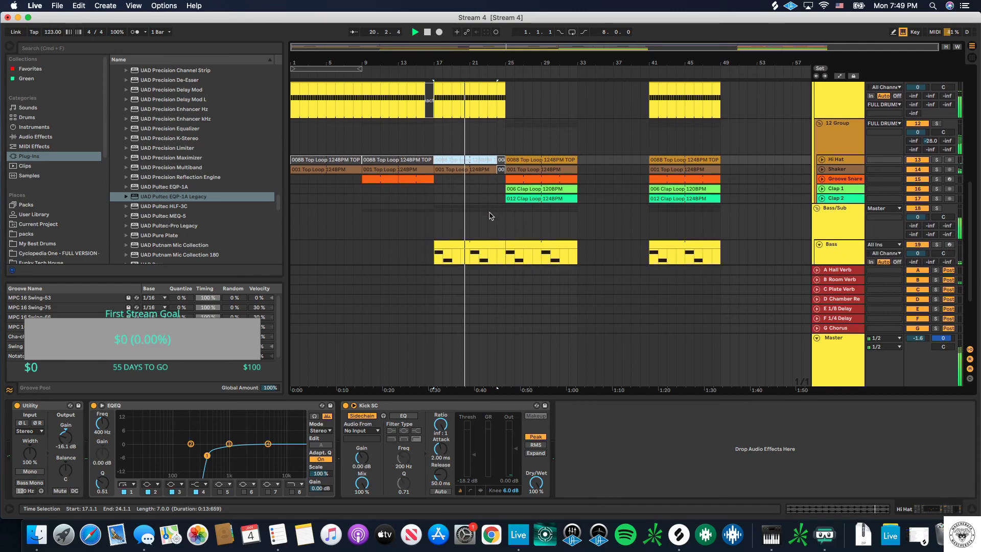
# Step: Shorten the Kick clip that starts at bar 17 so it ends at bar 24
pyautogui.scroll(8, 490, 207)
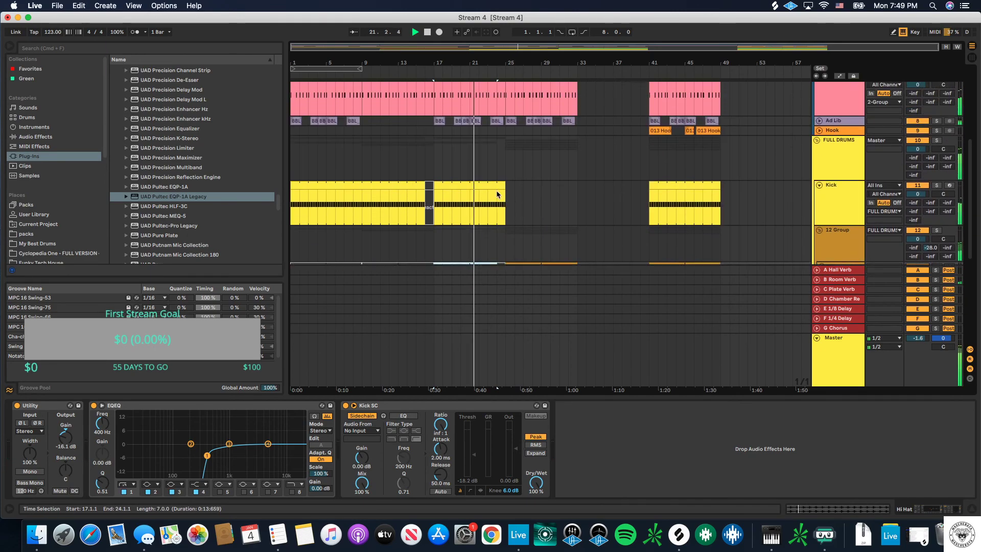
pyautogui.click(505, 204)
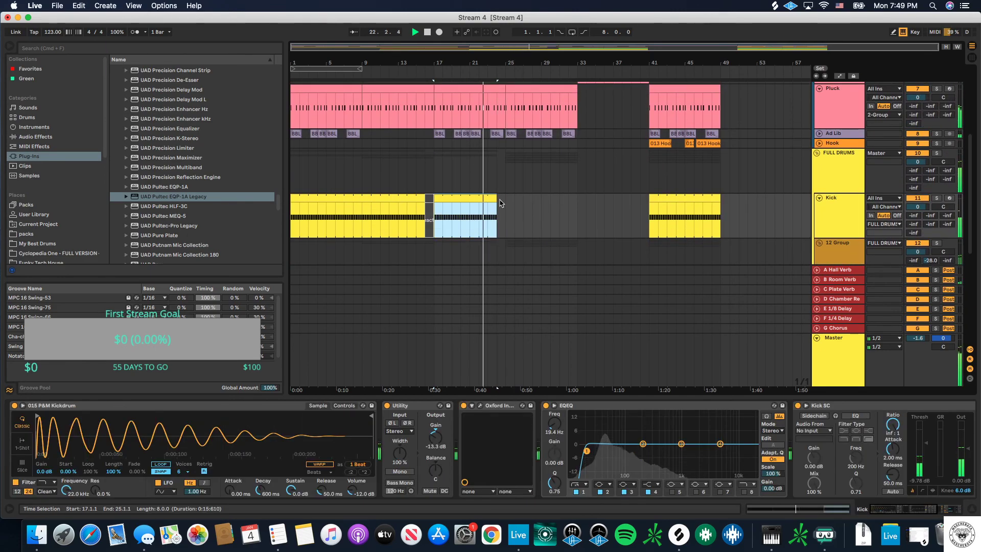
pyautogui.scroll(1, 515, 193)
pyautogui.scroll(-6, 513, 189)
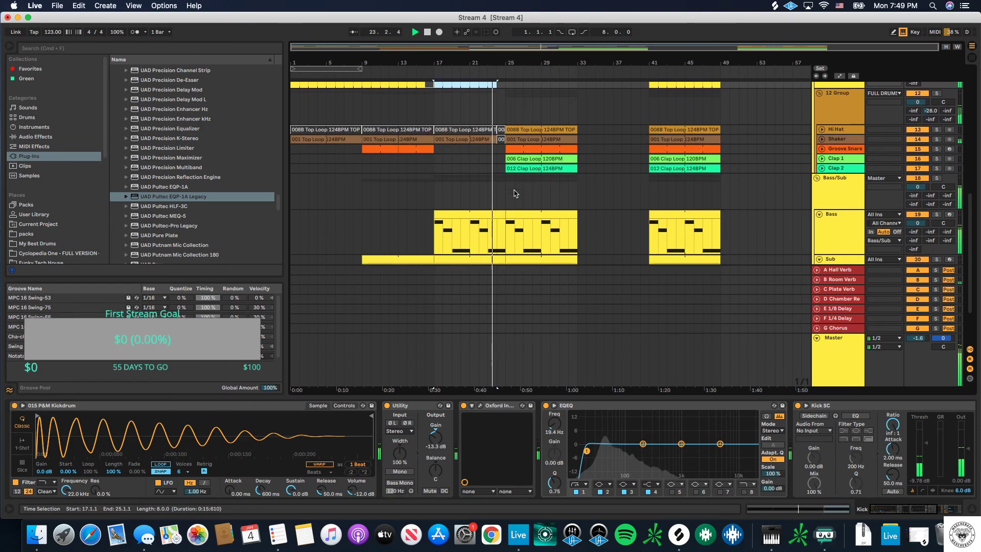
# Step: Copy the shortened Kick clip to bars 26–33 and extend its start back to bar 25
pyautogui.scroll(6, 510, 176)
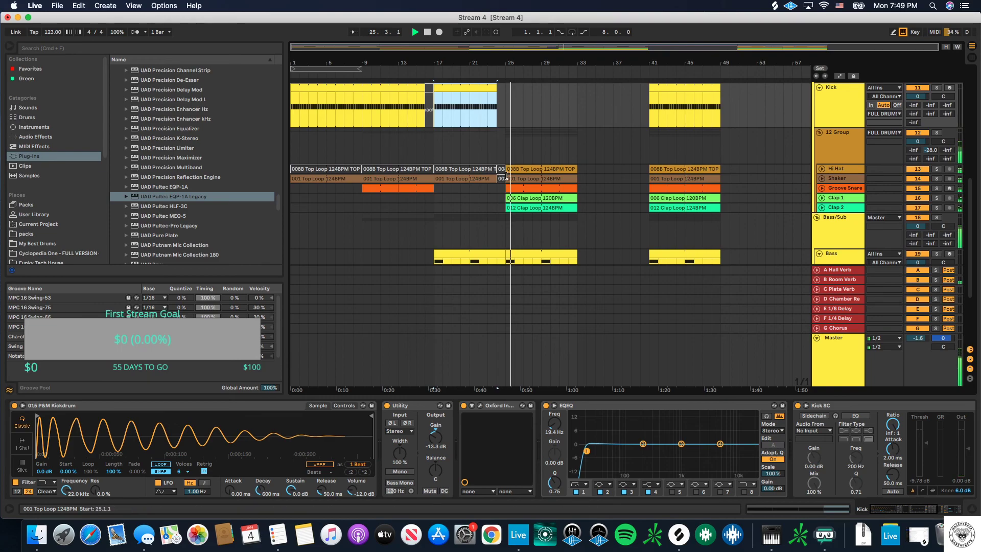
pyautogui.scroll(6, 503, 168)
pyautogui.moveTo(484, 167); pyautogui.dragTo(564, 169)
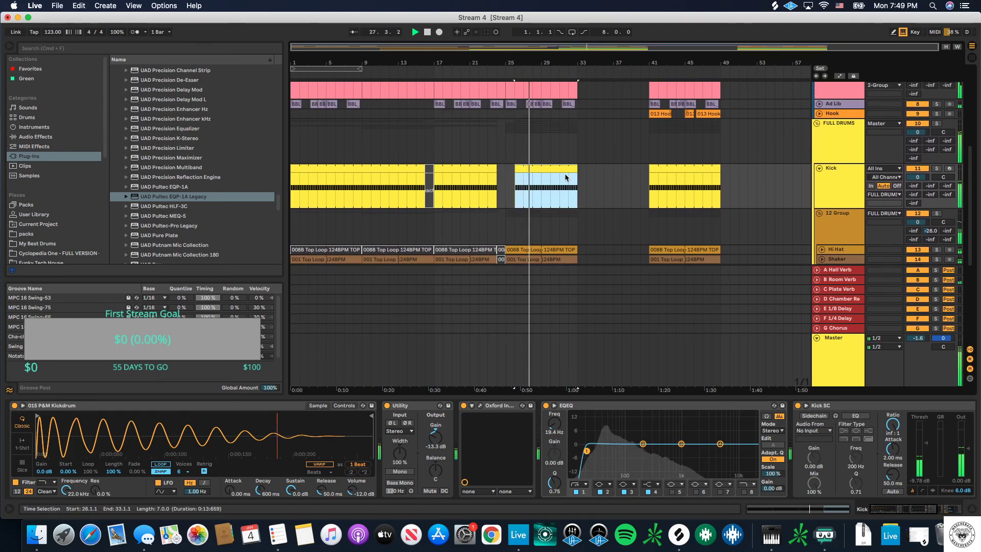
pyautogui.moveTo(514, 170); pyautogui.dragTo(509, 169)
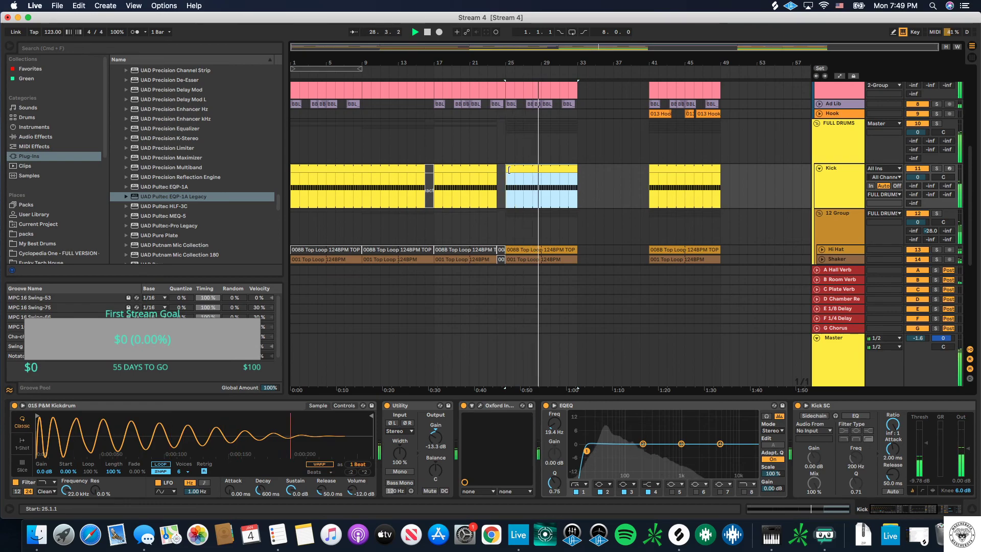
# Step: Move the loop range to bars 25–33 and duplicate that time across all tracks
pyautogui.scroll(-6, 517, 168)
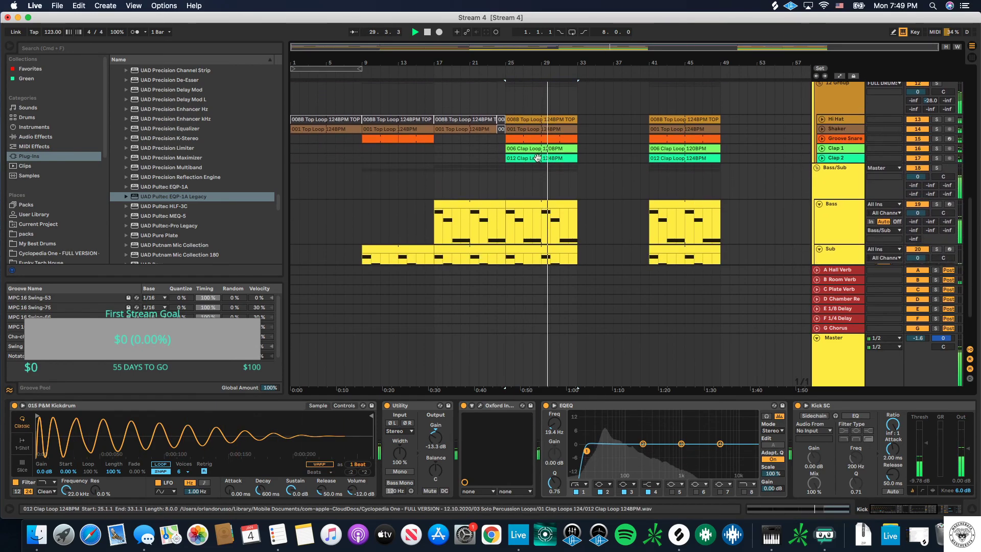
pyautogui.scroll(6, 561, 164)
pyautogui.scroll(4, 584, 172)
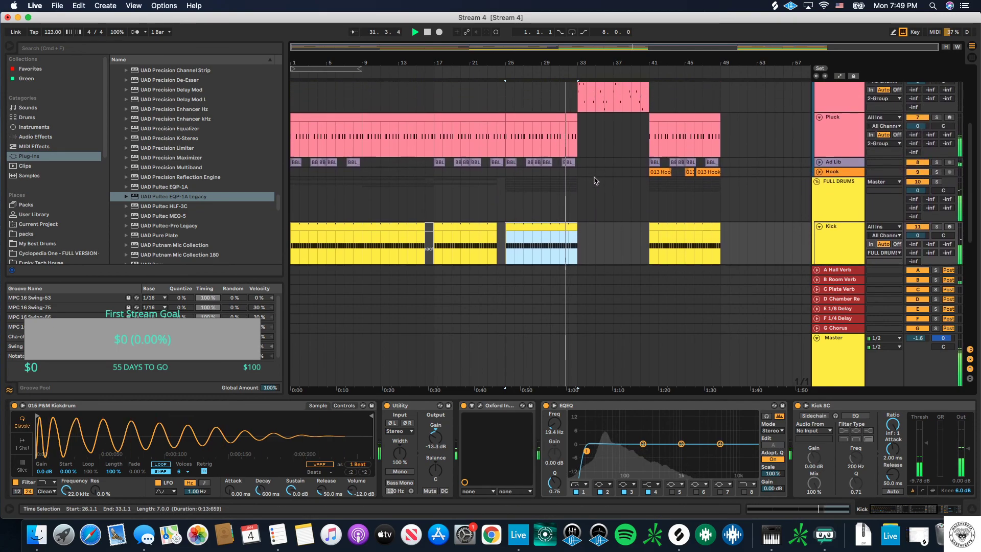
pyautogui.scroll(1, 594, 180)
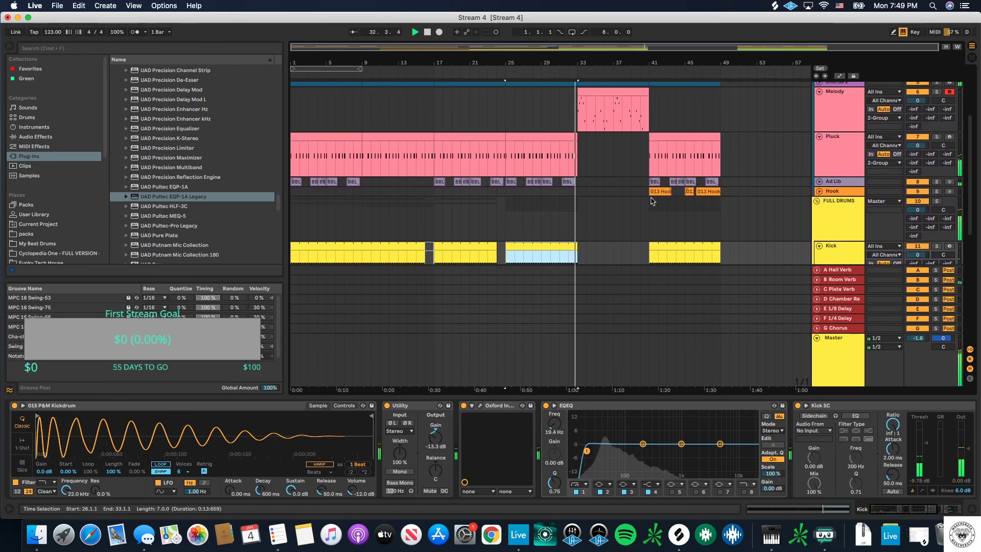
pyautogui.scroll(-5, 659, 201)
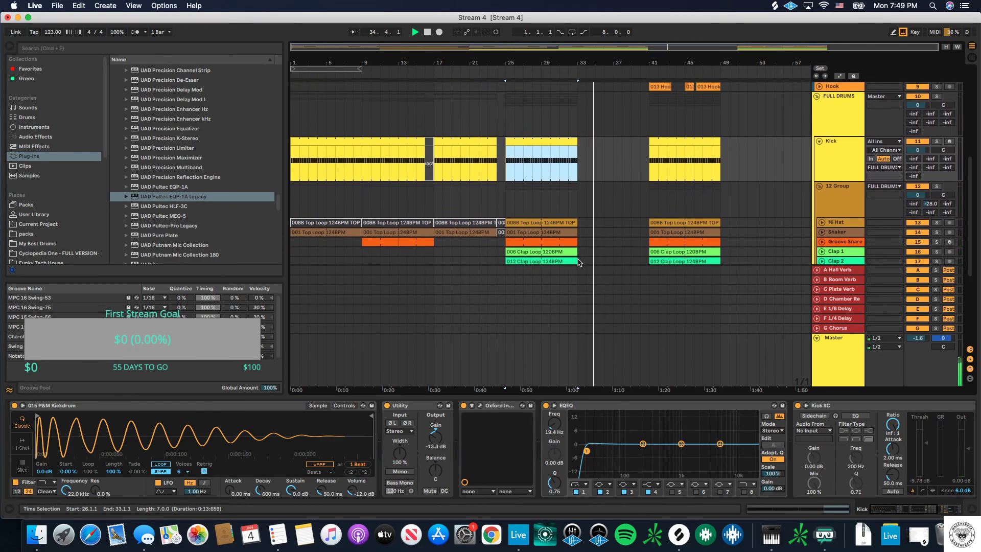
pyautogui.scroll(10, 556, 100)
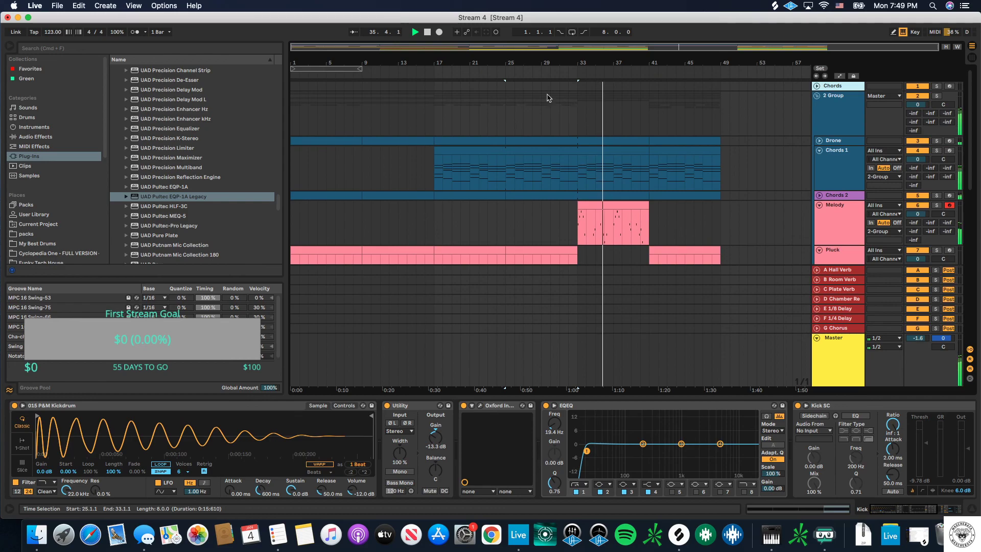
pyautogui.moveTo(332, 66); pyautogui.dragTo(556, 71)
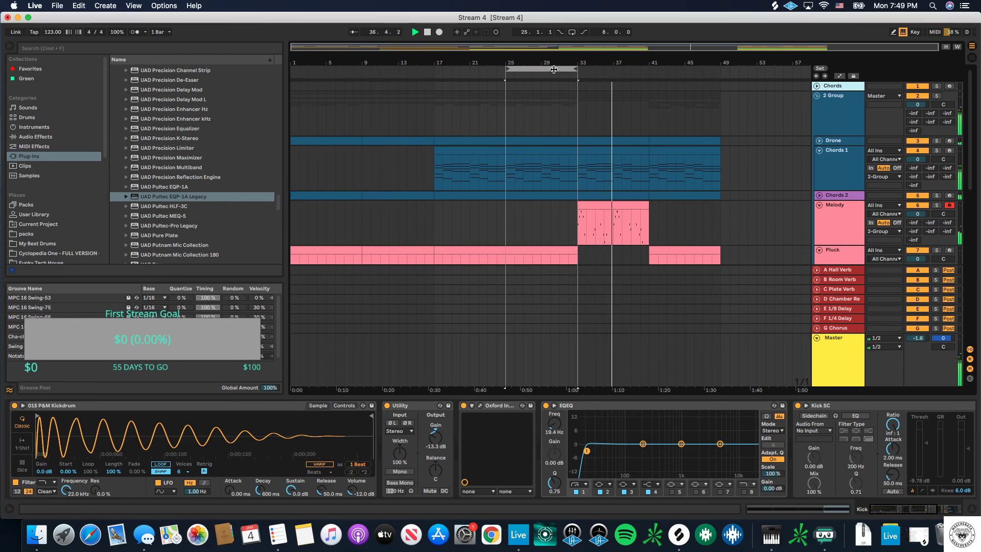
pyautogui.click(553, 69)
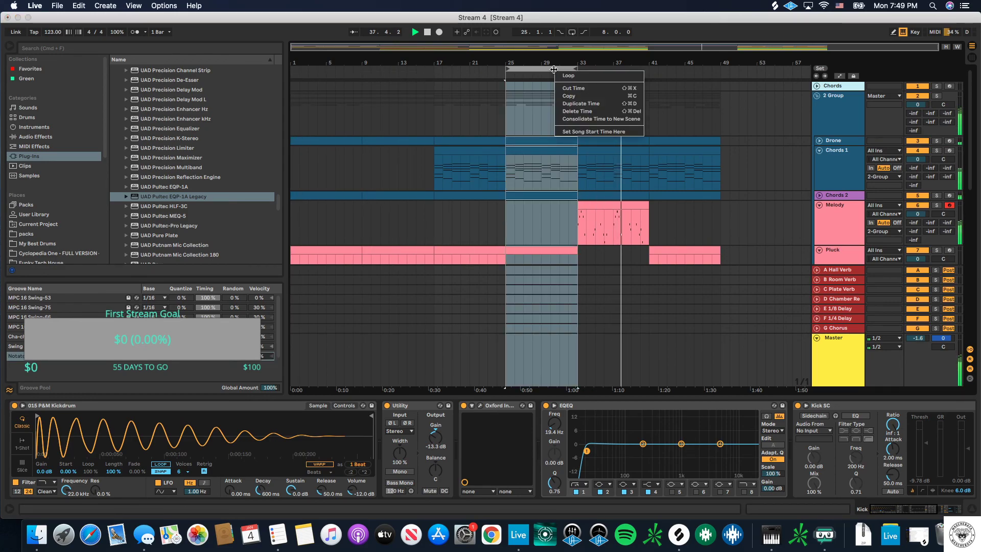
pyautogui.click(567, 102)
# Step: Trim the last half bar before bar 41 from the hi-hat, shaker, snare and clap clips and from the Kick clip
pyautogui.scroll(-10, 617, 131)
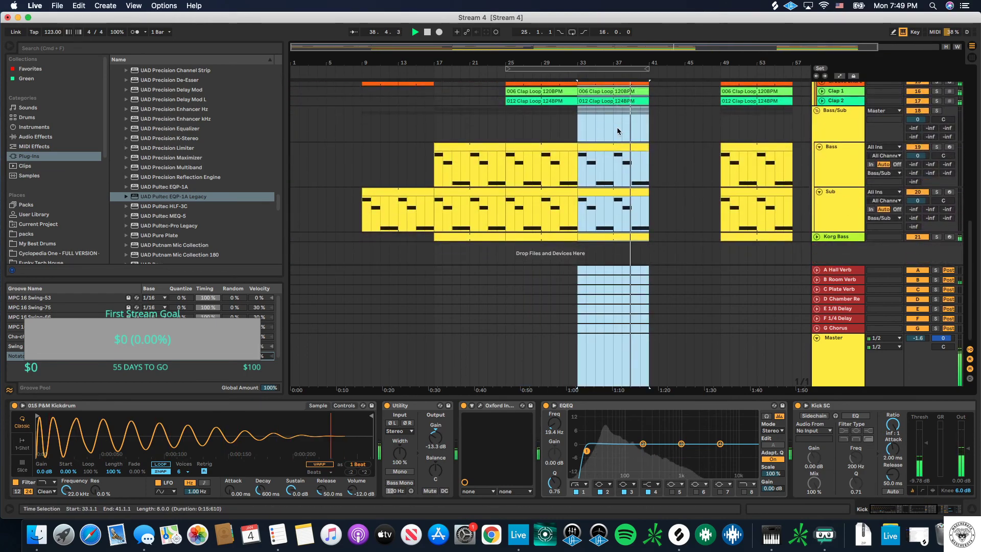
pyautogui.press('-')
pyautogui.scroll(9, 617, 131)
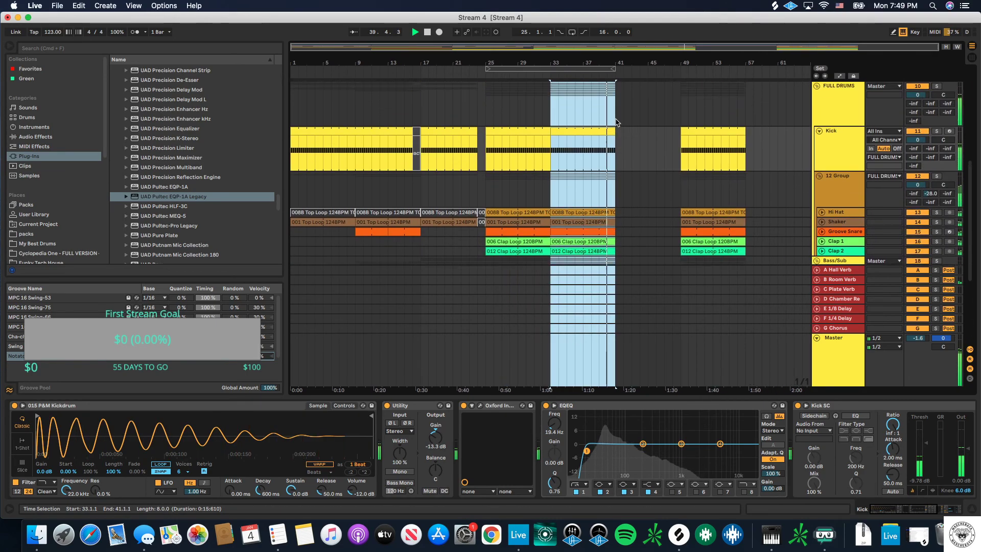
pyautogui.scroll(-10, 642, 156)
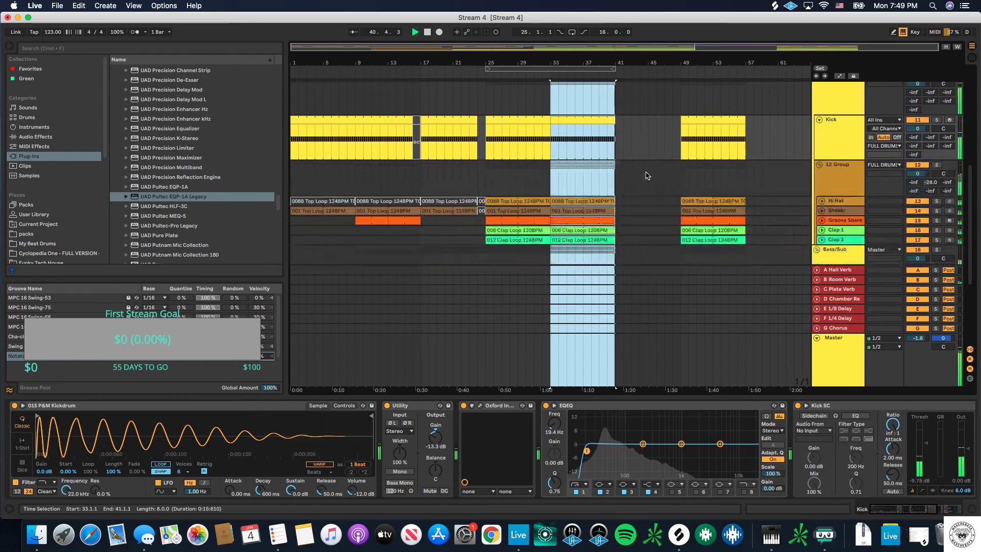
pyautogui.scroll(5, 641, 172)
pyautogui.click(612, 215)
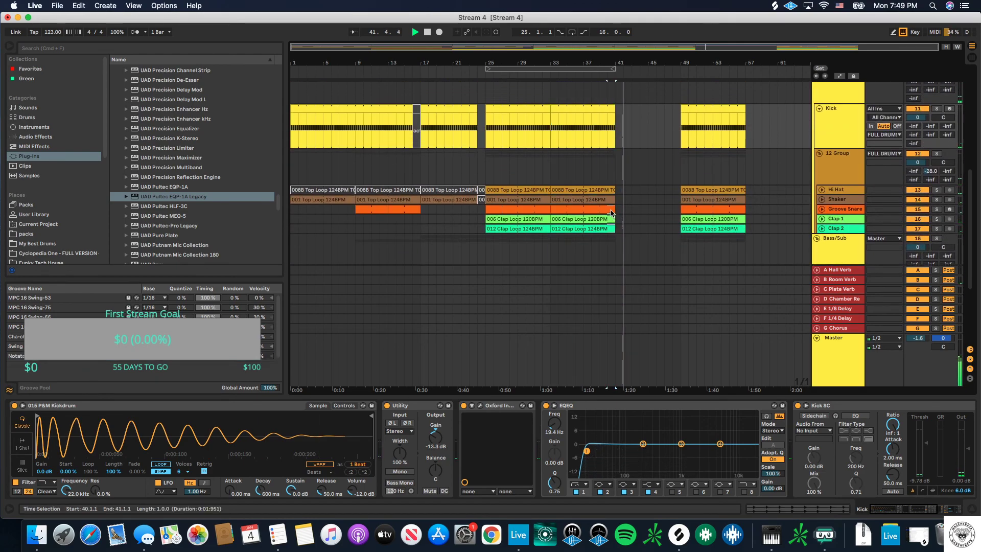
pyautogui.click(611, 192)
pyautogui.press('+')
pyautogui.press('+')
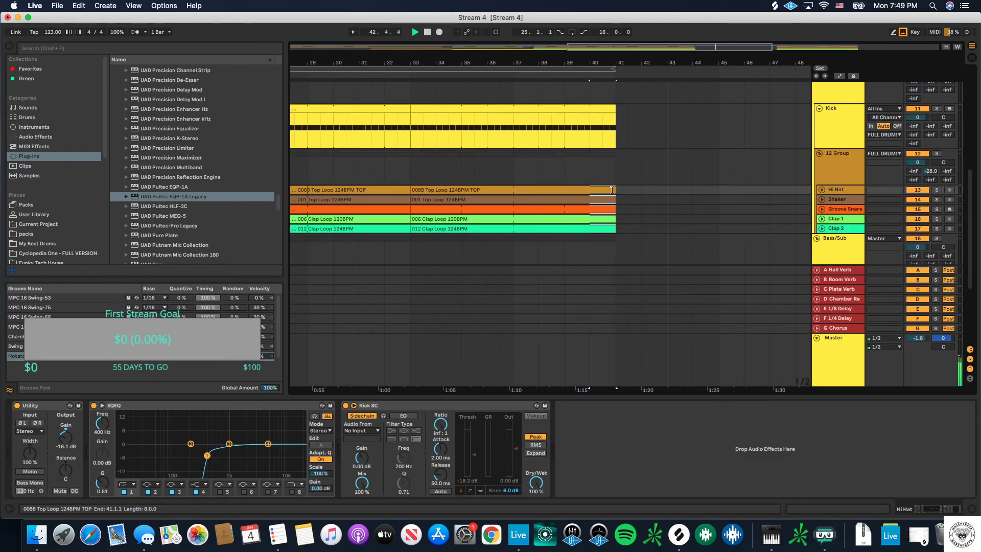
pyautogui.moveTo(610, 190); pyautogui.dragTo(600, 190)
pyautogui.moveTo(611, 108); pyautogui.dragTo(600, 108)
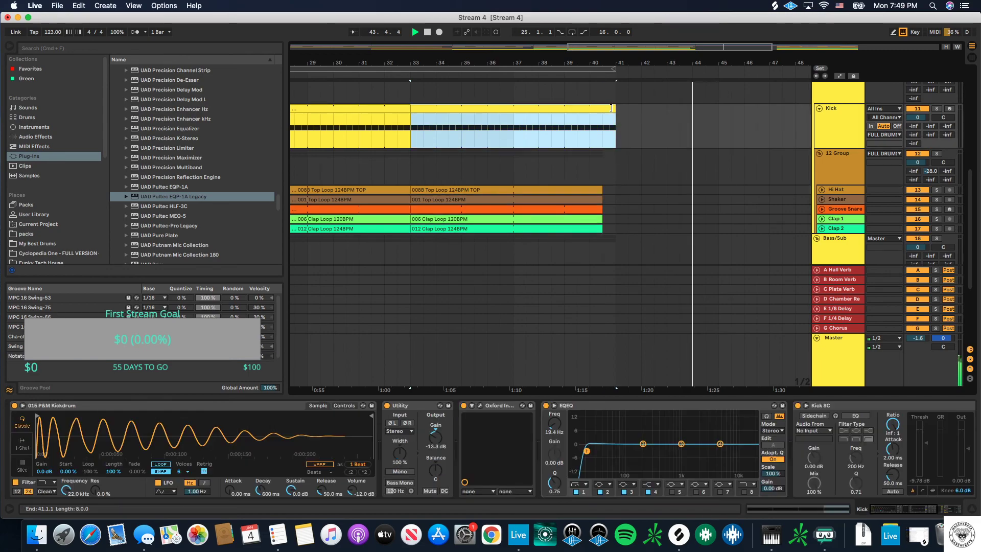
# Step: Set the loop range to bars 49–57 and stop playback
pyautogui.scroll(-5, 614, 145)
pyautogui.scroll(4, 615, 149)
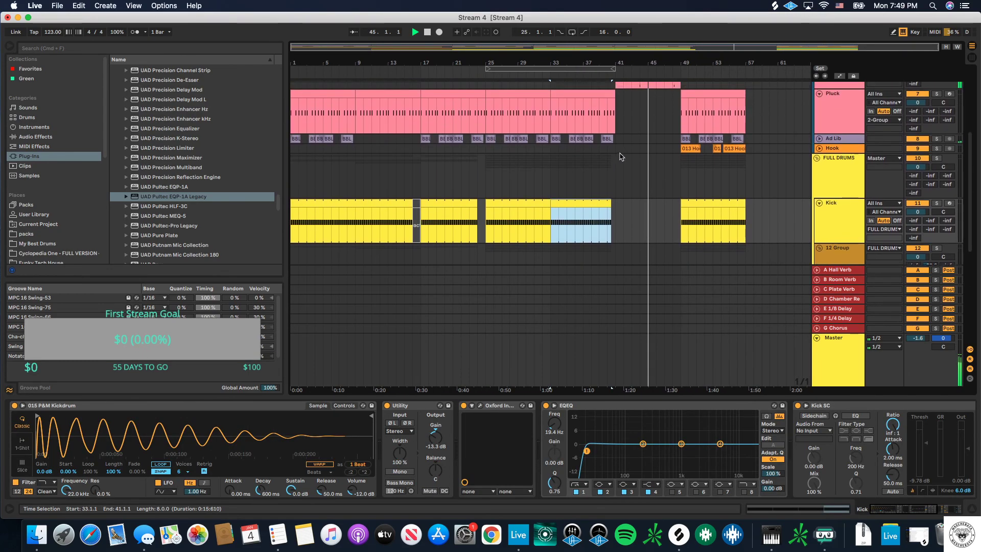
pyautogui.scroll(2, 620, 156)
pyautogui.scroll(-6, 623, 154)
pyautogui.scroll(-2, 645, 134)
pyautogui.scroll(6, 645, 134)
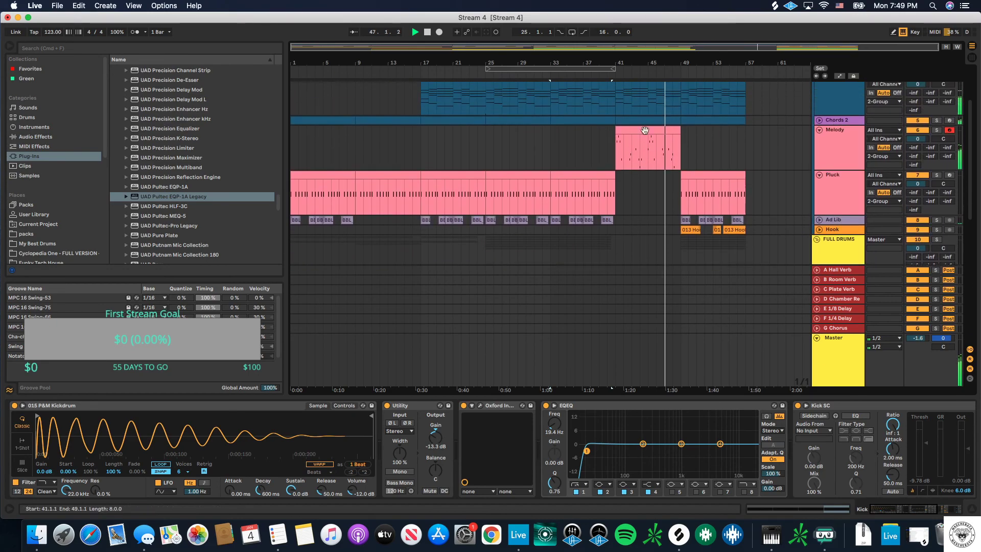
pyautogui.scroll(3, 645, 134)
pyautogui.moveTo(580, 68); pyautogui.dragTo(744, 69)
pyautogui.press('space')
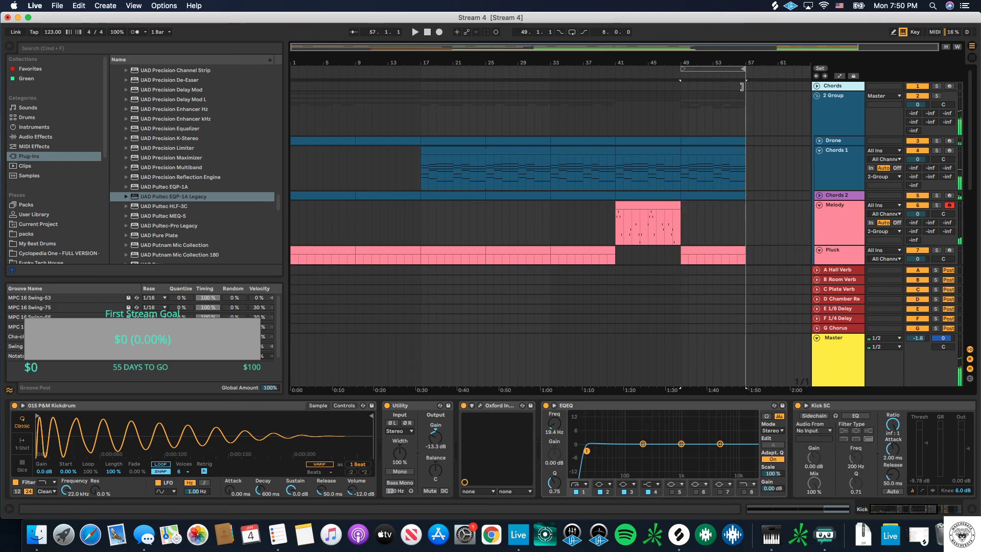
pyautogui.click(724, 71)
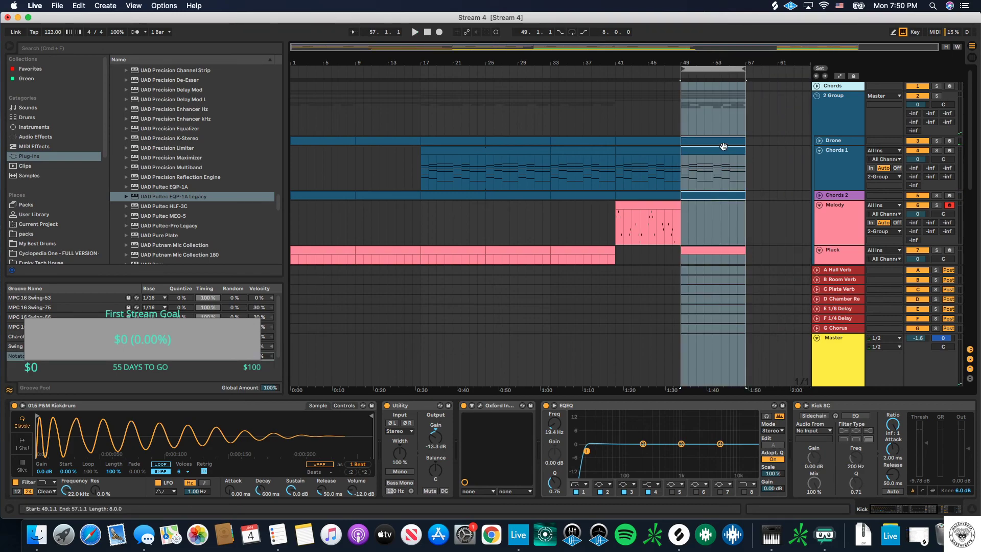
pyautogui.press('Right')
pyautogui.press('Right')
pyautogui.press('Left')
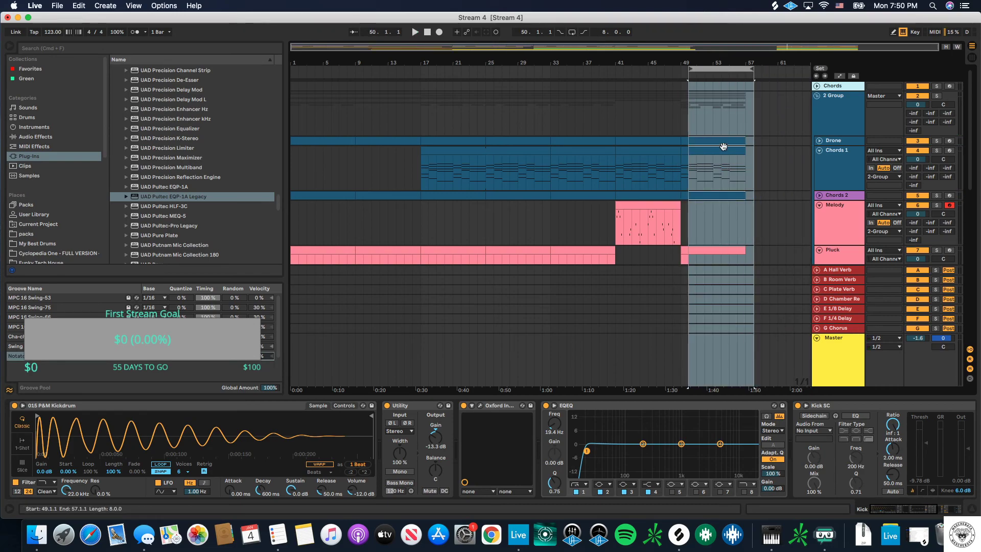
pyautogui.press('Left')
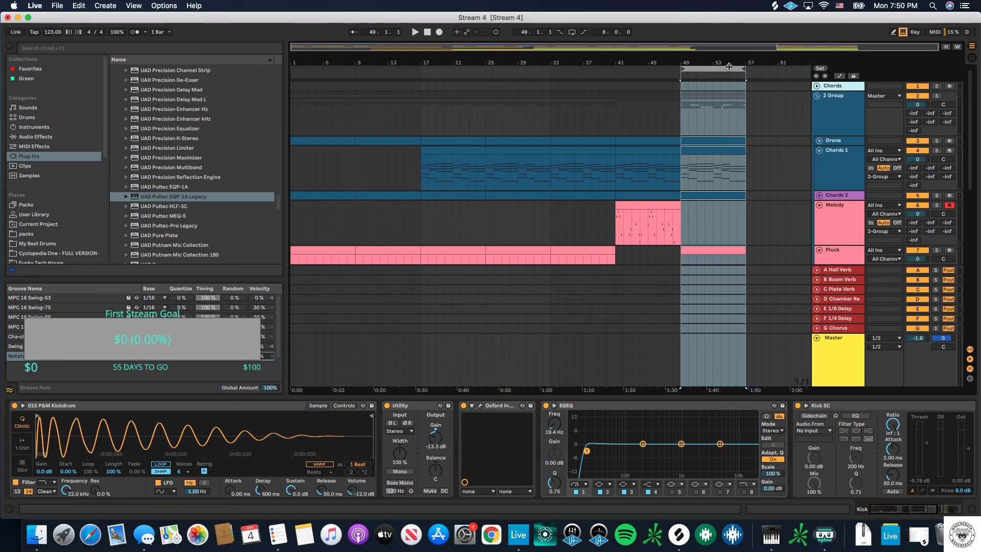
# Step: Try to shift the section at bars 49–57 on all tracks so it starts at bar 87
pyautogui.click(715, 136)
pyautogui.click(723, 72)
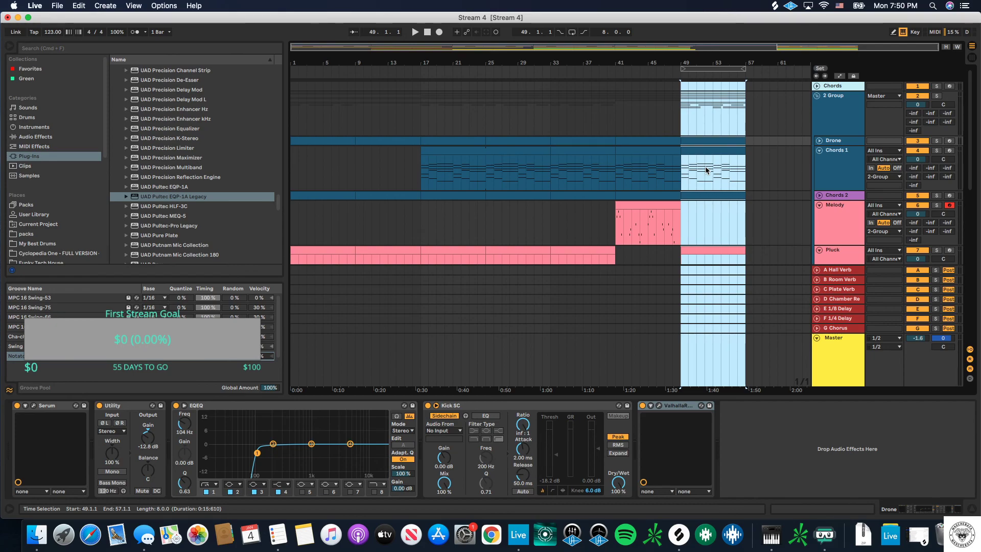
pyautogui.press('Right')
pyautogui.press('Right')
pyautogui.press('Right')
pyautogui.press('Right')
pyautogui.press('Right')
pyautogui.press('Right')
pyautogui.press('Right')
pyautogui.press('Right')
pyautogui.press('Right')
pyautogui.press('Right')
pyautogui.press('Right')
pyautogui.press('Right')
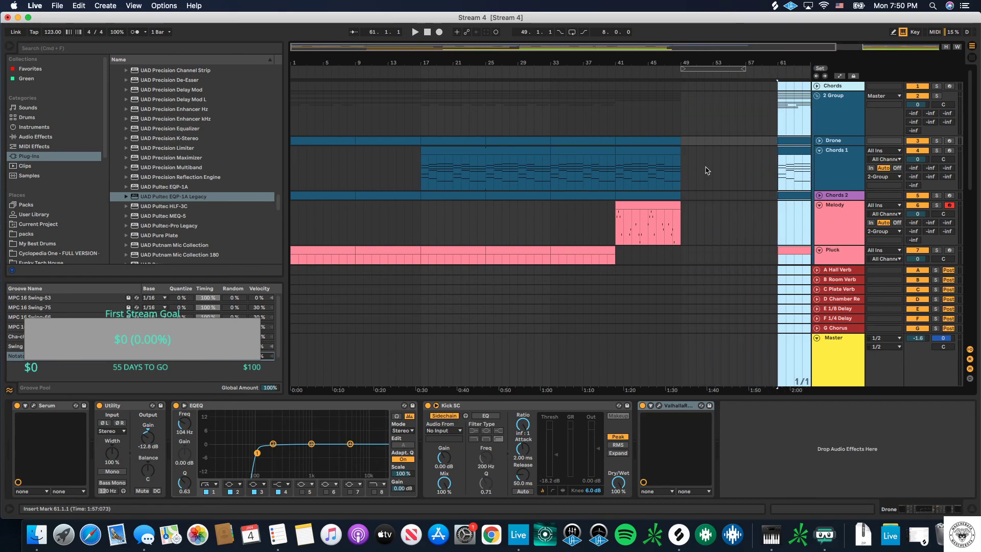
pyautogui.press('Right')
pyautogui.press('Right')
pyautogui.press('Right')
pyautogui.press('Right')
pyautogui.press('Right')
pyautogui.press('Right')
pyautogui.press('Right')
pyautogui.press('Right')
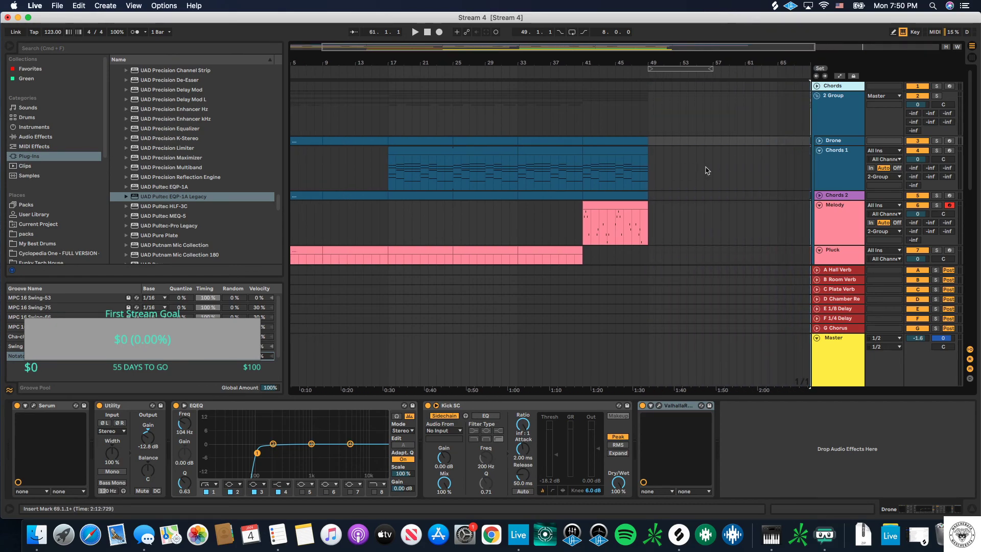
pyautogui.press('Right')
pyautogui.press('-')
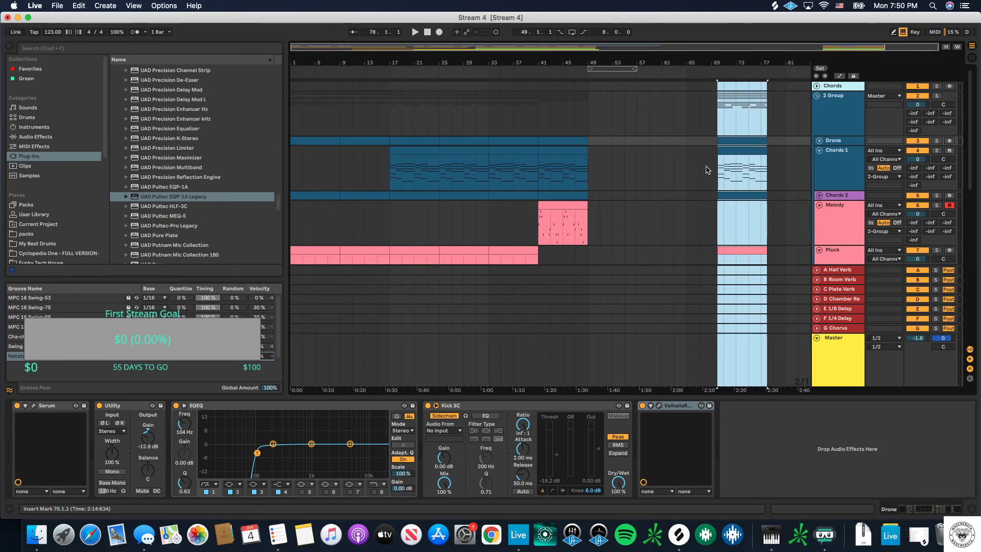
pyautogui.press('Right')
pyautogui.press('Right')
pyautogui.press('Right')
pyautogui.press('Right')
pyautogui.press('Right')
pyautogui.press('Right')
pyautogui.press('Right')
pyautogui.press('Right')
pyautogui.press('Right')
pyautogui.press('Right')
pyautogui.press('Right')
pyautogui.press('Right')
pyautogui.press('Right')
pyautogui.press('Right')
pyautogui.press('Right')
pyautogui.press('Right')
pyautogui.press('Right')
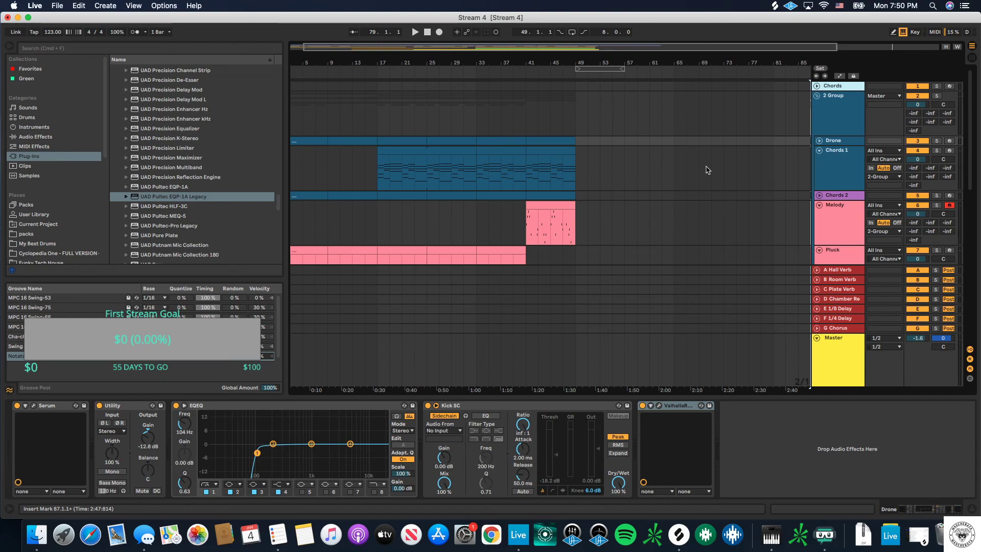
pyautogui.press('super+v')
pyautogui.press('Left')
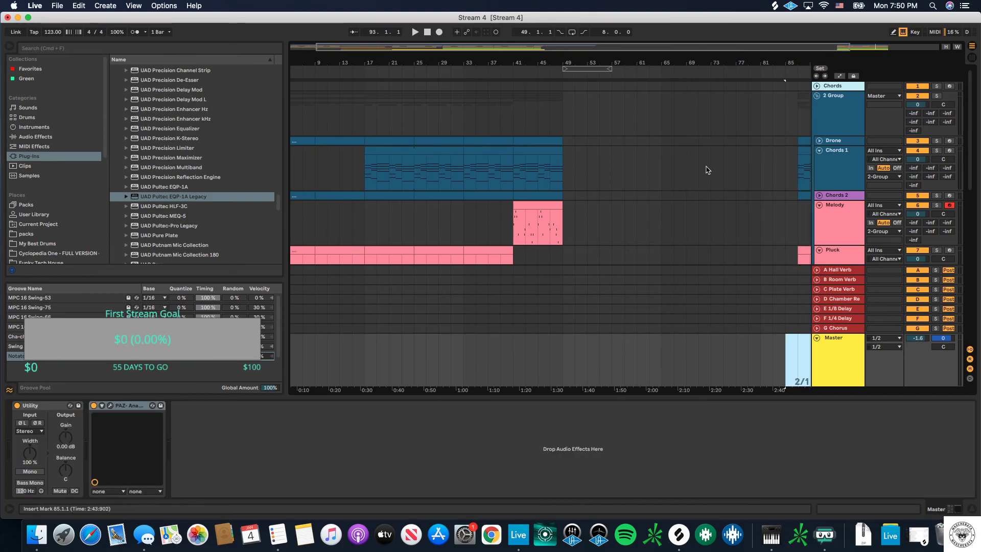
pyautogui.press('Right')
pyautogui.press('Right')
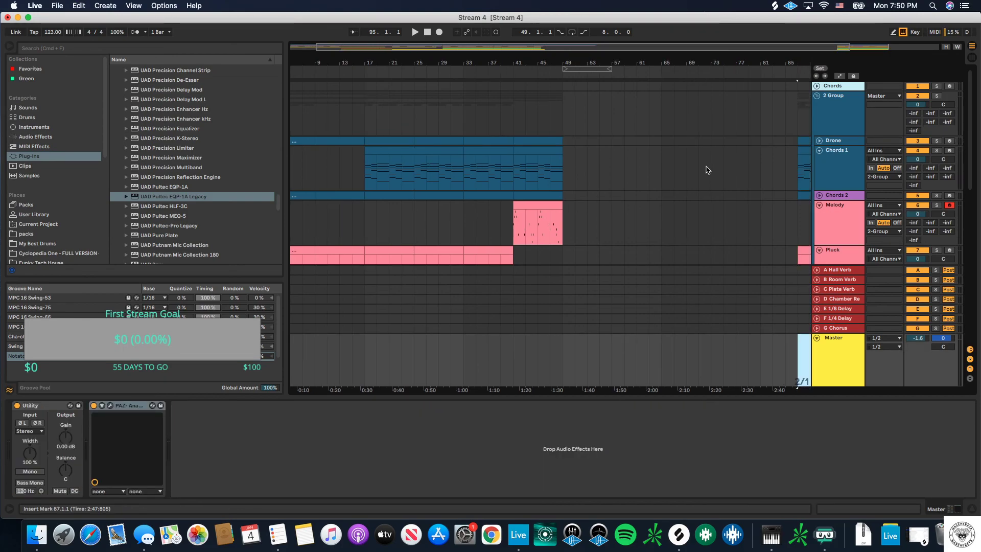
pyautogui.press('super+z')
pyautogui.press('super+z')
# Step: Move the last eight-bar section across all tracks to bars 81–89
pyautogui.press('Right')
pyautogui.press('Right')
pyautogui.press('Right')
pyautogui.press('Right')
pyautogui.press('Right')
pyautogui.press('Right')
pyautogui.press('Right')
pyautogui.press('Right')
pyautogui.press('Right')
pyautogui.press('Right')
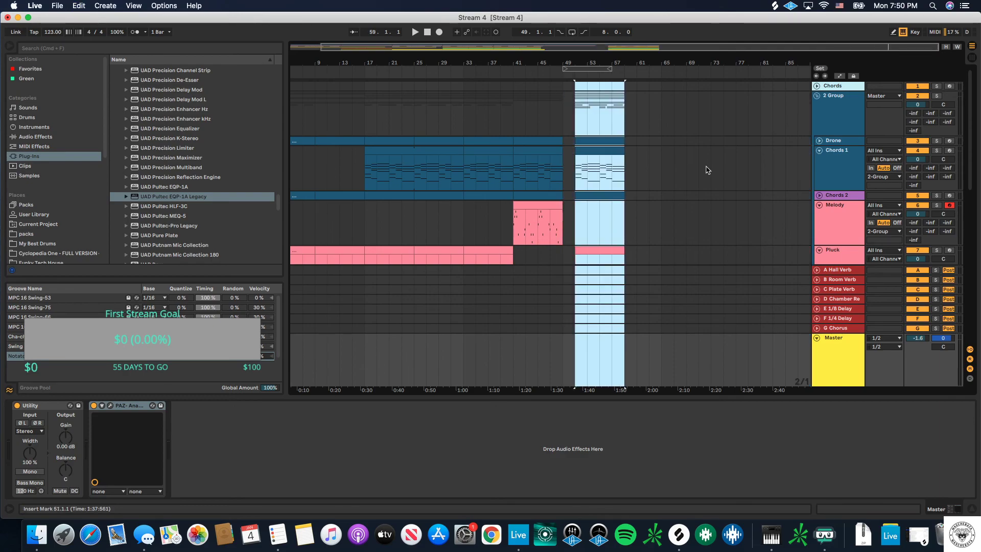
pyautogui.press('Right')
pyautogui.press('Right')
pyautogui.press('Right')
pyautogui.press('Right')
pyautogui.press('Right')
pyautogui.press('Right')
pyautogui.press('Right')
pyautogui.press('Right')
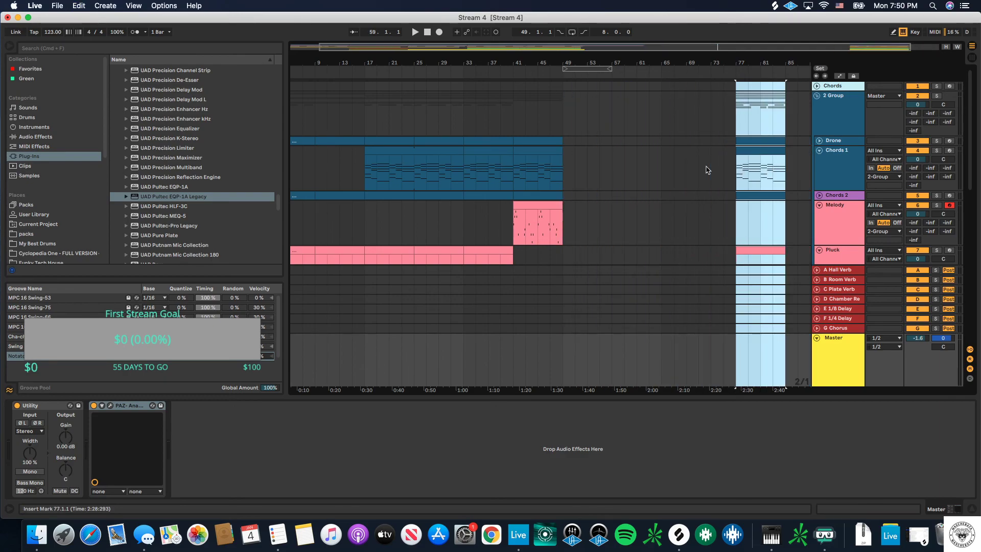
pyautogui.press('Left')
pyautogui.press('Left')
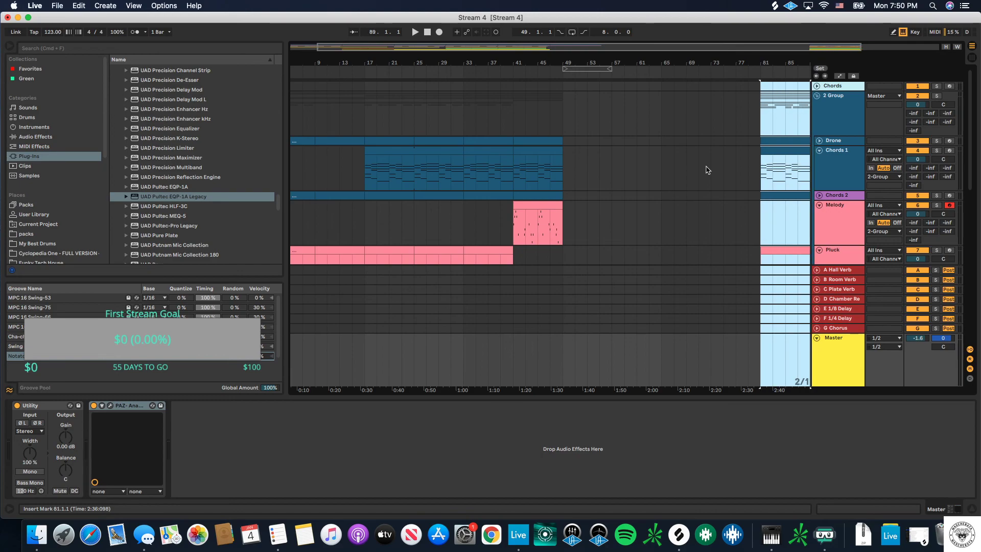
# Step: Play the arrangement from bar 1
pyautogui.press('-')
pyautogui.scroll(-10, 543, 209)
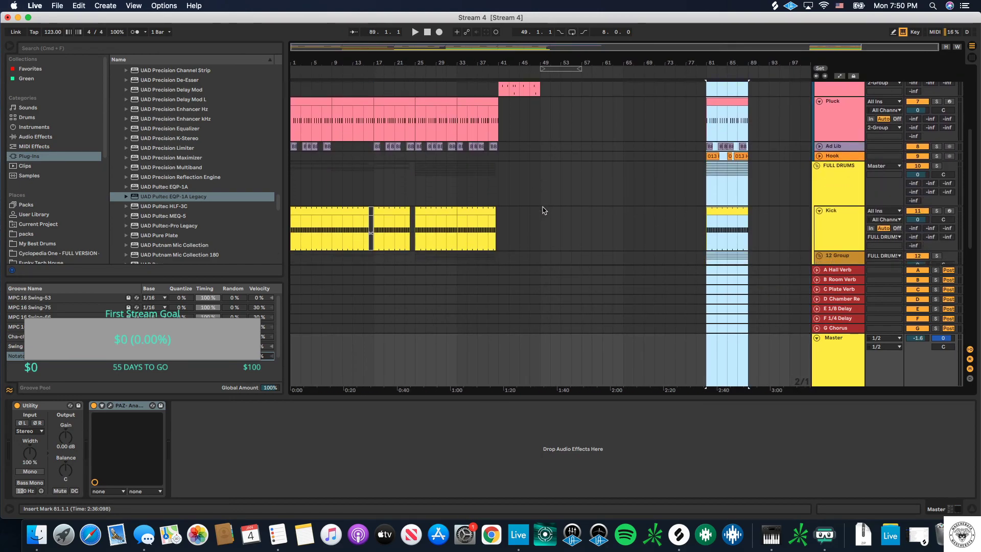
pyautogui.scroll(4, 544, 207)
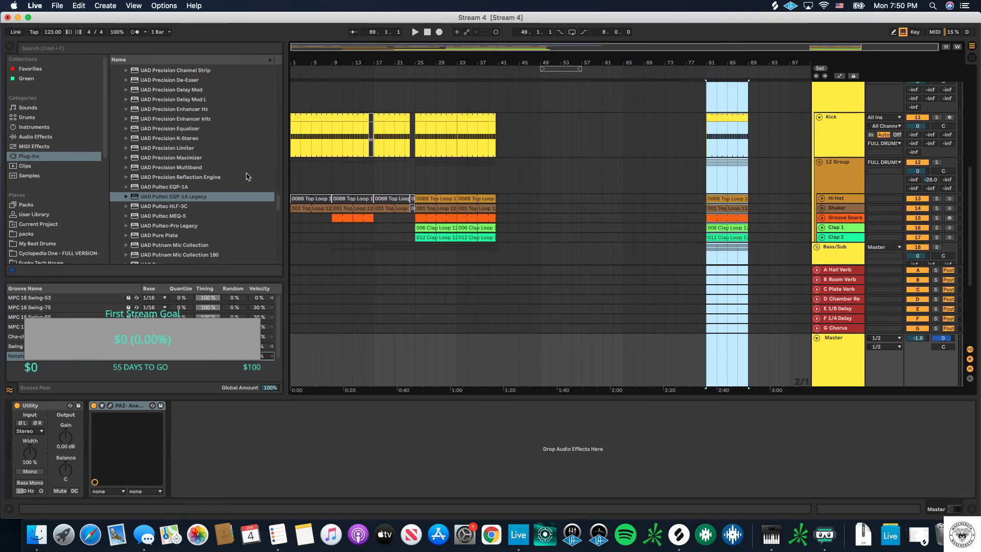
pyautogui.scroll(1, 276, 186)
pyautogui.click(291, 187)
pyautogui.press('space')
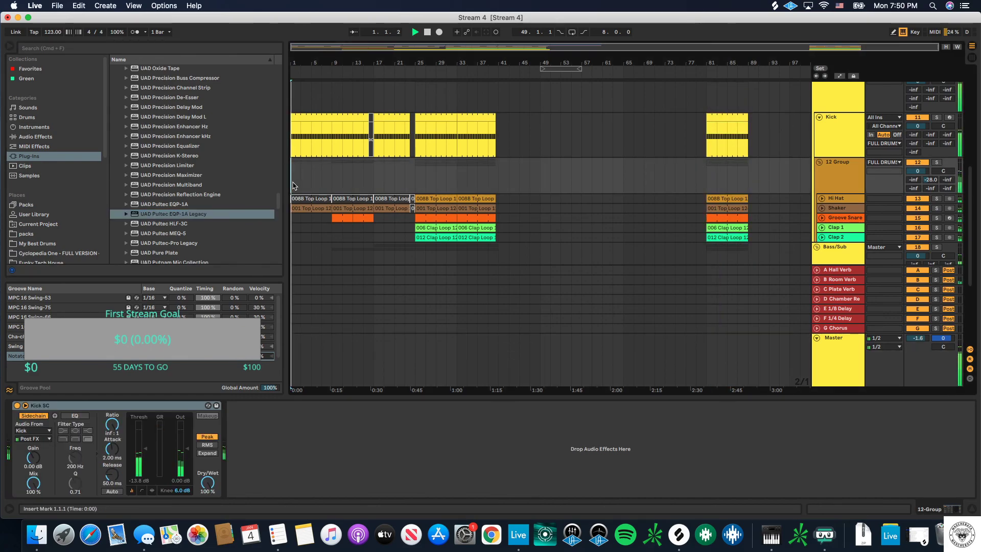
# Step: Deactivate the Chords 2 clip in bars 1–9
pyautogui.scroll(6, 330, 184)
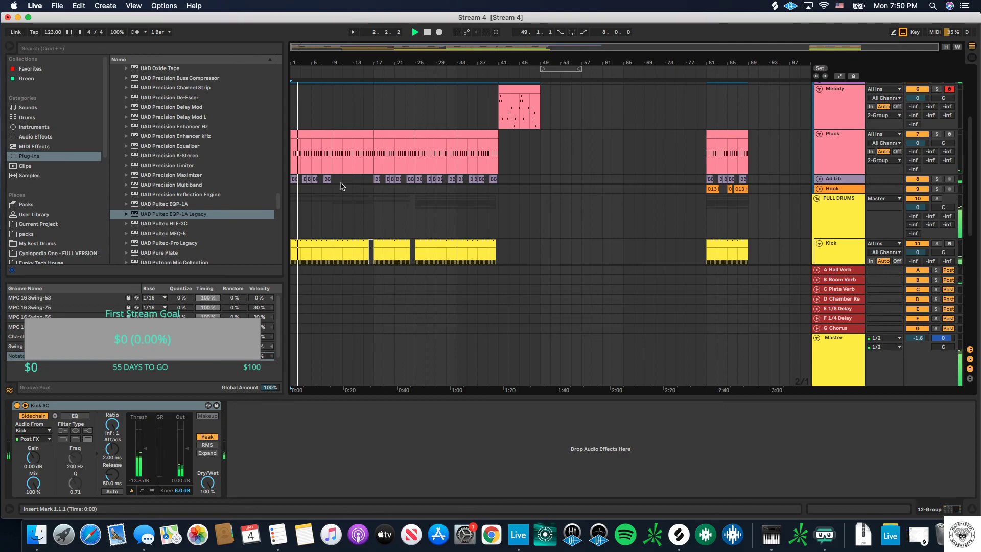
pyautogui.scroll(4, 340, 185)
pyautogui.scroll(3, 342, 187)
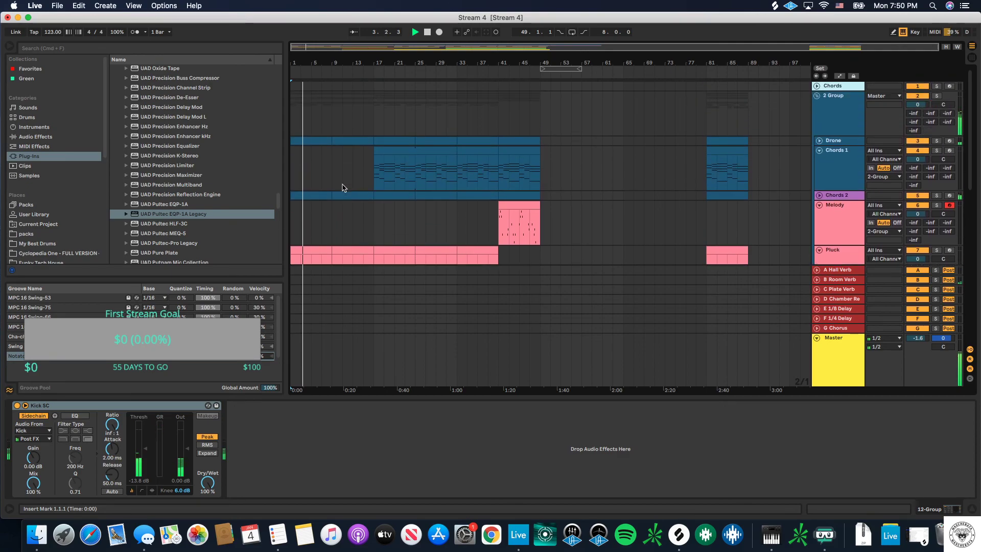
pyautogui.click(326, 195)
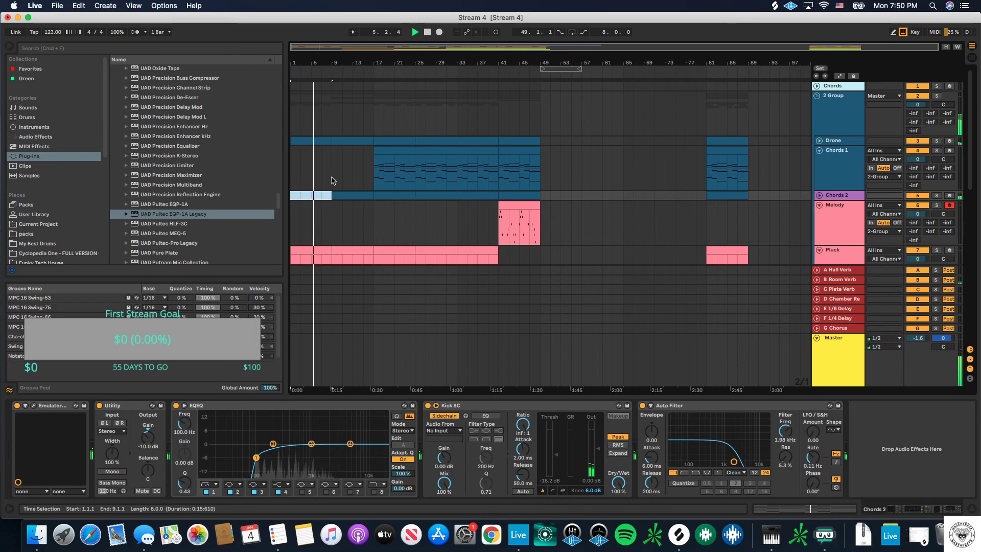
# Step: Extend the Chords 1 part back to bar 9 and clear the Chords 2 clip between bars 9 and 17
pyautogui.scroll(-5, 331, 179)
pyautogui.scroll(5, 334, 175)
pyautogui.click(331, 157)
pyautogui.moveTo(332, 191); pyautogui.dragTo(368, 194)
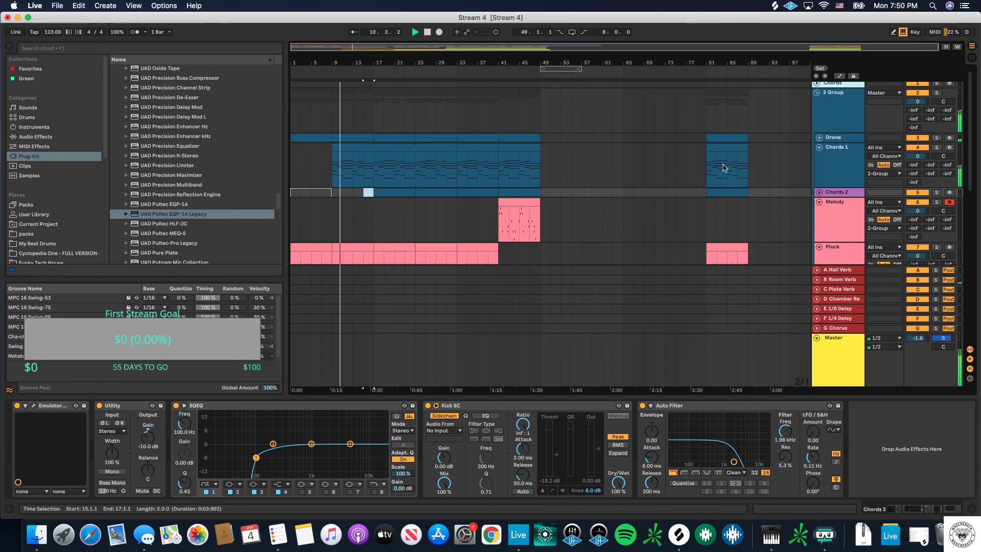
# Step: Show automation and draw a Utility Gain ramp on Chords 1, rising from -inf dB at bar 9 up to bar 17
pyautogui.click(848, 167)
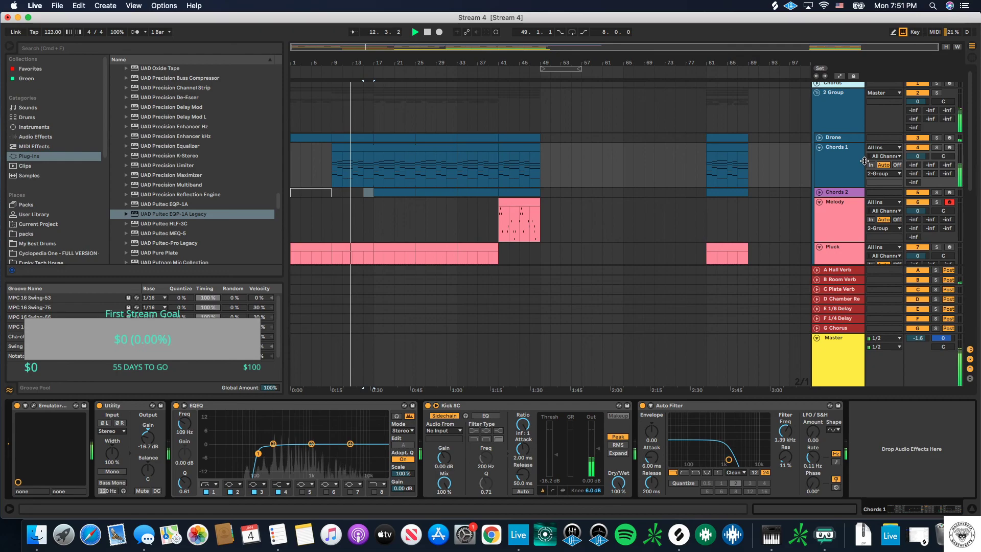
pyautogui.click(839, 76)
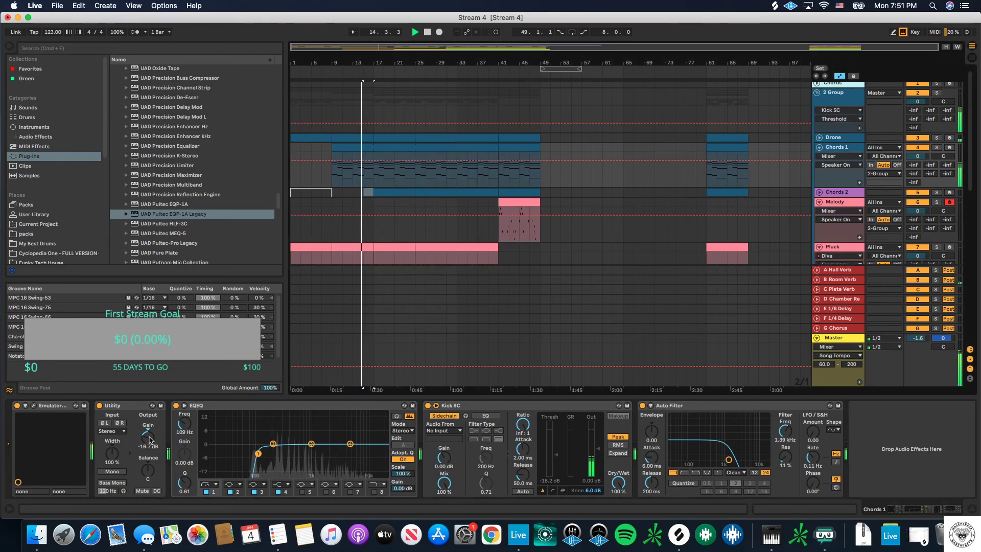
pyautogui.press('space')
pyautogui.click(835, 156)
pyautogui.click(835, 179)
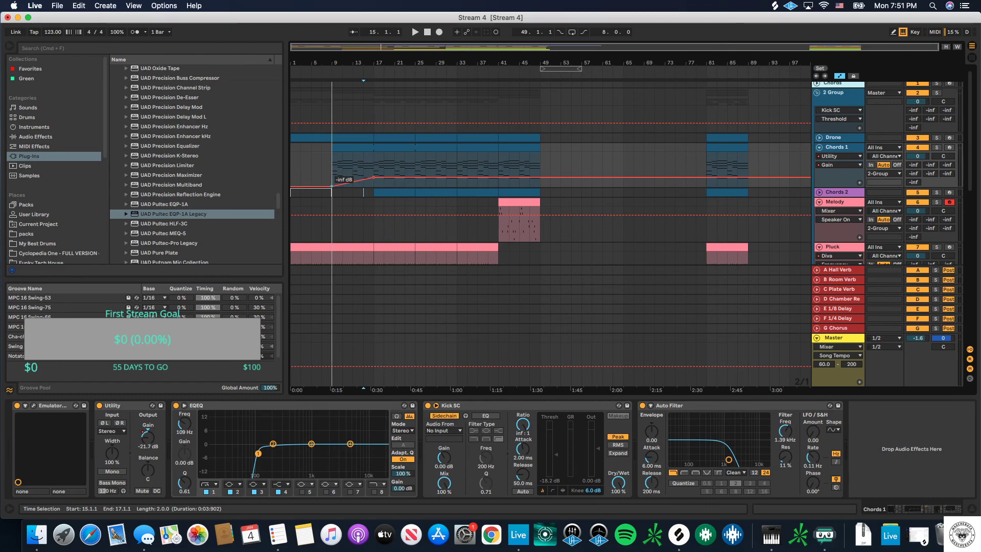
pyautogui.click(335, 178)
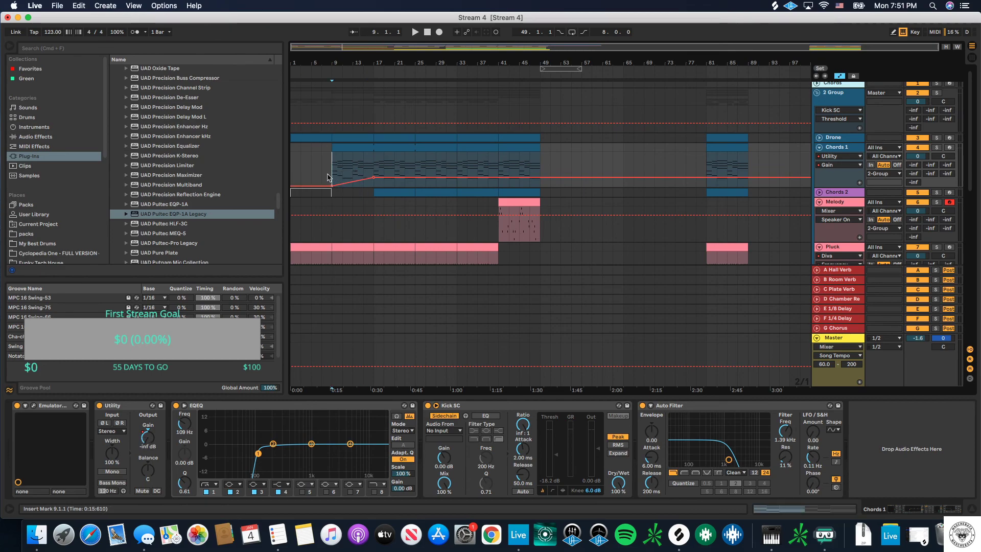
# Step: Add an EQ Eight at the end of the FULL DRUMS group's device chain
pyautogui.scroll(-8, 293, 181)
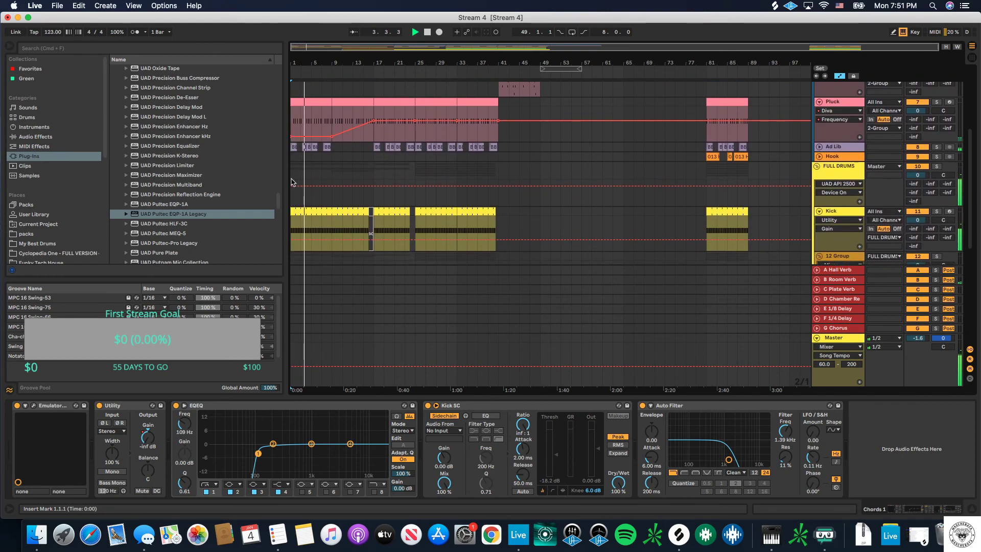
pyautogui.scroll(-5, 293, 181)
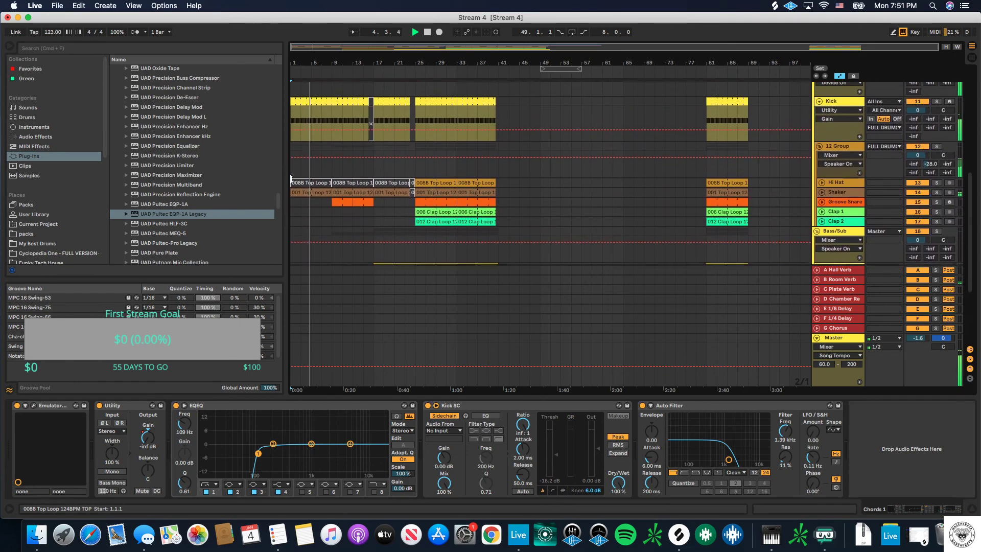
pyautogui.click(822, 124)
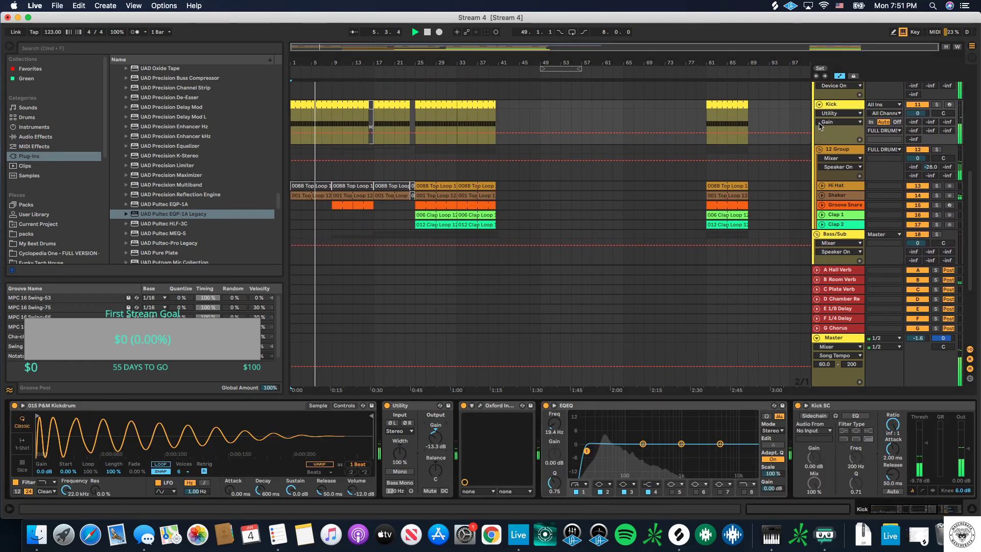
pyautogui.scroll(3, 795, 228)
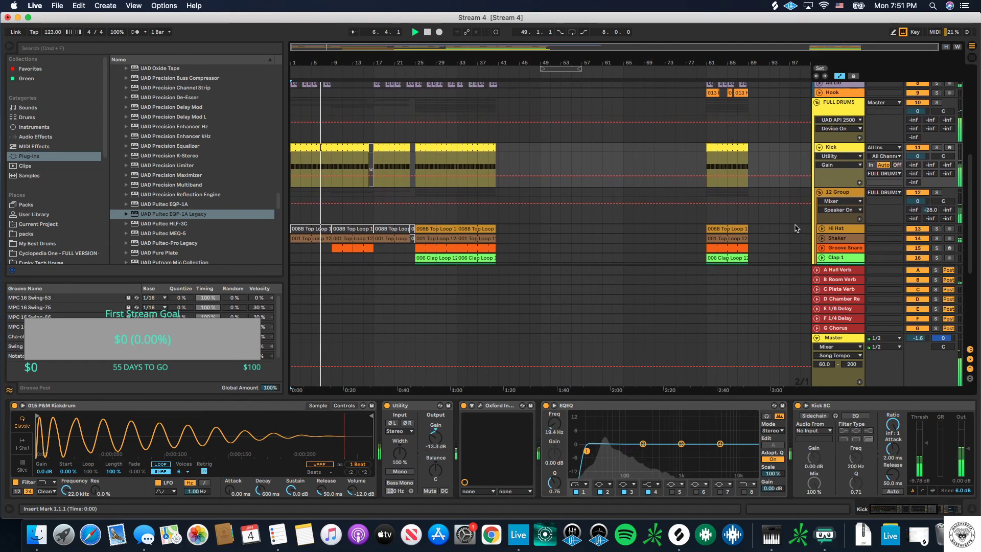
pyautogui.doubleClick(840, 106)
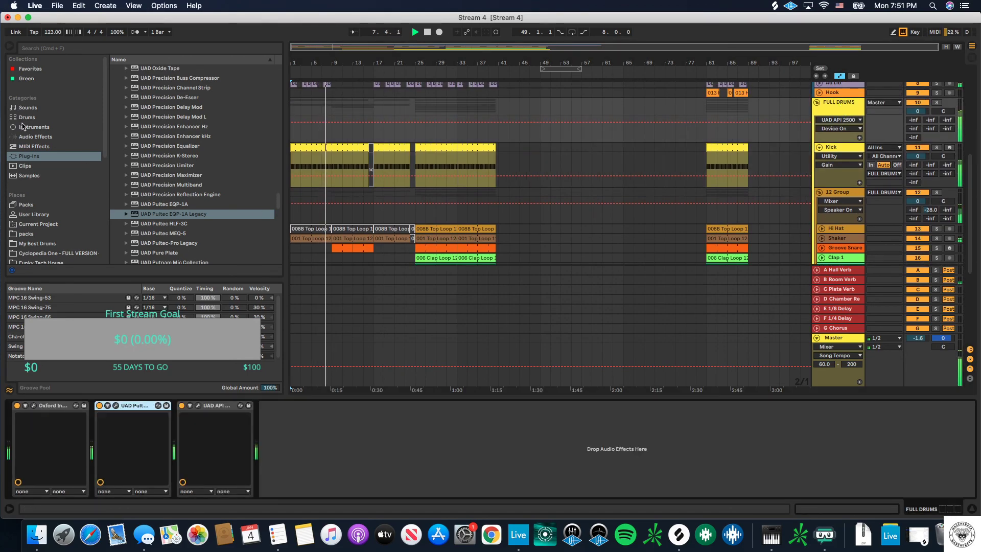
pyautogui.click(44, 139)
pyautogui.moveTo(136, 168); pyautogui.dragTo(346, 469)
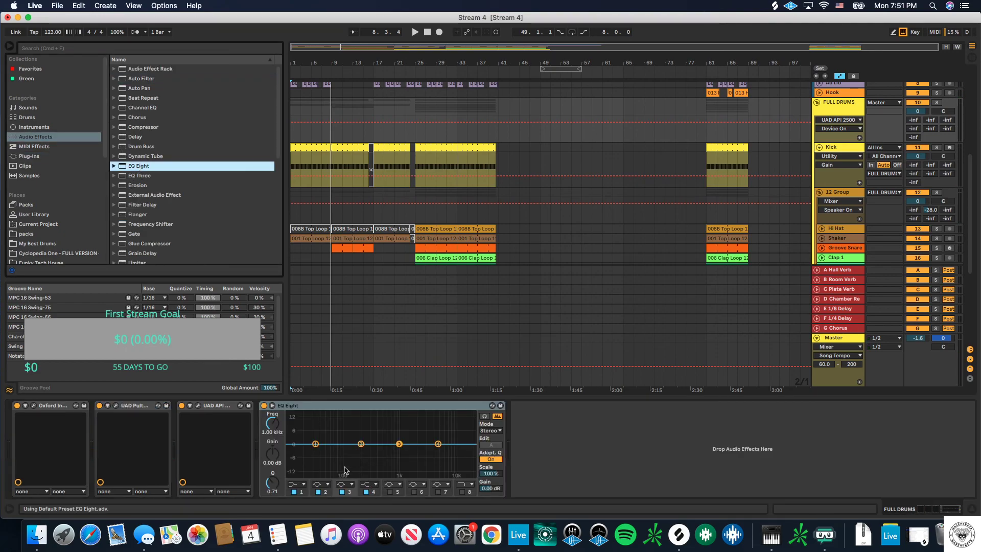
# Step: Change band 1 of the FULL DRUMS EQ Eight to a low-cut filter and raise its frequency to about 267 Hz
pyautogui.click(304, 484)
pyautogui.click(304, 501)
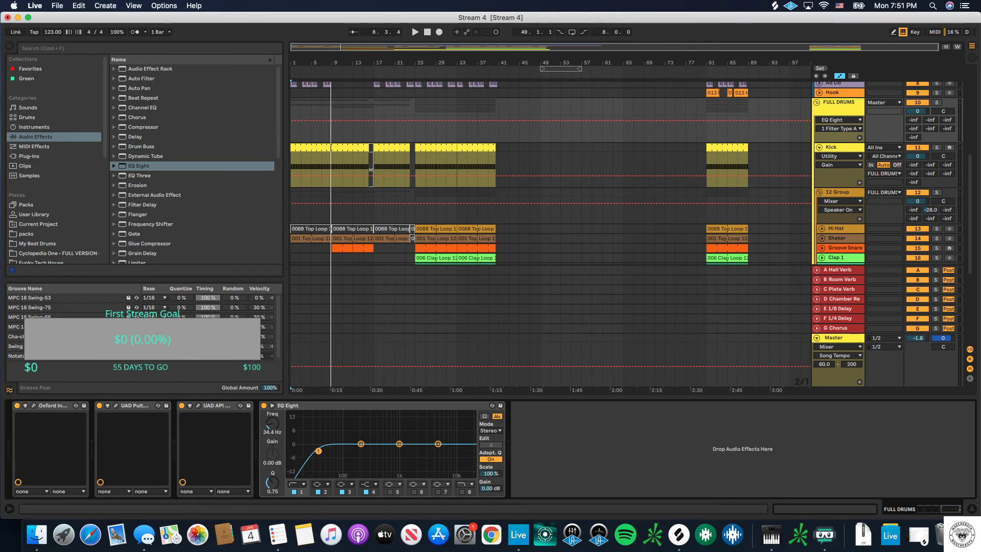
pyautogui.moveTo(342, 450); pyautogui.dragTo(366, 450)
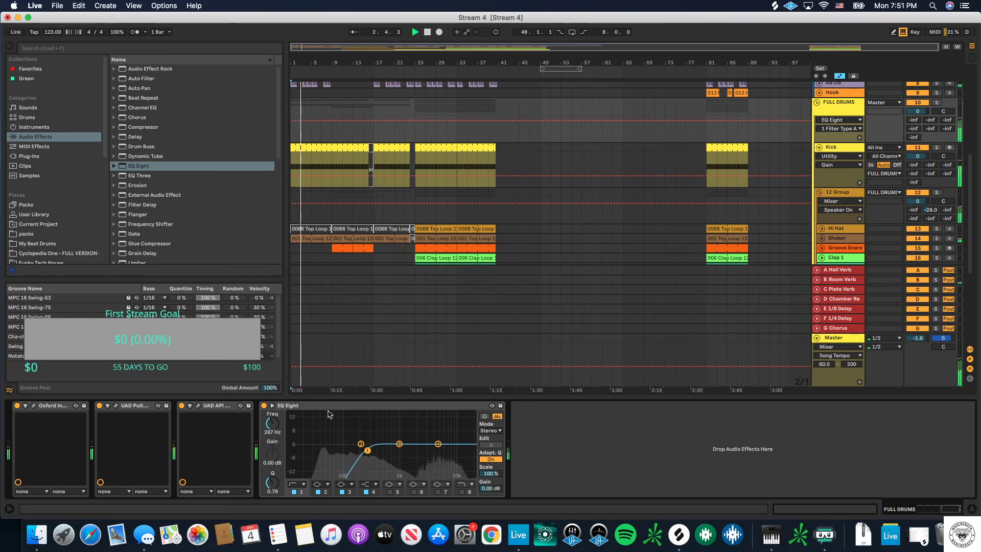
# Step: Automate the FULL DRUMS EQ Eight's 1 Frequency A, sweeping down from 267 Hz at bar 9 to about 12 Hz at bar 17
pyautogui.scroll(3, 563, 187)
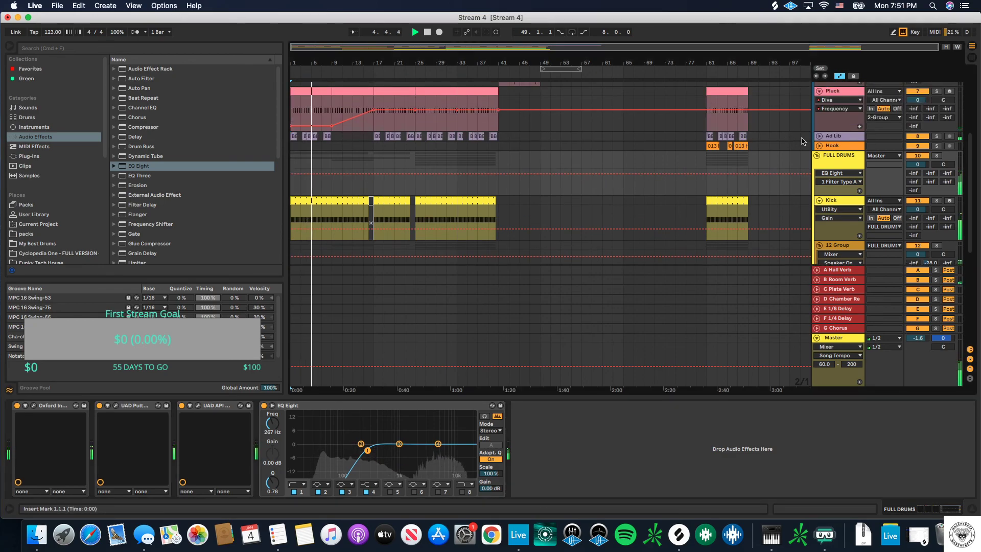
pyautogui.click(835, 158)
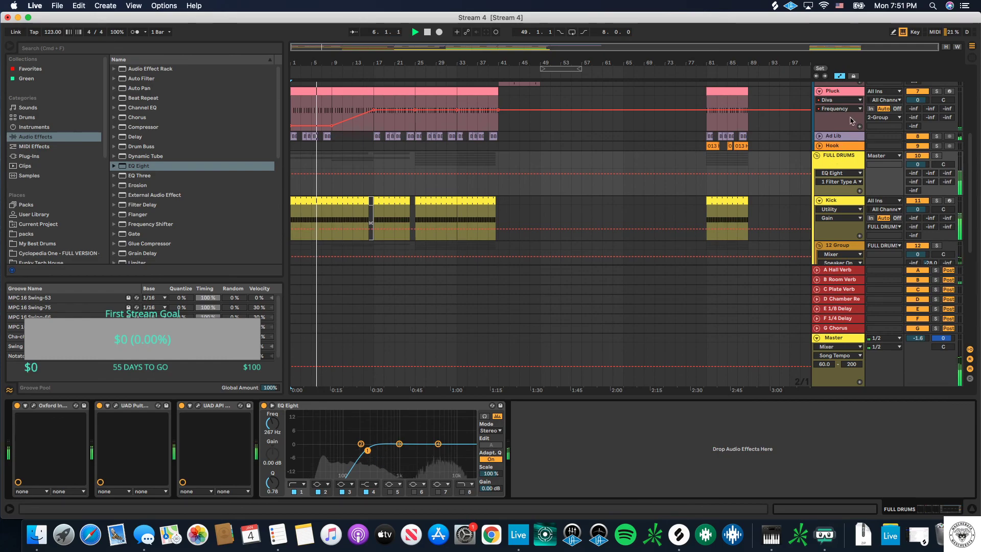
pyautogui.click(836, 182)
pyautogui.click(838, 233)
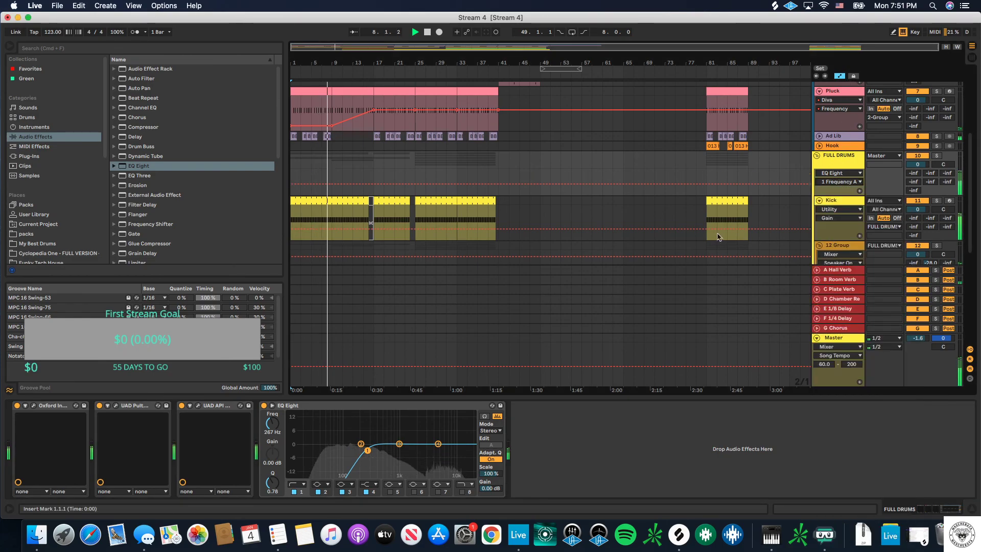
pyautogui.click(335, 184)
pyautogui.moveTo(374, 184)
pyautogui.mouseDown()
pyautogui.moveTo(373, 172)
pyautogui.moveTo(373, 195)
pyautogui.mouseUp()
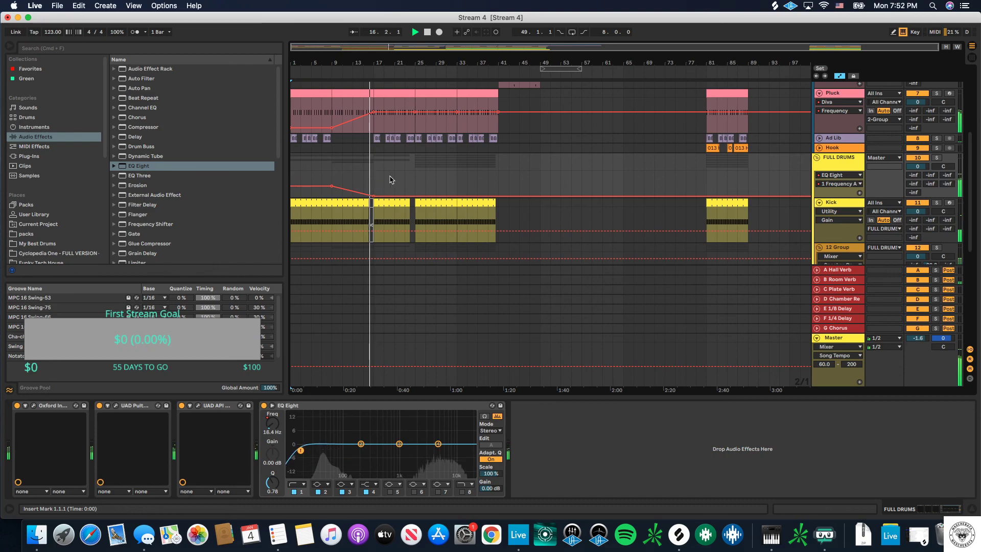
# Step: Check the arrangement during playback, from the chord tracks down through the drums to the bass tracks, and hide the automation lanes
pyautogui.scroll(-5, 391, 181)
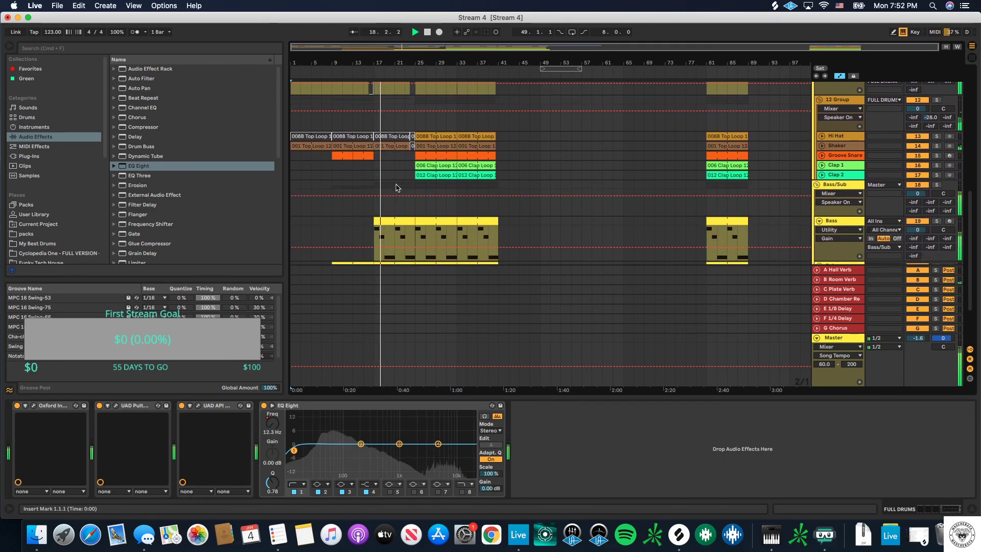
pyautogui.scroll(5, 396, 187)
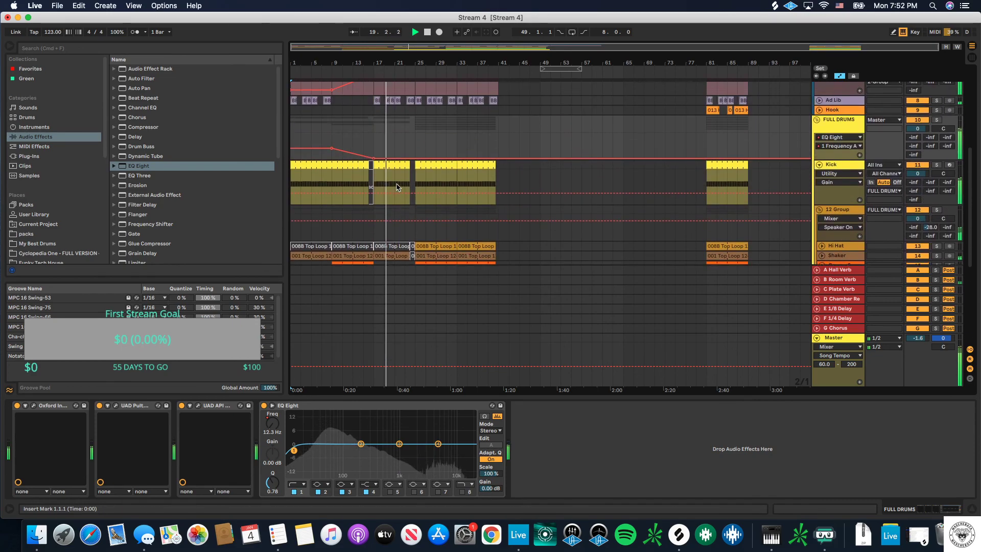
pyautogui.scroll(3, 404, 184)
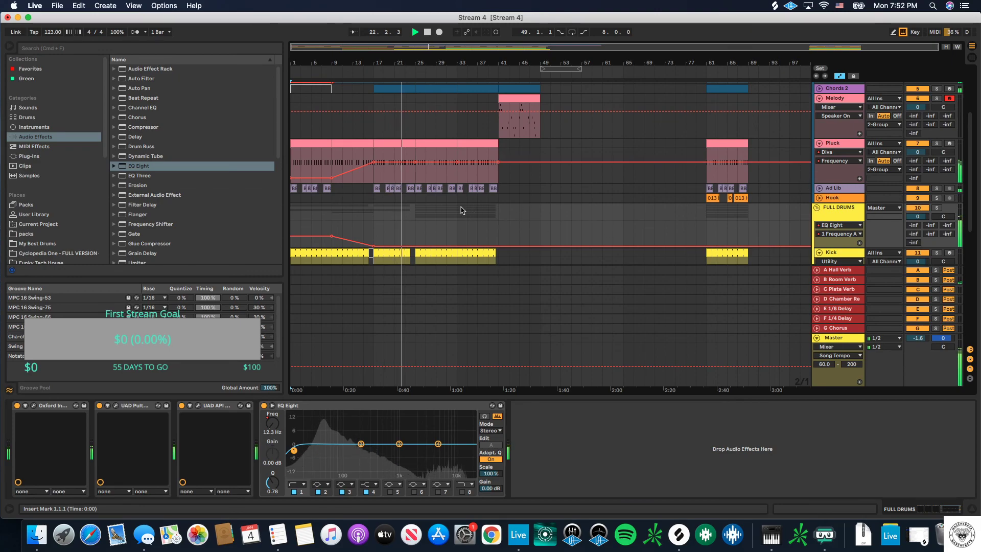
pyautogui.scroll(6, 461, 210)
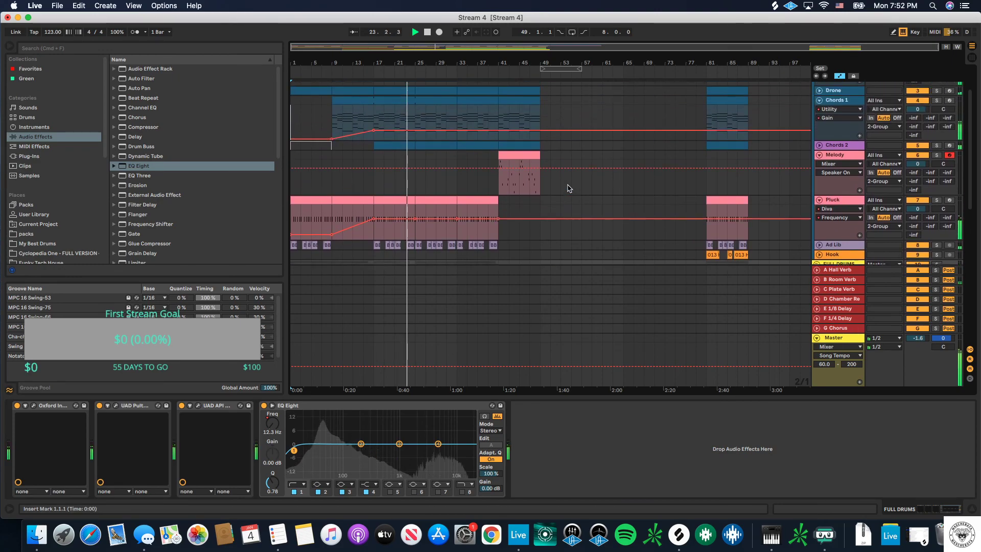
pyautogui.scroll(5, 567, 188)
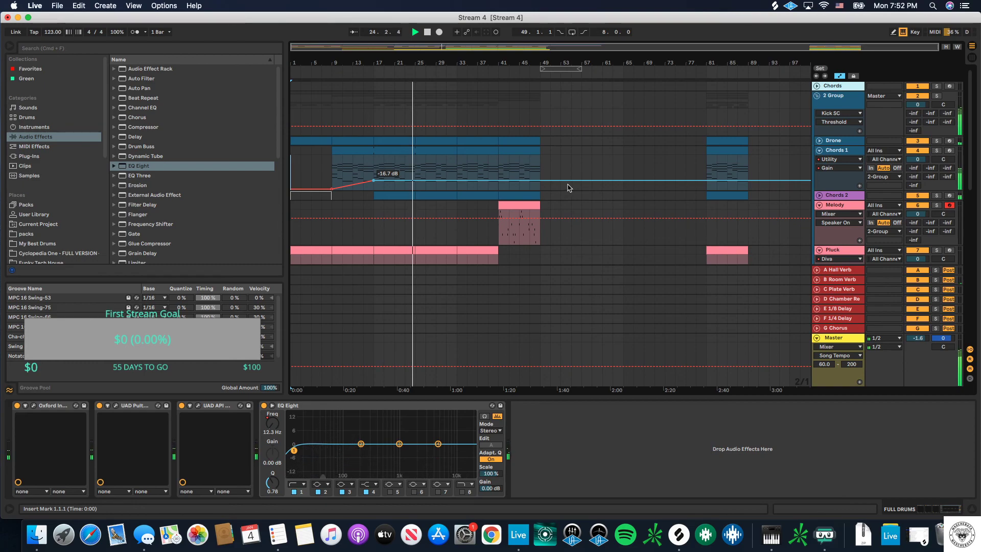
pyautogui.scroll(-20, 567, 188)
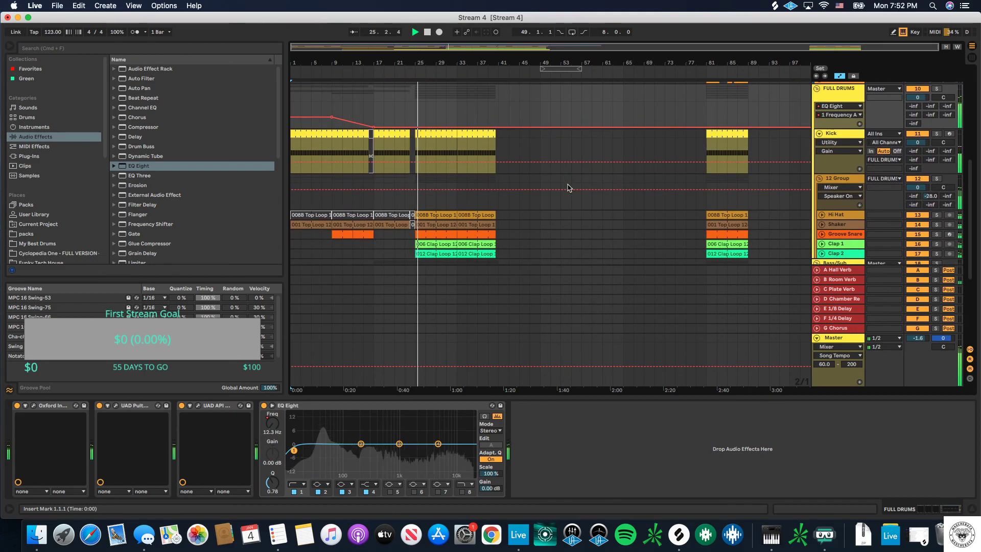
pyautogui.scroll(-15, 545, 190)
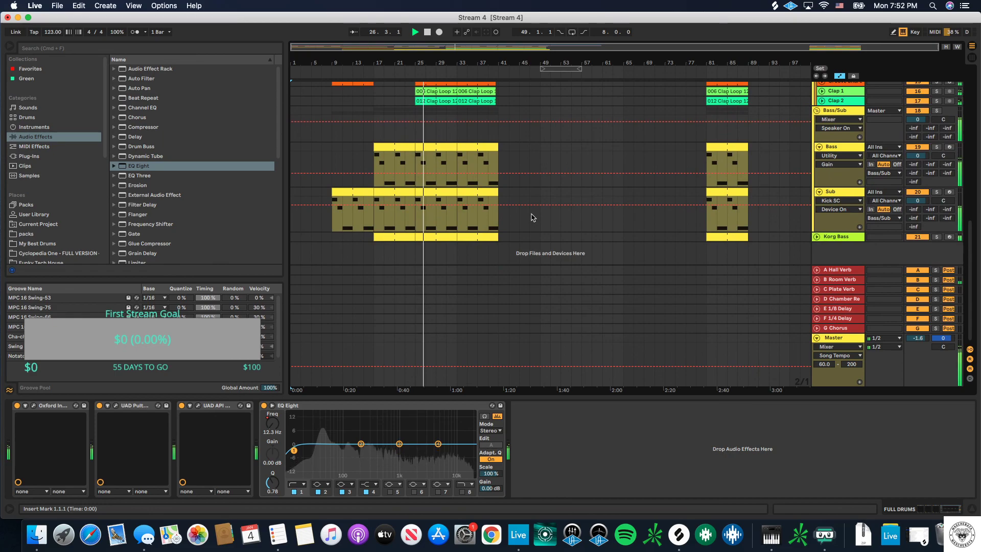
pyautogui.scroll(8, 679, 168)
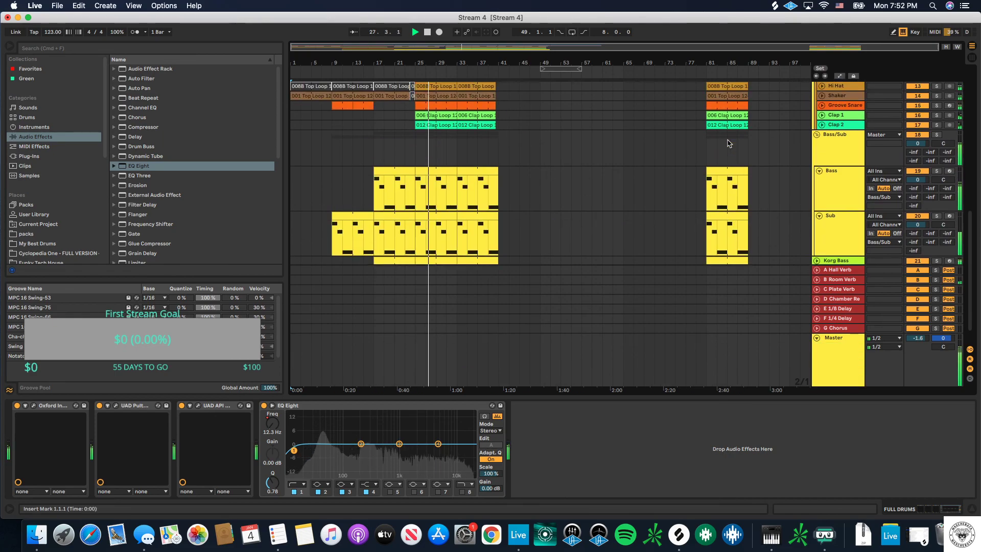
# Step: Move the Melody clip from bar 41 so that it starts at bar 33
pyautogui.scroll(10, 671, 162)
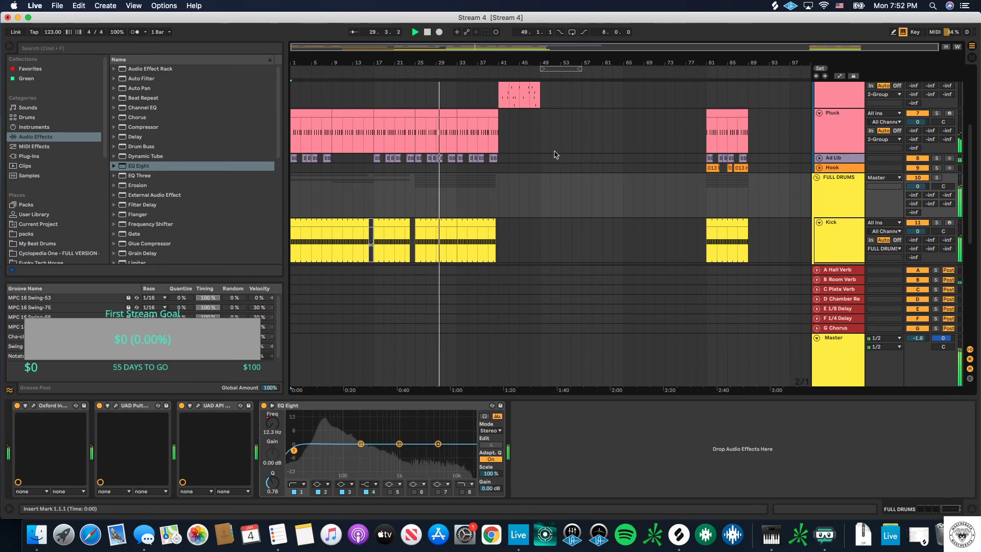
pyautogui.scroll(5, 541, 147)
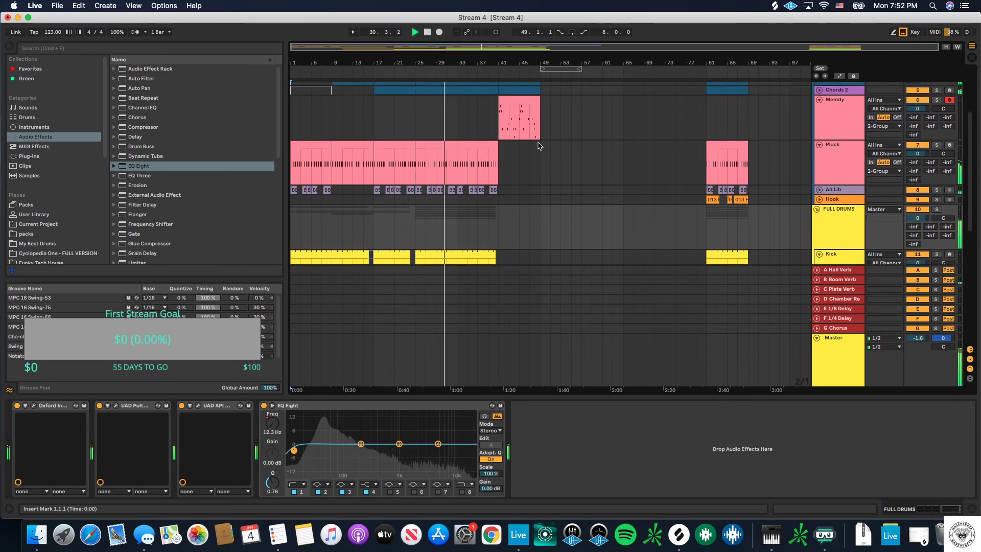
pyautogui.moveTo(514, 125); pyautogui.dragTo(470, 127)
pyautogui.scroll(-4, 500, 138)
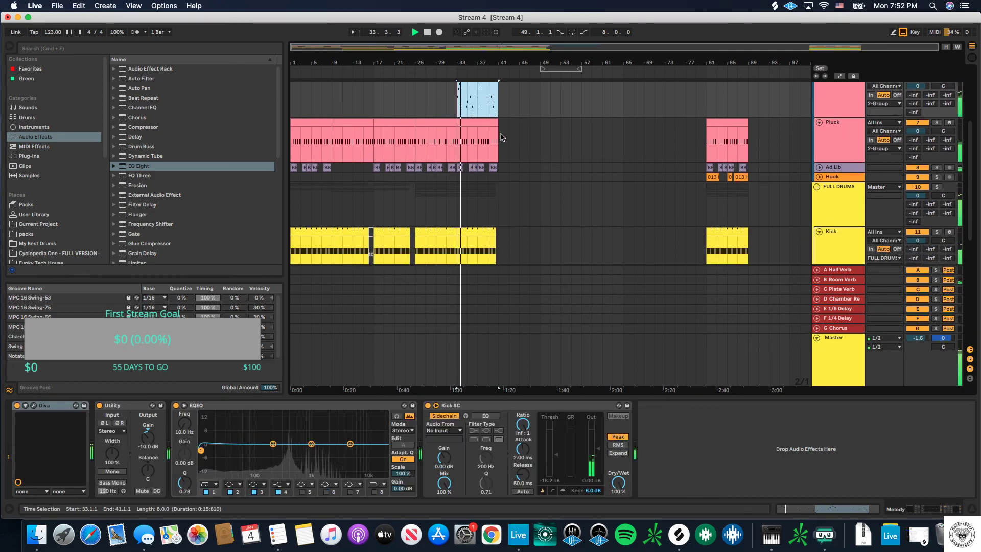
pyautogui.scroll(4, 498, 135)
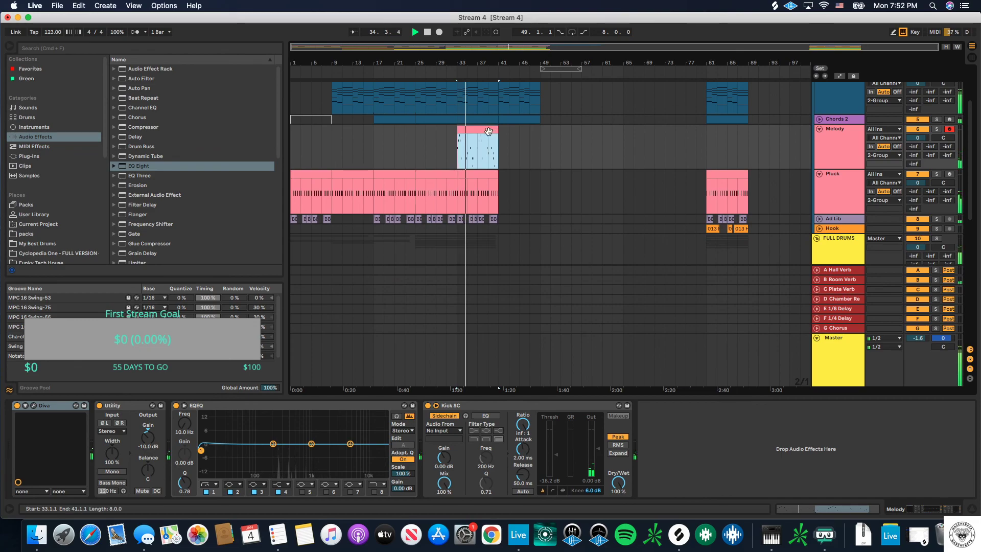
pyautogui.scroll(-1, 489, 134)
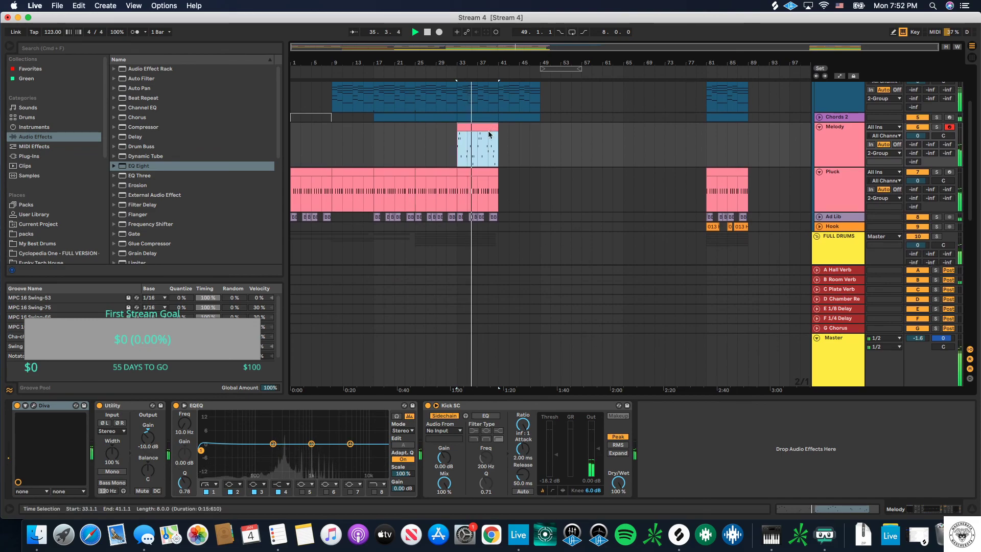
# Step: Duplicate bars 33 to 41 across all tracks into bars 41 to 49, and restart playback from bar 33
pyautogui.scroll(-10, 491, 134)
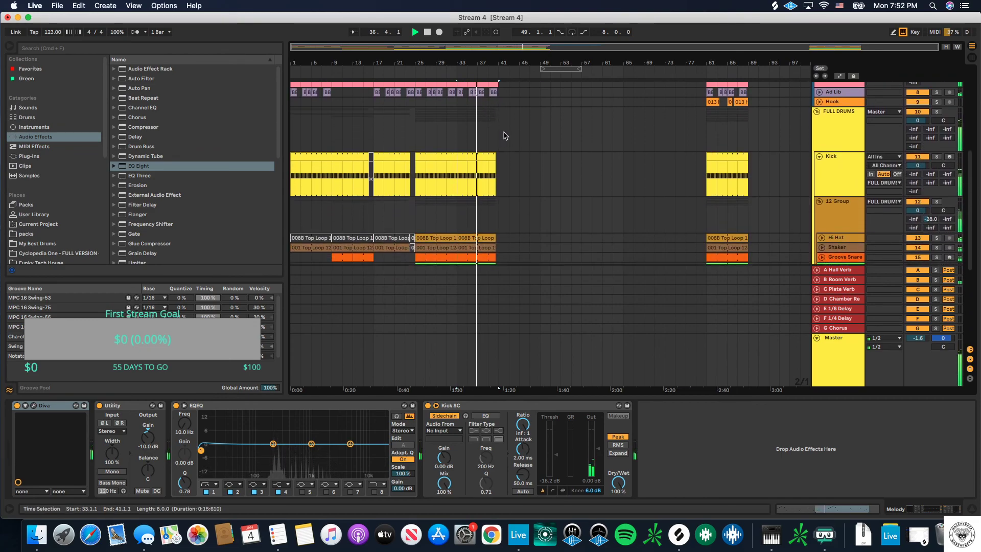
pyautogui.scroll(-5, 504, 135)
pyautogui.scroll(13, 505, 135)
pyautogui.scroll(-15, 506, 136)
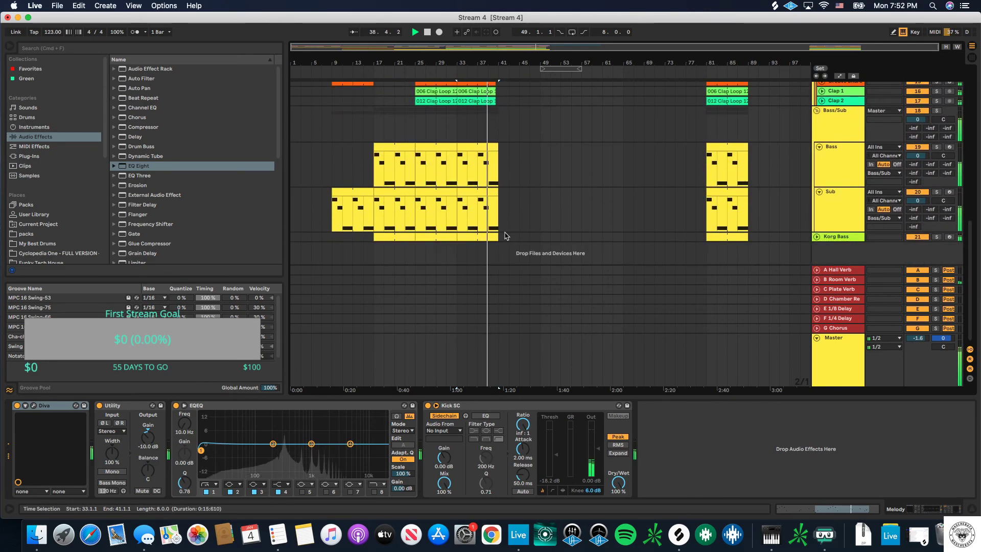
pyautogui.moveTo(497, 238); pyautogui.dragTo(457, 108)
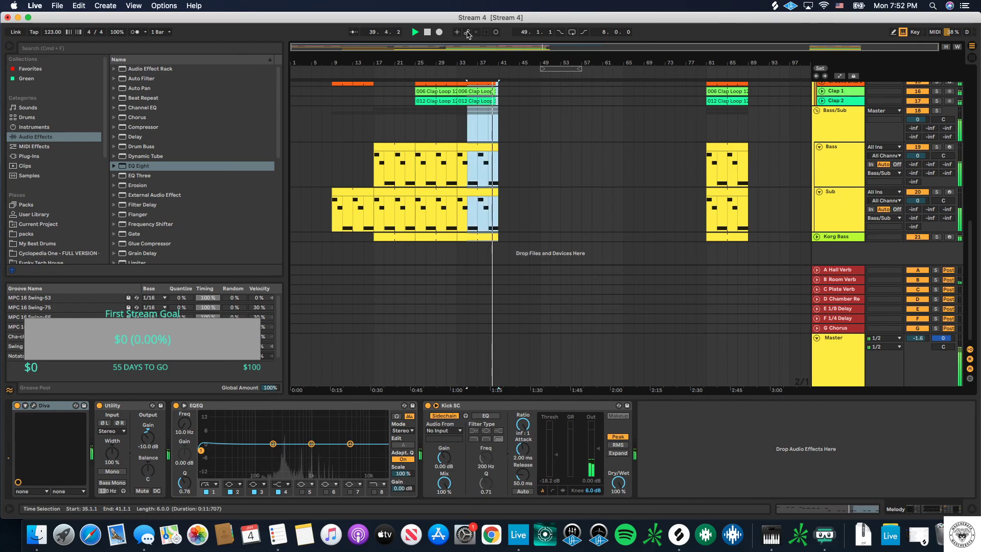
pyautogui.moveTo(452, 20); pyautogui.dragTo(453, 19)
pyautogui.scroll(12, 555, 166)
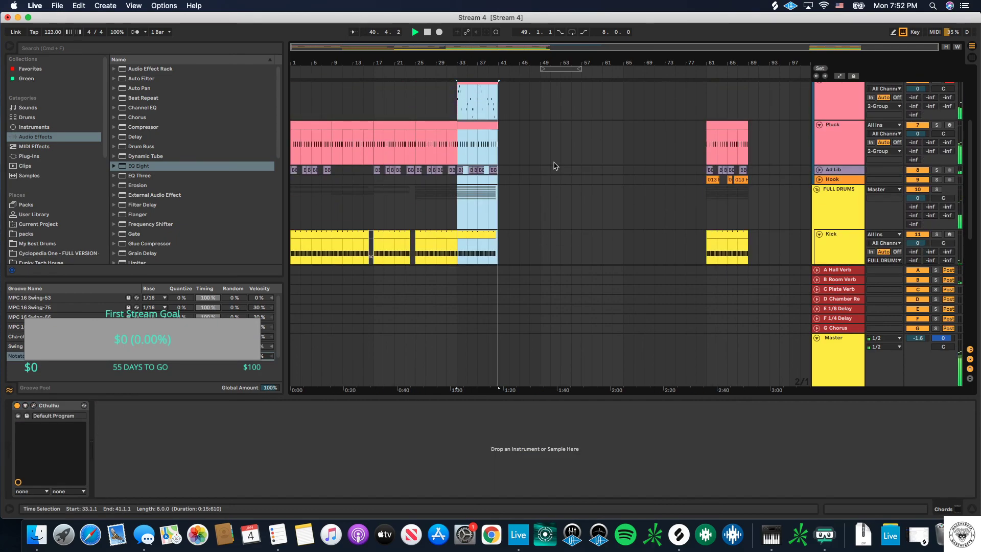
pyautogui.press('space')
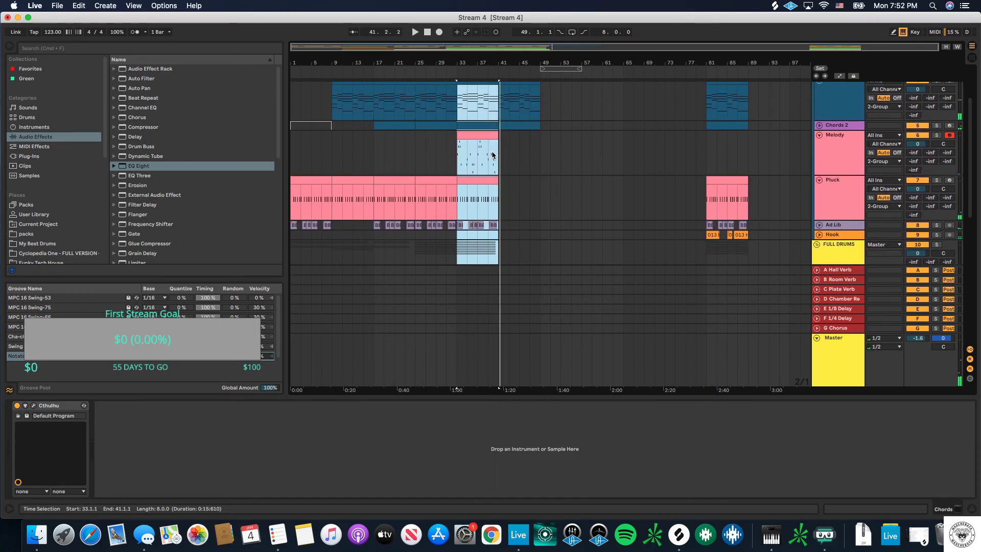
pyautogui.press('super+d')
pyautogui.click(458, 166)
pyautogui.press('space')
# Step: Extend the Hi Hat, Shaker, Groove Snare, Clap 1 and Clap 2 clips to bar 41, keeping the kick's gap before it
pyautogui.scroll(-15, 464, 164)
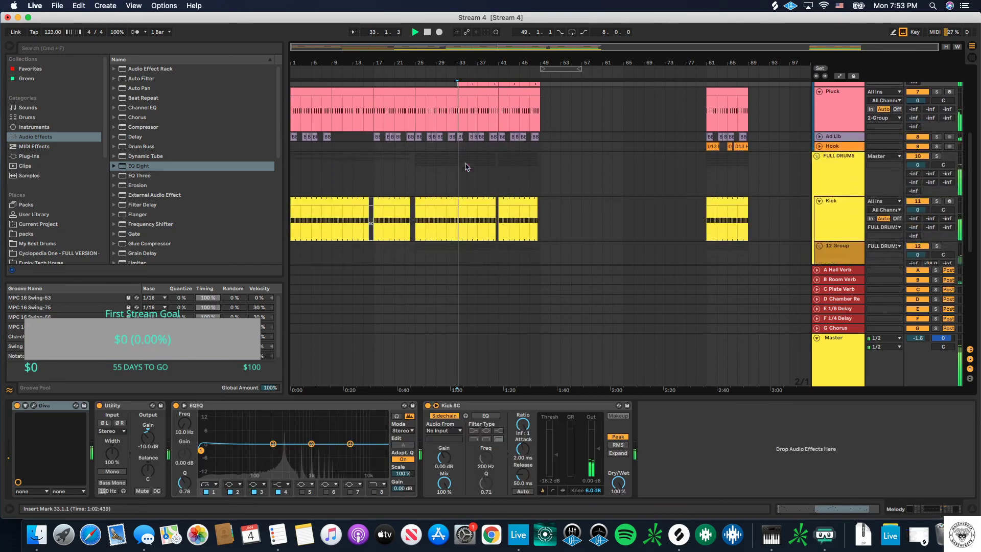
pyautogui.scroll(4, 495, 164)
pyautogui.scroll(1, 498, 166)
pyautogui.scroll(5, 499, 194)
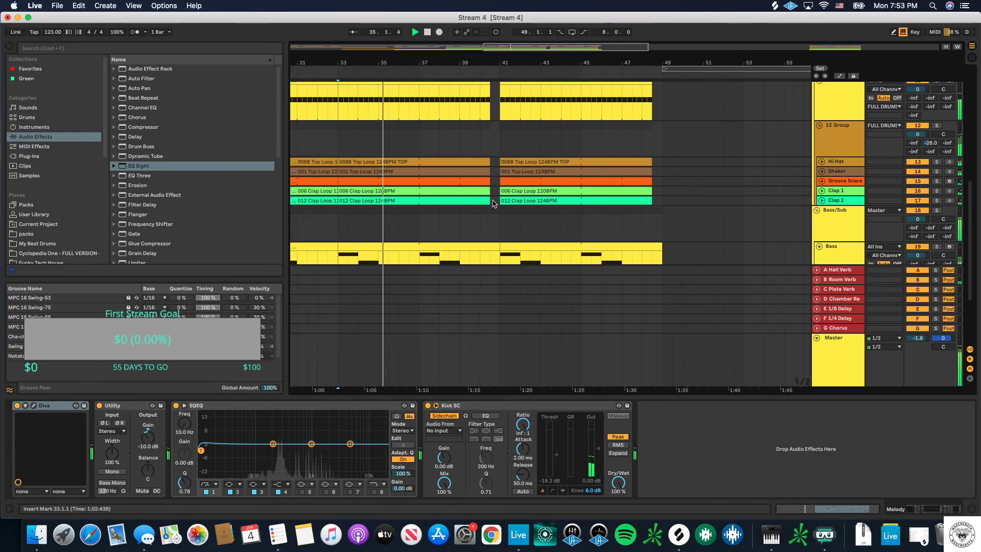
pyautogui.scroll(2, 493, 168)
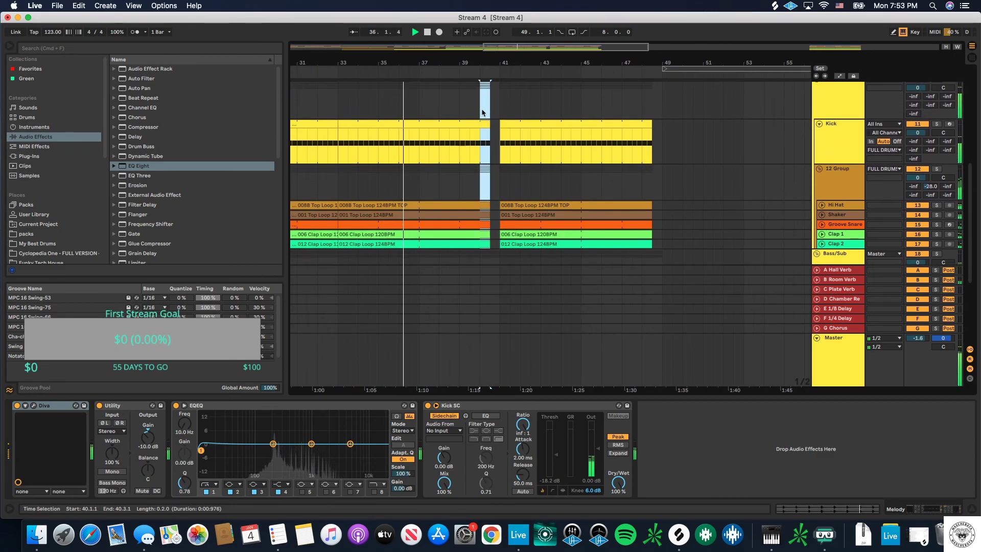
pyautogui.click(490, 125)
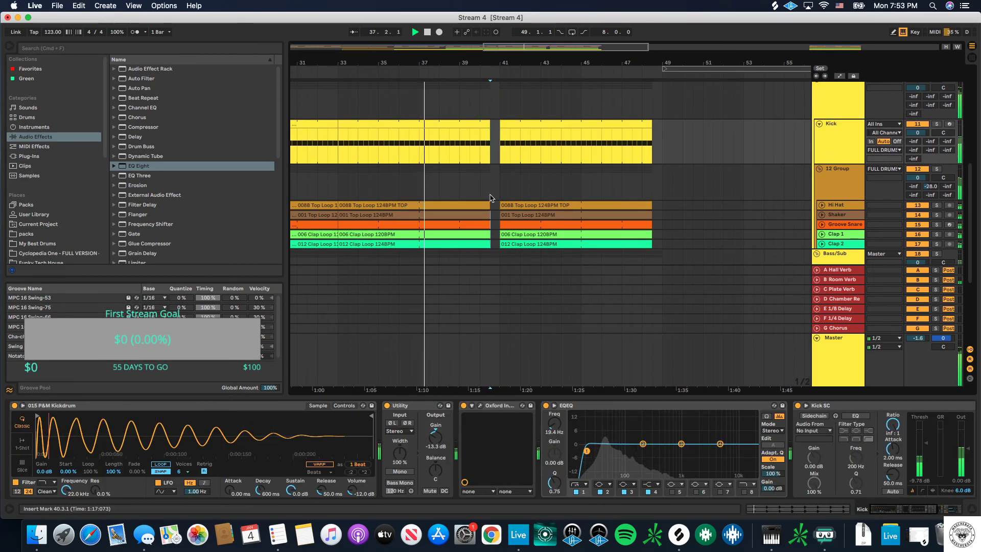
pyautogui.moveTo(491, 125); pyautogui.dragTo(480, 184)
pyautogui.moveTo(489, 124); pyautogui.dragTo(490, 125)
pyautogui.click(496, 124)
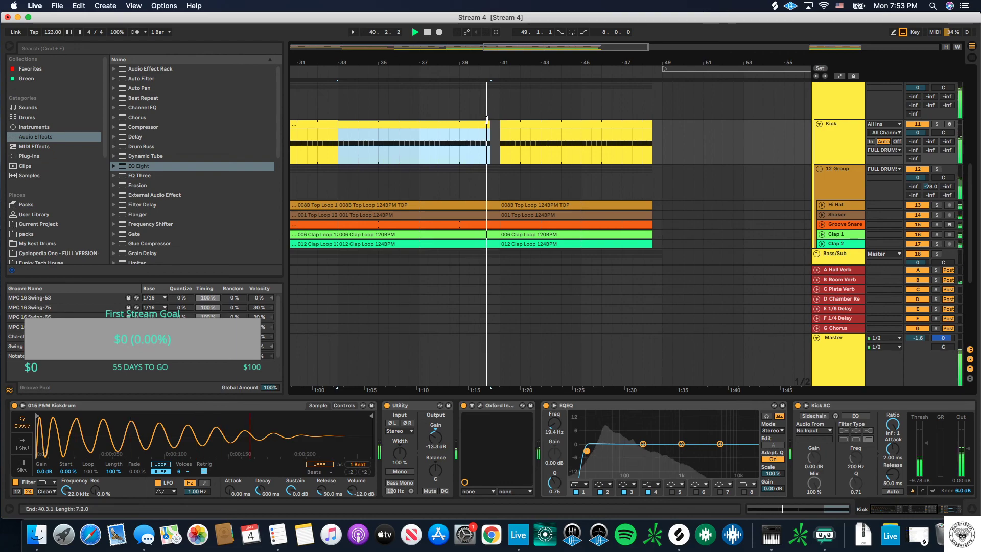
pyautogui.scroll(-5, 540, 108)
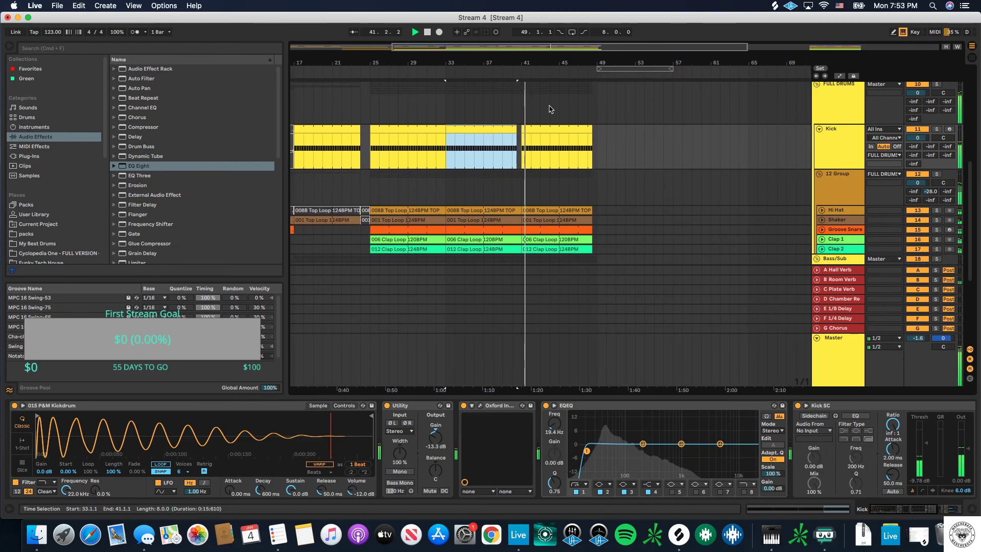
# Step: Extend the Kick, hat, shaker, snare and clap clips to bar 49, undoing unwanted edits along the way
pyautogui.scroll(-5, 546, 108)
pyautogui.scroll(5, 552, 106)
pyautogui.moveTo(599, 218); pyautogui.dragTo(585, 110)
pyautogui.press('super+z')
pyautogui.press('super+z')
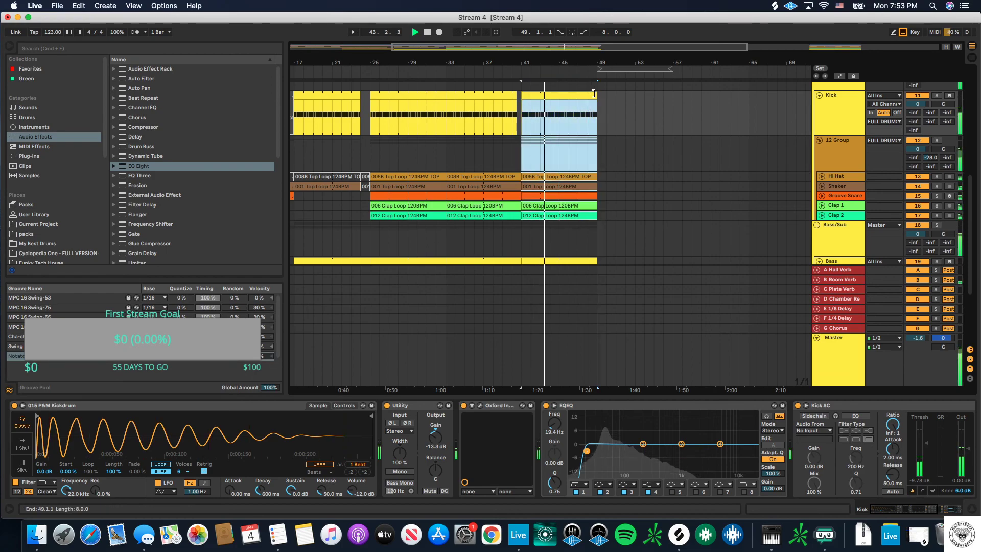
# Step: Move the Hook clips from bar 81 so that they start at bar 49
pyautogui.scroll(-1, 622, 135)
pyautogui.scroll(-5, 622, 134)
pyautogui.scroll(10, 623, 136)
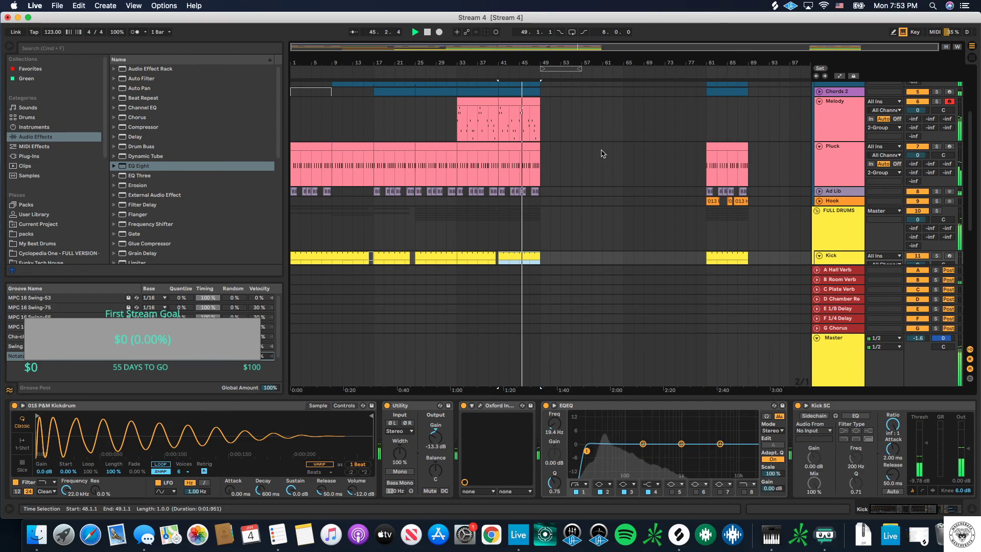
pyautogui.scroll(-2, 602, 153)
pyautogui.moveTo(748, 184); pyautogui.dragTo(545, 185)
pyautogui.scroll(4, 543, 153)
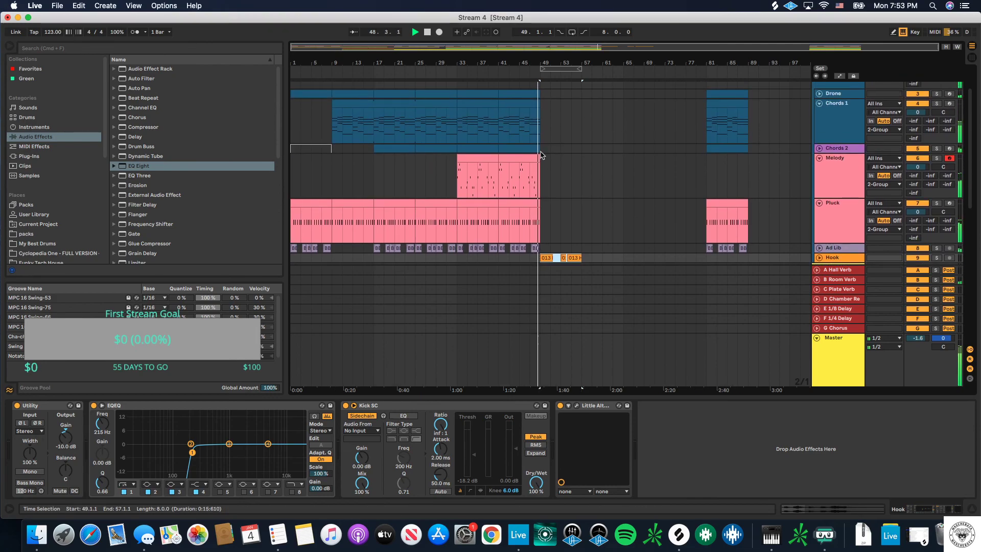
# Step: Extend the Drone, Chords 1 and Chords 2 clips from bar 49 to bar 65
pyautogui.click(531, 93)
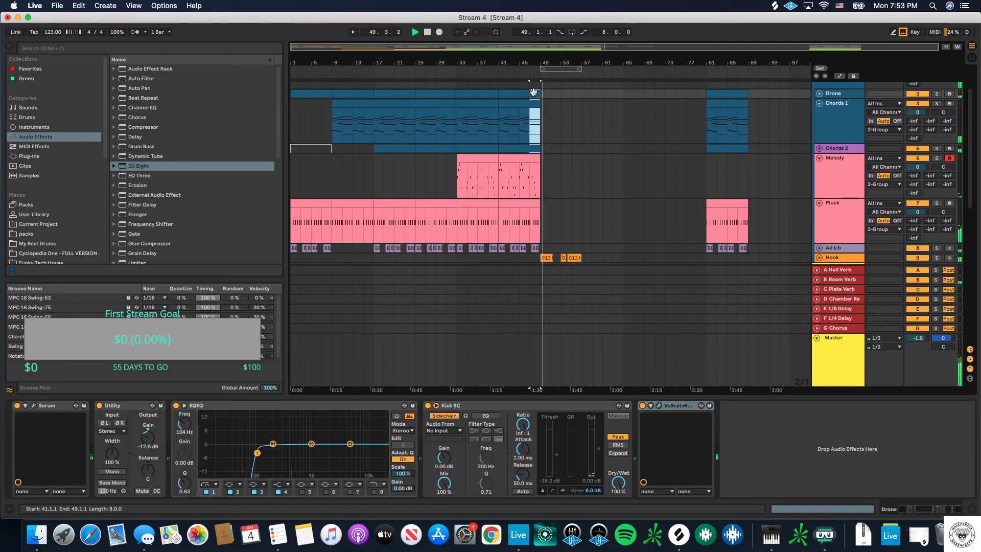
pyautogui.moveTo(541, 148); pyautogui.dragTo(580, 95)
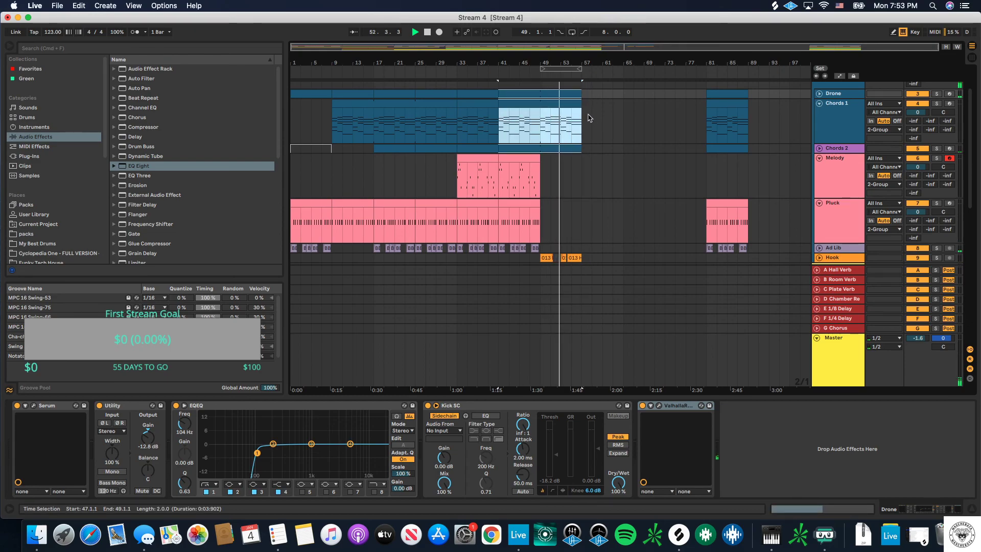
pyautogui.moveTo(579, 93); pyautogui.dragTo(624, 94)
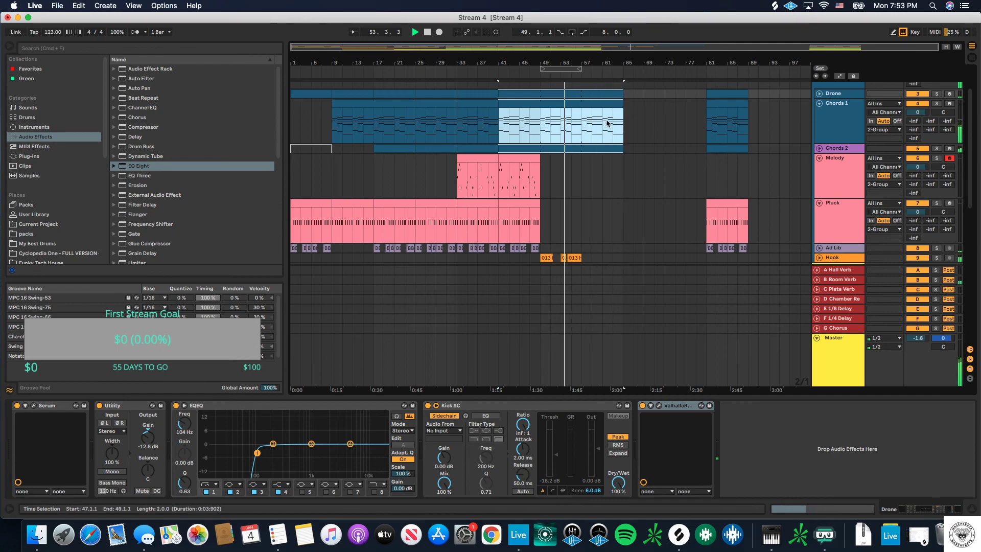
pyautogui.scroll(-10, 587, 143)
pyautogui.scroll(6, 585, 173)
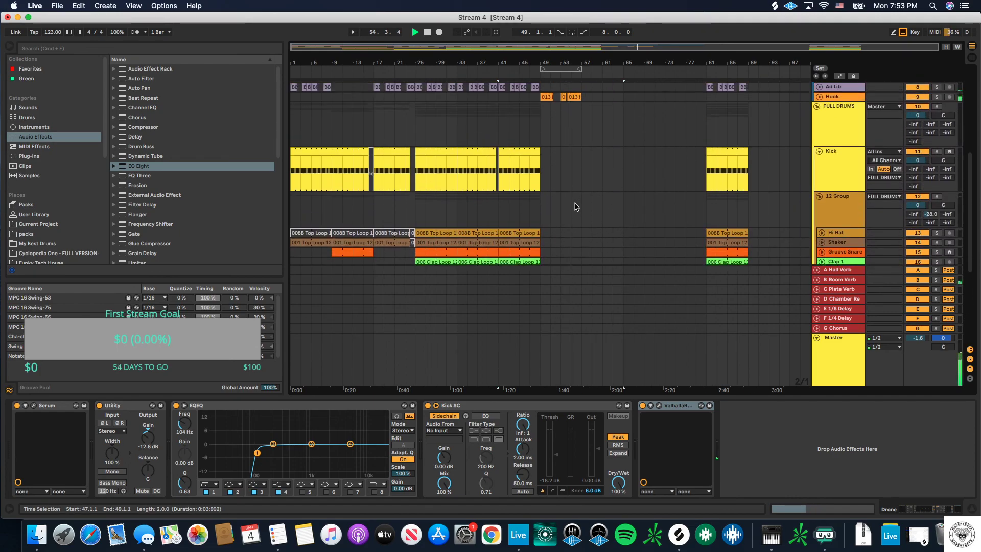
# Step: Shorten the last Kick clip before the hook section so that it ends at bar 48
pyautogui.scroll(1, 549, 121)
pyautogui.click(544, 121)
pyautogui.click(536, 105)
pyautogui.press('z')
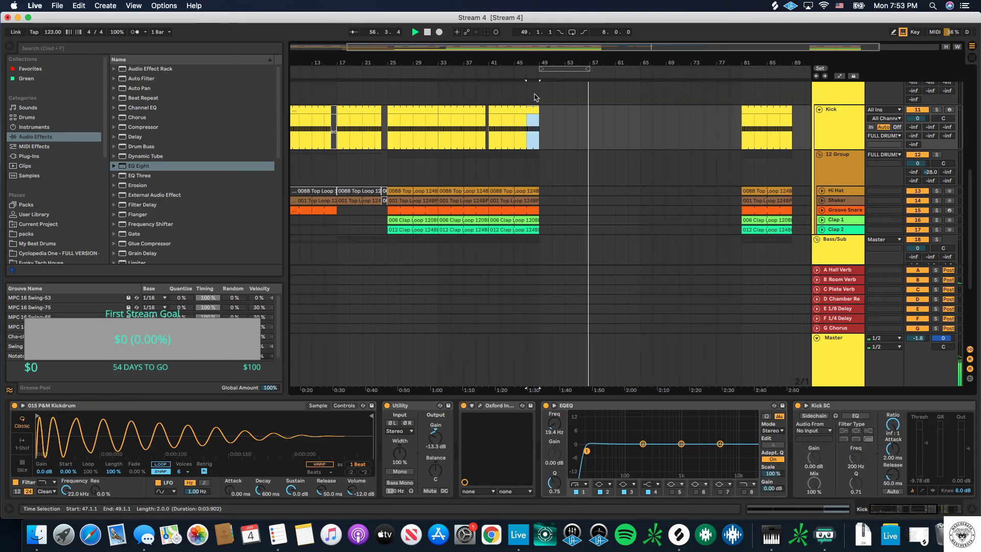
pyautogui.moveTo(533, 106); pyautogui.dragTo(528, 107)
pyautogui.scroll(5, 581, 126)
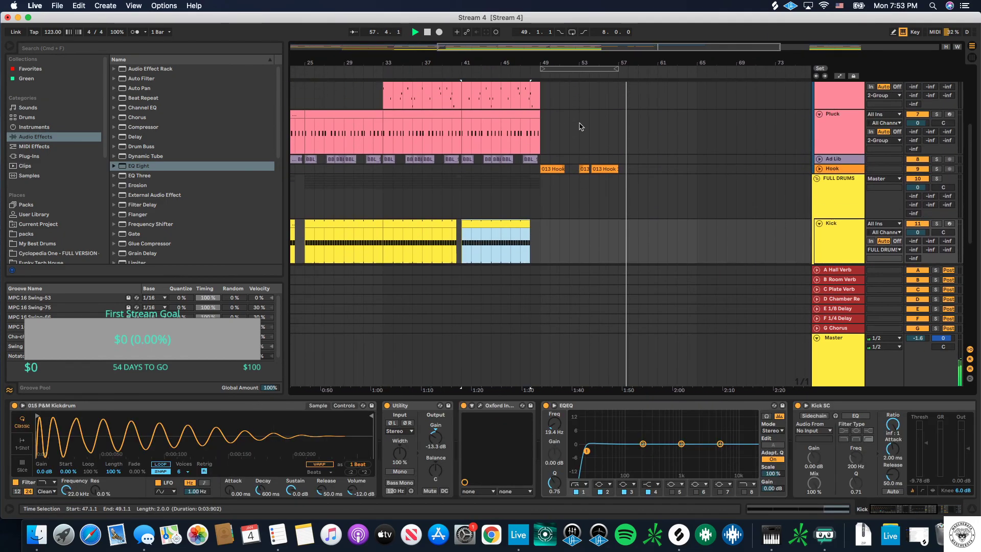
# Step: Duplicate the Hook clips from bars 49–57 so the copies fill bars 57–65
pyautogui.moveTo(620, 170); pyautogui.dragTo(540, 170)
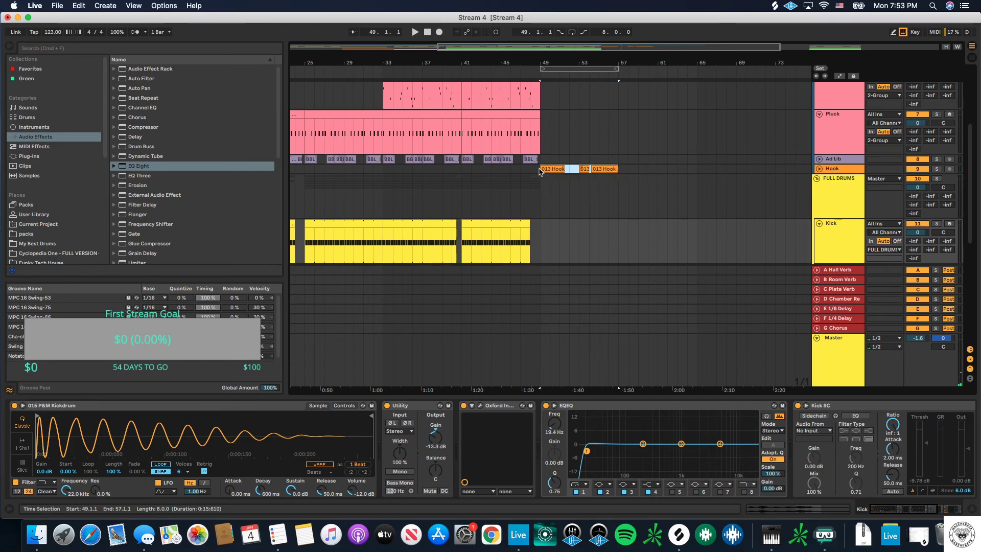
pyautogui.press('super+d')
pyautogui.scroll(-3, 615, 152)
pyautogui.press('-')
pyautogui.scroll(4, 618, 152)
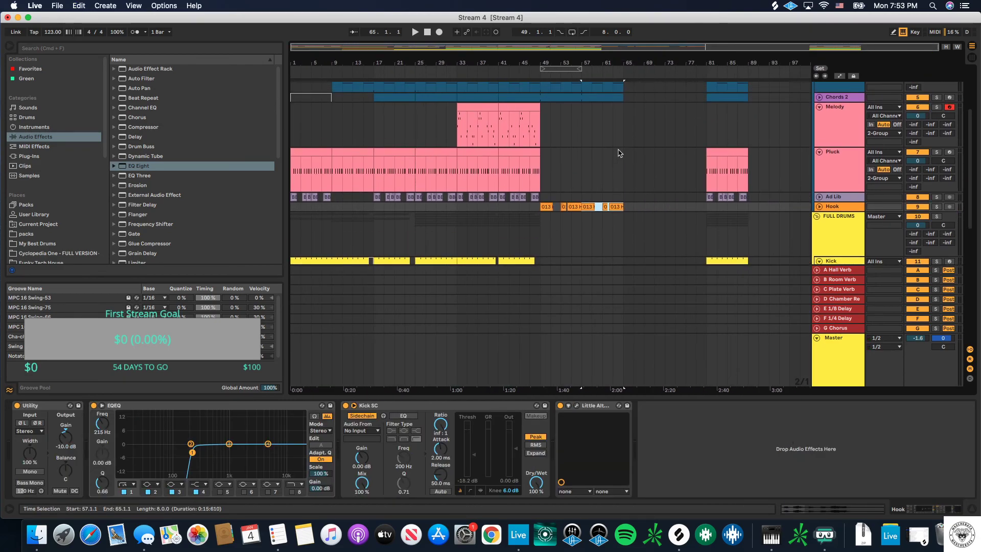
# Step: Extend the Chords 1 and Chords 2 clips to bar 73 and copy the Melody clip to bars 65–73
pyautogui.moveTo(623, 89); pyautogui.dragTo(665, 89)
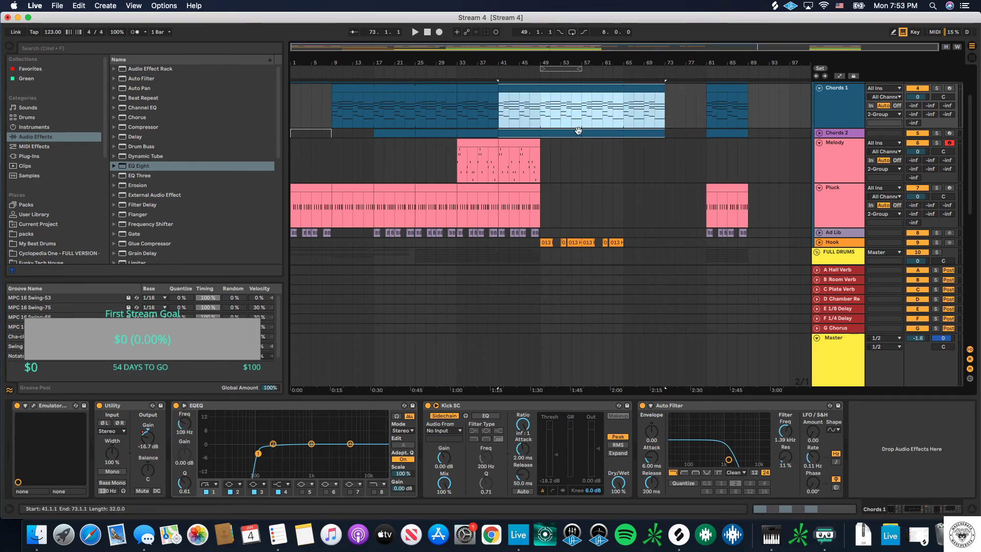
pyautogui.click(531, 143)
pyautogui.moveTo(532, 143); pyautogui.dragTo(647, 159)
# Step: Play the arrangement from bar 1 and review the layout of the drum and bass clips
pyautogui.scroll(-10, 621, 177)
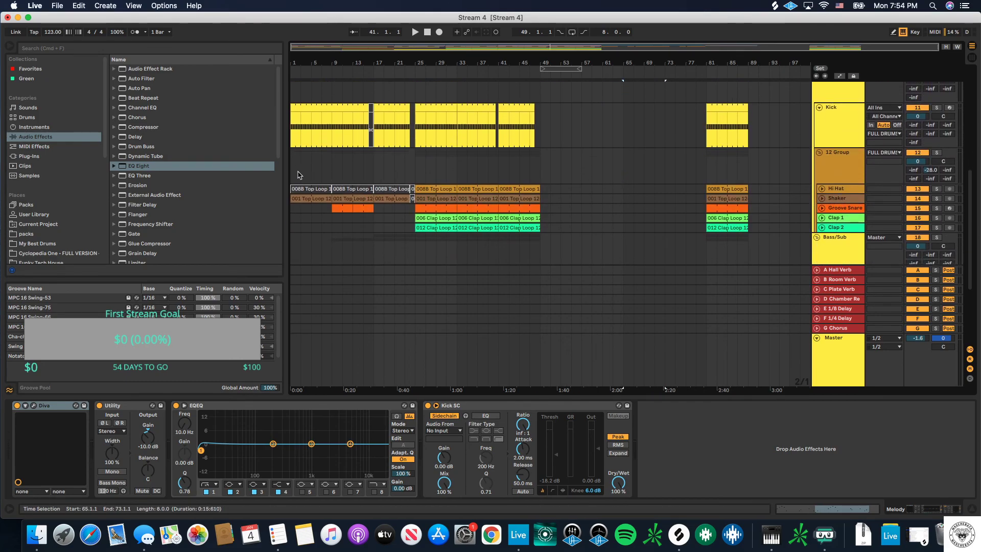
pyautogui.click(294, 176)
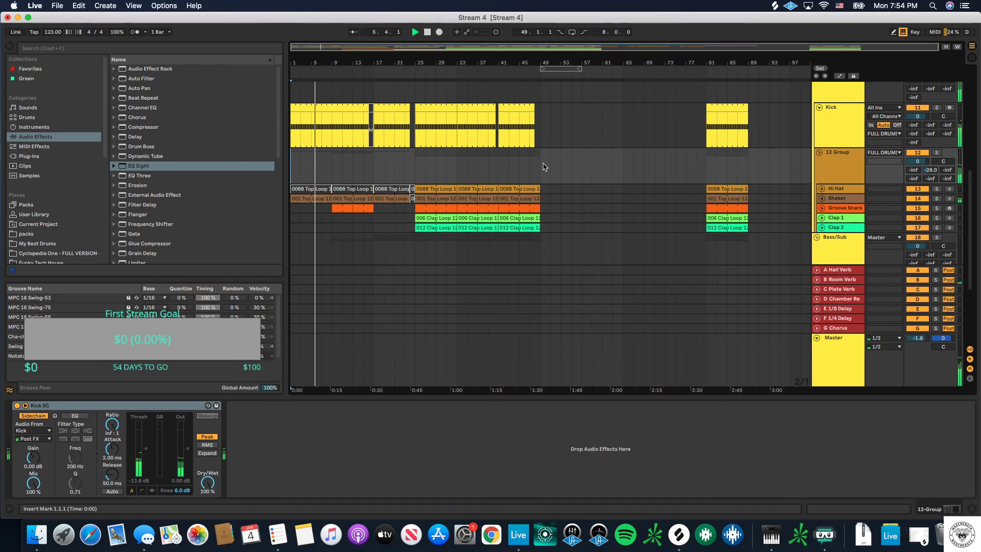
pyautogui.scroll(-5, 587, 189)
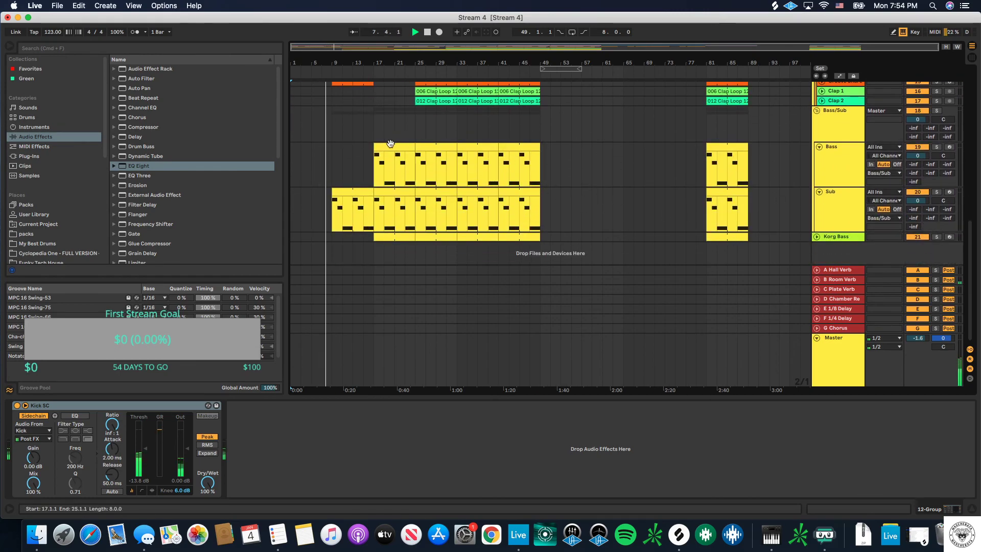
pyautogui.scroll(5, 390, 145)
pyautogui.scroll(-3, 392, 146)
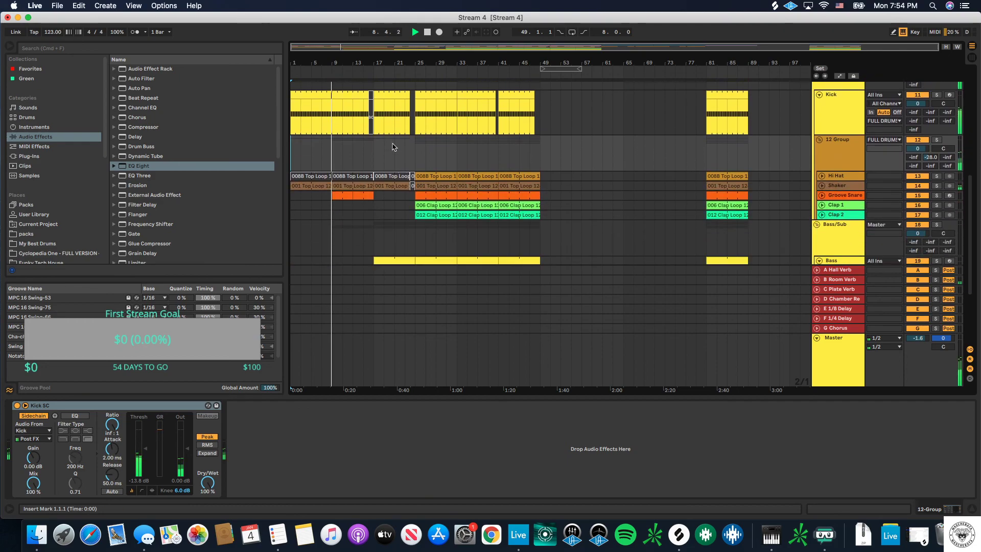
pyautogui.scroll(-1, 392, 147)
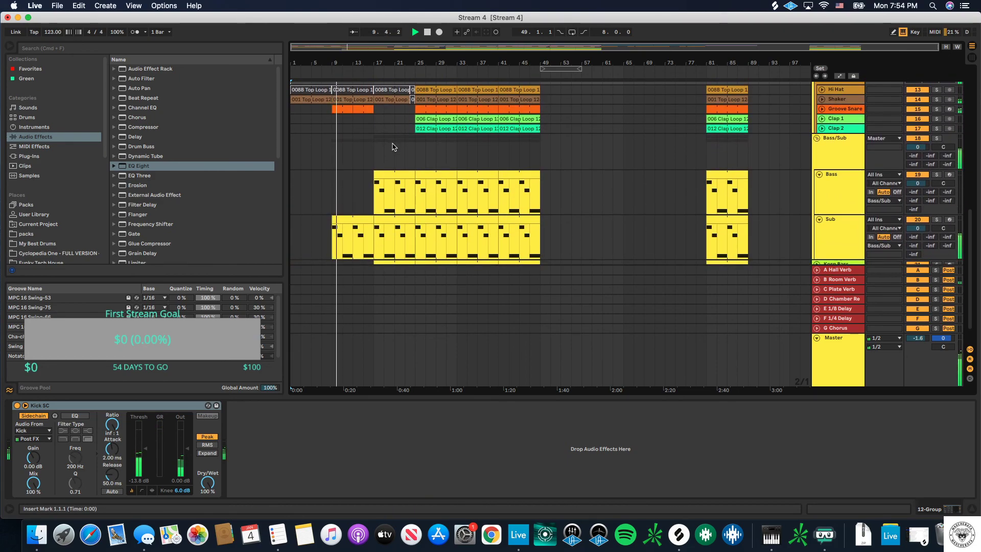
pyautogui.scroll(1, 394, 146)
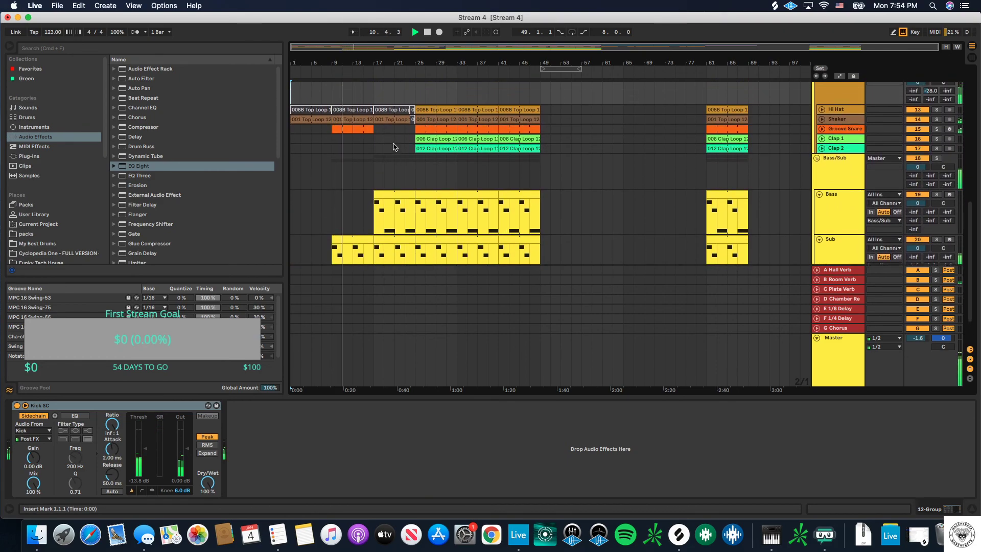
# Step: Hide the device view and deactivate the Korg Bass clip at bars 17–25
pyautogui.click(843, 132)
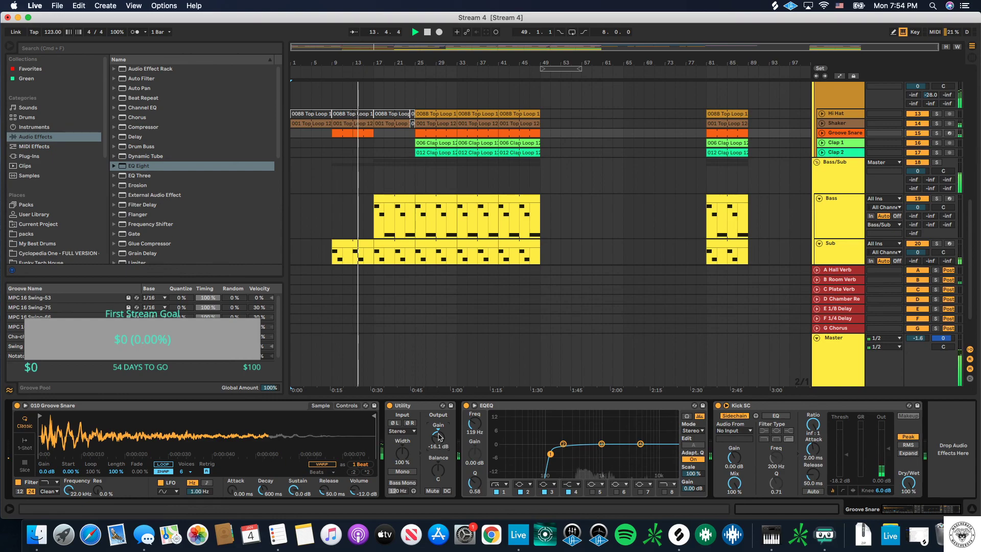
pyautogui.click(970, 509)
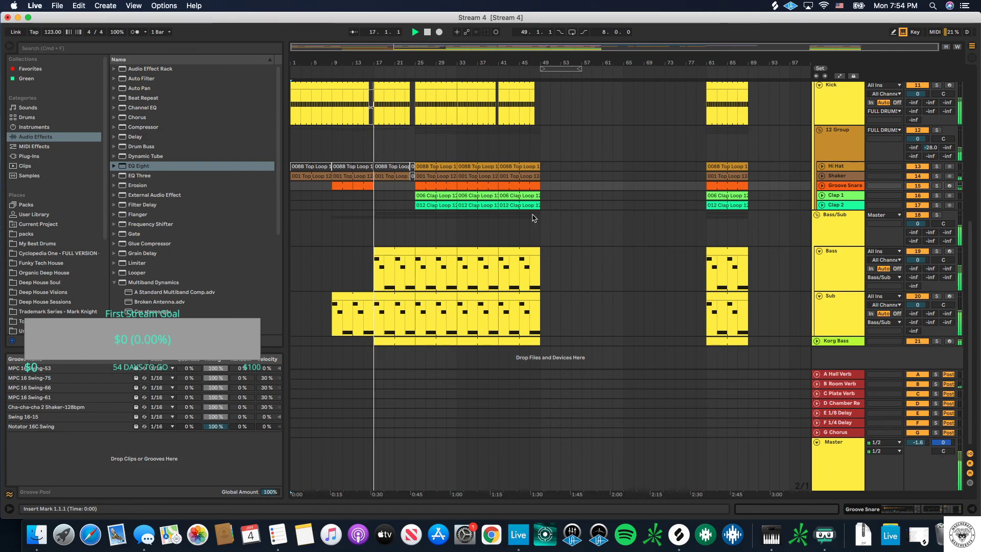
pyautogui.click(384, 338)
pyautogui.click(384, 338)
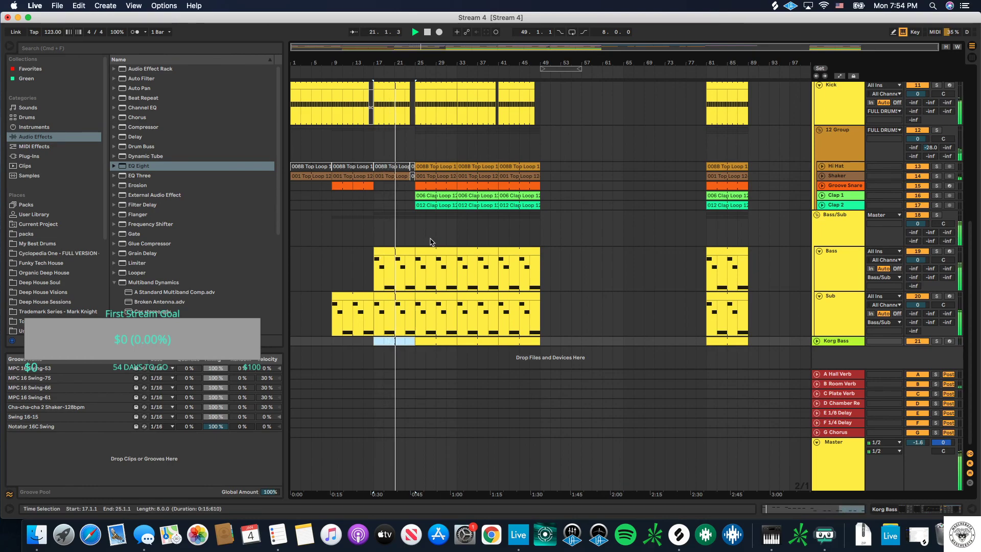
# Step: Copy the Groove Snare clip from bars 25–33 to fill the gap at bars 17–25
pyautogui.scroll(1, 430, 241)
pyautogui.scroll(1, 431, 242)
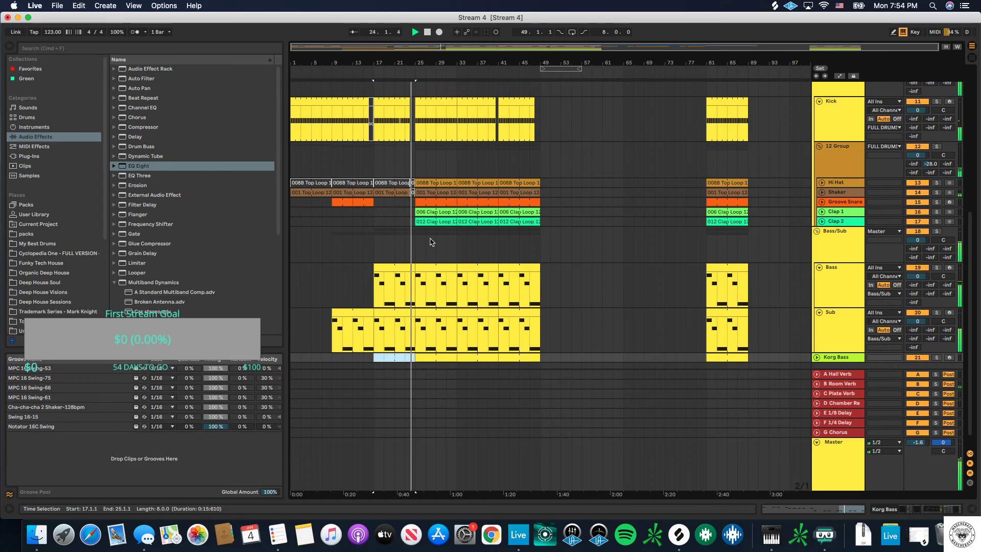
pyautogui.scroll(3, 430, 242)
pyautogui.scroll(10, 430, 238)
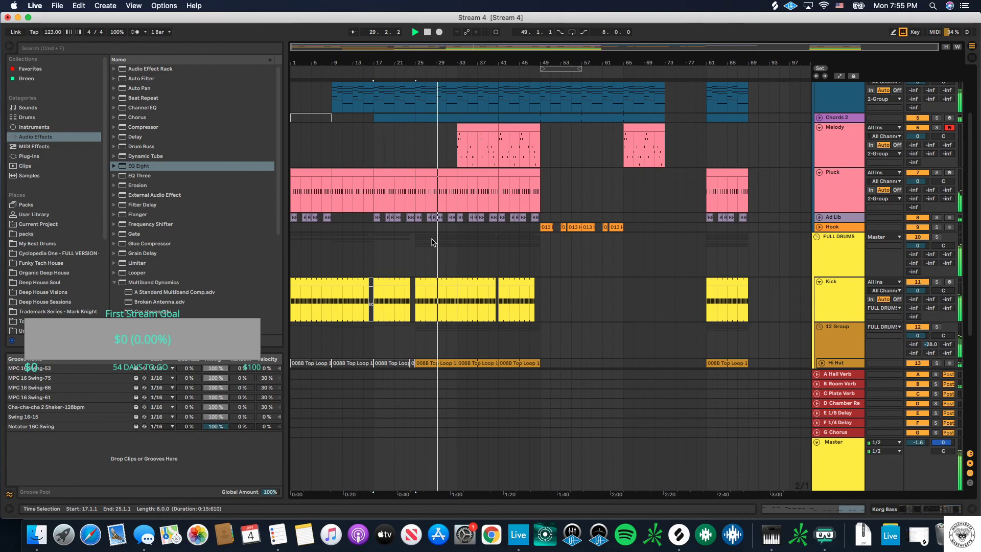
pyautogui.scroll(-8, 432, 242)
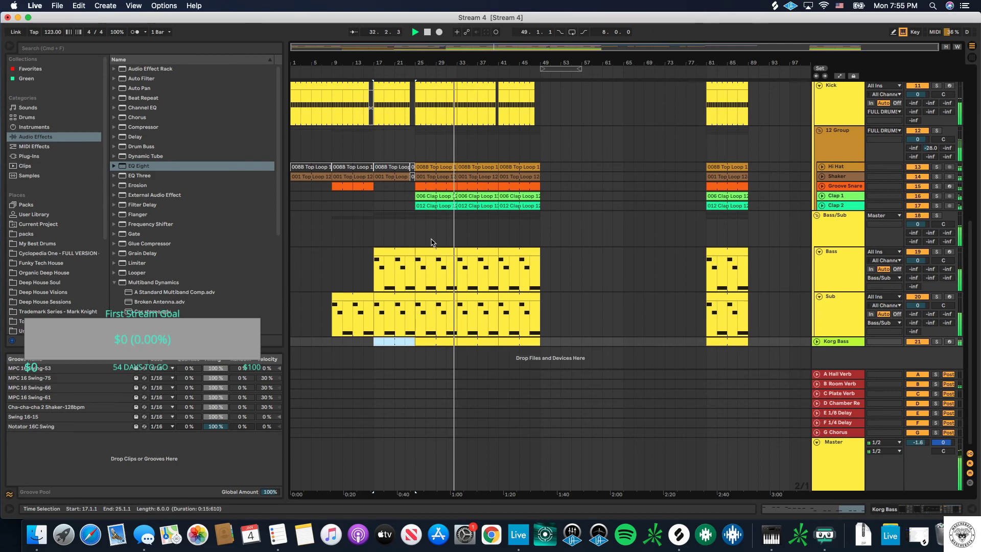
pyautogui.scroll(1, 431, 242)
pyautogui.click(421, 204)
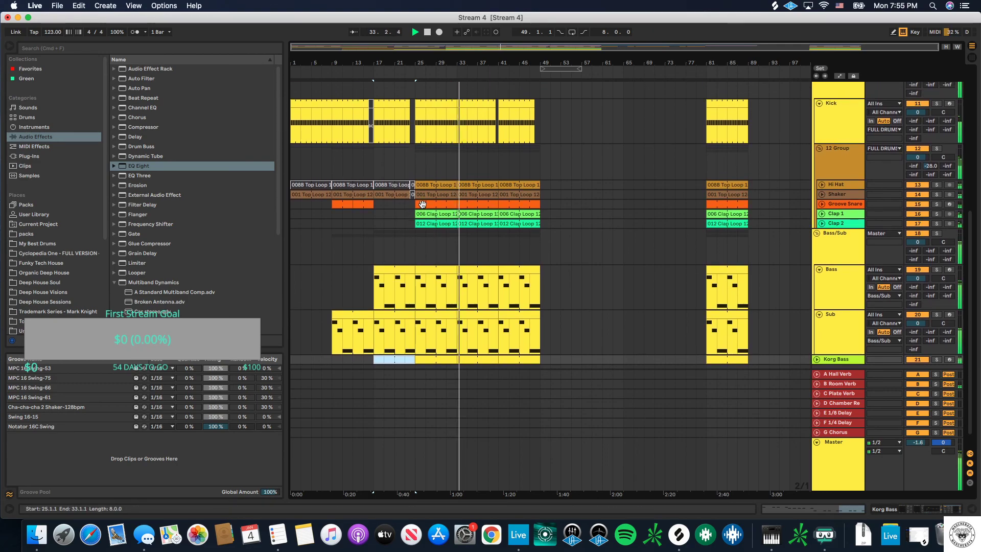
pyautogui.click(424, 205)
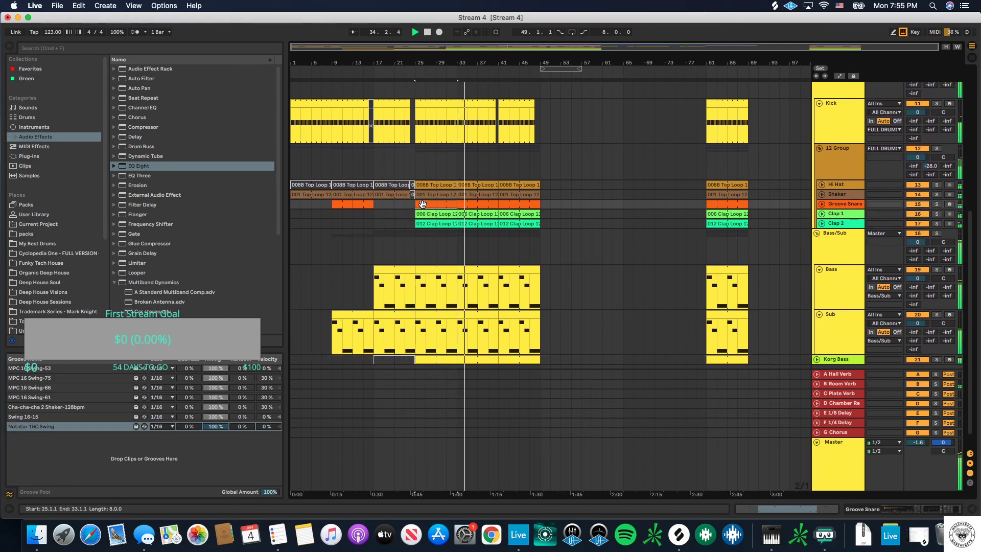
pyautogui.moveTo(425, 205); pyautogui.dragTo(390, 207)
# Step: Play from bar 17 and copy the Clap 1 clip at bar 25 to bars 17–25
pyautogui.click(364, 165)
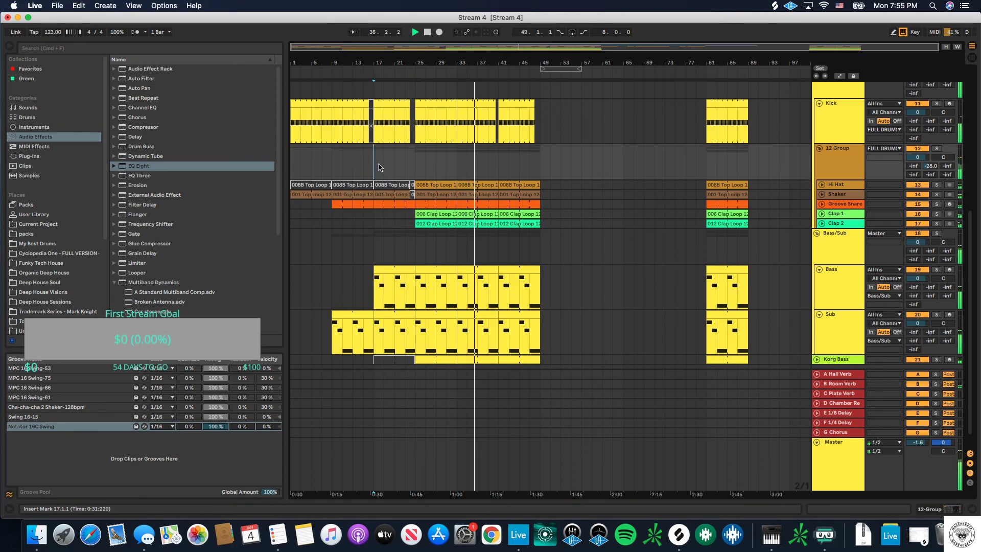
pyautogui.press('space')
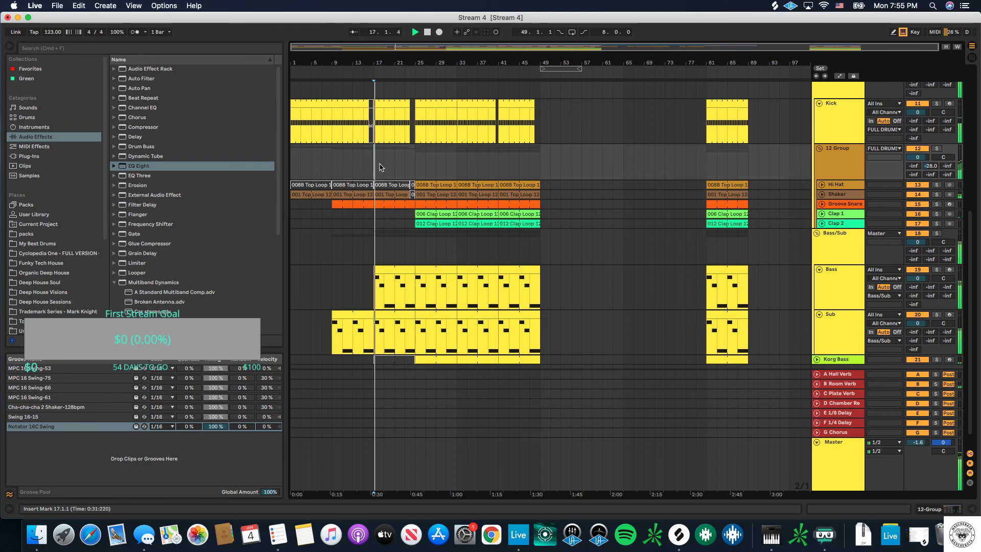
pyautogui.scroll(-2, 380, 167)
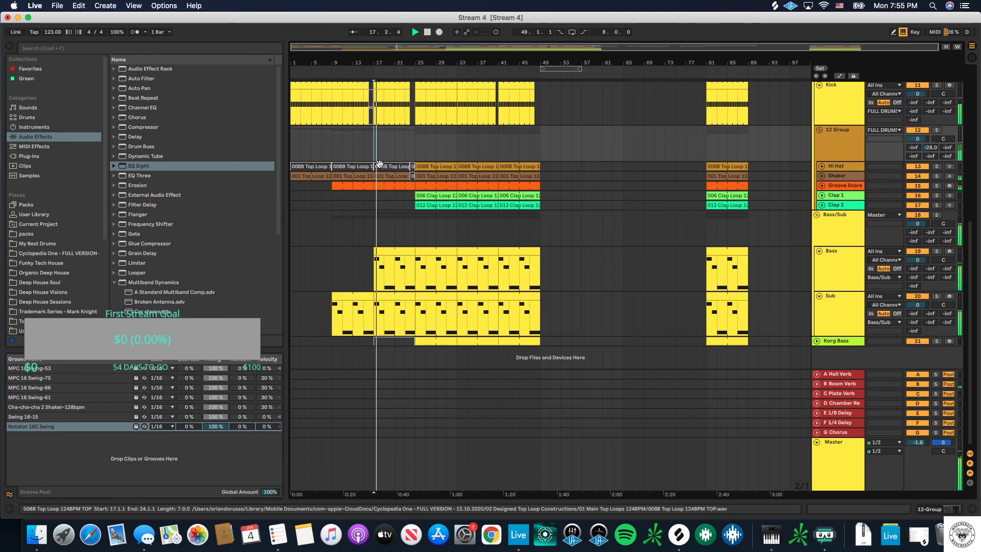
pyautogui.click(431, 196)
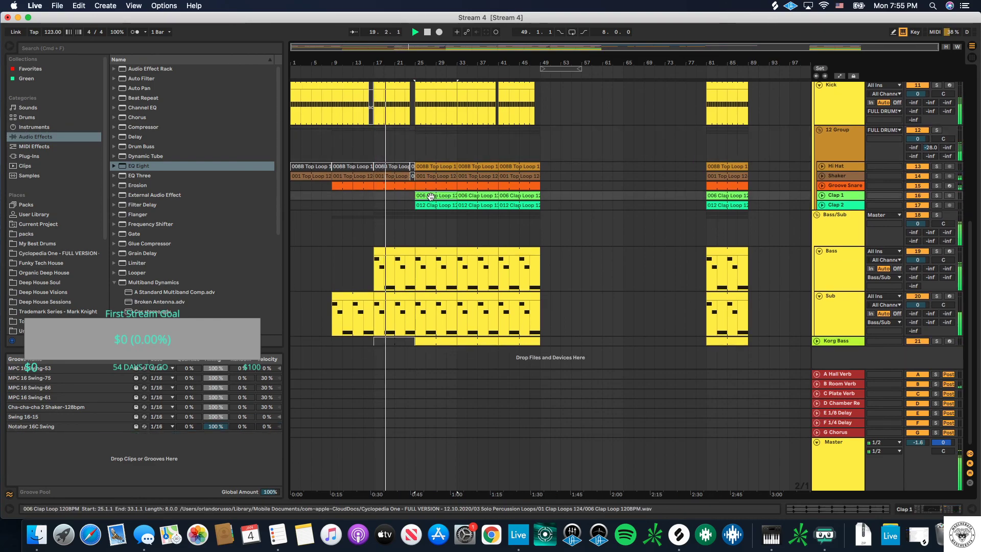
pyautogui.moveTo(431, 196); pyautogui.dragTo(394, 199)
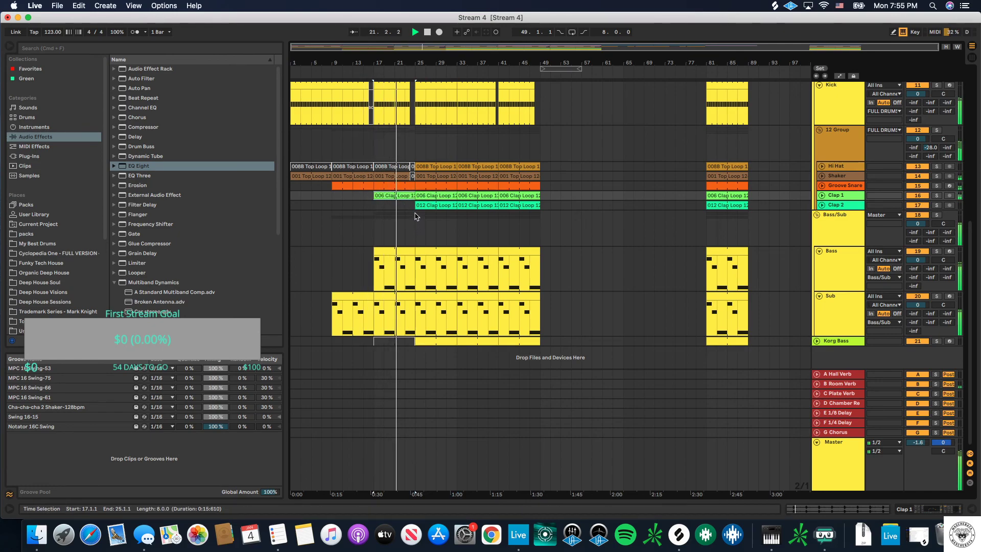
# Step: Deactivate the two Clap 1 clips between bars 17 and 33, leaving the Clap 2 clips active
pyautogui.click(422, 205)
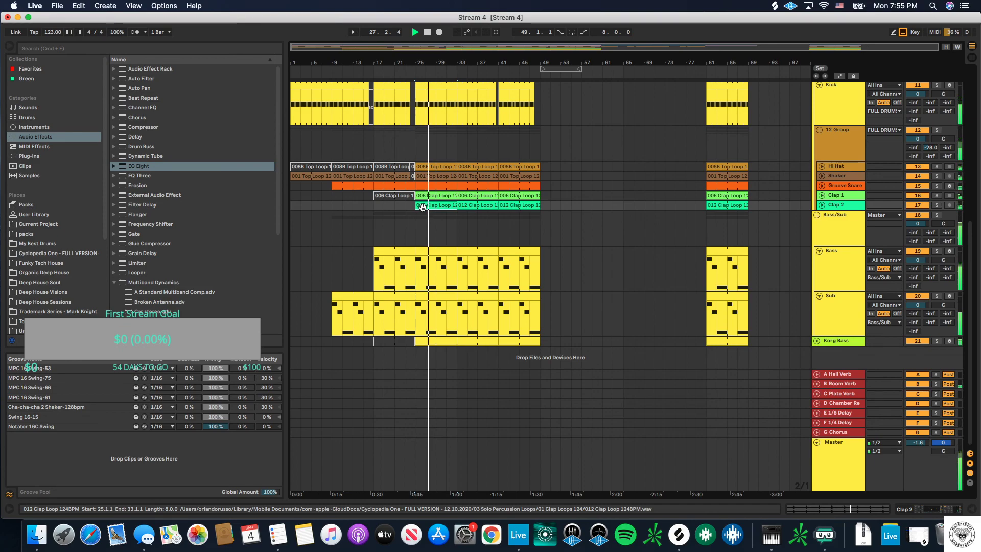
pyautogui.click(422, 206)
pyautogui.press('0')
pyautogui.click(429, 193)
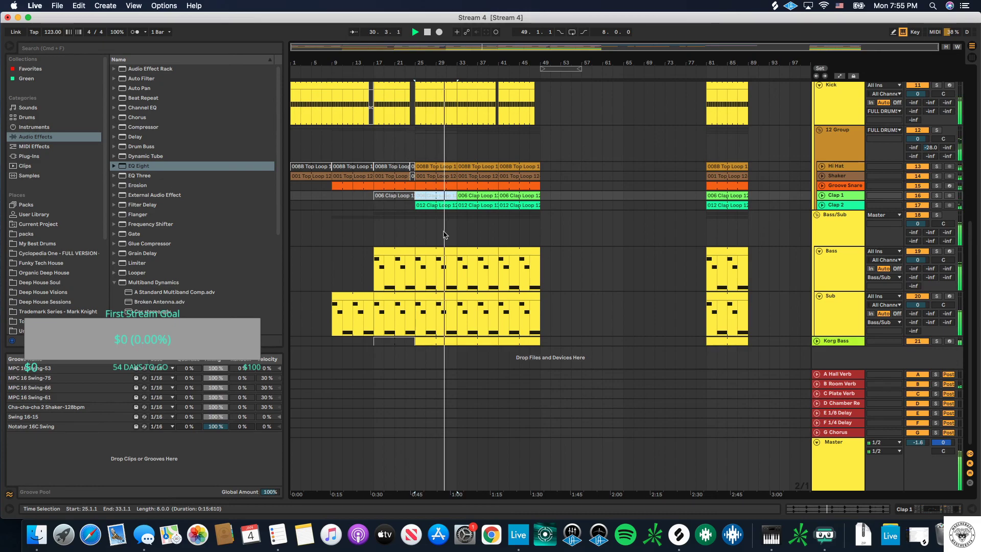
pyautogui.scroll(2, 444, 232)
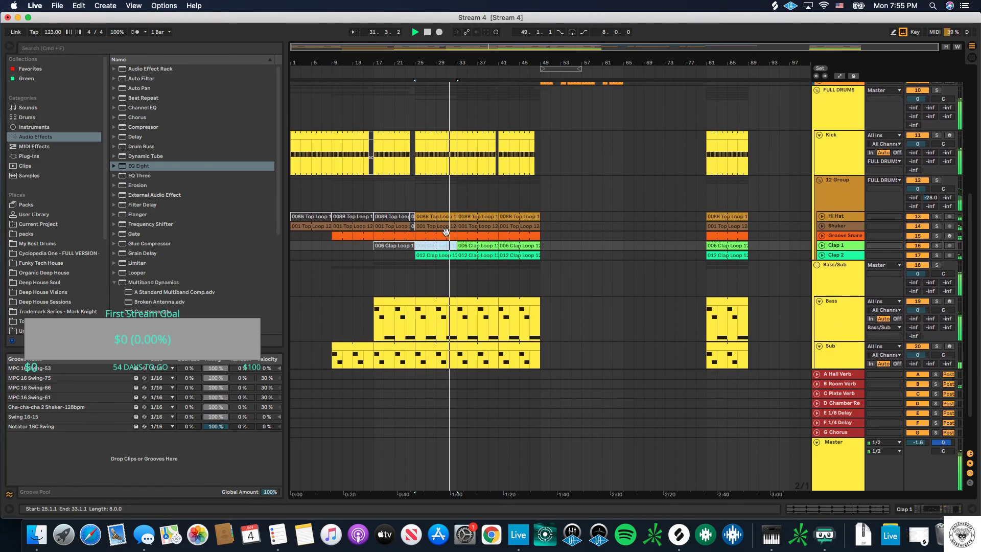
# Step: Copy the Korg Bass clip from bar 25 to bars 9–17
pyautogui.scroll(-2, 446, 232)
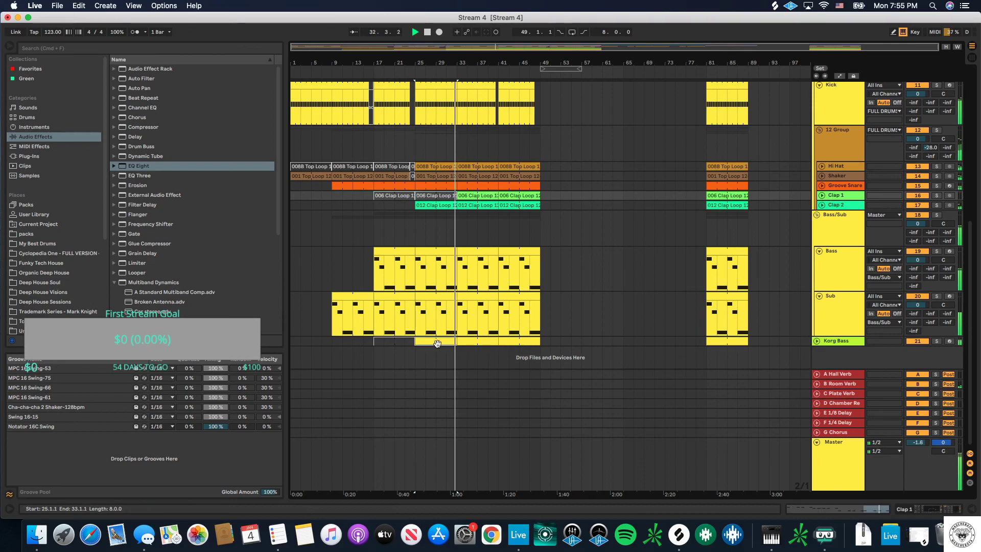
pyautogui.click(356, 343)
pyautogui.click(332, 277)
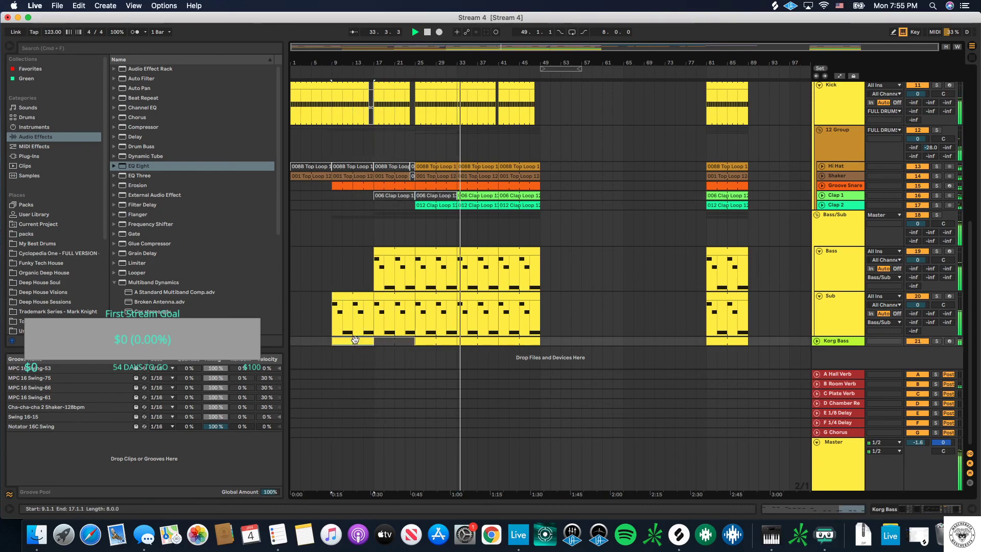
# Step: Play the arrangement from bar 1 to check the drum and bass build-up, and select the Korg Bass clip at bar 9
pyautogui.click(295, 276)
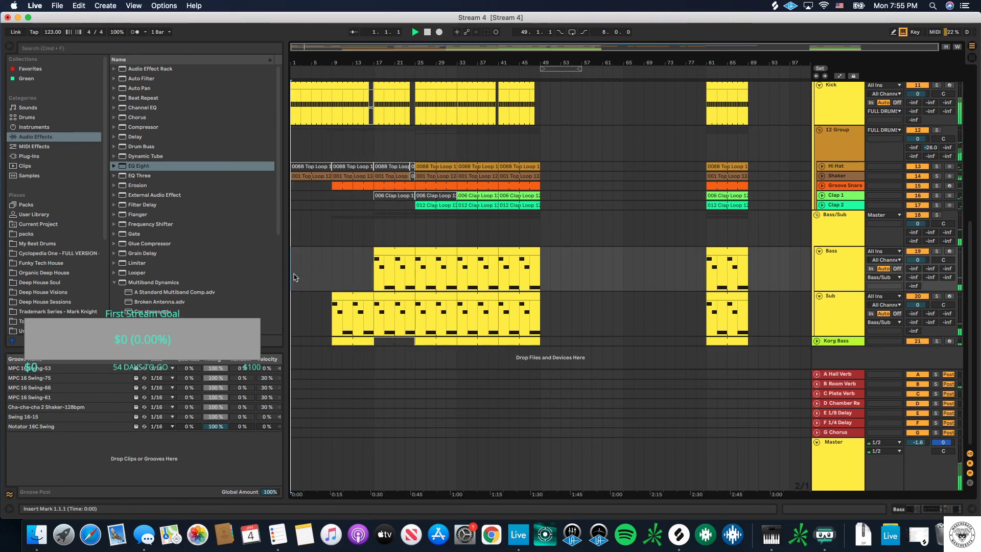
pyautogui.scroll(5, 381, 263)
pyautogui.scroll(2, 381, 263)
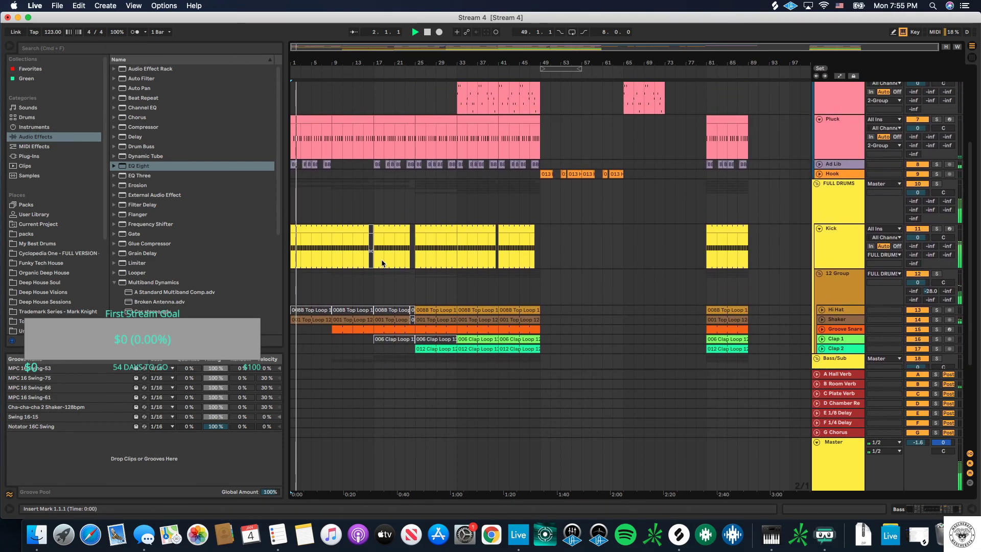
pyautogui.scroll(-10, 382, 263)
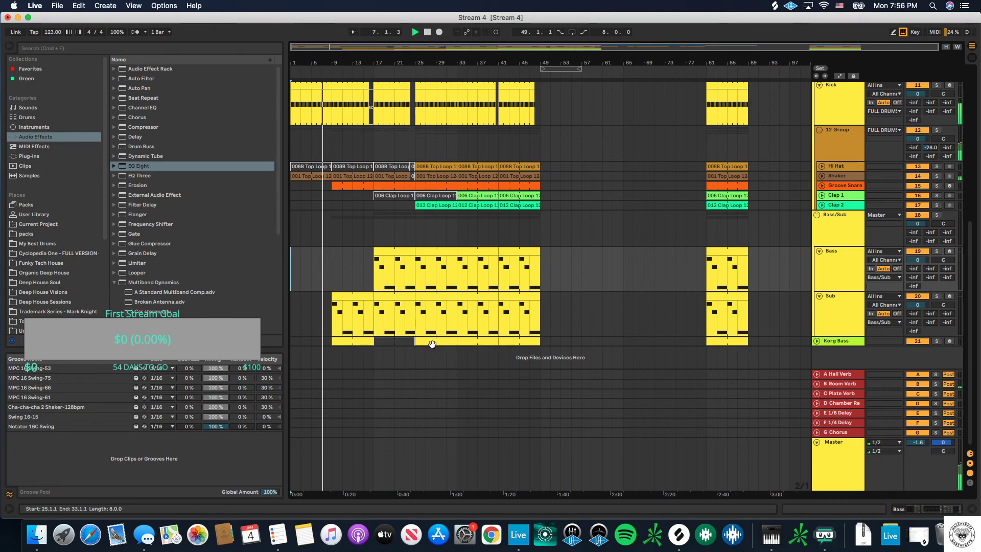
pyautogui.scroll(3, 336, 273)
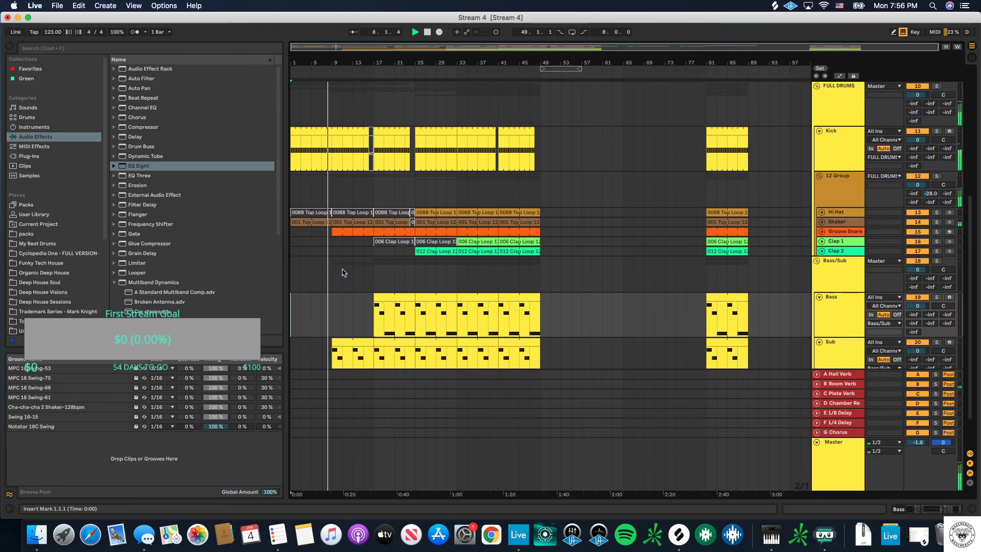
pyautogui.scroll(-3, 342, 273)
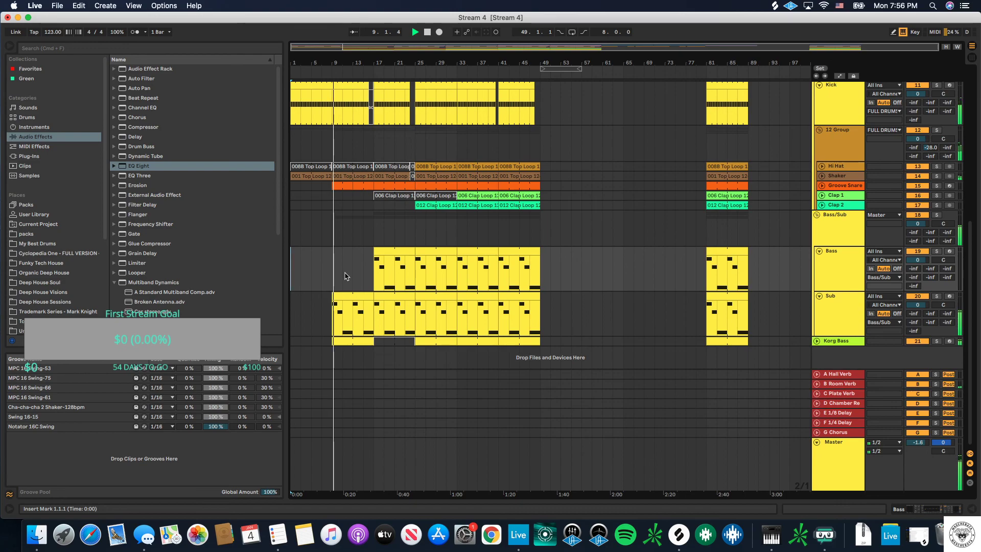
pyautogui.click(361, 341)
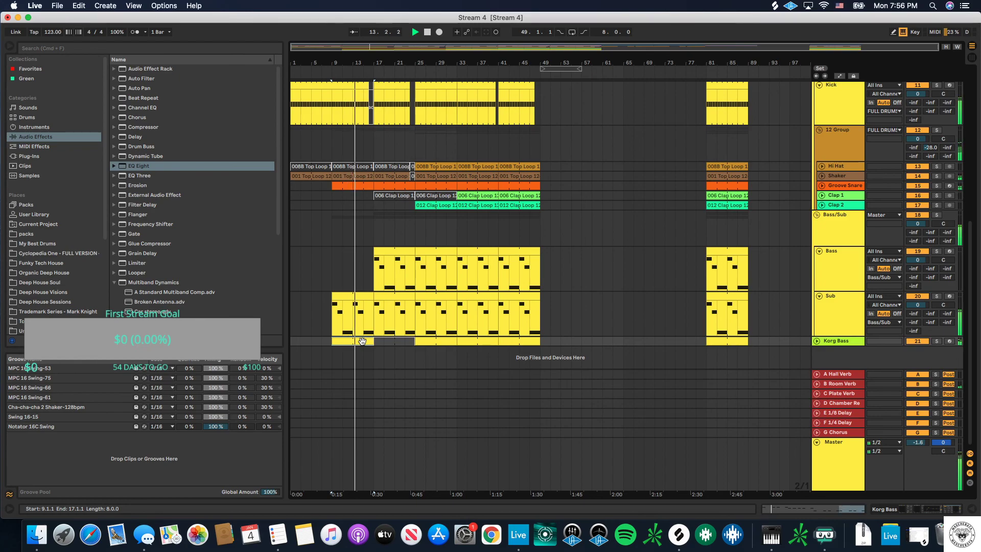
# Step: Copy the Korg Bass clip from bar 9 to bars 17–25 and deactivate the clip at bars 9–17
pyautogui.click(362, 341)
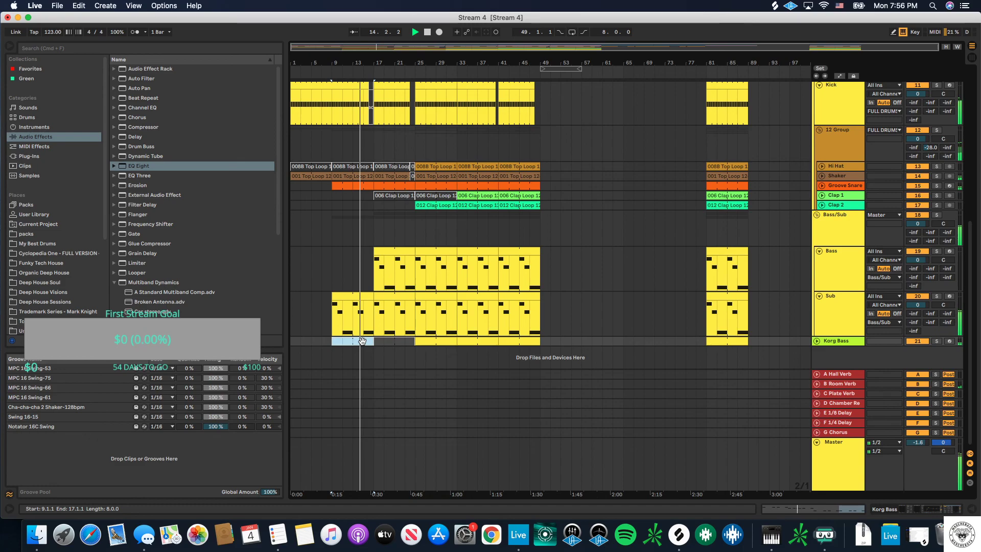
pyautogui.moveTo(370, 340); pyautogui.dragTo(396, 340)
pyautogui.scroll(2, 394, 312)
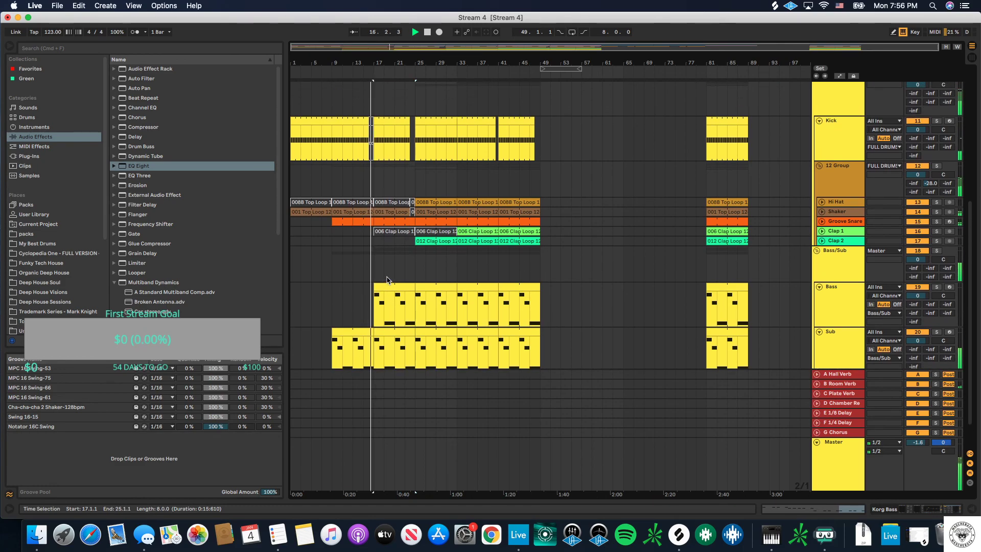
pyautogui.scroll(-2, 393, 282)
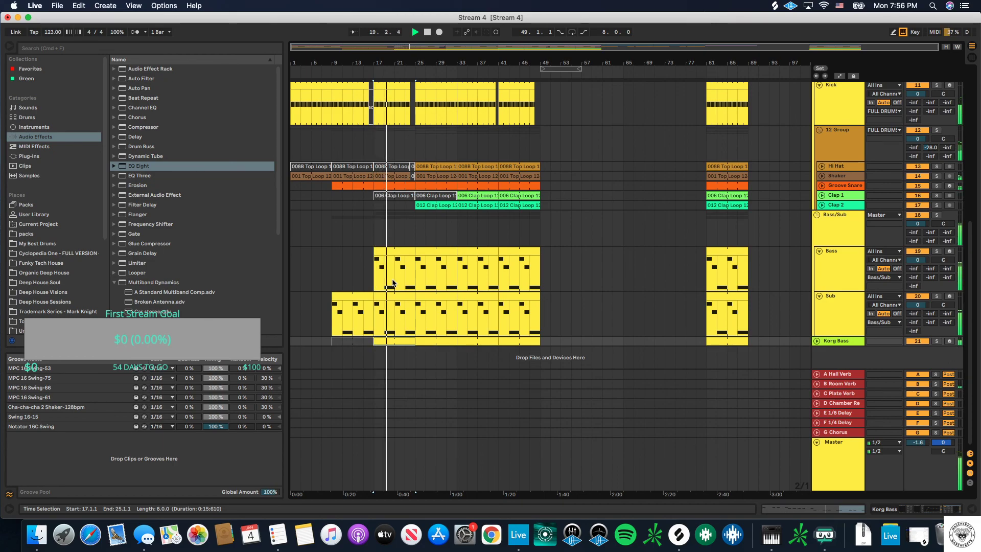
pyautogui.click(362, 336)
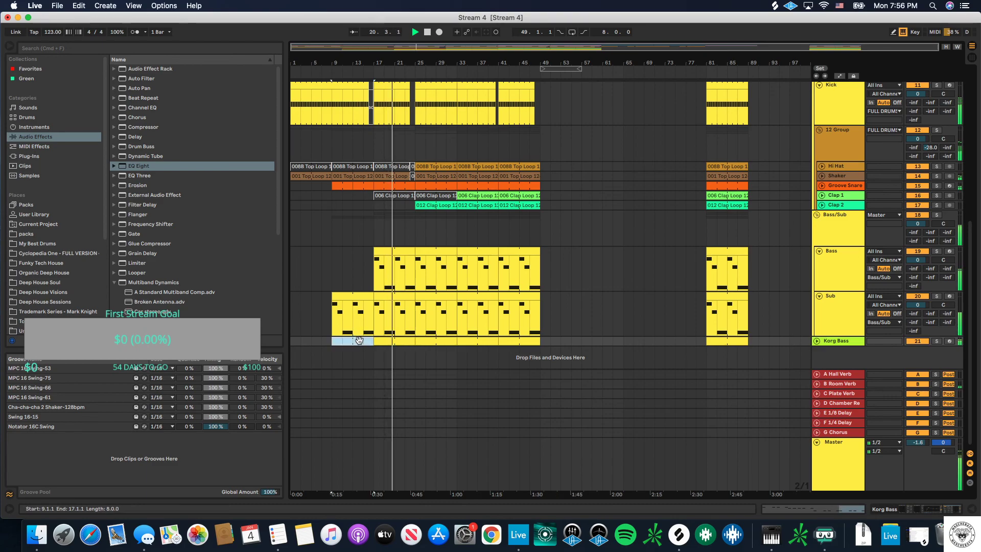
pyautogui.scroll(10, 362, 337)
pyautogui.scroll(-7, 362, 340)
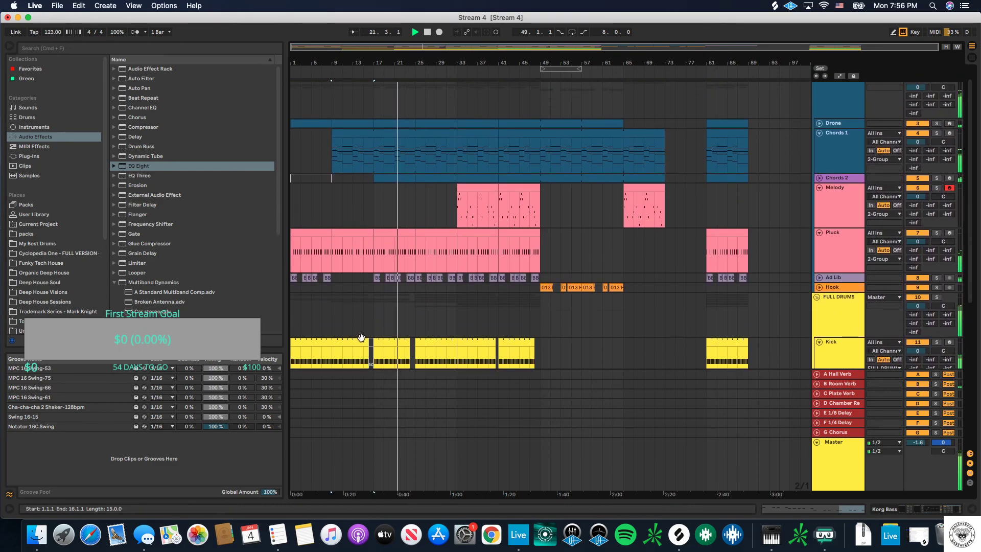
pyautogui.scroll(-5, 362, 340)
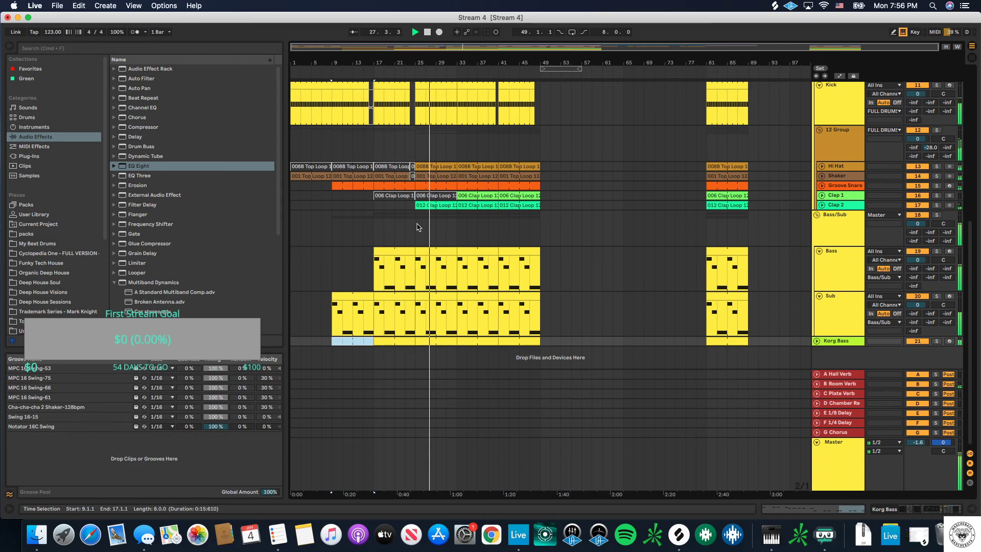
# Step: Copy the Melody clip at bar 33 to bars 9–17
pyautogui.scroll(5, 401, 212)
pyautogui.scroll(1, 400, 211)
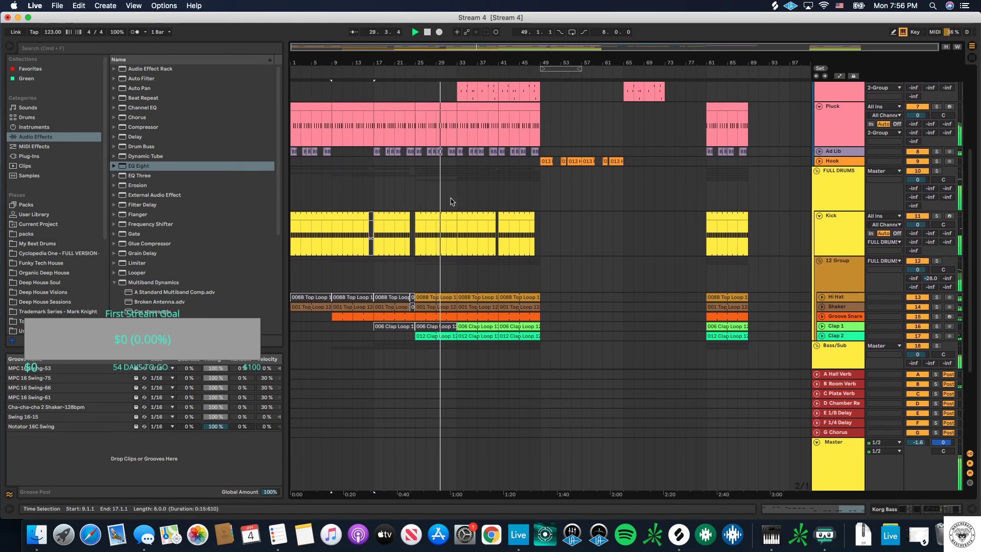
pyautogui.scroll(2, 451, 201)
pyautogui.moveTo(473, 136); pyautogui.dragTo(489, 109)
pyautogui.click(480, 98)
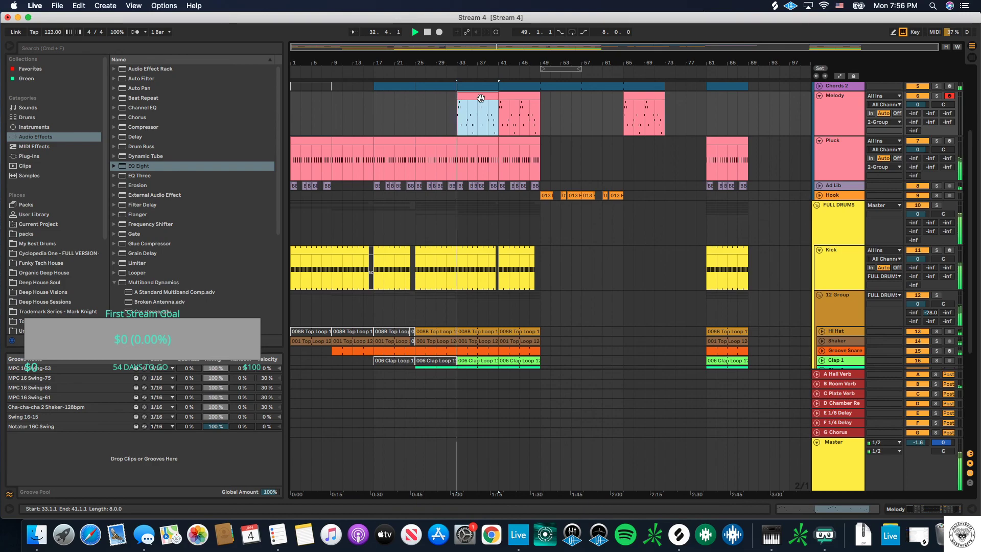
pyautogui.moveTo(481, 98); pyautogui.dragTo(357, 111)
# Step: Play the arrangement from bar 1 and check how the Melody clip at bar 9 fits with the chords, drums and bass
pyautogui.scroll(-1, 319, 125)
pyautogui.click(312, 127)
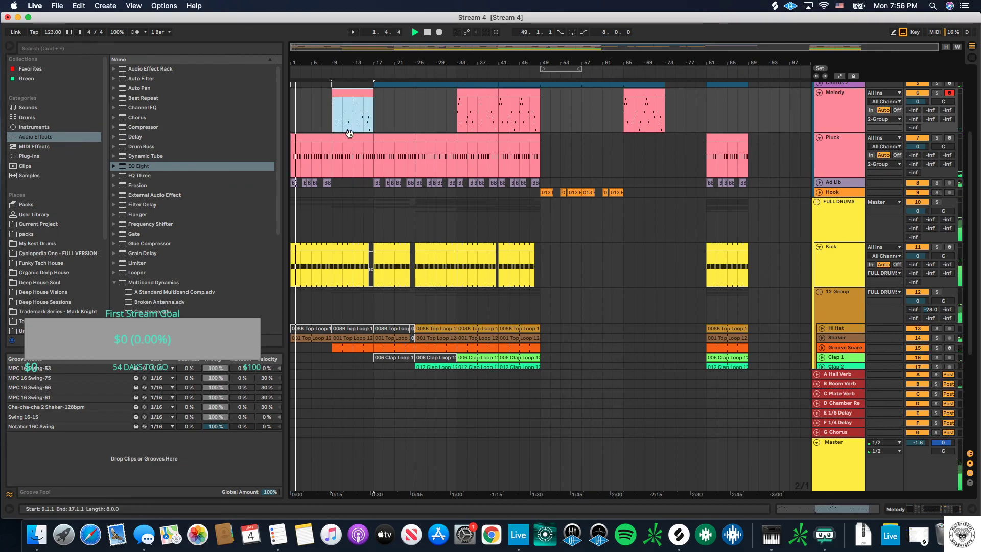
pyautogui.scroll(3, 350, 133)
pyautogui.scroll(2, 370, 176)
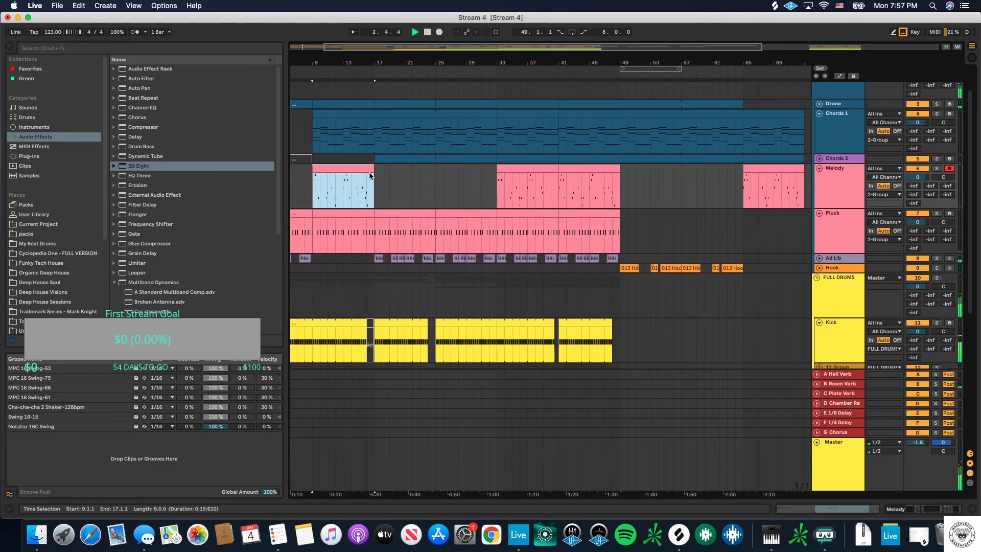
pyautogui.scroll(3, 371, 177)
pyautogui.hscroll(-3, 372, 176)
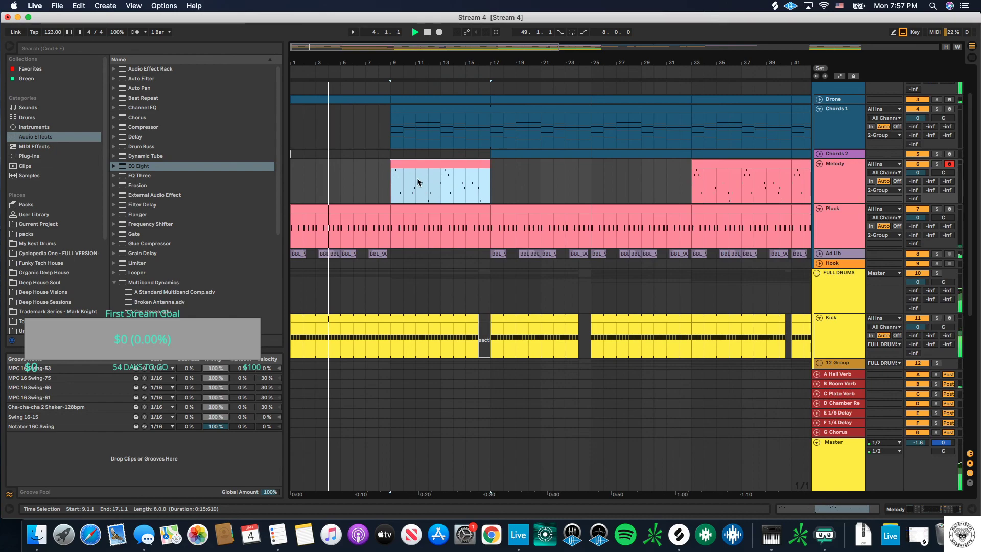
pyautogui.click(403, 187)
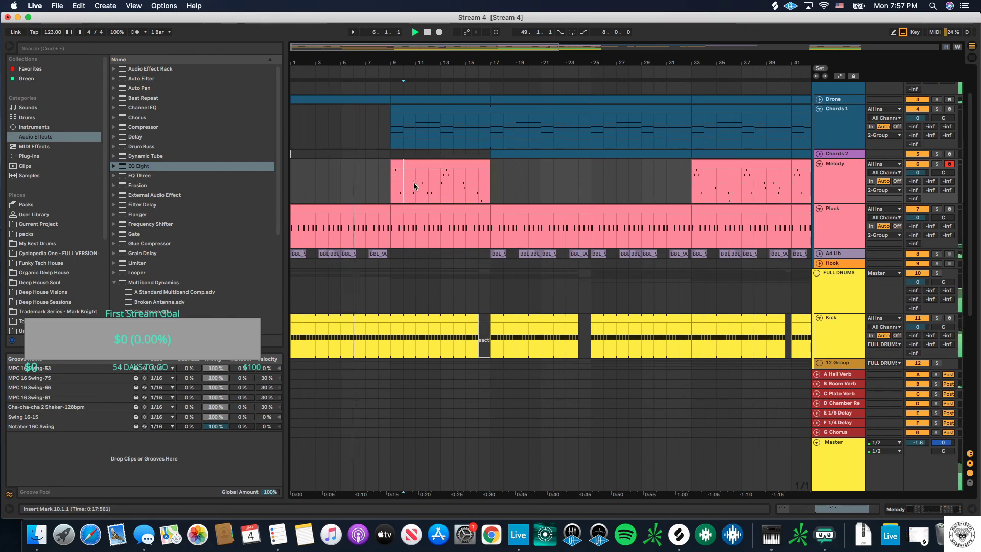
pyautogui.scroll(-2, 423, 240)
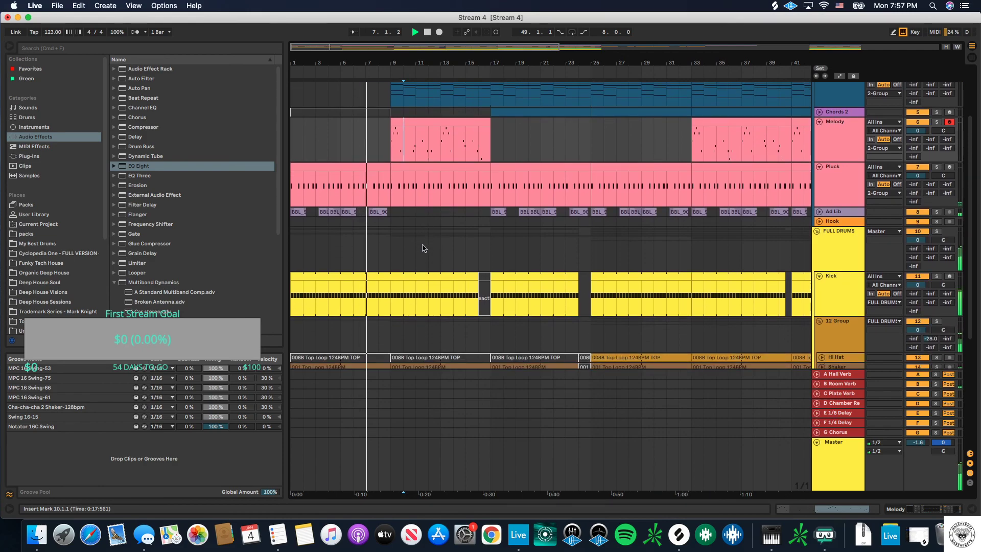
pyautogui.scroll(-8, 423, 249)
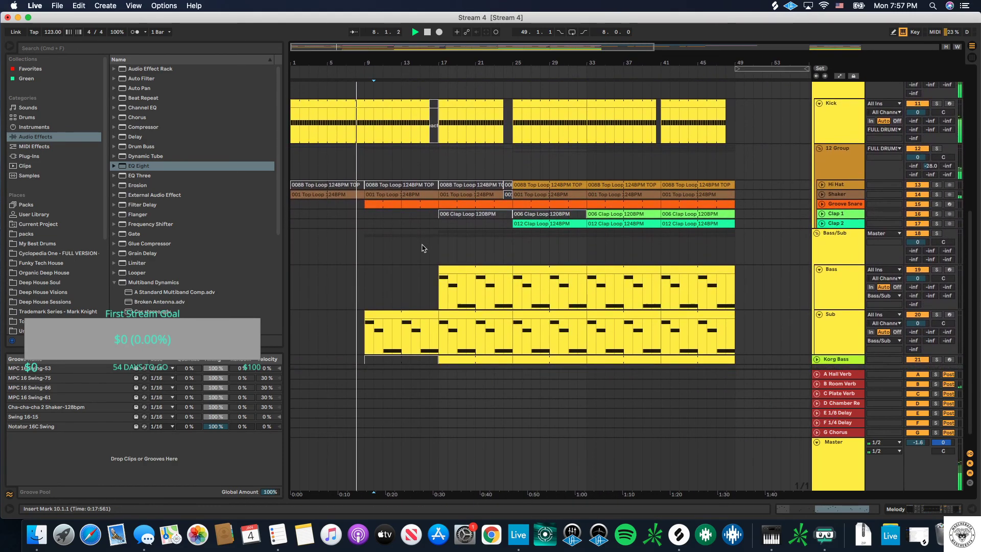
pyautogui.scroll(-1, 423, 248)
pyautogui.scroll(7, 411, 215)
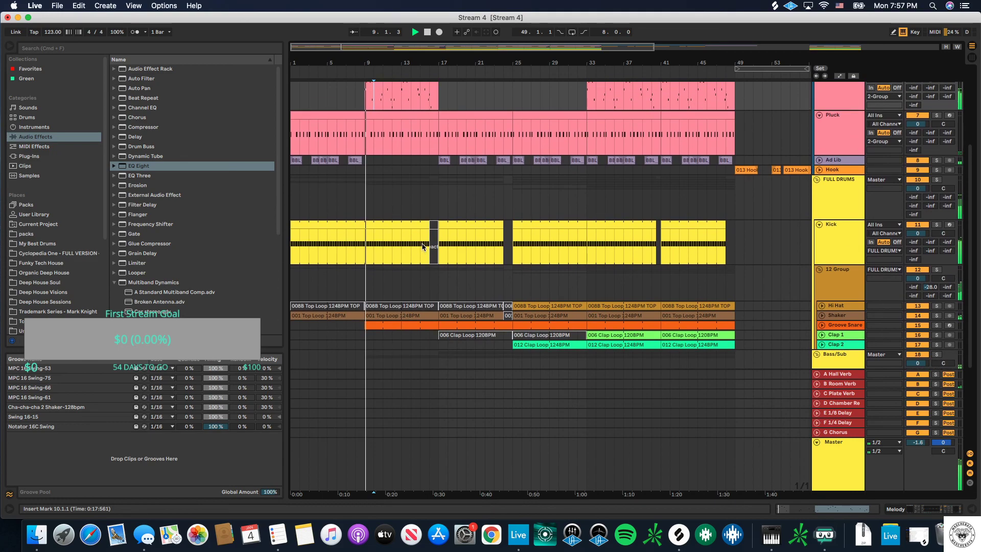
pyautogui.scroll(5, 407, 198)
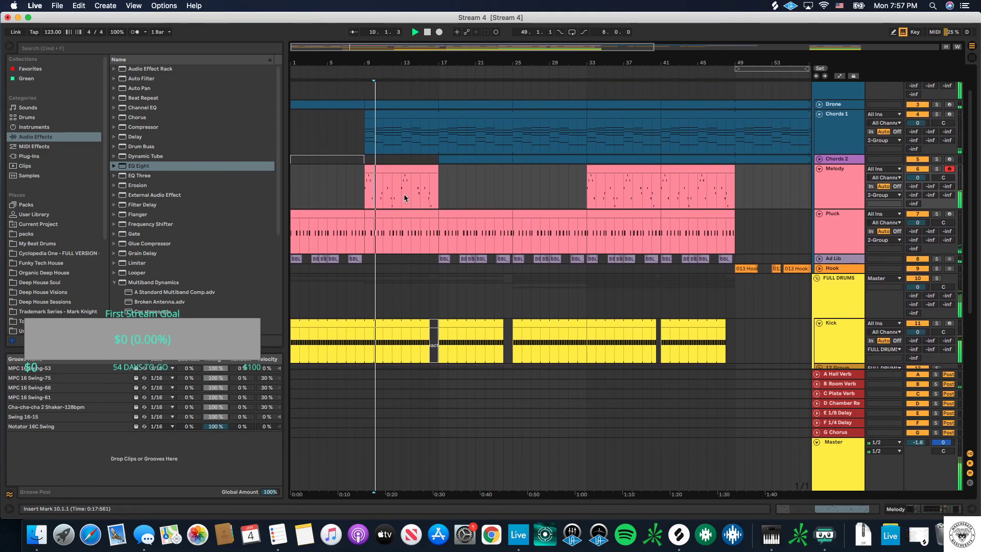
pyautogui.scroll(3, 371, 194)
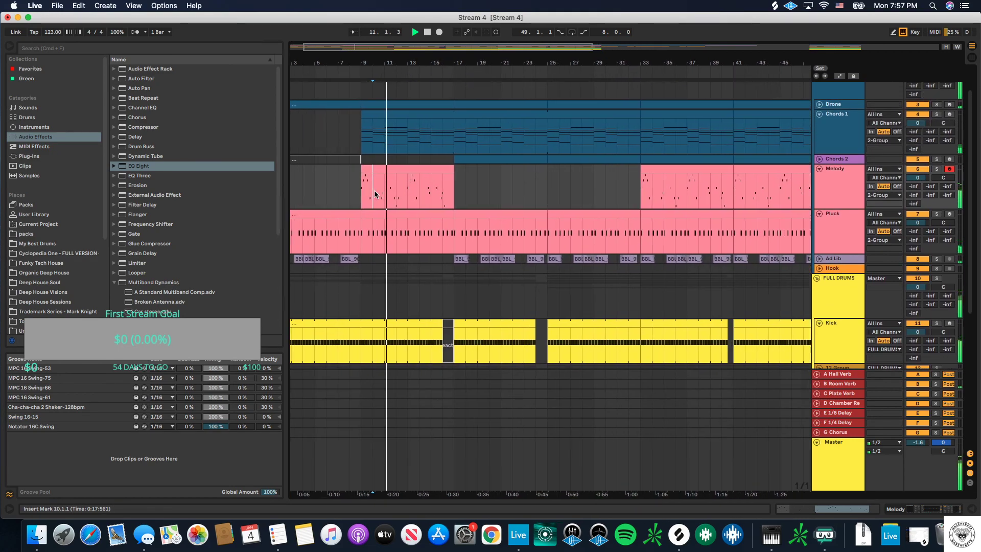
pyautogui.scroll(-1, 375, 192)
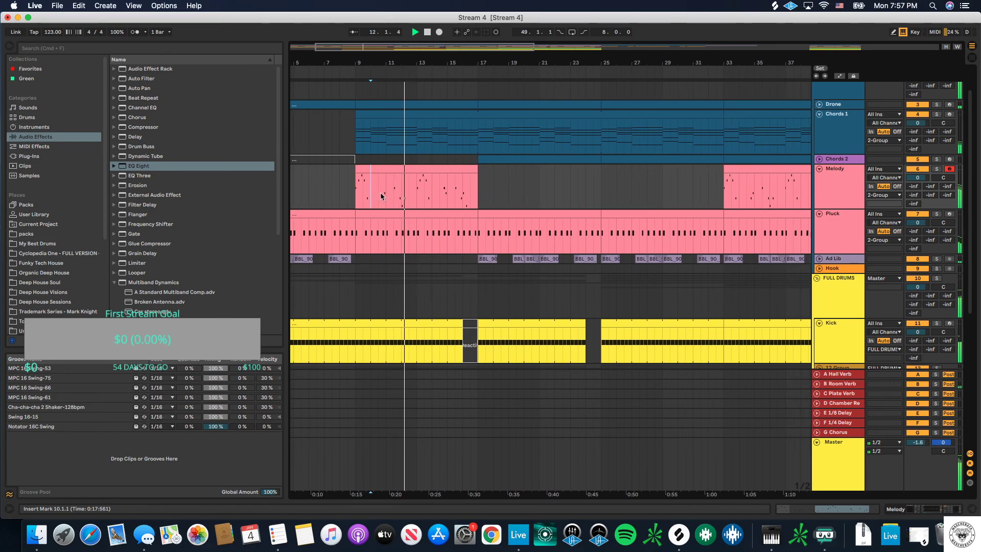
pyautogui.scroll(-3, 382, 196)
pyautogui.scroll(-3, 386, 195)
pyautogui.scroll(-1, 386, 195)
pyautogui.scroll(-2, 511, 159)
pyautogui.scroll(2, 512, 156)
pyautogui.scroll(1, 513, 156)
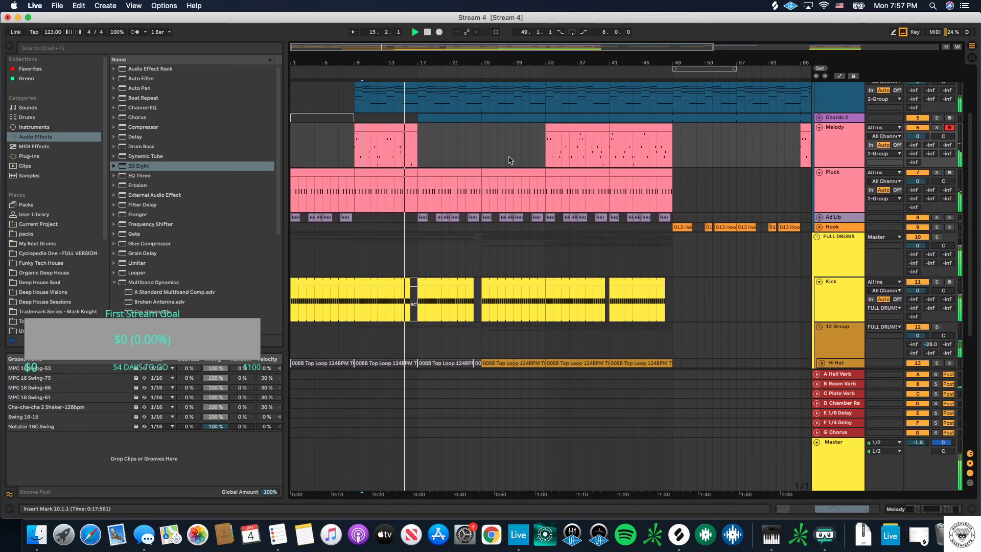
# Step: Move the whole Melody clip from bars 9–17 to bars 17–25, undoing the first move that leaves its opening bar behind
pyautogui.moveTo(410, 139); pyautogui.dragTo(466, 139)
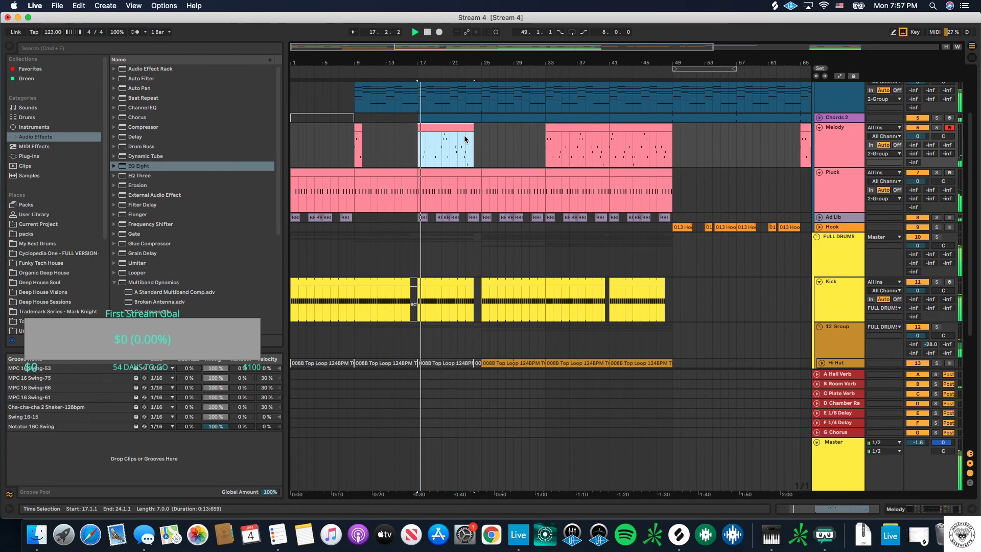
pyautogui.press('super+z')
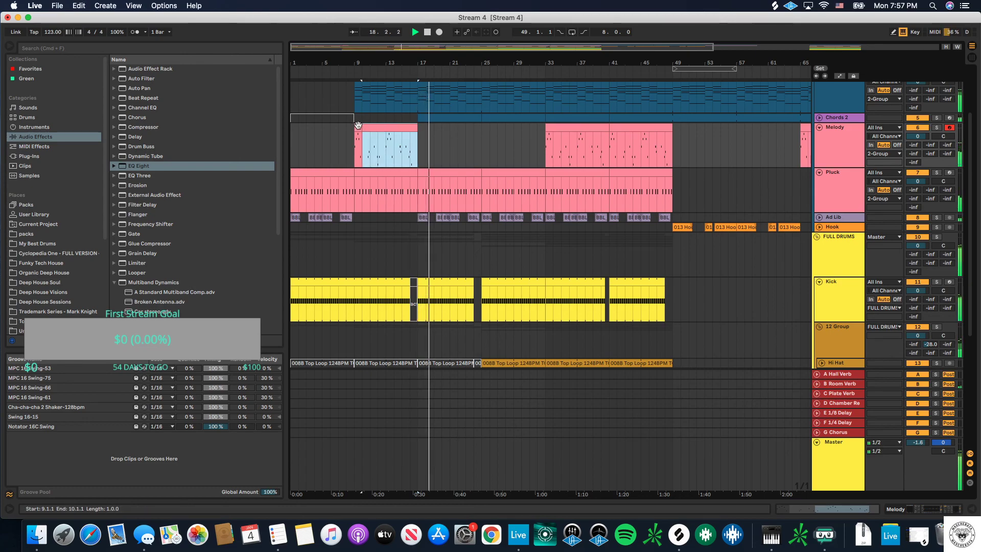
pyautogui.moveTo(375, 127); pyautogui.dragTo(438, 135)
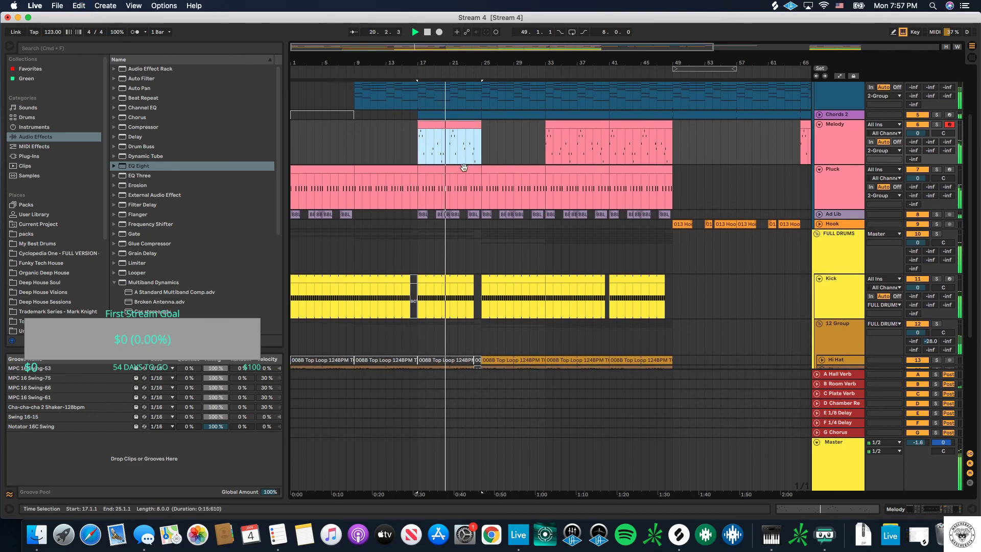
# Step: Deactivate the Kick clip between bars 17 and 24
pyautogui.scroll(-2, 458, 164)
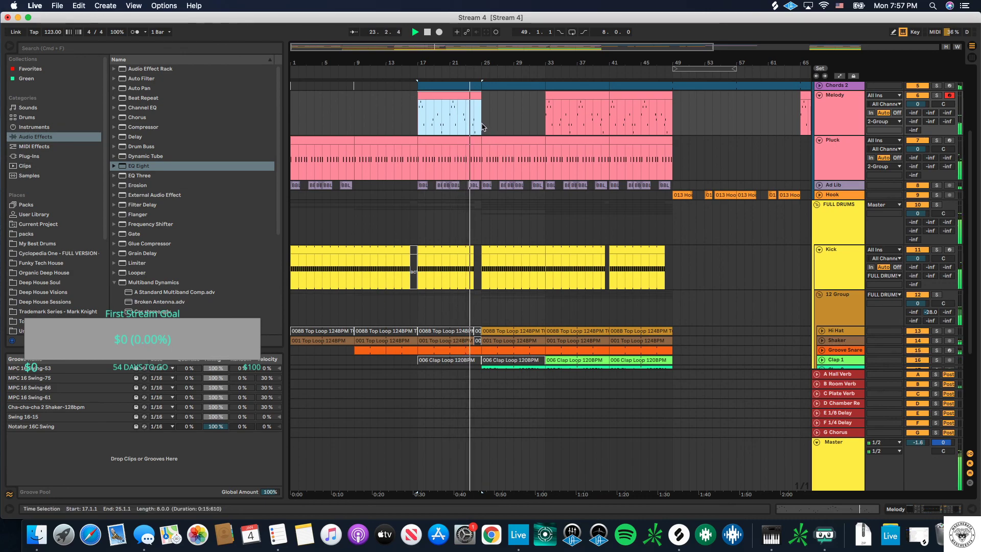
pyautogui.scroll(-2, 482, 124)
pyautogui.scroll(-2, 482, 124)
pyautogui.scroll(-5, 482, 127)
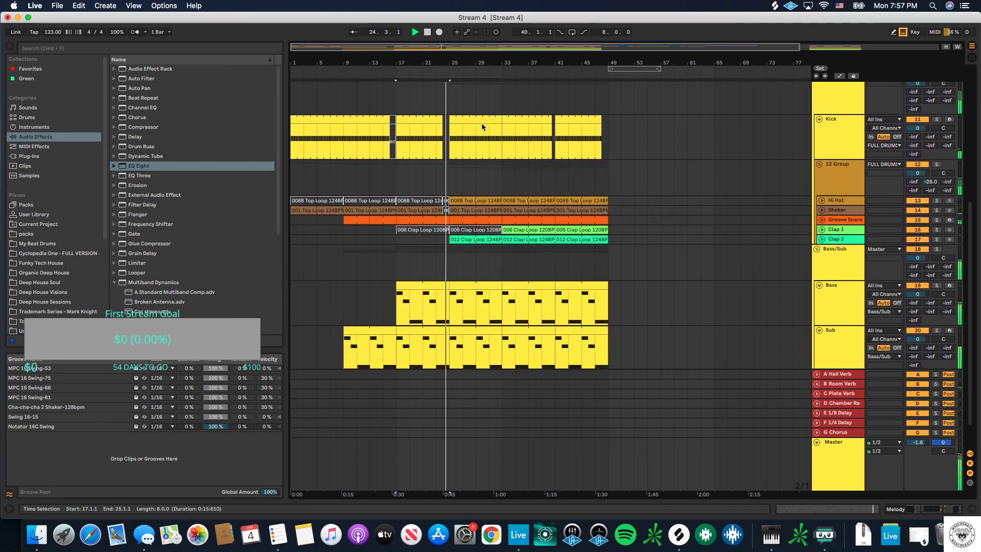
pyautogui.scroll(7, 482, 128)
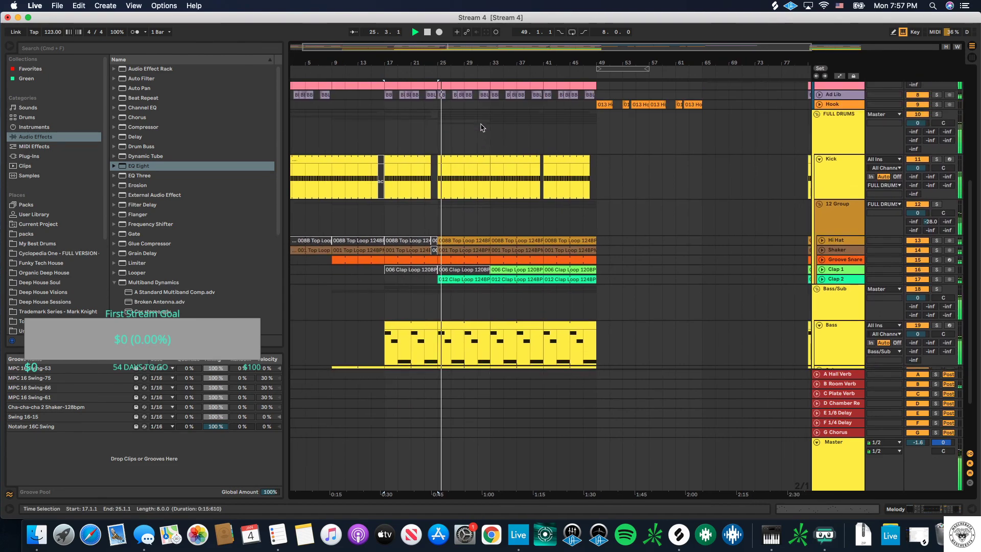
pyautogui.scroll(-2, 481, 129)
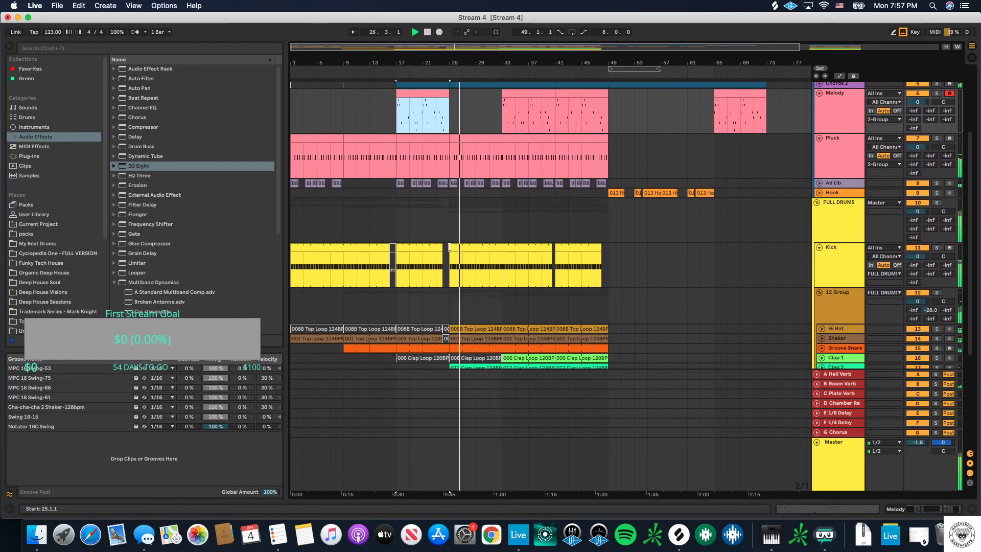
pyautogui.click(415, 247)
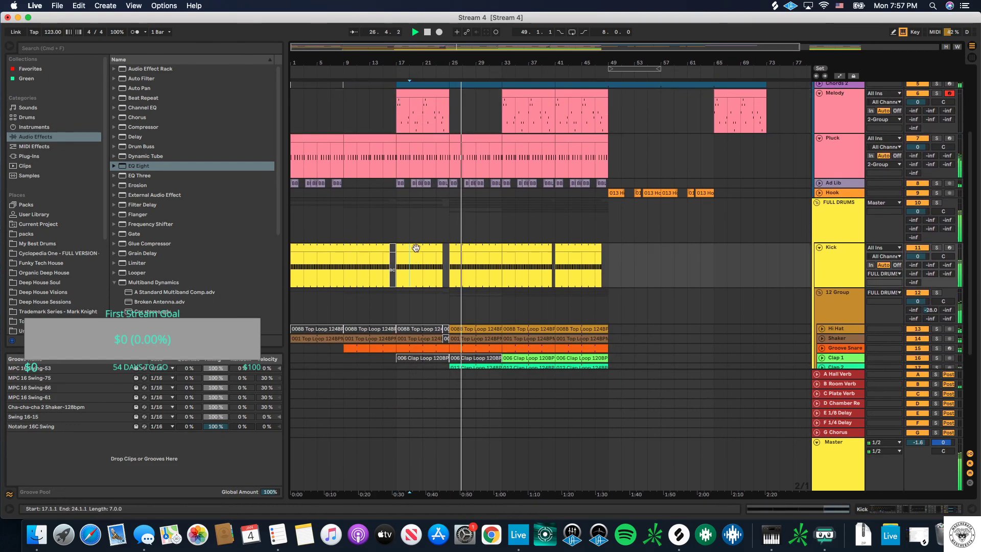
pyautogui.press('0')
pyautogui.click(397, 217)
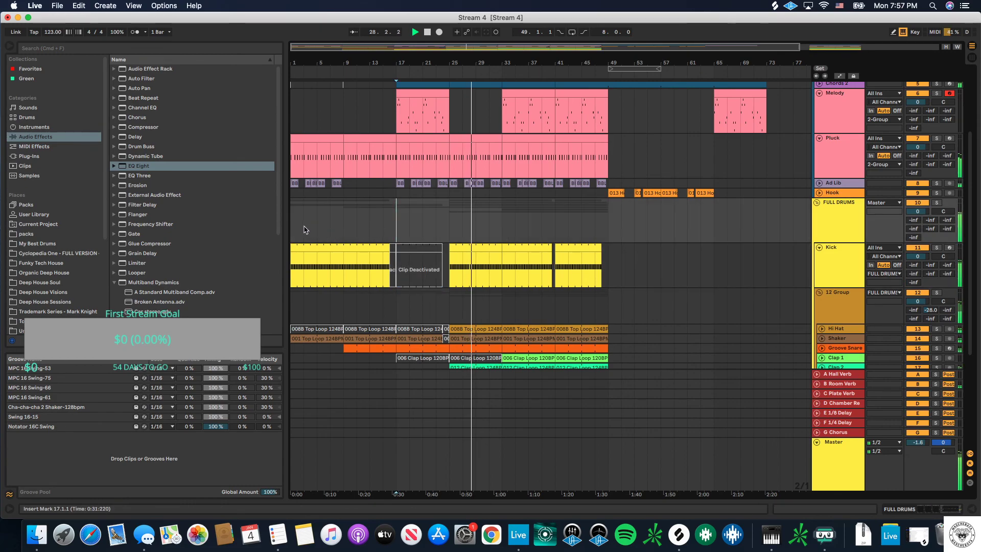
# Step: Play from bar 9 and review the transition into the section at bar 17 across the melody, drum and bass tracks
pyautogui.click(344, 218)
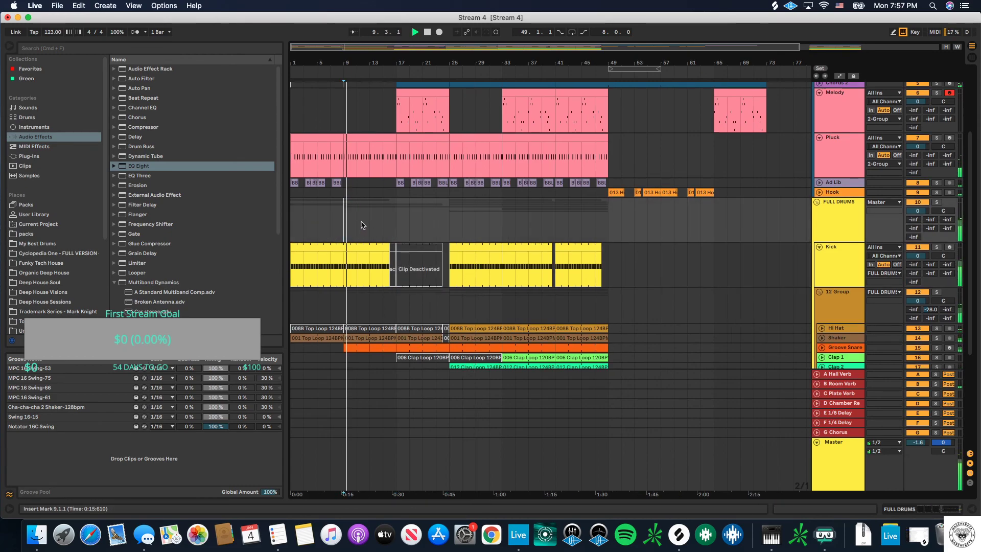
pyautogui.scroll(-10, 362, 225)
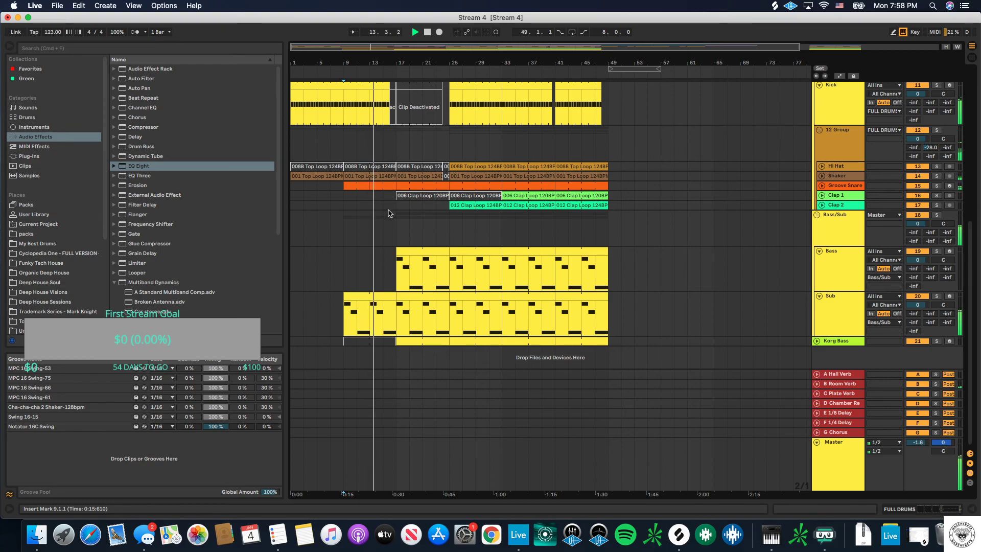
pyautogui.scroll(7, 390, 214)
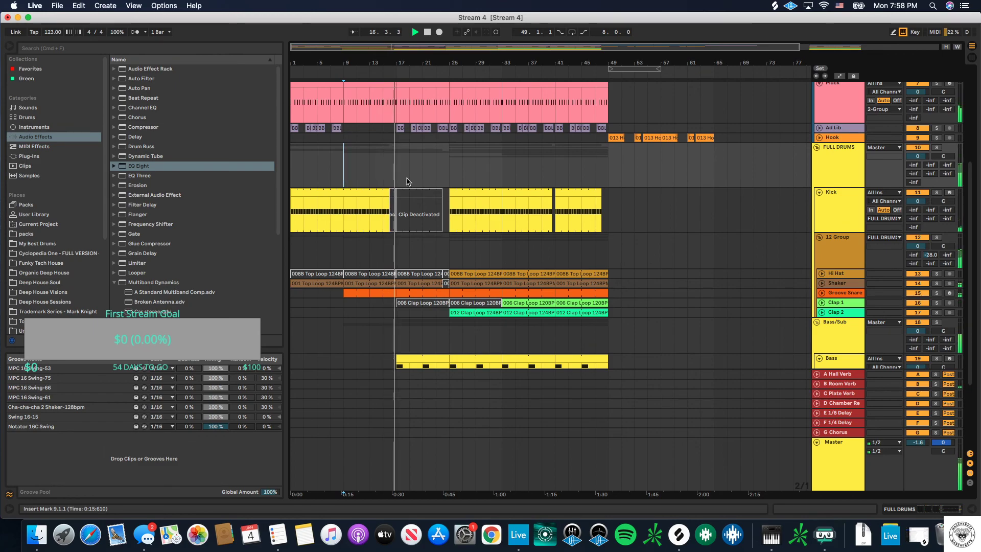
pyautogui.scroll(4, 408, 182)
pyautogui.scroll(-2, 408, 184)
pyautogui.scroll(-8, 408, 184)
pyautogui.scroll(5, 408, 183)
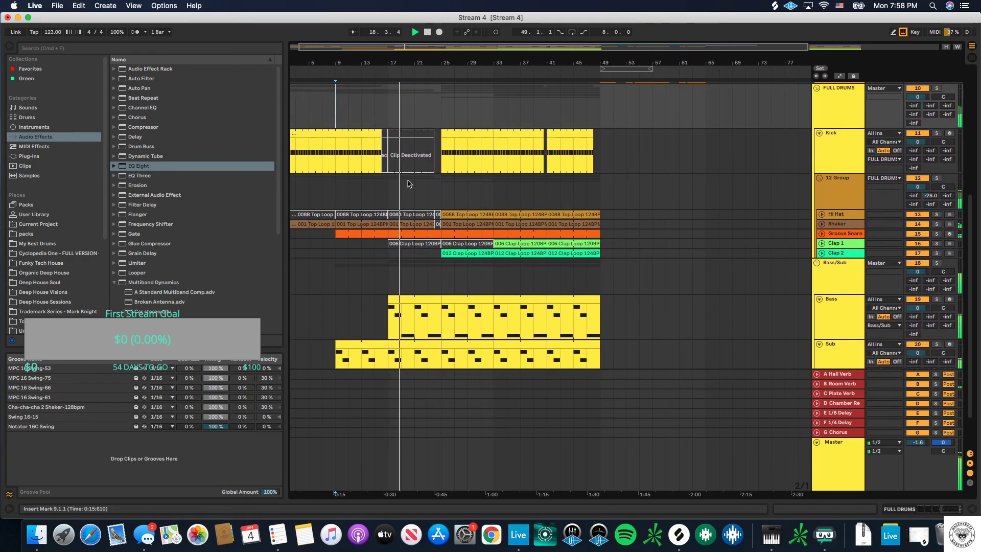
pyautogui.scroll(-5, 411, 183)
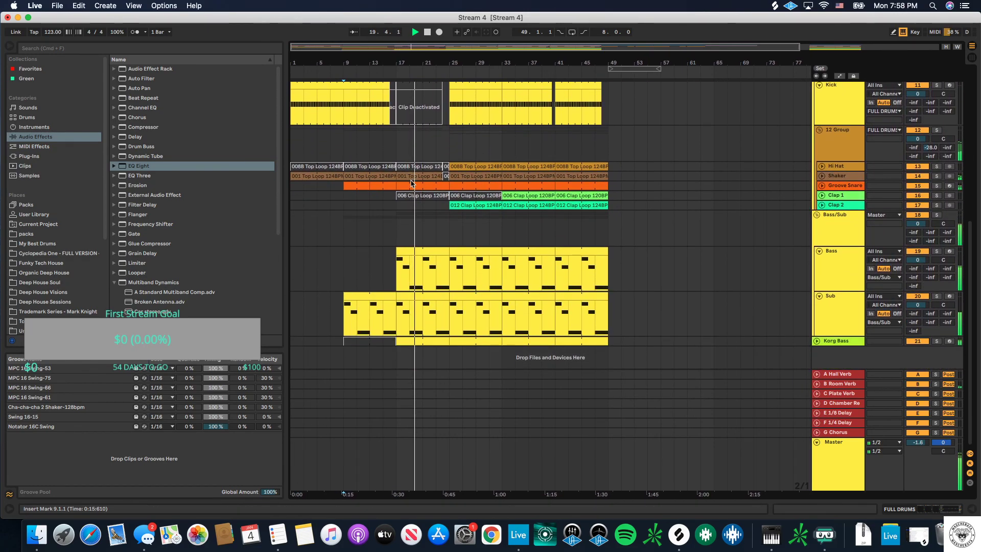
pyautogui.scroll(3, 412, 182)
pyautogui.hscroll(2, 413, 183)
pyautogui.hscroll(-3, 413, 184)
pyautogui.scroll(-2, 414, 184)
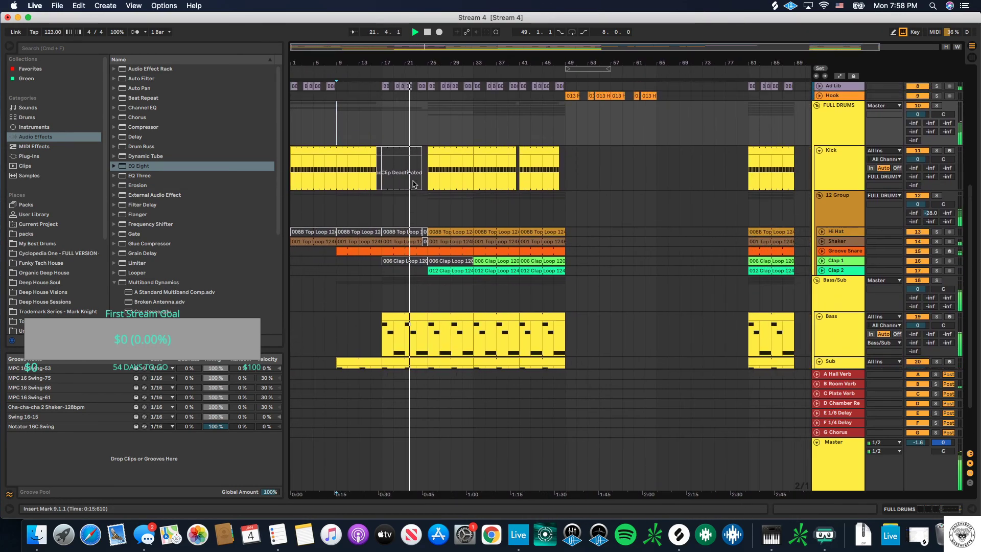
pyautogui.scroll(6, 412, 187)
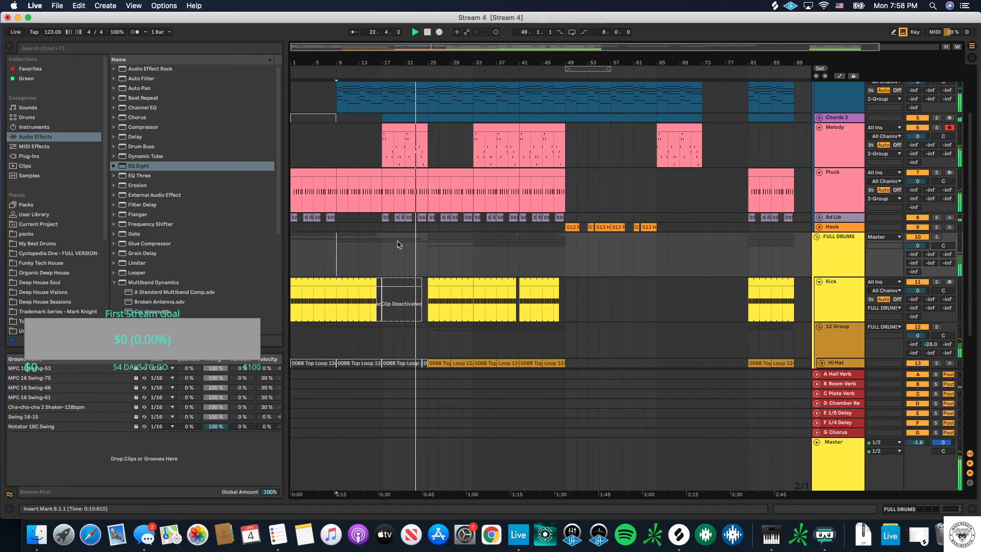
# Step: Review the drum tracks during playback, then expand the Clap 1 track and set its panning to 17R
pyautogui.scroll(-5, 402, 244)
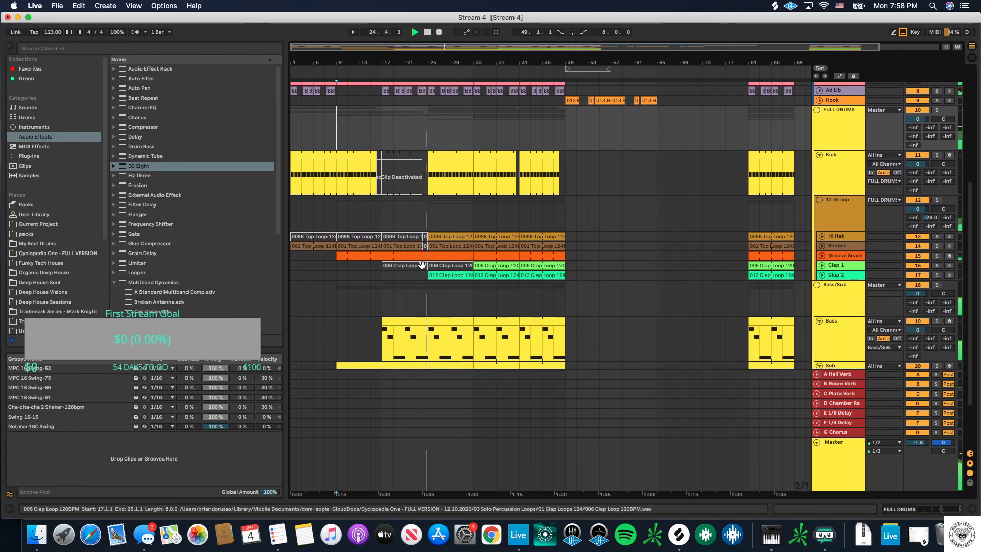
pyautogui.click(448, 267)
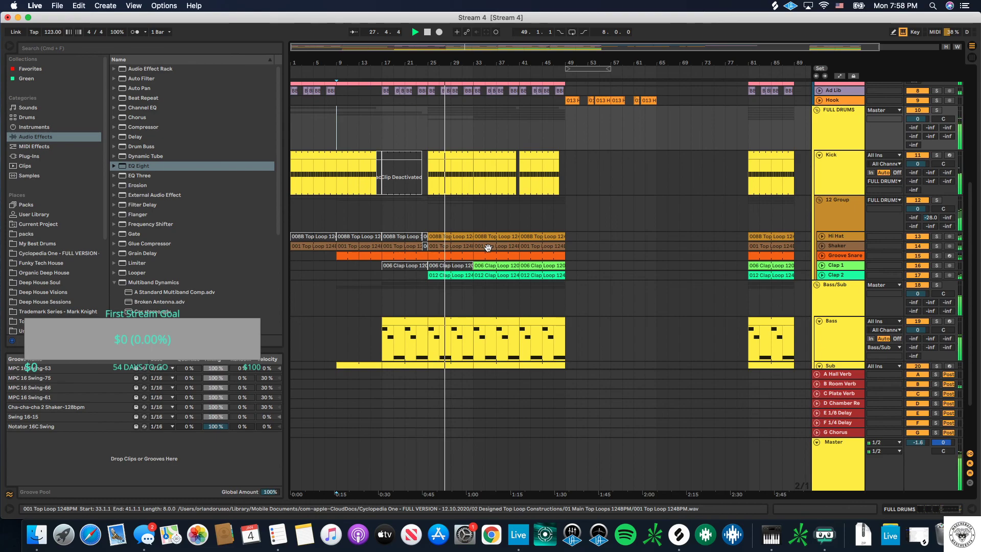
pyautogui.scroll(5, 482, 244)
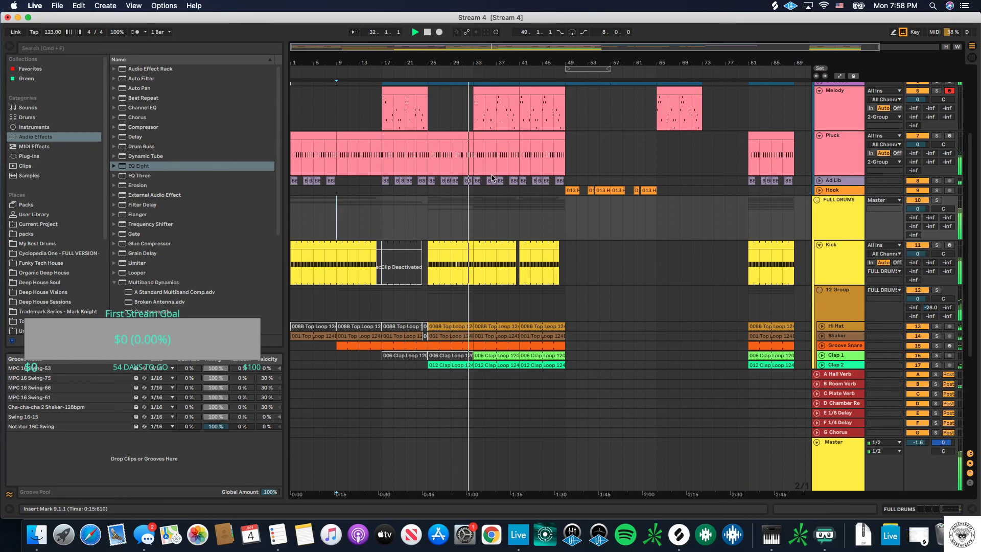
pyautogui.scroll(-8, 492, 177)
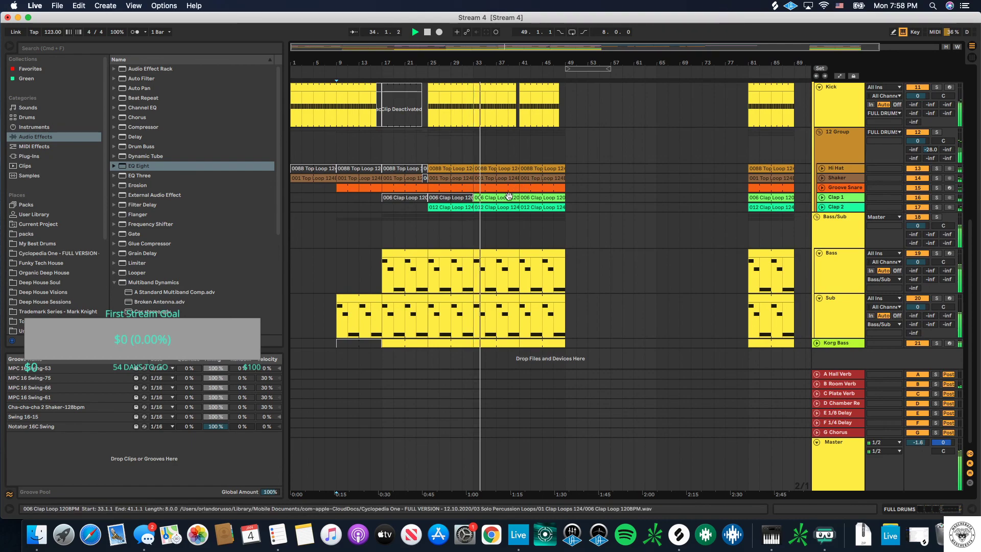
pyautogui.doubleClick(835, 197)
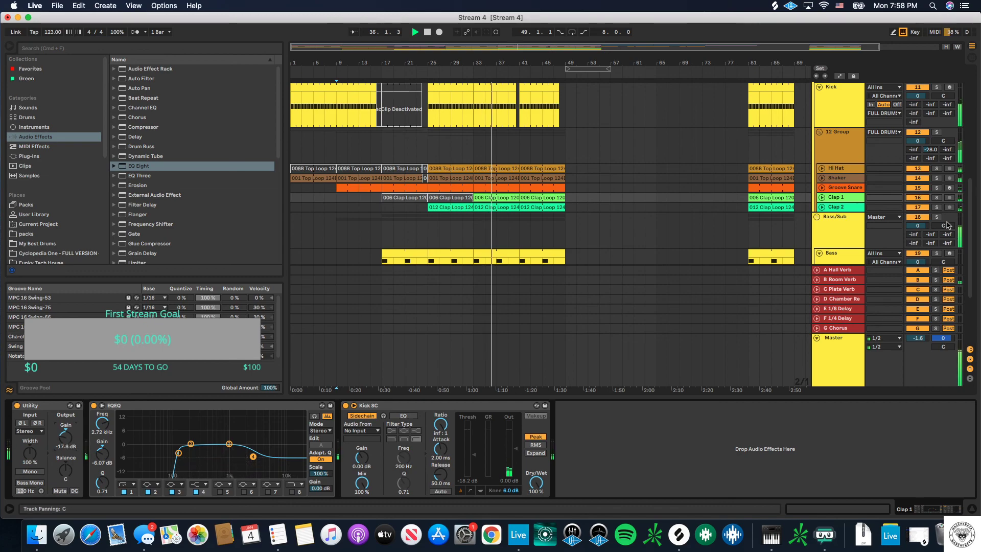
pyautogui.click(822, 197)
pyautogui.click(943, 207)
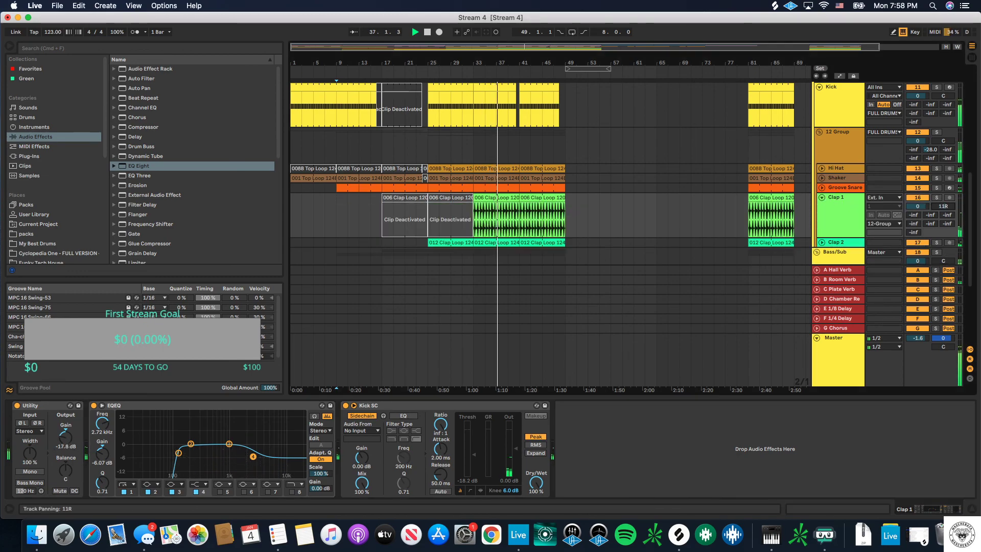
# Step: Set the Clap 2 track's panning to 16L and collapse both clap tracks
pyautogui.click(856, 244)
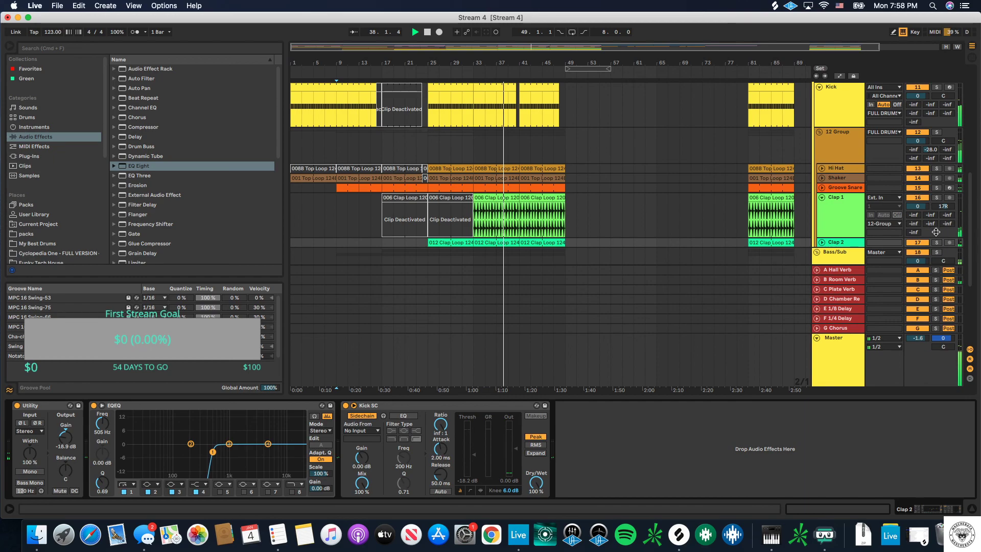
pyautogui.click(822, 242)
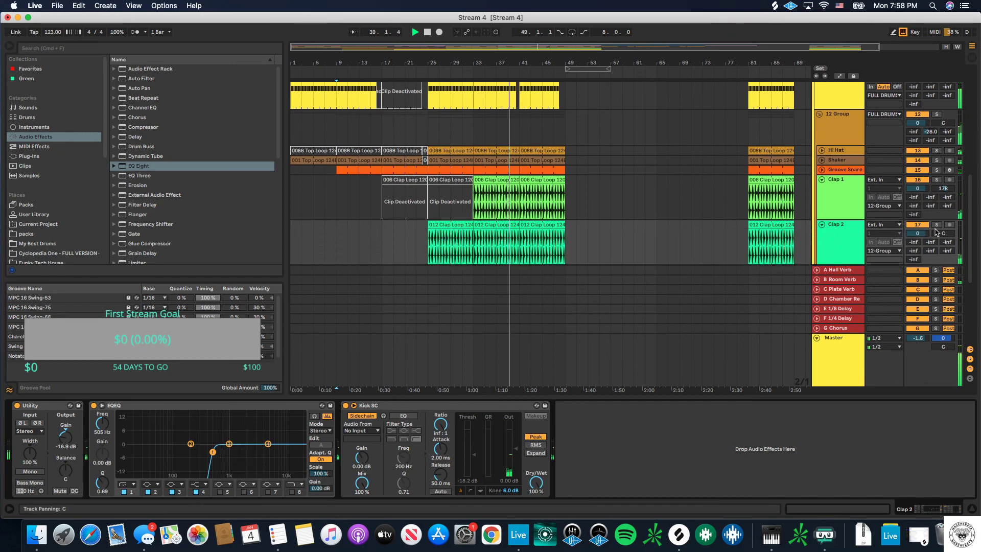
pyautogui.moveTo(936, 232); pyautogui.dragTo(936, 234)
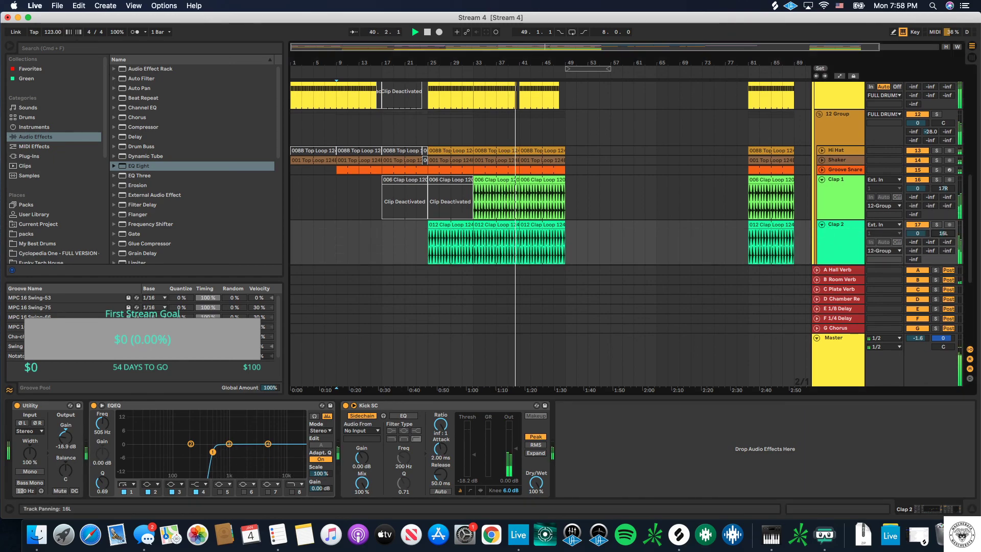
pyautogui.click(821, 180)
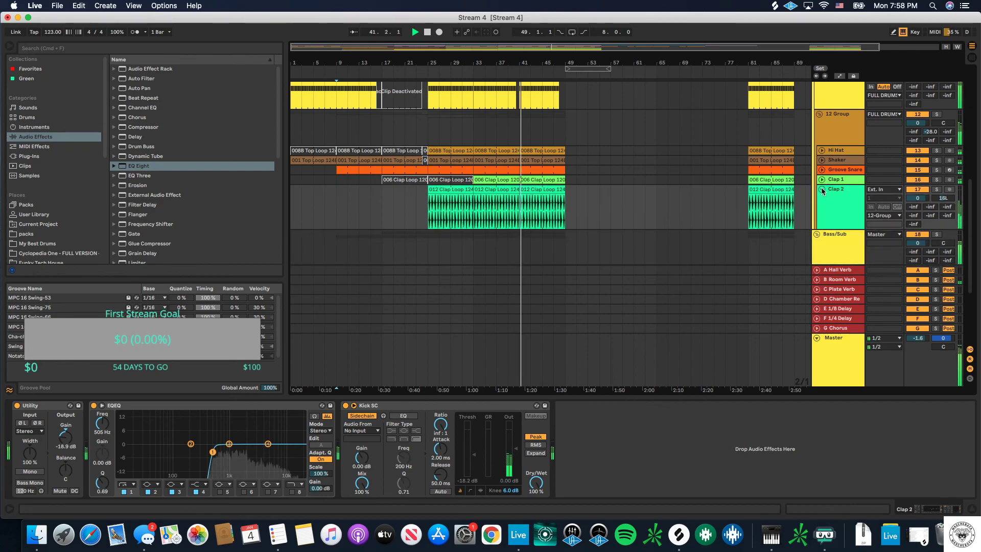
pyautogui.click(822, 190)
# Step: Extend the Drone clip that starts at bar 41 so it runs to bar 117
pyautogui.scroll(-3, 619, 196)
pyautogui.scroll(10, 612, 195)
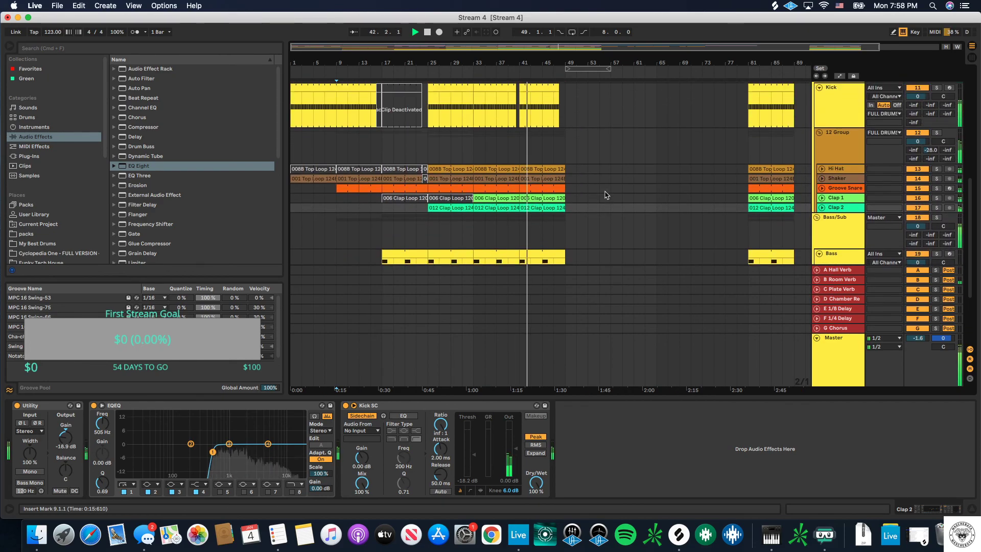
pyautogui.scroll(-3, 647, 227)
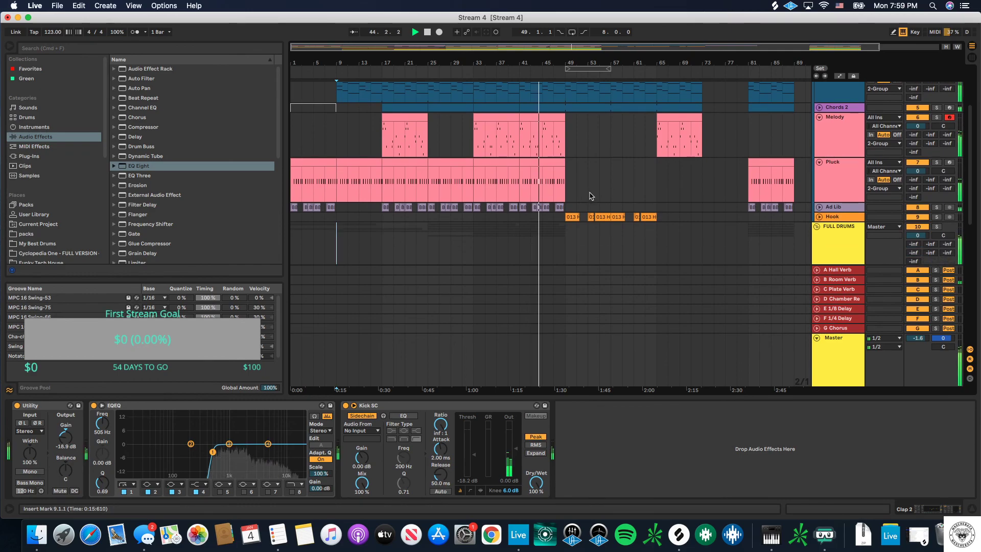
pyautogui.scroll(5, 588, 196)
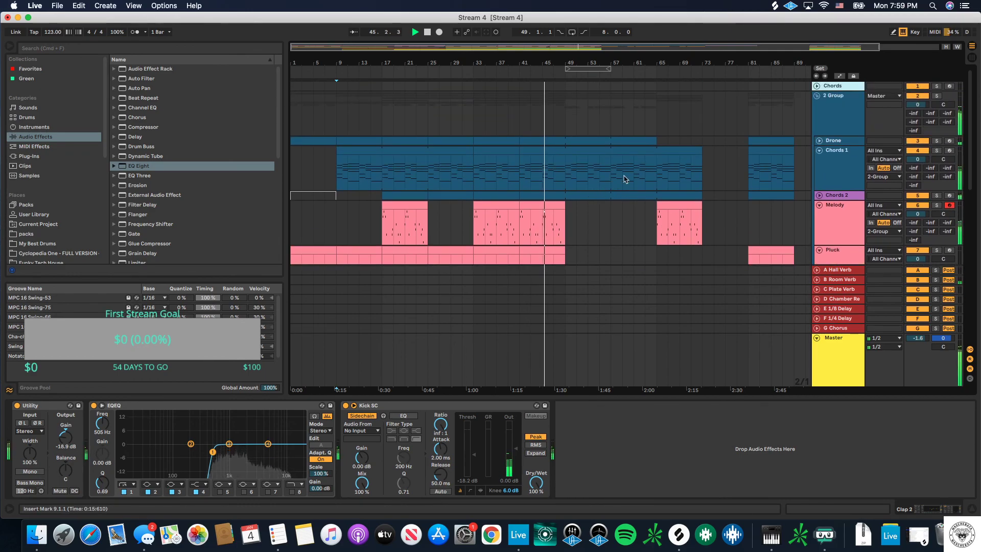
pyautogui.moveTo(654, 141); pyautogui.dragTo(845, 134)
pyautogui.scroll(-3, 701, 183)
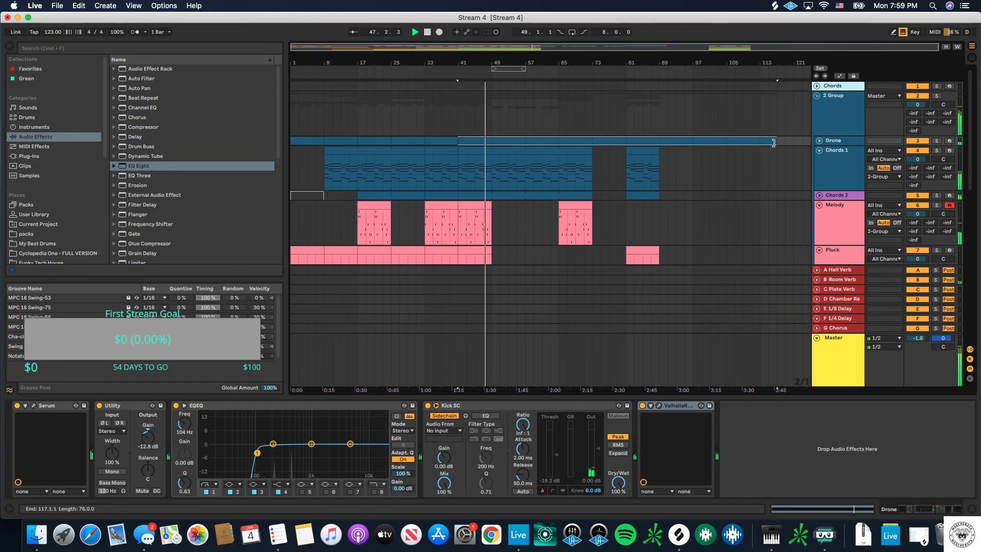
# Step: Duplicate the chords and Melody material from bars 65–73 into bars 73–81
pyautogui.scroll(-10, 661, 182)
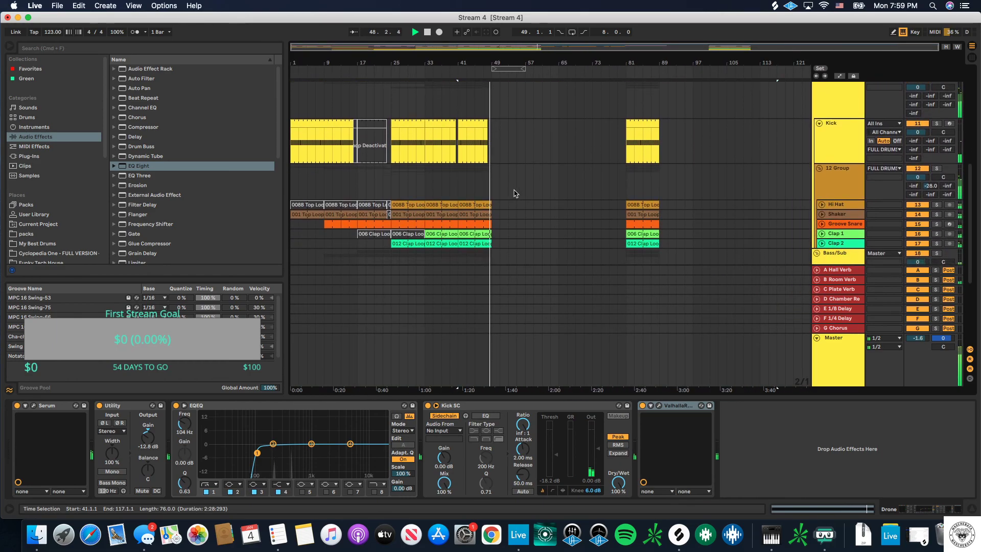
pyautogui.scroll(5, 517, 193)
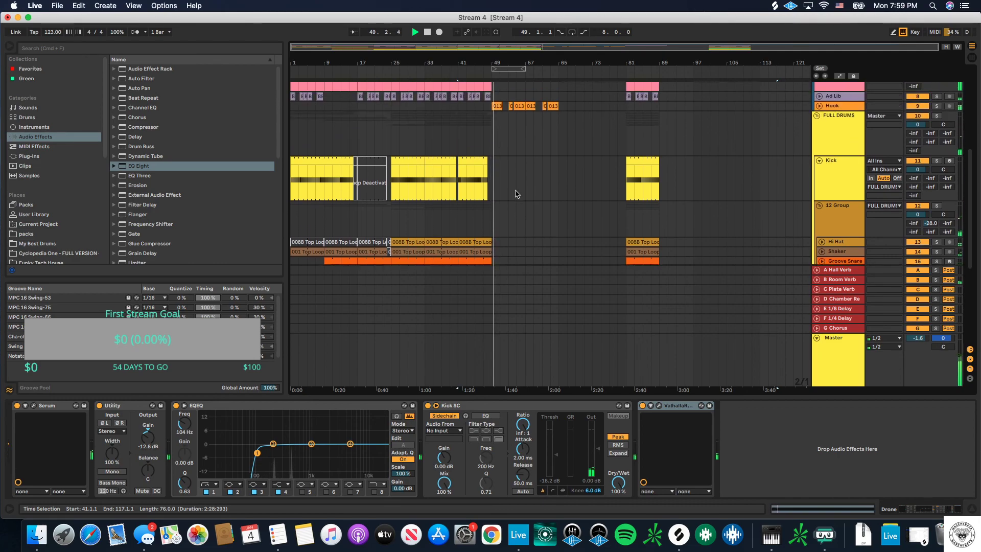
pyautogui.scroll(-8, 519, 193)
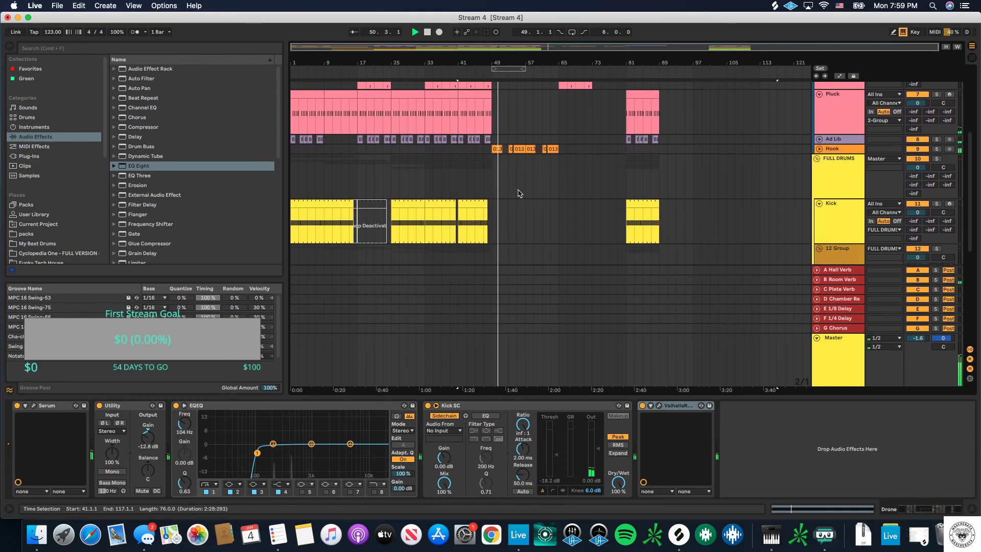
pyautogui.scroll(5, 520, 193)
pyautogui.scroll(5, 520, 193)
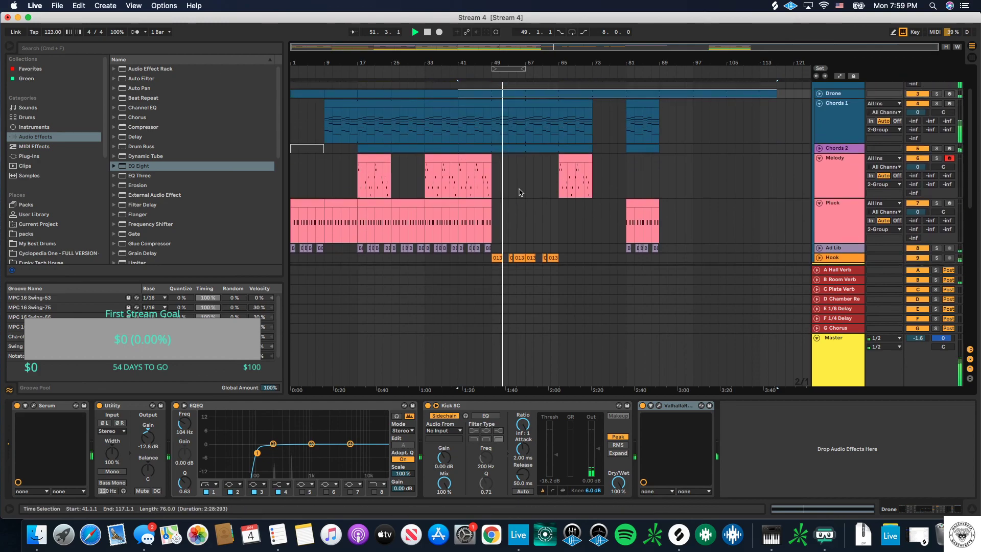
pyautogui.click(579, 201)
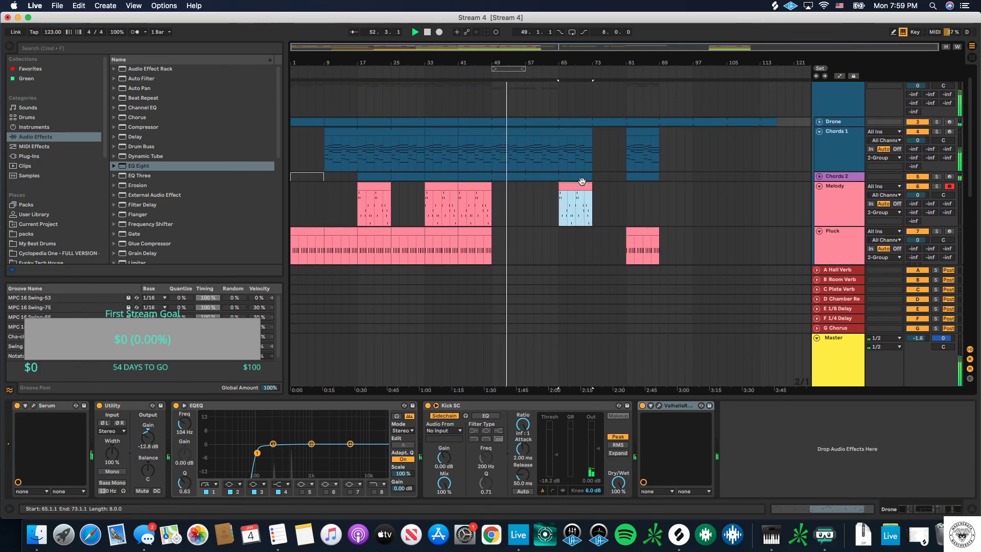
pyautogui.keyDown('shift'); pyautogui.click(579, 134); pyautogui.keyUp('shift')
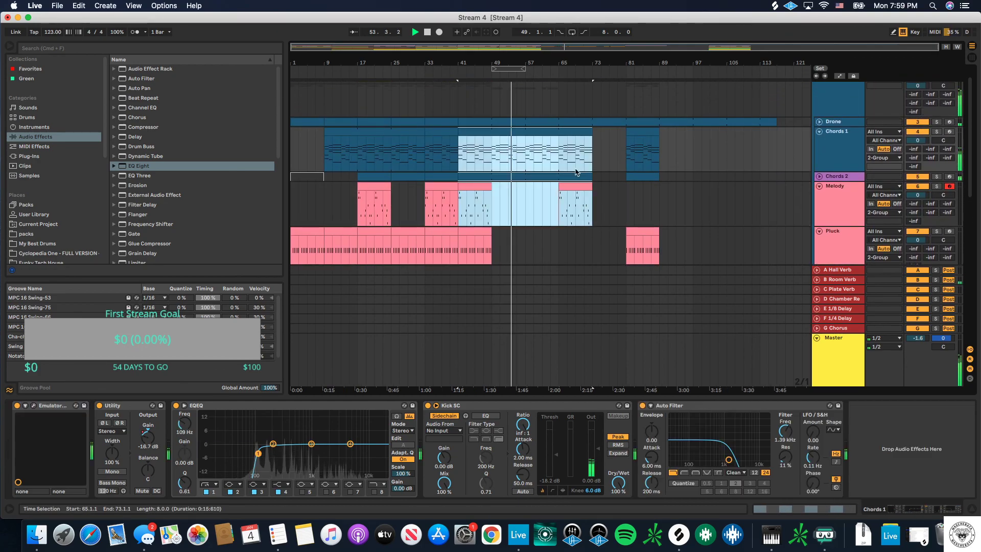
pyautogui.moveTo(558, 200); pyautogui.dragTo(558, 161)
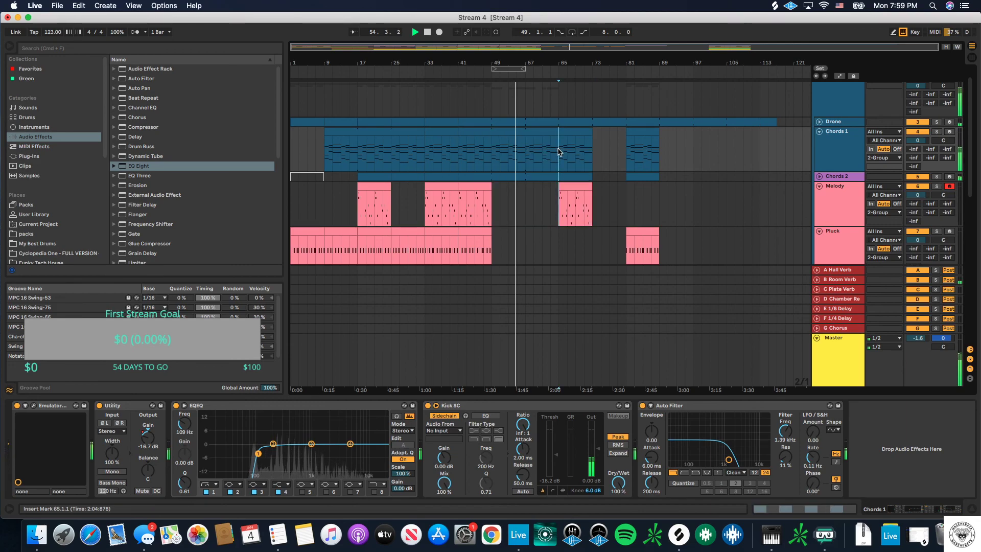
pyautogui.click(566, 146)
pyautogui.keyDown('shift'); pyautogui.click(573, 186); pyautogui.keyUp('shift')
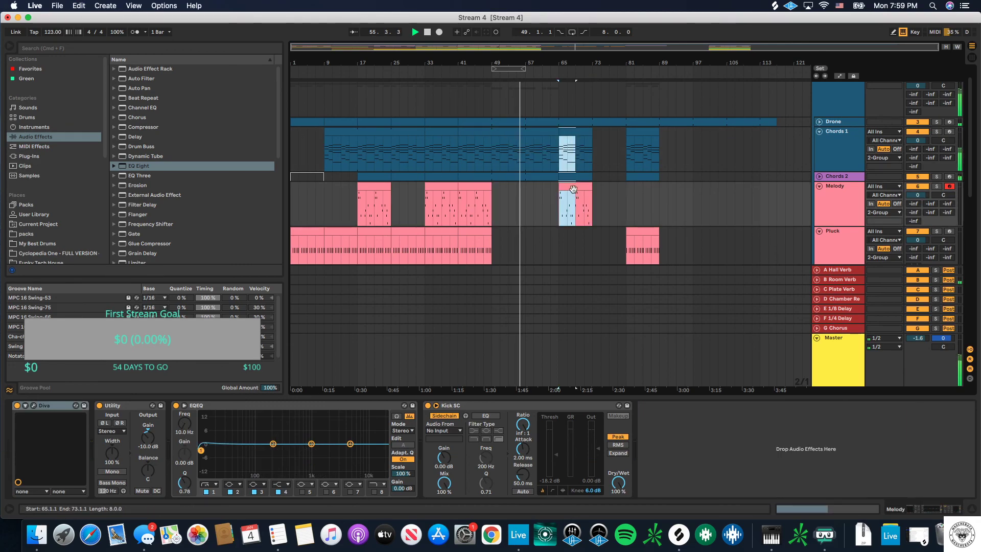
pyautogui.press('super+d')
# Step: Move the loop range to bars 81–89 and duplicate that section across all tracks into bars 89–97
pyautogui.scroll(-10, 577, 188)
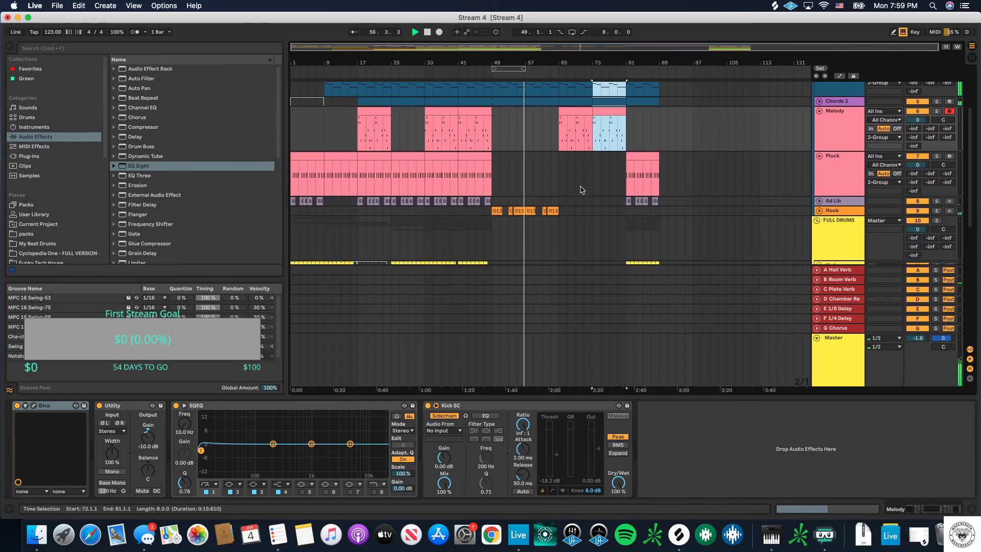
pyautogui.scroll(-6, 580, 189)
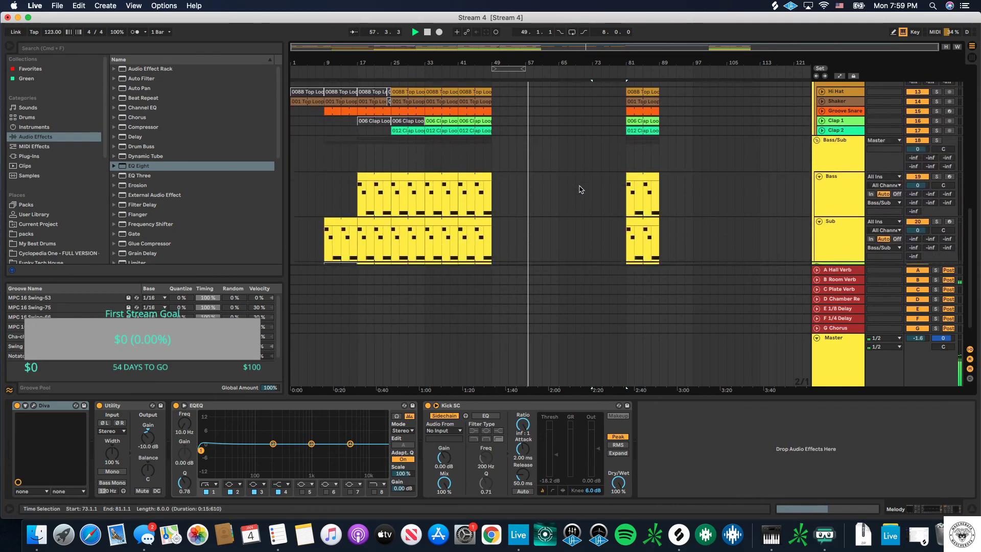
pyautogui.scroll(15, 580, 189)
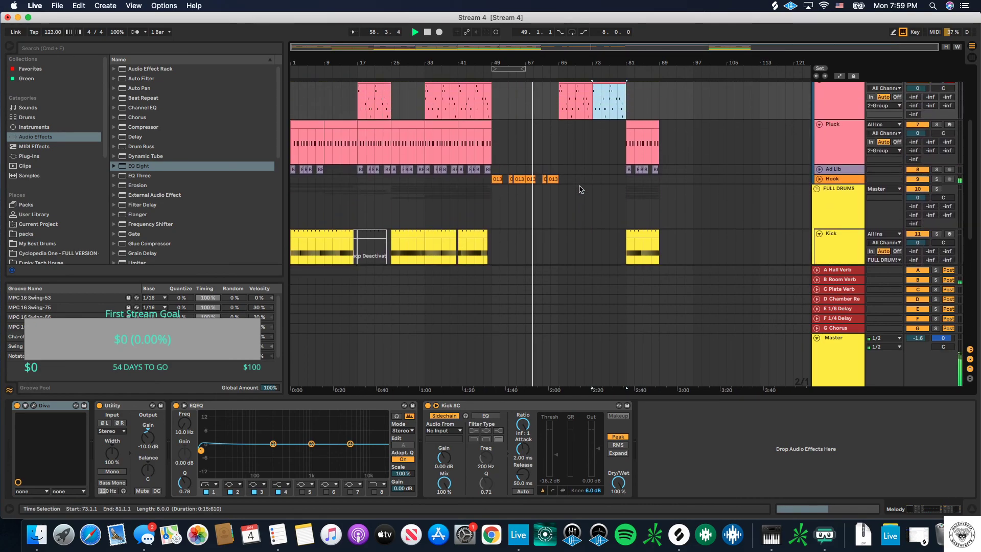
pyautogui.click(607, 118)
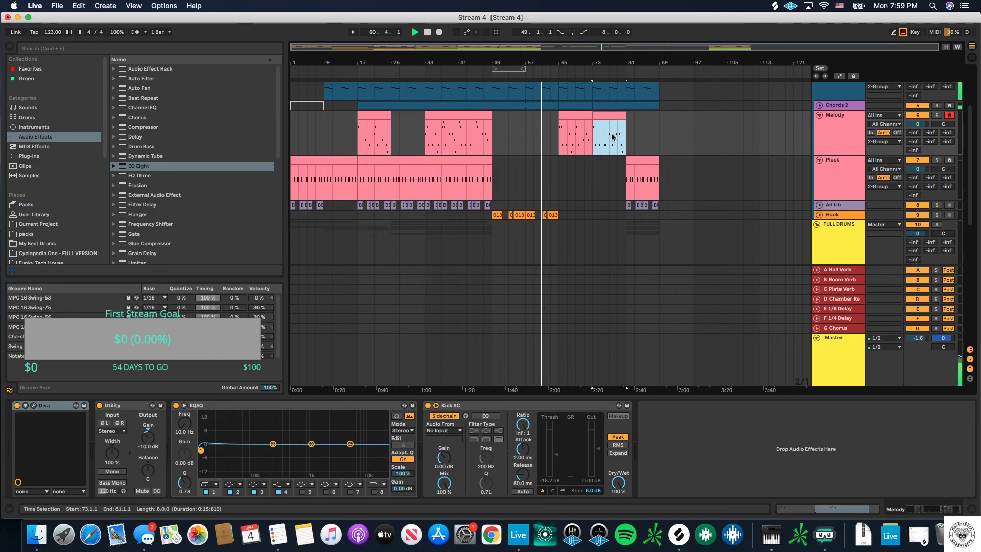
pyautogui.scroll(-15, 612, 133)
pyautogui.scroll(10, 620, 156)
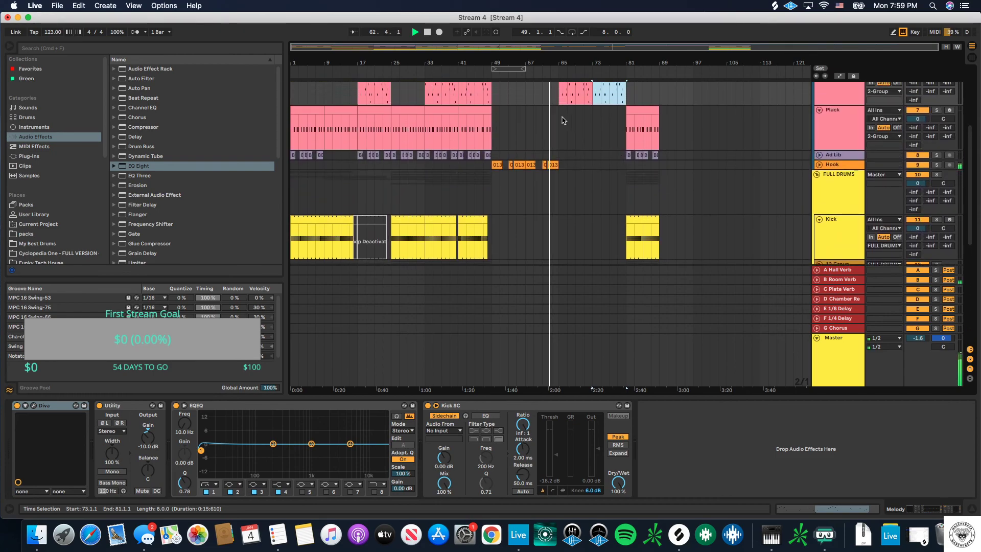
pyautogui.moveTo(510, 68); pyautogui.dragTo(648, 75)
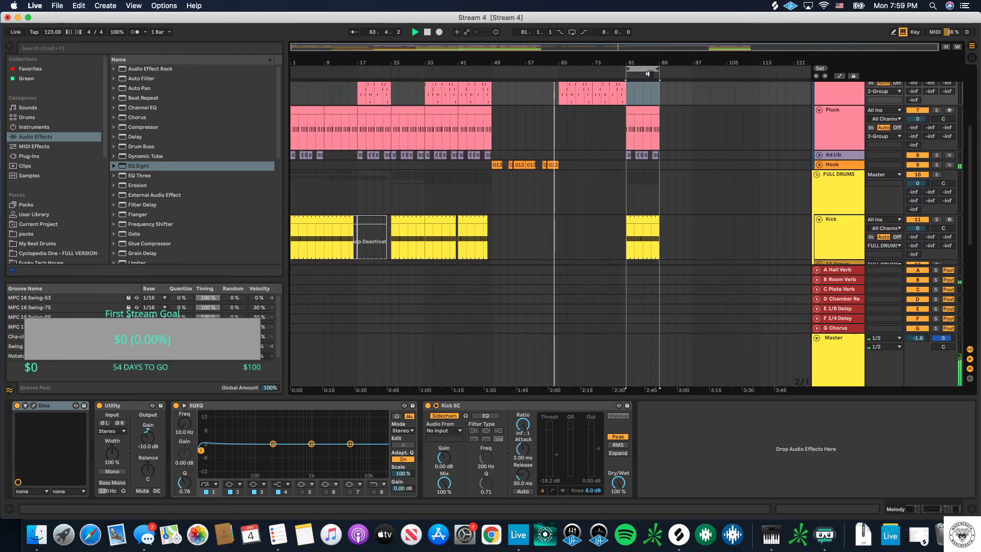
pyautogui.click(647, 70)
pyautogui.scroll(8, 592, 163)
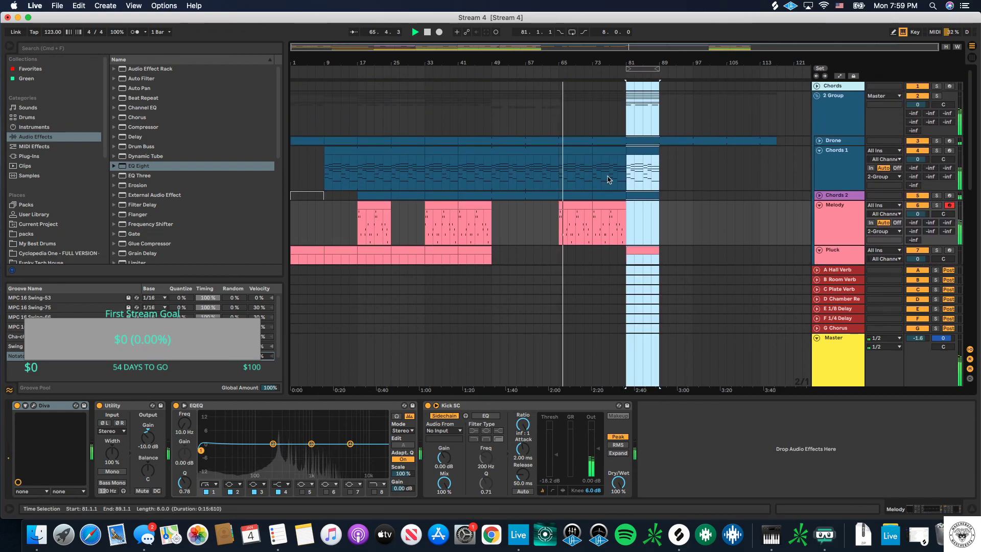
pyautogui.press('super+d')
# Step: Deactivate the Hi Hat clip at bars 81–89 and select the Groove Snare clips in the same bars
pyautogui.scroll(-10, 615, 181)
pyautogui.scroll(-2, 628, 172)
pyautogui.hscroll(2, 628, 173)
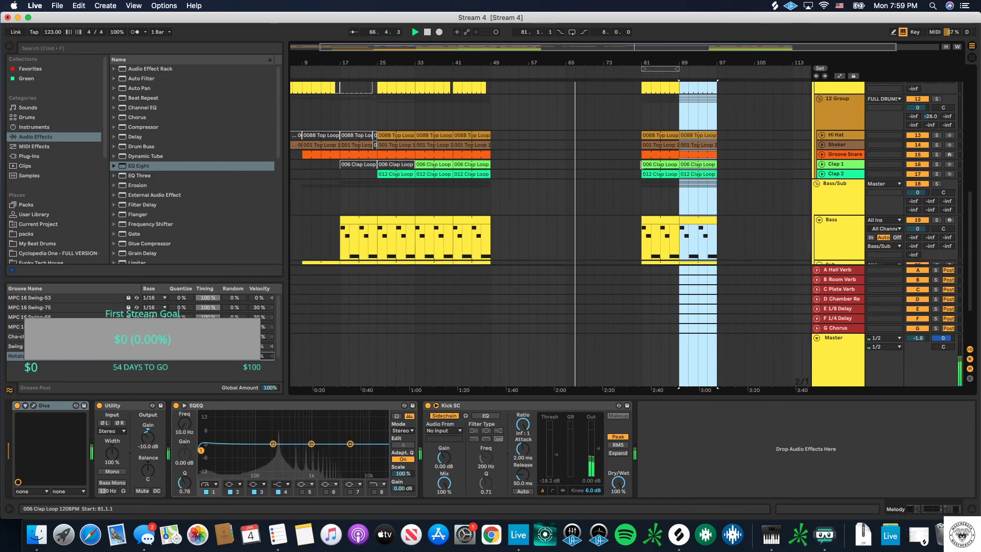
pyautogui.click(658, 134)
pyautogui.click(657, 134)
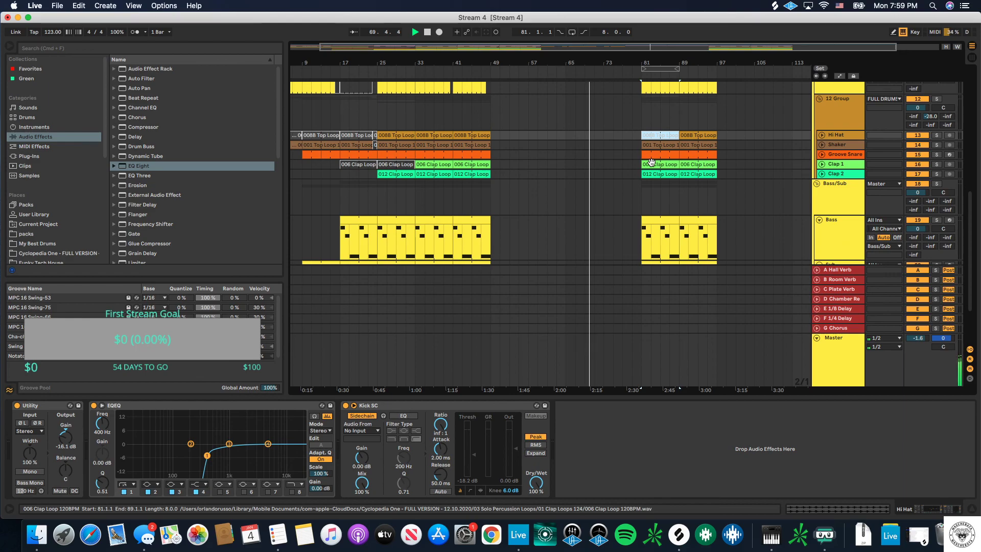
pyautogui.click(653, 156)
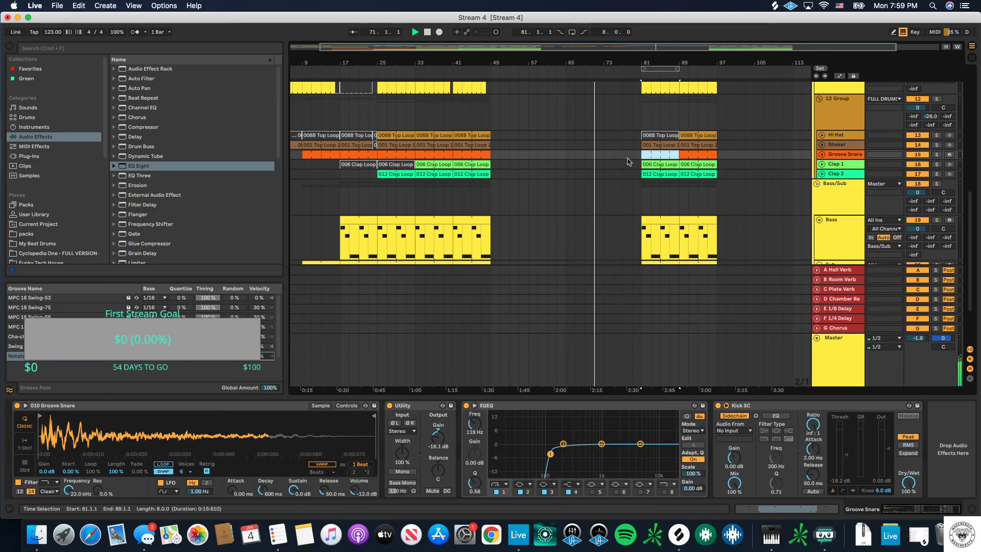
# Step: Collapse the FULL DRUMS and Bass/Sub group tracks
pyautogui.scroll(-2, 617, 163)
pyautogui.scroll(5, 603, 161)
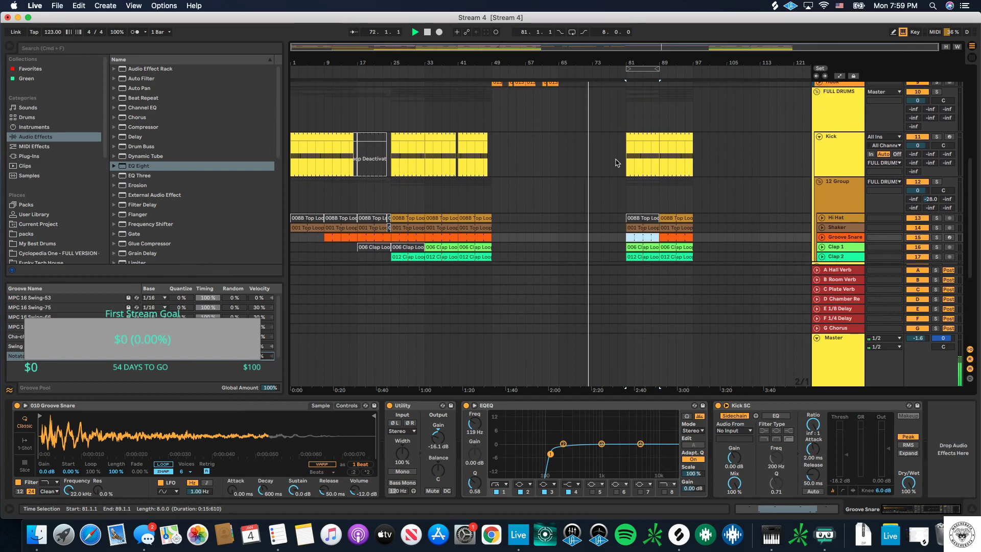
pyautogui.click(816, 149)
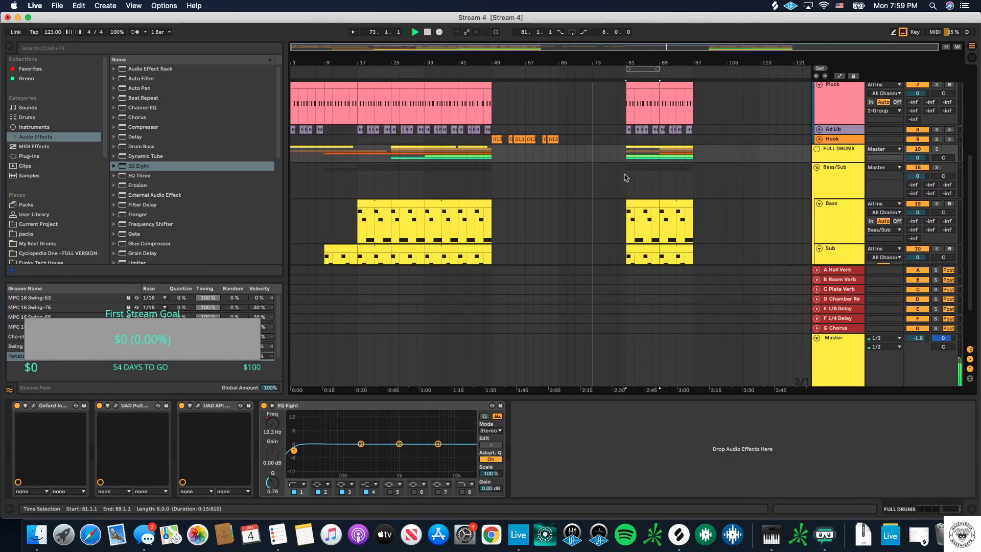
pyautogui.click(817, 167)
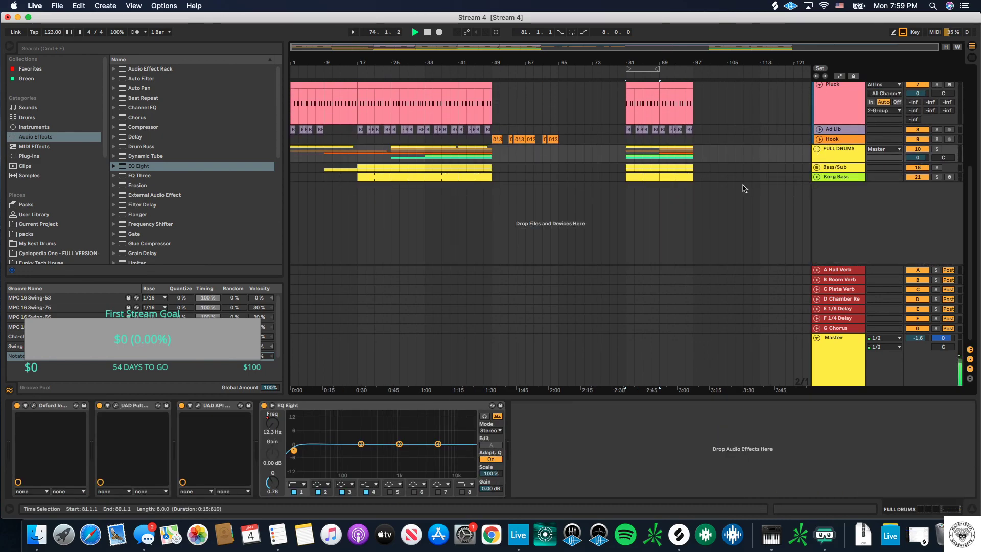
# Step: Expand the FULL DRUMS group and extend the Hi Hat and Groove Snare clips that begin at bar 89 back to bar 85
pyautogui.scroll(3, 744, 186)
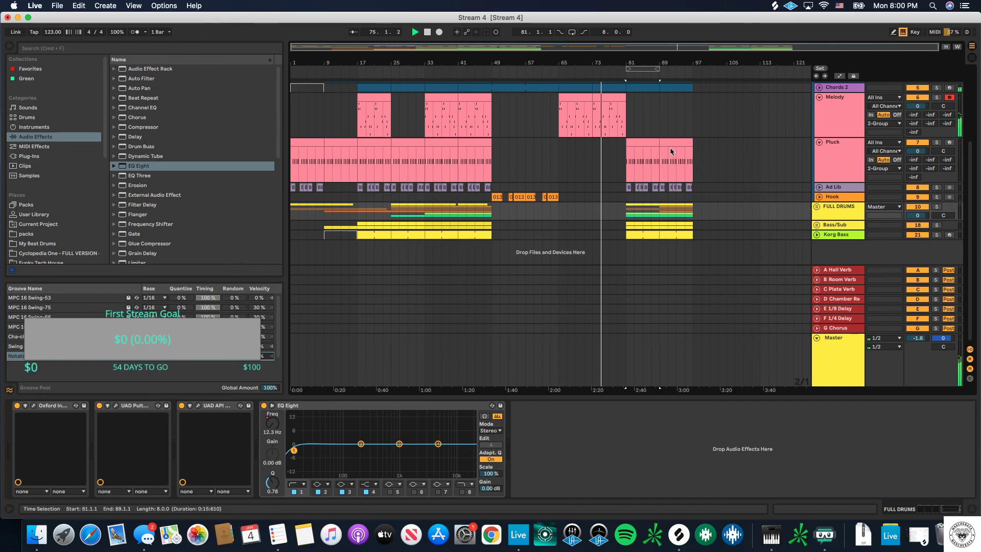
pyautogui.scroll(2, 623, 180)
pyautogui.scroll(-2, 623, 178)
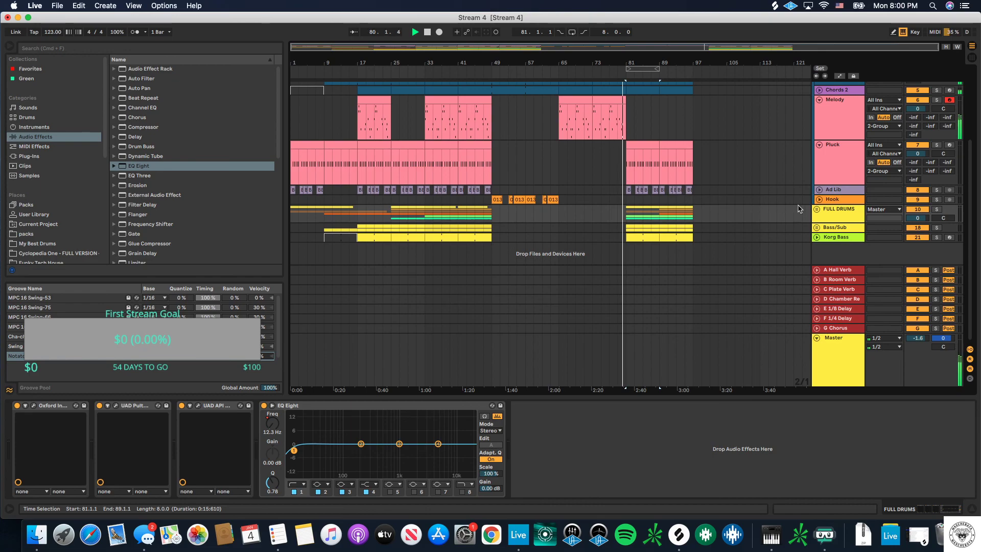
pyautogui.click(816, 209)
pyautogui.scroll(-6, 758, 216)
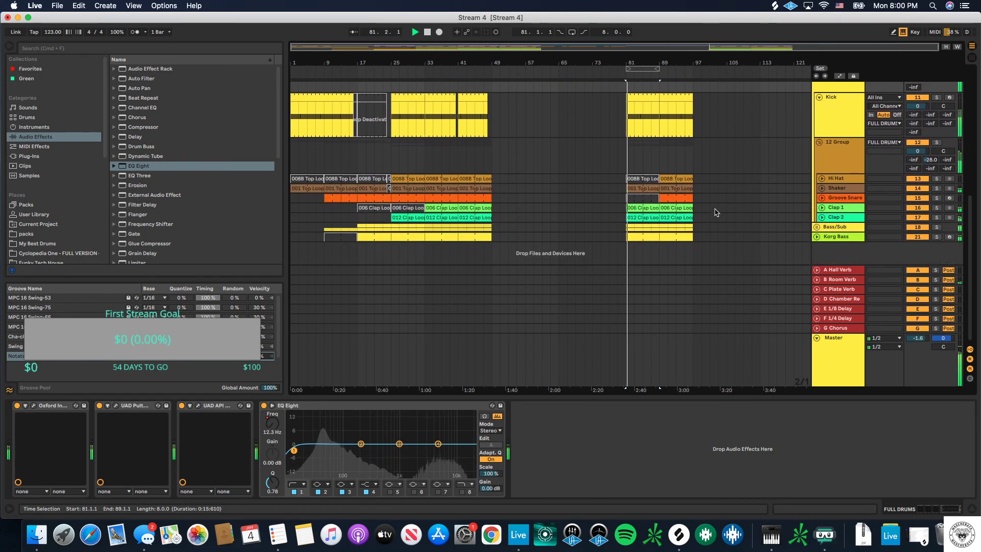
pyautogui.click(660, 179)
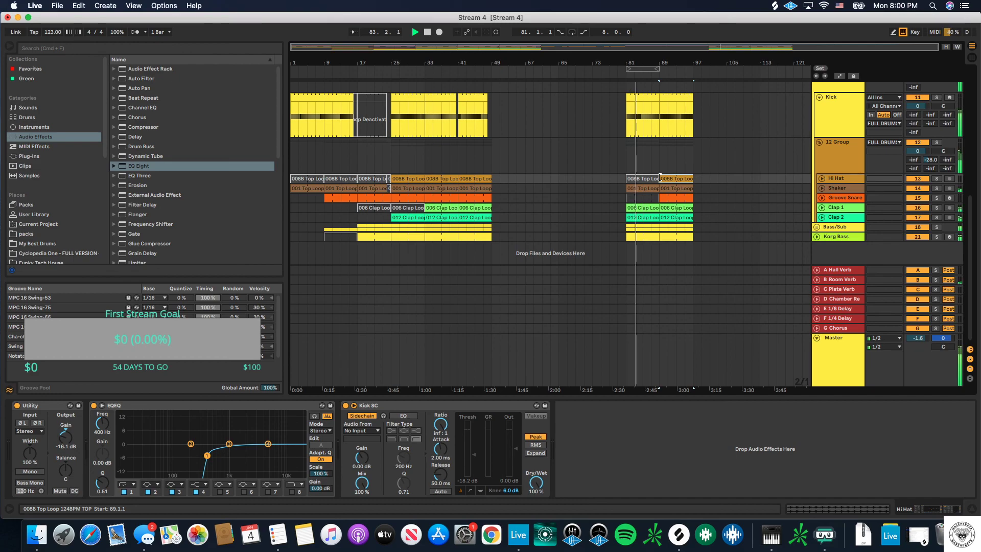
pyautogui.moveTo(656, 177); pyautogui.dragTo(645, 200)
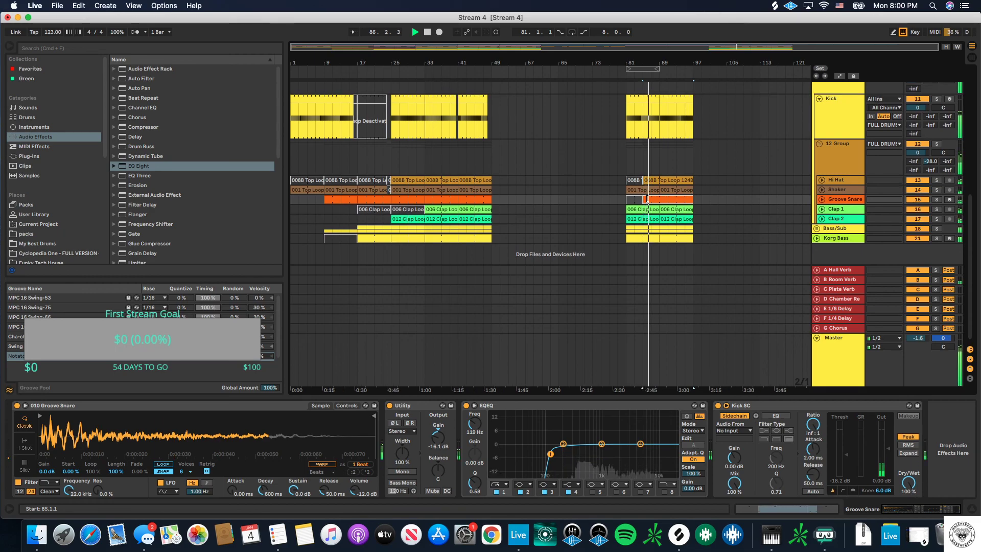
# Step: Trim the starts of the Hi Hat and Groove Snare clips to bar 89, and the earlier Hi Hat clip's start to bar 29
pyautogui.scroll(1, 648, 199)
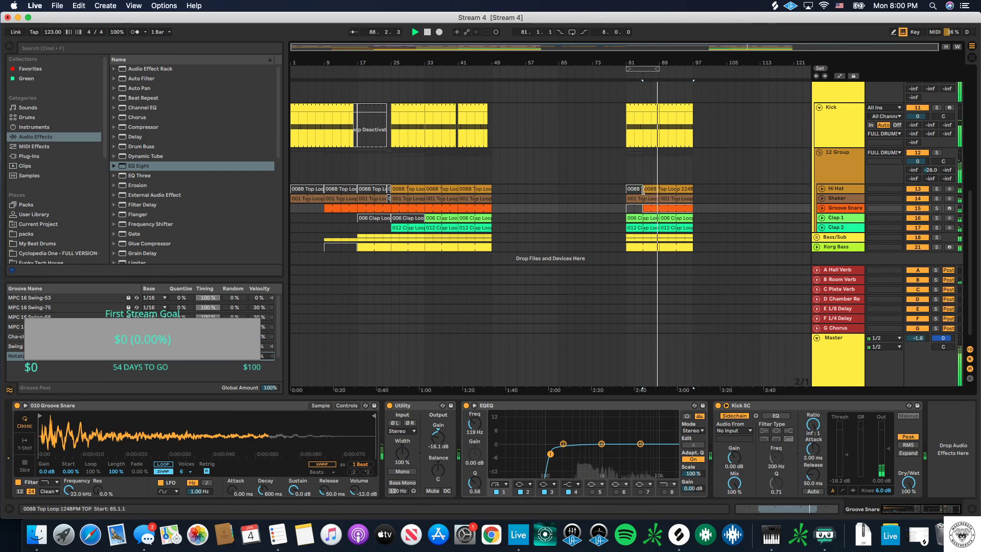
pyautogui.moveTo(643, 190); pyautogui.dragTo(659, 190)
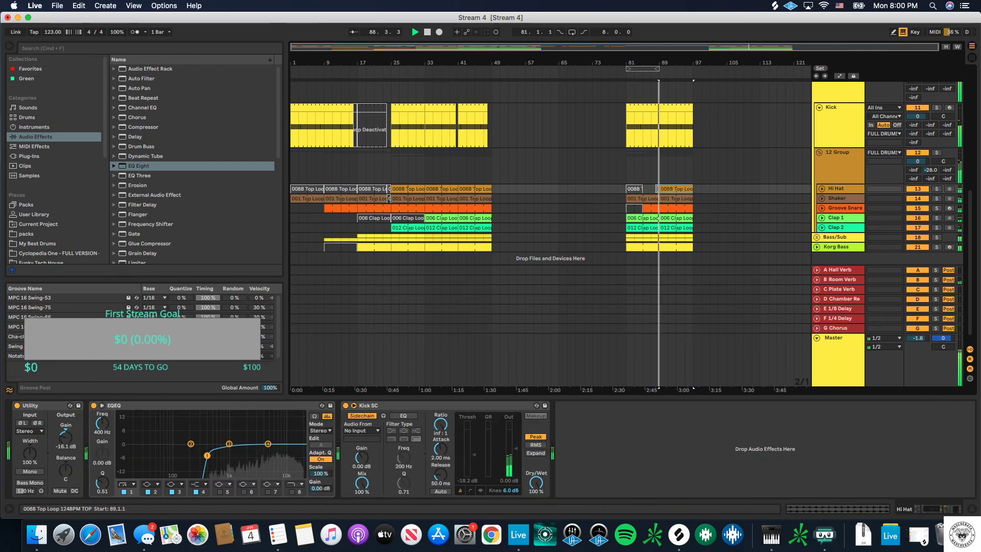
pyautogui.click(640, 208)
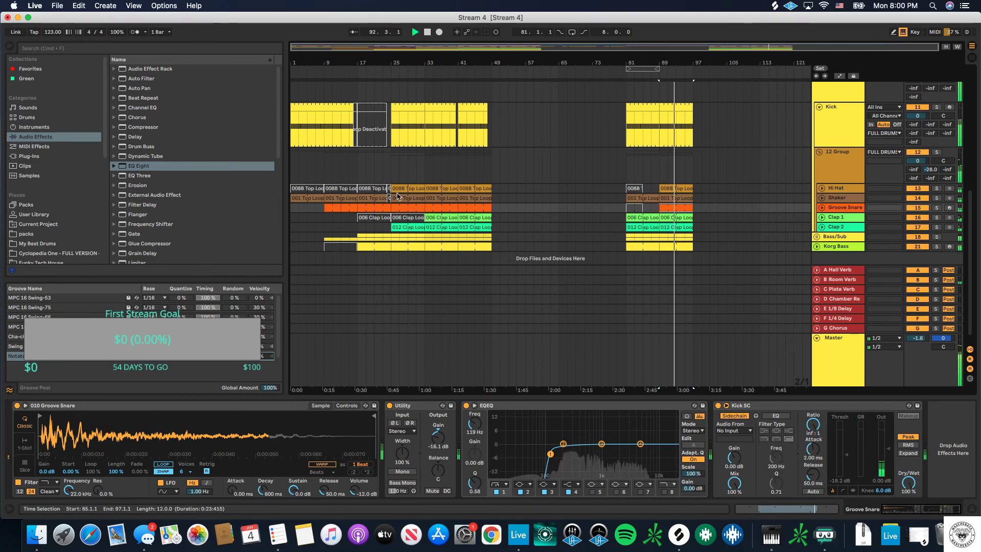
pyautogui.click(414, 189)
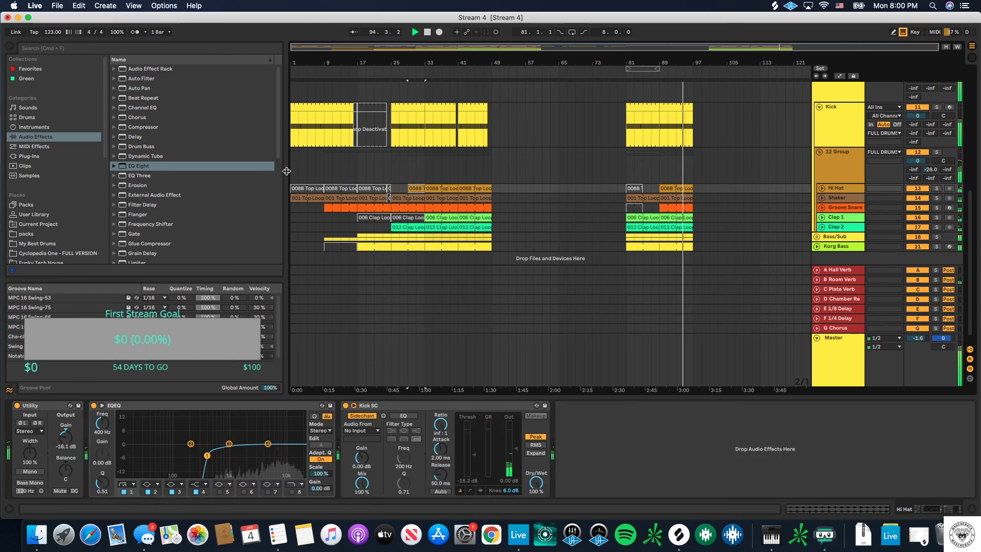
# Step: Move the loop range to bars 89–97 and duplicate that section across all tracks into bars 97–105
pyautogui.scroll(5, 549, 190)
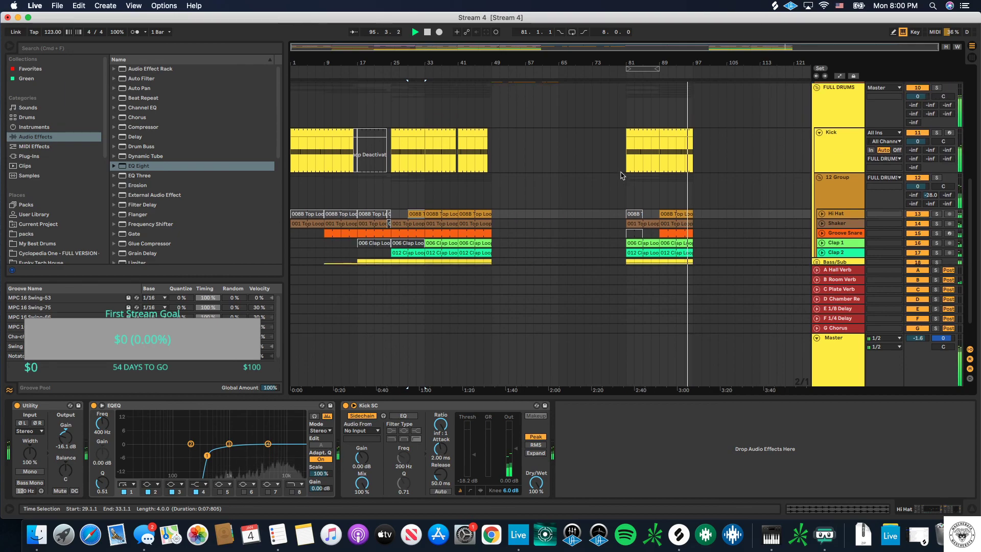
pyautogui.scroll(-6, 620, 175)
pyautogui.scroll(6, 716, 212)
pyautogui.scroll(-6, 716, 207)
pyautogui.scroll(6, 695, 163)
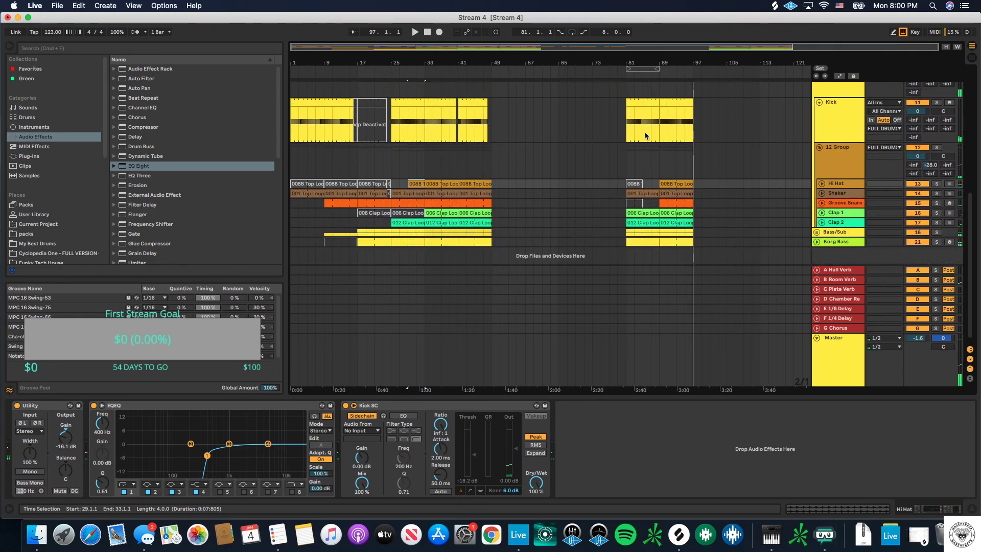
pyautogui.moveTo(643, 65); pyautogui.dragTo(678, 67)
pyautogui.click(678, 68)
pyautogui.rightClick(679, 69)
pyautogui.click(687, 102)
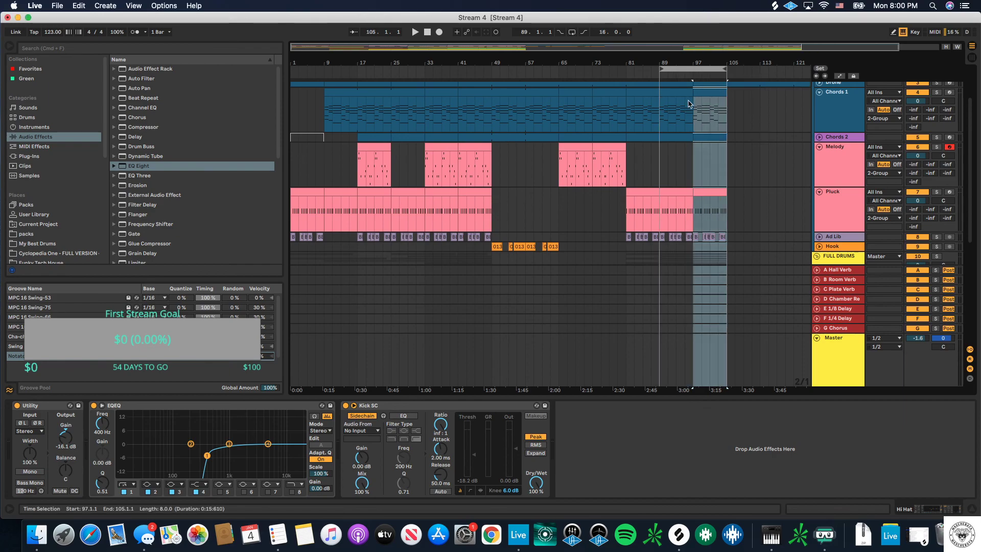
# Step: Copy the Melody clip from bars 73–81 to bars 97–105, and duplicate that section across all tracks into bars 105–113
pyautogui.click(616, 148)
pyautogui.moveTo(613, 147); pyautogui.dragTo(714, 148)
pyautogui.moveTo(661, 68); pyautogui.dragTo(695, 68)
pyautogui.click(703, 67)
pyautogui.rightClick(704, 67)
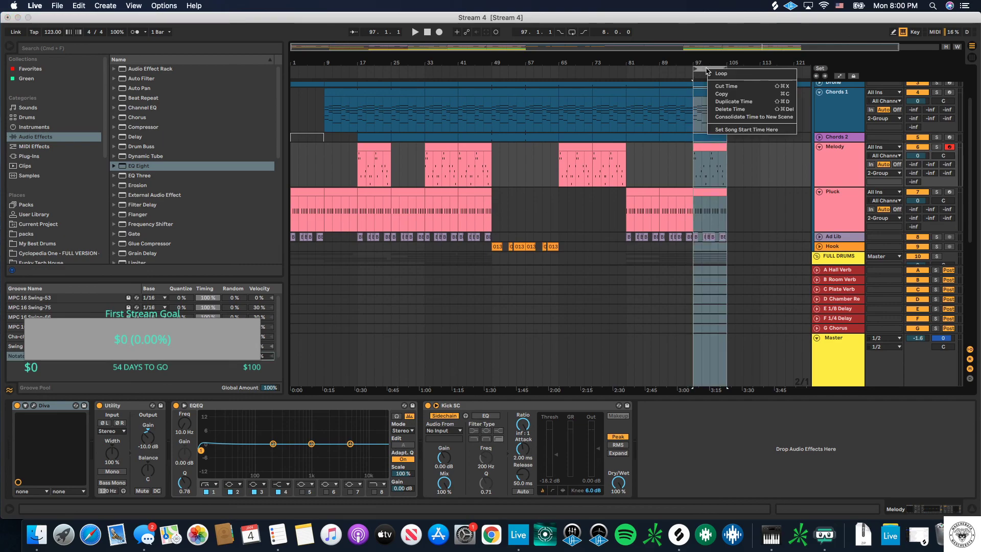
pyautogui.click(722, 101)
pyautogui.scroll(-5, 745, 162)
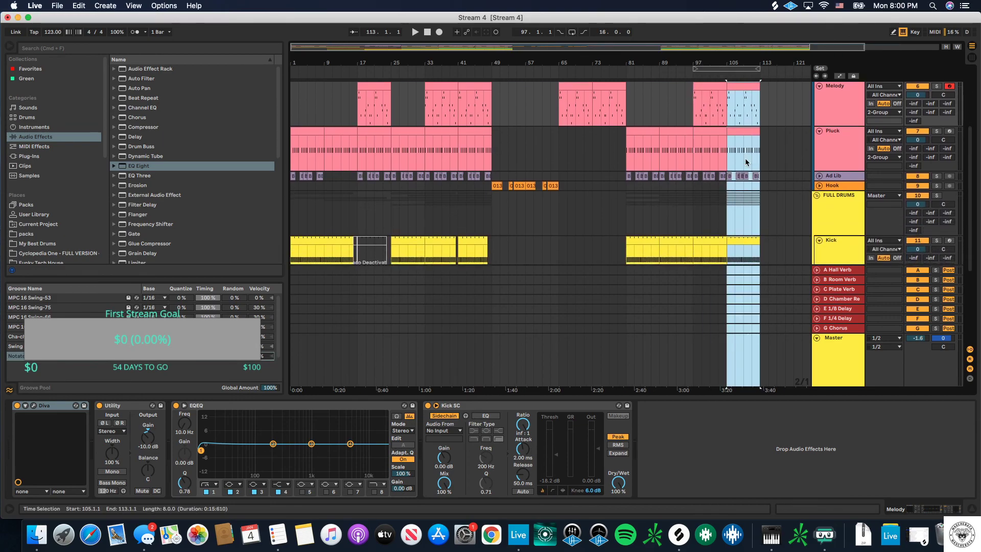
# Step: Copy the Hook clips from bars 49–57 to bars 105–113
pyautogui.click(493, 156)
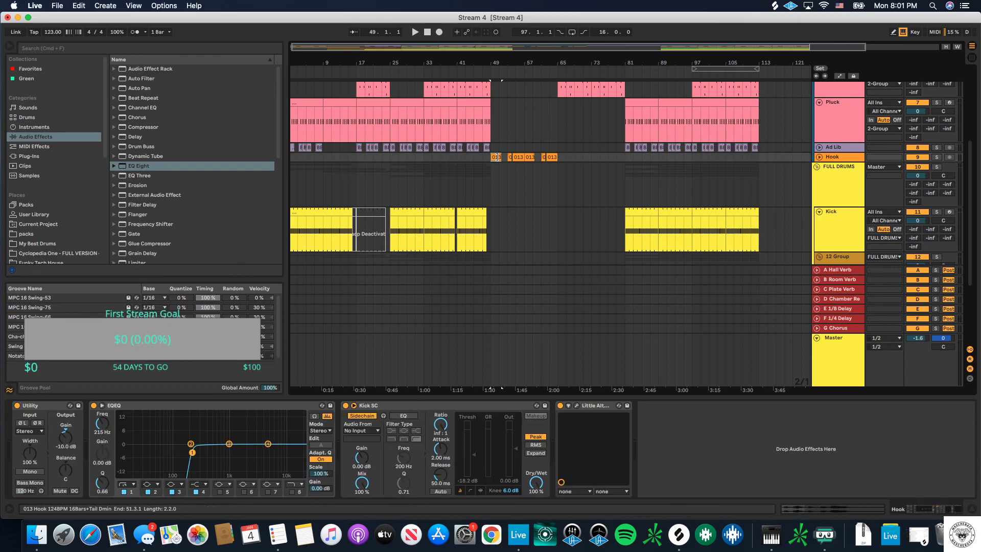
pyautogui.moveTo(518, 157); pyautogui.dragTo(751, 156)
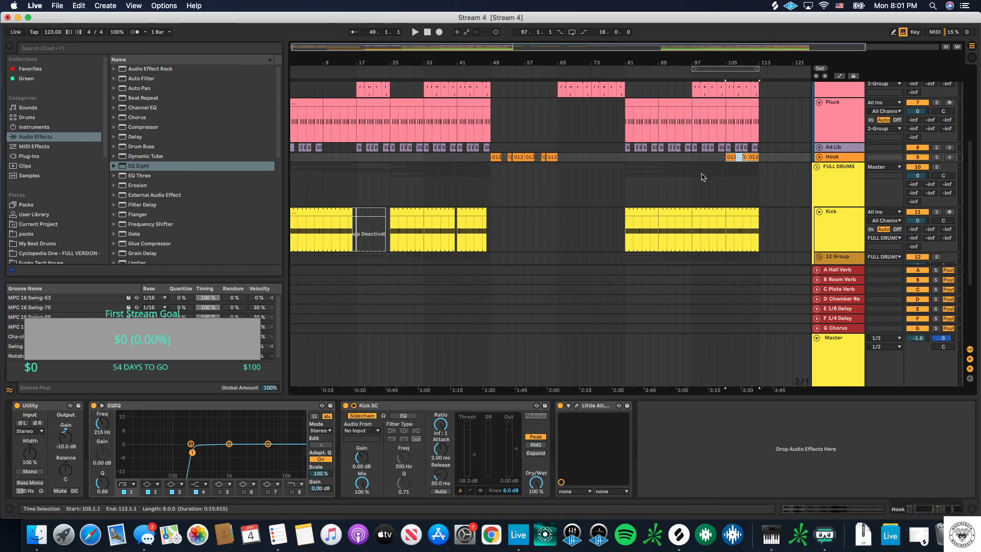
# Step: Play the arrangement from bar 1 and expand the 12 Group track
pyautogui.press('-')
pyautogui.click(294, 179)
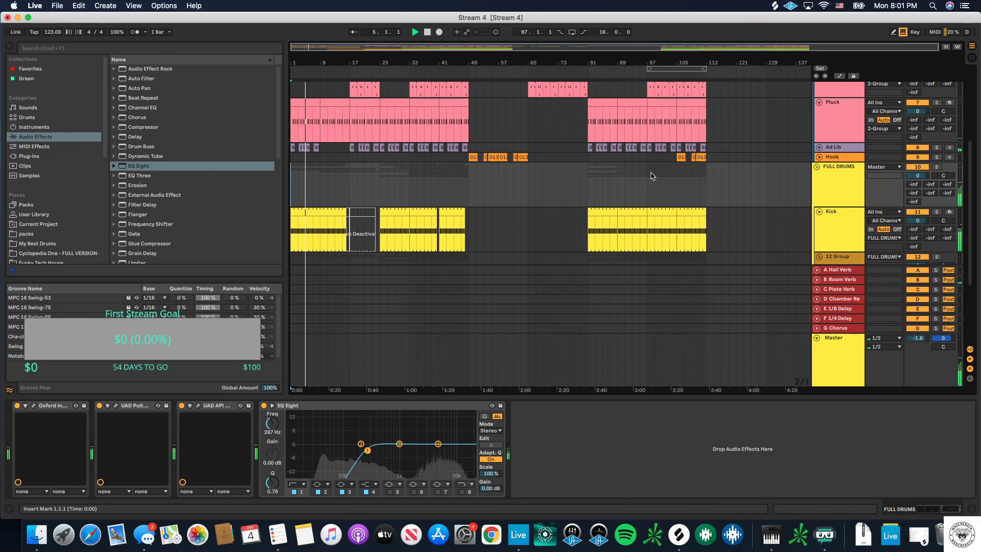
pyautogui.click(819, 256)
pyautogui.scroll(-5, 786, 177)
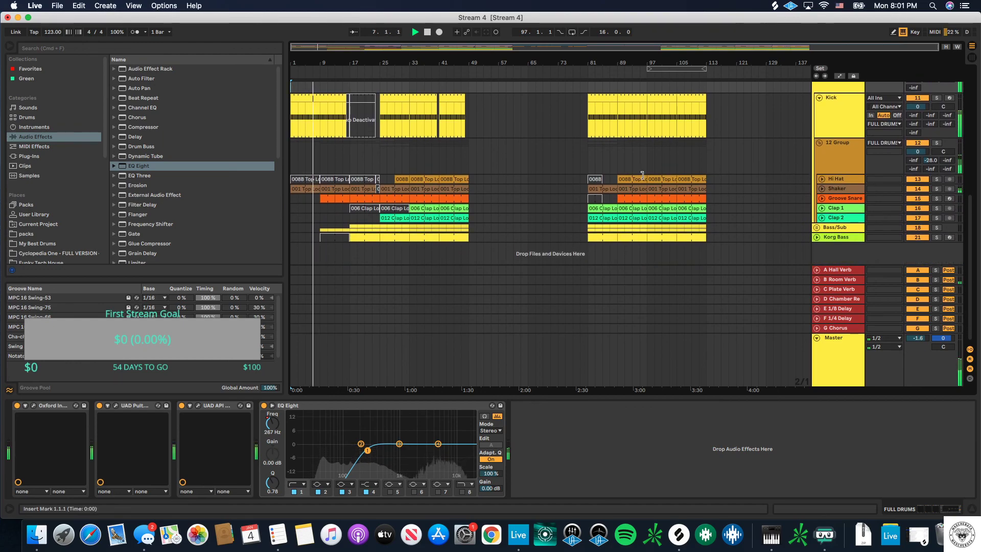
# Step: Expand the Bass/Sub group and extend the first Bass clip back to start at bar 9
pyautogui.click(817, 228)
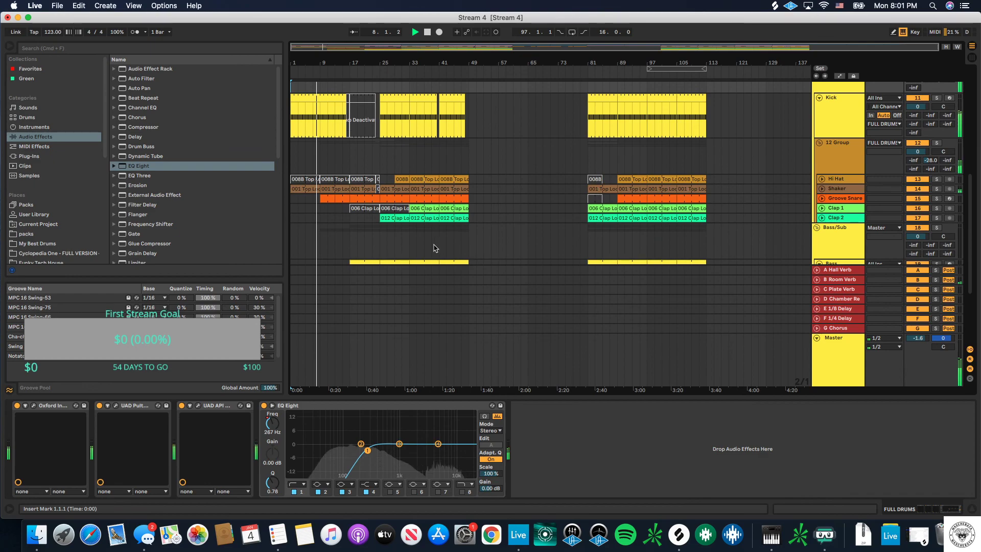
pyautogui.scroll(-5, 421, 236)
pyautogui.moveTo(353, 146); pyautogui.dragTo(322, 146)
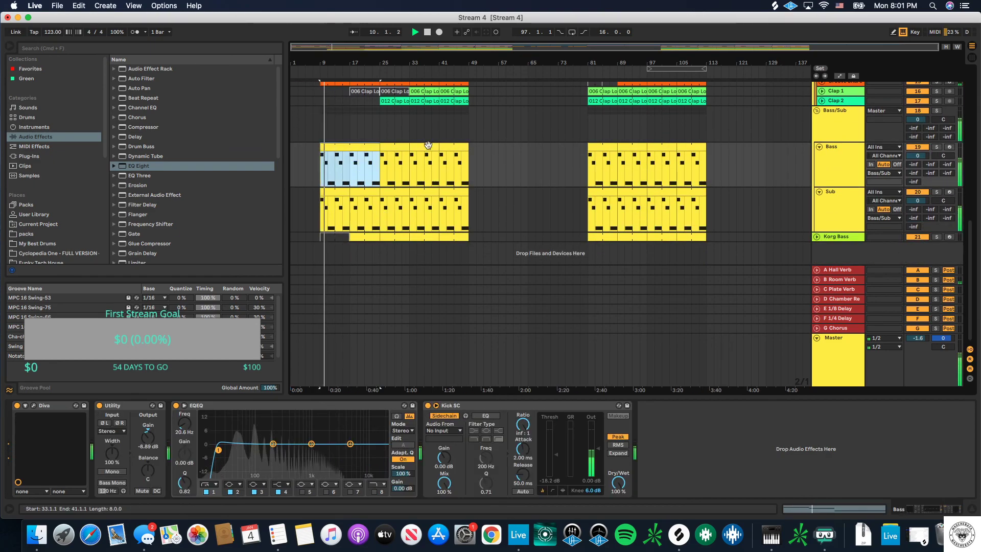
# Step: Delete the G2 and D2 notes from the Bass clip at bars 9–25 and resume playback
pyautogui.doubleClick(360, 146)
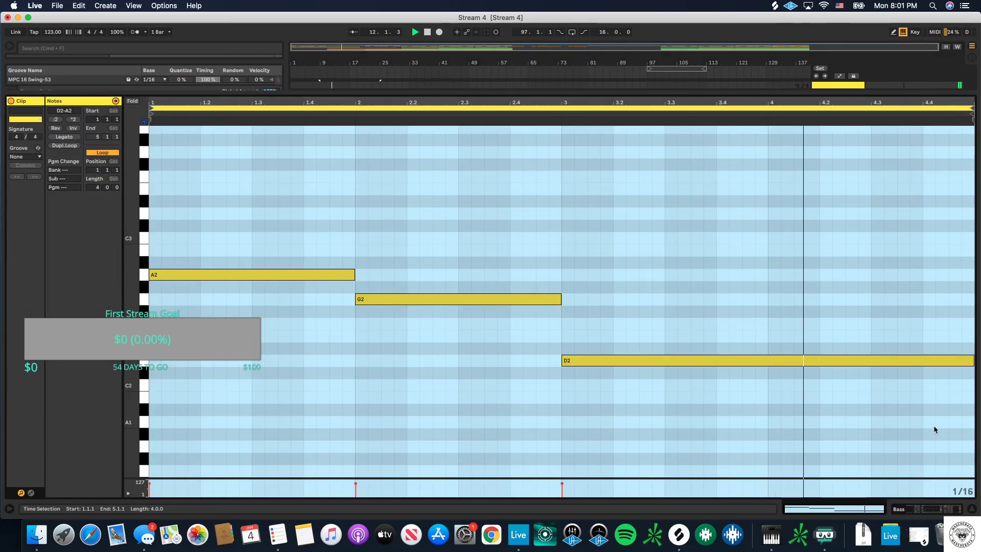
pyautogui.click(971, 508)
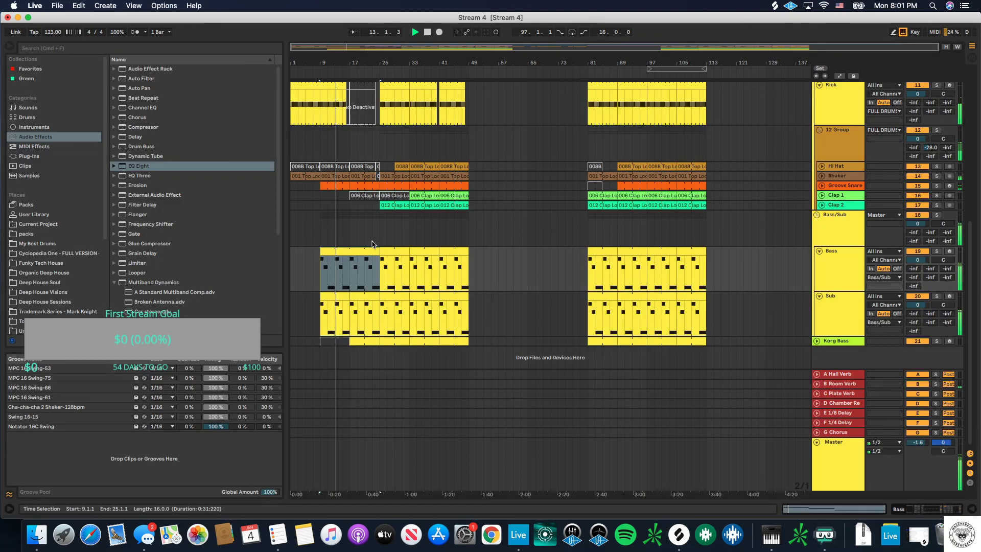
pyautogui.doubleClick(356, 252)
pyautogui.press('space')
pyautogui.press('Delete')
pyautogui.click(568, 360)
pyautogui.press('Delete')
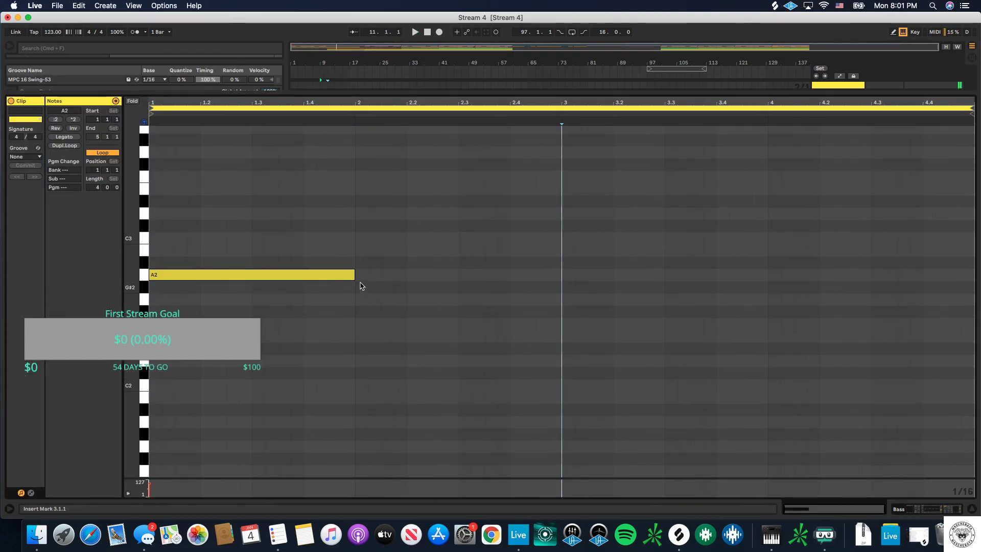
pyautogui.press('super+alt+l')
pyautogui.press('space')
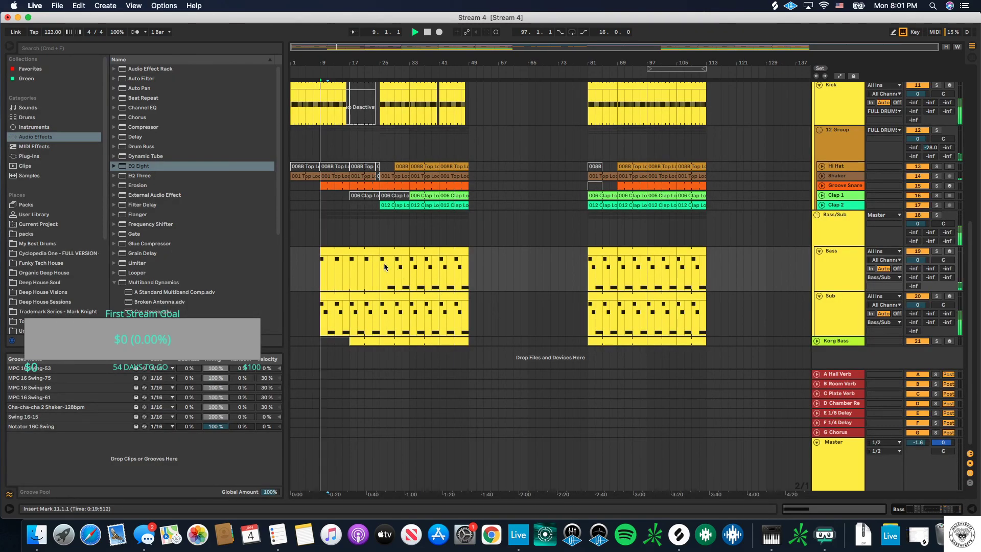
# Step: Lengthen the A2 note in the Bass clip at bars 9–25 to fill the whole four-bar loop
pyautogui.click(338, 251)
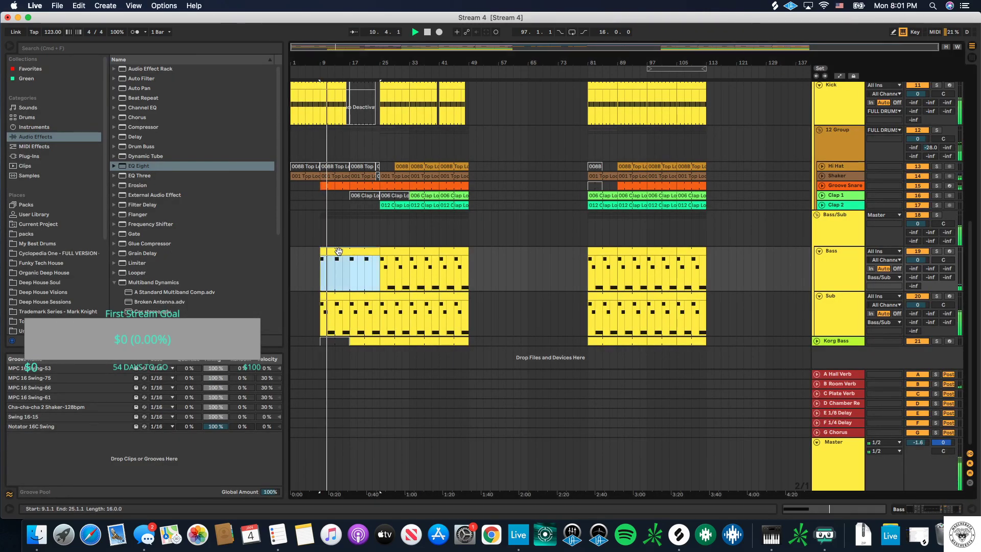
pyautogui.press('super+alt+l')
pyautogui.moveTo(817, 274); pyautogui.dragTo(973, 274)
pyautogui.click(971, 509)
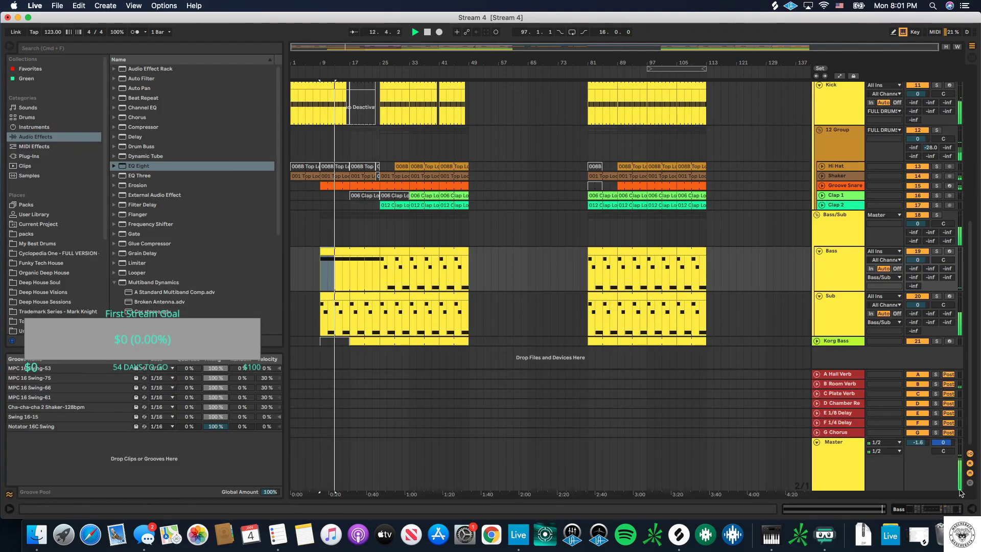
# Step: Set band 4 of the Bass track's EQ to a low-pass filter at 344 Hz
pyautogui.doubleClick(842, 276)
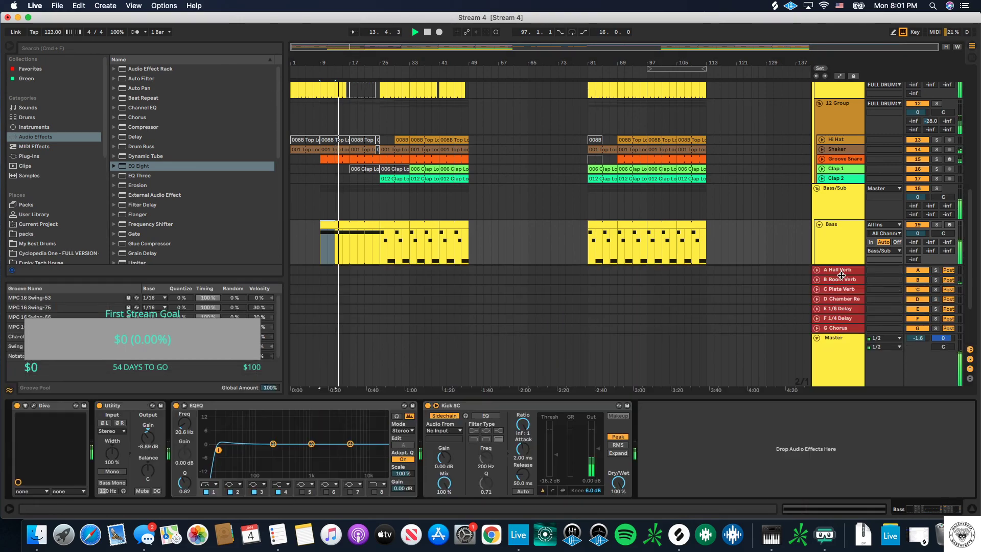
pyautogui.click(281, 484)
pyautogui.click(282, 538)
pyautogui.moveTo(350, 451); pyautogui.dragTo(286, 450)
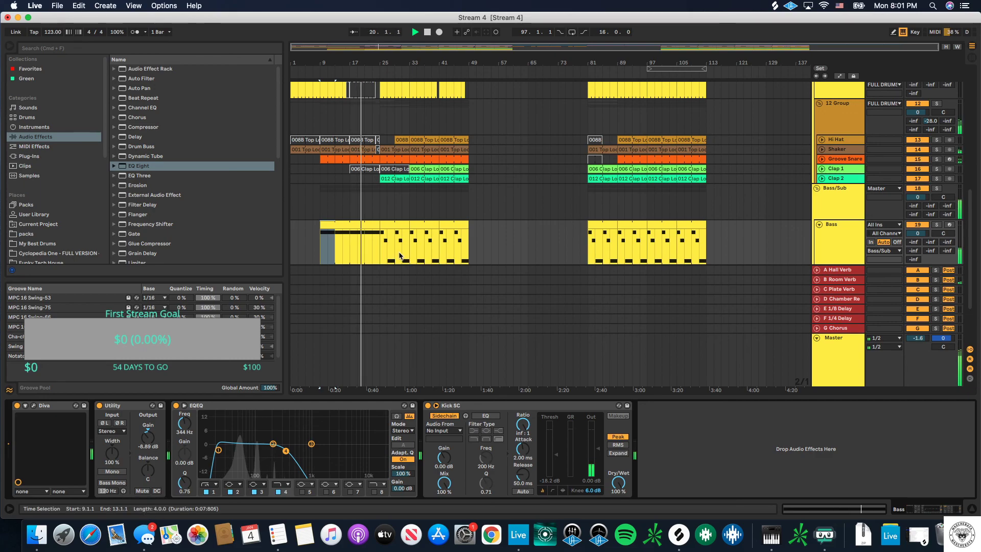
pyautogui.scroll(-5, 399, 256)
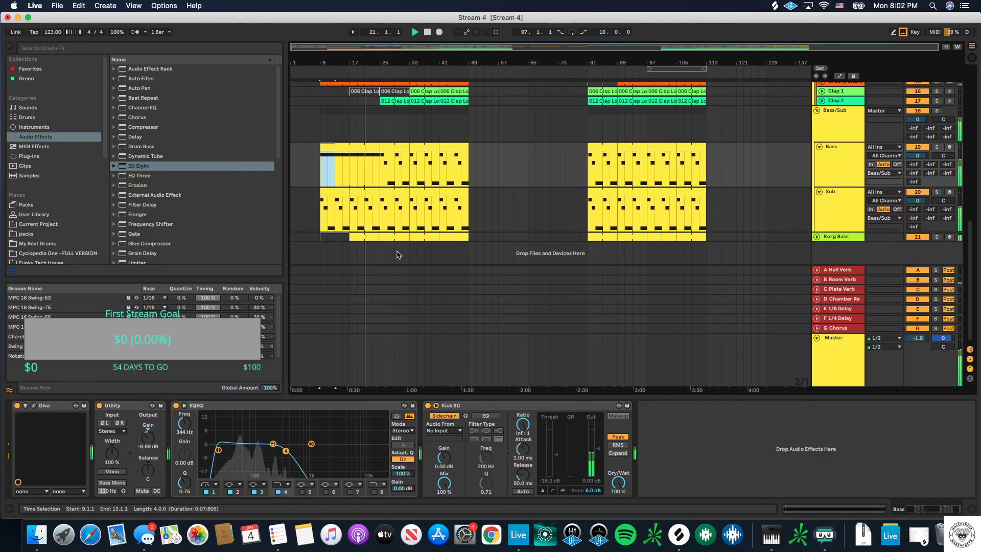
pyautogui.scroll(7, 399, 254)
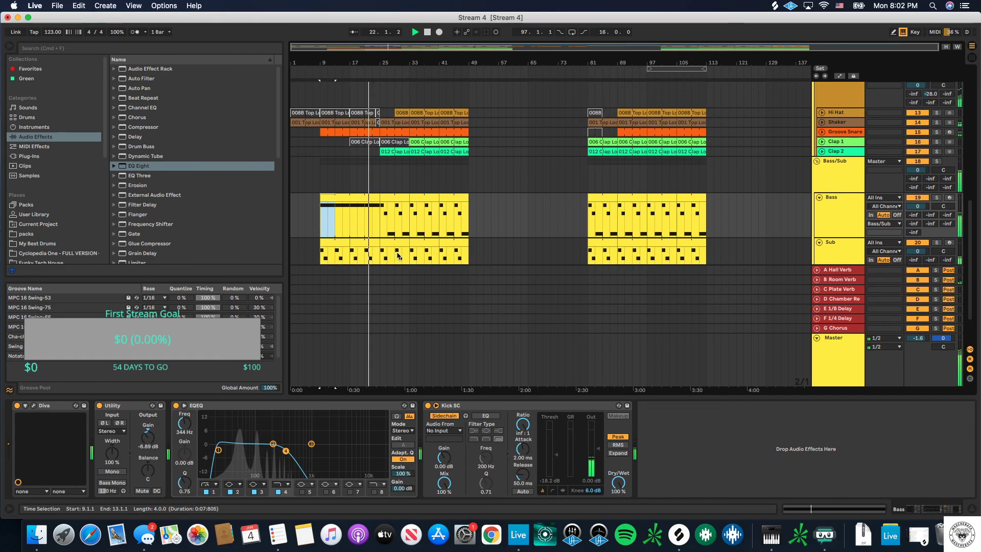
pyautogui.scroll(5, 398, 200)
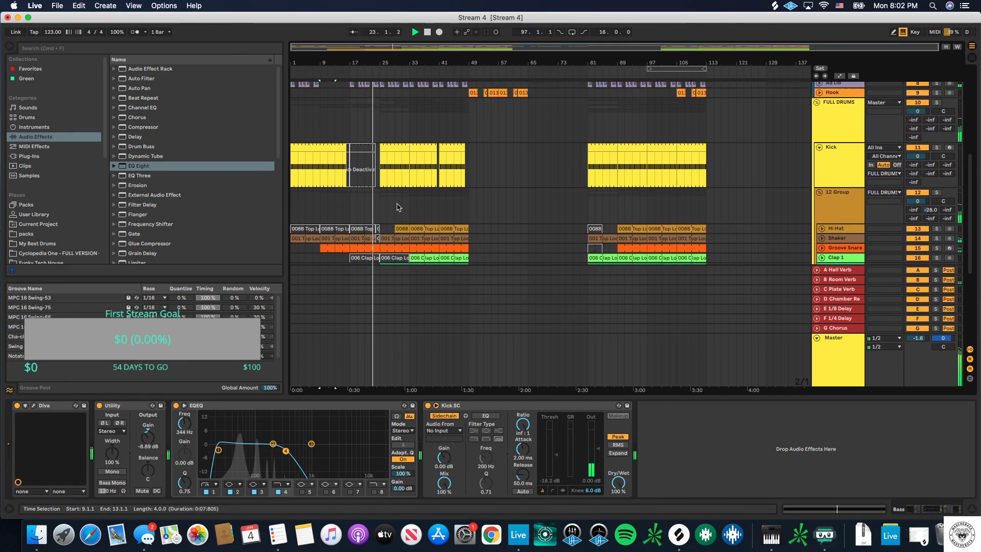
pyautogui.scroll(-5, 391, 207)
pyautogui.scroll(-1, 387, 207)
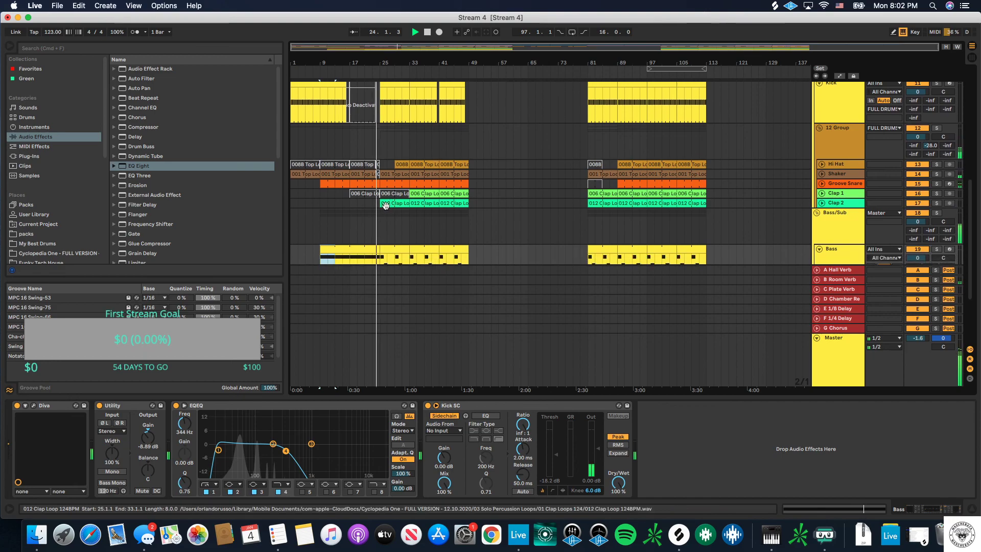
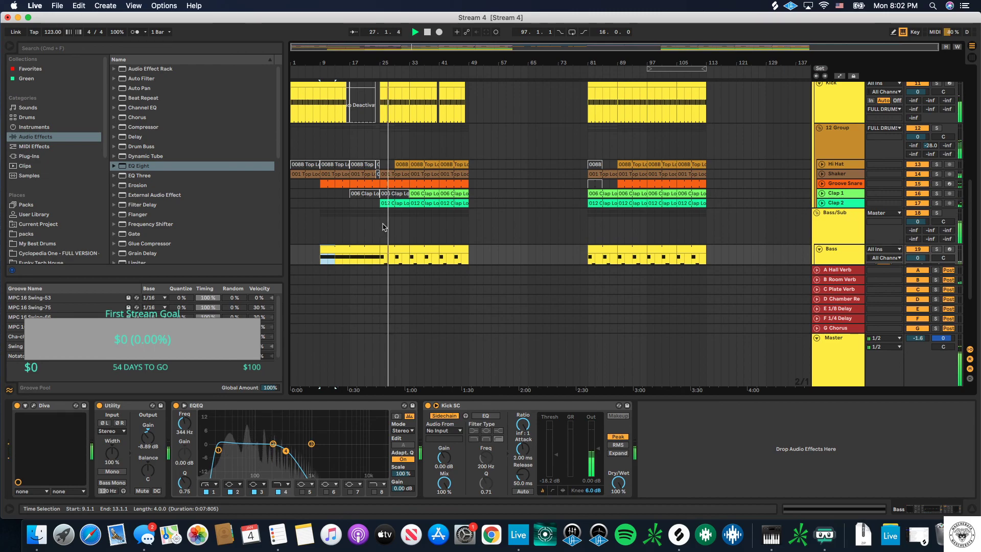
# Step: Inspect the device chain of the Korg Bass track
pyautogui.scroll(-12, 393, 219)
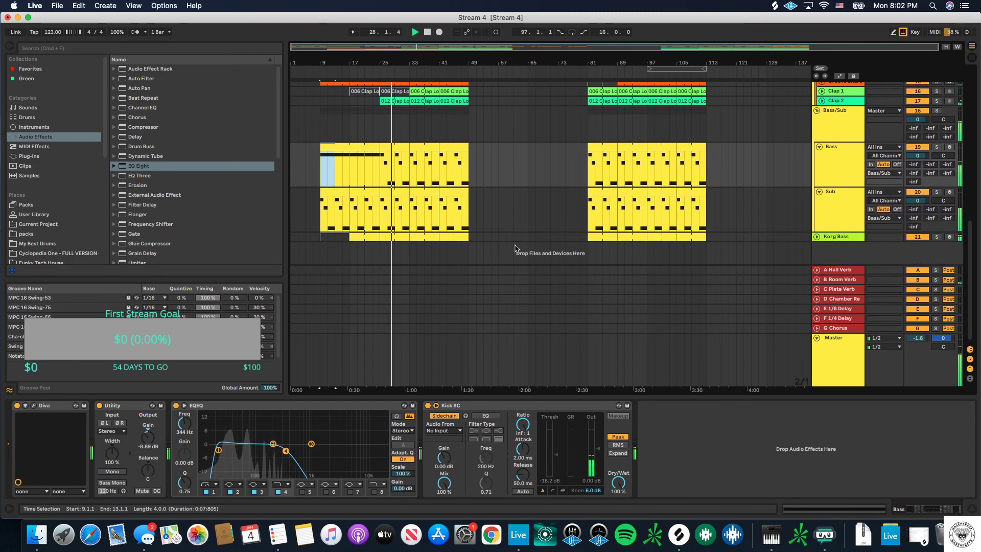
pyautogui.click(846, 237)
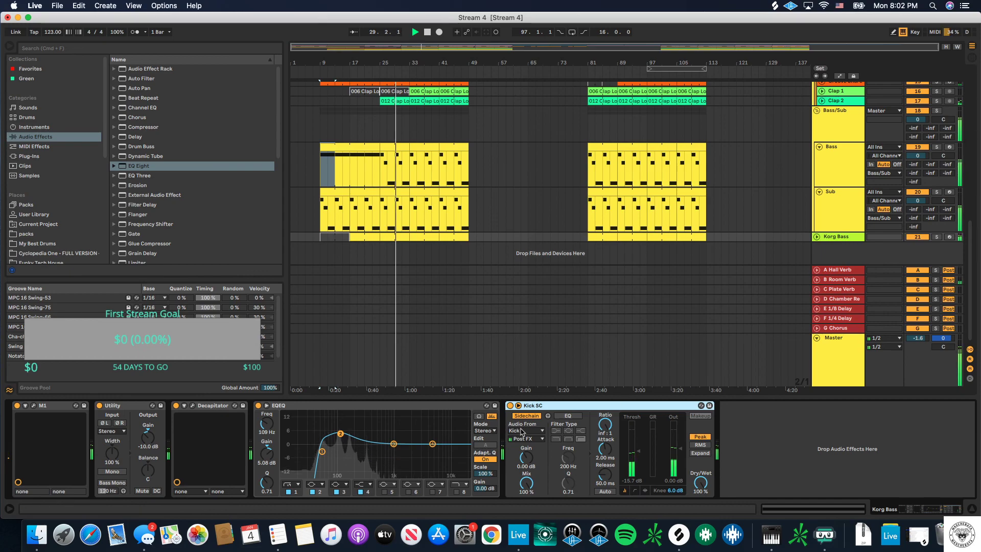
pyautogui.scroll(2, 433, 206)
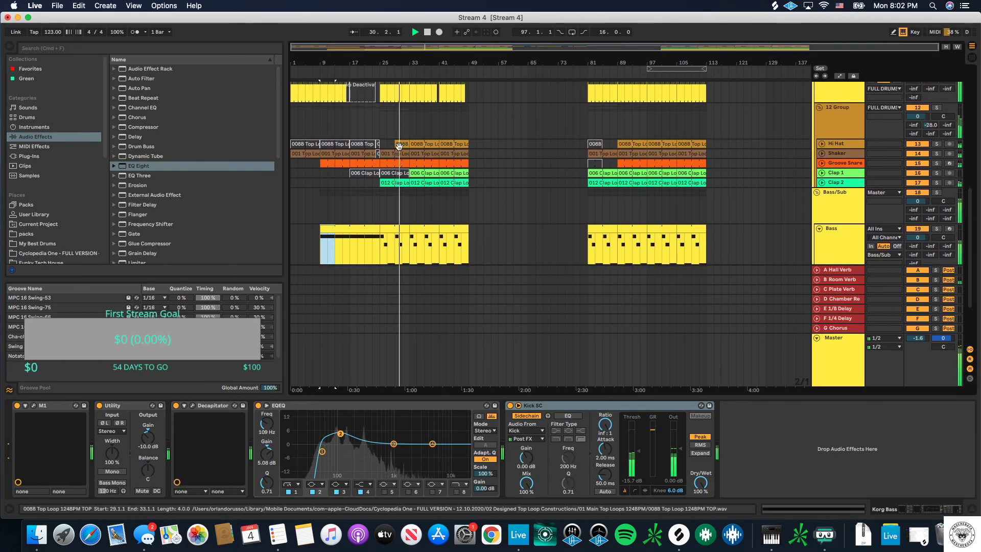
# Step: Delete the Hi Hat clip at bars 29–33 and lower the Hi Hat track's Utility gain to -17.8 dB
pyautogui.click(401, 144)
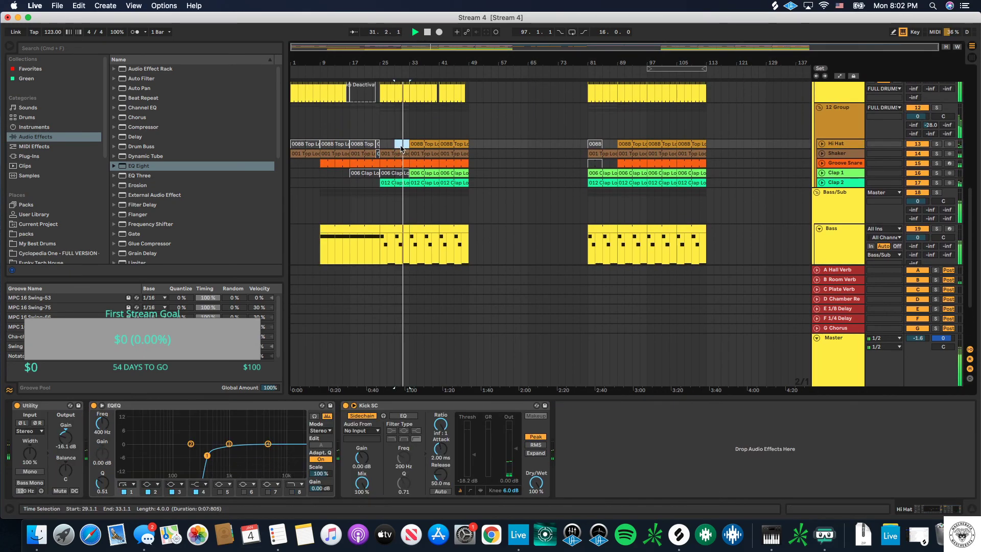
pyautogui.doubleClick(837, 144)
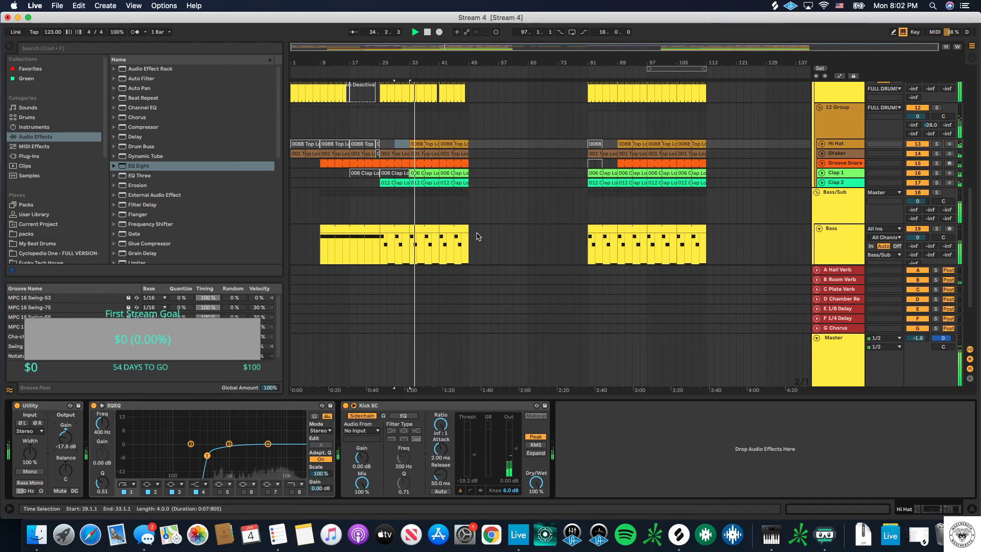
# Step: Expand the Hi Hat track and restart playback from bar 29
pyautogui.scroll(5, 416, 146)
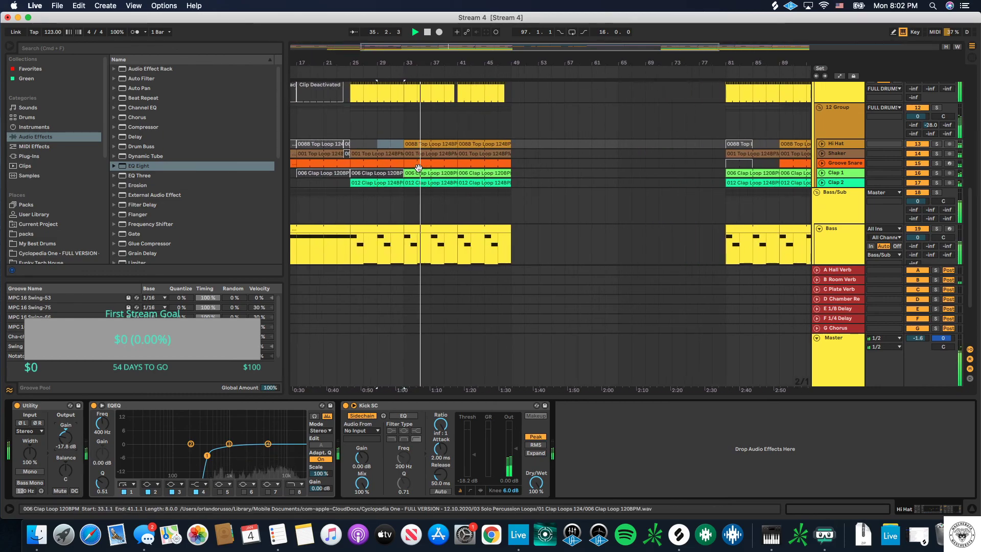
pyautogui.click(821, 145)
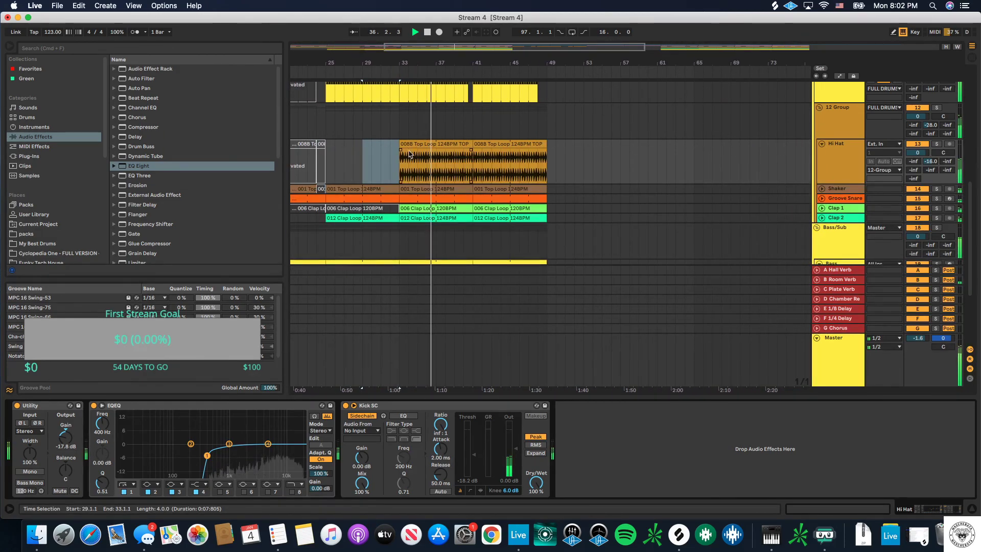
pyautogui.press('space')
pyautogui.press('space')
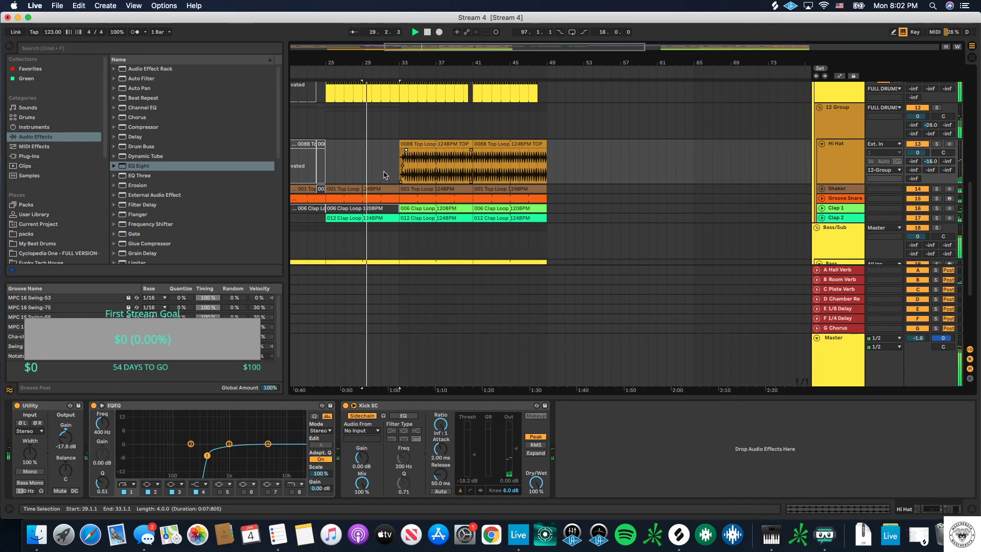
# Step: Copy the Hi Hat clip at bars 33–41 back to bars 25–33 and restart playback from bar 21
pyautogui.scroll(-5, 386, 175)
pyautogui.hscroll(-2, 377, 177)
pyautogui.scroll(-2, 378, 176)
pyautogui.press('-')
pyautogui.scroll(-3, 376, 176)
pyautogui.scroll(2, 376, 175)
pyautogui.scroll(2, 376, 174)
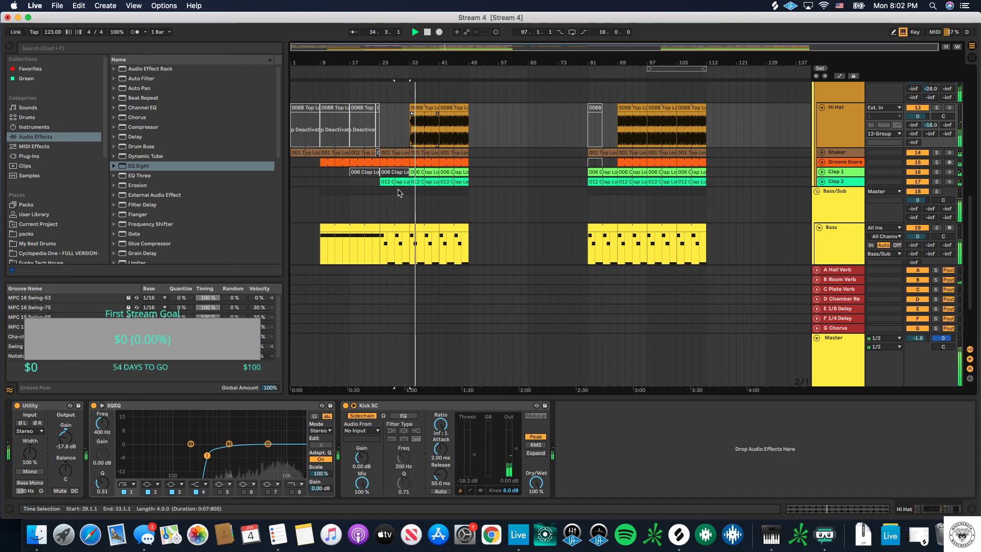
pyautogui.moveTo(438, 121); pyautogui.dragTo(405, 117)
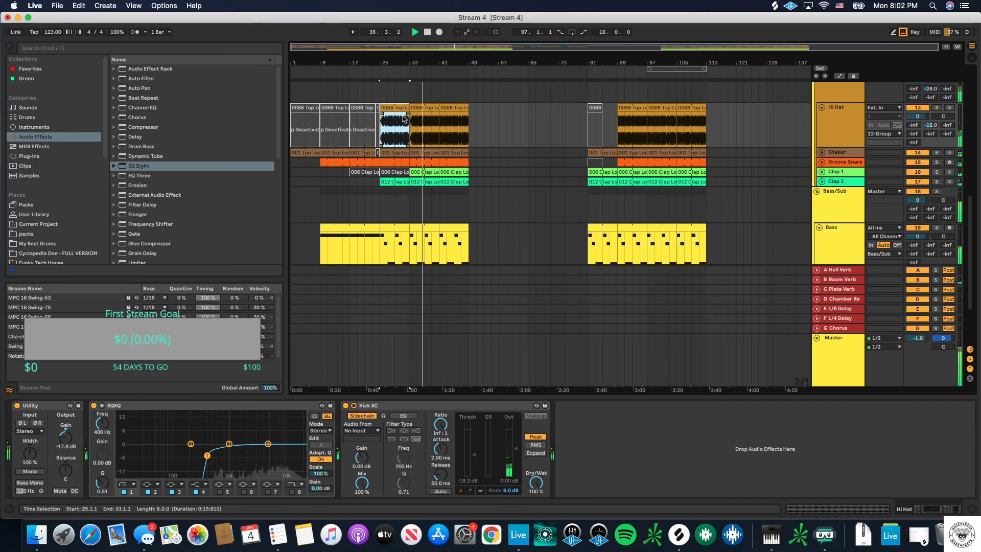
pyautogui.click(372, 195)
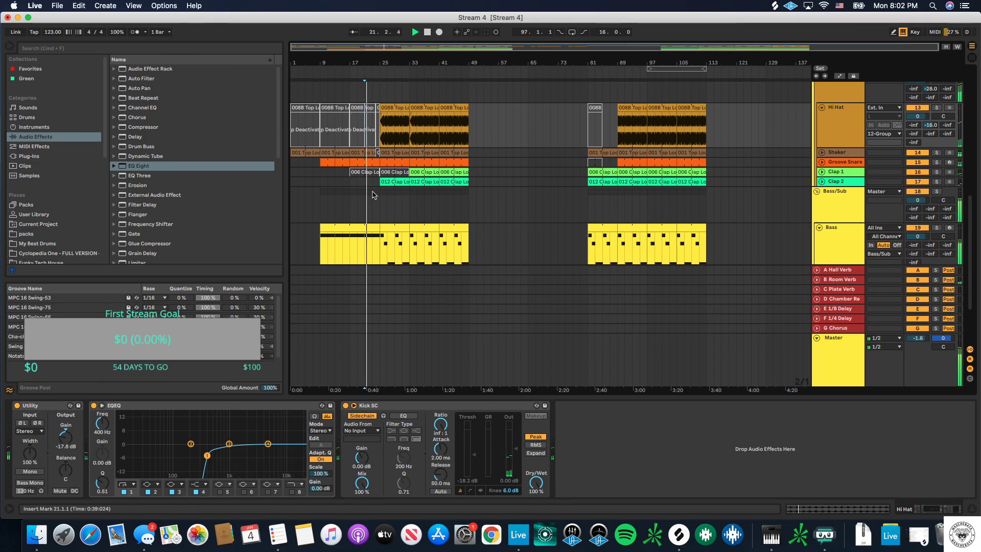
# Step: Review the drum and bass tracks while the section from bar 21 plays
pyautogui.scroll(-5, 375, 193)
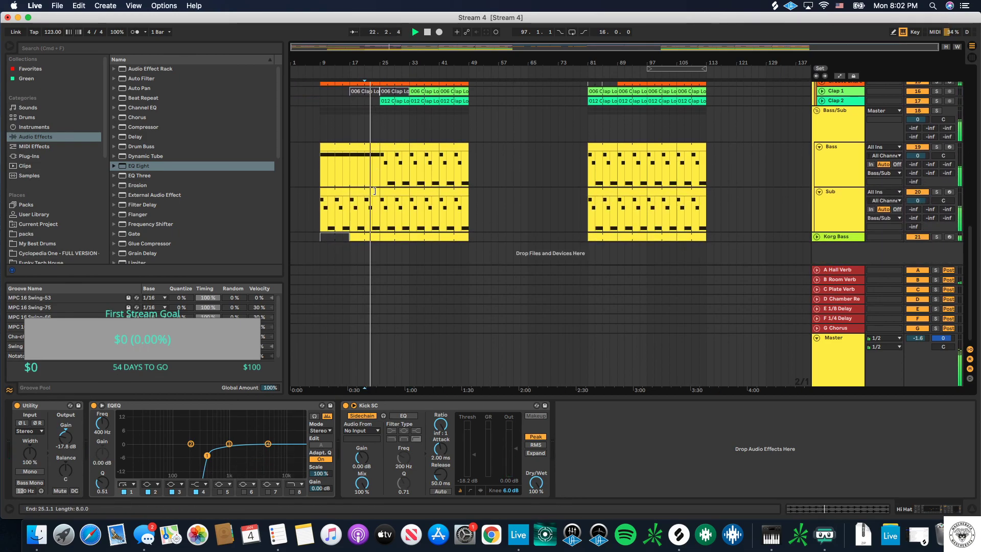
pyautogui.scroll(10, 376, 192)
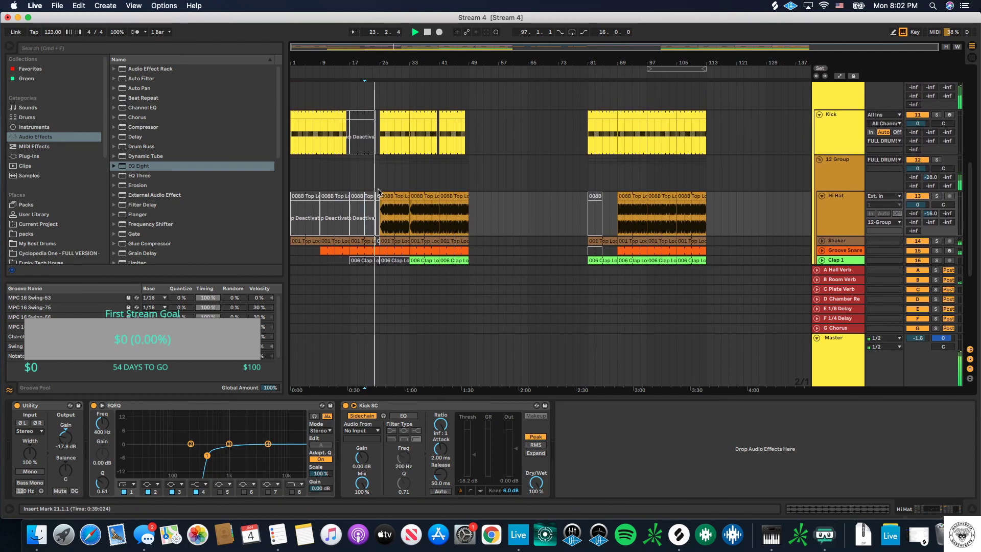
pyautogui.scroll(4, 379, 192)
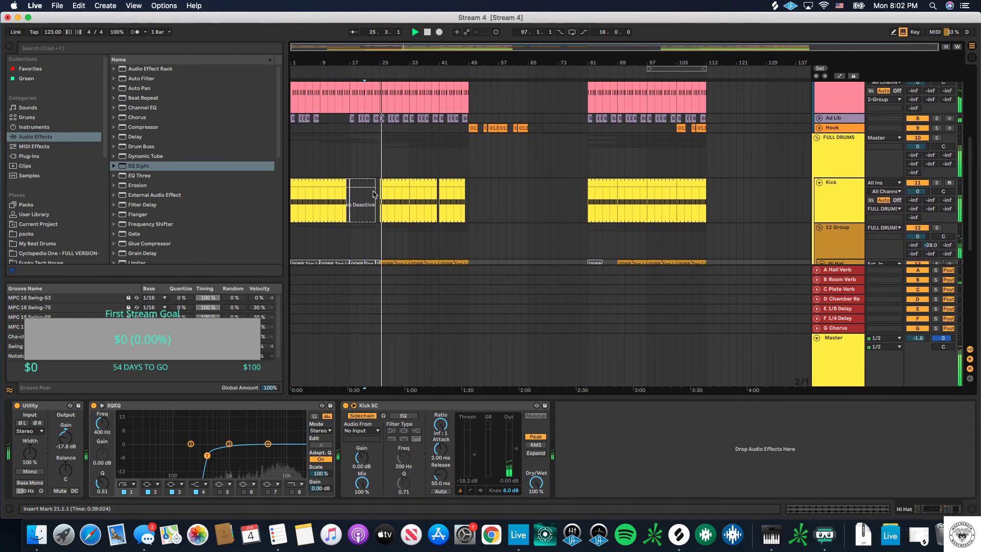
pyautogui.scroll(-12, 375, 194)
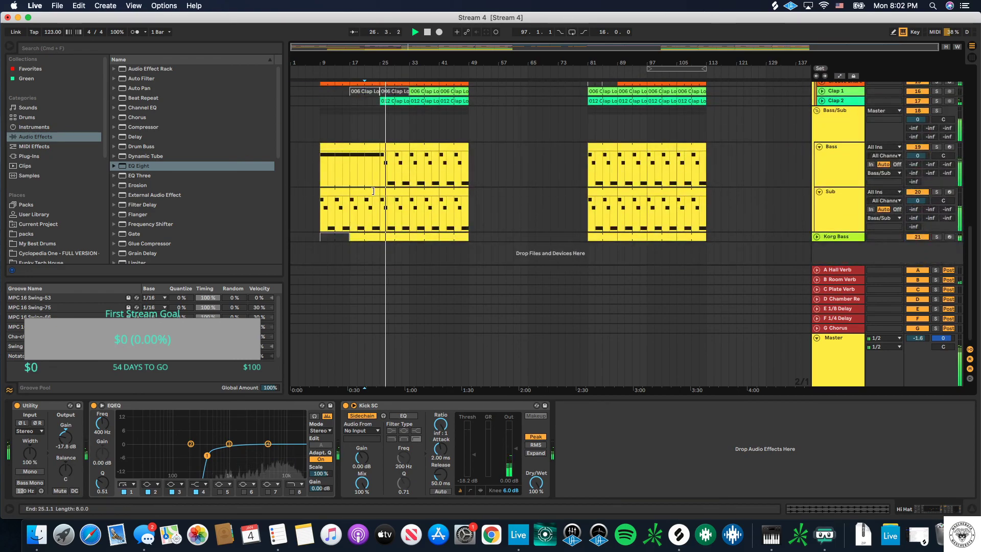
pyautogui.scroll(6, 374, 191)
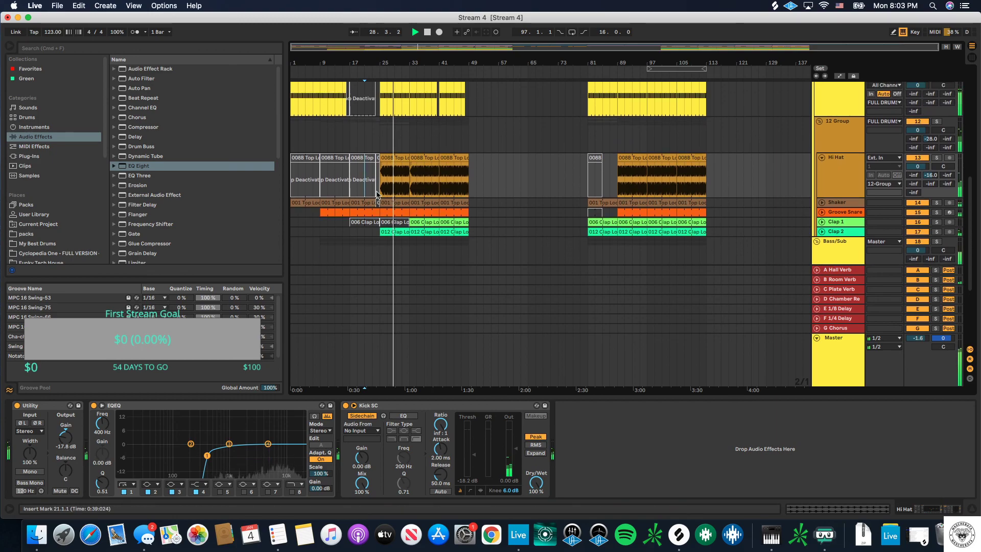
pyautogui.scroll(-5, 376, 192)
pyautogui.scroll(10, 378, 194)
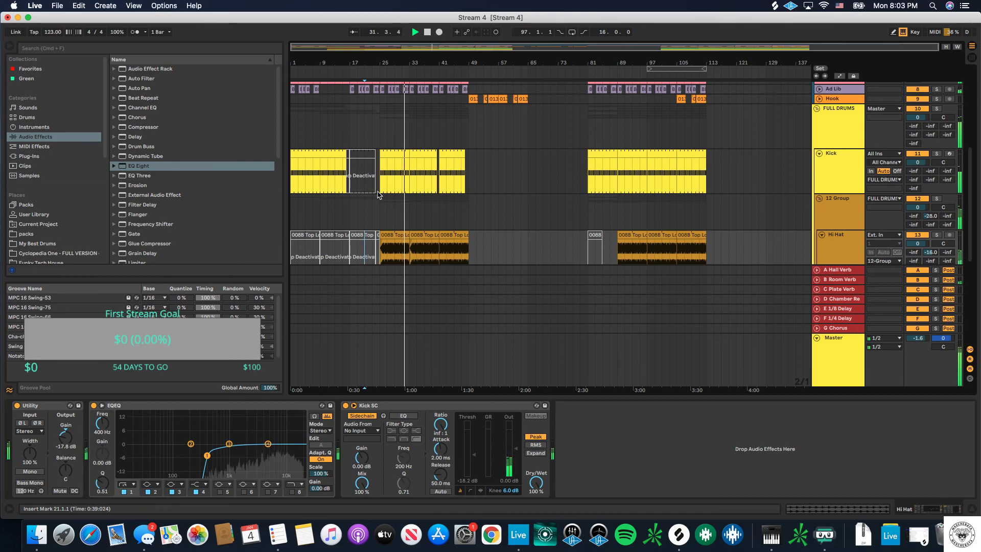
# Step: Play the arrangement from bar 1 and review how the intro's drum and bass clips are laid out
pyautogui.click(296, 223)
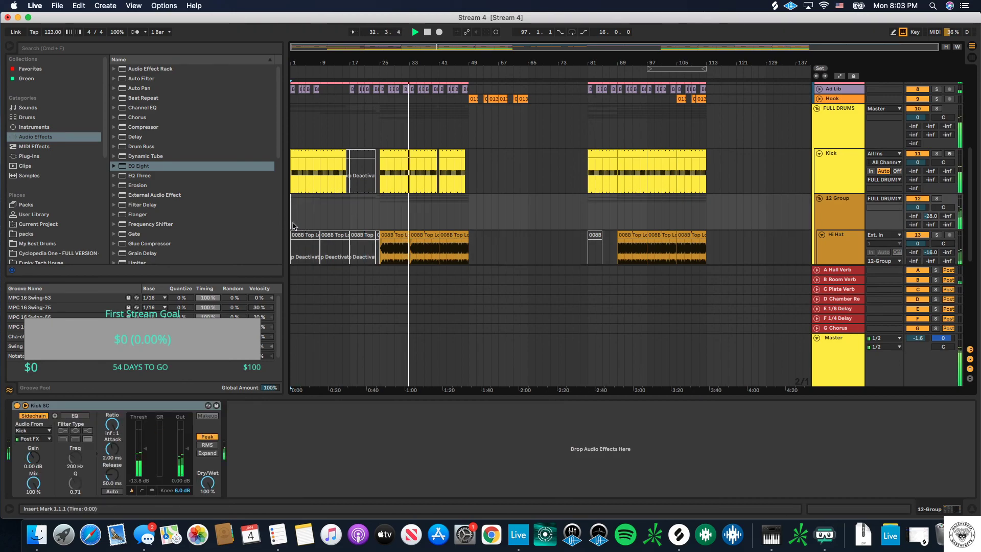
pyautogui.scroll(-10, 307, 222)
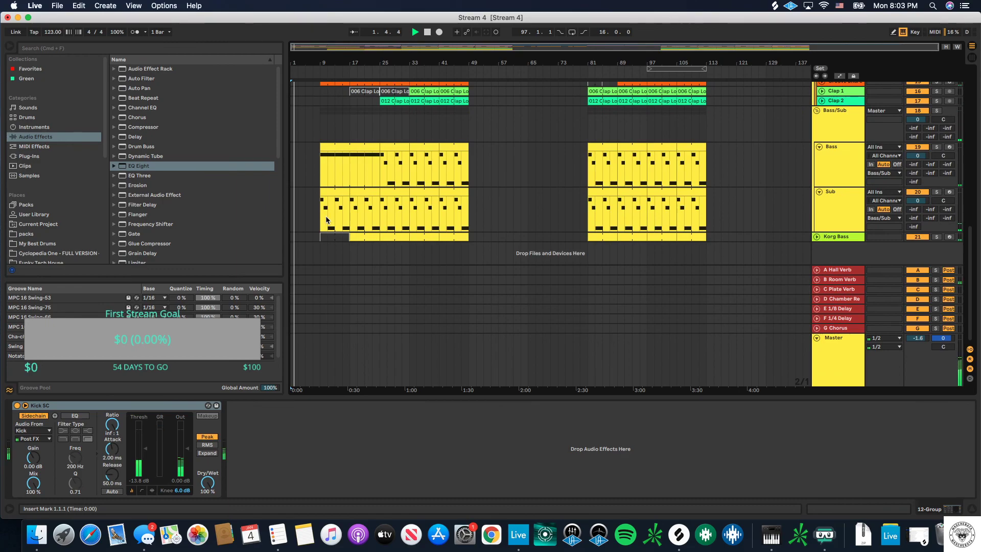
pyautogui.scroll(10, 328, 218)
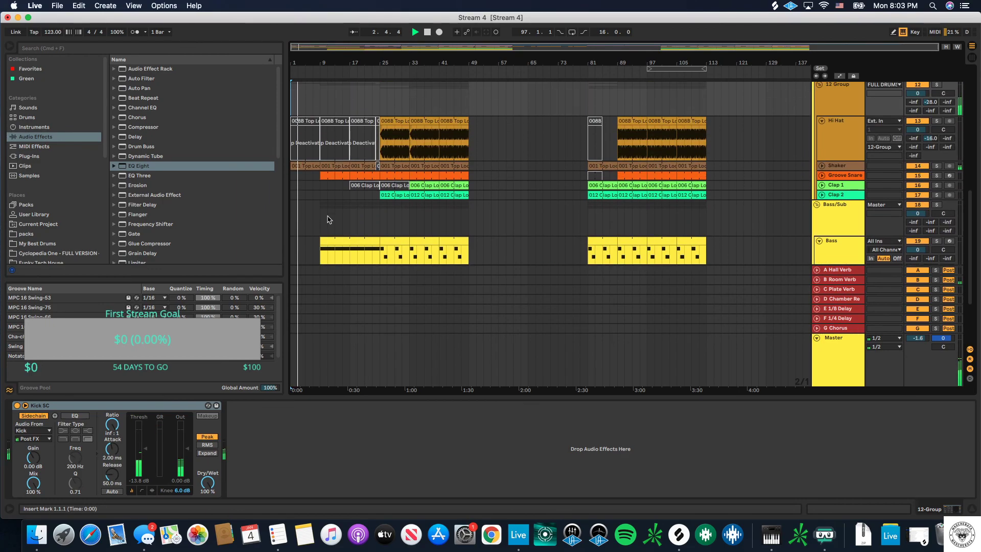
pyautogui.scroll(-5, 332, 221)
pyautogui.scroll(3, 335, 223)
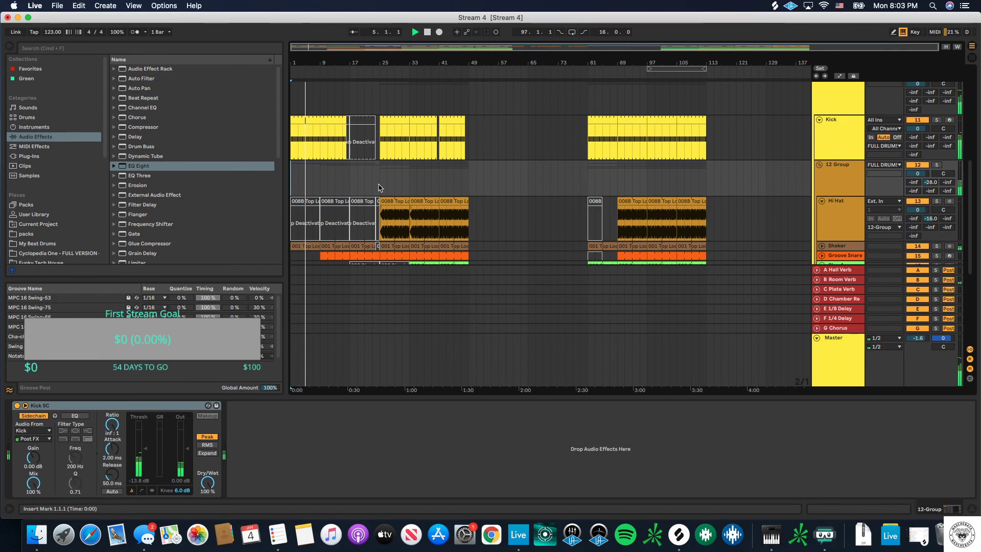
pyautogui.scroll(-2, 386, 179)
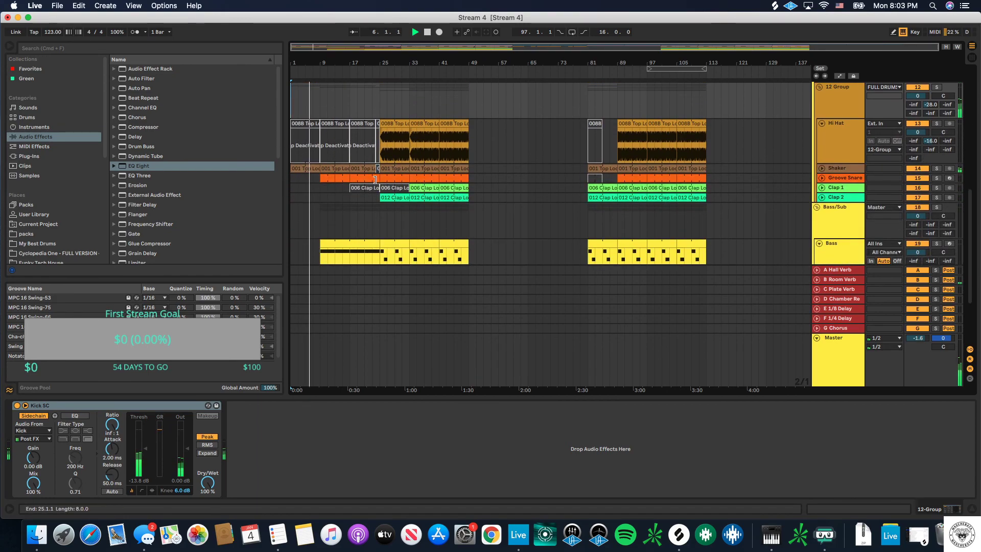
# Step: Deactivate the Groove Snare clips at bars 9–13 and 13–17
pyautogui.moveTo(321, 178); pyautogui.dragTo(331, 178)
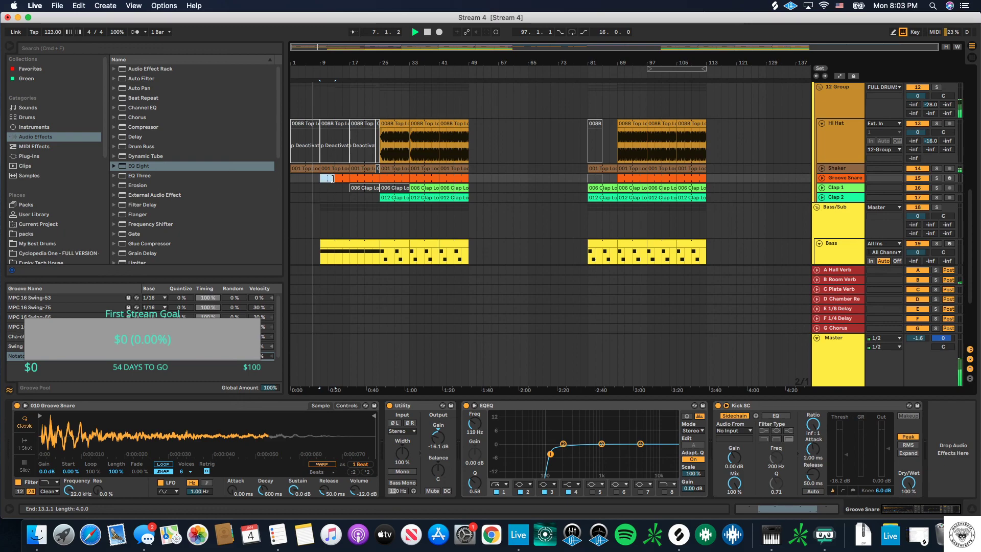
pyautogui.click(340, 178)
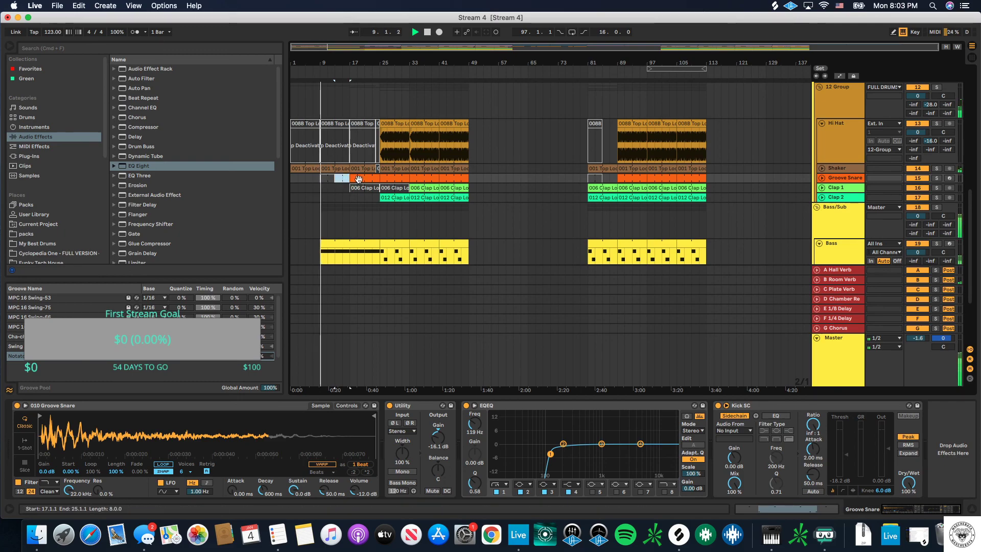
pyautogui.scroll(-5, 367, 189)
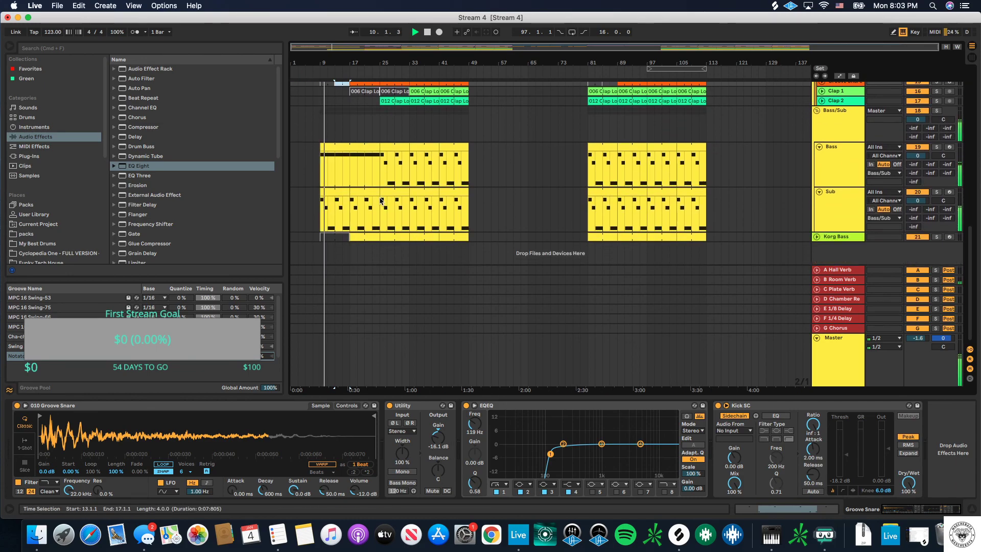
pyautogui.scroll(6, 378, 200)
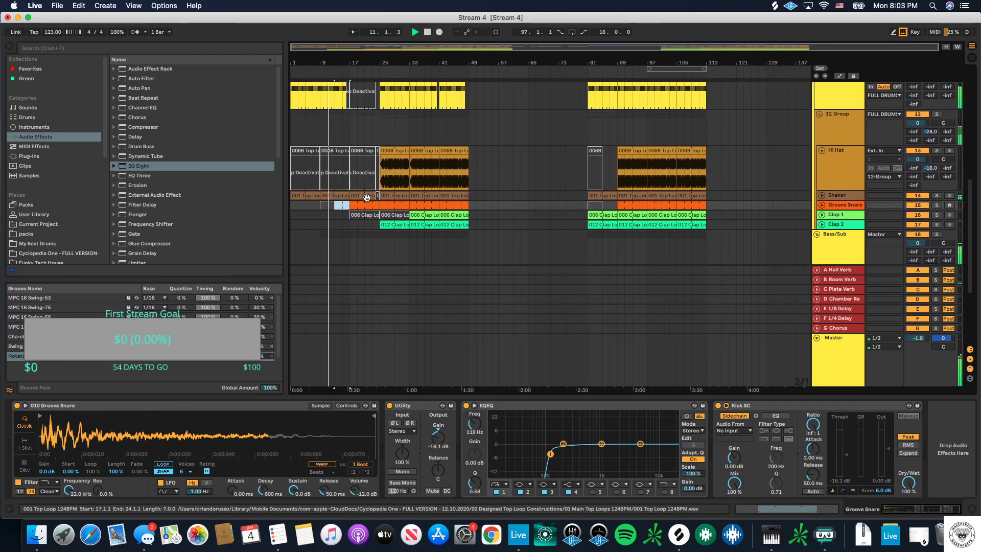
# Step: On the Bass track's EQ, set band 1 to 66.7 Hz and the band 4 low-pass to 474 Hz
pyautogui.scroll(-4, 366, 197)
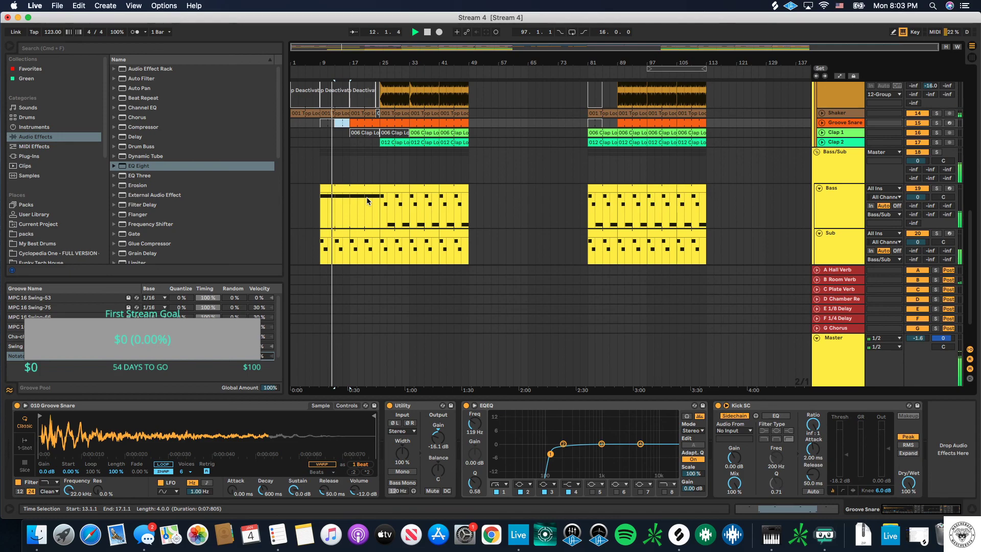
pyautogui.scroll(-2, 367, 200)
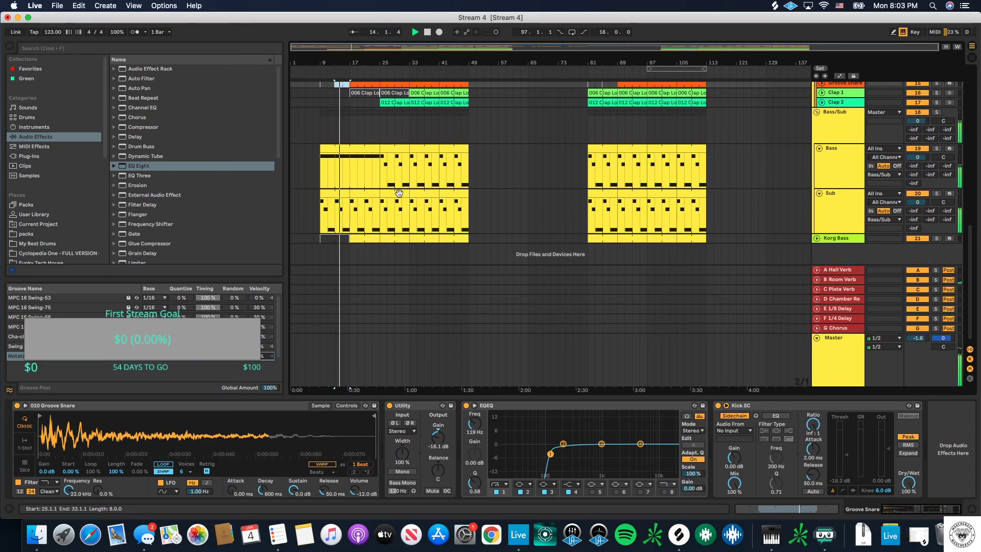
pyautogui.click(845, 175)
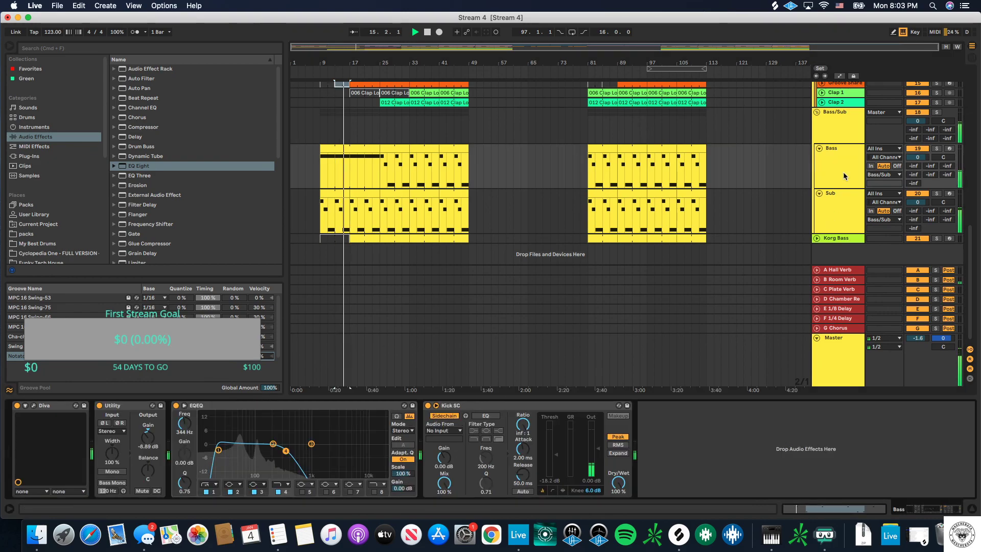
pyautogui.moveTo(217, 450); pyautogui.dragTo(247, 453)
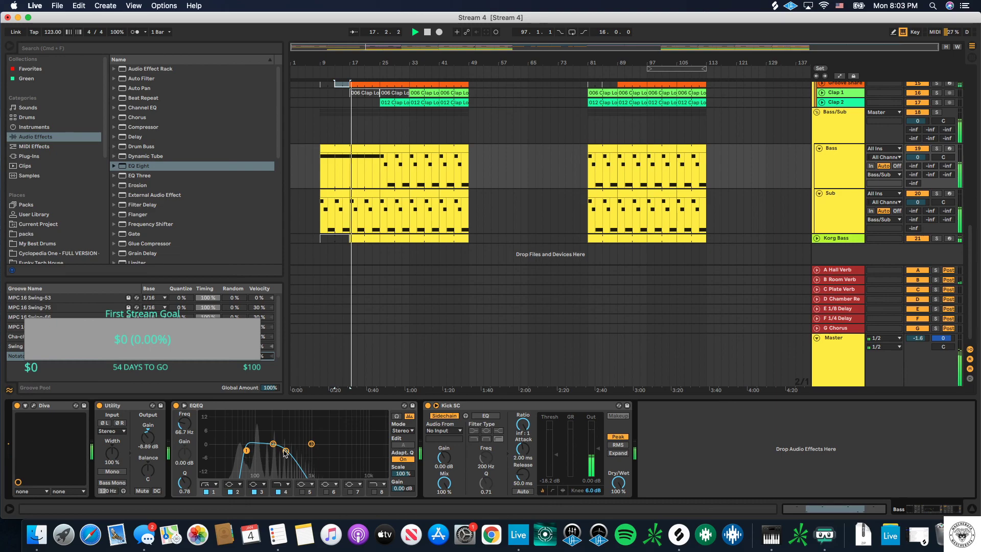
pyautogui.moveTo(285, 452); pyautogui.dragTo(290, 451)
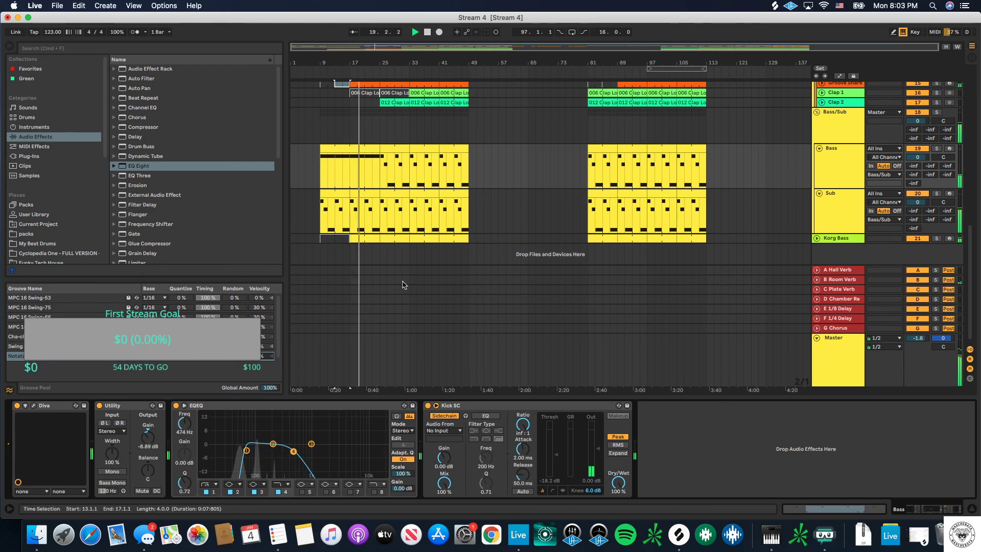
# Step: Show the Korg Bass track's devices and review the drum and bass tracks during playback past bar 25
pyautogui.click(842, 238)
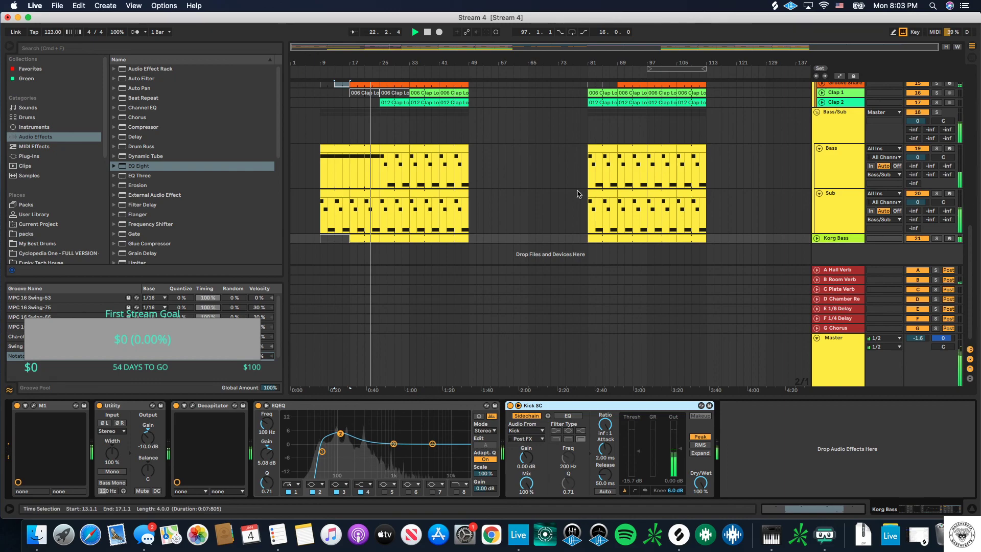
pyautogui.scroll(3, 597, 190)
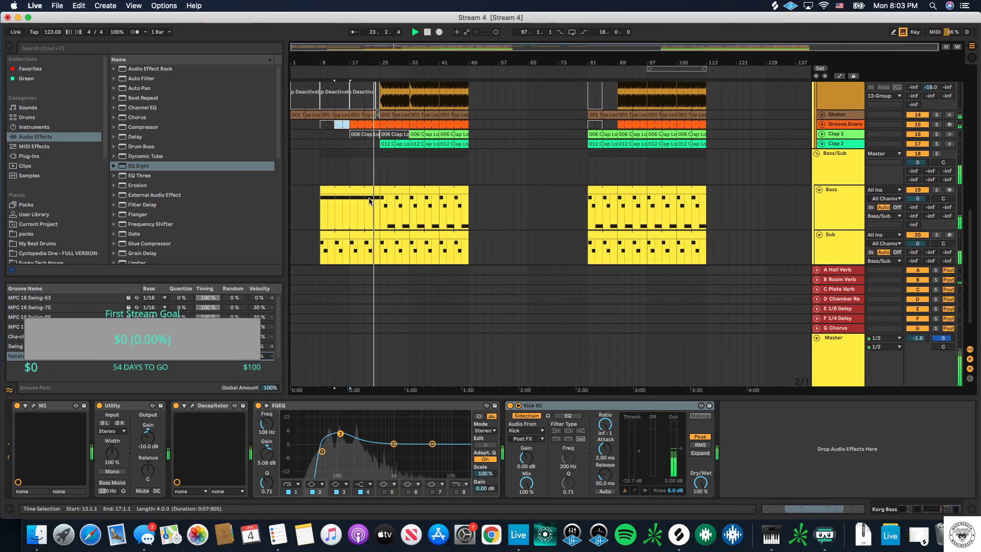
pyautogui.scroll(5, 361, 194)
pyautogui.scroll(5, 360, 194)
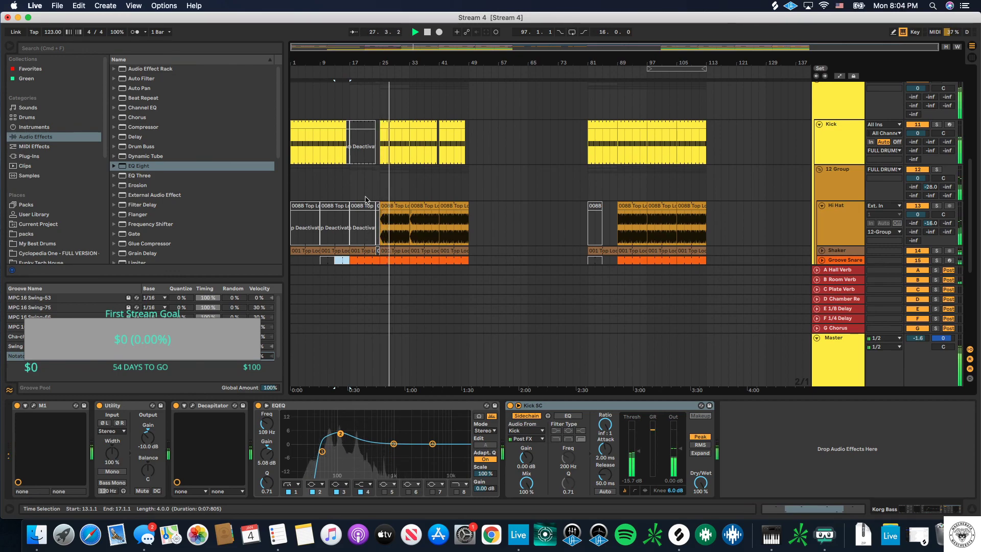
pyautogui.scroll(-10, 365, 199)
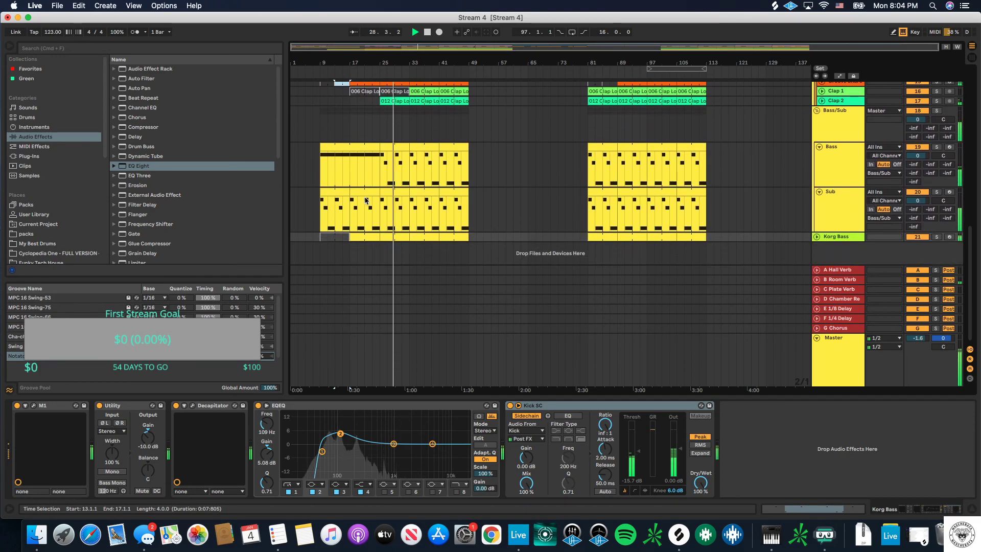
# Step: Move the loop range to bars 25–33 and duplicate that time across all tracks
pyautogui.scroll(10, 365, 200)
pyautogui.moveTo(674, 67); pyautogui.dragTo(401, 71)
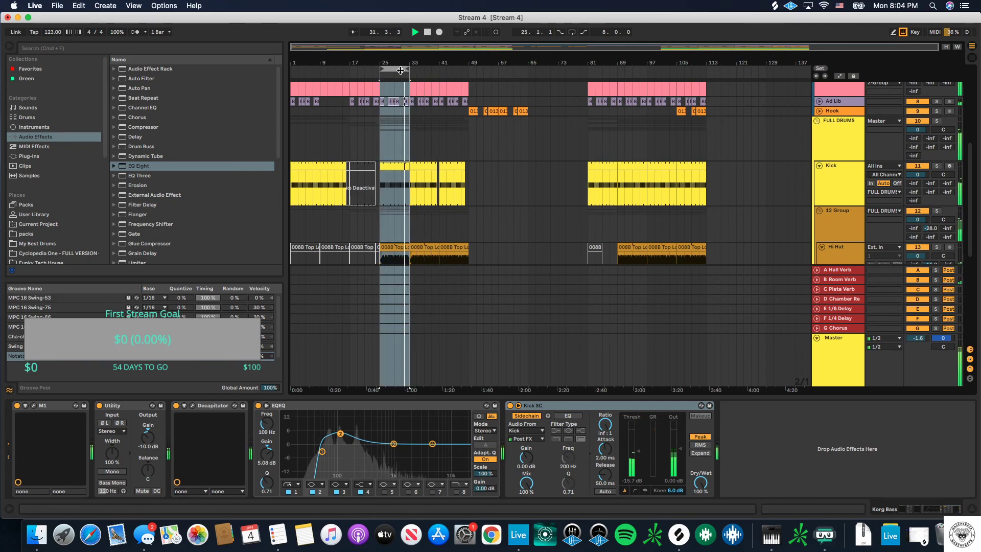
pyautogui.rightClick(401, 71)
pyautogui.click(434, 103)
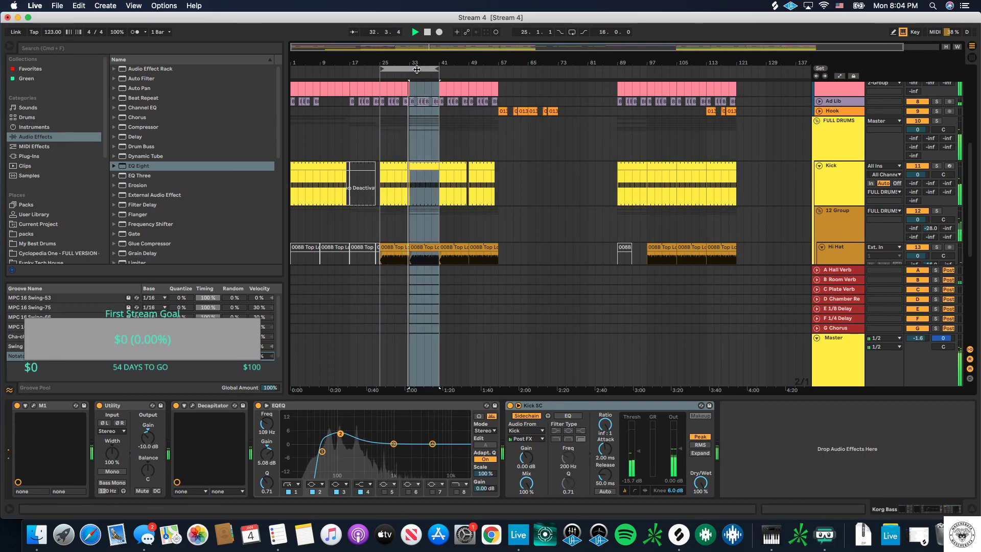
# Step: Review the drum and bass clips in the duplicated bars 33–41 and show the Hi Hat track's devices
pyautogui.scroll(-10, 419, 139)
pyautogui.scroll(5, 418, 139)
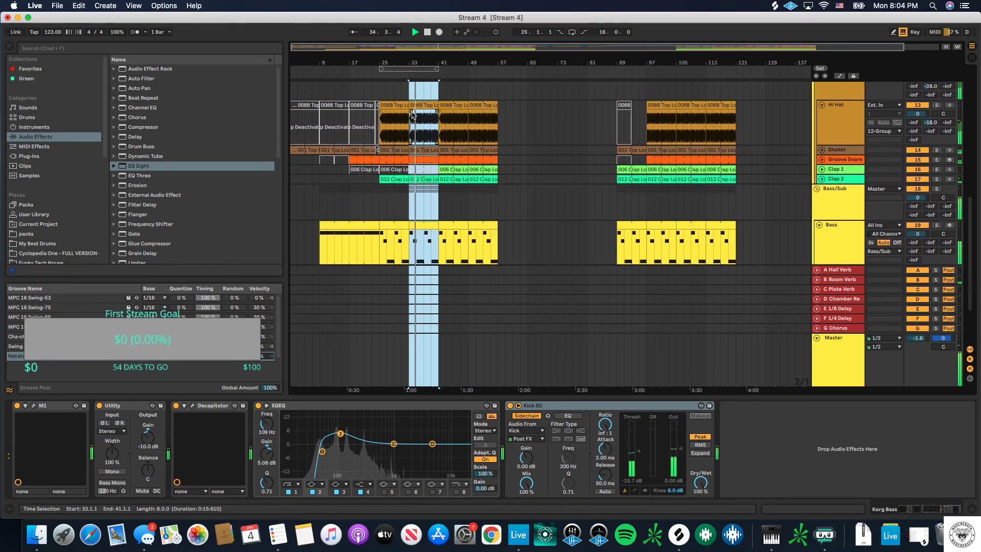
pyautogui.click(413, 115)
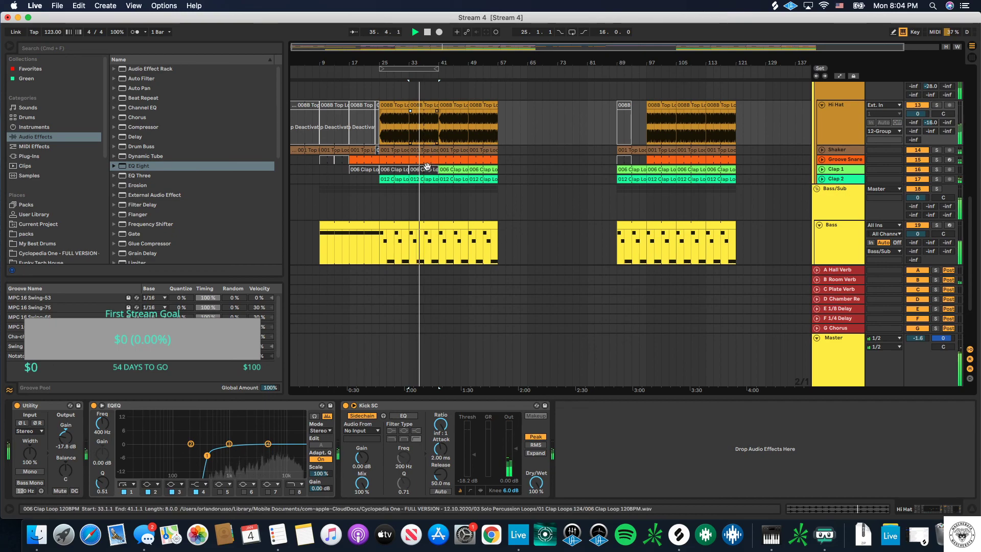
# Step: Solo the Bass/Sub group and compare the sound with the Bass track switched off and back on
pyautogui.scroll(-5, 427, 166)
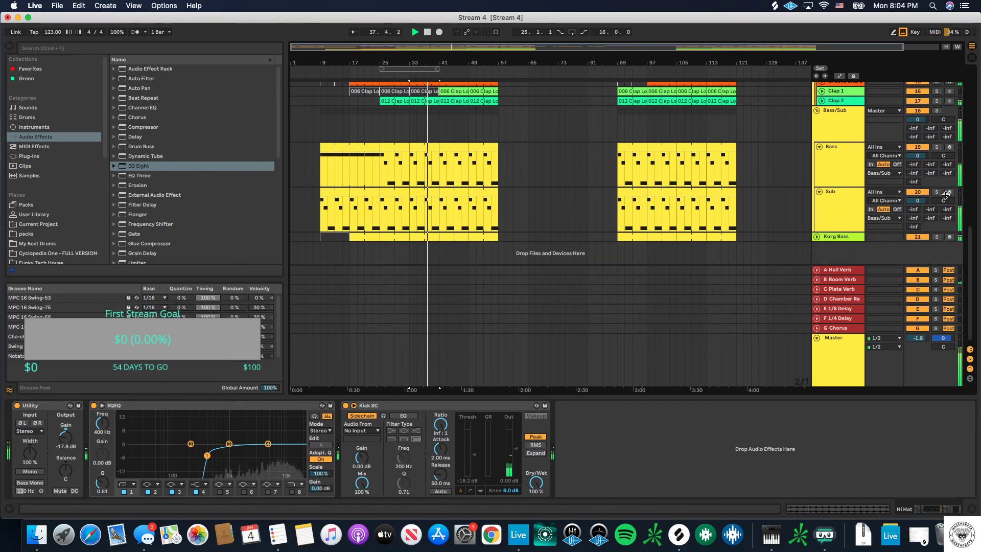
pyautogui.click(936, 110)
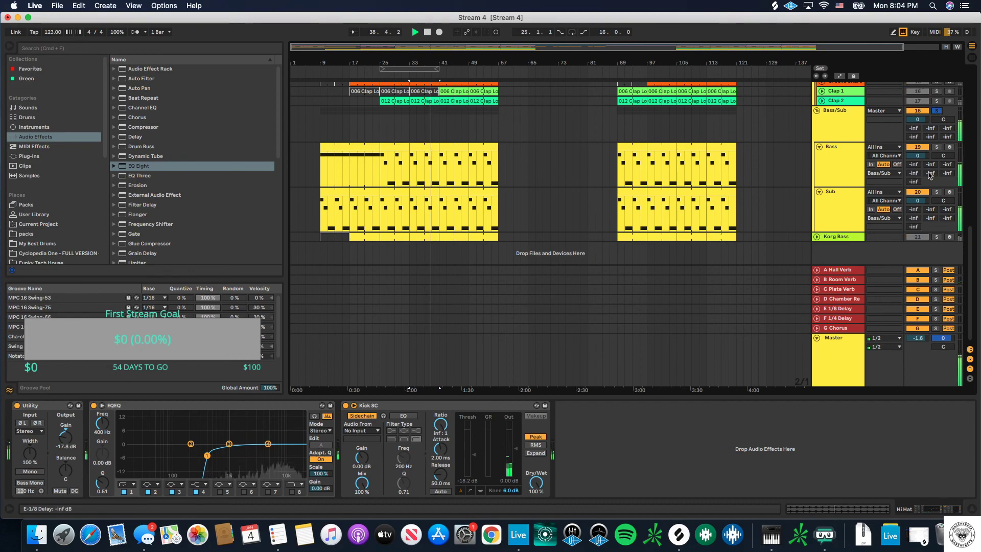
pyautogui.click(845, 164)
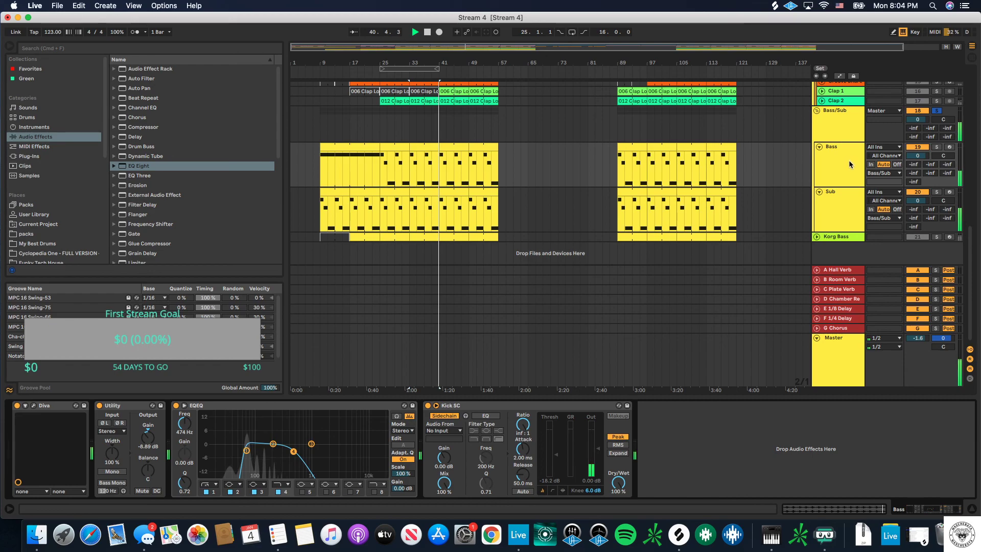
pyautogui.click(917, 147)
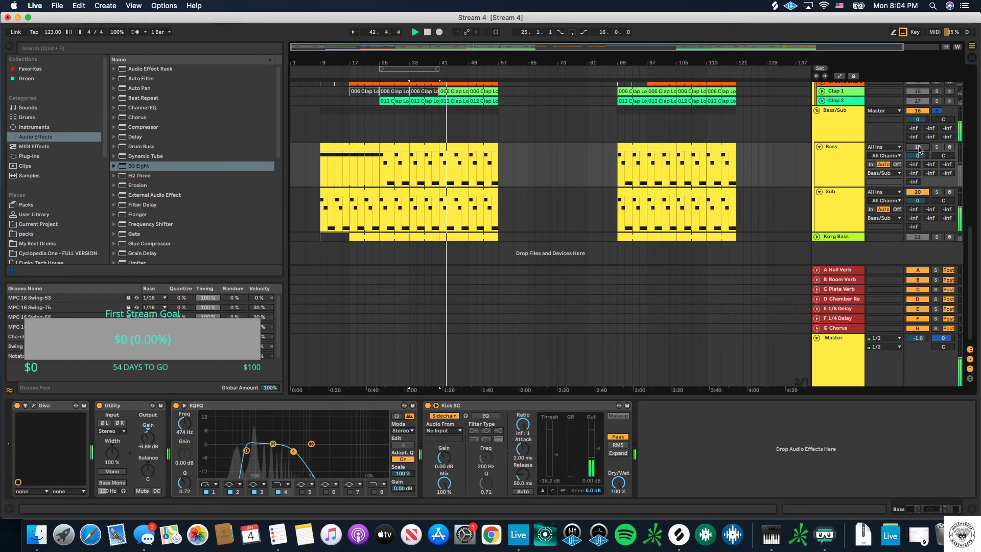
pyautogui.click(918, 147)
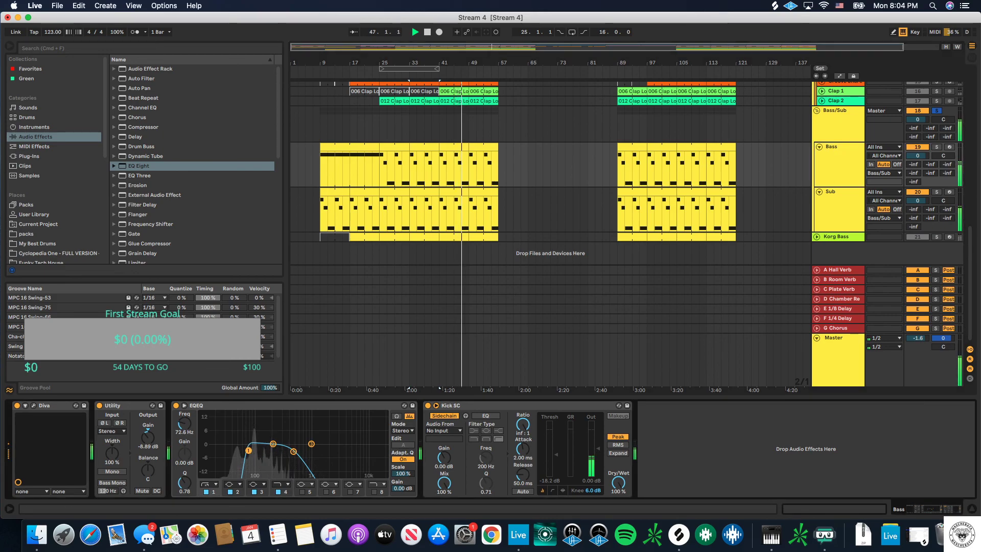
# Step: On the Bass track's EQ, raise band 1's cutoff, set band 4 to 464 Hz, and boost band 2 by 1.88 dB at 116 Hz
pyautogui.moveTo(249, 450); pyautogui.dragTo(292, 443)
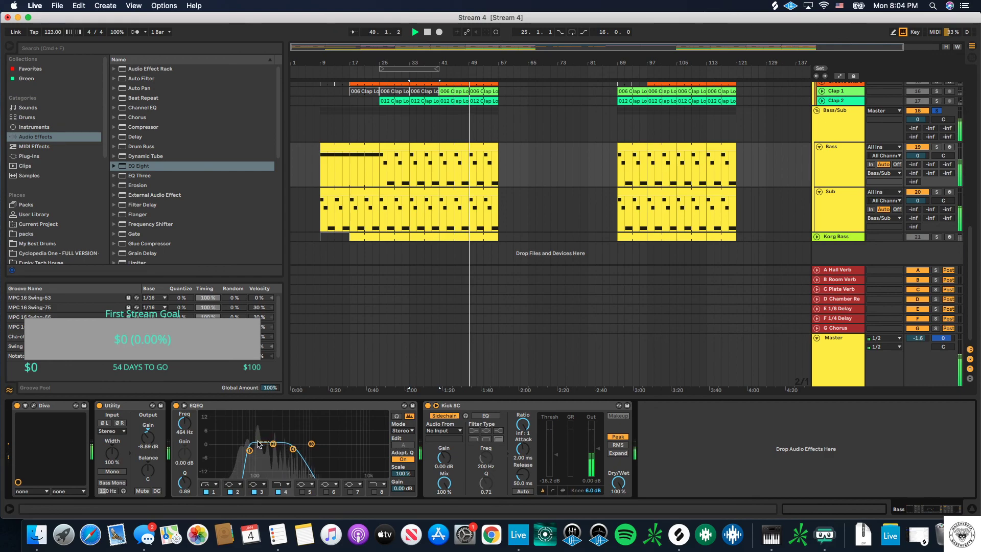
pyautogui.moveTo(273, 445); pyautogui.dragTo(260, 440)
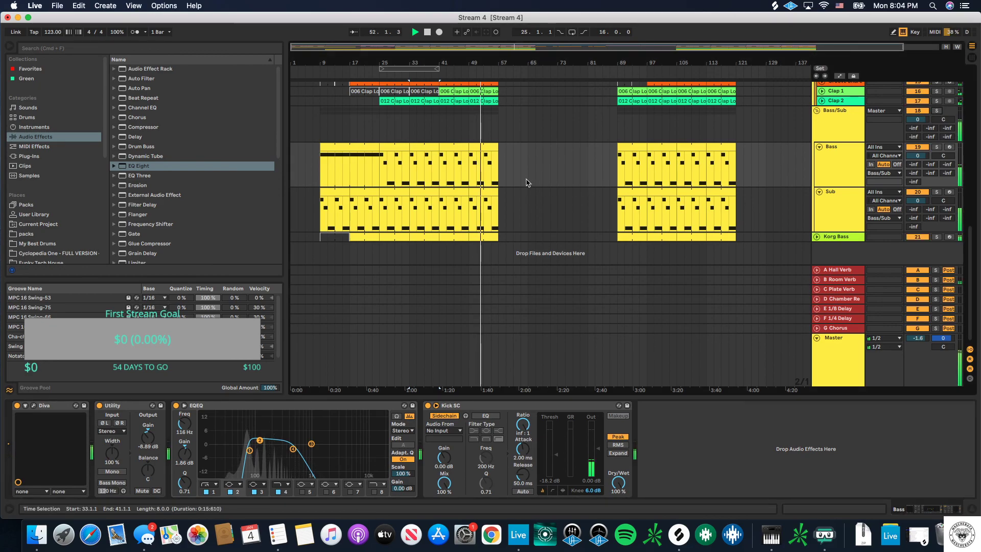
# Step: Review the drum, melody and hook tracks during playback past bar 57, and fold the Bass/Sub group
pyautogui.scroll(4, 526, 182)
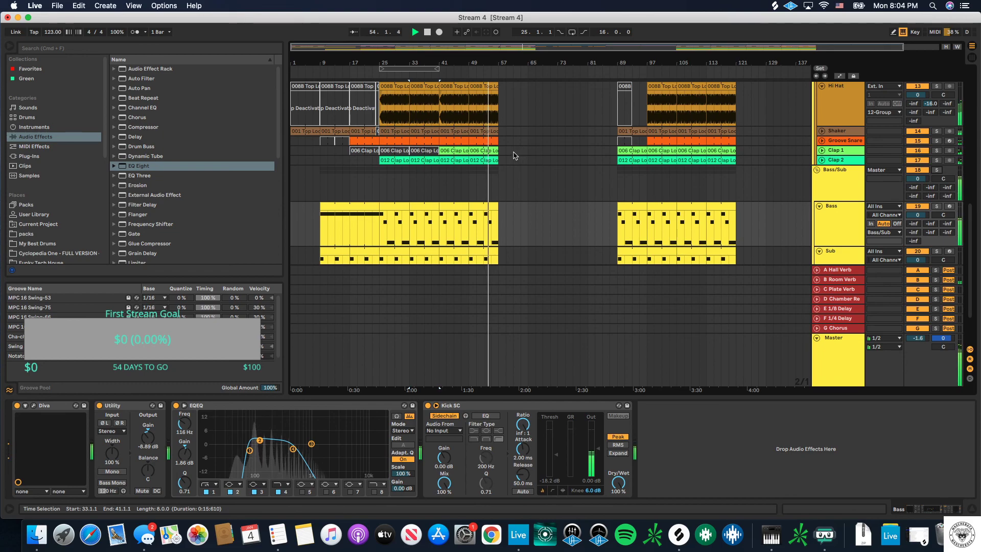
pyautogui.scroll(-4, 515, 153)
pyautogui.scroll(5, 515, 155)
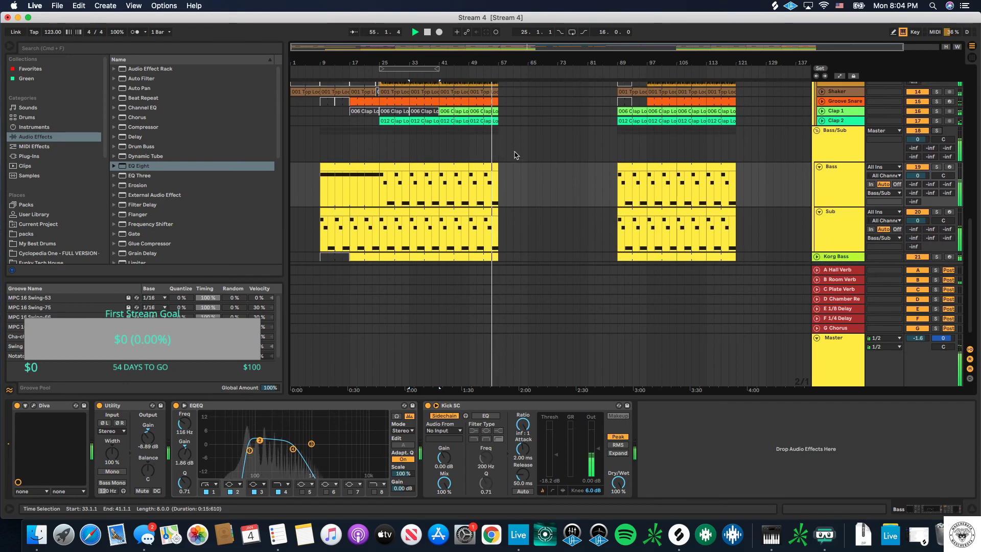
pyautogui.scroll(7, 515, 155)
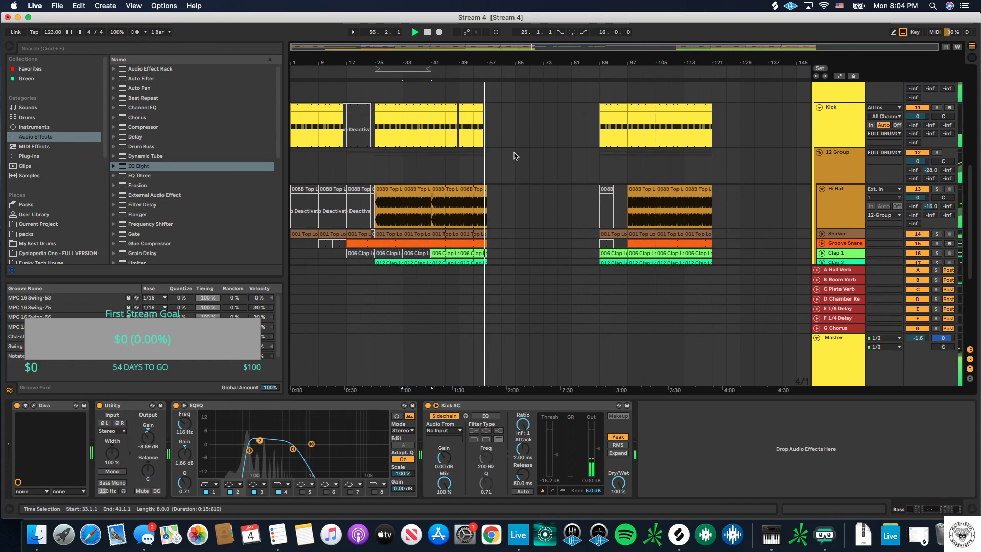
pyautogui.scroll(8, 514, 155)
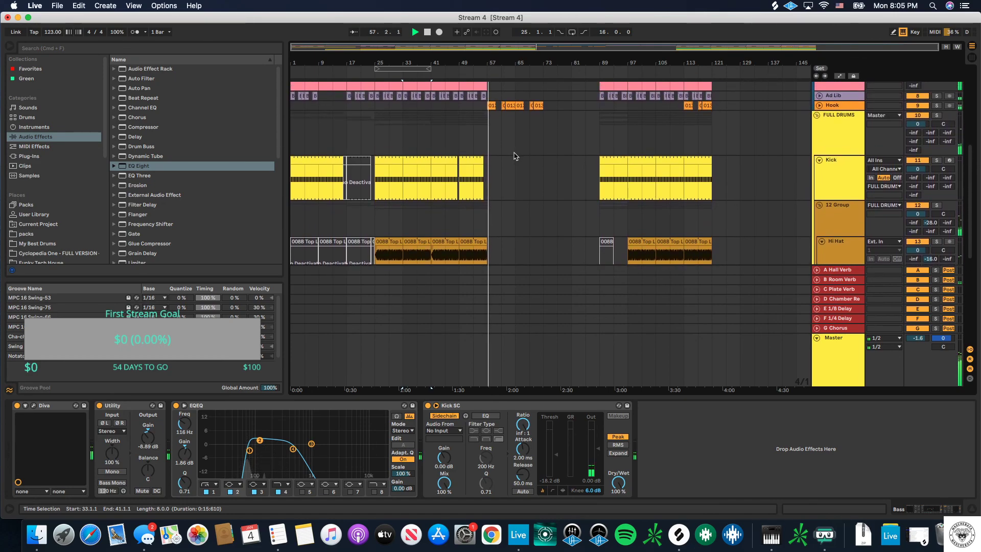
pyautogui.scroll(1, 515, 156)
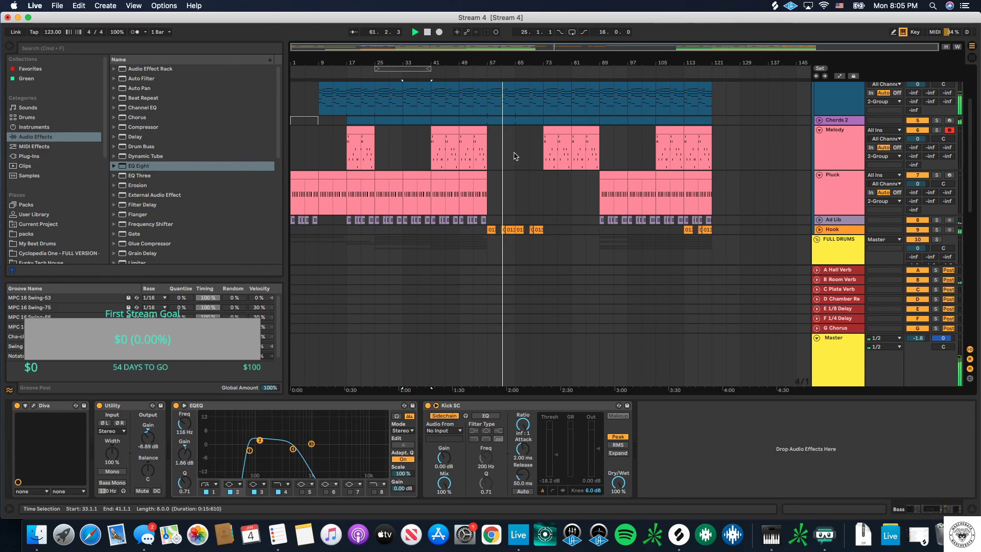
pyautogui.scroll(-10, 772, 191)
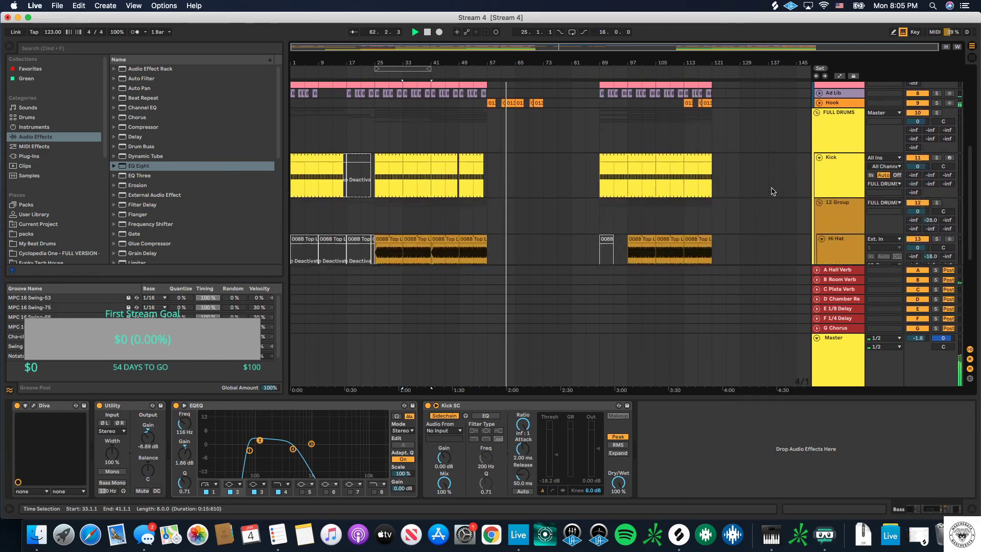
pyautogui.scroll(-5, 743, 201)
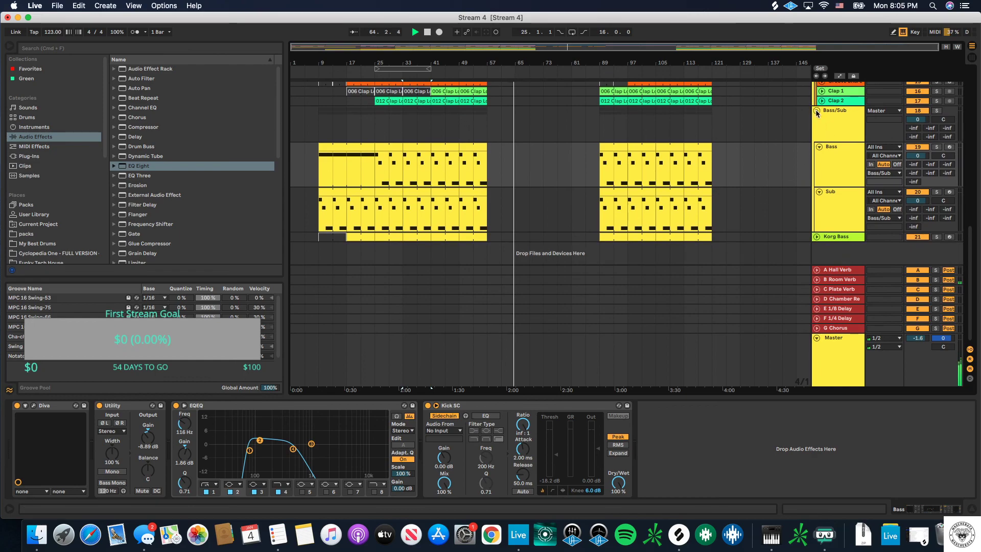
pyautogui.click(816, 112)
# Step: Copy the Pluck clip from bars 49–57 to bars 73–81
pyautogui.scroll(6, 745, 139)
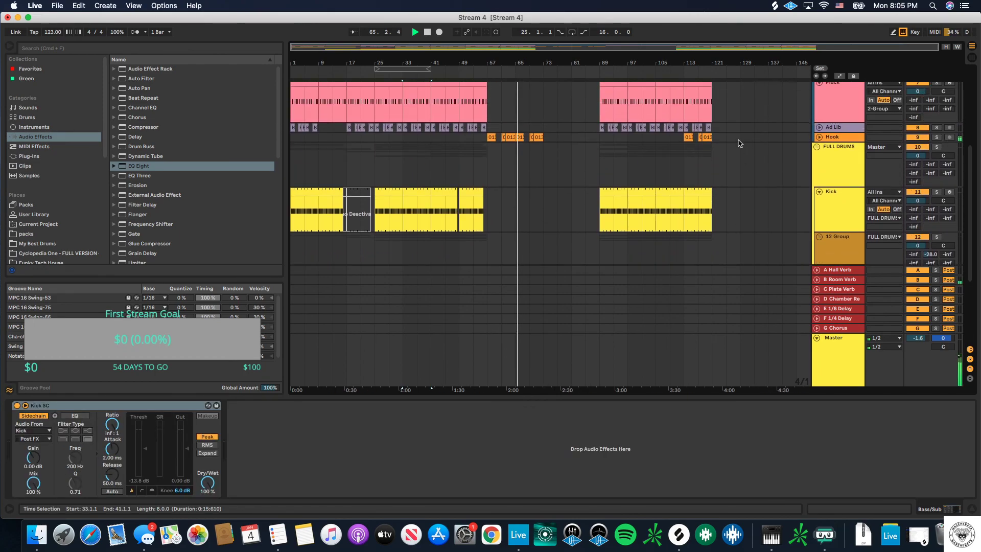
pyautogui.scroll(4, 526, 181)
pyautogui.click(471, 163)
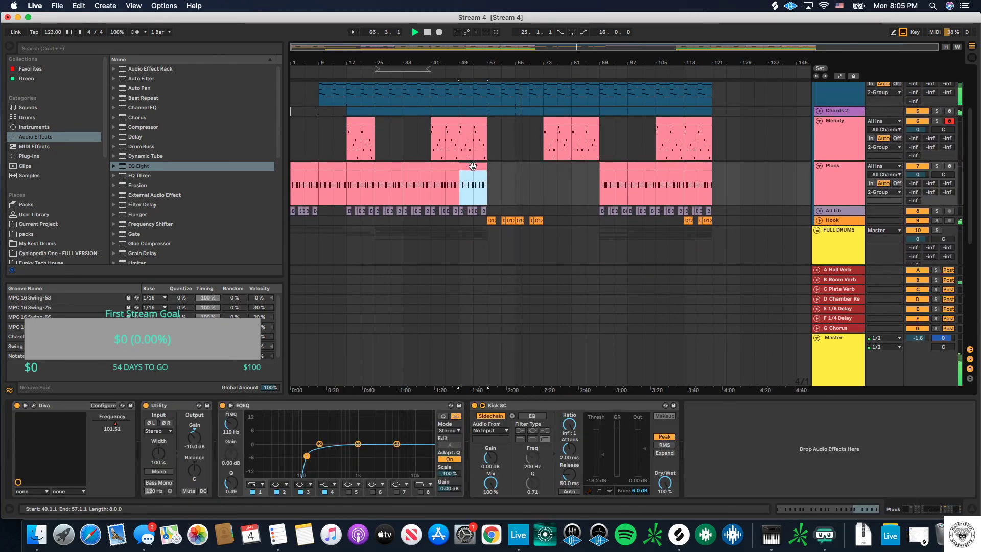
pyautogui.moveTo(472, 165); pyautogui.dragTo(552, 169)
# Step: Duplicate the Hook track's bars 65–73 so the vocal clips repeat at bars 73–81
pyautogui.click(564, 115)
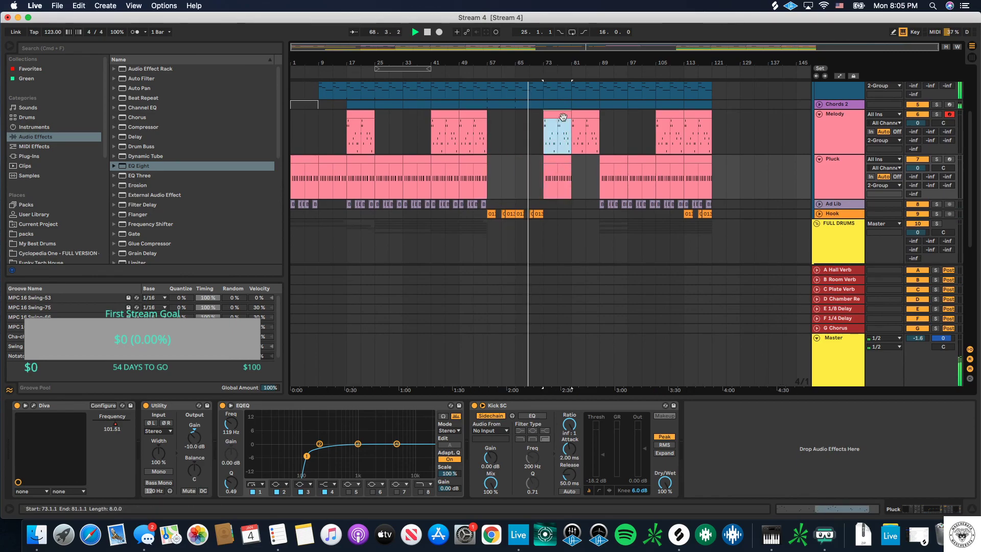
pyautogui.click(545, 215)
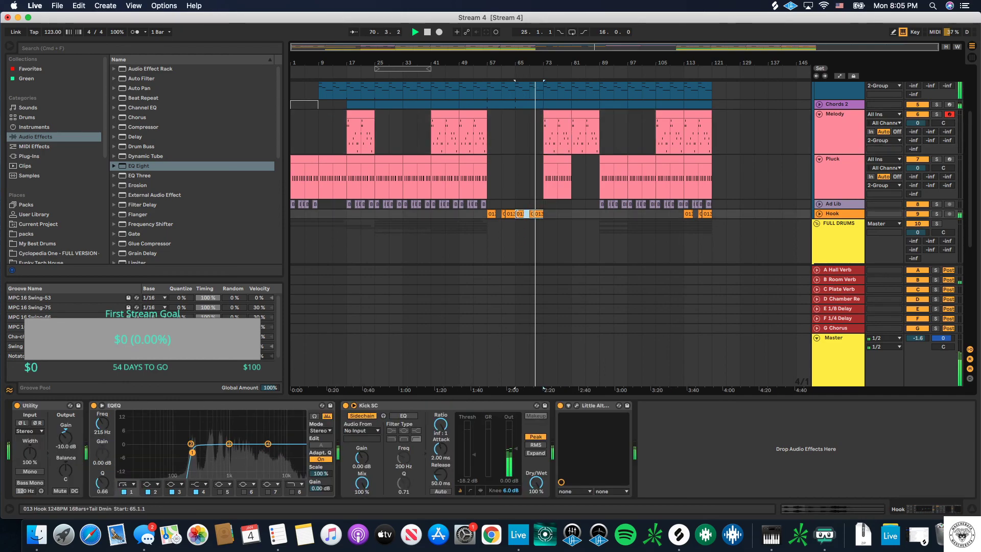
pyautogui.scroll(-10, 553, 214)
# Step: Copy the Shaker clip from bar 89 to bar 73 and extend the copy's end to bar 87
pyautogui.click(636, 210)
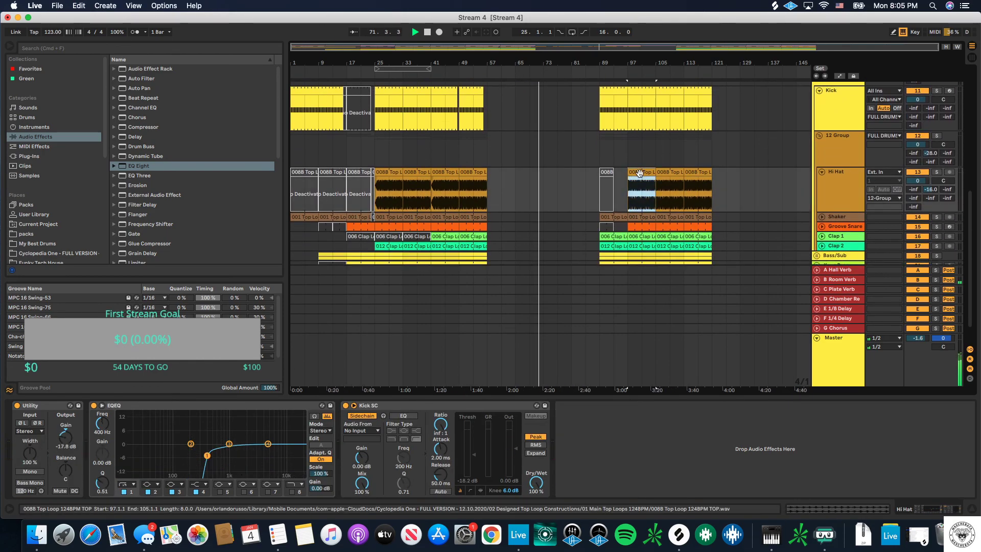
pyautogui.click(621, 217)
pyautogui.moveTo(621, 218); pyautogui.dragTo(562, 220)
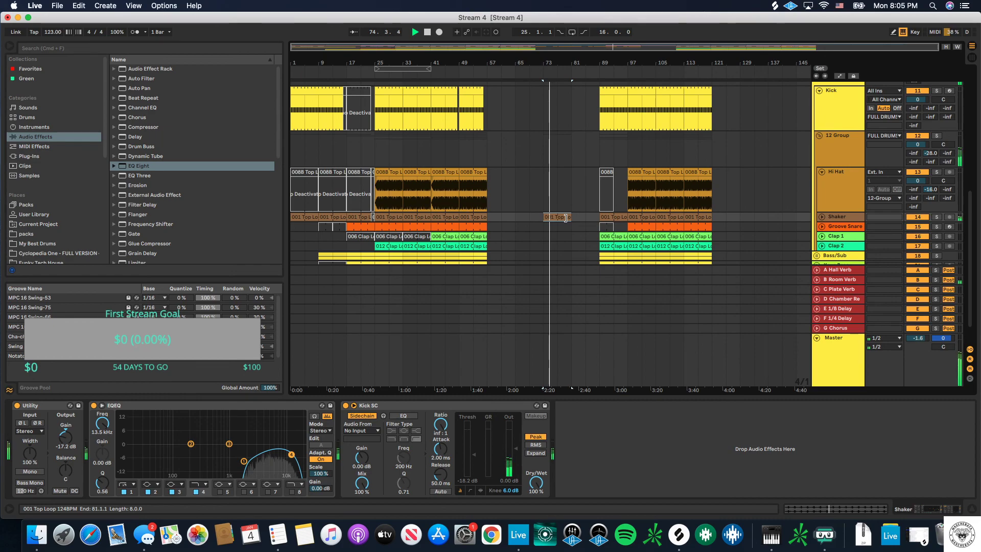
pyautogui.moveTo(578, 217); pyautogui.dragTo(593, 216)
# Step: Duplicate the Pluck clip at bars 73–81 to fill bars 81–89
pyautogui.scroll(5, 585, 217)
pyautogui.scroll(5, 595, 218)
pyautogui.scroll(-3, 548, 217)
pyautogui.scroll(2, 540, 215)
pyautogui.scroll(4, 540, 215)
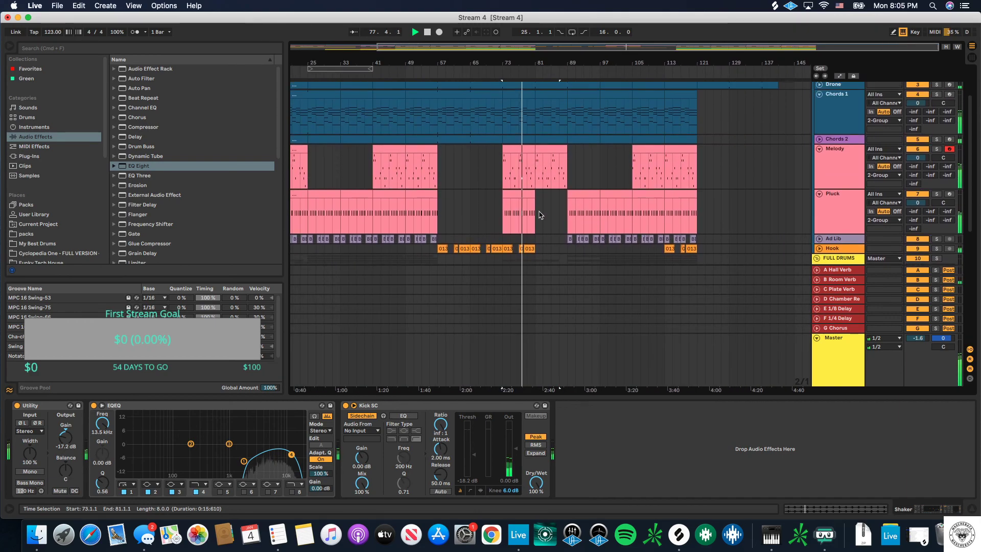
pyautogui.click(528, 199)
pyautogui.press('super+d')
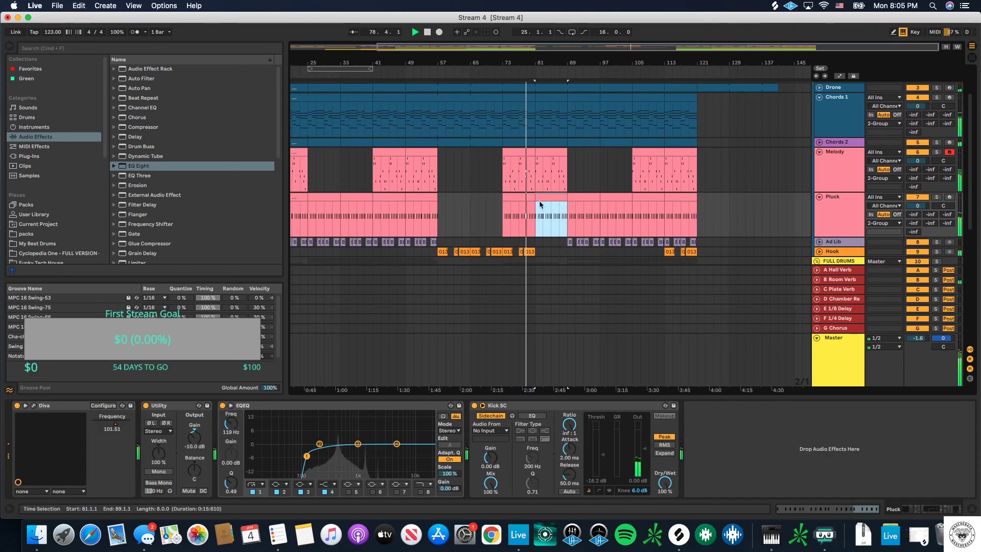
# Step: Copy the Ad Lib clips from bars 89–97 to bars 81–89
pyautogui.scroll(-9, 539, 202)
pyautogui.hscroll(2, 577, 207)
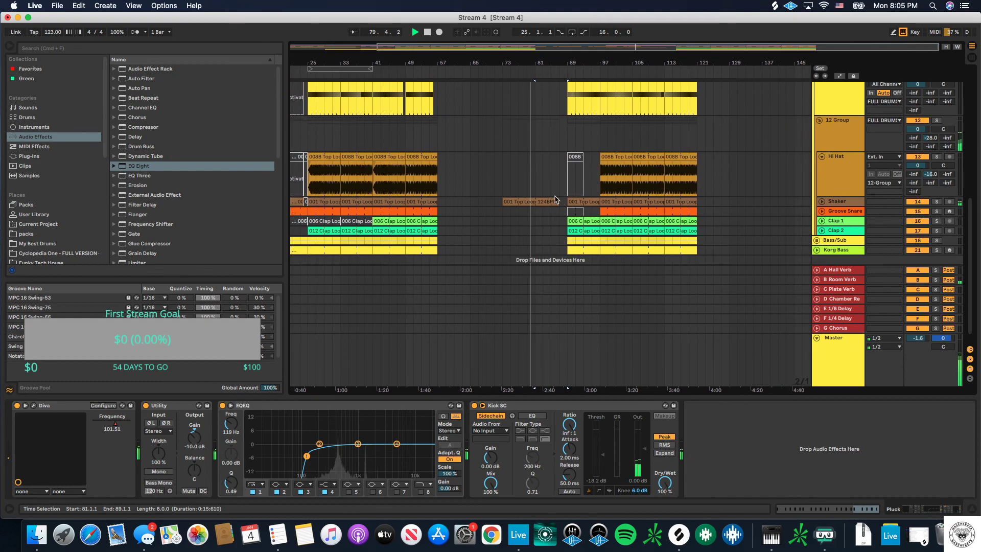
pyautogui.scroll(-2, 555, 185)
pyautogui.scroll(2, 555, 186)
pyautogui.scroll(4, 559, 189)
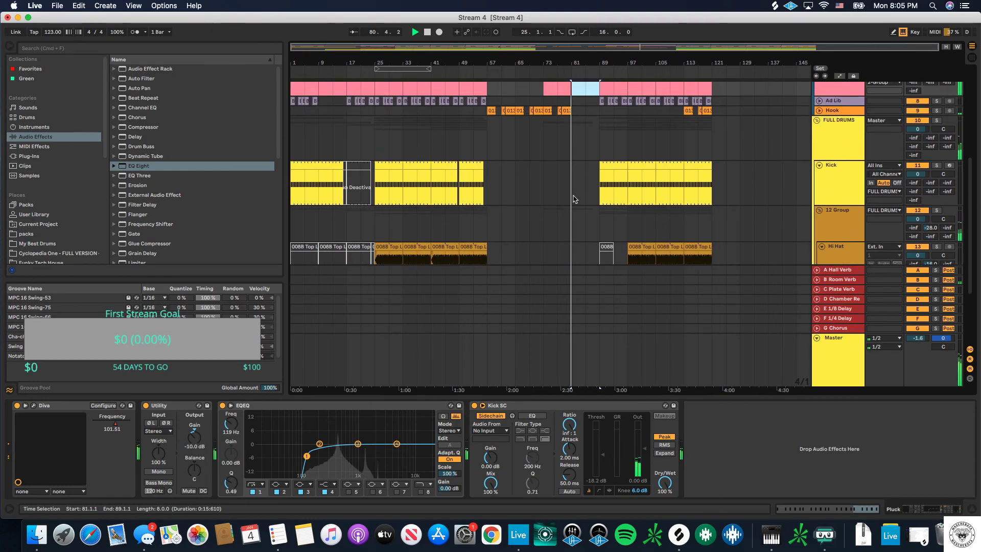
pyautogui.scroll(-5, 577, 189)
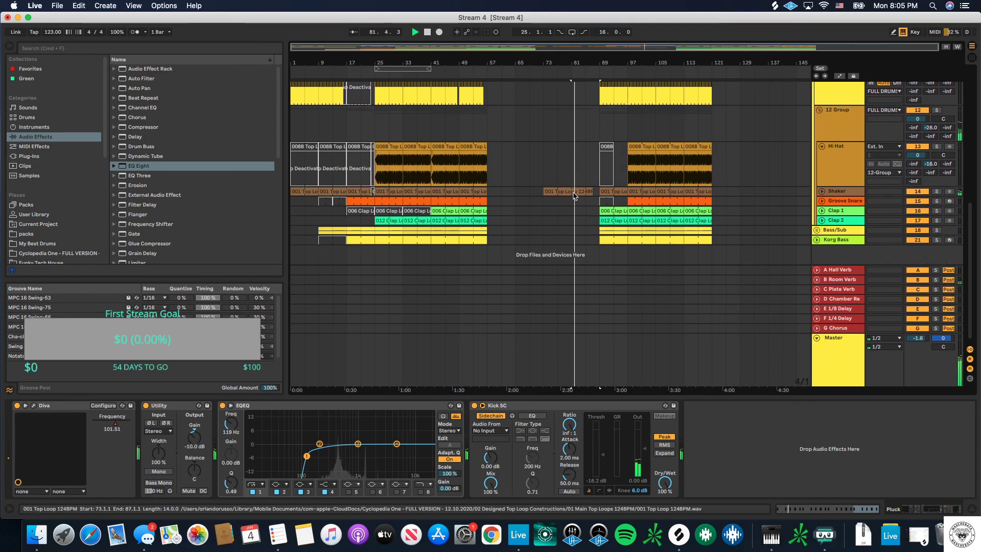
pyautogui.scroll(6, 584, 179)
pyautogui.click(626, 137)
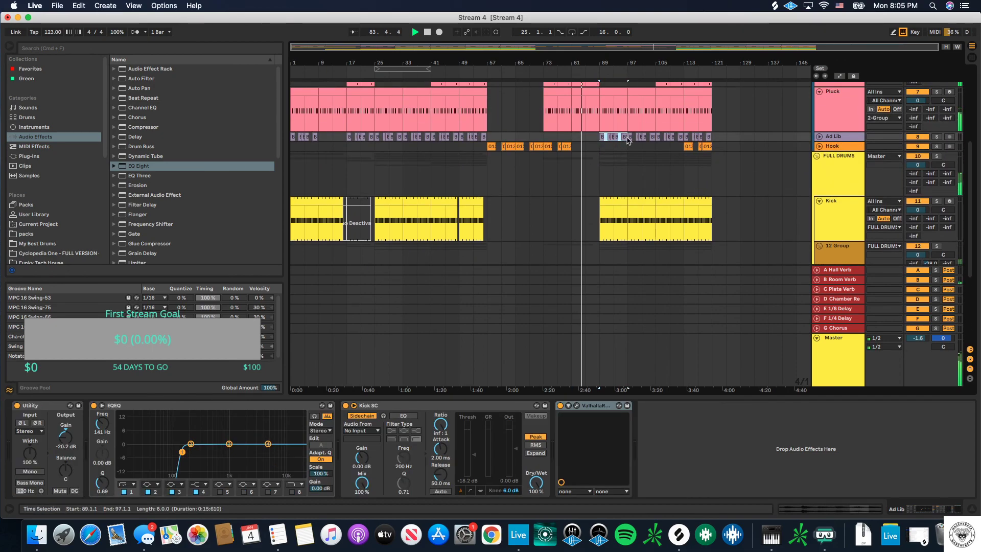
pyautogui.moveTo(622, 137); pyautogui.dragTo(601, 148)
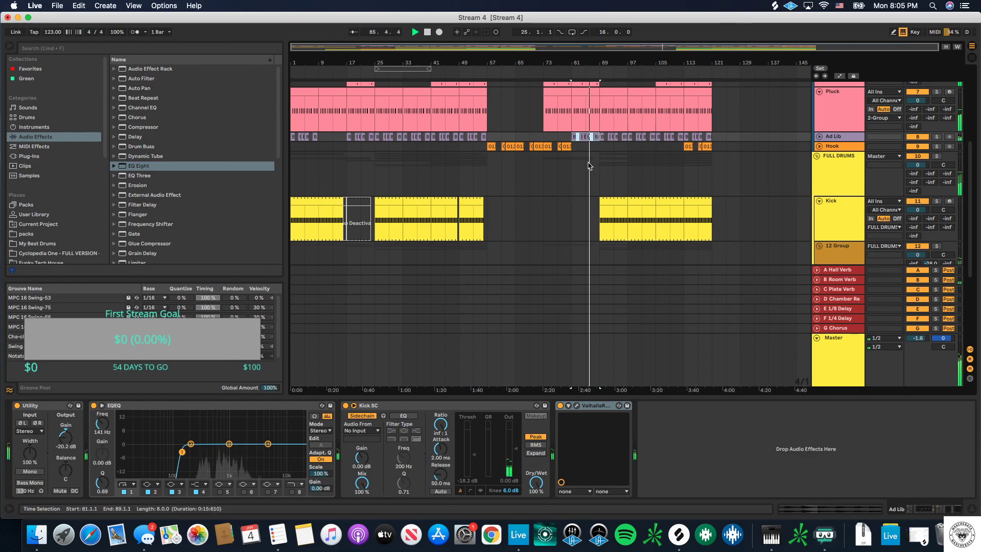
# Step: Copy the Hi Hat and Groove Snare clips from bar 97 to bar 89, replacing the deactivated clips there
pyautogui.scroll(-2, 589, 165)
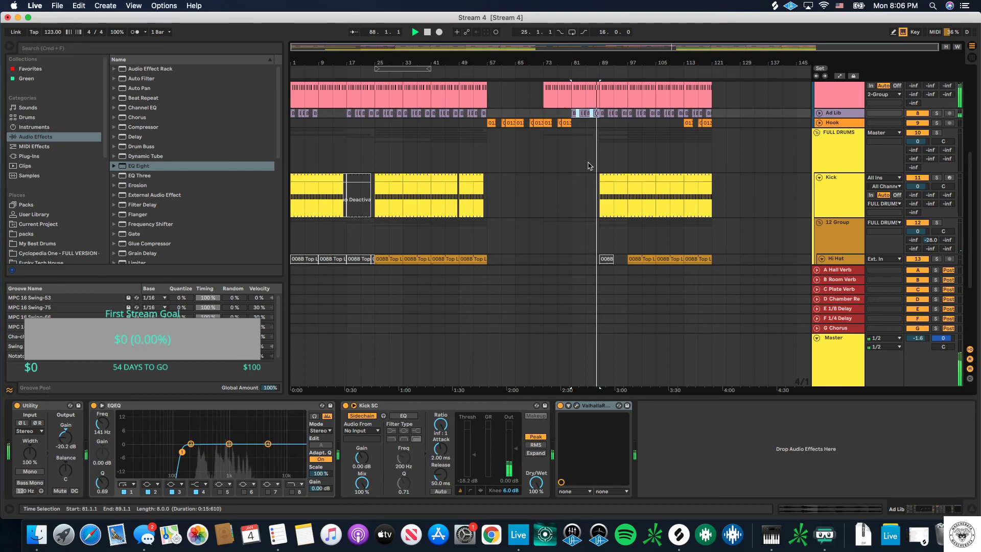
pyautogui.scroll(-3, 589, 165)
pyautogui.scroll(-6, 588, 165)
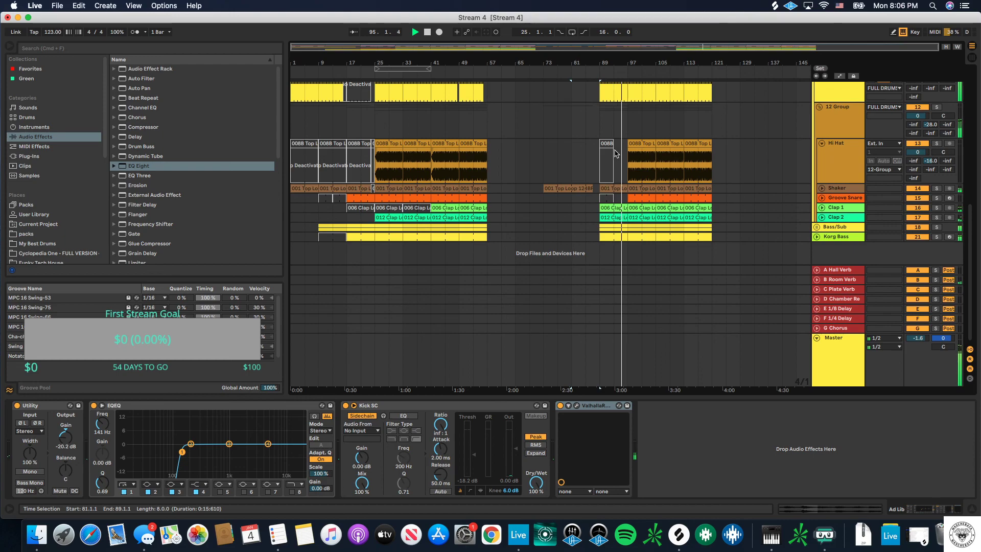
pyautogui.click(633, 145)
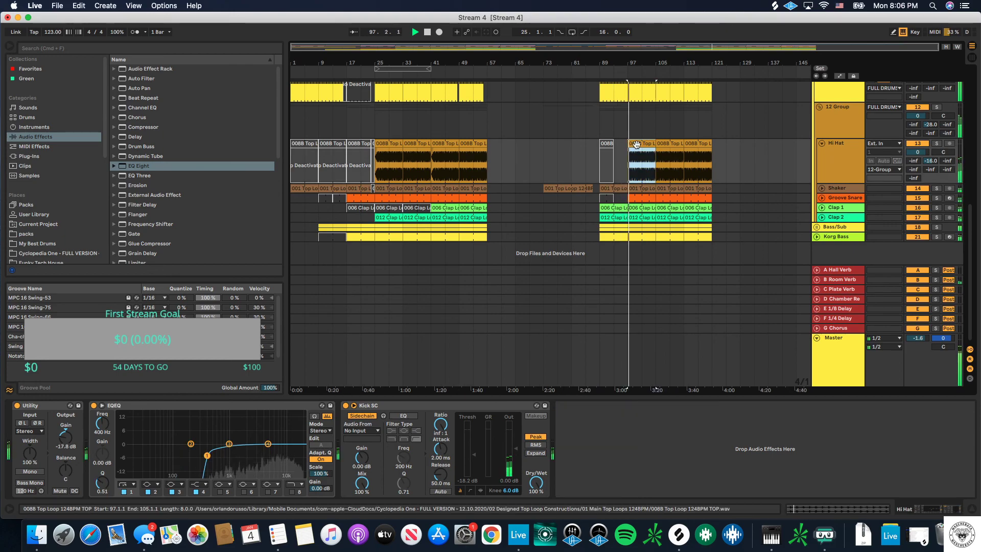
pyautogui.moveTo(636, 145); pyautogui.dragTo(611, 146)
pyautogui.moveTo(634, 195); pyautogui.dragTo(608, 201)
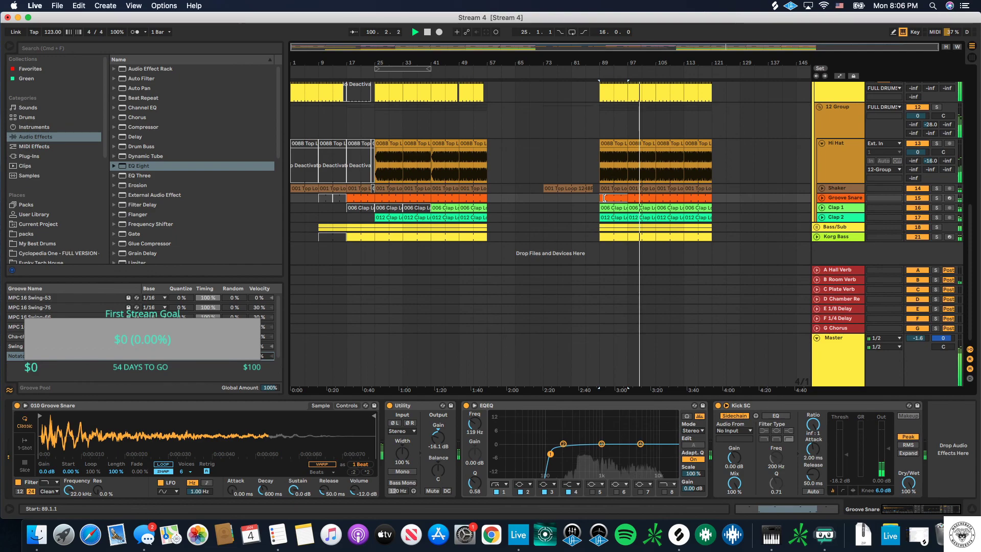
# Step: Place the insert mark at bar 85 and examine the melodic, vocal and drum tracks leading into bar 89
pyautogui.click(581, 153)
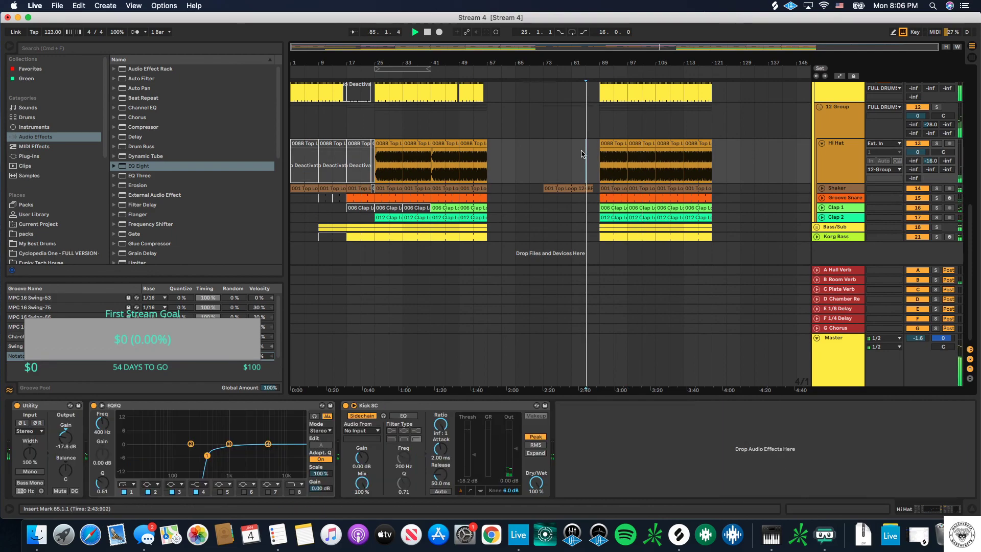
pyautogui.scroll(5, 585, 155)
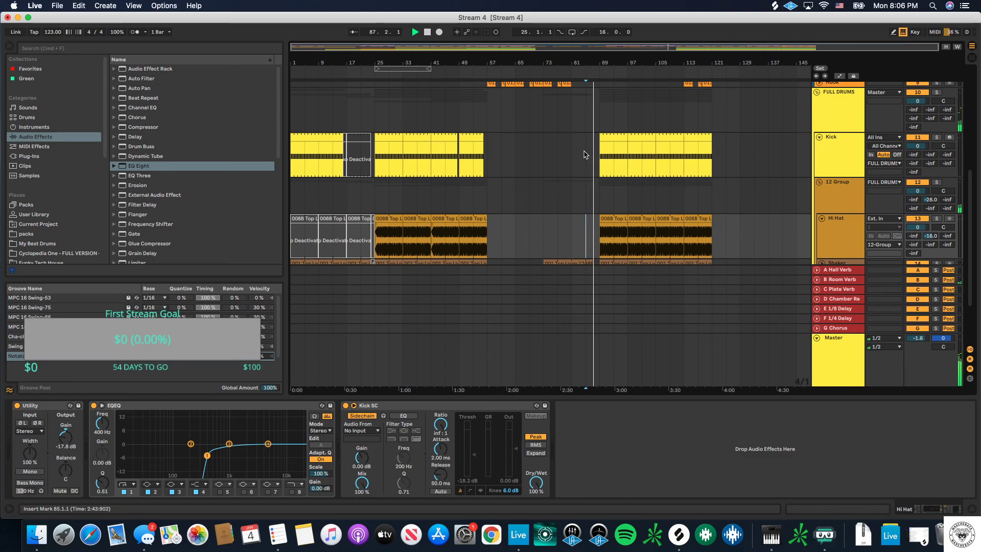
pyautogui.scroll(6, 586, 157)
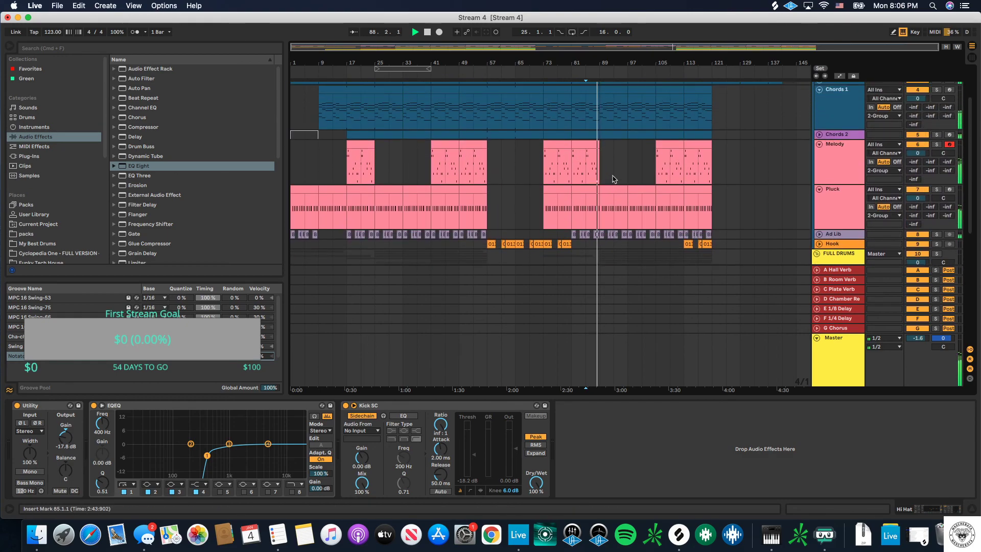
pyautogui.scroll(2, 612, 178)
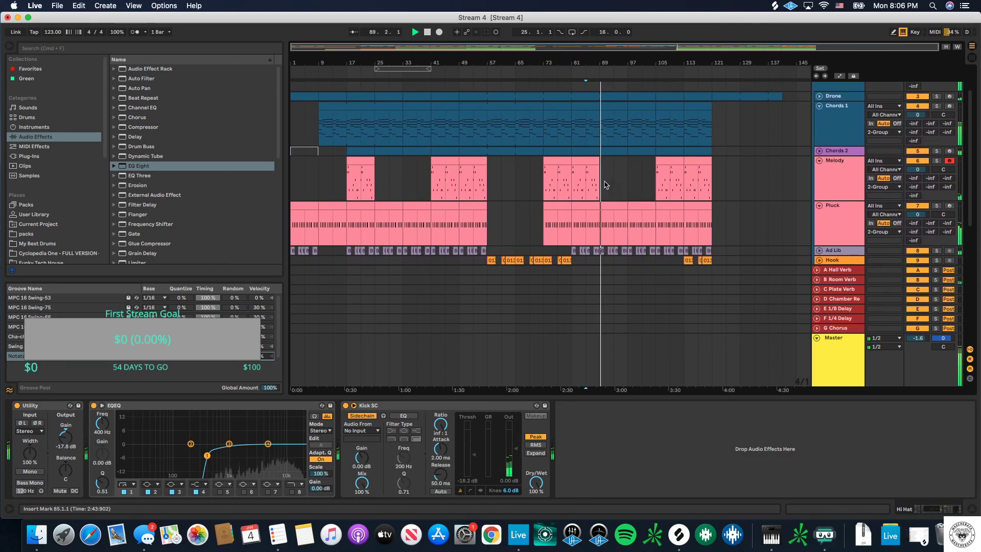
pyautogui.scroll(-10, 605, 185)
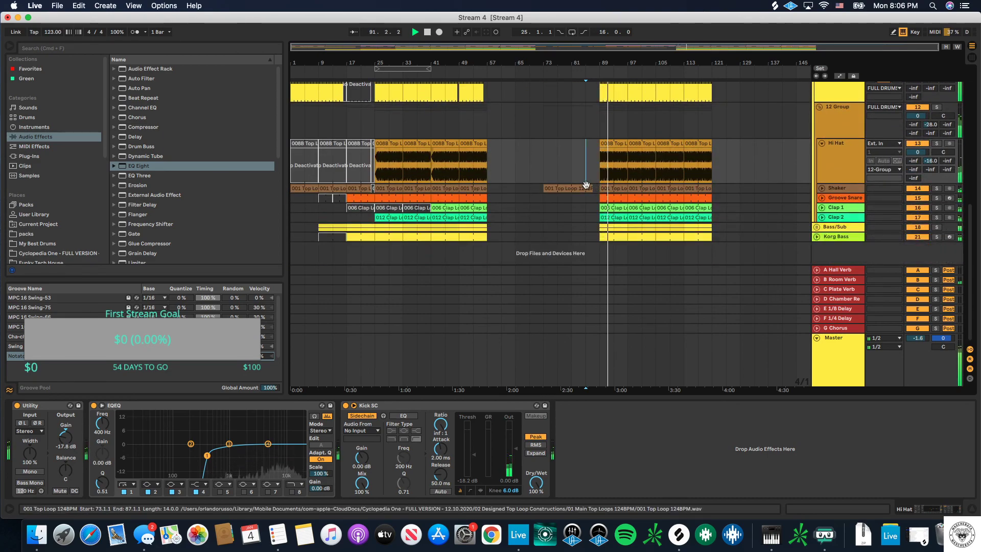
pyautogui.scroll(10, 561, 206)
pyautogui.scroll(5, 562, 205)
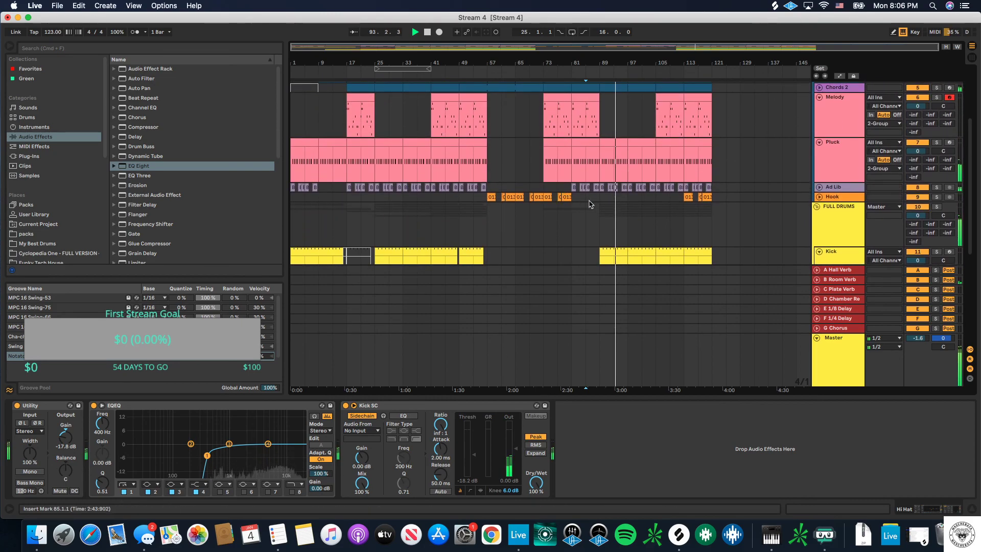
pyautogui.scroll(-8, 584, 204)
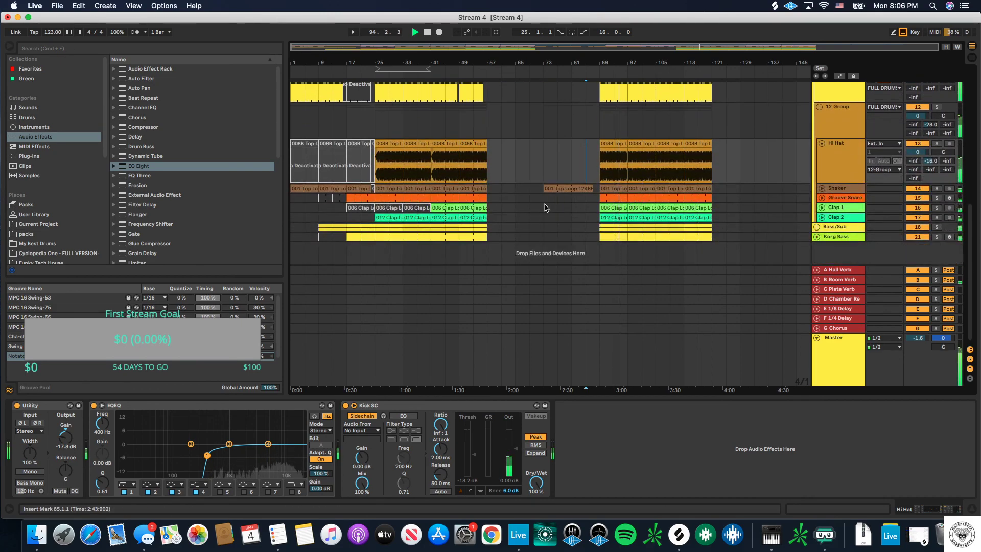
# Step: Collapse the 12 Group and copy the Hook clips from bars 113–121 to bars 105–113
pyautogui.click(818, 107)
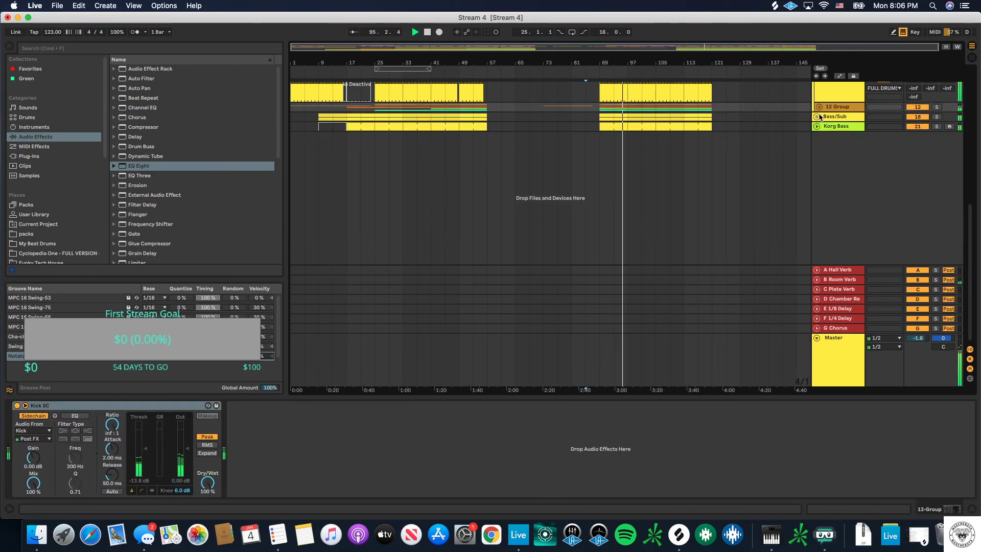
pyautogui.scroll(5, 816, 119)
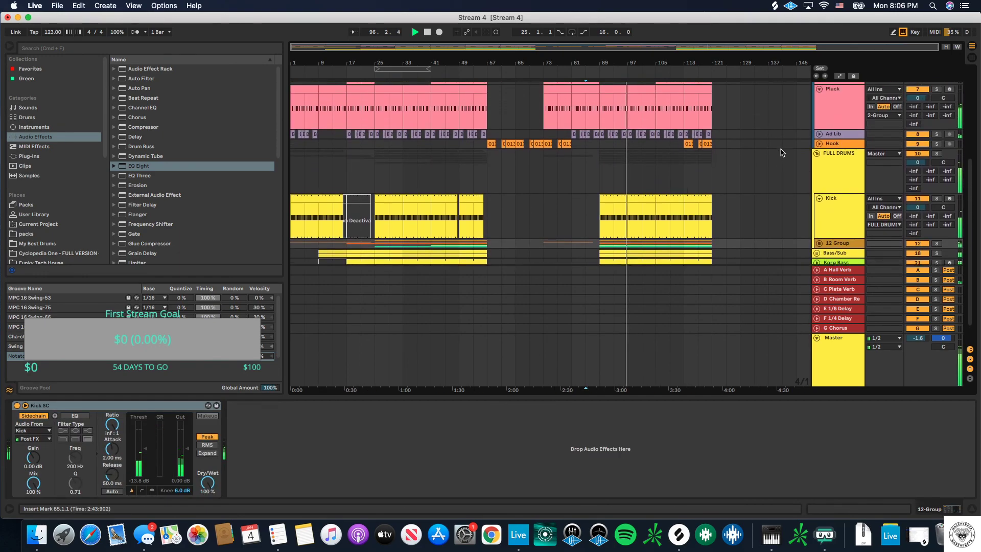
pyautogui.scroll(1, 751, 160)
pyautogui.scroll(-2, 744, 158)
pyautogui.scroll(6, 744, 158)
pyautogui.scroll(-6, 744, 158)
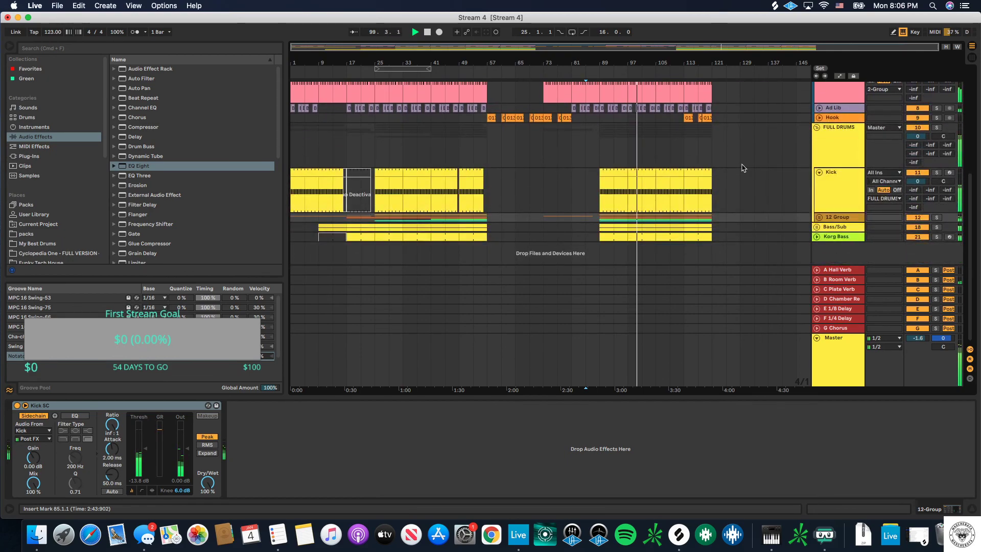
pyautogui.scroll(5, 744, 167)
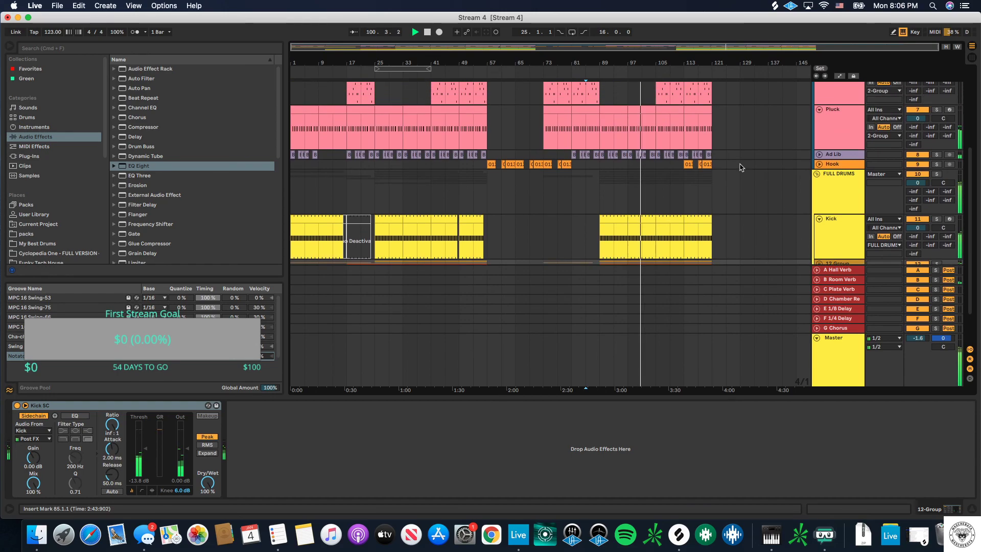
pyautogui.scroll(3, 739, 167)
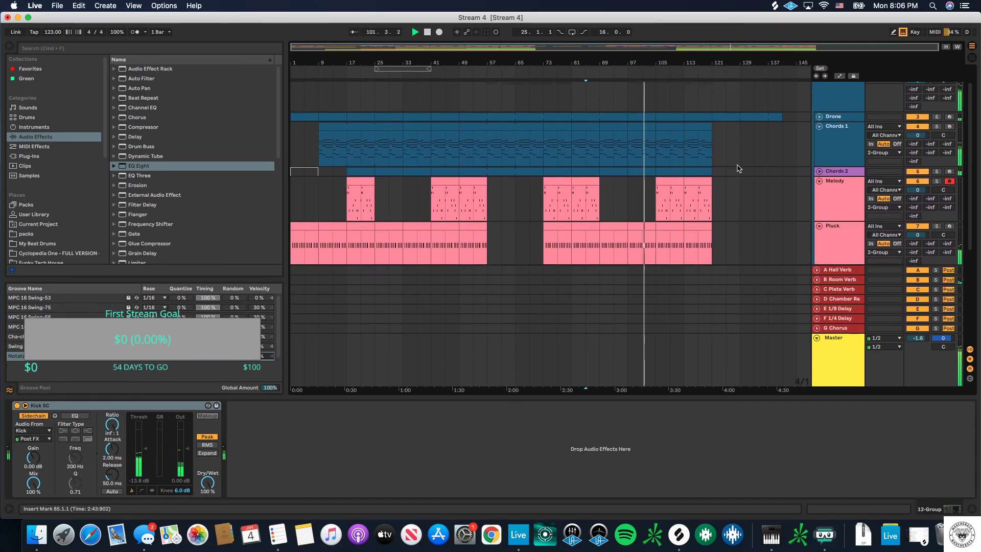
pyautogui.scroll(-1, 738, 167)
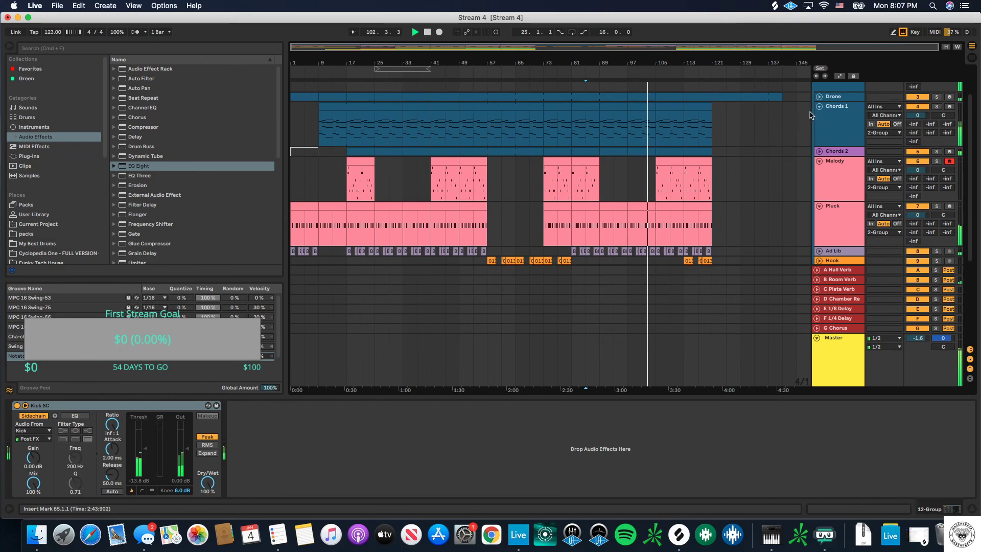
pyautogui.scroll(-7, 767, 133)
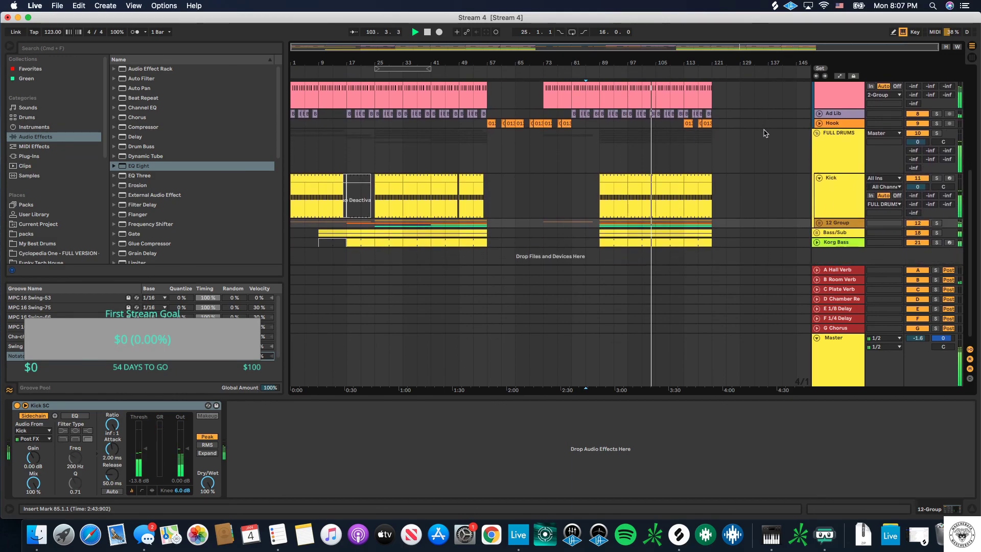
pyautogui.moveTo(714, 125); pyautogui.dragTo(656, 126)
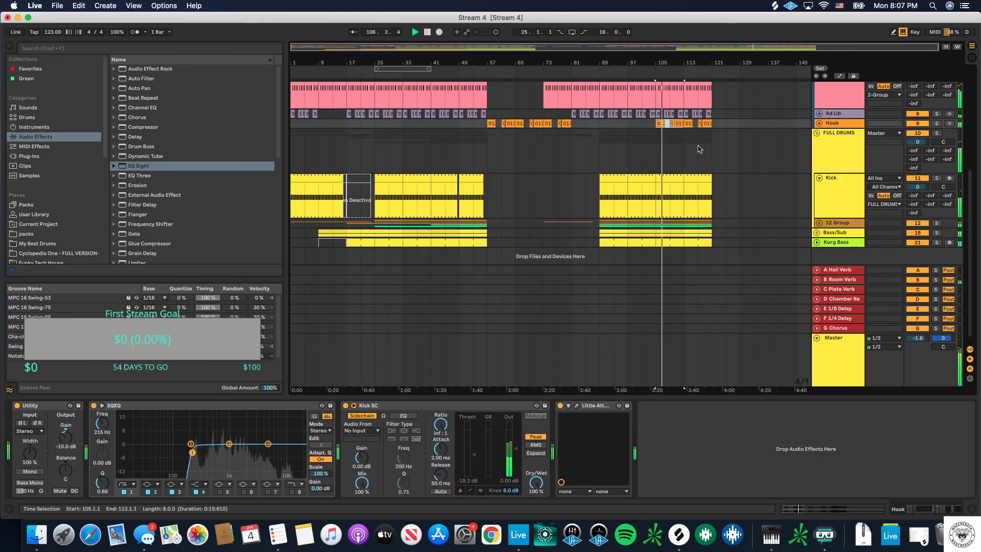
pyautogui.scroll(10, 638, 154)
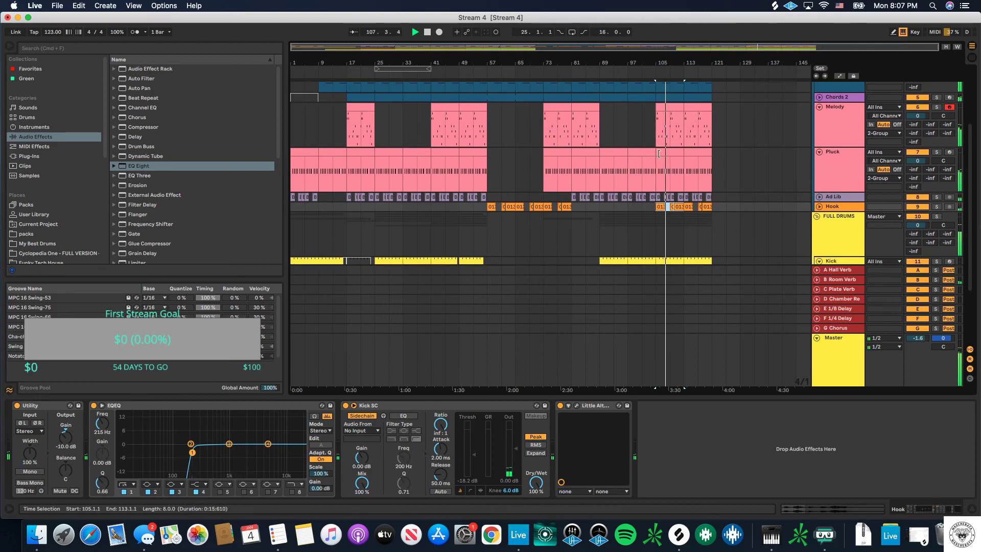
pyautogui.scroll(-8, 660, 156)
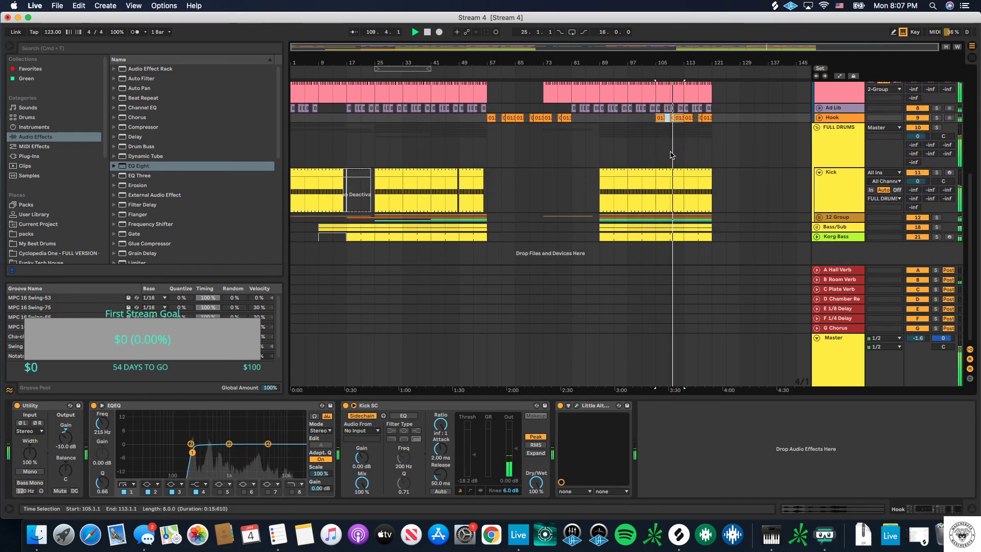
# Step: Try deactivating the Melody clip at bars 113–121, and reactivate it
pyautogui.scroll(6, 674, 151)
pyautogui.scroll(1, 683, 145)
pyautogui.click(690, 160)
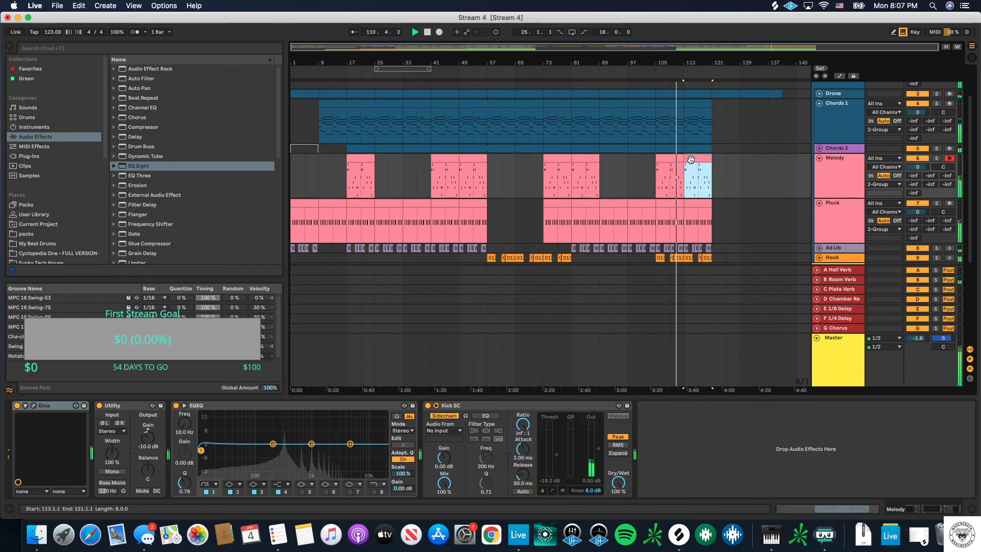
pyautogui.scroll(-3, 692, 159)
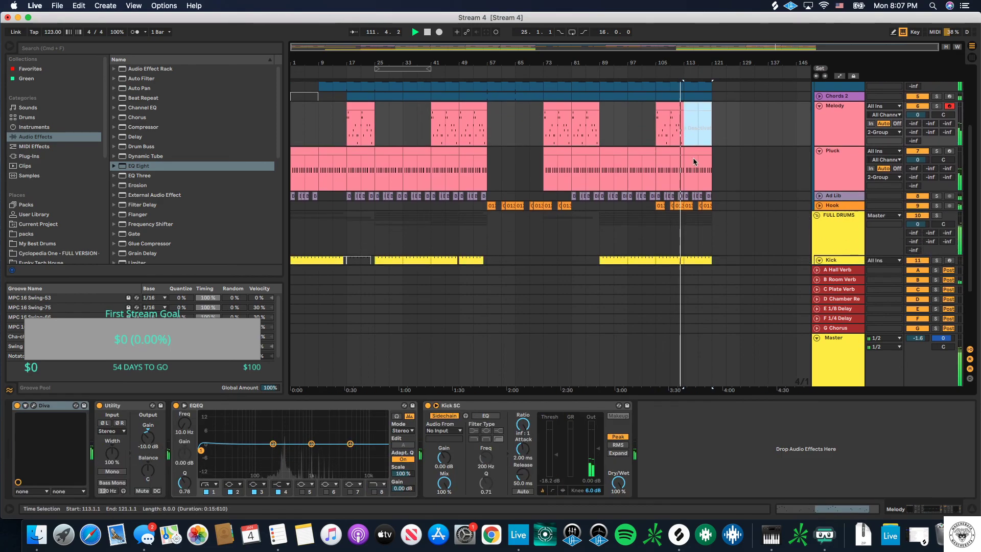
pyautogui.scroll(-6, 700, 157)
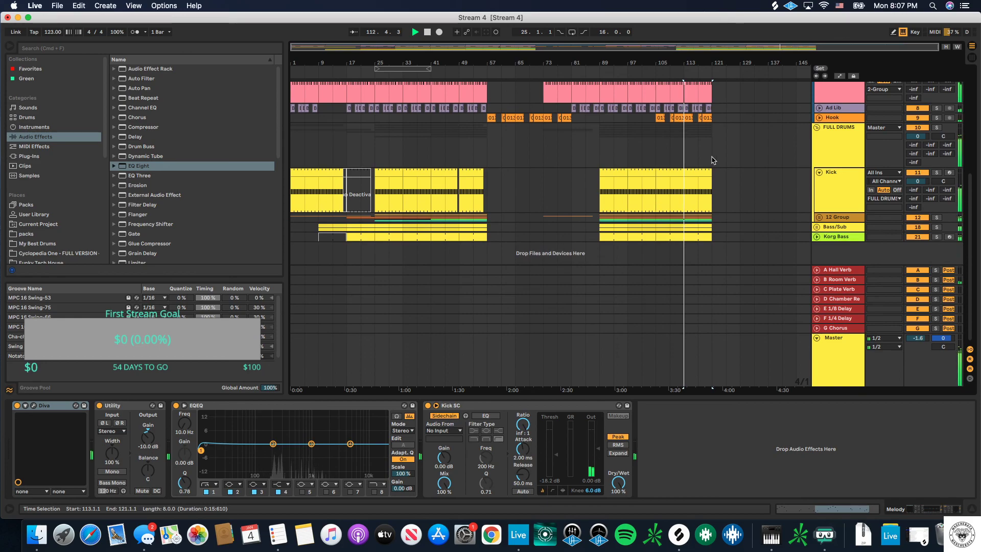
pyautogui.scroll(4, 714, 160)
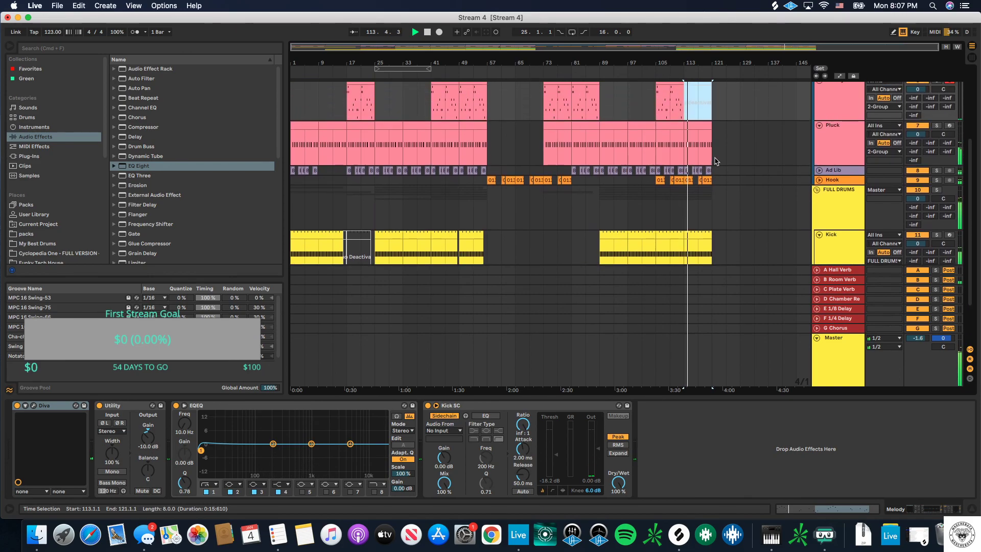
pyautogui.scroll(1, 699, 103)
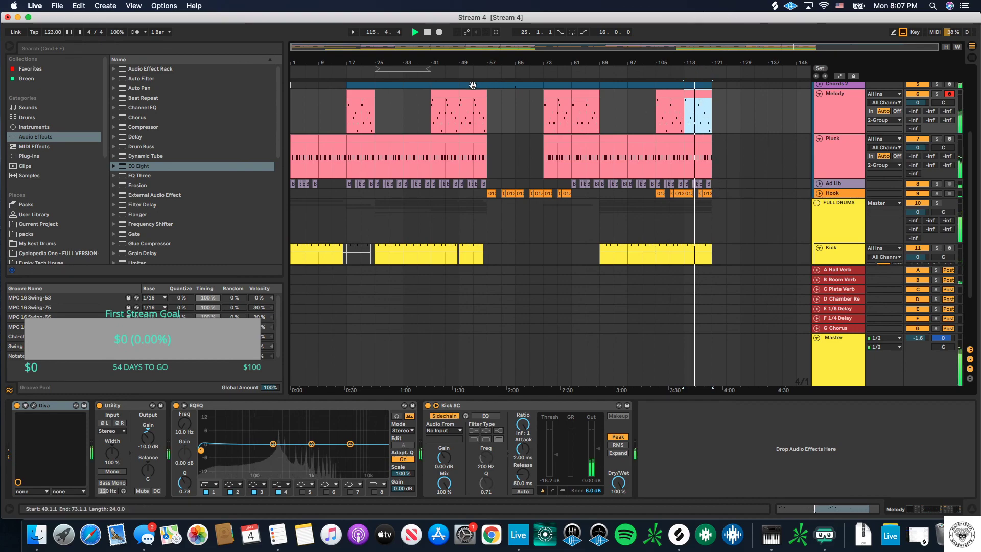
# Step: Set the loop to bars 113–121 and duplicate that section's time across all tracks
pyautogui.moveTo(418, 69); pyautogui.dragTo(711, 70)
pyautogui.rightClick(704, 68)
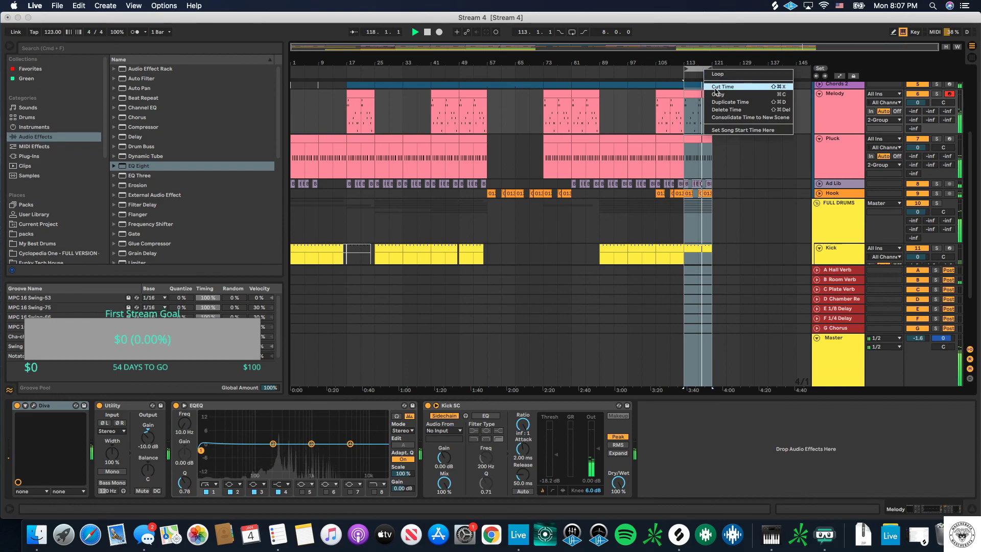
pyautogui.click(730, 96)
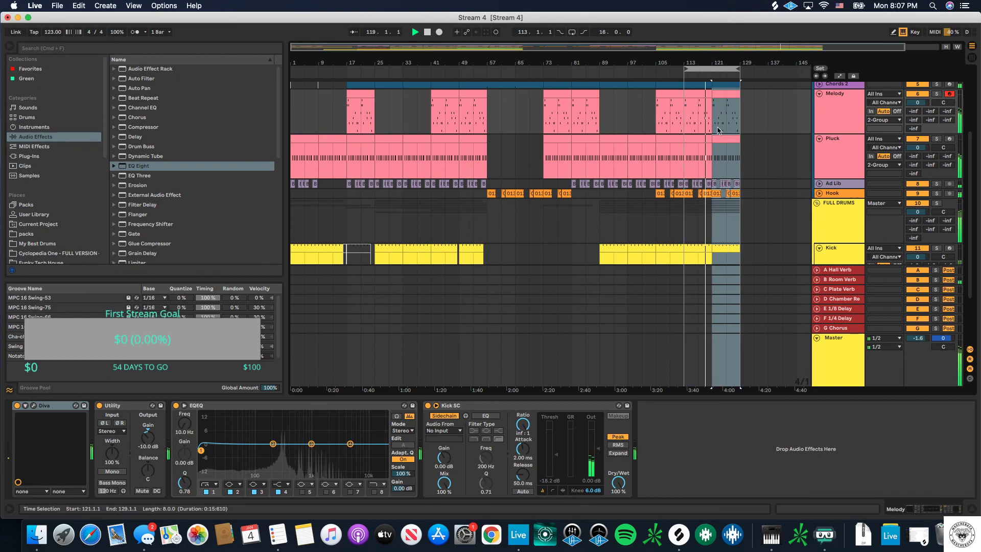
# Step: Deactivate the Melody and Hook clips at bars 121–129
pyautogui.click(727, 93)
pyautogui.press('0')
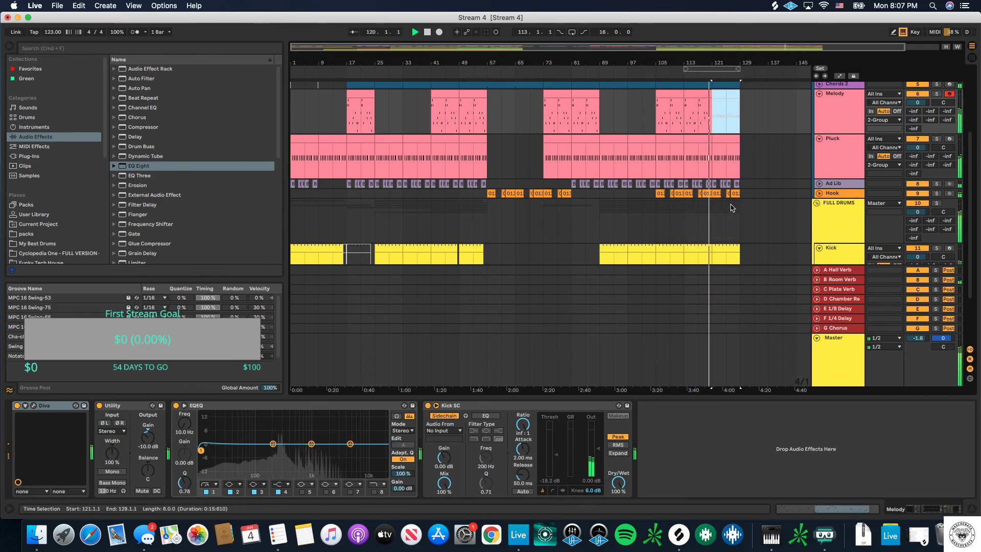
pyautogui.click(715, 194)
pyautogui.moveTo(715, 193); pyautogui.dragTo(739, 193)
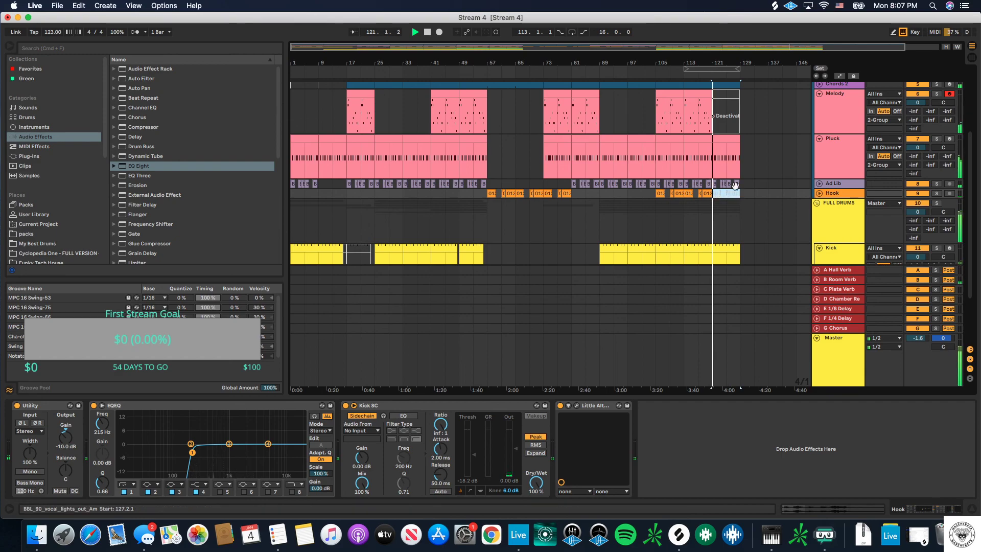
# Step: Duplicate the Chords 1, Chords 2 and Pluck clips from bars 121–129 to bars 129–137
pyautogui.scroll(-3, 749, 180)
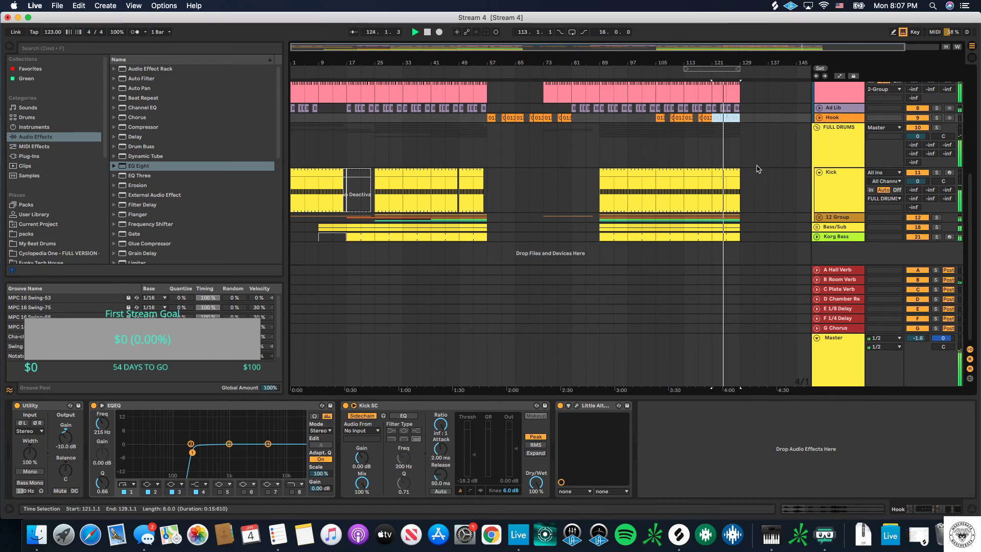
pyautogui.scroll(1, 757, 168)
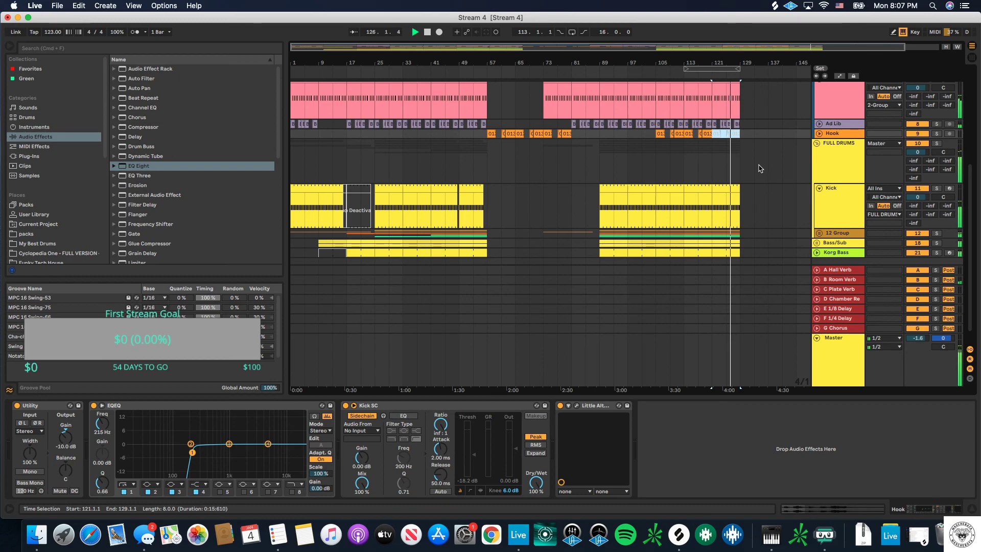
pyautogui.scroll(7, 759, 173)
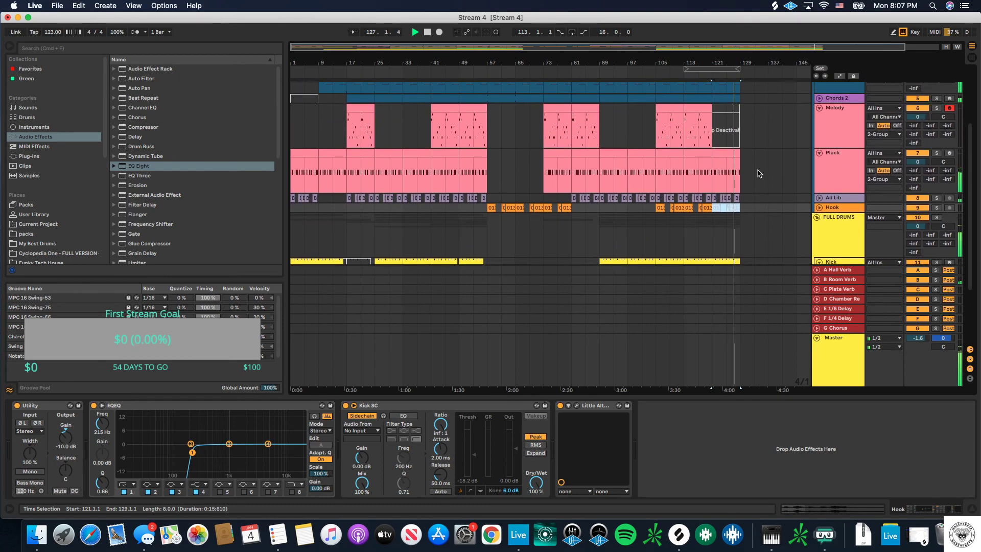
pyautogui.scroll(3, 758, 168)
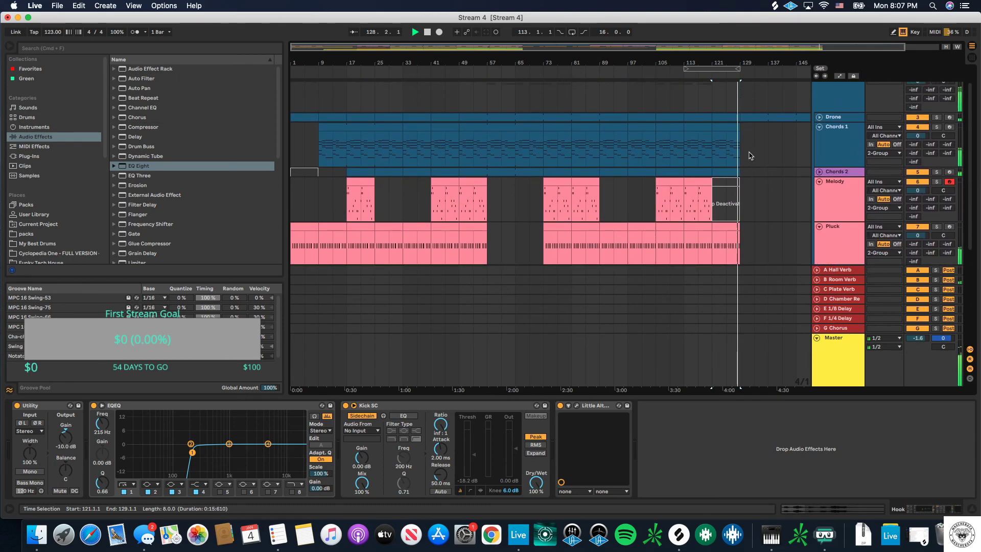
pyautogui.click(729, 165)
pyautogui.press('super+d')
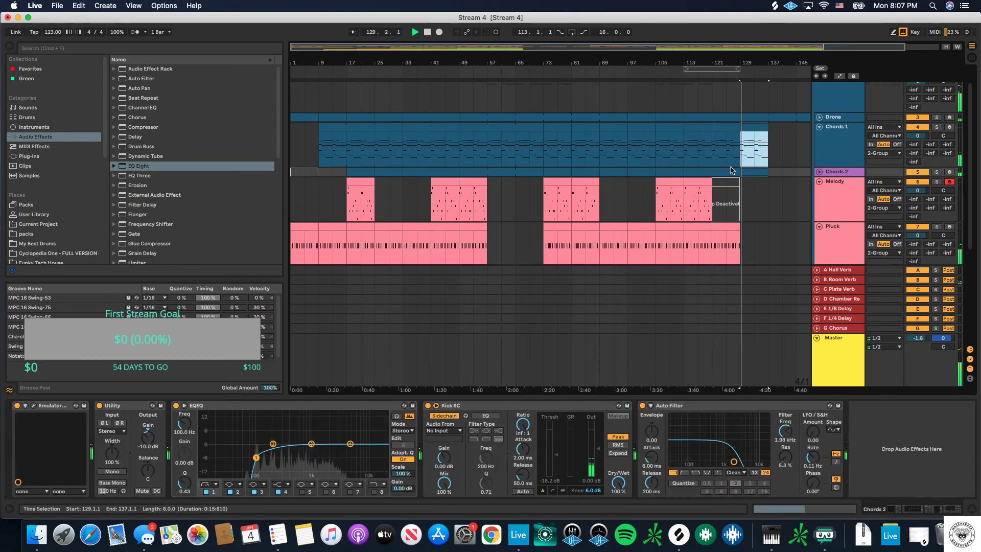
pyautogui.scroll(-8, 735, 153)
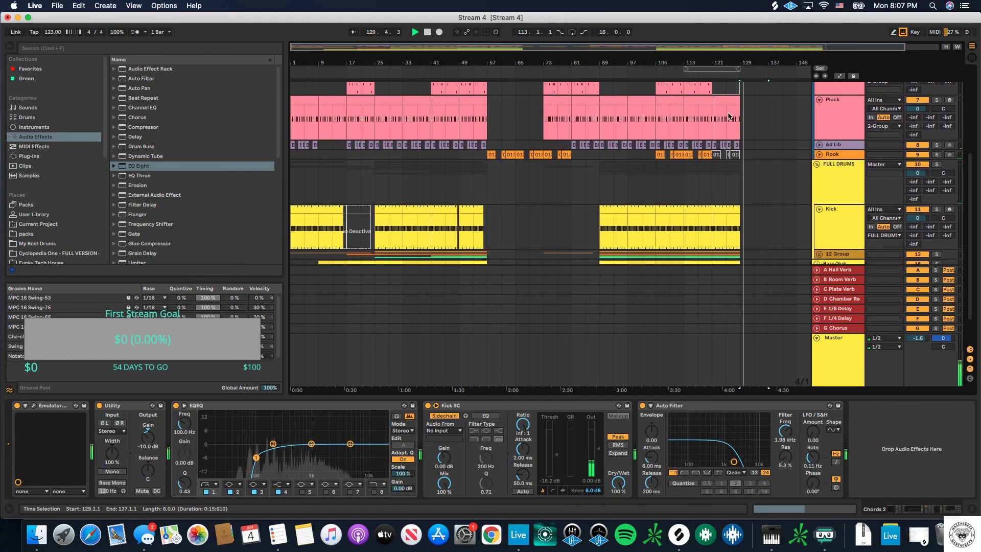
pyautogui.click(728, 100)
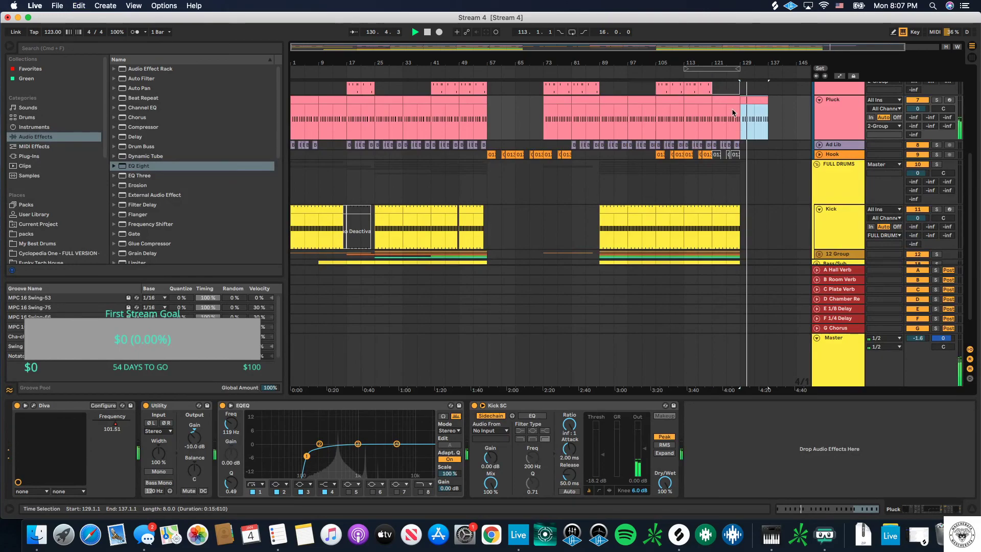
# Step: Expand the 12 Group and delete bar 128 from its Hi Hat, Shaker, Groove Snare and Clap clips
pyautogui.scroll(-2, 731, 107)
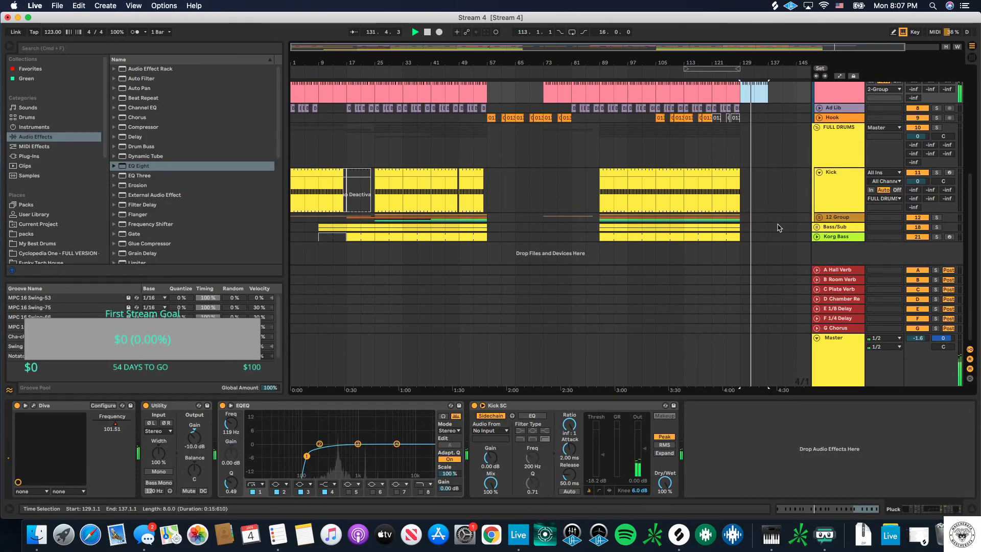
pyautogui.scroll(5, 778, 227)
pyautogui.click(819, 217)
pyautogui.scroll(-3, 739, 215)
pyautogui.scroll(-3, 725, 216)
pyautogui.moveTo(689, 219); pyautogui.dragTo(678, 143)
pyautogui.scroll(-5, 702, 147)
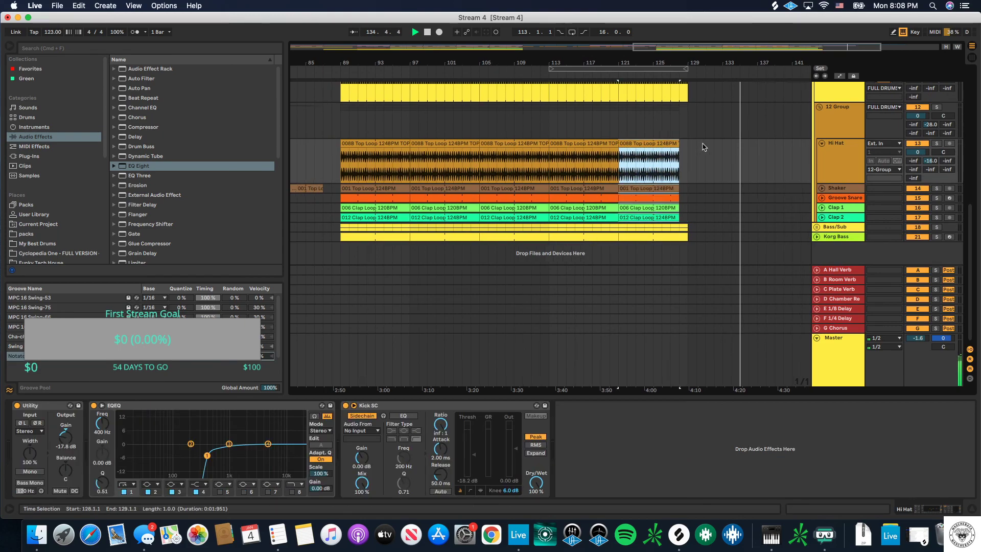
# Step: Save the Stream 4 set with the extended arrangement
pyautogui.scroll(3, 704, 148)
pyautogui.scroll(3, 703, 147)
pyautogui.click(695, 185)
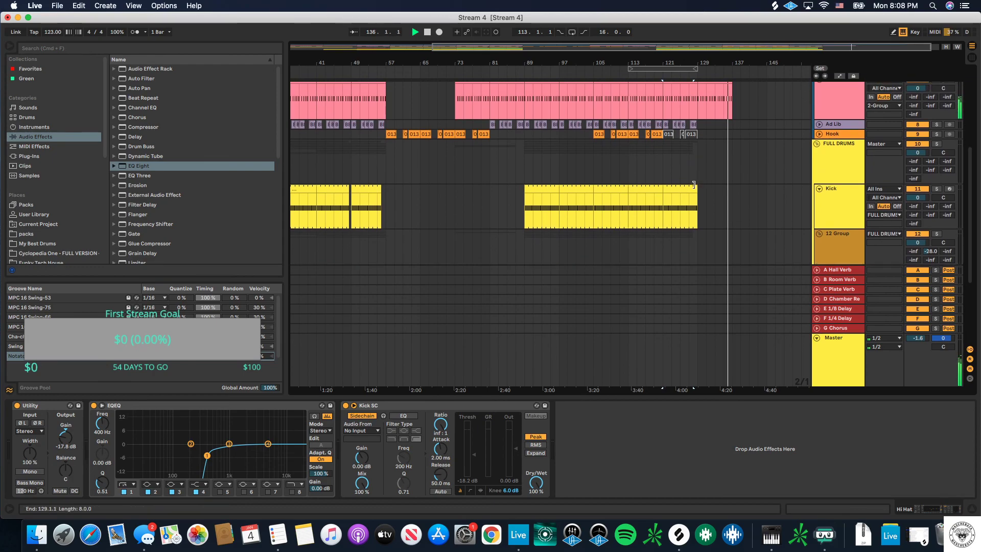
pyautogui.scroll(-2, 695, 184)
pyautogui.scroll(-1, 695, 184)
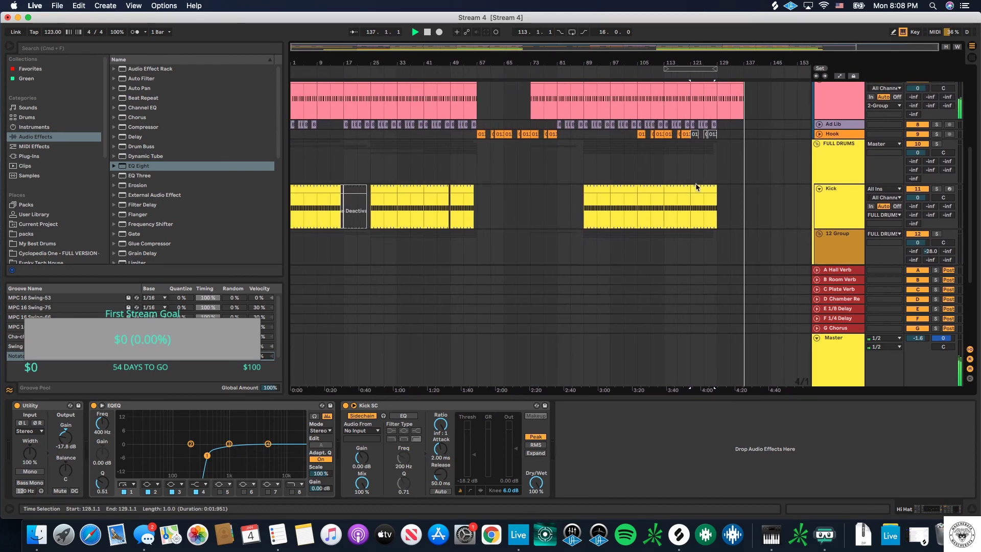
pyautogui.scroll(5, 382, 174)
pyautogui.press('cmd+s')
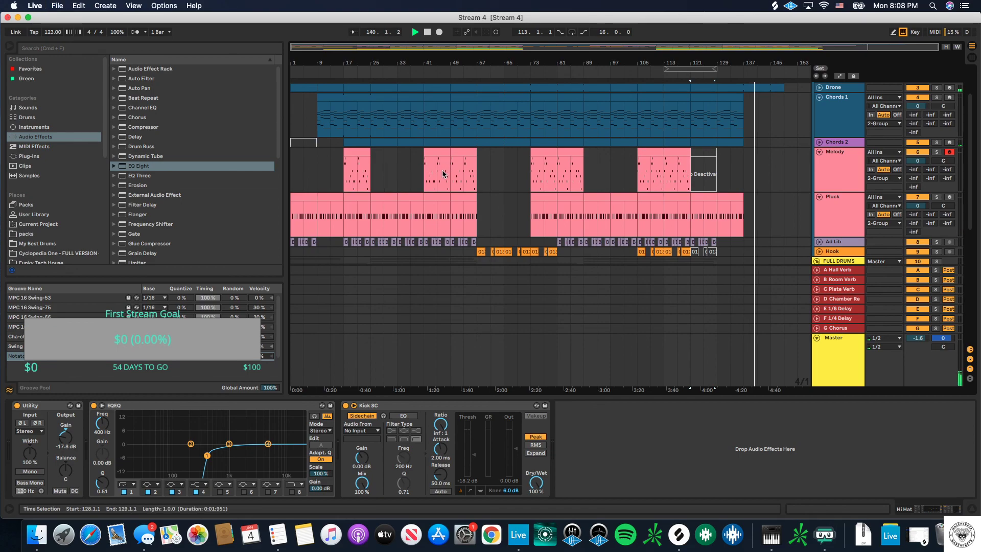
# Step: Place the insert marker at bar 1 and collapse the 2 Group and FULL DRUMS groups
pyautogui.scroll(2, 436, 166)
pyautogui.click(299, 145)
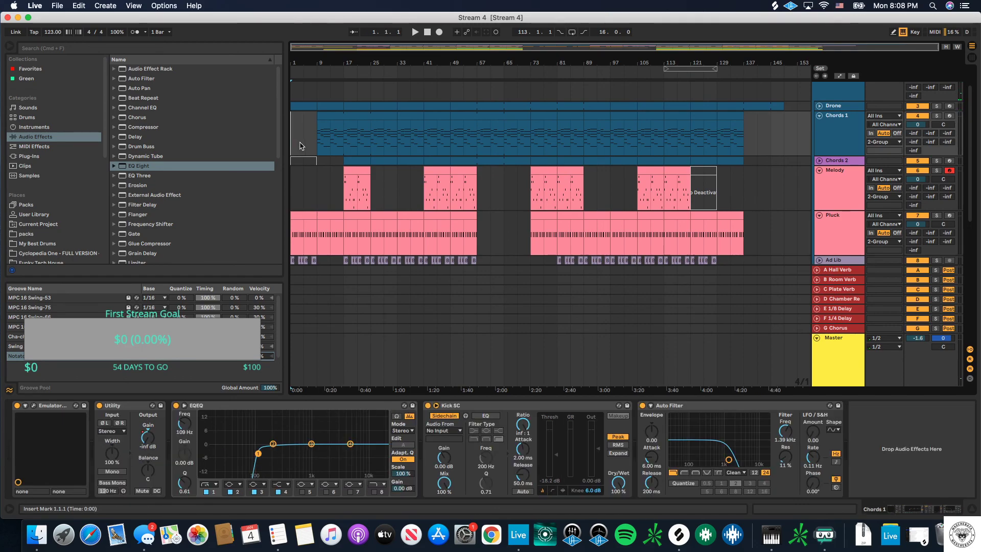
pyautogui.scroll(3, 800, 120)
pyautogui.click(815, 96)
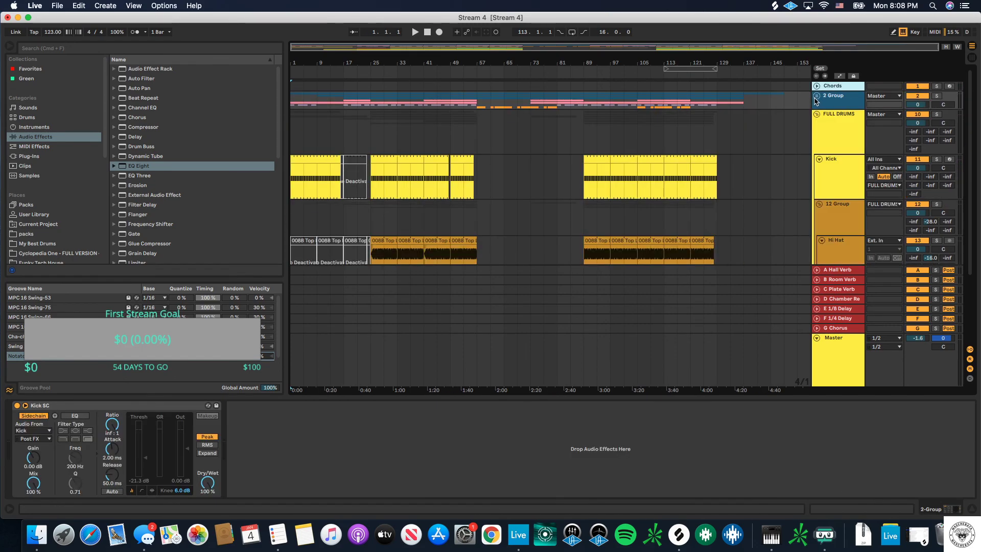
pyautogui.click(816, 114)
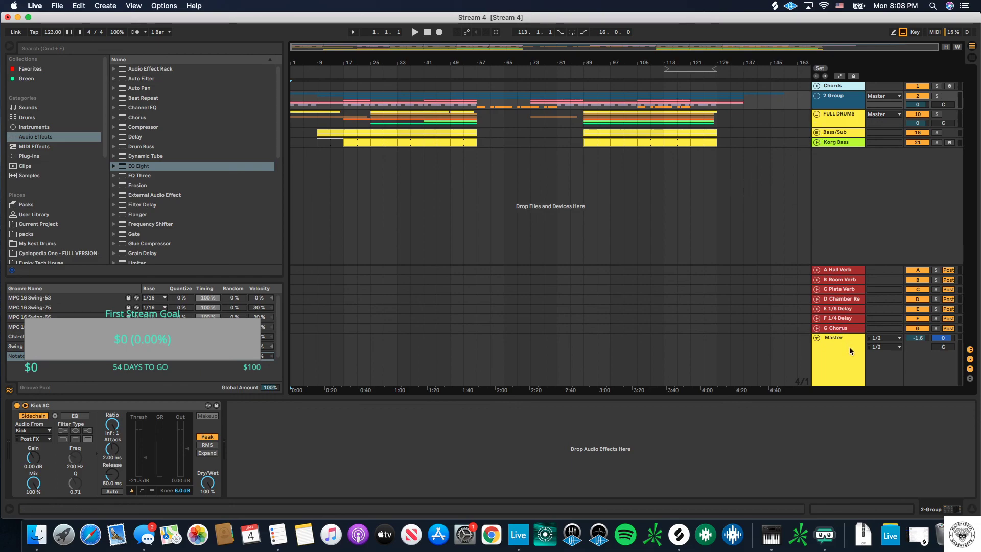
# Step: Show the Master track's devices and browse the plug-in folders, collapsing the Universal Audio folder
pyautogui.click(857, 360)
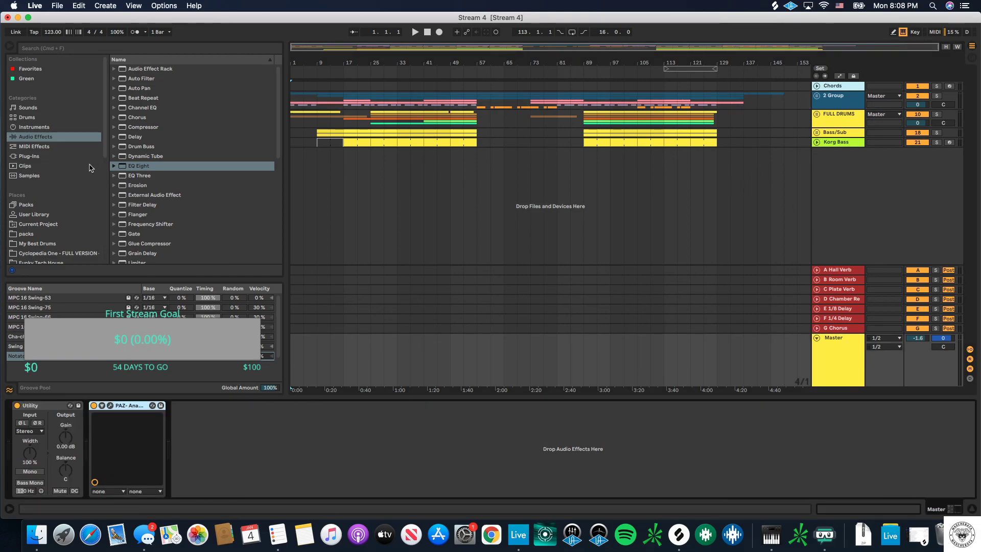
pyautogui.click(60, 155)
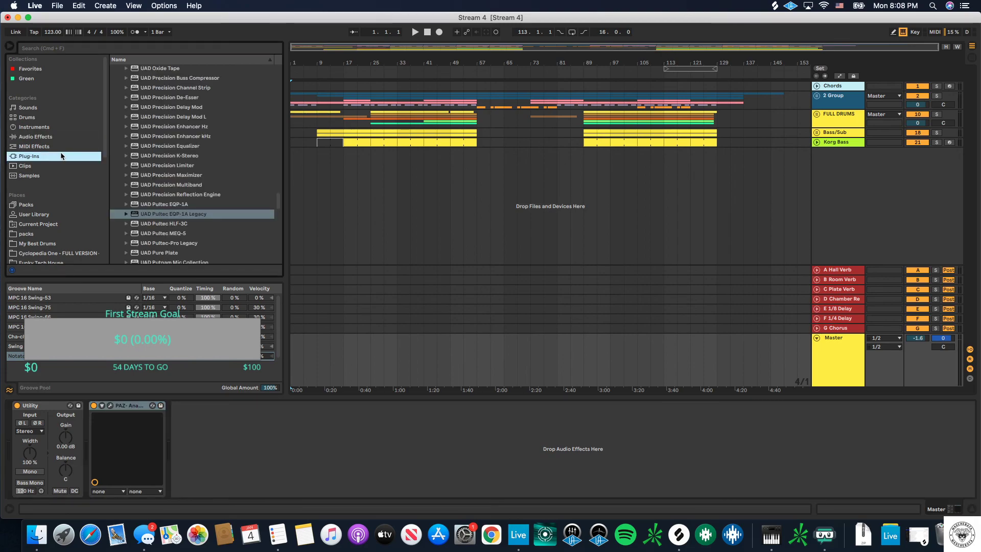
pyautogui.scroll(-10, 164, 161)
pyautogui.scroll(8, 163, 161)
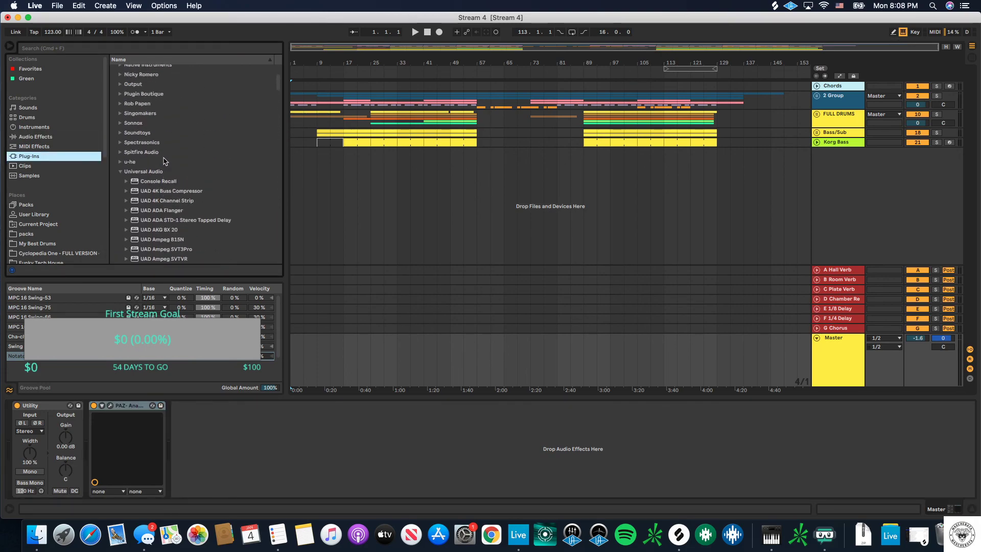
pyautogui.click(120, 210)
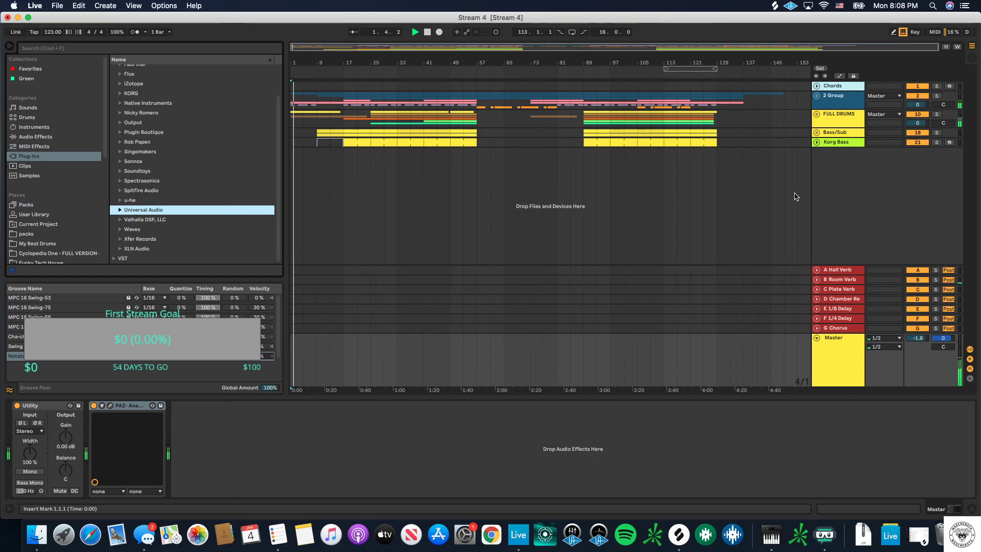
# Step: Play the second drop from bar 89 and set the Korg Bass EQ's low-cut band to 71.1 Hz
pyautogui.click(585, 165)
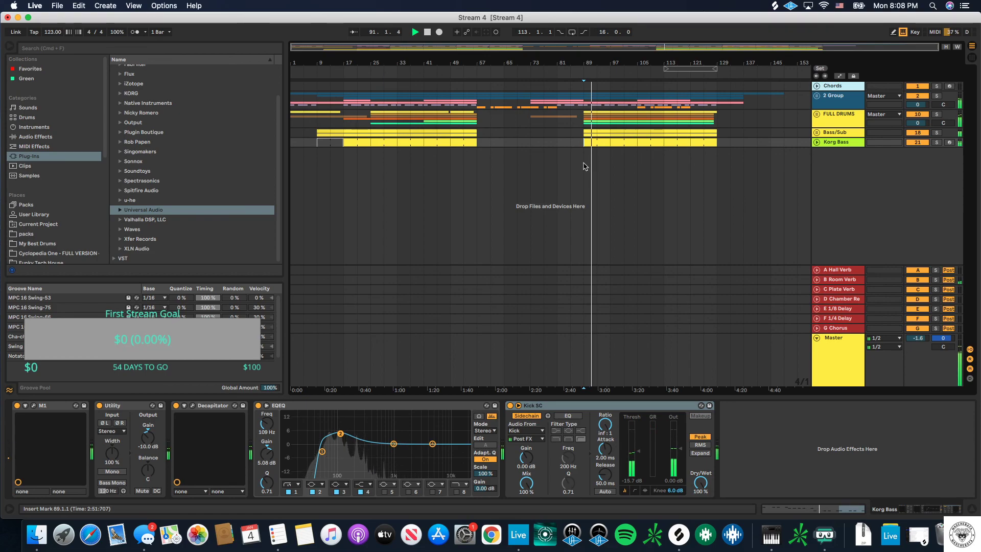
pyautogui.moveTo(323, 451); pyautogui.dragTo(330, 454)
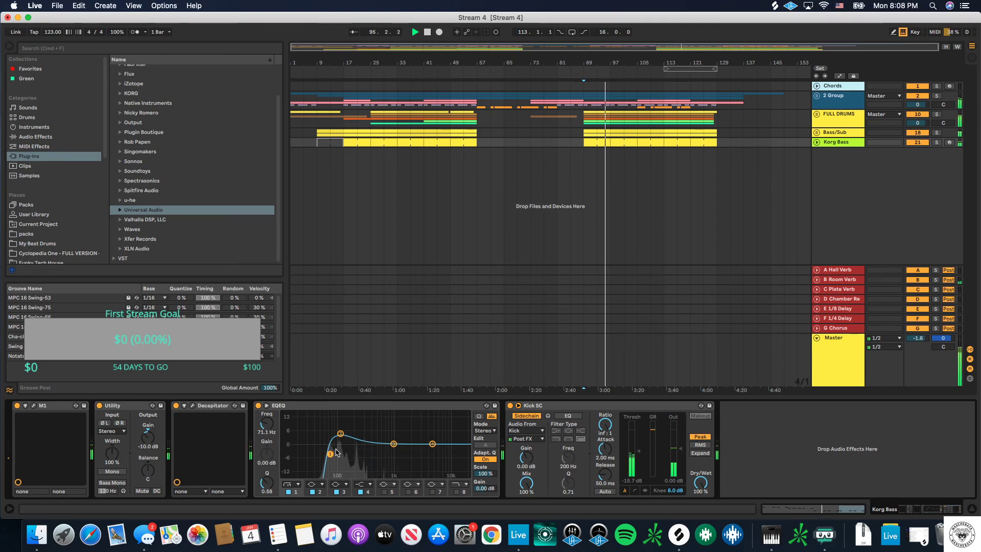
# Step: Expand the FULL DRUMS group and set the Utility gain on the Clap 1 track to -22.3 dB
pyautogui.click(816, 114)
pyautogui.scroll(-4, 818, 154)
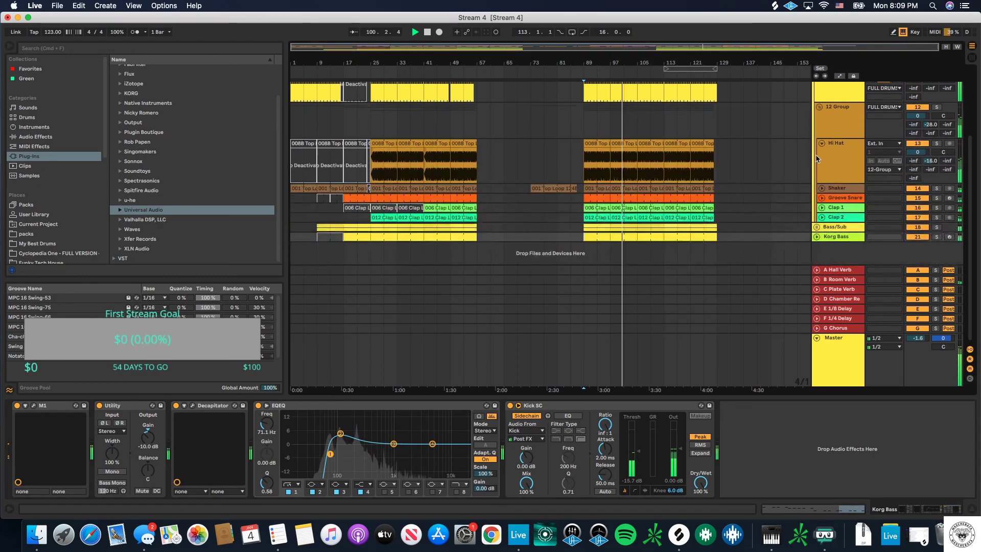
pyautogui.click(838, 217)
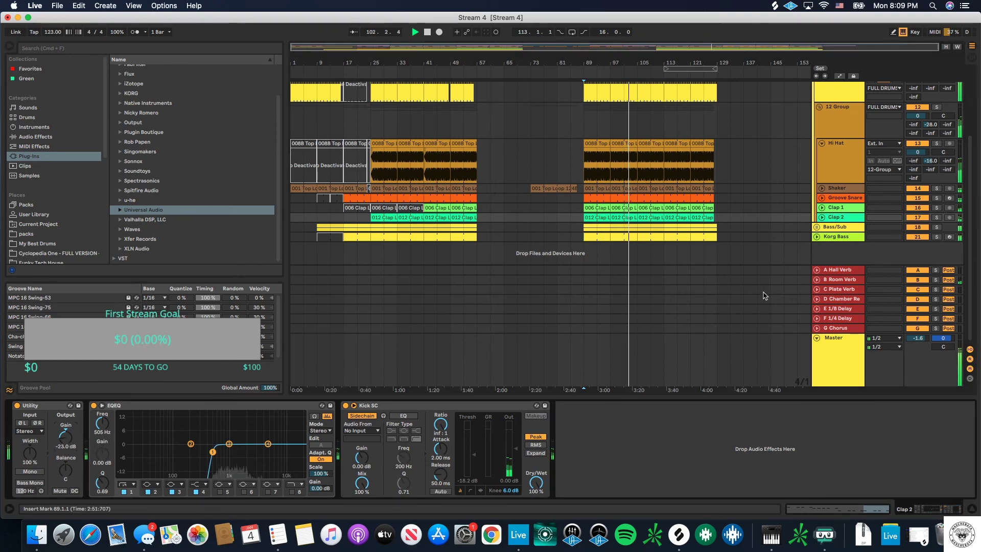
pyautogui.press('Up')
pyautogui.moveTo(61, 445); pyautogui.dragTo(61, 450)
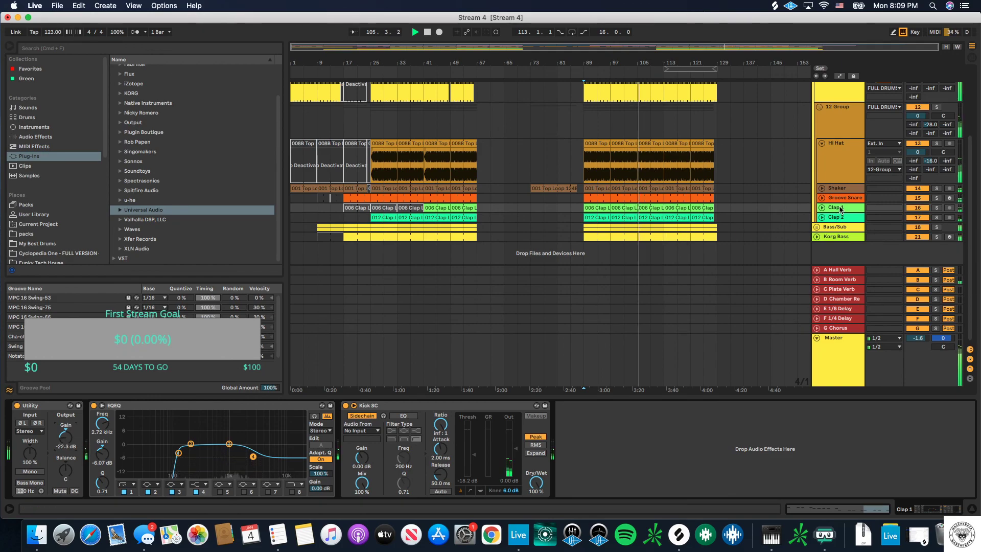
# Step: Collapse the FULL DRUMS group and return the insert marker to bar 1
pyautogui.scroll(2, 772, 220)
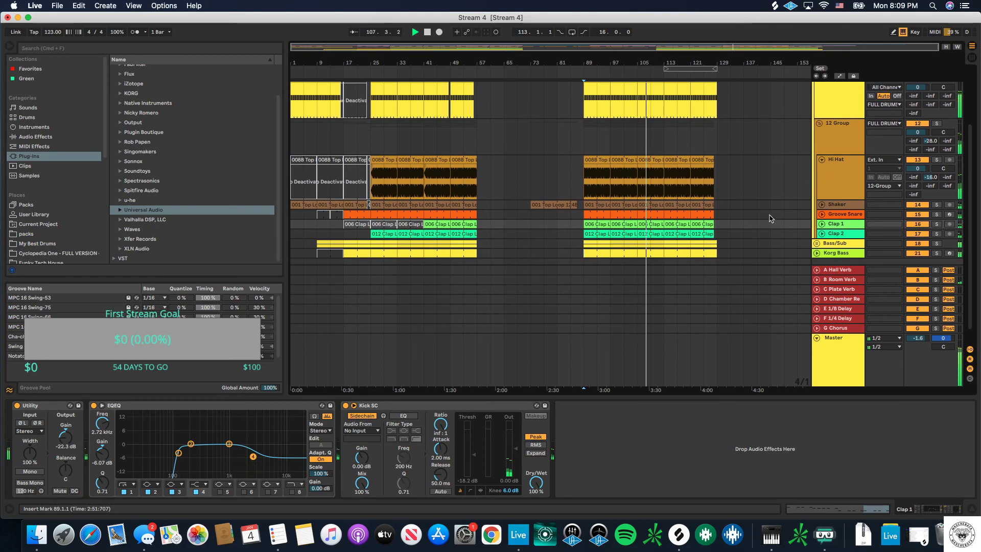
pyautogui.scroll(2, 769, 218)
pyautogui.scroll(5, 769, 218)
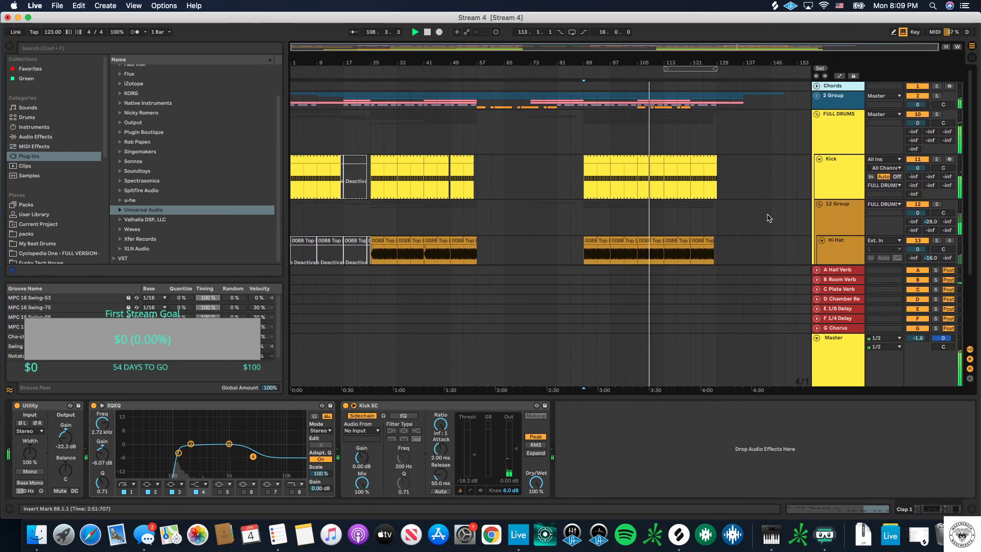
pyautogui.click(816, 114)
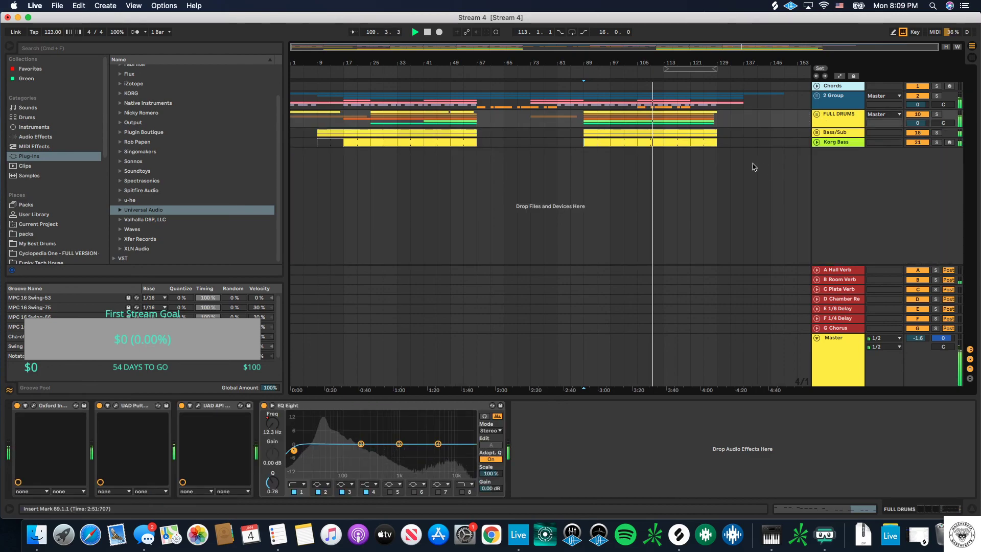
pyautogui.click(293, 160)
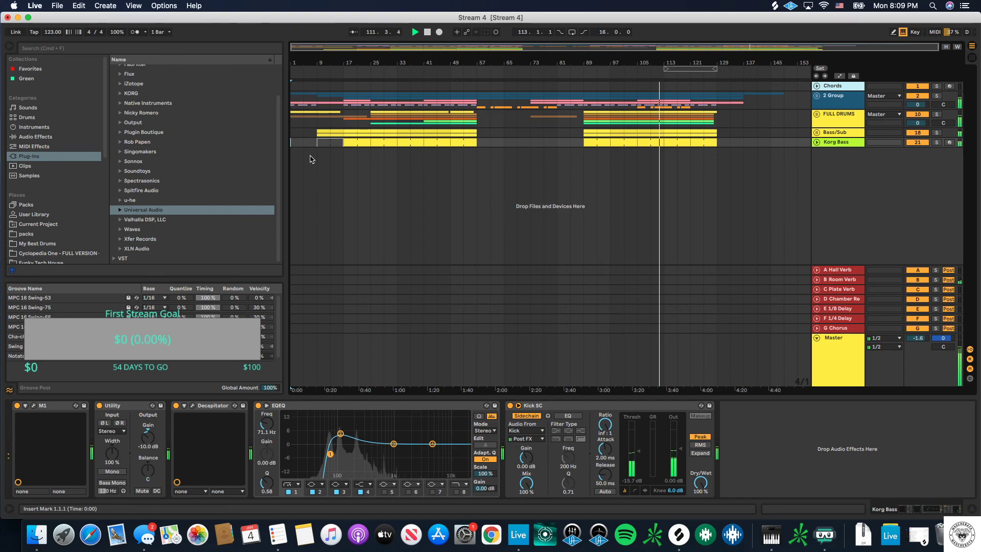
pyautogui.click(842, 347)
pyautogui.doubleClick(840, 348)
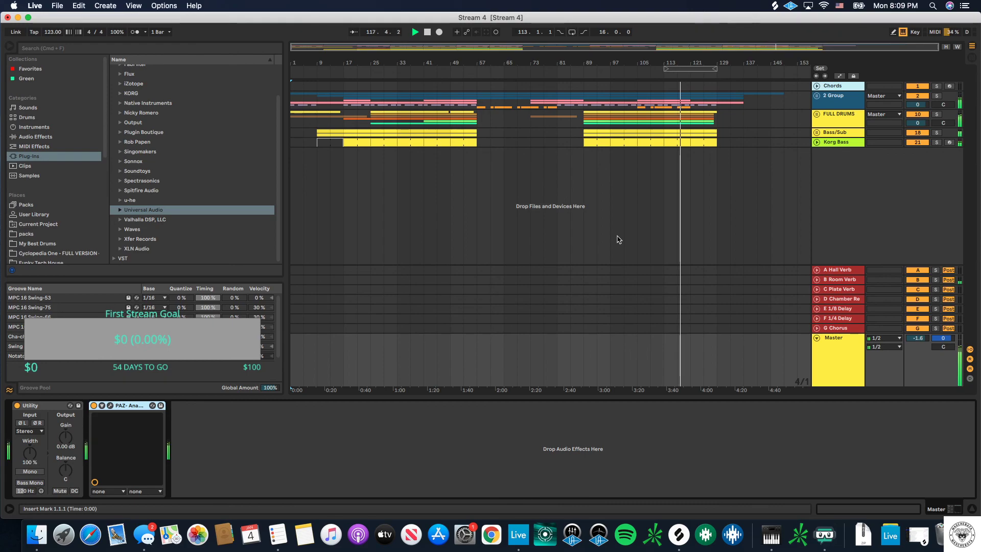
# Step: Expand the Bass/Sub group and set its Kick SC compressor threshold to -30.0 dB
pyautogui.click(817, 133)
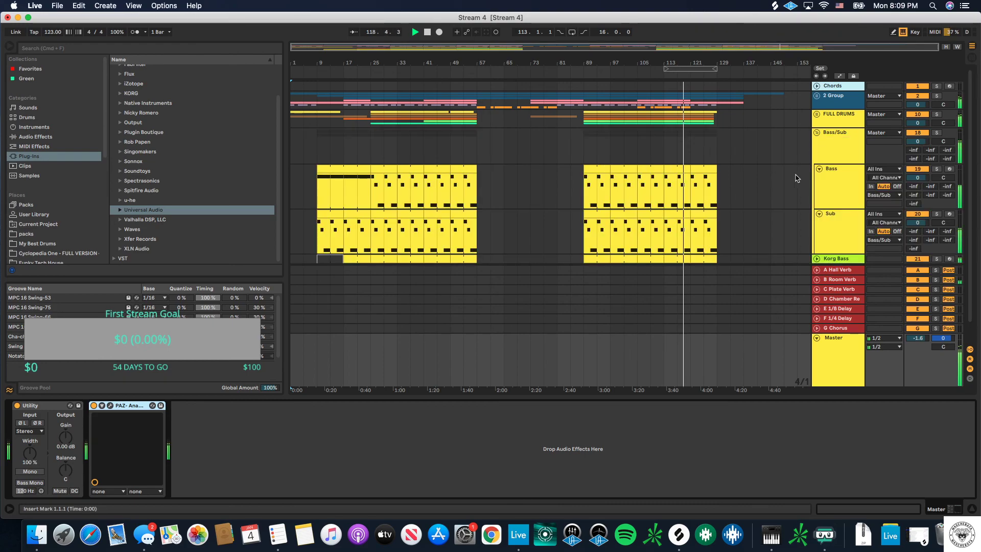
pyautogui.scroll(-2, 798, 176)
pyautogui.click(839, 195)
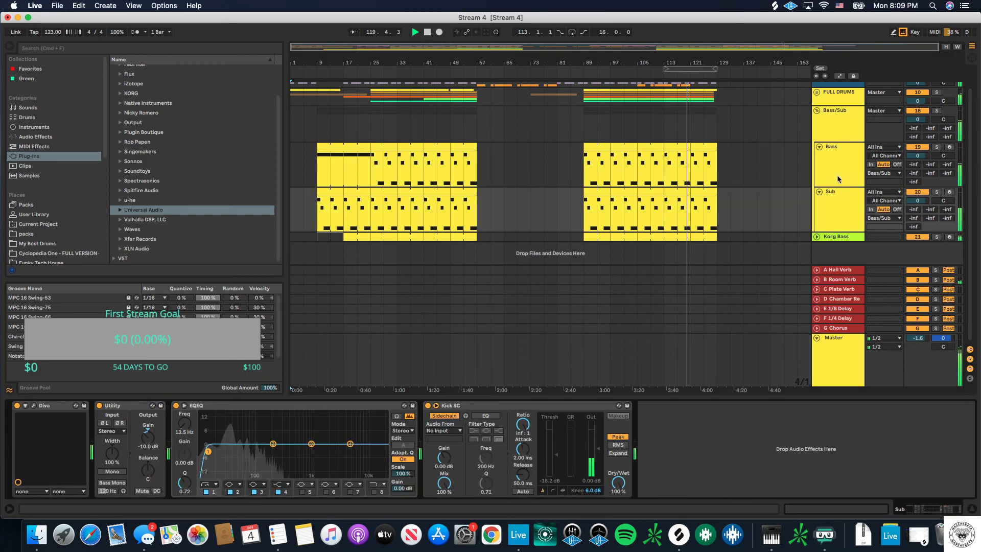
pyautogui.click(845, 135)
pyautogui.moveTo(145, 448); pyautogui.dragTo(145, 463)
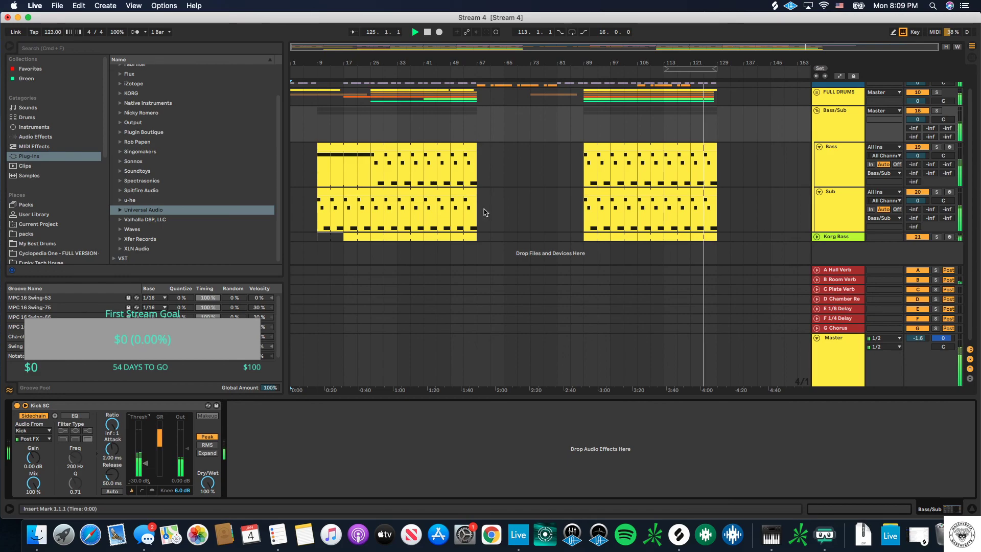
# Step: Solo the Kick and Bass tracks and play them from bar 105, showing the Bass track's devices
pyautogui.click(636, 121)
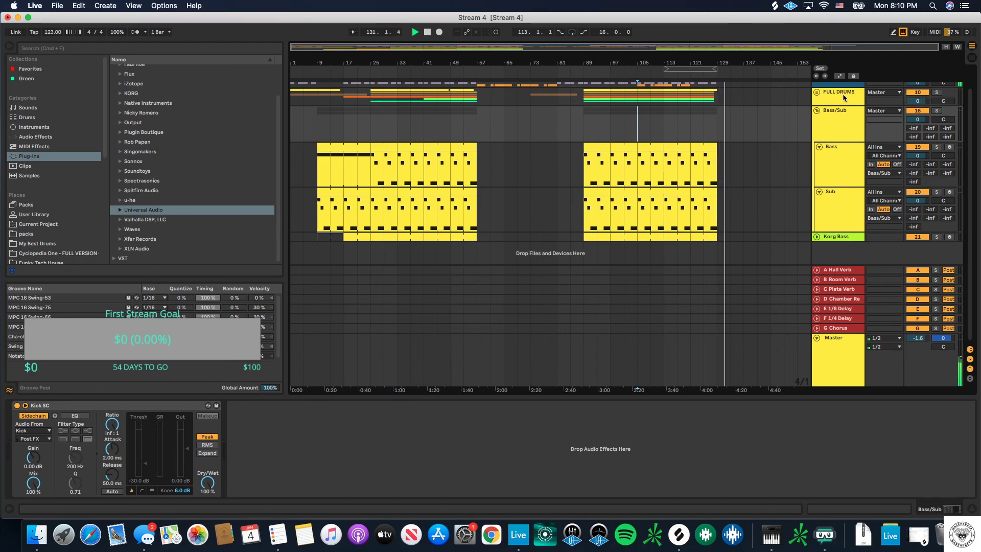
pyautogui.click(816, 92)
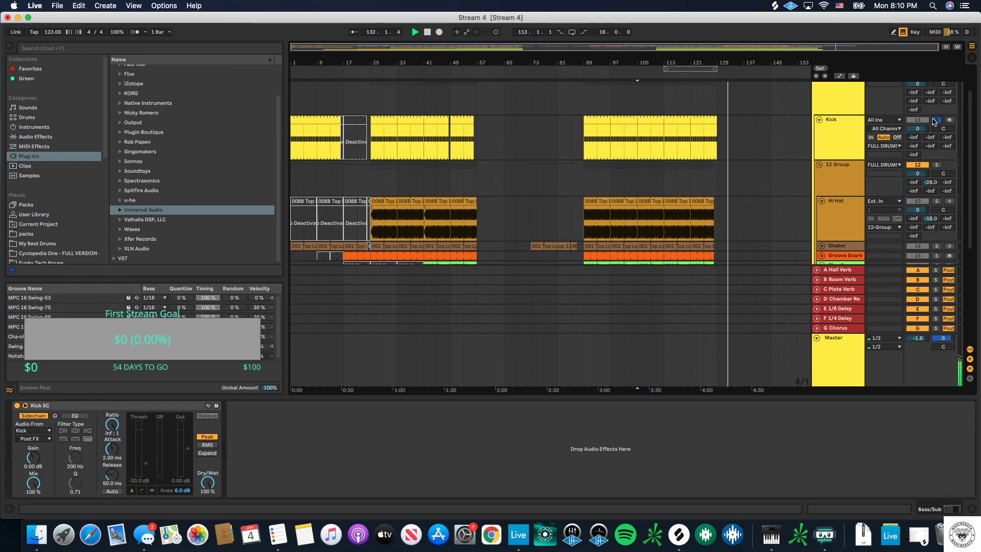
pyautogui.scroll(-10, 851, 136)
pyautogui.press('space')
pyautogui.press('space')
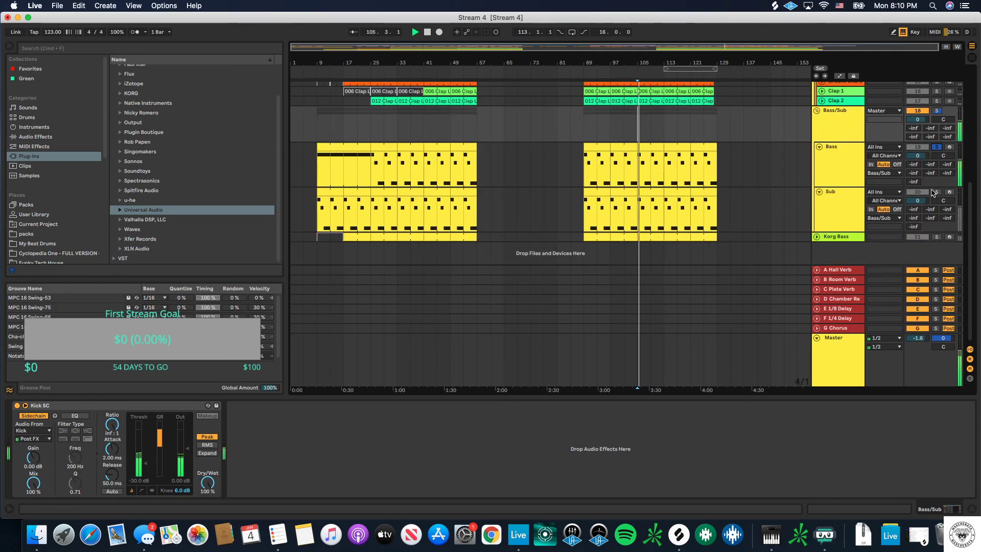
pyautogui.click(886, 175)
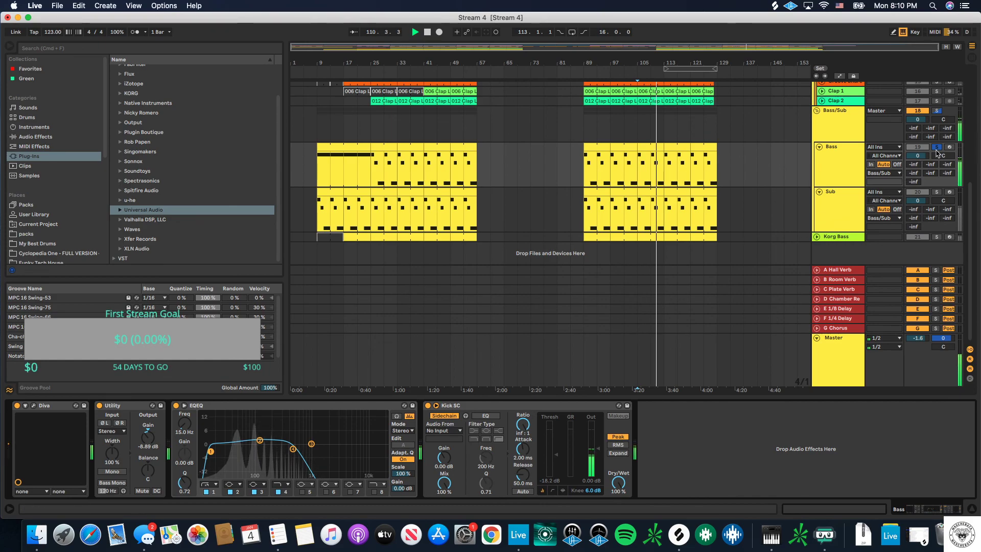
# Step: Solo the Sub track to hear it with the Bass, and delete it from the Bass/Sub group
pyautogui.click(936, 192)
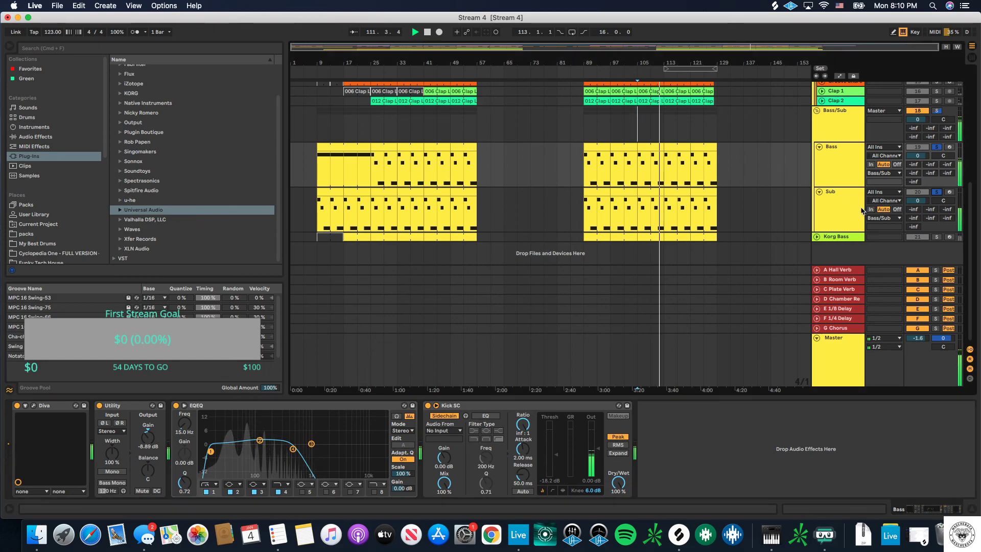
pyautogui.click(854, 211)
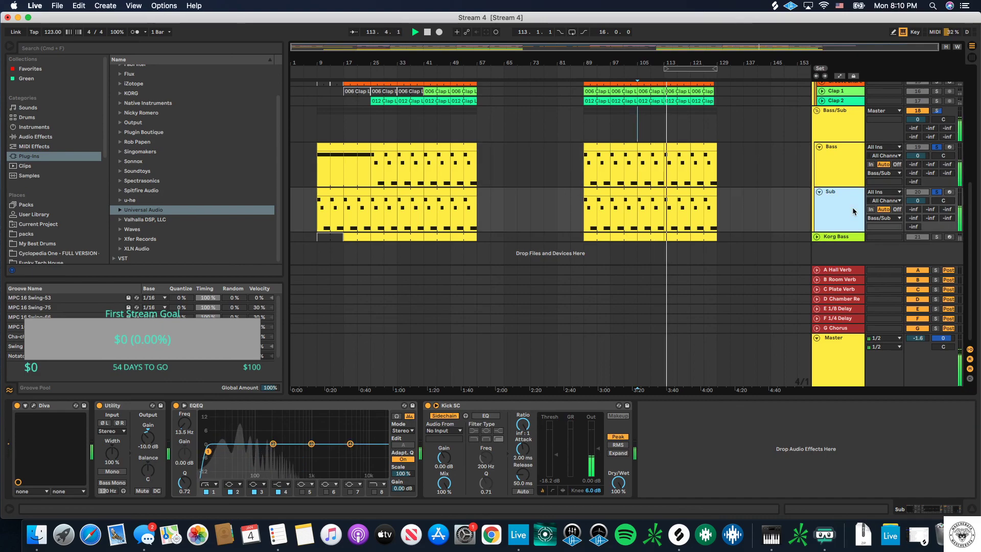
pyautogui.press('Delete')
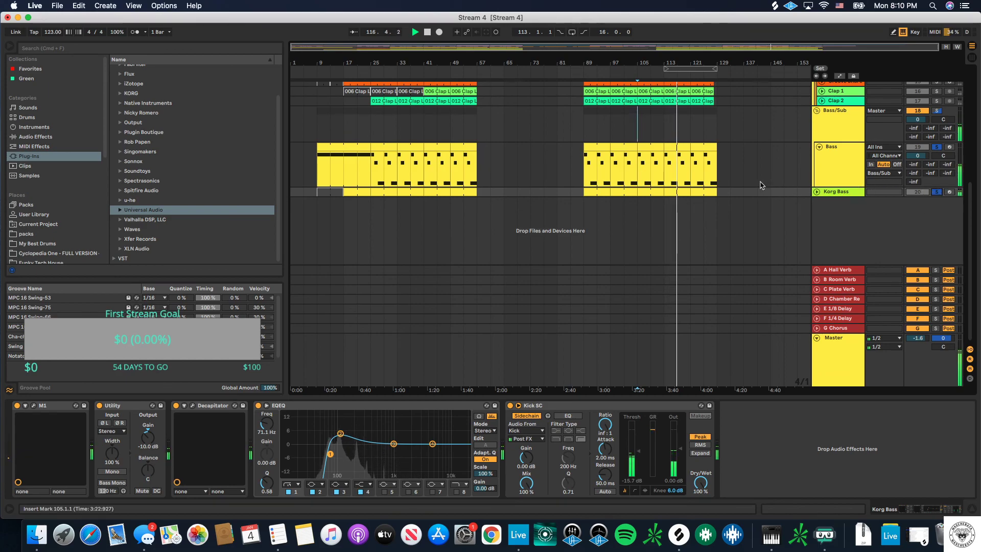
# Step: Select the Kick track and toggle its solo to compare the low end with the Bass
pyautogui.scroll(5, 761, 185)
pyautogui.scroll(3, 847, 117)
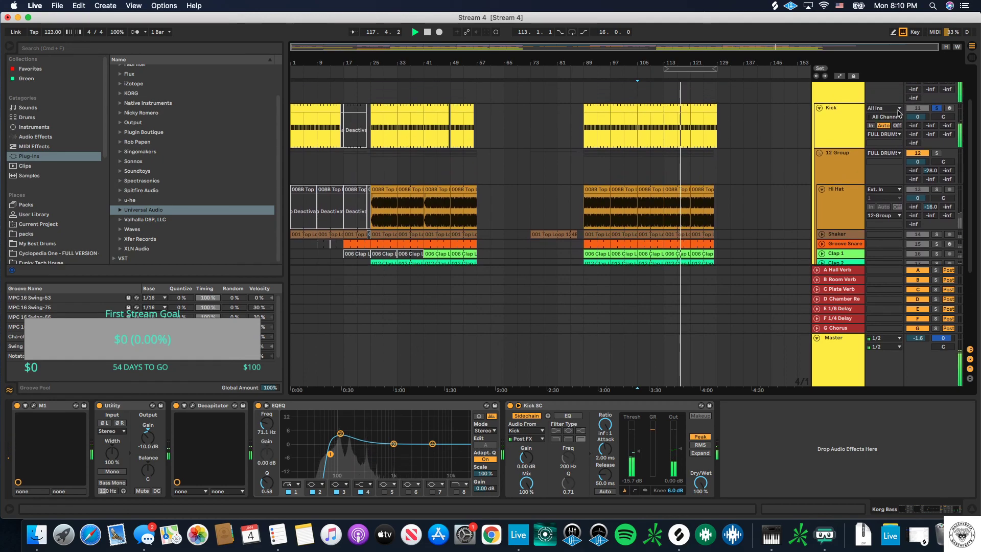
pyautogui.click(921, 109)
pyautogui.click(937, 108)
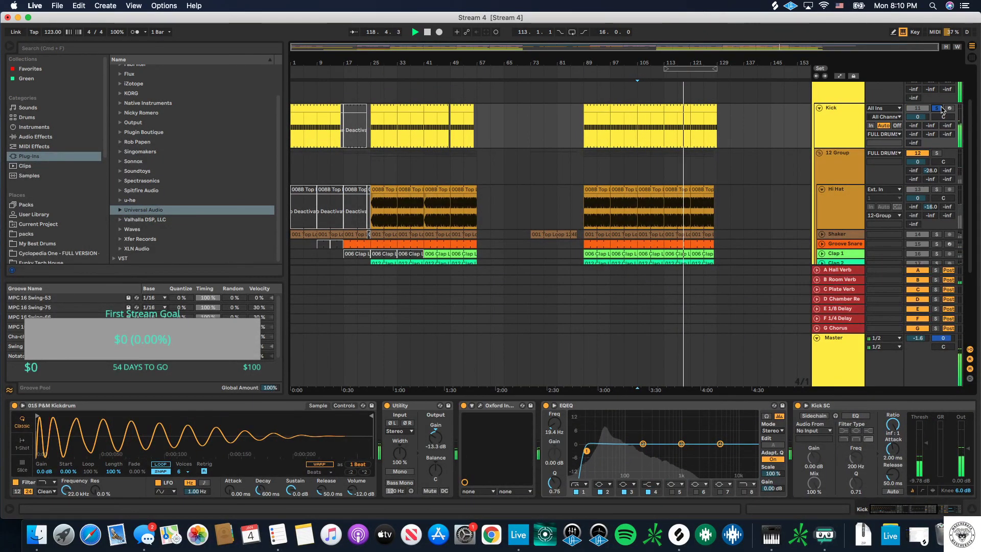
# Step: With the Bass track soloed, set the low-cut band of its EQ to 30.3 Hz
pyautogui.scroll(-5, 941, 110)
pyautogui.click(937, 192)
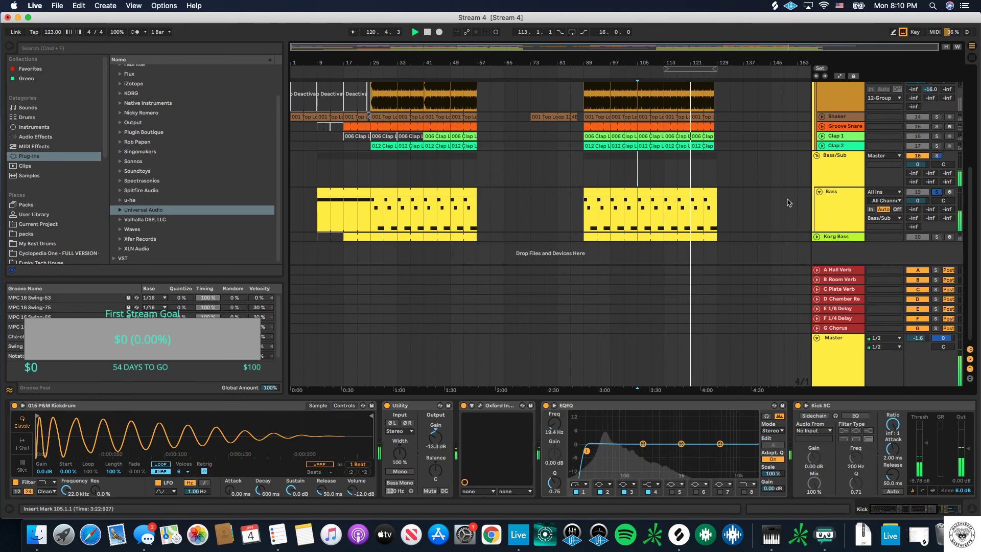
pyautogui.click(833, 211)
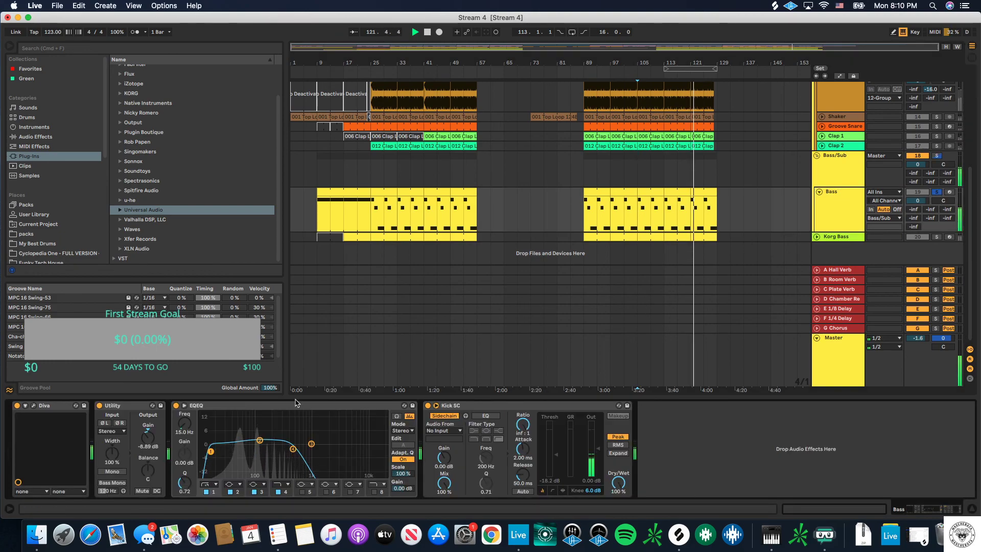
pyautogui.moveTo(211, 453); pyautogui.dragTo(220, 451)
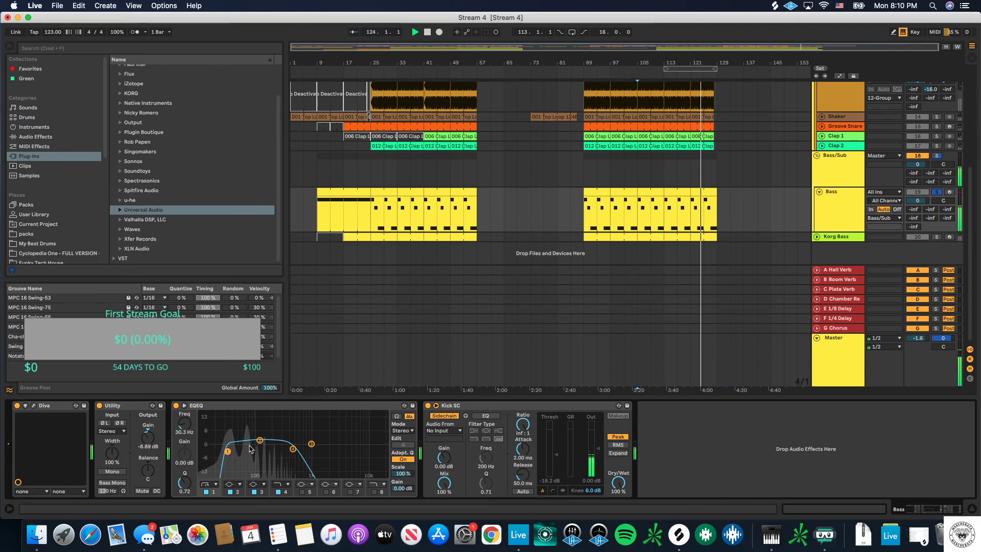
# Step: Dip band 2 and set the low-cut to 27.8 Hz in the Bass EQ, and sidechain the Kick SC compressor from Kick
pyautogui.moveTo(260, 441); pyautogui.dragTo(226, 445)
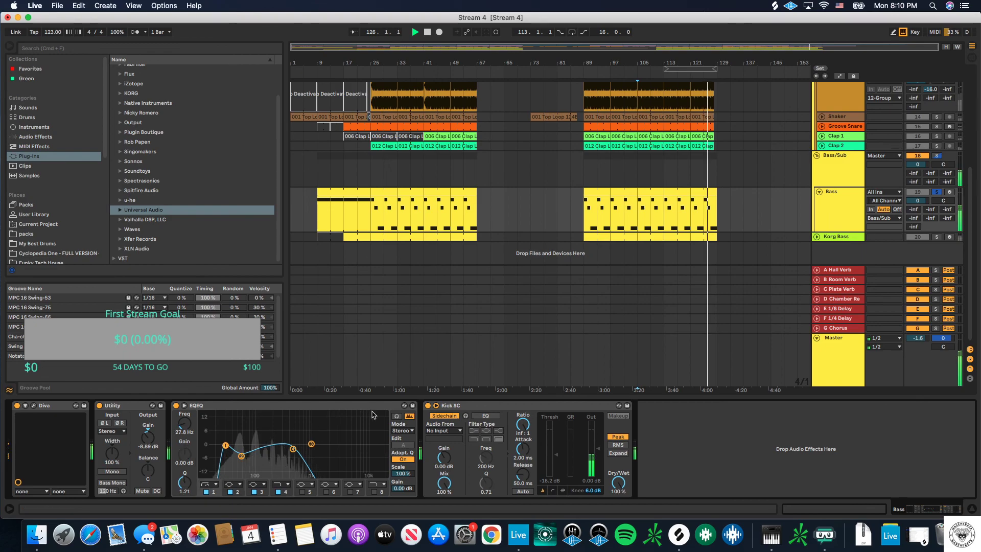
pyautogui.click(435, 431)
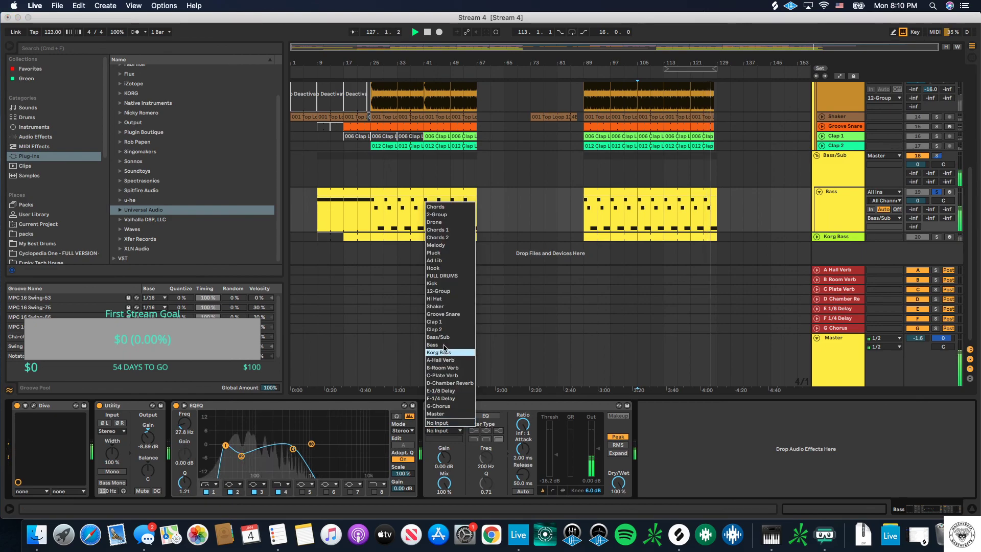
pyautogui.click(434, 283)
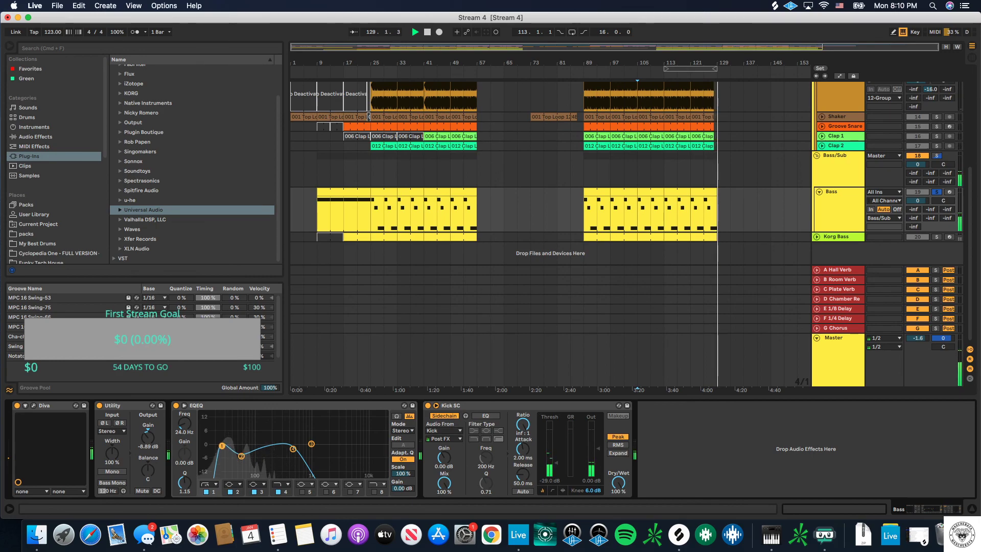
# Step: Restart playback from bar 105 and lower the Bass EQ's low-cut band to 18.2 Hz
pyautogui.press('space')
pyautogui.press('space')
pyautogui.moveTo(220, 445); pyautogui.dragTo(215, 448)
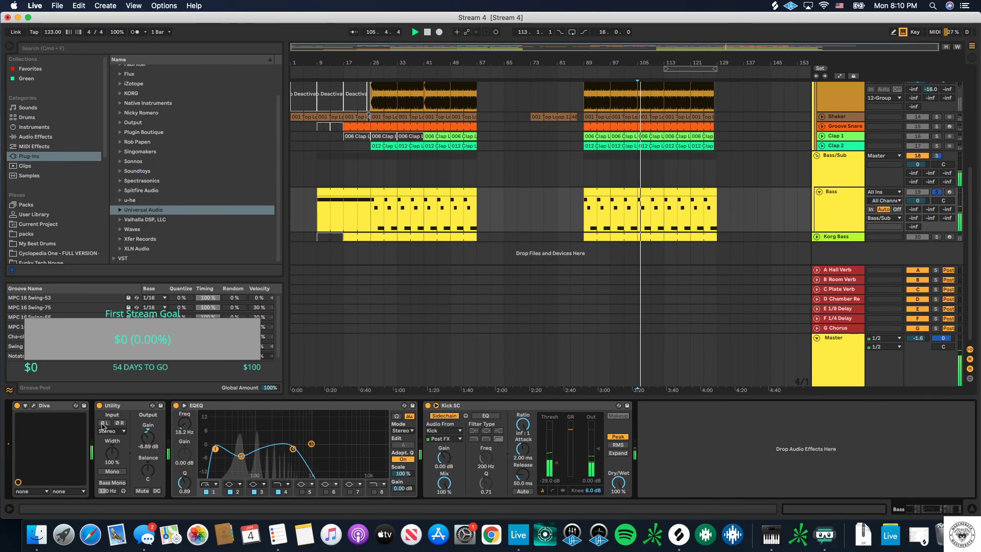
# Step: Open the Diva synth on the Bass track and check its oscillator ranges and mixer volumes
pyautogui.click(34, 406)
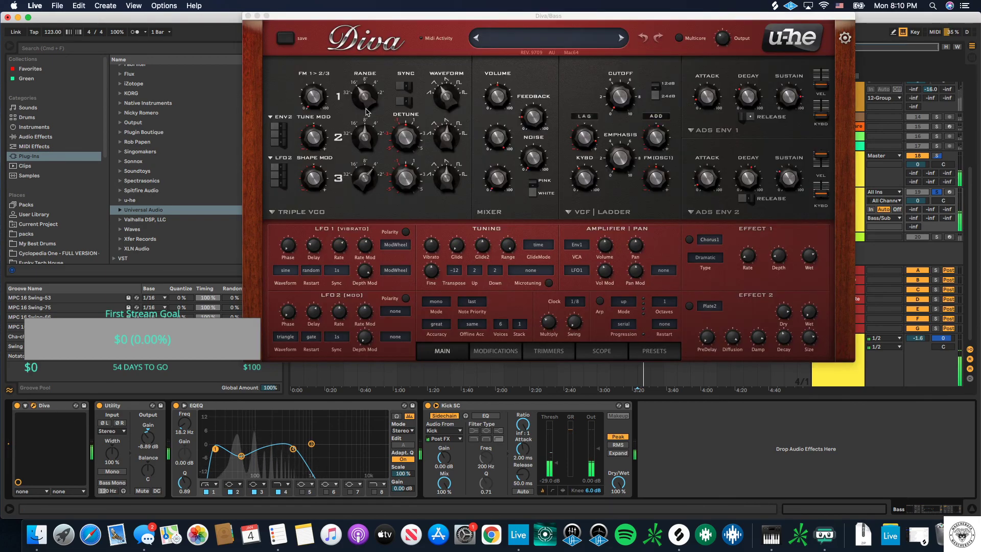
pyautogui.moveTo(364, 180); pyautogui.dragTo(354, 236)
pyautogui.moveTo(372, 140)
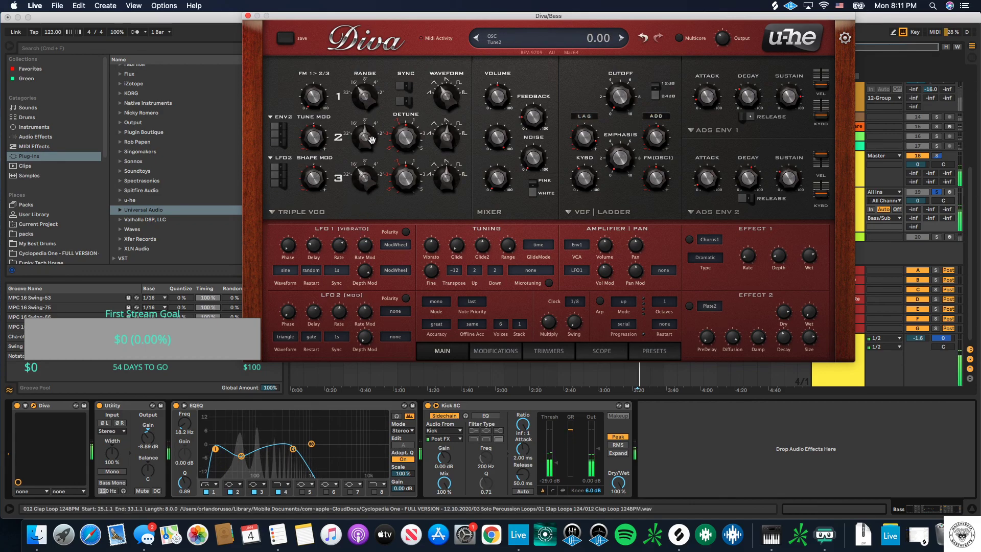
pyautogui.moveTo(366, 181)
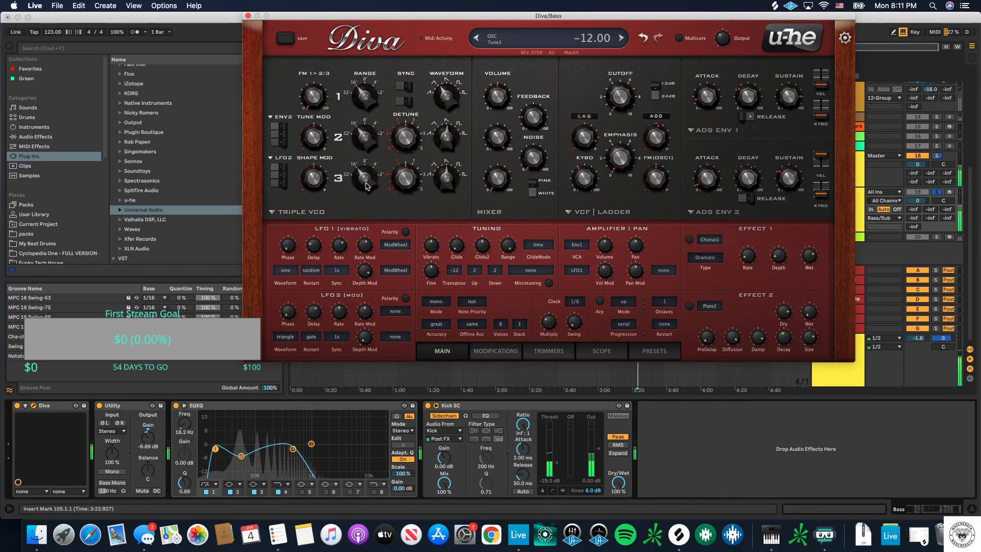
pyautogui.moveTo(373, 160); pyautogui.dragTo(375, 148)
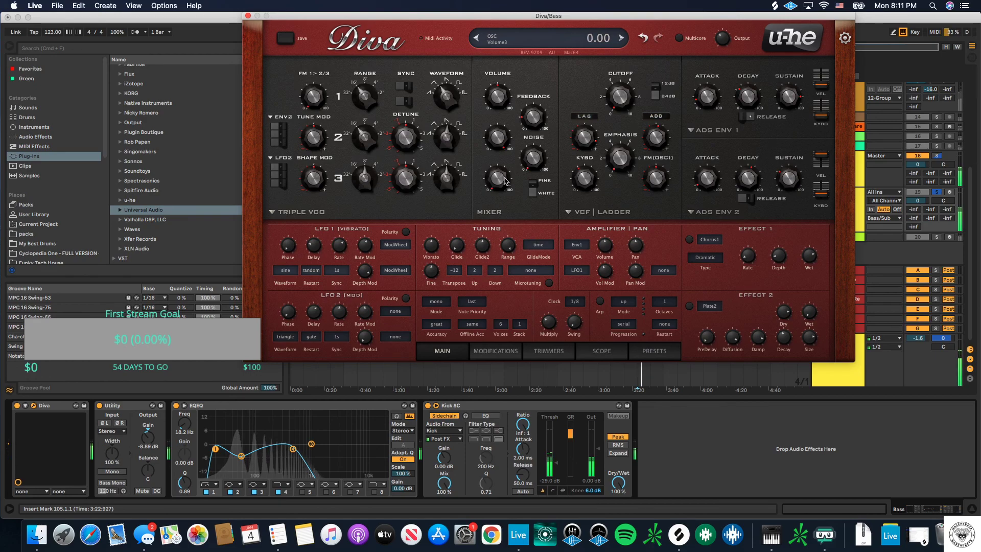
pyautogui.moveTo(504, 190)
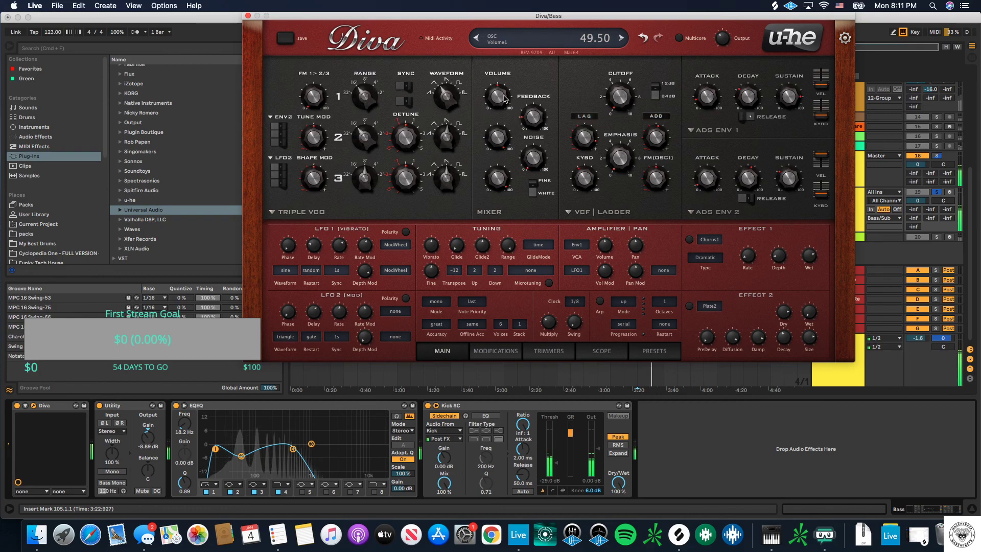
pyautogui.moveTo(495, 151); pyautogui.dragTo(496, 119)
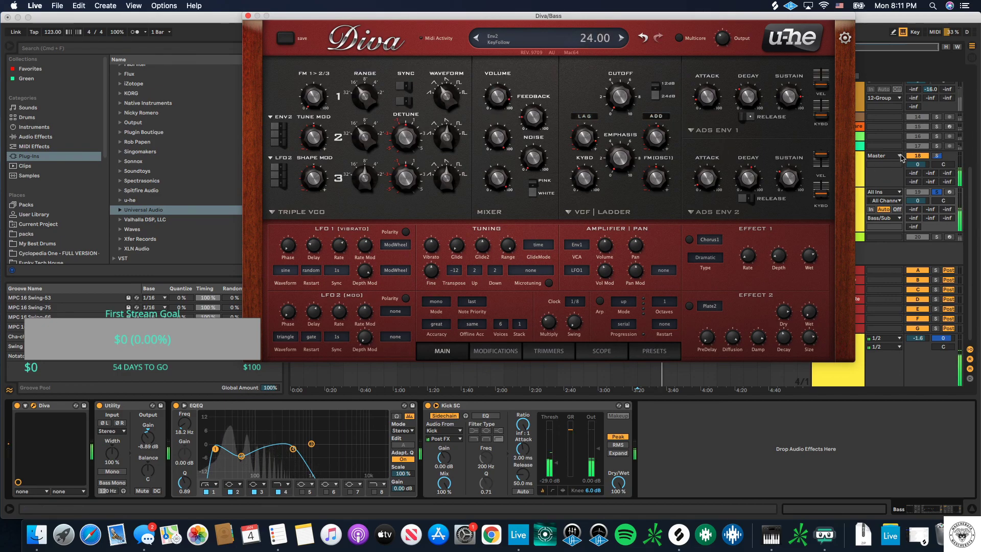
# Step: Turn off the solo on the Bass/Sub group and the Bass track, and close the Diva window
pyautogui.click(939, 157)
pyautogui.click(938, 156)
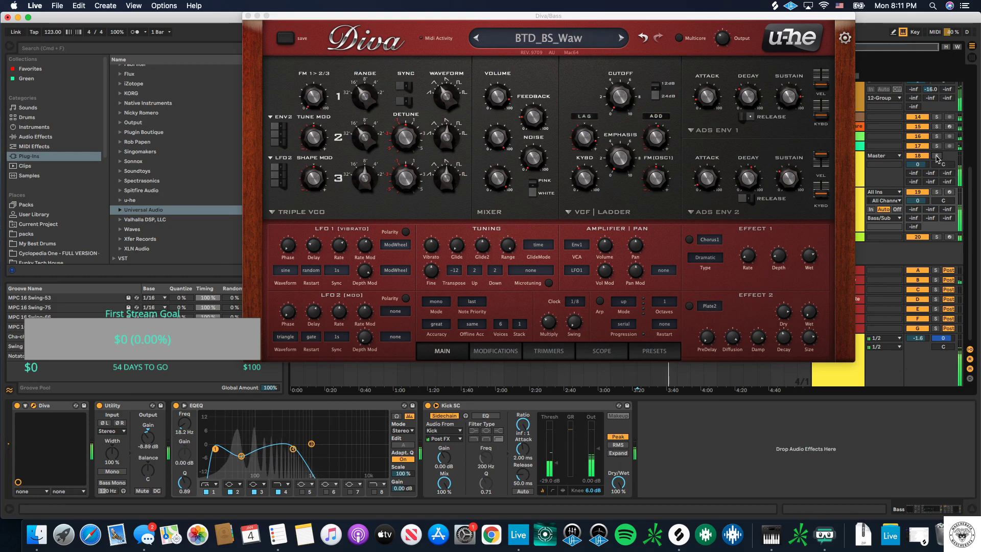
pyautogui.click(248, 16)
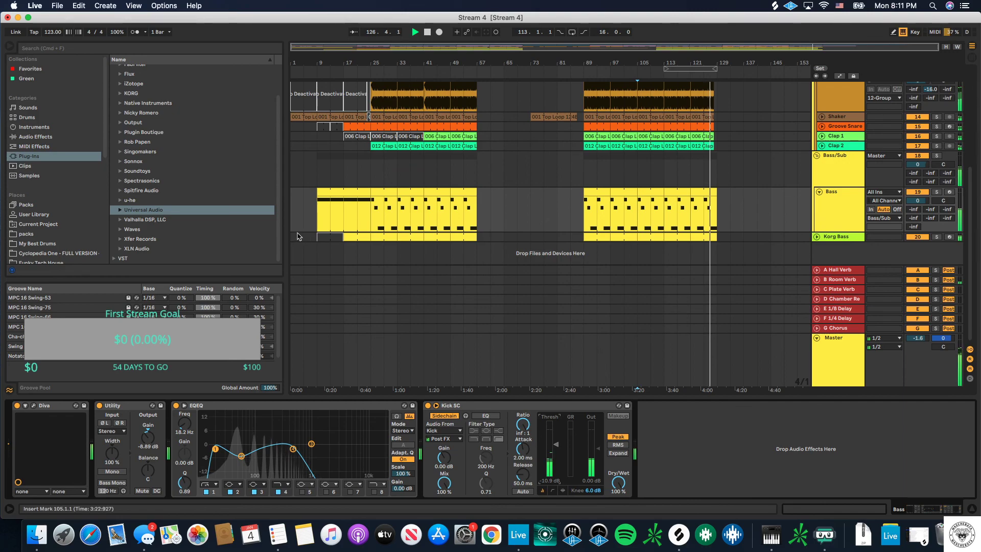
# Step: Play the track from bar 9 and lower the Bass EQ's high-cut band to 211 Hz
pyautogui.click(319, 174)
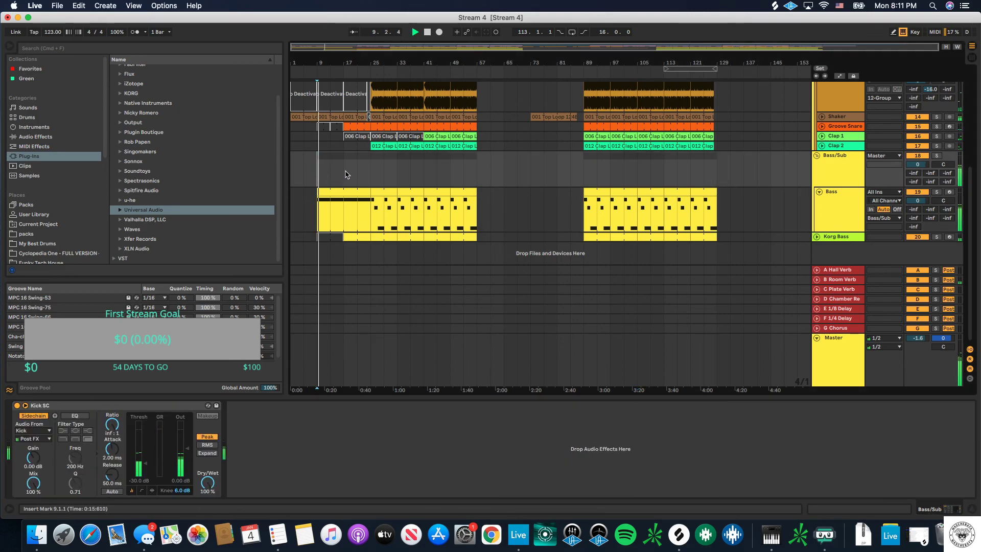
pyautogui.click(817, 202)
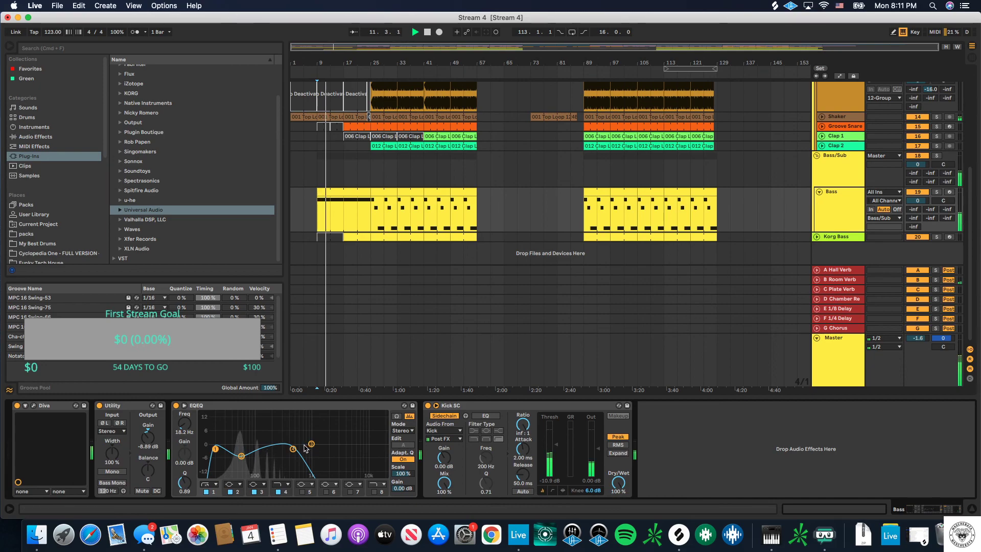
pyautogui.moveTo(293, 448); pyautogui.dragTo(275, 451)
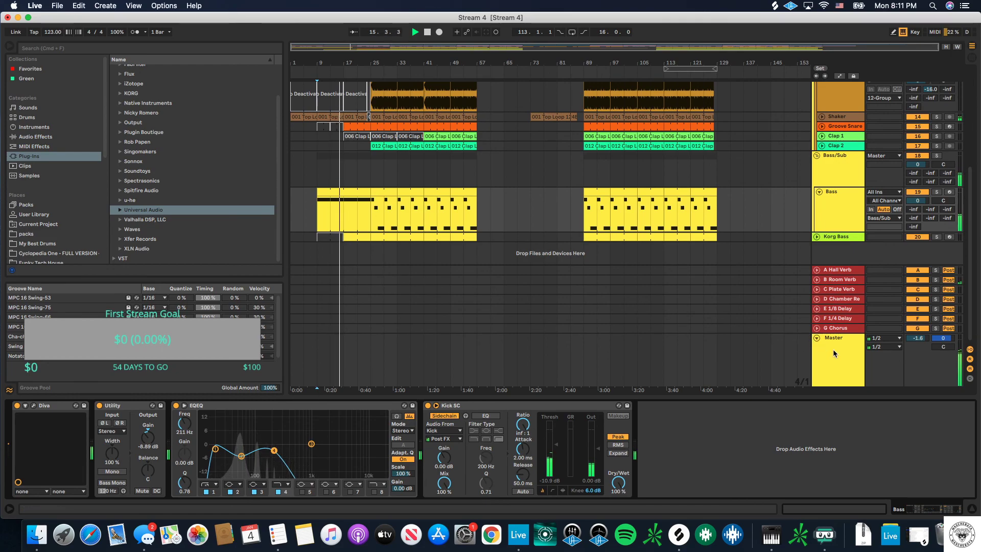
# Step: Review the drum and bass tracks during playback, checking the filter cutoff in the Bass track's Diva synth
pyautogui.scroll(10, 823, 344)
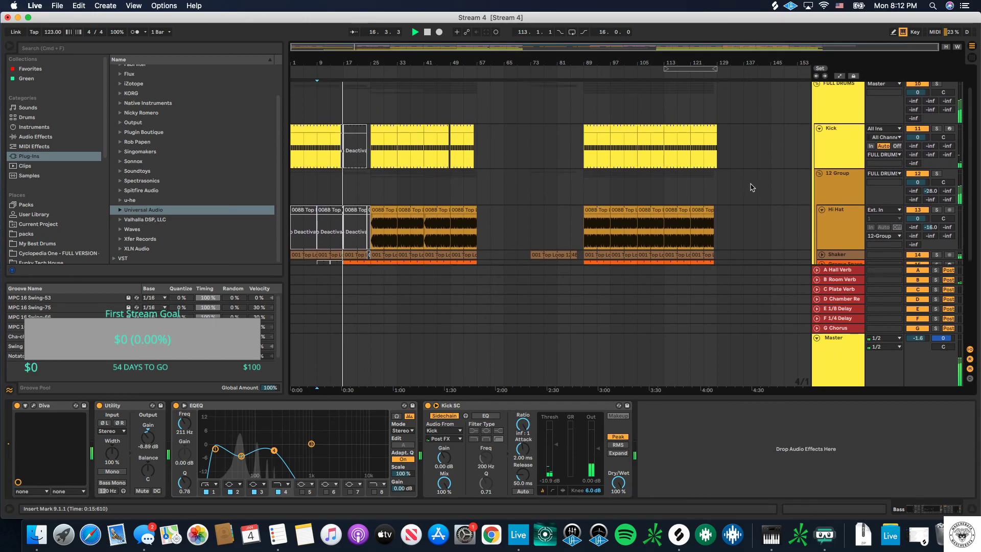
pyautogui.scroll(-6, 665, 157)
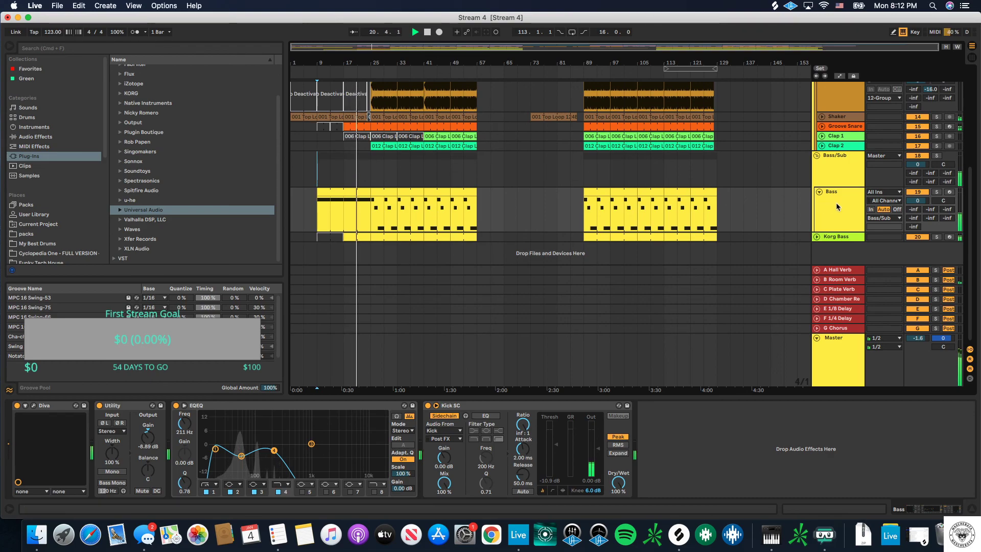
pyautogui.click(36, 407)
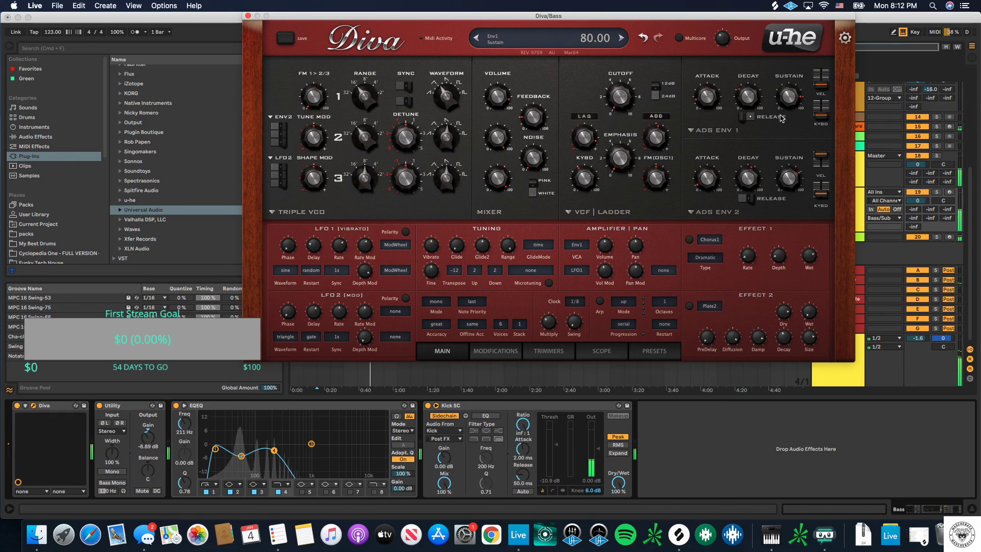
pyautogui.click(248, 15)
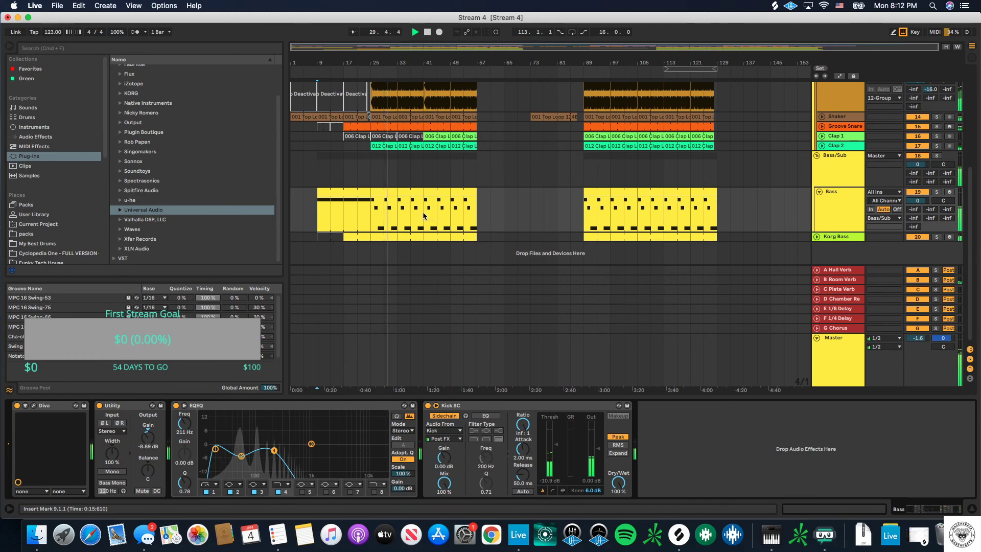
pyautogui.scroll(5, 419, 215)
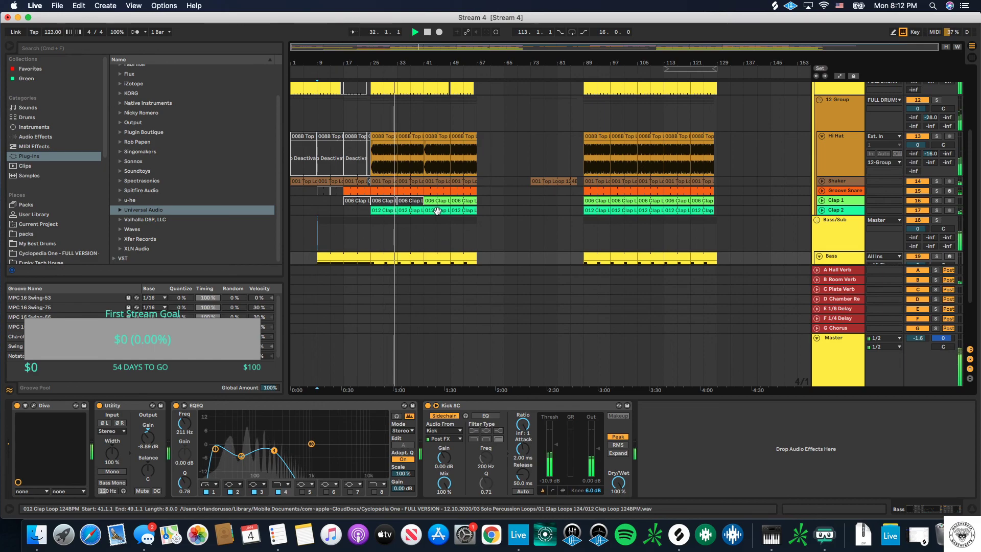
pyautogui.scroll(5, 435, 211)
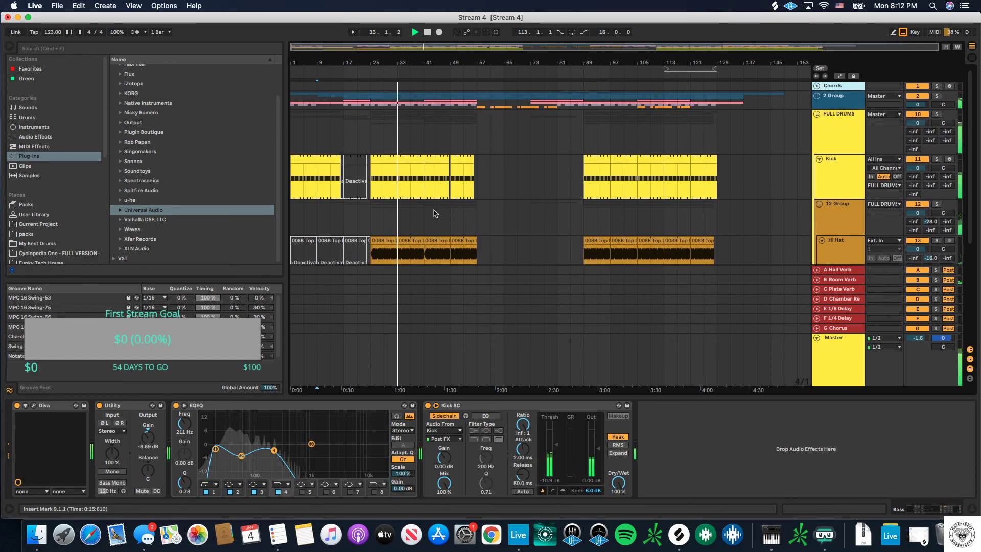
pyautogui.scroll(-7, 436, 213)
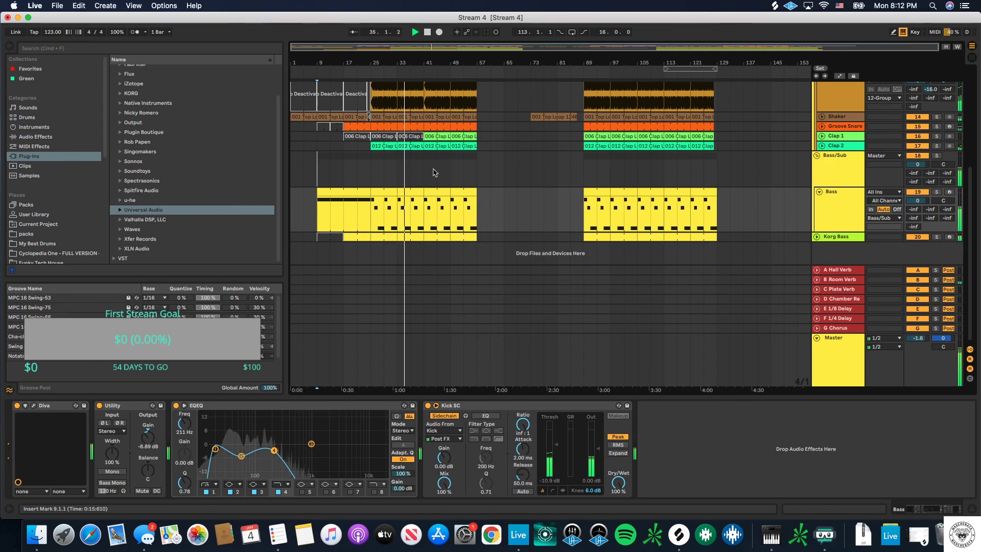
# Step: Examine the Groove Snare clip at bars 25–33 and the Hi Hat clips around bar 41 with their devices during playback
pyautogui.click(387, 123)
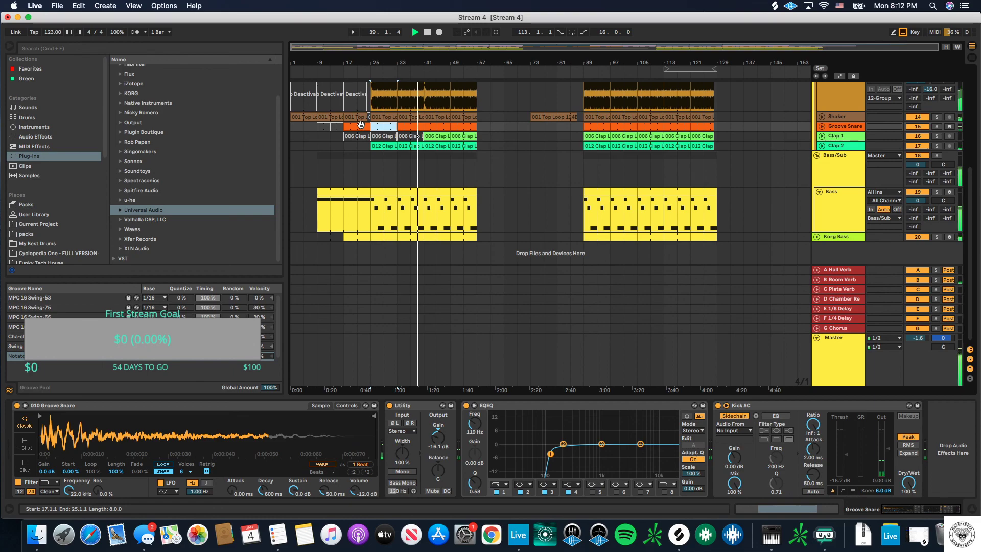
pyautogui.scroll(6, 423, 153)
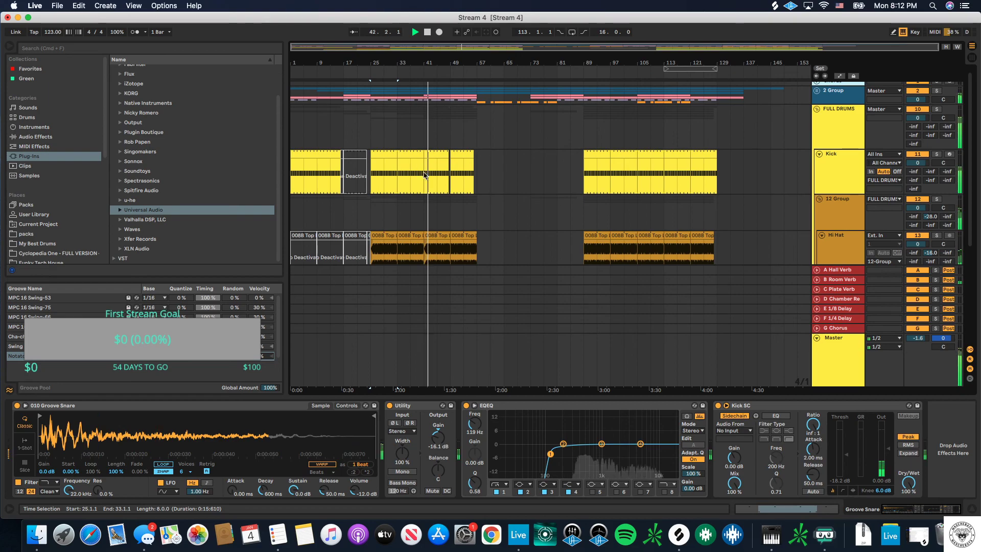
pyautogui.scroll(3, 442, 243)
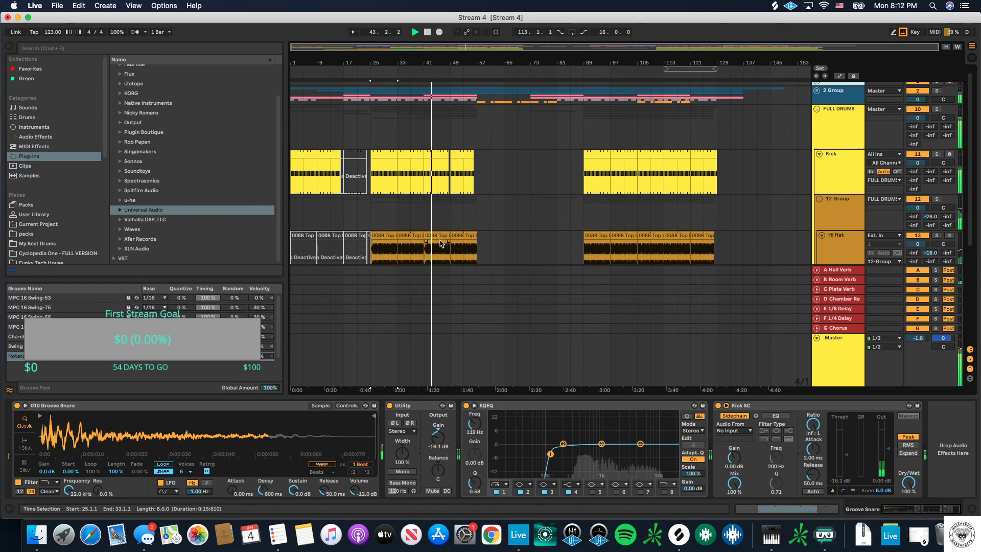
pyautogui.click(421, 245)
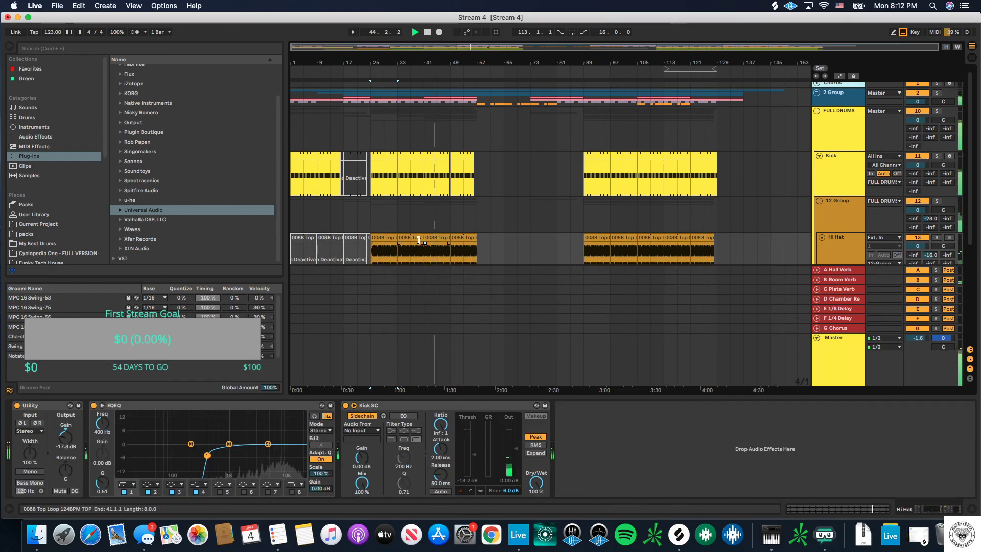
pyautogui.scroll(-6, 489, 198)
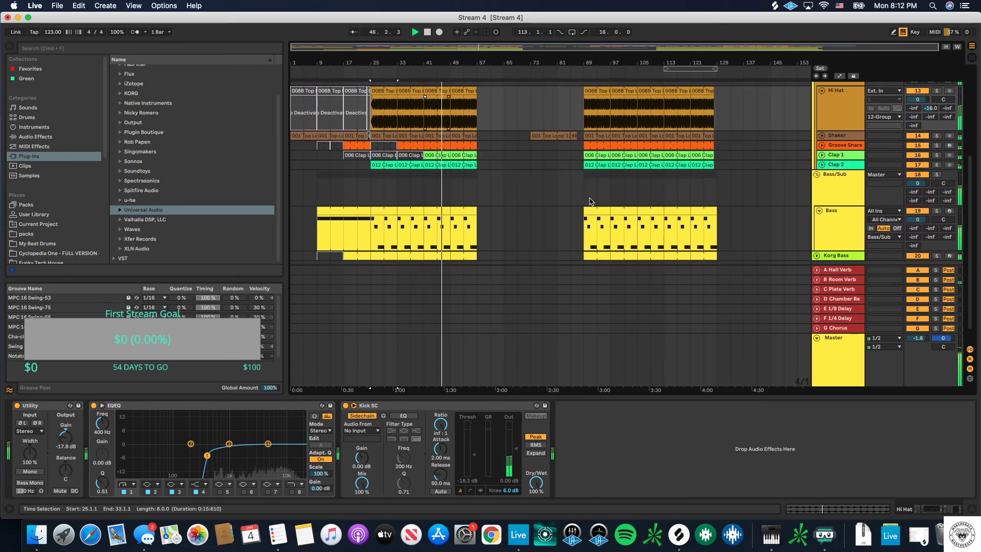
pyautogui.scroll(-1, 591, 200)
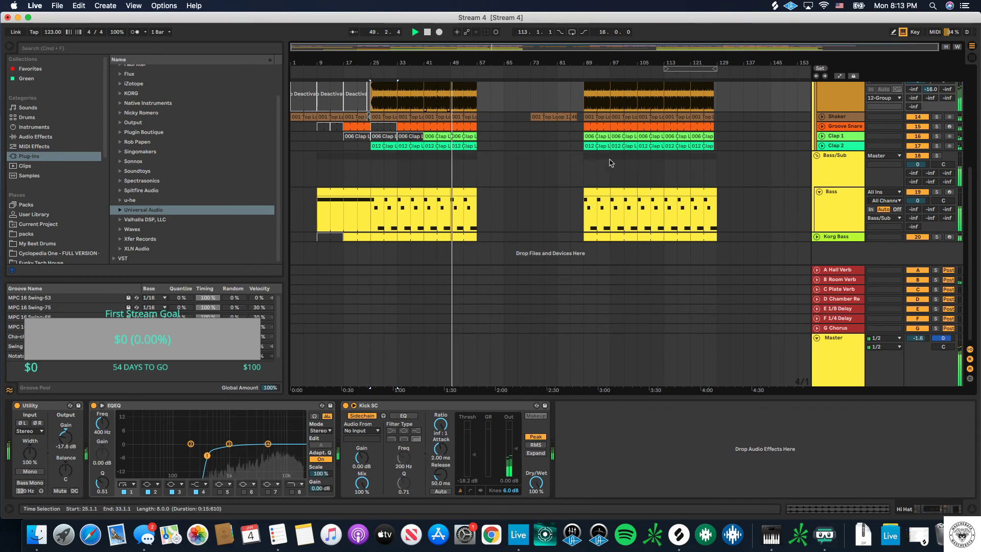
pyautogui.scroll(6, 505, 174)
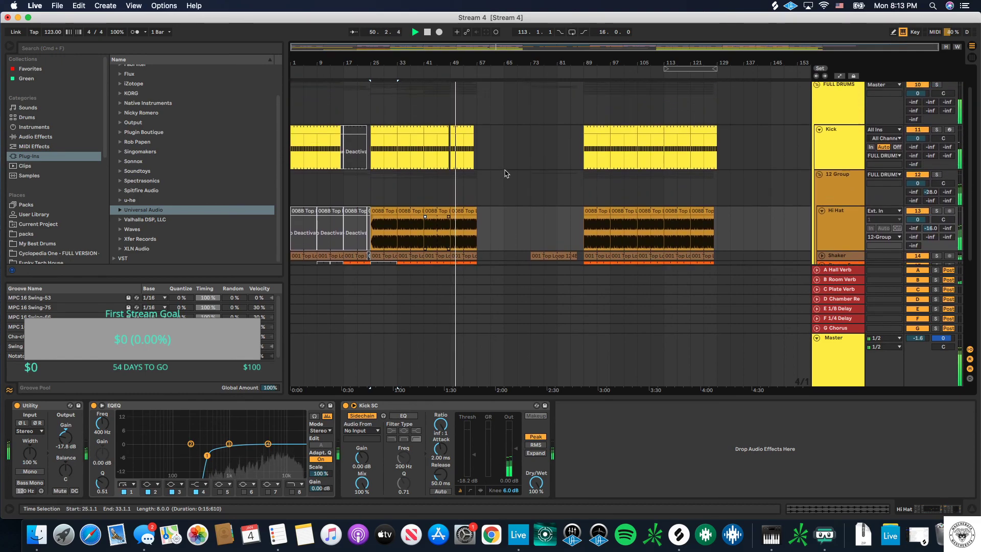
pyautogui.scroll(2, 505, 173)
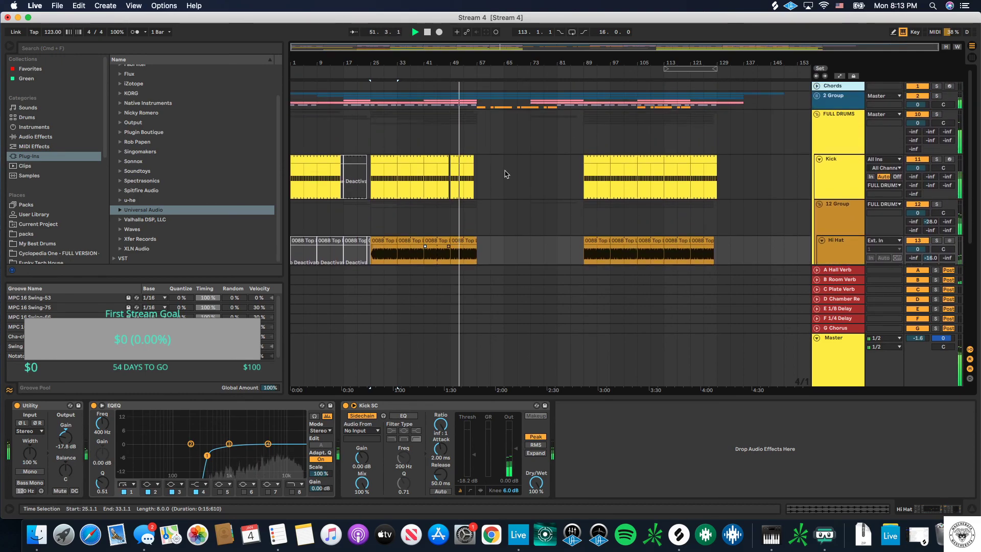
# Step: Fold the FULL DRUMS group and check the Master output in the PAZ Analyzer
pyautogui.click(817, 114)
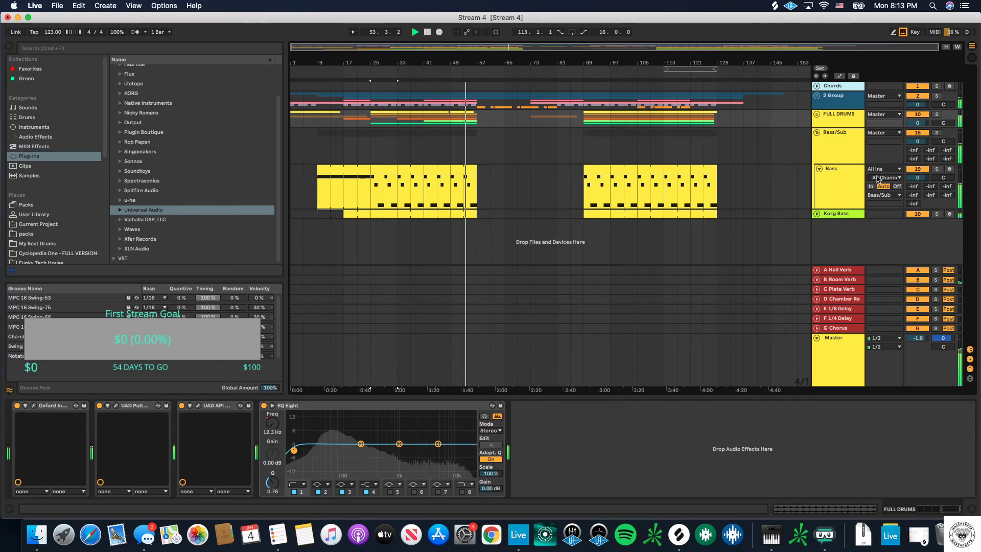
pyautogui.click(830, 345)
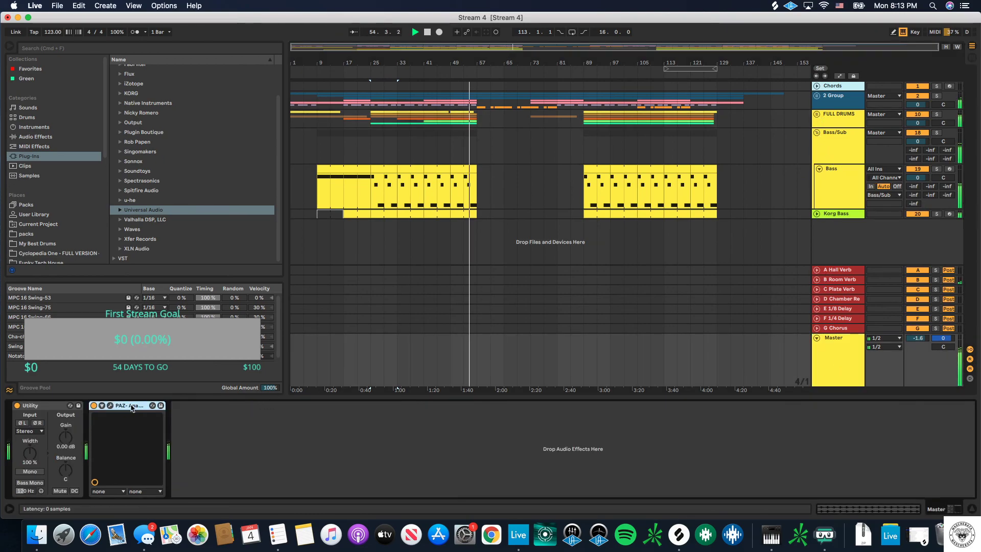
pyautogui.click(111, 406)
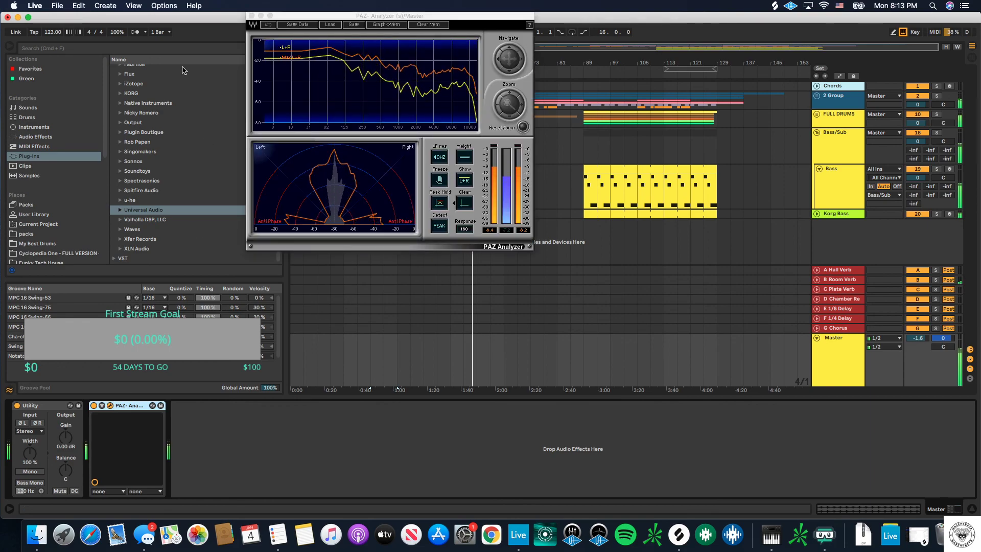
pyautogui.click(252, 16)
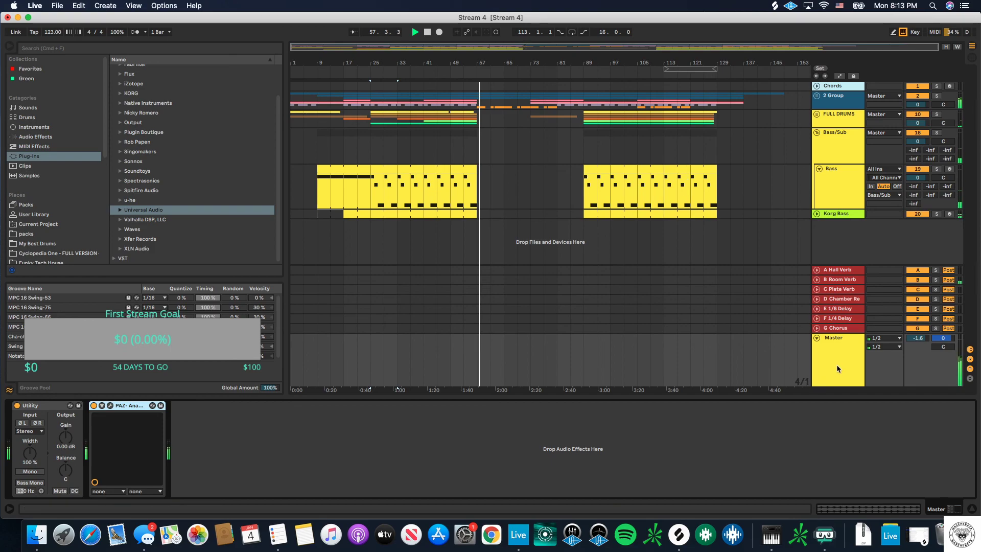
pyautogui.scroll(2, 171, 153)
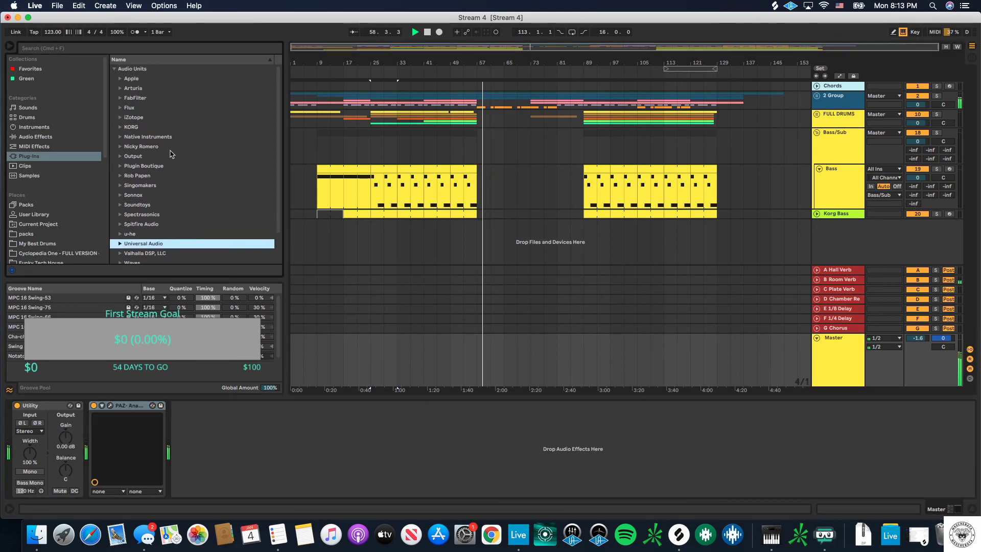
# Step: Add Ozone 9 Vintage EQ to the Master between Utility and the PAZ Analyzer and load its Control Harshness preset
pyautogui.scroll(-1, 142, 219)
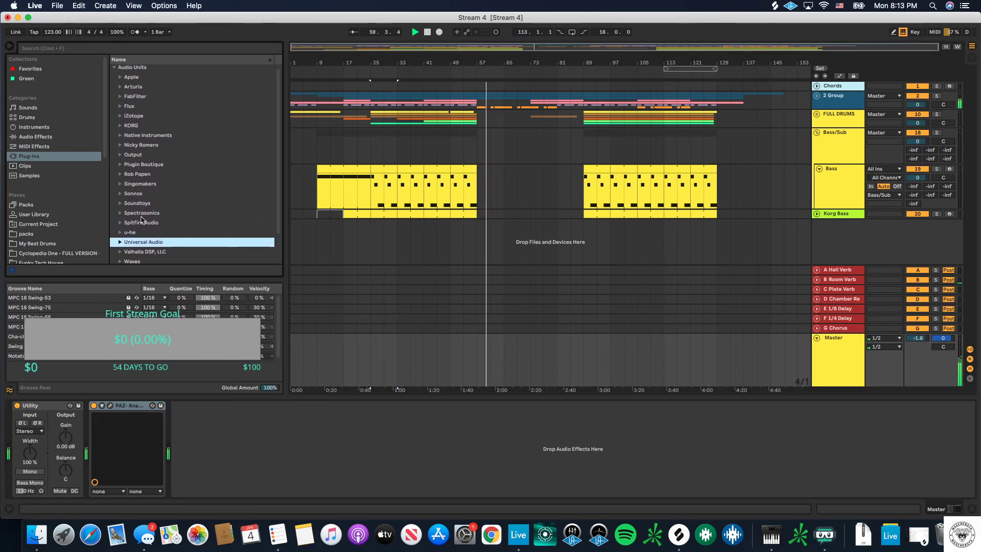
pyautogui.click(120, 116)
pyautogui.scroll(-3, 154, 159)
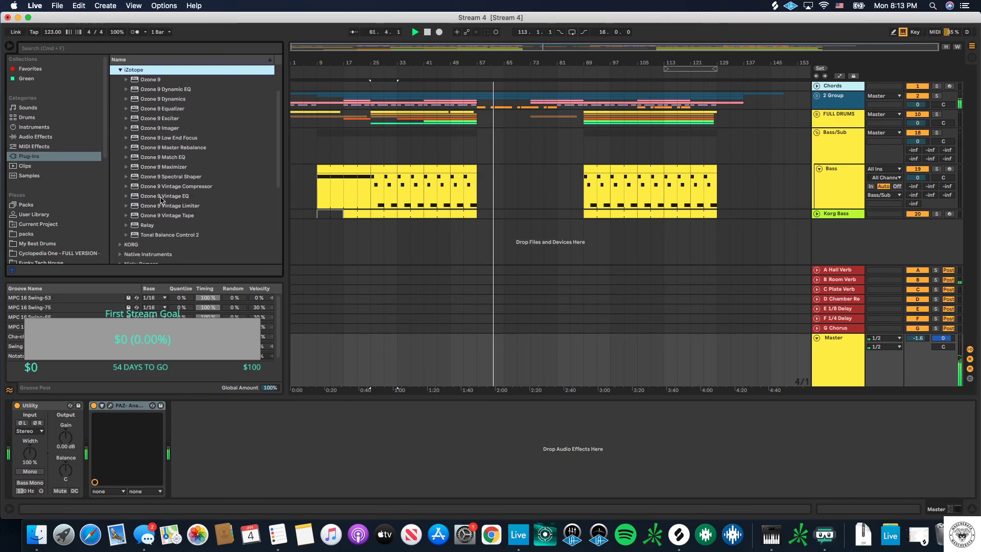
pyautogui.moveTo(161, 199)
pyautogui.mouseDown()
pyautogui.moveTo(225, 466)
pyautogui.moveTo(92, 449)
pyautogui.mouseUp()
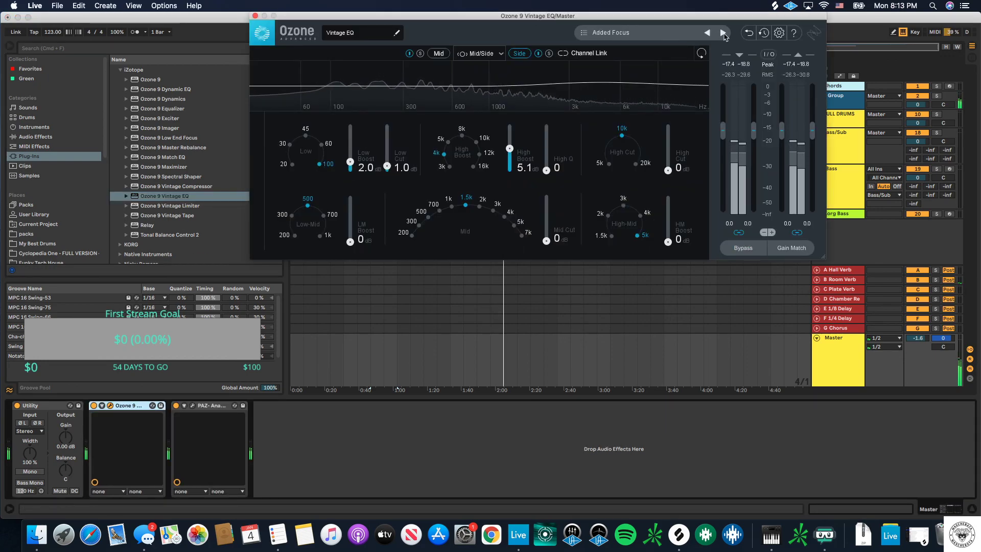
pyautogui.click(724, 32)
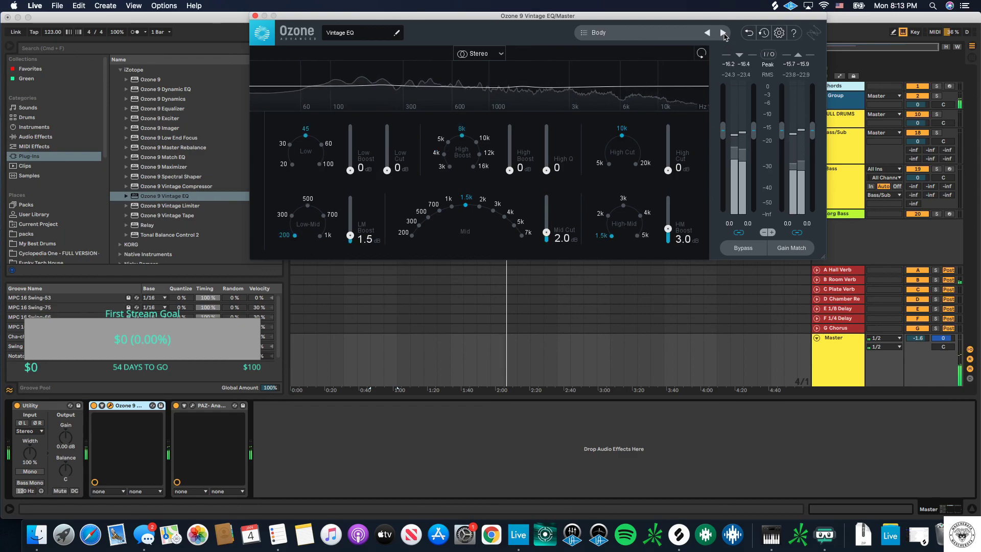
pyautogui.click(723, 33)
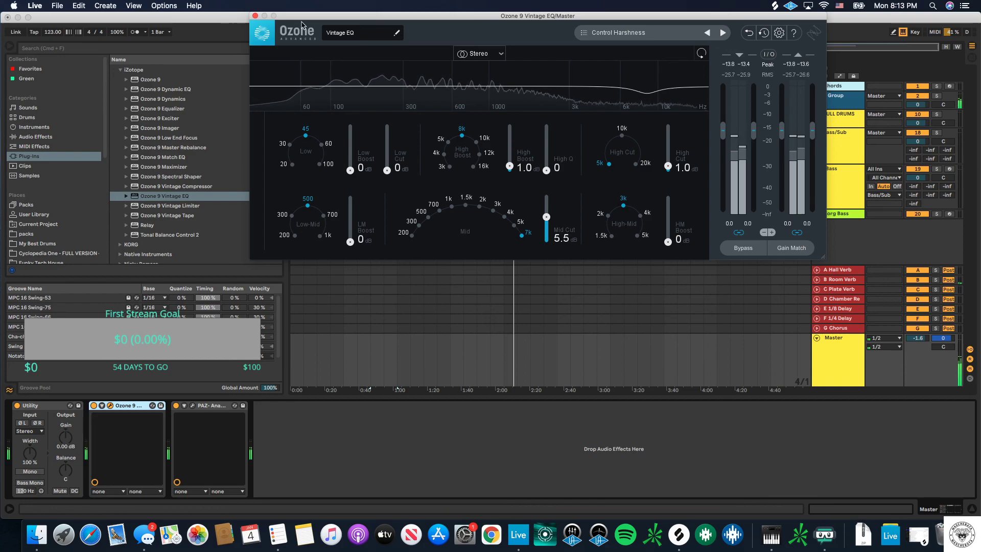
pyautogui.click(255, 16)
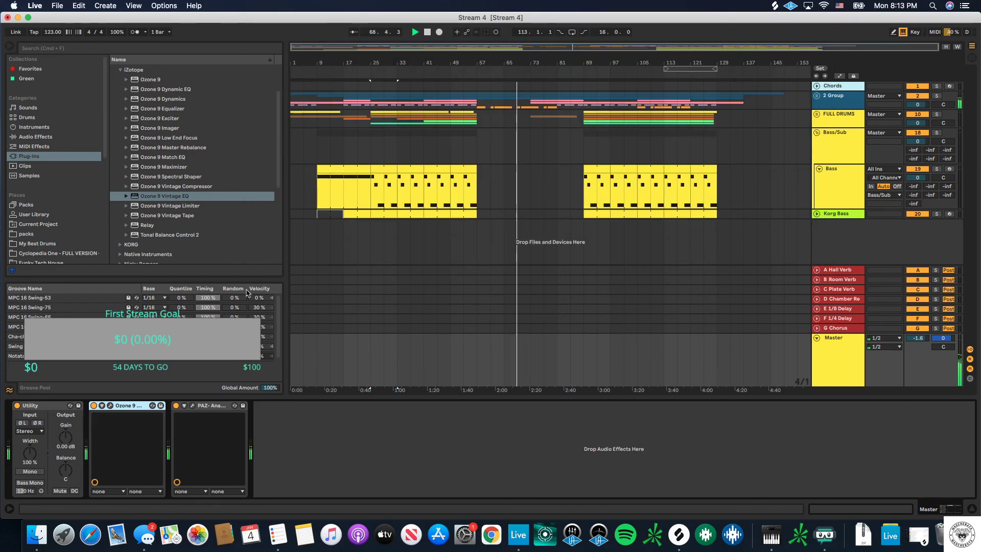
# Step: Browse the Universal Audio plug-ins for the Pultec equalizers
pyautogui.scroll(-5, 158, 216)
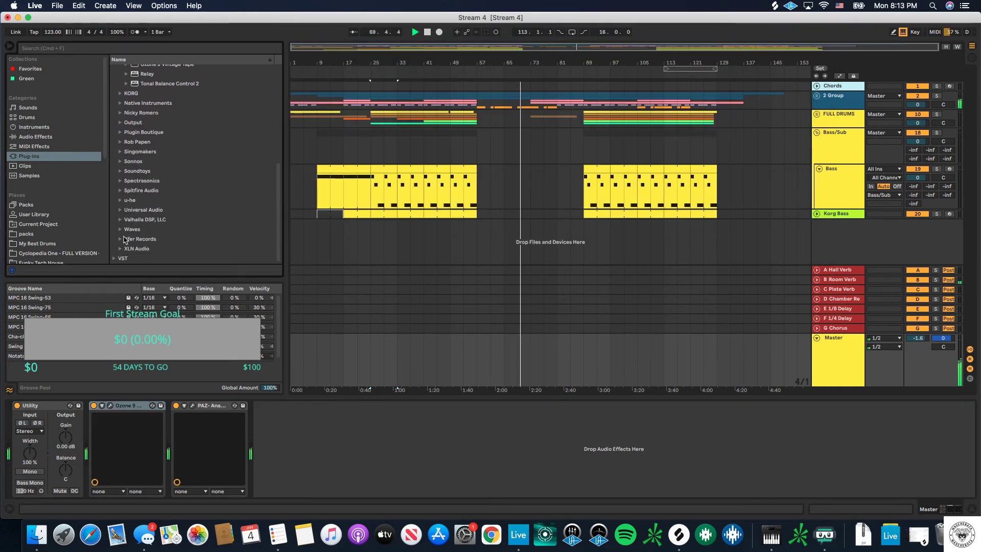
pyautogui.click(144, 210)
pyautogui.scroll(-5, 143, 221)
pyautogui.scroll(-10, 143, 222)
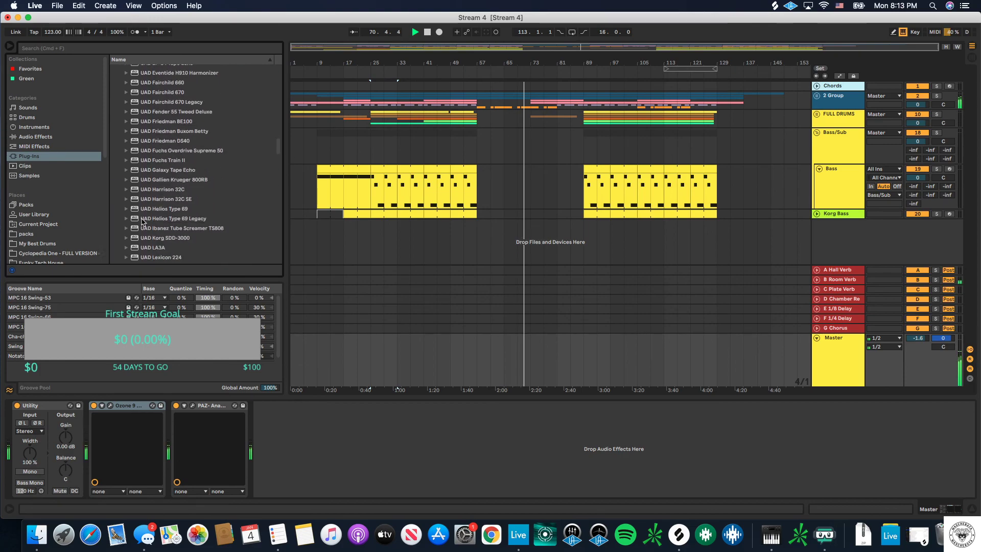
pyautogui.scroll(-10, 143, 222)
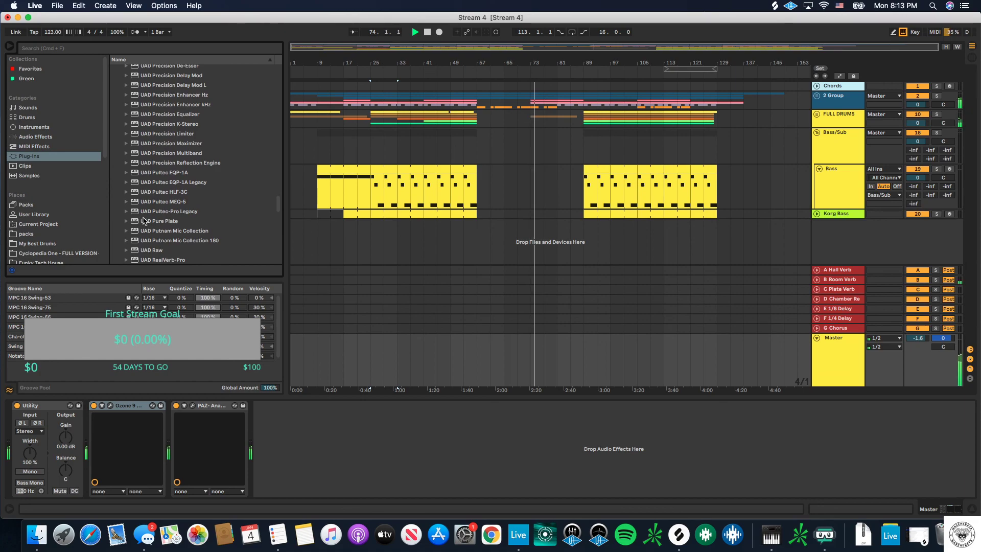
# Step: Unfold the FULL DRUMS group, check the Shaker track's devices, and fold the 12 Group
pyautogui.click(817, 113)
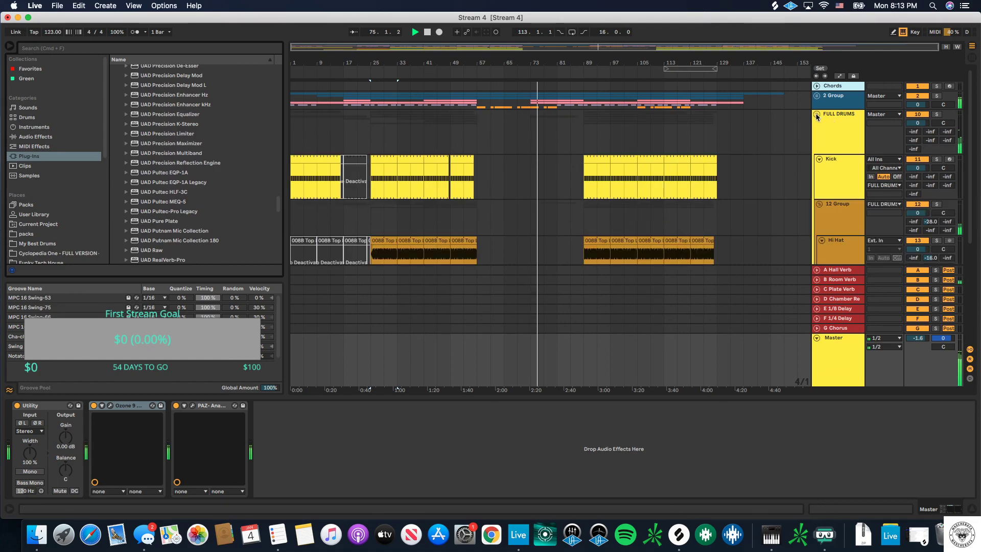
pyautogui.scroll(-6, 643, 189)
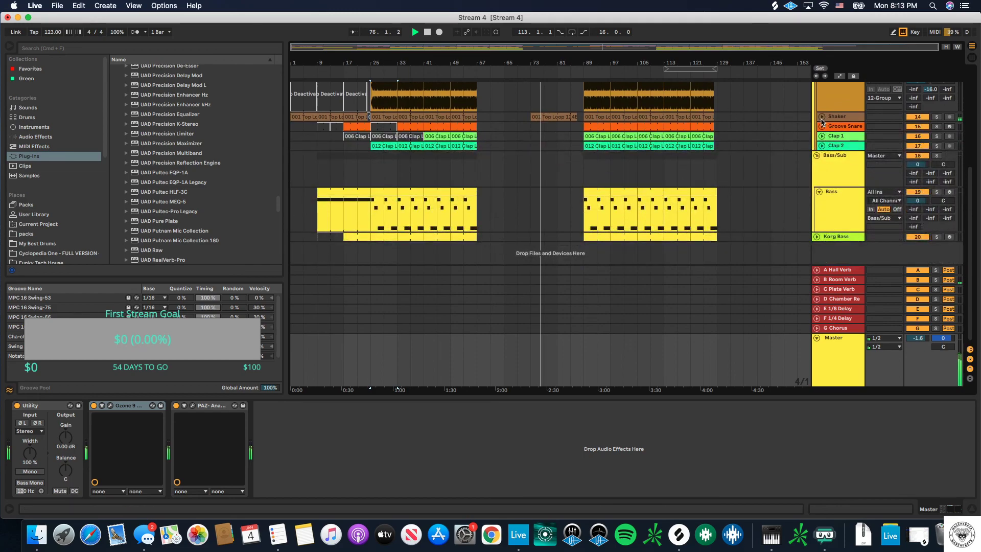
pyautogui.click(537, 126)
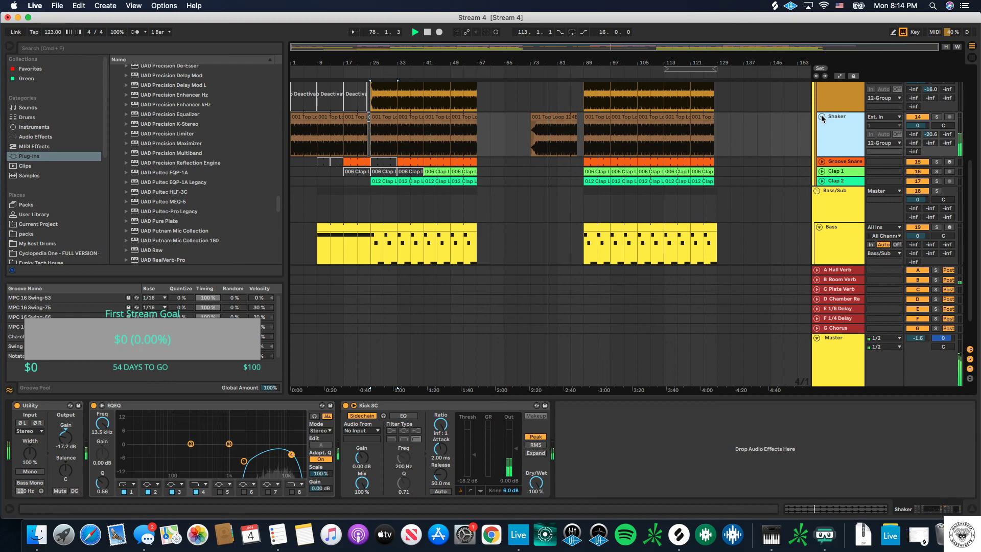
pyautogui.scroll(5, 819, 137)
pyautogui.click(819, 202)
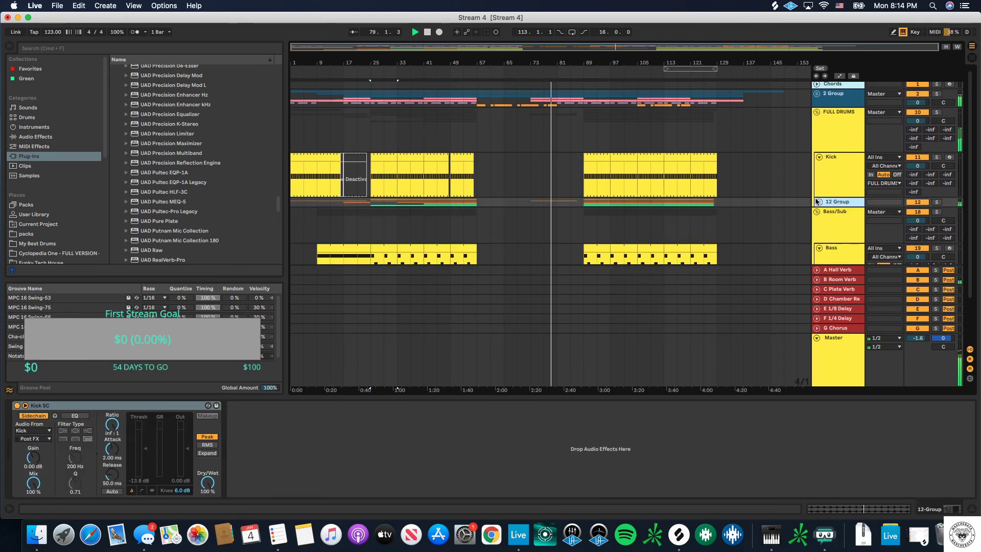
pyautogui.scroll(-3, 790, 214)
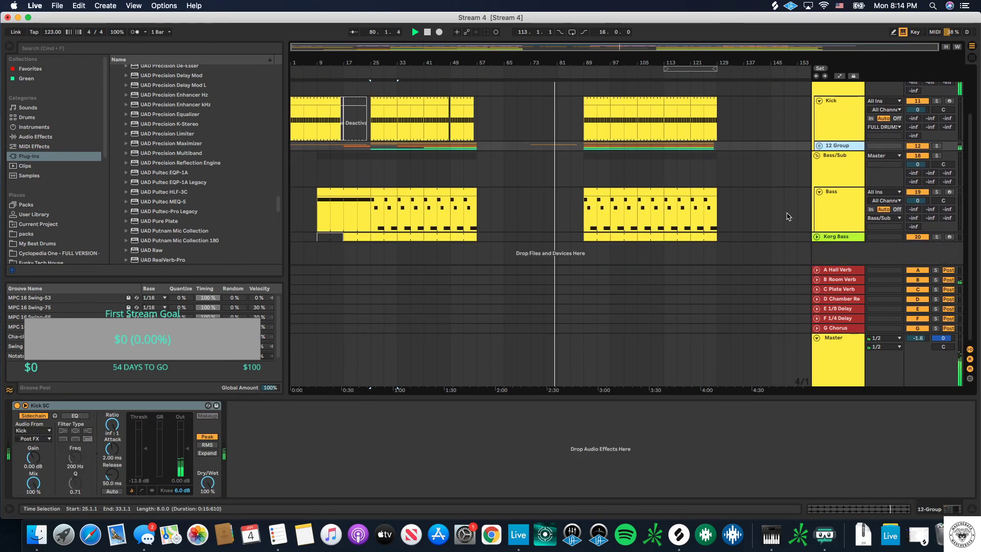
# Step: Insert UAD Pultec EQP-1A Legacy on the Master before the PAZ Analyzer and set its low frequency to 60 CPS
pyautogui.click(837, 357)
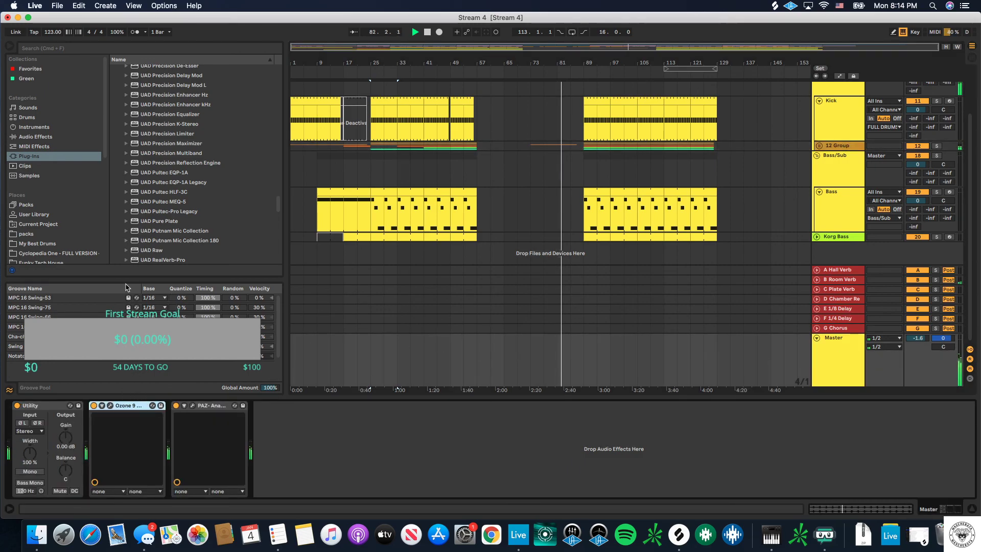
pyautogui.moveTo(163, 182); pyautogui.dragTo(168, 473)
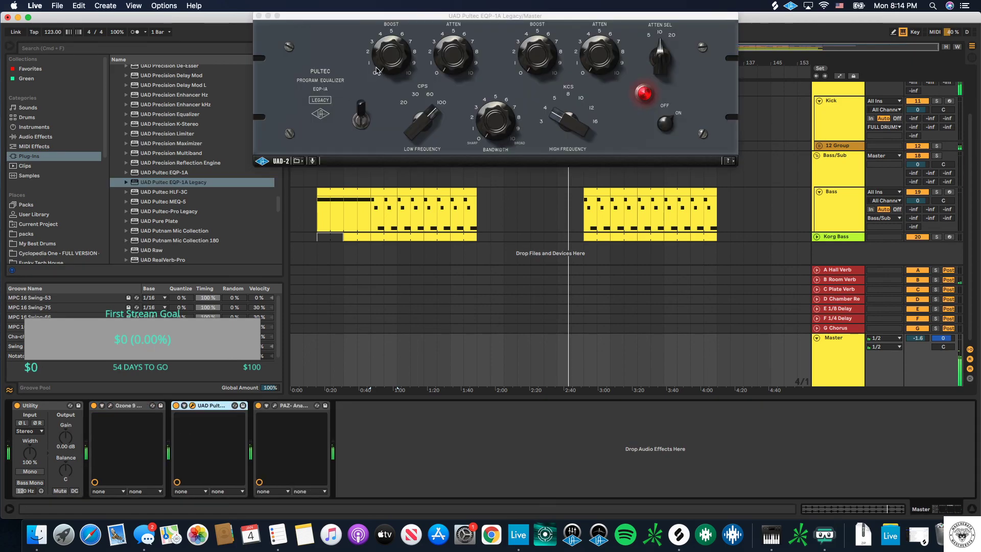
pyautogui.click(381, 59)
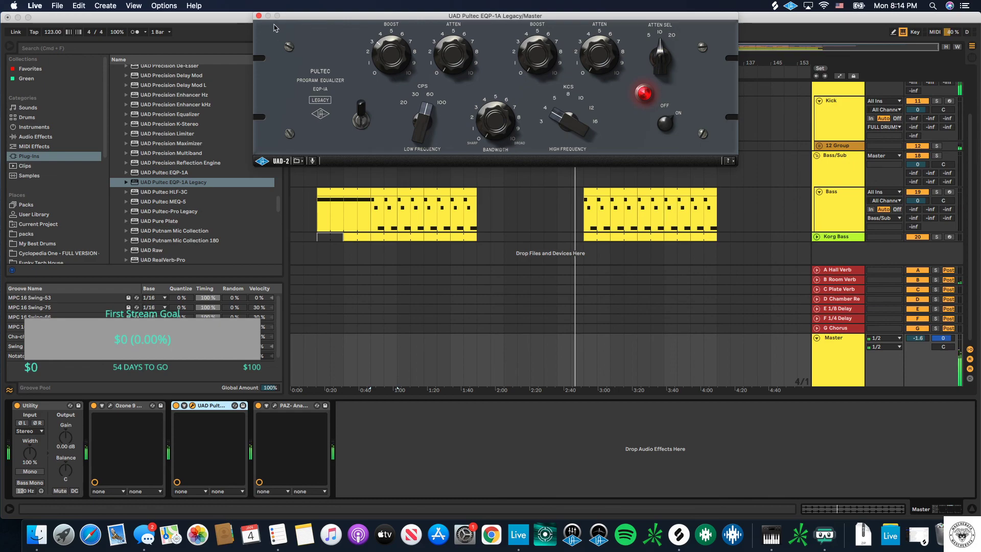
pyautogui.click(258, 16)
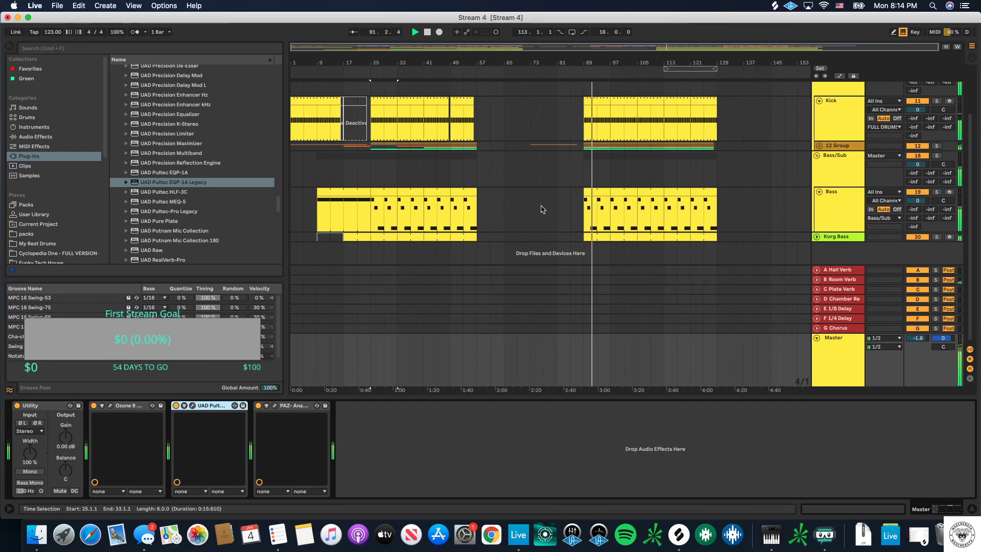
# Step: Look back through the Universal Audio plug-ins and review the Pultec EQ's settings on the Master
pyautogui.click(159, 211)
pyautogui.scroll(5, 160, 211)
pyautogui.scroll(12, 145, 167)
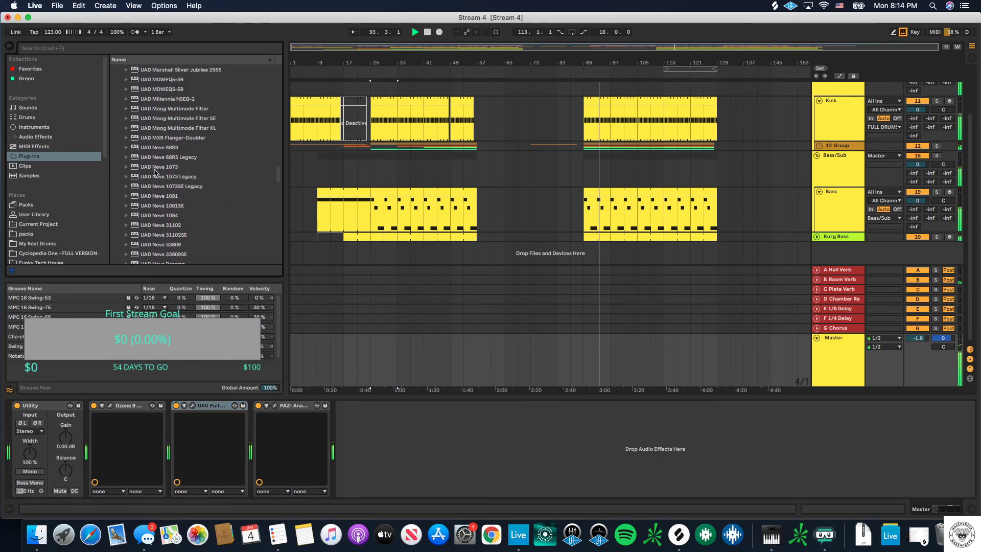
pyautogui.scroll(15, 146, 166)
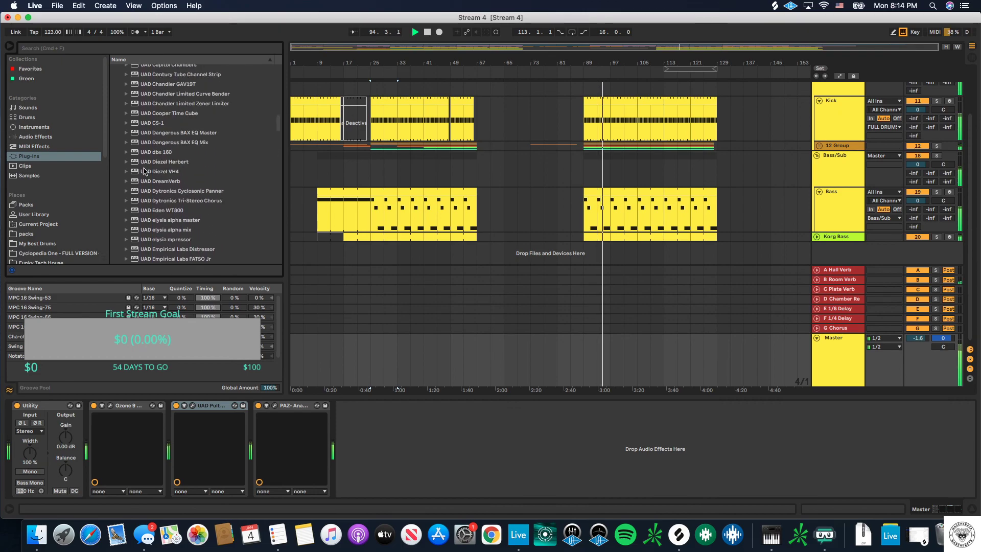
pyautogui.scroll(8, 146, 172)
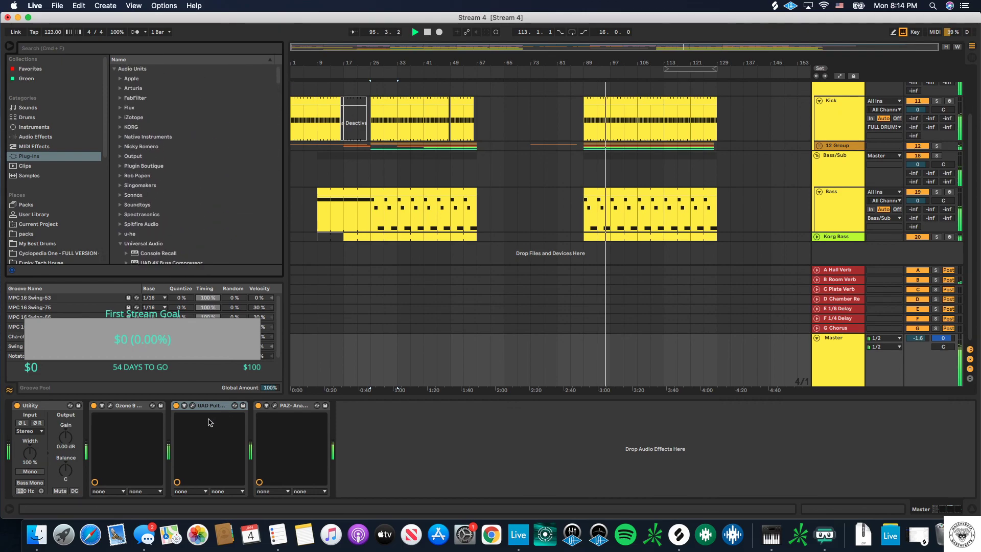
pyautogui.click(192, 405)
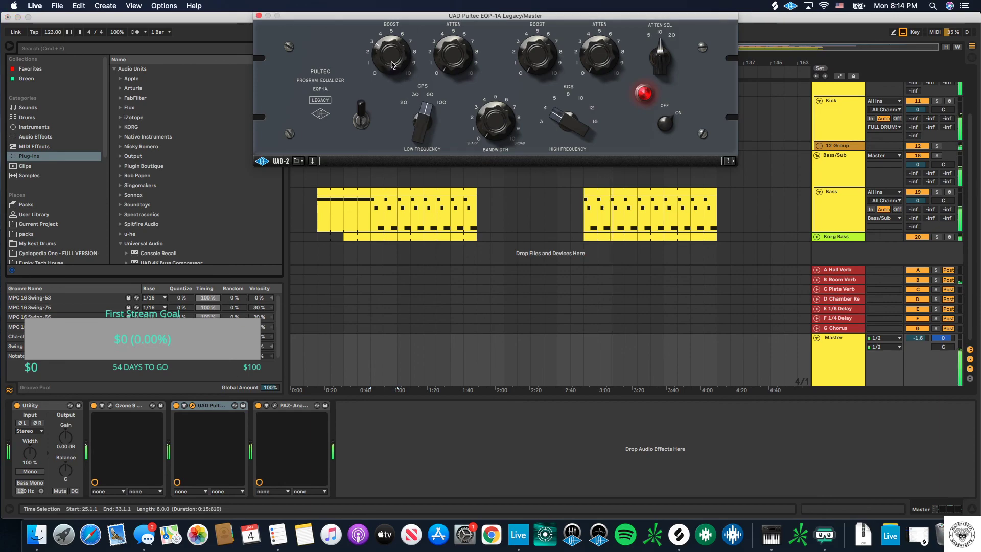
pyautogui.click(259, 16)
# Step: Add Ozone 9 Vintage Compressor to the end of the Master chain and open the PAZ Analyzer's display
pyautogui.scroll(-5, 163, 236)
pyautogui.scroll(4, 154, 232)
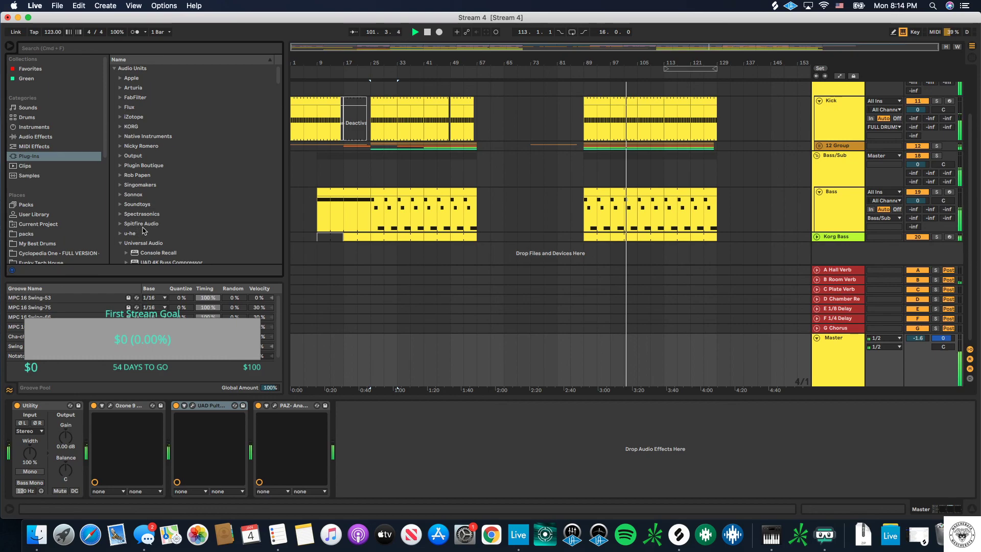
pyautogui.click(121, 117)
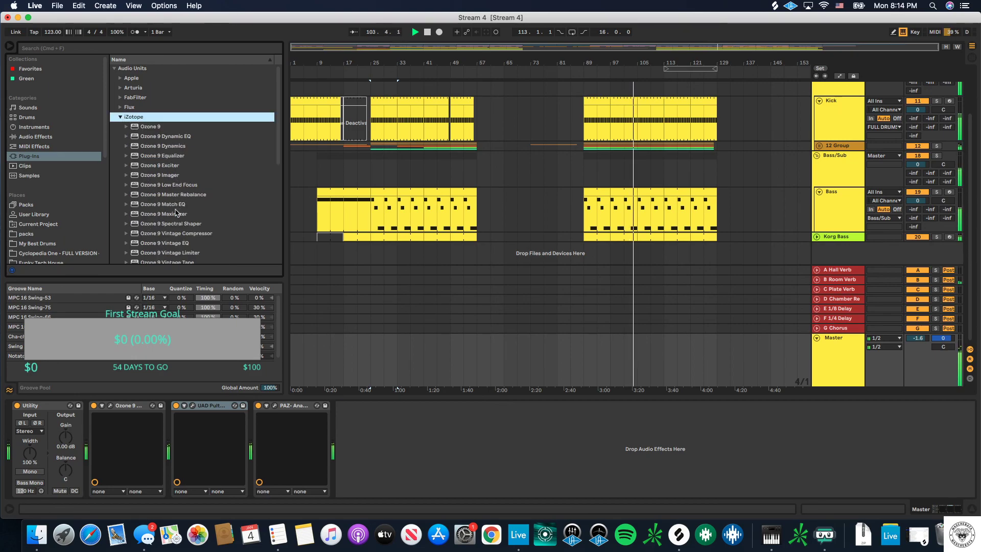
pyautogui.scroll(-3, 177, 212)
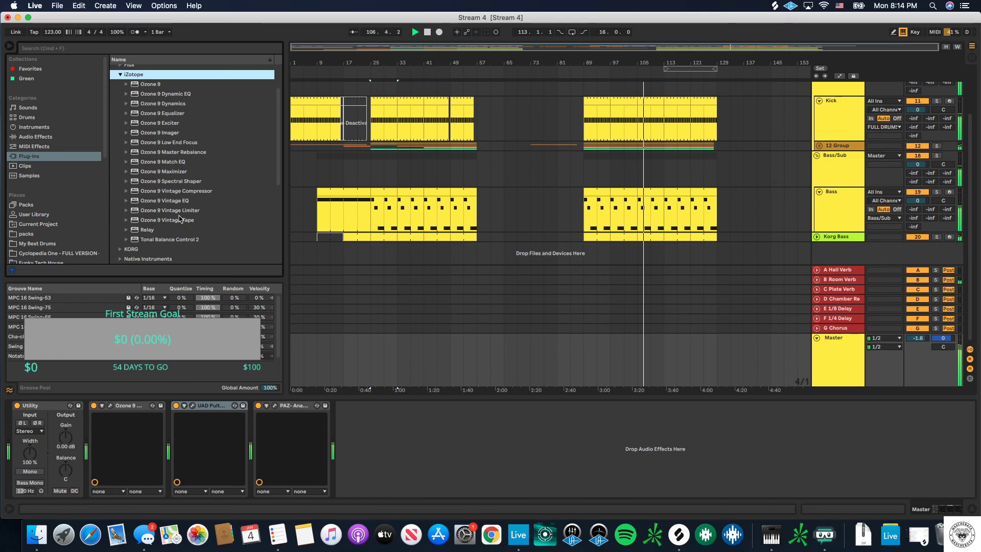
pyautogui.click(180, 192)
pyautogui.moveTo(296, 382); pyautogui.dragTo(354, 443)
pyautogui.moveTo(276, 413); pyautogui.dragTo(278, 413)
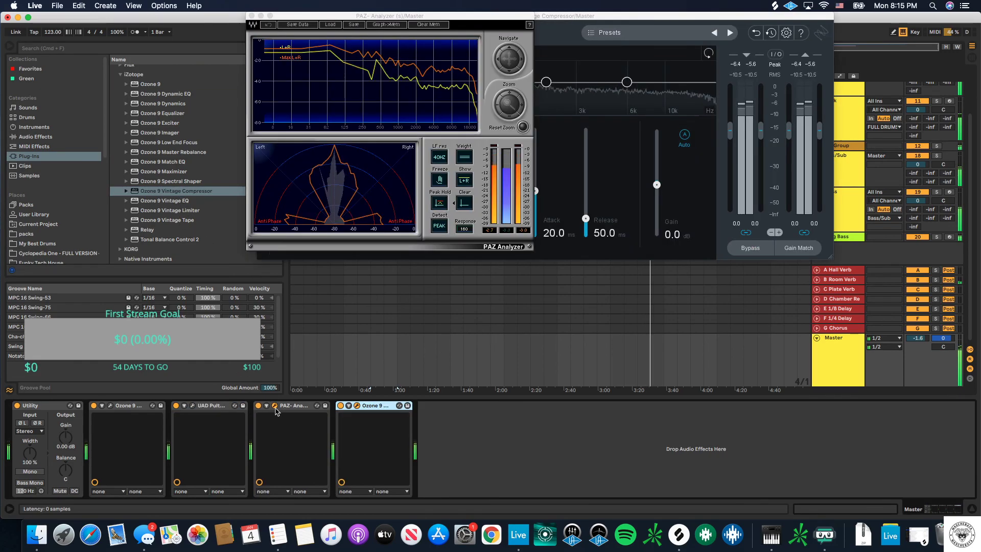
# Step: Duplicate the UAD Pultec EQP-1A Legacy on the Master, keeping the copy unfolded in the device chain
pyautogui.click(193, 406)
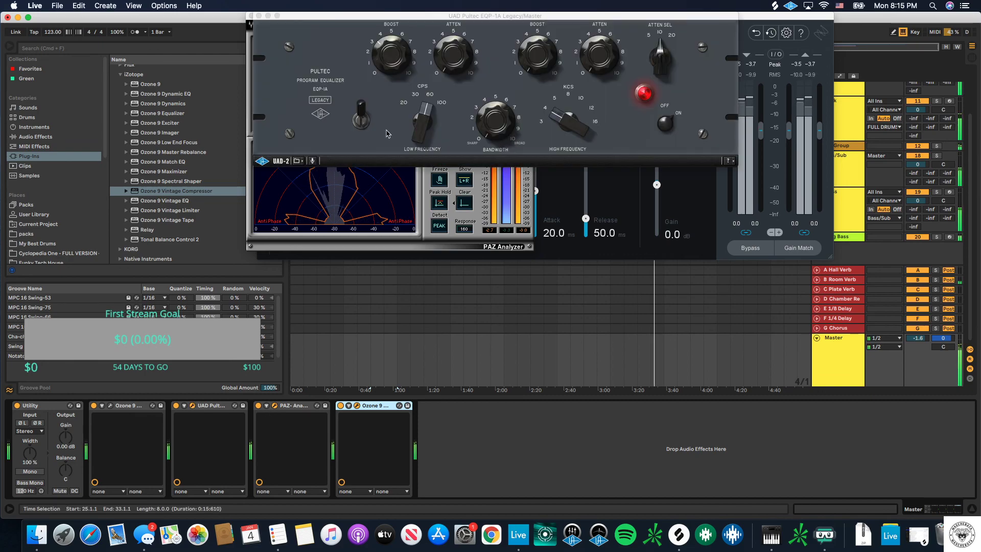
pyautogui.click(217, 408)
pyautogui.press('super+d')
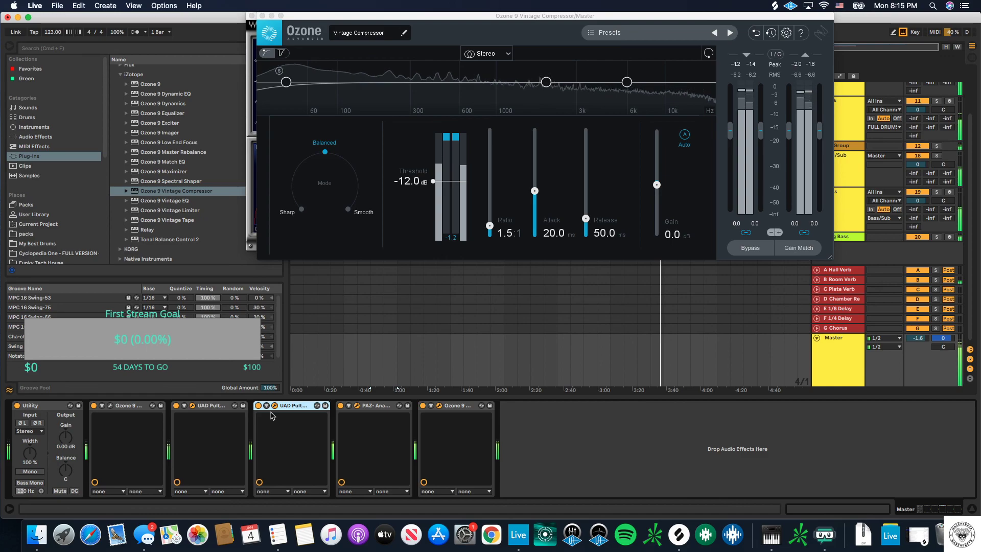
pyautogui.doubleClick(293, 406)
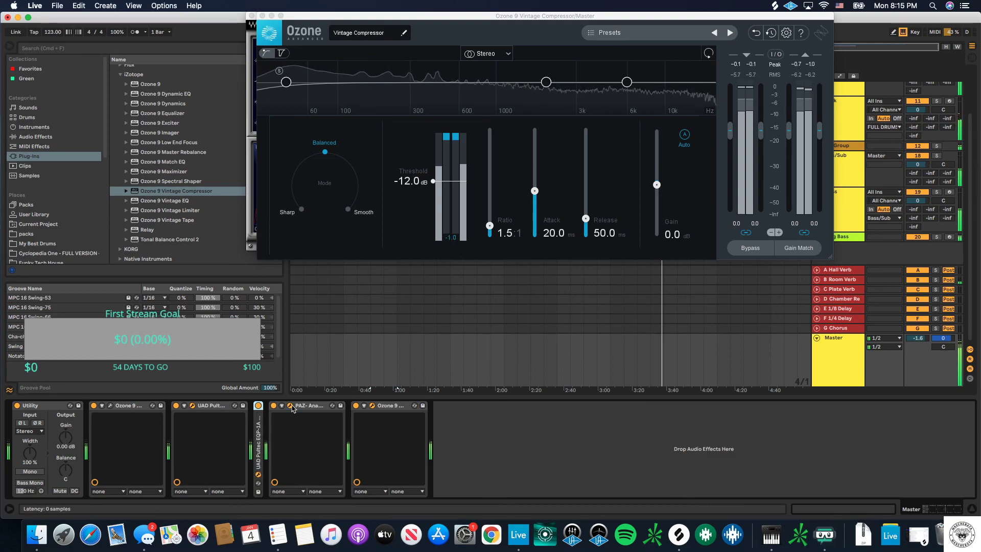
pyautogui.doubleClick(259, 426)
# Step: Arrange the PAZ Analyzer and duplicated Pultec windows apart, setting the duplicate's low frequency to 30 CPS
pyautogui.click(262, 15)
pyautogui.moveTo(337, 15); pyautogui.dragTo(150, 91)
pyautogui.moveTo(391, 17); pyautogui.dragTo(538, 82)
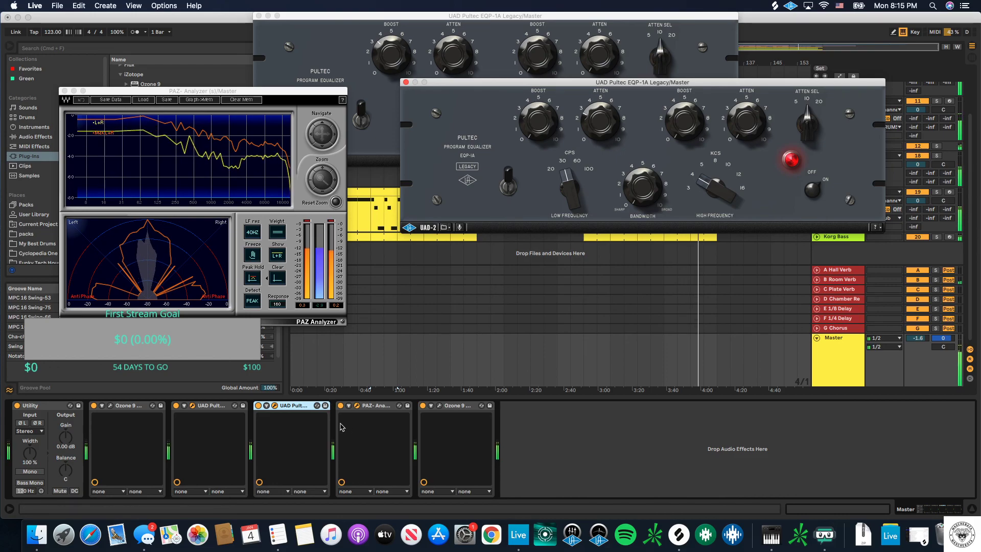
# Step: Reopen the duplicated Pultec EQ's window and move the device ahead of the original Pultec in the Master chain
pyautogui.click(274, 406)
pyautogui.click(276, 407)
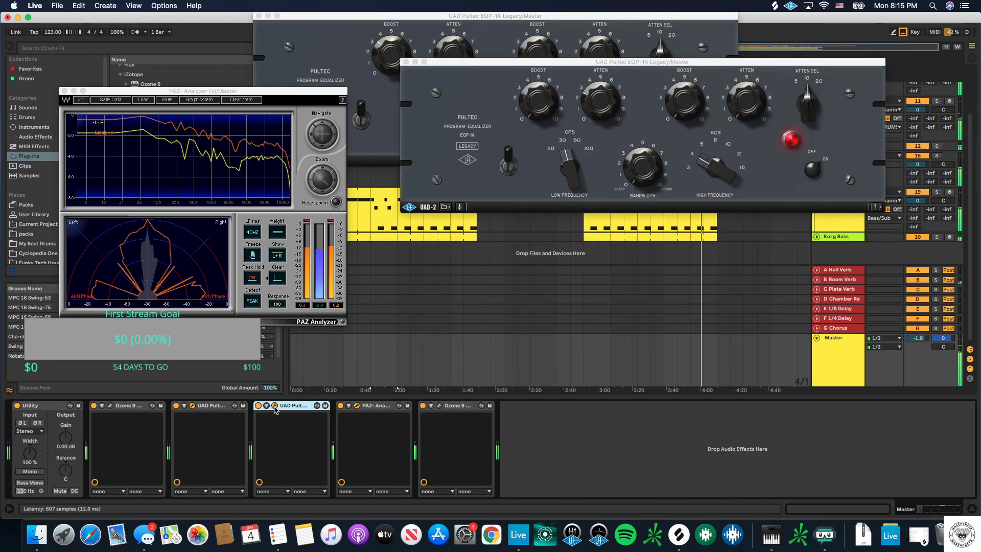
pyautogui.moveTo(310, 406); pyautogui.dragTo(183, 423)
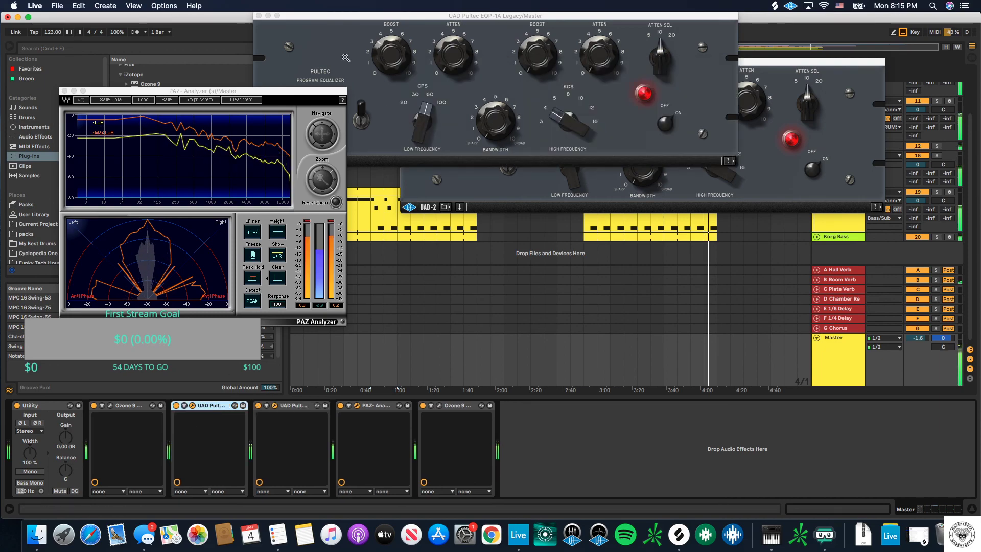
# Step: Close the original Pultec and PAZ Analyzer windows, and load the Clear and Tight preset in the Master's Ozone Vintage Compressor
pyautogui.click(259, 17)
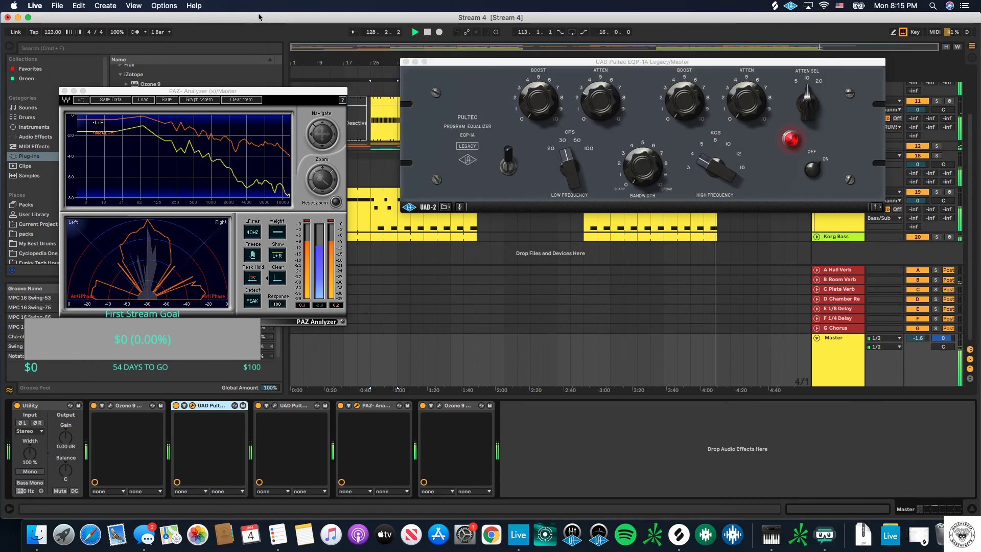
pyautogui.click(65, 91)
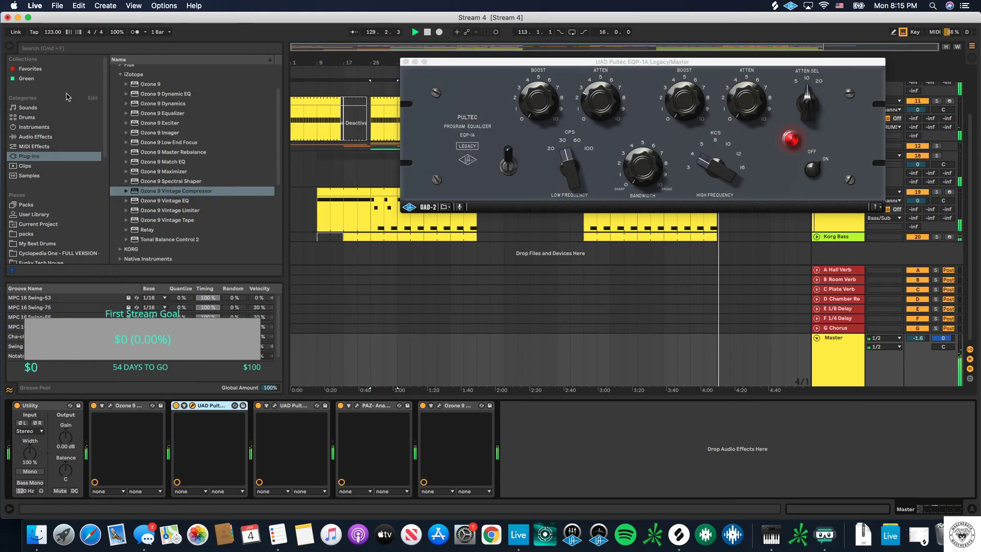
pyautogui.click(439, 405)
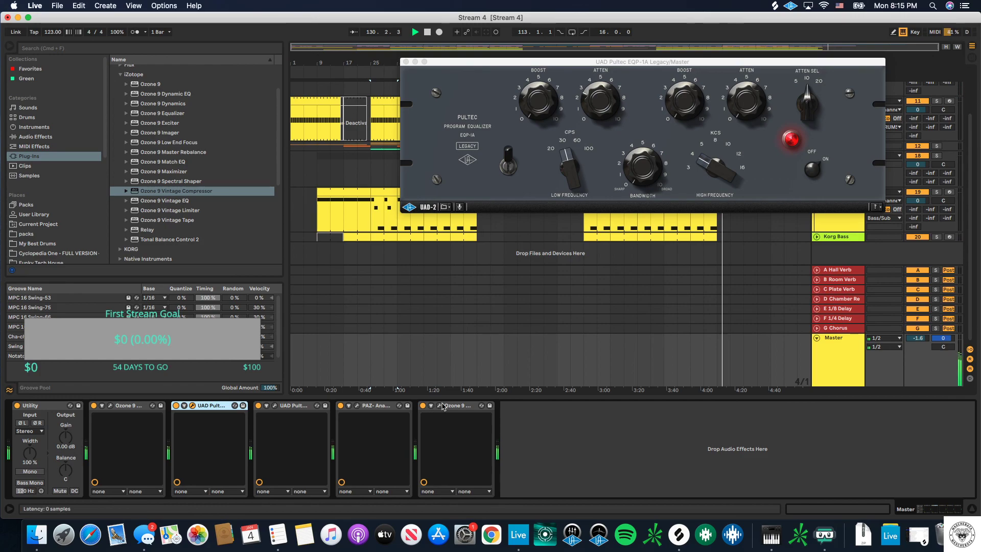
pyautogui.click(730, 33)
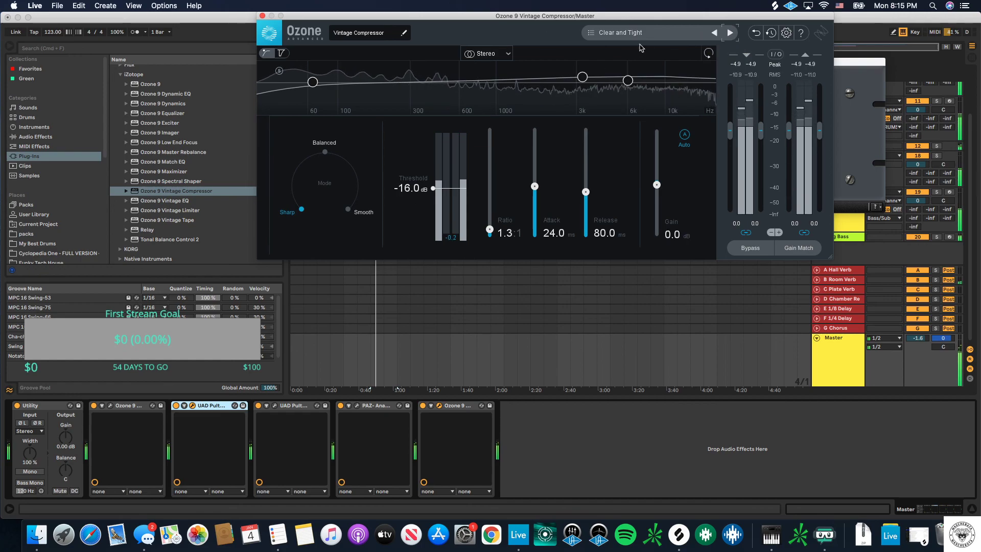
pyautogui.click(262, 16)
# Step: Add Ozone 9 Vintage Limiter to the end of the Master chain and close the open plug-in windows
pyautogui.click(188, 211)
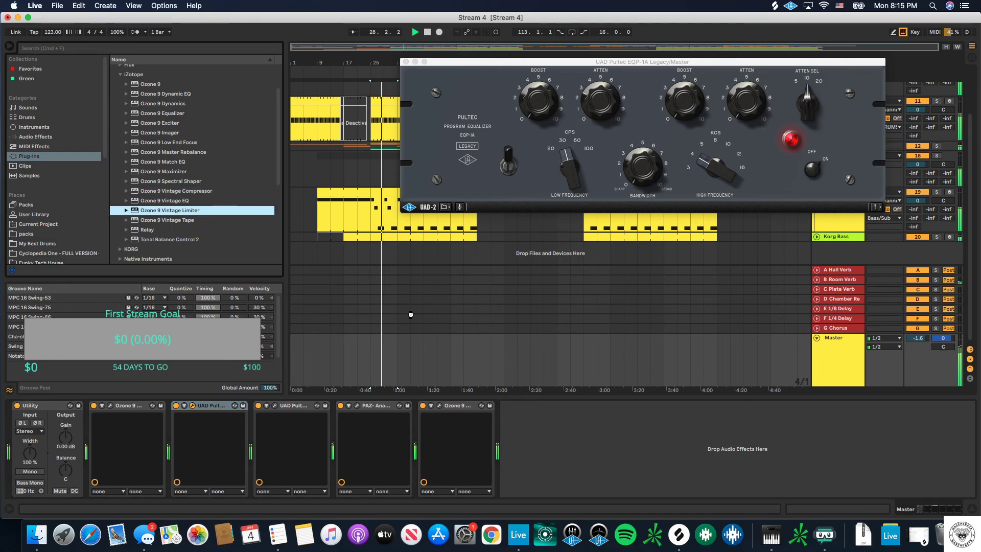
pyautogui.press('Return')
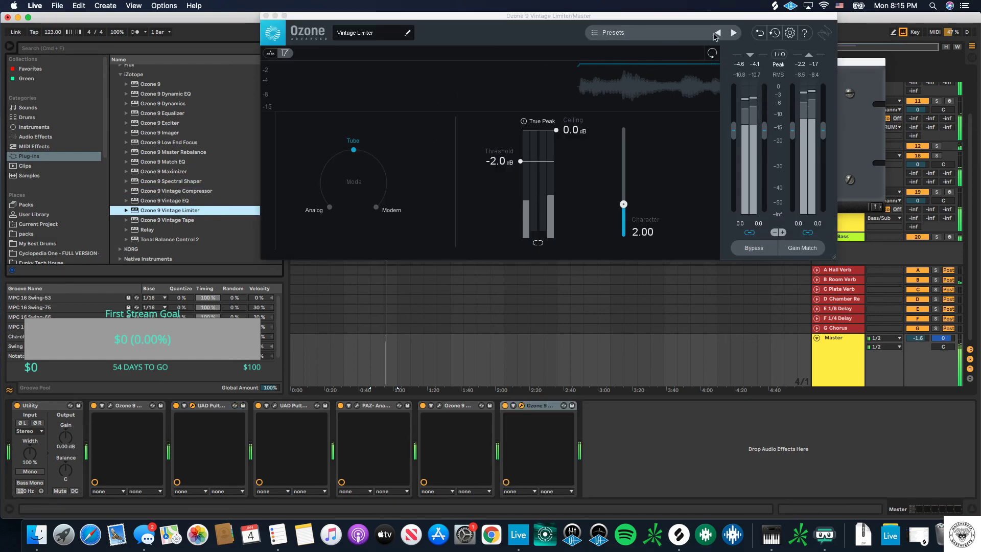
pyautogui.click(265, 17)
pyautogui.click(405, 62)
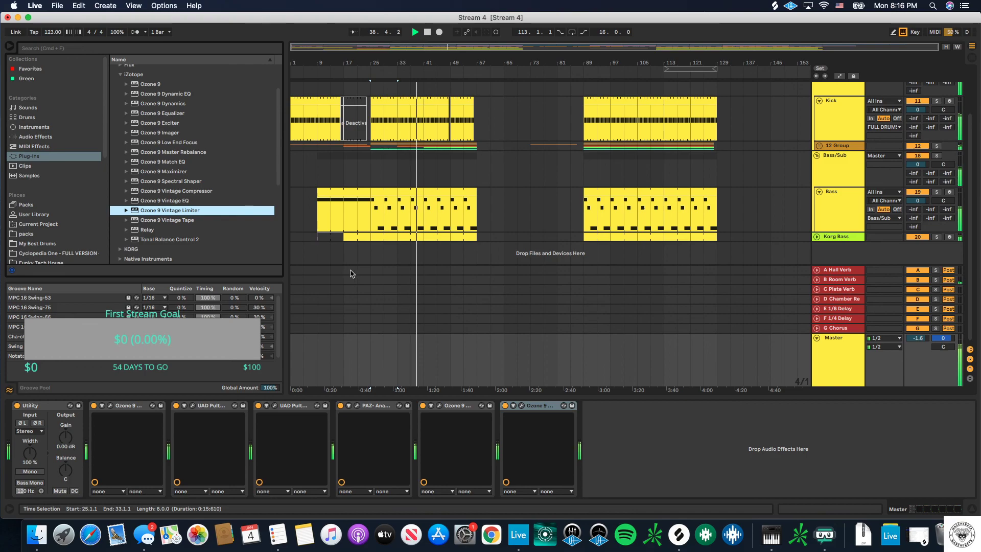
# Step: Add FabFilter Pro-Q 3 to the Bass/Sub group, placing it ahead of the Kick SC compressor
pyautogui.scroll(1, 351, 274)
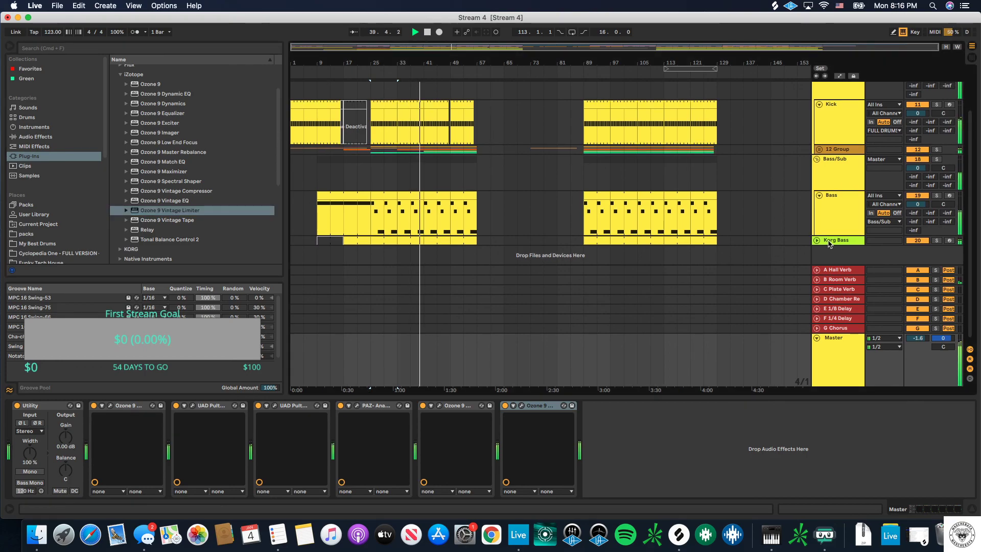
pyautogui.click(834, 224)
pyautogui.click(837, 180)
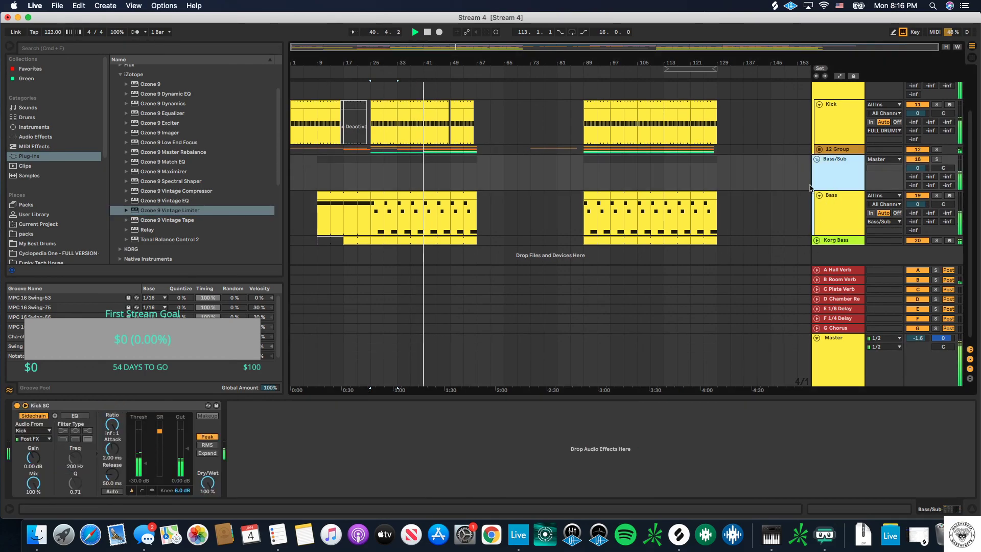
pyautogui.doubleClick(818, 182)
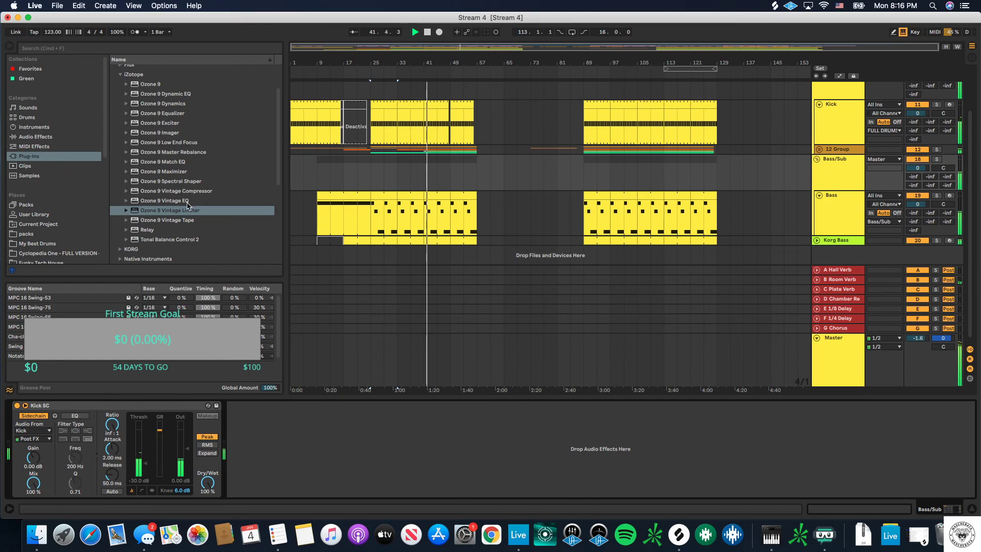
pyautogui.scroll(4, 179, 194)
pyautogui.click(127, 98)
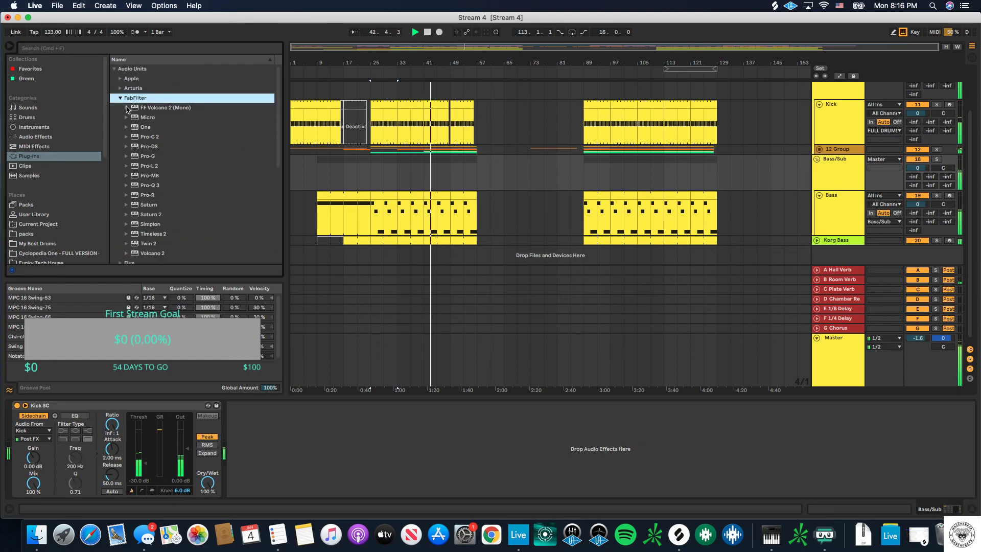
pyautogui.click(152, 185)
pyautogui.moveTo(283, 413); pyautogui.dragTo(283, 413)
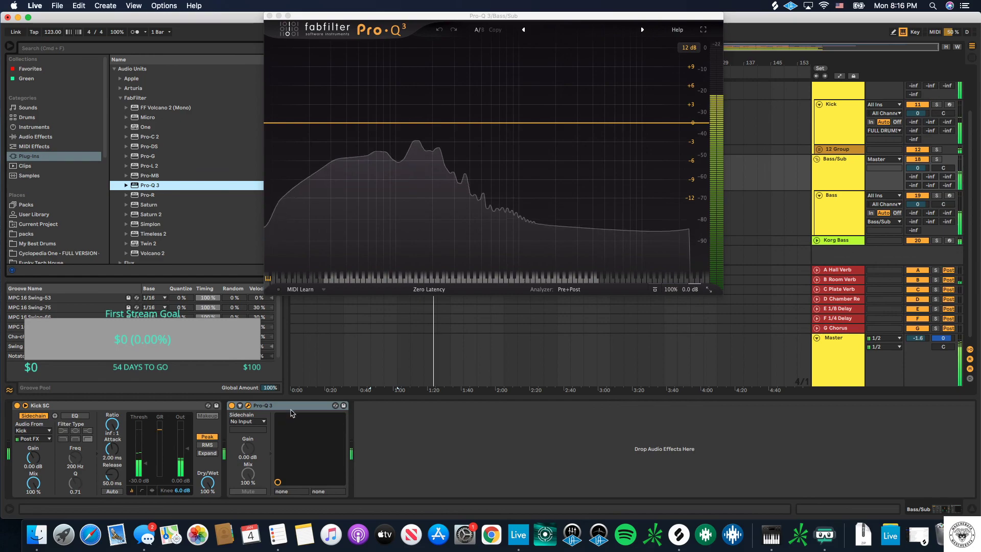
# Step: Create a low cut at about 28 Hz with a 24 dB/oct slope in the Bass/Sub group's Pro-Q 3
pyautogui.click(281, 124)
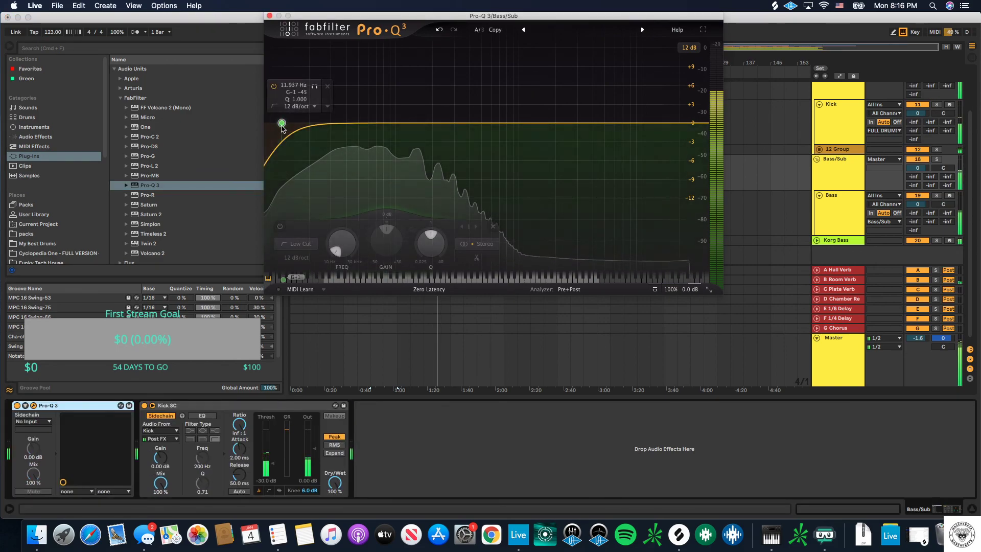
pyautogui.moveTo(282, 123); pyautogui.dragTo(307, 122)
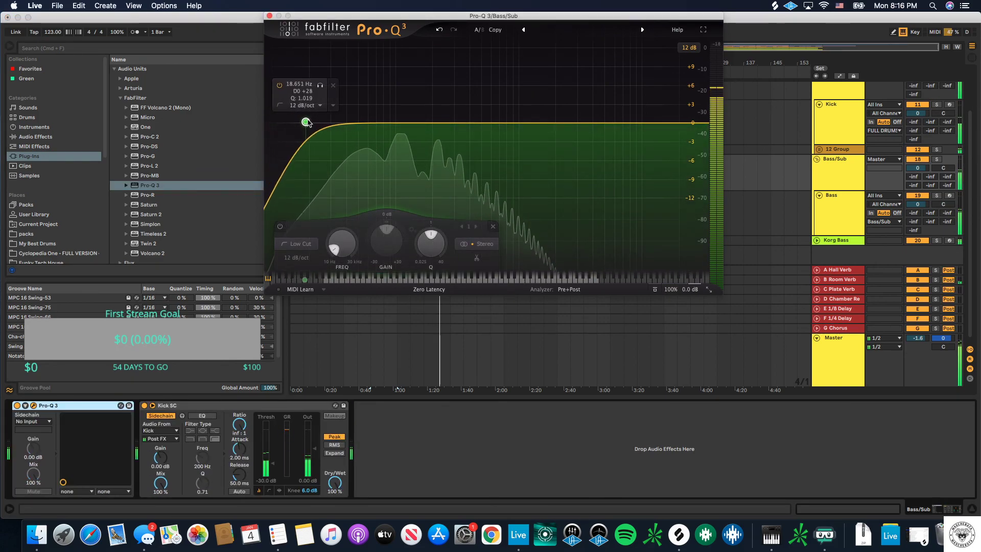
pyautogui.click(302, 245)
pyautogui.click(297, 258)
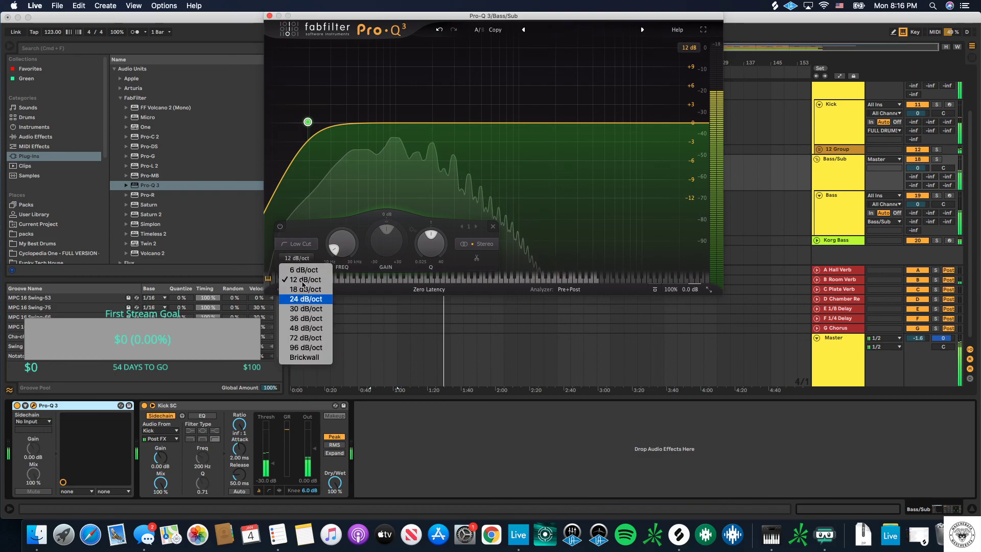
pyautogui.click(299, 303)
pyautogui.moveTo(309, 123); pyautogui.dragTo(328, 124)
# Step: Add a second, Side-only low cut at about 290 Hz in the Bass/Sub Pro-Q 3, audition the band and close the EQ
pyautogui.click(361, 123)
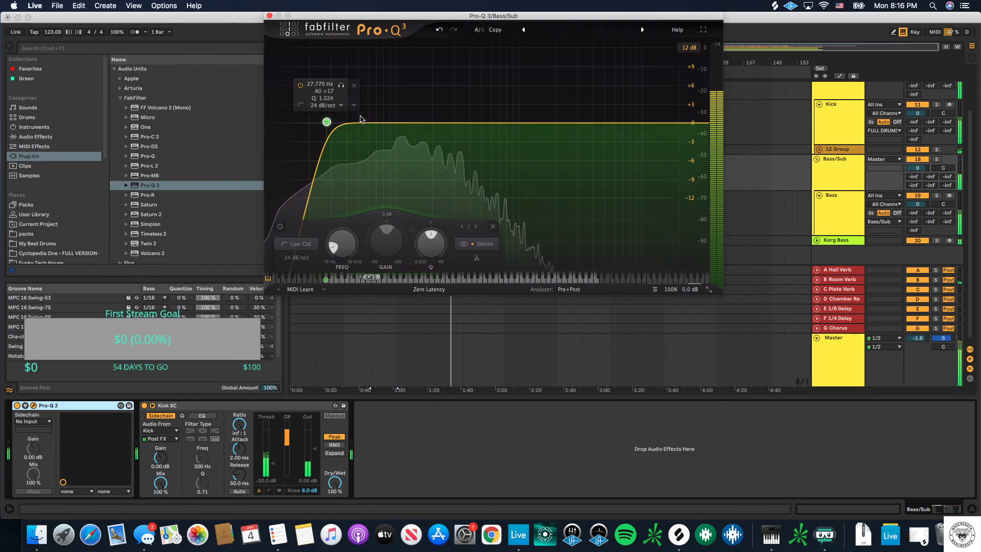
pyautogui.click(473, 244)
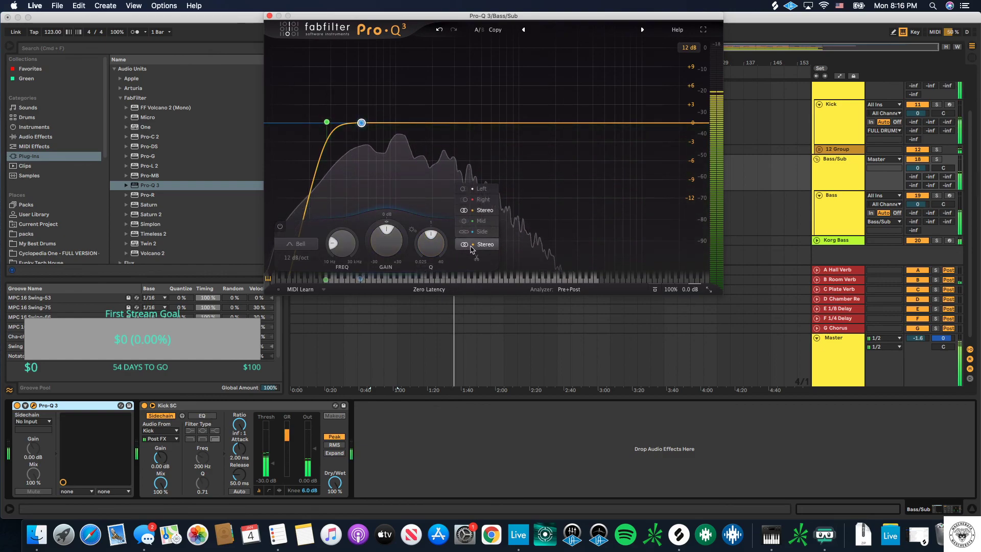
pyautogui.click(474, 232)
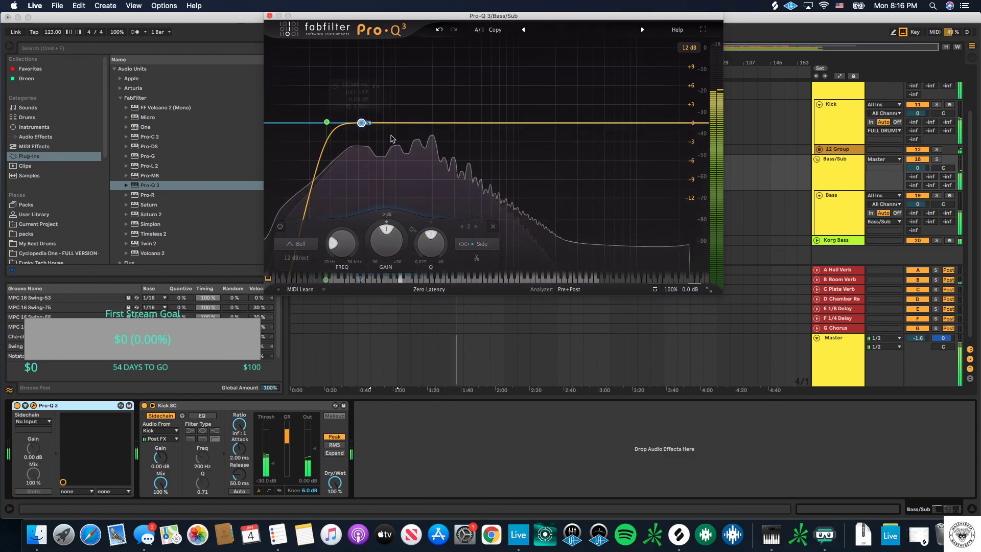
pyautogui.click(299, 244)
pyautogui.click(298, 167)
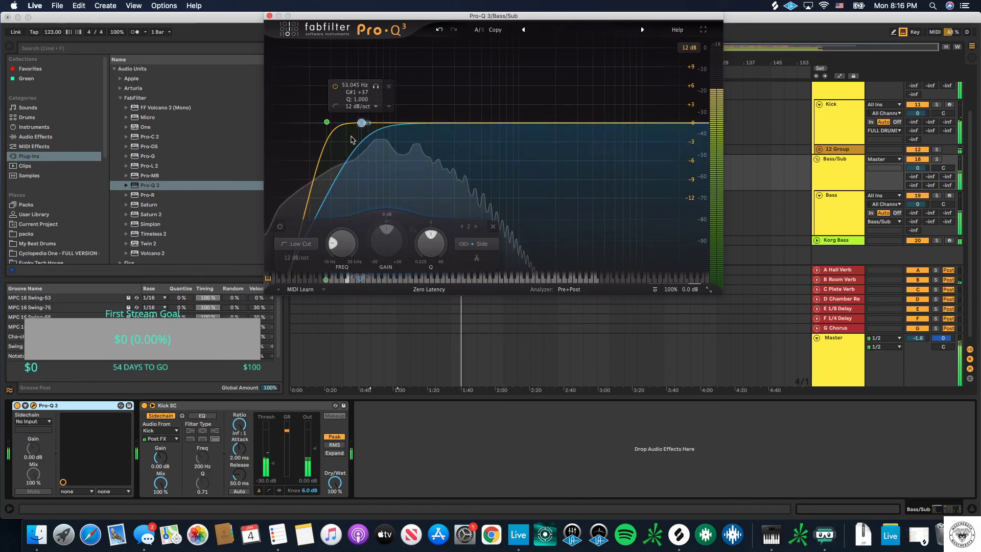
pyautogui.moveTo(361, 123); pyautogui.dragTo(452, 124)
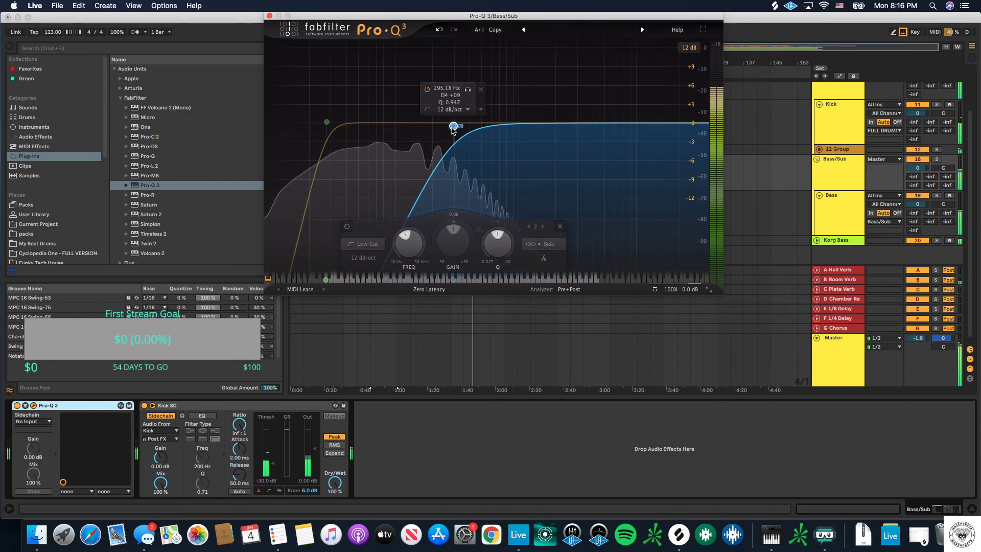
pyautogui.click(467, 90)
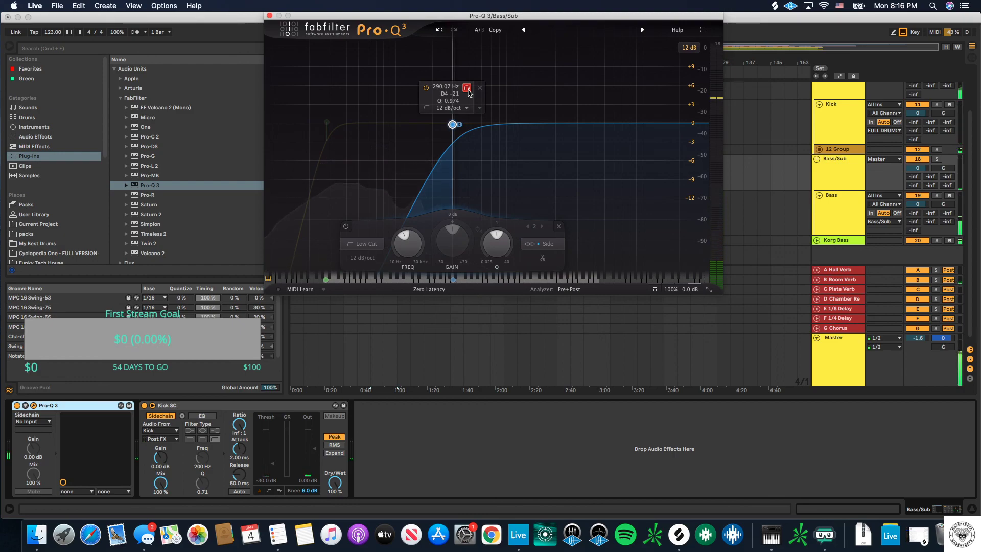
pyautogui.click(269, 16)
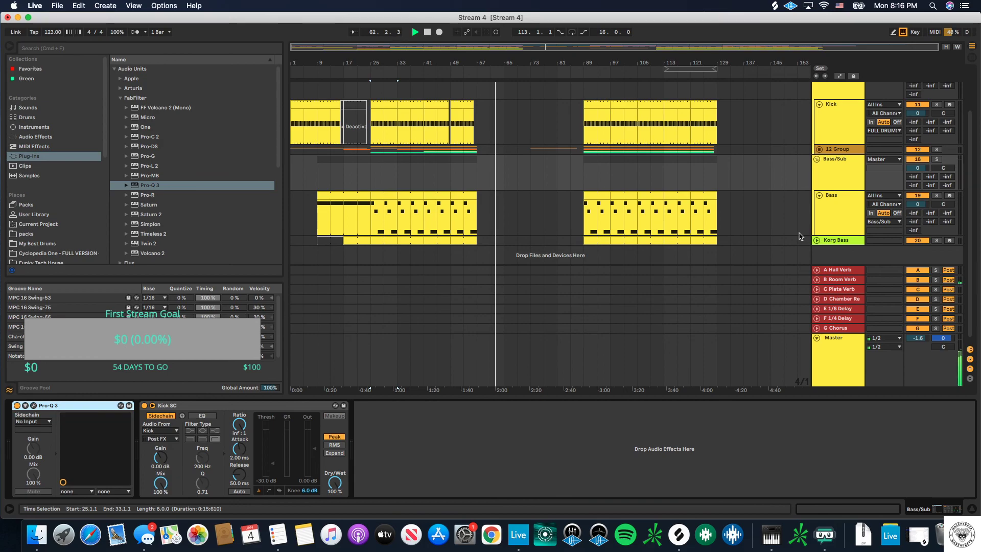
# Step: Unfold the 2-Group to review its tracks and the Hook track's device chain, then fold the group again
pyautogui.scroll(3, 812, 153)
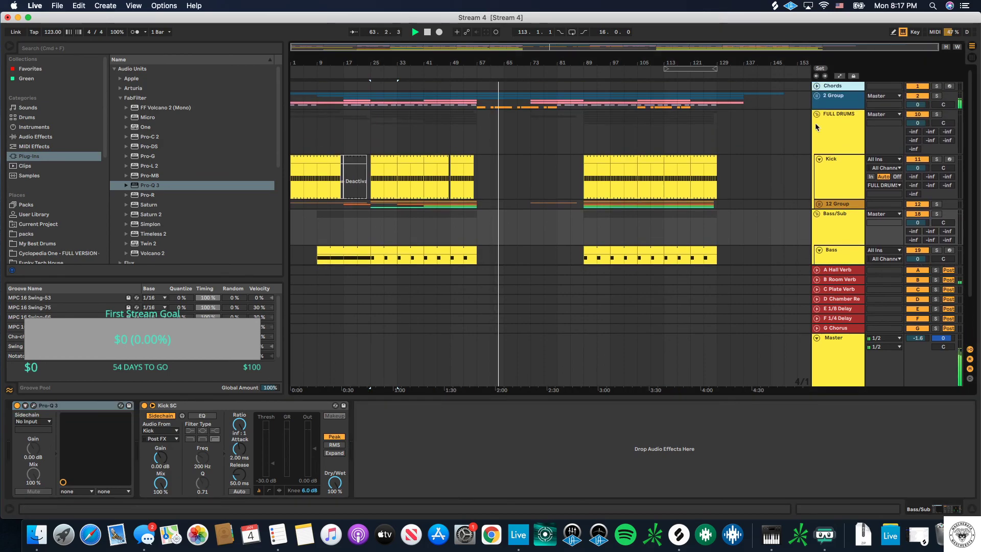
pyautogui.click(816, 96)
pyautogui.scroll(-10, 815, 134)
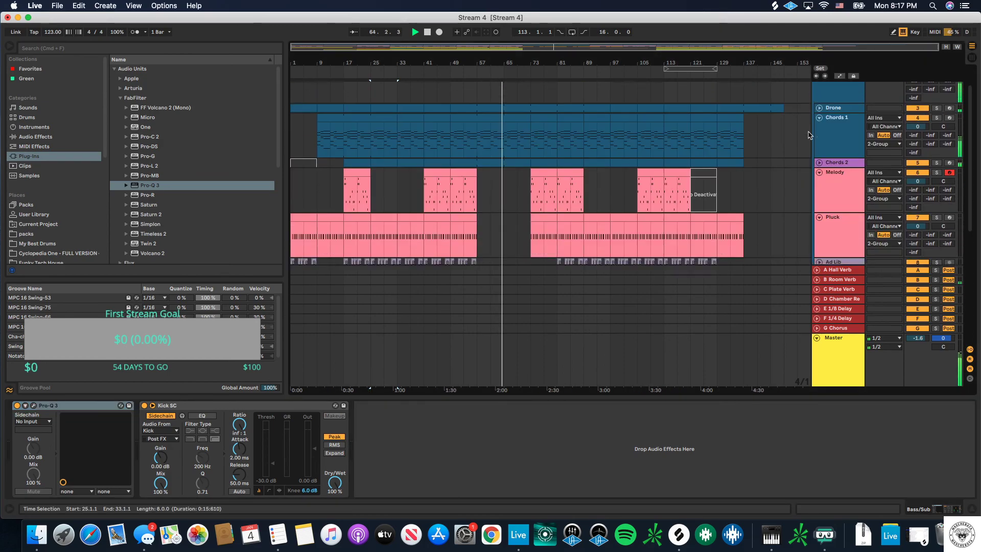
pyautogui.scroll(3, 816, 134)
pyautogui.click(840, 153)
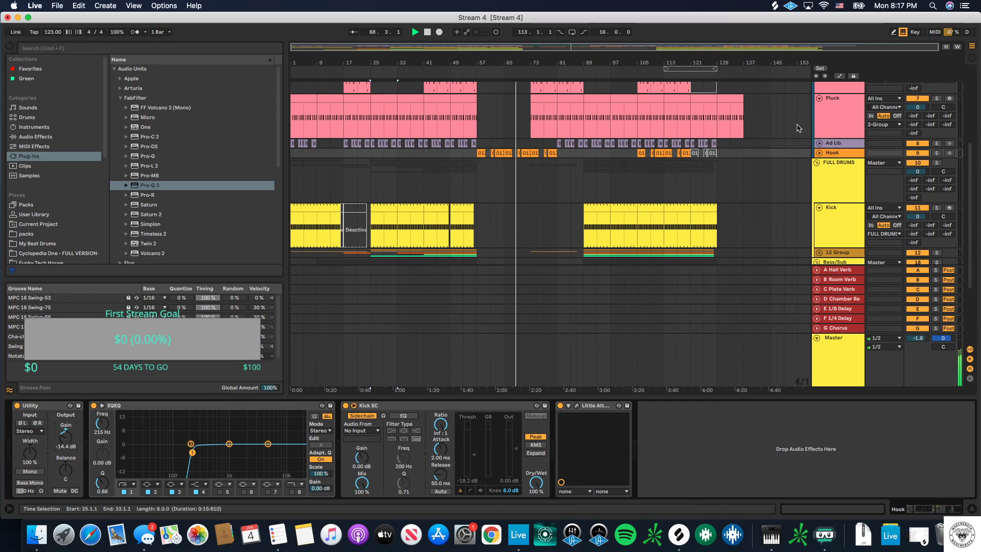
pyautogui.scroll(1, 838, 156)
pyautogui.scroll(6, 838, 156)
pyautogui.click(817, 96)
pyautogui.scroll(-1, 662, 189)
pyautogui.scroll(-2, 660, 189)
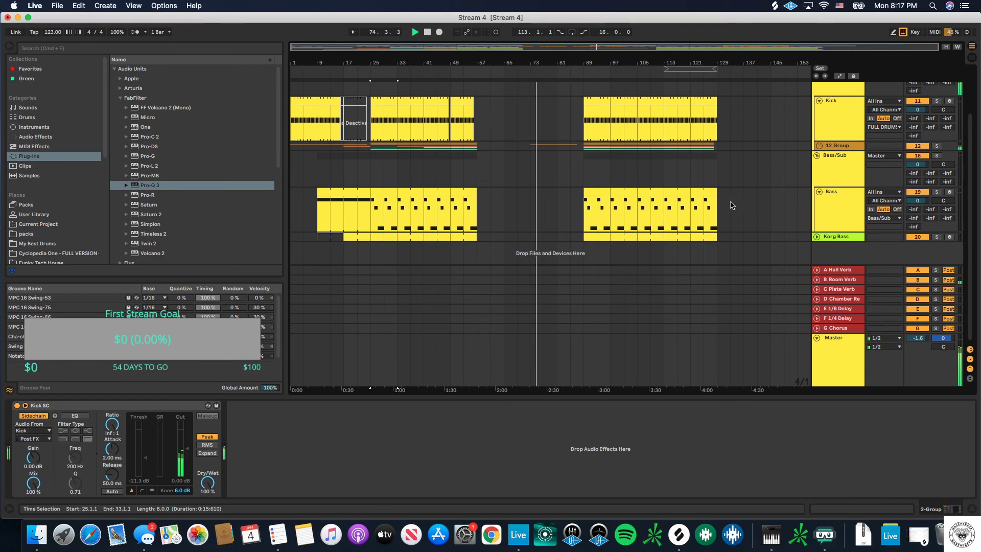
# Step: Reopen both UAD Pultec EQP-1A windows on the Master to review their settings, and close them
pyautogui.click(844, 351)
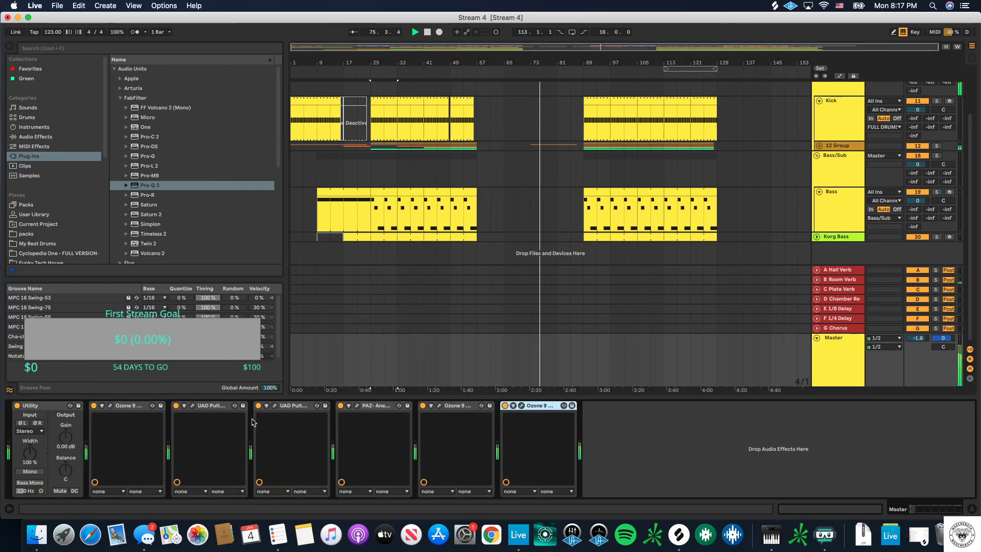
pyautogui.click(275, 405)
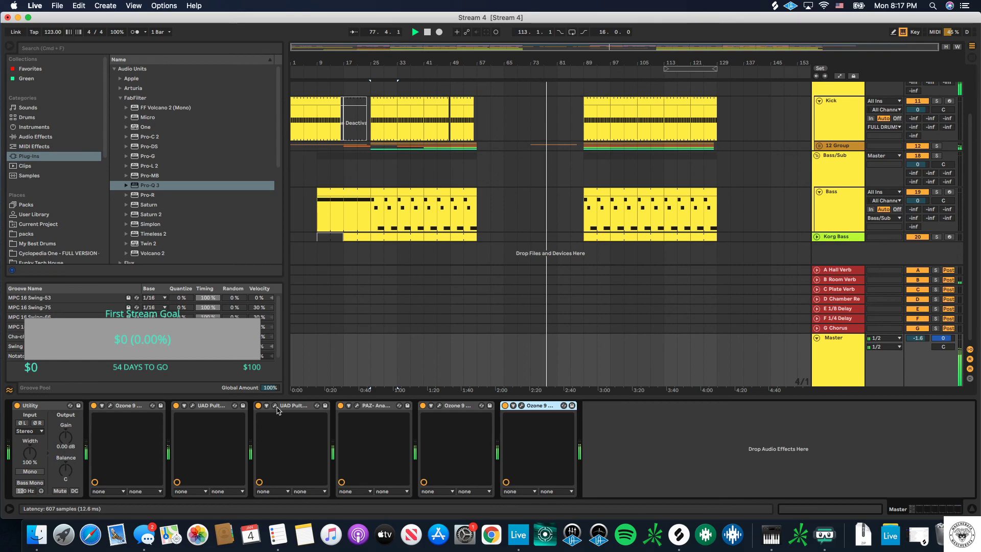
pyautogui.moveTo(391, 67); pyautogui.dragTo(389, 82)
pyautogui.click(192, 405)
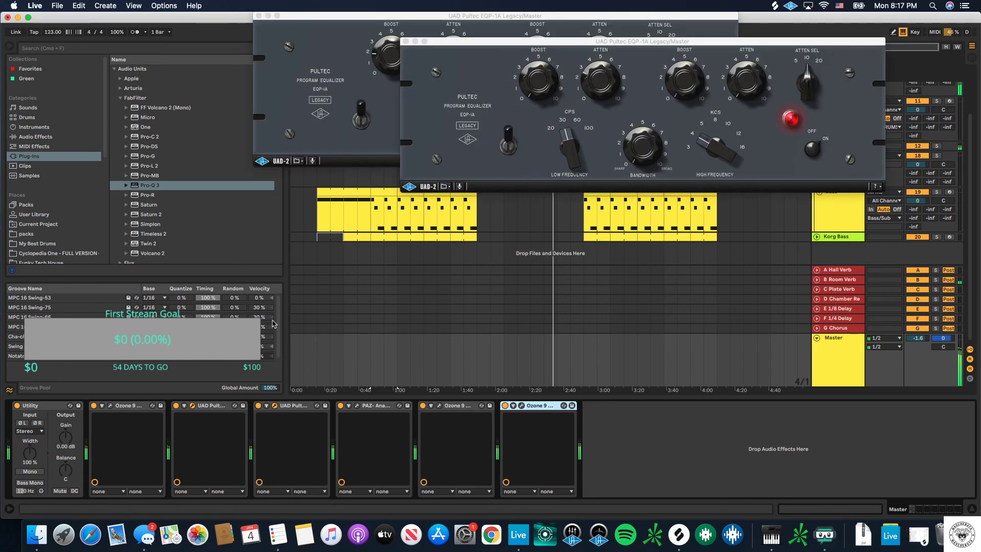
pyautogui.click(545, 94)
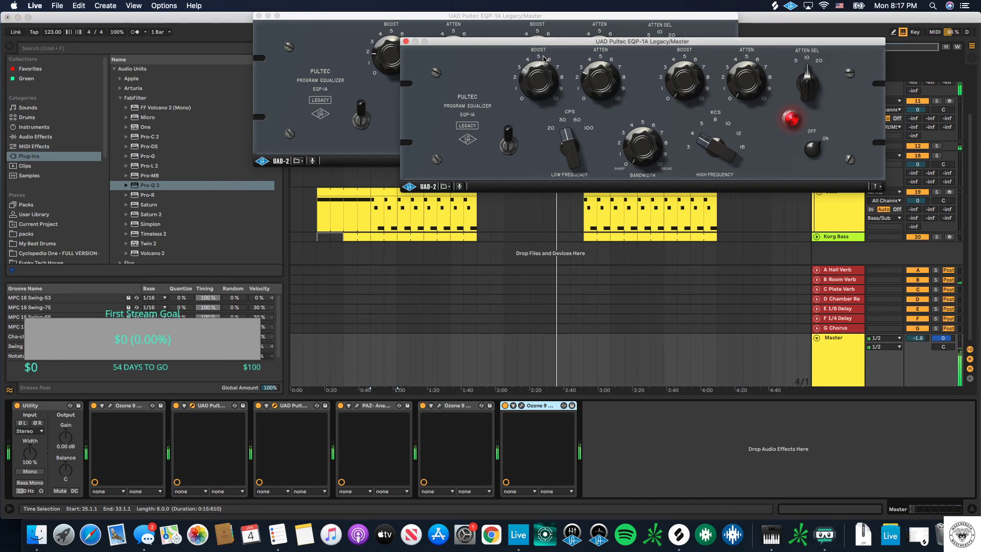
pyautogui.click(406, 41)
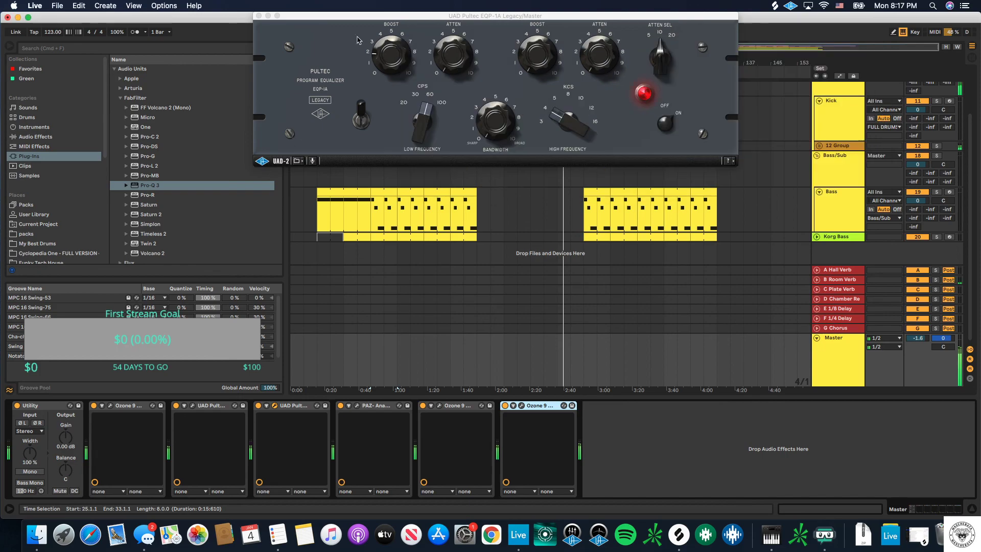
pyautogui.click(259, 15)
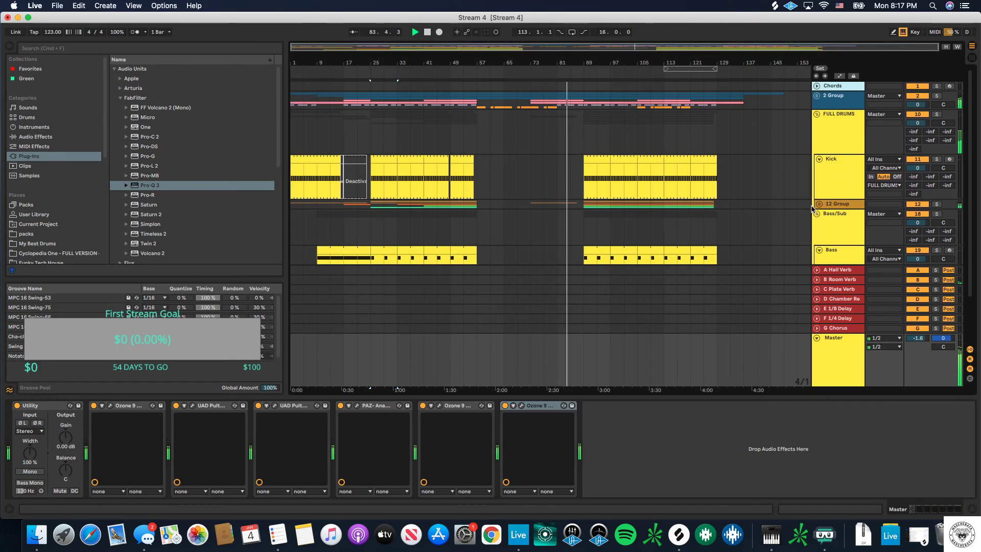
# Step: Unfold the 2-Group and inspect the device chains on the Melody and Pluck tracks
pyautogui.scroll(5, 799, 138)
pyautogui.click(837, 148)
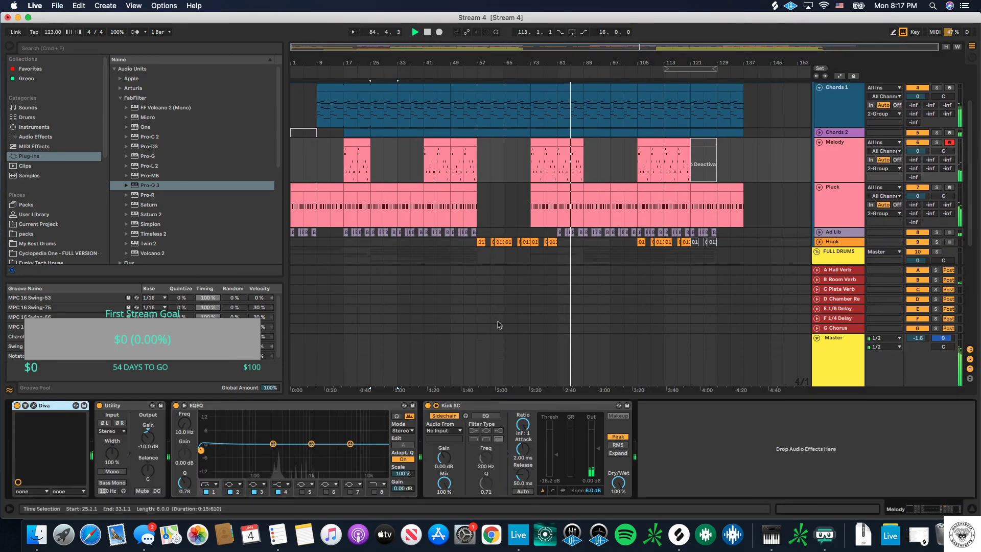
pyautogui.click(33, 405)
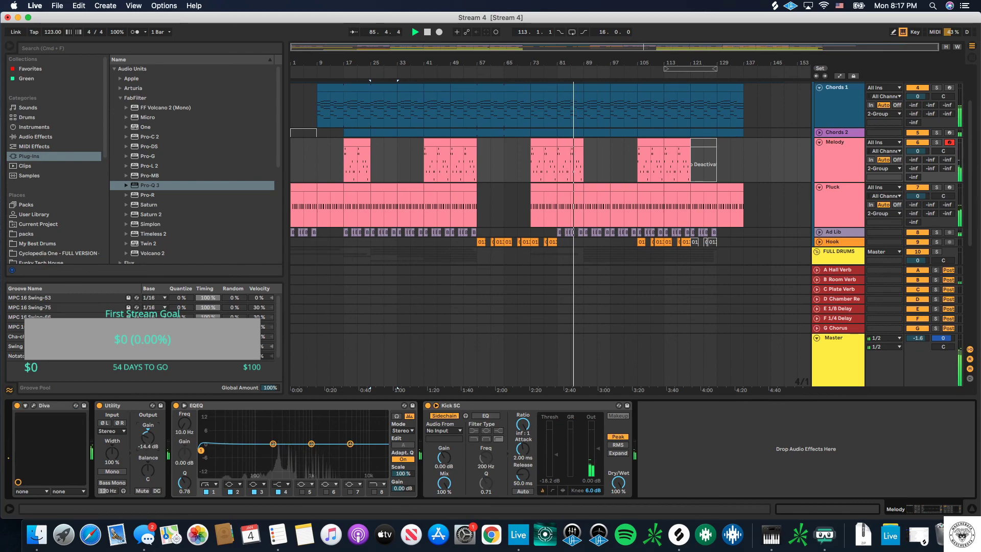
pyautogui.click(823, 196)
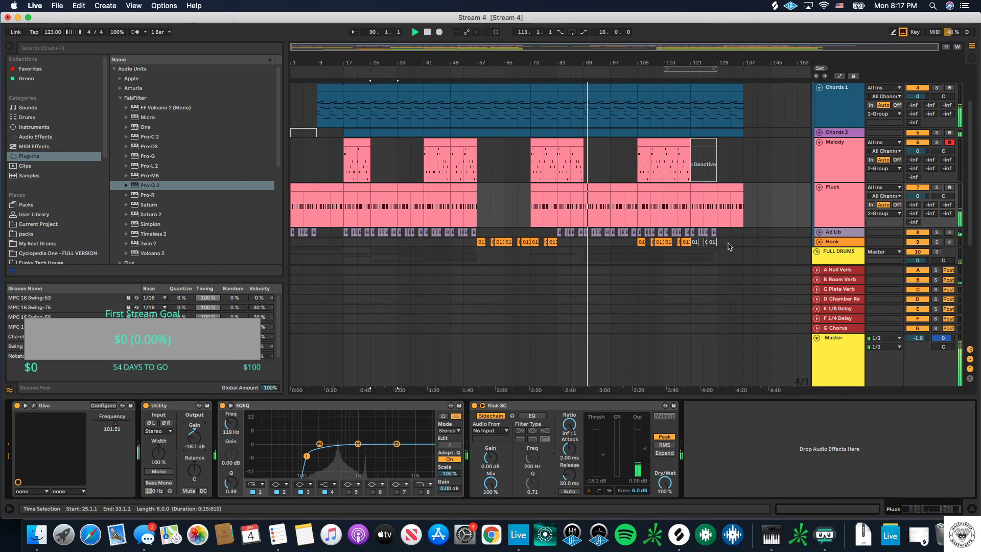
# Step: Bring up the Kick track's device chain, then unfold the Bass track and examine its devices
pyautogui.scroll(-5, 733, 245)
pyautogui.click(837, 173)
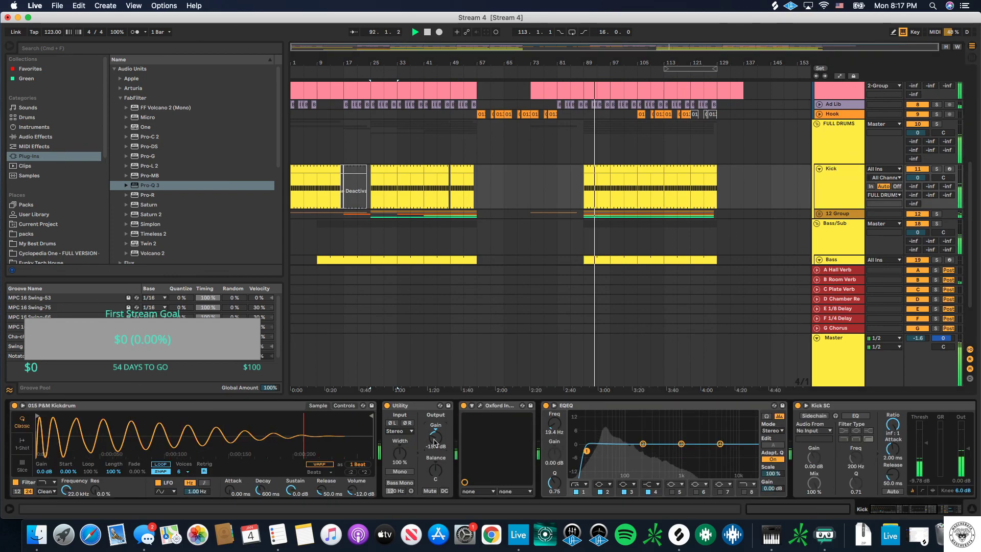
pyautogui.click(819, 260)
pyautogui.scroll(-4, 631, 235)
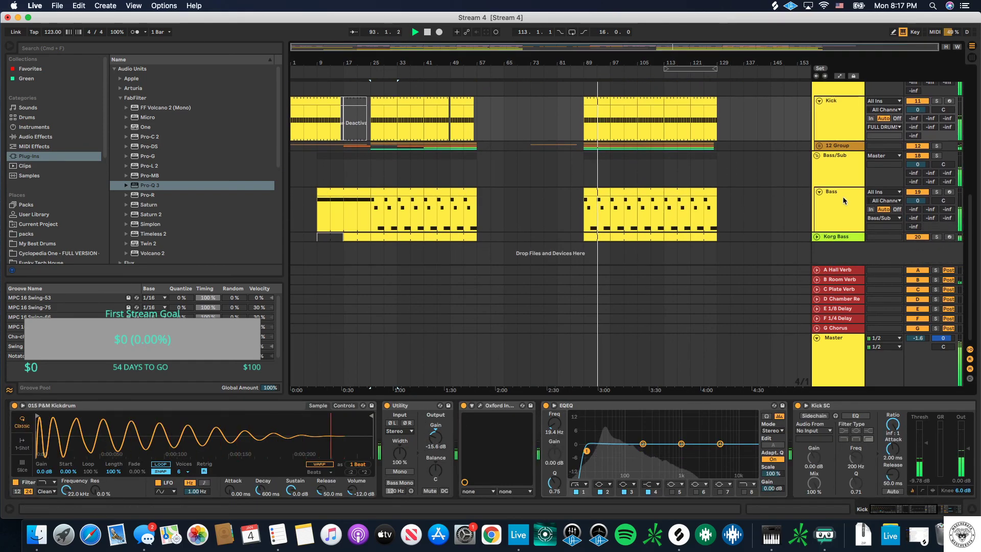
pyautogui.click(630, 235)
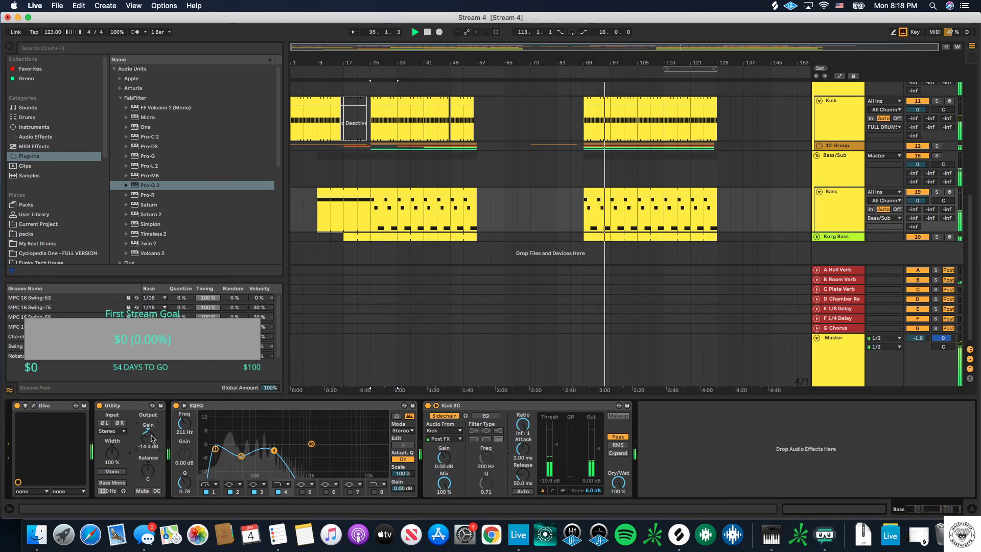
# Step: On the Korg Bass track, raise the Utility gain to -8.89 dB and lower the EQ's low cut to 37.5 Hz
pyautogui.click(838, 238)
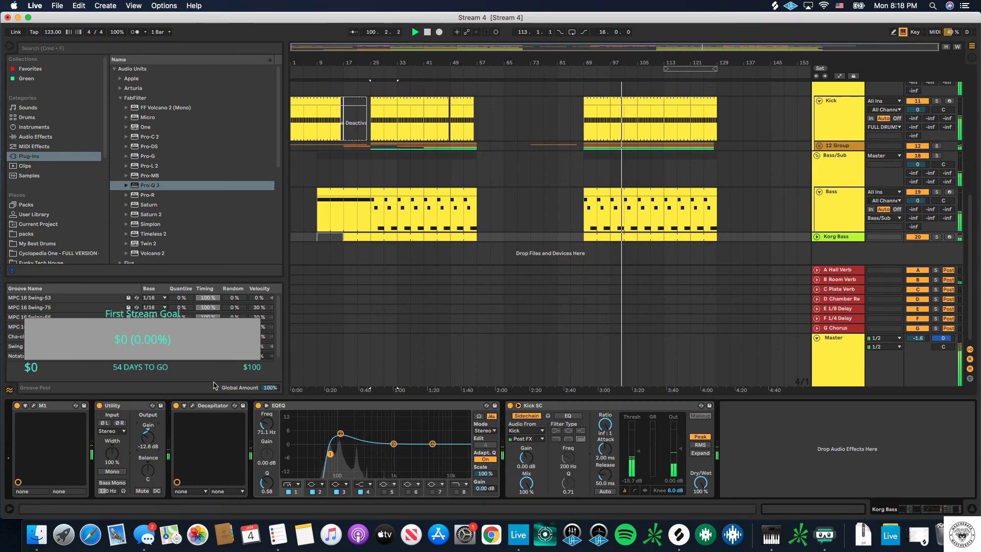
pyautogui.moveTo(147, 437); pyautogui.dragTo(147, 431)
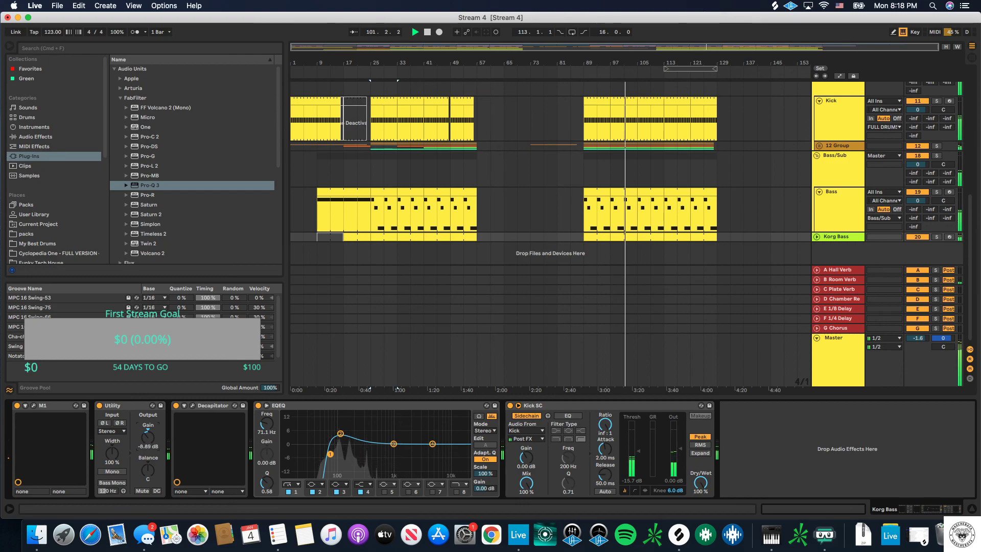
pyautogui.moveTo(330, 454); pyautogui.dragTo(321, 454)
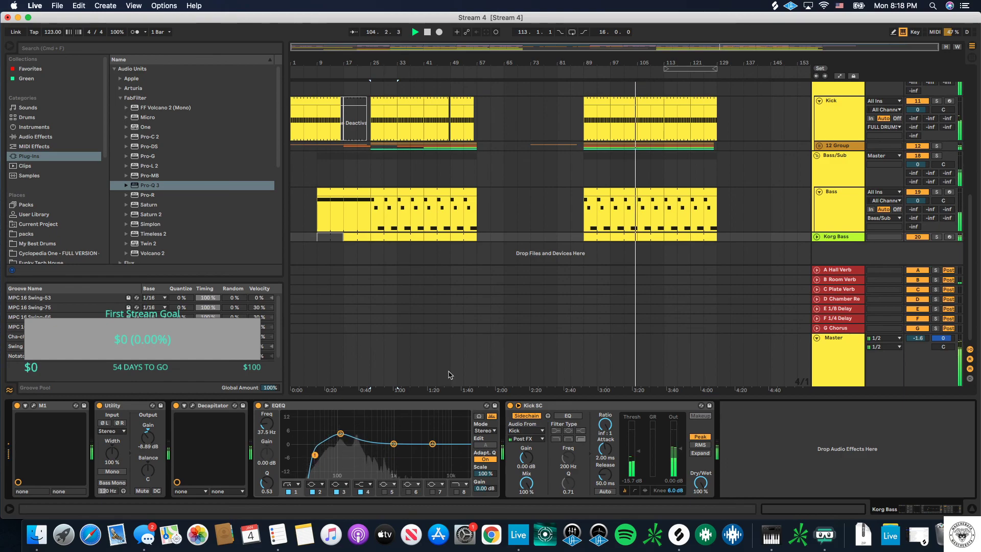
# Step: In the Bass track's EQ, soften the second band's cut and move the lowest band to about 18 Hz
pyautogui.click(819, 206)
pyautogui.moveTo(241, 457); pyautogui.dragTo(213, 449)
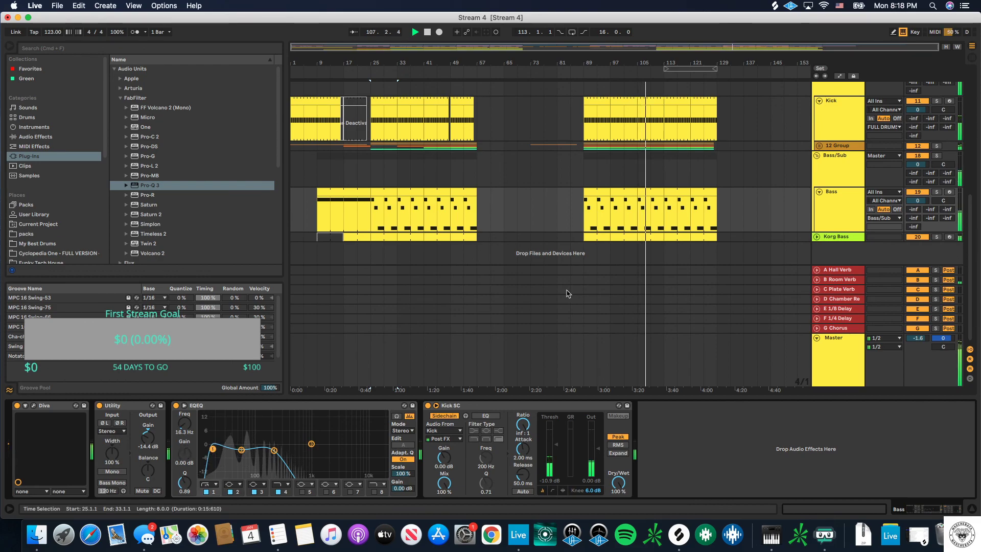
pyautogui.click(936, 192)
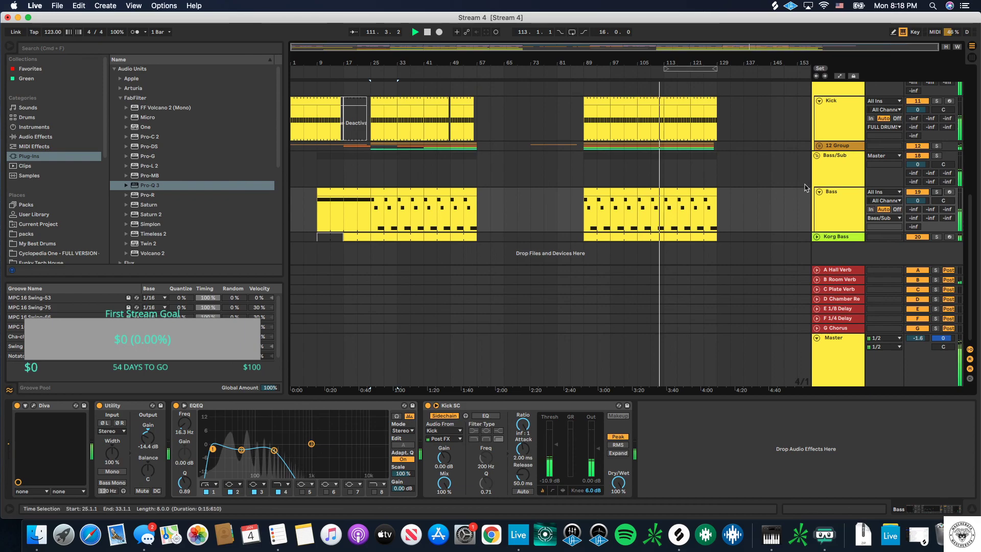
# Step: Unfold the 12 Group and set the Utility gain to -20.2 dB on Hi Hat and -21.5 dB on Shaker
pyautogui.click(819, 146)
pyautogui.scroll(-5, 821, 147)
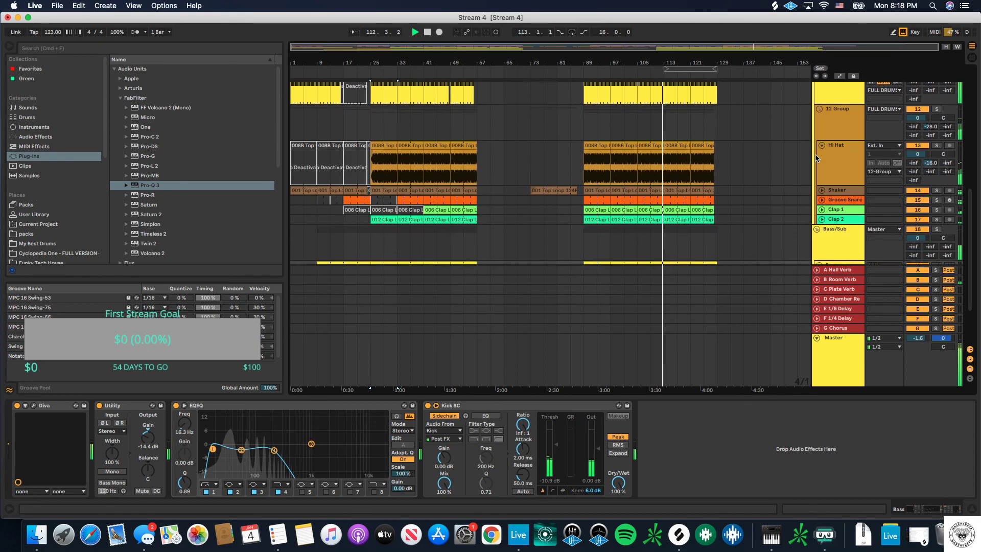
pyautogui.scroll(2, 823, 148)
pyautogui.click(824, 149)
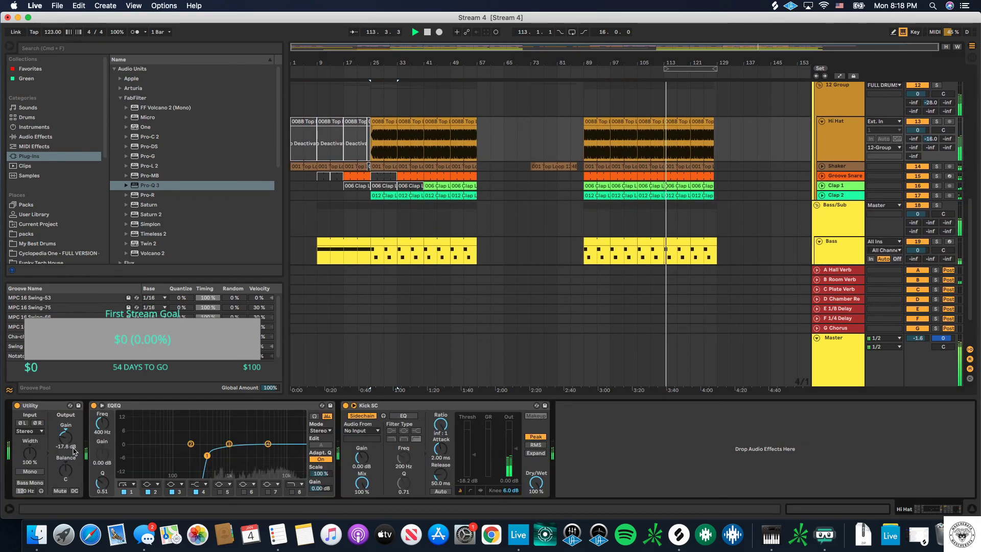
pyautogui.moveTo(65, 435); pyautogui.dragTo(64, 438)
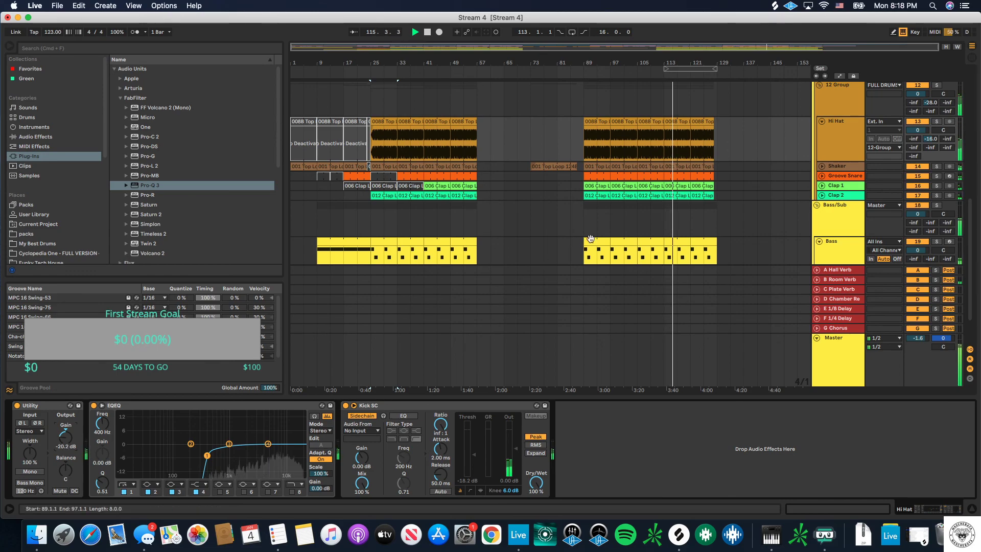
pyautogui.click(837, 166)
pyautogui.moveTo(63, 437); pyautogui.dragTo(64, 439)
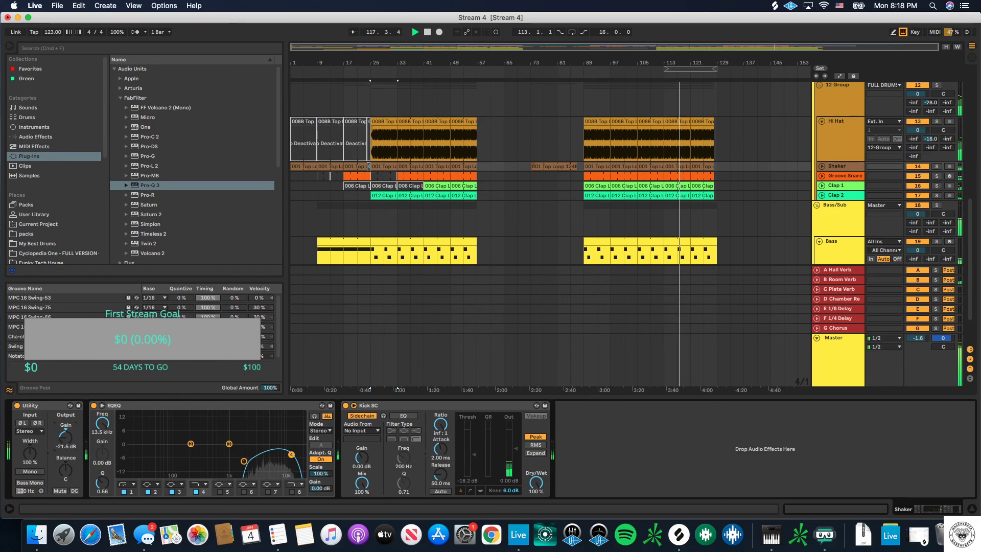
# Step: Check the Ad Lib track's devices, then extend the loop to span bars 89 to 129 and turn looping on
pyautogui.scroll(8, 789, 161)
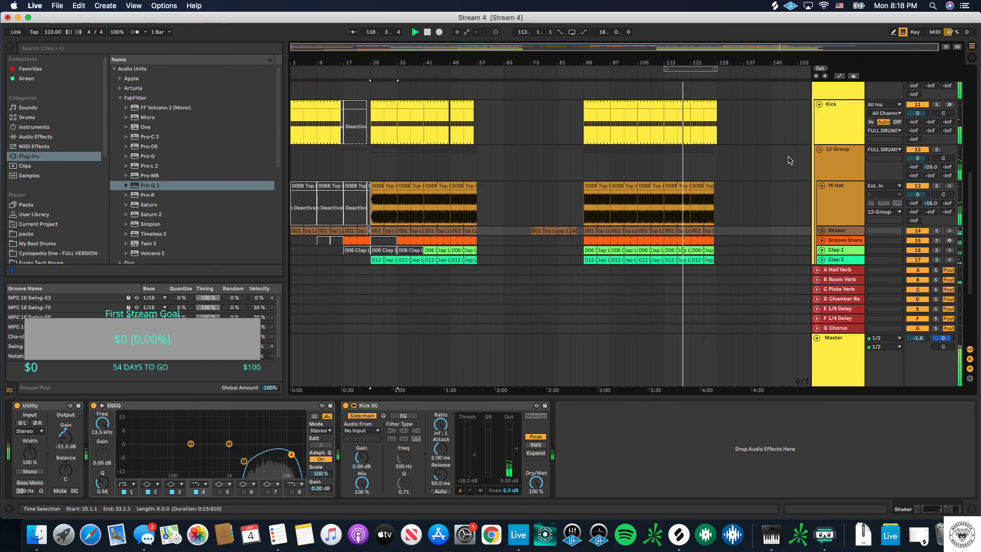
pyautogui.click(834, 137)
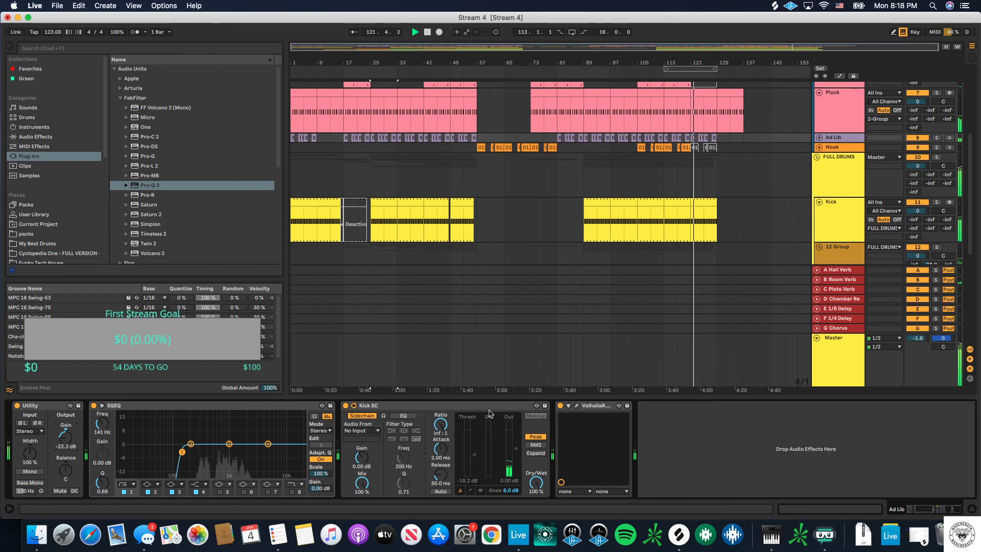
pyautogui.scroll(-5, 735, 183)
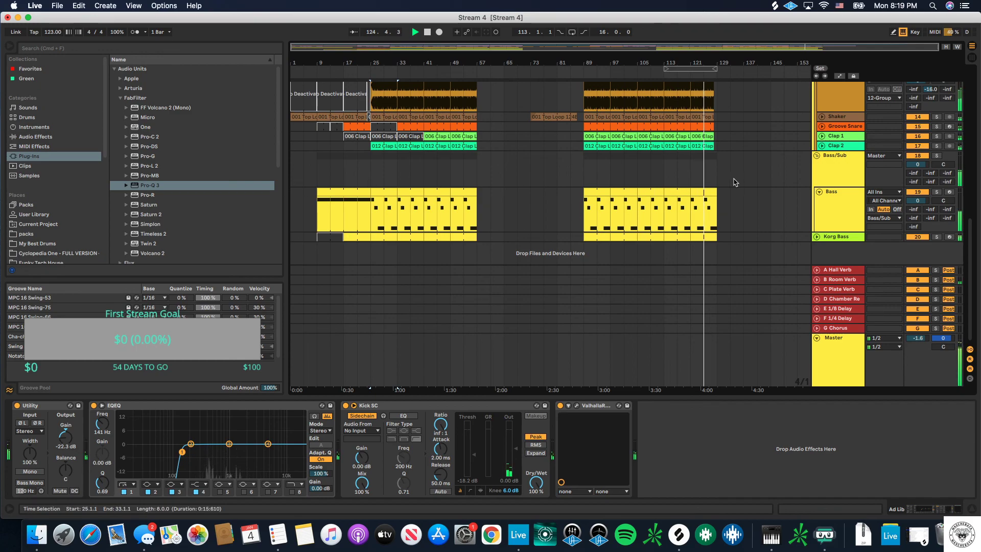
pyautogui.scroll(5, 736, 181)
pyautogui.moveTo(667, 68); pyautogui.dragTo(584, 68)
pyautogui.click(572, 32)
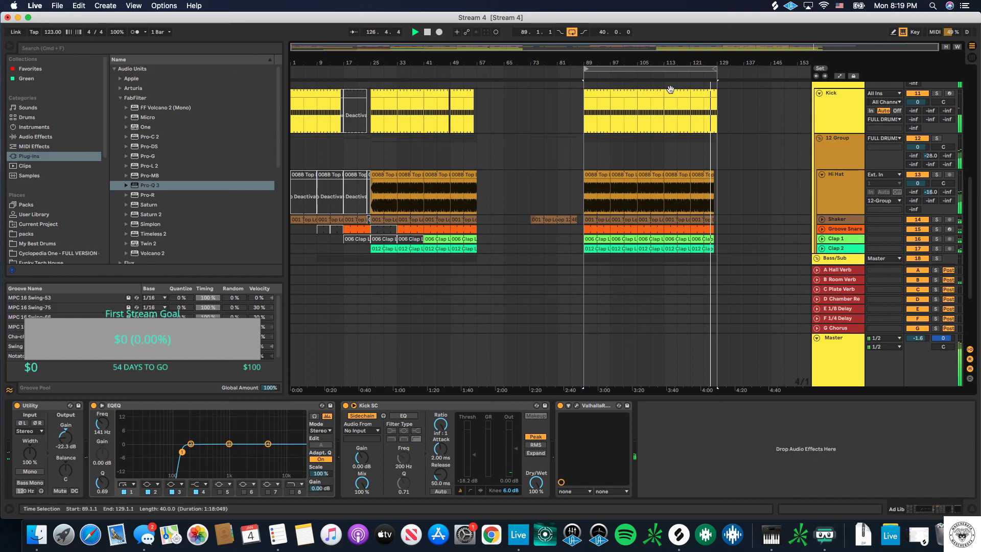
# Step: Lower the Utility gain on the Clap 2 track and bring up the Clap 1 track's device chain
pyautogui.scroll(-6, 749, 184)
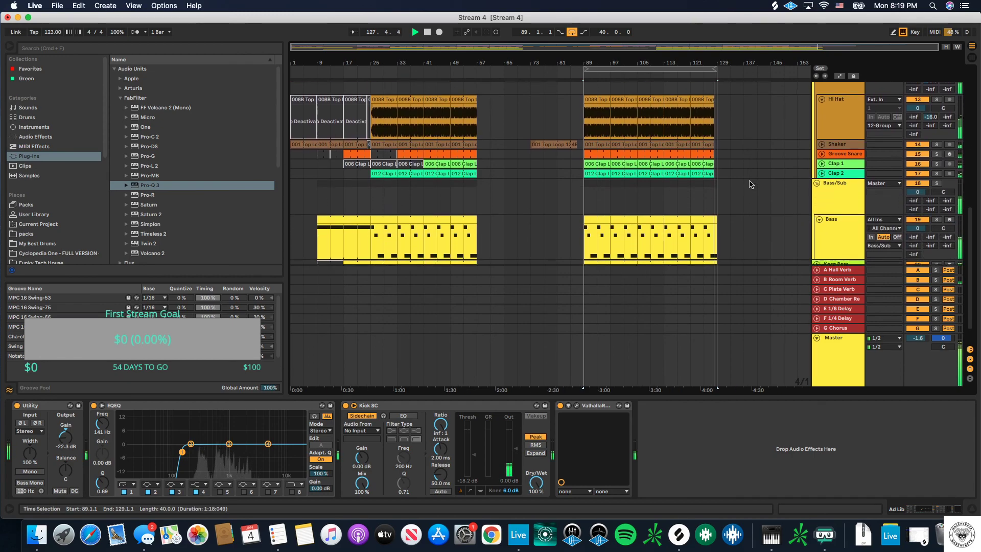
pyautogui.scroll(5, 751, 186)
pyautogui.scroll(2, 750, 185)
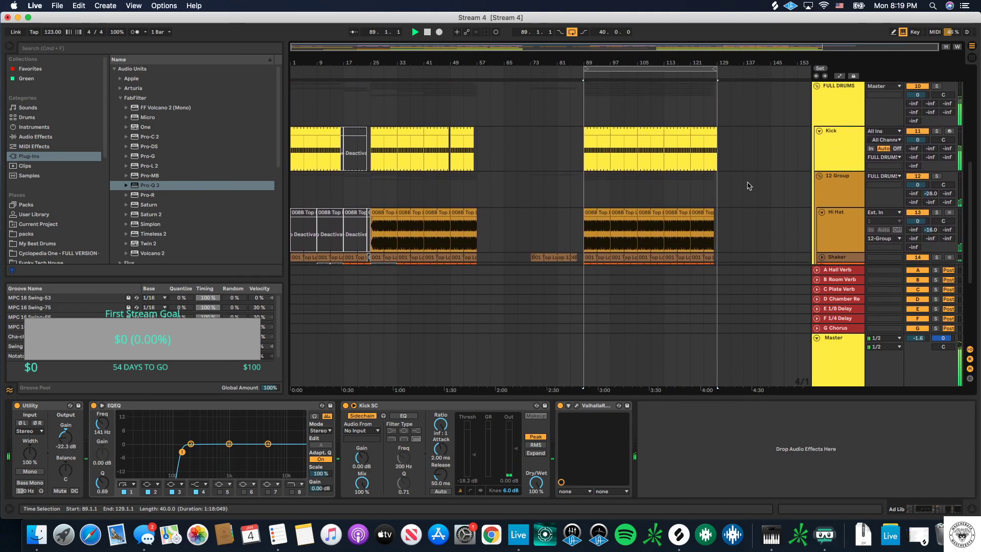
pyautogui.scroll(-6, 749, 186)
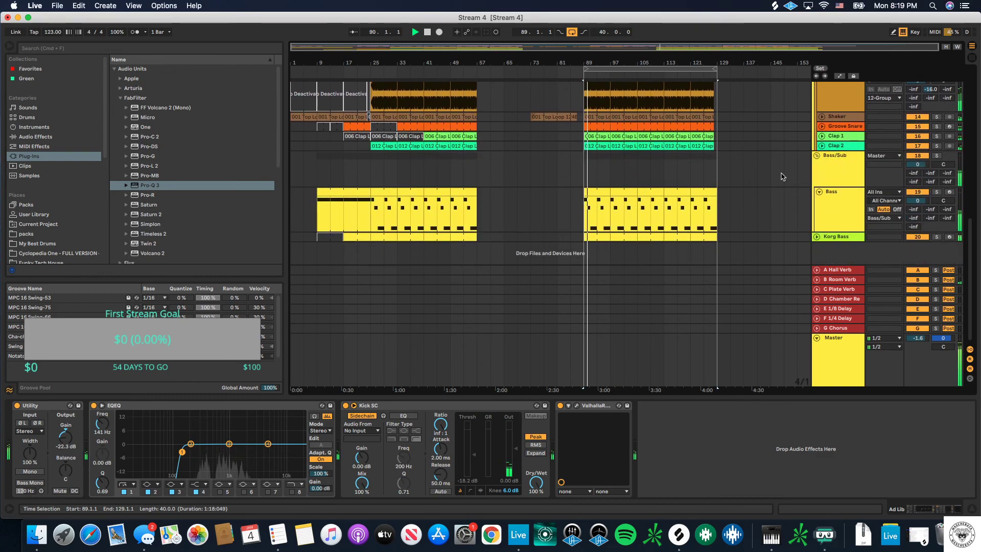
pyautogui.click(848, 147)
pyautogui.moveTo(65, 438); pyautogui.dragTo(64, 443)
pyautogui.click(826, 137)
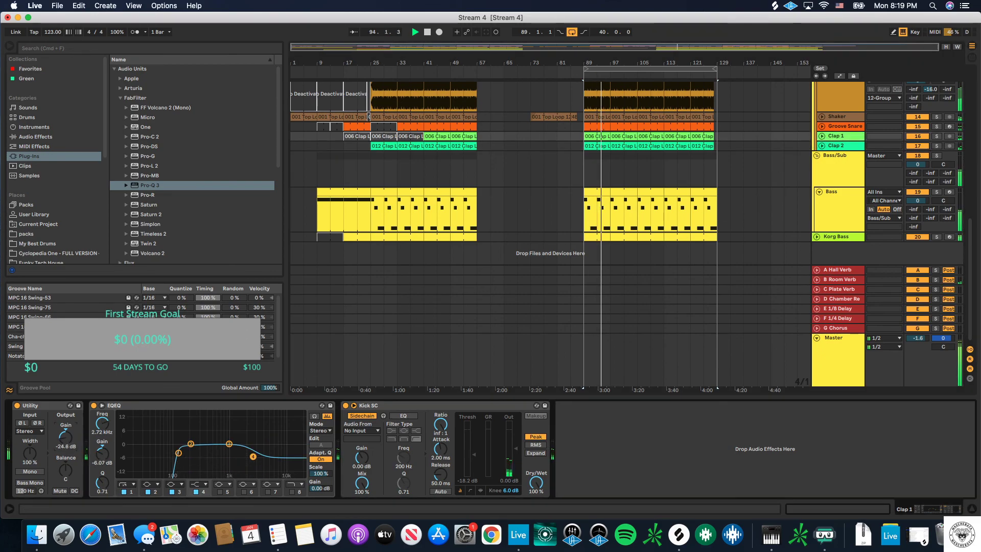
pyautogui.click(851, 368)
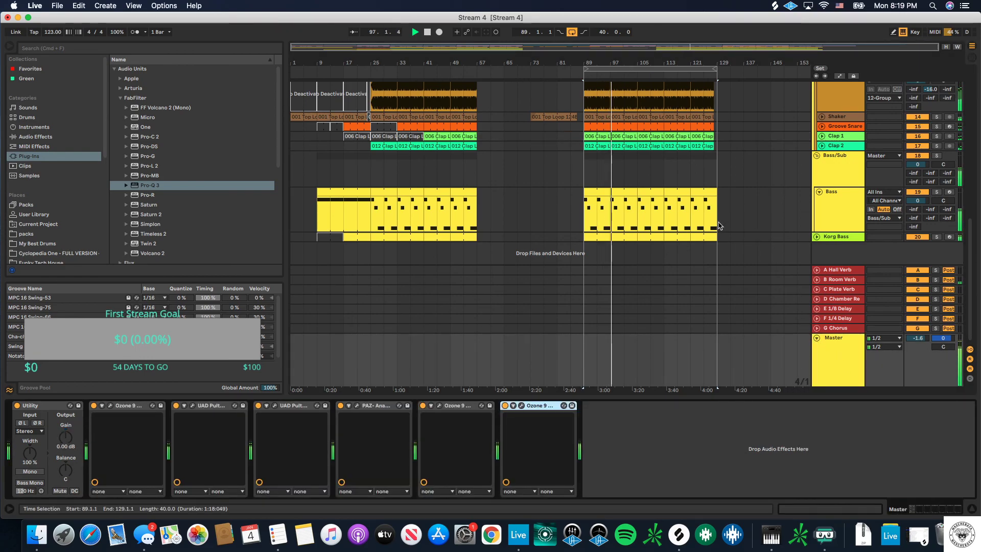
pyautogui.scroll(5, 721, 226)
pyautogui.scroll(5, 722, 226)
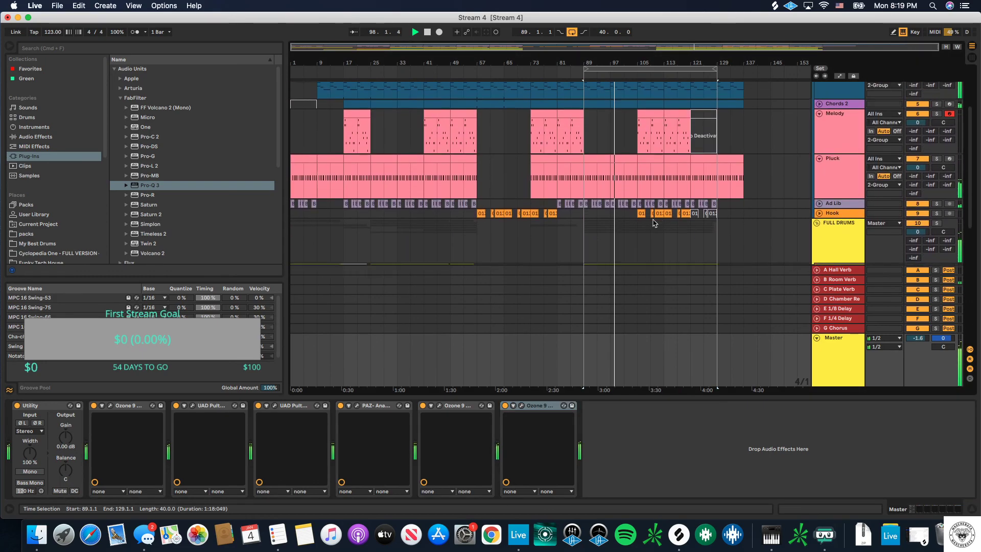
pyautogui.scroll(5, 612, 222)
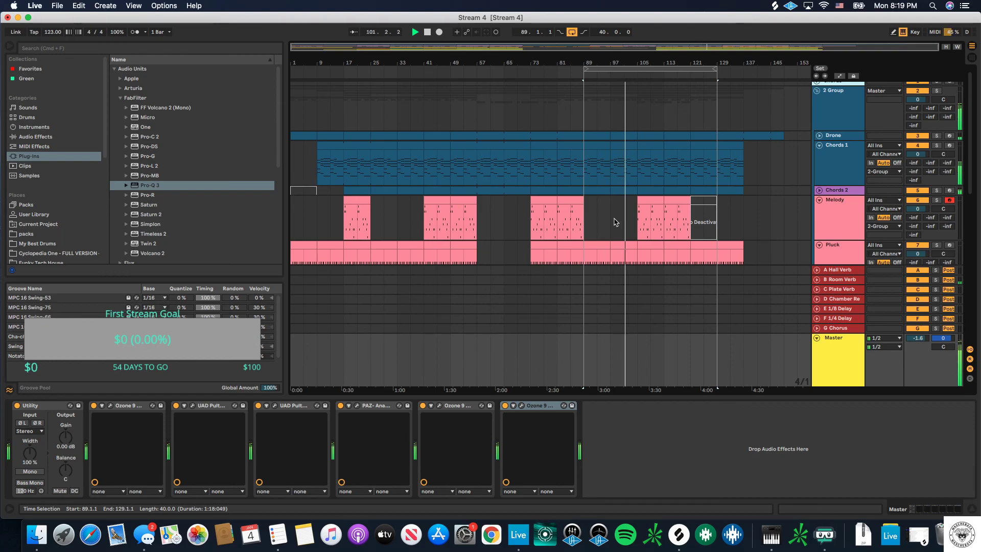
# Step: Insert a FabFilter Pro-Q 3 on the Shaker track between the EQEQ and Kick SC devices
pyautogui.scroll(-10, 615, 221)
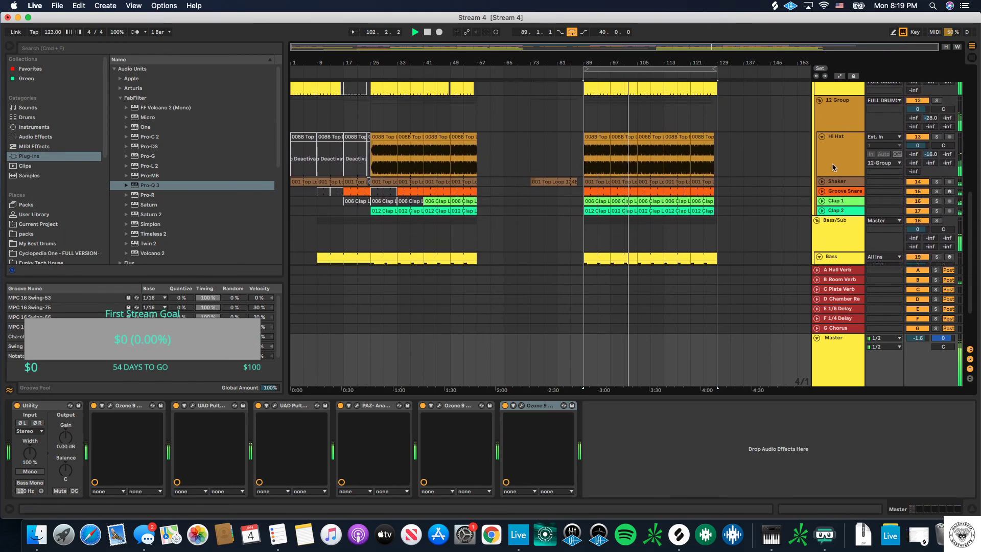
pyautogui.click(840, 181)
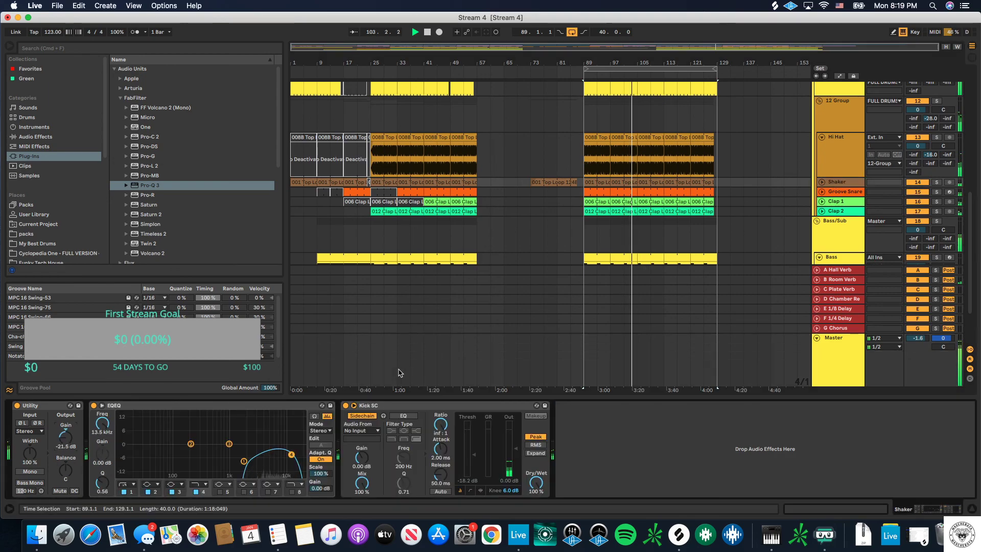
pyautogui.moveTo(162, 185); pyautogui.dragTo(289, 237)
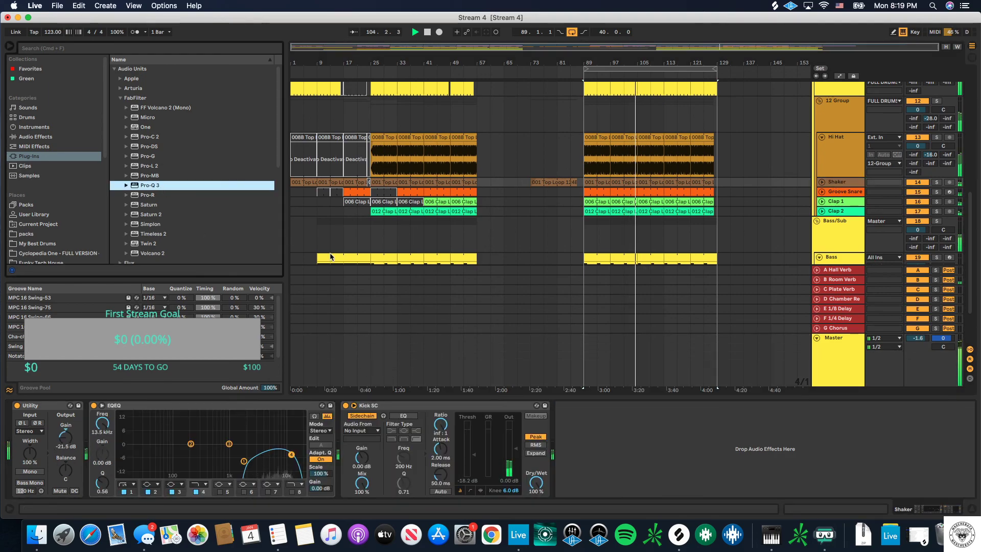
pyautogui.moveTo(145, 186); pyautogui.dragTo(301, 433)
# Step: Add two narrow dynamic bell cuts in the Shaker Pro-Q 3, the higher one at 9640 Hz with Q 9.482, and close the EQ
pyautogui.moveTo(765, 135); pyautogui.dragTo(727, 160)
pyautogui.scroll(10, 766, 113)
pyautogui.moveTo(712, 256); pyautogui.dragTo(713, 262)
pyautogui.moveTo(780, 134); pyautogui.dragTo(782, 46)
pyautogui.moveTo(779, 99); pyautogui.dragTo(780, 169)
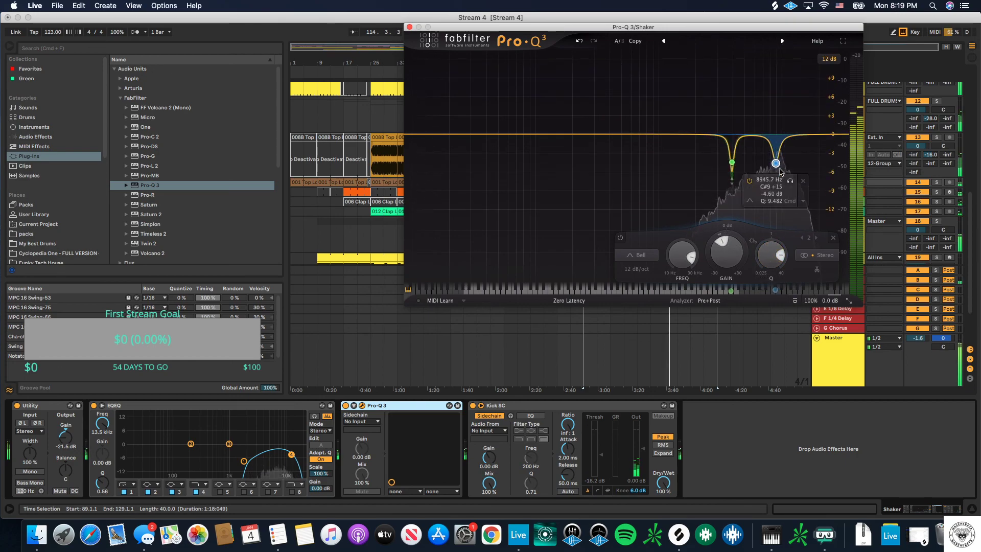
pyautogui.moveTo(725, 235); pyautogui.dragTo(713, 254)
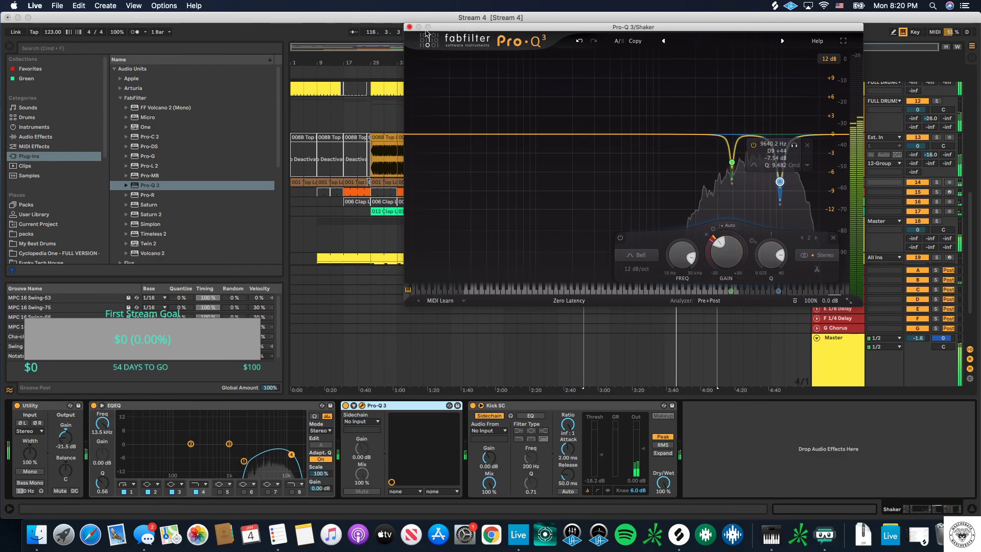
pyautogui.click(409, 27)
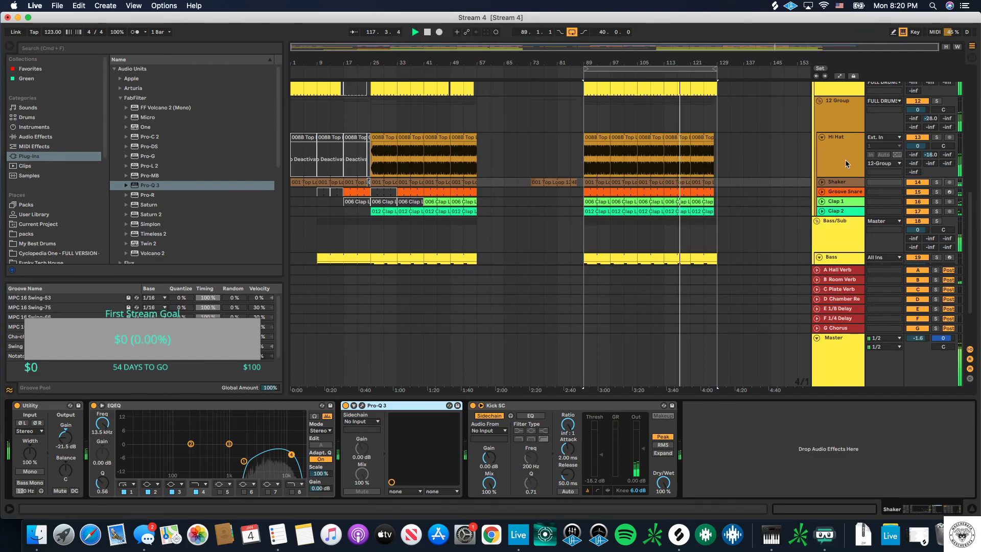
# Step: Insert a Pro-Q 3 before Kick SC on the Hi Hat track and add a narrow bell cut of about 6 dB with Q 9.883
pyautogui.press('Up')
pyautogui.moveTo(143, 185); pyautogui.dragTo(530, 458)
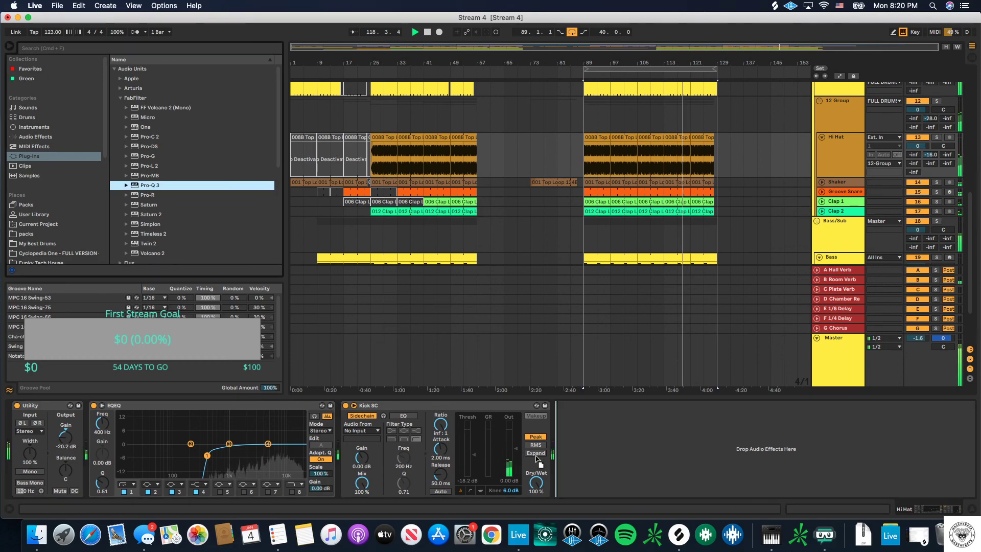
pyautogui.moveTo(578, 424); pyautogui.dragTo(396, 422)
pyautogui.moveTo(776, 122); pyautogui.dragTo(771, 91)
pyautogui.moveTo(777, 242); pyautogui.dragTo(784, 215)
pyautogui.moveTo(771, 90); pyautogui.dragTo(773, 156)
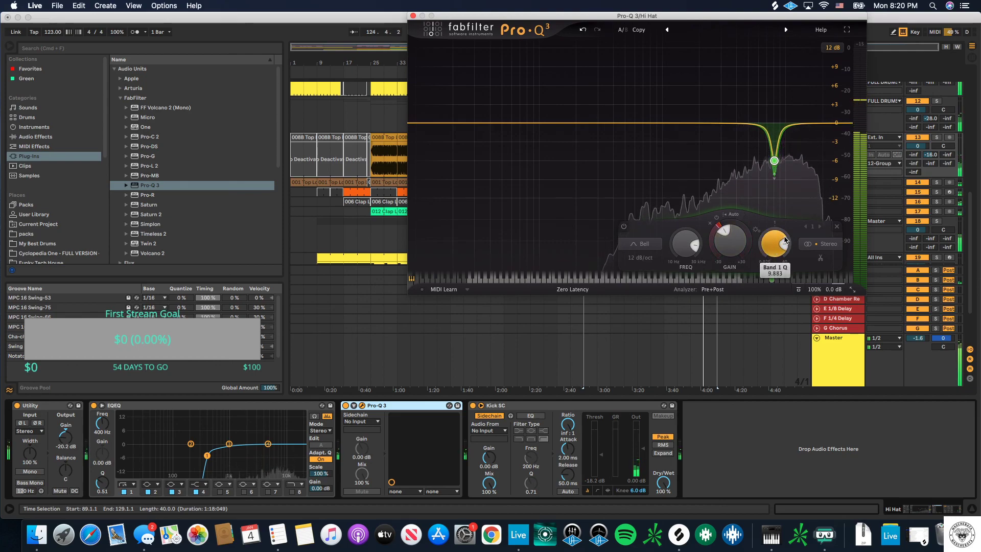
# Step: Add a second narrow bell cut near 14 kHz with Q 10.91 in the Hi Hat Pro-Q 3, make it dynamic, and close the EQ
pyautogui.doubleClick(805, 119)
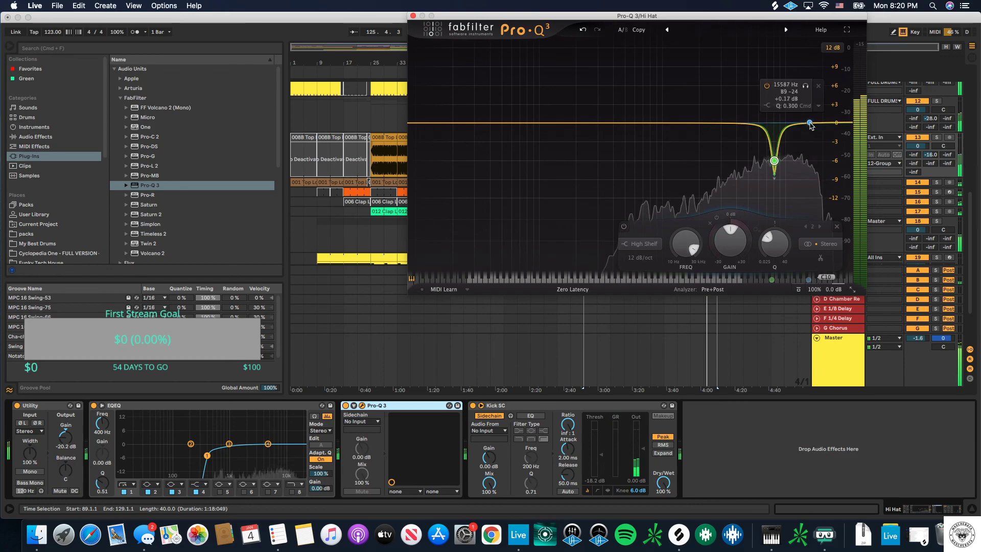
pyautogui.click(658, 244)
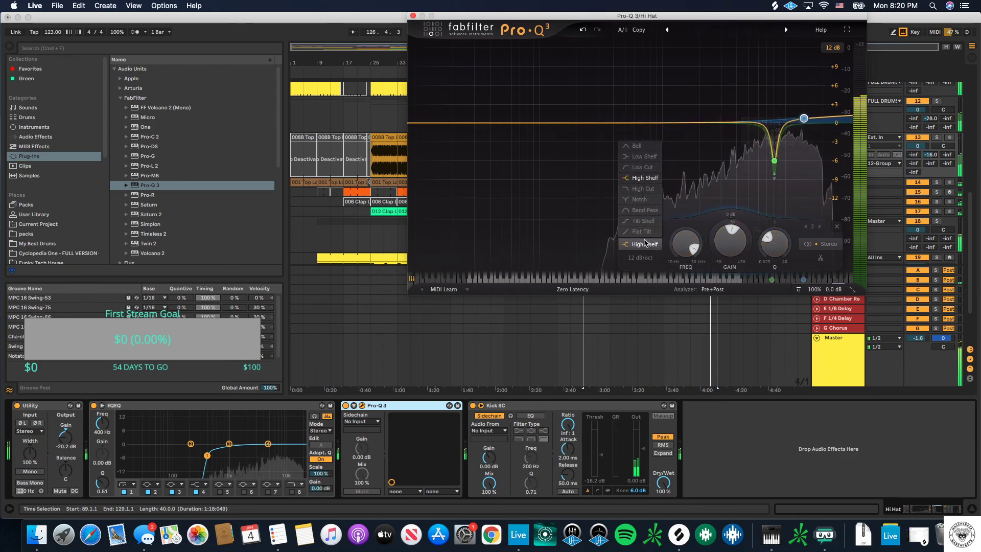
pyautogui.click(636, 146)
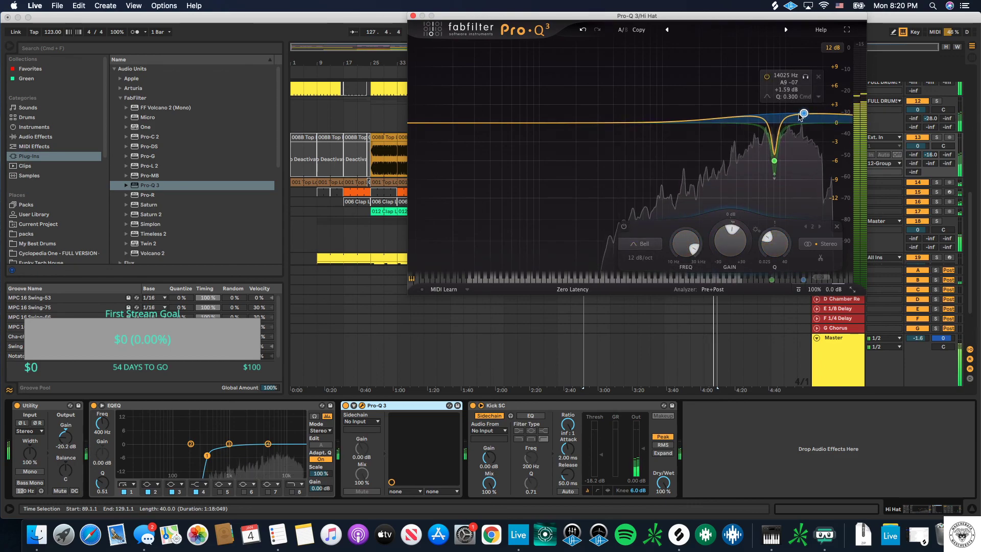
pyautogui.moveTo(776, 243); pyautogui.dragTo(788, 196)
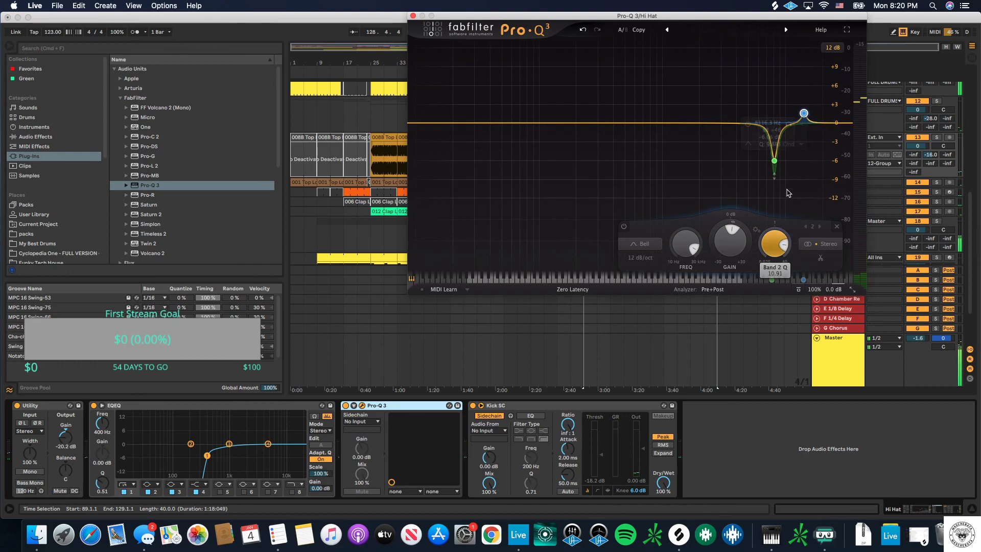
pyautogui.moveTo(804, 115); pyautogui.dragTo(802, 144)
pyautogui.moveTo(713, 245); pyautogui.dragTo(711, 271)
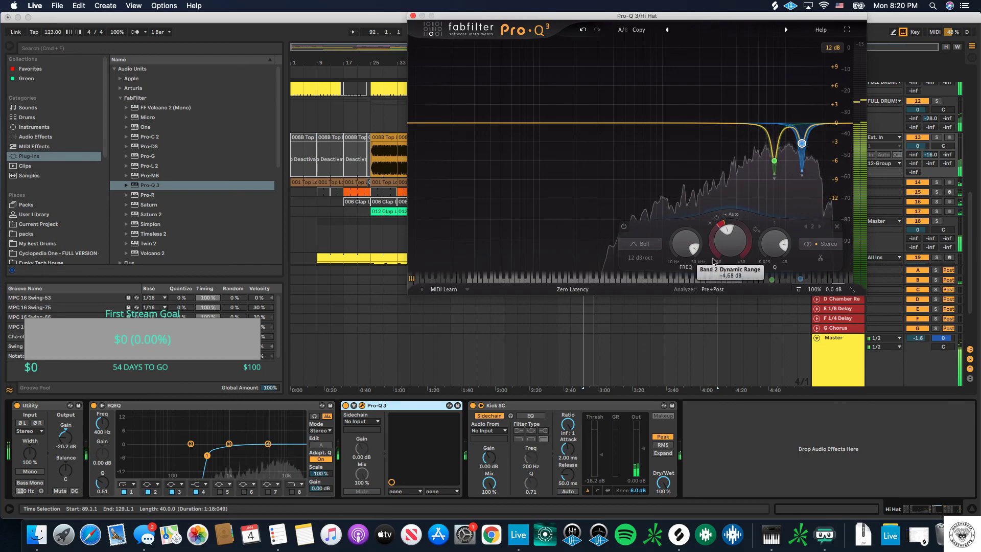
pyautogui.click(413, 16)
# Step: On the Korg Bass, set EQEQ band 2 to 2.85 dB at 97.9 Hz, with Utility gain at -8.89 dB and Kick SC threshold at -32.0 dB
pyautogui.scroll(-3, 722, 161)
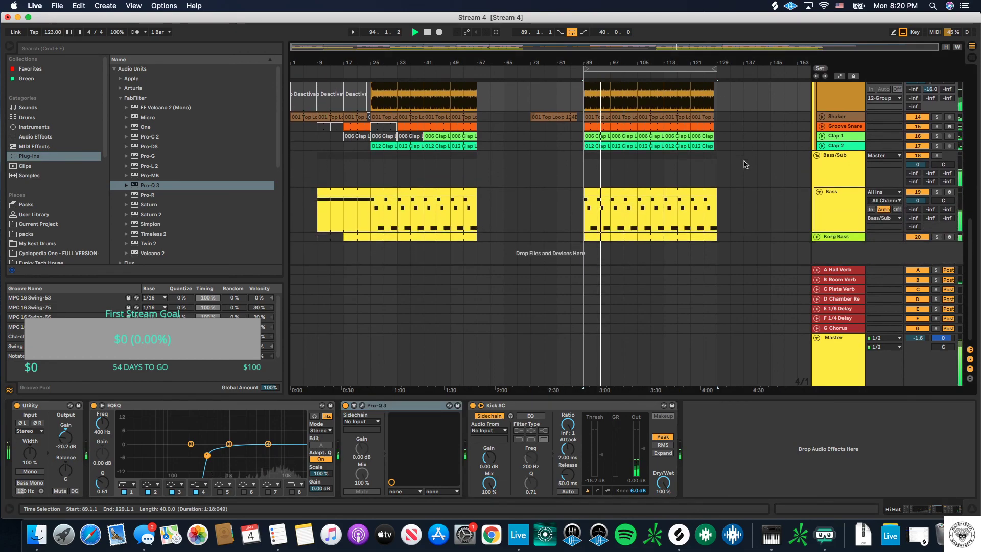
pyautogui.click(839, 238)
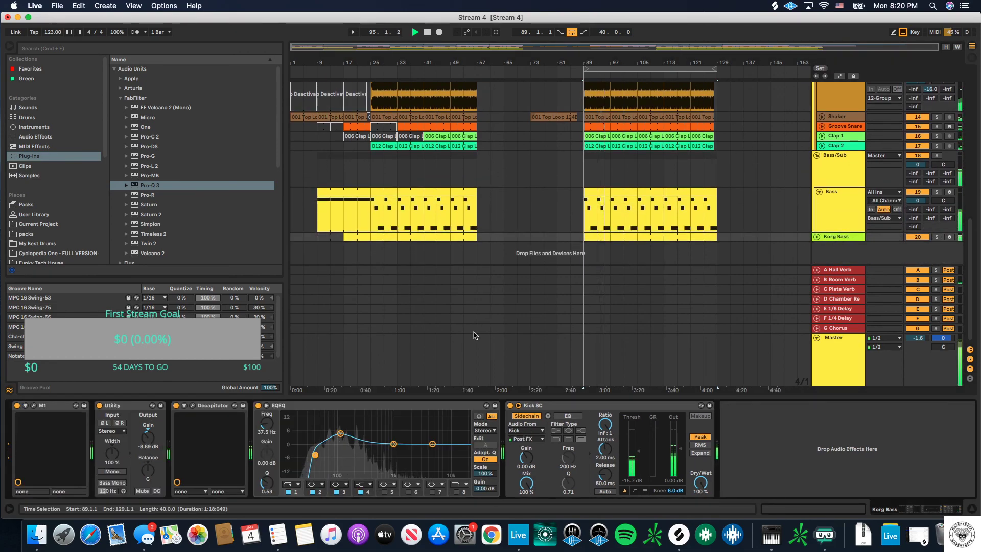
pyautogui.moveTo(342, 435); pyautogui.dragTo(340, 438)
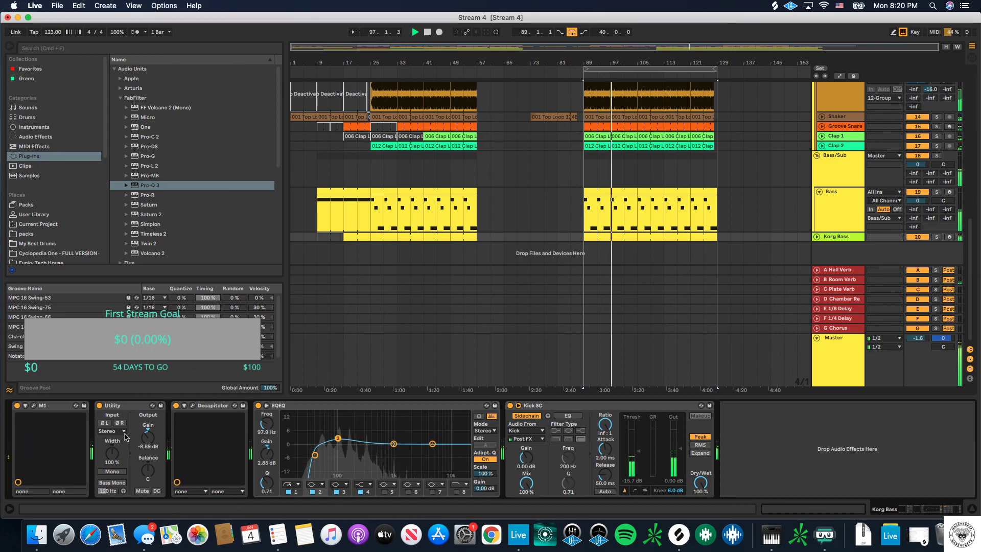
pyautogui.moveTo(147, 434); pyautogui.dragTo(147, 436)
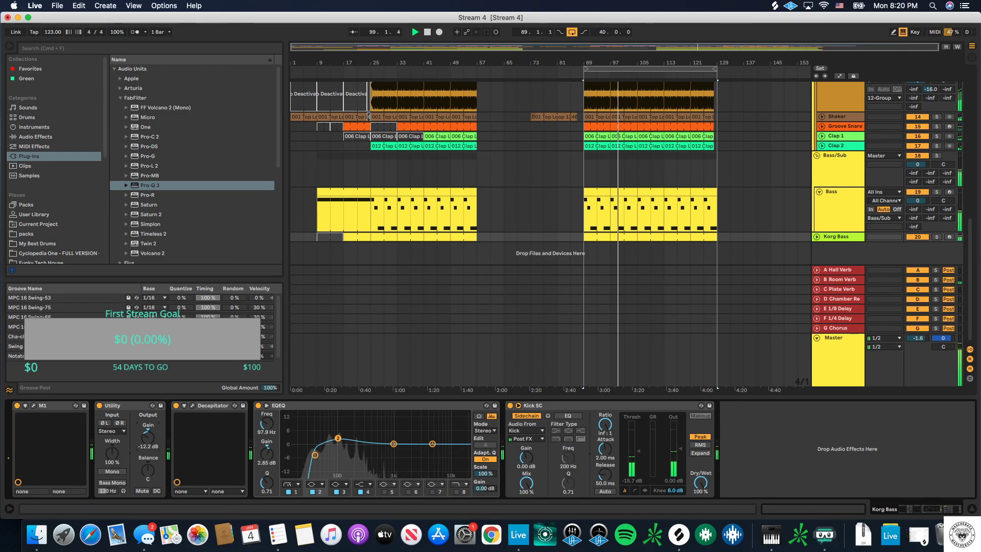
pyautogui.moveTo(148, 437); pyautogui.dragTo(147, 432)
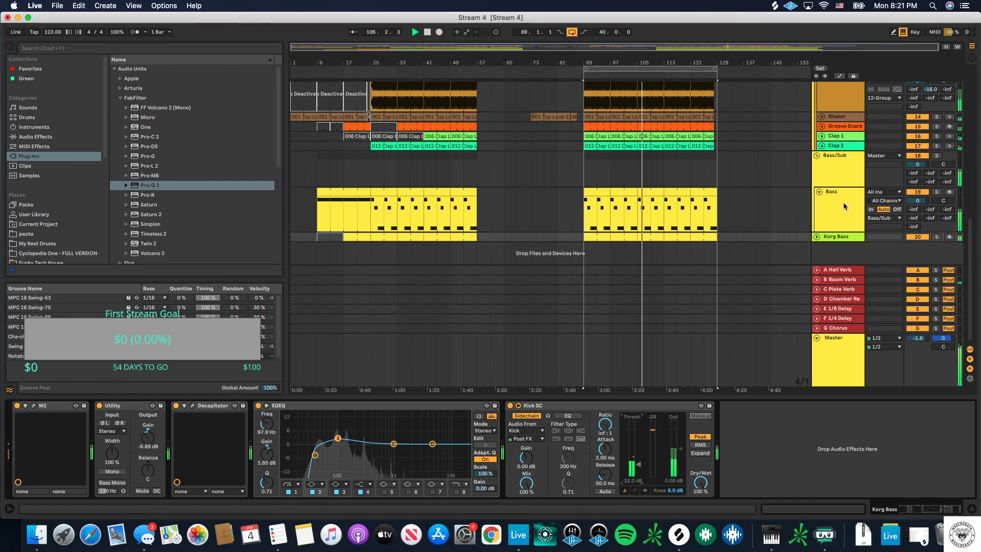
# Step: Look over the melodic, vocal and drum tracks and inspect the device chains of the Ad Lib and Melody tracks
pyautogui.scroll(5, 830, 167)
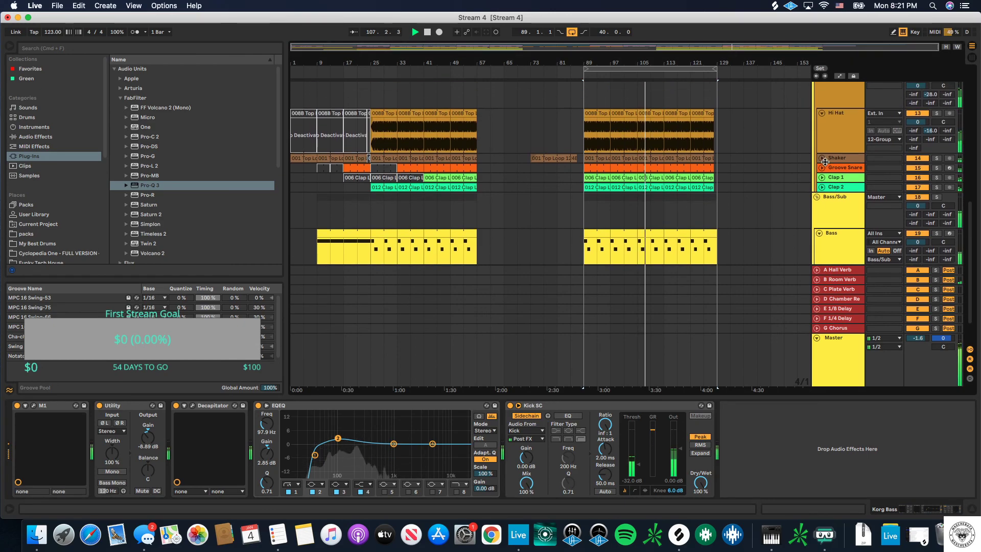
pyautogui.scroll(6, 826, 164)
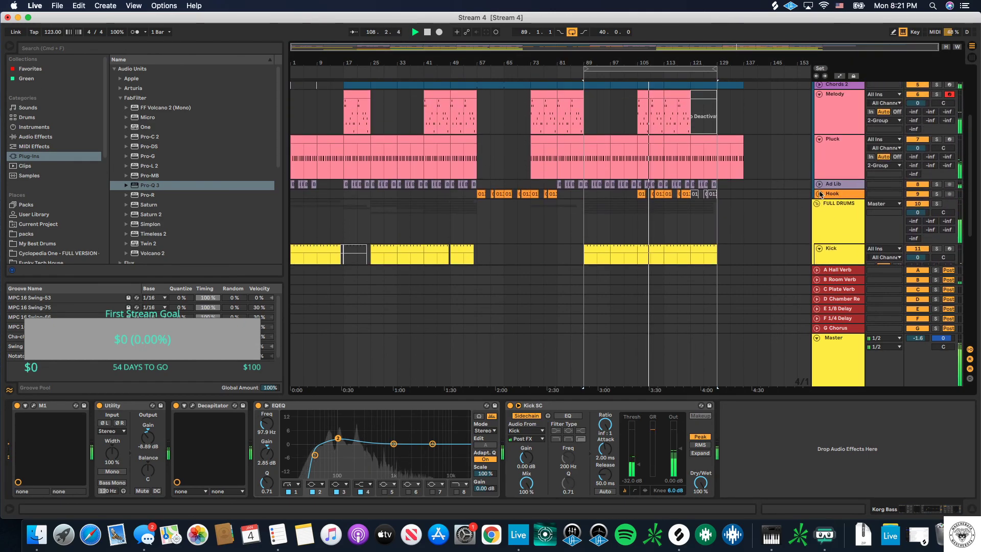
pyautogui.scroll(-2, 845, 197)
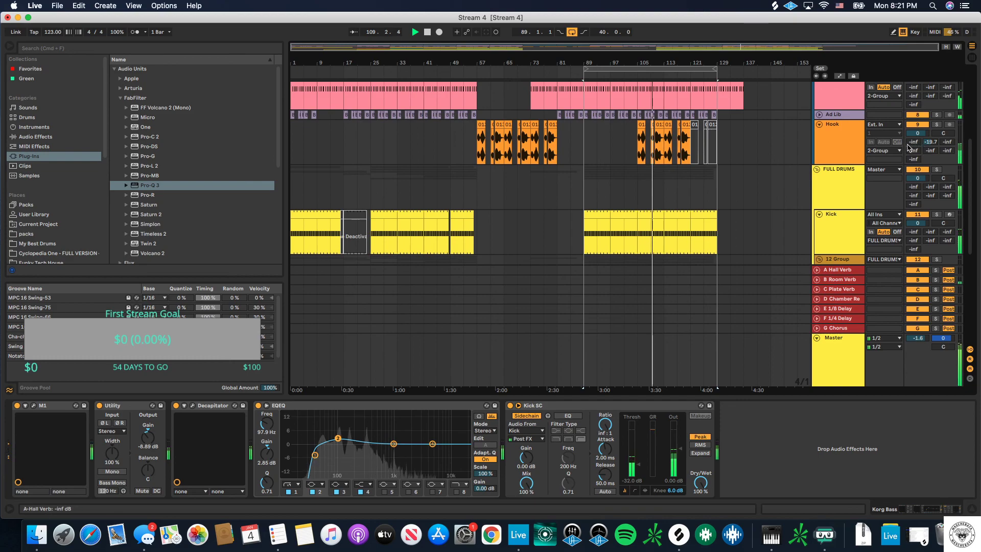
pyautogui.click(820, 126)
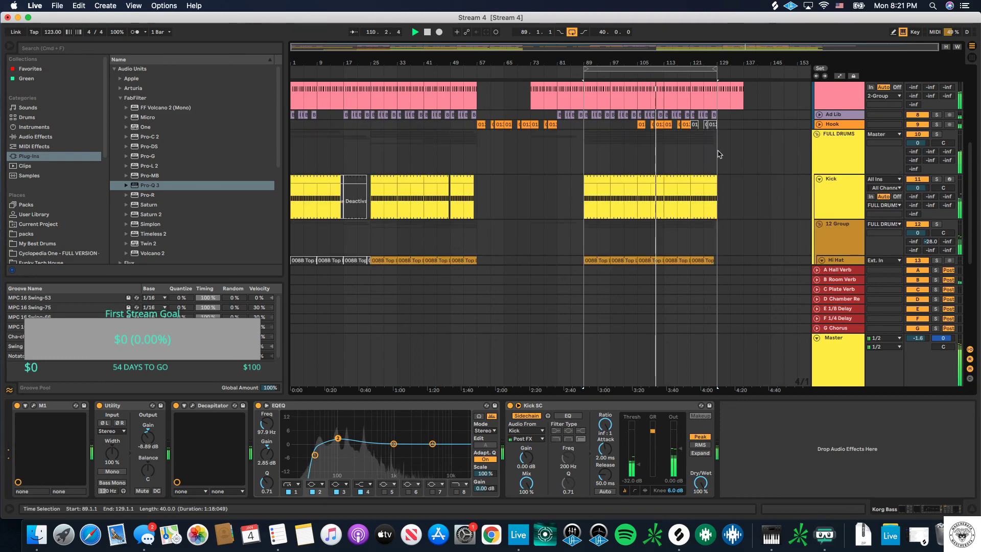
pyautogui.click(835, 115)
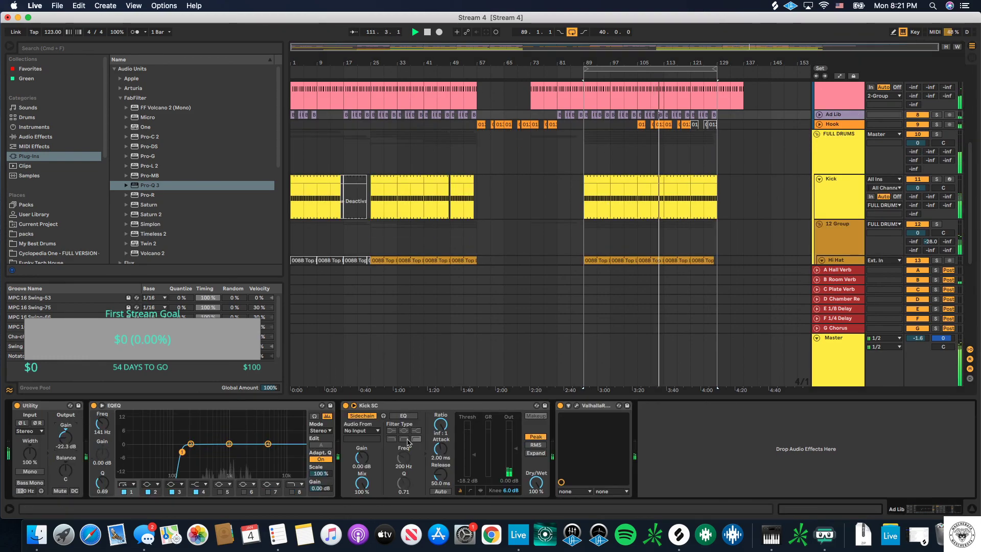
pyautogui.scroll(1, 826, 107)
pyautogui.scroll(5, 826, 104)
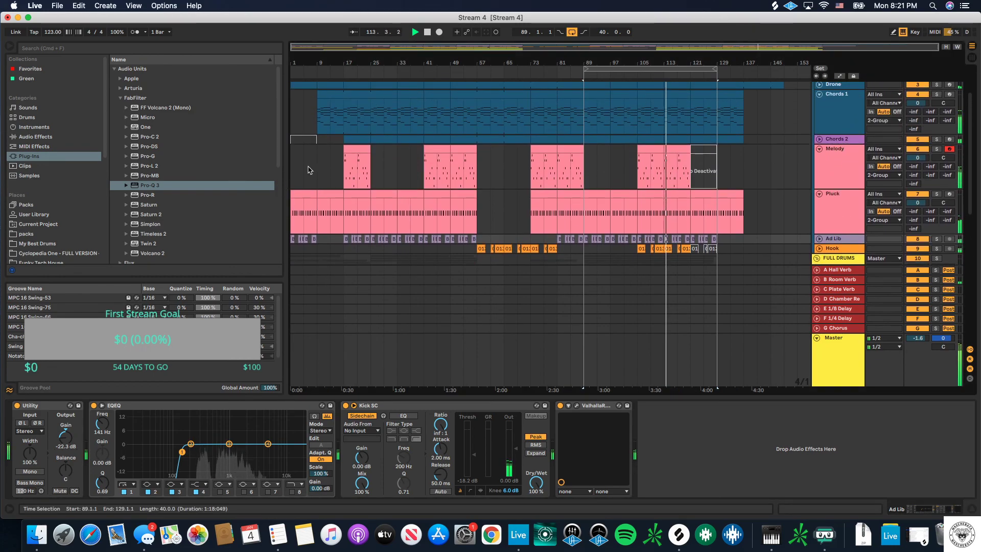
pyautogui.click(294, 173)
pyautogui.scroll(3, 827, 129)
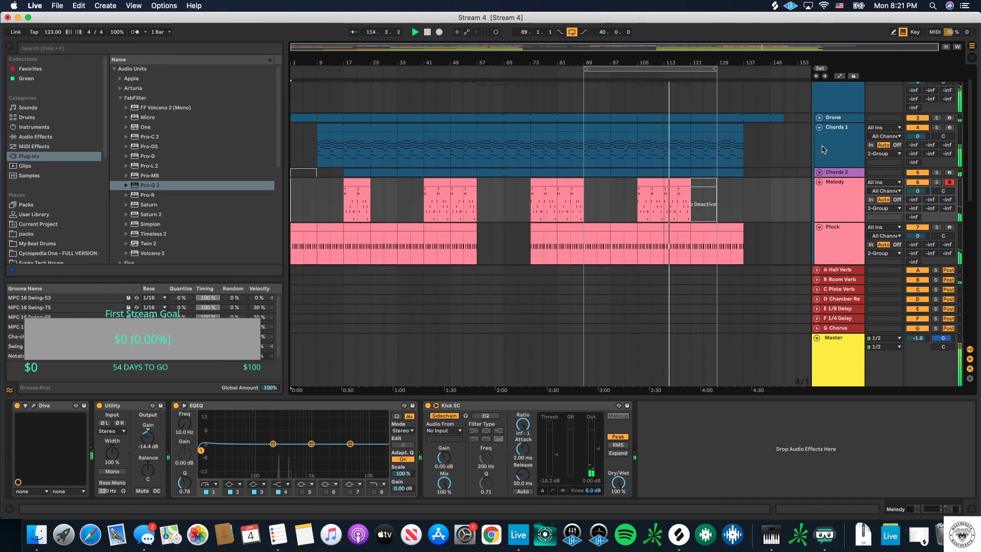
# Step: Fold the 2 Group, FULL DRUMS and Bass/Sub groups to compact the arrangement
pyautogui.click(817, 96)
pyautogui.click(817, 115)
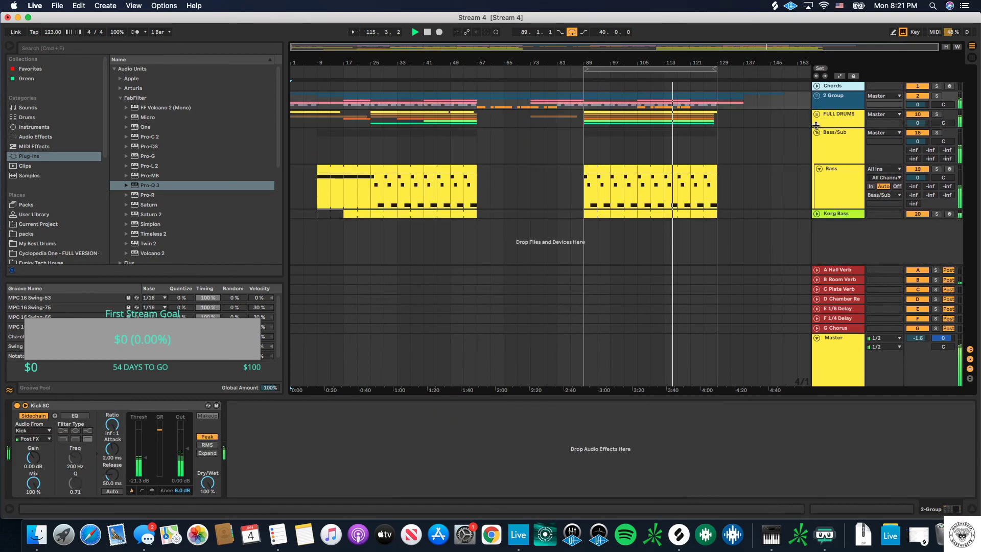
pyautogui.click(816, 132)
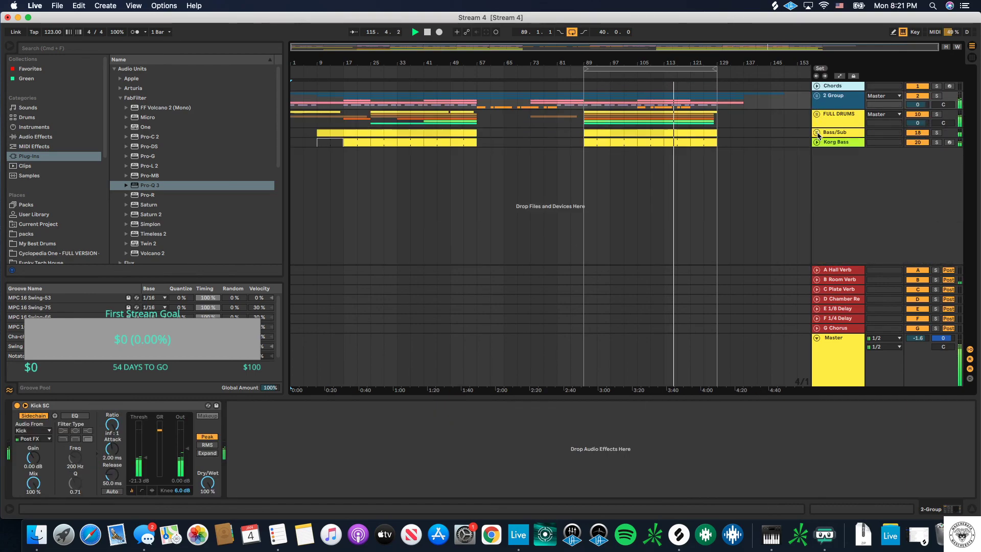
# Step: Turn off the arrangement loop and play the track from bar 1
pyautogui.click(294, 133)
pyautogui.press('space')
pyautogui.click(579, 31)
pyautogui.press('space')
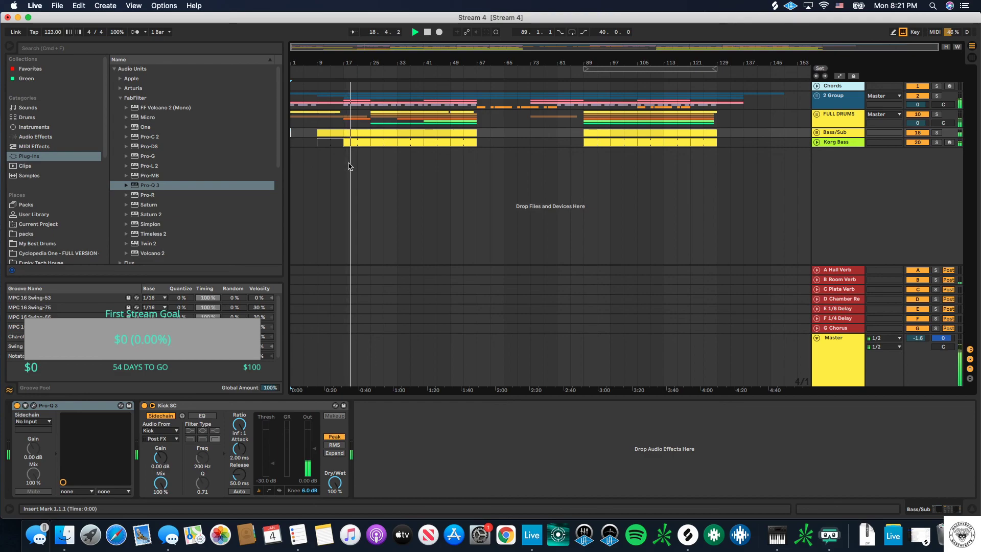
# Step: Bring up the Korg Bass track's device chain during playback
pyautogui.doubleClick(842, 143)
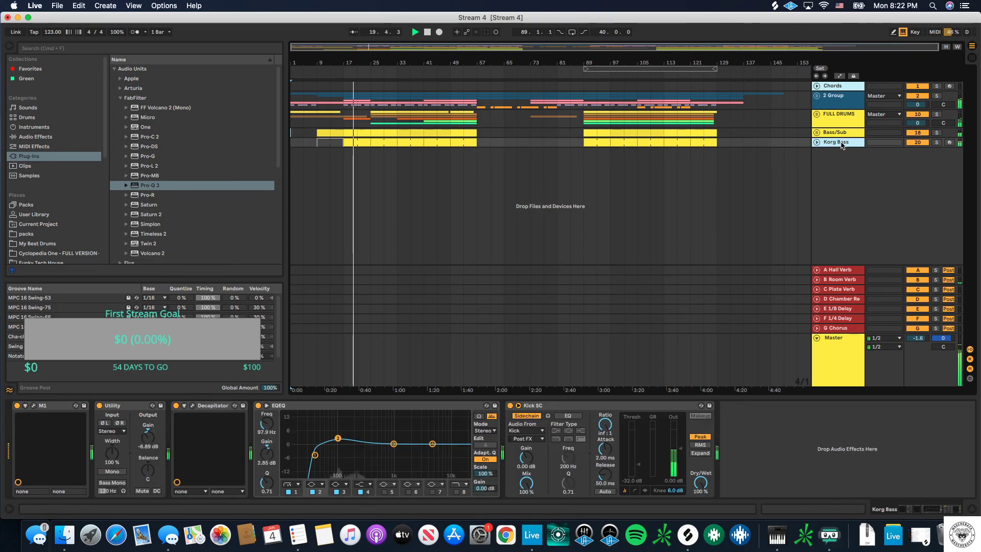
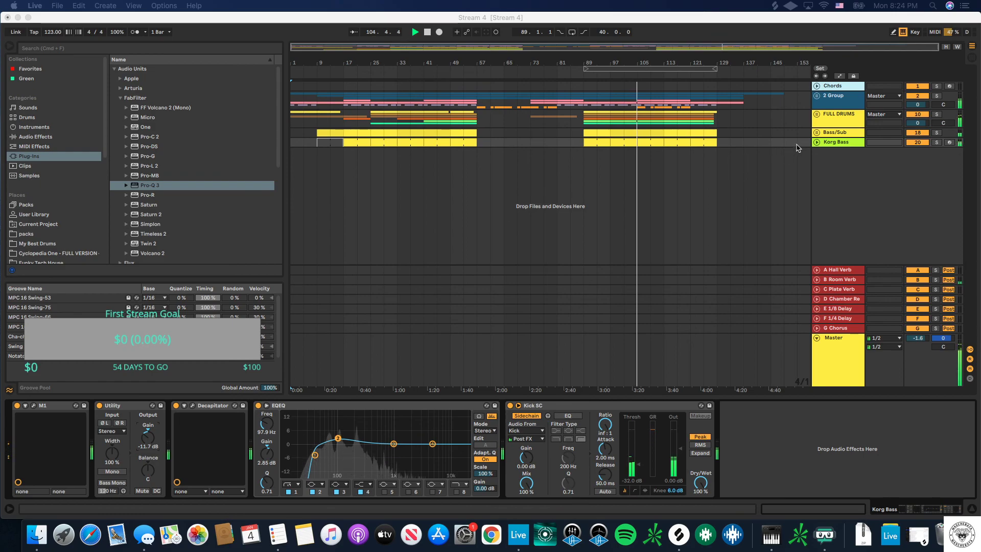
# Step: On the Korg Bass track, set EQ band 2 to 89.9 Hz at 3.35 dB and the Utility gain to -10.0 dB
pyautogui.click(853, 143)
pyautogui.moveTo(341, 440)
pyautogui.mouseDown()
pyautogui.moveTo(358, 438)
pyautogui.moveTo(339, 437)
pyautogui.mouseUp()
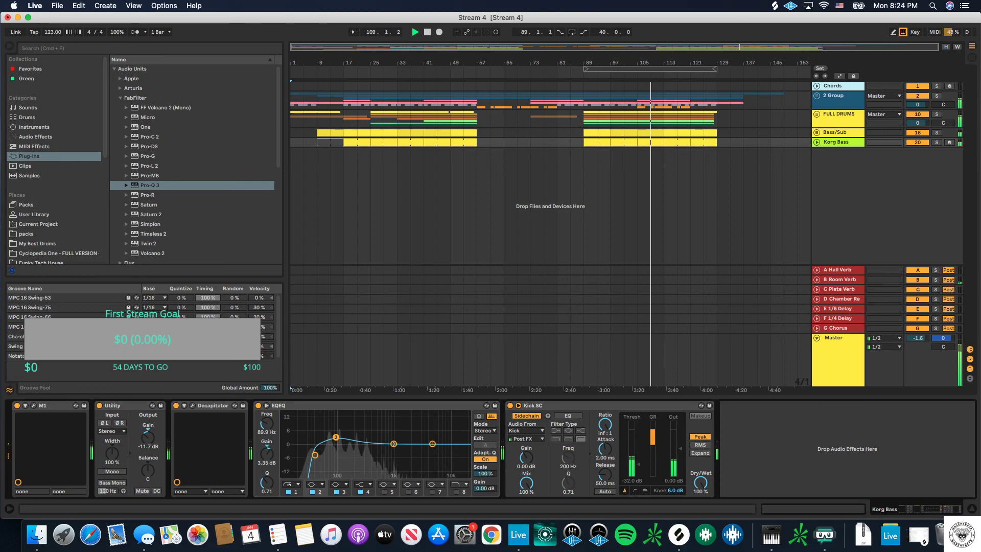
pyautogui.moveTo(147, 438); pyautogui.dragTo(147, 433)
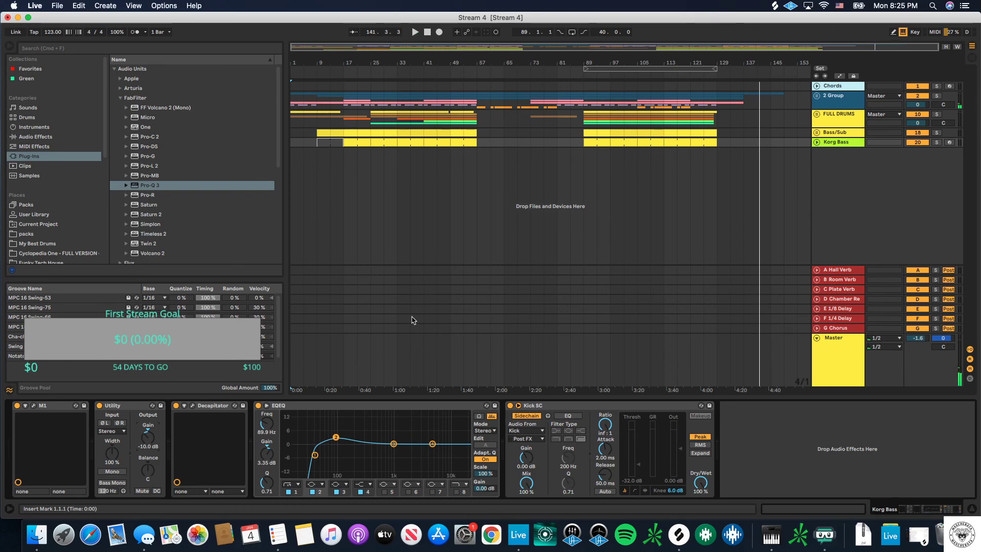
# Step: Unfold the 2 Group, trim the Drone track's last clip to end at bar 145, and fold the group again
pyautogui.click(816, 96)
pyautogui.click(756, 140)
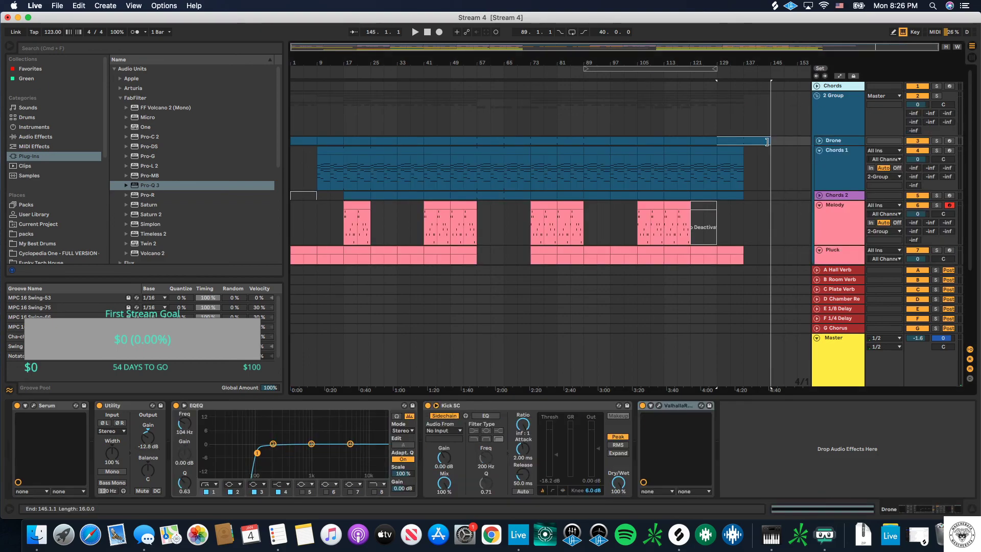
pyautogui.click(757, 153)
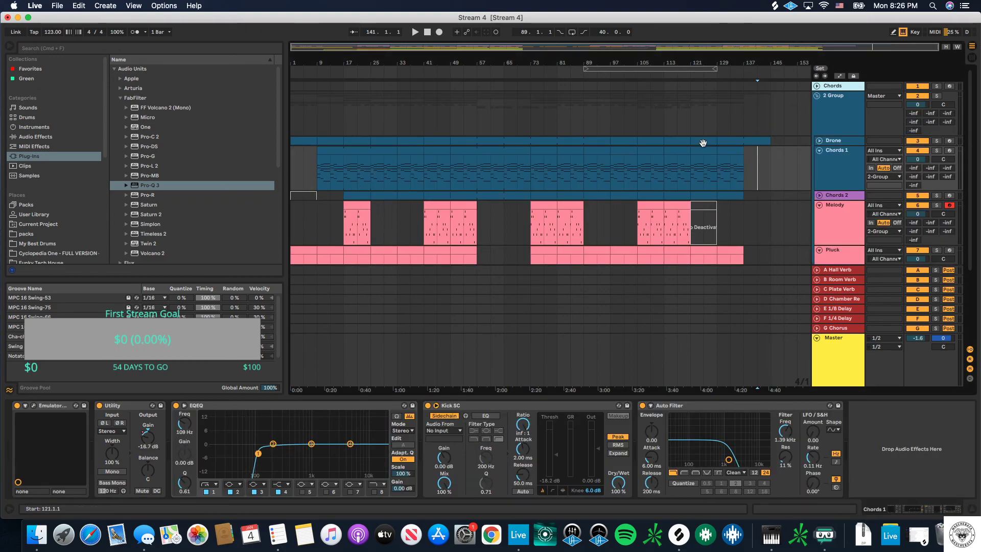
pyautogui.click(820, 97)
# Step: Return the insert marker to bar 1 and save the project
pyautogui.click(294, 177)
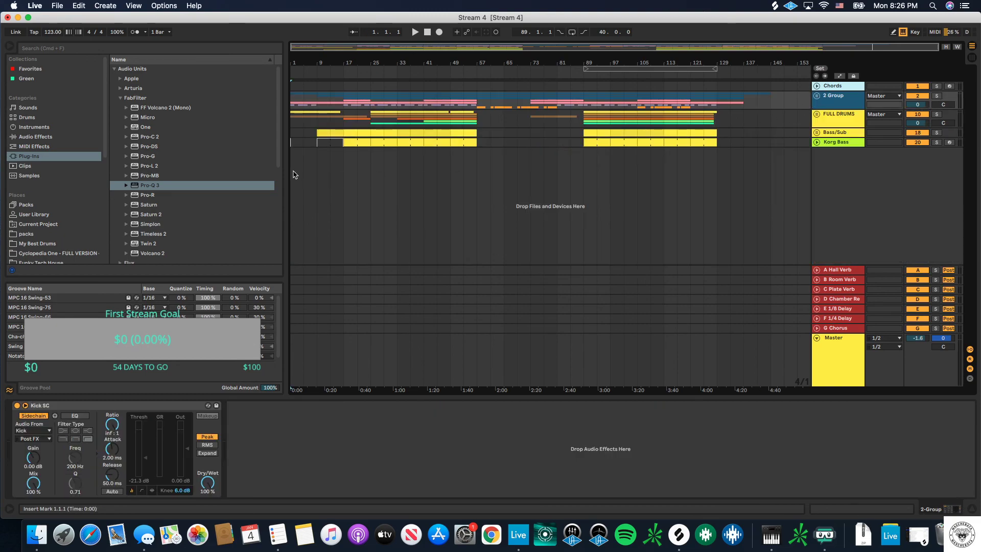
pyautogui.press('super+s')
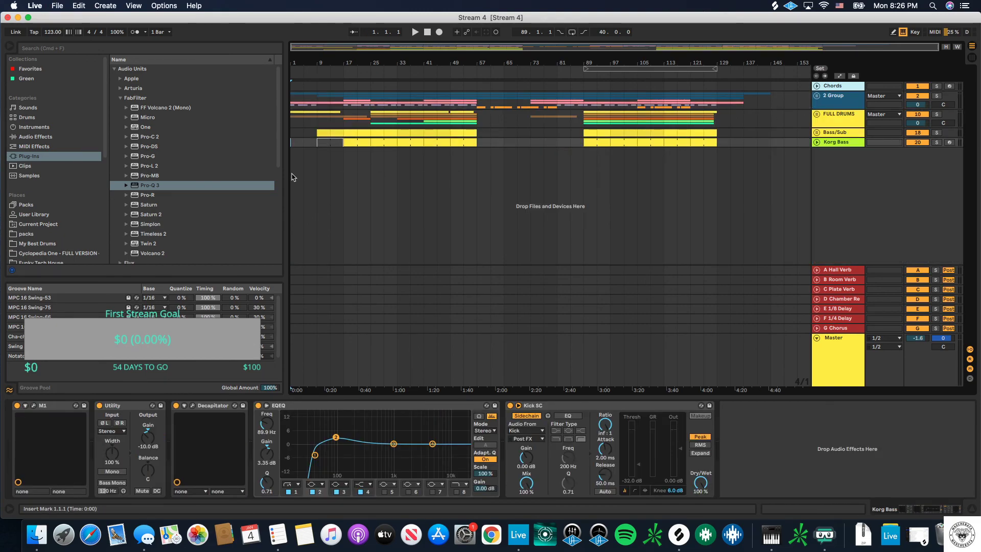